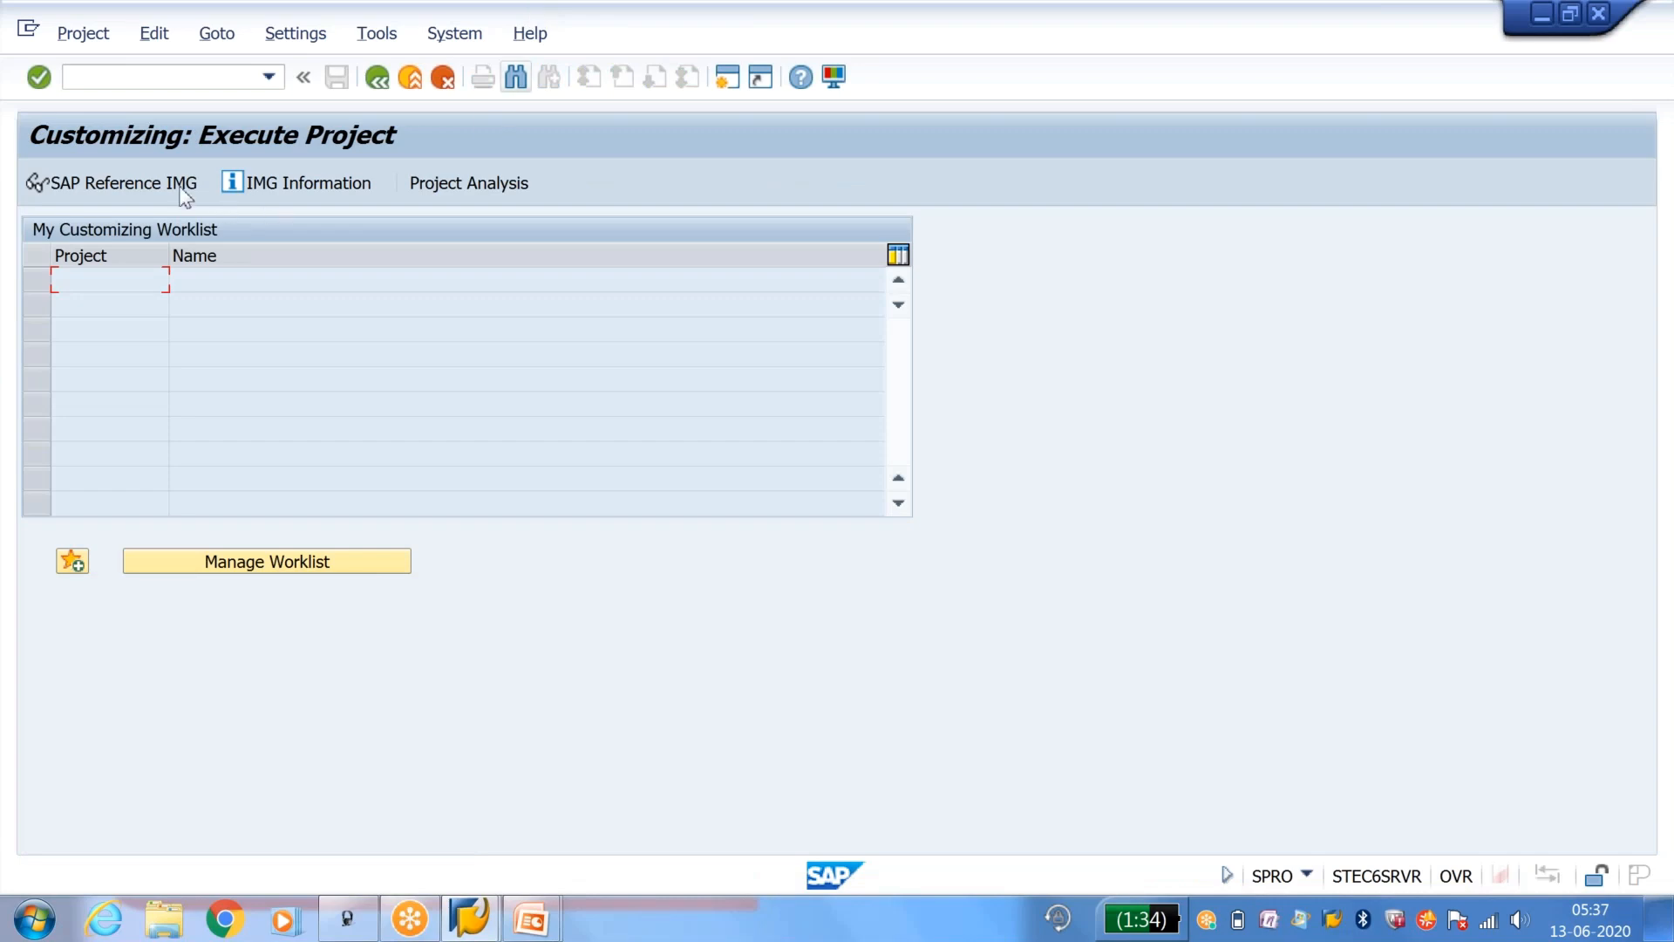
Step: Open Define Incompleteness Procedures in the SAP Reference IMG, under Sales and Distribution > Basic Functions > Log of Incomplete Items
{"action": "left_click", "coordinate": [148, 186]}
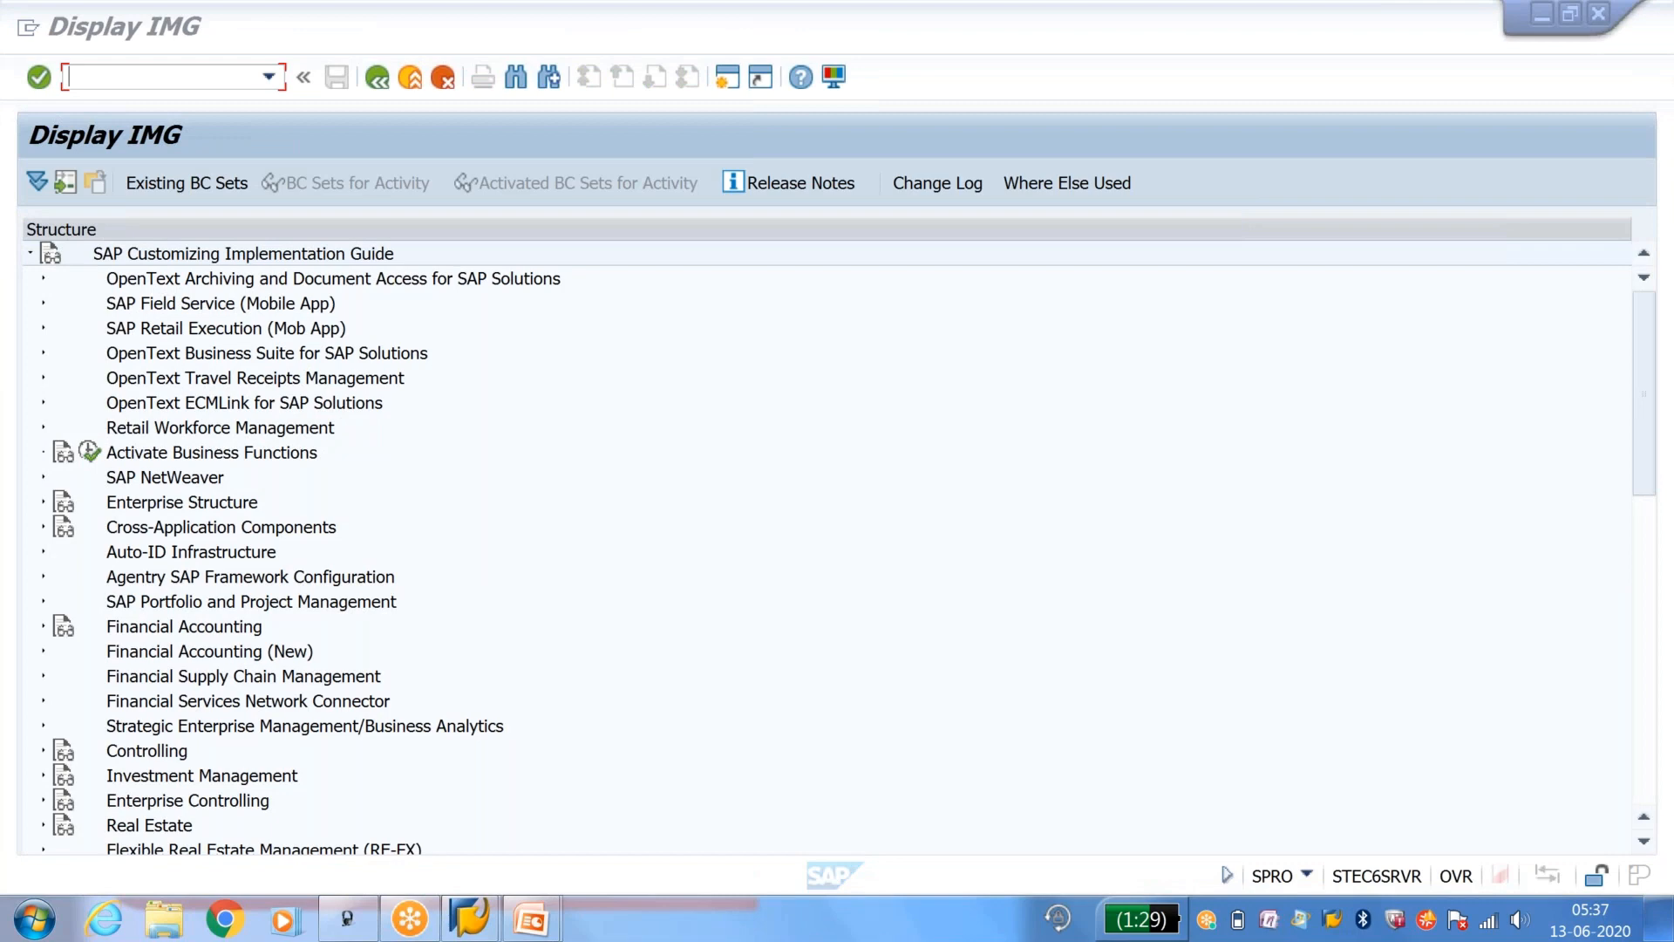
{"action": "scroll", "coordinate": [1029, 658], "scroll_direction": "down", "scroll_amount": 3}
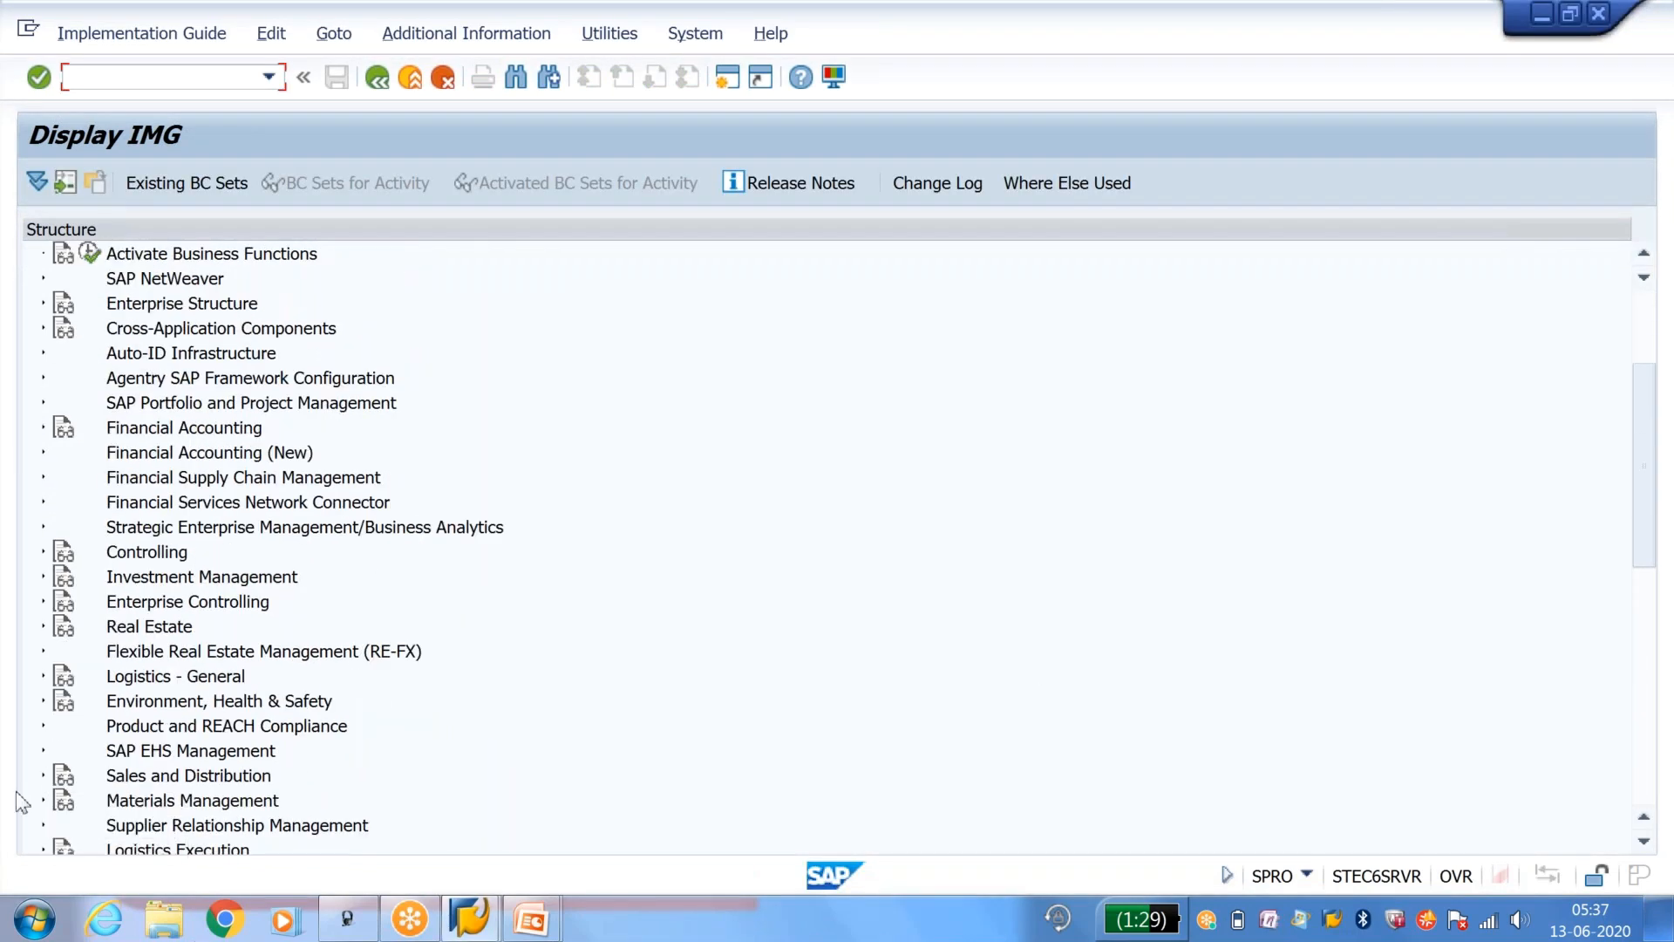
{"action": "left_click", "coordinate": [45, 775]}
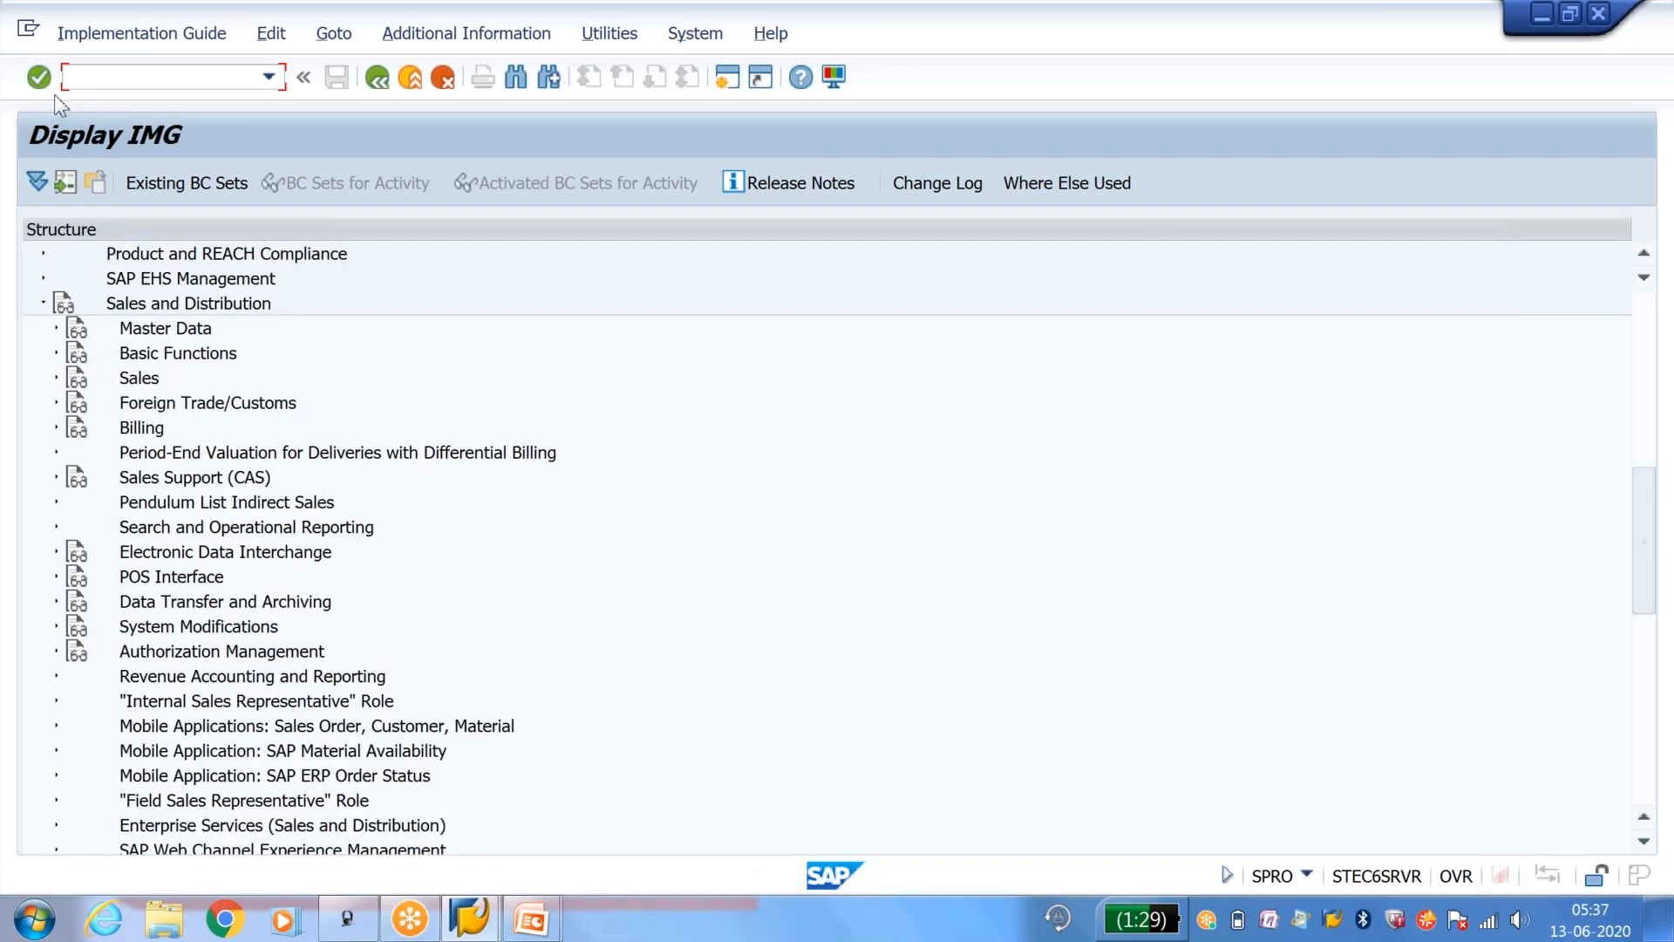
{"action": "left_click", "coordinate": [55, 352]}
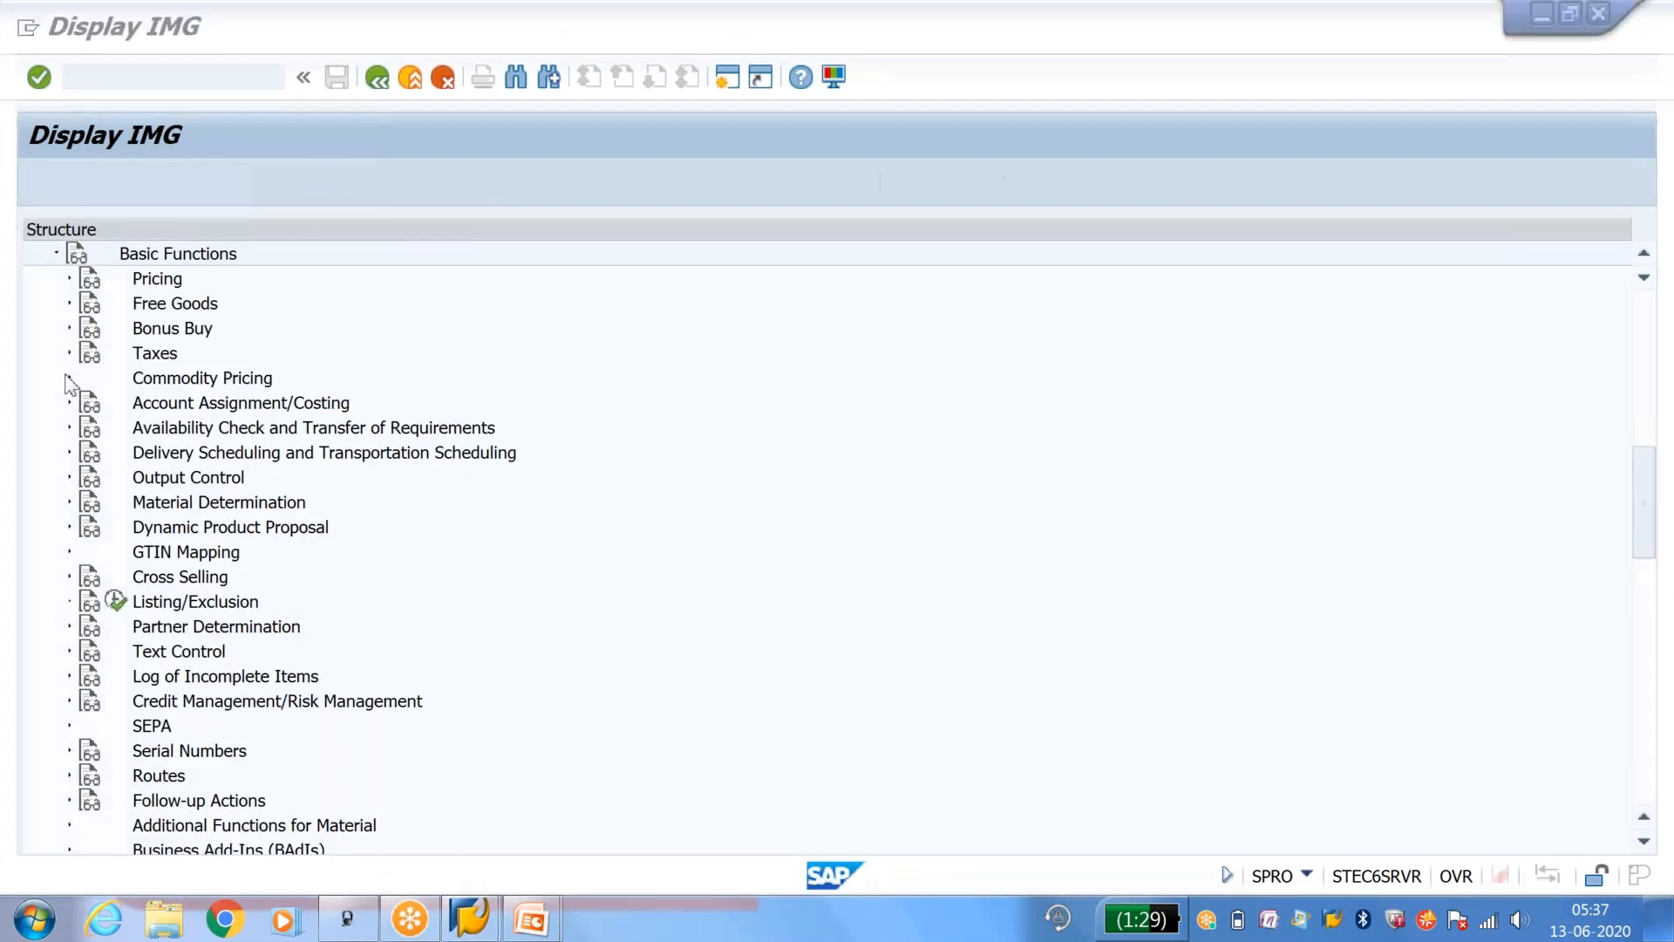
{"action": "left_click", "coordinate": [69, 677]}
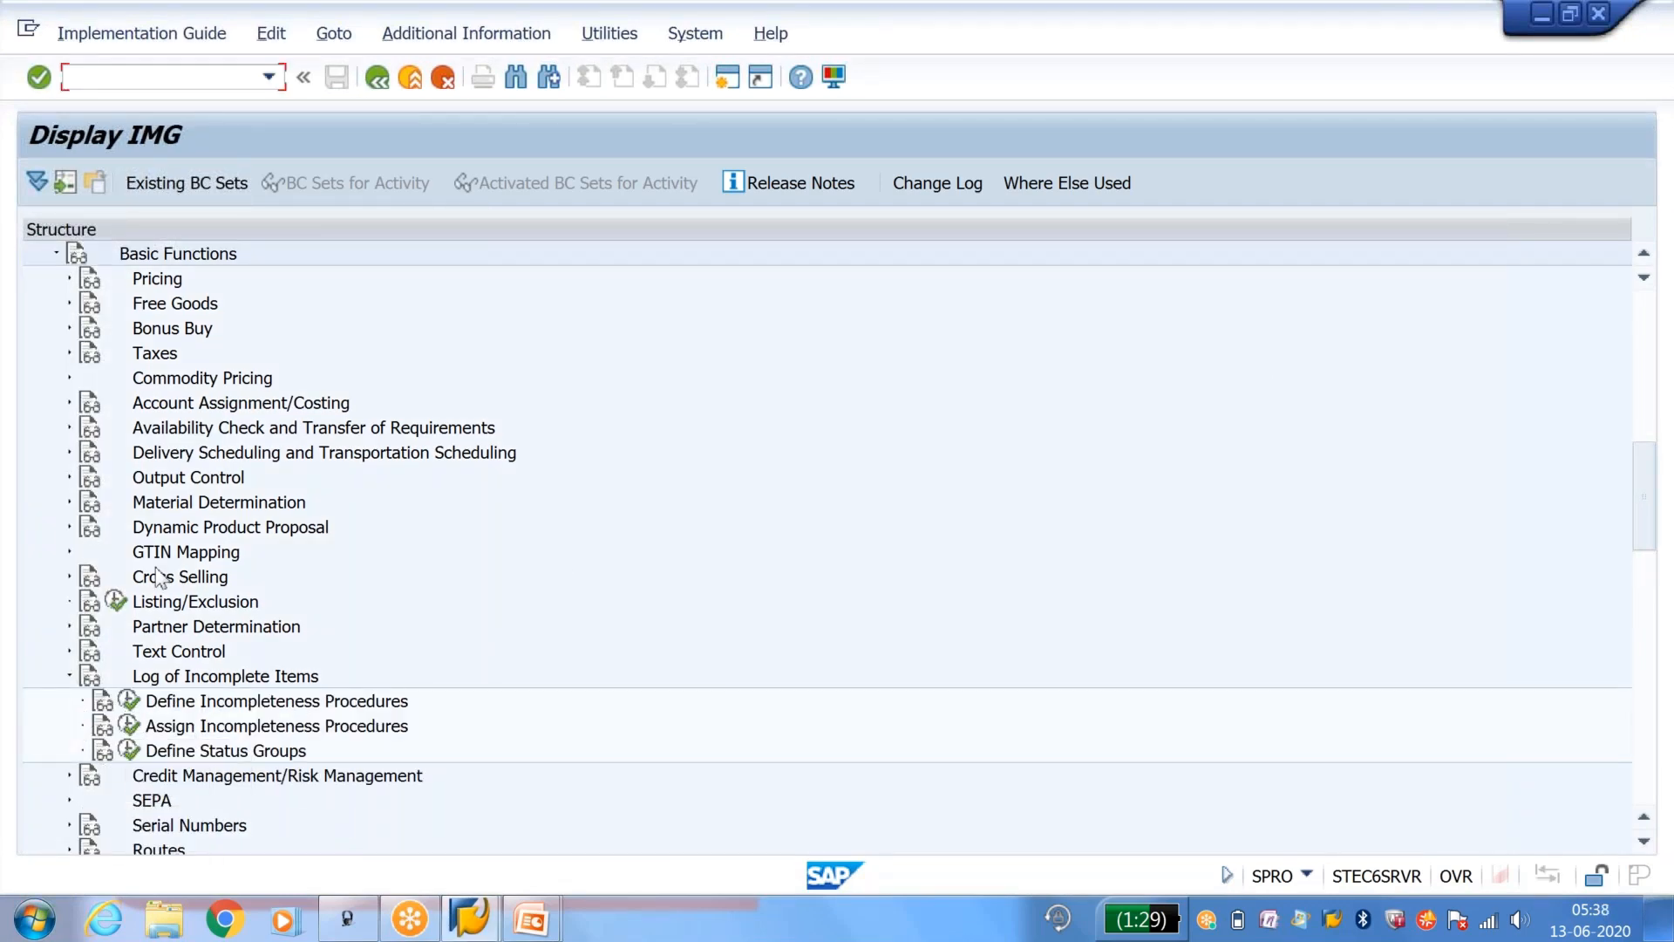
{"action": "left_click", "coordinate": [50, 246]}
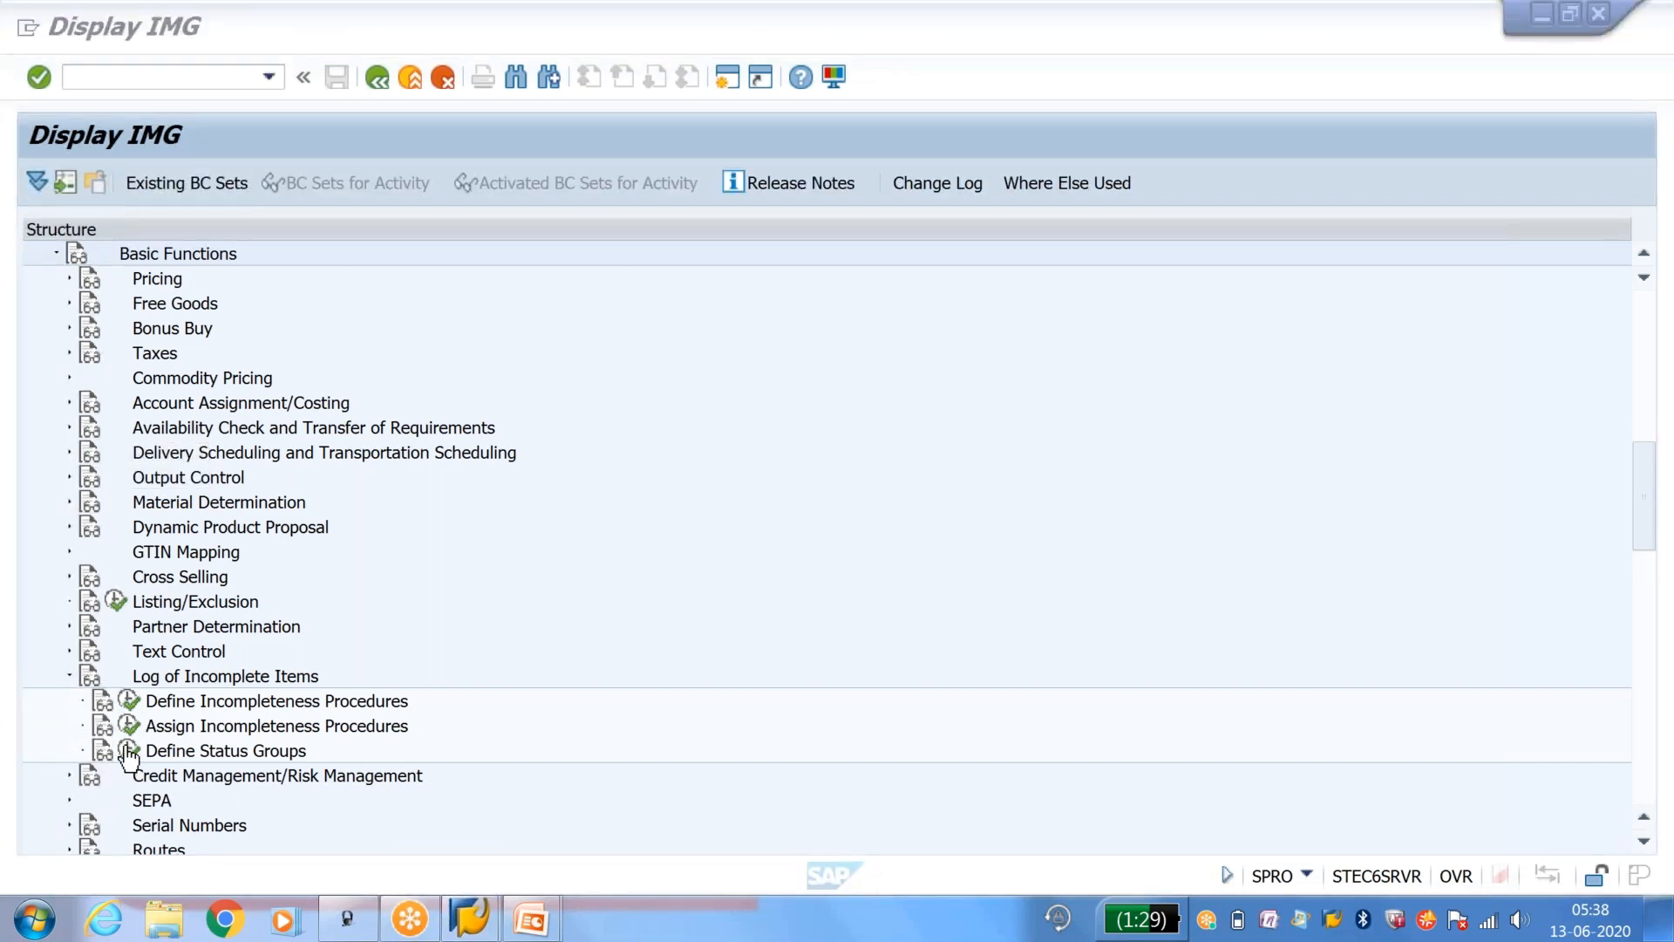
{"action": "left_click", "coordinate": [129, 702]}
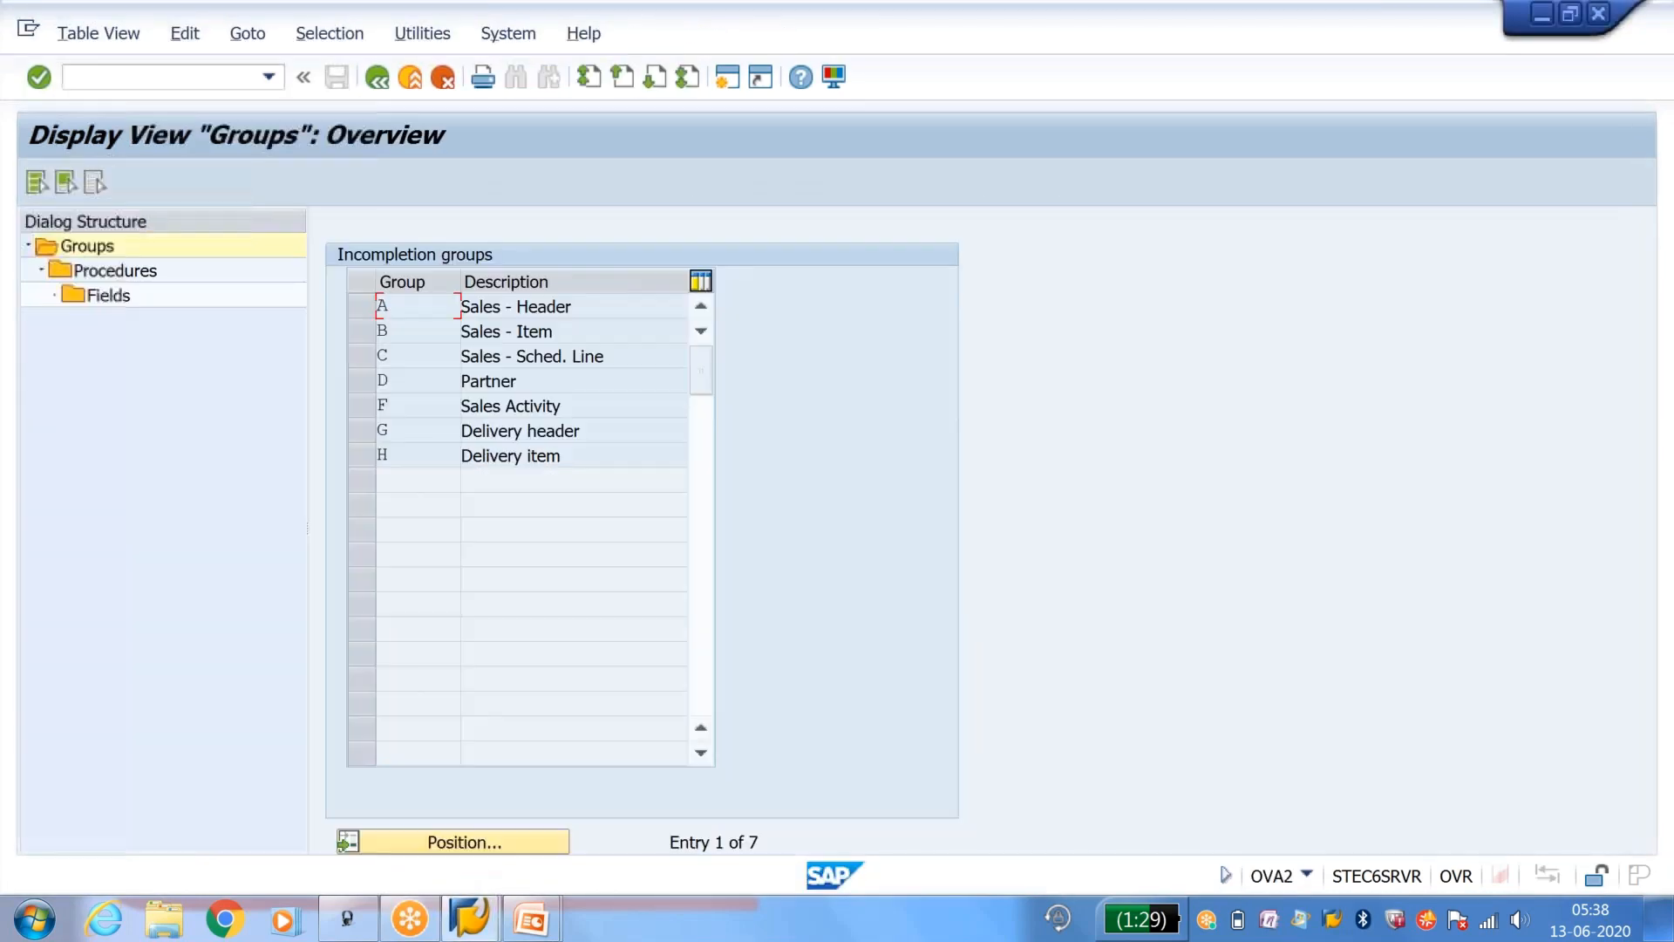
Step: Display the procedures of incompletion group A (Sales - Header) and make them editable
{"action": "left_click", "coordinate": [356, 310]}
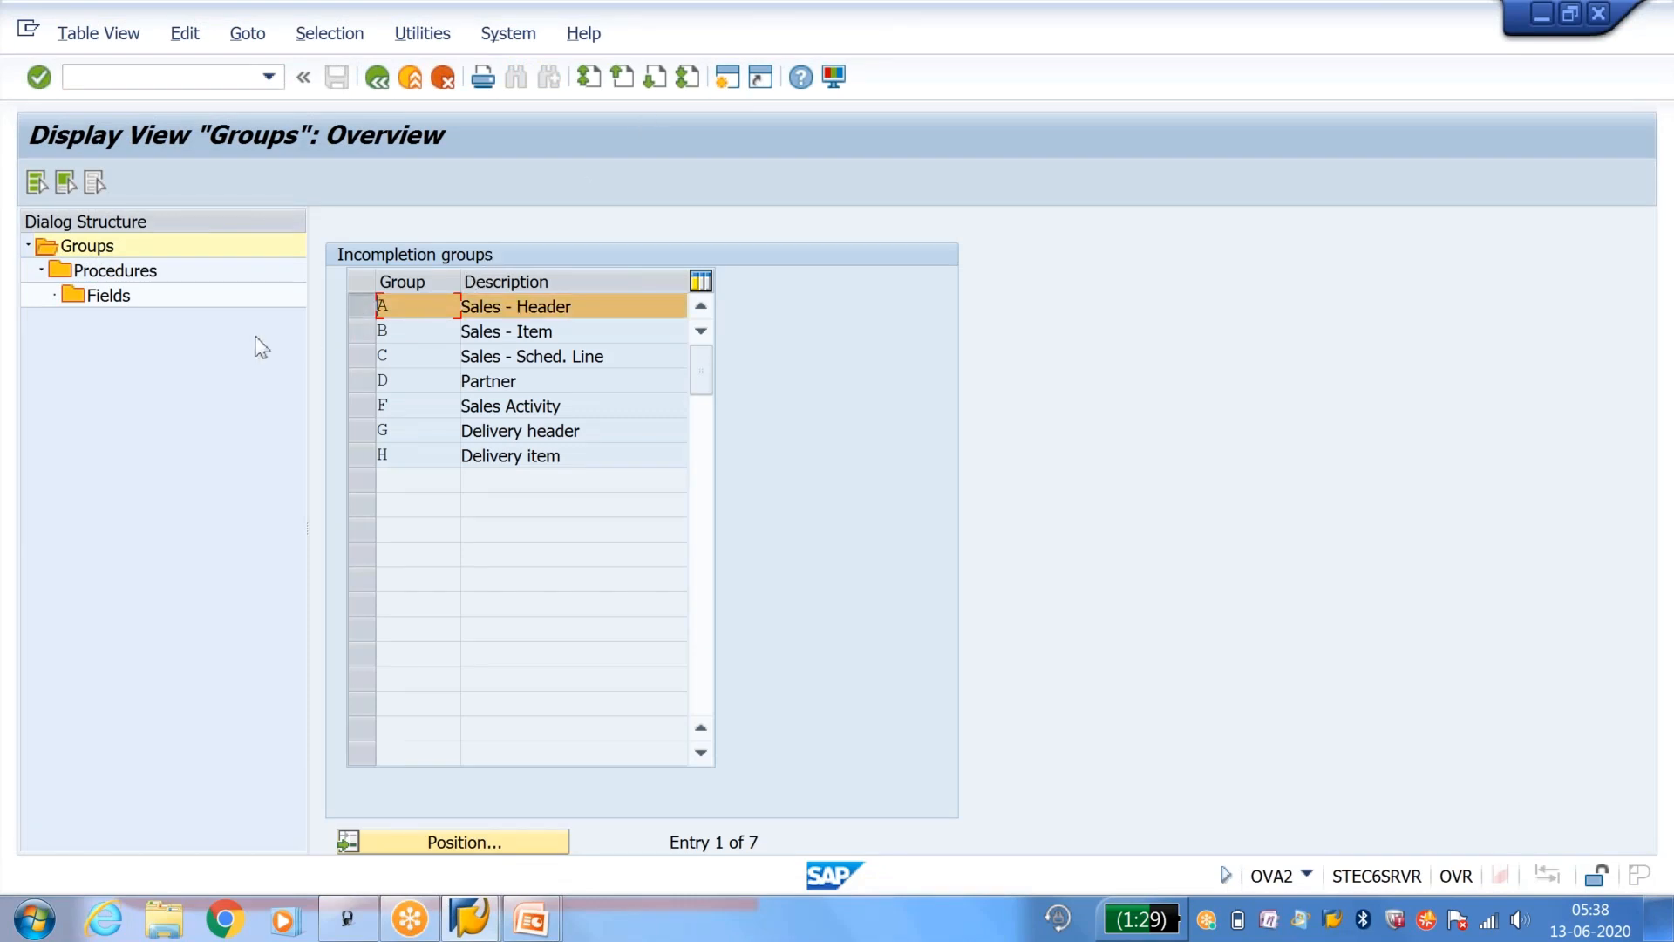
{"action": "double_click", "coordinate": [131, 272]}
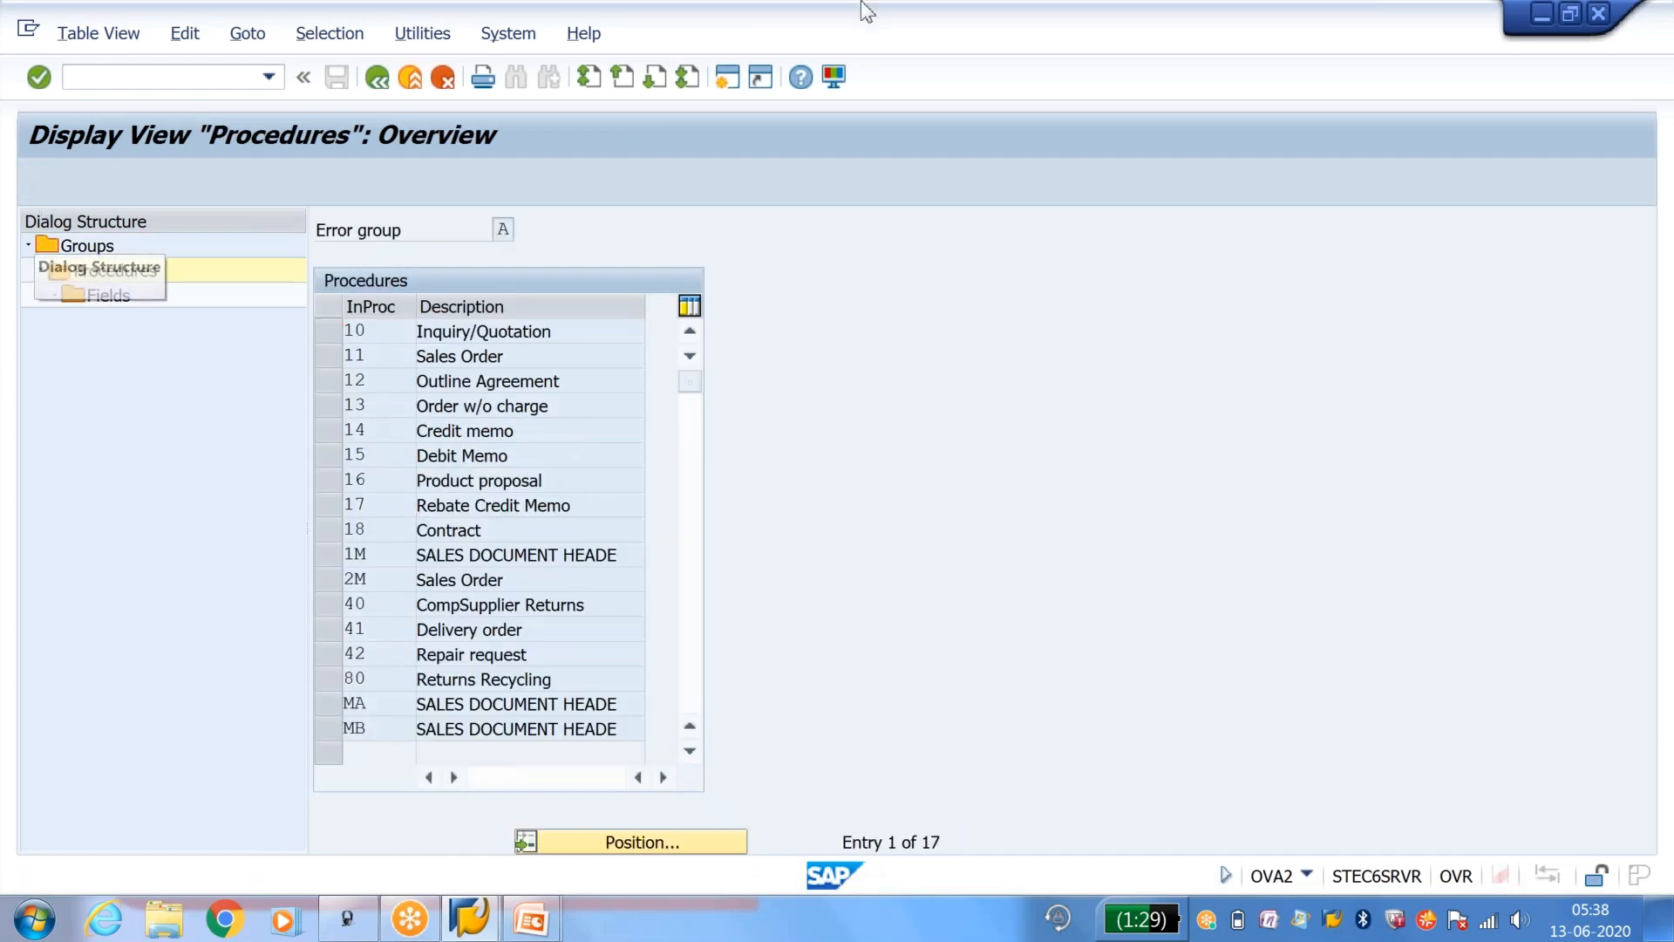
{"action": "left_click", "coordinate": [36, 181]}
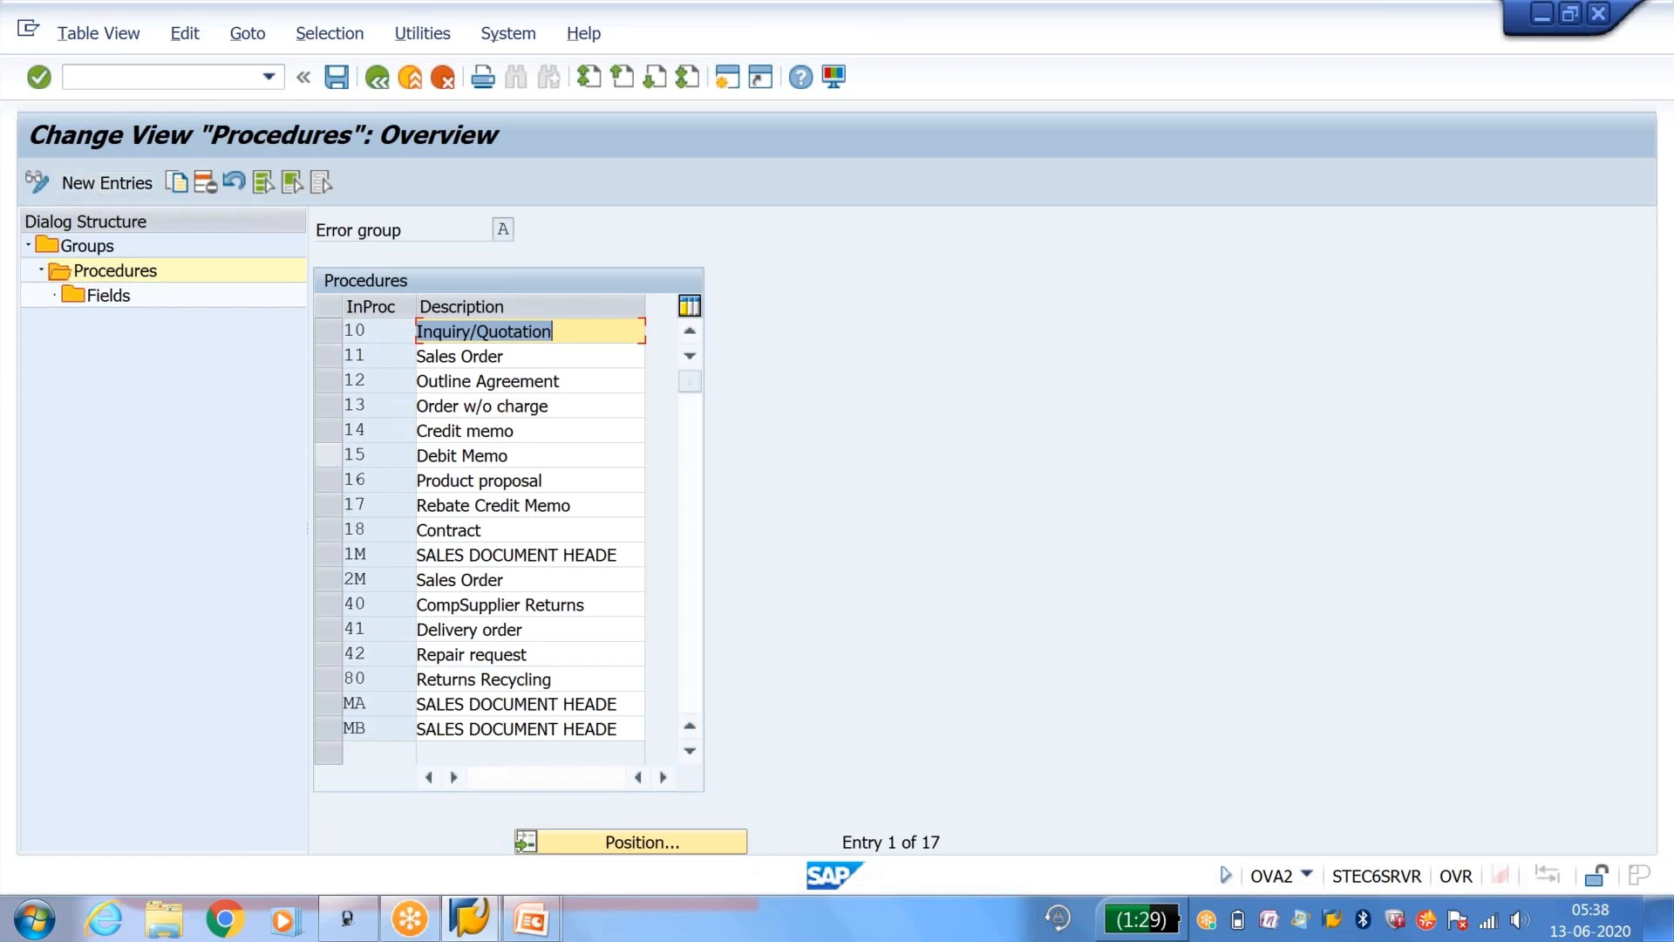
{"action": "left_click", "coordinate": [333, 363]}
{"action": "left_click", "coordinate": [333, 361]}
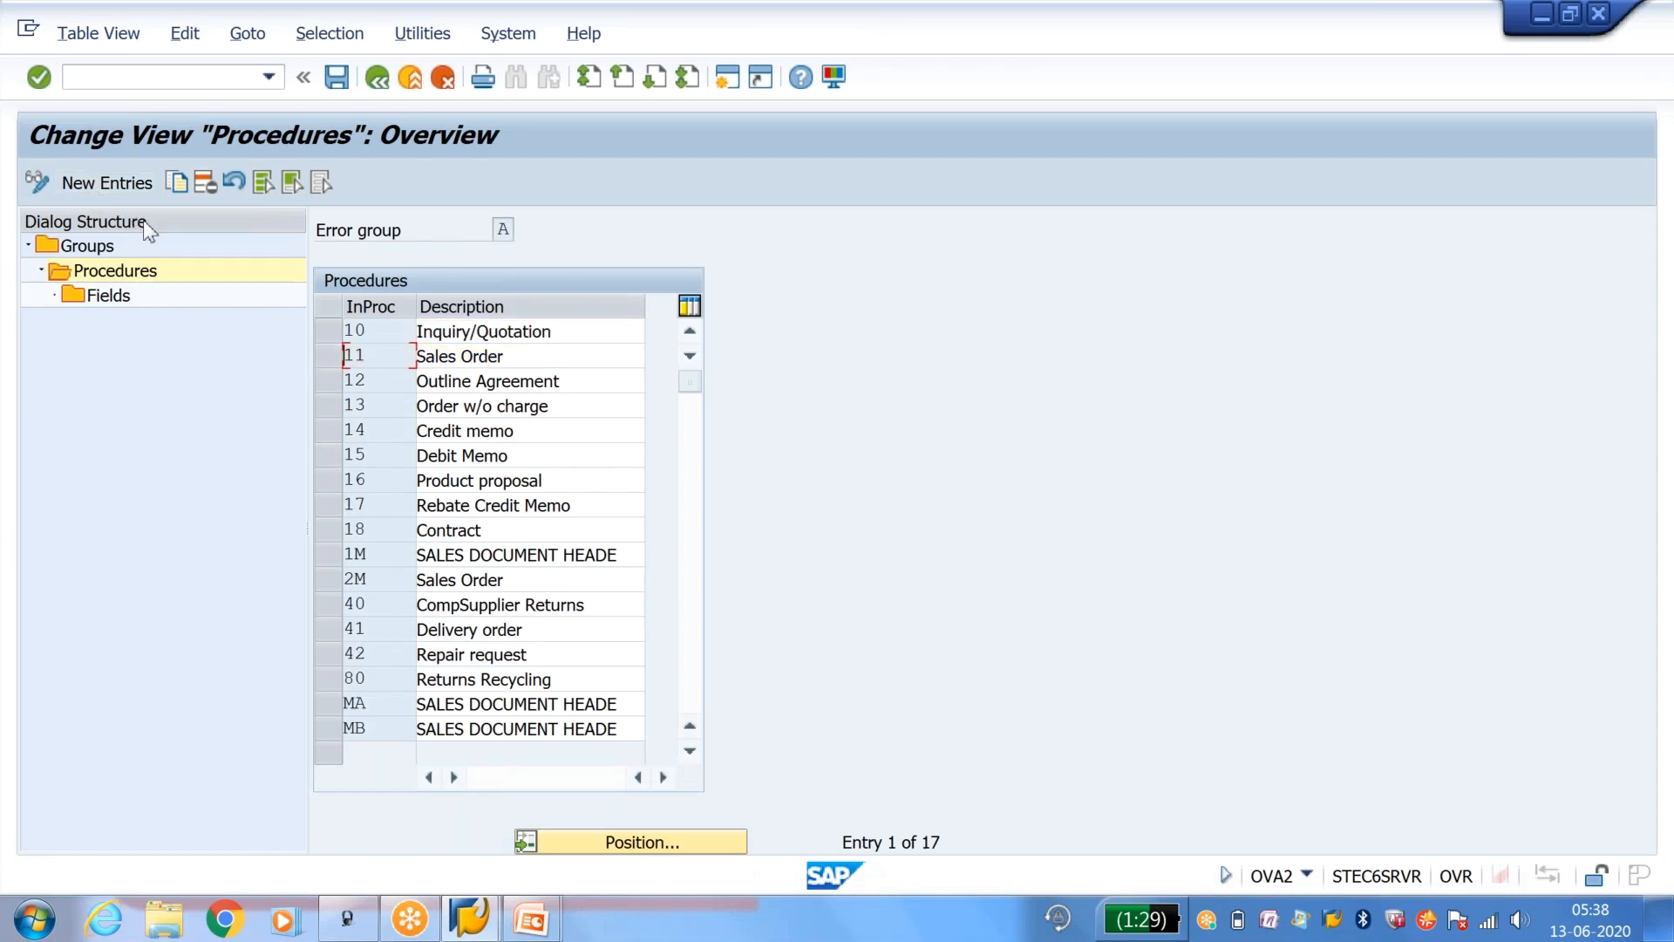
Step: Create a new incompleteness procedure Y1 with the description Sales Header
{"action": "left_click", "coordinate": [112, 181]}
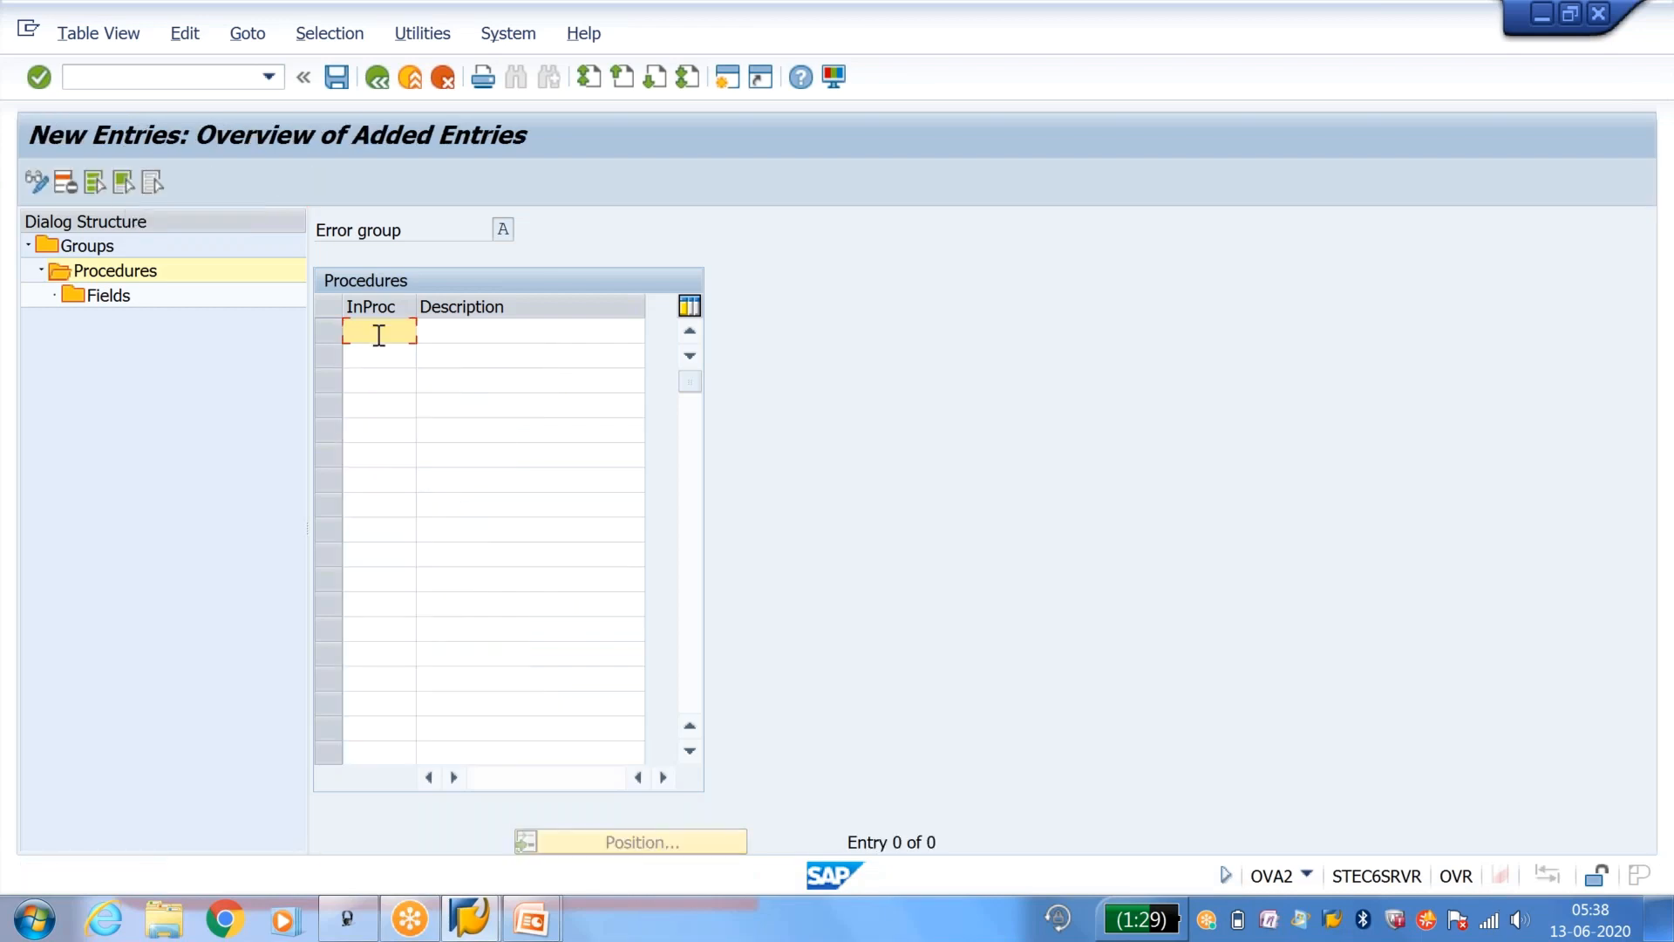
{"action": "key", "text": "Tab"}
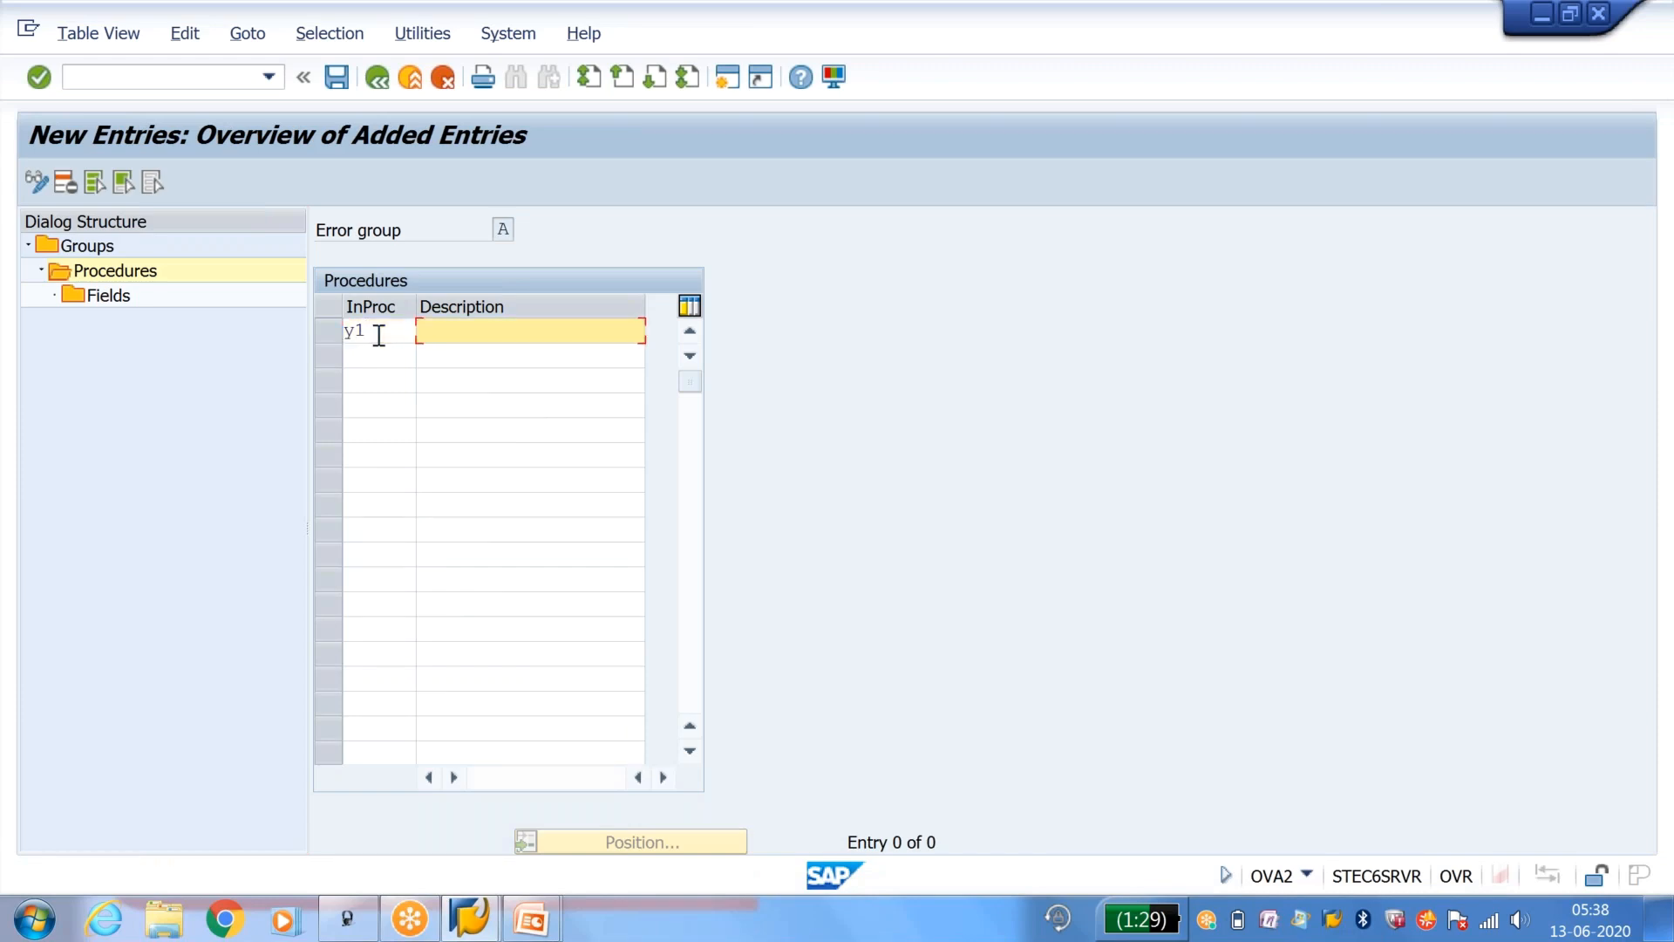
{"action": "type", "text": "Sales "}
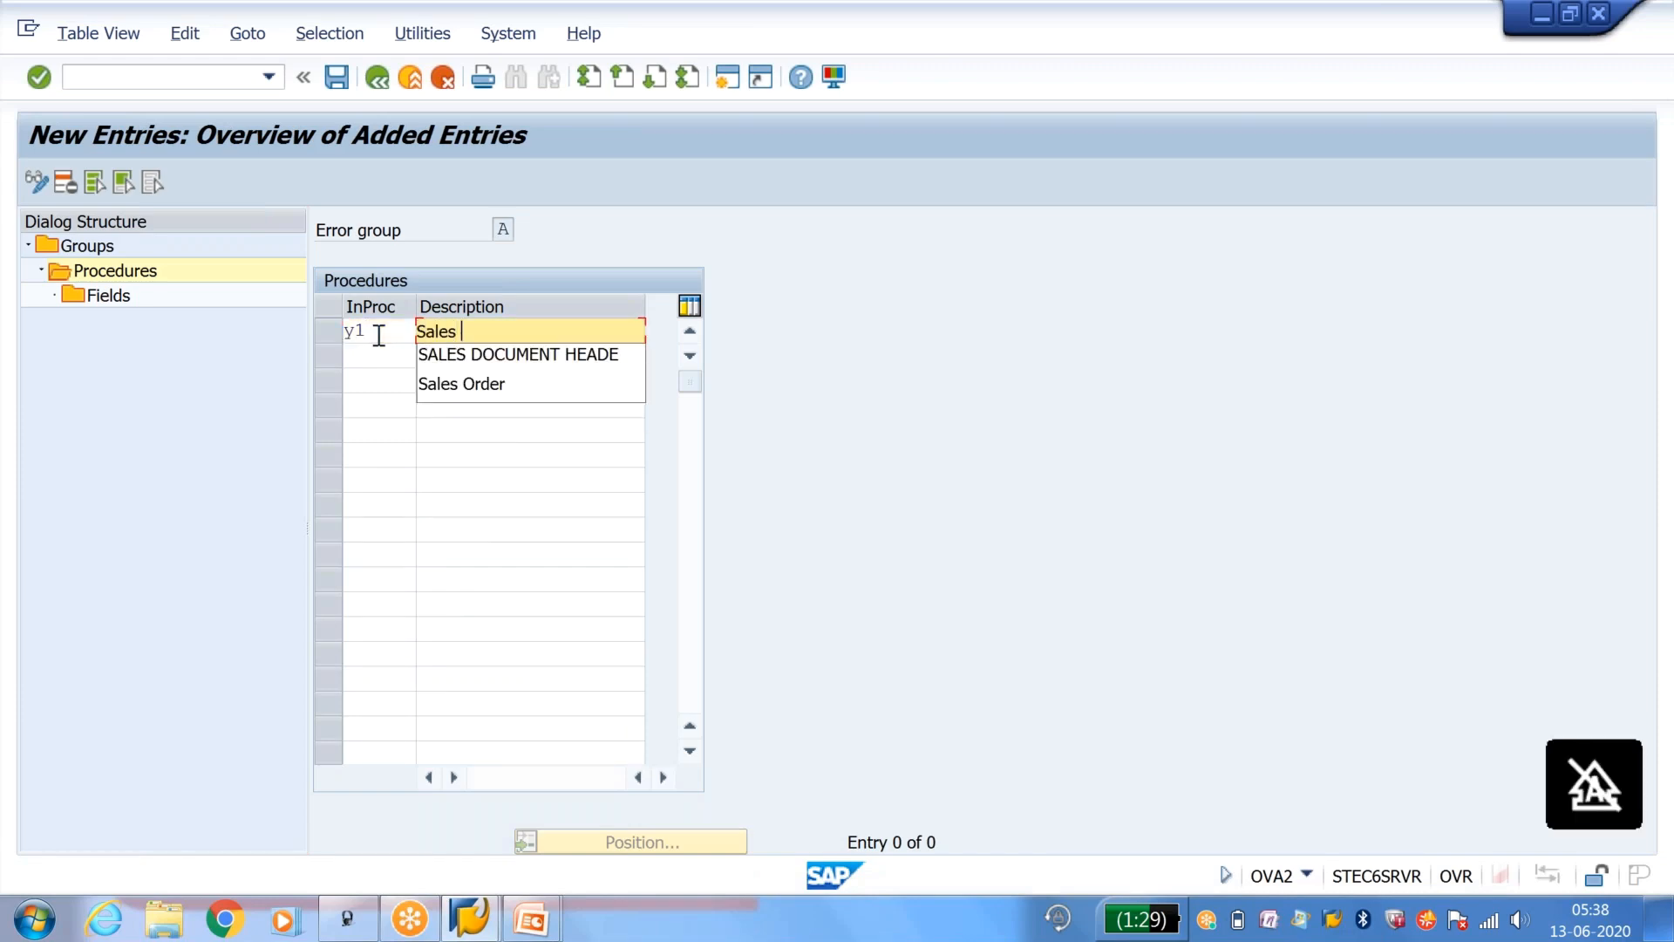
{"action": "type", "text": "Header"}
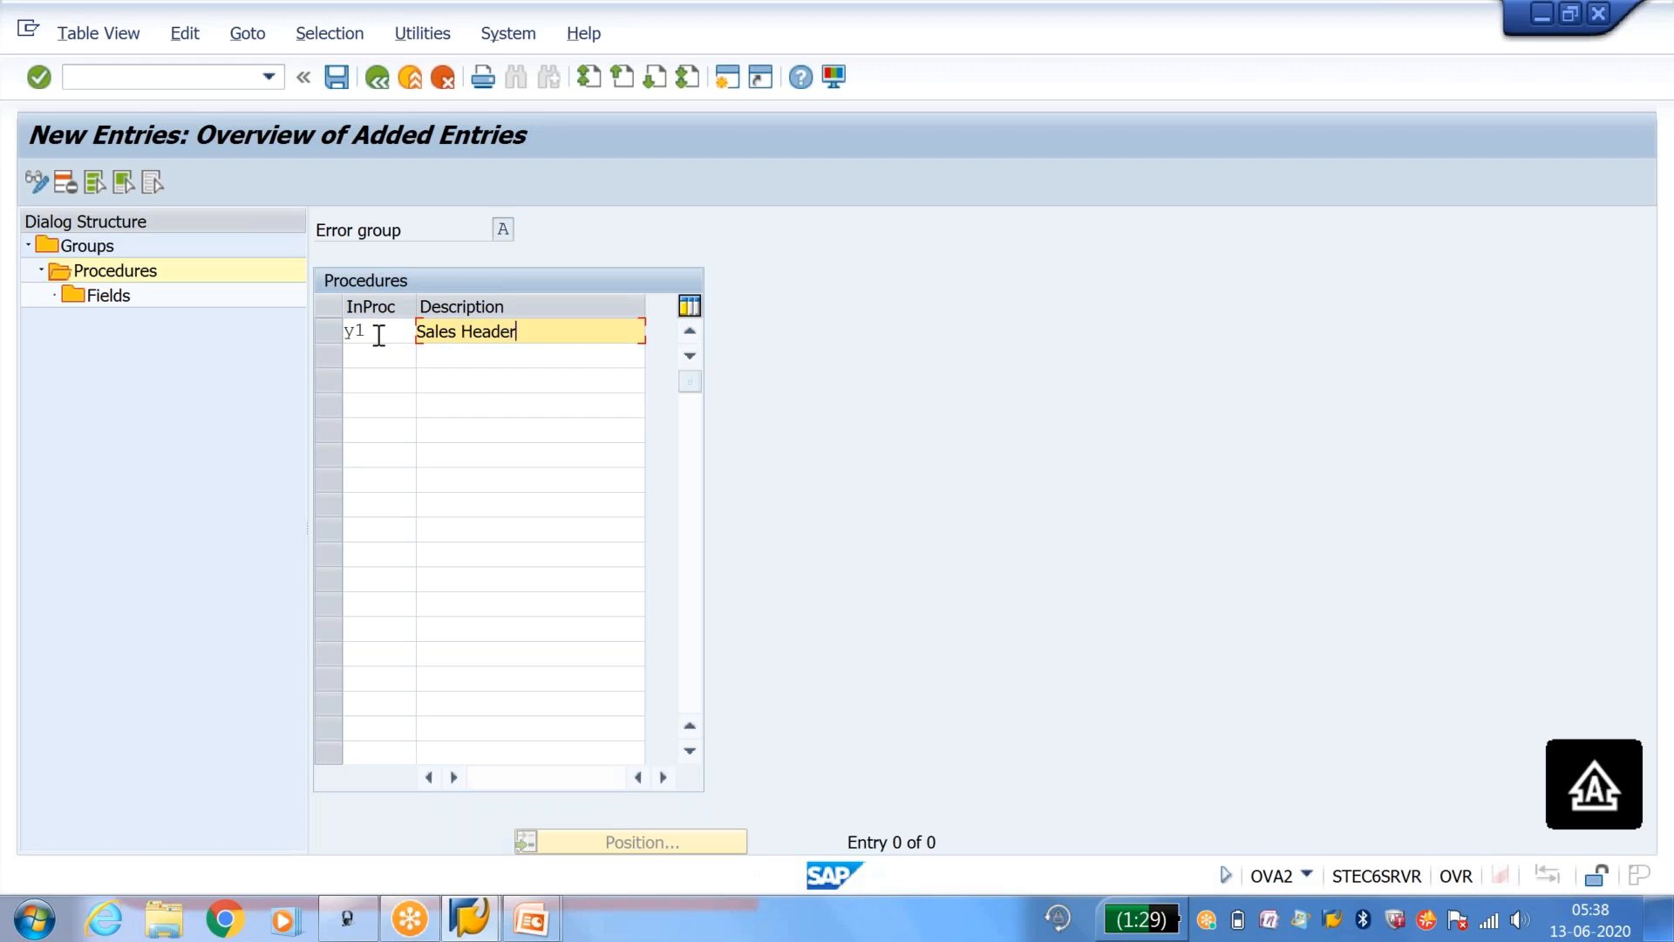
{"action": "key", "text": "Return"}
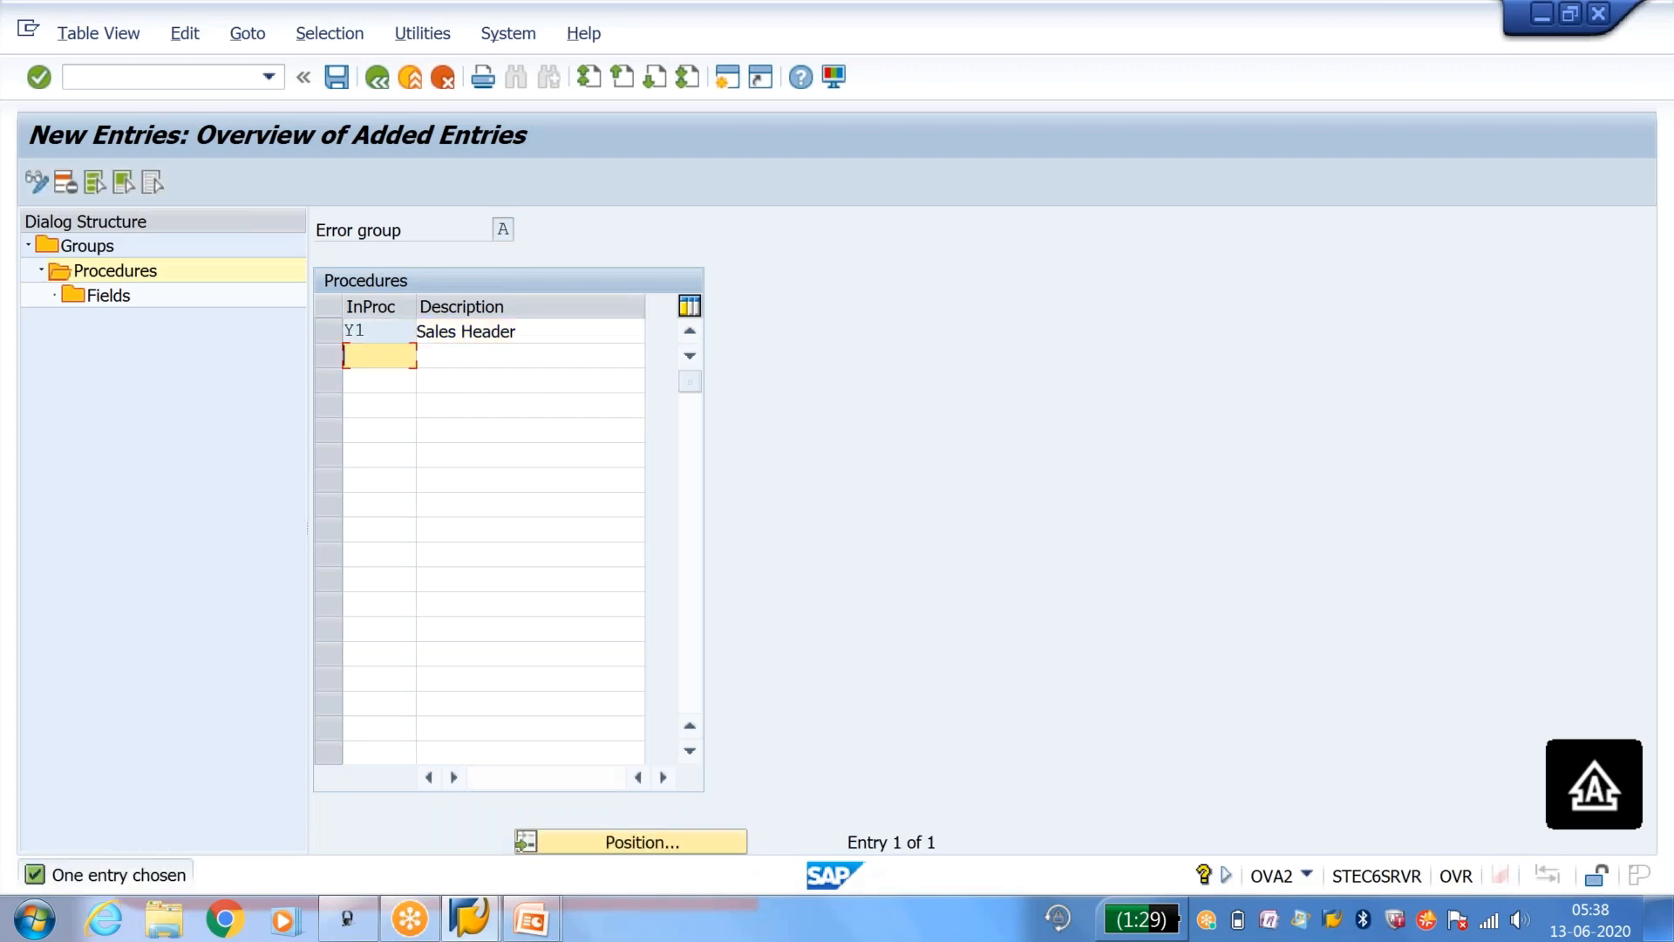
Step: Start a new incompletion field entry for procedure Y1 with table VBKD and field name BSTKD
{"action": "left_click", "coordinate": [329, 331]}
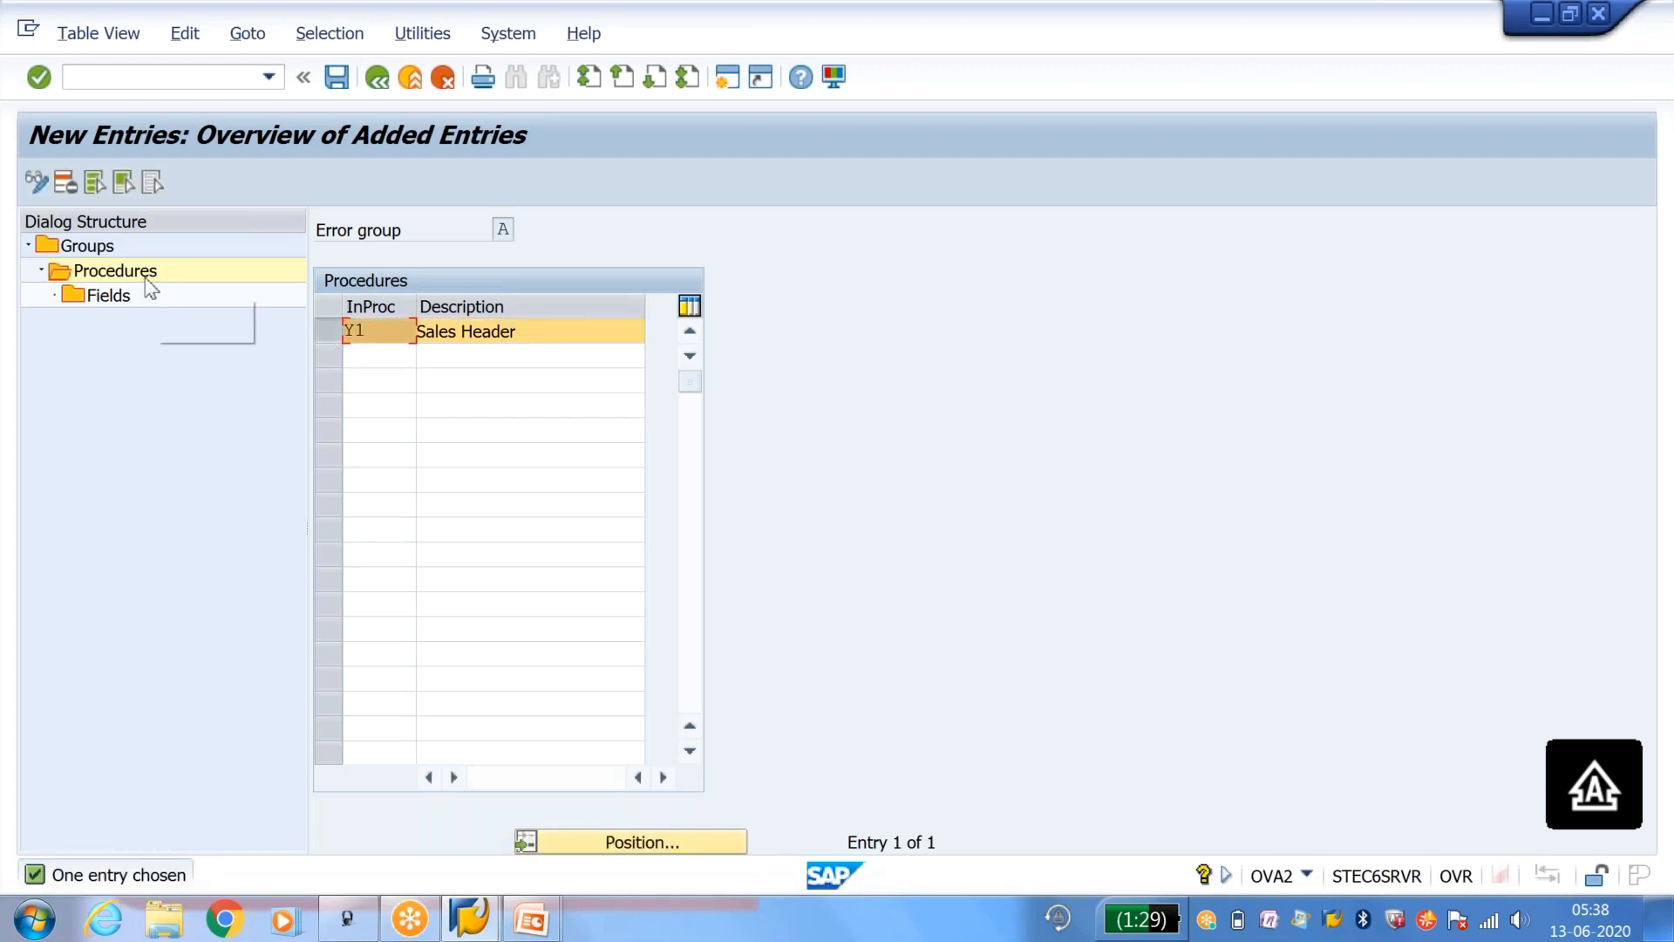
{"action": "double_click", "coordinate": [107, 297]}
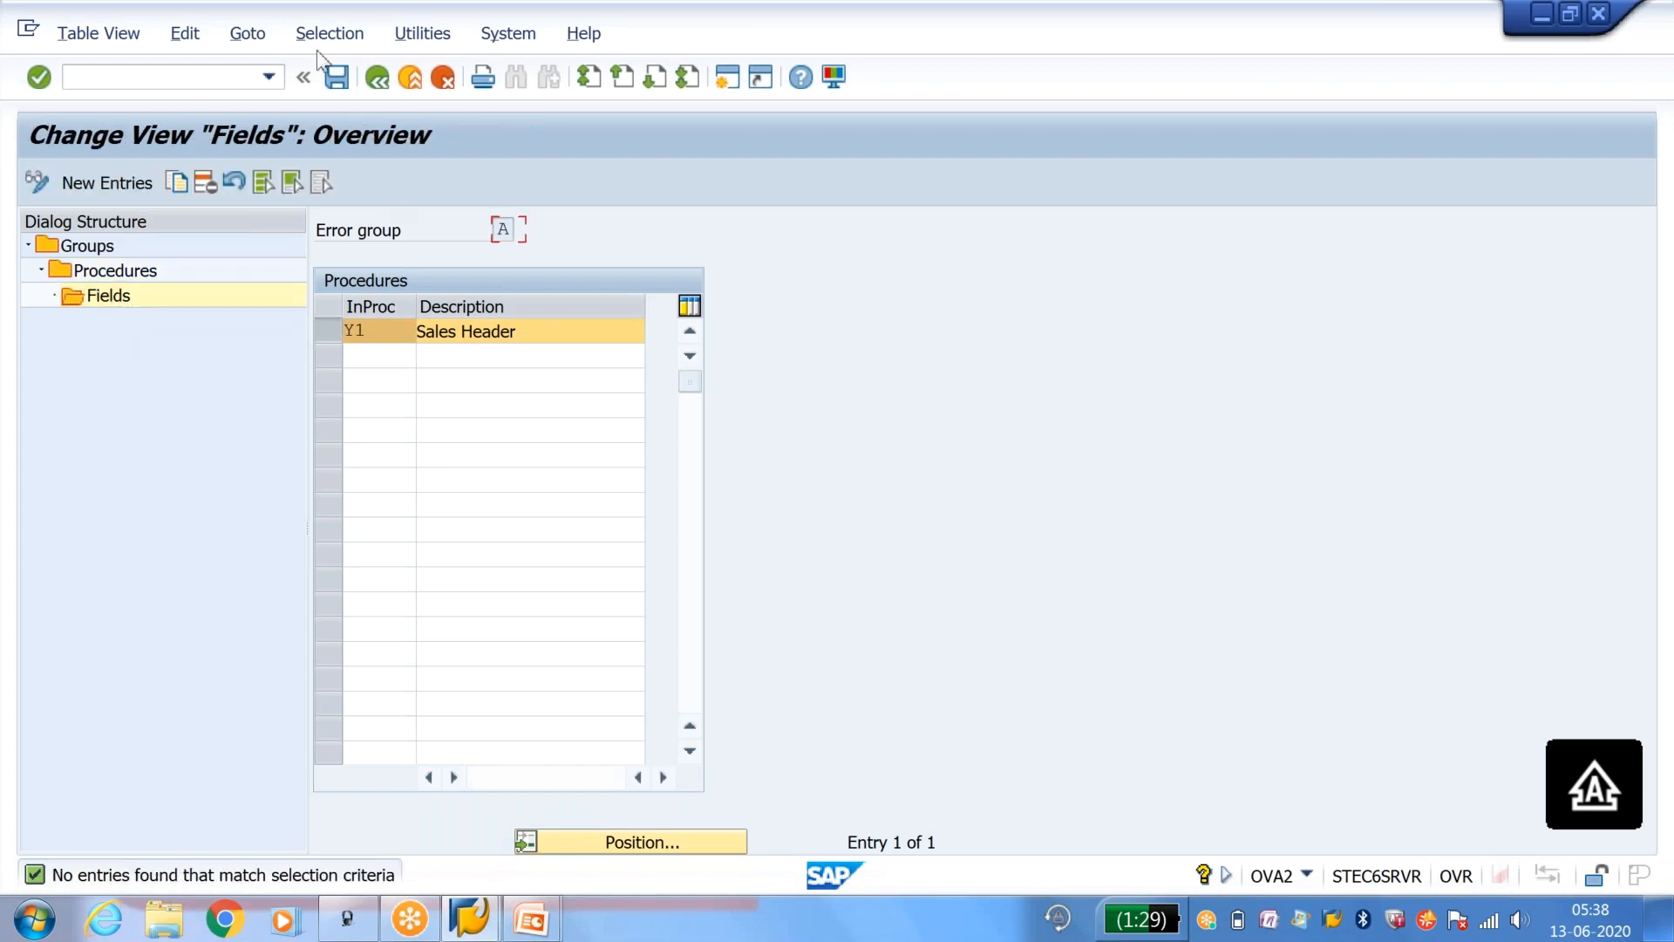
{"action": "left_click", "coordinate": [107, 182]}
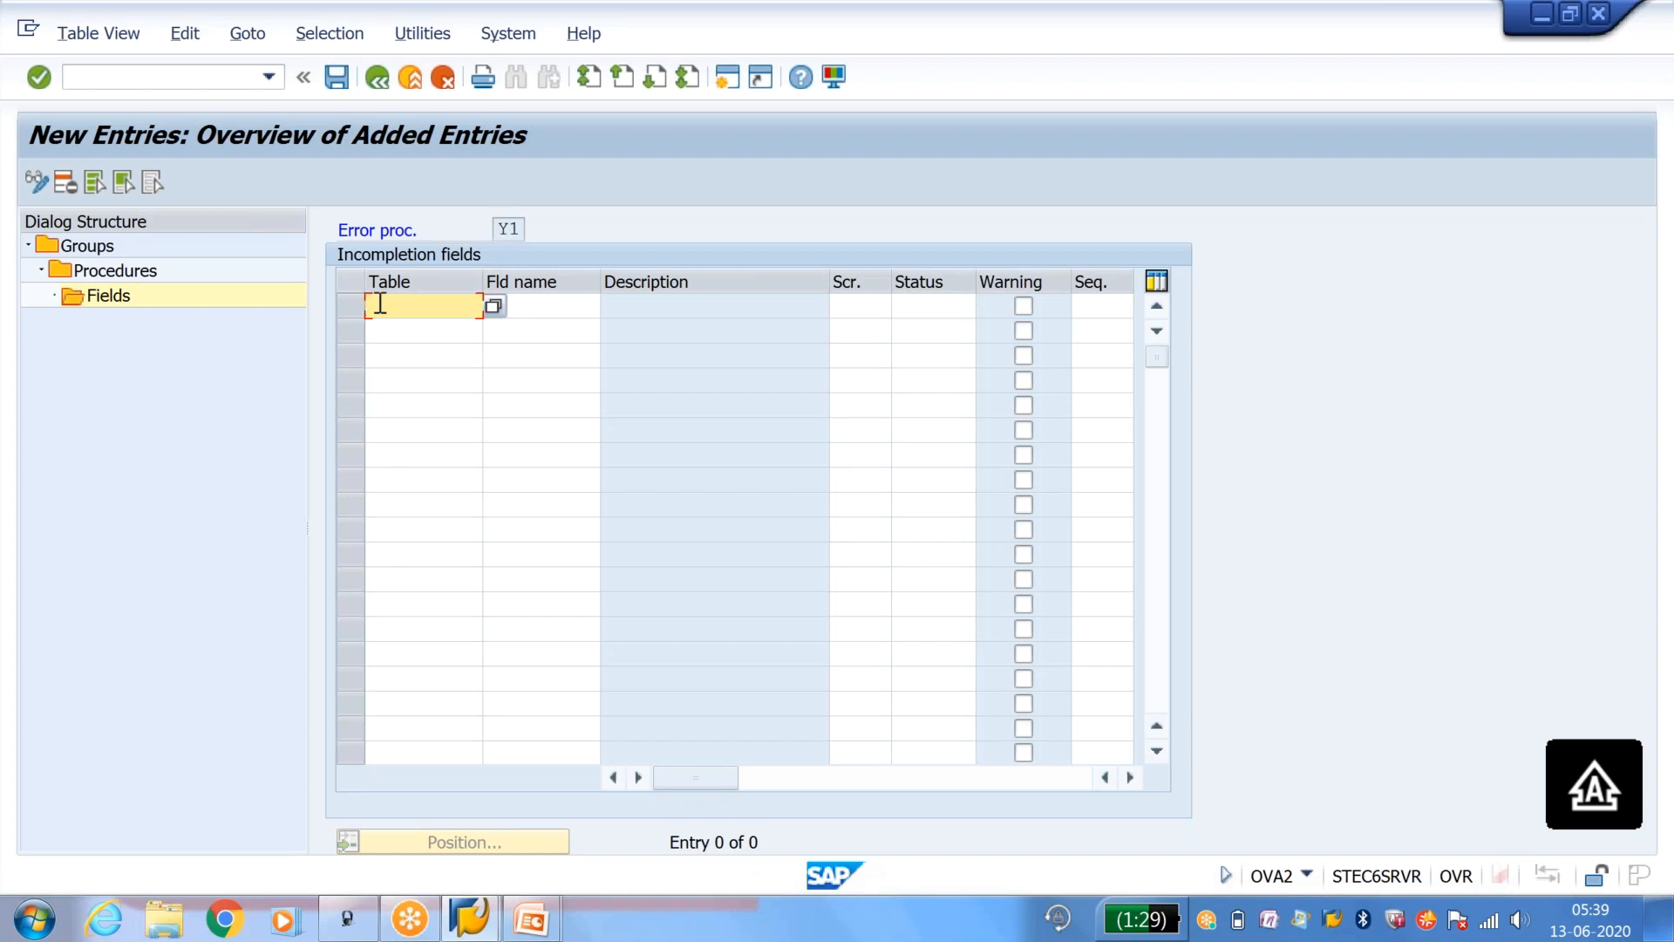
{"action": "type", "text": "VBKD"}
{"action": "key", "text": "Tab"}
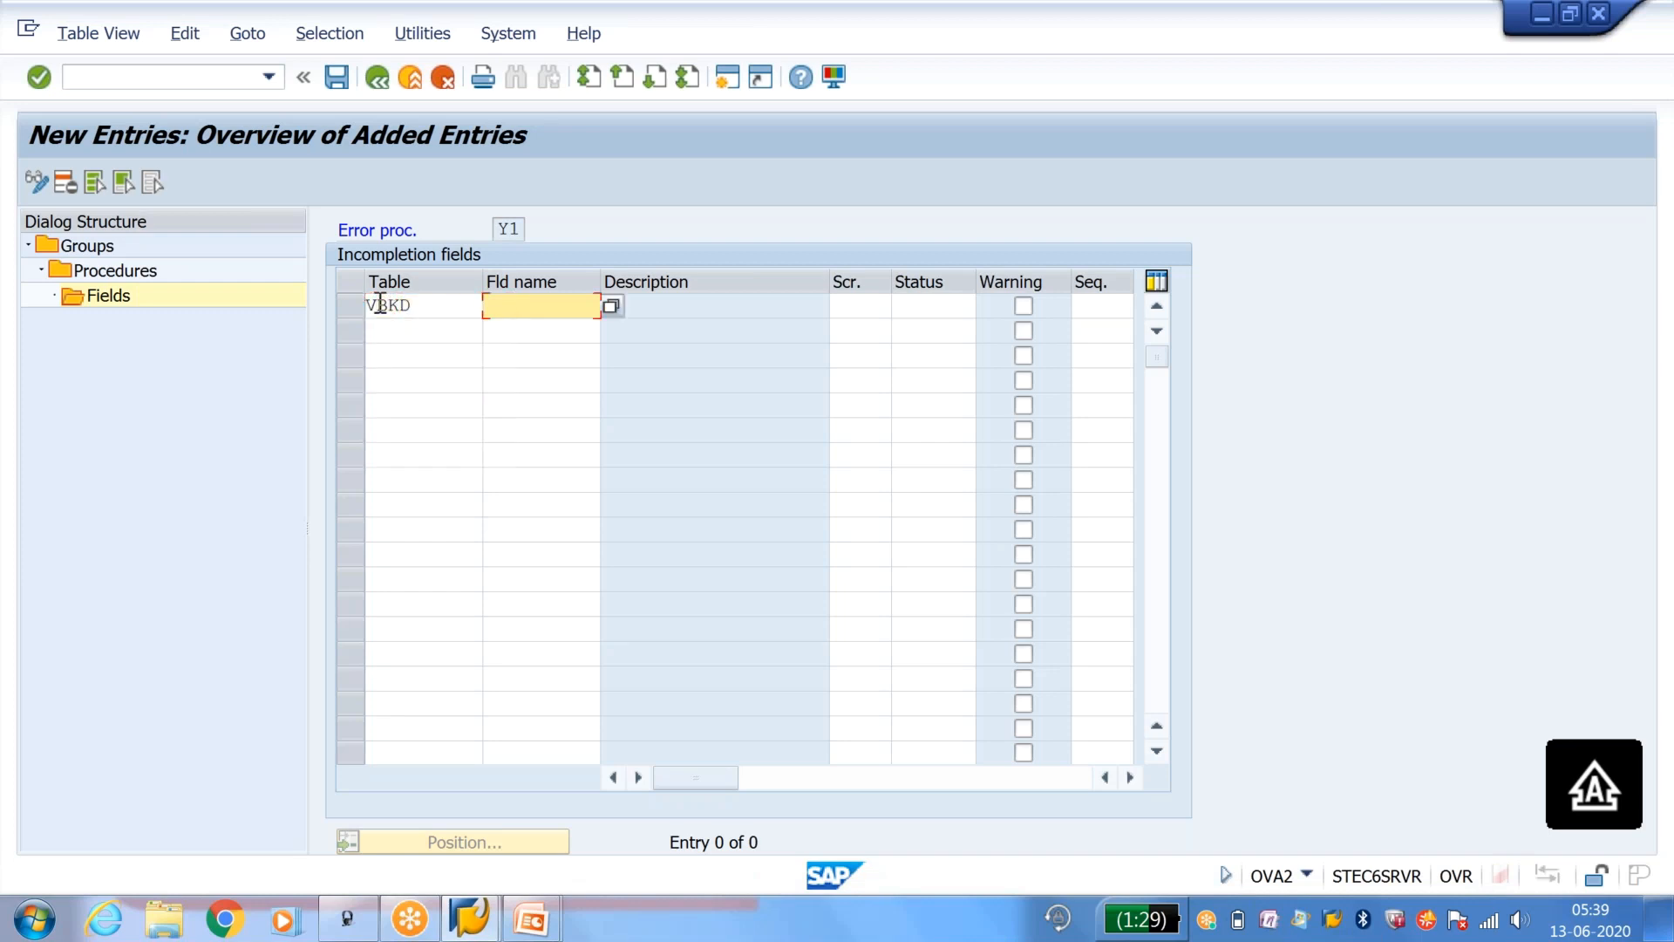
{"action": "type", "text": "BSTKD"}
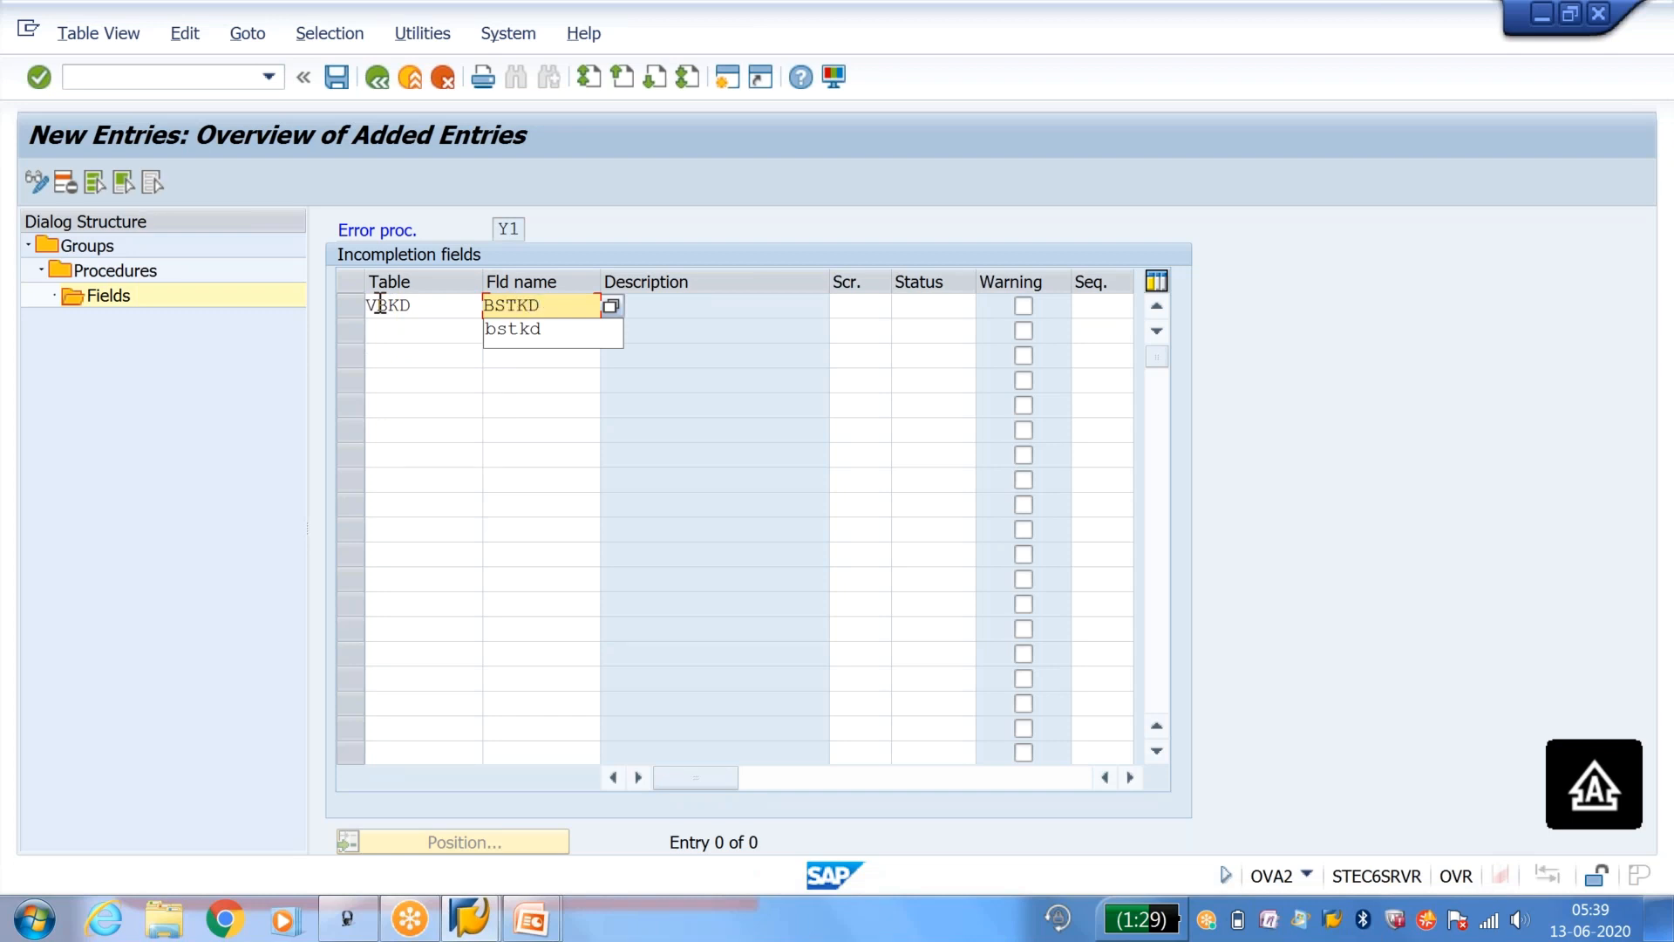
{"action": "key", "text": "Tab"}
{"action": "key", "text": "Tab"}
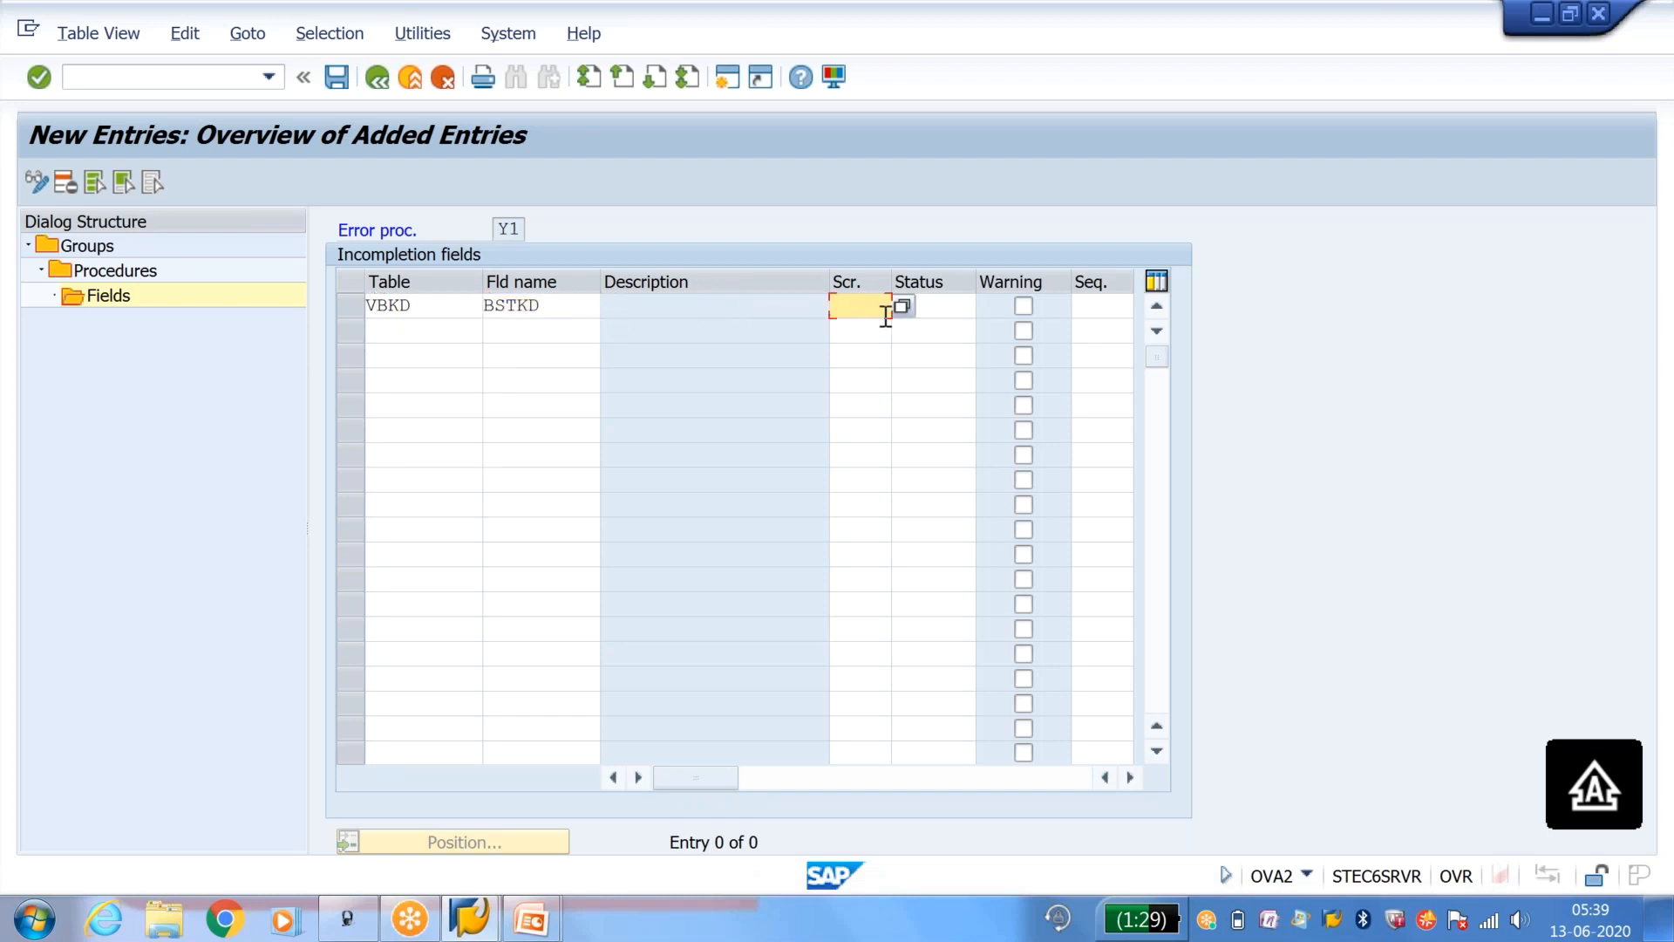
Step: Assign screen KBES (Sales: Header - PO data) to the BSTKD entry and save it to the proposed customizing request
{"action": "left_click", "coordinate": [902, 306]}
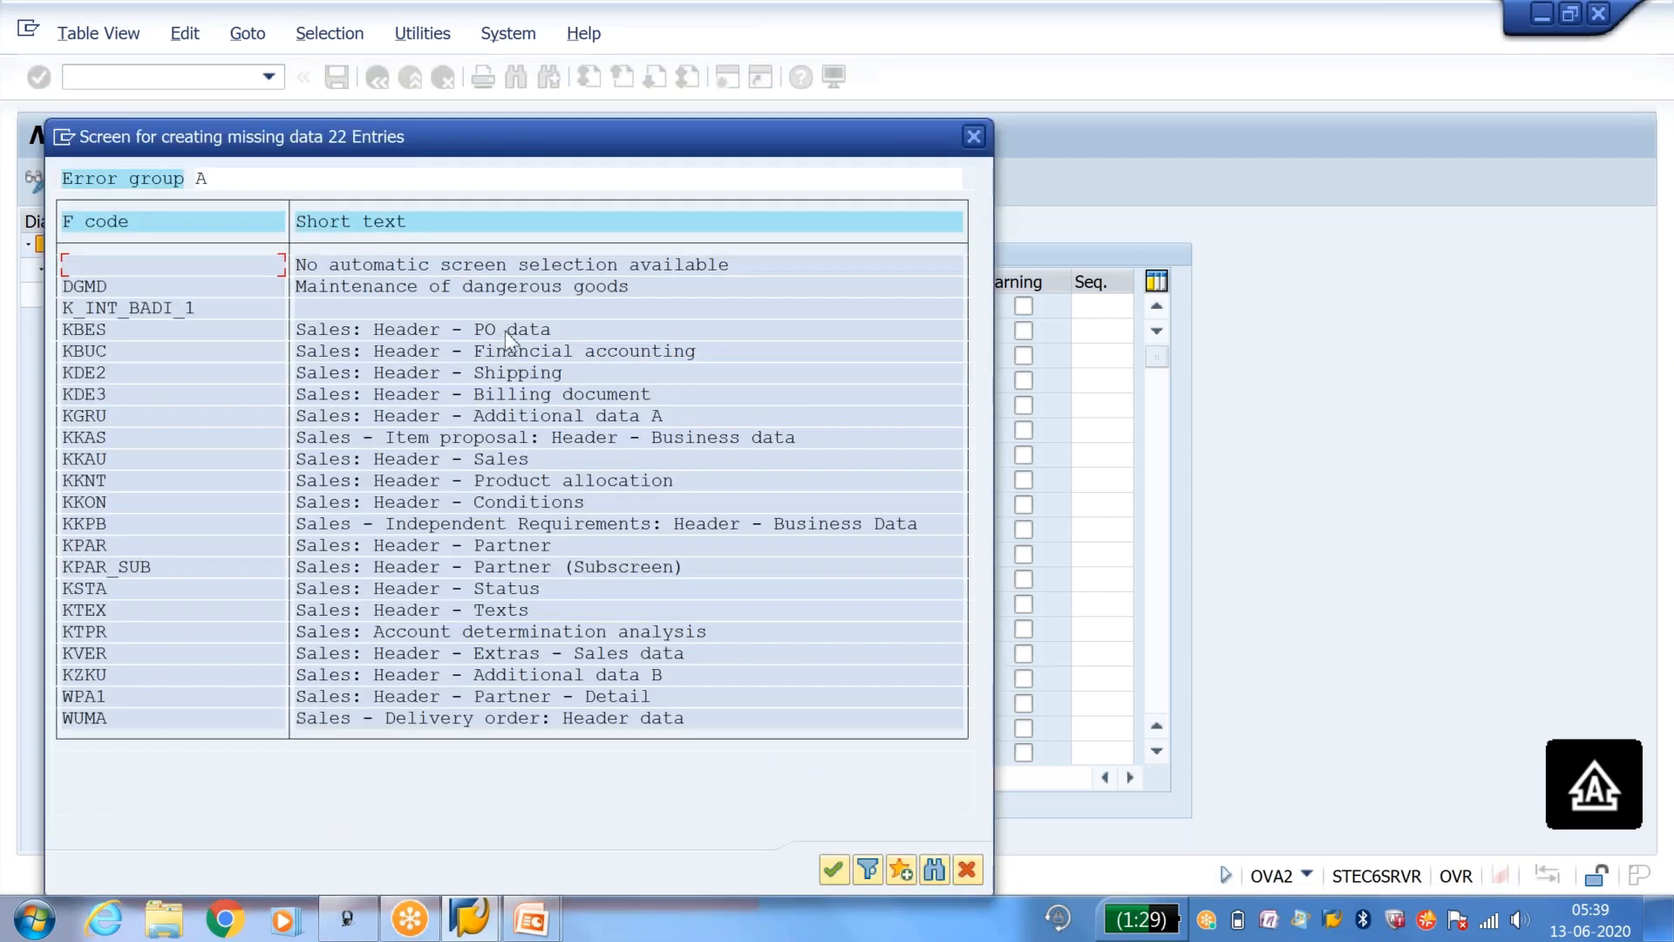
{"action": "left_click", "coordinate": [498, 330]}
{"action": "double_click", "coordinate": [331, 331]}
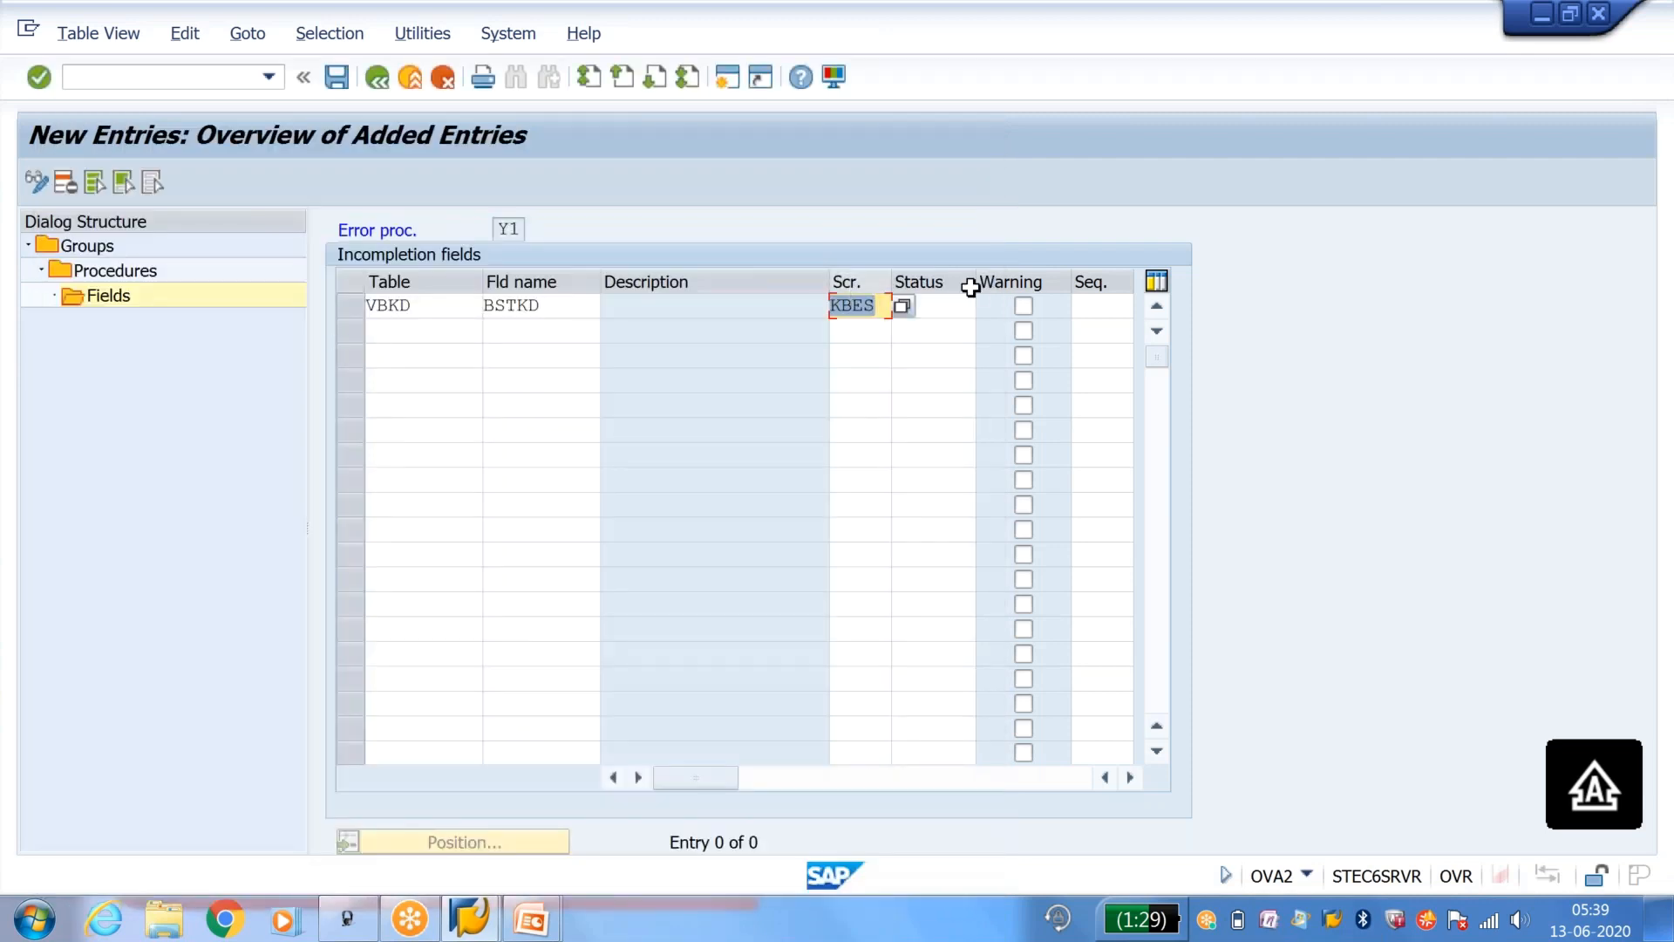
{"action": "left_click", "coordinate": [950, 309]}
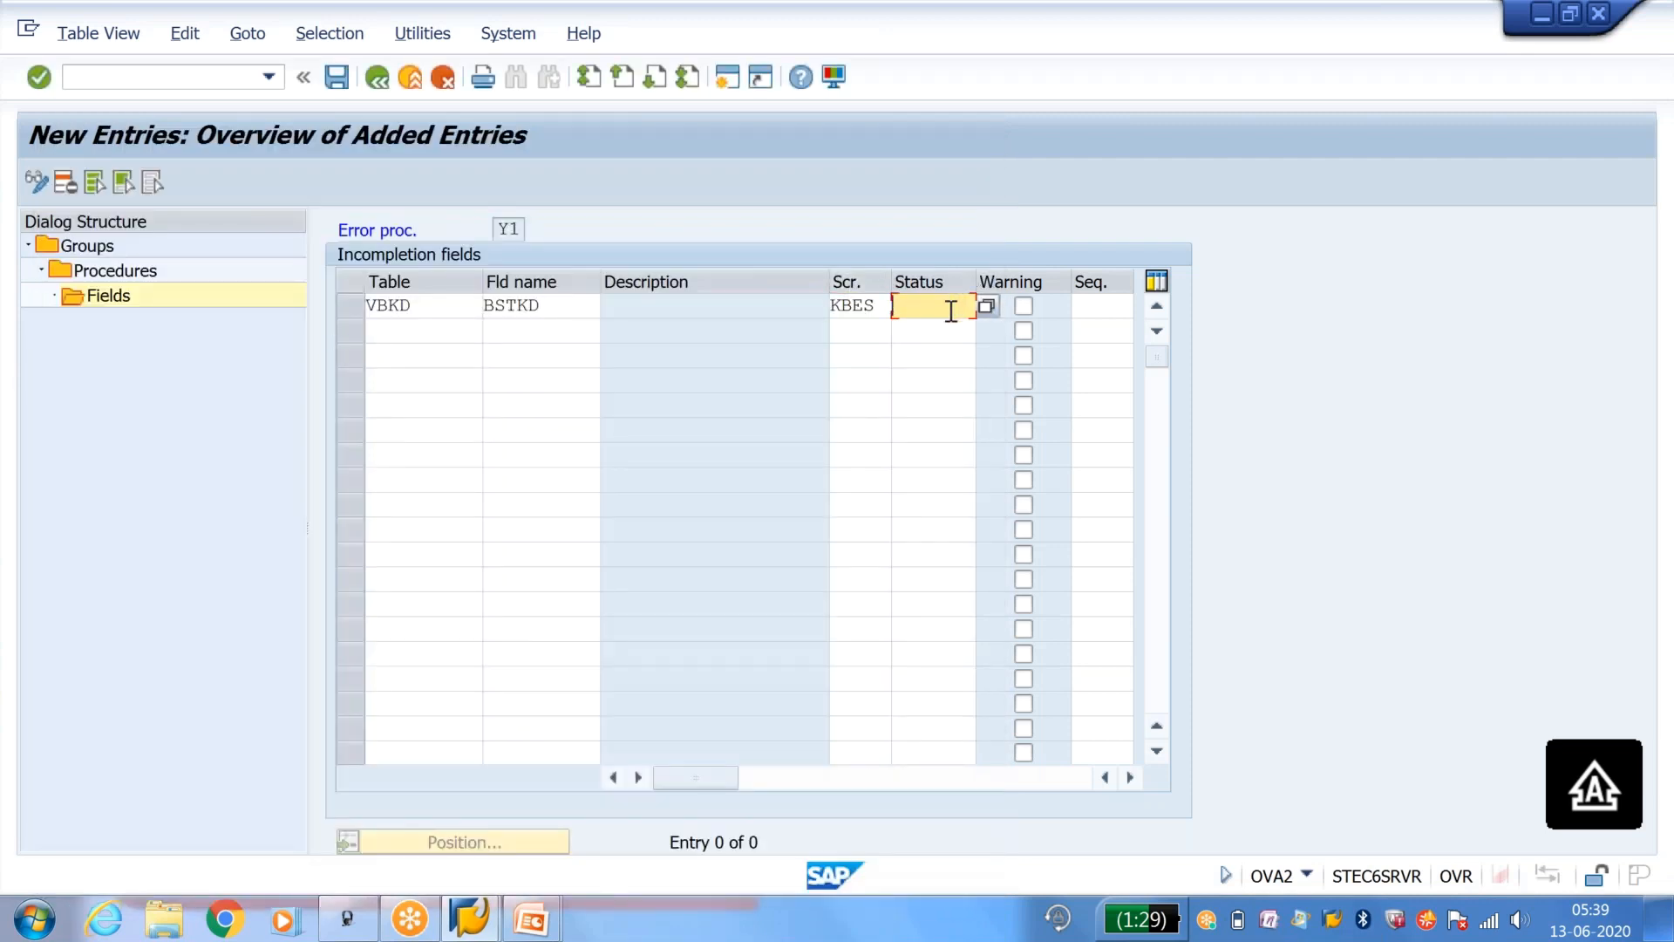
{"action": "left_click", "coordinate": [347, 90]}
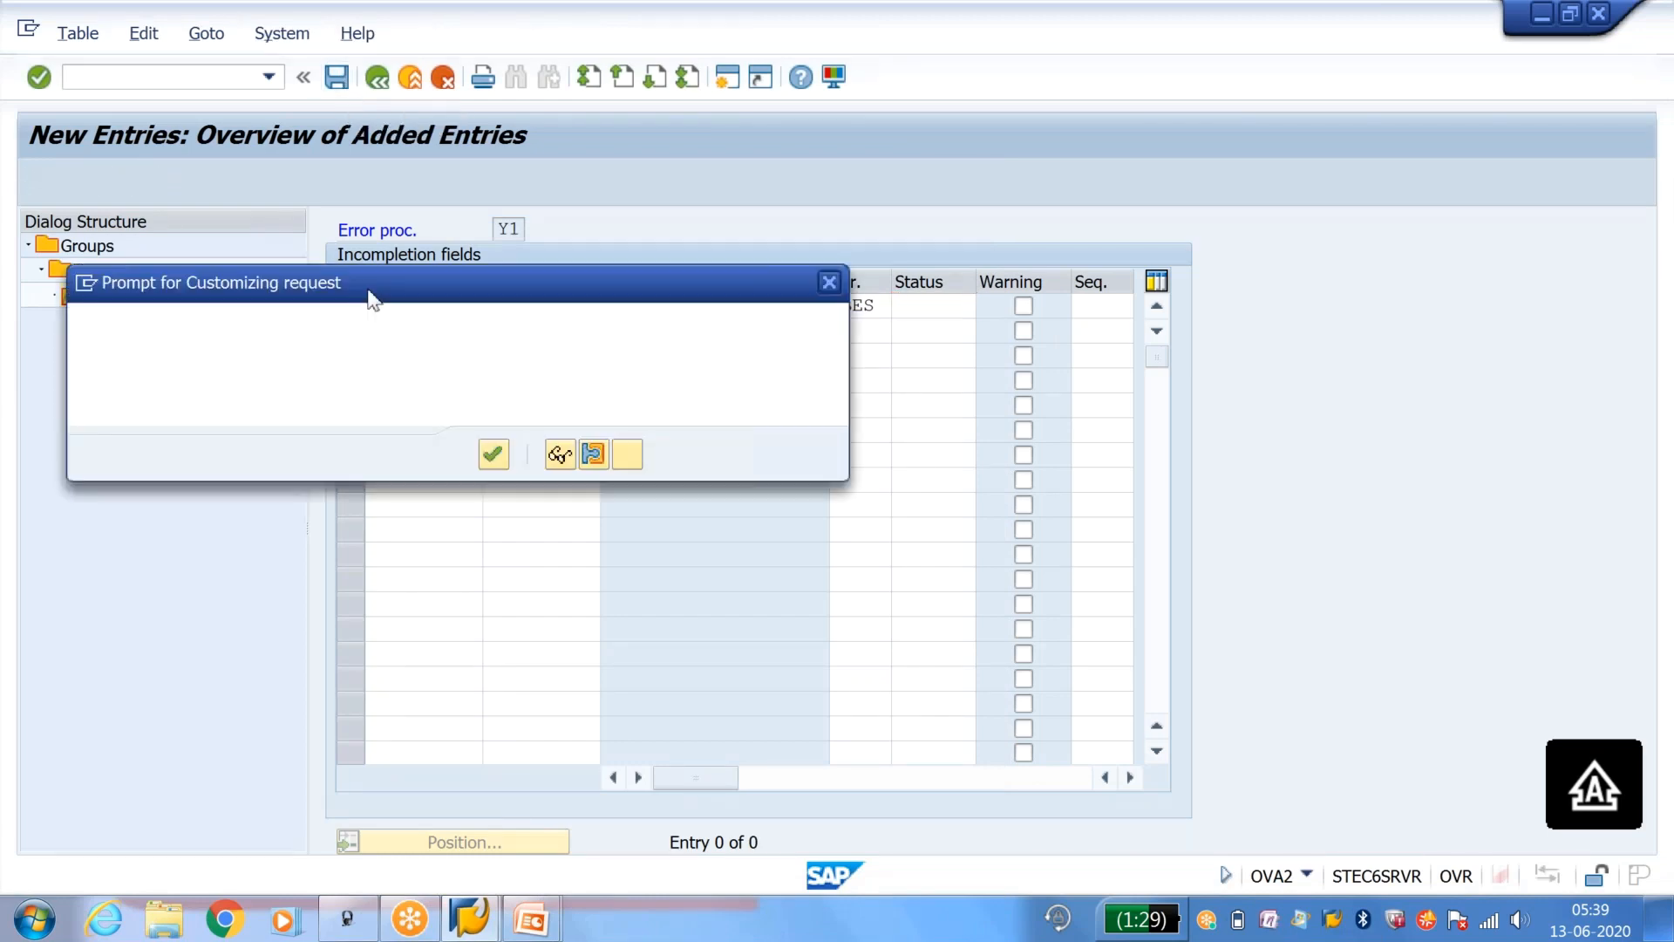
{"action": "left_click", "coordinate": [492, 454]}
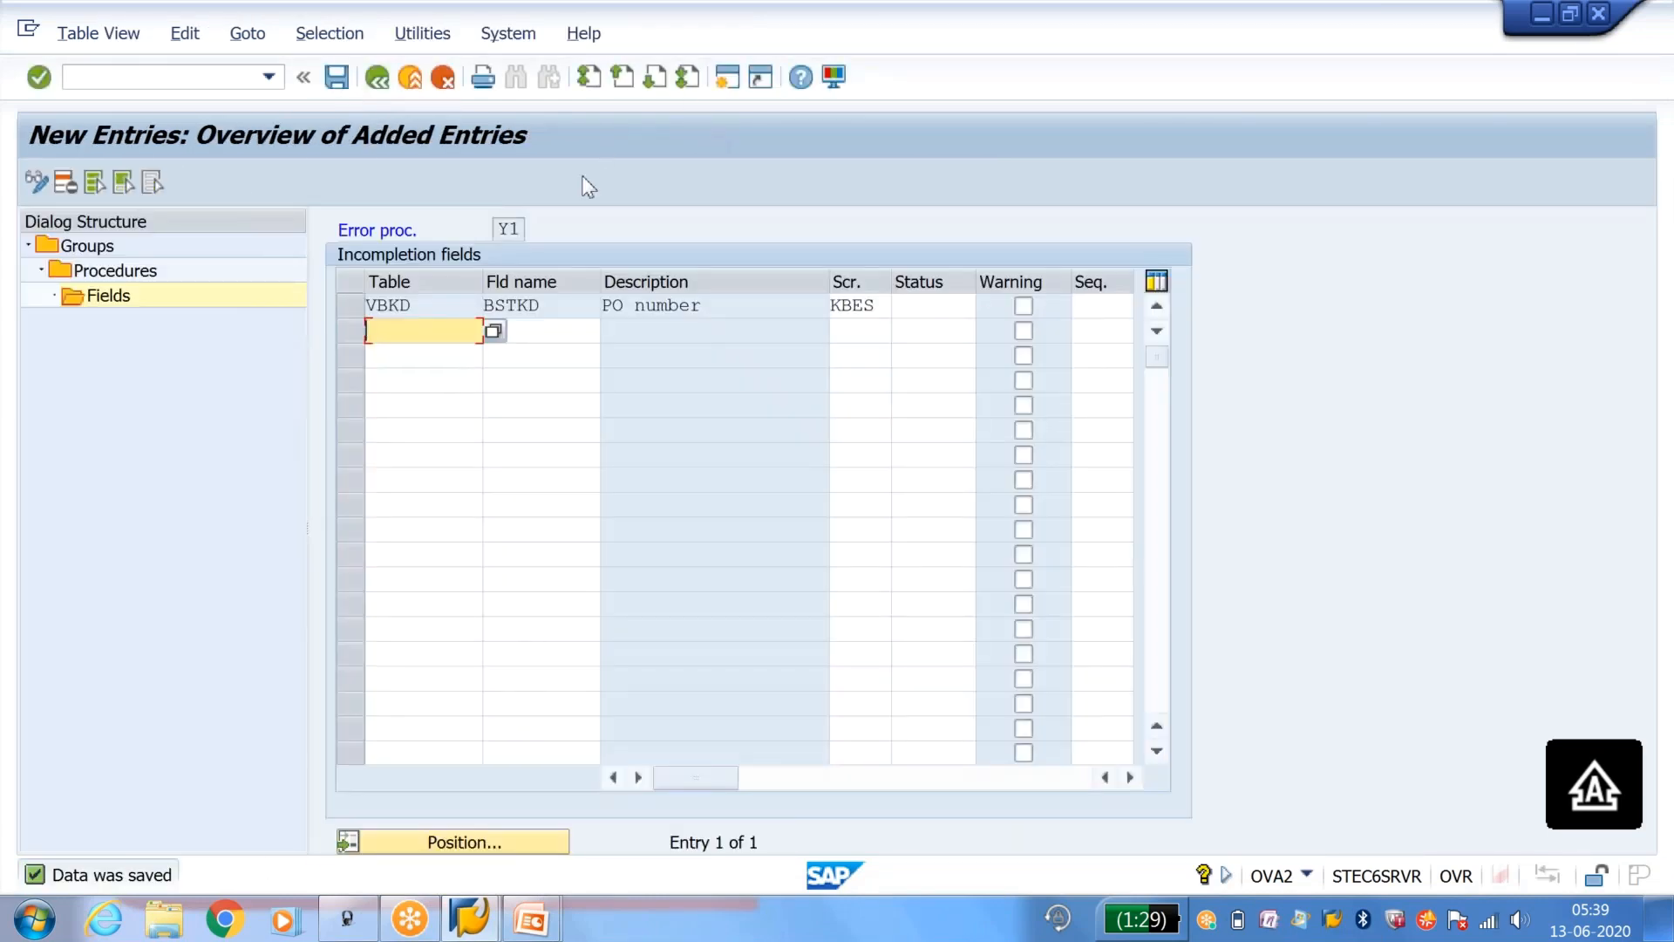
Step: Open the incompletion control status groups with transaction OVA0 in a new session
{"action": "left_click", "coordinate": [730, 85]}
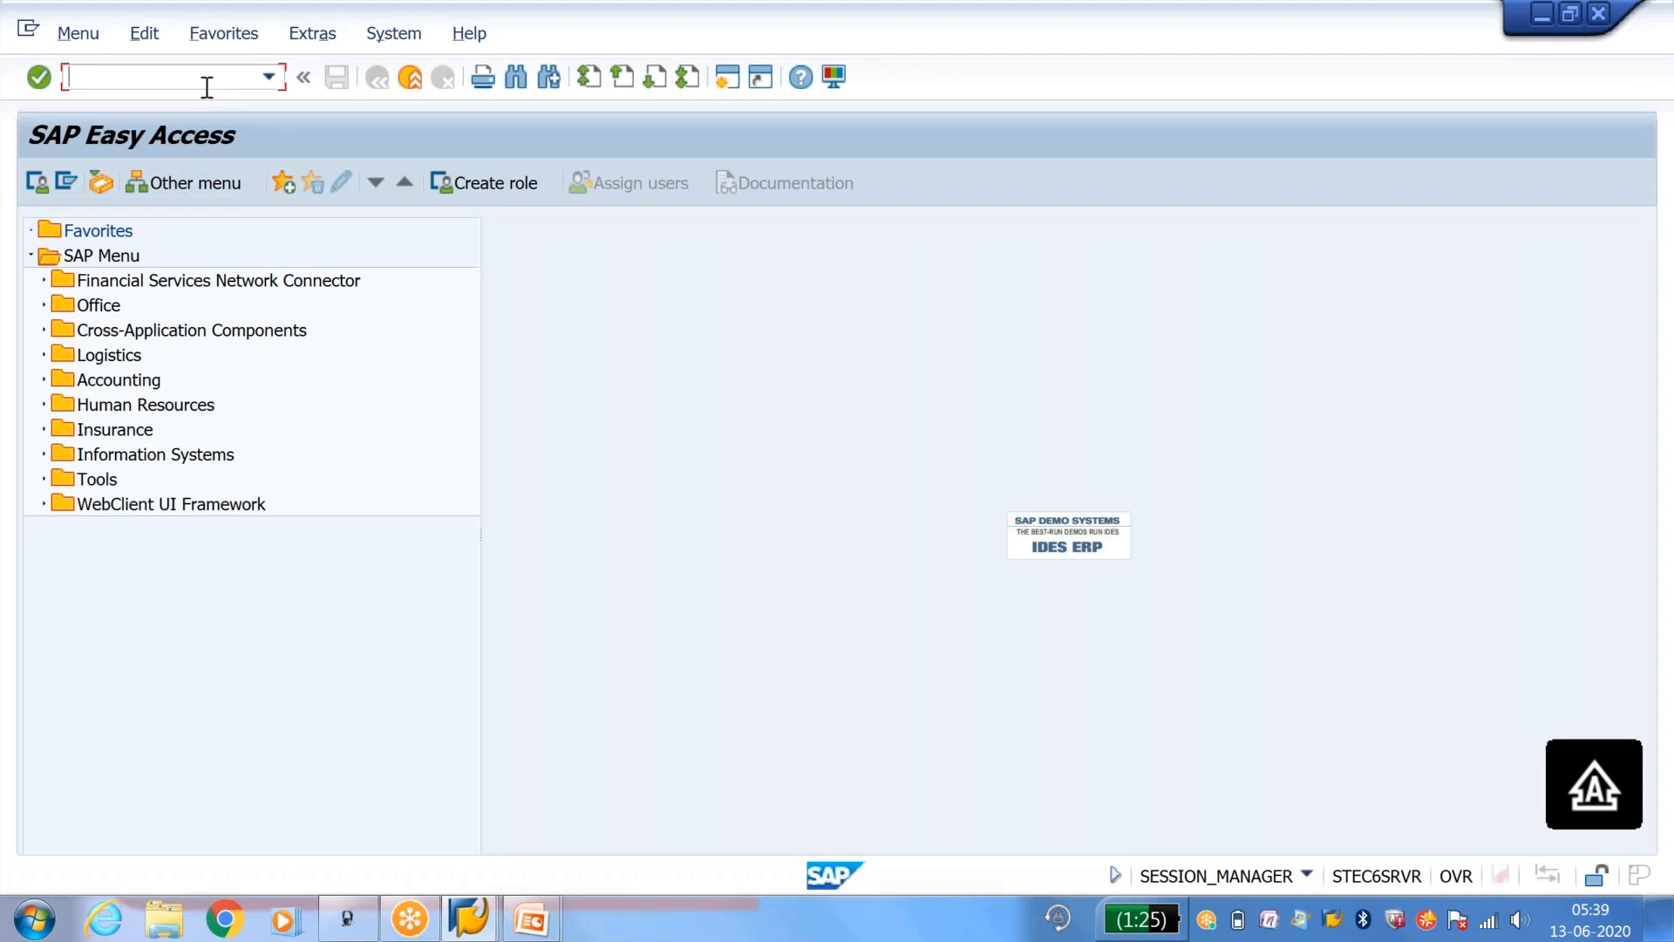
{"action": "left_click", "coordinate": [270, 76]}
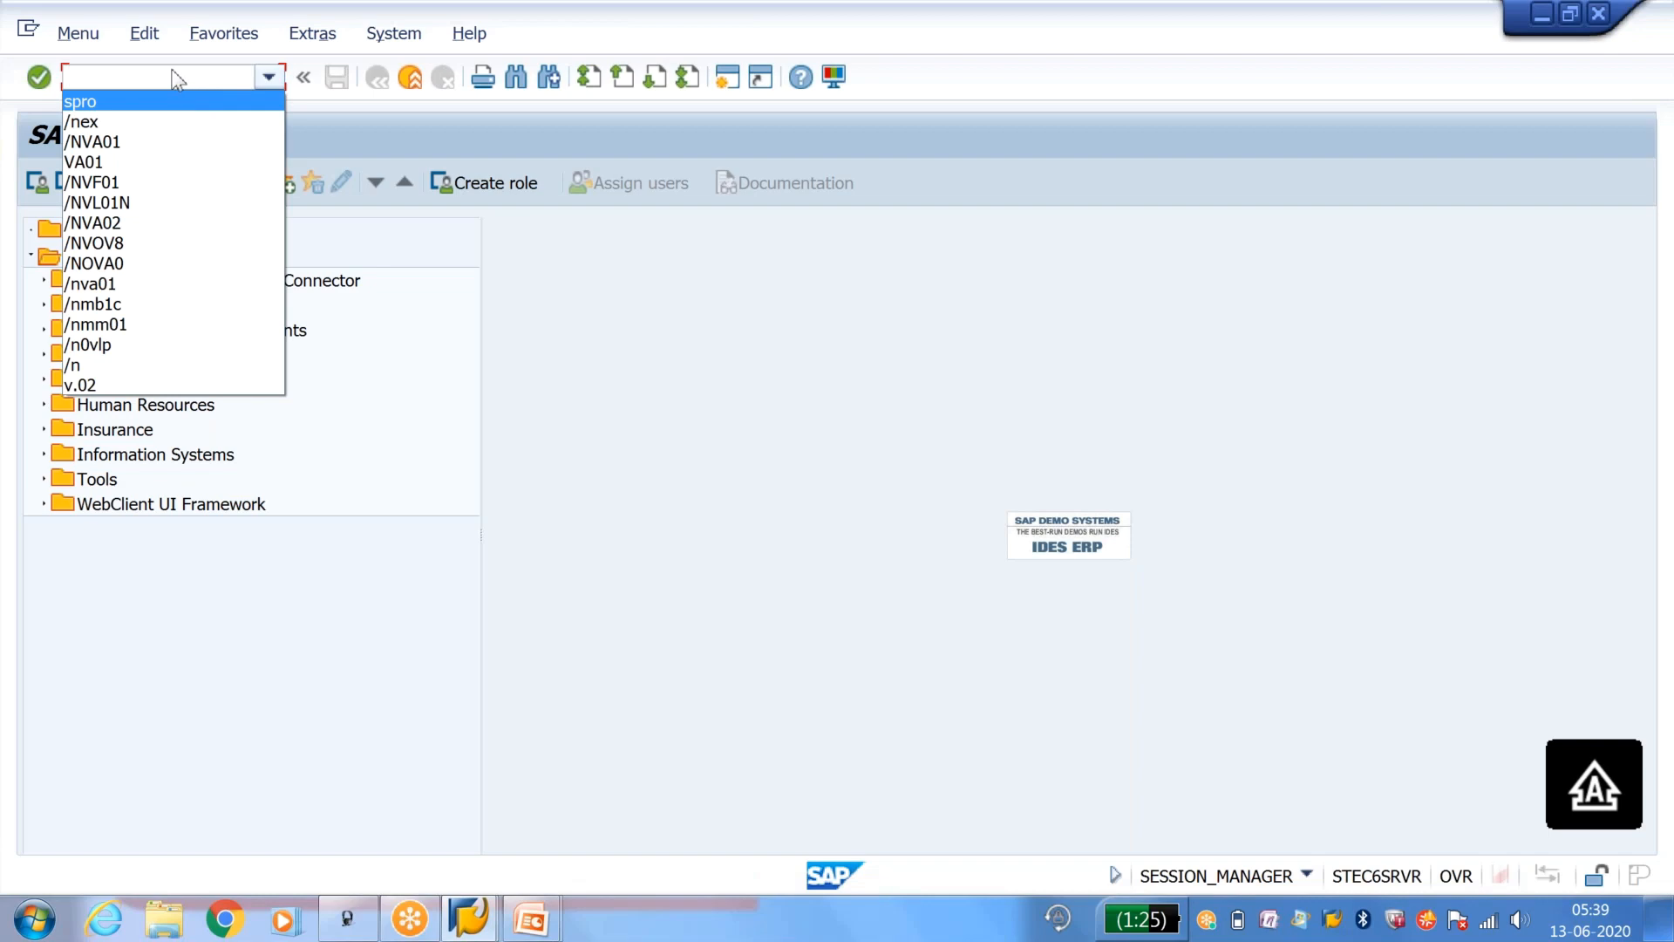
{"action": "left_click", "coordinate": [155, 262]}
{"action": "key", "text": "Return"}
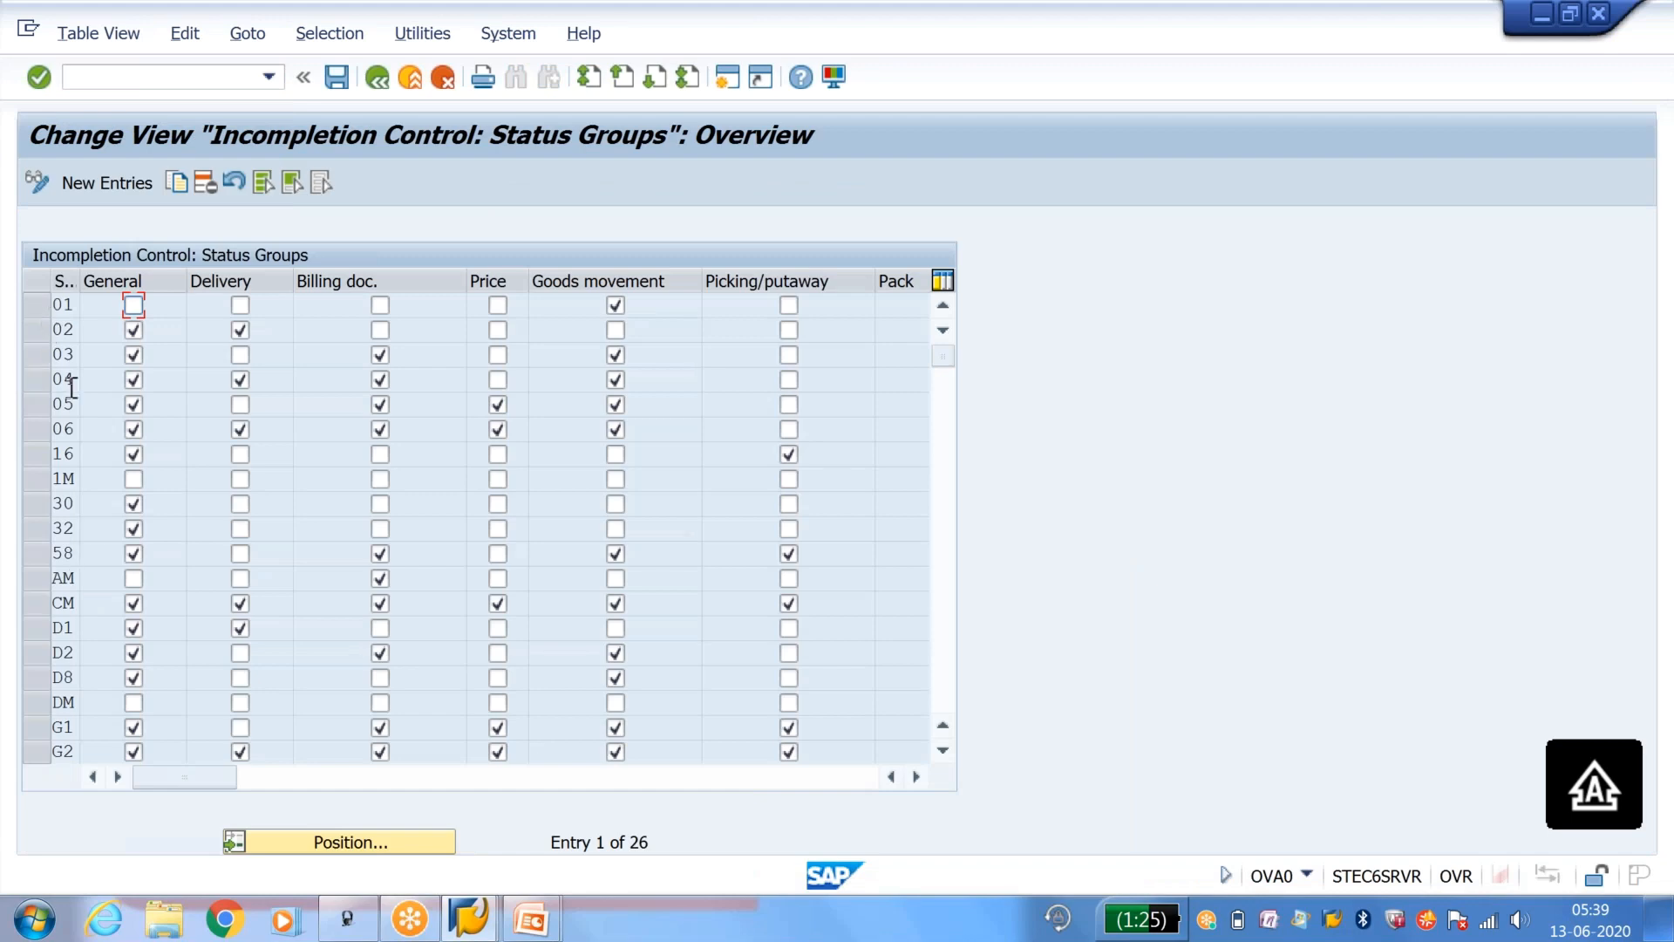
Step: Copy status group 01 as Y1 with General enabled and Goods movement cleared, and save the new status group
{"action": "left_click", "coordinate": [35, 307]}
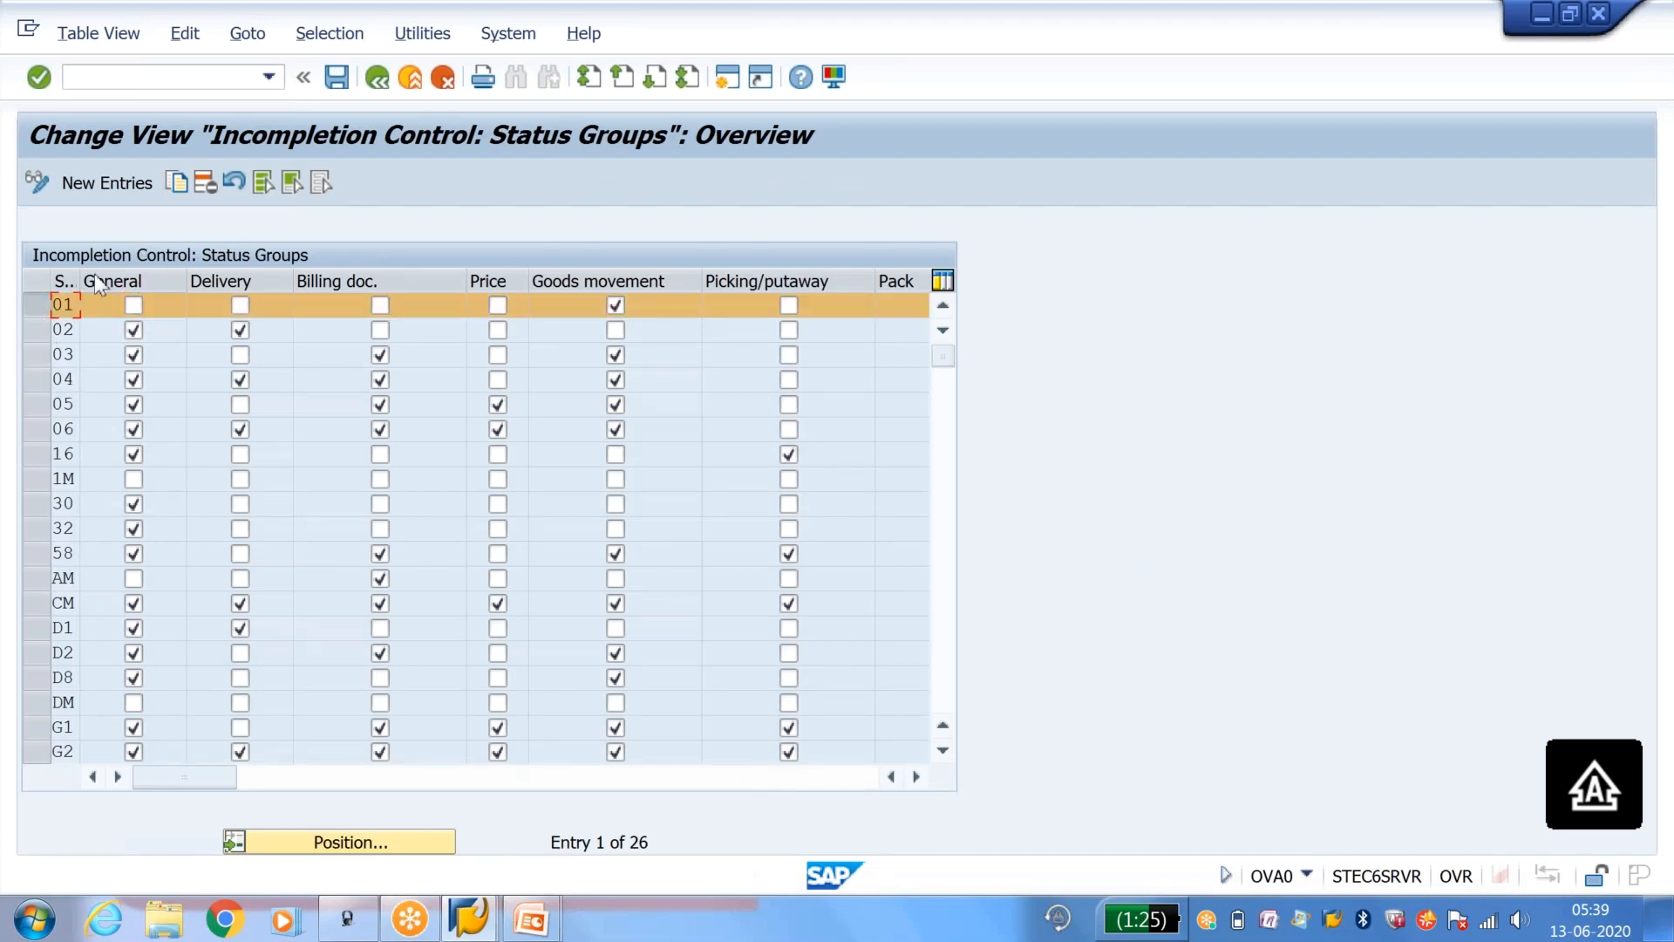
{"action": "left_click", "coordinate": [180, 185]}
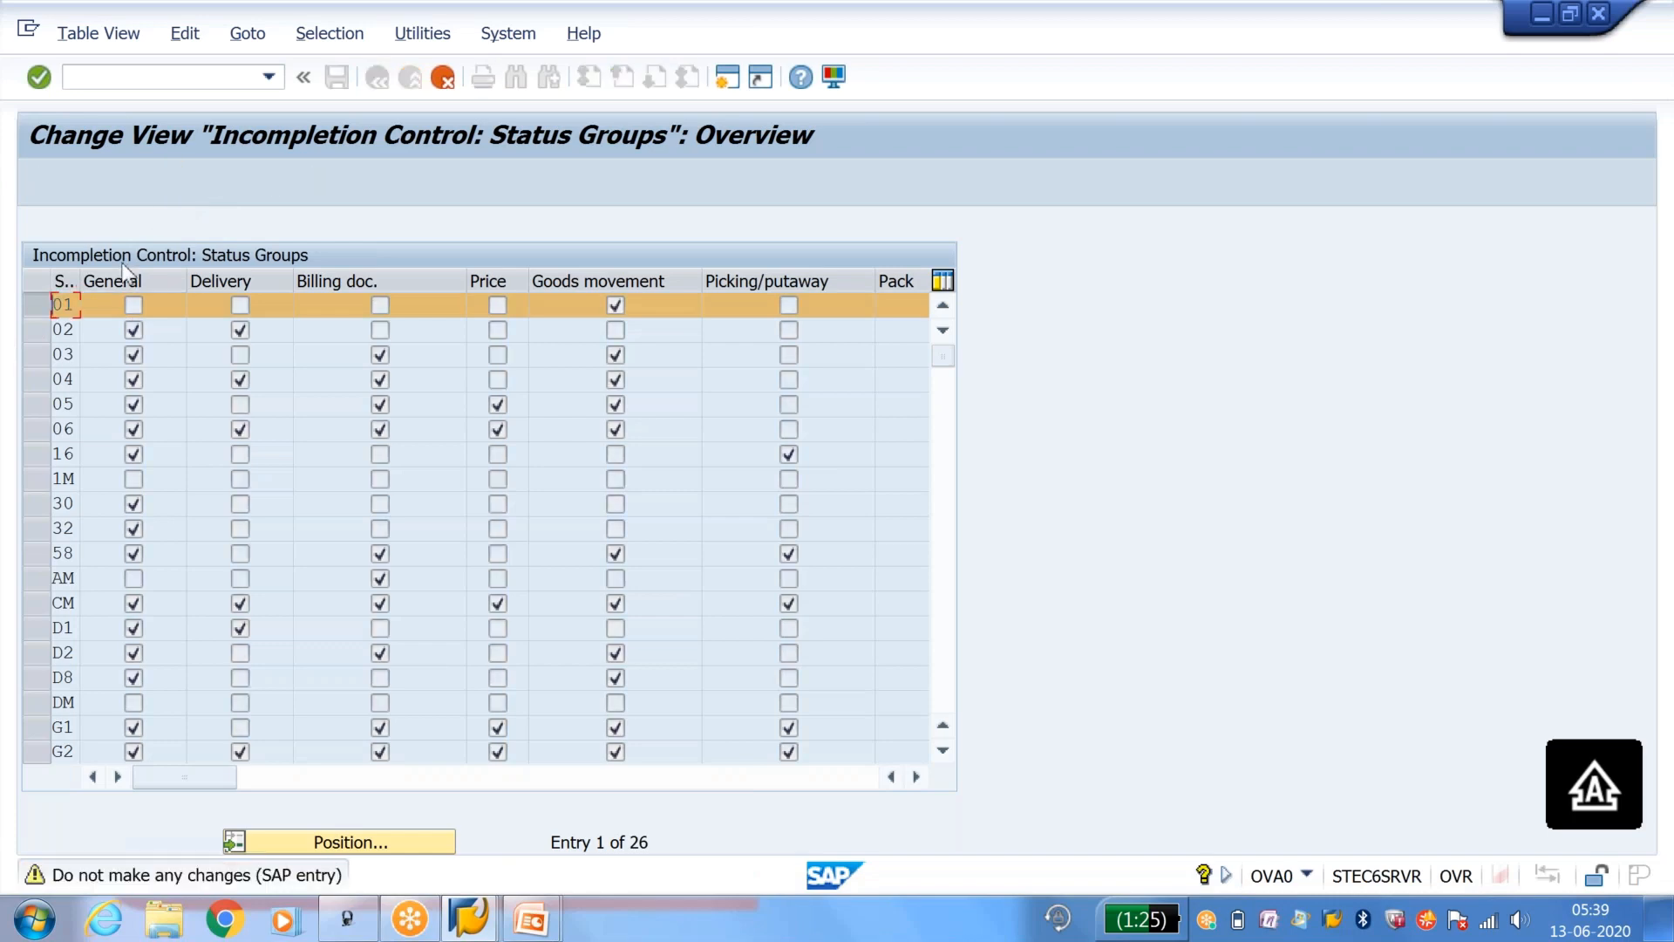
{"action": "type", "text": "Y1"}
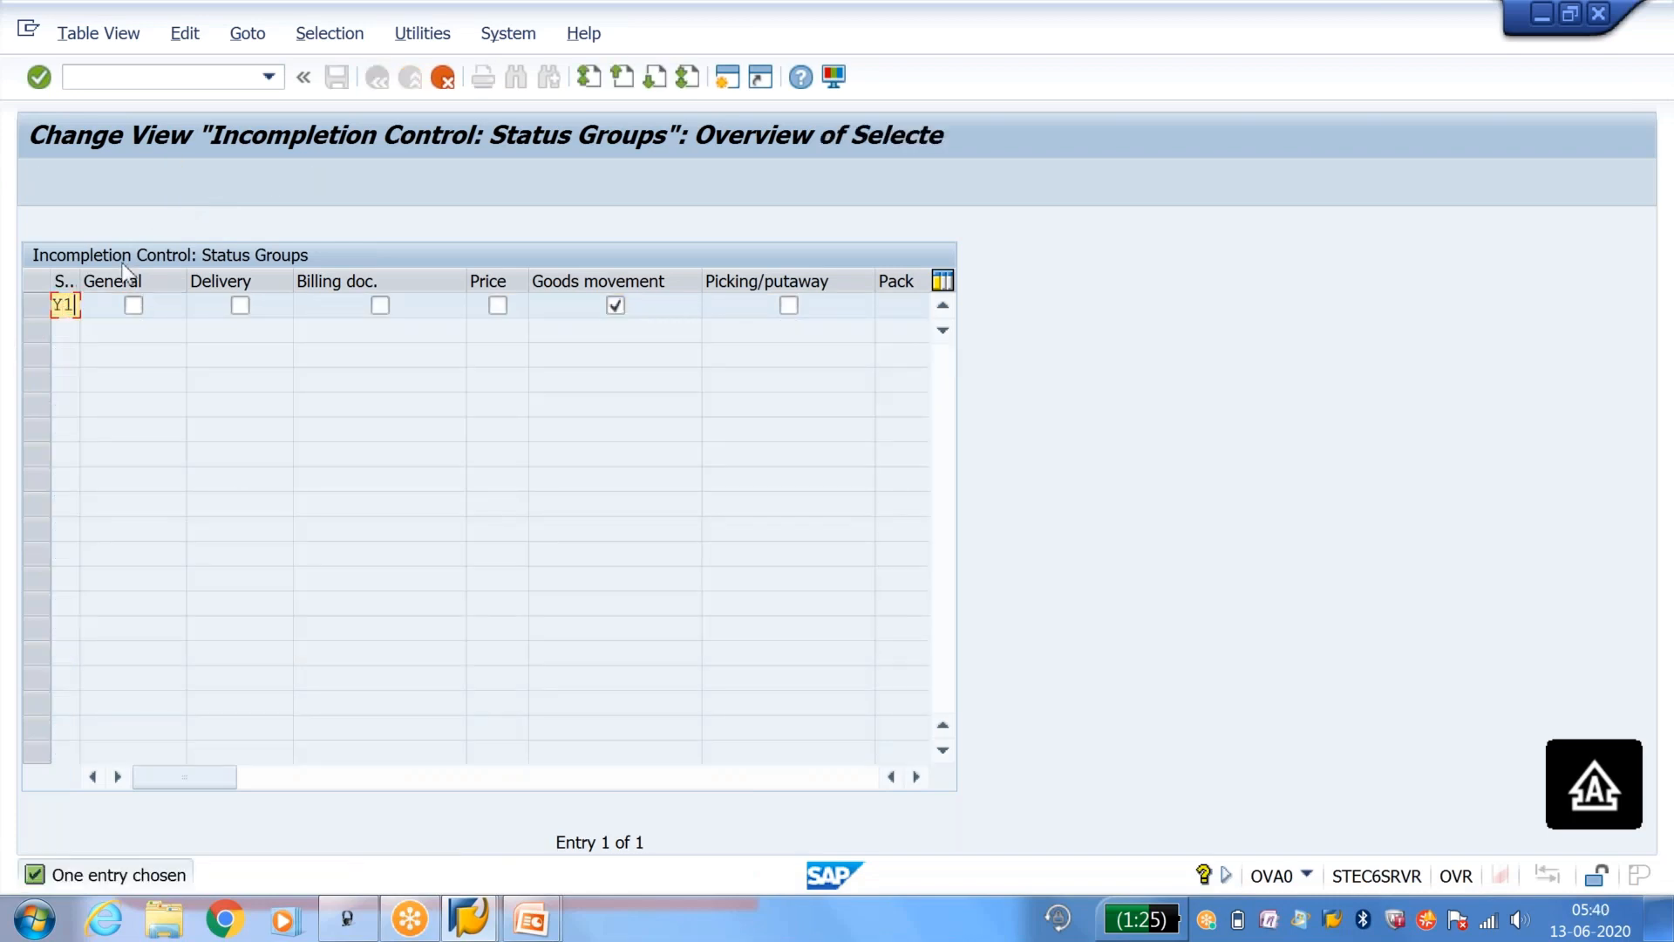
{"action": "left_click", "coordinate": [132, 305]}
{"action": "left_click", "coordinate": [616, 307]}
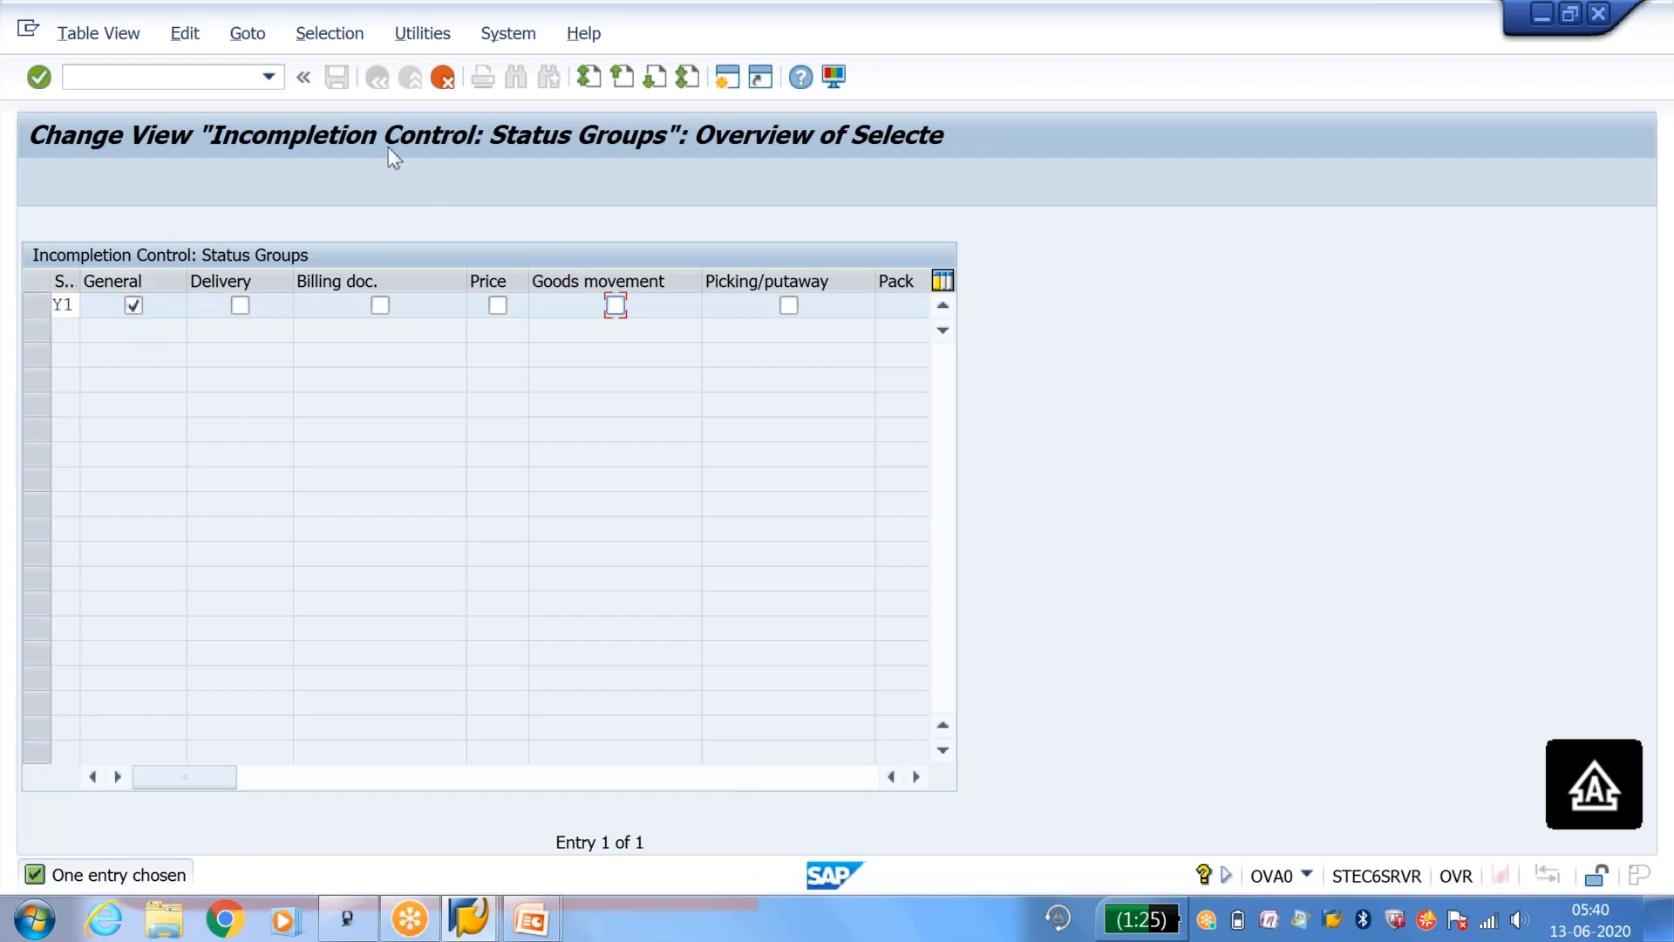
{"action": "key", "text": "Return"}
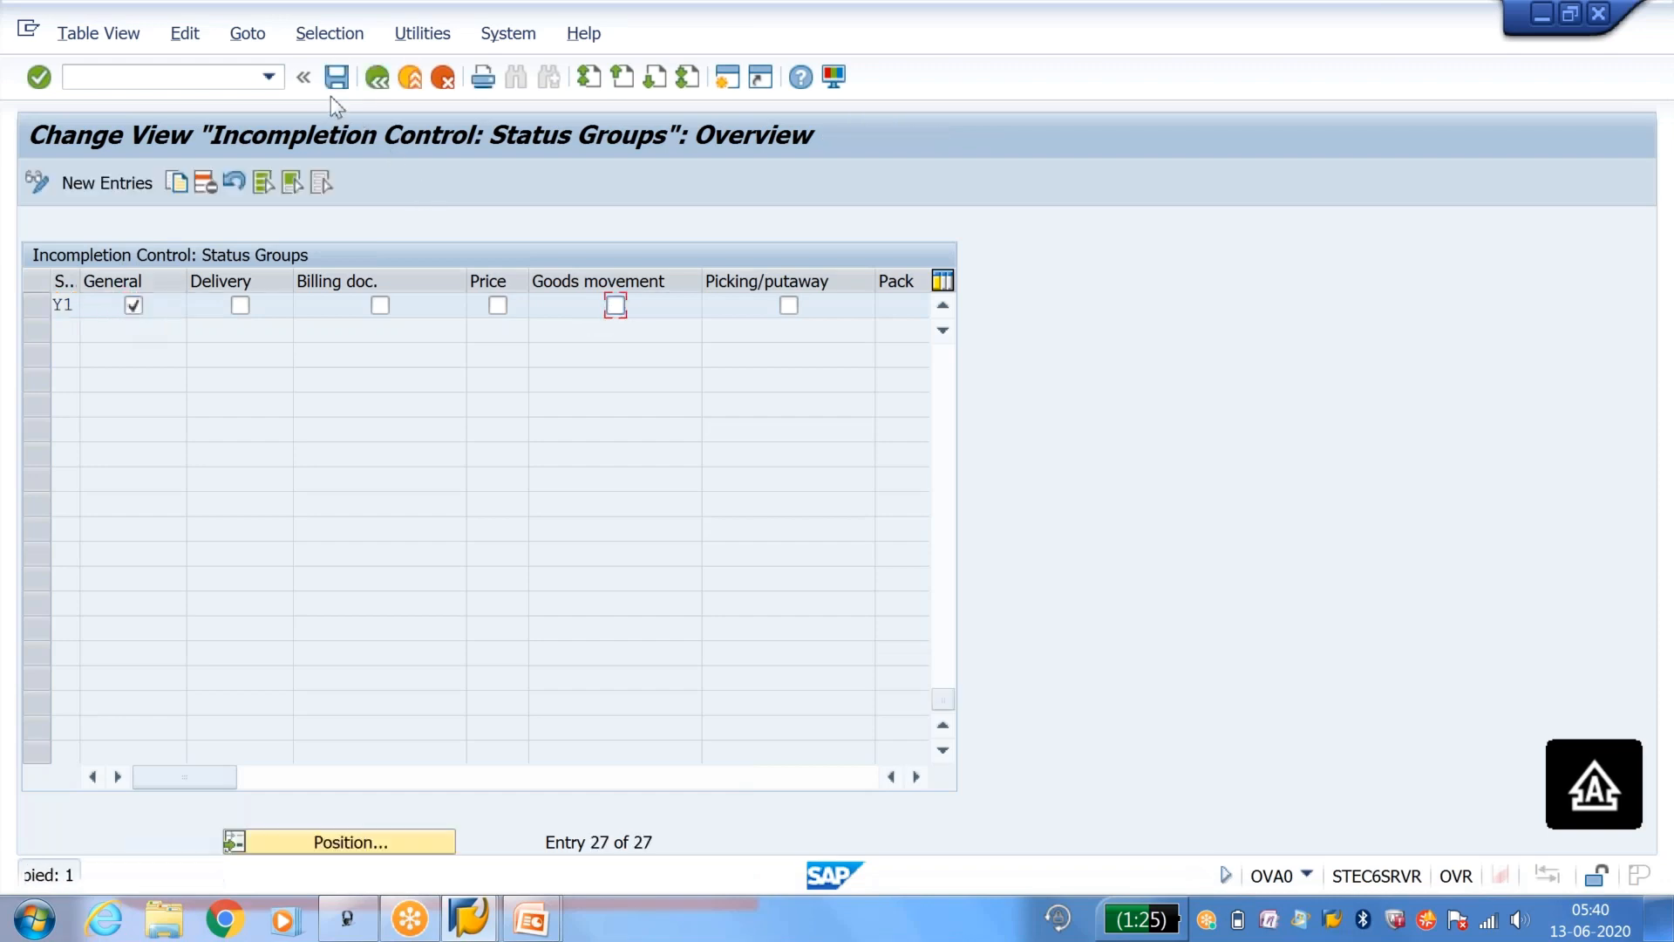
{"action": "left_click", "coordinate": [336, 81]}
{"action": "key", "text": "Return"}
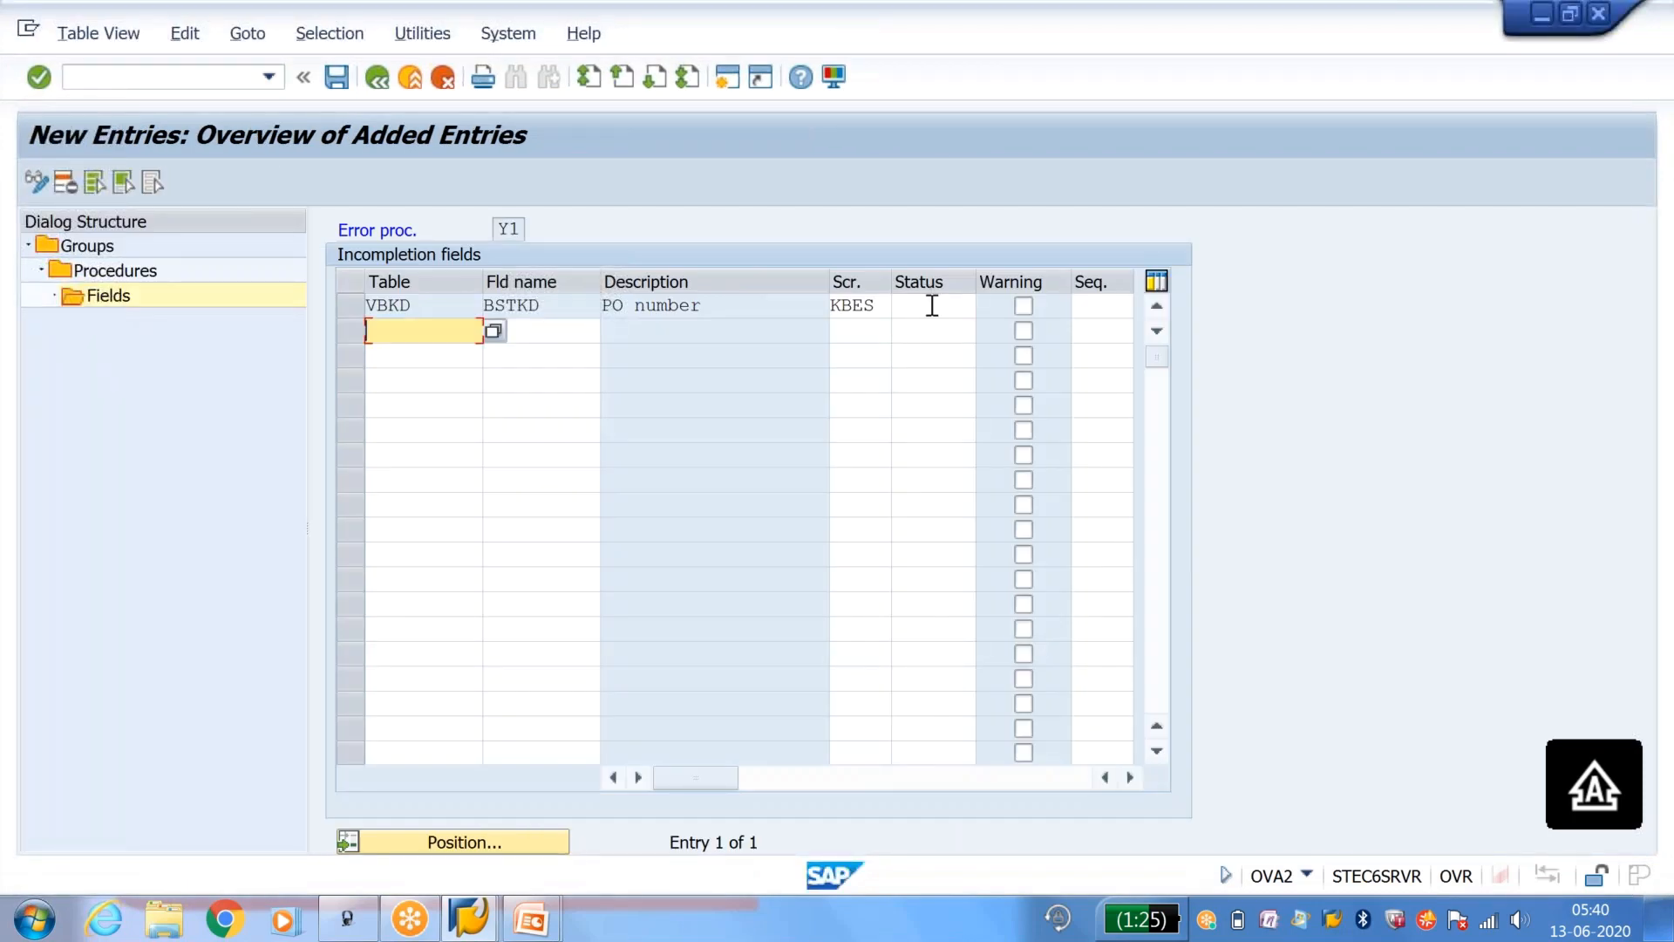
Step: Assign status group Y1 to the BSTKD field of procedure Y1, save it, and return to the IMG structure
{"action": "left_click", "coordinate": [927, 310]}
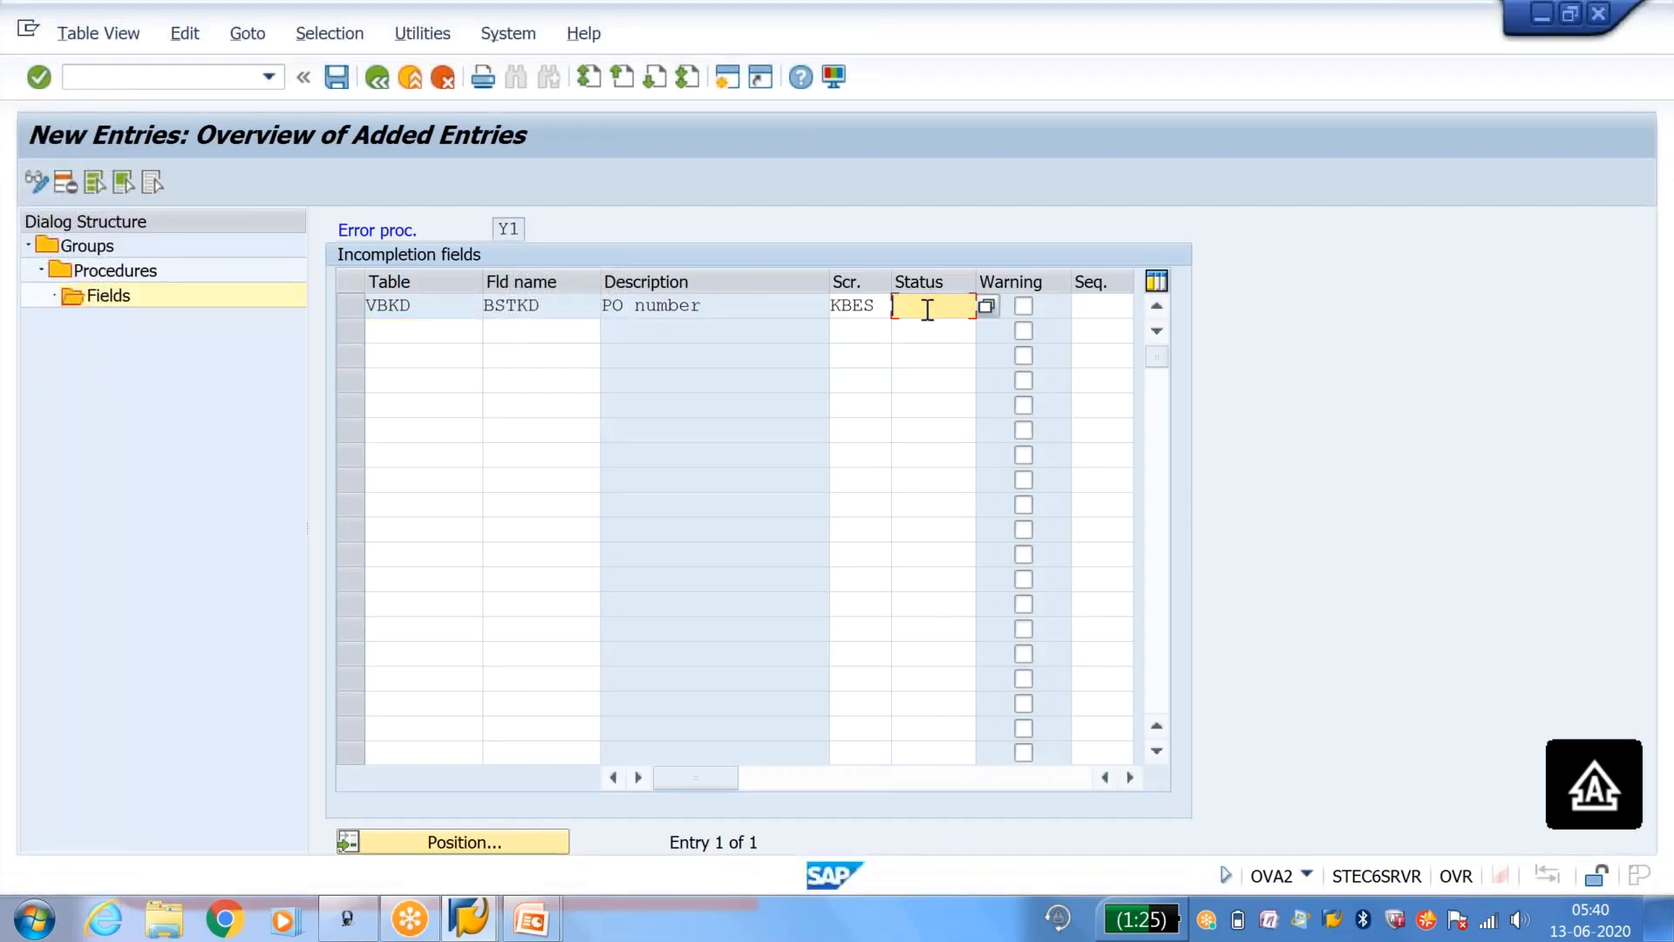
{"action": "type", "text": "Y1"}
{"action": "key", "text": "Return"}
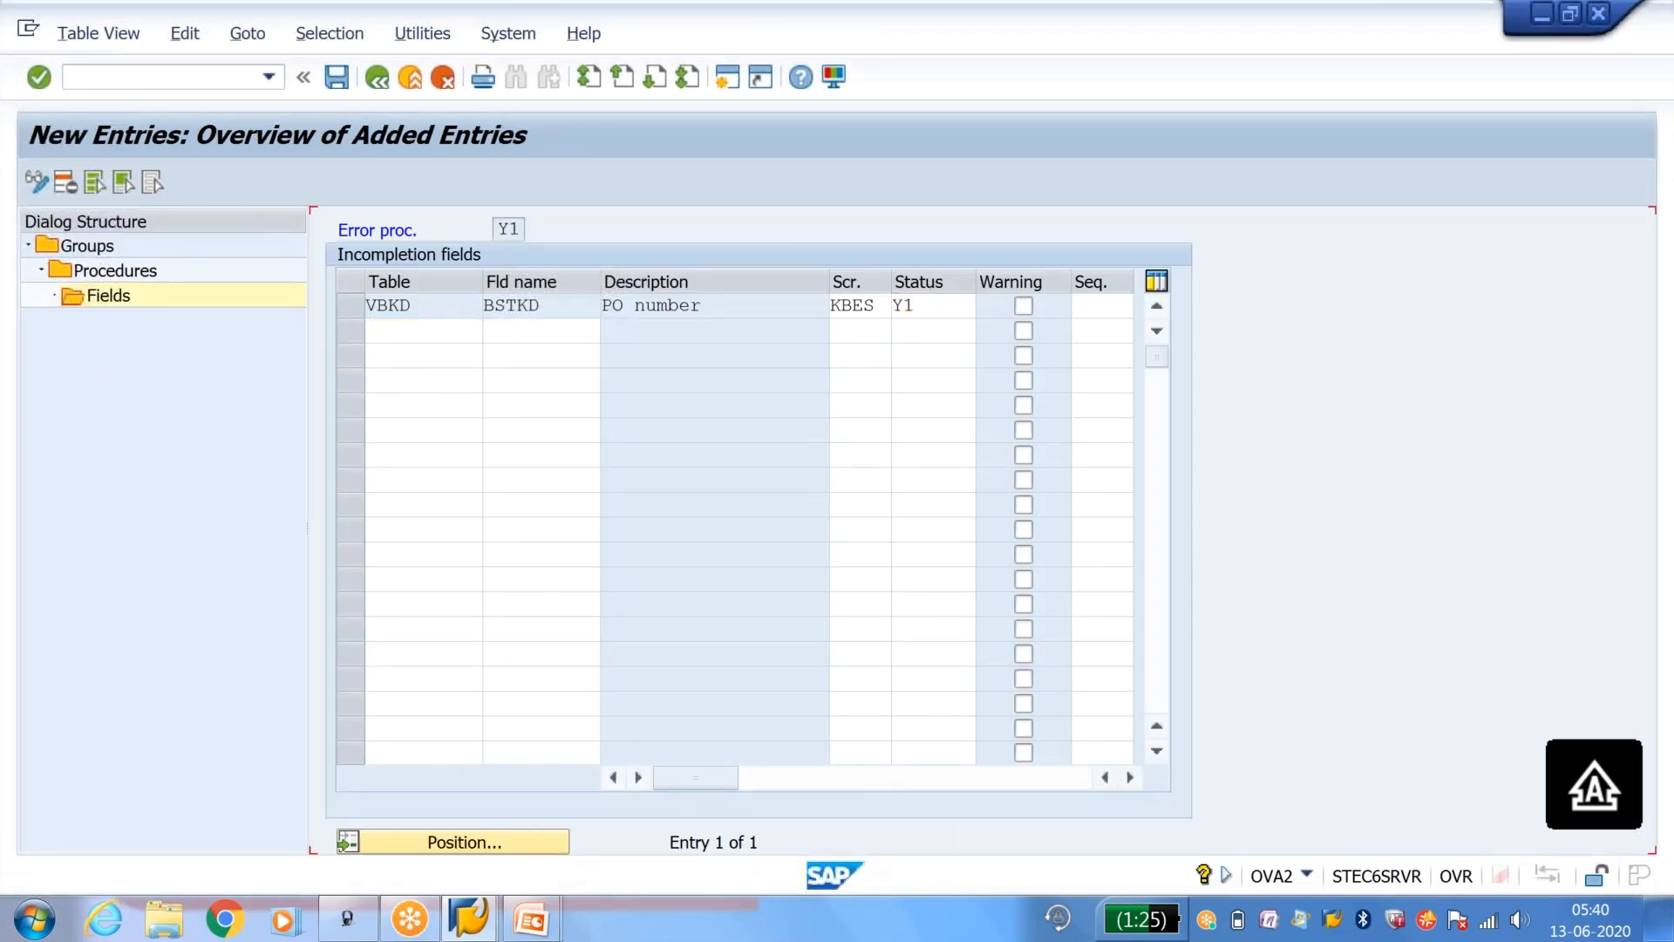
{"action": "left_click", "coordinate": [338, 78]}
{"action": "left_click", "coordinate": [374, 83]}
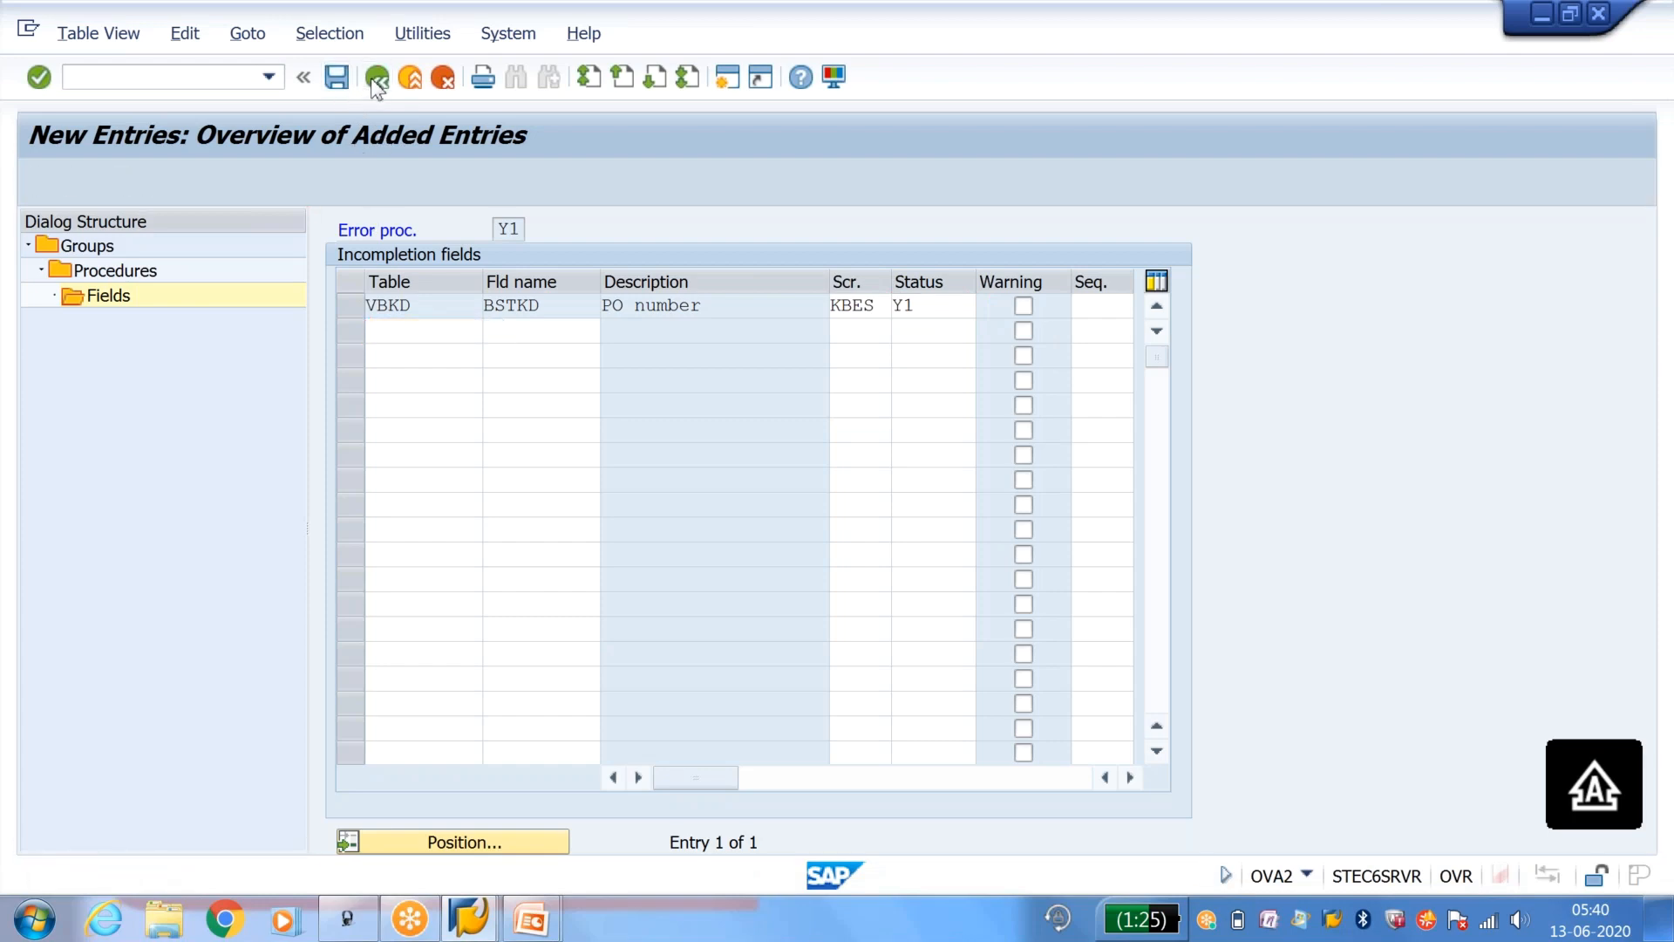
{"action": "left_click", "coordinate": [375, 82]}
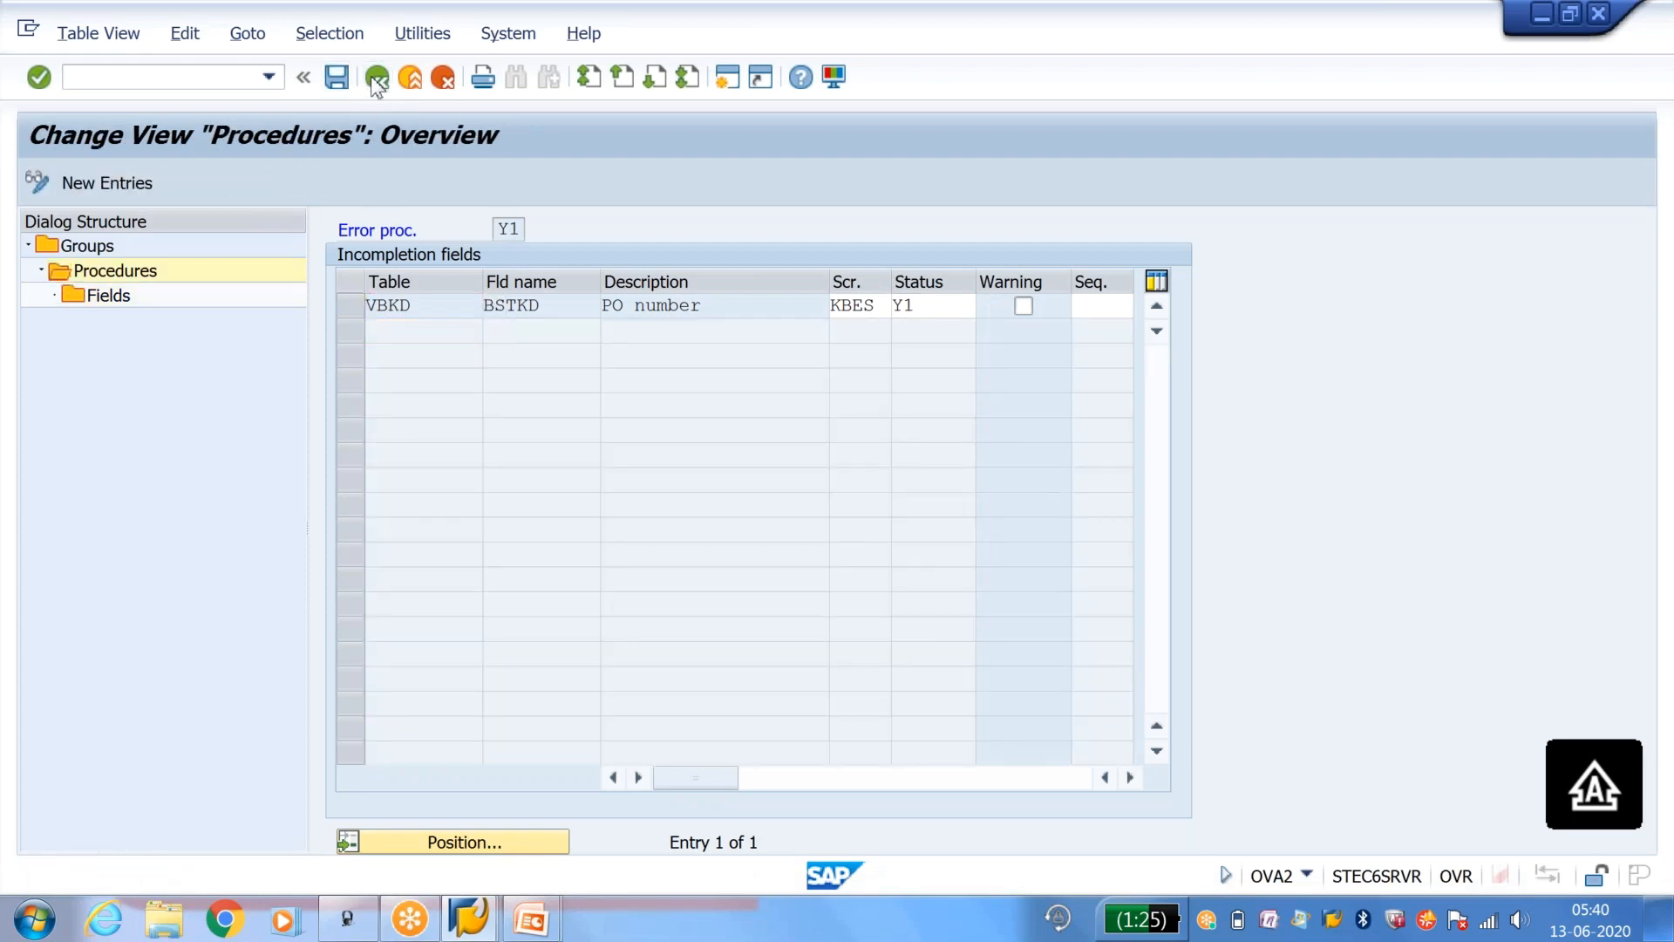
{"action": "left_click", "coordinate": [375, 84]}
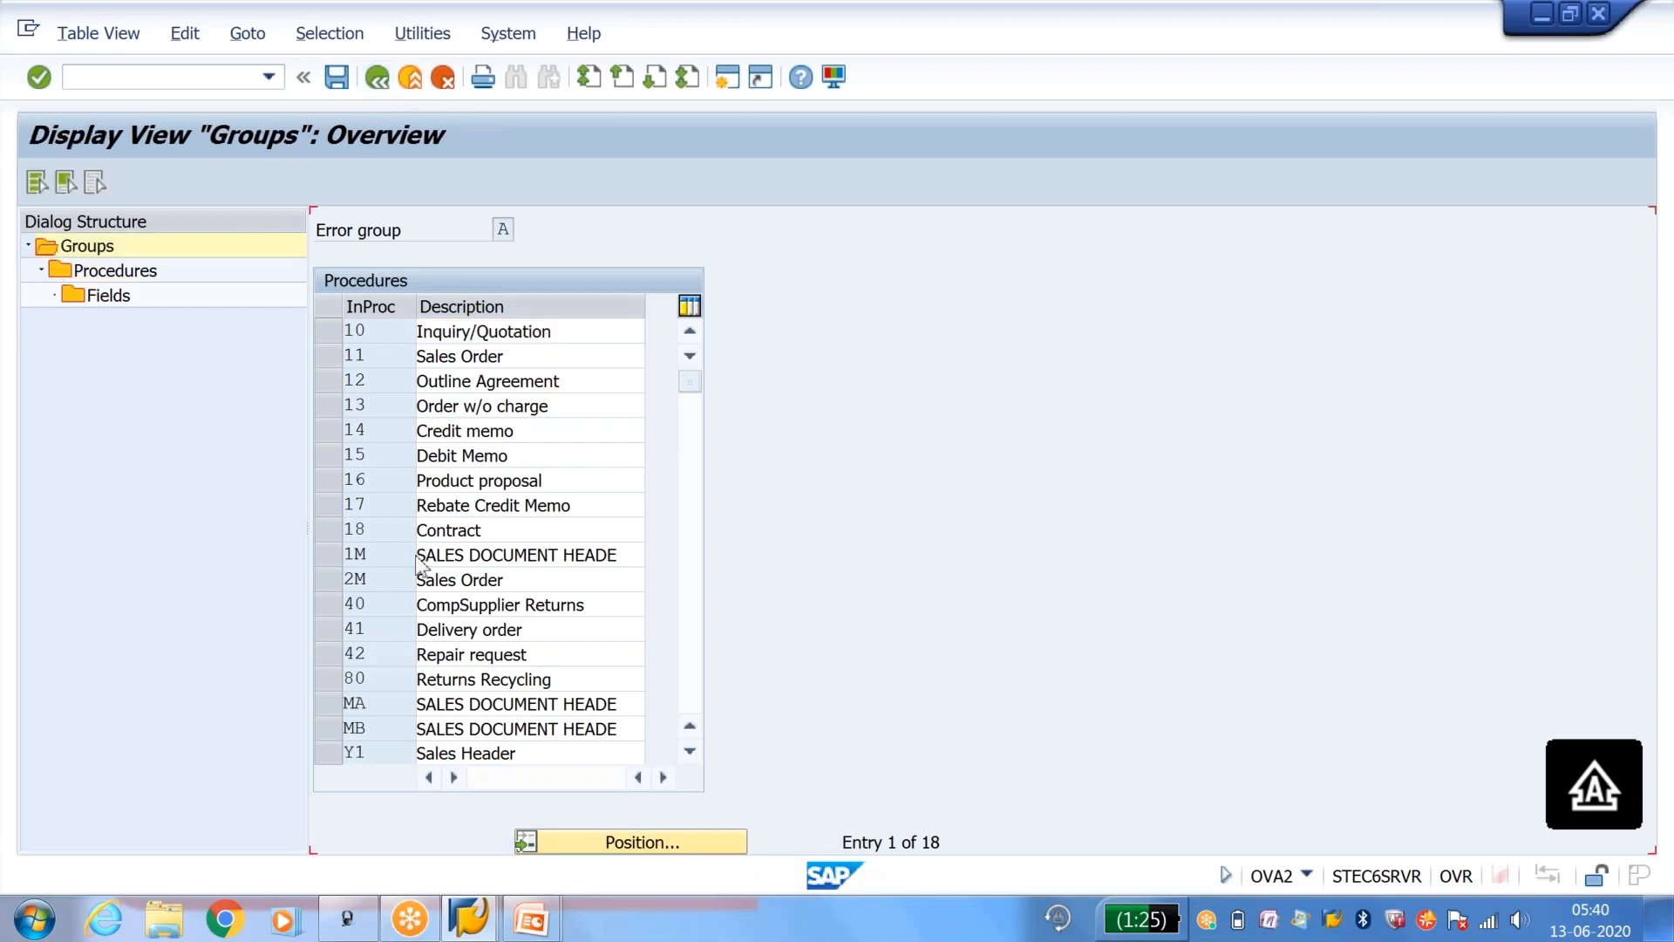
{"action": "left_click", "coordinate": [379, 80]}
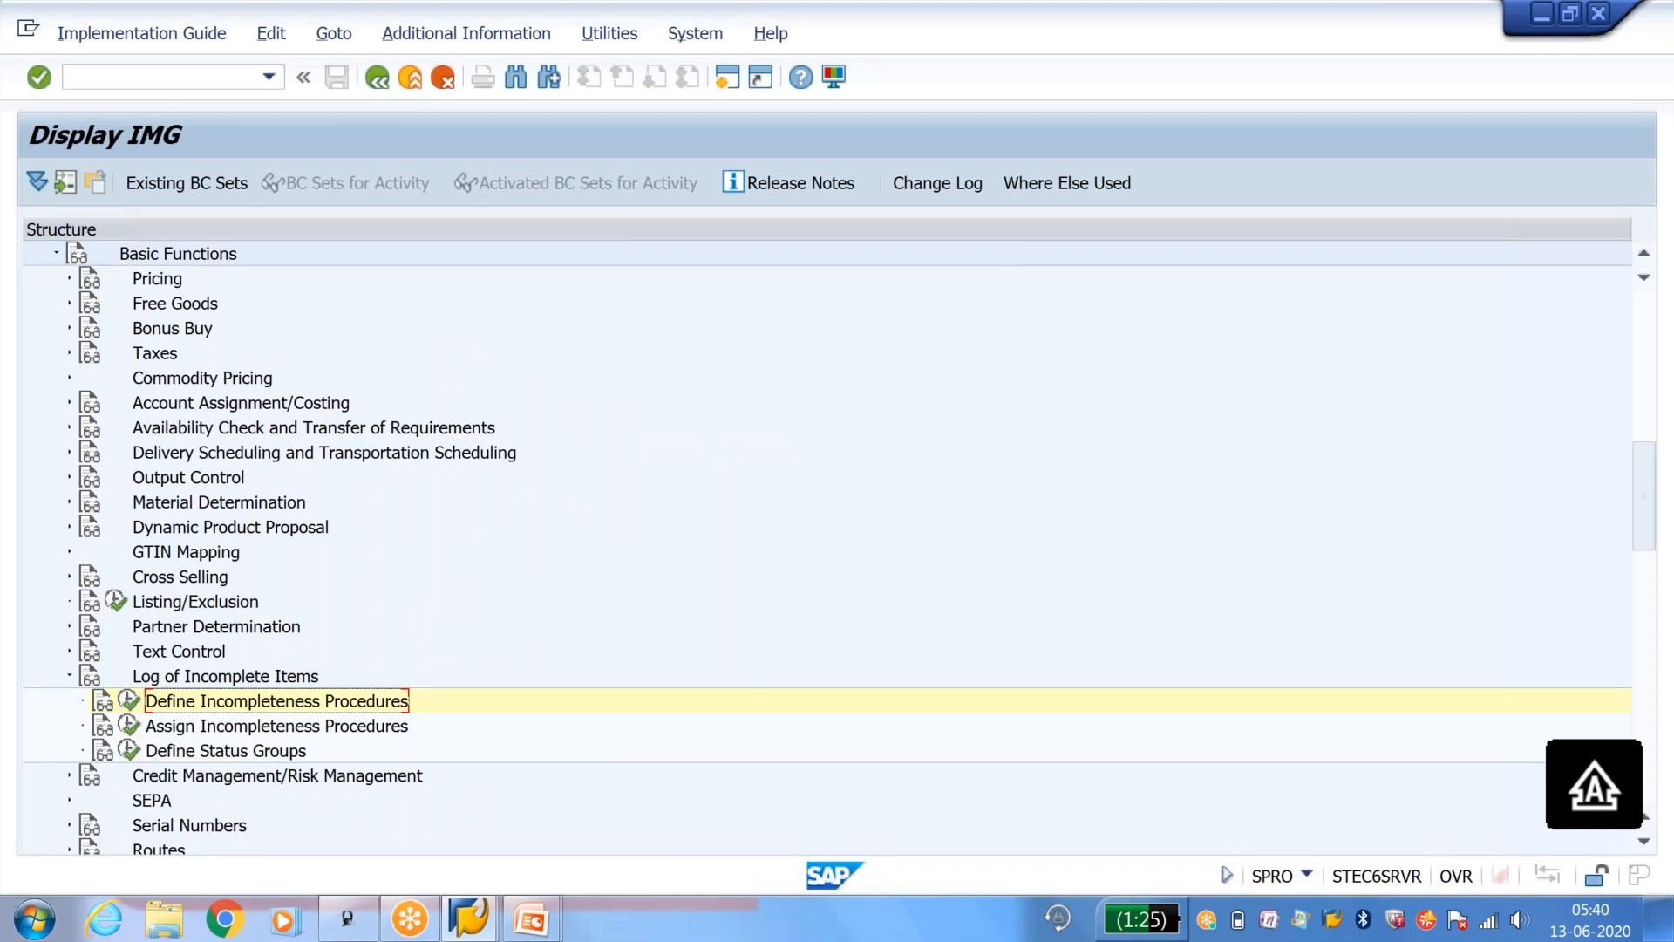
Step: Open the assignment of incompleteness procedures to sales document types and go to document type OR
{"action": "left_click", "coordinate": [129, 725]}
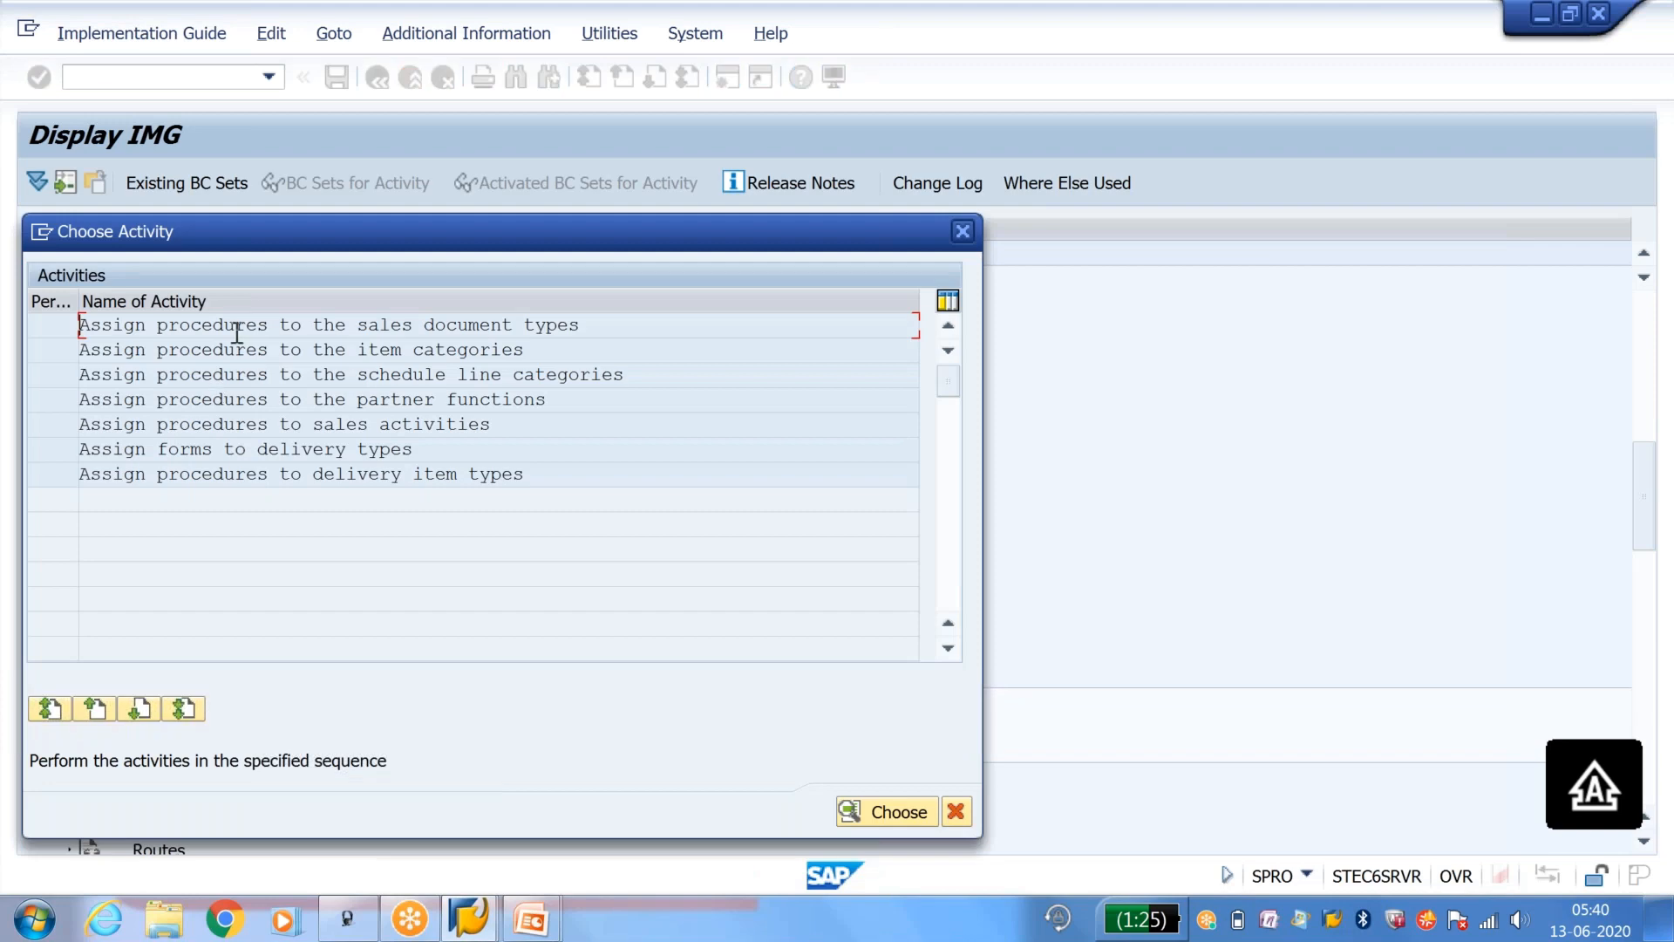
{"action": "double_click", "coordinate": [236, 326]}
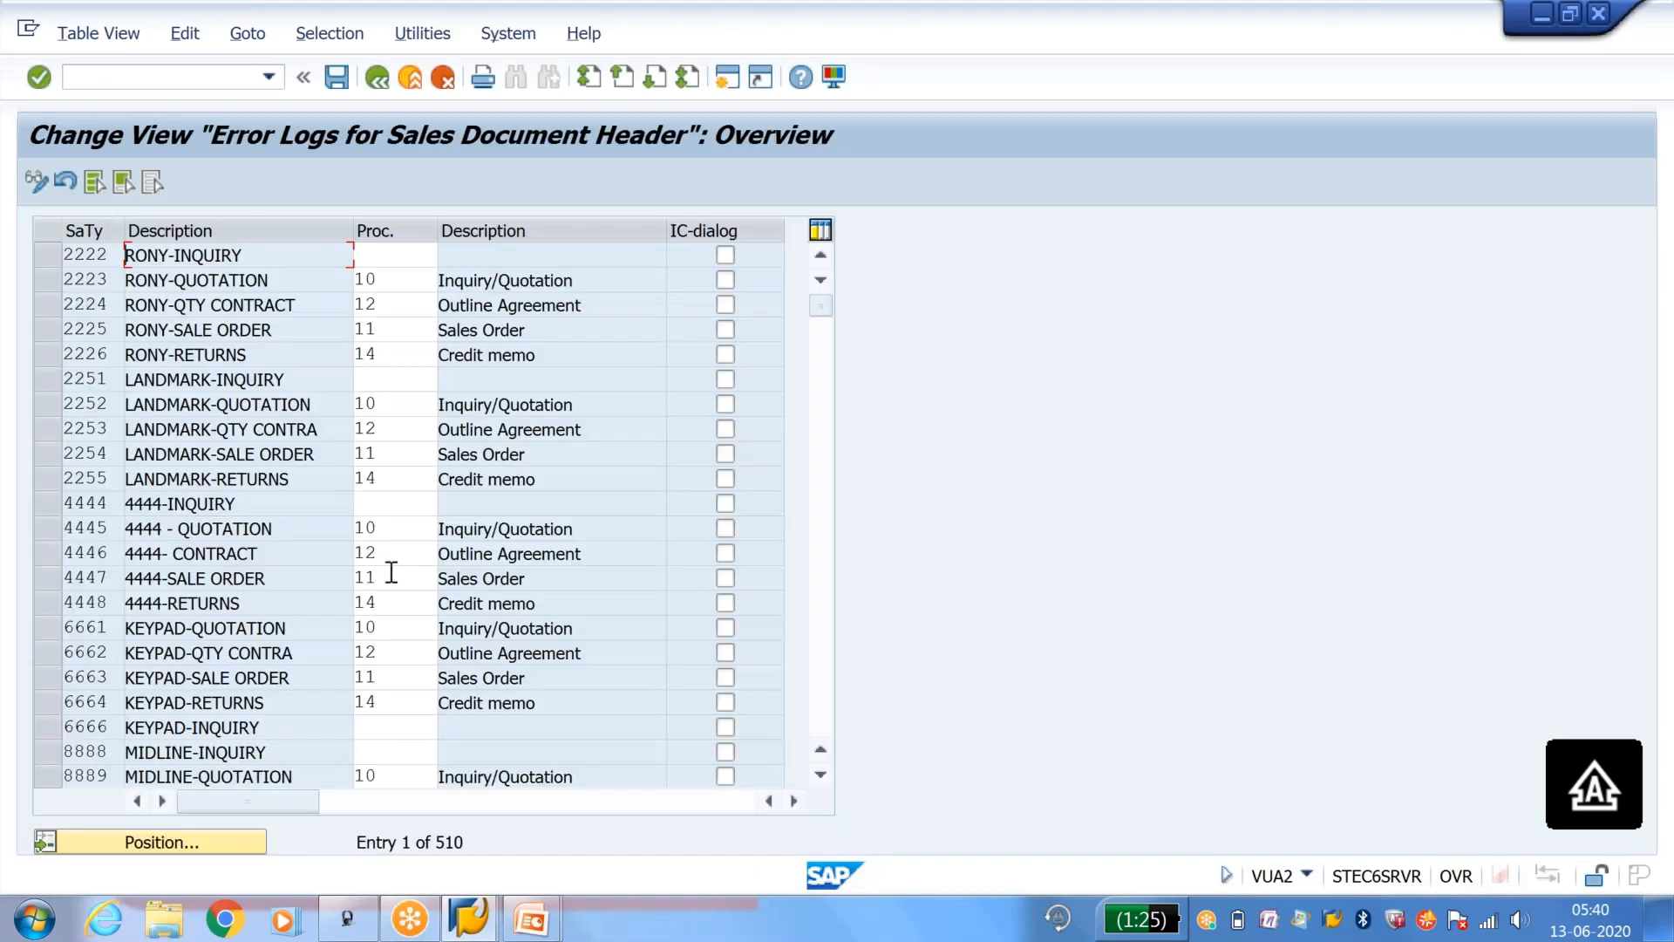
{"action": "left_click", "coordinate": [224, 844]}
{"action": "type", "text": "O"}
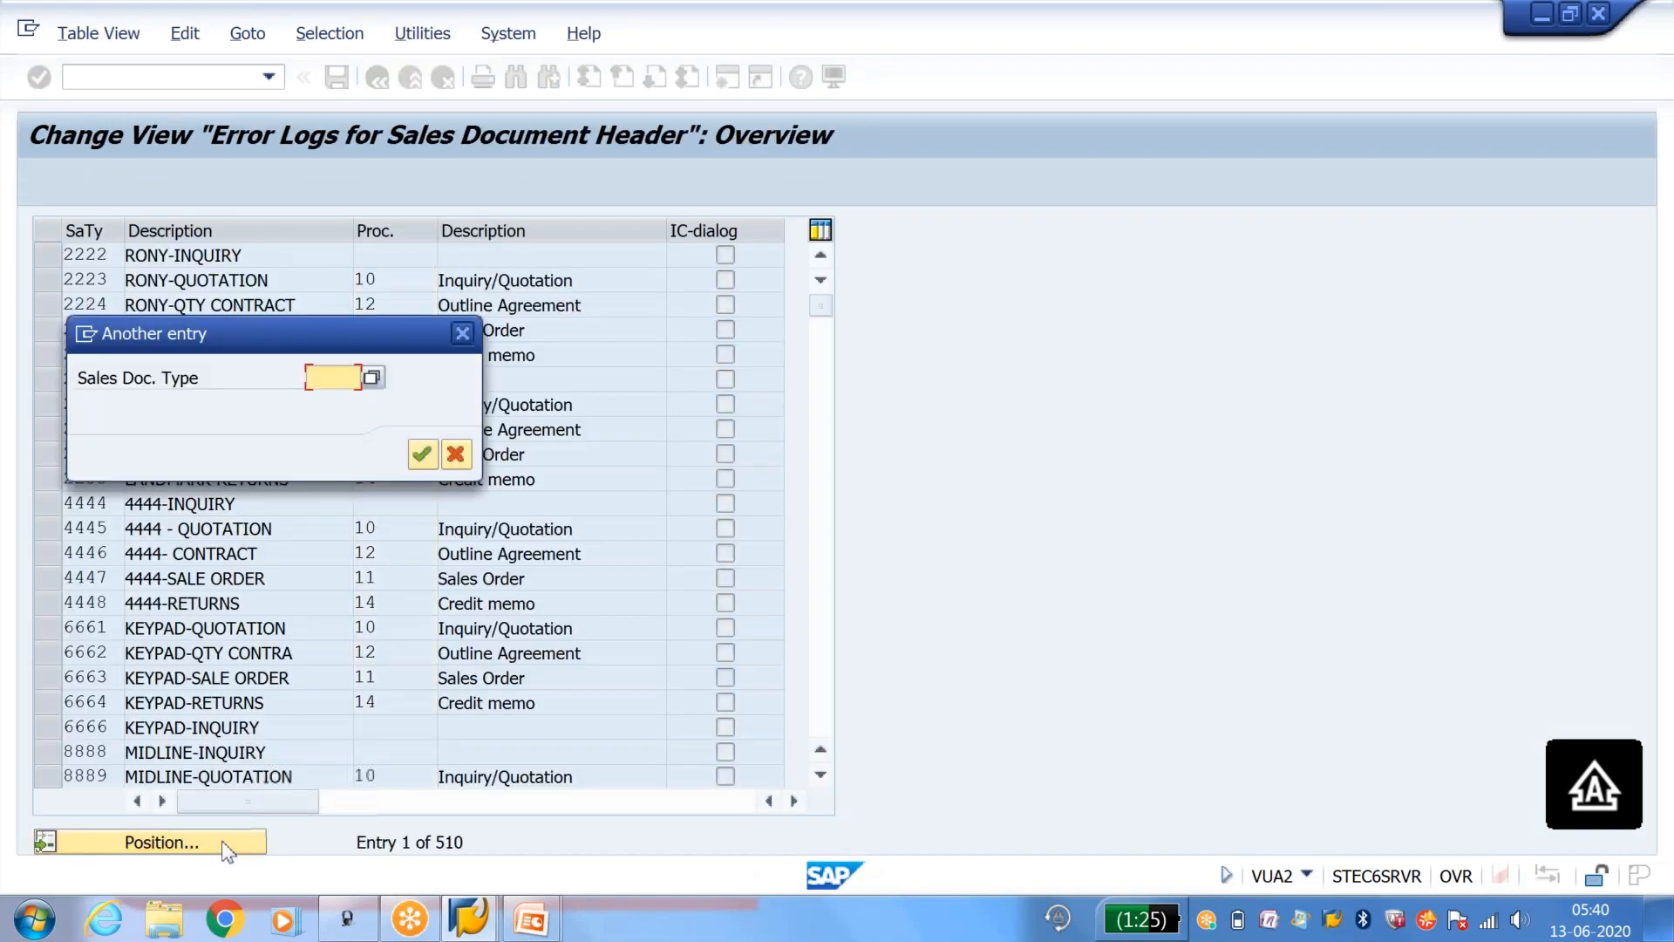
{"action": "type", "text": "R"}
{"action": "key", "text": "Return"}
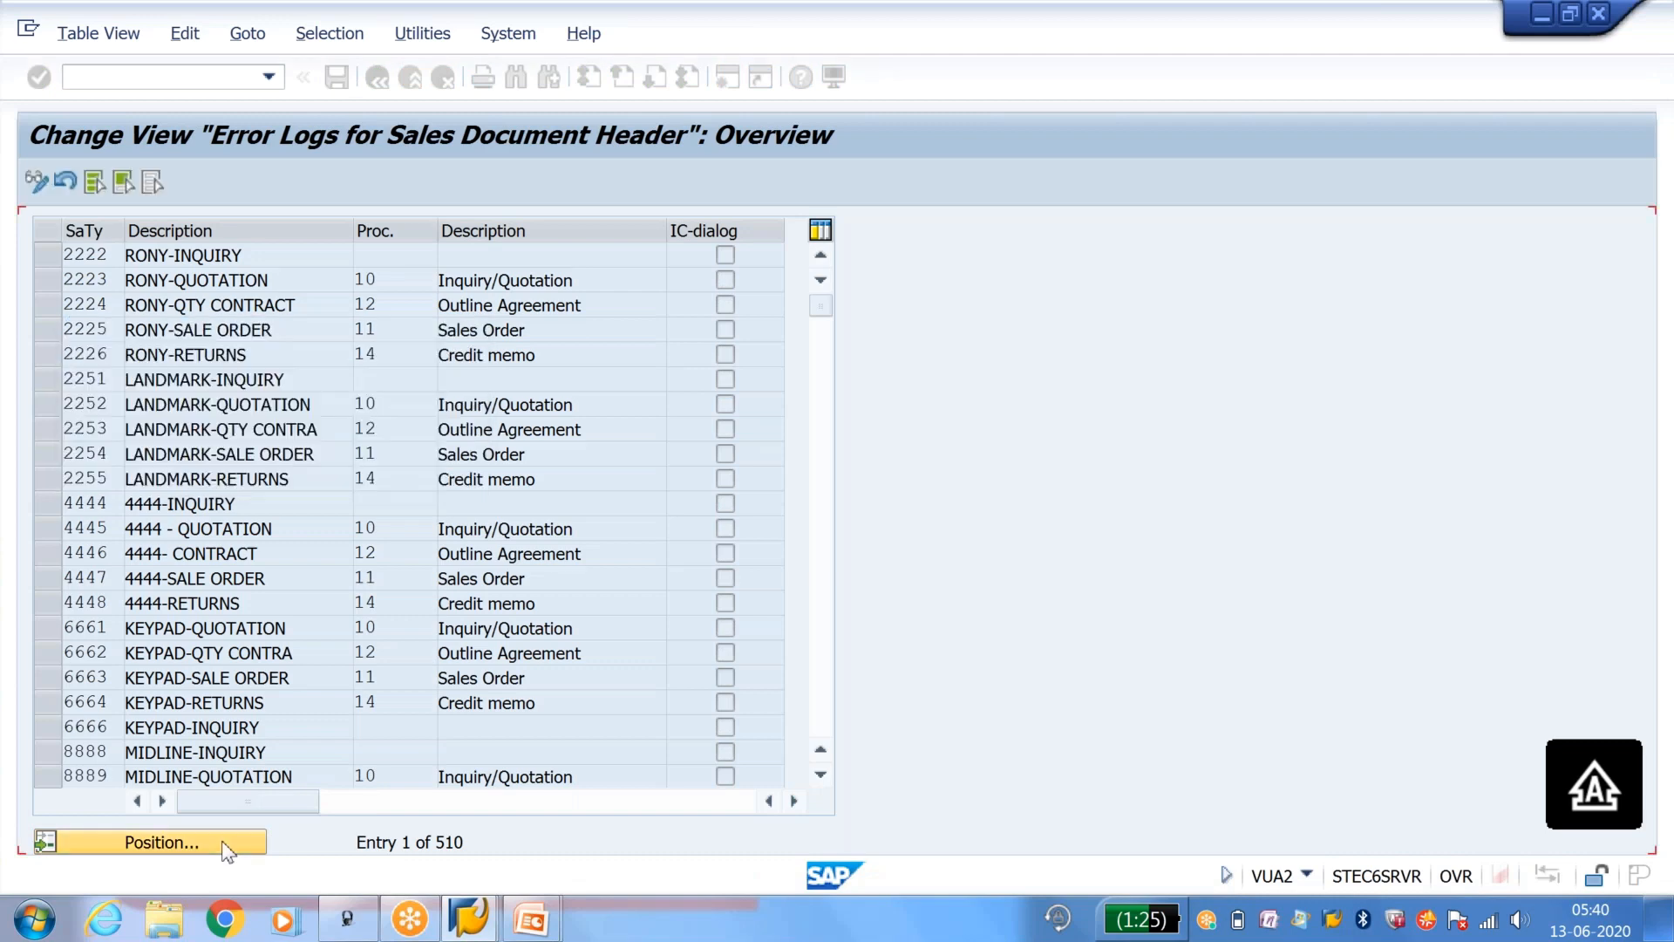
Step: Set the incompleteness procedure of Standard Order OR to Y1, save the assignment, and return to the IMG structure
{"action": "left_click", "coordinate": [409, 256]}
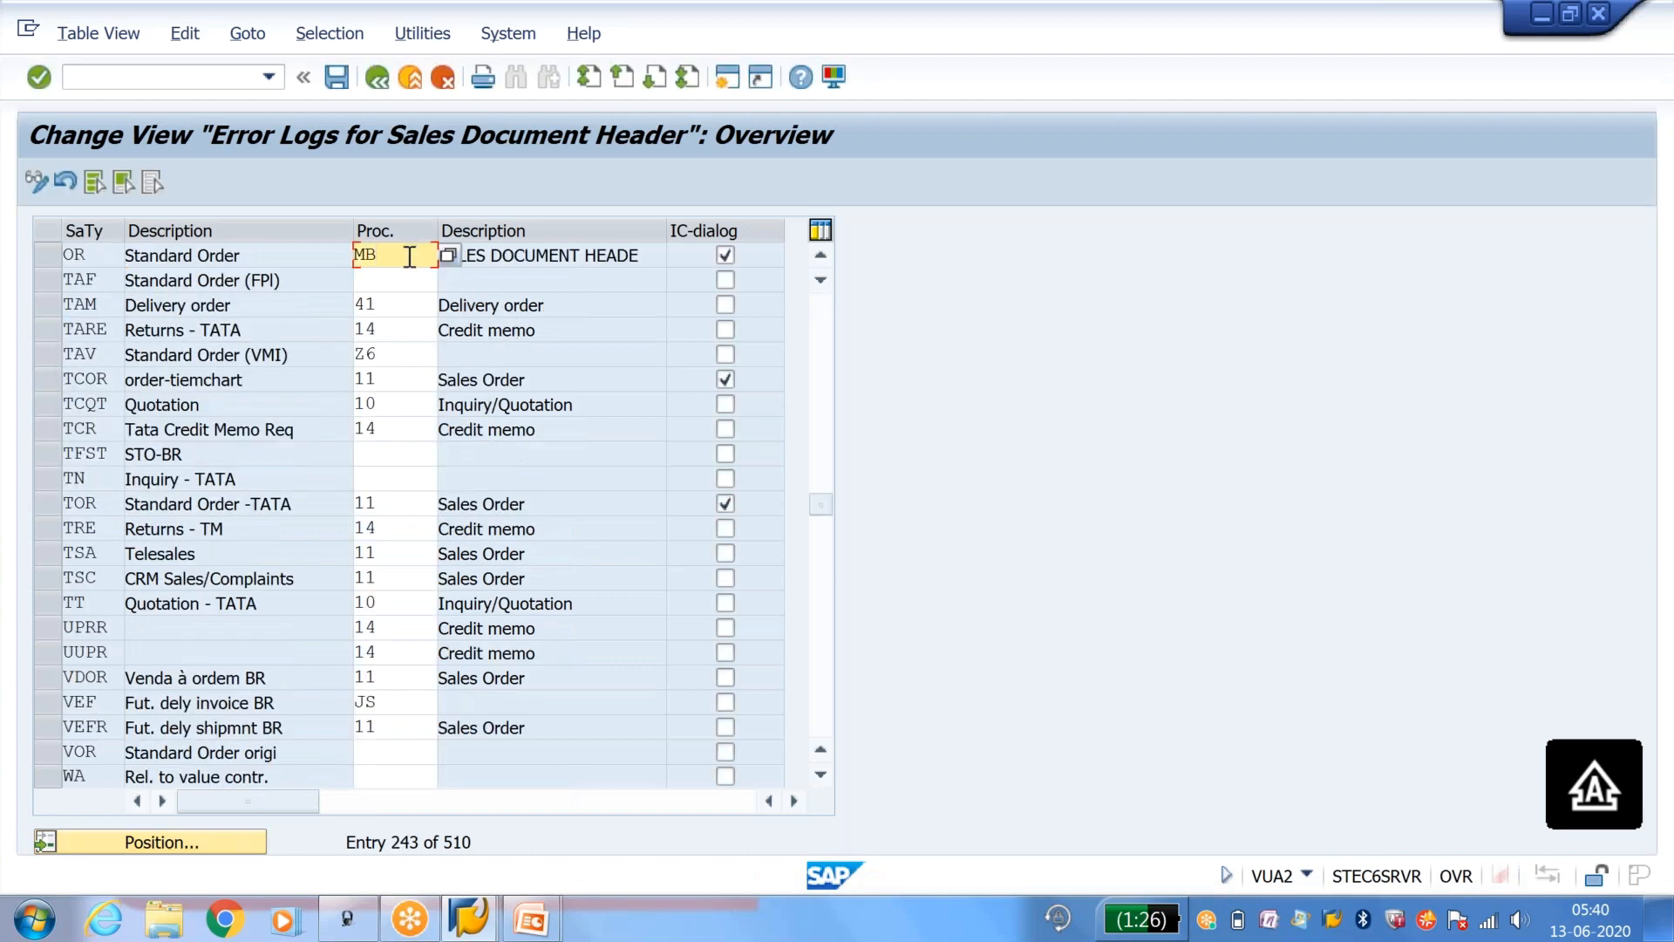
{"action": "key", "text": "BackSpace"}
{"action": "key", "text": "BackSpace"}
{"action": "type", "text": "Y"}
{"action": "key", "text": "Return"}
{"action": "left_click", "coordinate": [336, 80]}
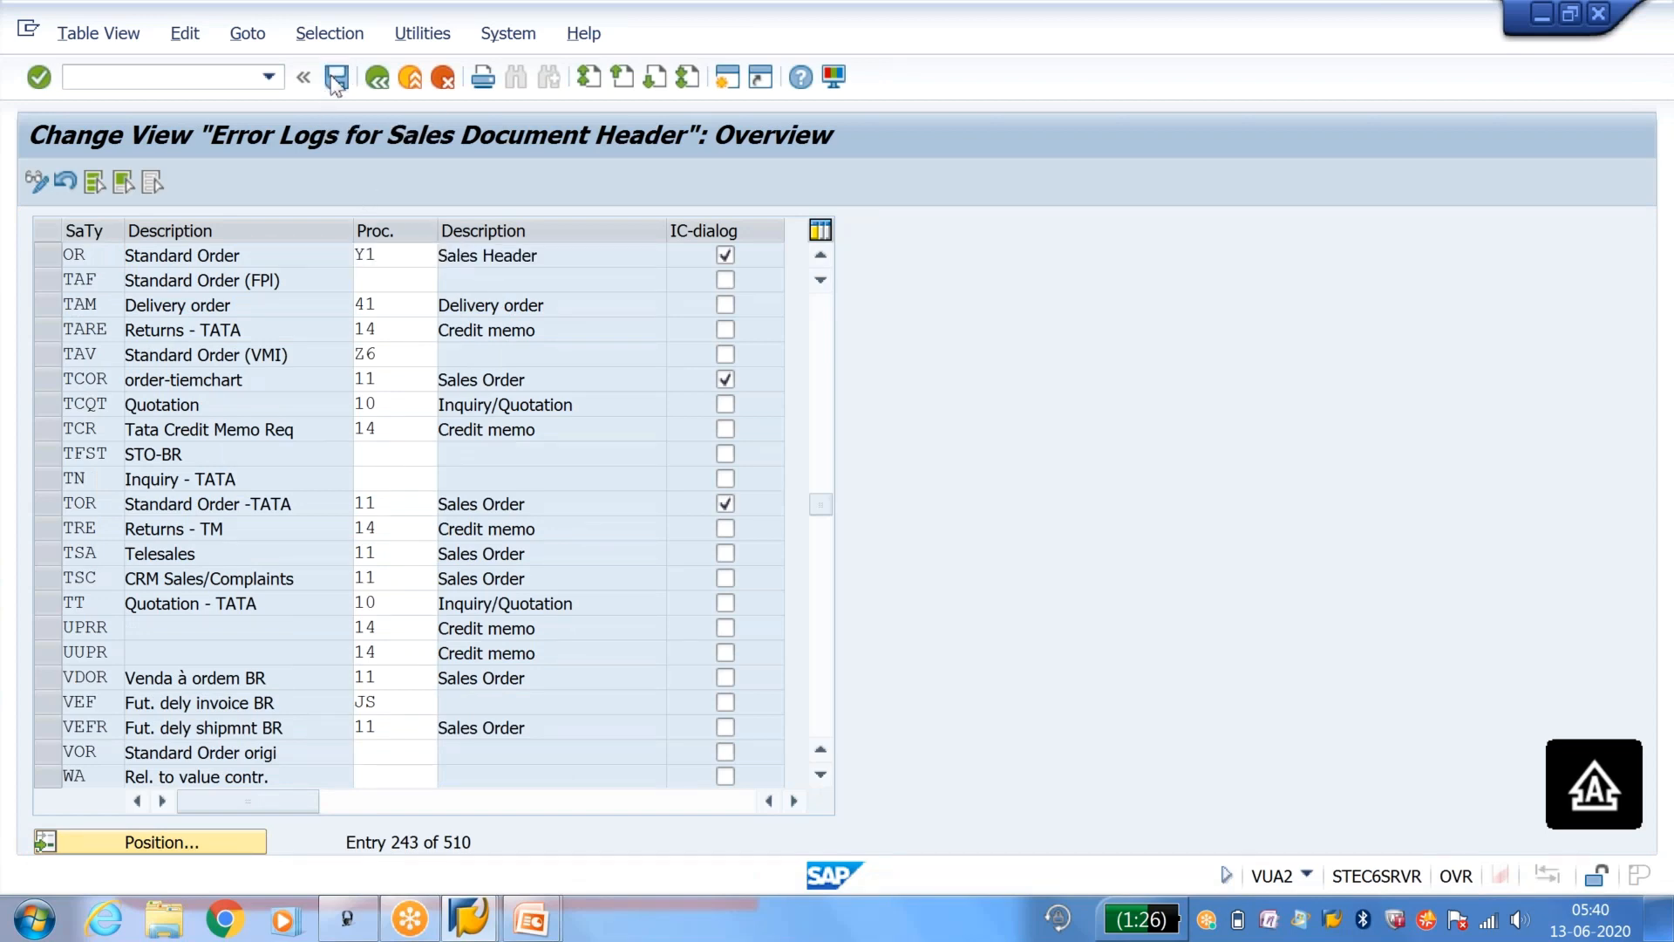
{"action": "key", "text": "Return"}
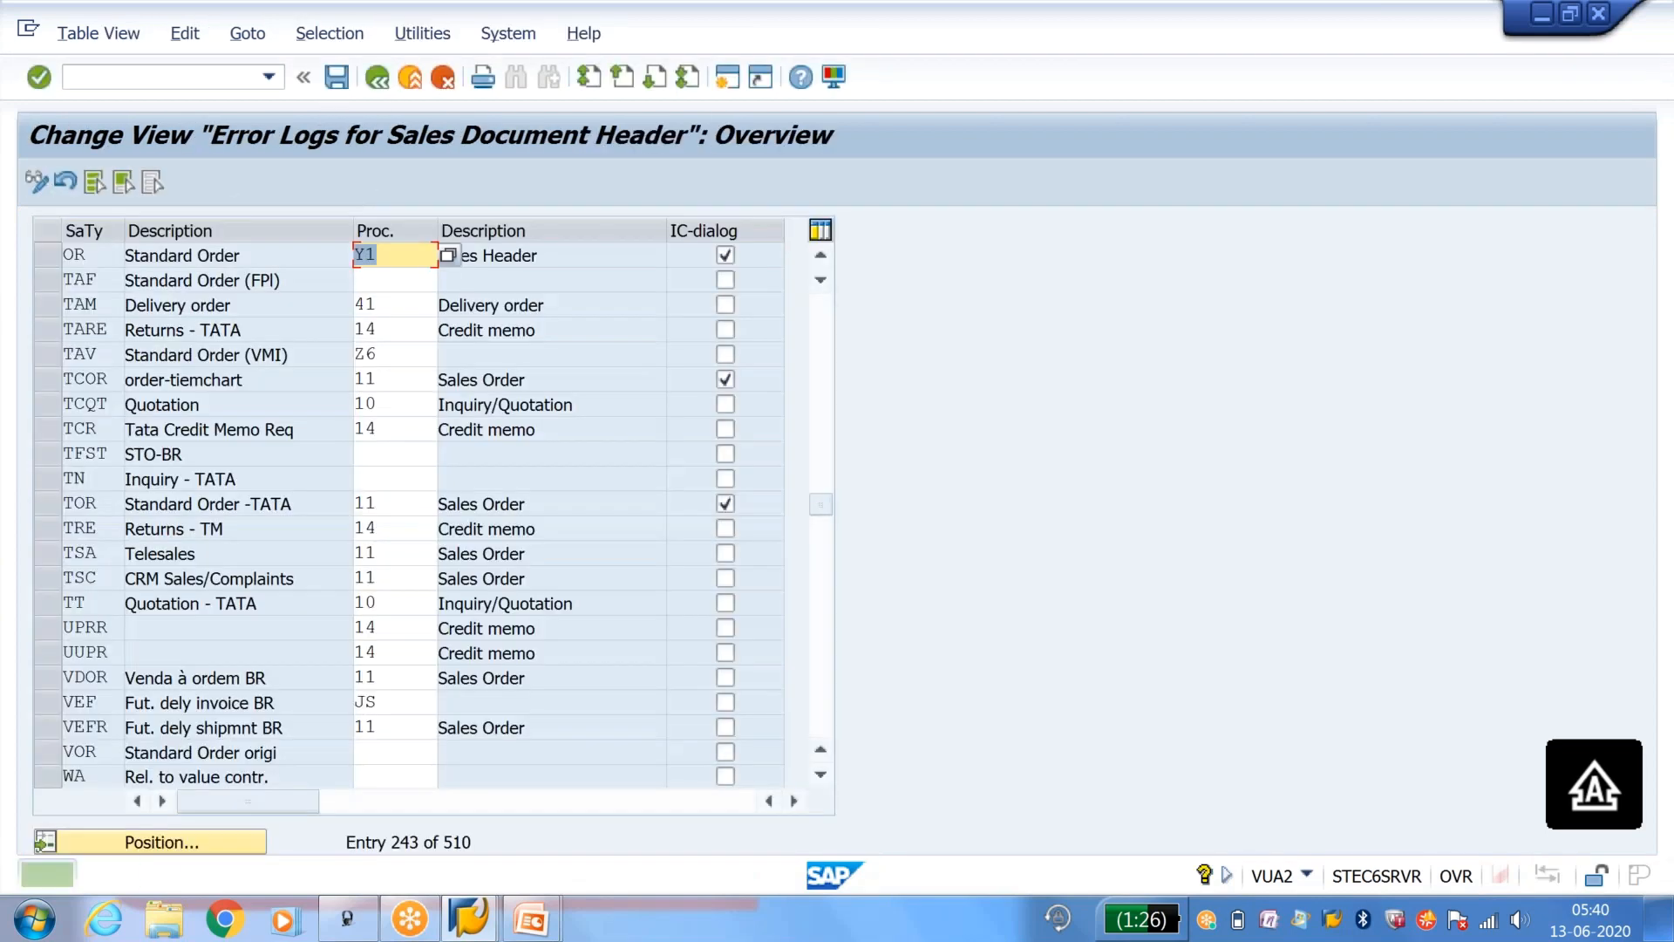
{"action": "left_click", "coordinate": [377, 76]}
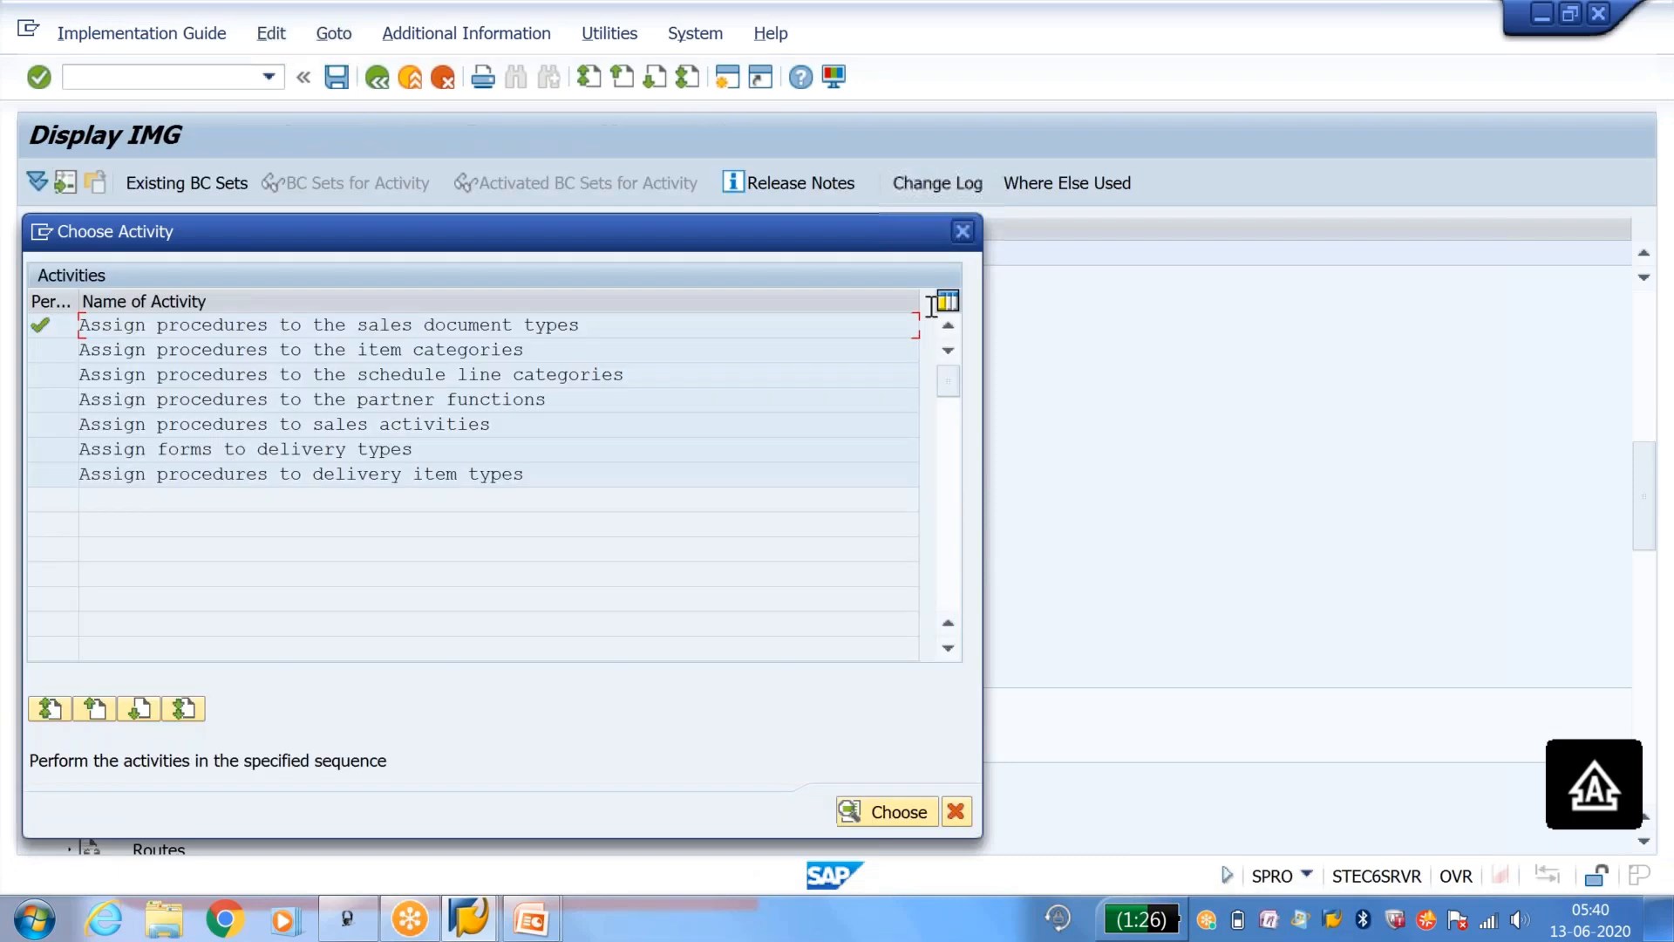
{"action": "left_click", "coordinate": [963, 231]}
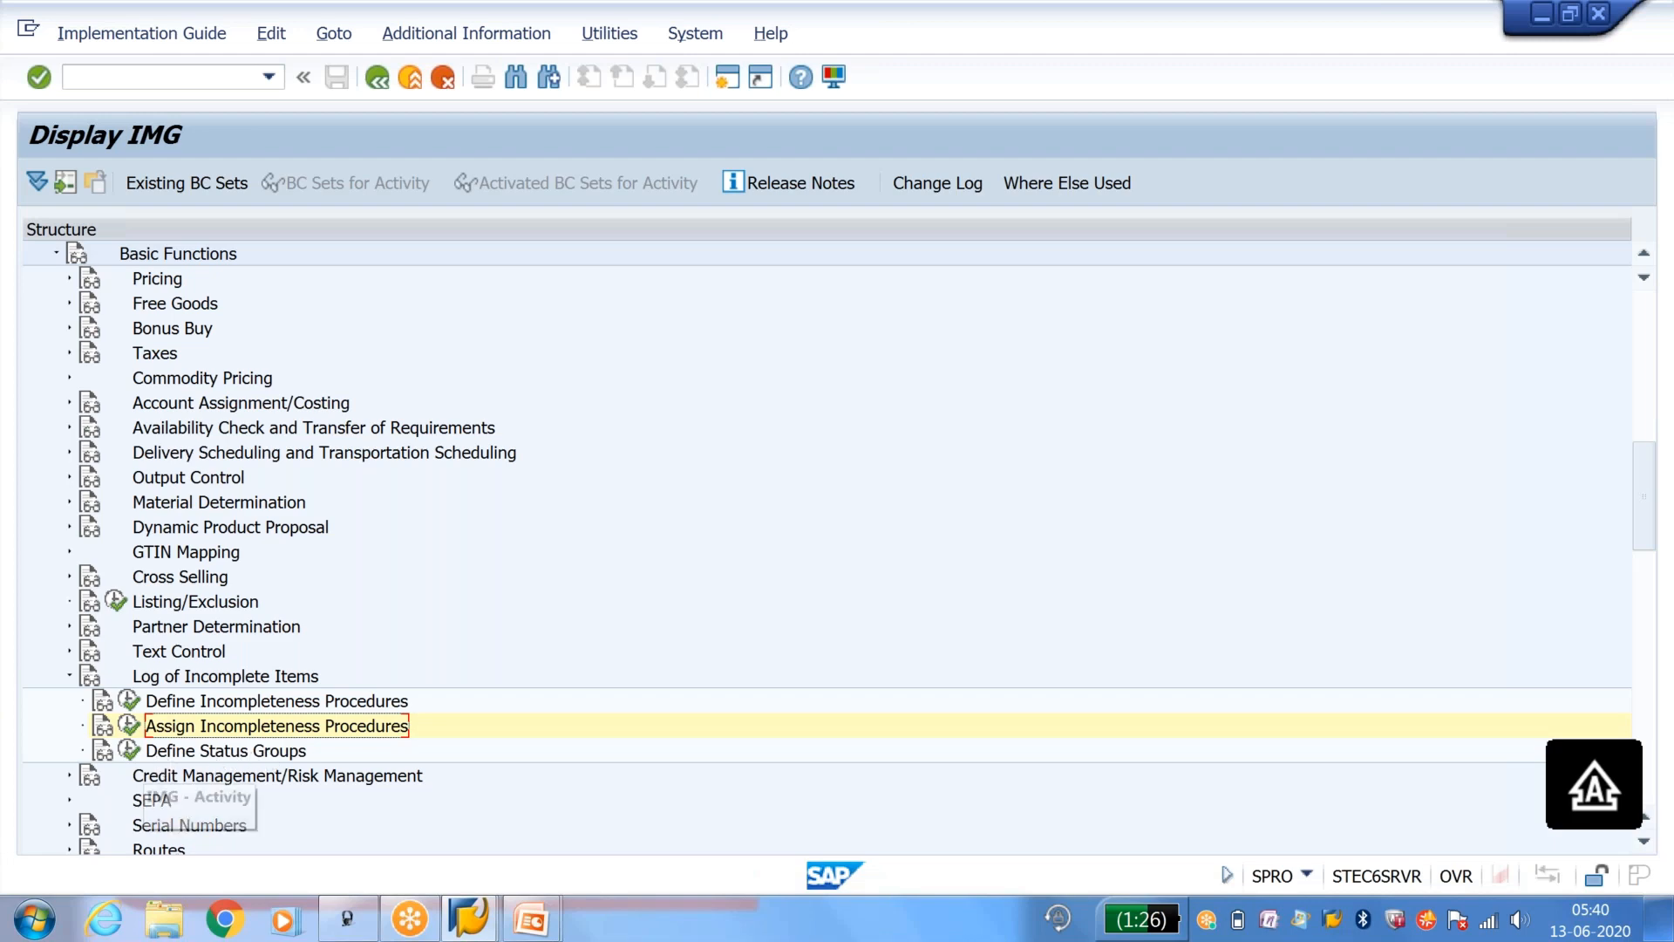
Step: Reopen the fields of procedure Y1 under group Sales - Header in change mode and review the BSTKD entry's screen and status
{"action": "left_click", "coordinate": [130, 703]}
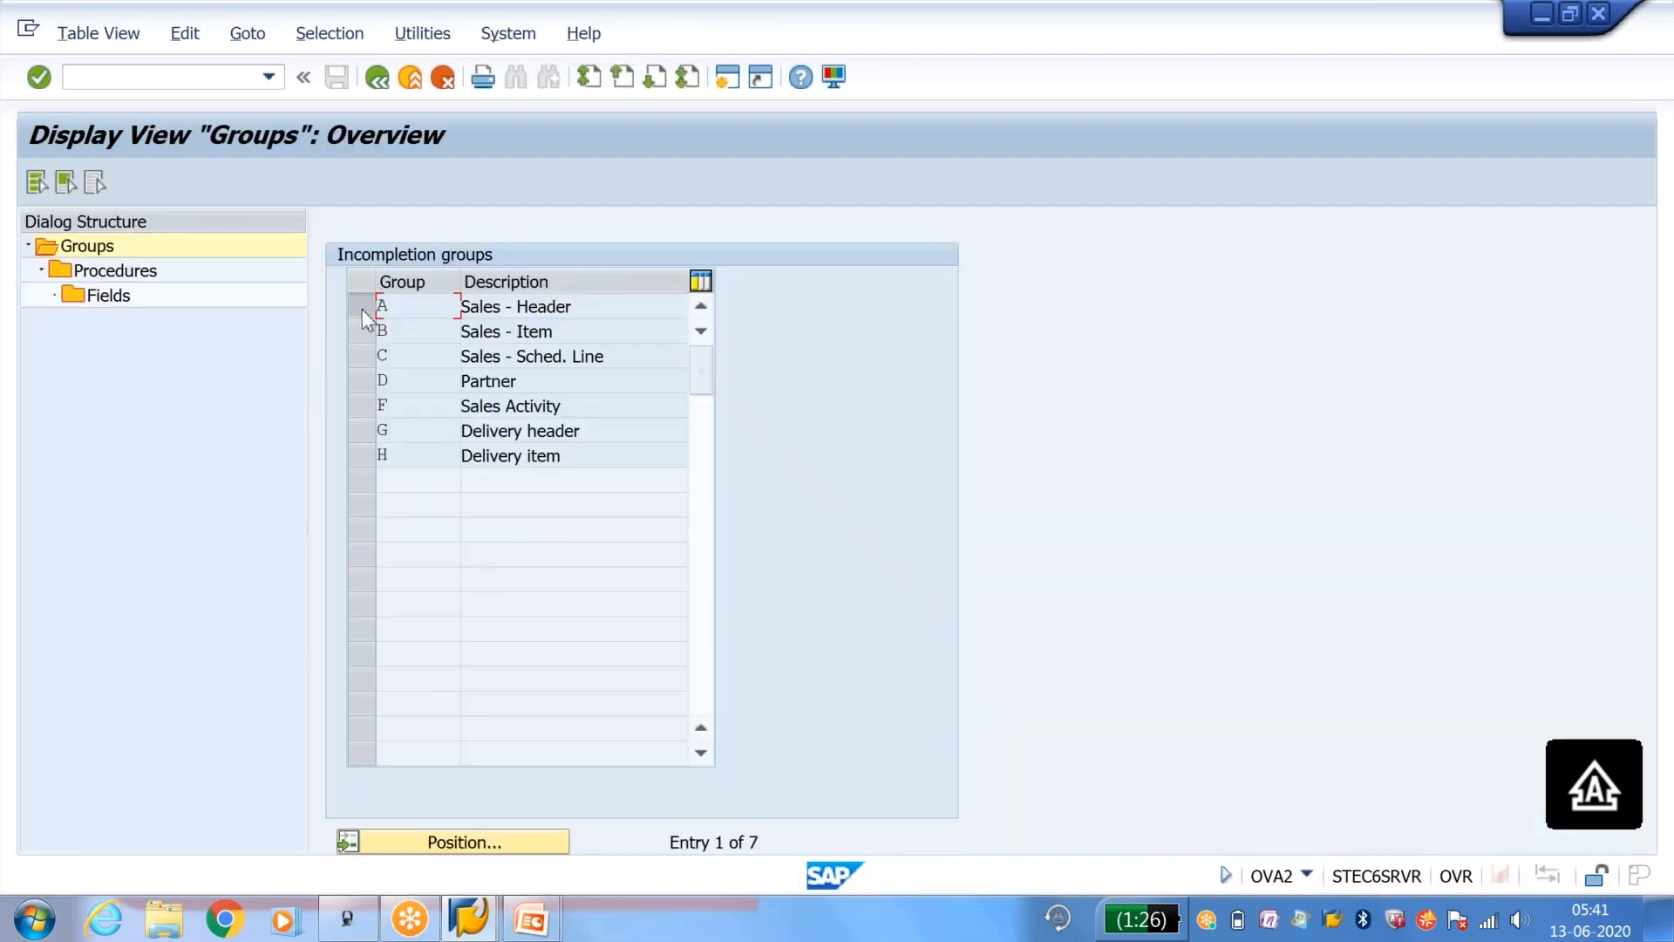
{"action": "left_click", "coordinate": [363, 309]}
{"action": "left_click", "coordinate": [137, 275]}
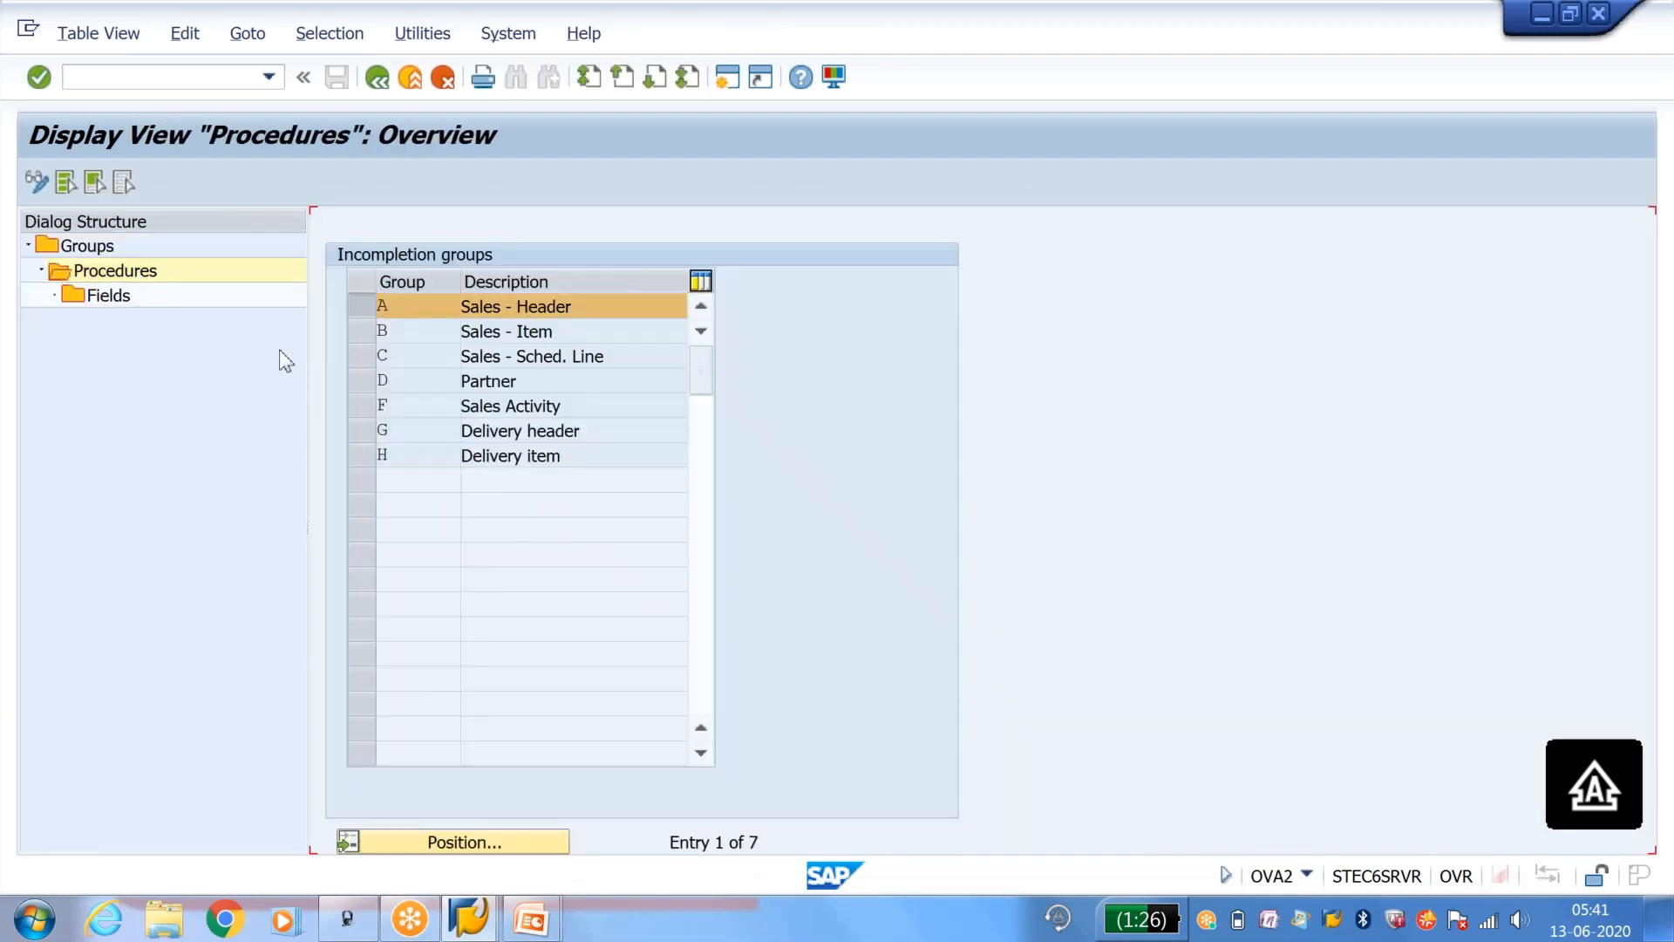
{"action": "left_click", "coordinate": [126, 298]}
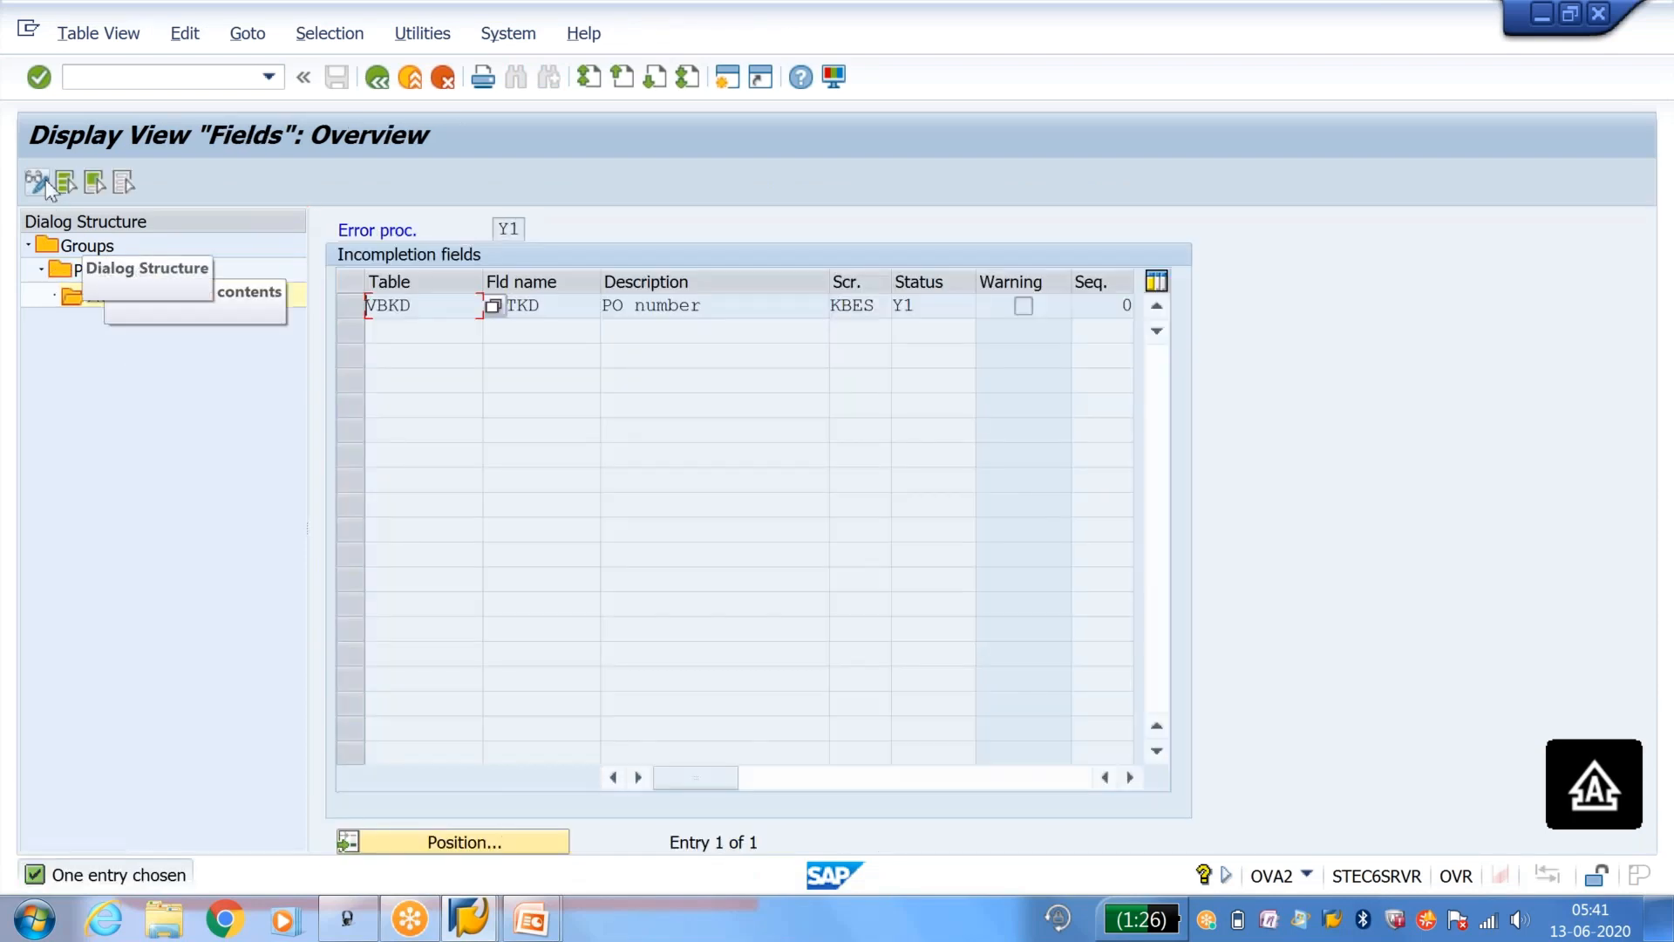
{"action": "left_click", "coordinate": [36, 182]}
{"action": "left_click", "coordinate": [1218, 124]}
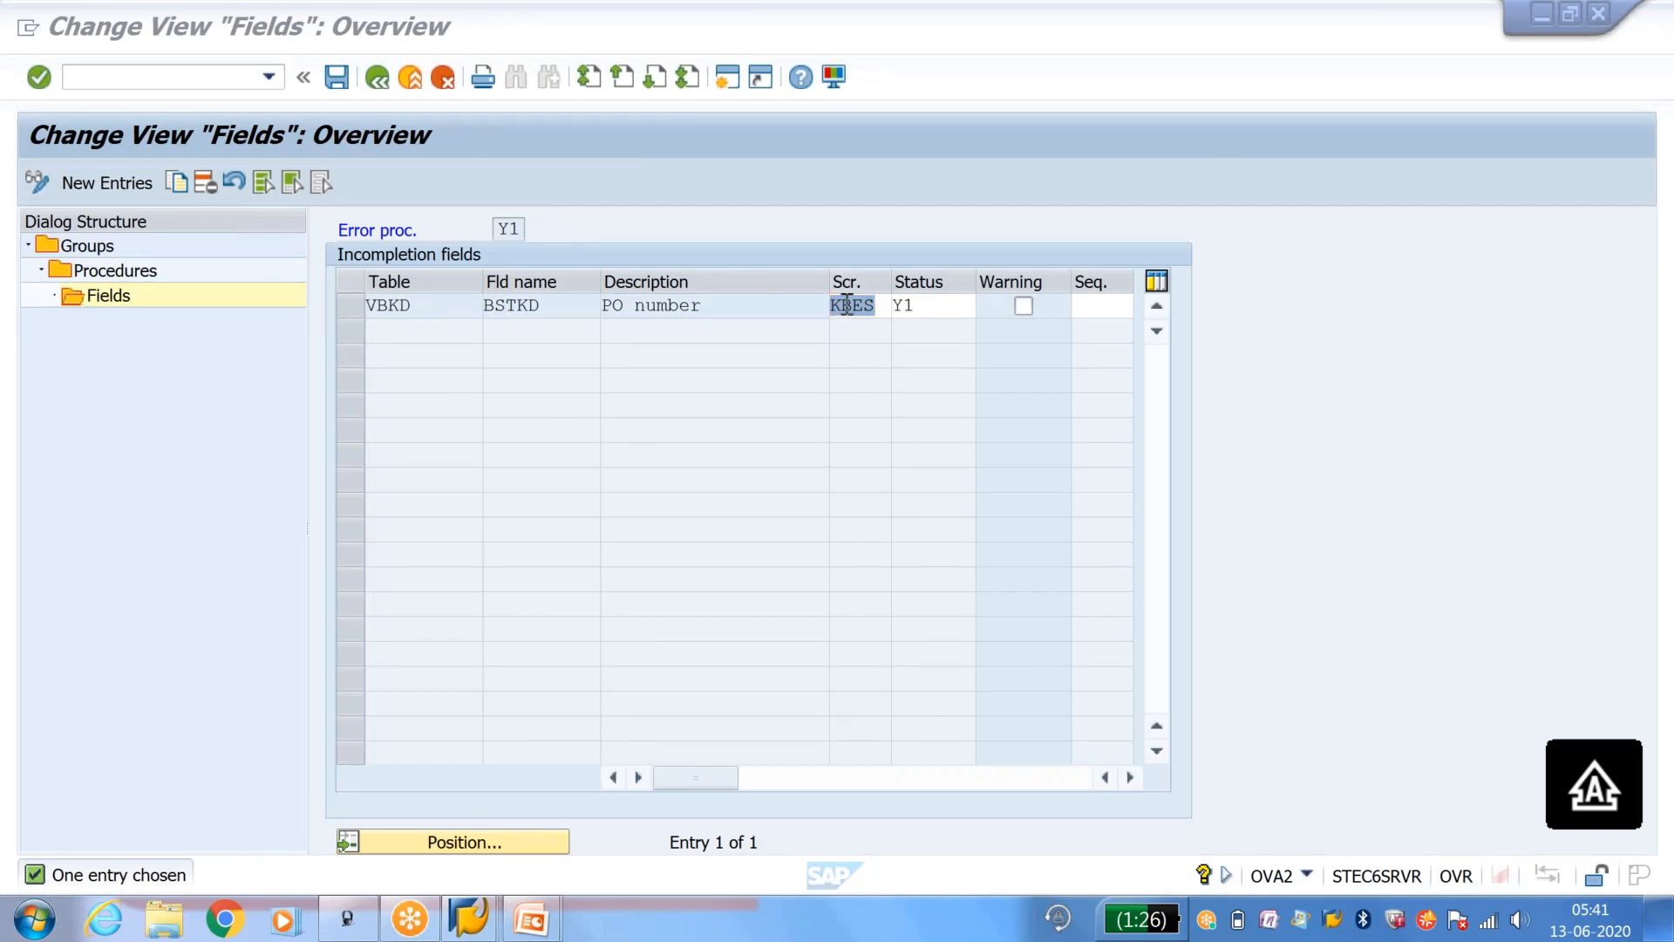
{"action": "left_click", "coordinate": [932, 306]}
{"action": "left_click", "coordinate": [931, 306]}
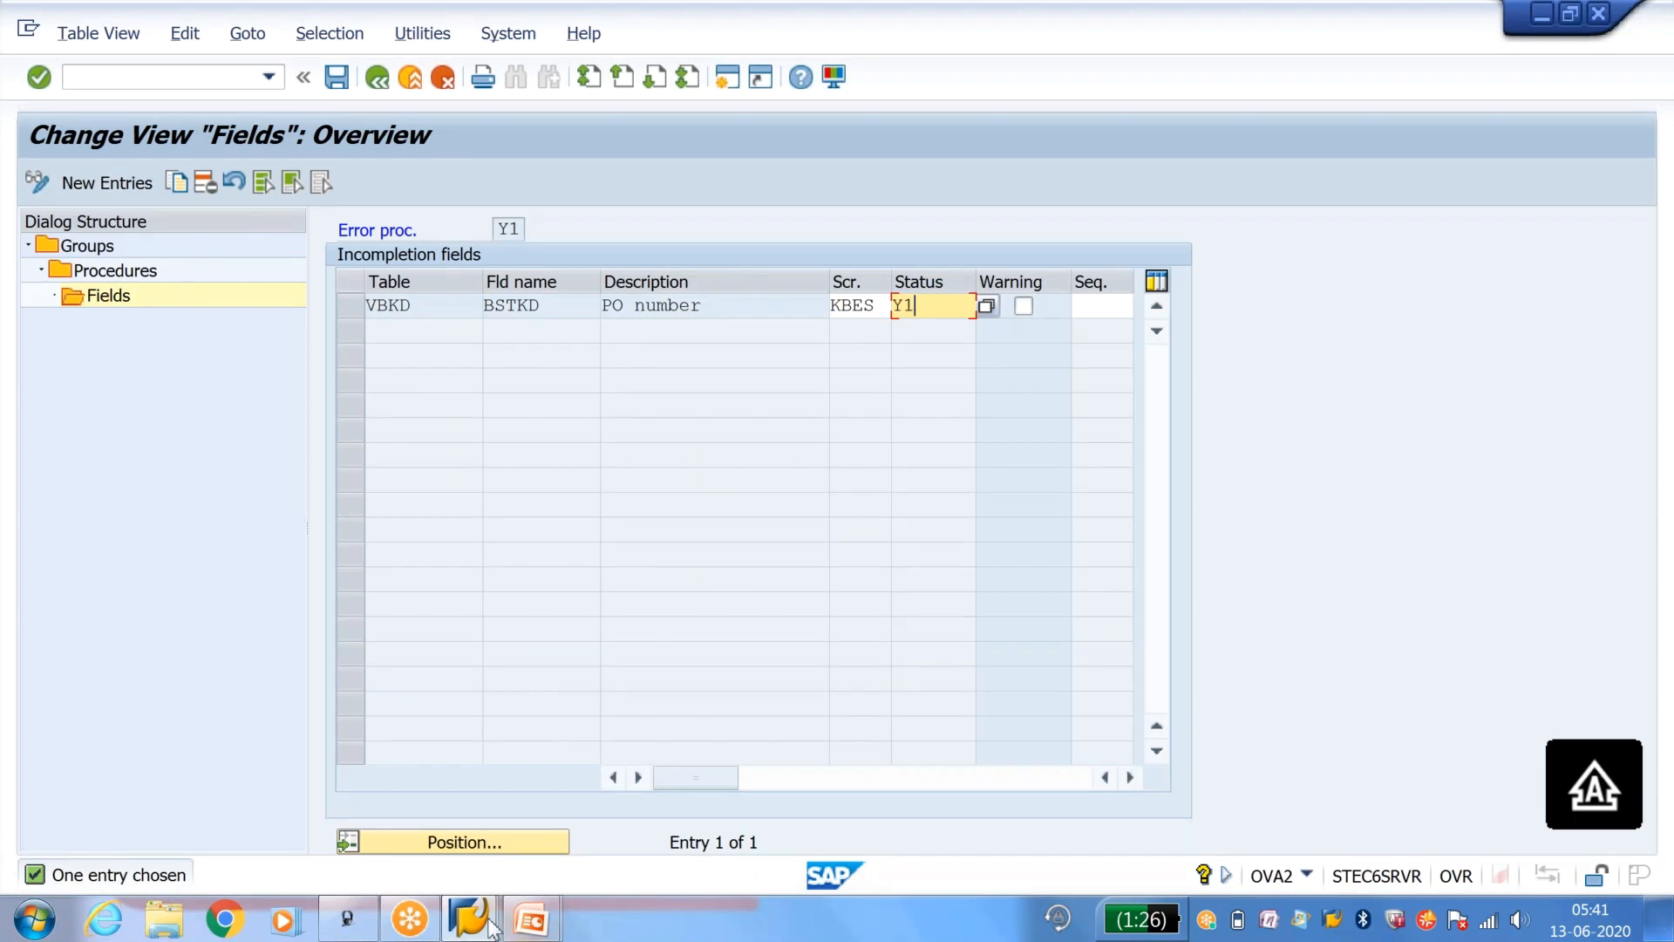
{"action": "mouse_move", "coordinate": [531, 920]}
{"action": "left_click", "coordinate": [697, 820]}
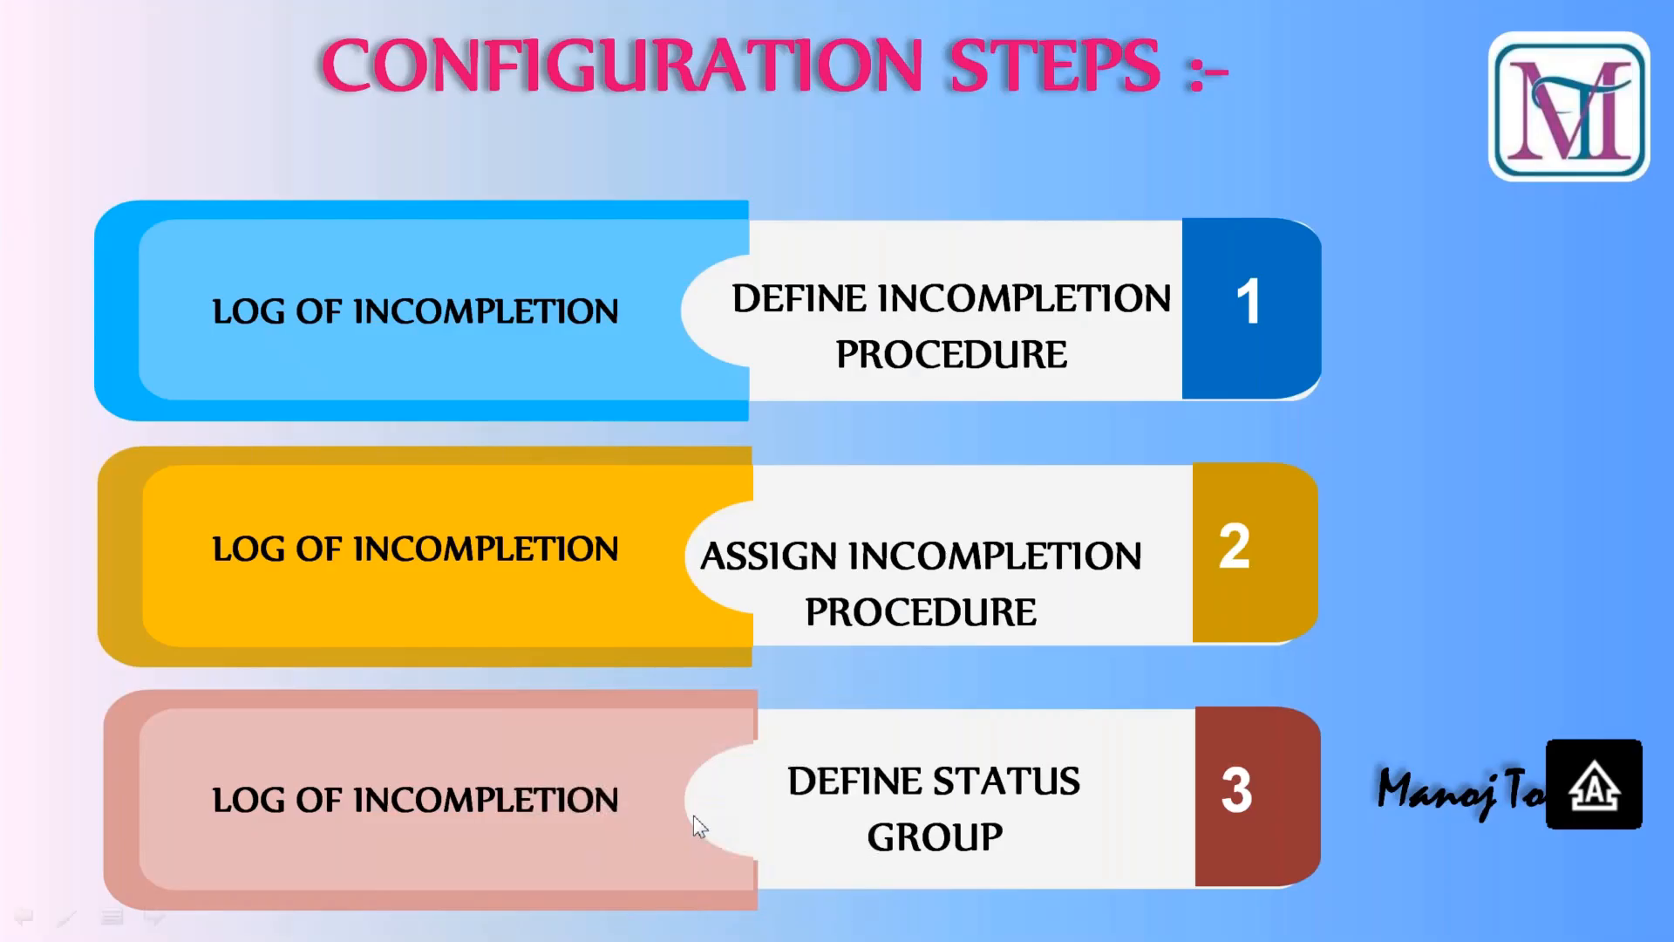
{"action": "left_click", "coordinate": [693, 814]}
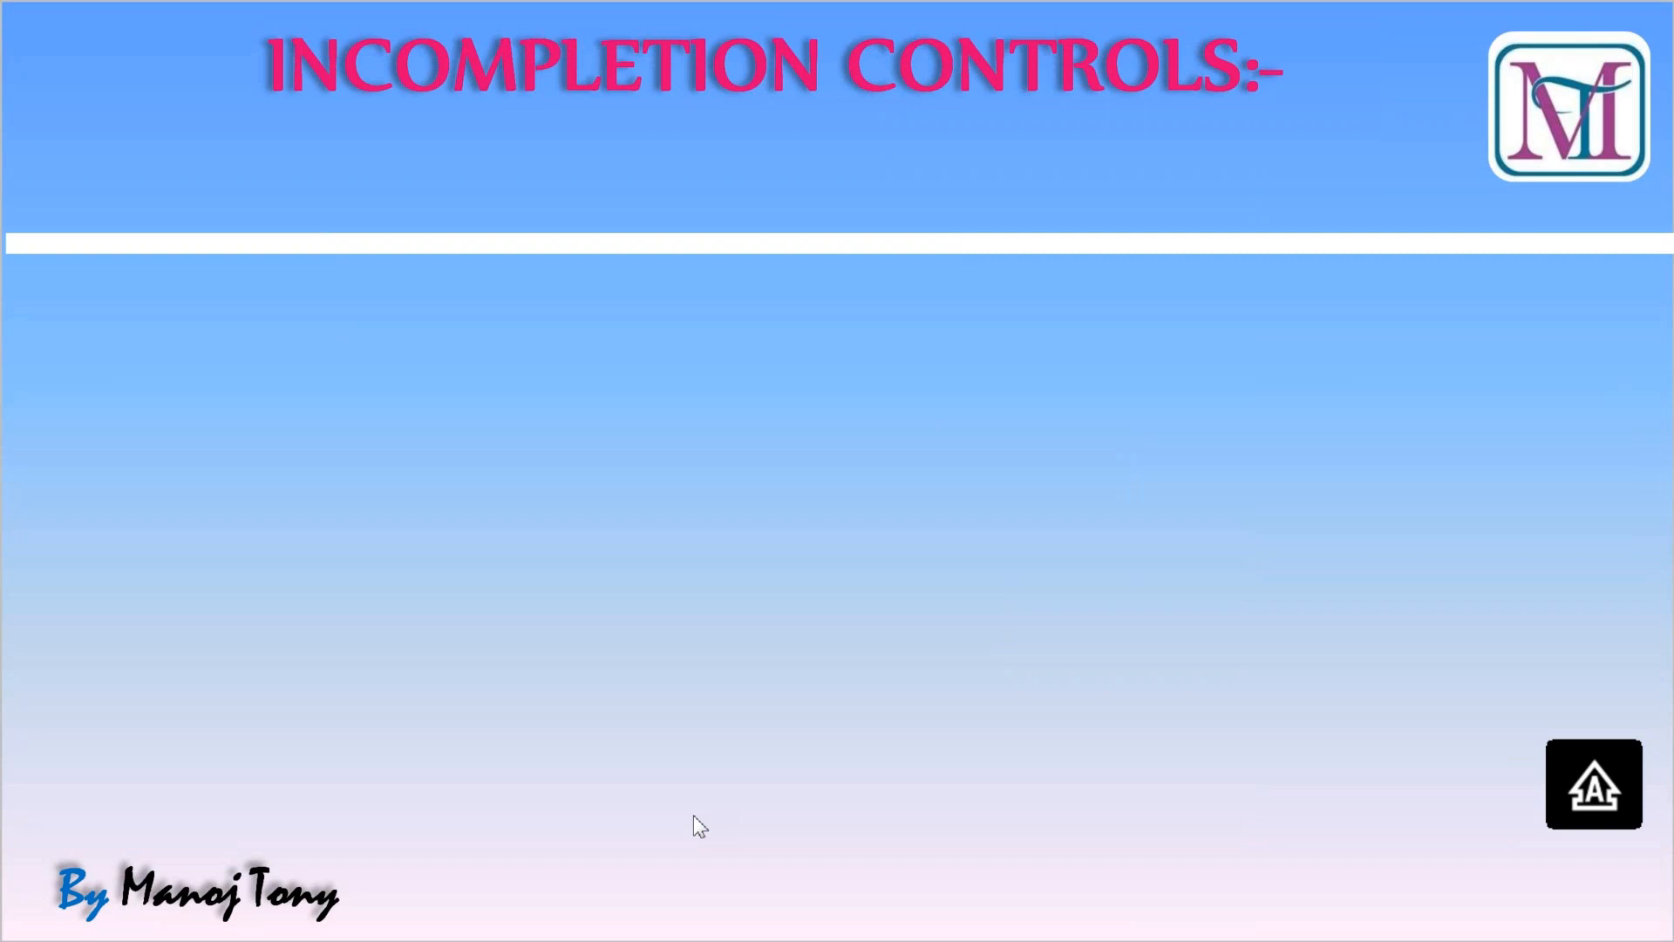
{"action": "left_click", "coordinate": [693, 814]}
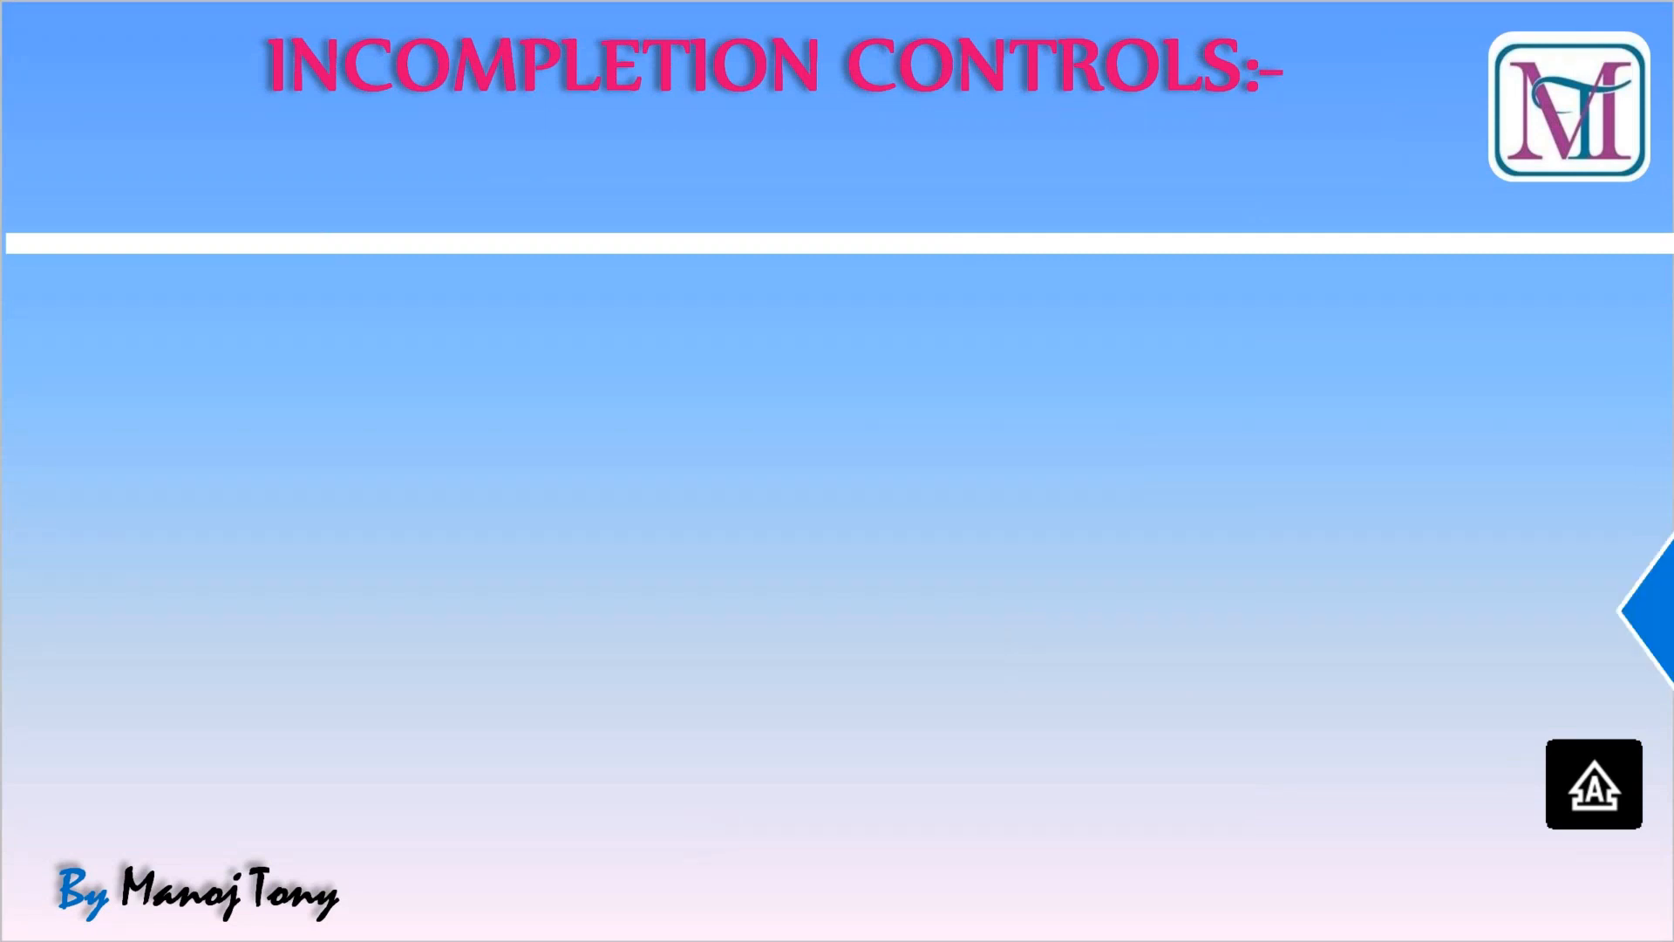
{"action": "key", "text": "Caps_Lock"}
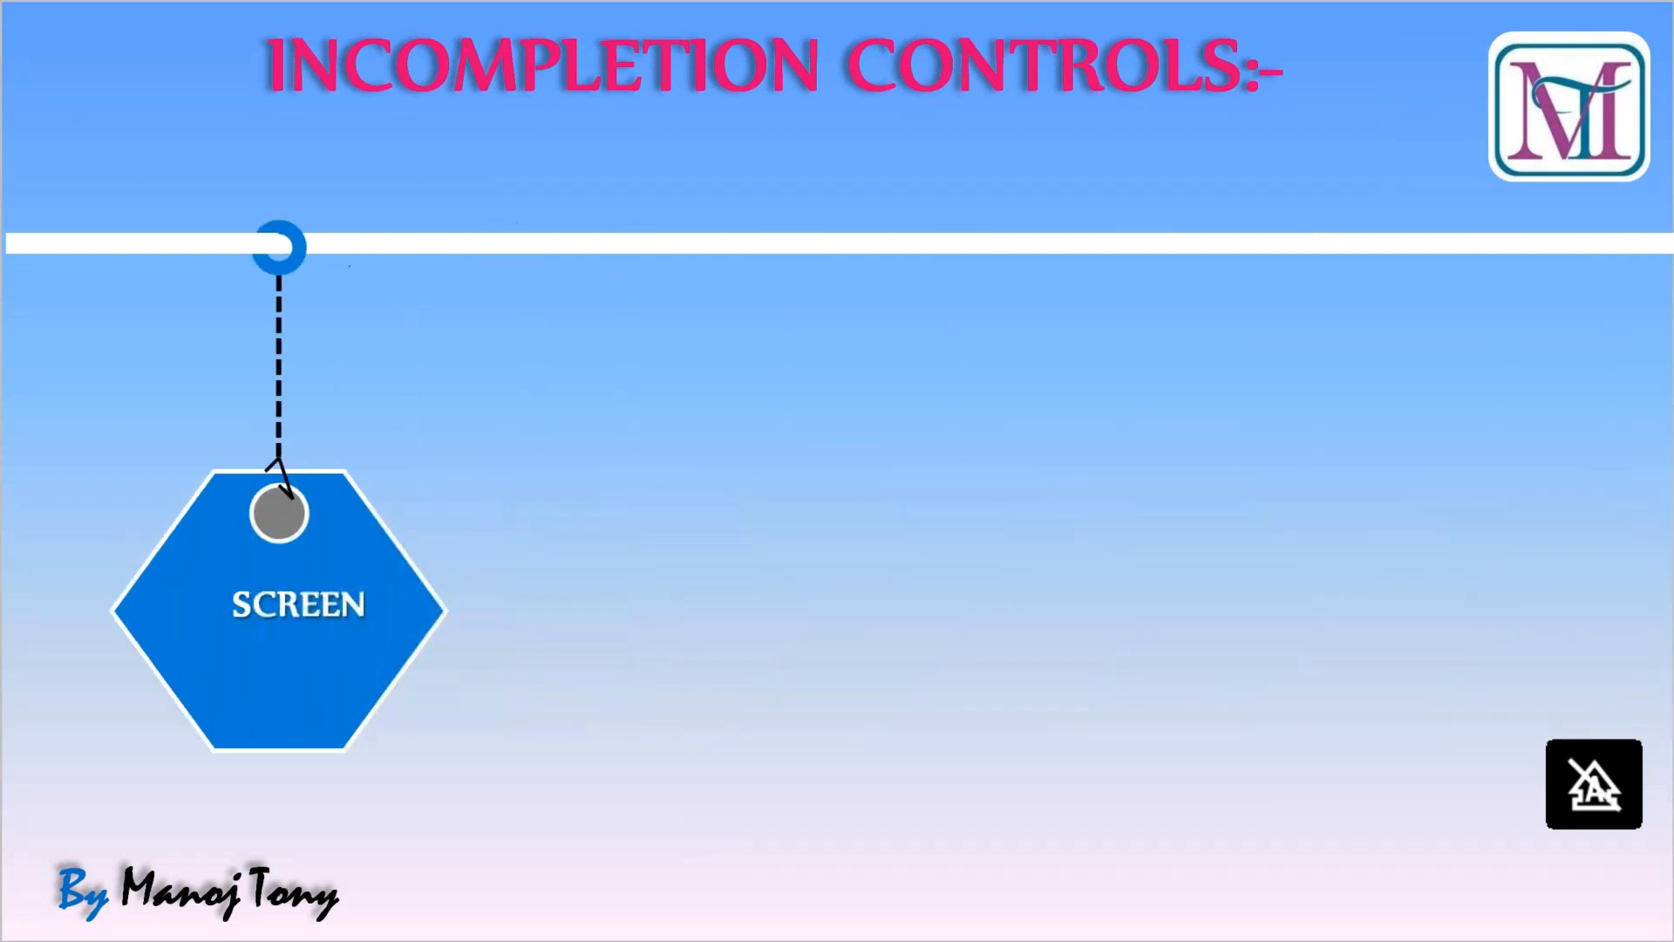
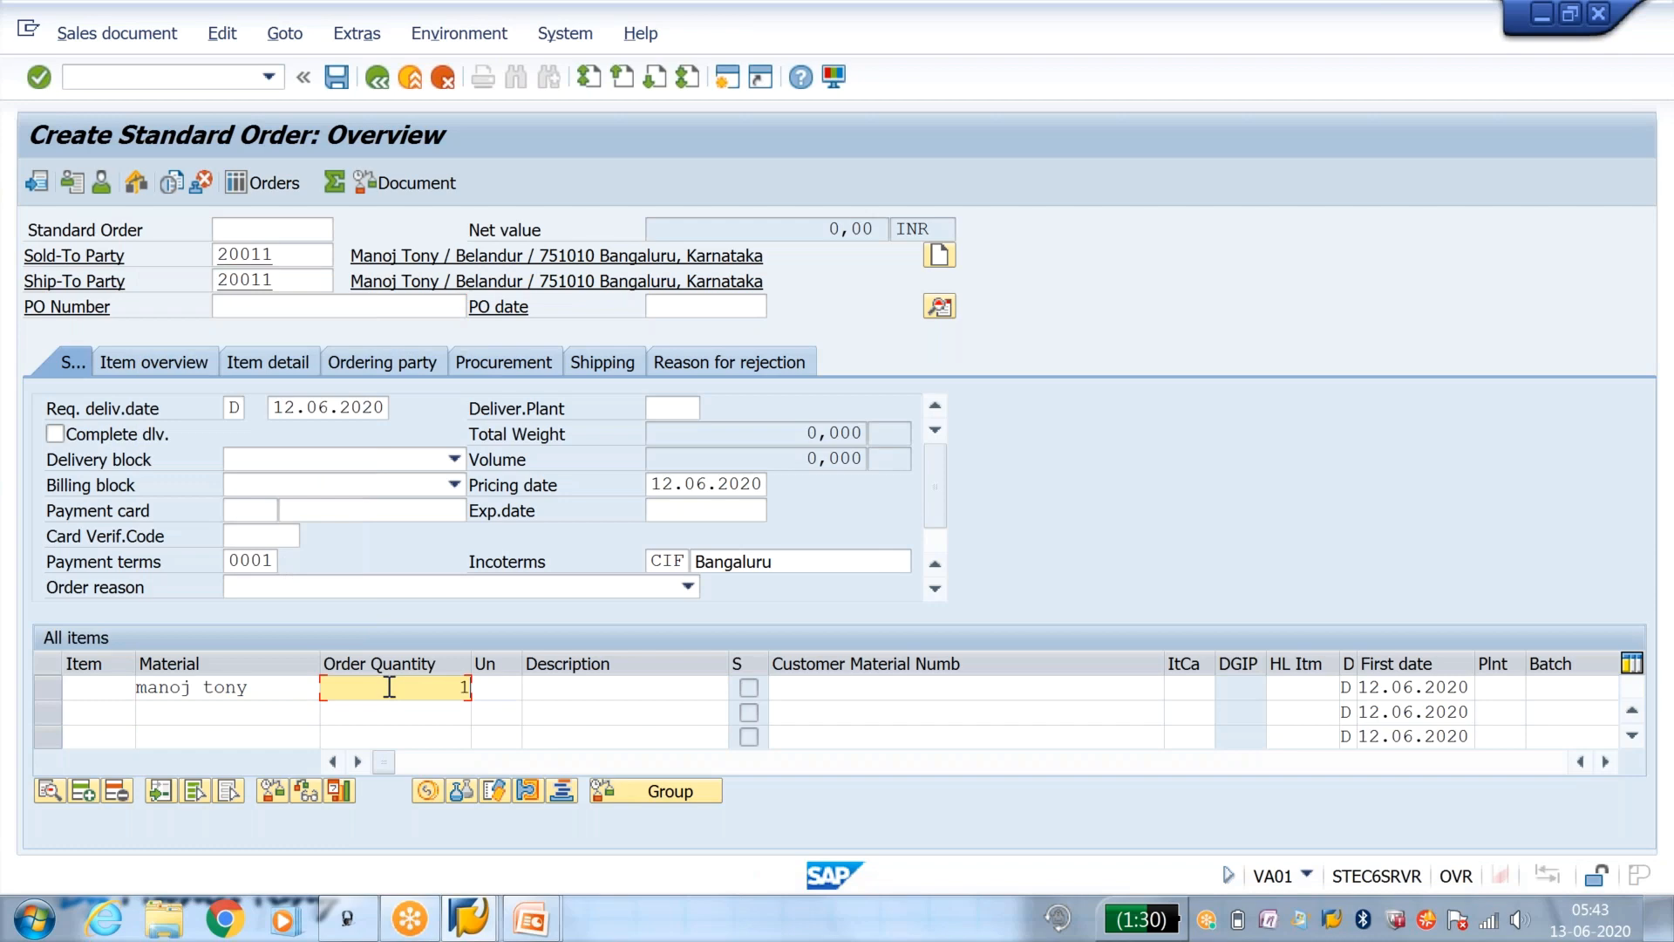
{"action": "key", "text": "Return"}
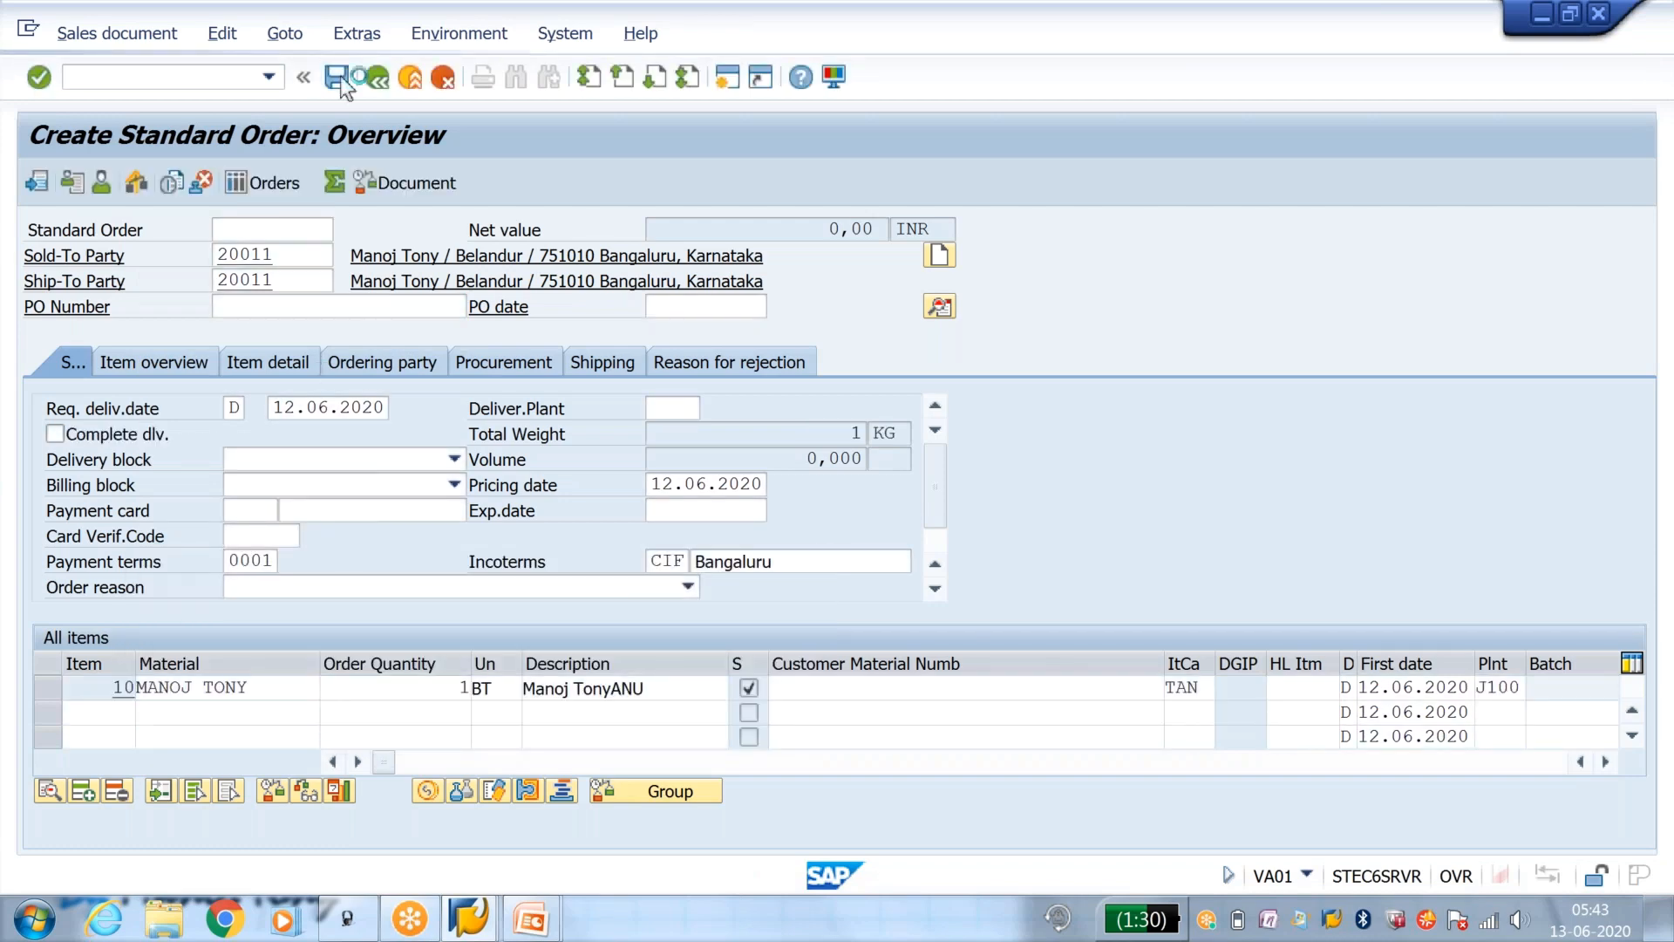
Step: Confirm the order item, save the standard order without a PO number, and go from the incompletion log to the missing PO number field
{"action": "left_click", "coordinate": [338, 78]}
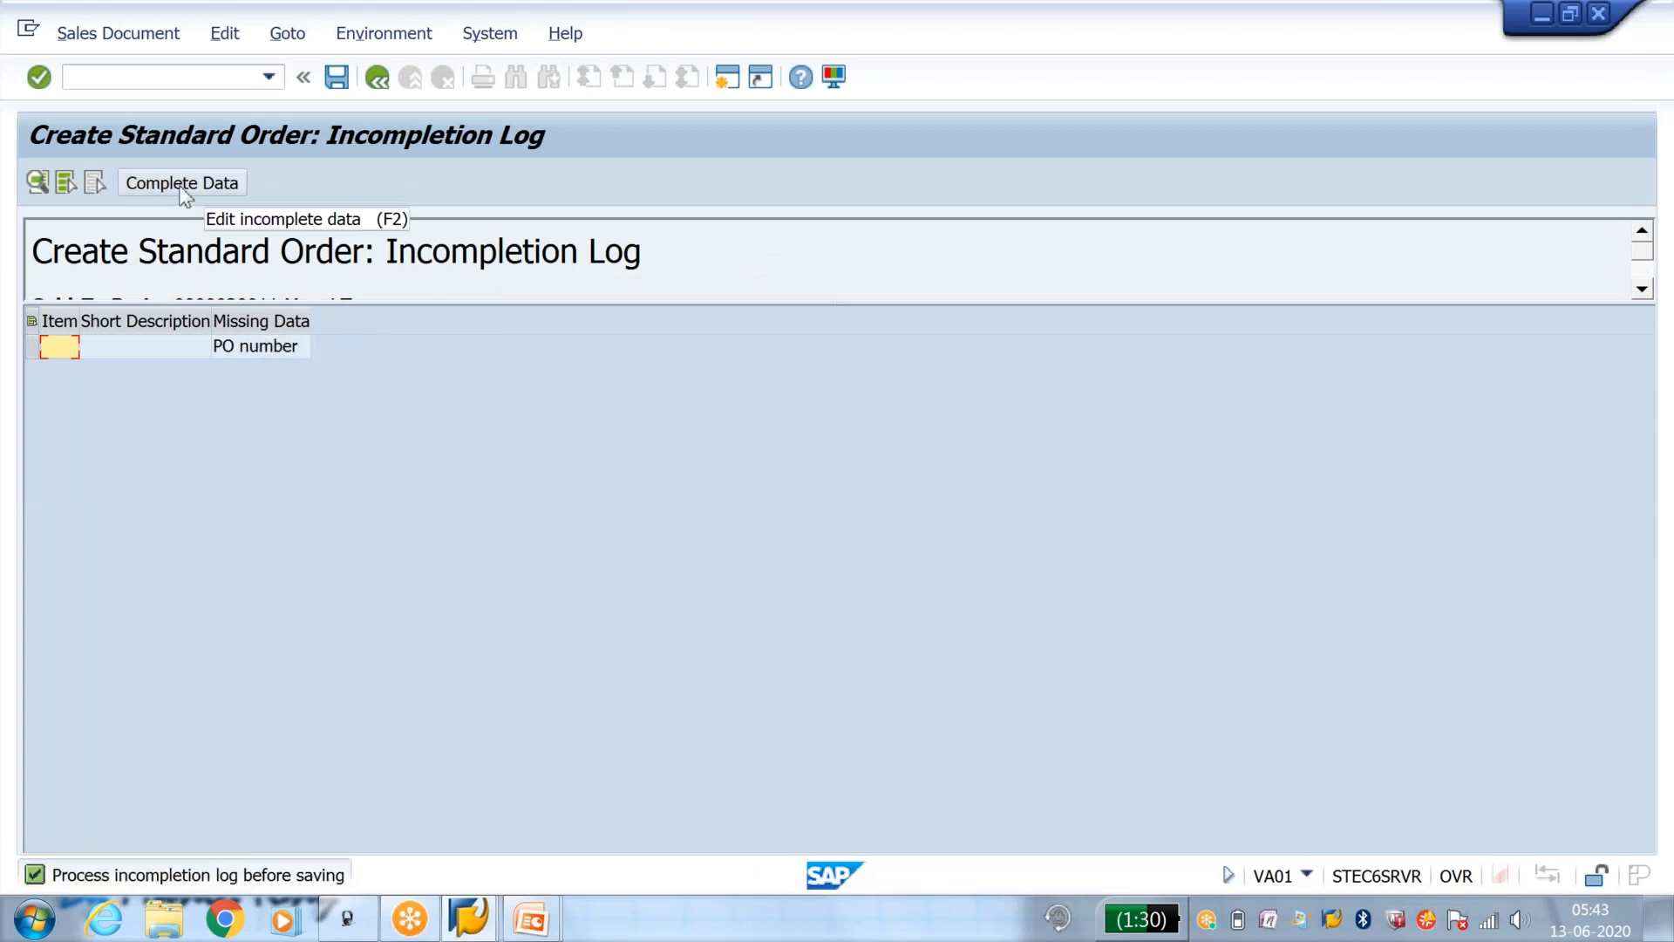
{"action": "left_click", "coordinate": [181, 183]}
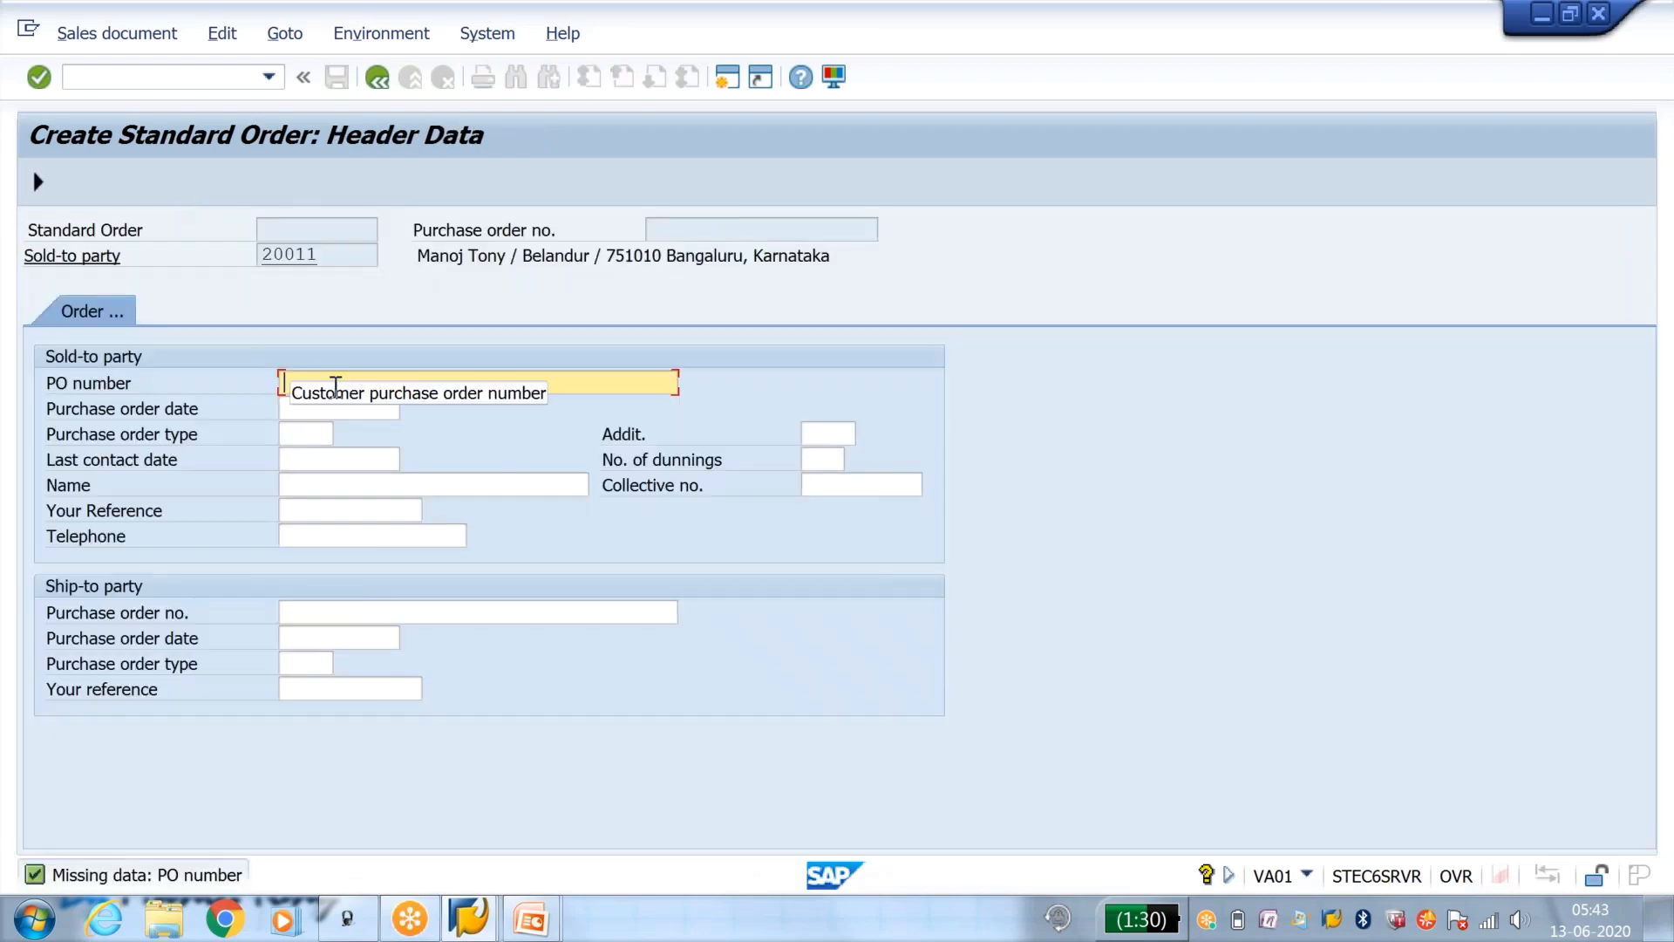
{"action": "left_click", "coordinate": [336, 384]}
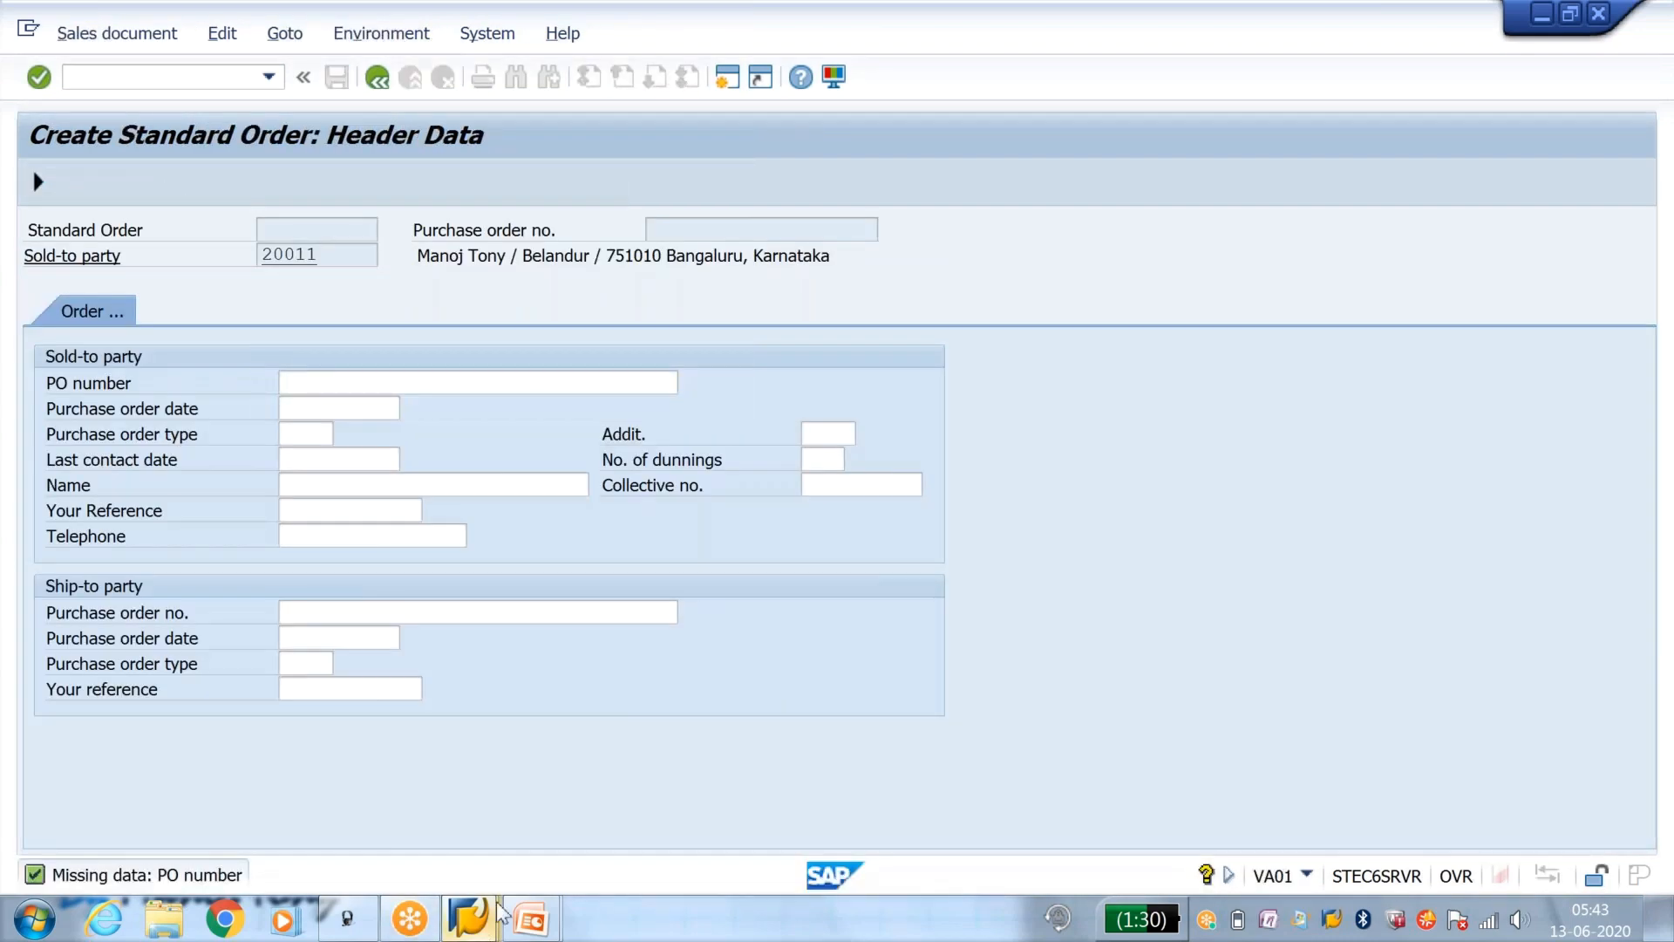
Step: Clear the screen code of the BSTKD field in incompleteness procedure Y1 and save the change
{"action": "mouse_move", "coordinate": [469, 915]}
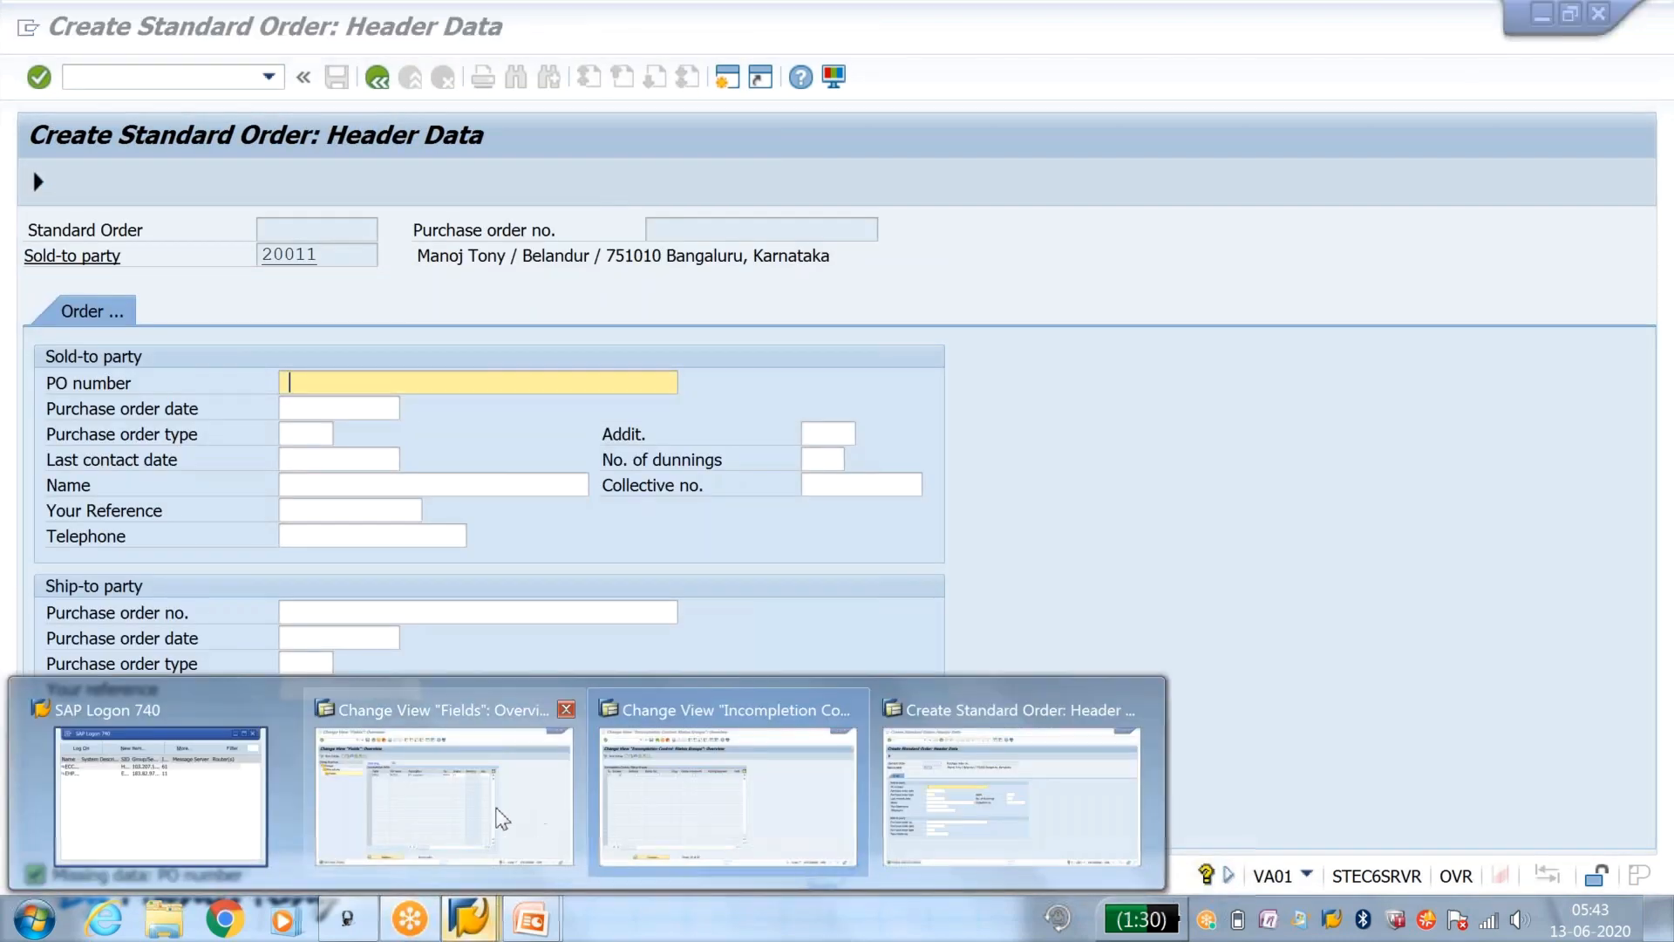
{"action": "left_click", "coordinate": [497, 814]}
{"action": "left_click", "coordinate": [883, 304]}
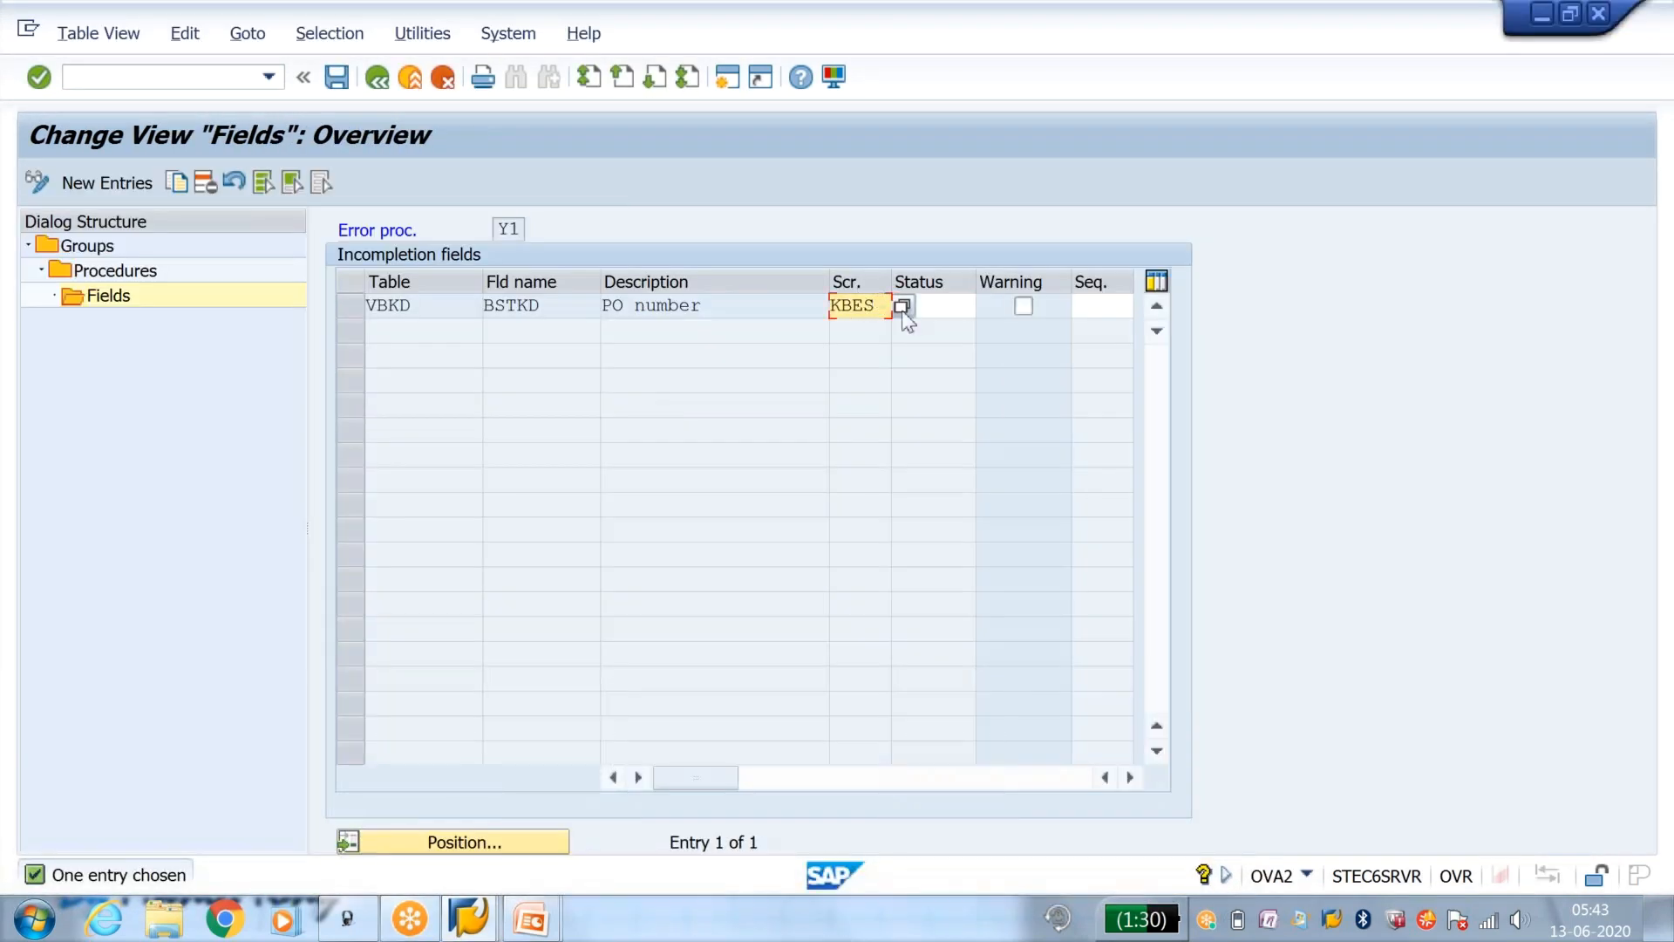
{"action": "key", "text": "BackSpace"}
{"action": "key", "text": "BackSpace"}
{"action": "key", "text": "BackSpace"}
{"action": "key", "text": "BackSpace"}
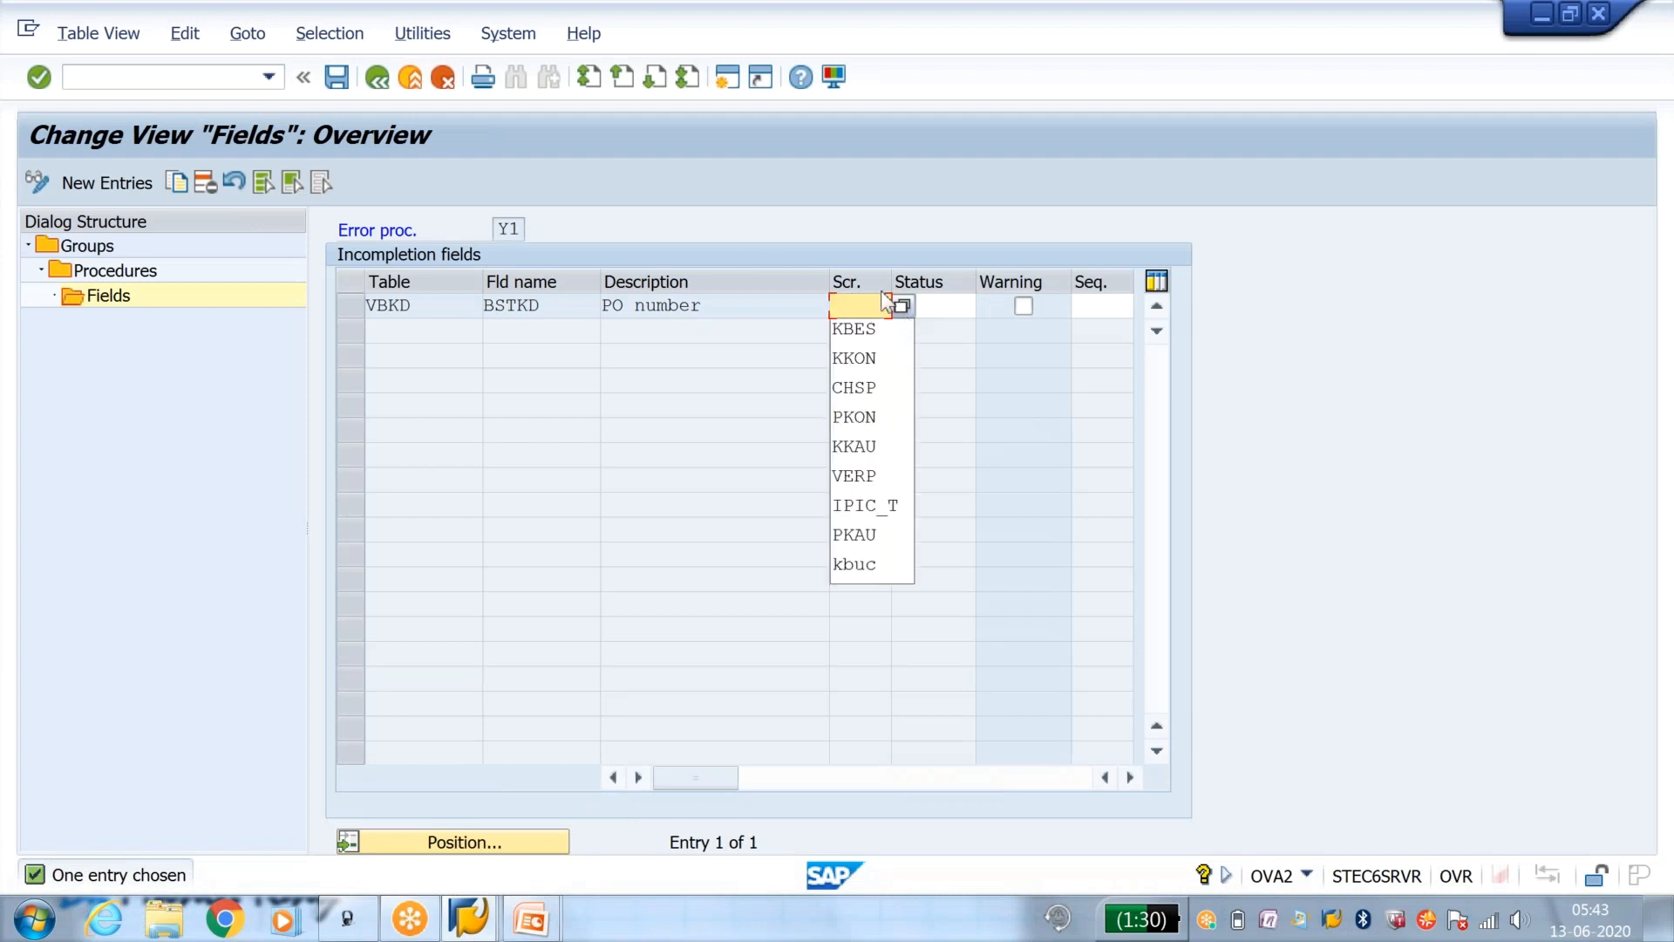
{"action": "left_click", "coordinate": [335, 79]}
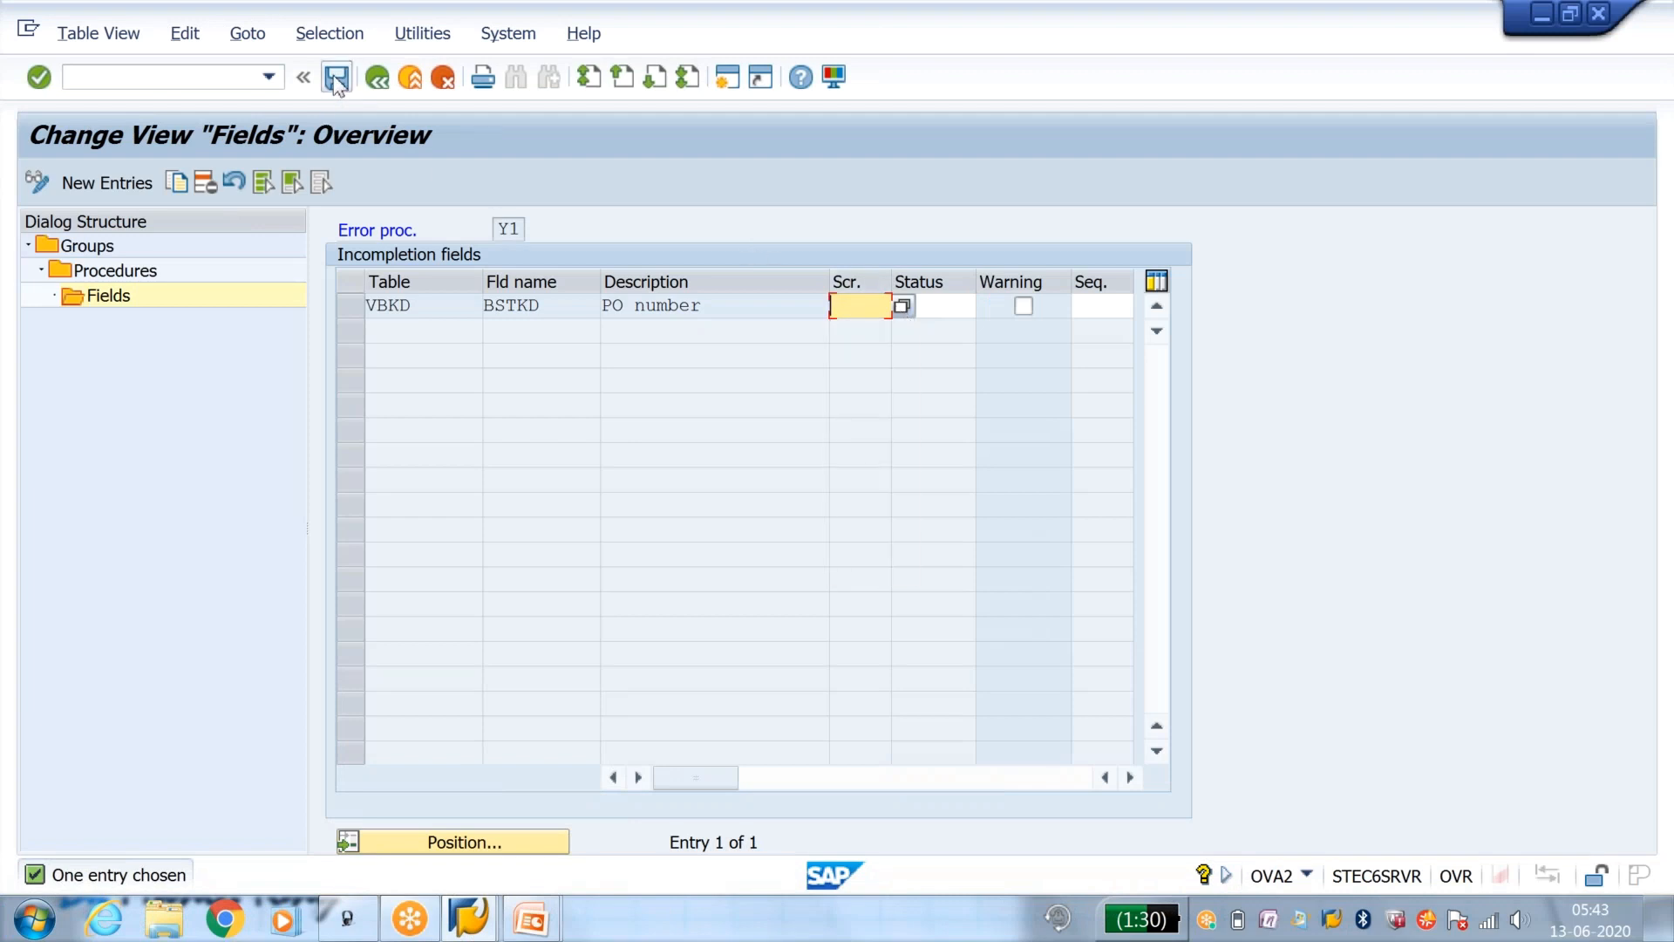
{"action": "left_click", "coordinate": [490, 460]}
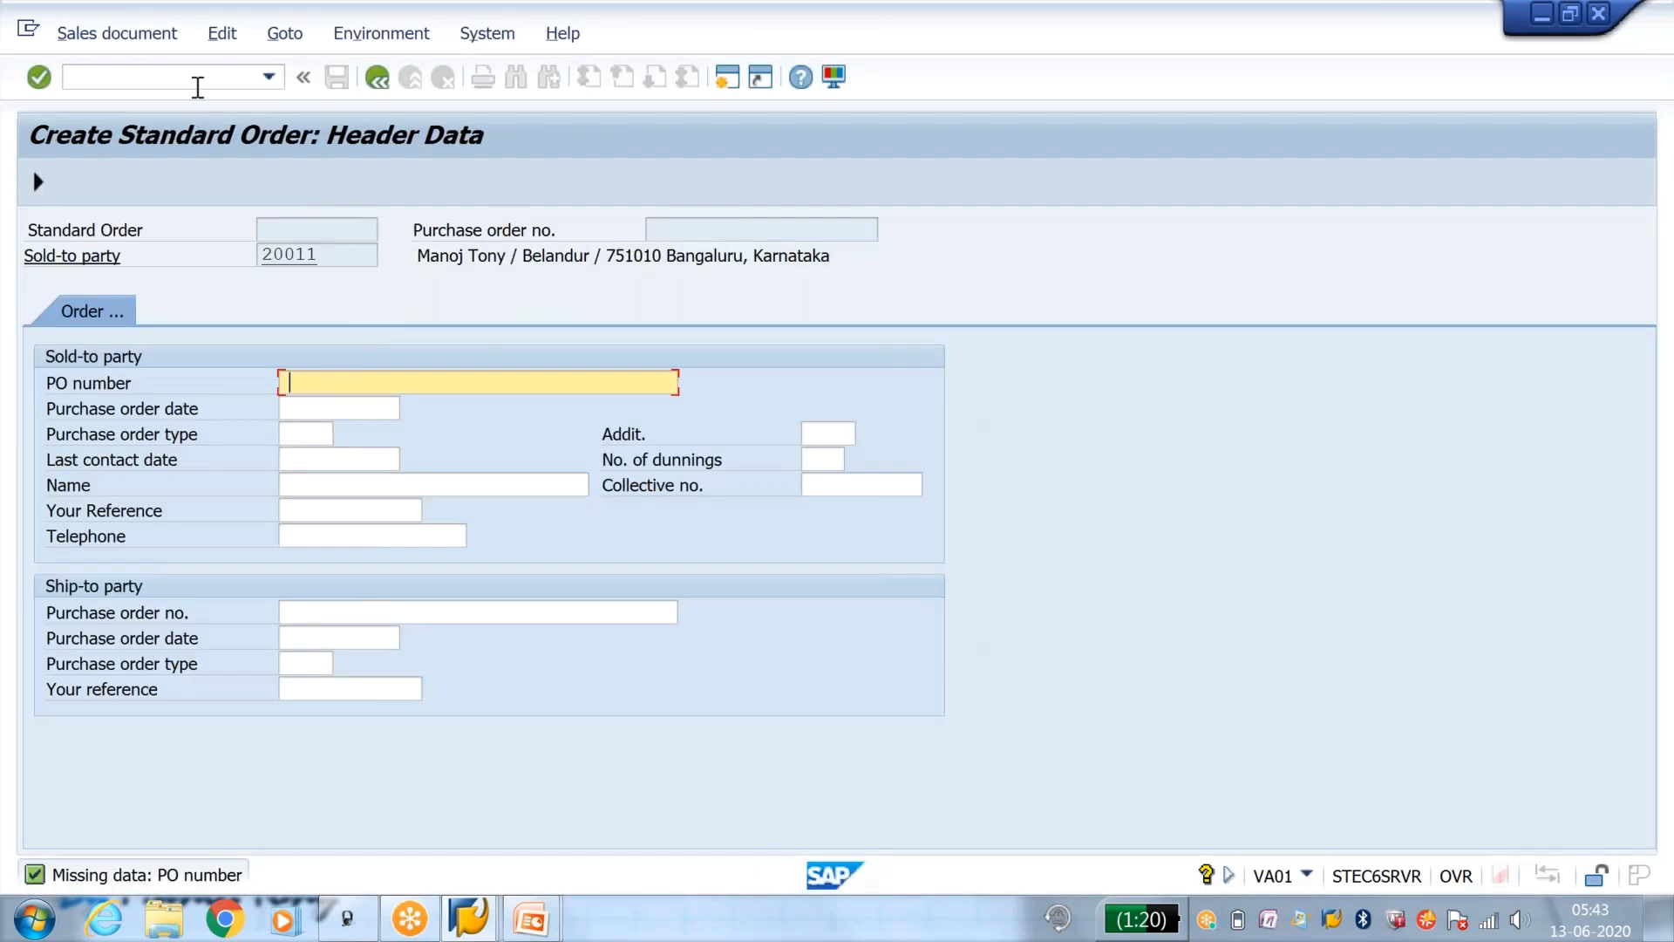
Step: Return to the order session and restart transaction VA01 with order type OR
{"action": "left_click", "coordinate": [199, 80]}
{"action": "type", "text": "/nva01"}
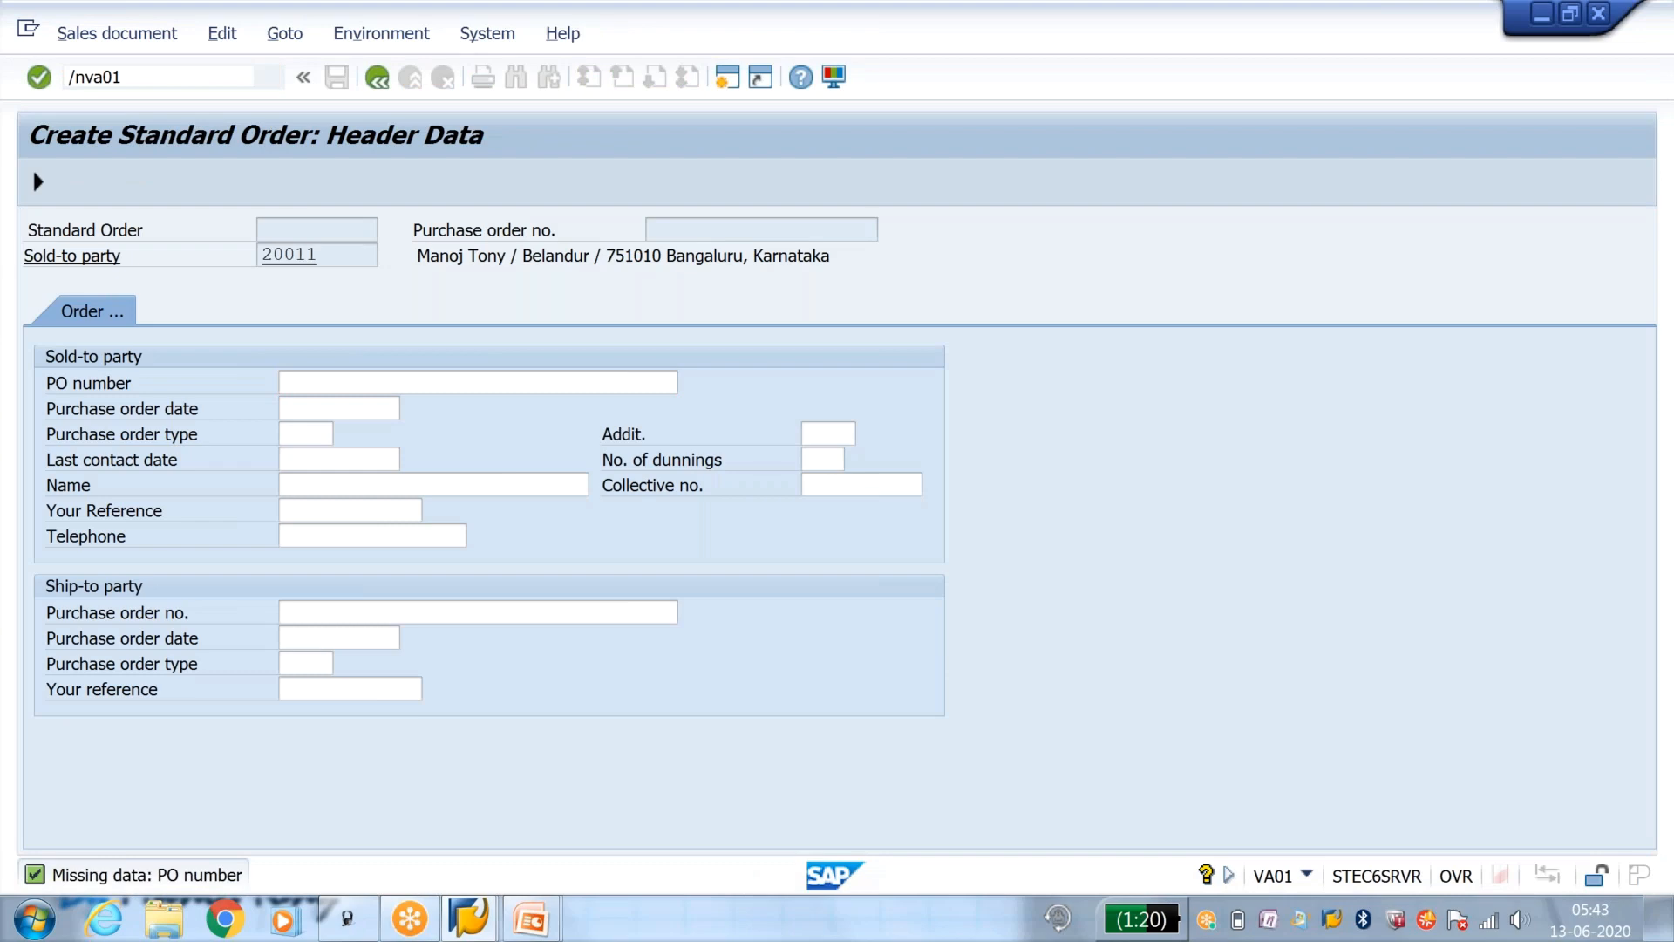
{"action": "key", "text": "Return"}
Step: Enter the sold-to party, the material and order quantity 1 in the new standard order and confirm the item
{"action": "key", "text": "Return"}
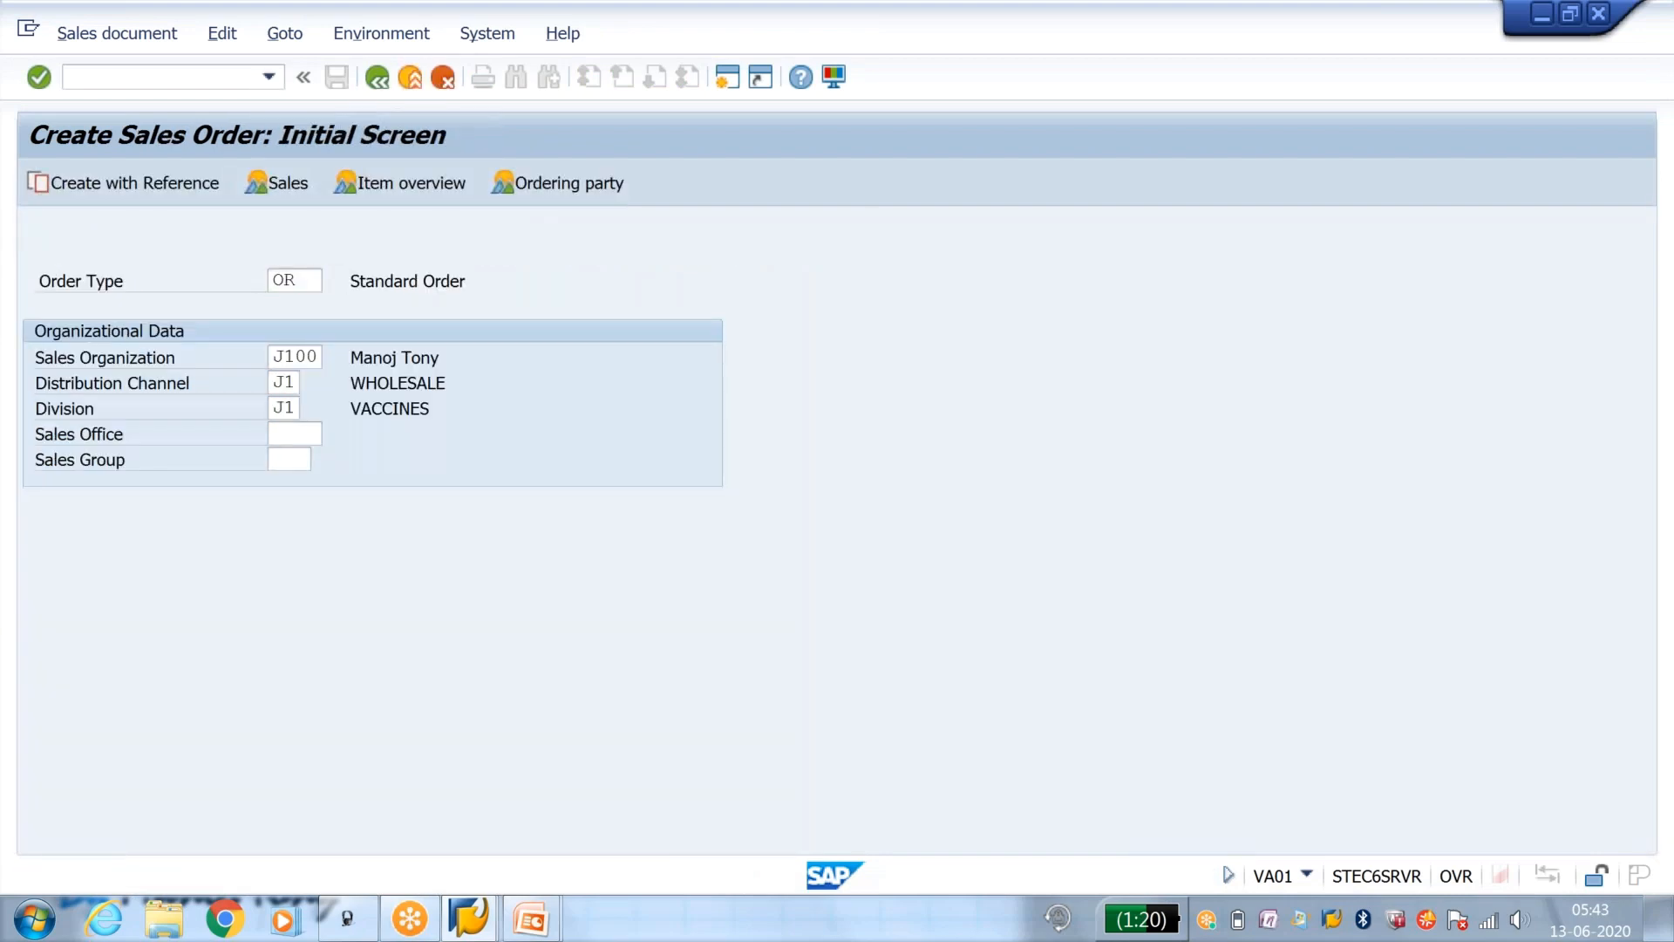
{"action": "key", "text": "Down"}
{"action": "key", "text": "Down"}
{"action": "key", "text": "Return"}
{"action": "key", "text": "Down"}
{"action": "key", "text": "Down"}
{"action": "key", "text": "Return"}
{"action": "key", "text": "Tab"}
{"action": "type", "text": "1"}
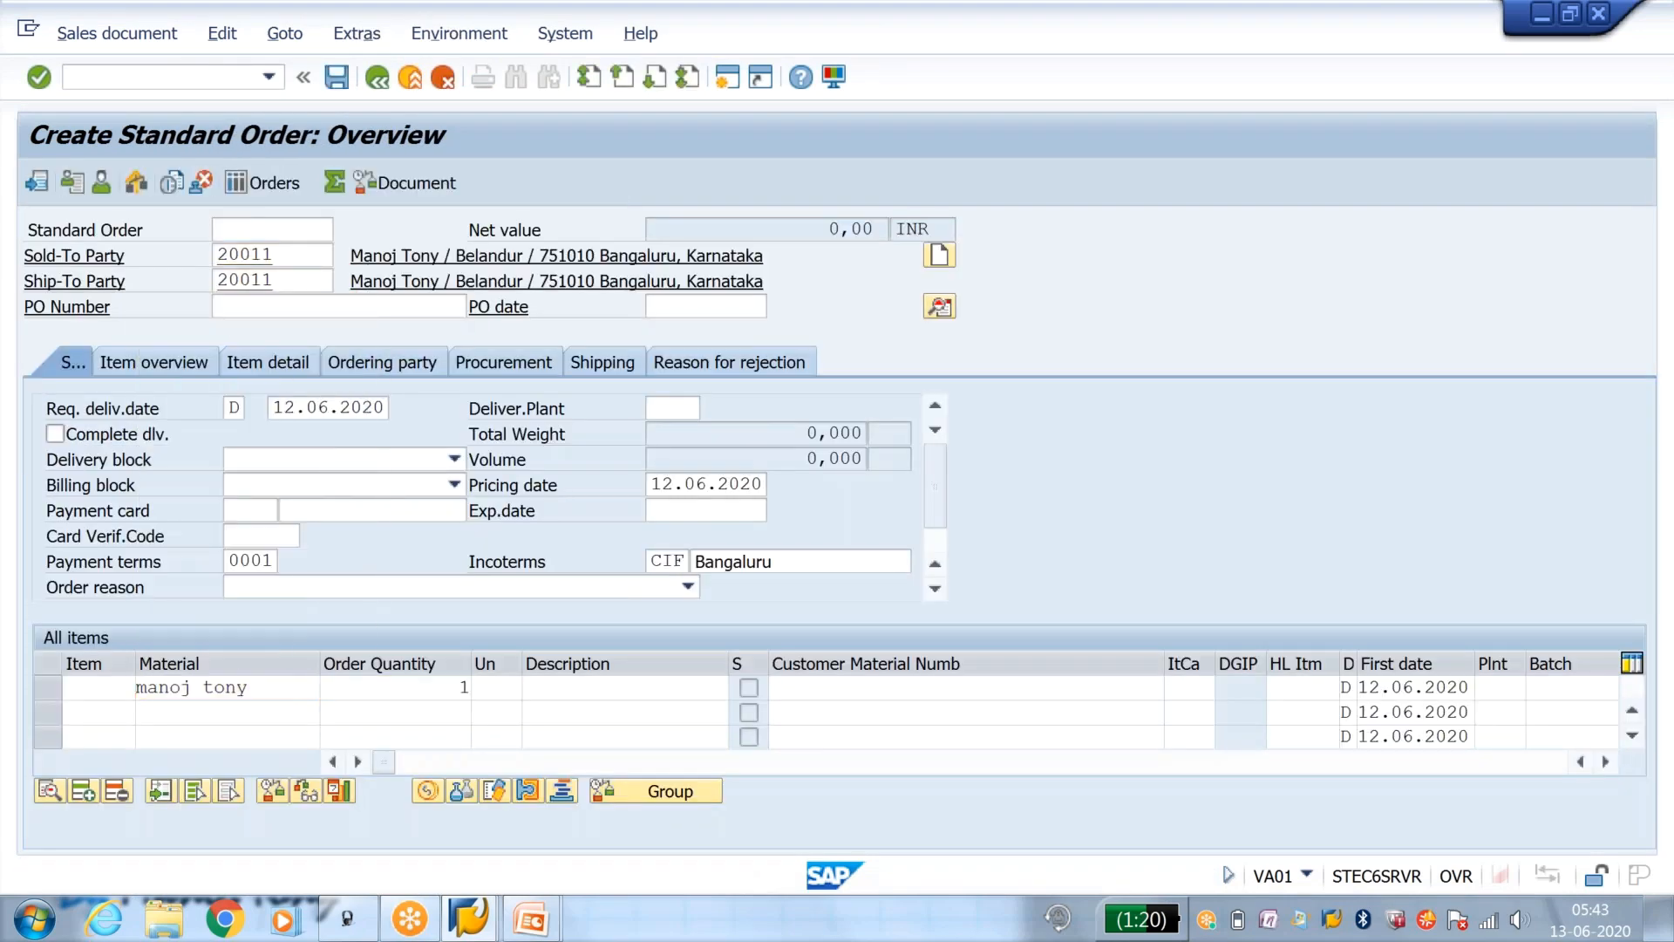
{"action": "key", "text": "Return"}
{"action": "key", "text": "Return"}
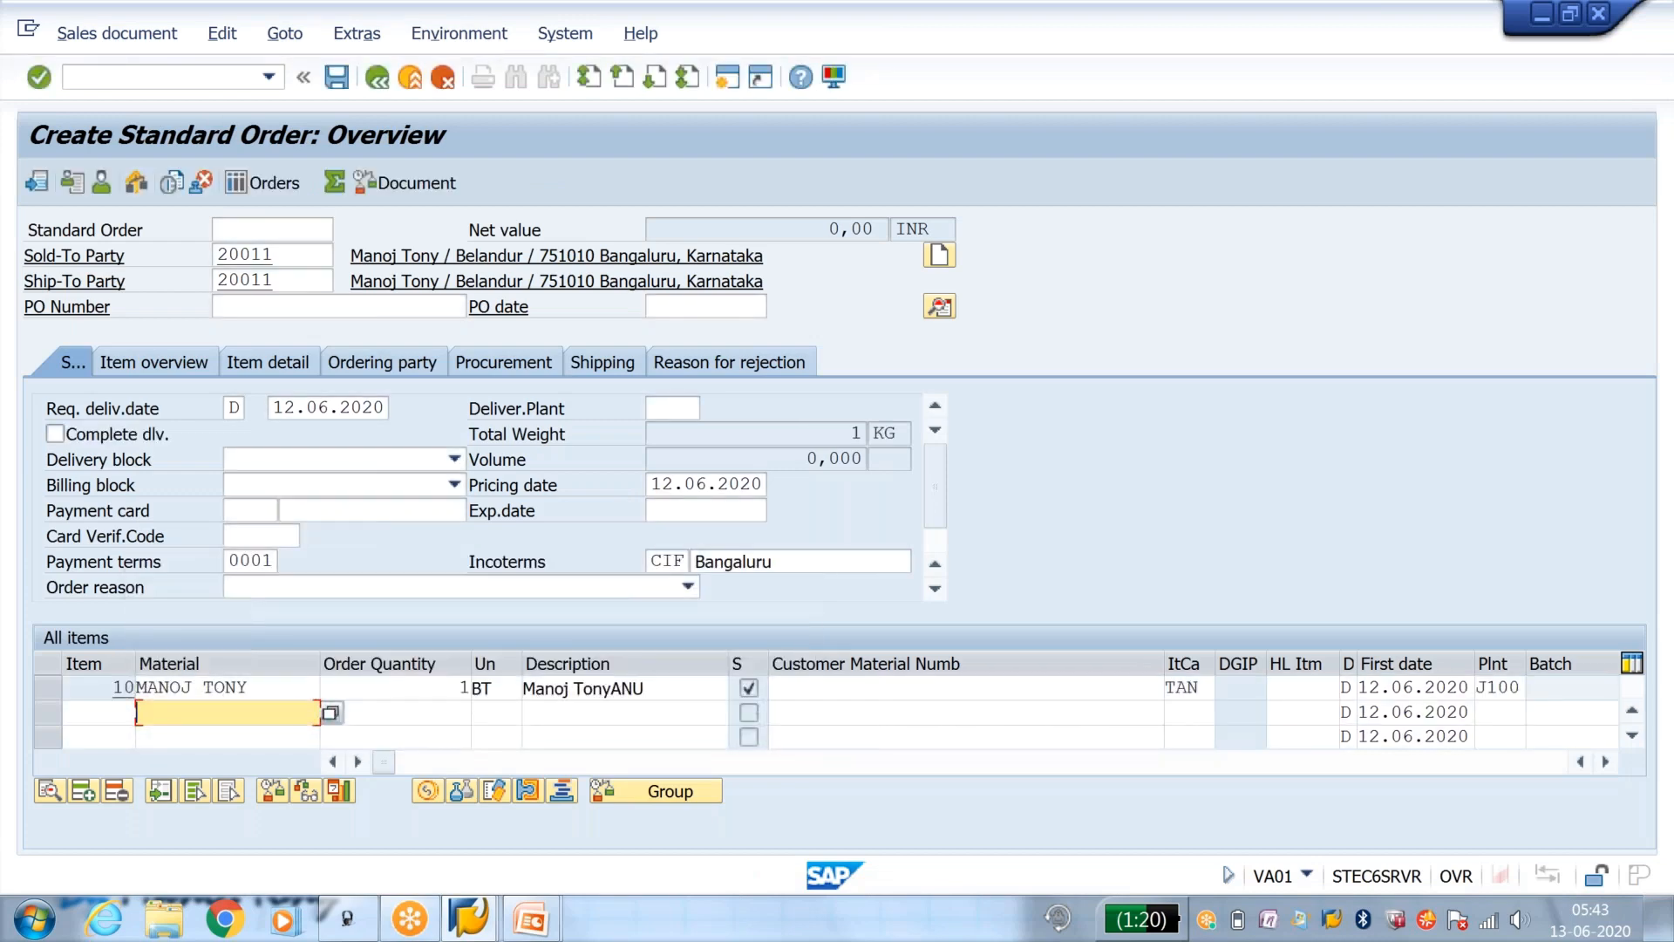
Step: Save the order, try to complete the missing PO number from the incompletion log, and read and close the information message
{"action": "left_click", "coordinate": [336, 78]}
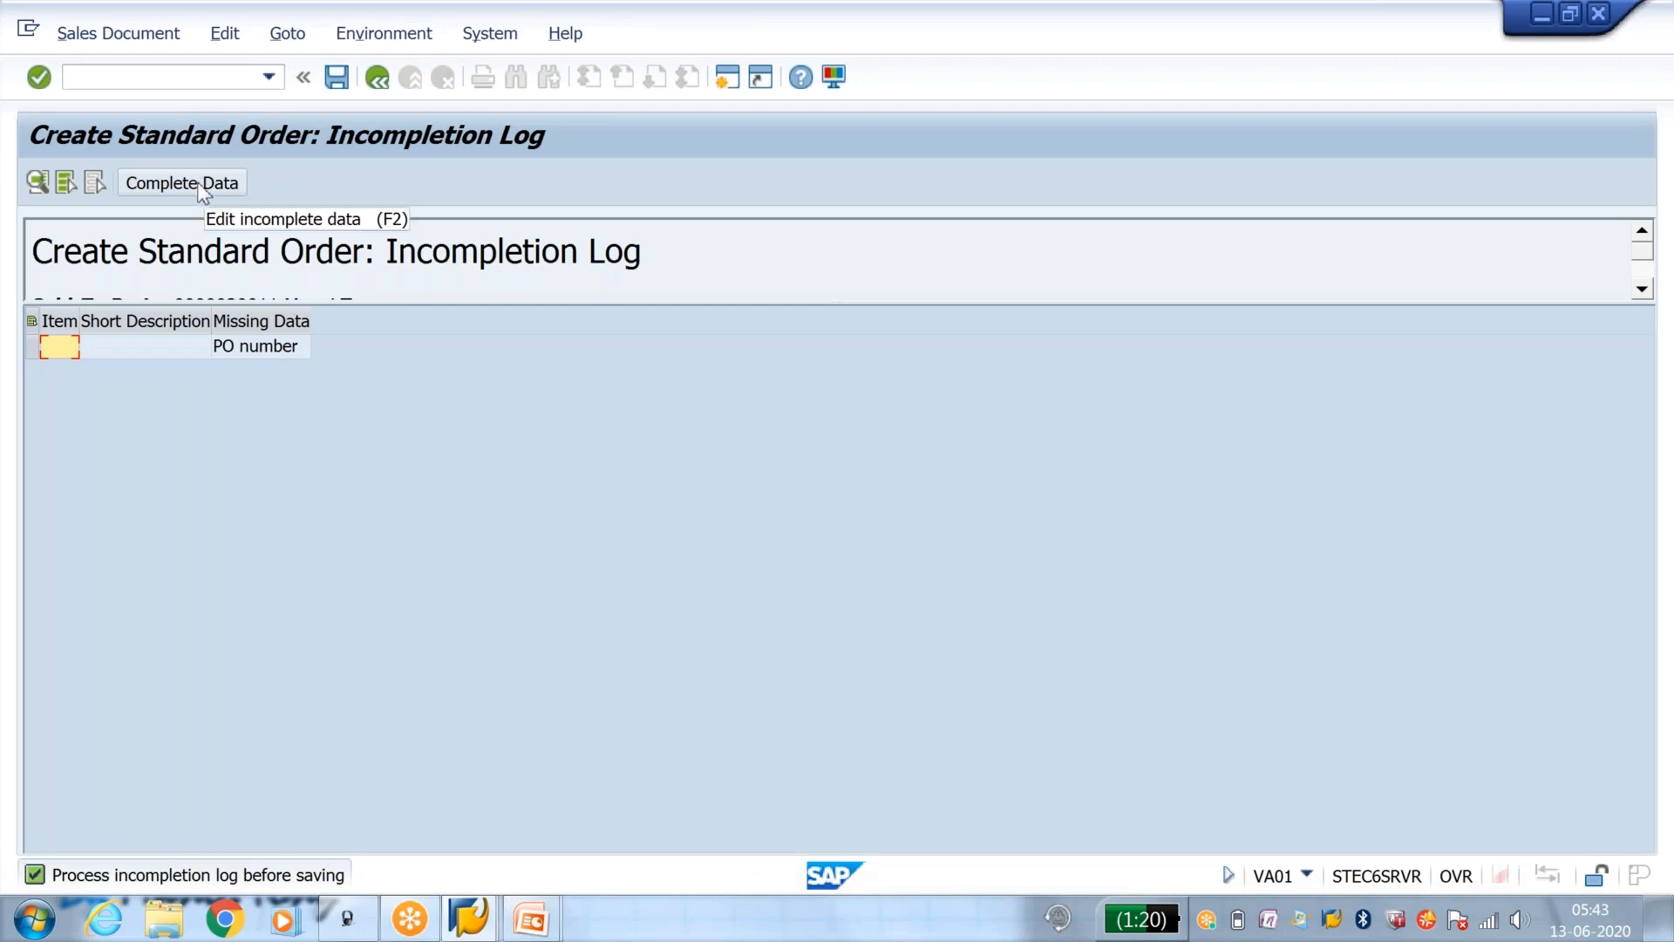
{"action": "left_click", "coordinate": [200, 185]}
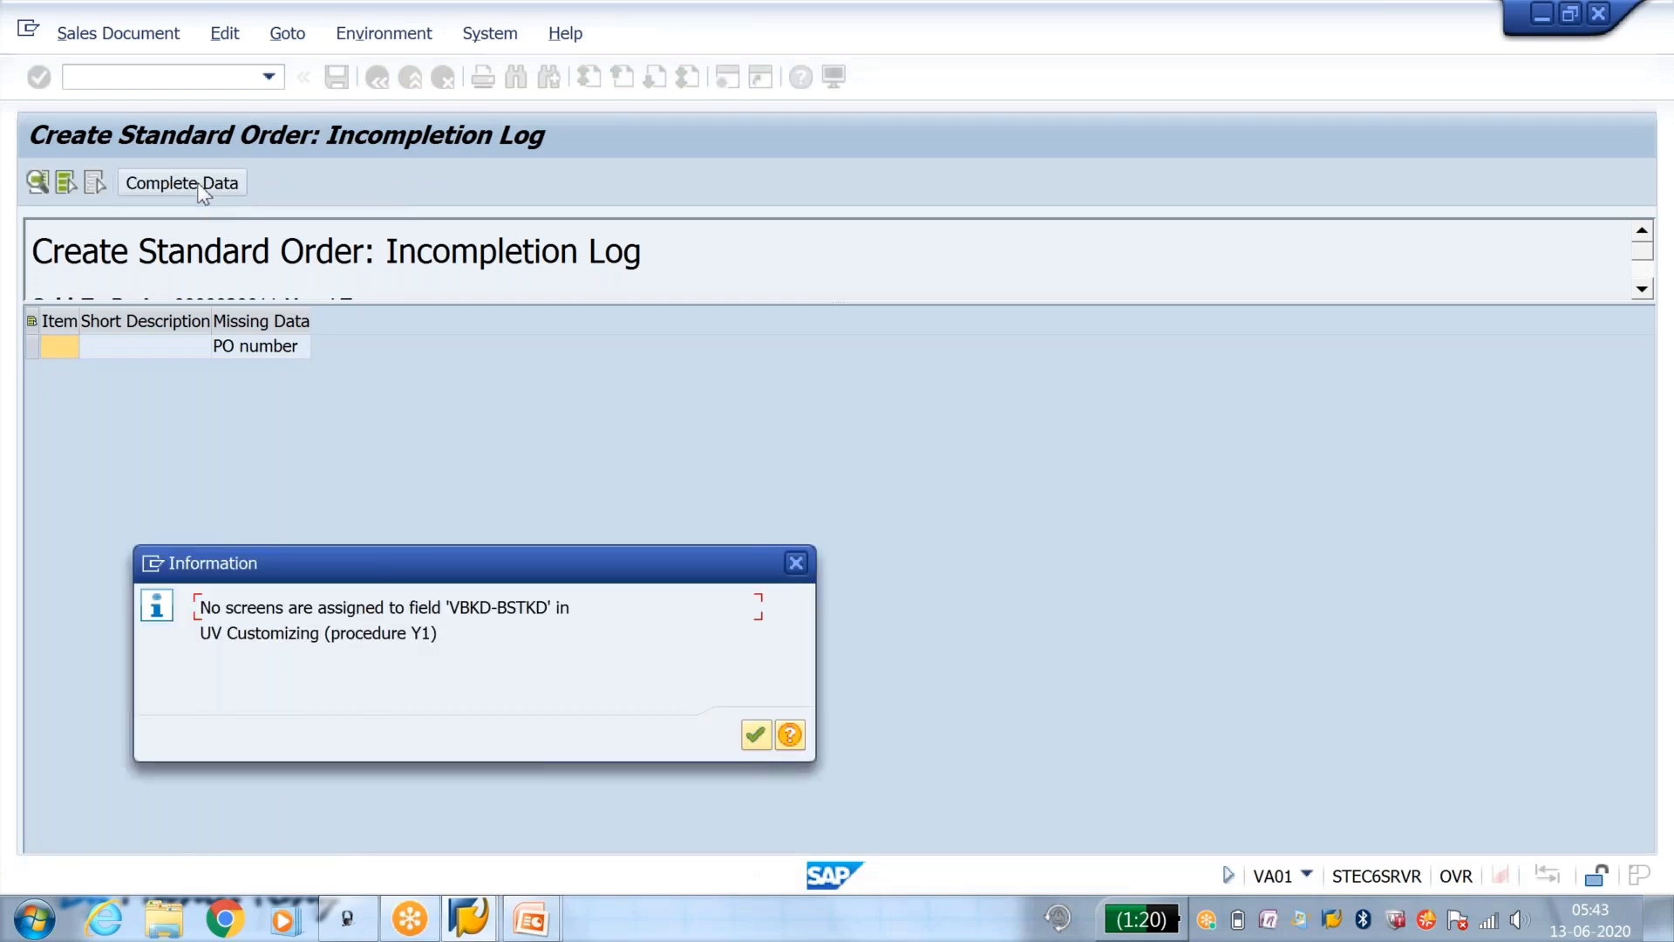
{"action": "left_click_drag", "start_coordinate": [868, 332], "coordinate": [904, 304]}
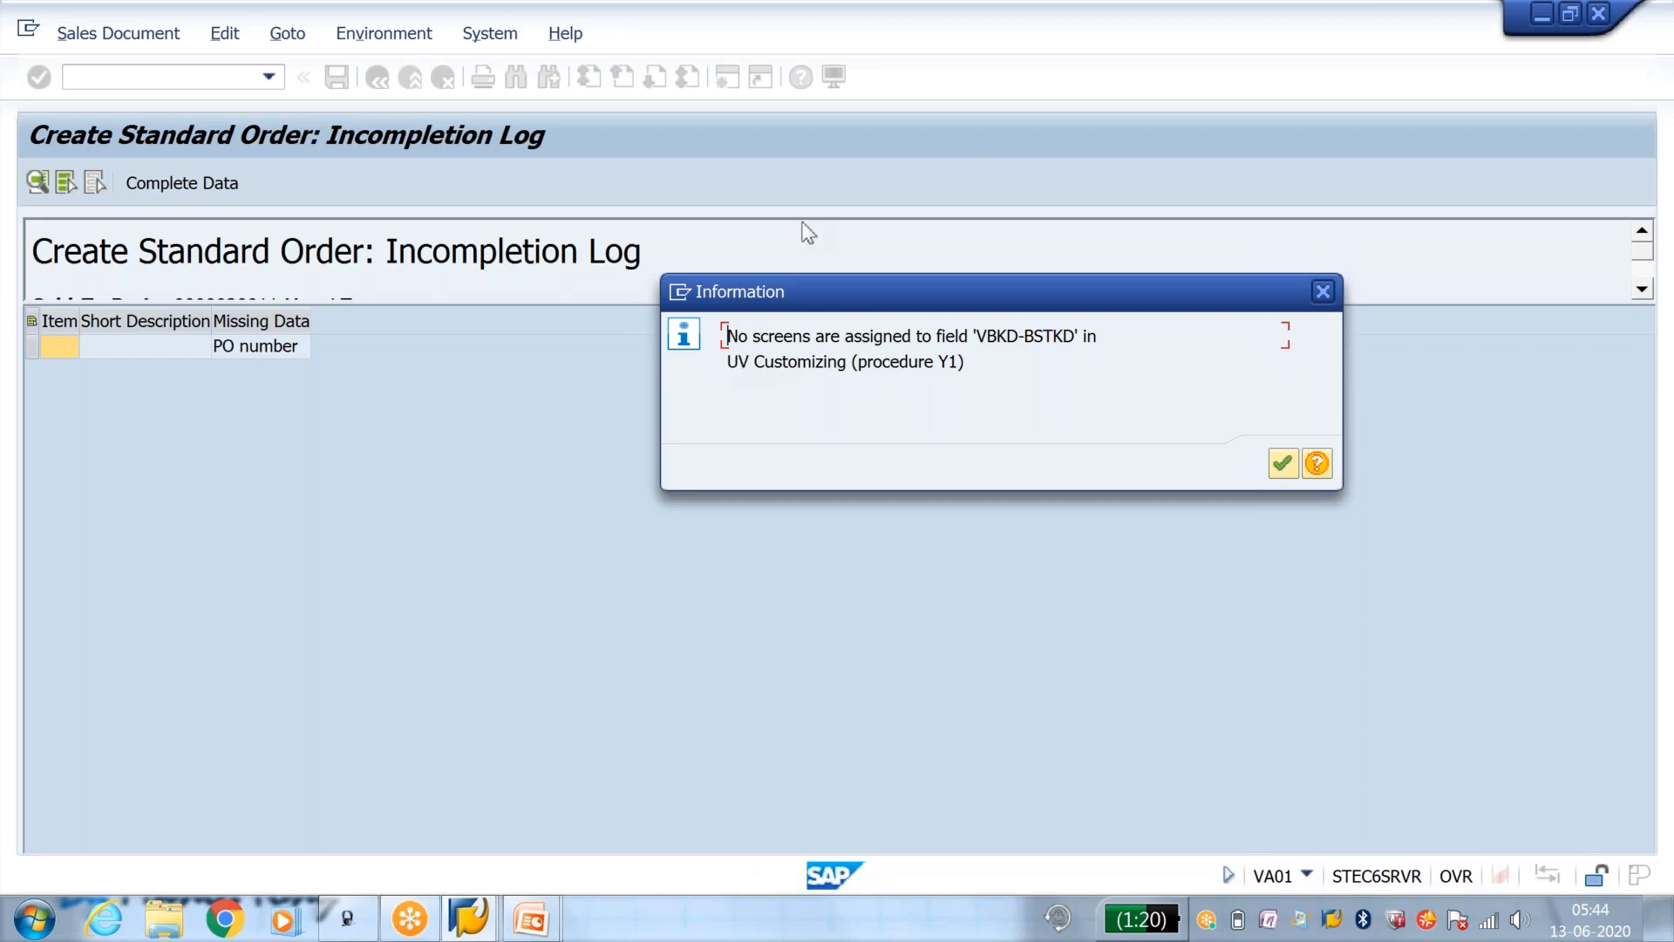
{"action": "left_click_drag", "start_coordinate": [941, 361], "coordinate": [971, 367]}
{"action": "left_click", "coordinate": [970, 367]}
{"action": "left_click", "coordinate": [1319, 294]}
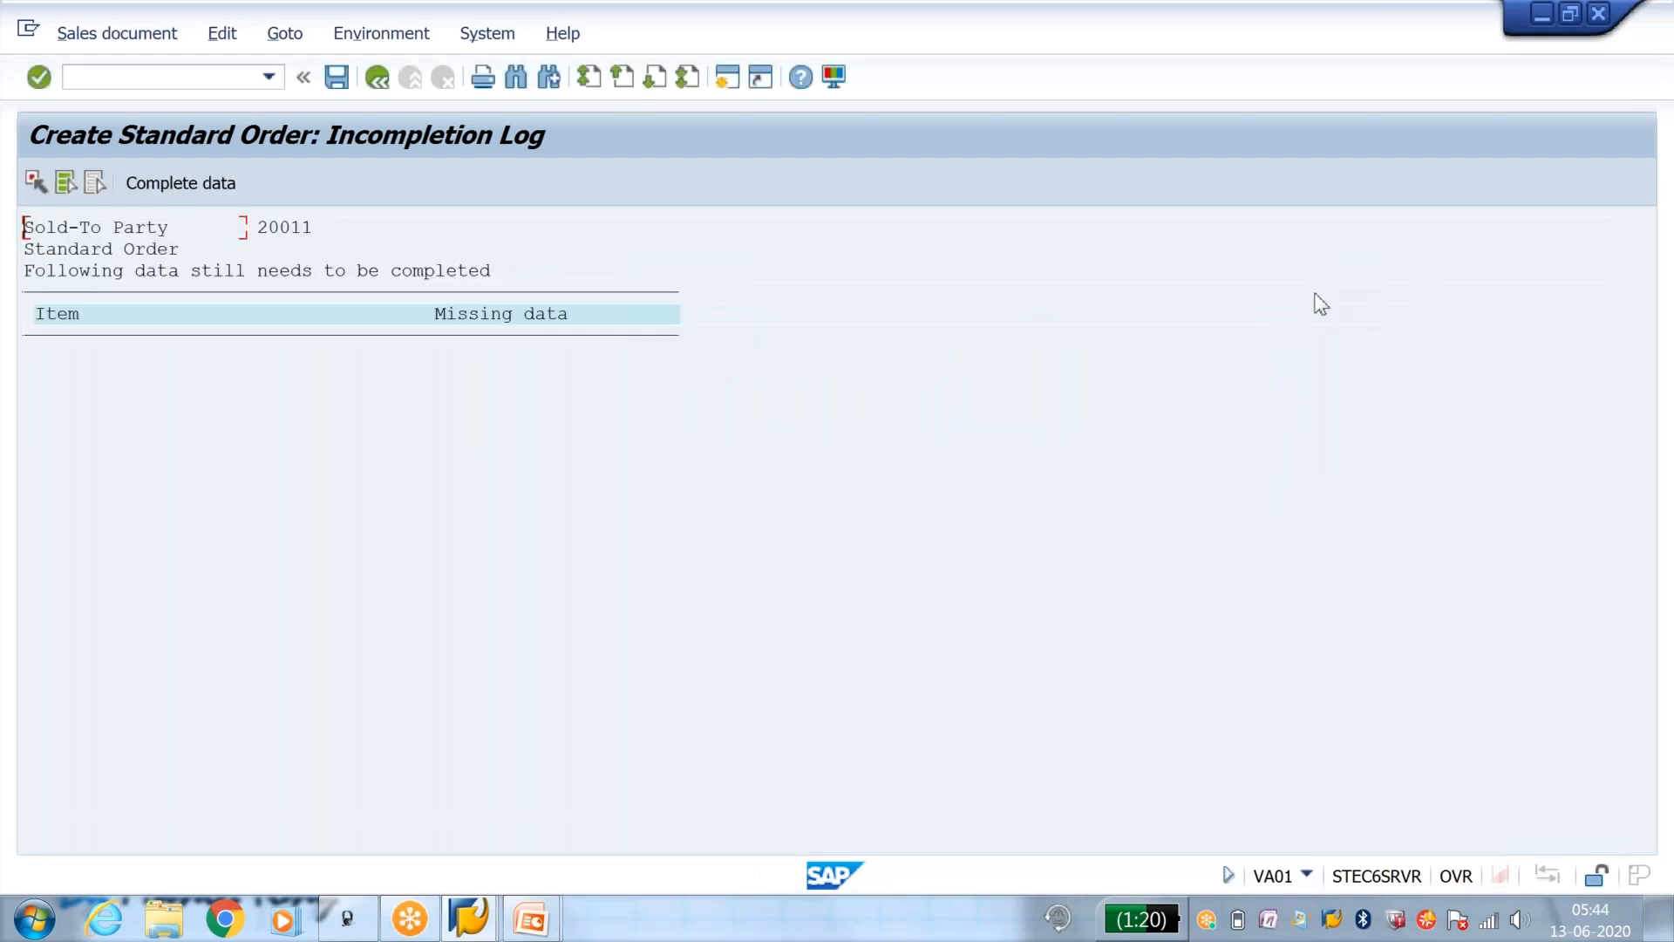
Step: Set the BSTKD field's screen to KBES in procedure Y1, save it, and enter status group Y1
{"action": "key", "text": "alt+Tab"}
{"action": "left_click", "coordinate": [860, 309]}
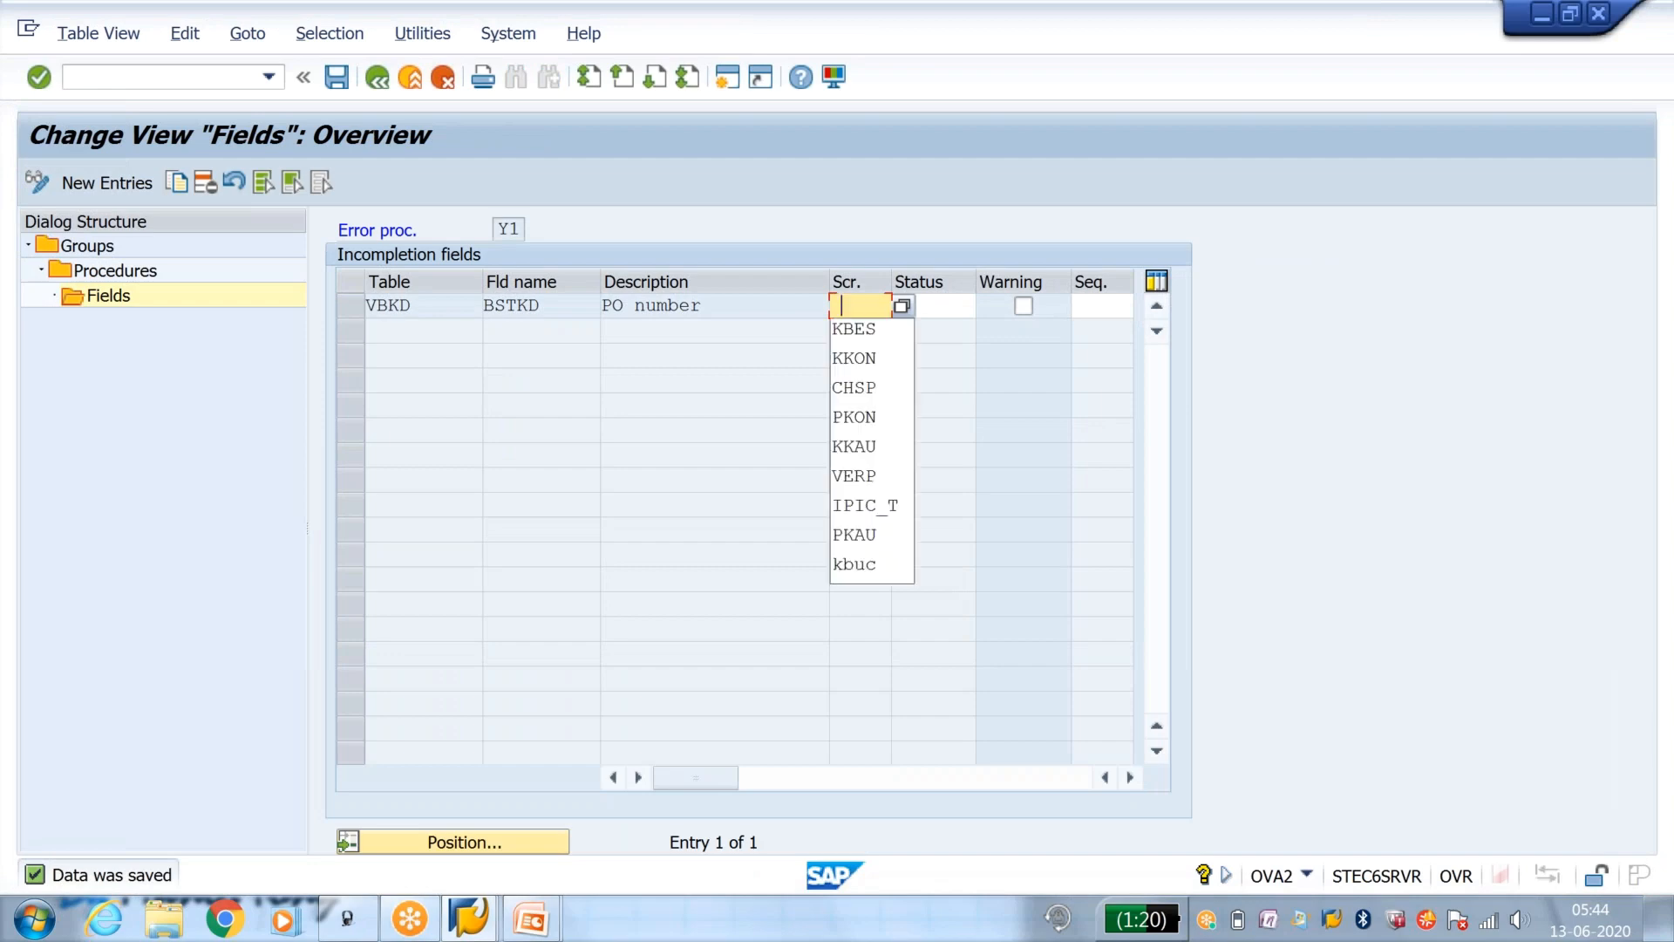
{"action": "left_click", "coordinate": [875, 338]}
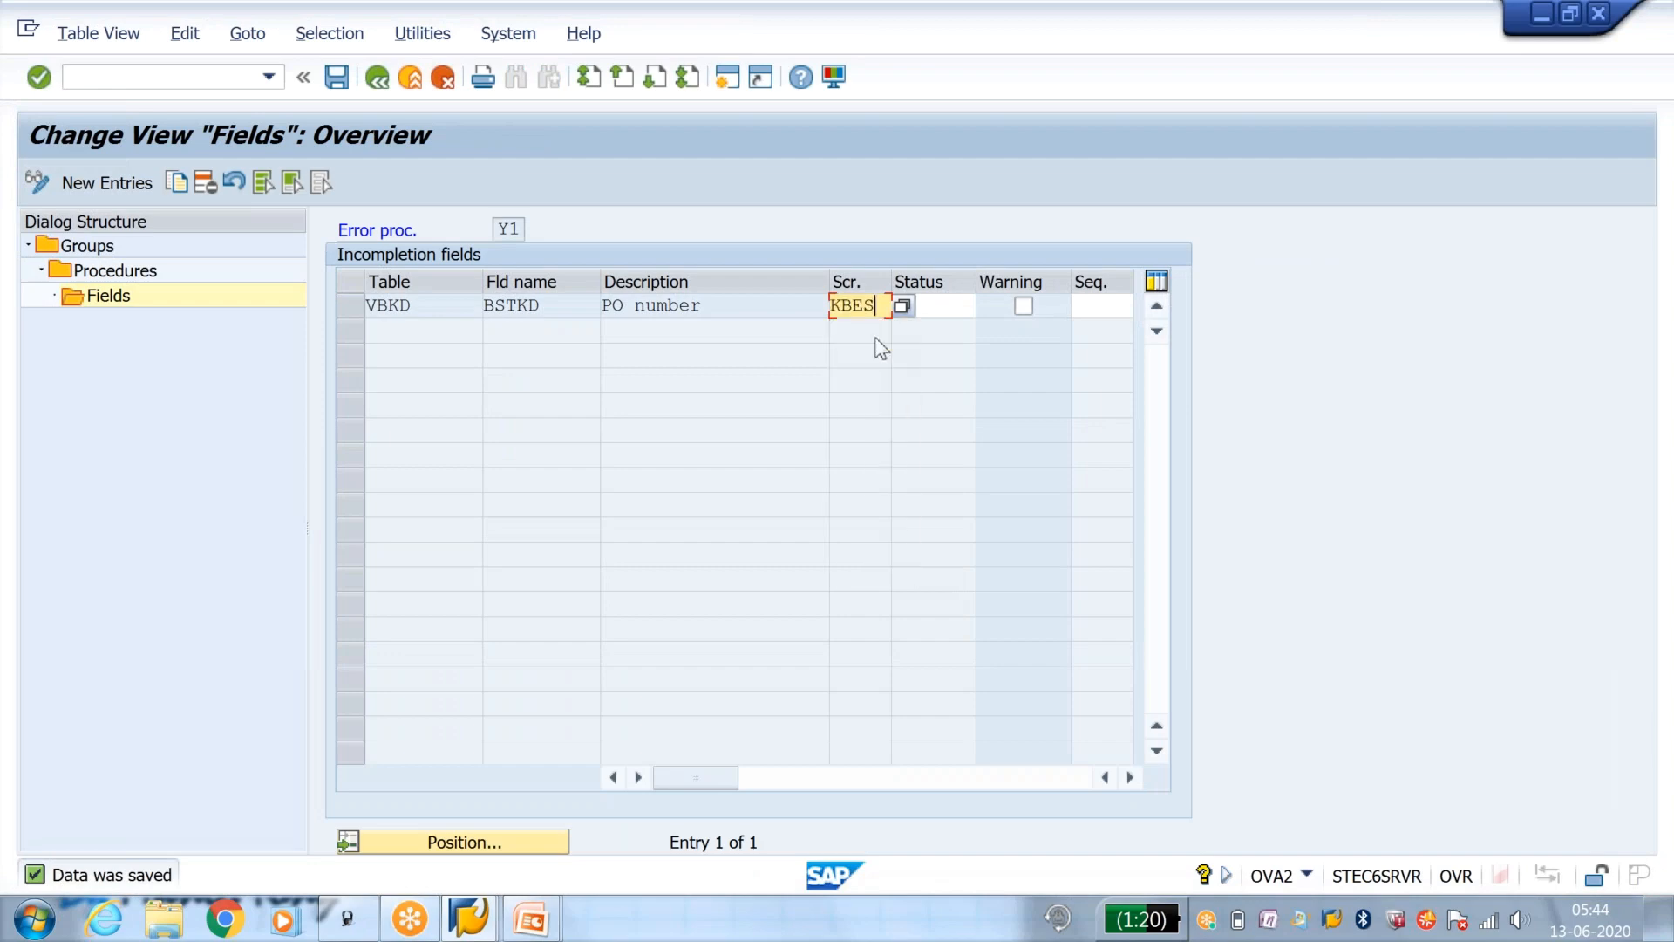
{"action": "left_click", "coordinate": [335, 78]}
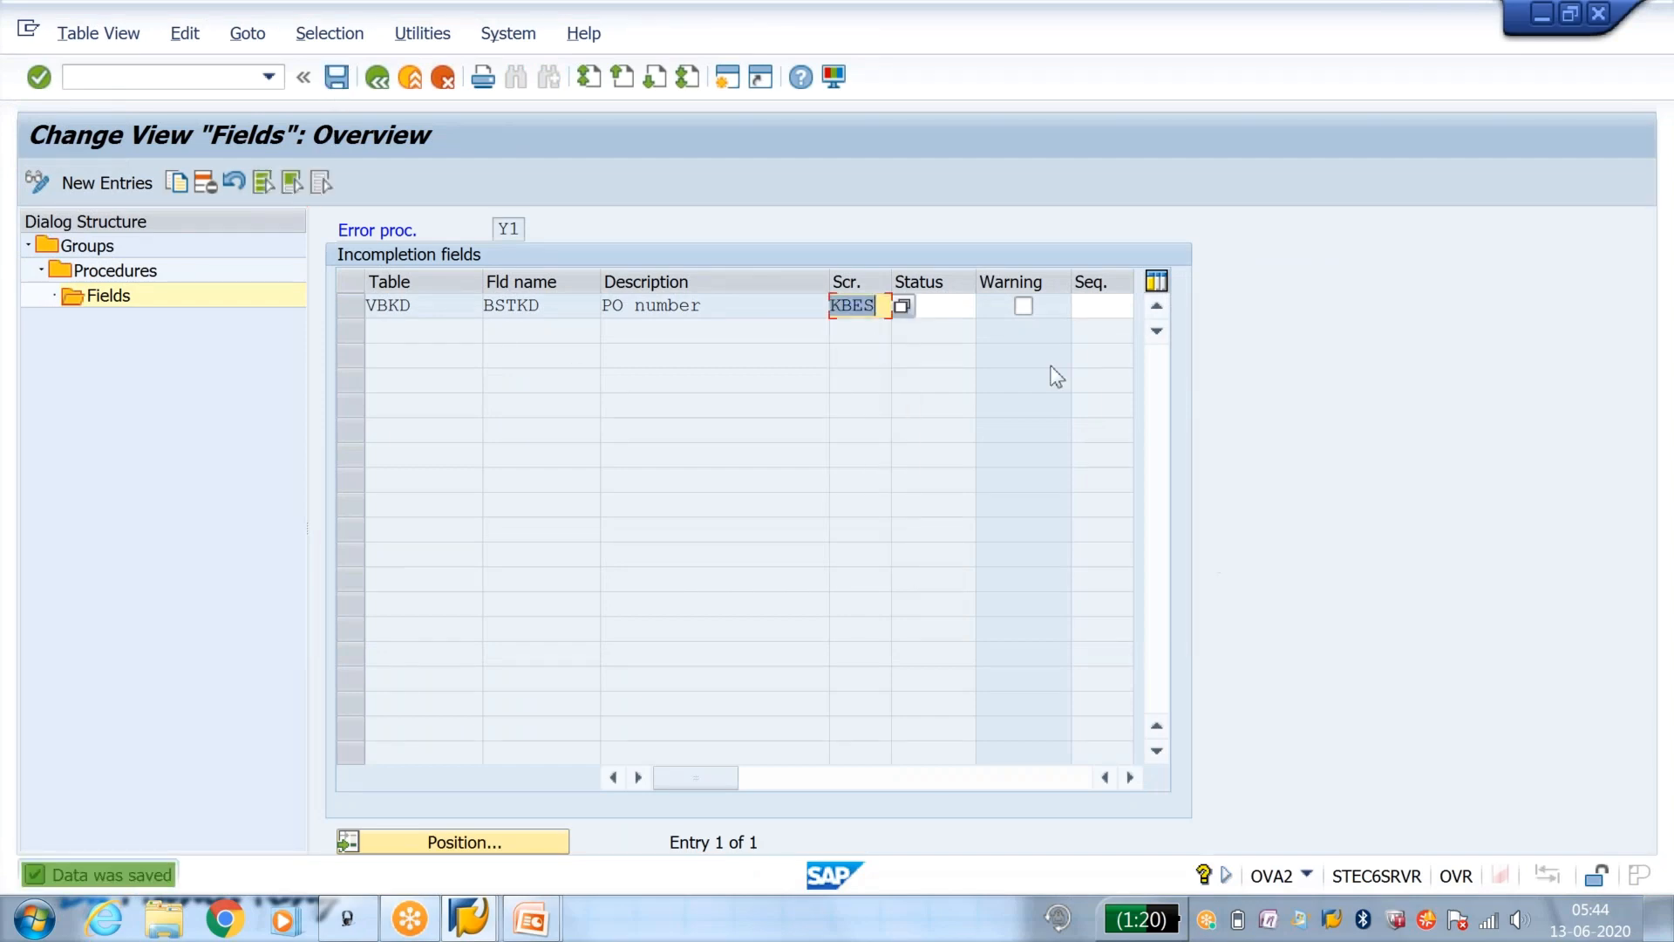
{"action": "left_click", "coordinate": [965, 304]}
{"action": "type", "text": "Y1"}
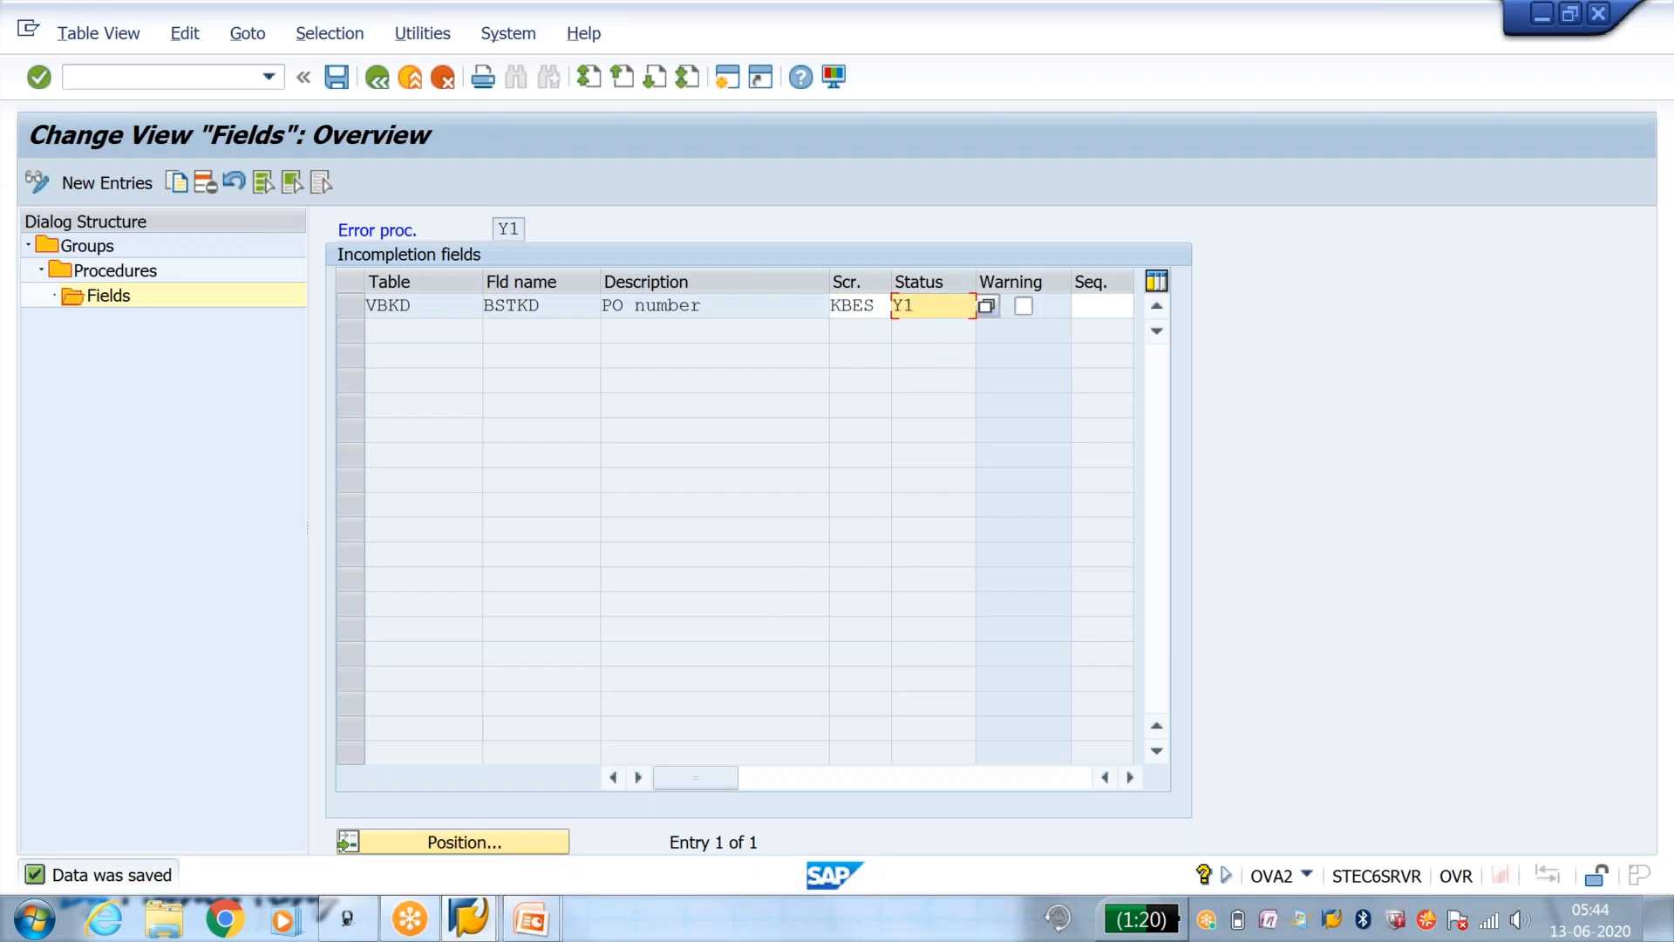
Step: Switch to the PowerPoint slide show and view the slide explaining the purpose of the screen field
{"action": "left_click", "coordinate": [530, 918]}
{"action": "left_click", "coordinate": [620, 817]}
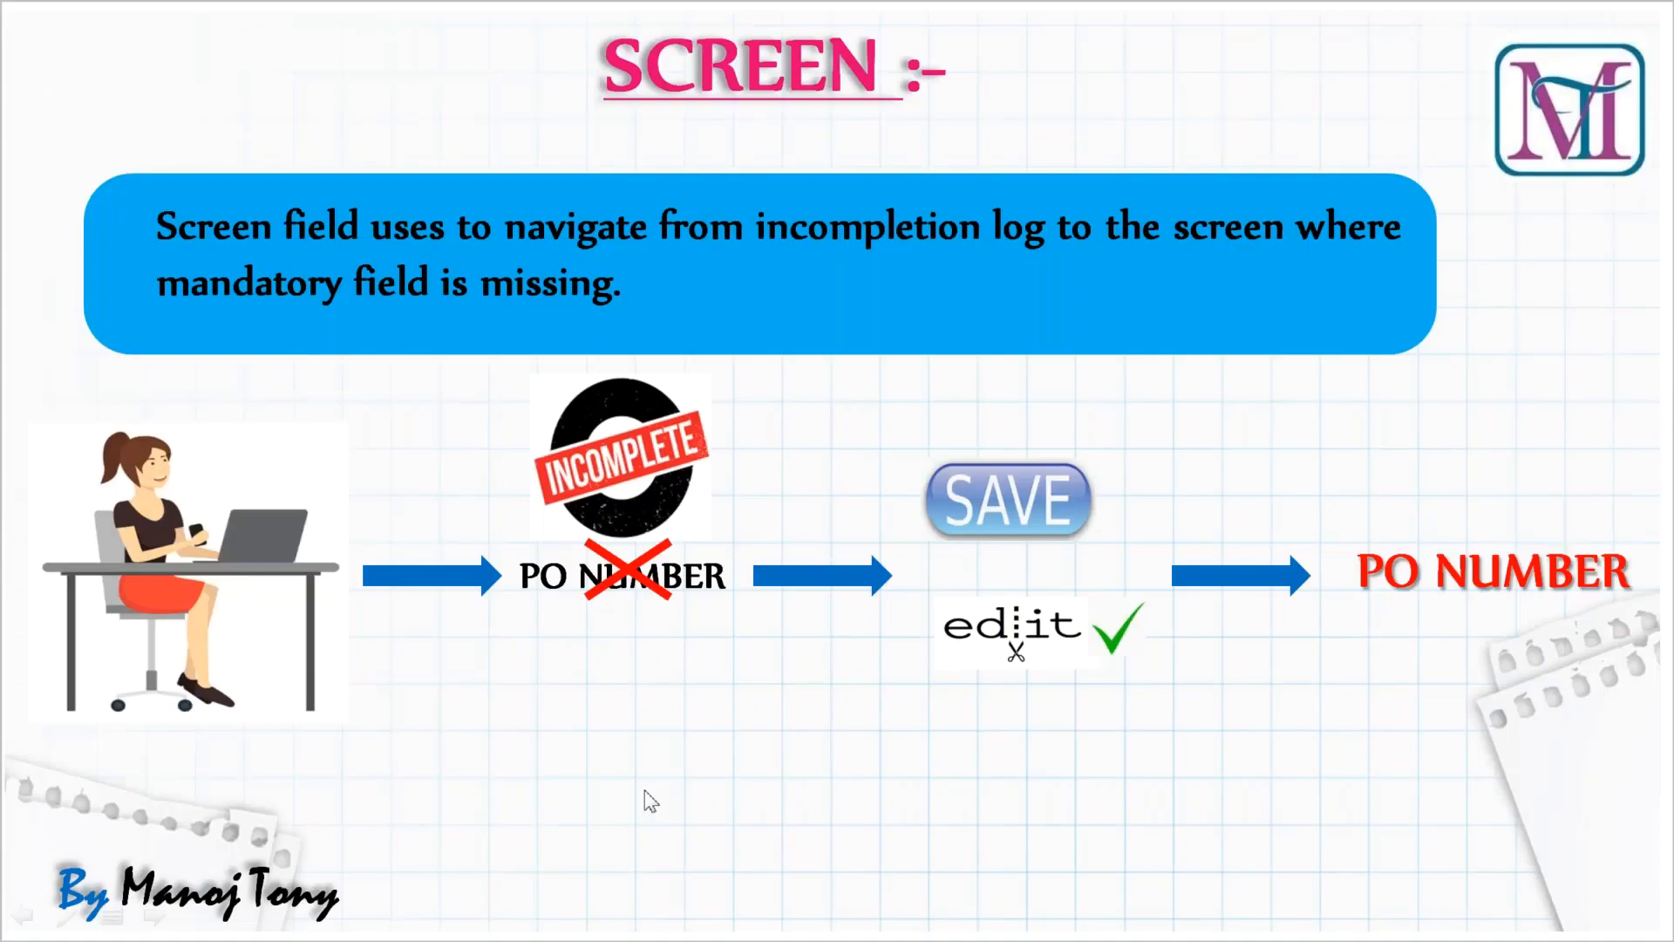
{"action": "left_click", "coordinate": [651, 800]}
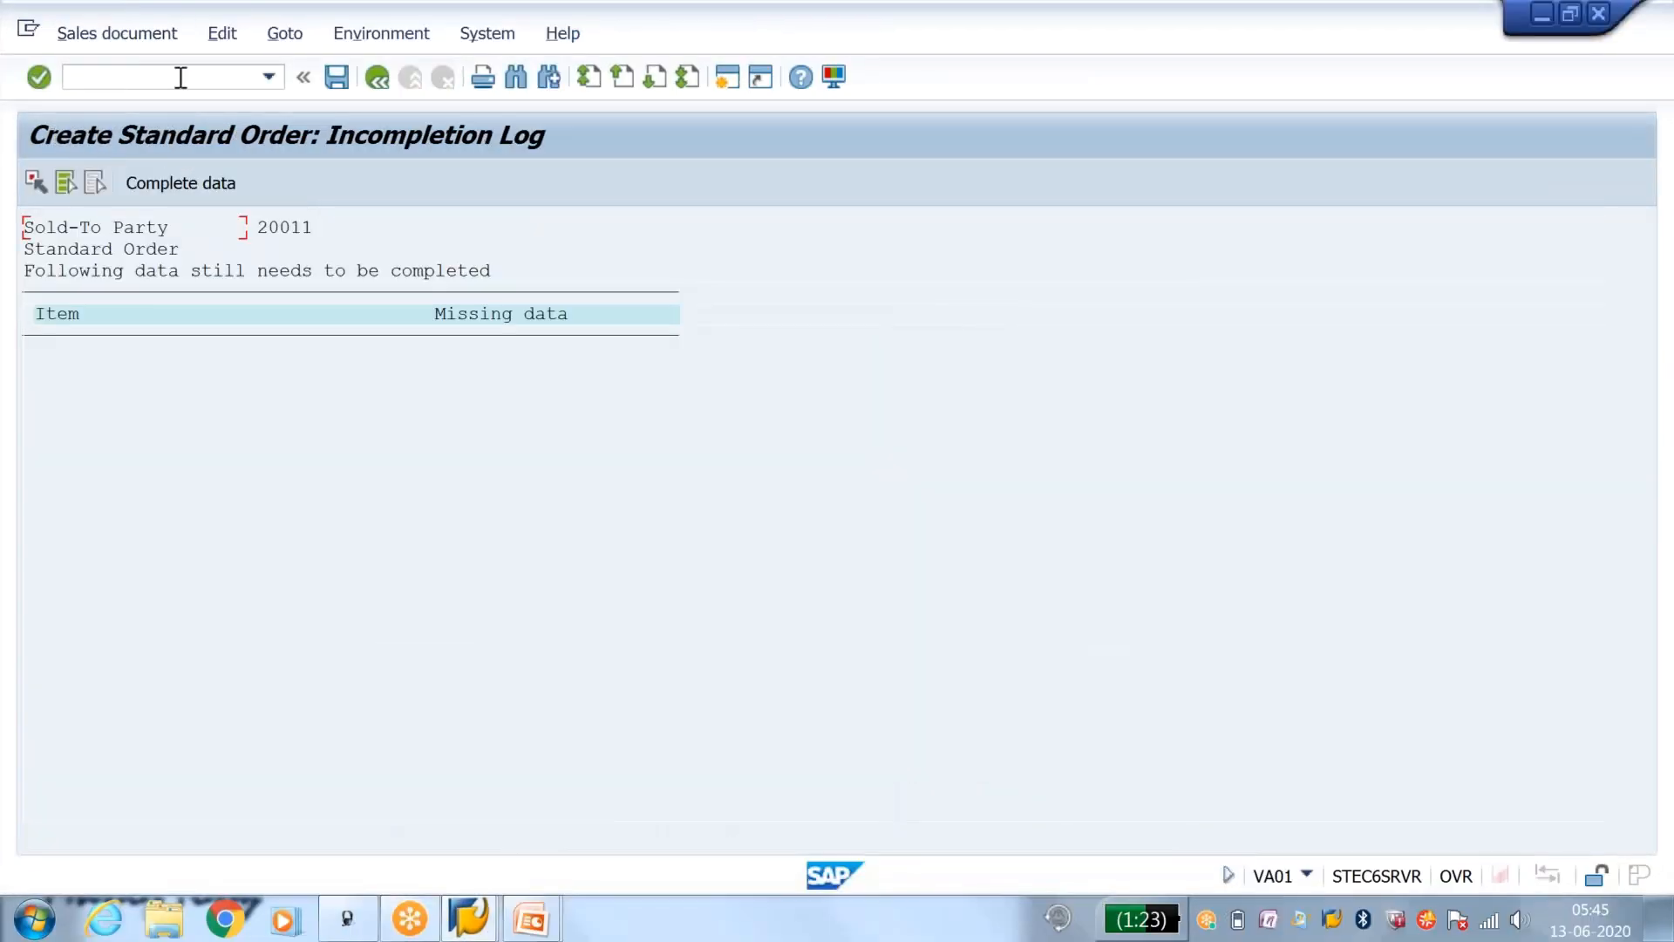
Step: Start another standard order of type OR with transaction VA01
{"action": "type", "text": "/nva01"}
{"action": "key", "text": "Return"}
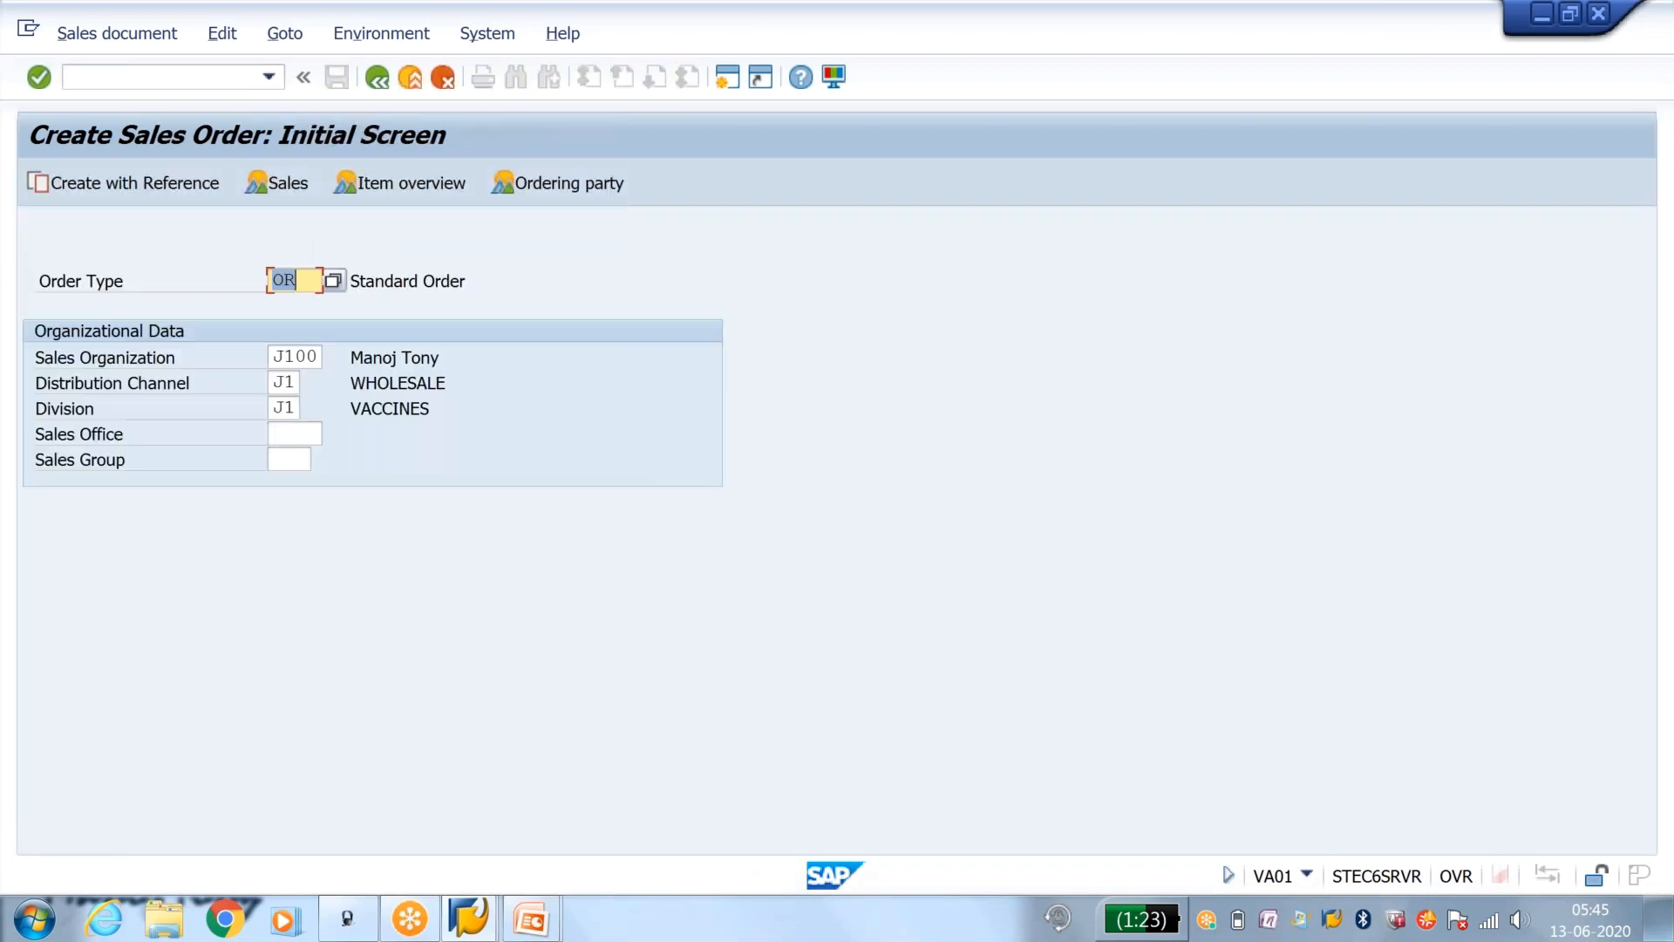
{"action": "key", "text": "Return"}
Step: Fill in the order's sold-to party and add one item line with the material and quantity 1
{"action": "key", "text": "Down"}
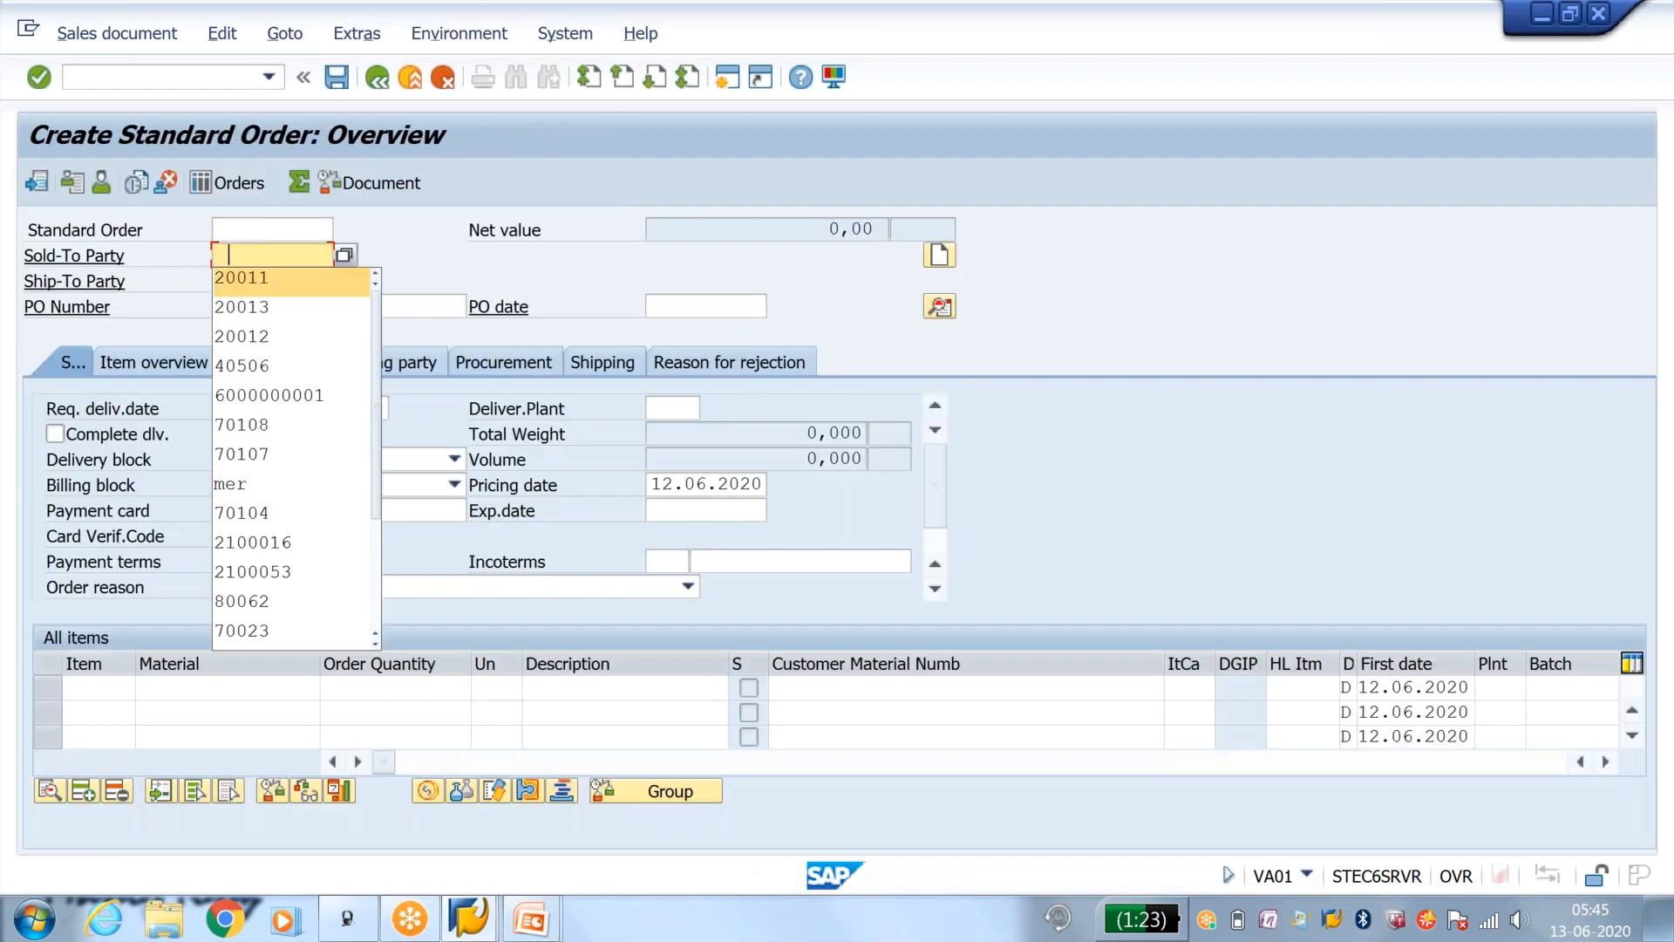
{"action": "key", "text": "Return"}
{"action": "key", "text": "Return"}
{"action": "key", "text": "space"}
{"action": "key", "text": "Down"}
{"action": "key", "text": "Return"}
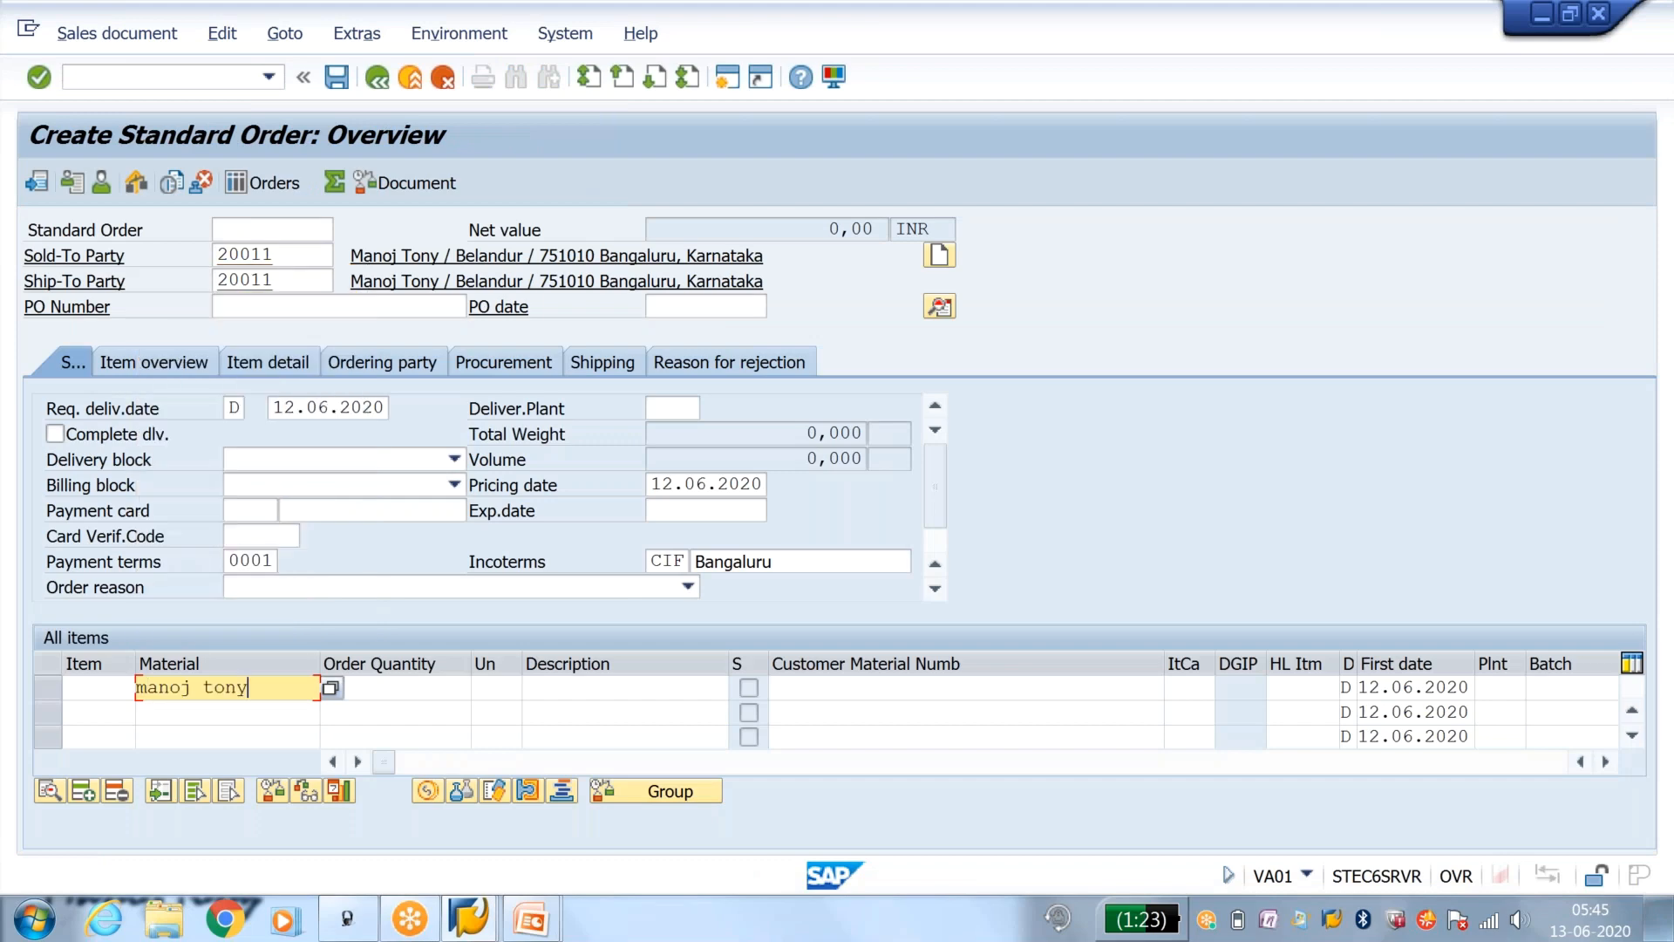
{"action": "key", "text": "Tab"}
{"action": "type", "text": "1"}
{"action": "key", "text": "Return"}
{"action": "key", "text": "Return"}
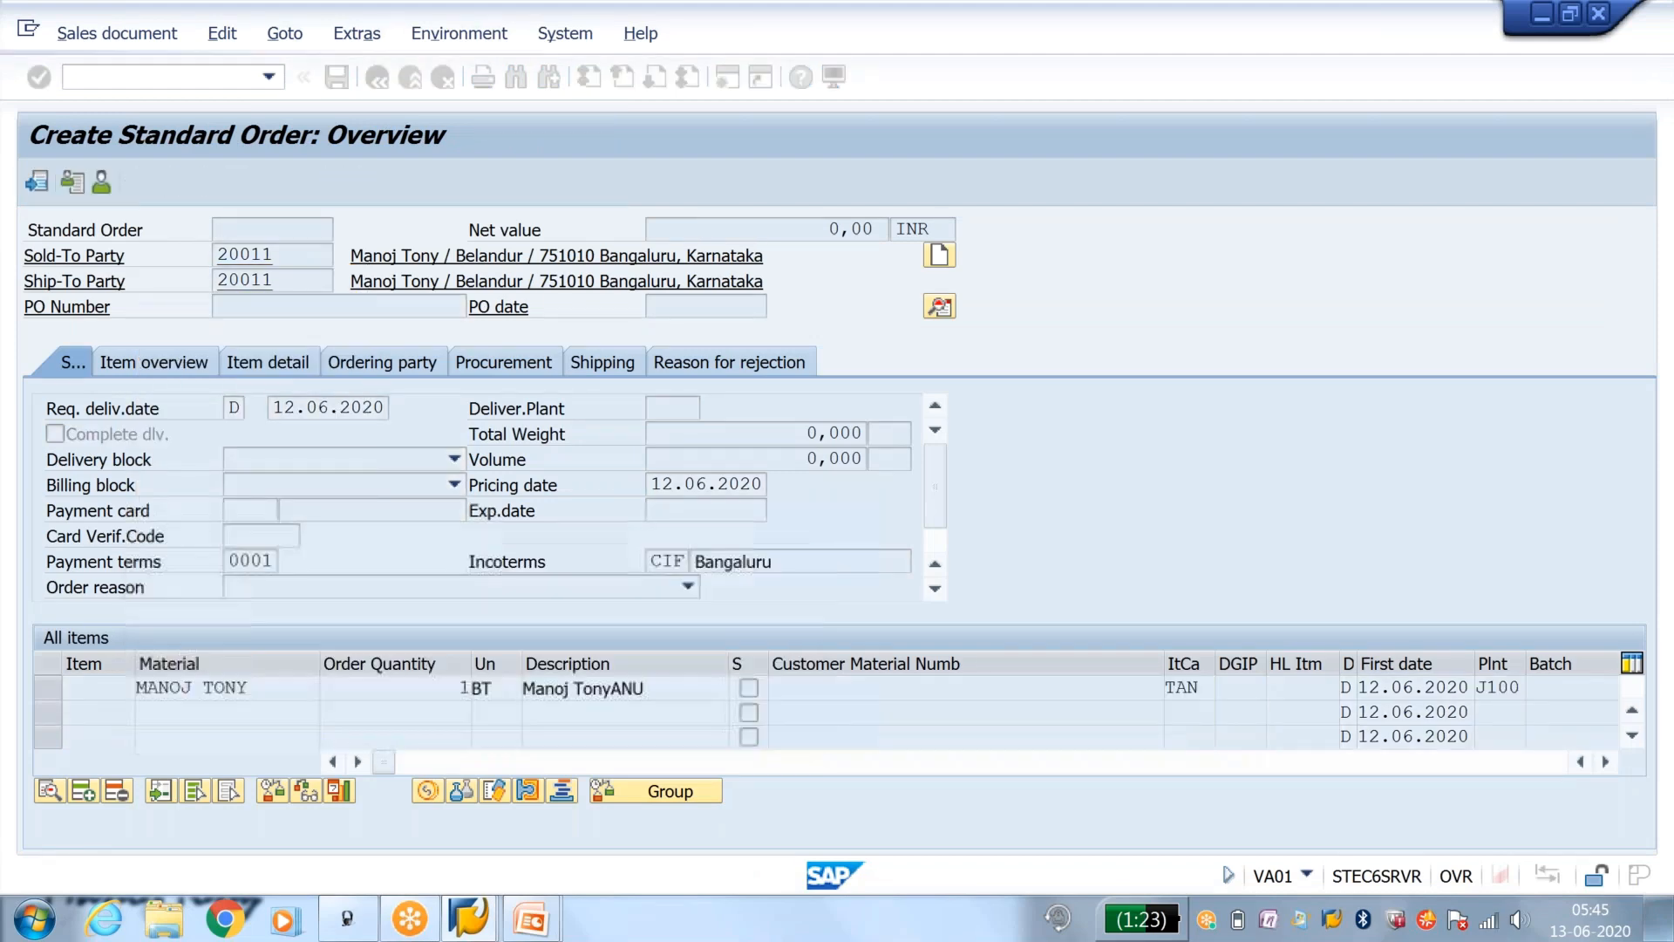
Step: Try to save the order without a PO number, including from its incompletion log
{"action": "left_click", "coordinate": [337, 77]}
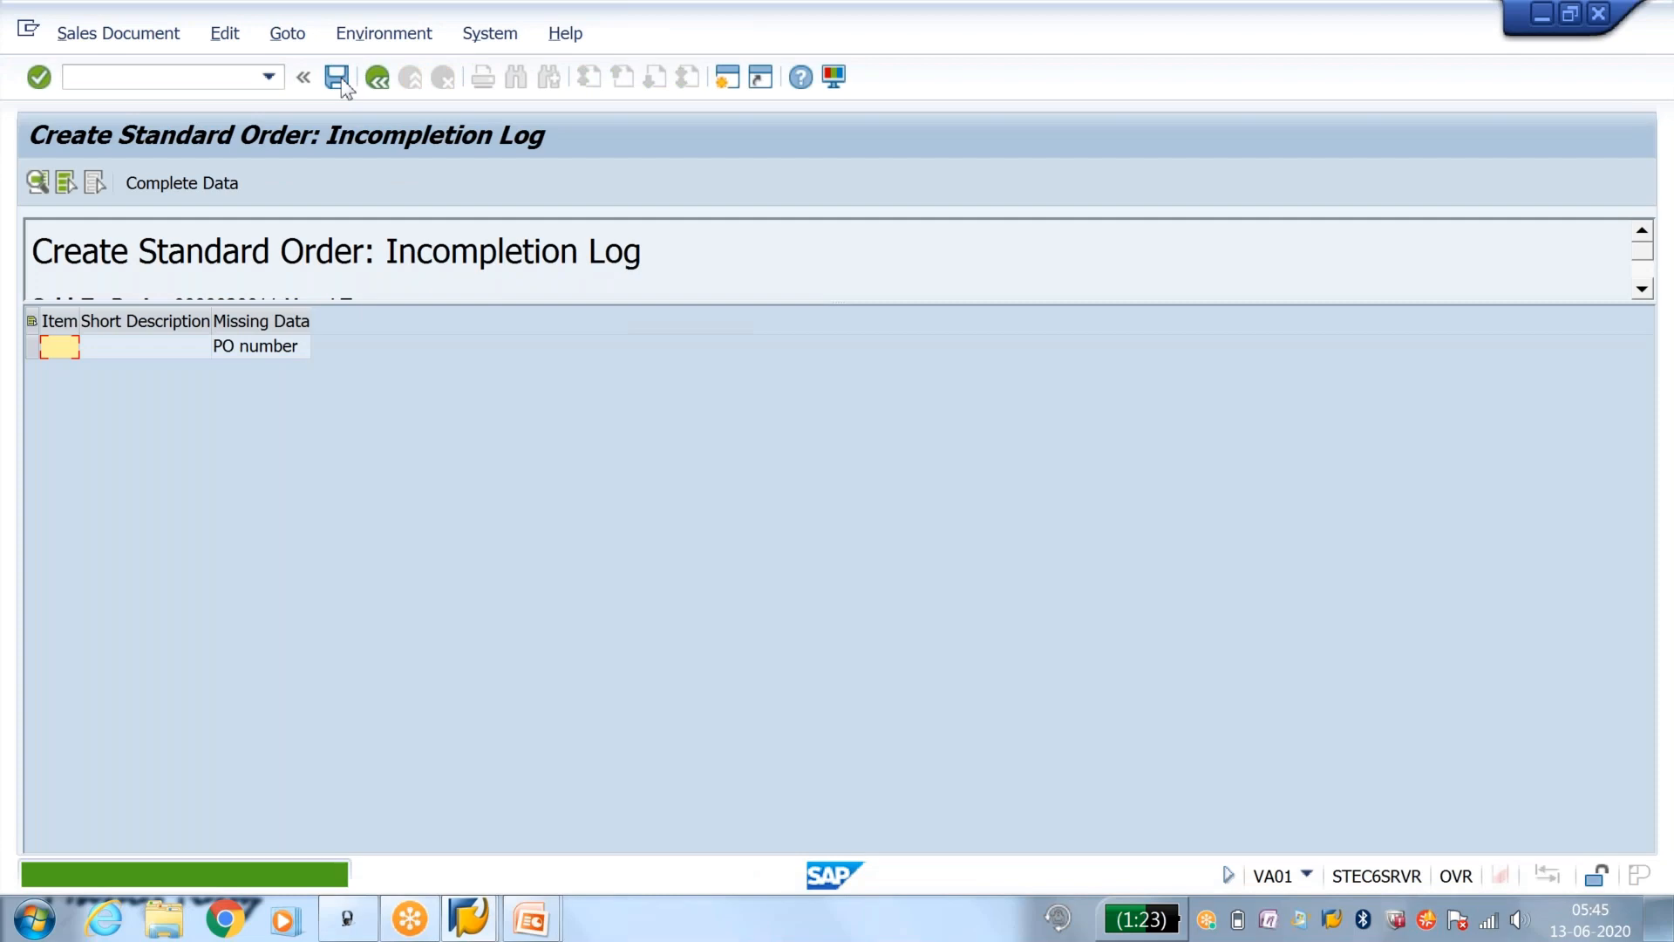
{"action": "left_click", "coordinate": [338, 79]}
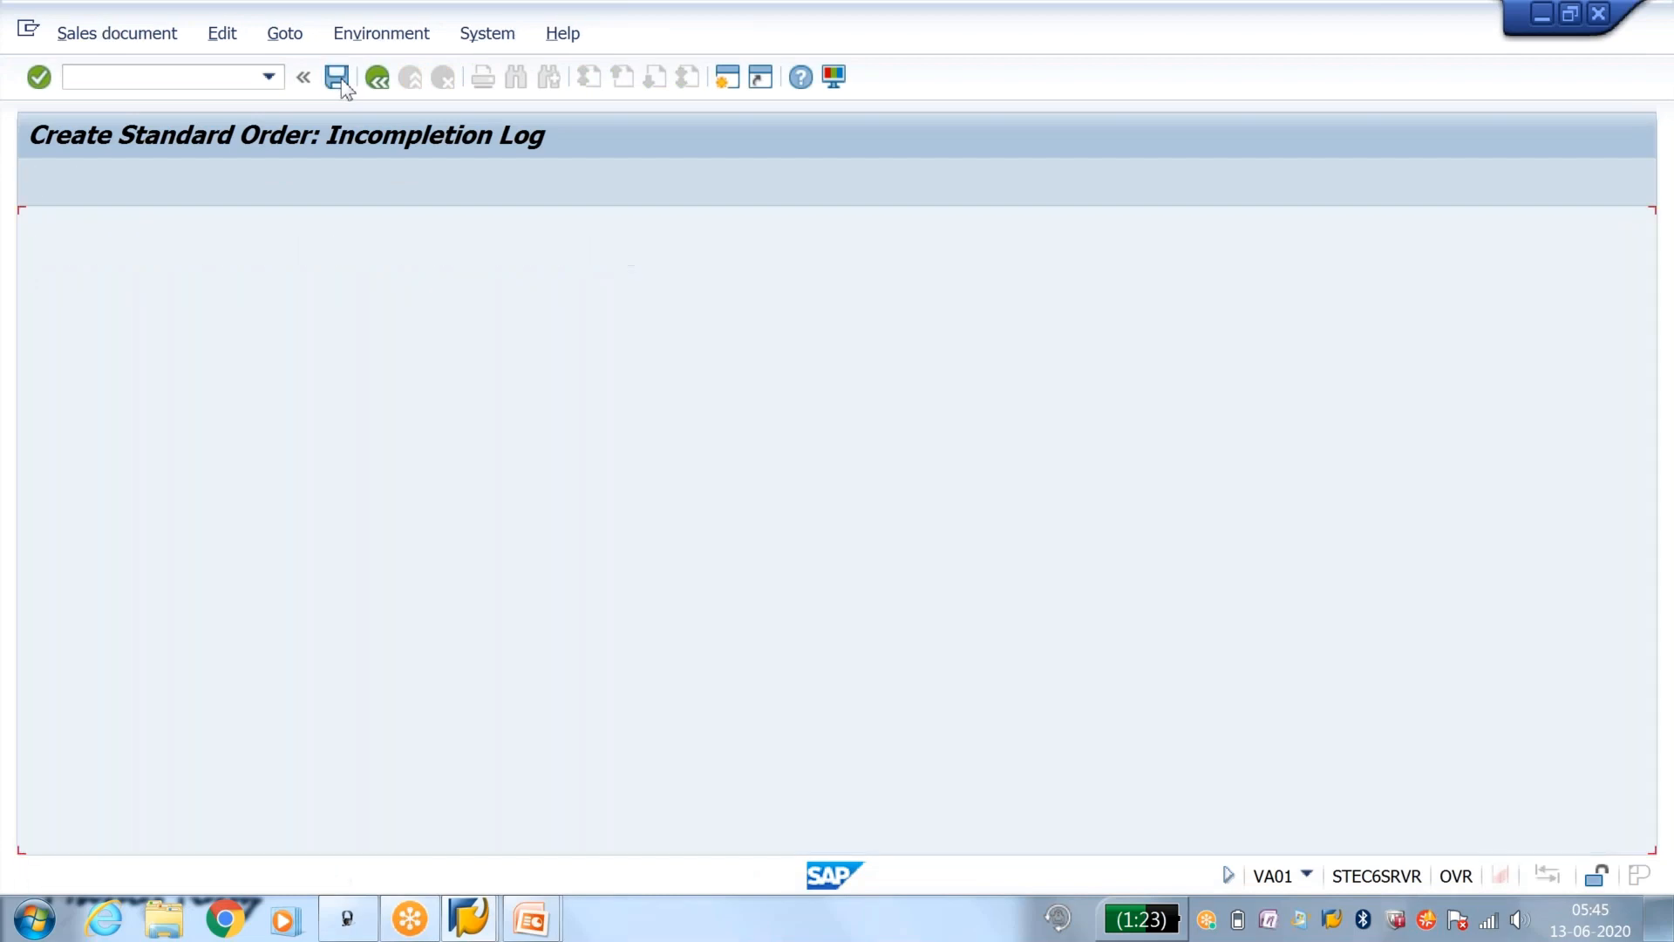
{"action": "left_click", "coordinate": [341, 80]}
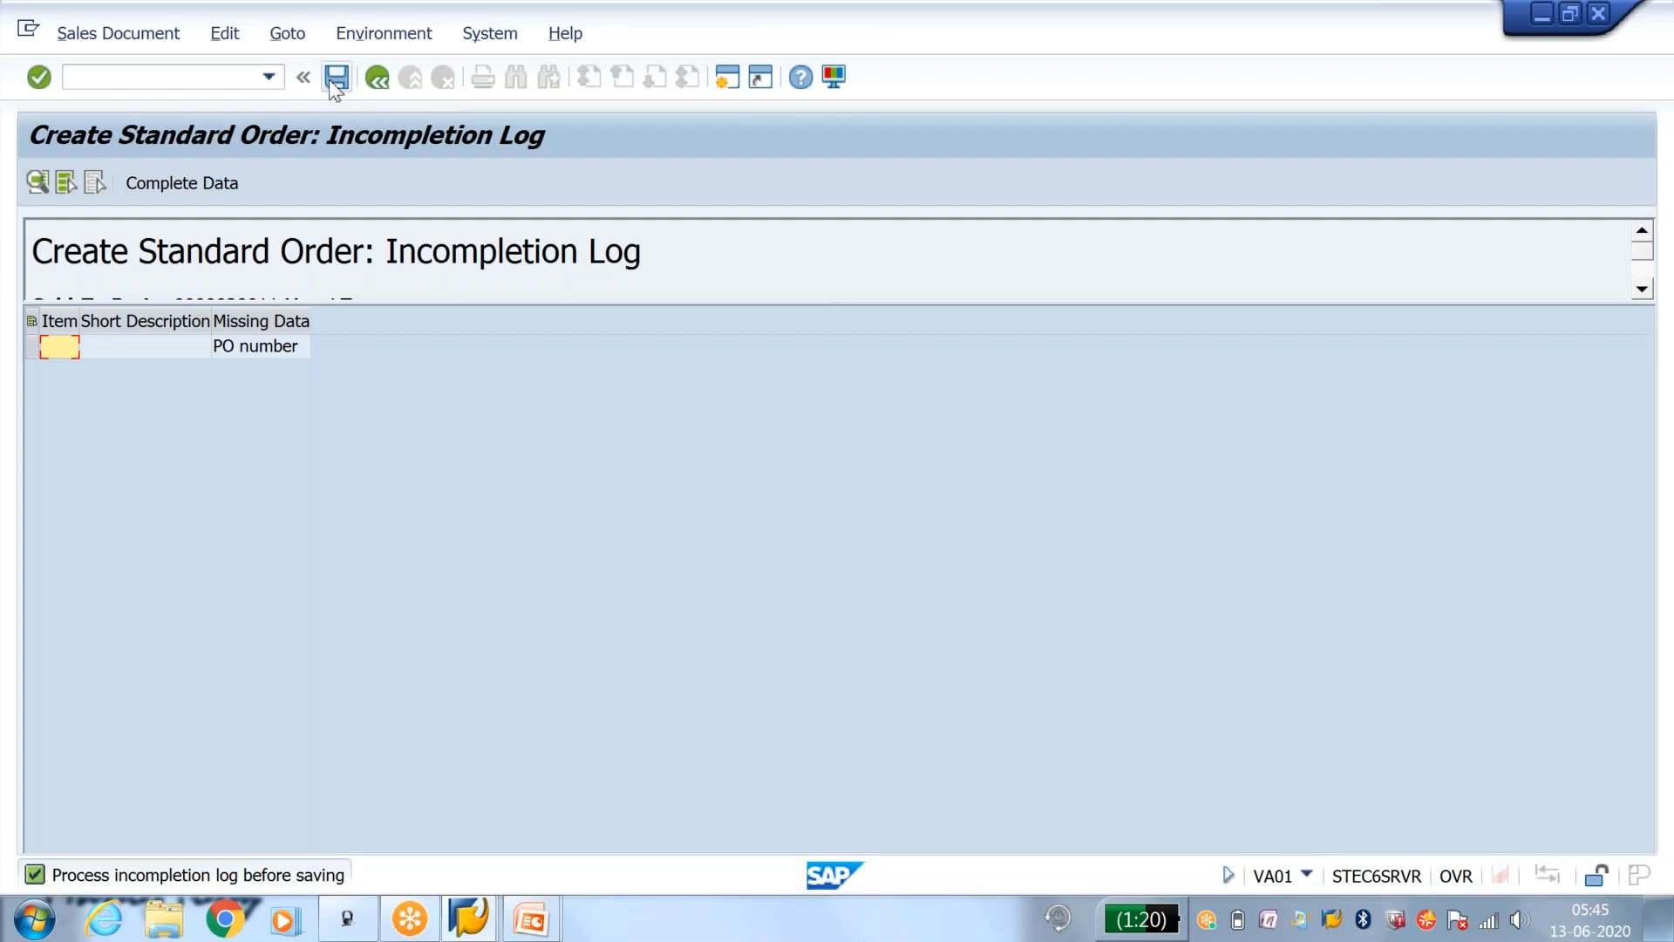
{"action": "left_click", "coordinate": [333, 83]}
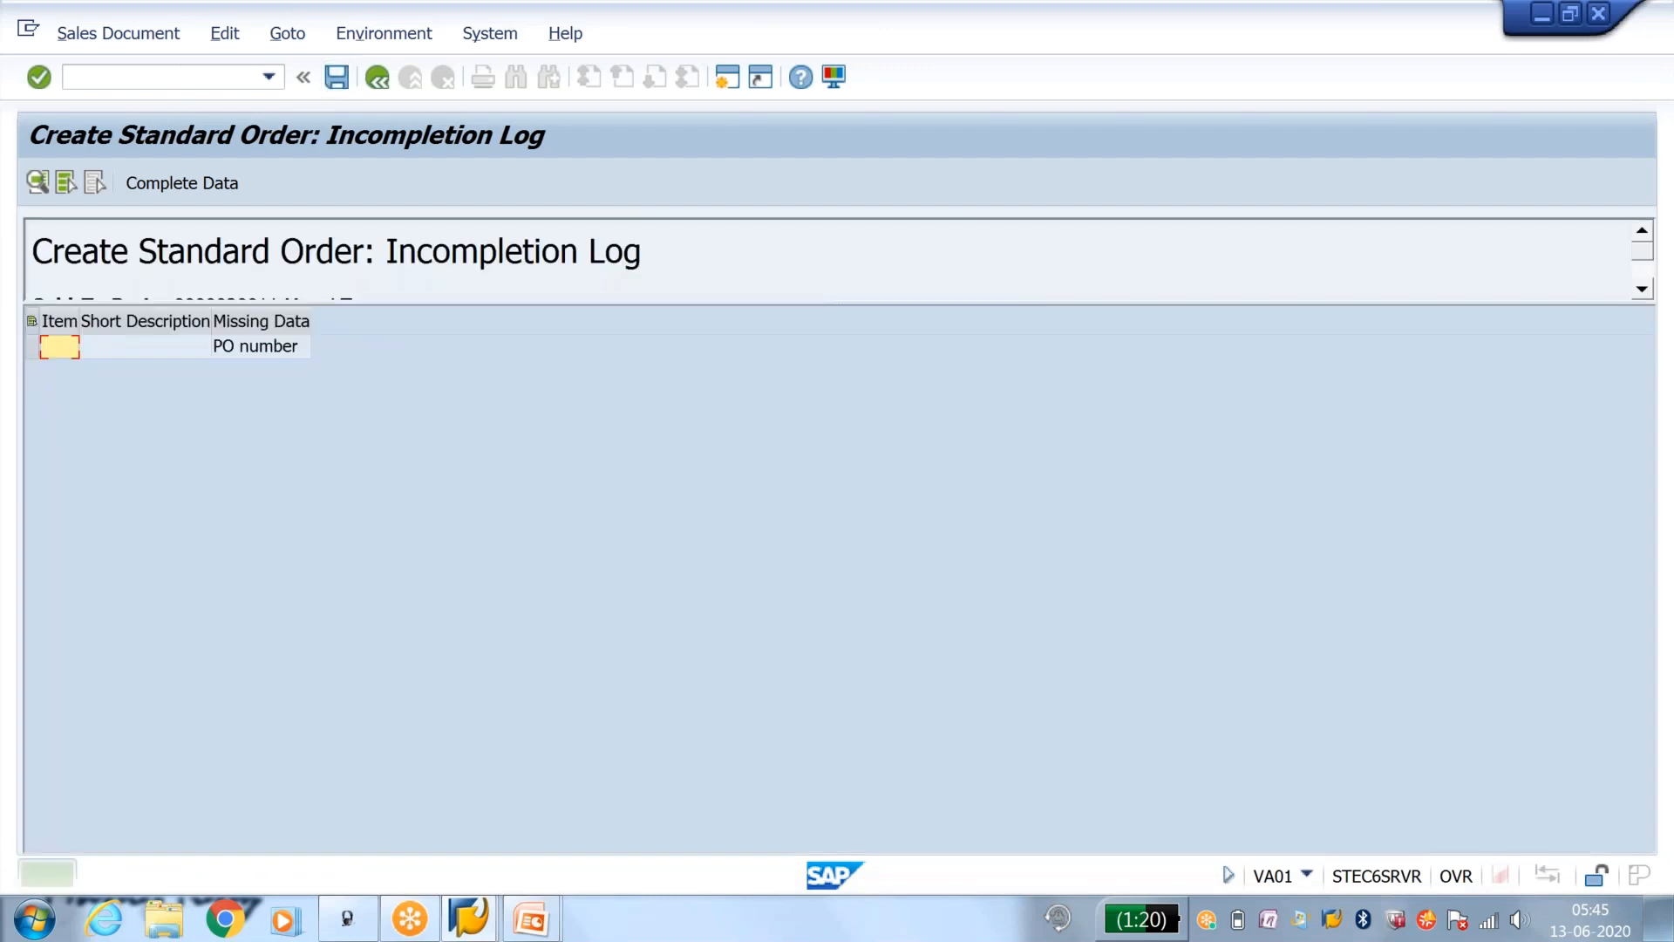
Step: Open the sales order type maintenance with VOV8, find type OR, and open the details of Standard Order
{"action": "left_click", "coordinate": [187, 79]}
{"action": "type", "text": "/nvov8"}
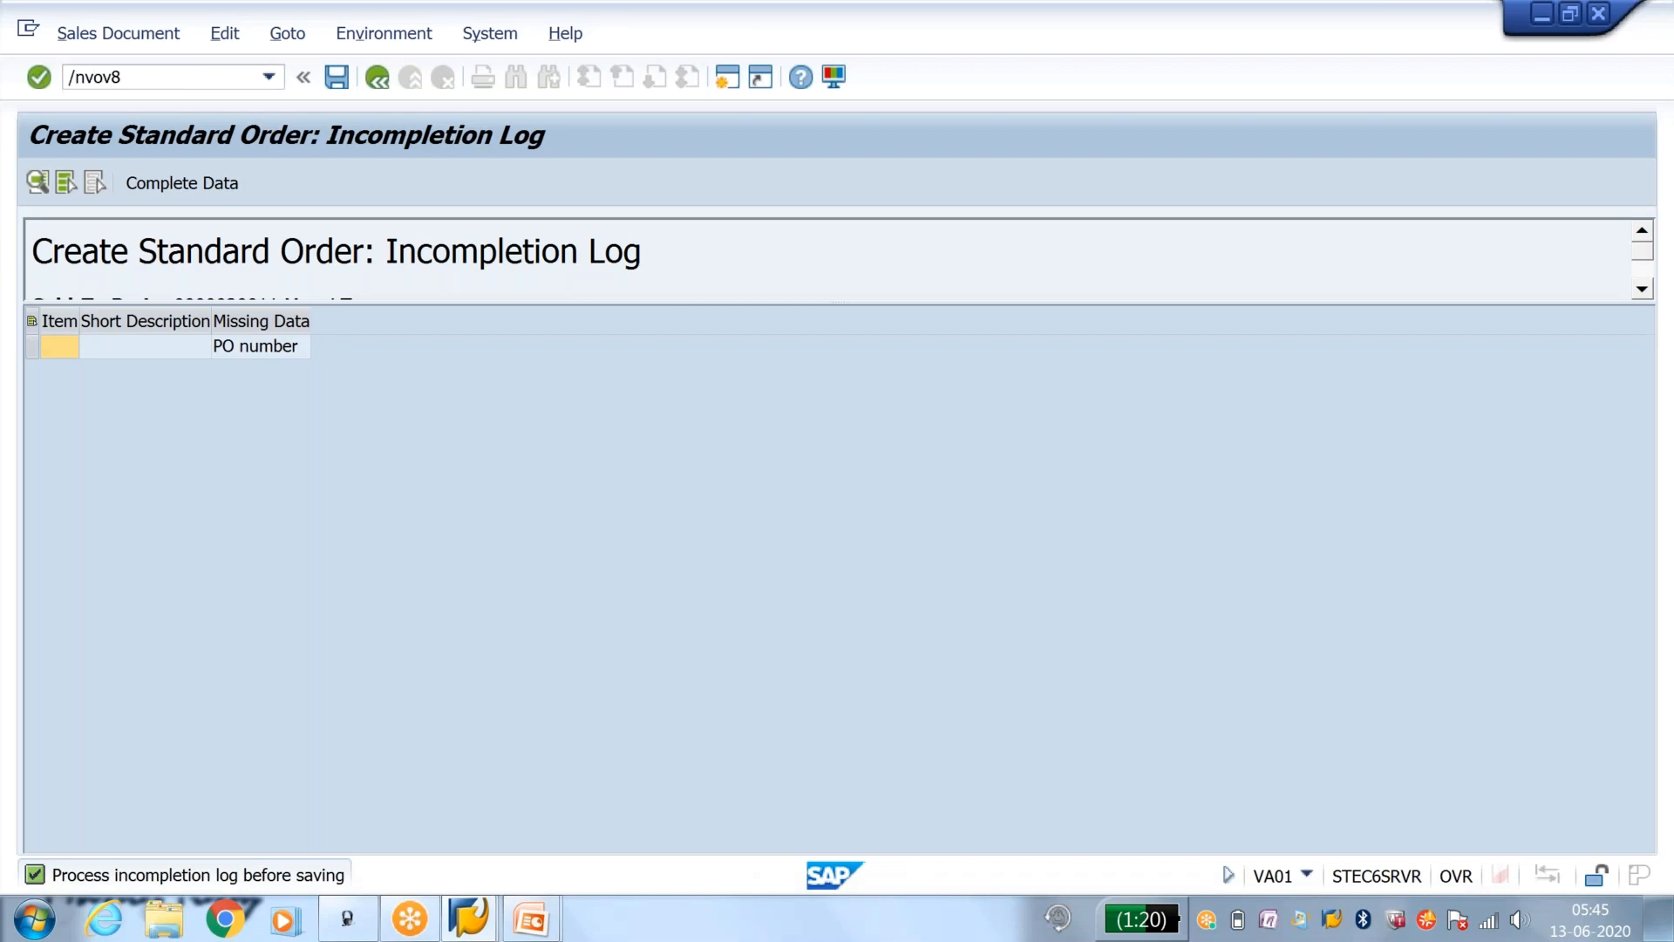
{"action": "key", "text": "Return"}
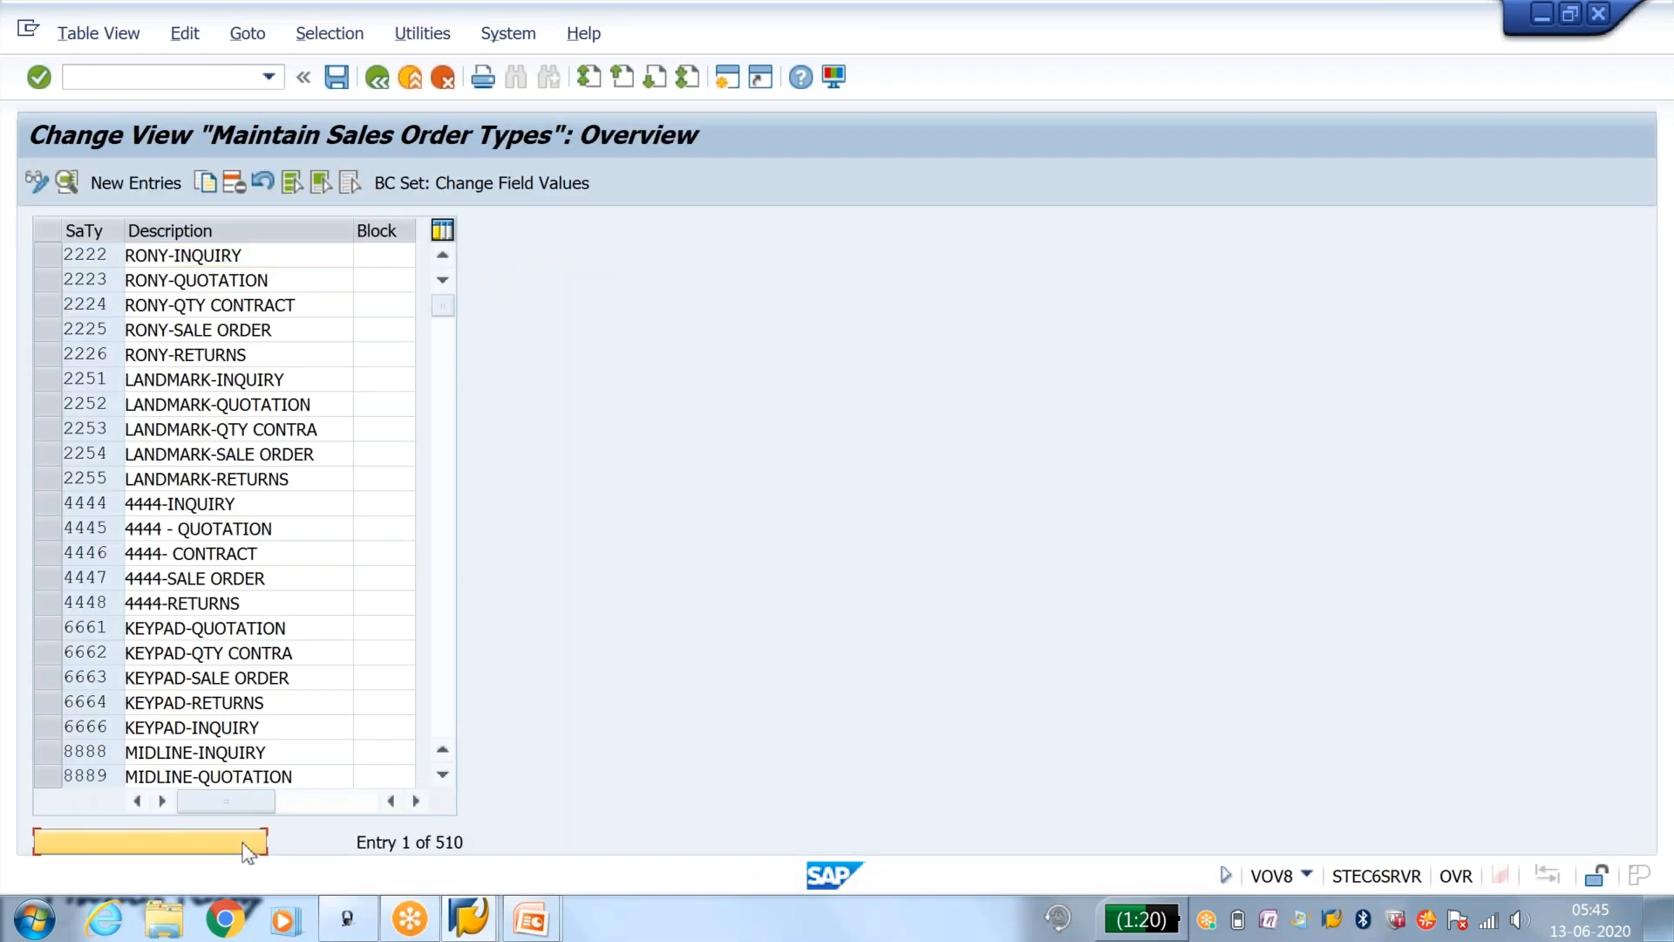
{"action": "left_click", "coordinate": [244, 844]}
{"action": "type", "text": "or"}
{"action": "key", "text": "Return"}
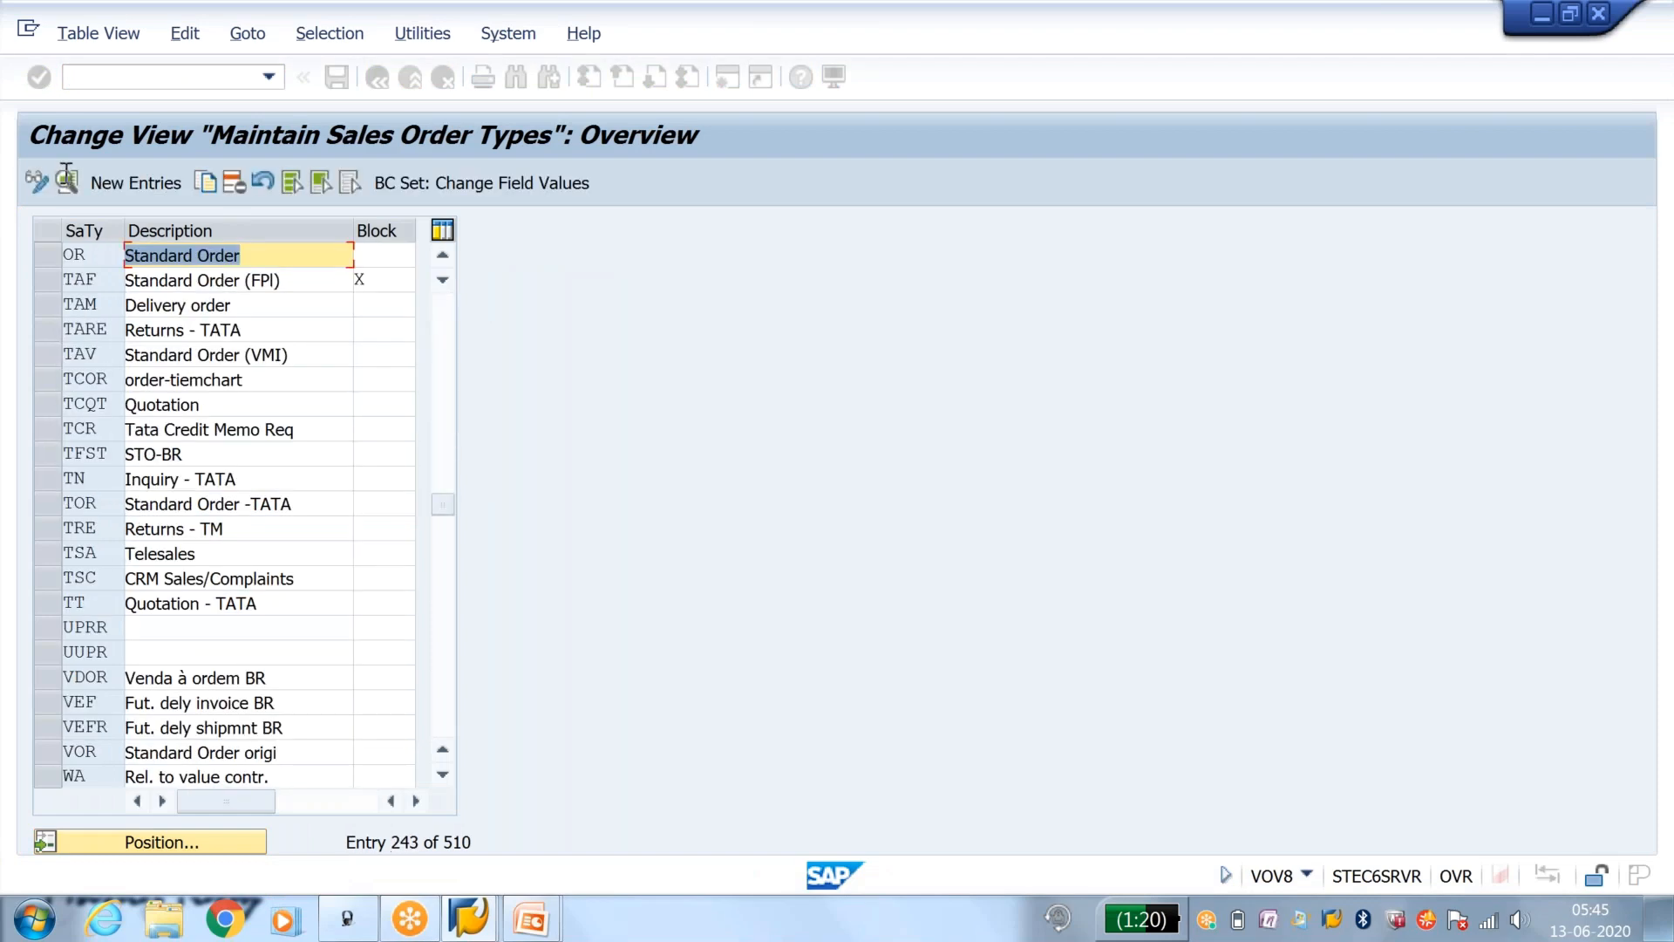
{"action": "double_click", "coordinate": [270, 252]}
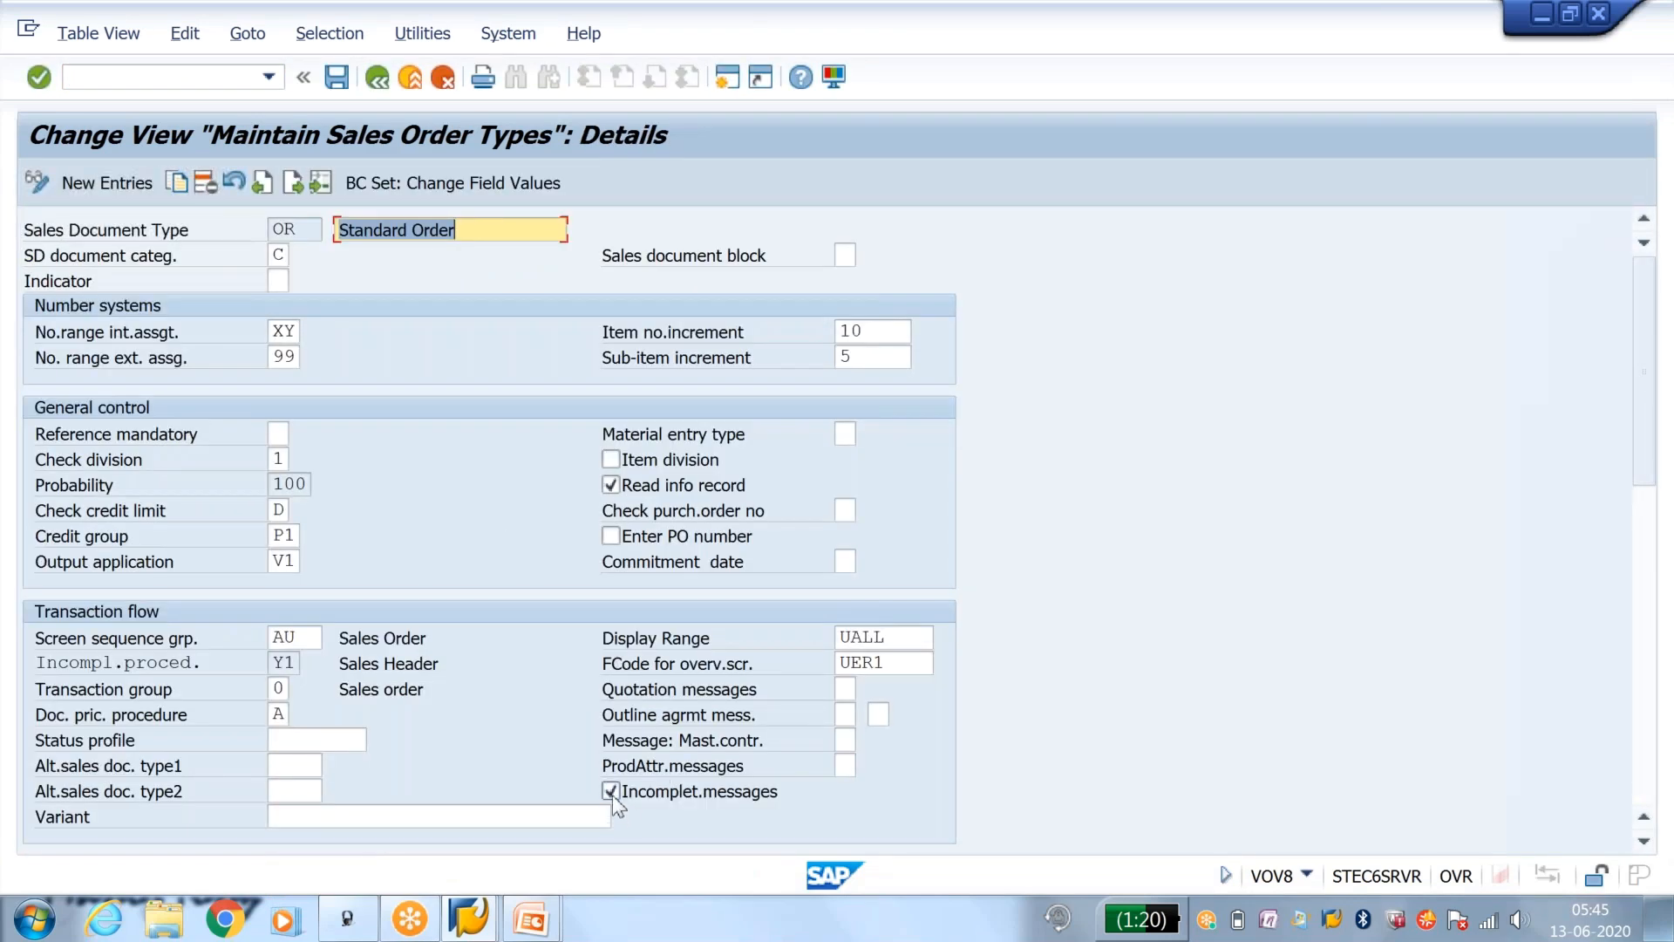
Step: Turn off the incompletion messages option for order type OR and save it to the customizing request
{"action": "left_click", "coordinate": [610, 792]}
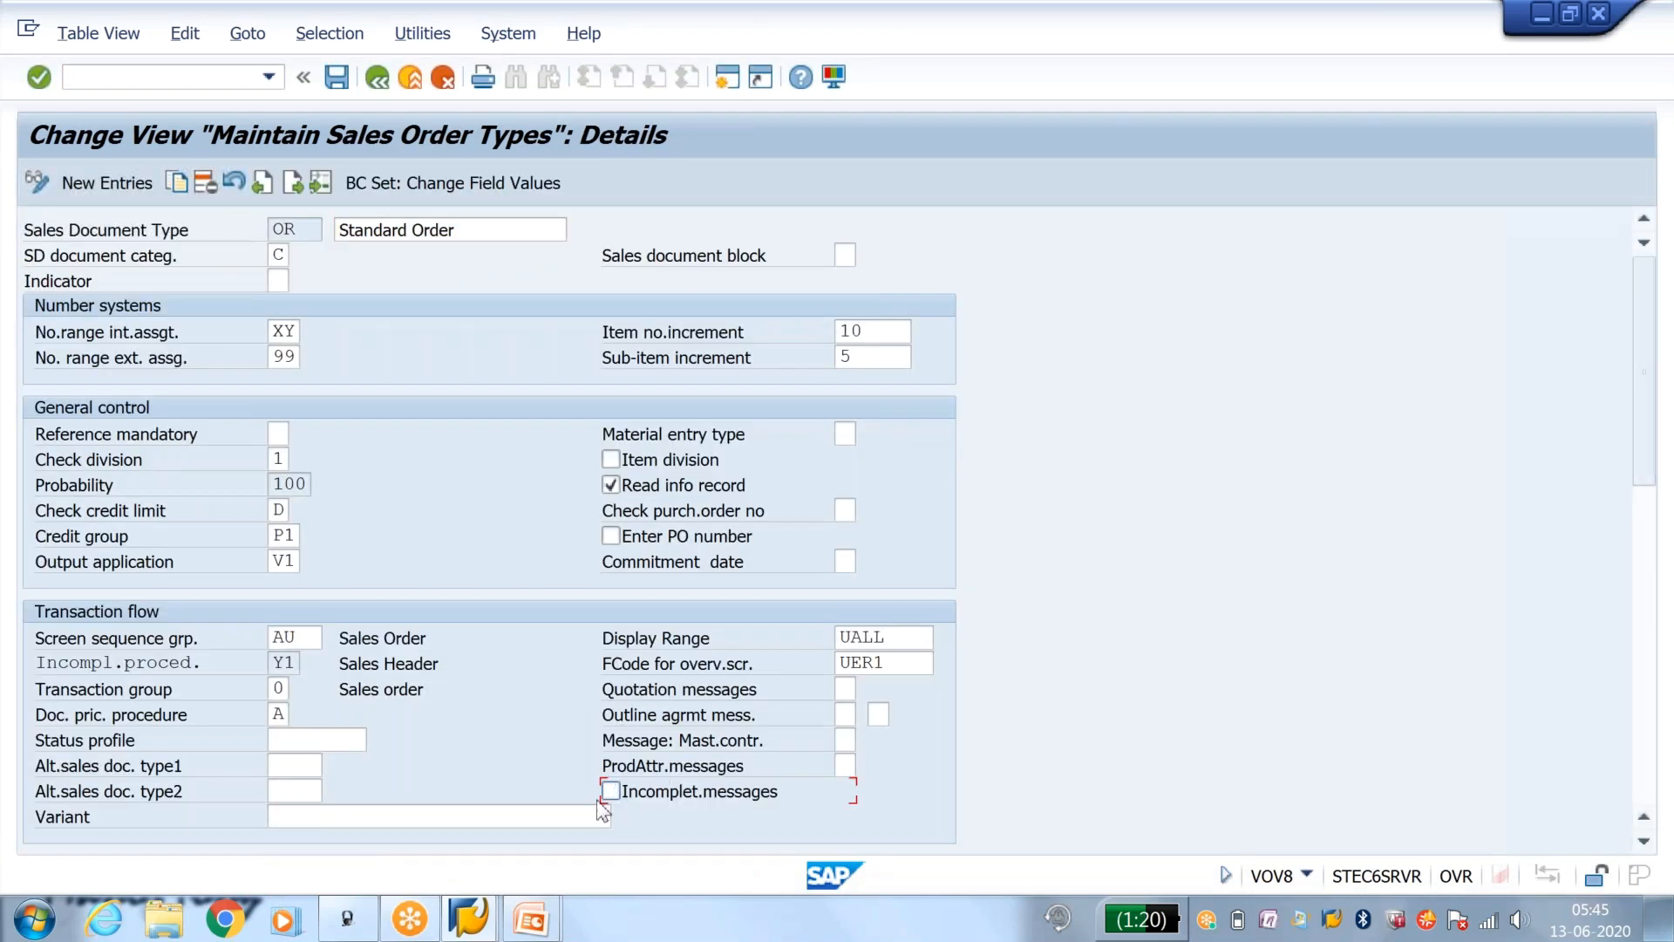
{"action": "left_click", "coordinate": [336, 78]}
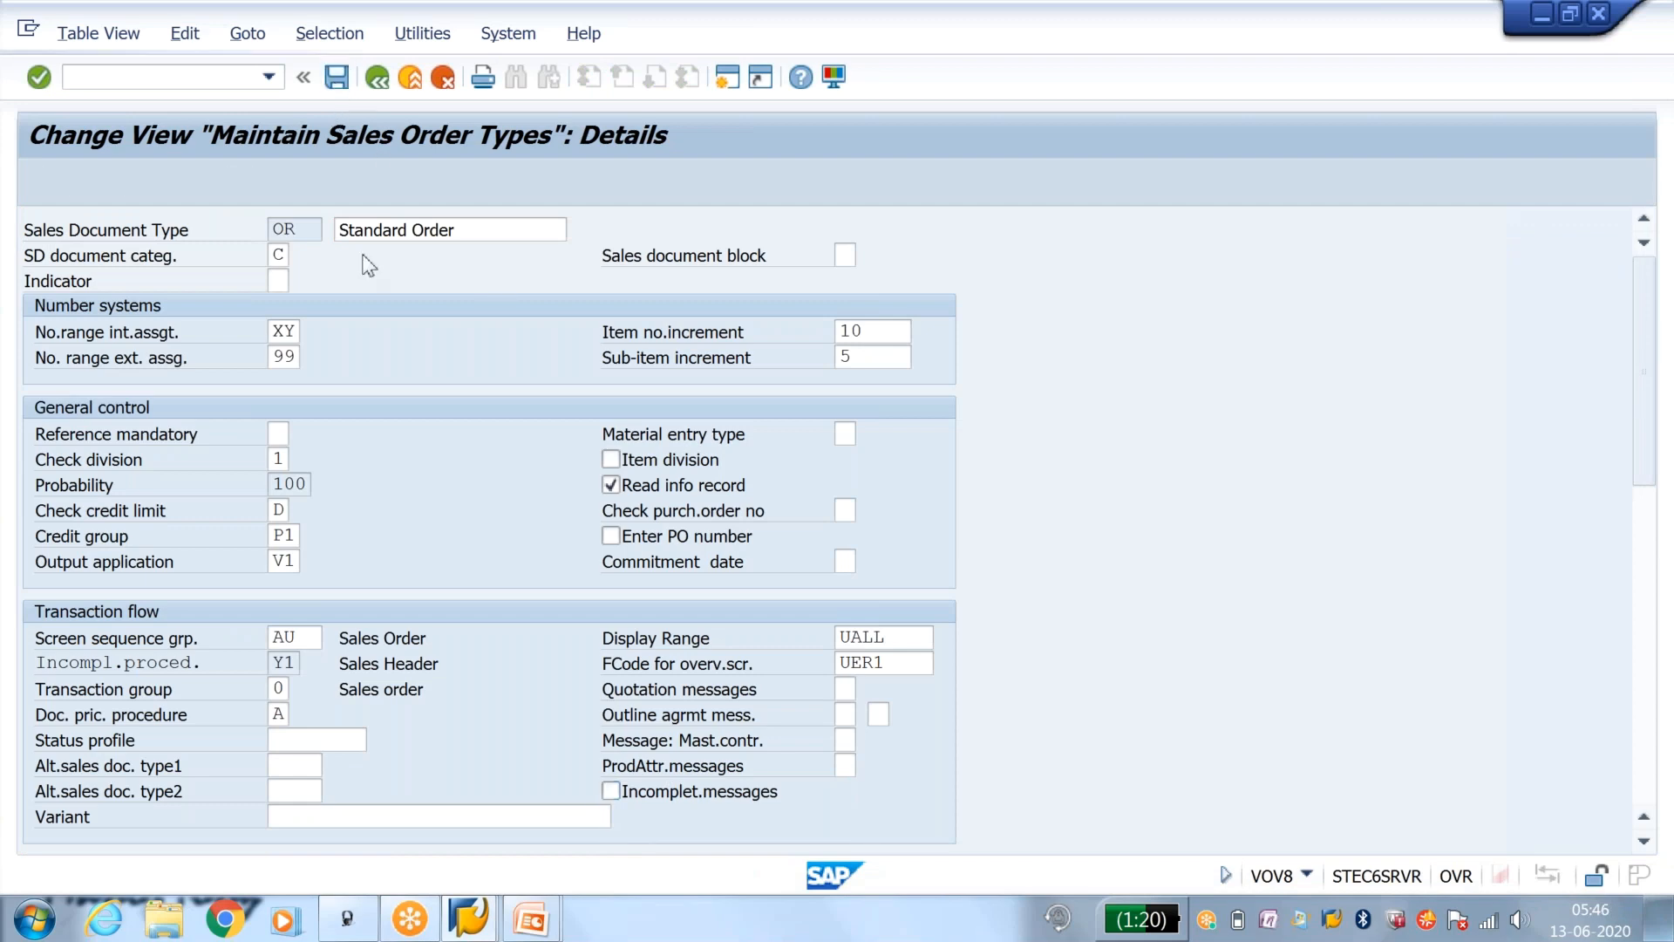
{"action": "left_click", "coordinate": [506, 453]}
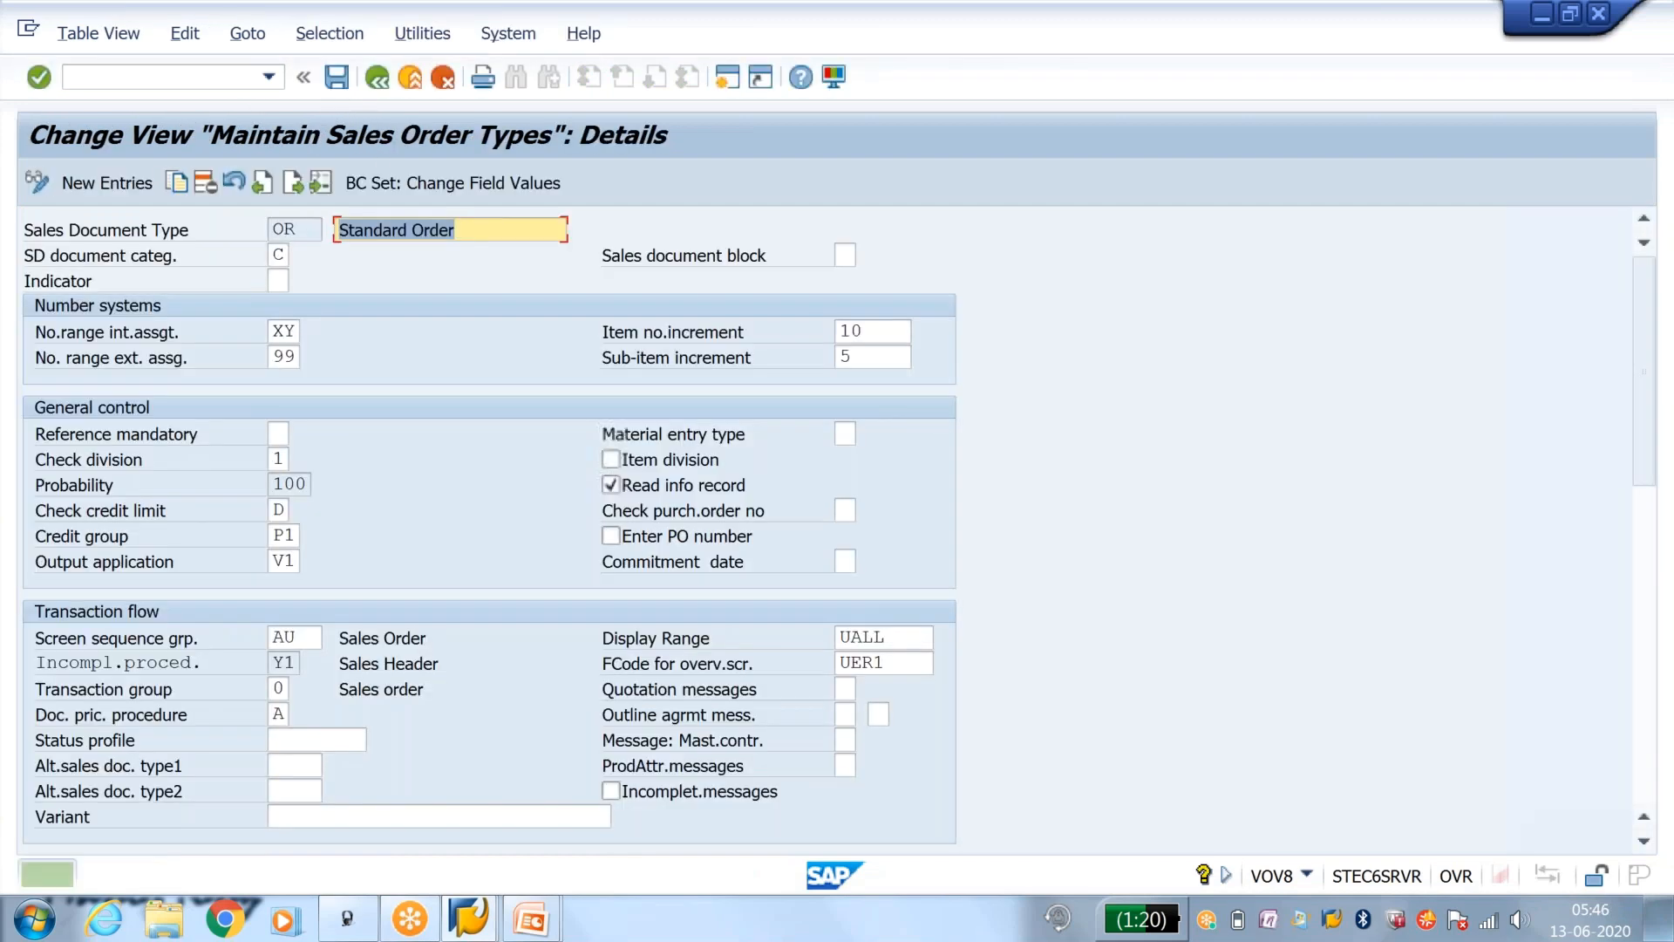
Step: Start a new standard order of type OR with transaction VA01 and enter the sold-to party
{"action": "type", "text": "/nva01"}
{"action": "key", "text": "Return"}
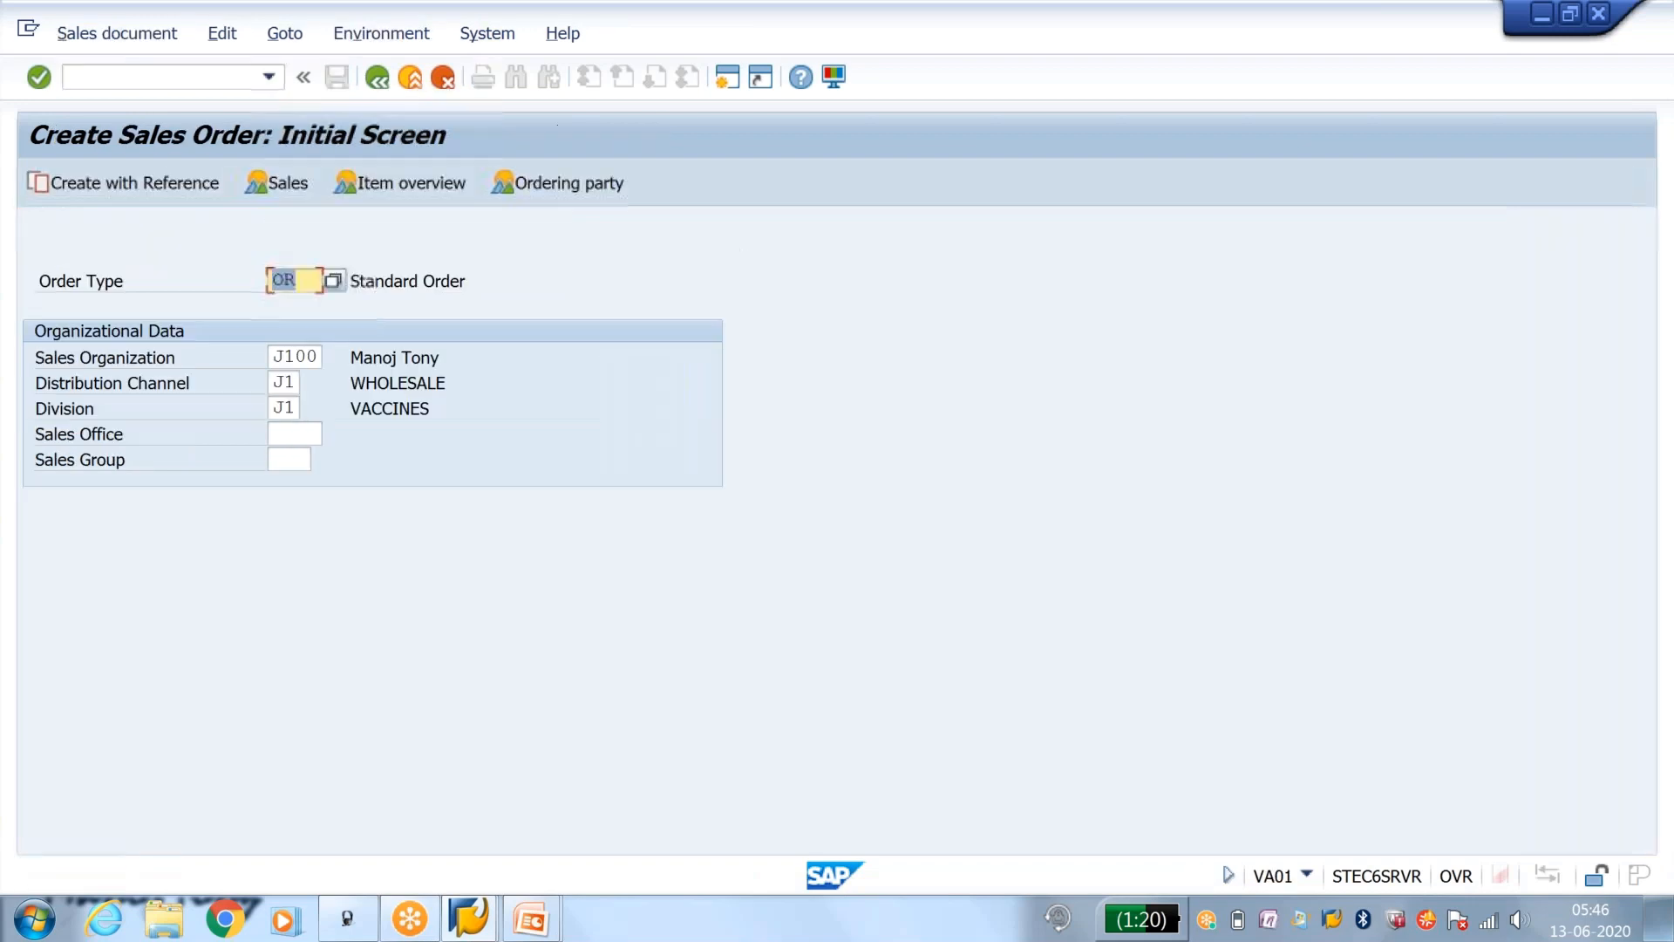
{"action": "key", "text": "Return"}
Step: Add one item line with the material and quantity 1, and save the order as an incomplete document without a PO number
{"action": "key", "text": "Return"}
{"action": "key", "text": "Return"}
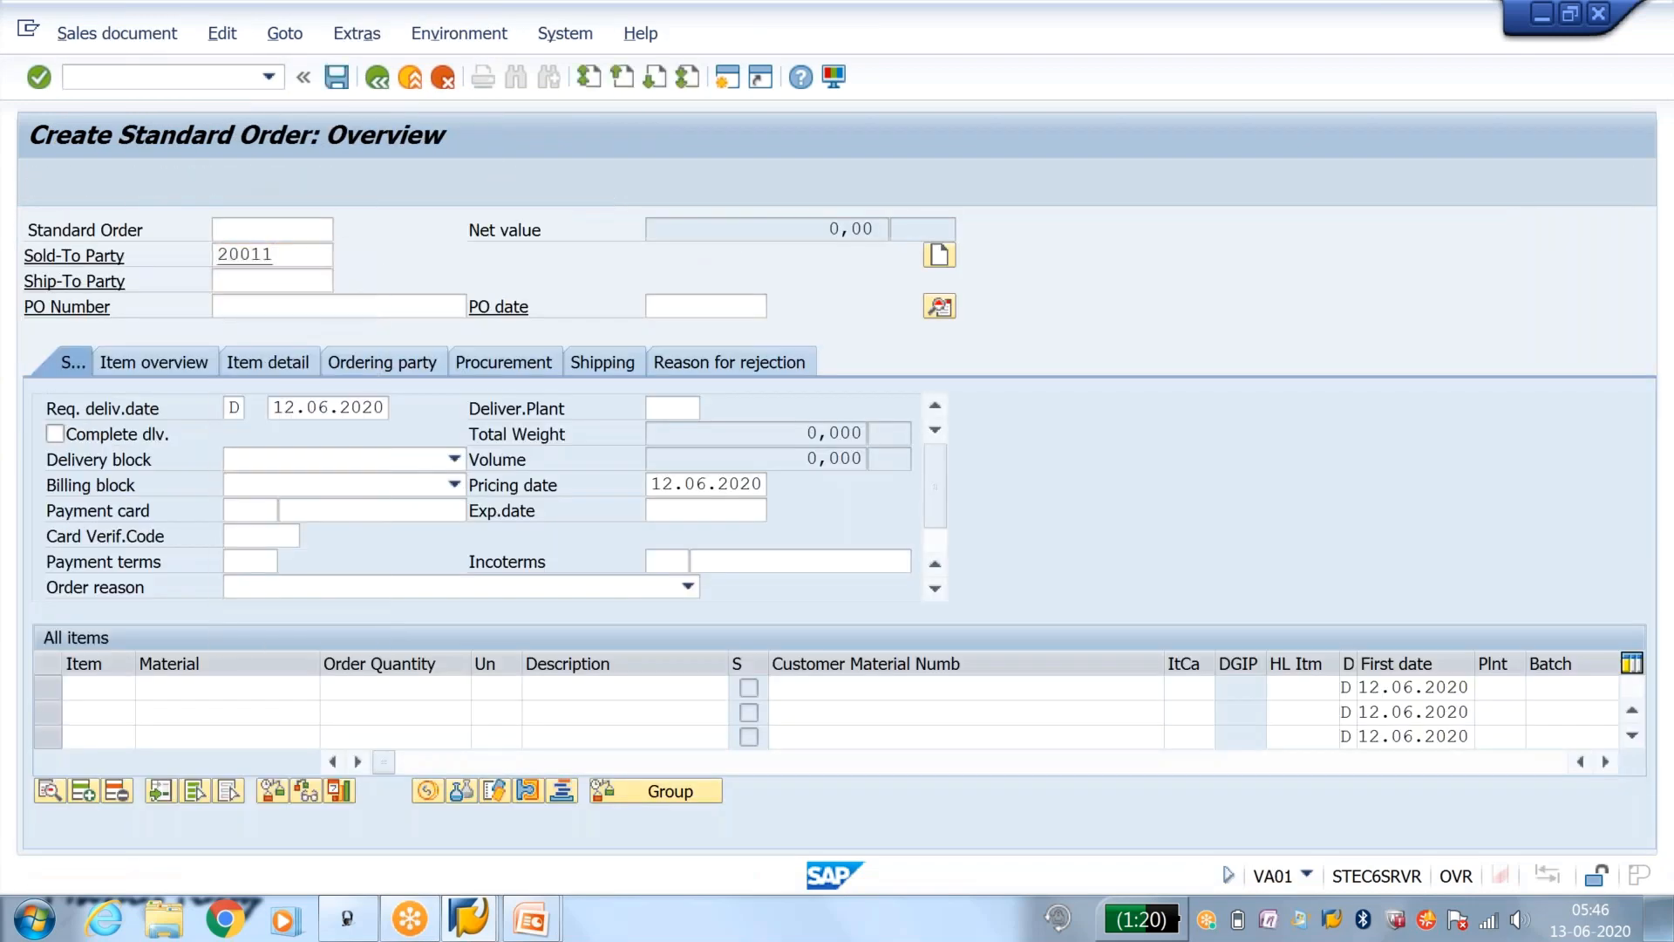
{"action": "key", "text": "Down"}
{"action": "key", "text": "Return"}
{"action": "key", "text": "Return"}
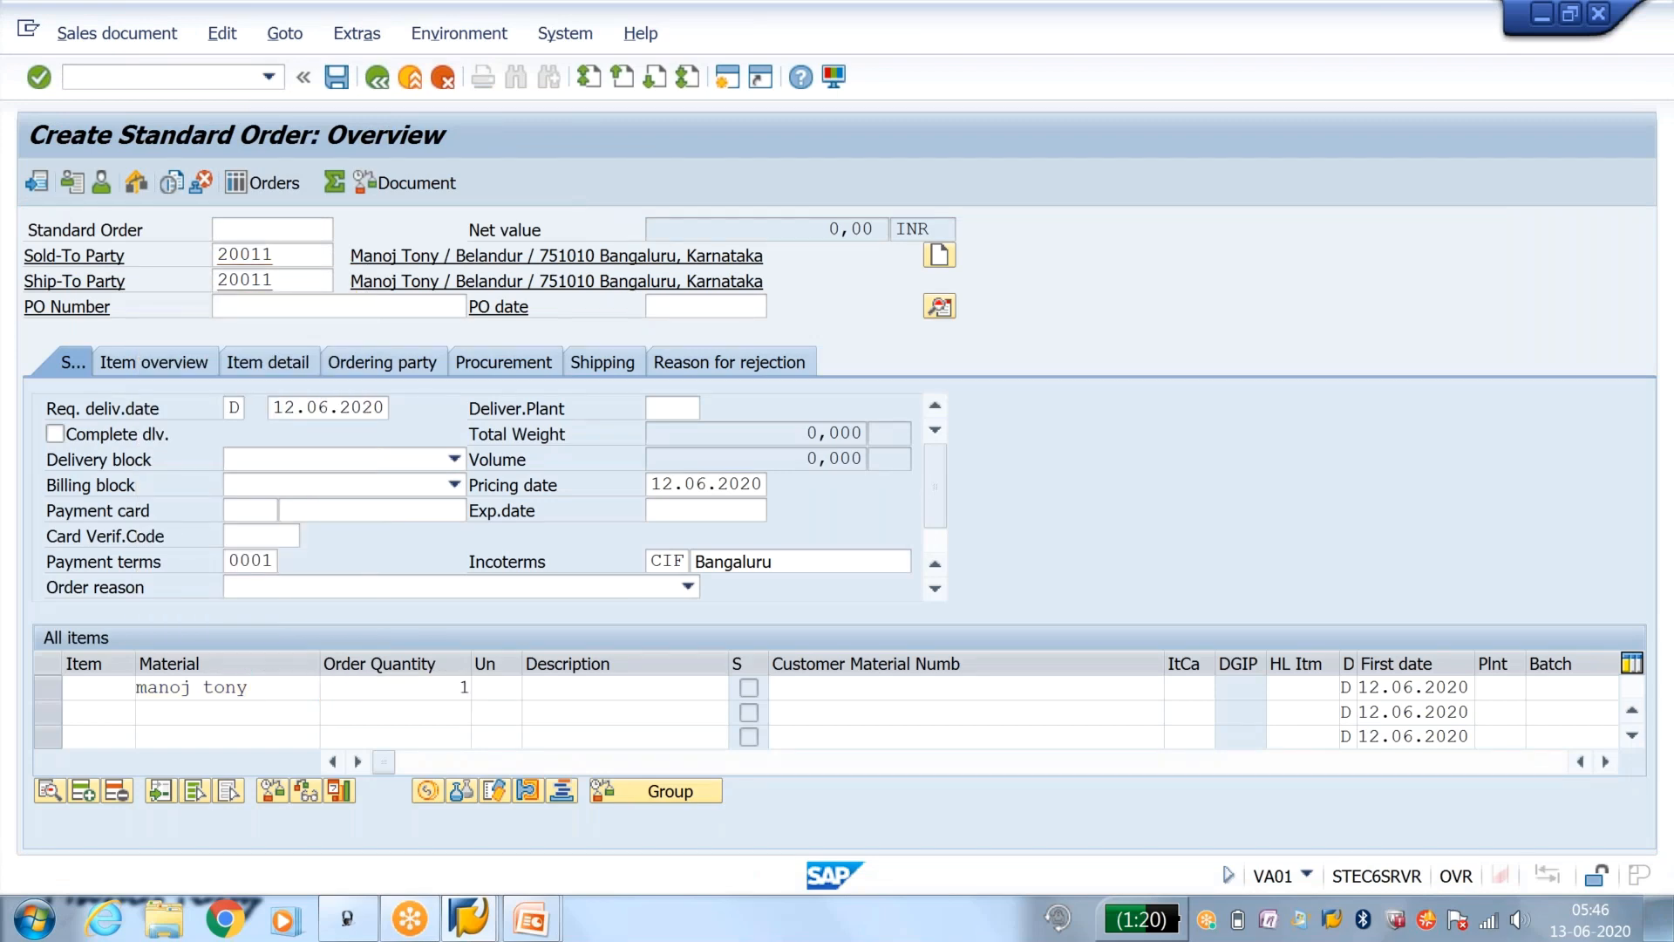
{"action": "key", "text": "Return"}
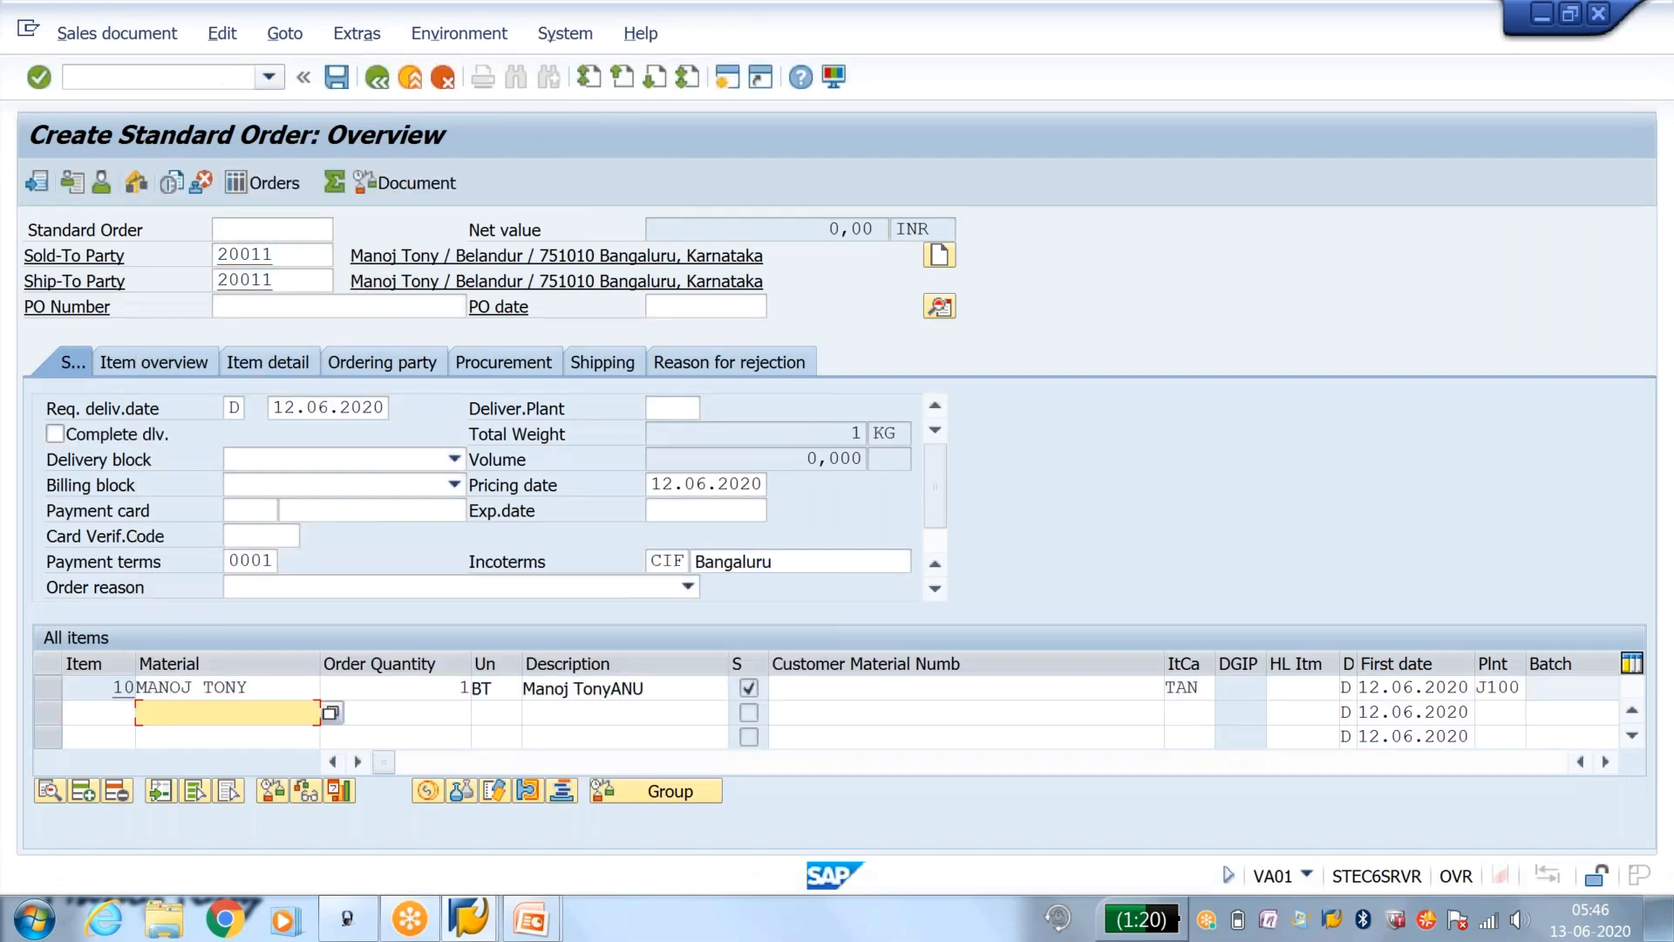
{"action": "left_click", "coordinate": [336, 77]}
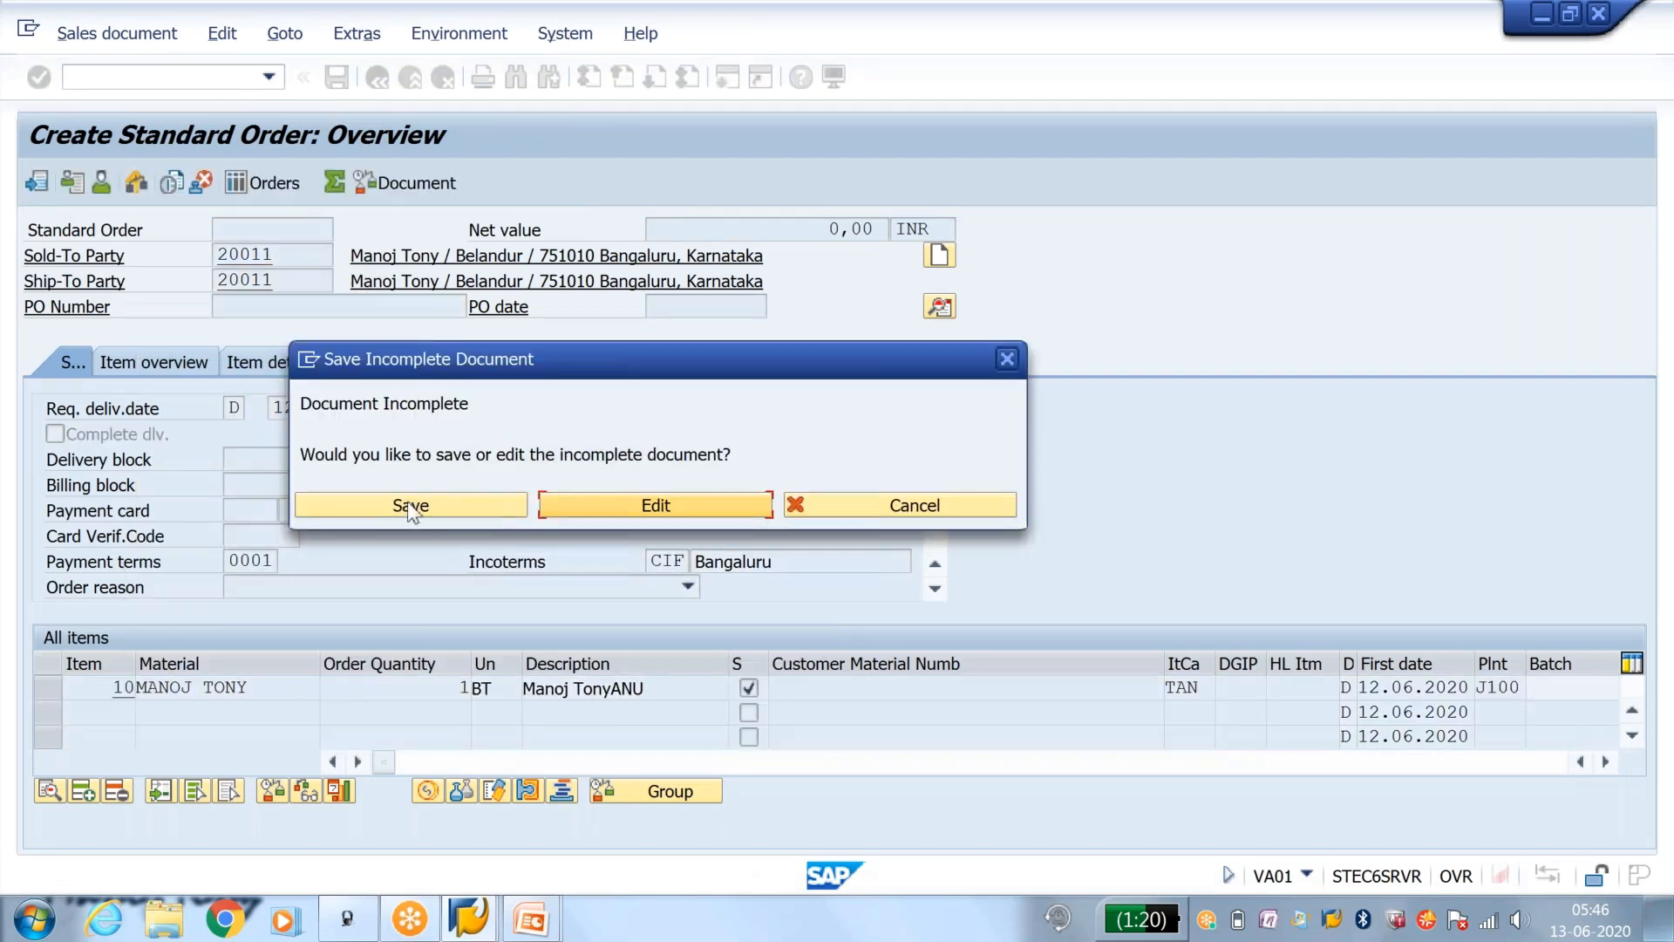
{"action": "left_click", "coordinate": [431, 498]}
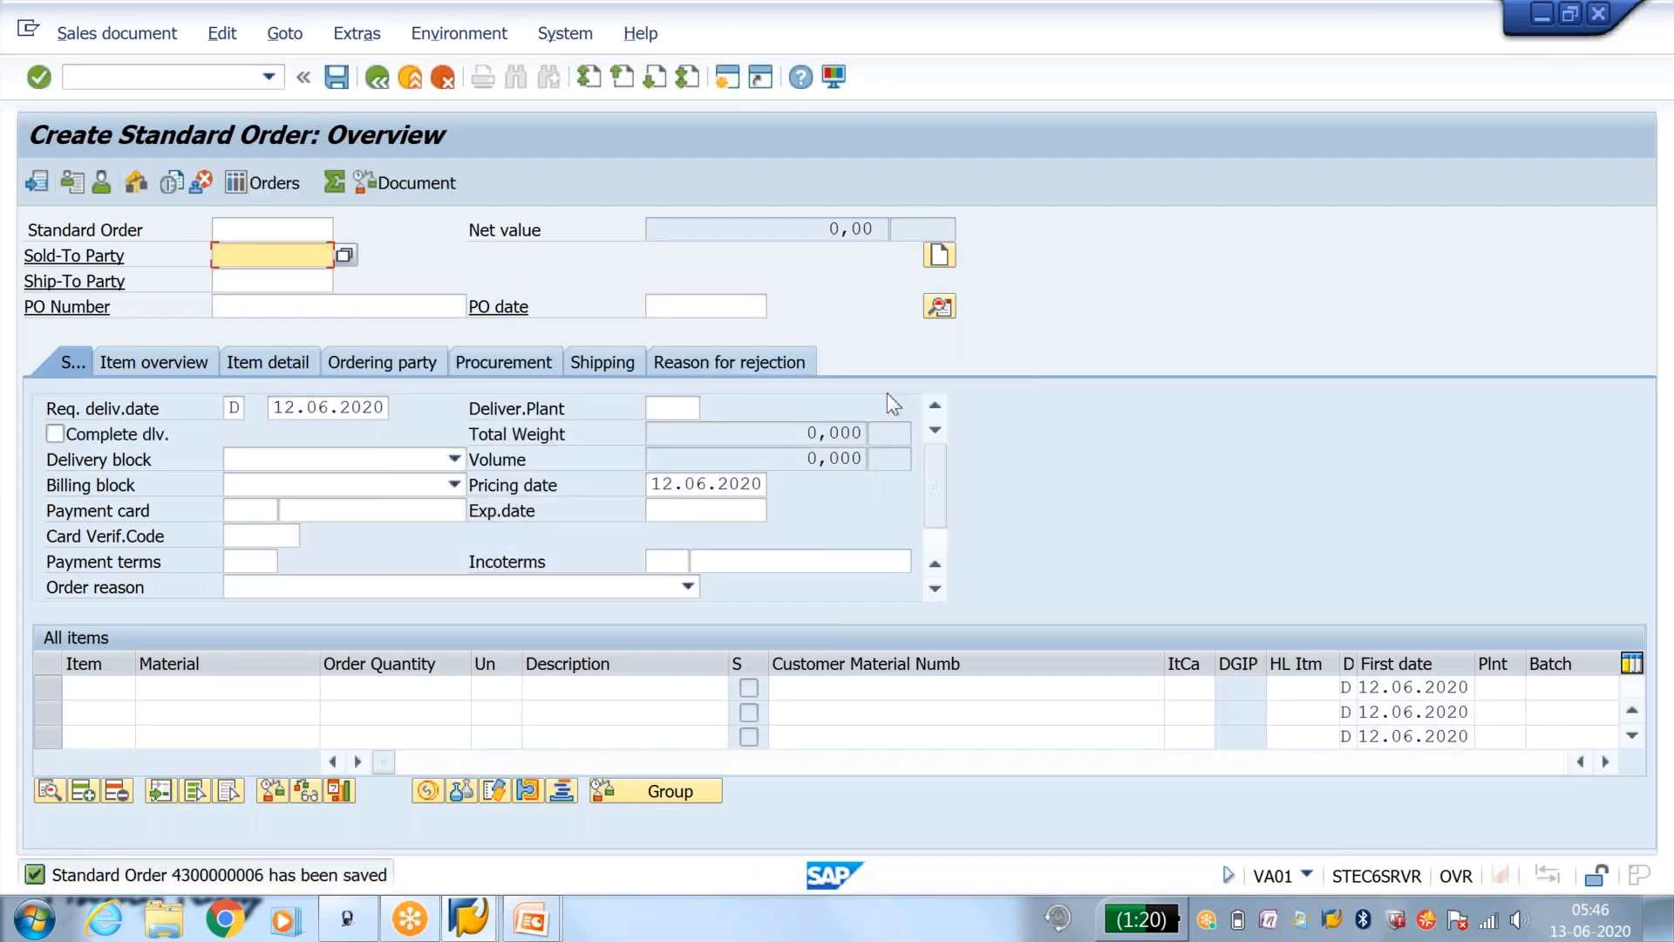
Step: Return to the order type maintenance with VOV8, find type OR, and open the Standard Order details
{"action": "key", "text": "alt+Tab"}
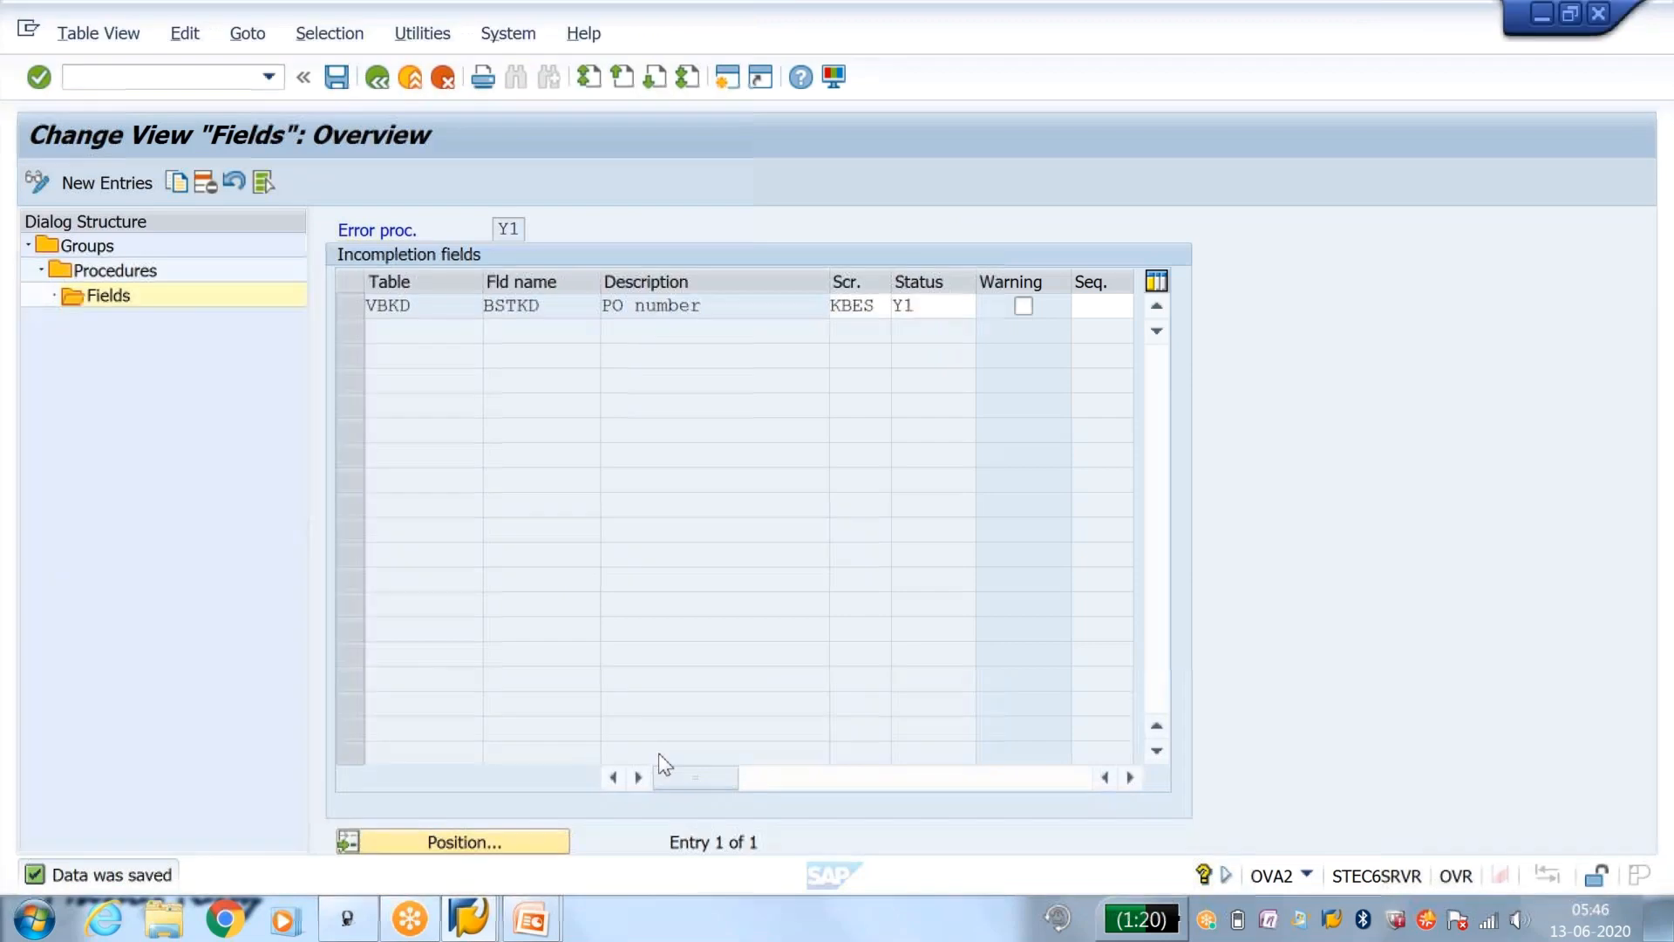
{"action": "left_click", "coordinate": [479, 924]}
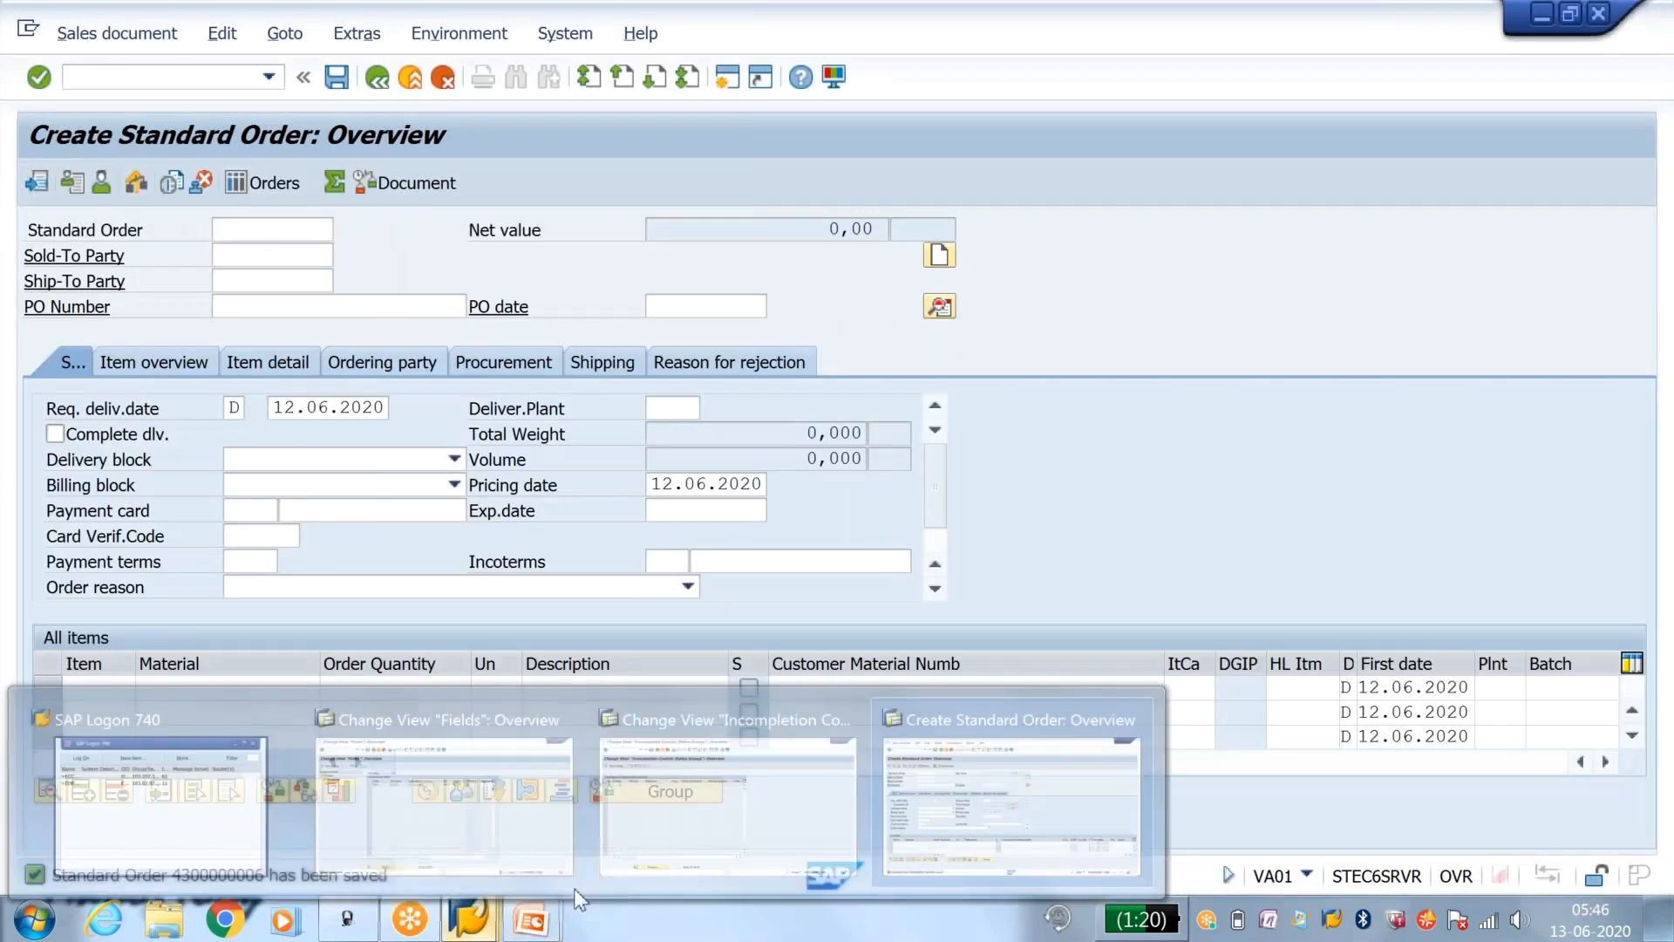
{"action": "left_click", "coordinate": [1027, 751]}
{"action": "left_click", "coordinate": [230, 78]}
{"action": "type", "text": "/nvov8"}
{"action": "key", "text": "Return"}
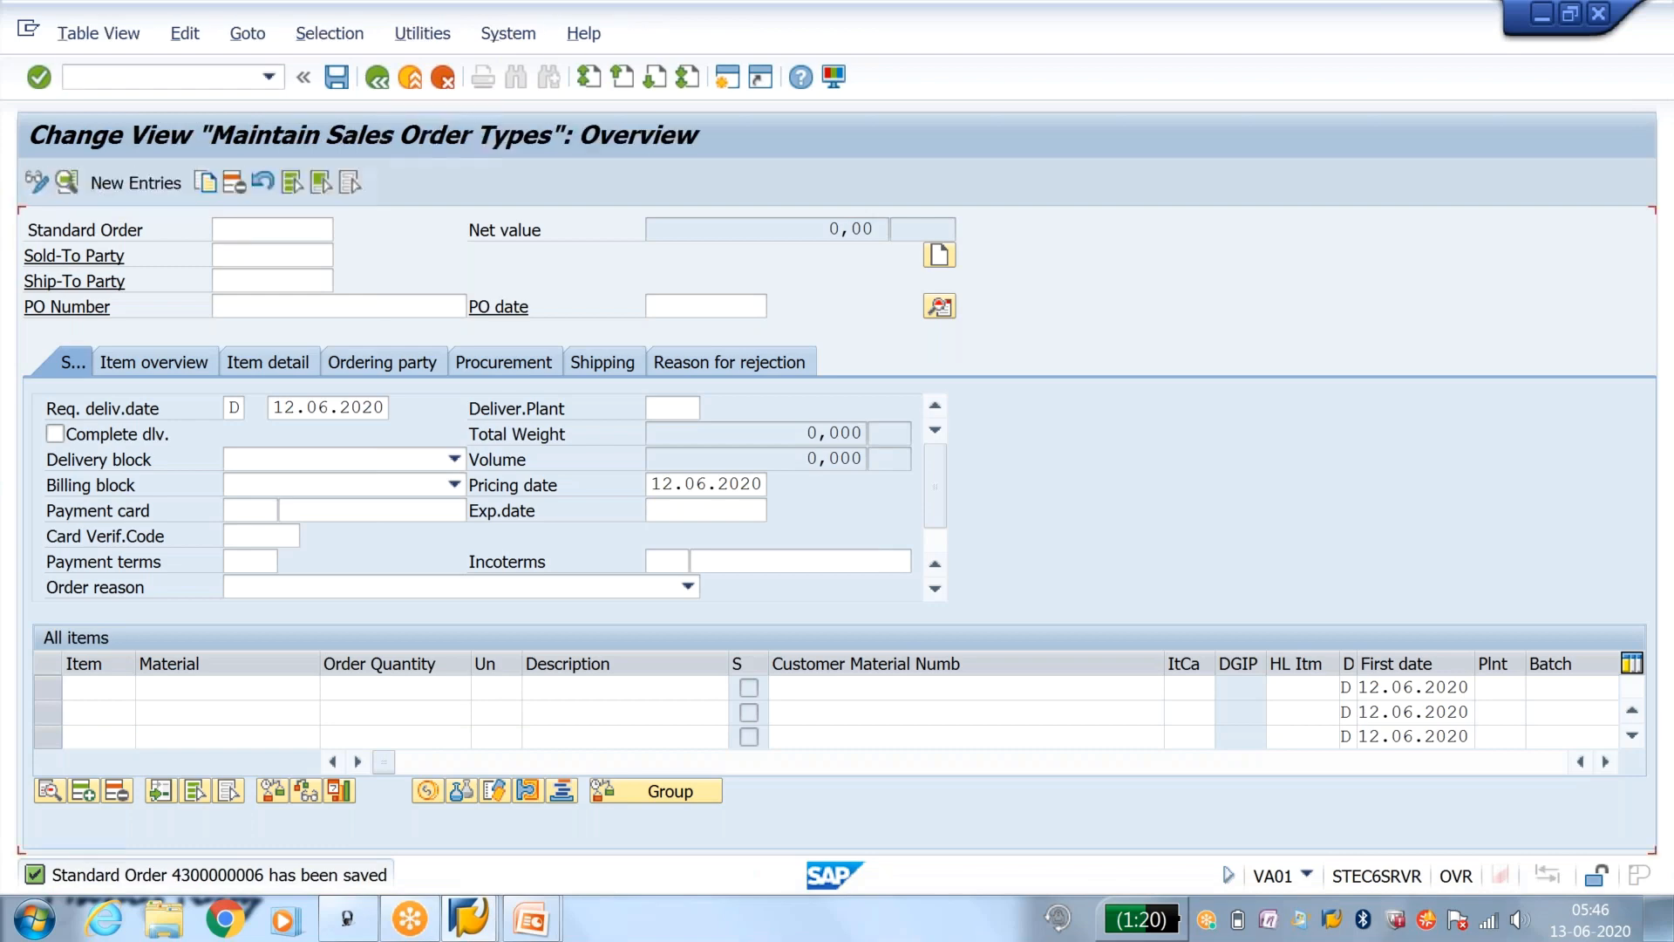
{"action": "left_click", "coordinate": [162, 842]}
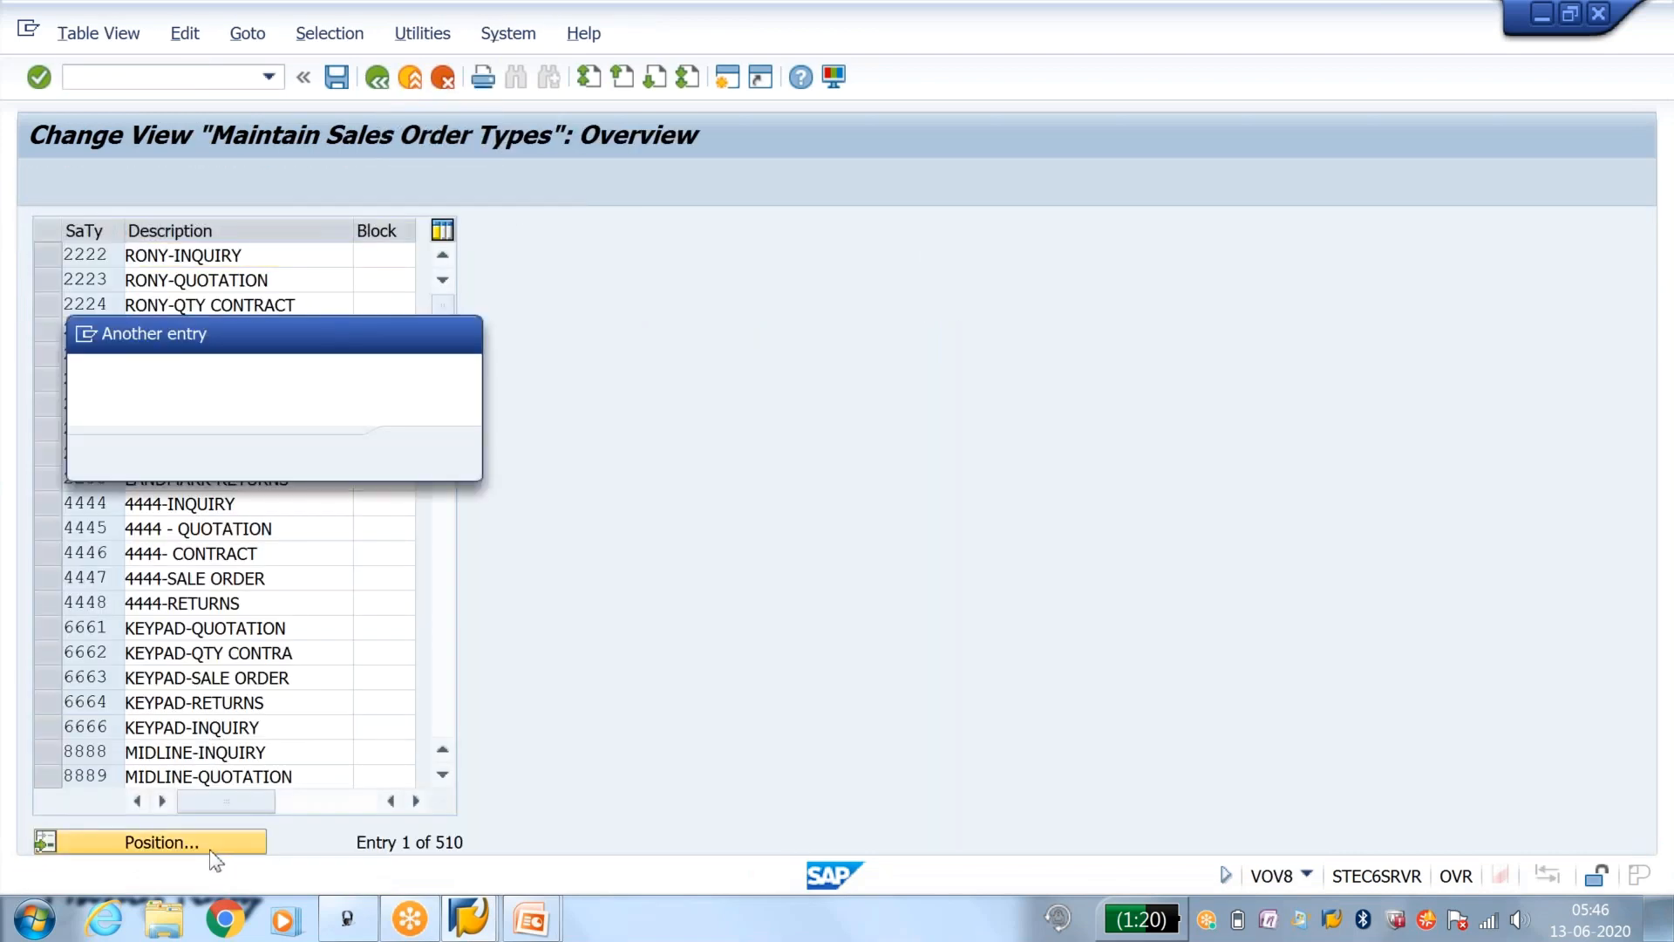
{"action": "type", "text": "OR"}
{"action": "key", "text": "Return"}
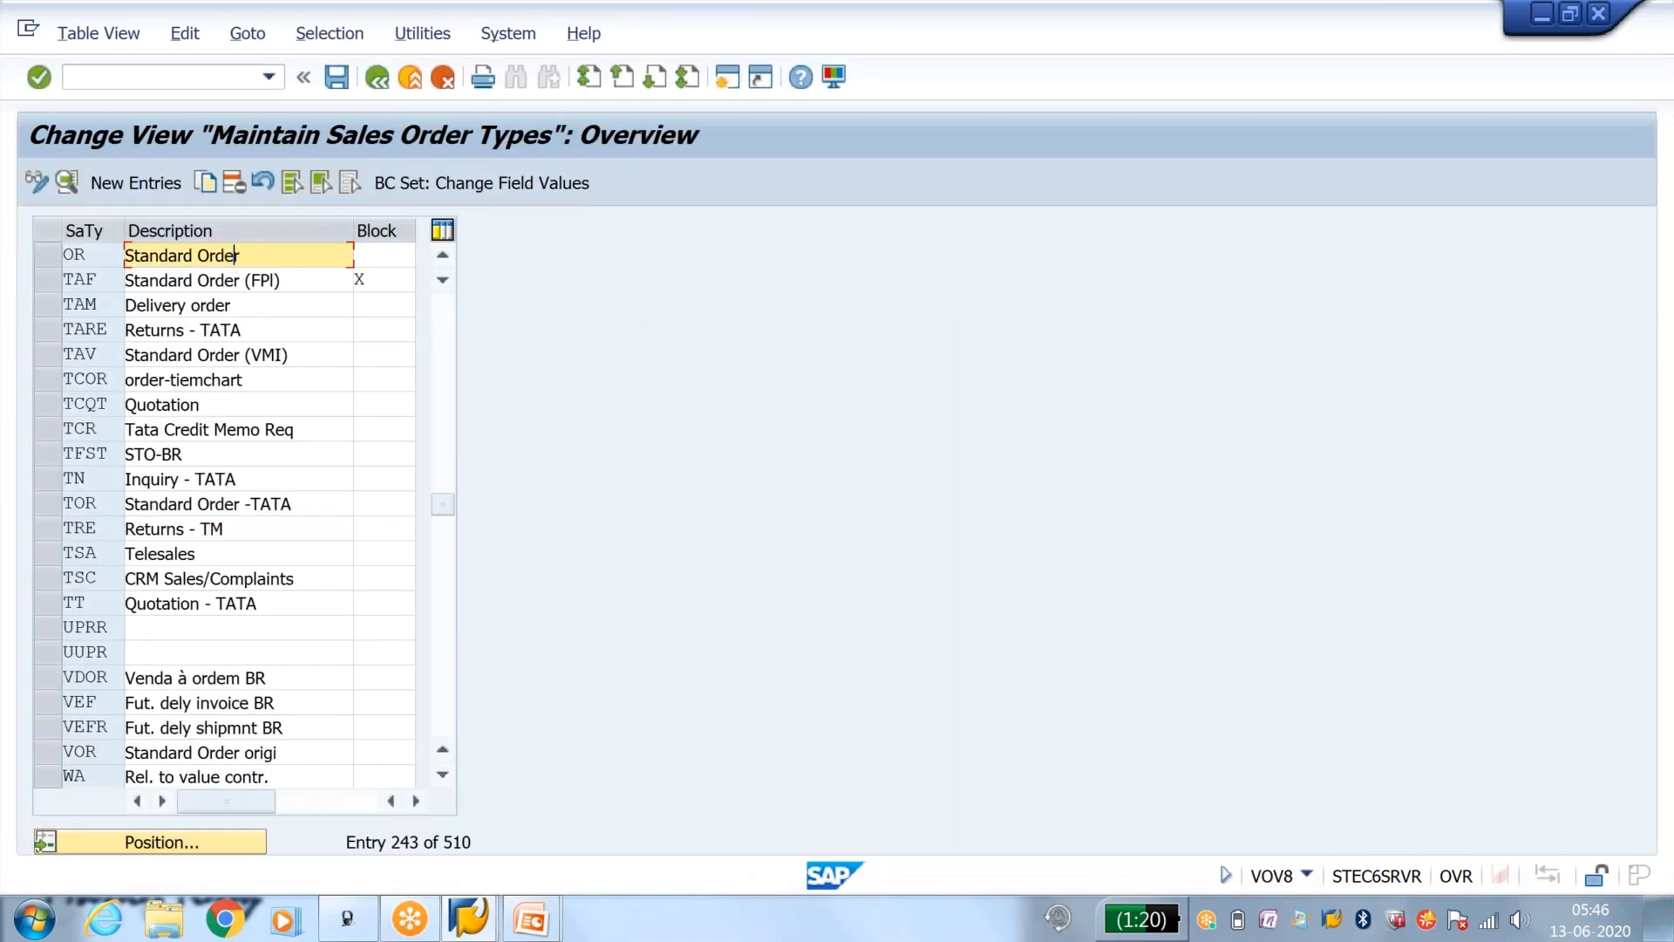
{"action": "double_click", "coordinate": [237, 254]}
Step: Turn on the incompletion messages option for order type OR and save it to the customizing request
{"action": "left_click", "coordinate": [610, 791]}
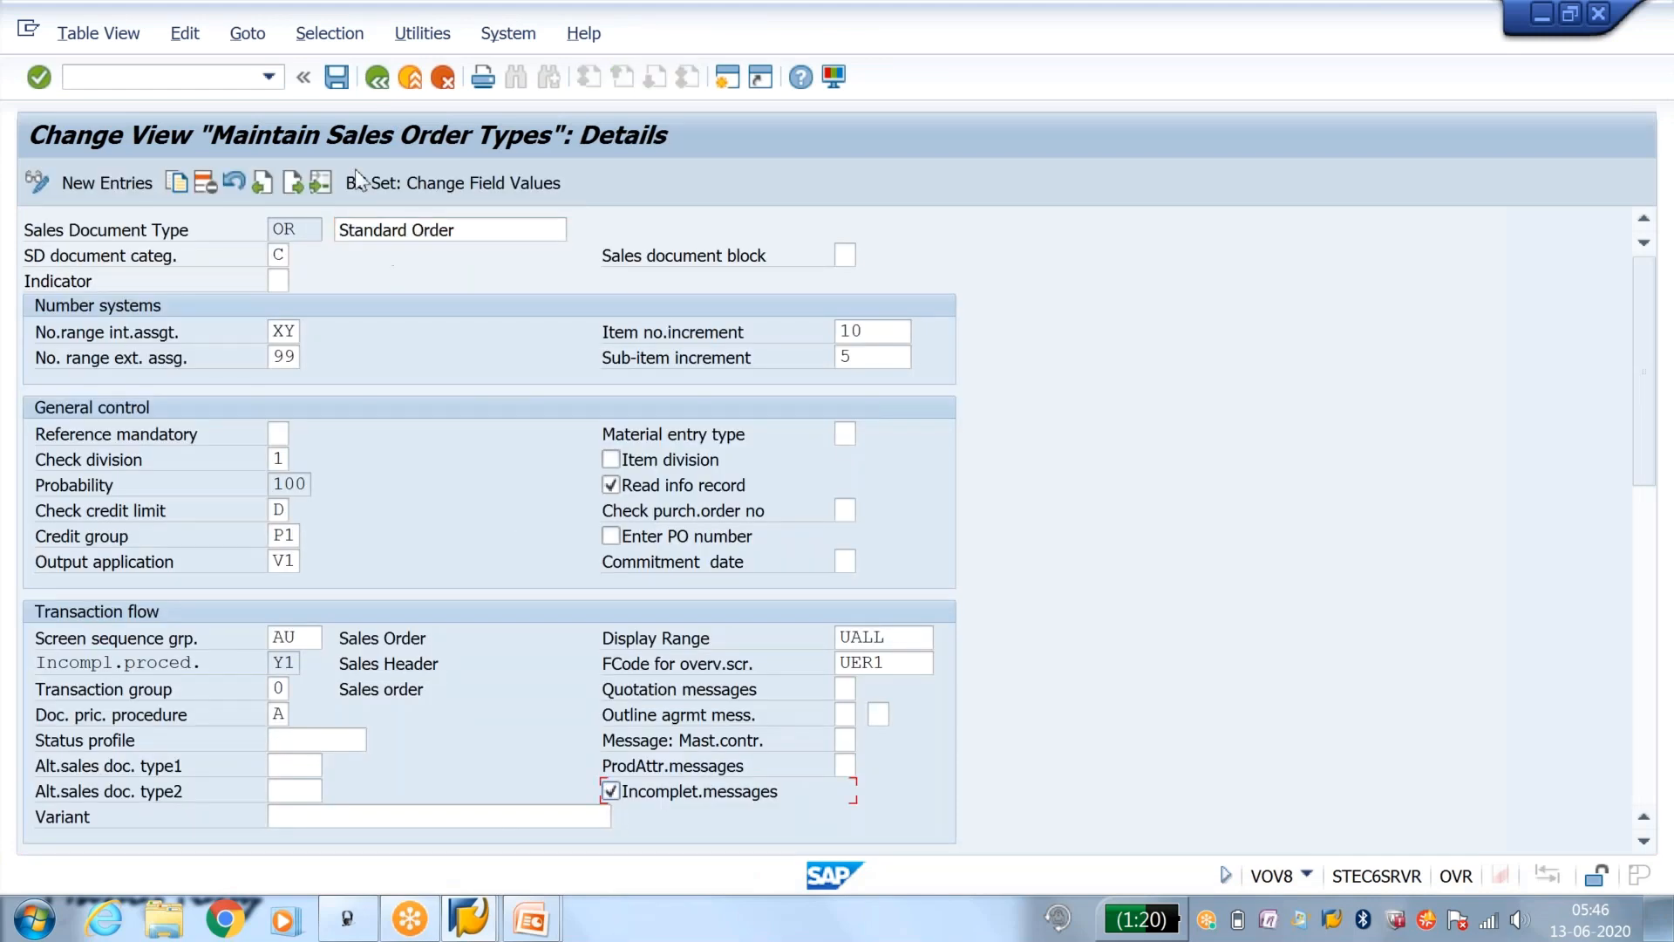
{"action": "left_click", "coordinate": [338, 77]}
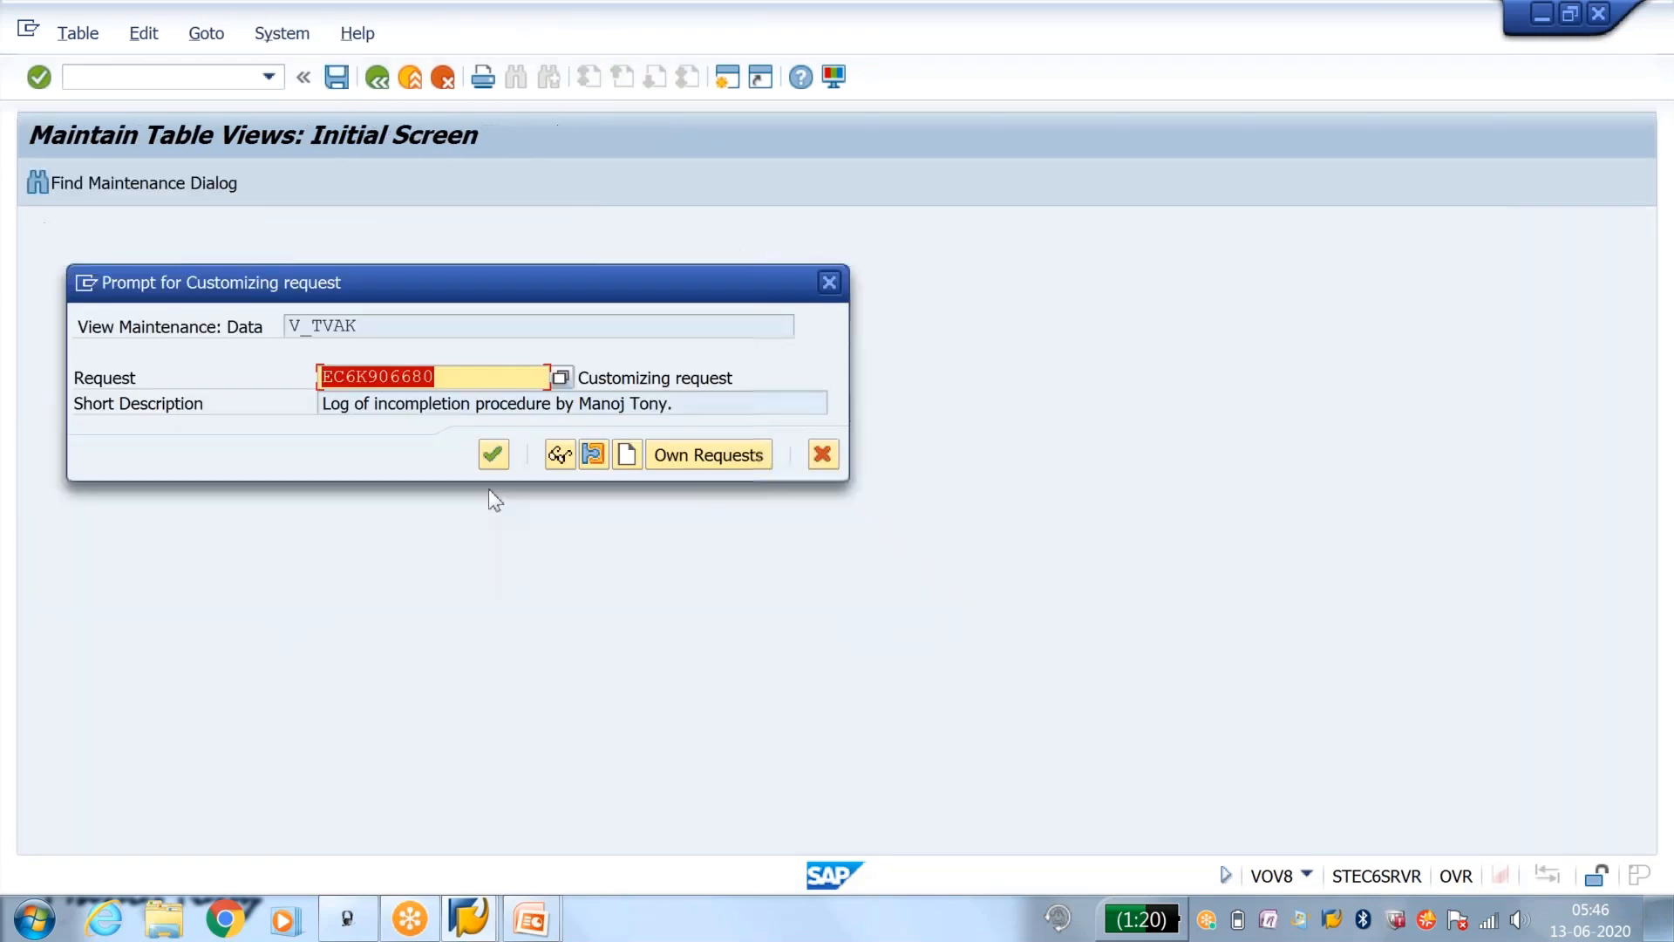
{"action": "left_click", "coordinate": [494, 452]}
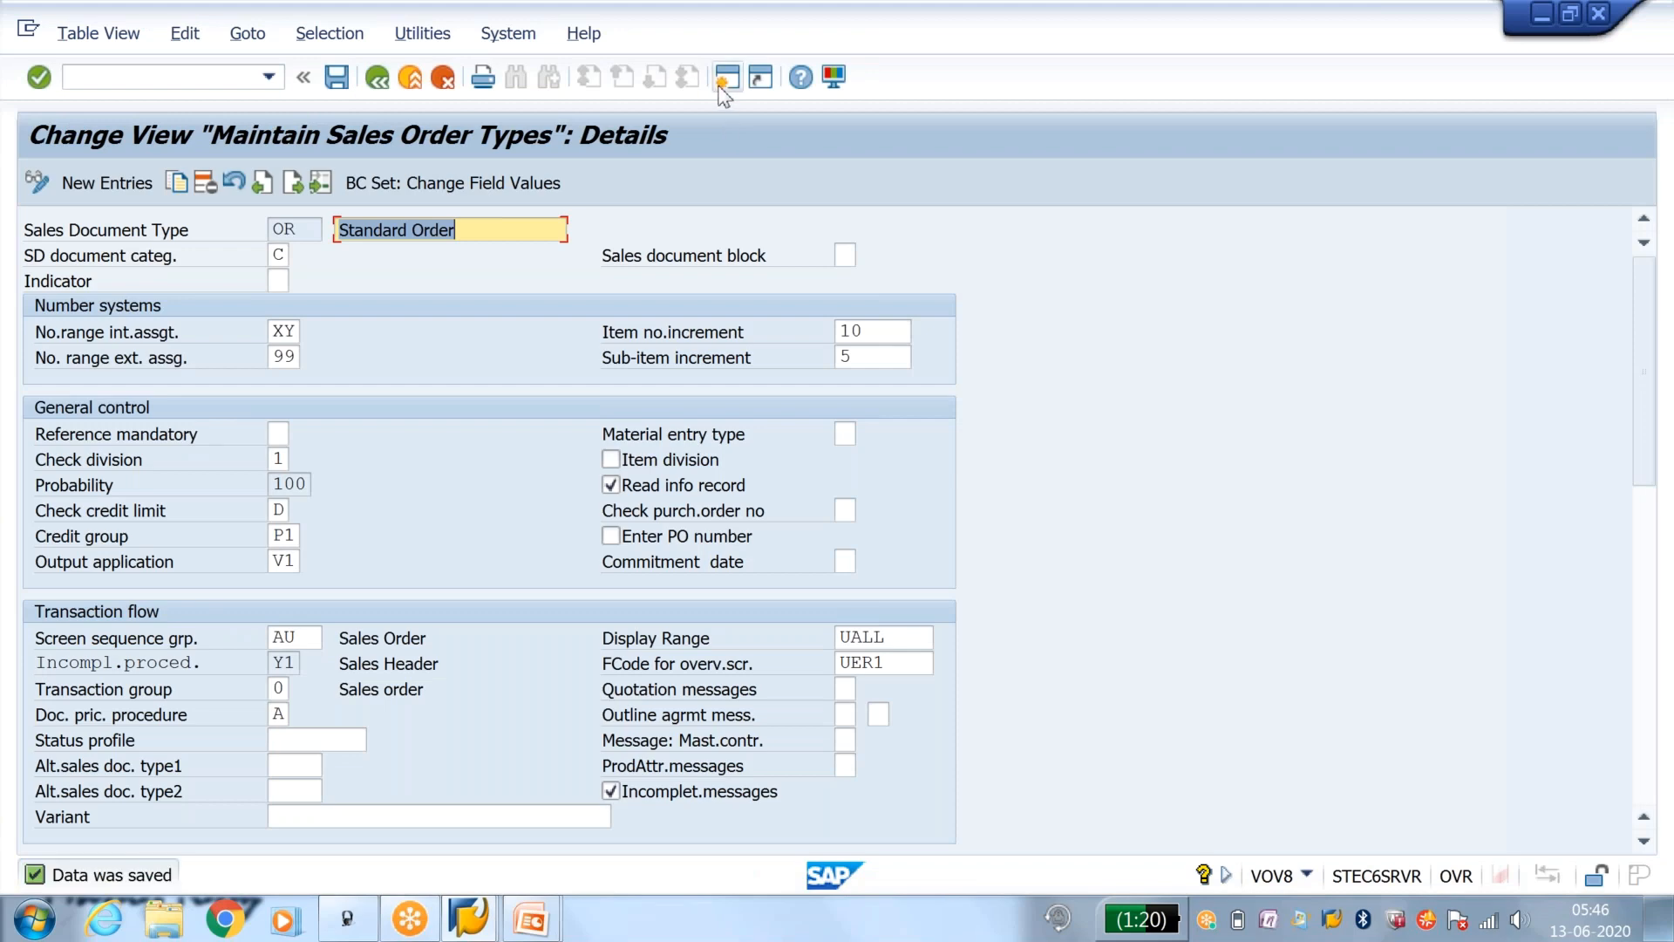
Step: Create an OR order with VA01 in a new session, entering the sold-to party and one item line with quantity 1
{"action": "left_click", "coordinate": [726, 80]}
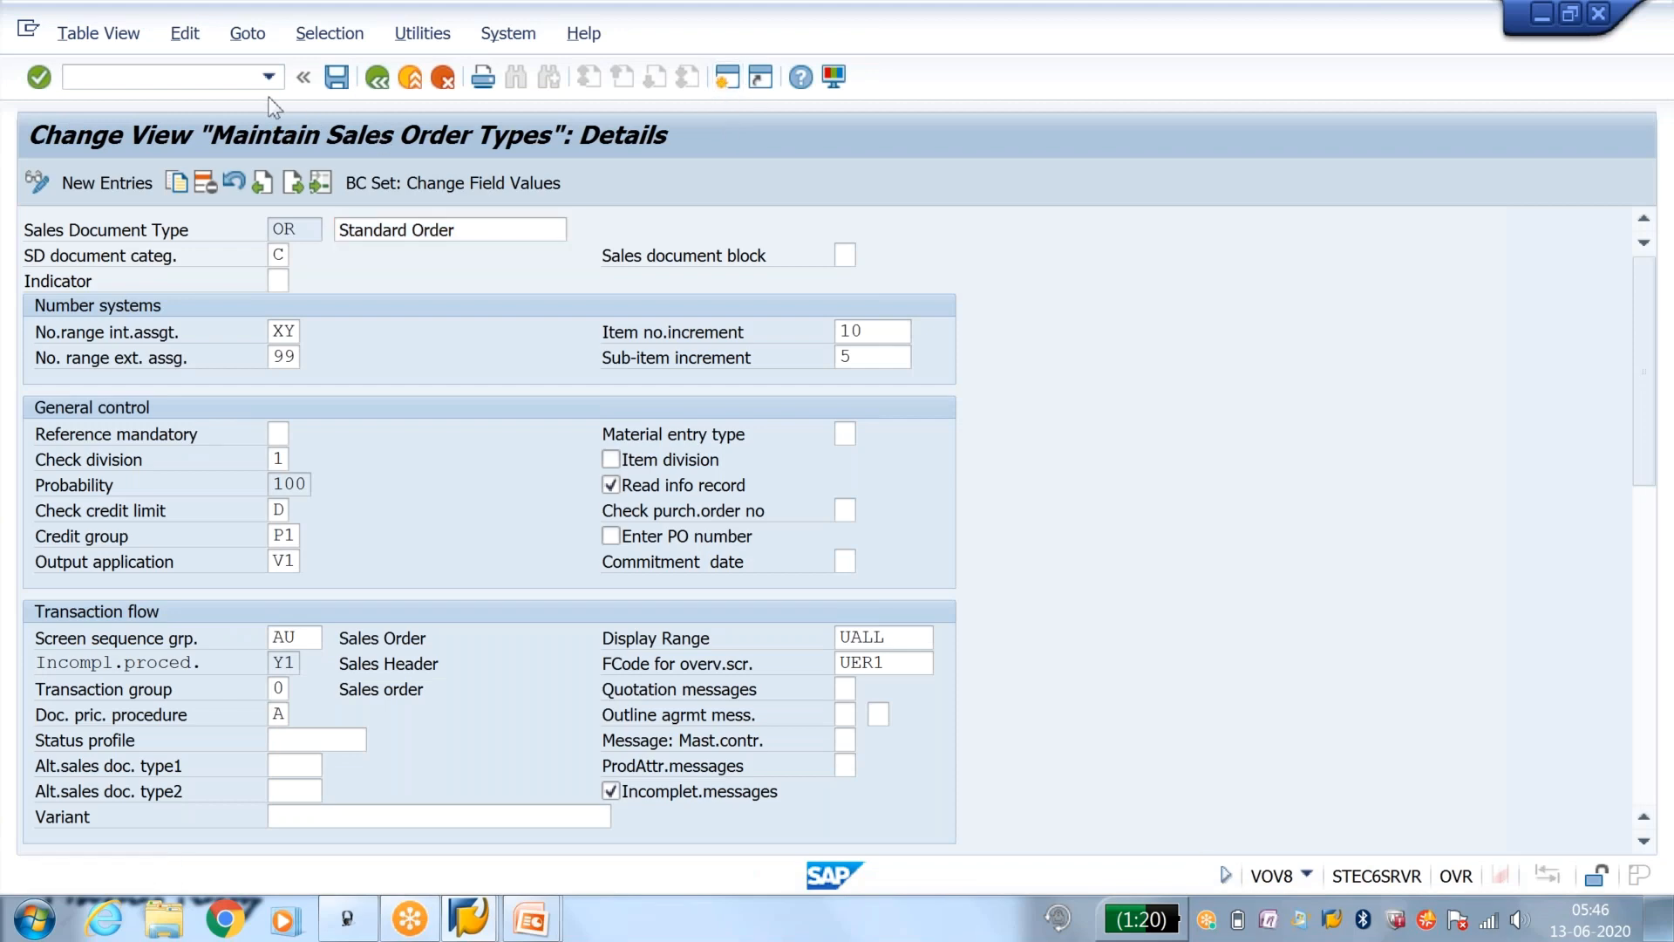
{"action": "type", "text": "va"}
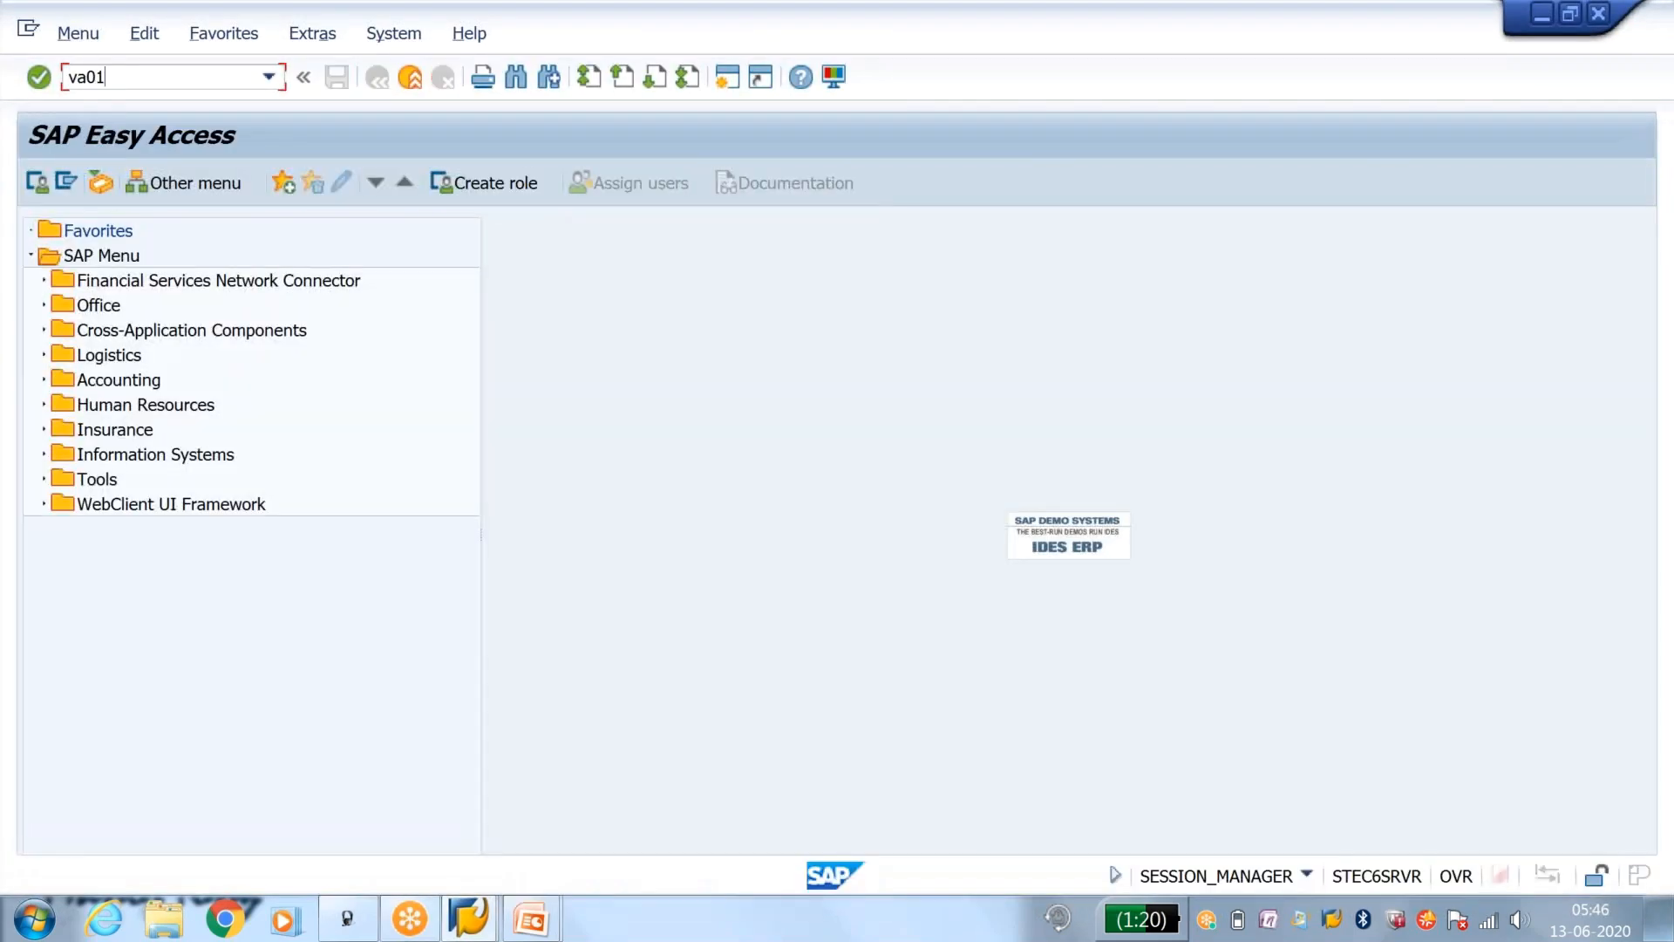
{"action": "type", "text": "01"}
{"action": "key", "text": "Return"}
{"action": "key", "text": "Return"}
{"action": "type", "text": "20011"}
{"action": "key", "text": "Return"}
{"action": "key", "text": "Down"}
{"action": "key", "text": "Return"}
{"action": "key", "text": "Return"}
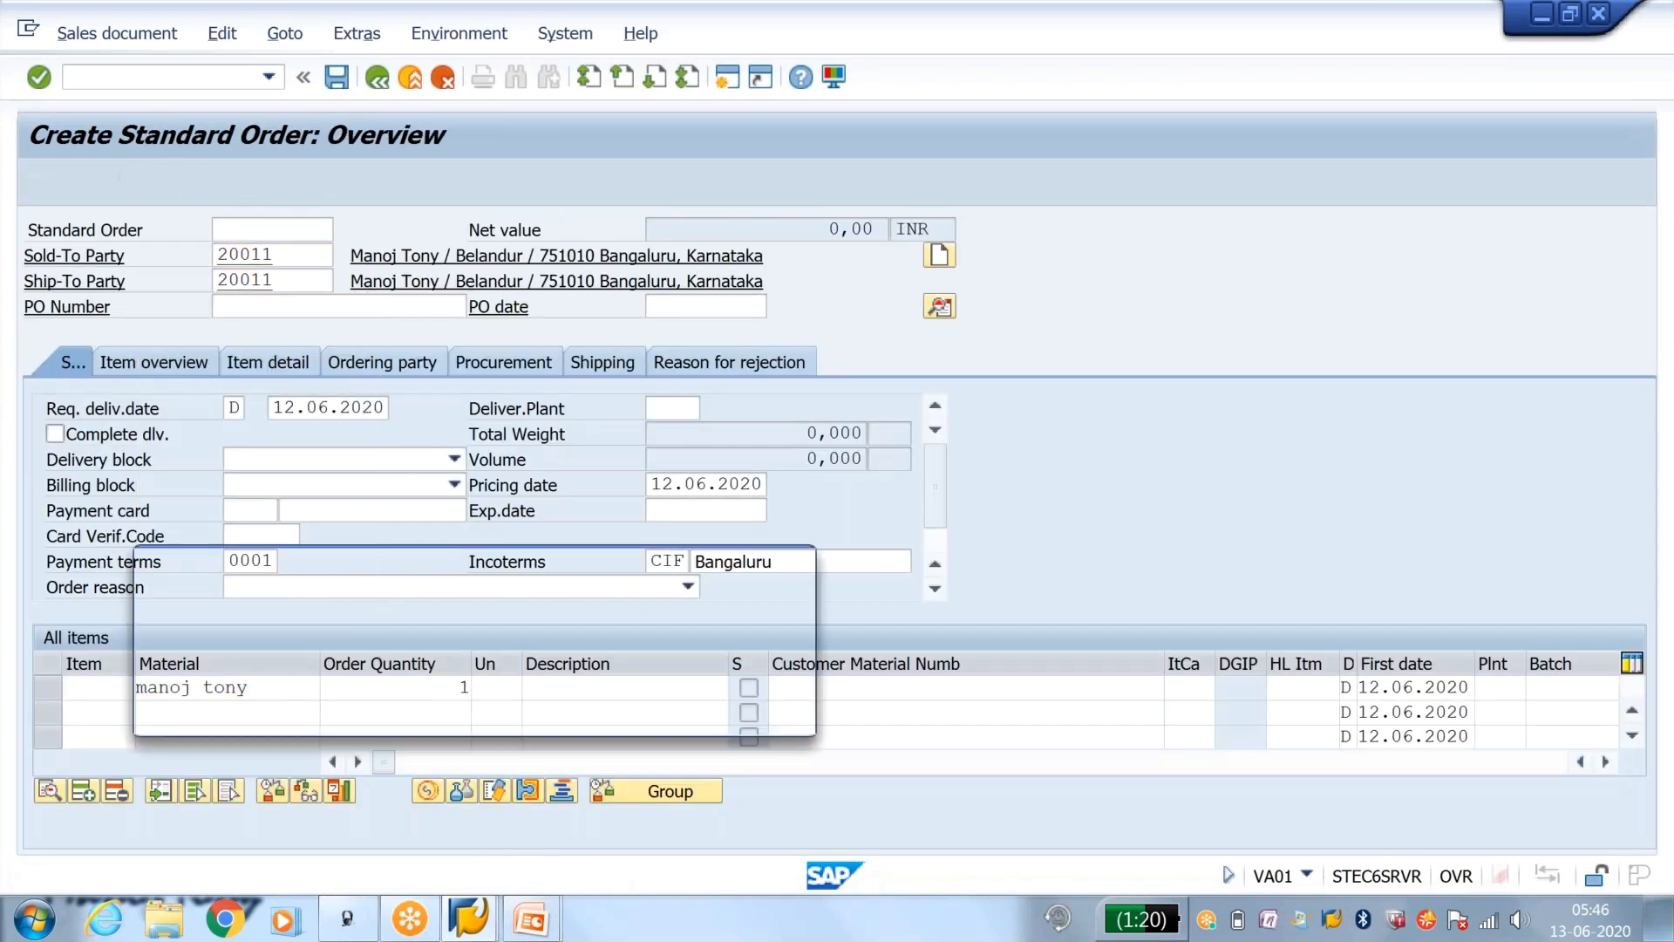
Step: Try to save the order without a PO number, including from the incompletion log, and close its session
{"action": "left_click", "coordinate": [337, 80]}
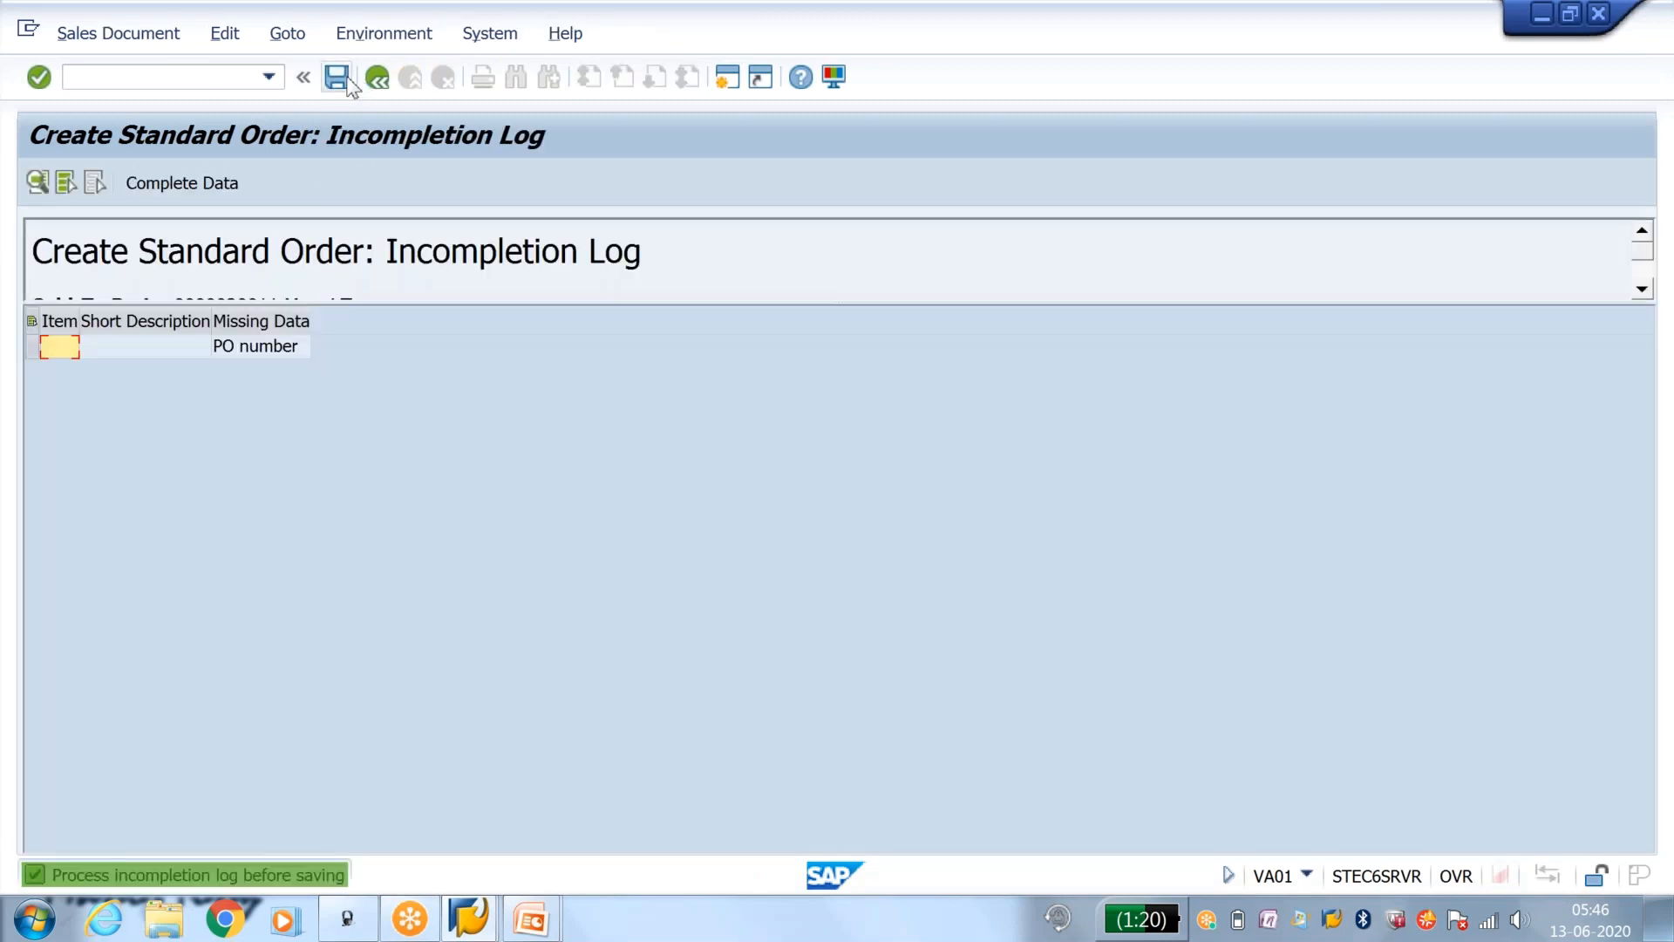
{"action": "left_click", "coordinate": [344, 83]}
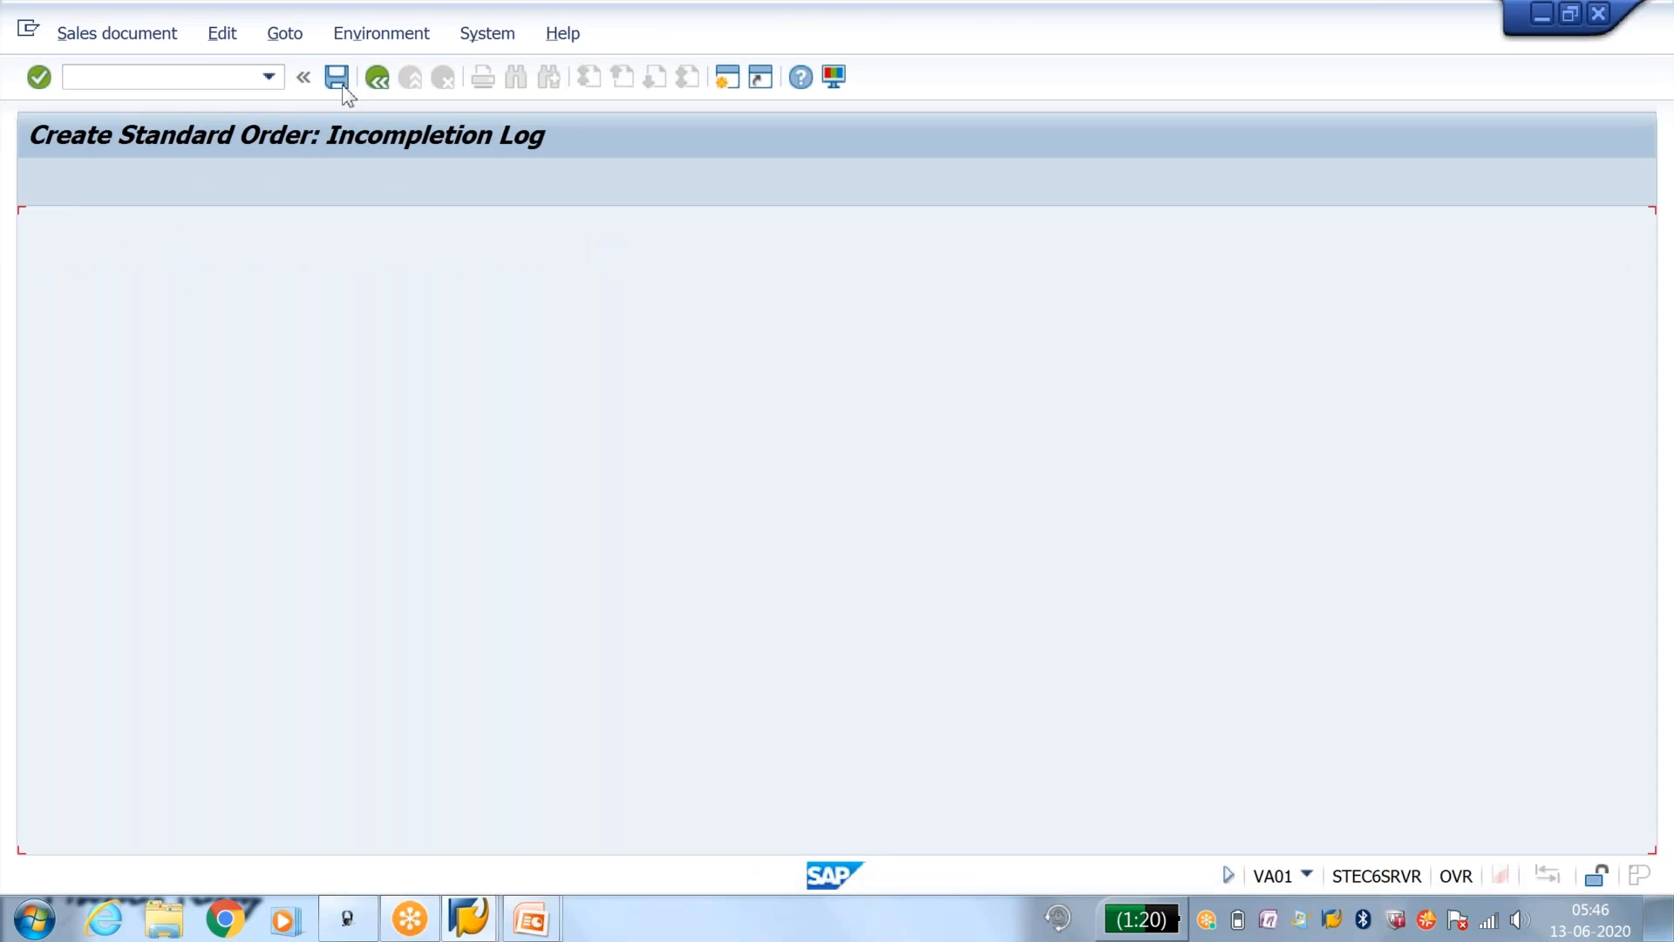
{"action": "left_click", "coordinate": [338, 81]}
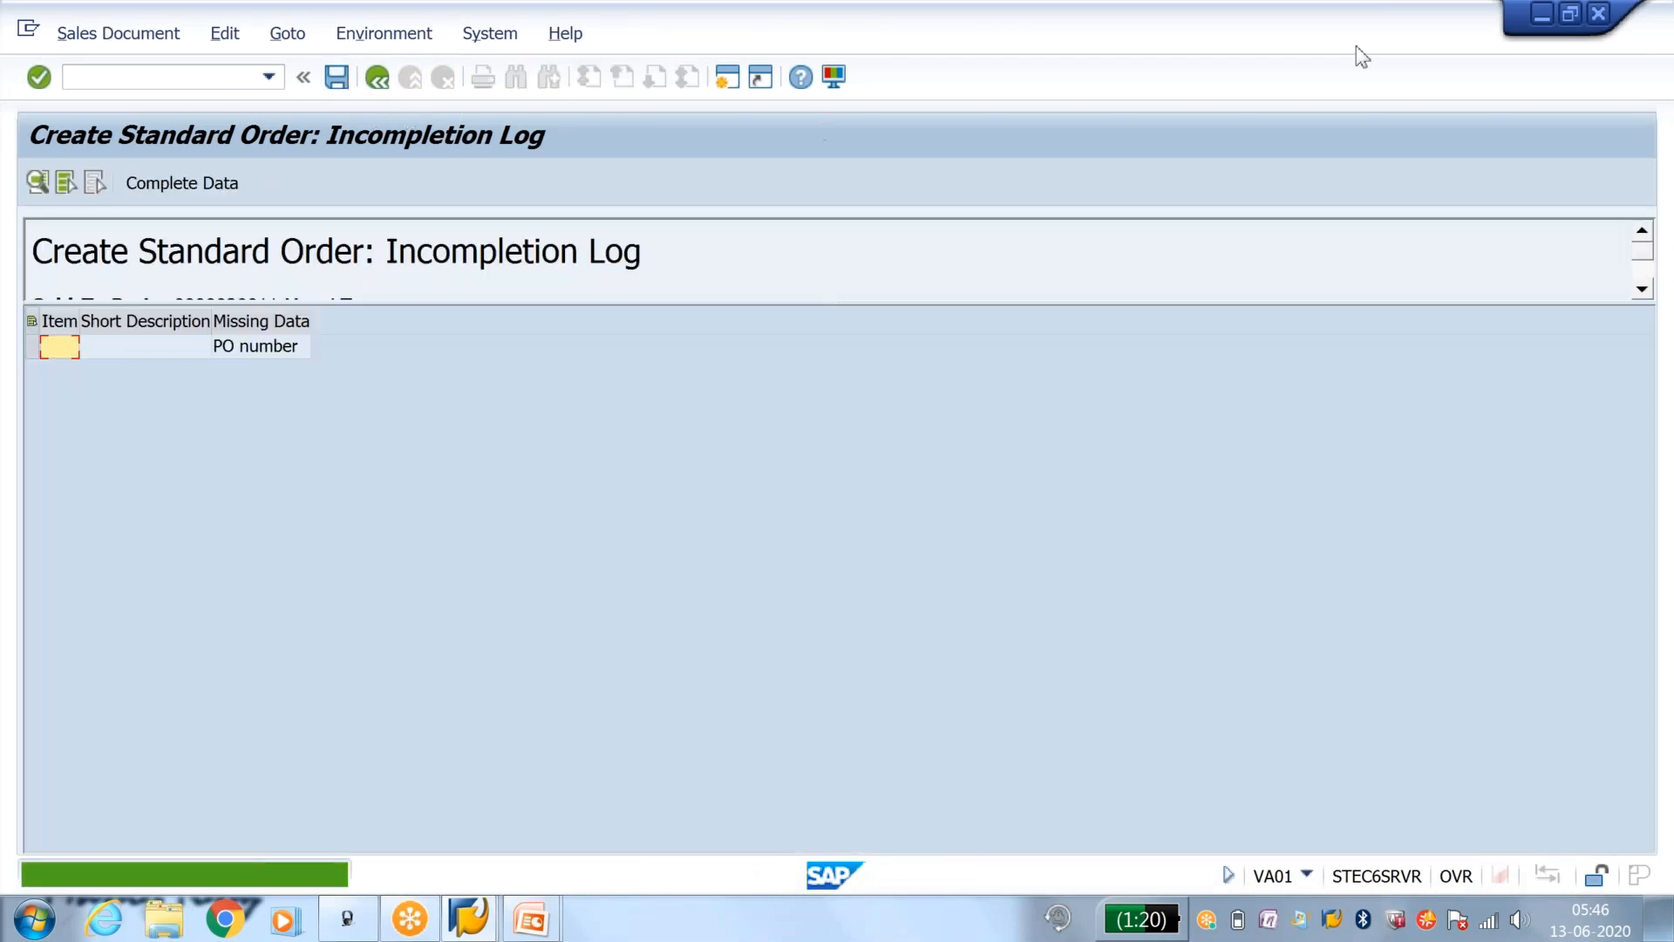
{"action": "left_click", "coordinate": [1598, 19]}
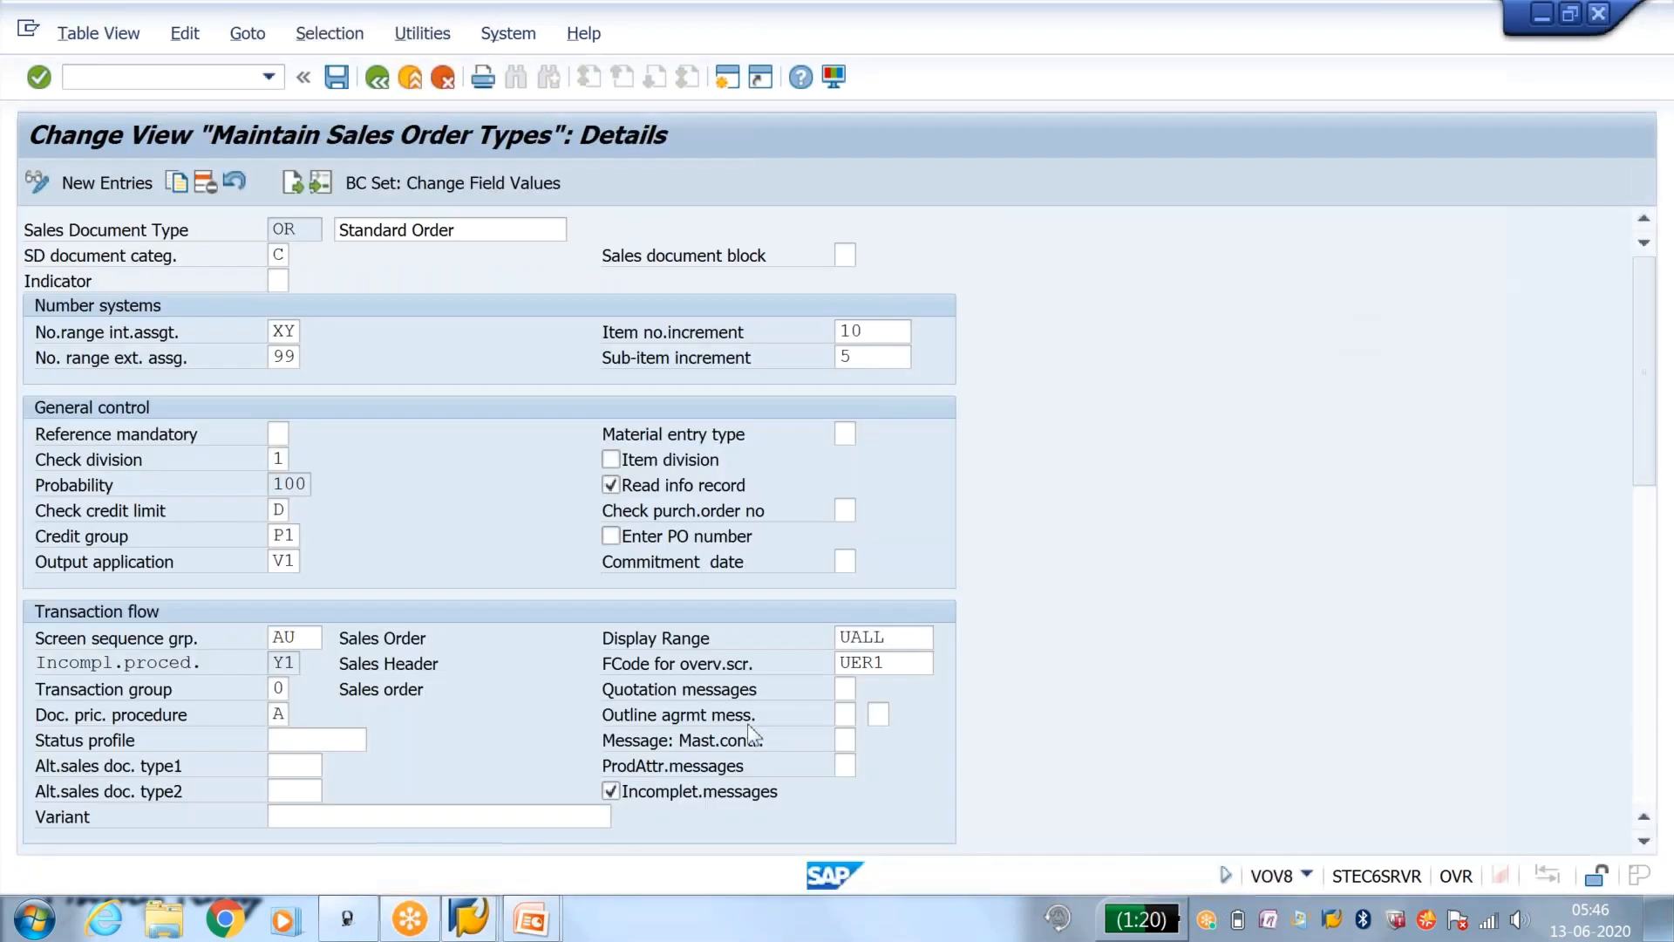
Step: Clear the incompletion messages option for order type OR again and save the change
{"action": "left_click", "coordinate": [617, 793]}
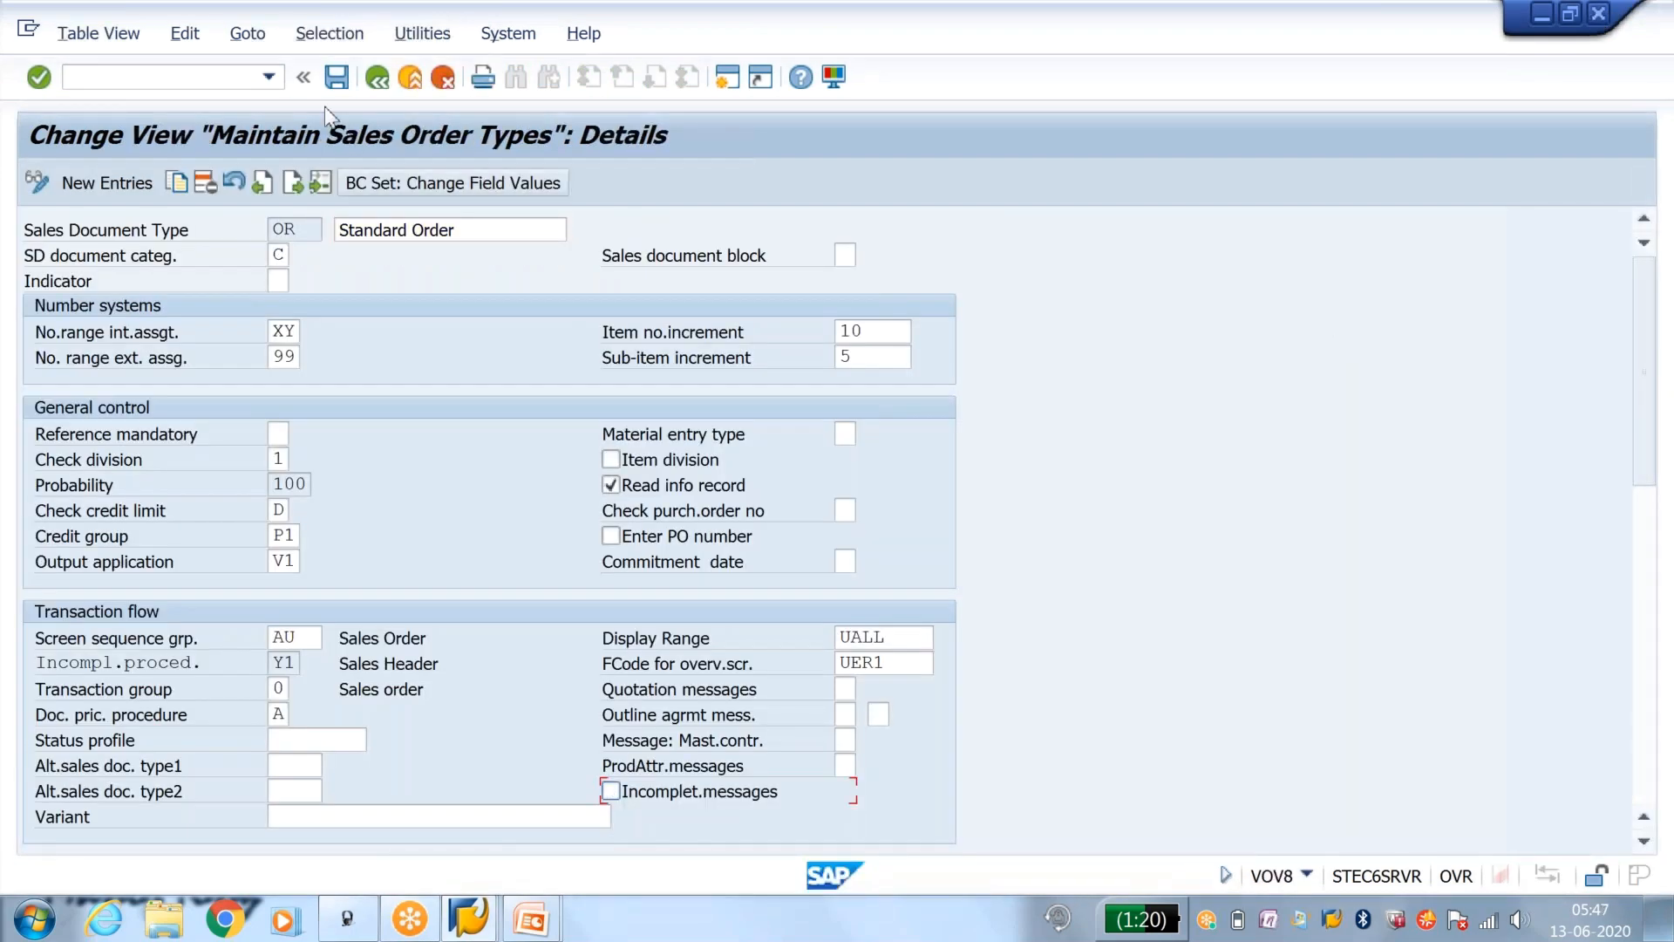
{"action": "left_click", "coordinate": [338, 78]}
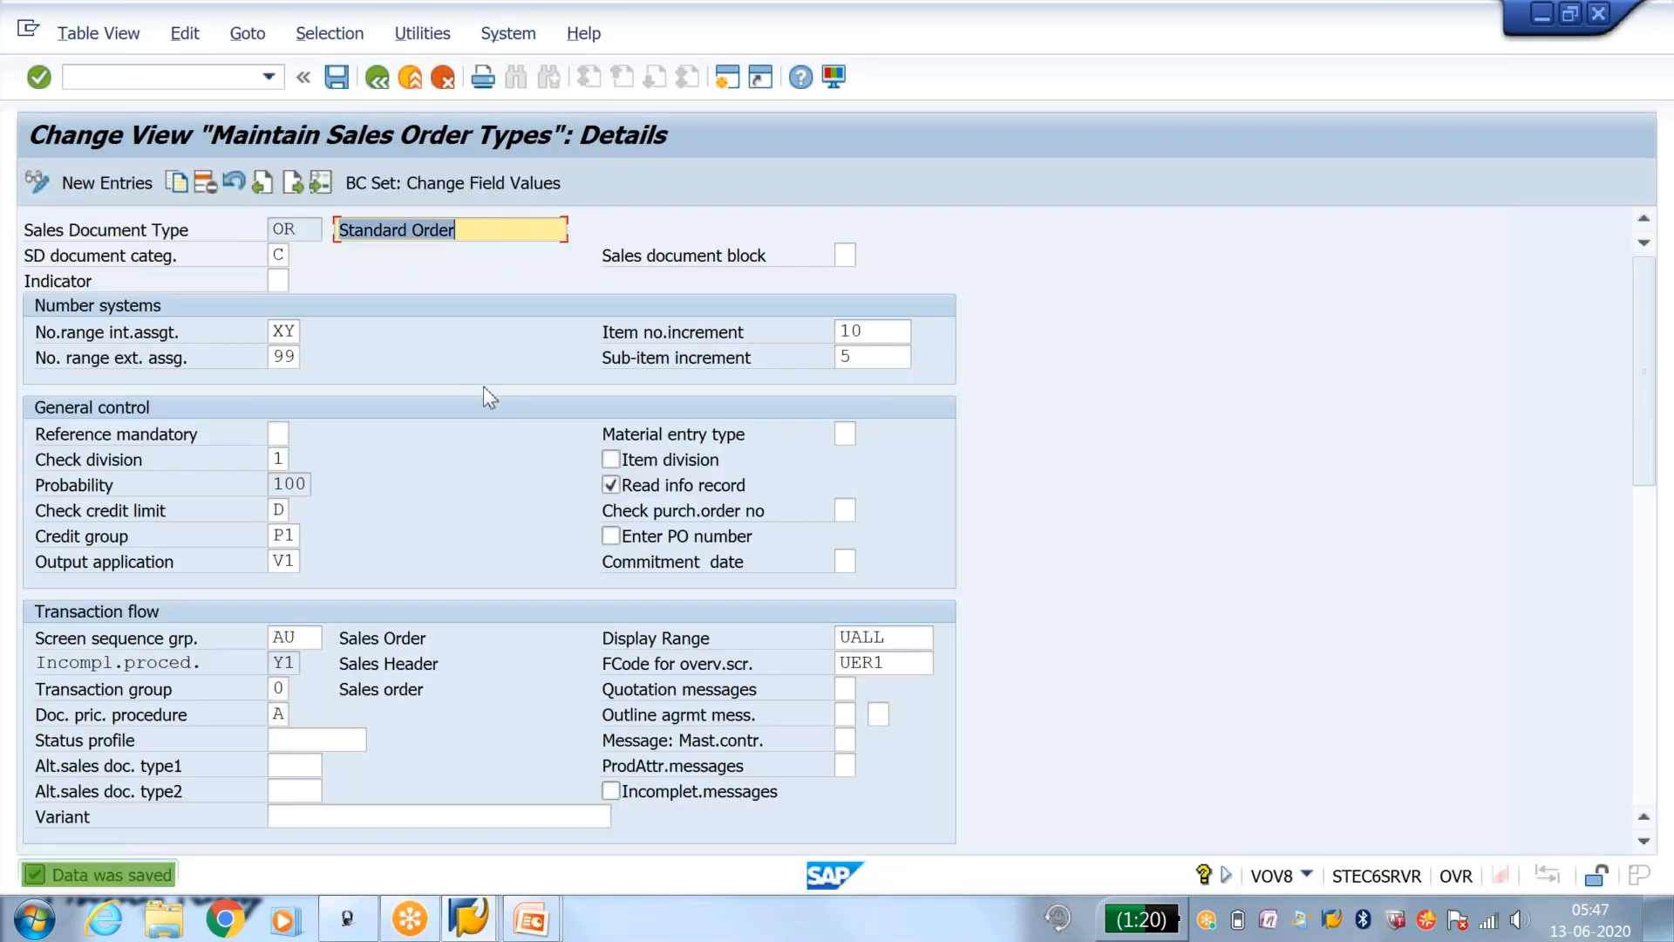
Step: Switch to the PowerPoint slide show about status groups
{"action": "mouse_move", "coordinate": [552, 931]}
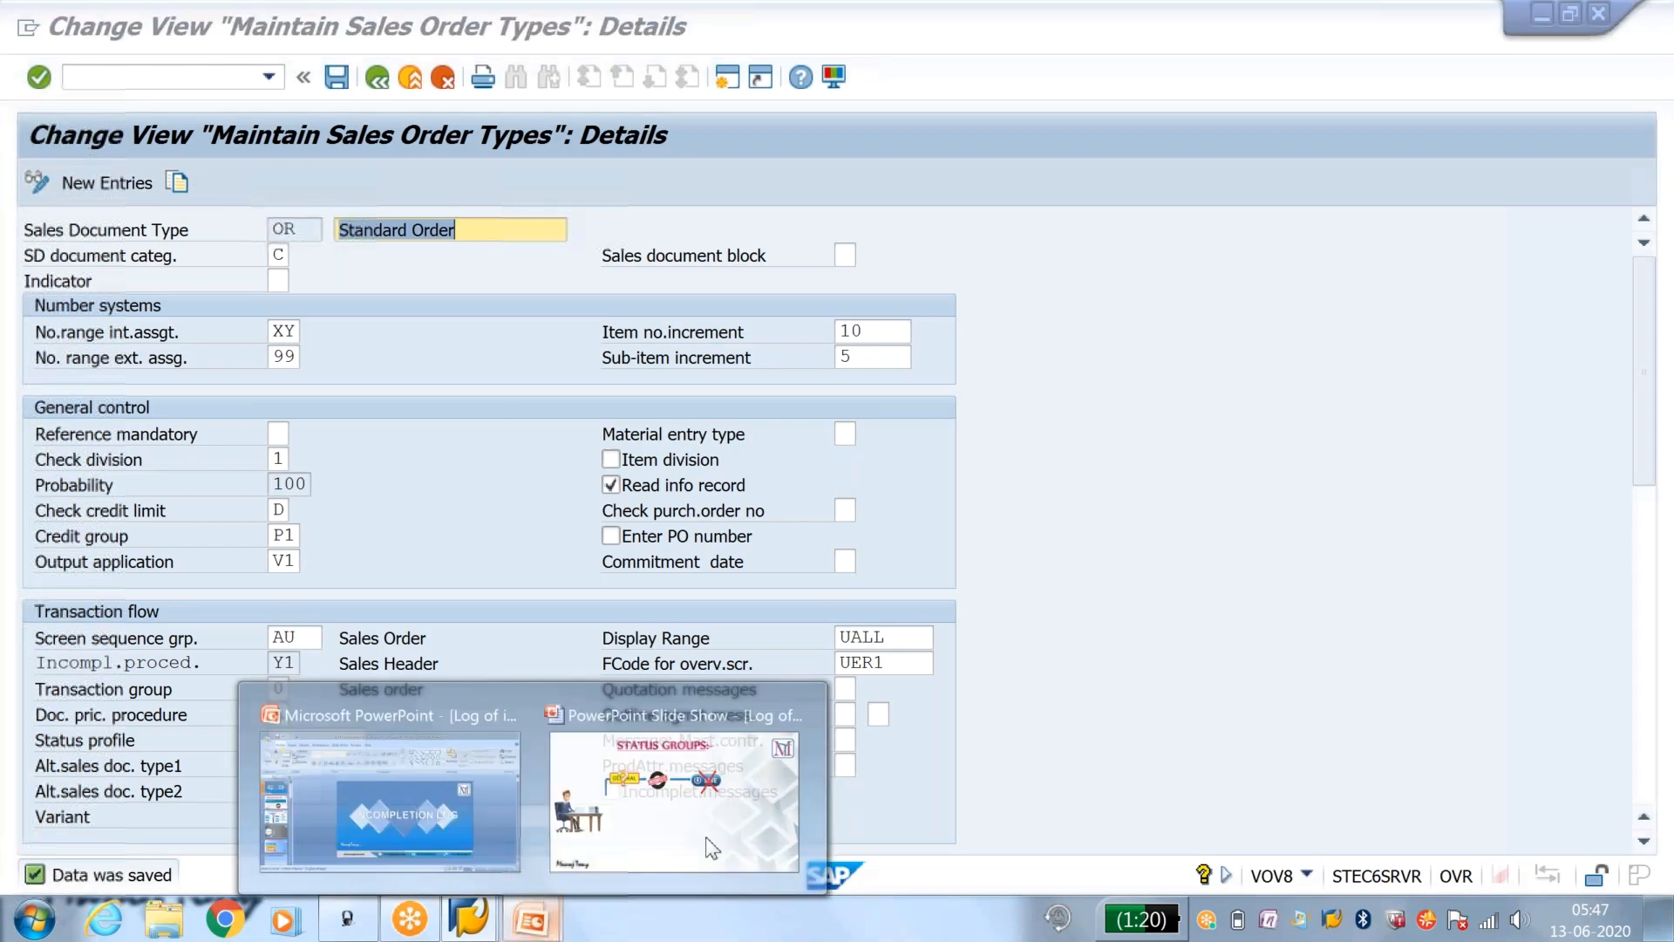
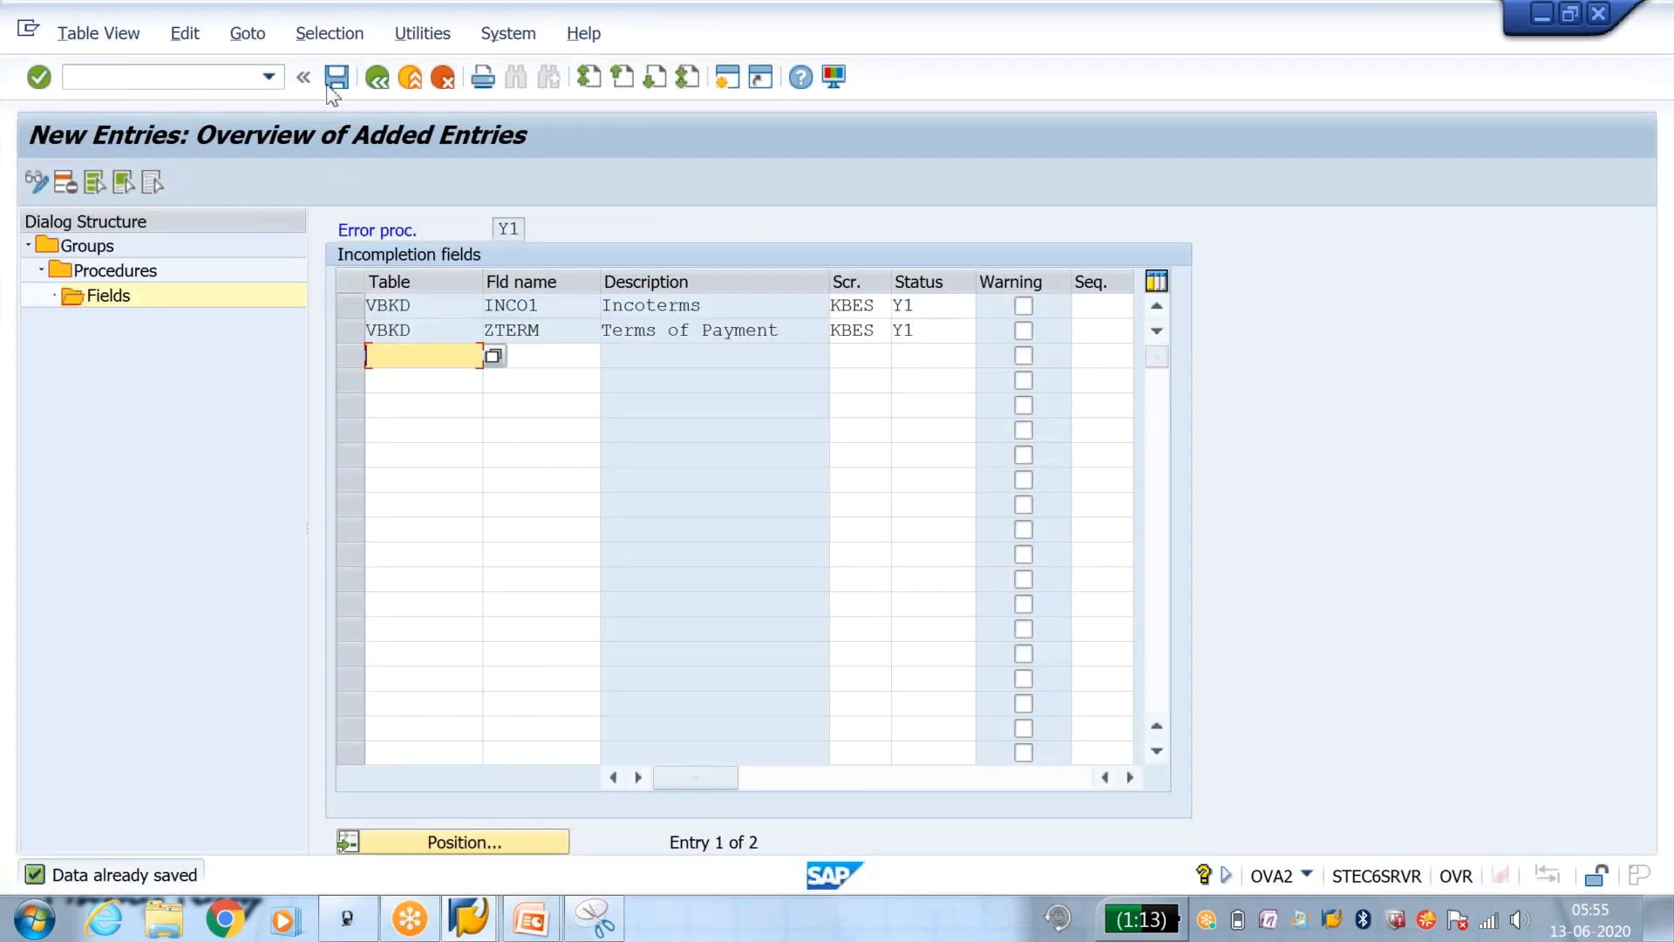
Step: Save the incompletion fields of procedure Y1 and return to the incompletion groups overview
{"action": "left_click", "coordinate": [336, 77]}
{"action": "left_click", "coordinate": [337, 77]}
{"action": "left_click", "coordinate": [375, 78]}
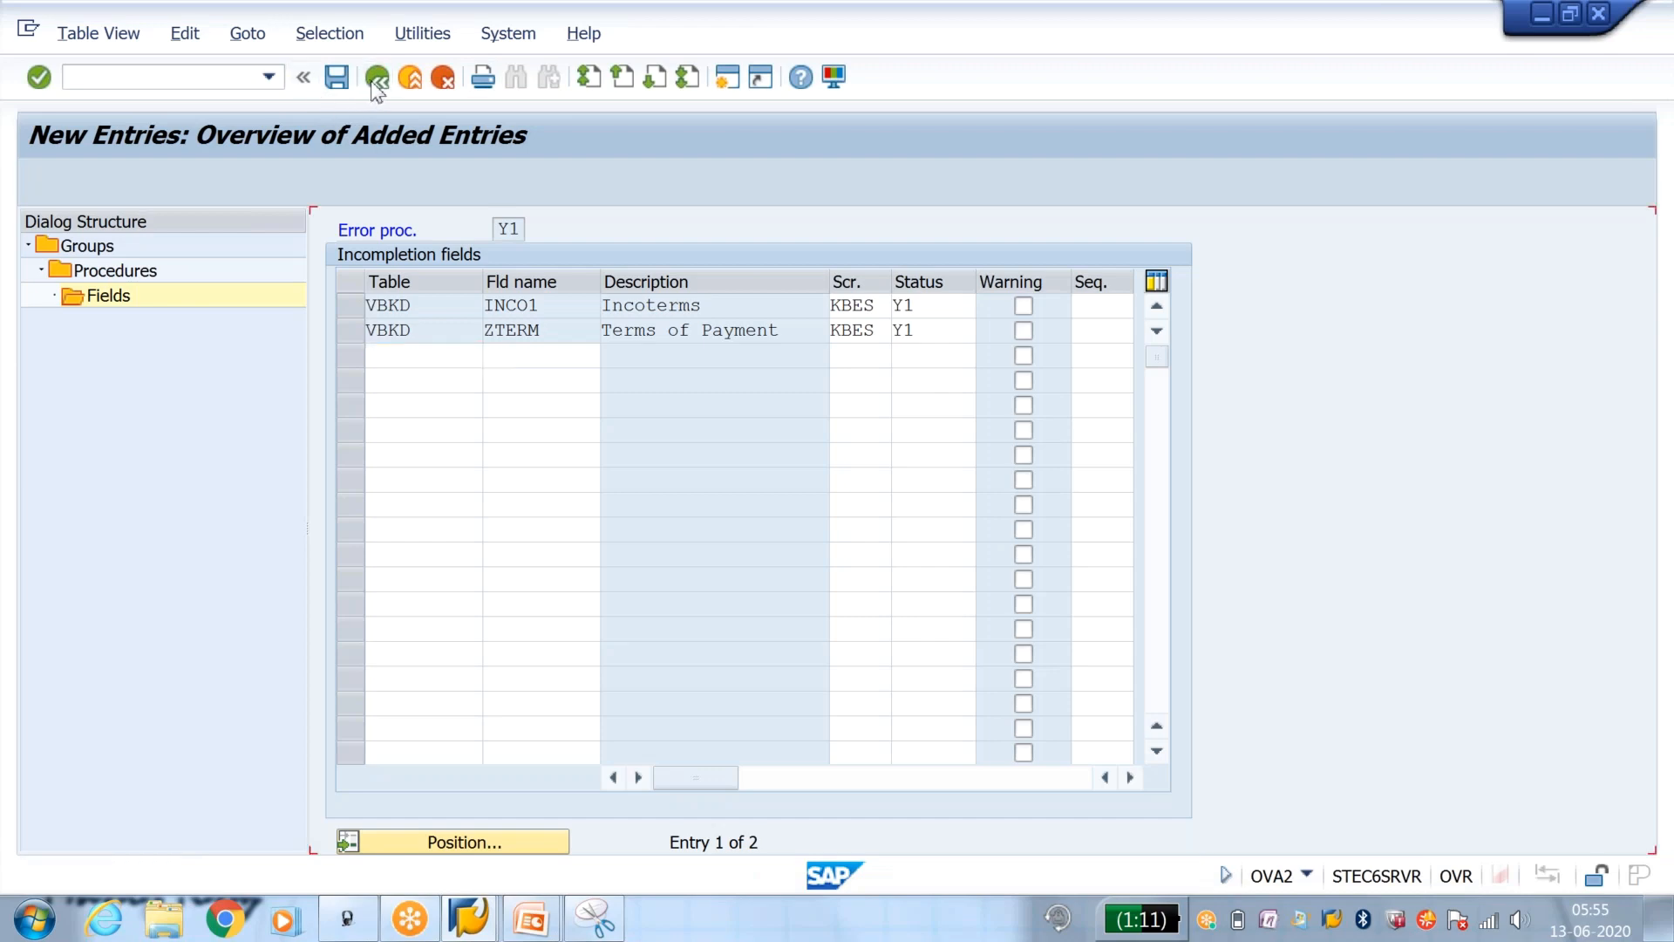
{"action": "left_click", "coordinate": [375, 80]}
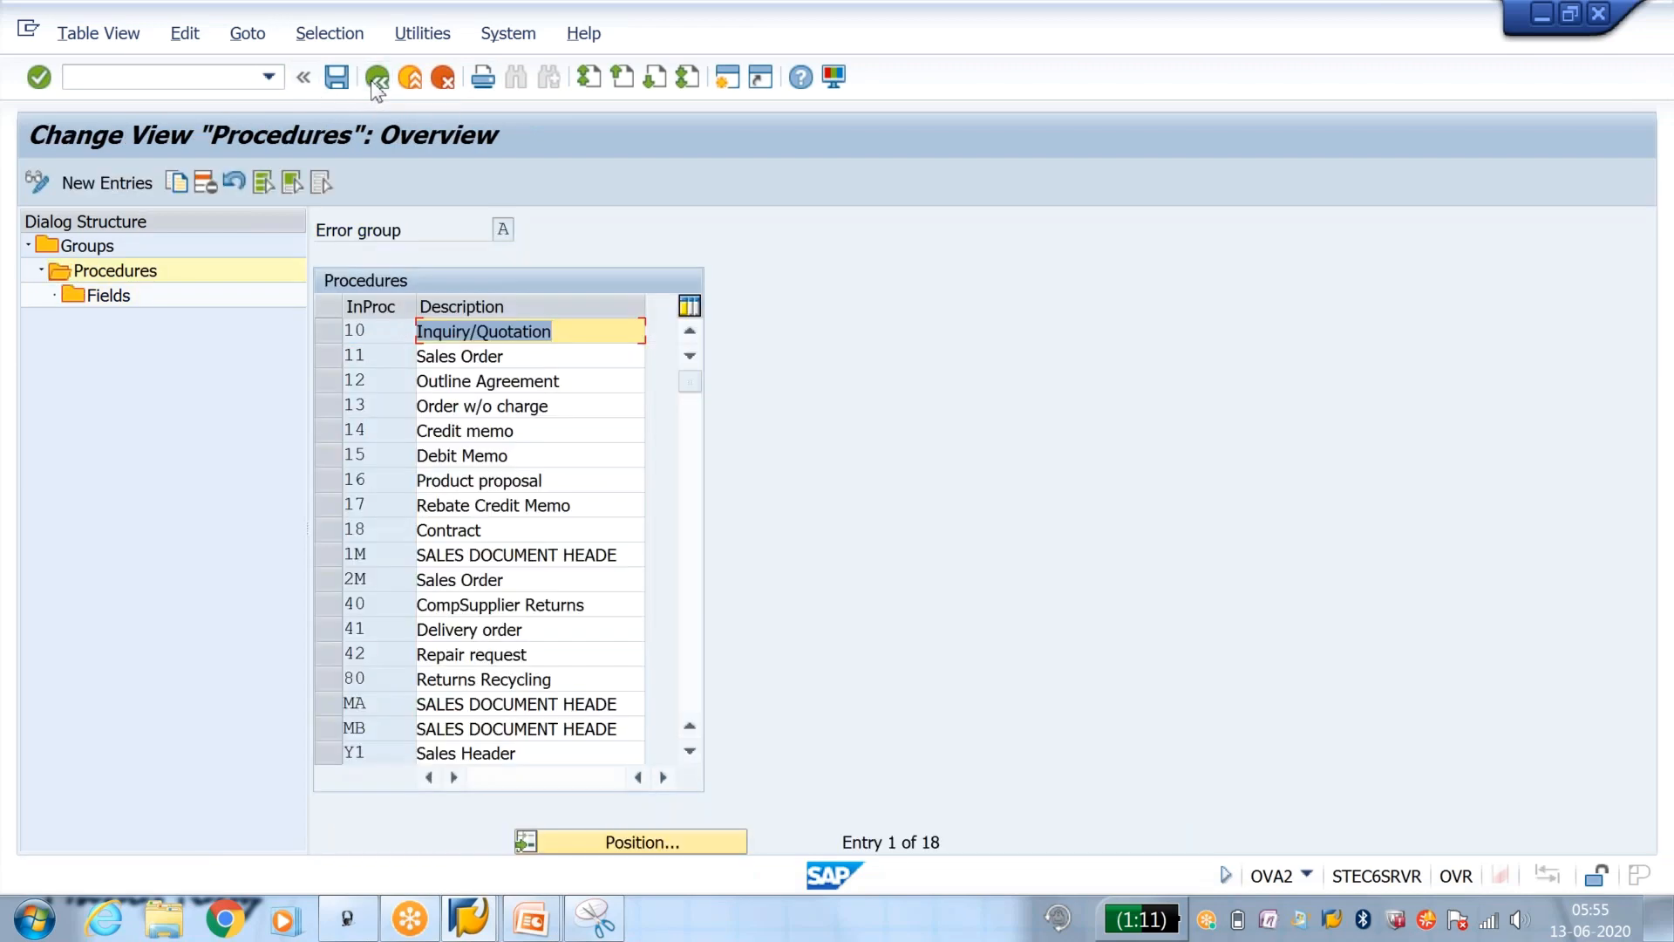
{"action": "left_click", "coordinate": [375, 80]}
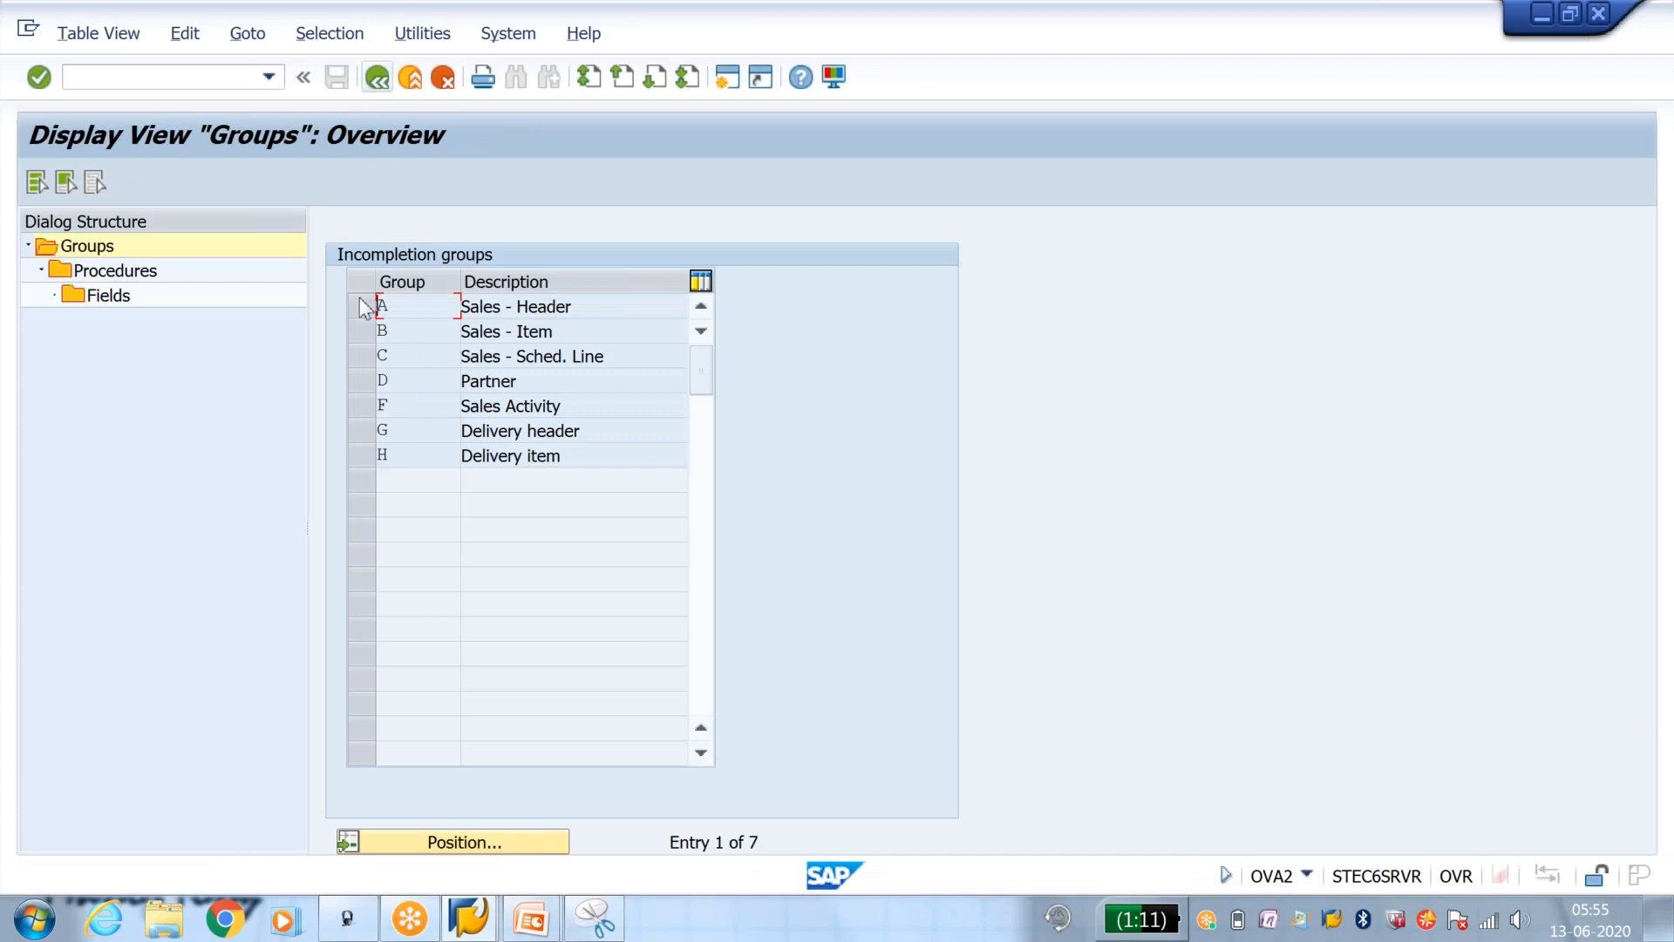
Step: Create incompleteness procedure Y2 with the description Standard Item under group B, Sales - Item
{"action": "left_click", "coordinate": [353, 328]}
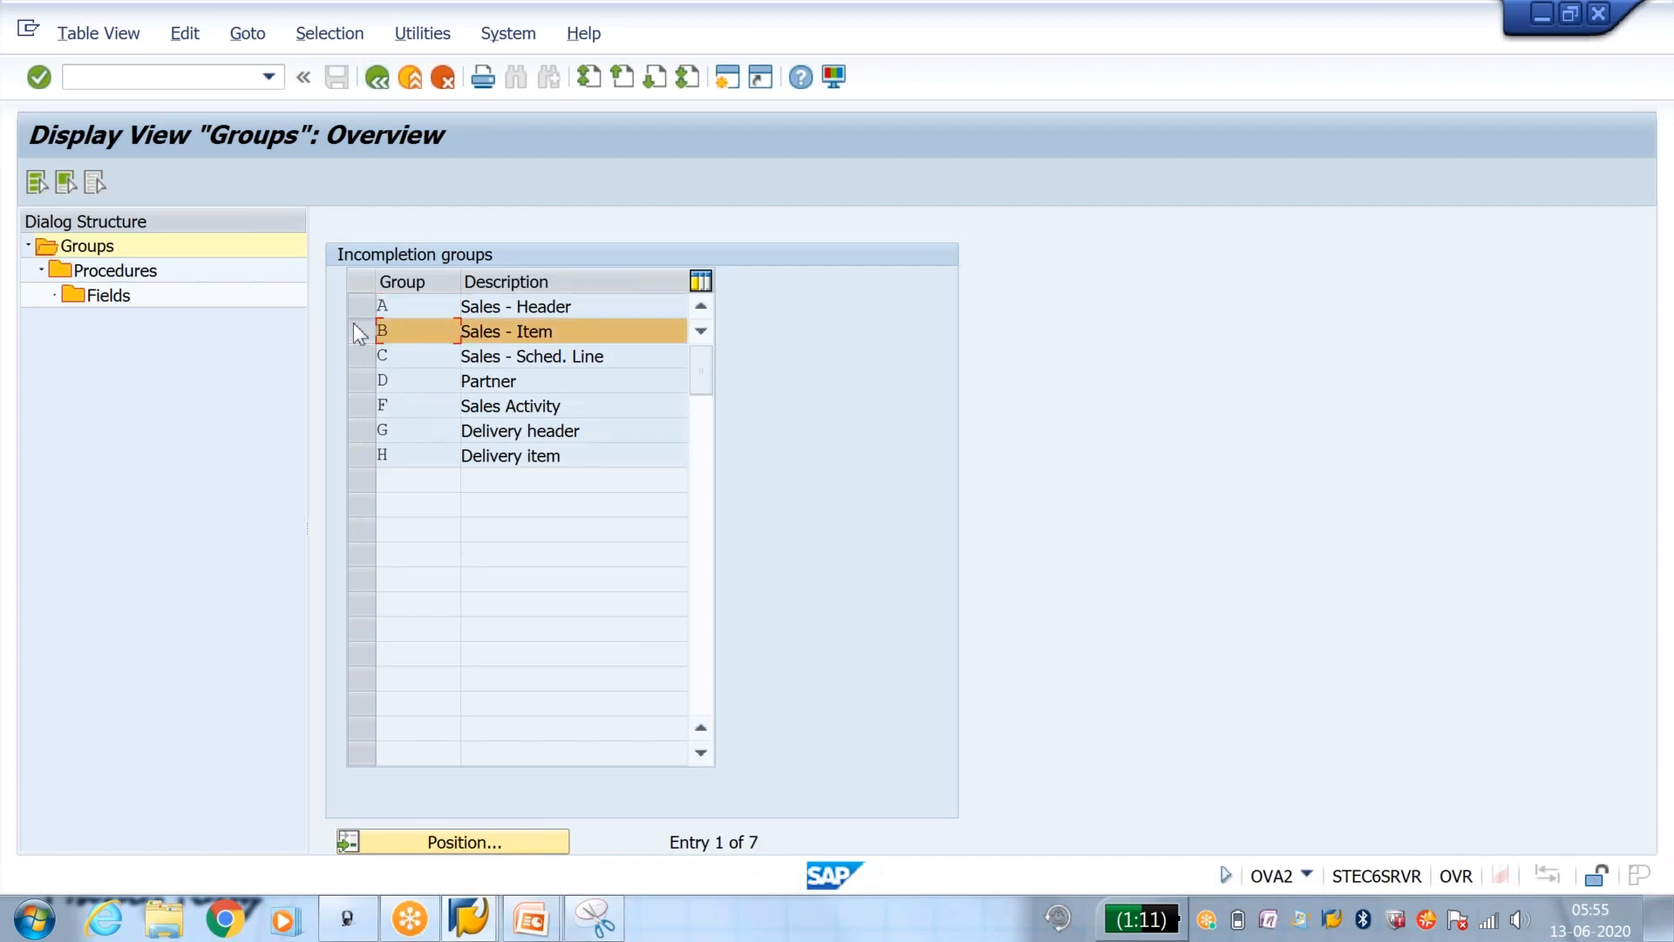
{"action": "double_click", "coordinate": [150, 275]}
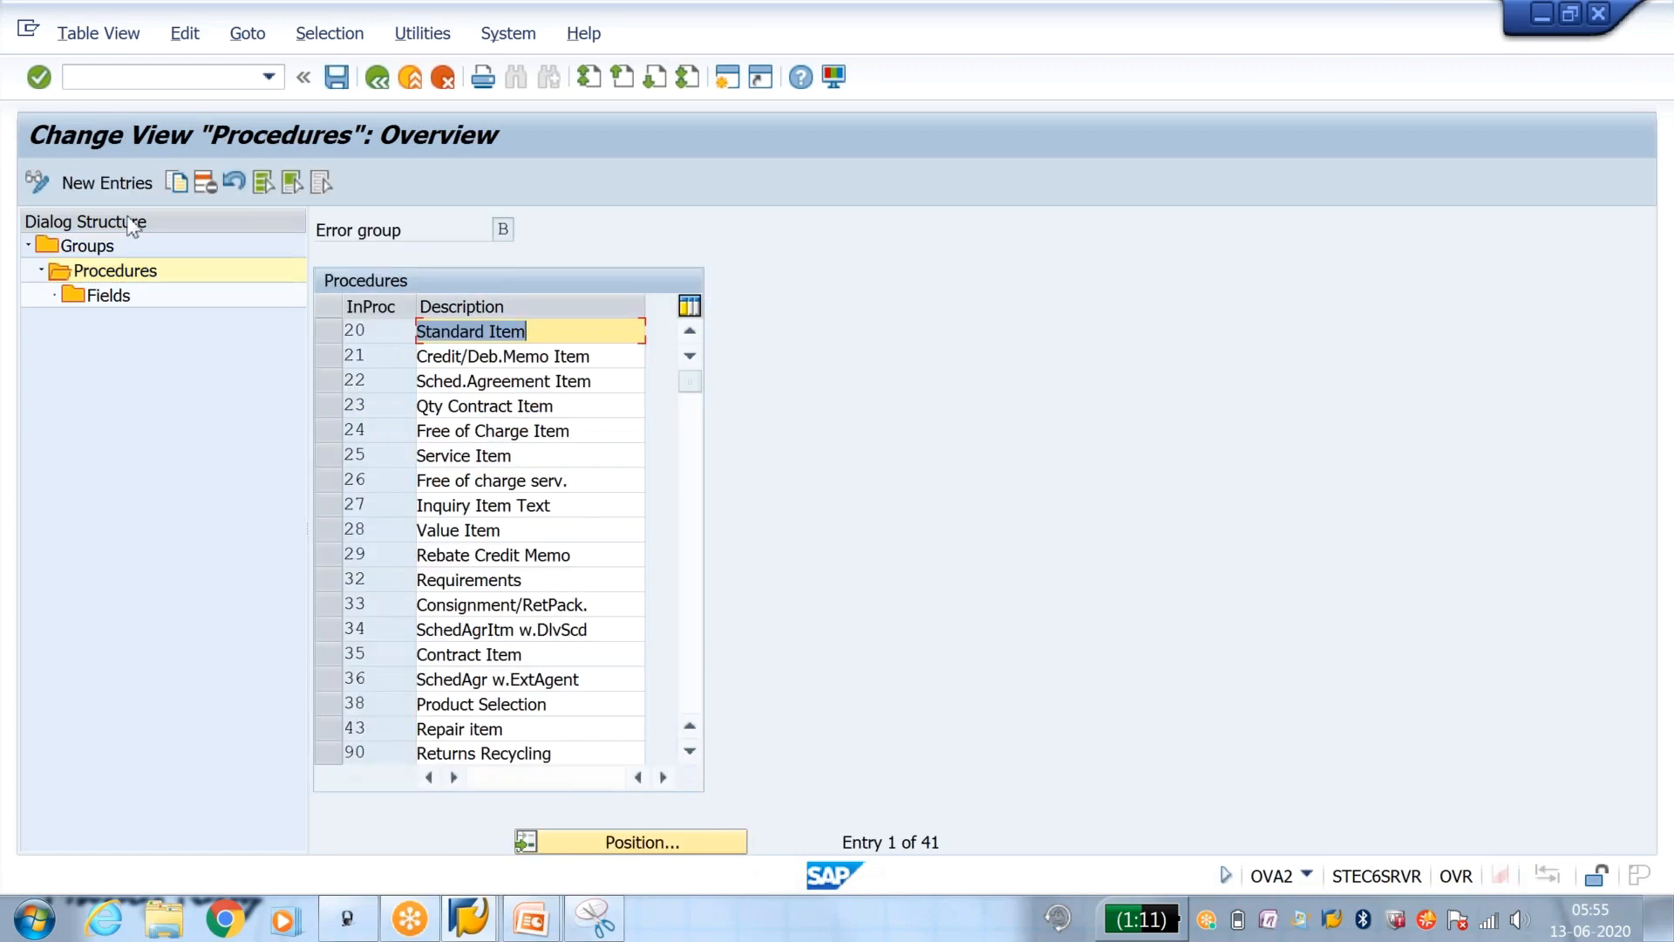
{"action": "left_click", "coordinate": [125, 185]}
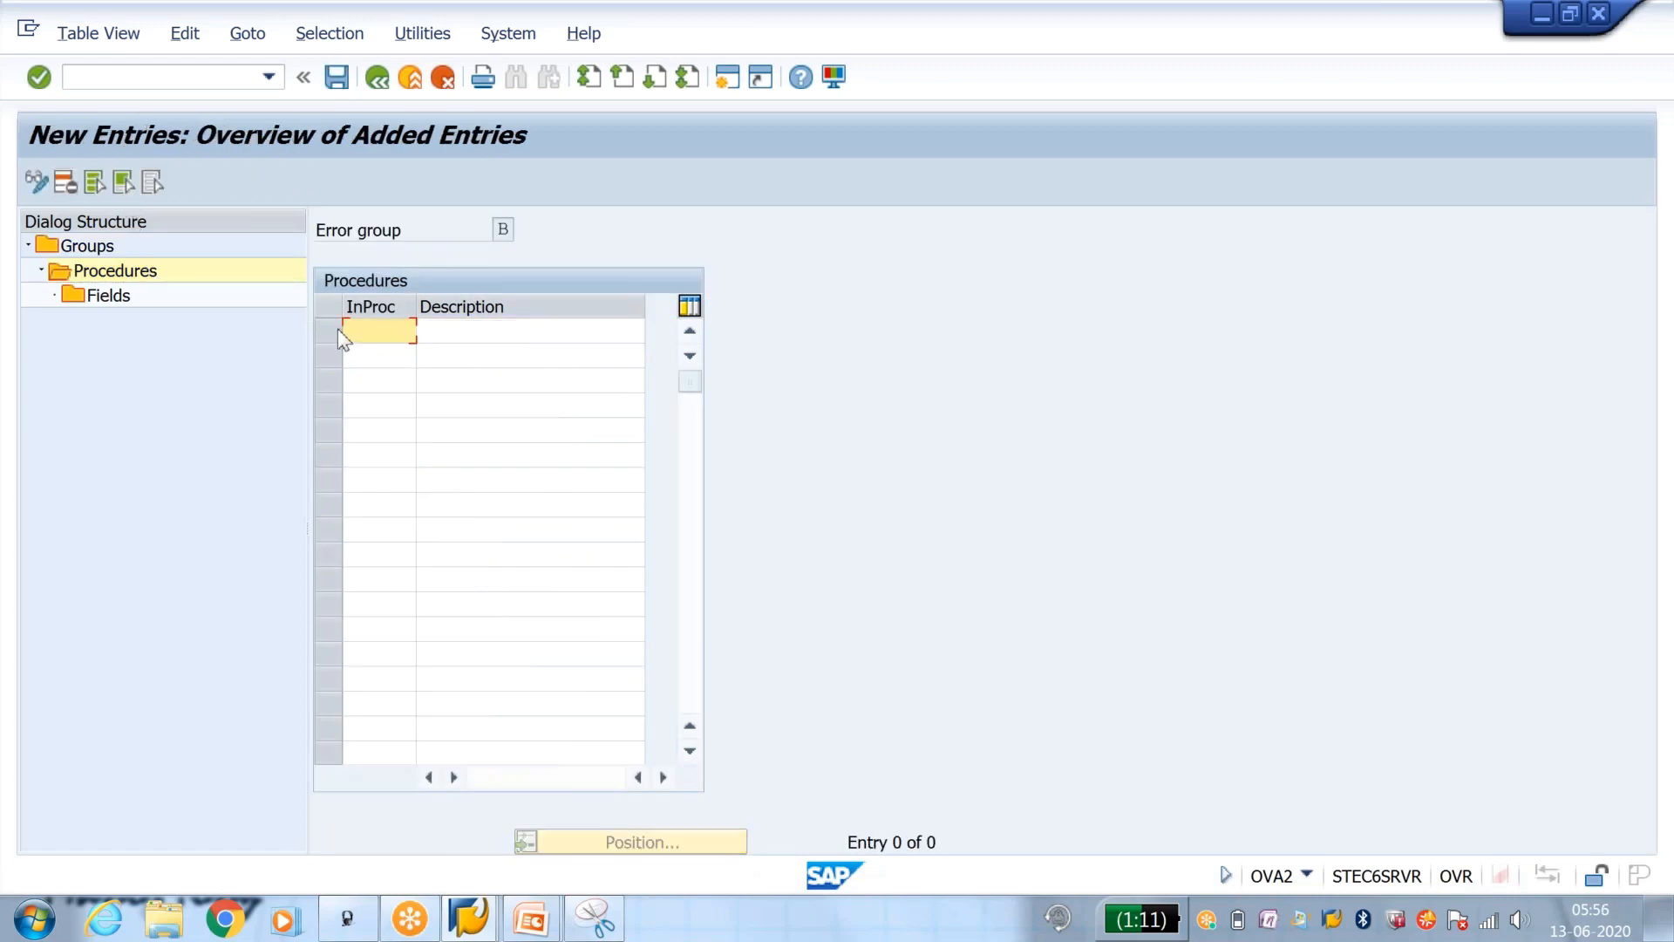
{"action": "type", "text": "Y2"}
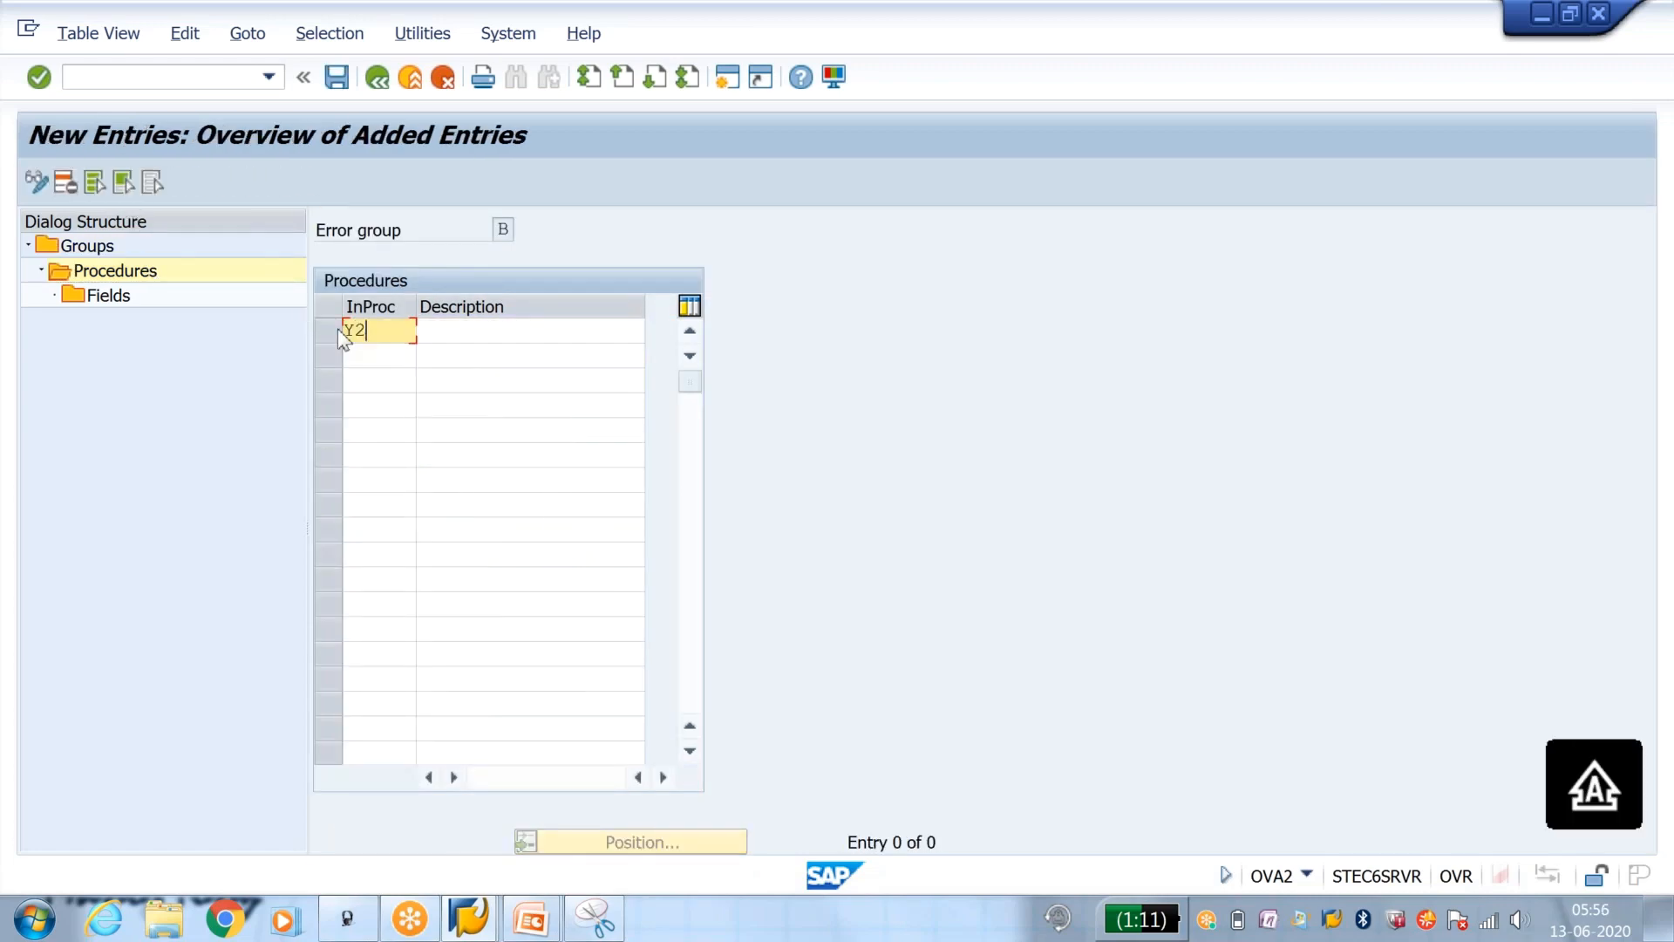
{"action": "key", "text": "Tab"}
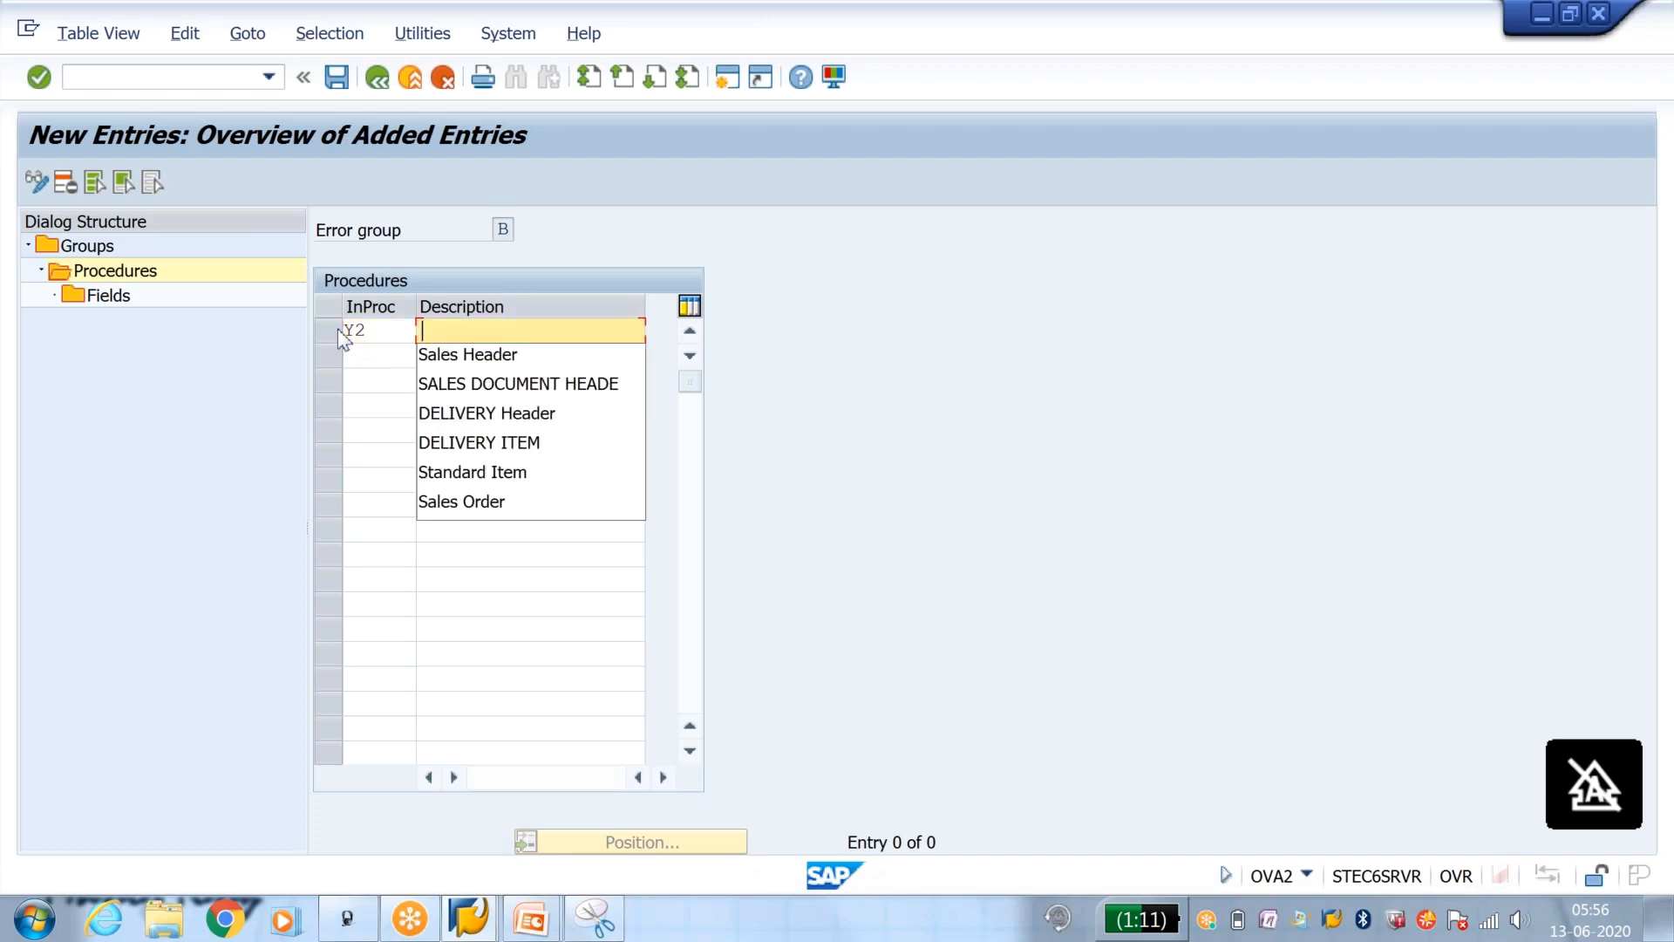
{"action": "key", "text": "Down"}
{"action": "key", "text": "Down"}
{"action": "key", "text": "Down"}
{"action": "key", "text": "Down"}
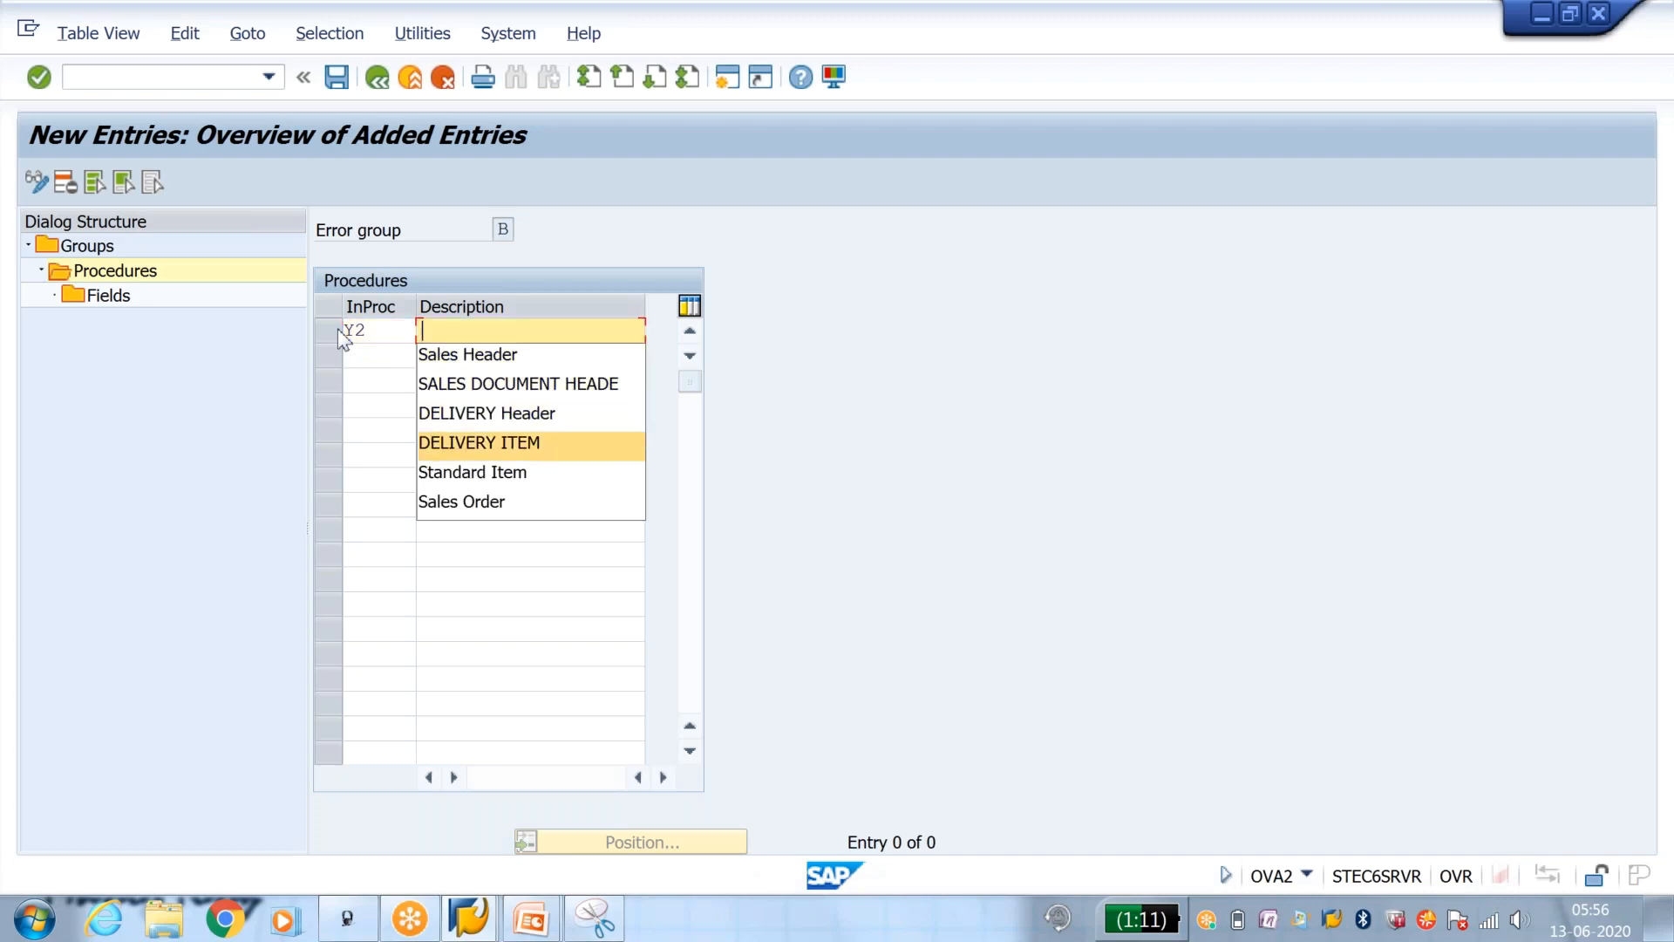
{"action": "key", "text": "Return"}
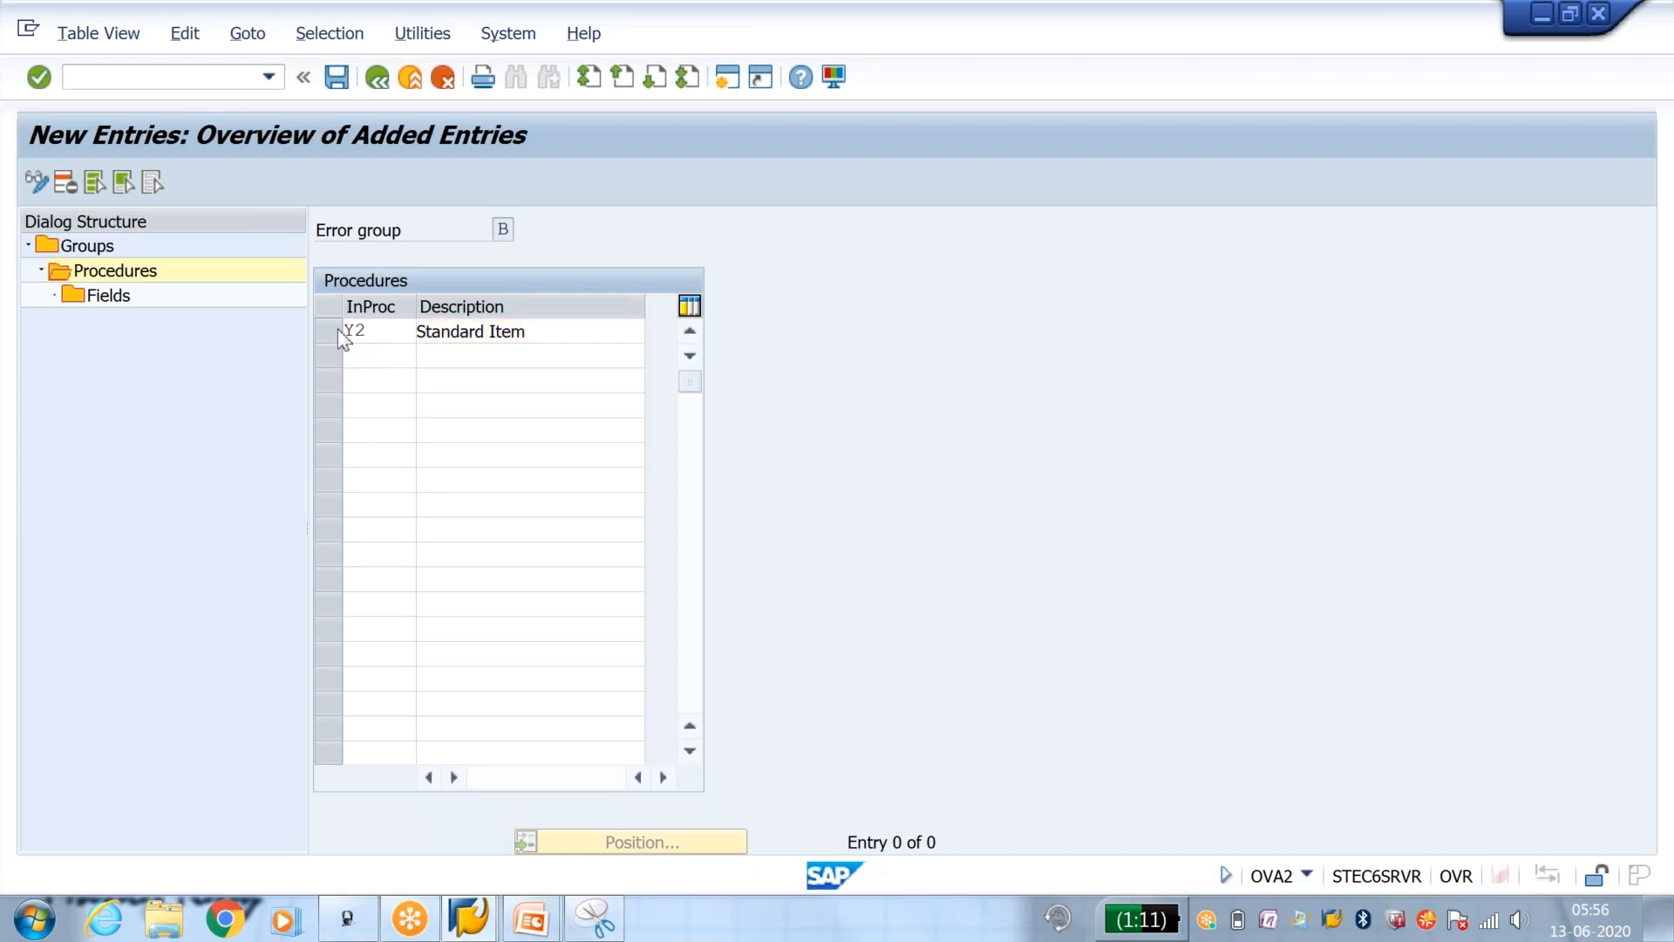
{"action": "key", "text": "Return"}
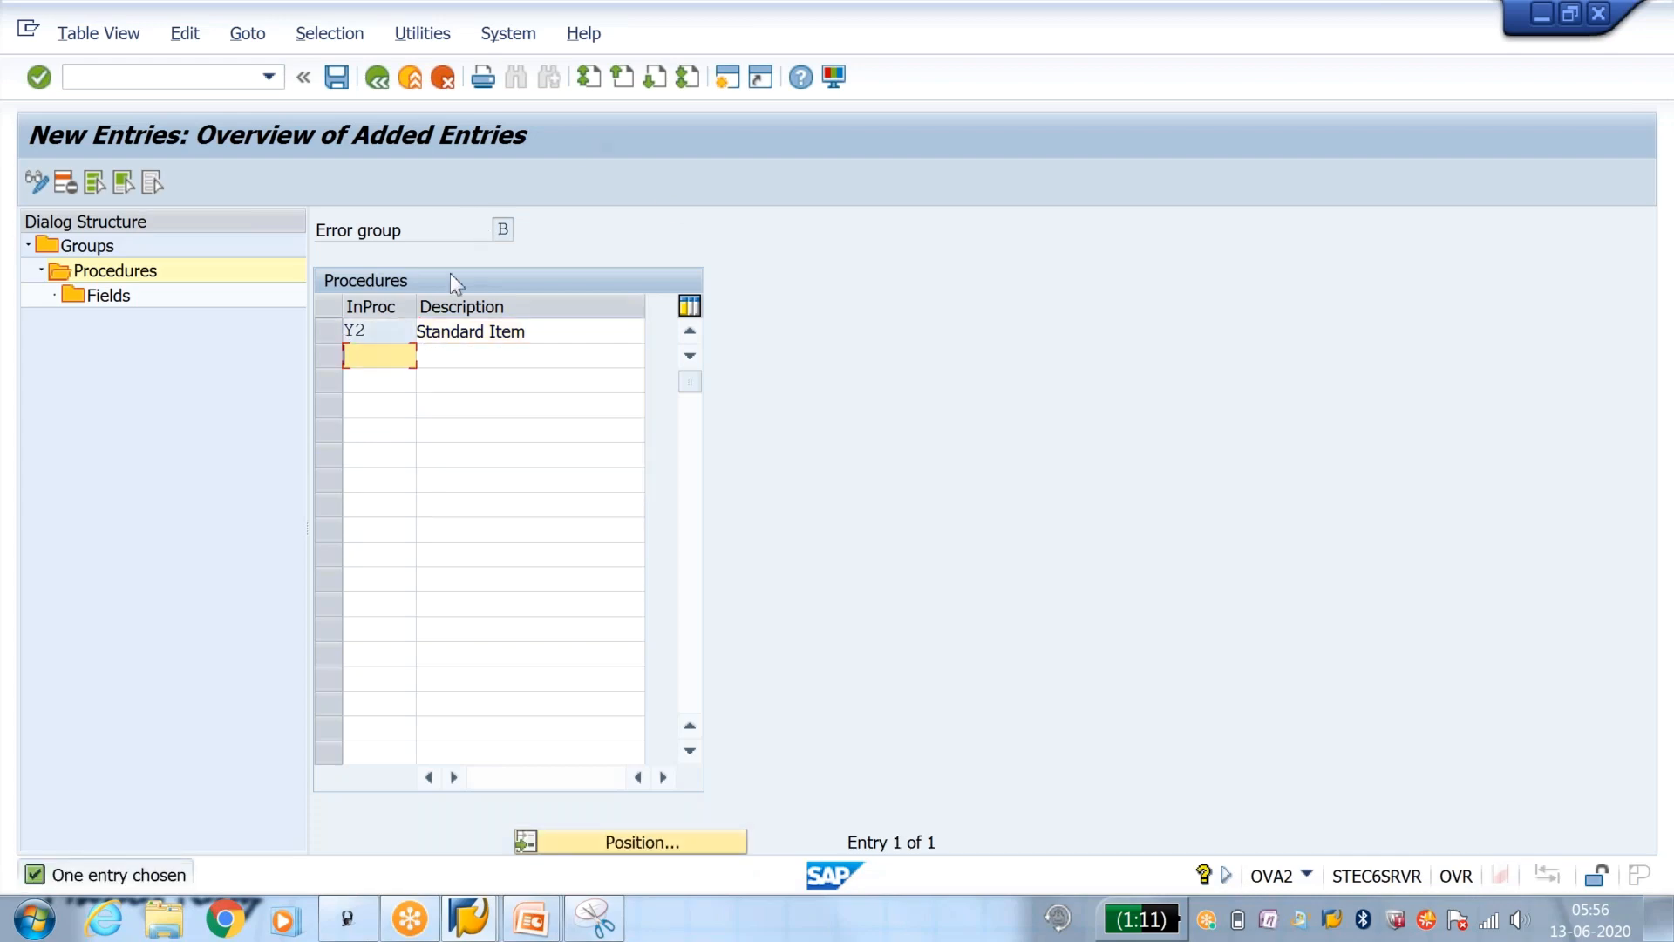
Step: Add a new incompletion field entry to procedure Y2 with table VBAP and field NETWR
{"action": "left_click", "coordinate": [348, 330]}
{"action": "double_click", "coordinate": [121, 305]}
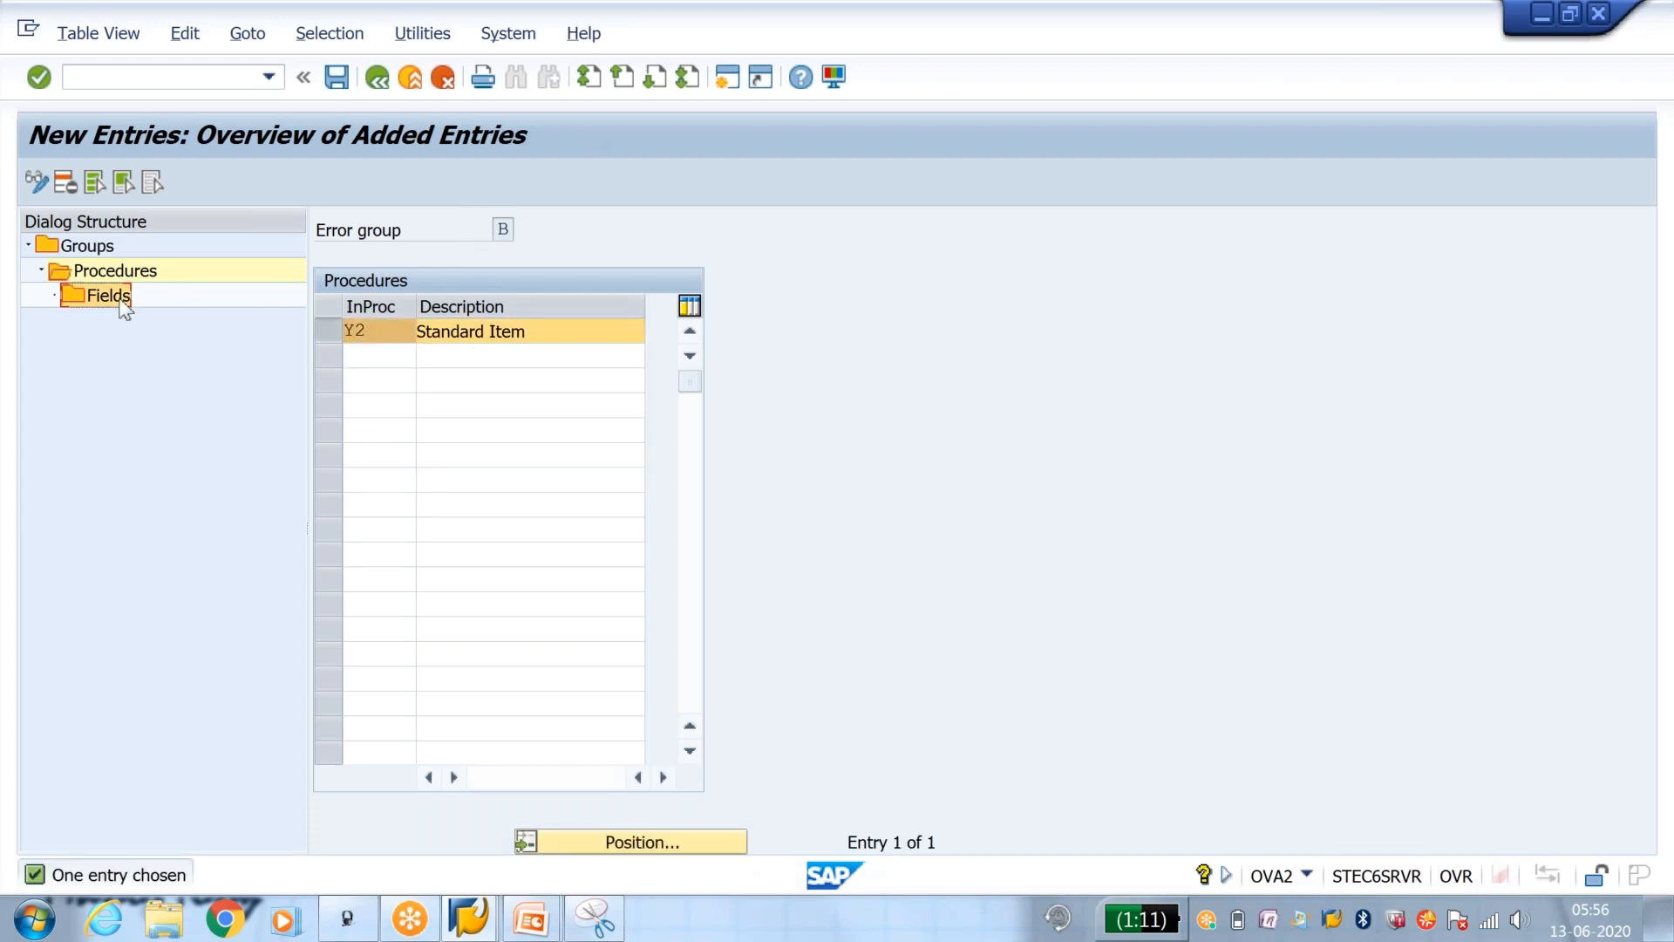
{"action": "left_click", "coordinate": [118, 183]}
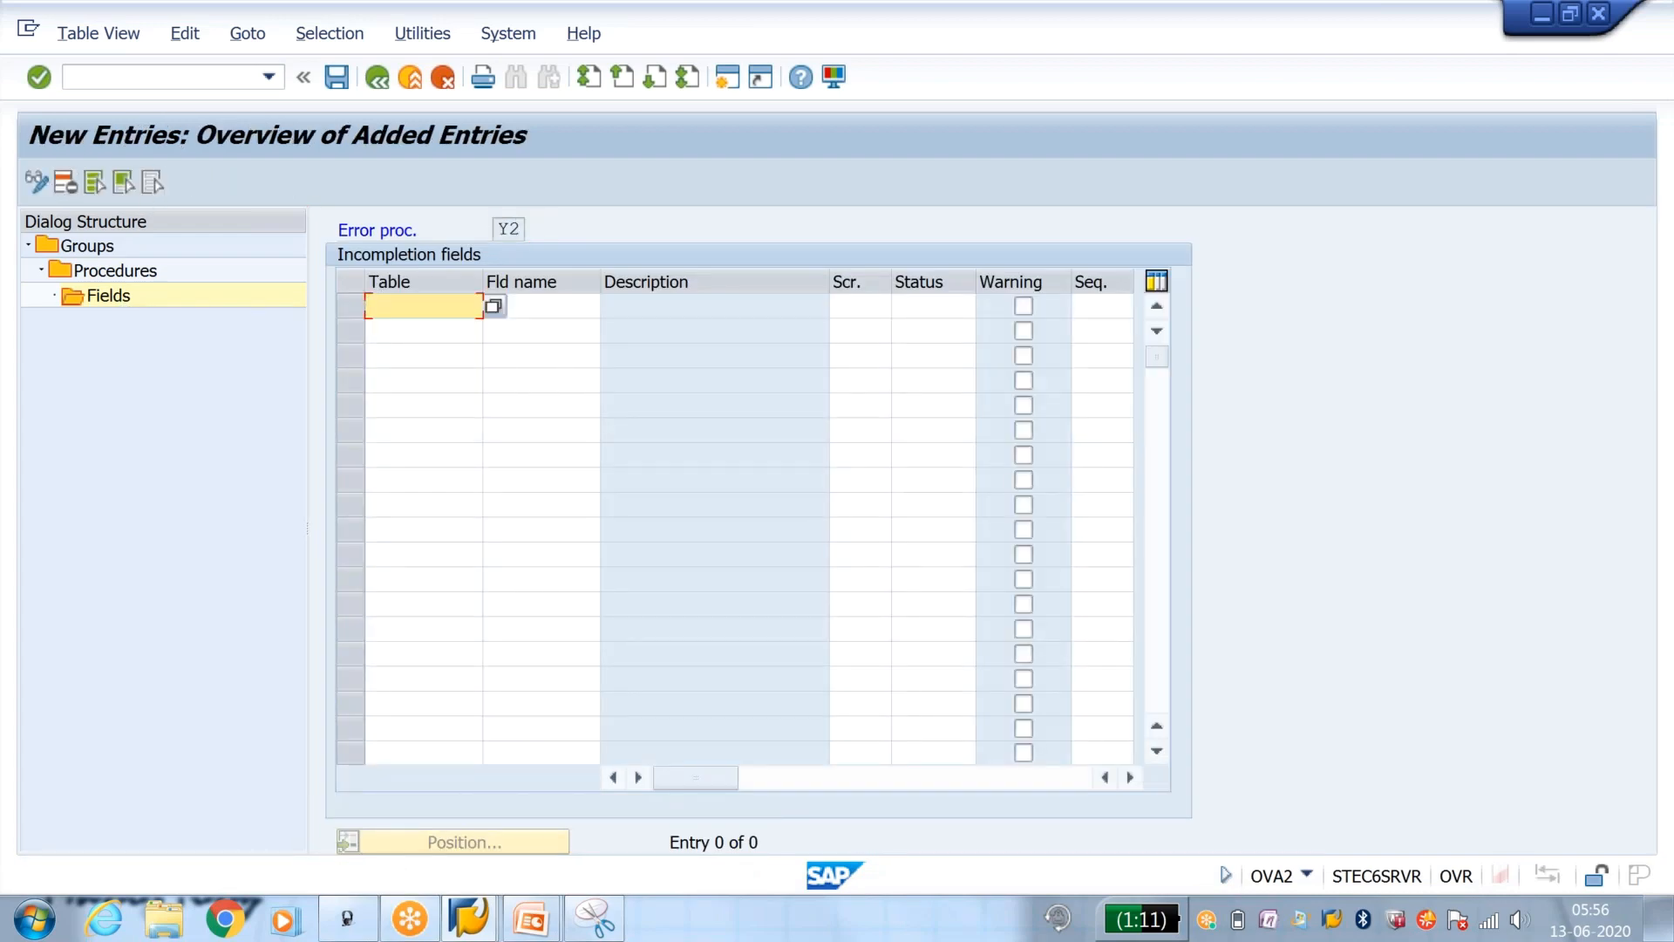
{"action": "type", "text": "vbap"}
{"action": "key", "text": "Down"}
{"action": "key", "text": "Return"}
{"action": "key", "text": "Tab"}
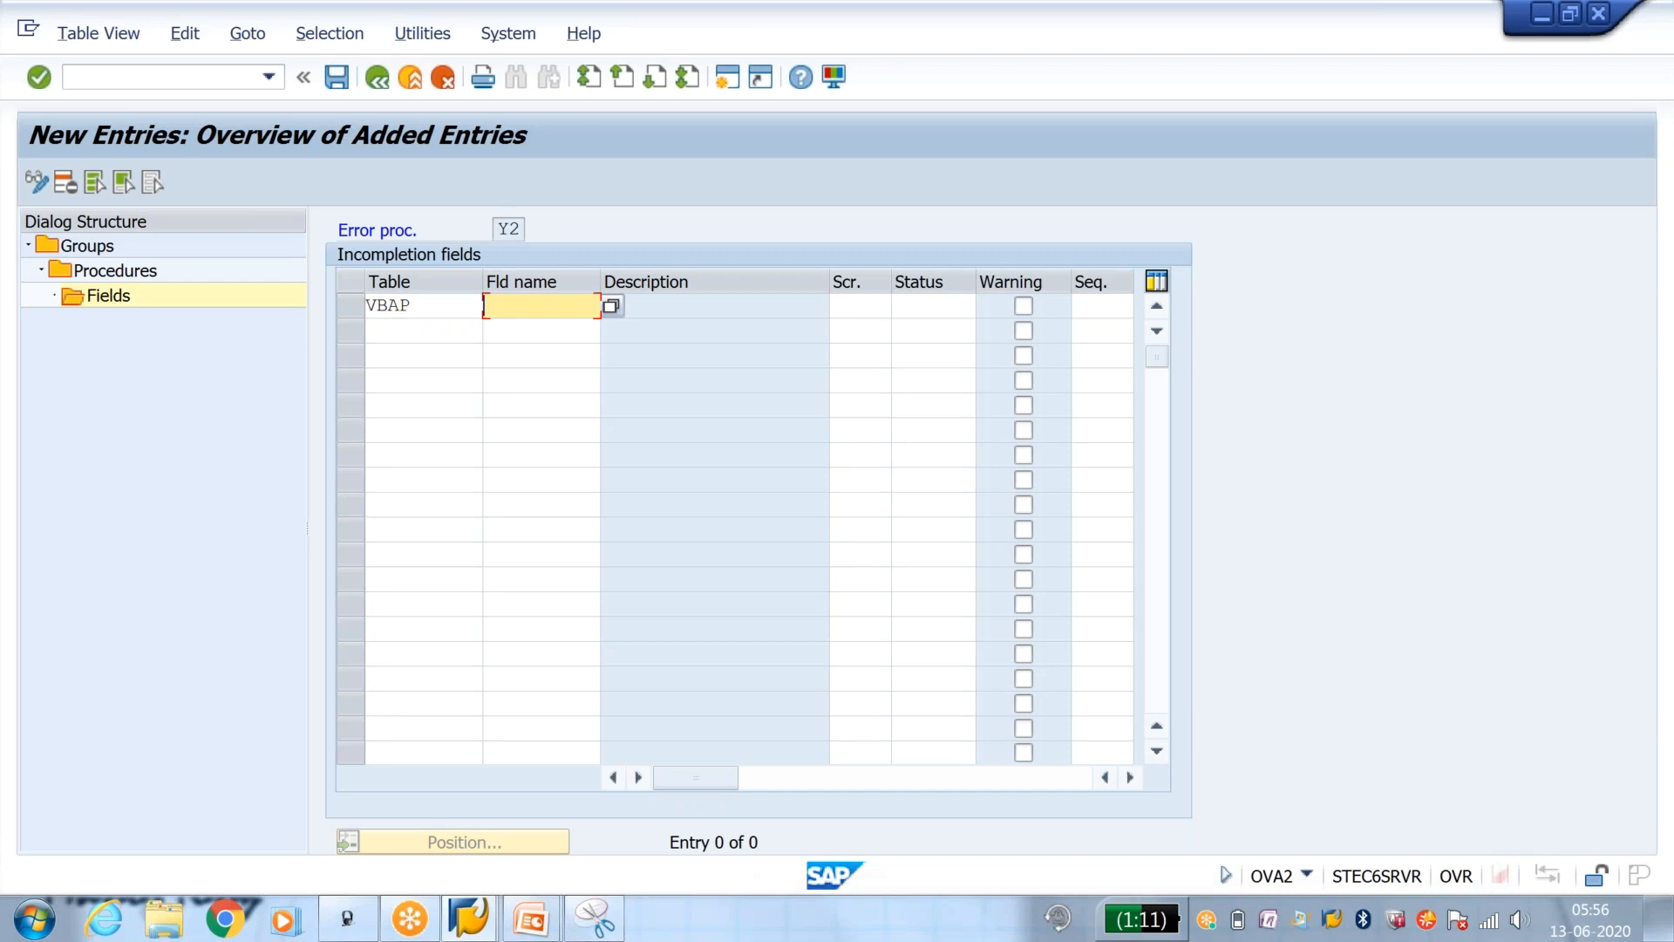
{"action": "key", "text": "Down"}
{"action": "key", "text": "Down"}
{"action": "key", "text": "Down"}
{"action": "key", "text": "Return"}
{"action": "key", "text": "Tab"}
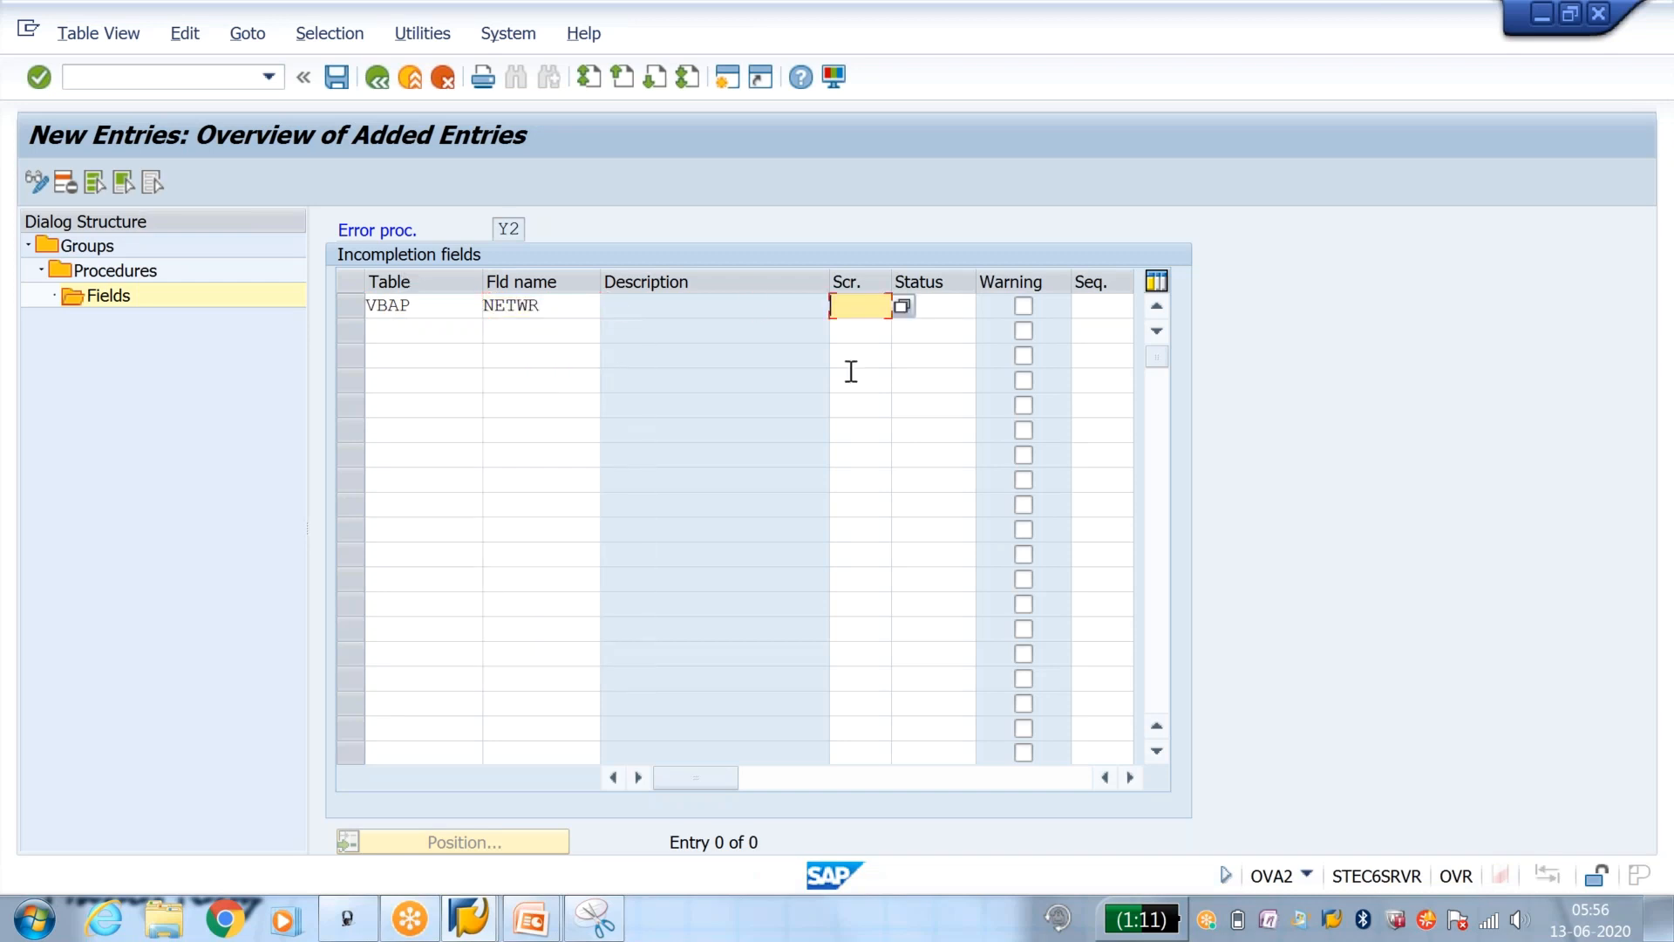
Step: Assign screen PKON (Sales: Item - Conditions) and status group Y1 to the NETWR field, and save
{"action": "left_click", "coordinate": [903, 307]}
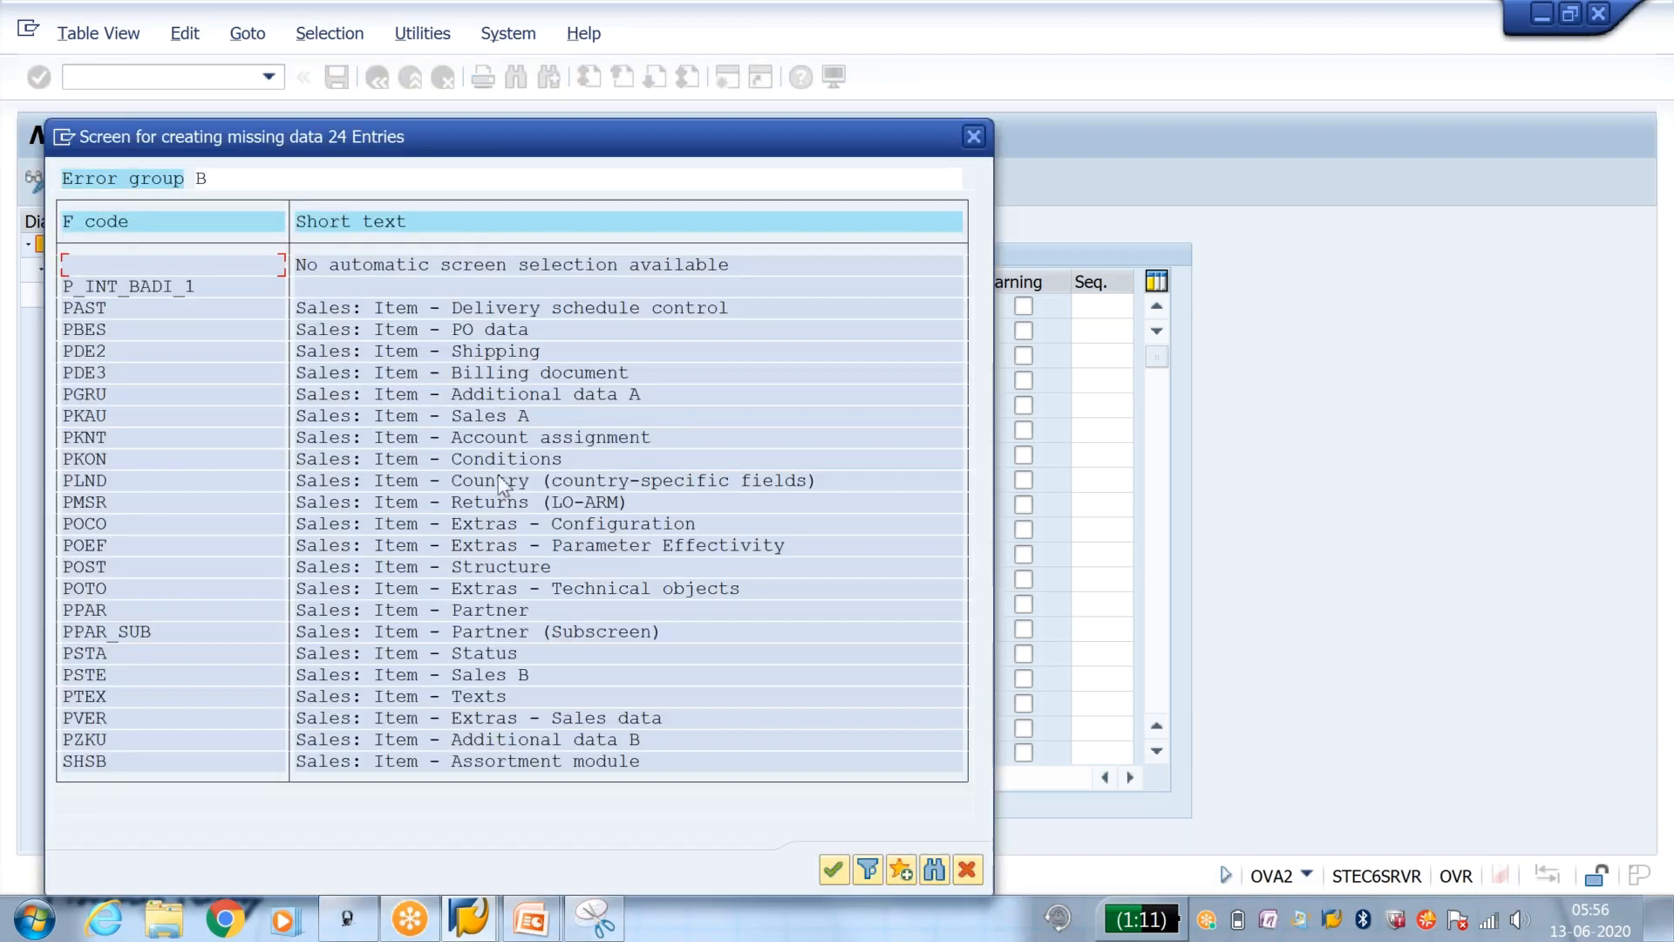
{"action": "double_click", "coordinate": [404, 462]}
{"action": "left_click", "coordinate": [969, 312]}
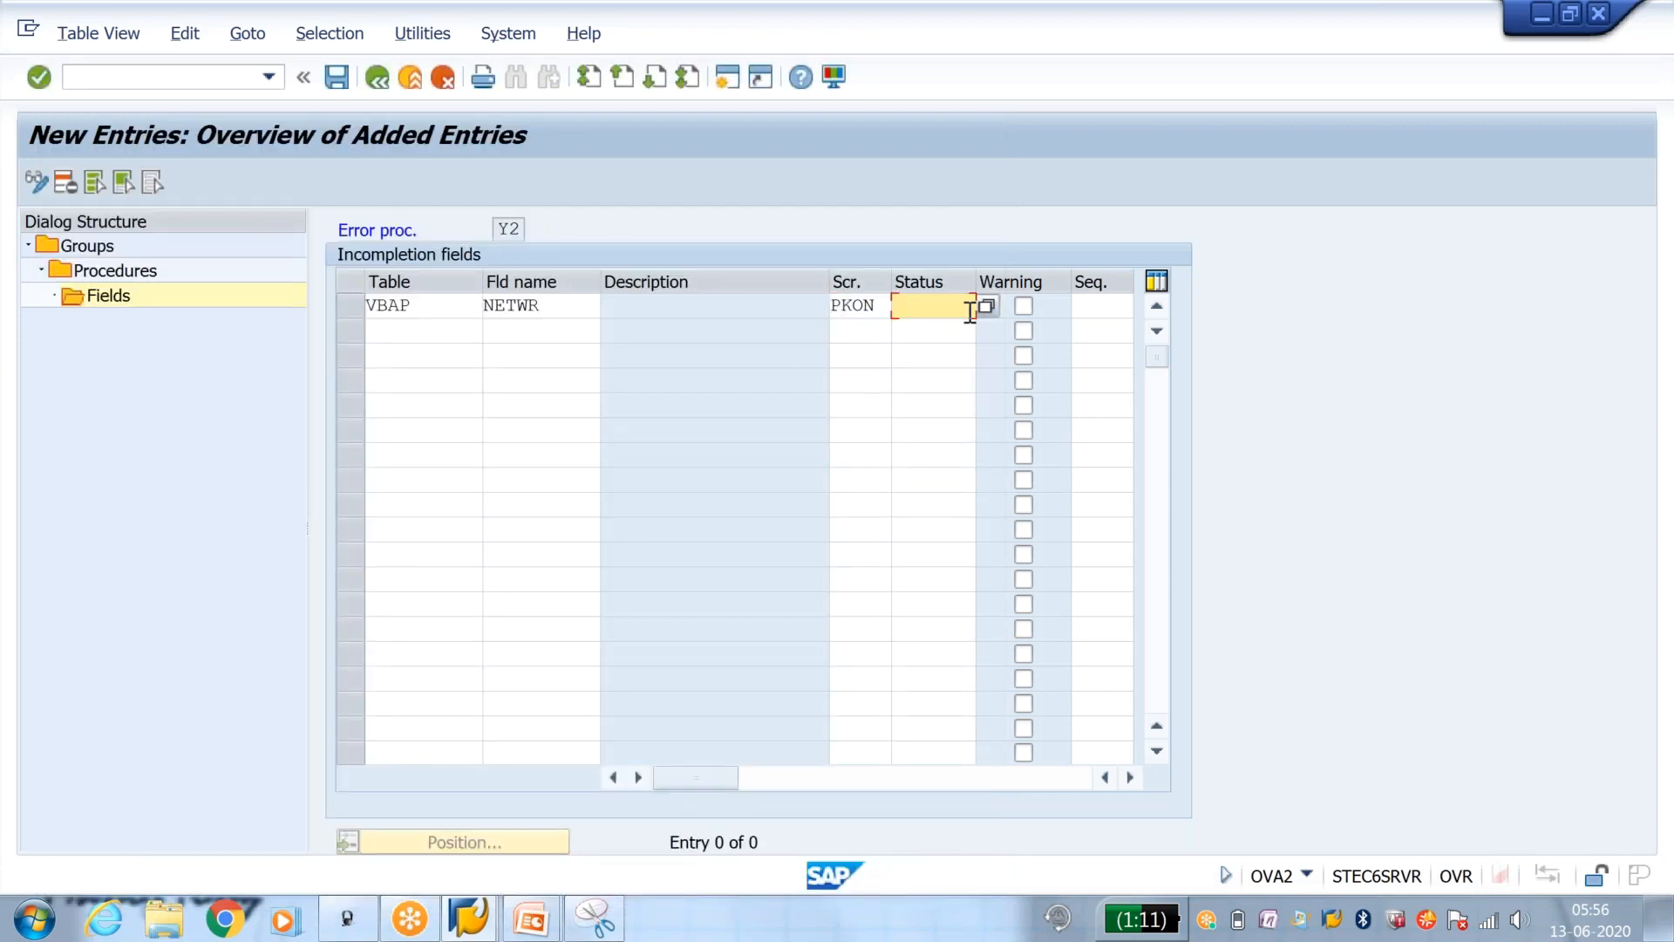
{"action": "left_click", "coordinate": [969, 312]}
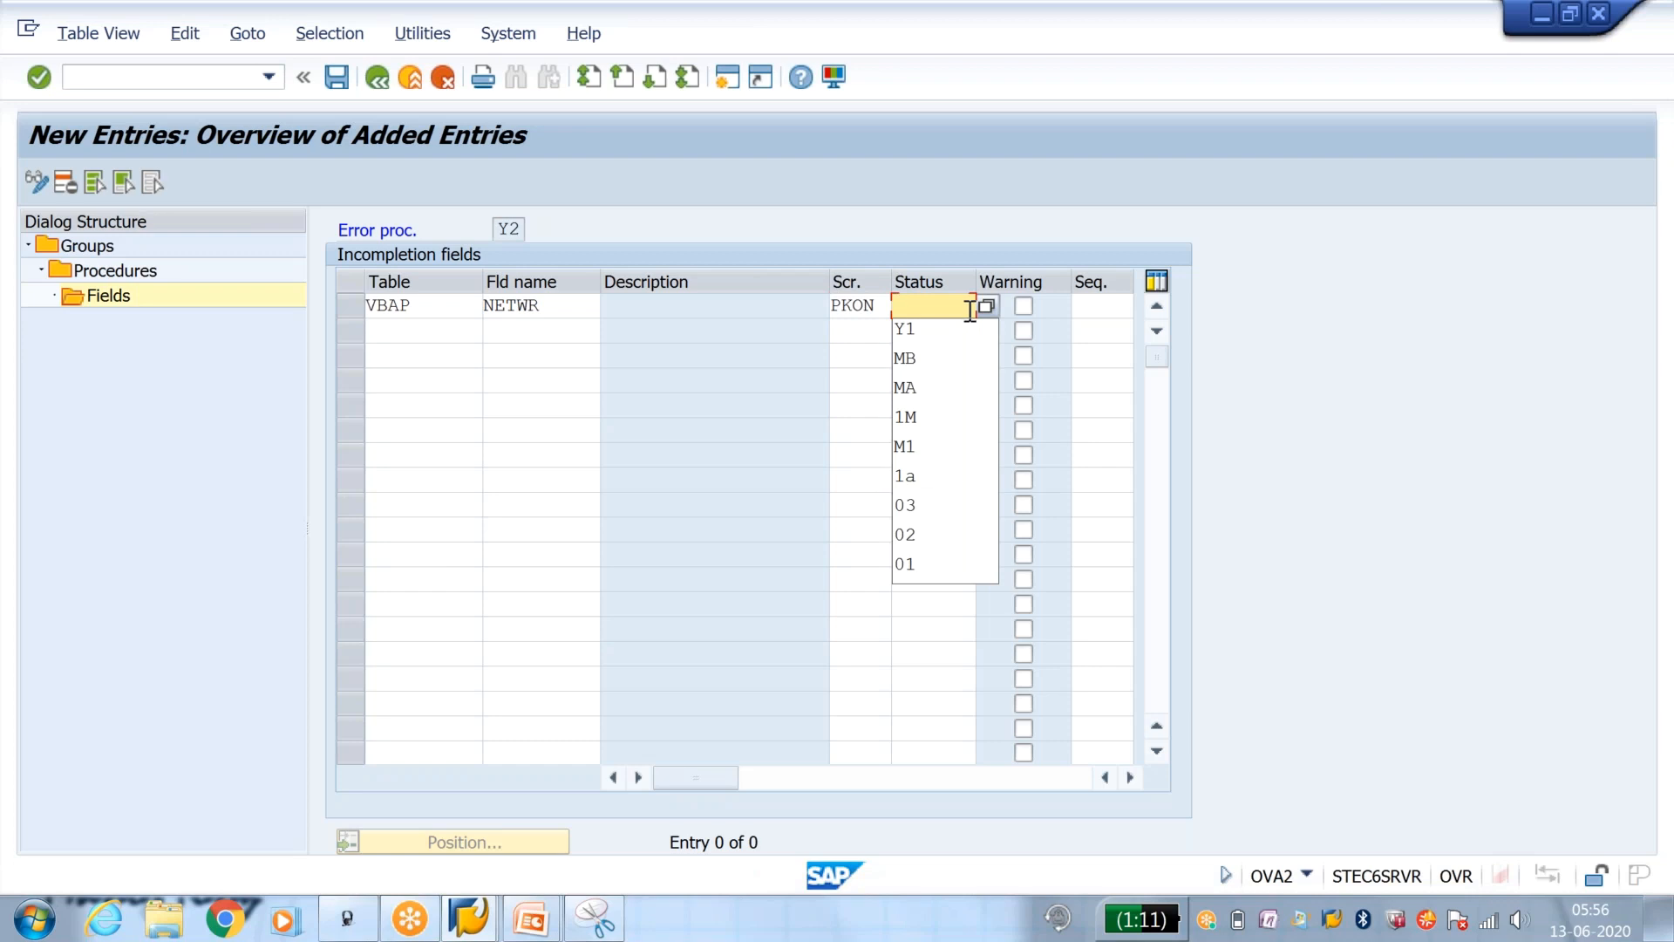
{"action": "left_click", "coordinate": [968, 333]}
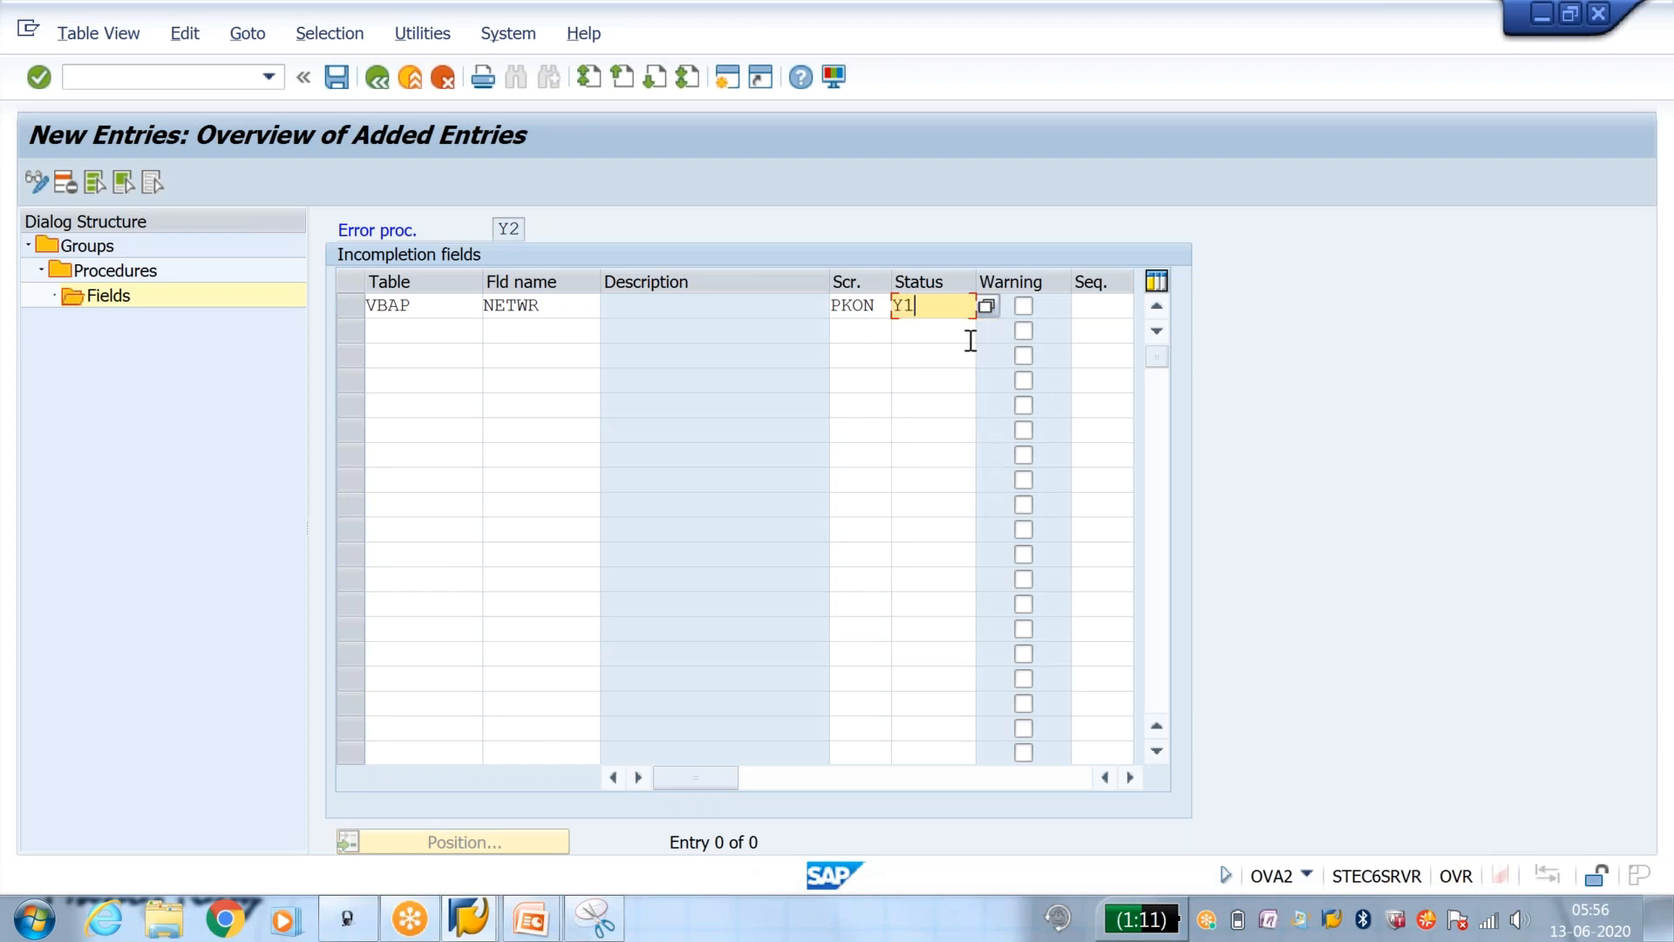
{"action": "left_click", "coordinate": [336, 80]}
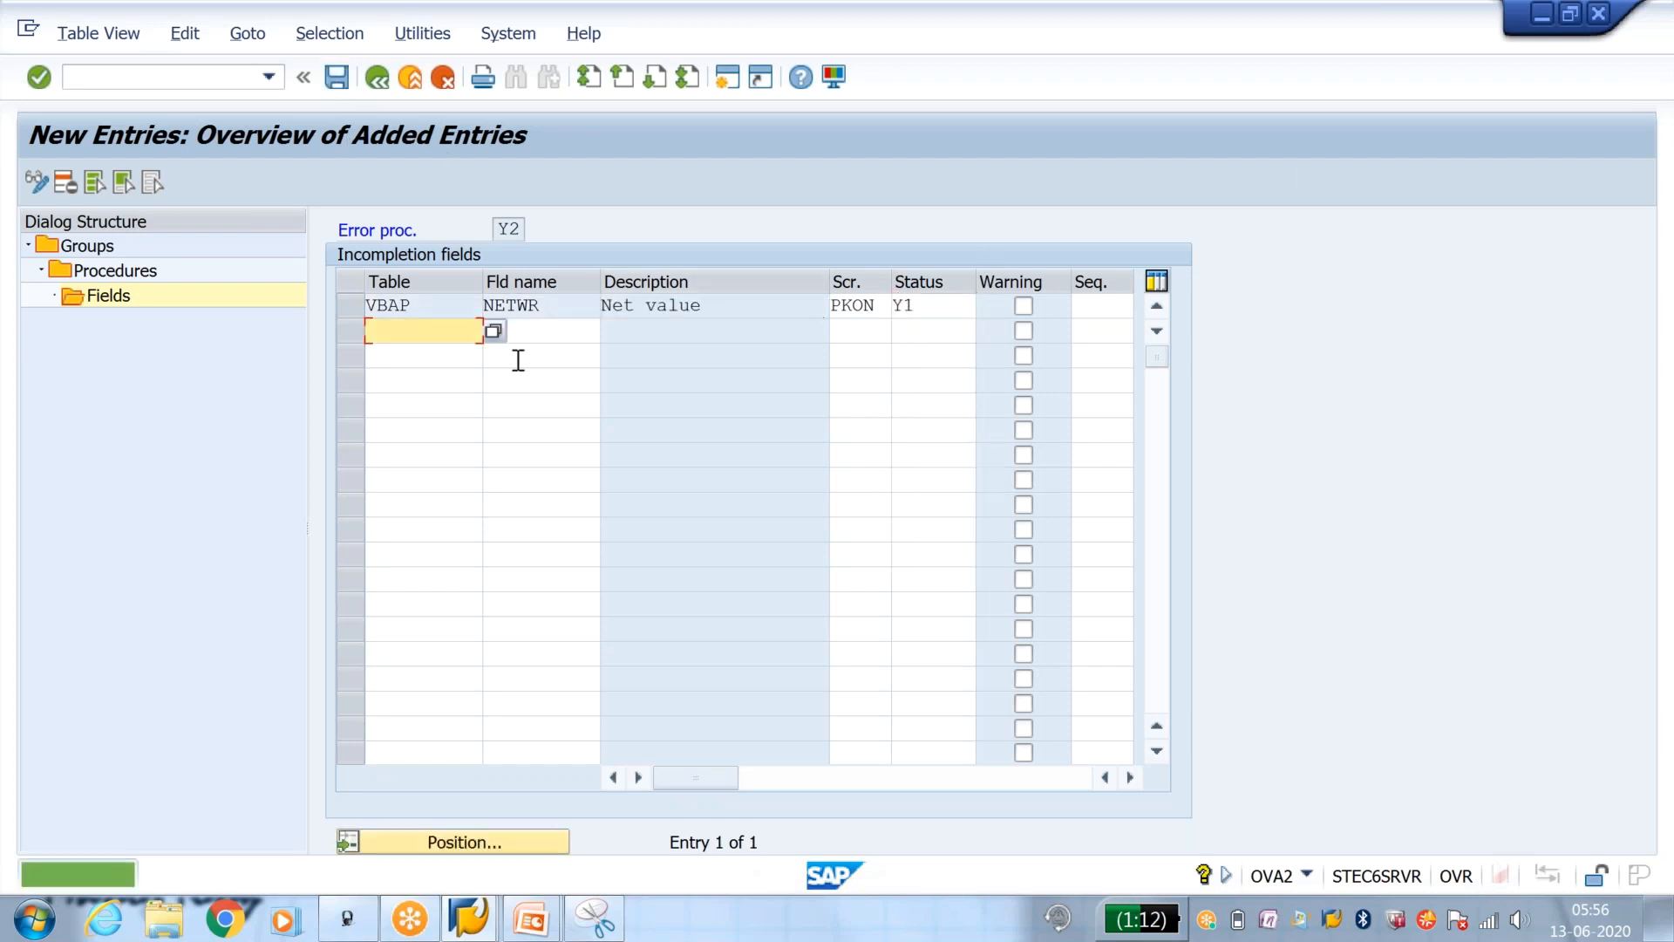
Step: Return to the implementation guide and open the assignment of incompleteness procedures to the item categories
{"action": "left_click", "coordinate": [384, 80]}
{"action": "left_click", "coordinate": [378, 79]}
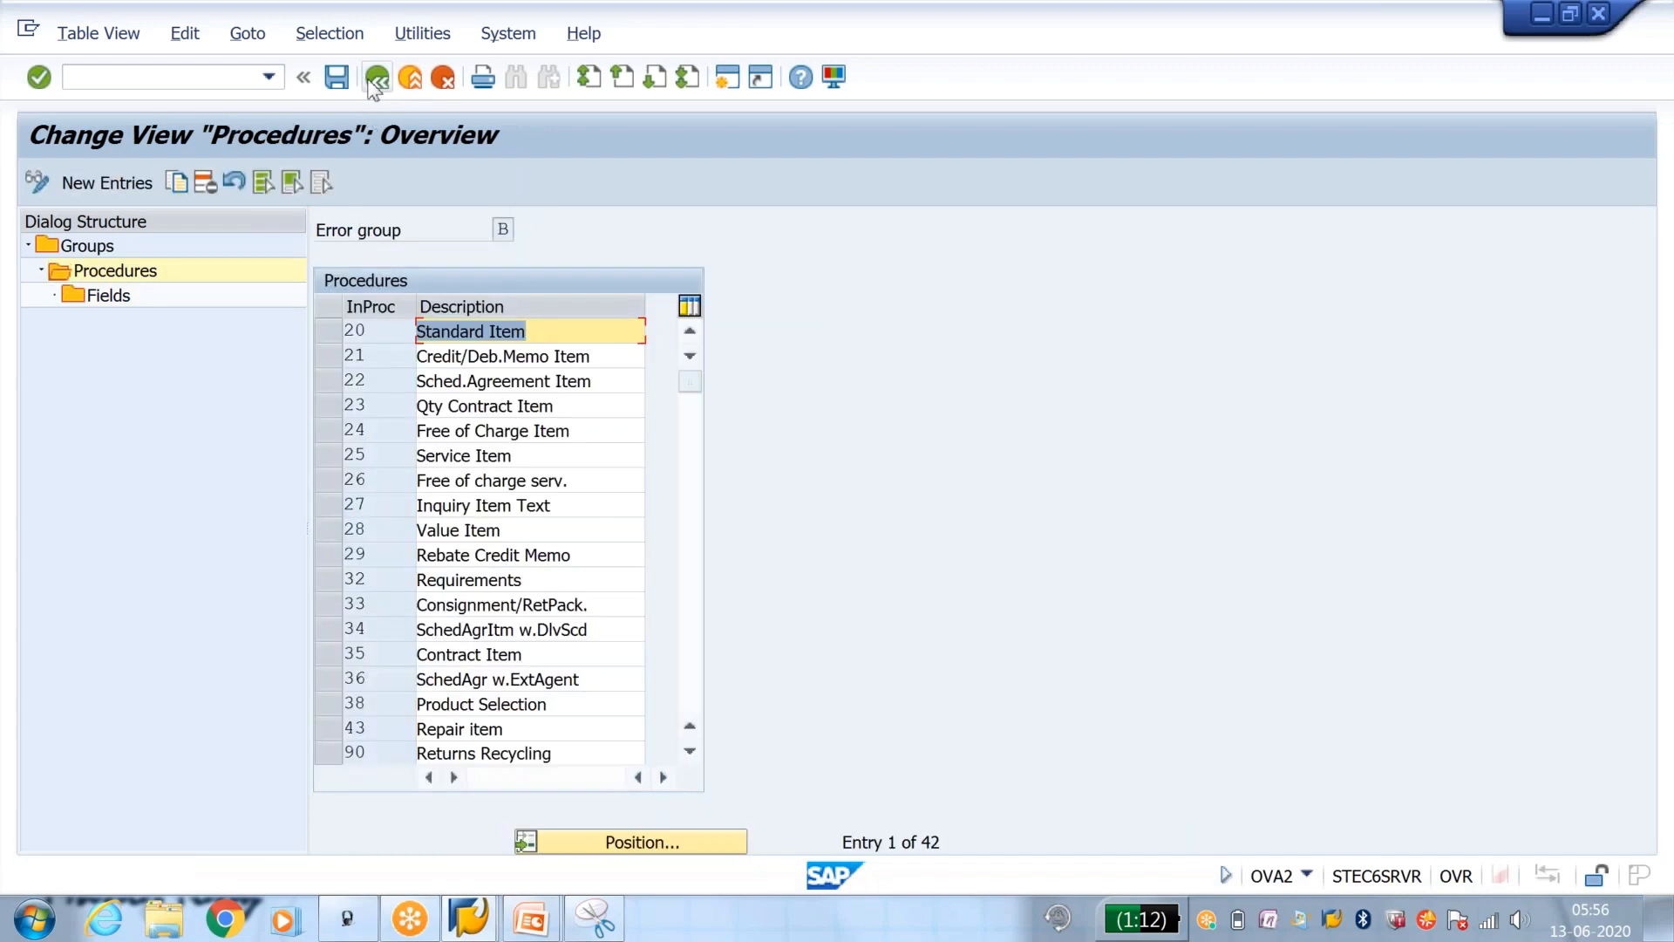
{"action": "left_click", "coordinate": [375, 83]}
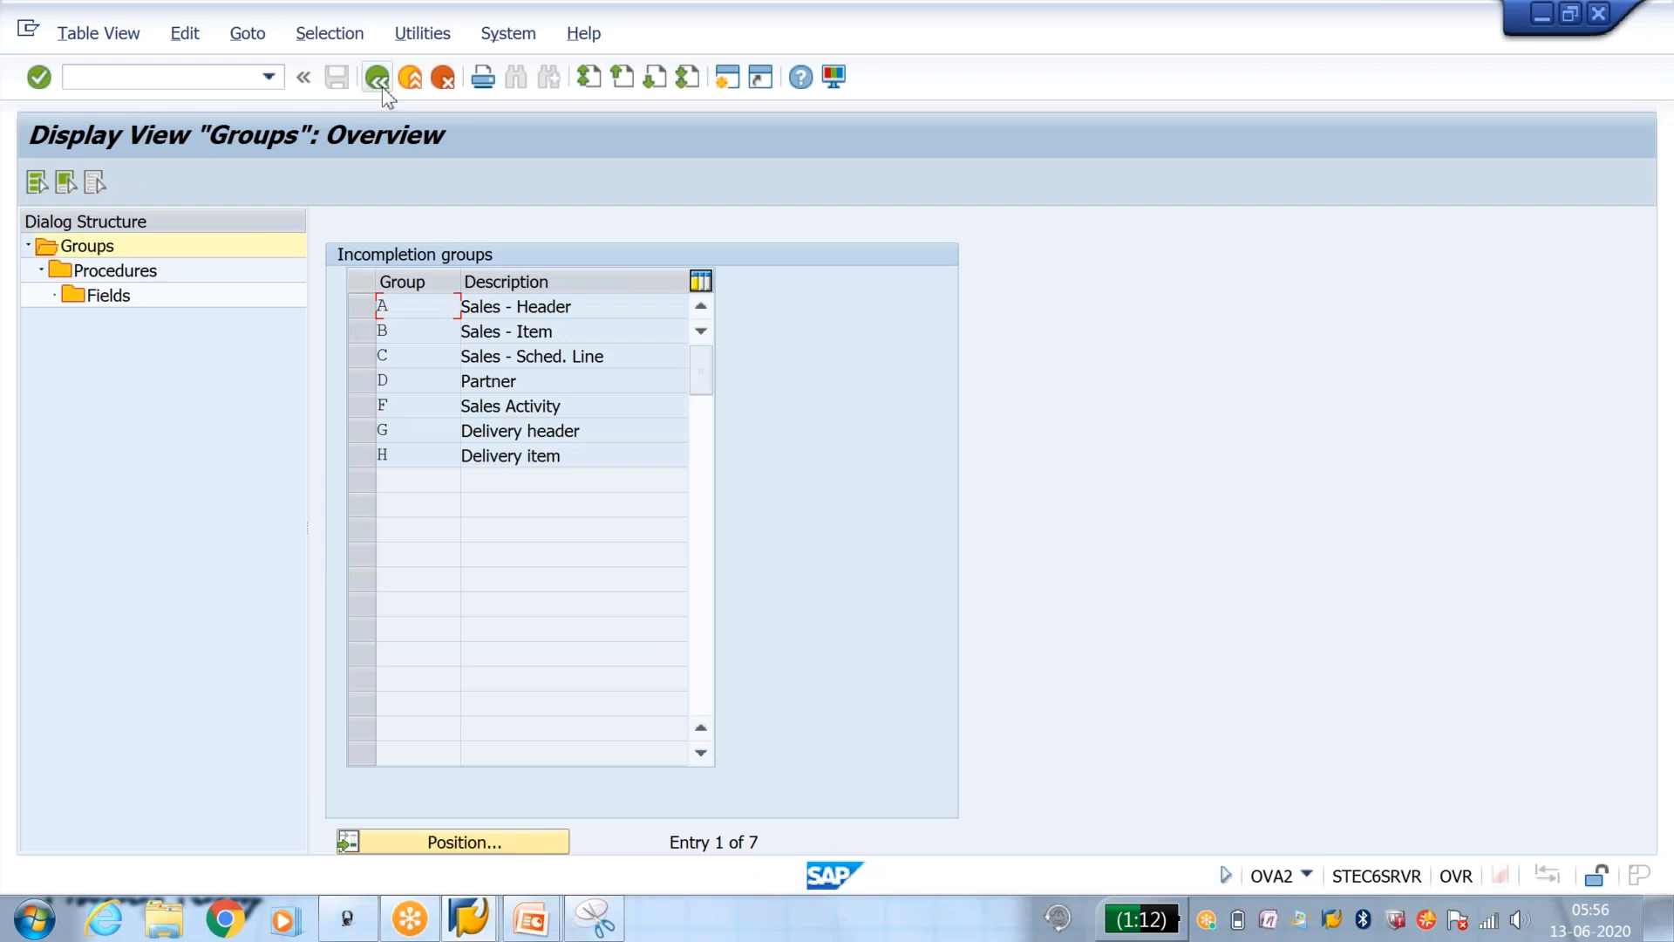
{"action": "left_click", "coordinate": [381, 86]}
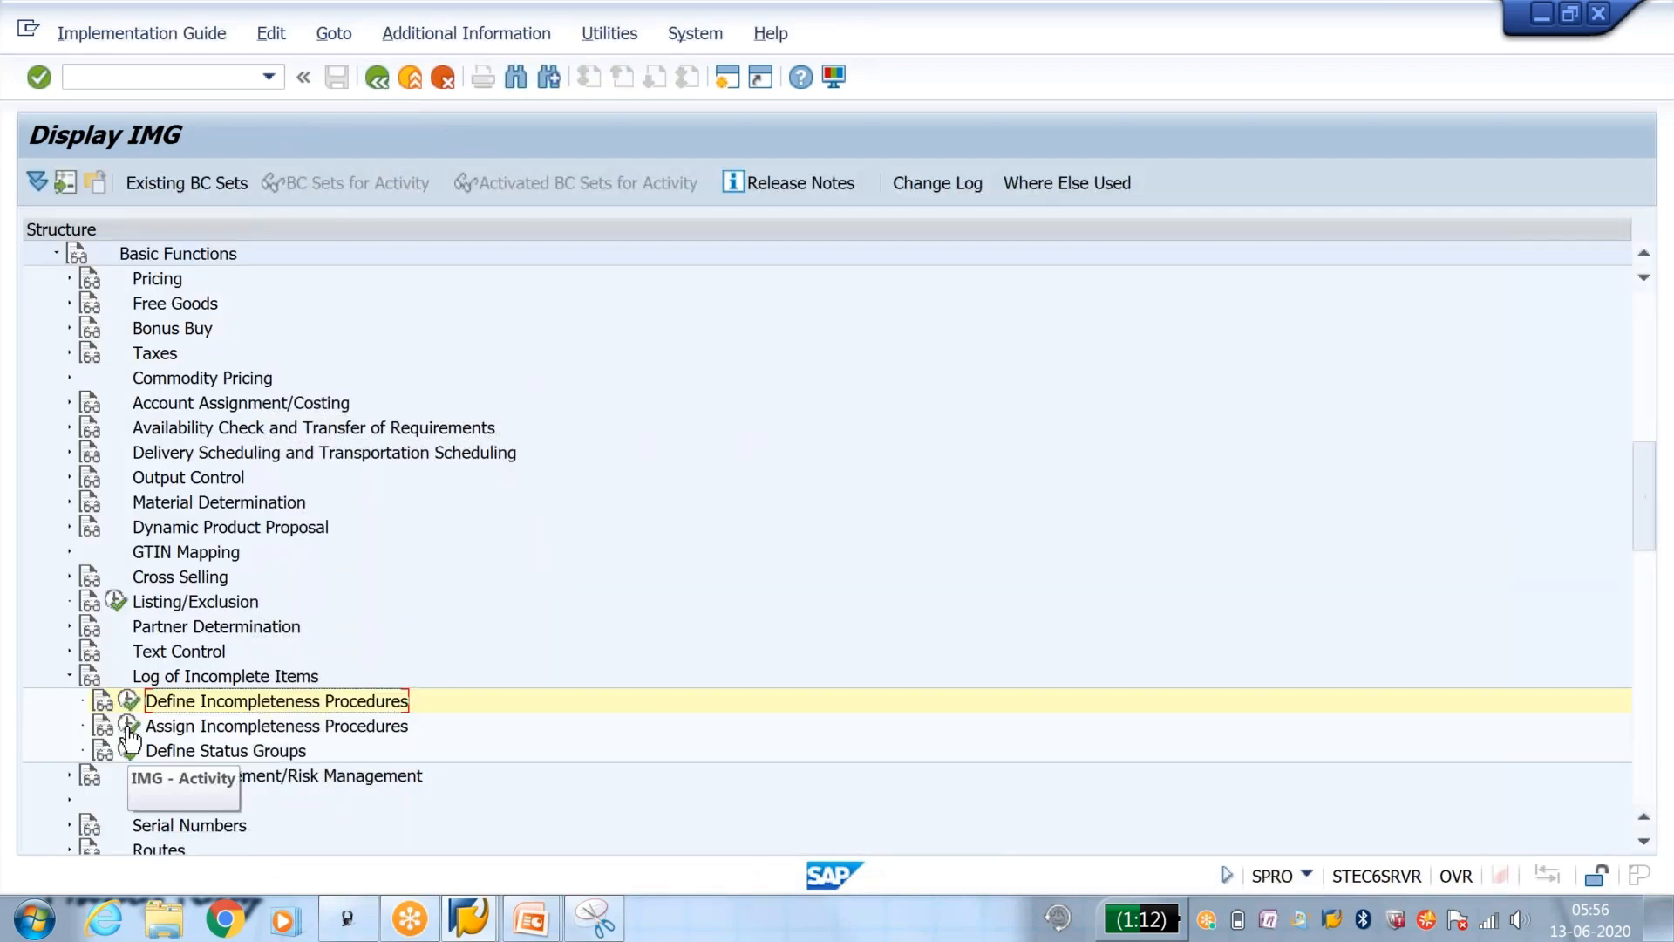
{"action": "left_click", "coordinate": [128, 727]}
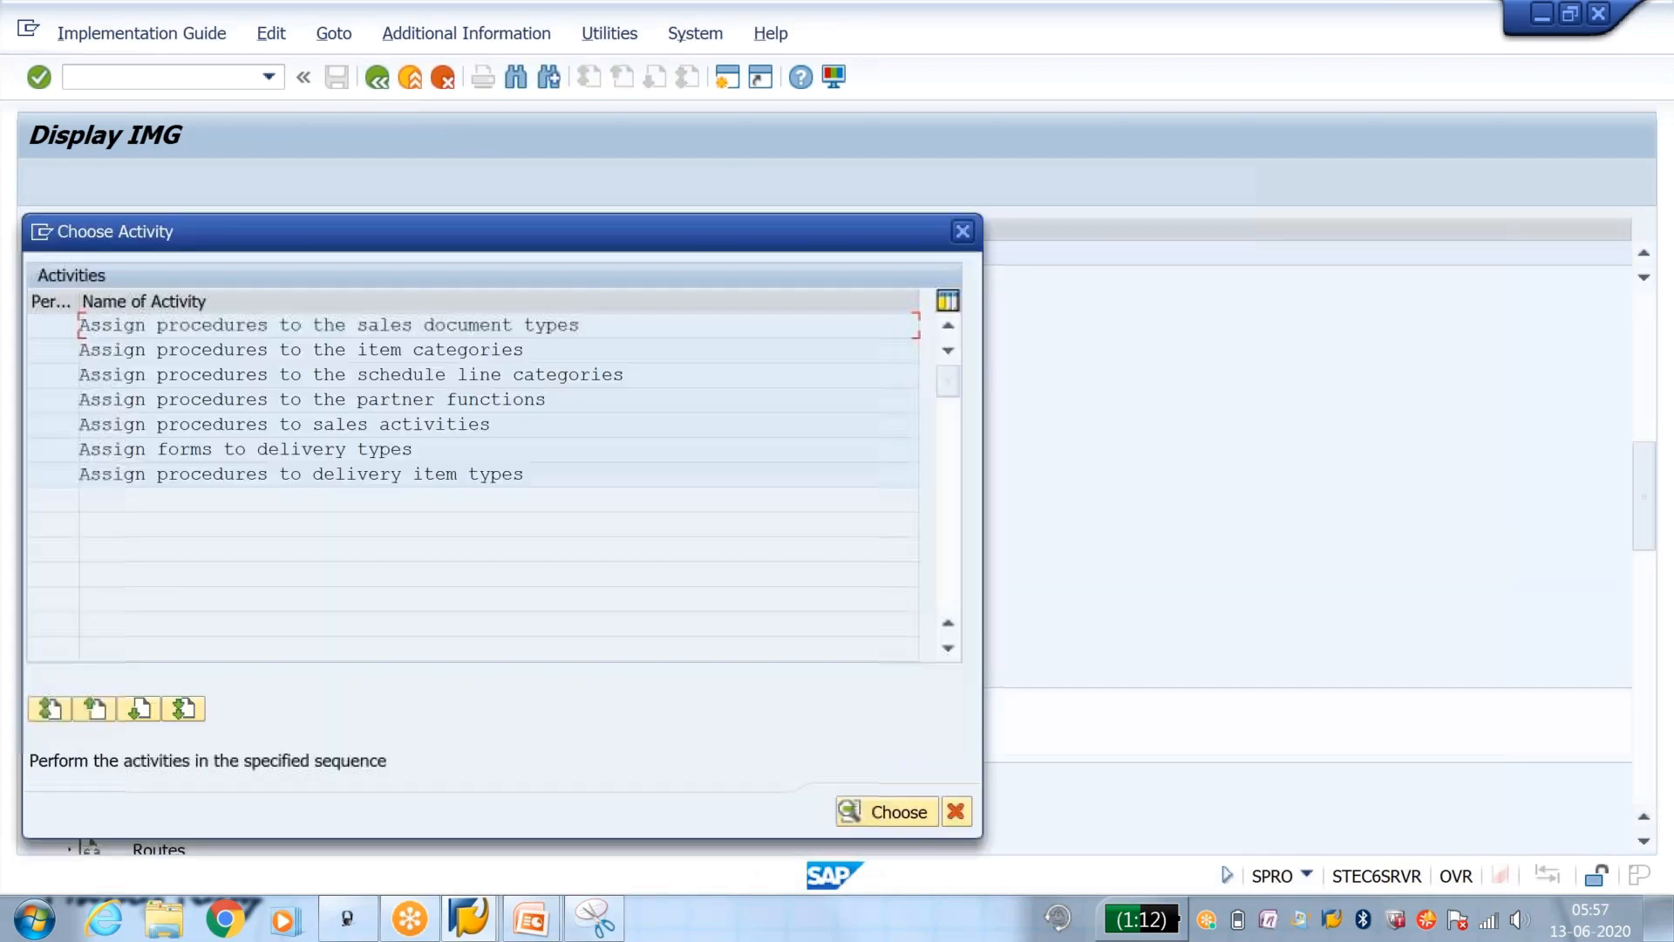
{"action": "double_click", "coordinate": [424, 349]}
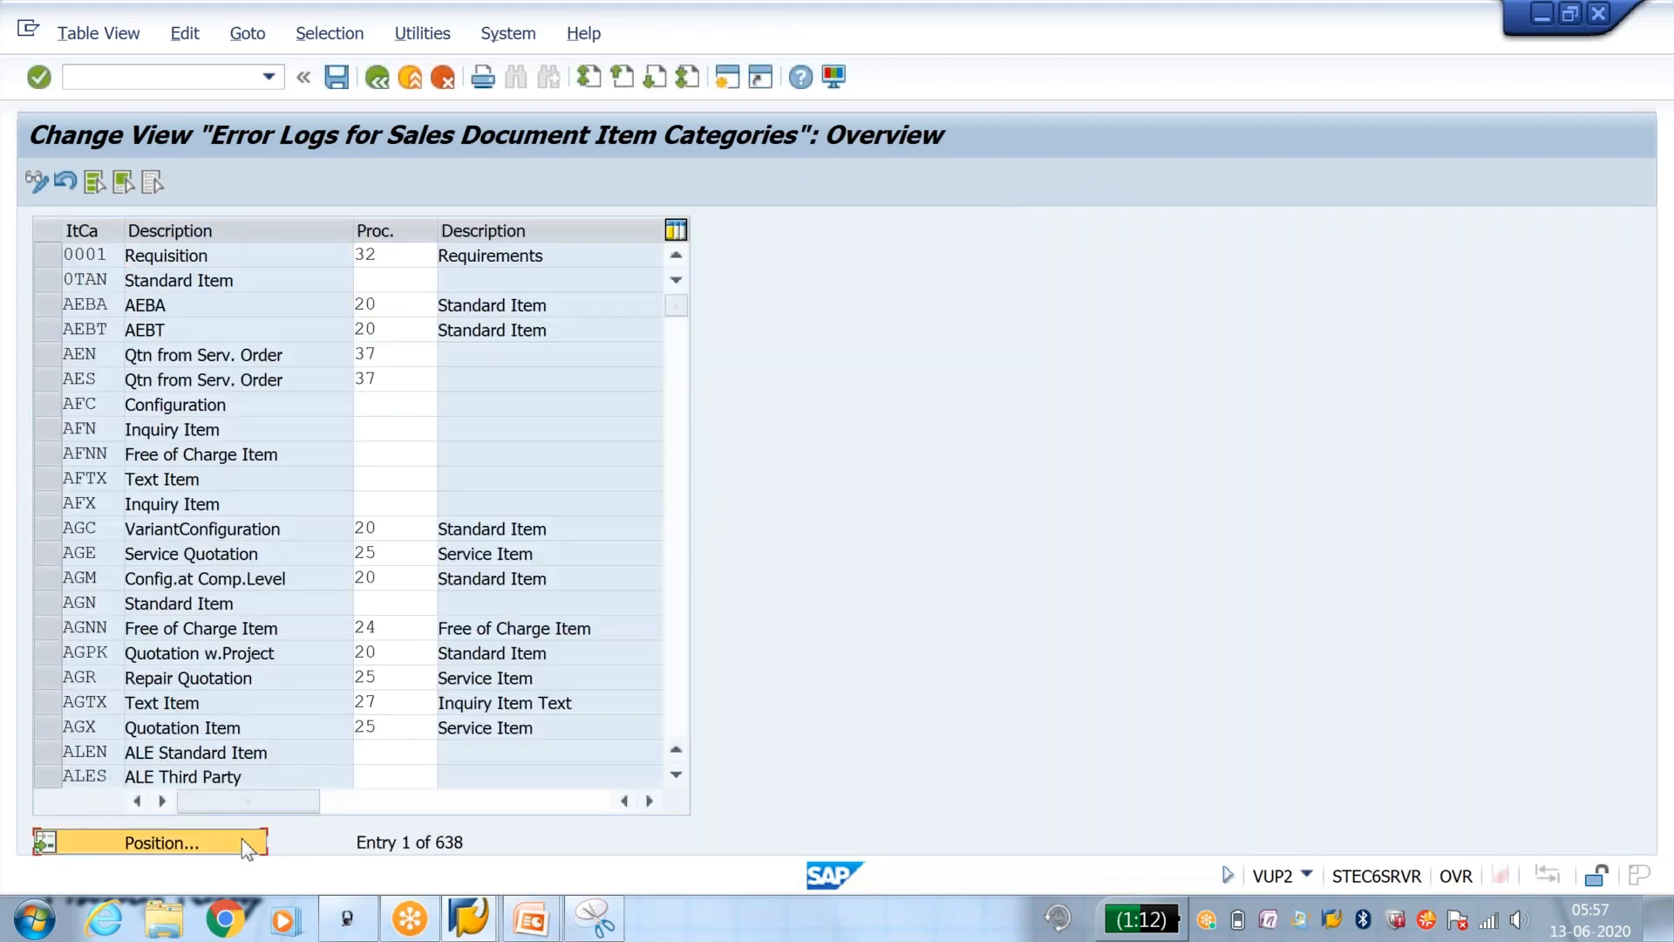
Step: Assign procedure Y2 to item category TAN and save it to the proposed customizing request
{"action": "left_click", "coordinate": [248, 846]}
{"action": "type", "text": "tan"}
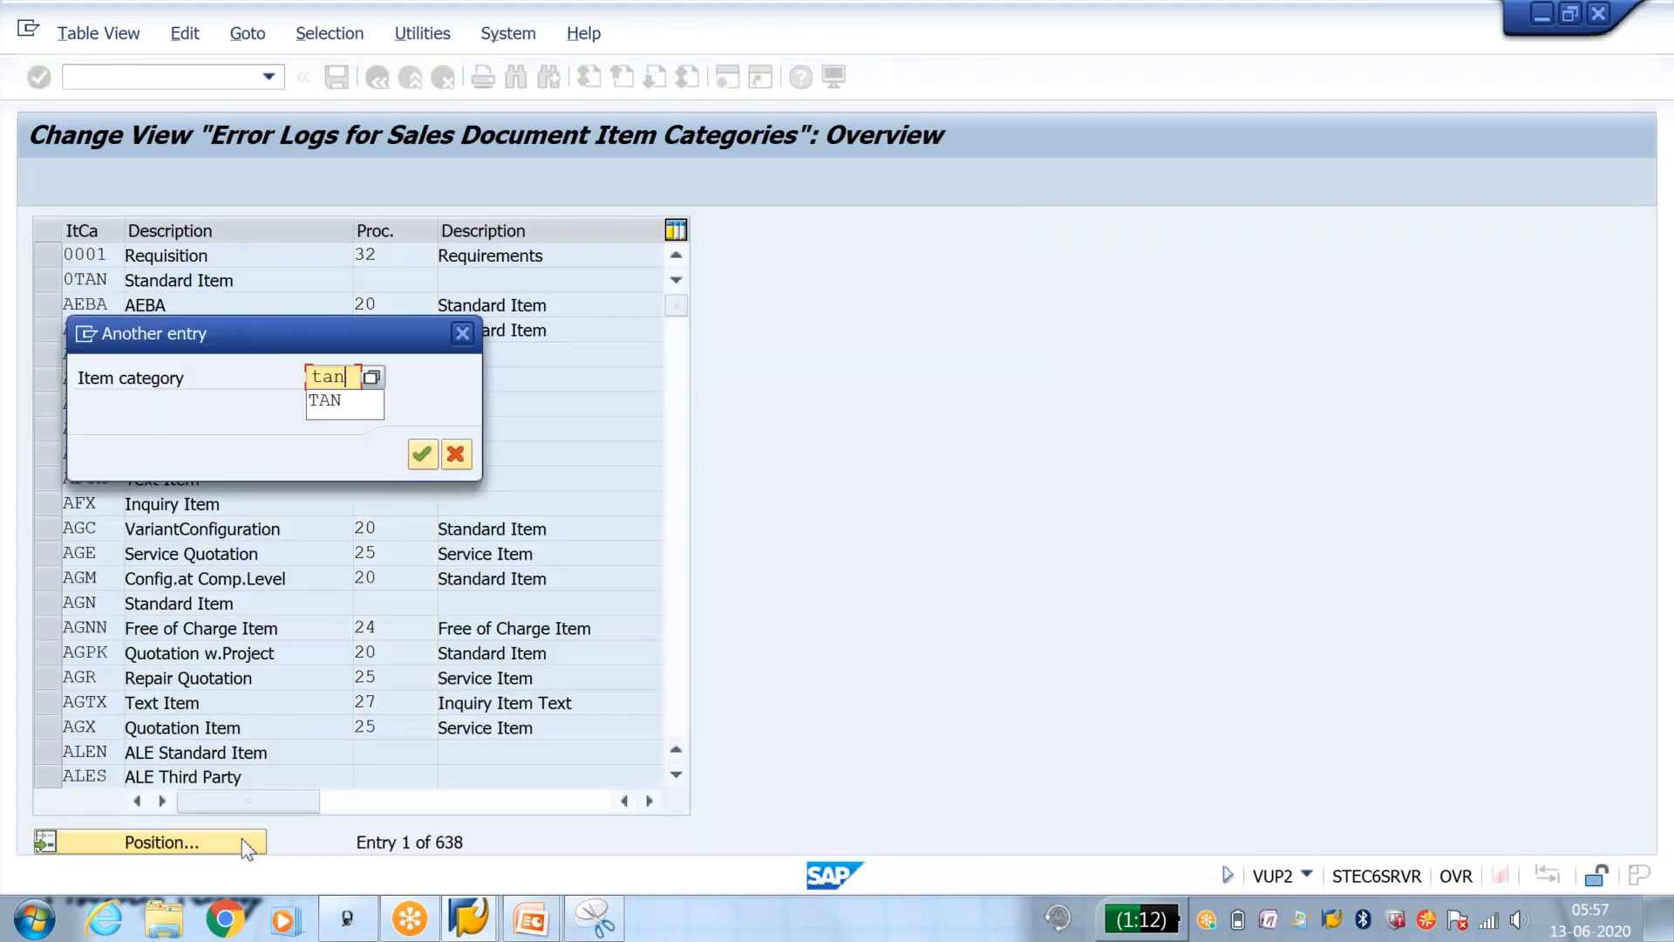
{"action": "key", "text": "Return"}
{"action": "left_click", "coordinate": [427, 260]}
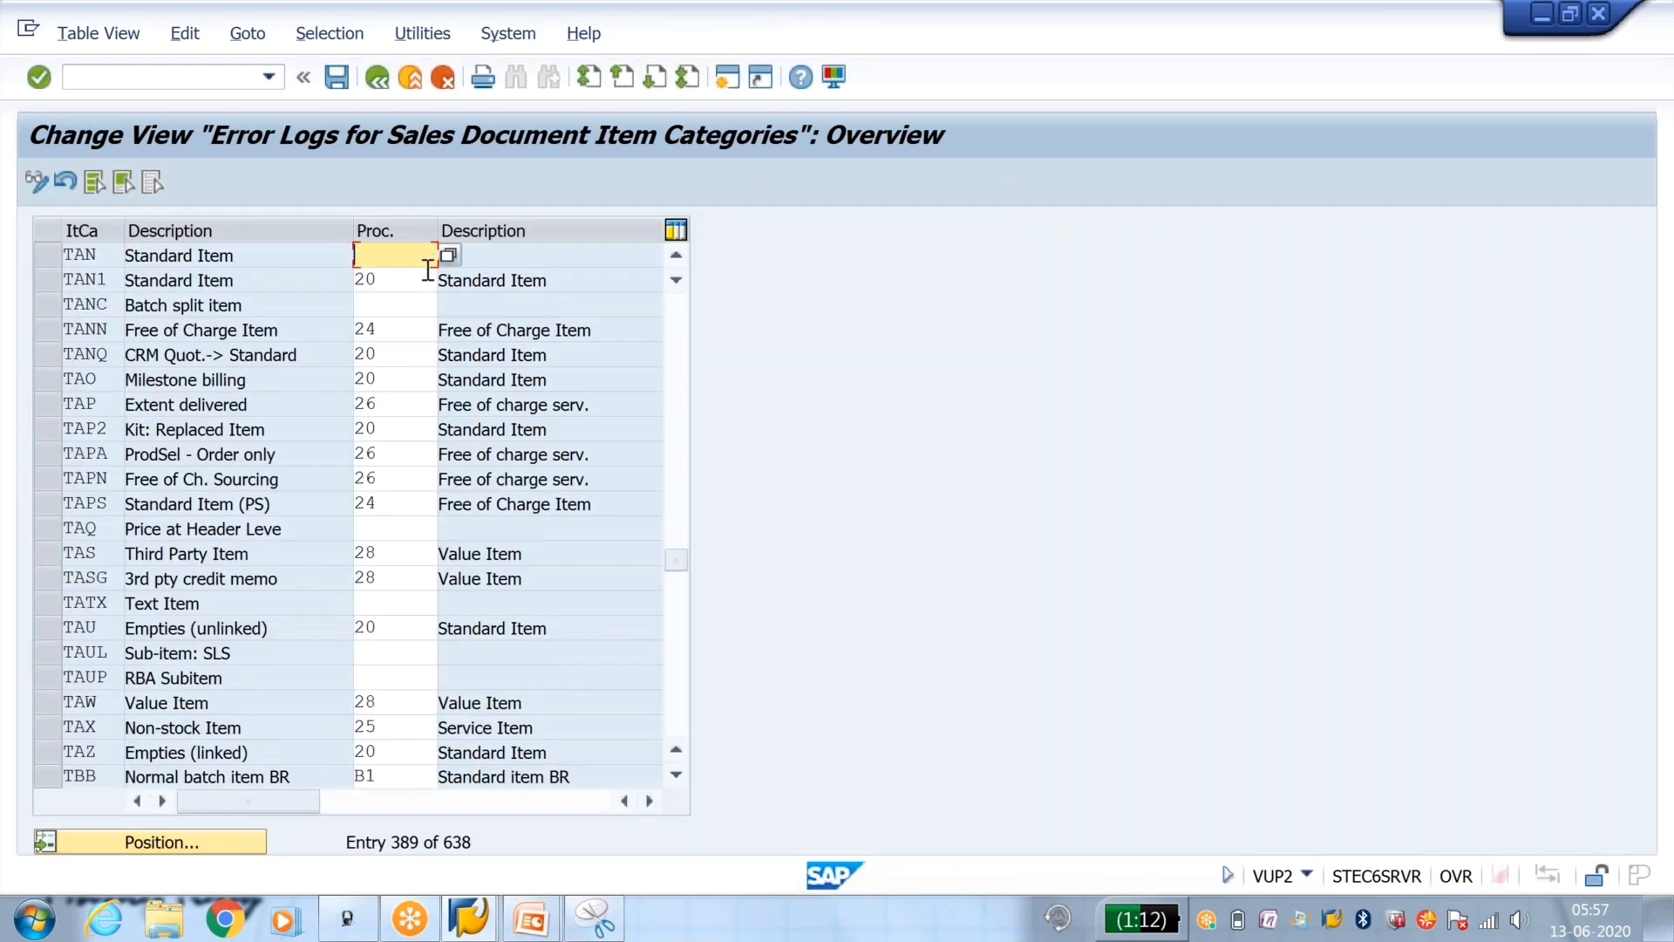
{"action": "type", "text": "y2"}
{"action": "key", "text": "Return"}
{"action": "left_click", "coordinate": [338, 81]}
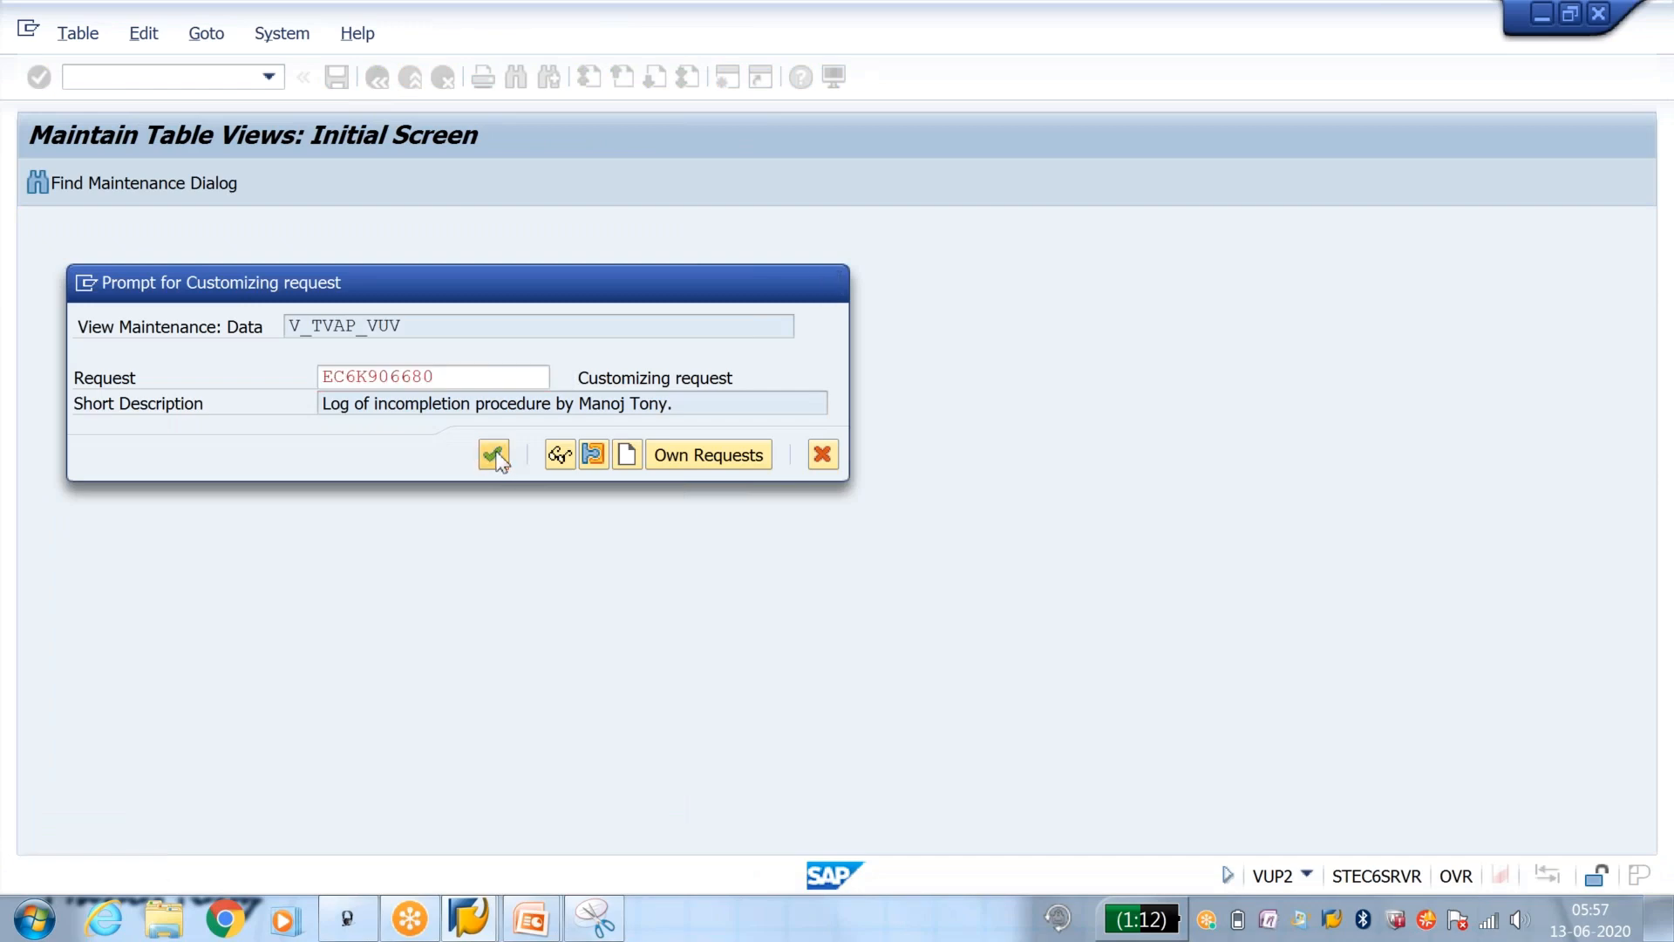
{"action": "left_click", "coordinate": [493, 454]}
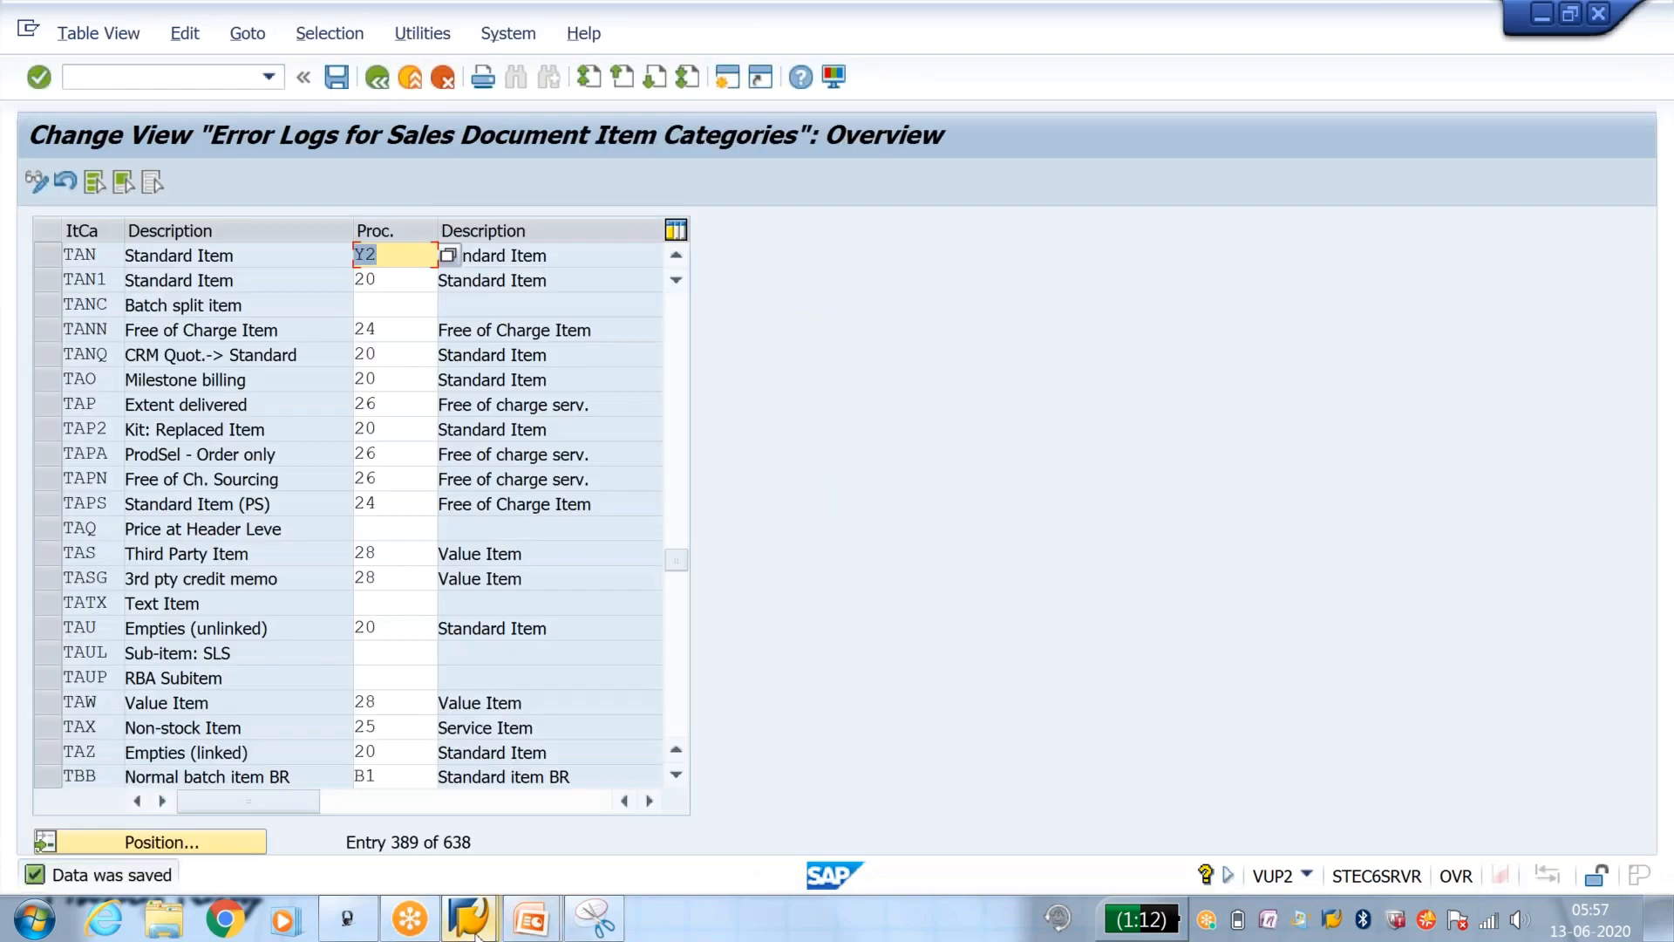
Step: In the status groups session, select Price instead of Billing doc. for status group Y1 and save
{"action": "mouse_move", "coordinate": [473, 933]}
{"action": "left_click", "coordinate": [662, 846]}
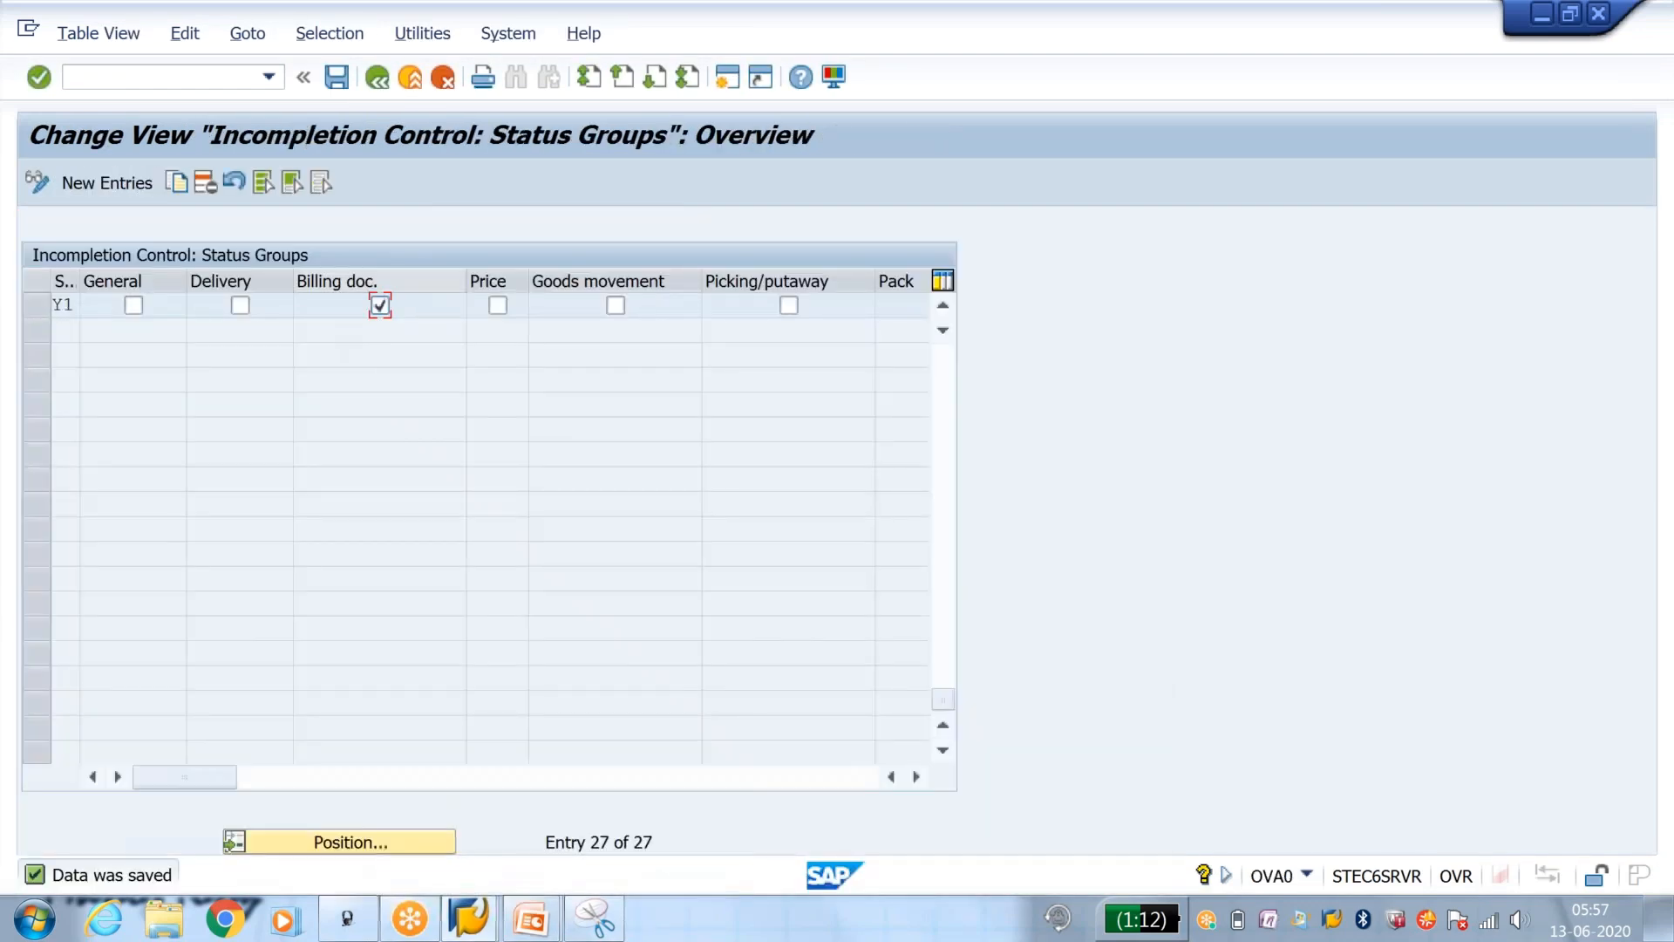
{"action": "left_click", "coordinate": [498, 306]}
{"action": "left_click", "coordinate": [336, 77]}
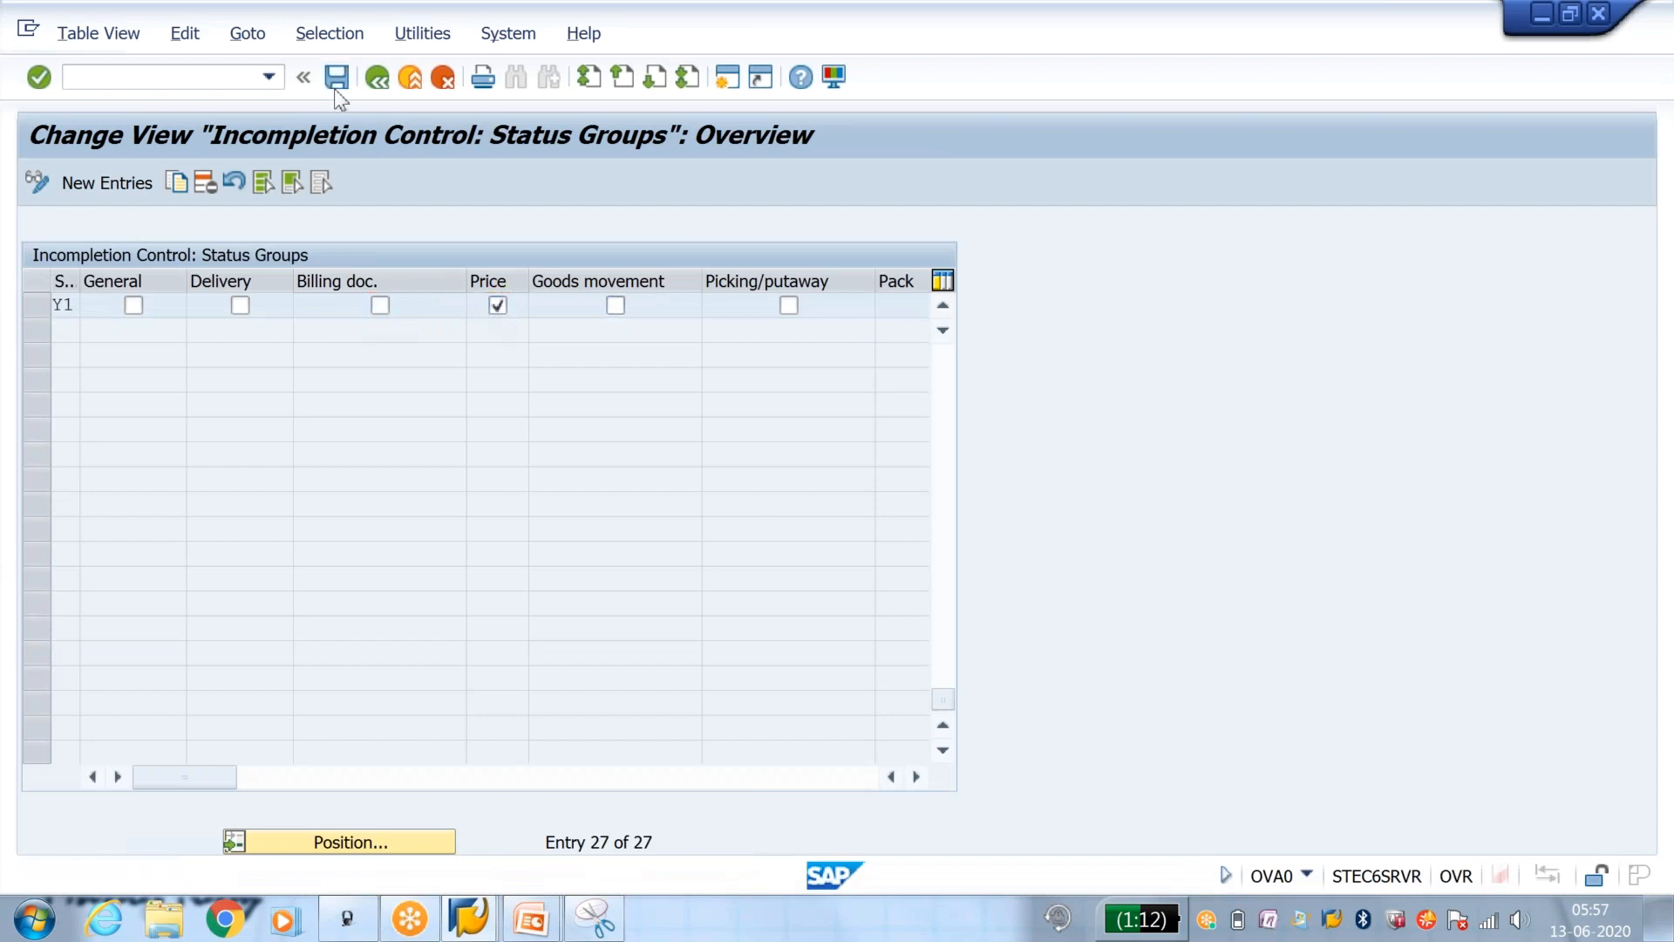
Step: Switch to the change-order session and start a new OR standard order with transaction VA01
{"action": "left_click", "coordinate": [468, 918]}
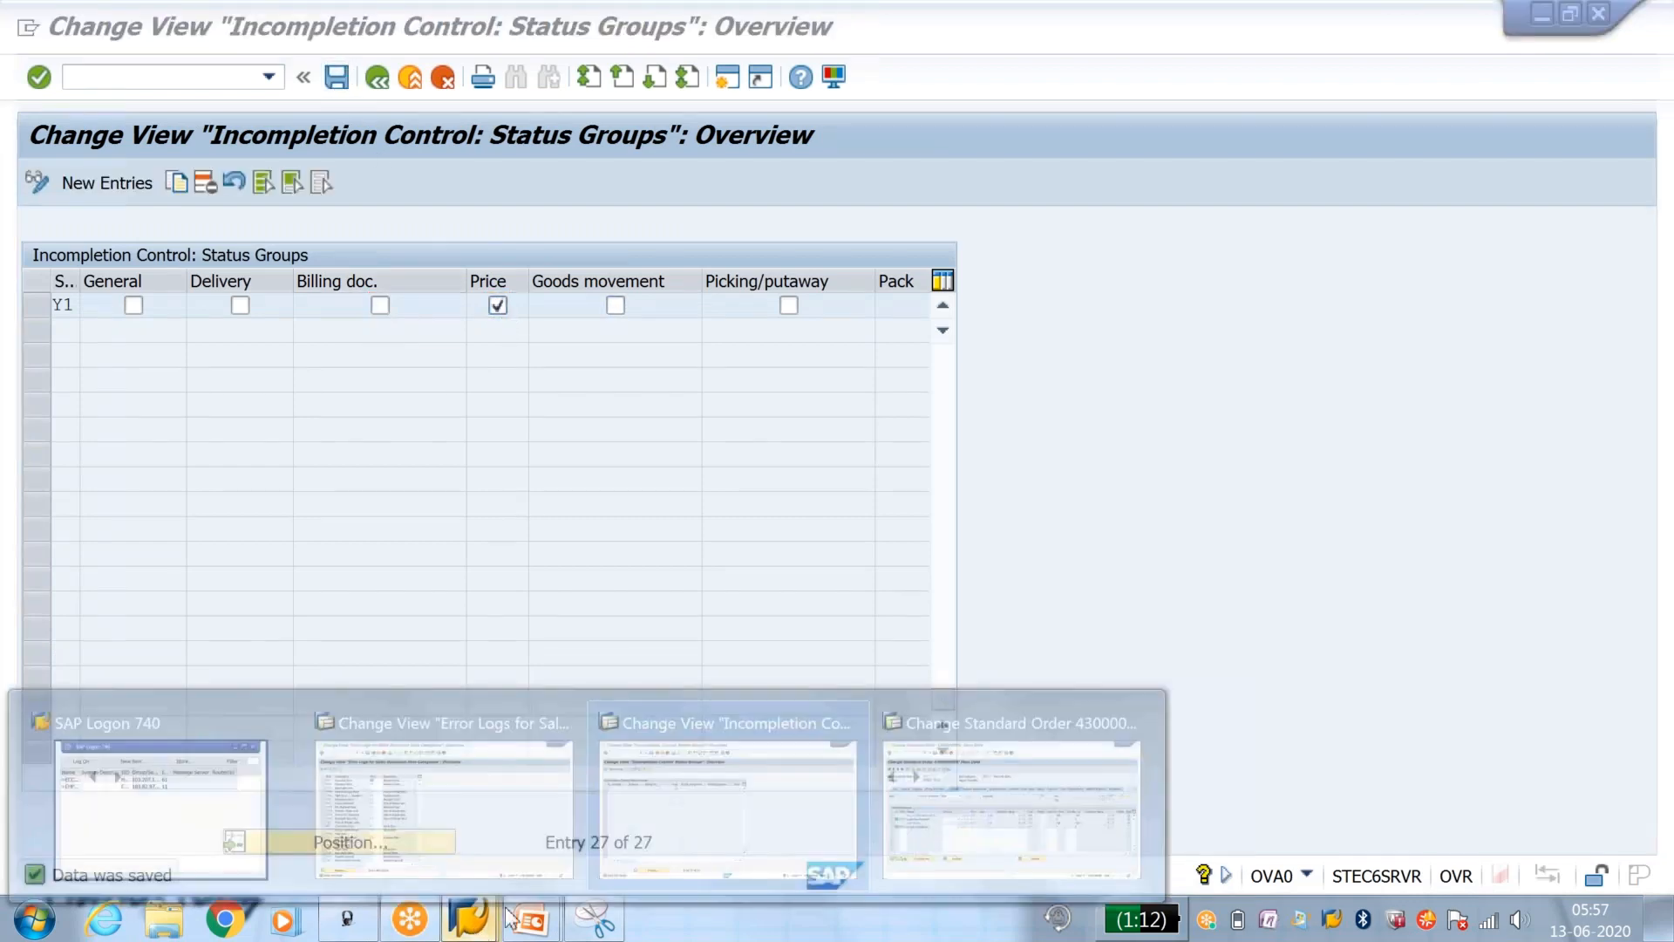
{"action": "left_click", "coordinate": [931, 795]}
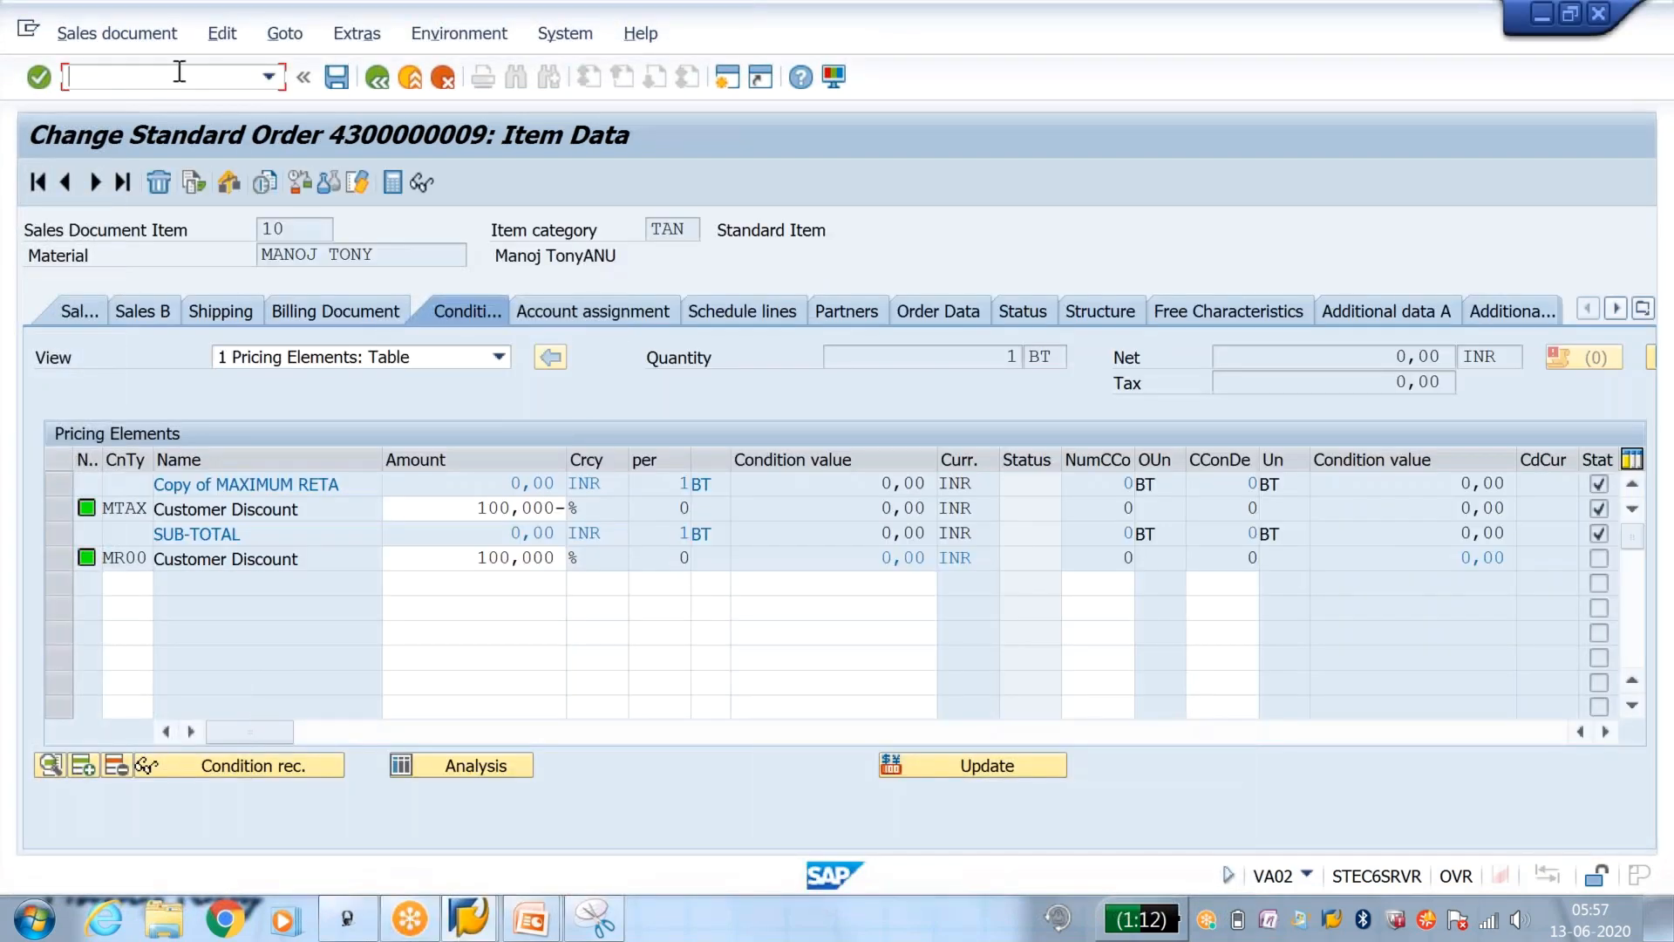
{"action": "type", "text": "/nva01"}
{"action": "key", "text": "Return"}
Step: Enter the customer number as the sold-to party of the new order and ok as the PO number
{"action": "key", "text": "Return"}
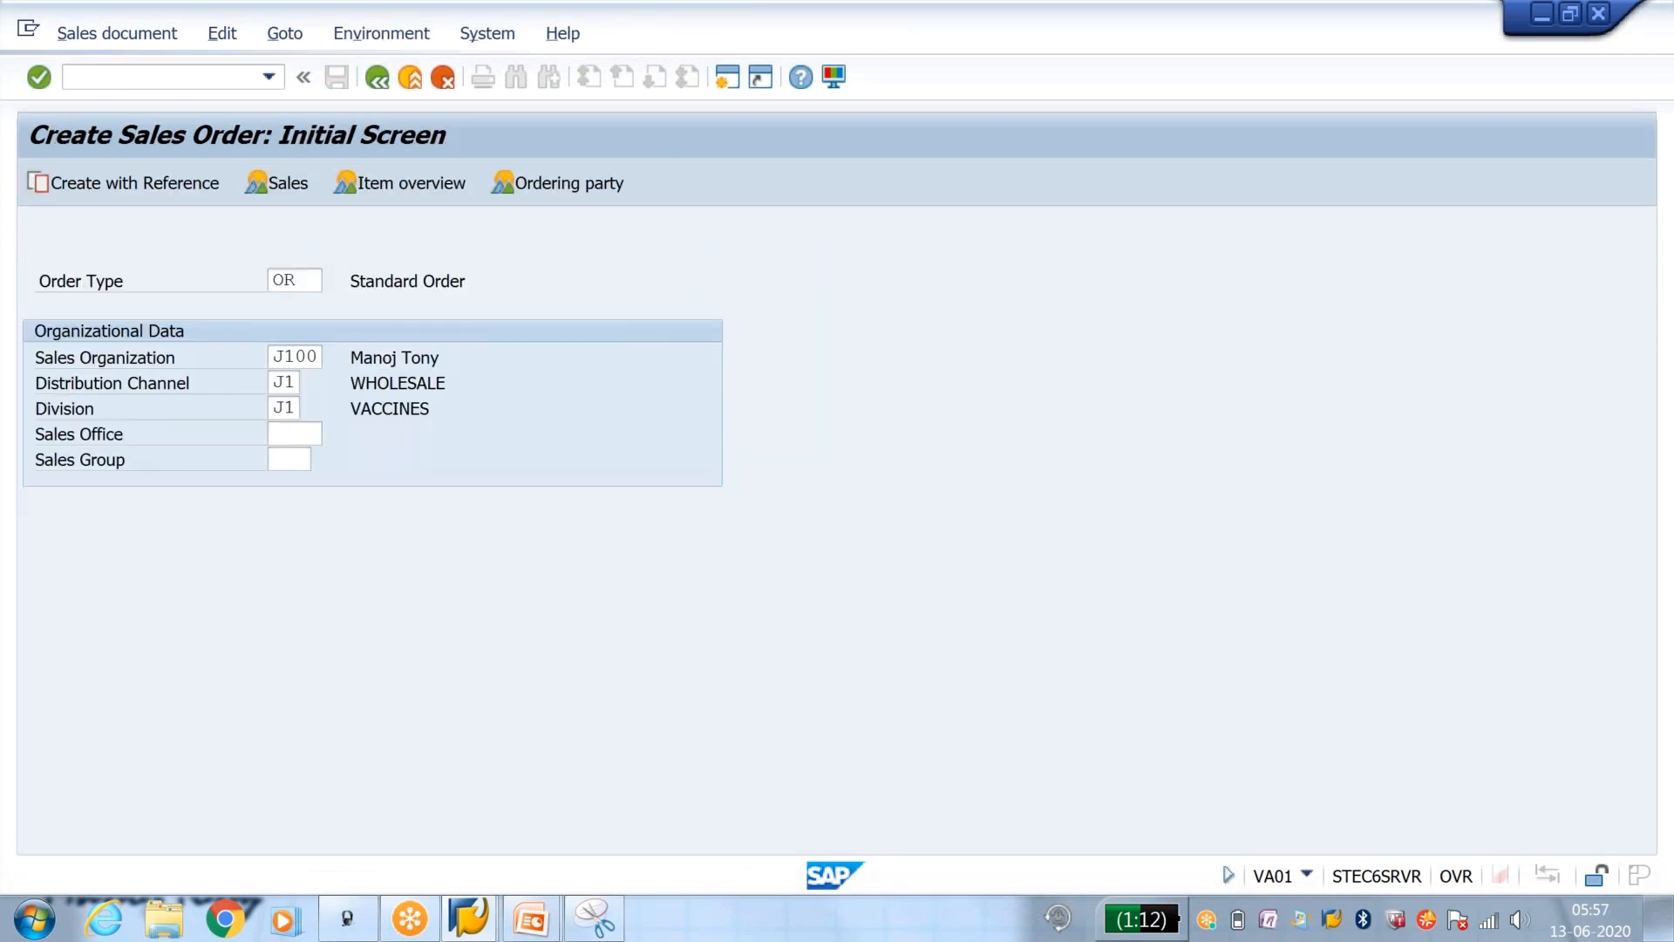
{"action": "type", "text": "20013"}
{"action": "key", "text": "BackSpace"}
{"action": "type", "text": "1"}
{"action": "key", "text": "Return"}
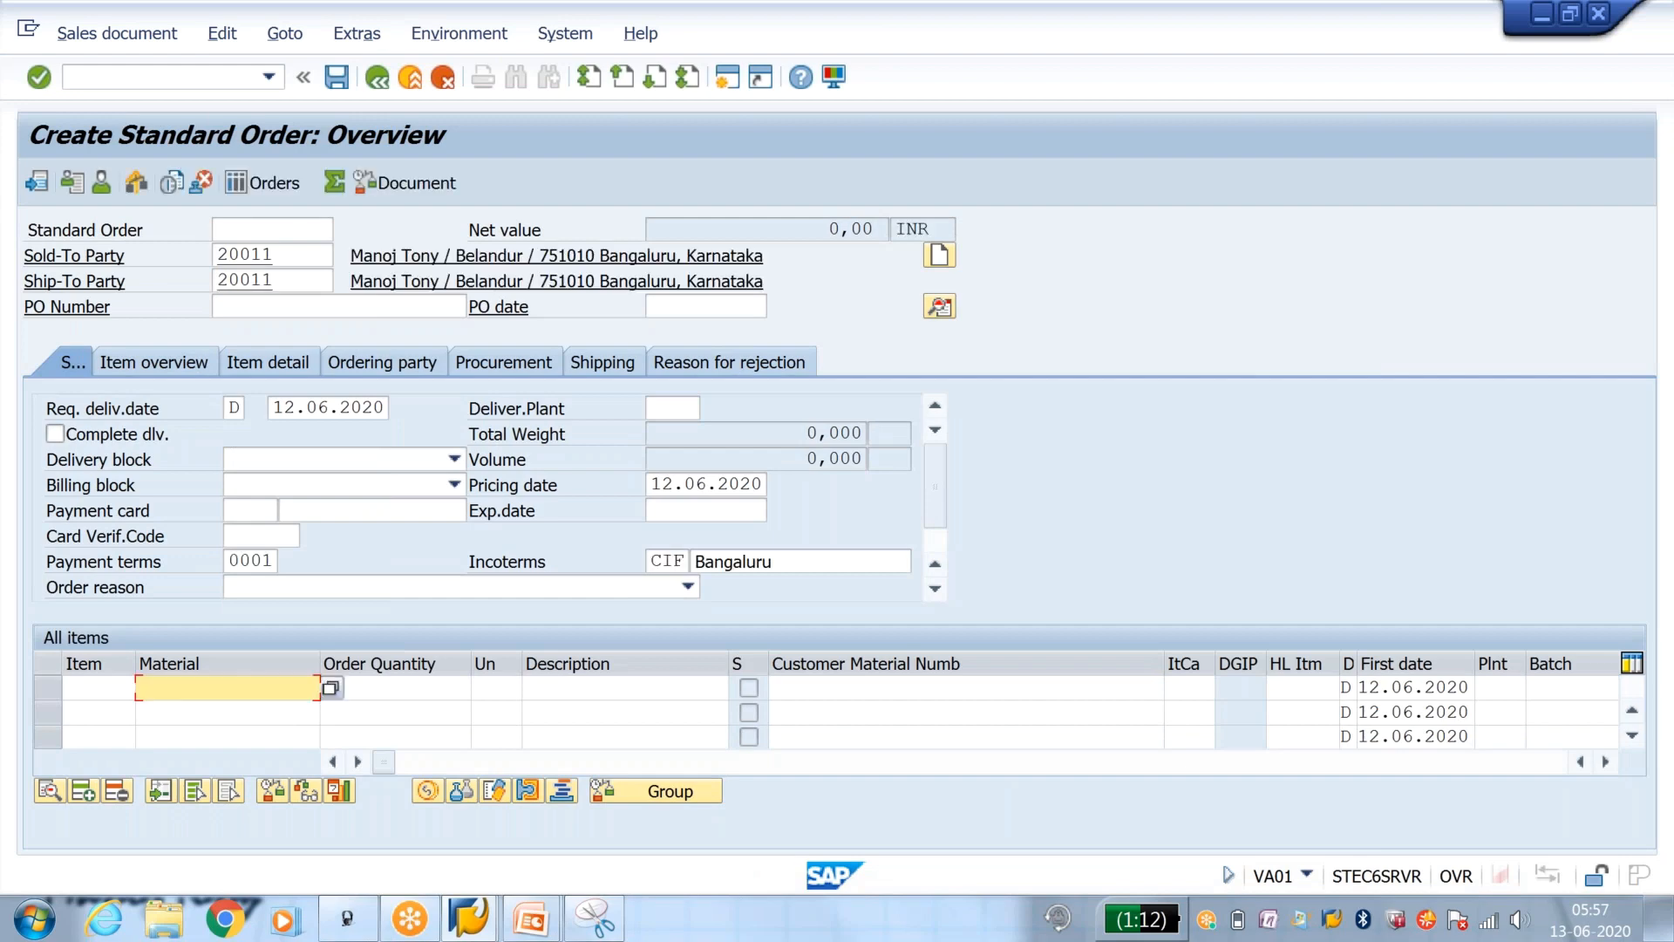
{"action": "left_click", "coordinate": [309, 303]}
{"action": "type", "text": "ok"}
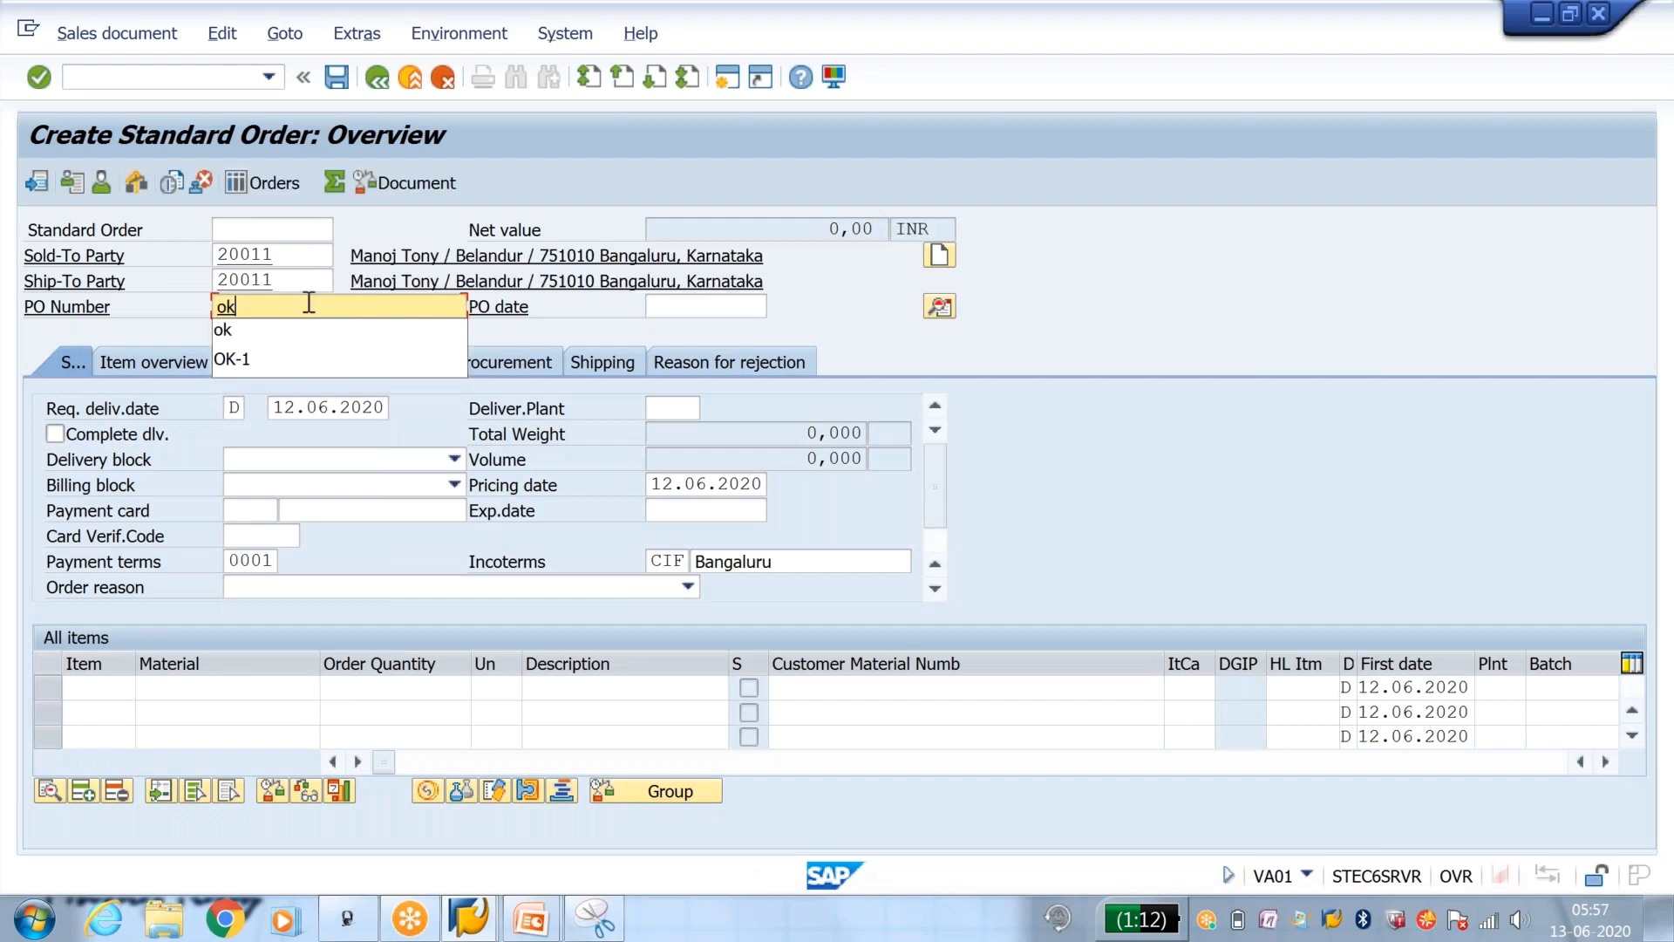
{"action": "key", "text": "Return"}
{"action": "left_click", "coordinate": [227, 713]}
{"action": "key", "text": "Return"}
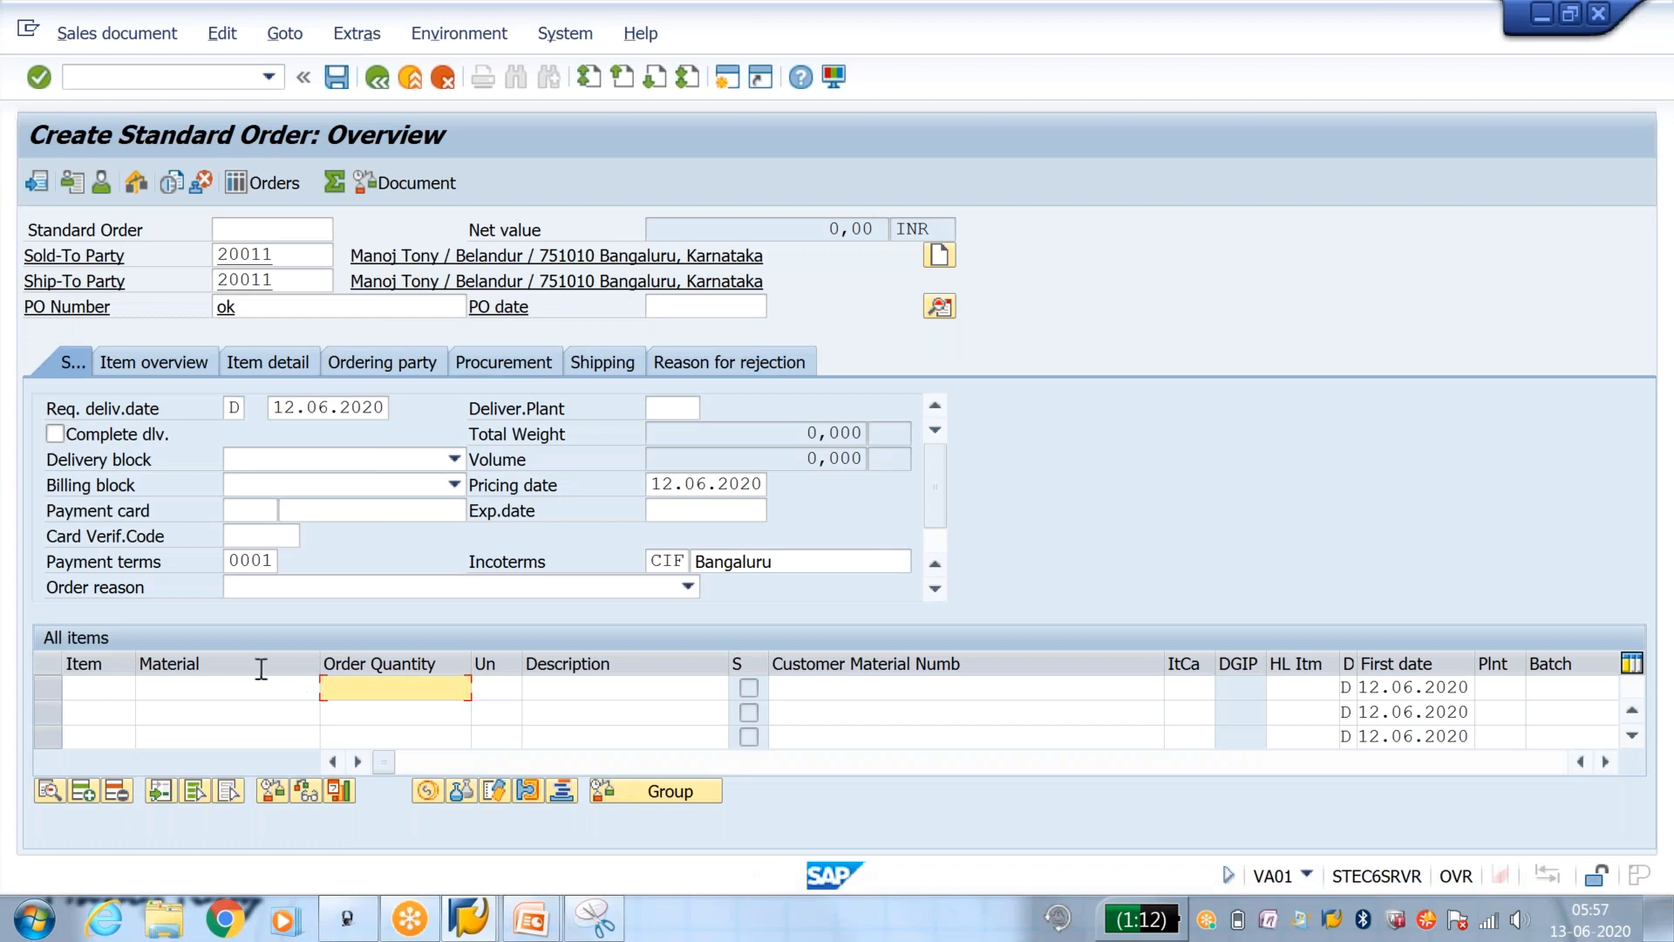
Step: Add the previously used material as the first order item with an order quantity of 1
{"action": "left_click", "coordinate": [260, 698]}
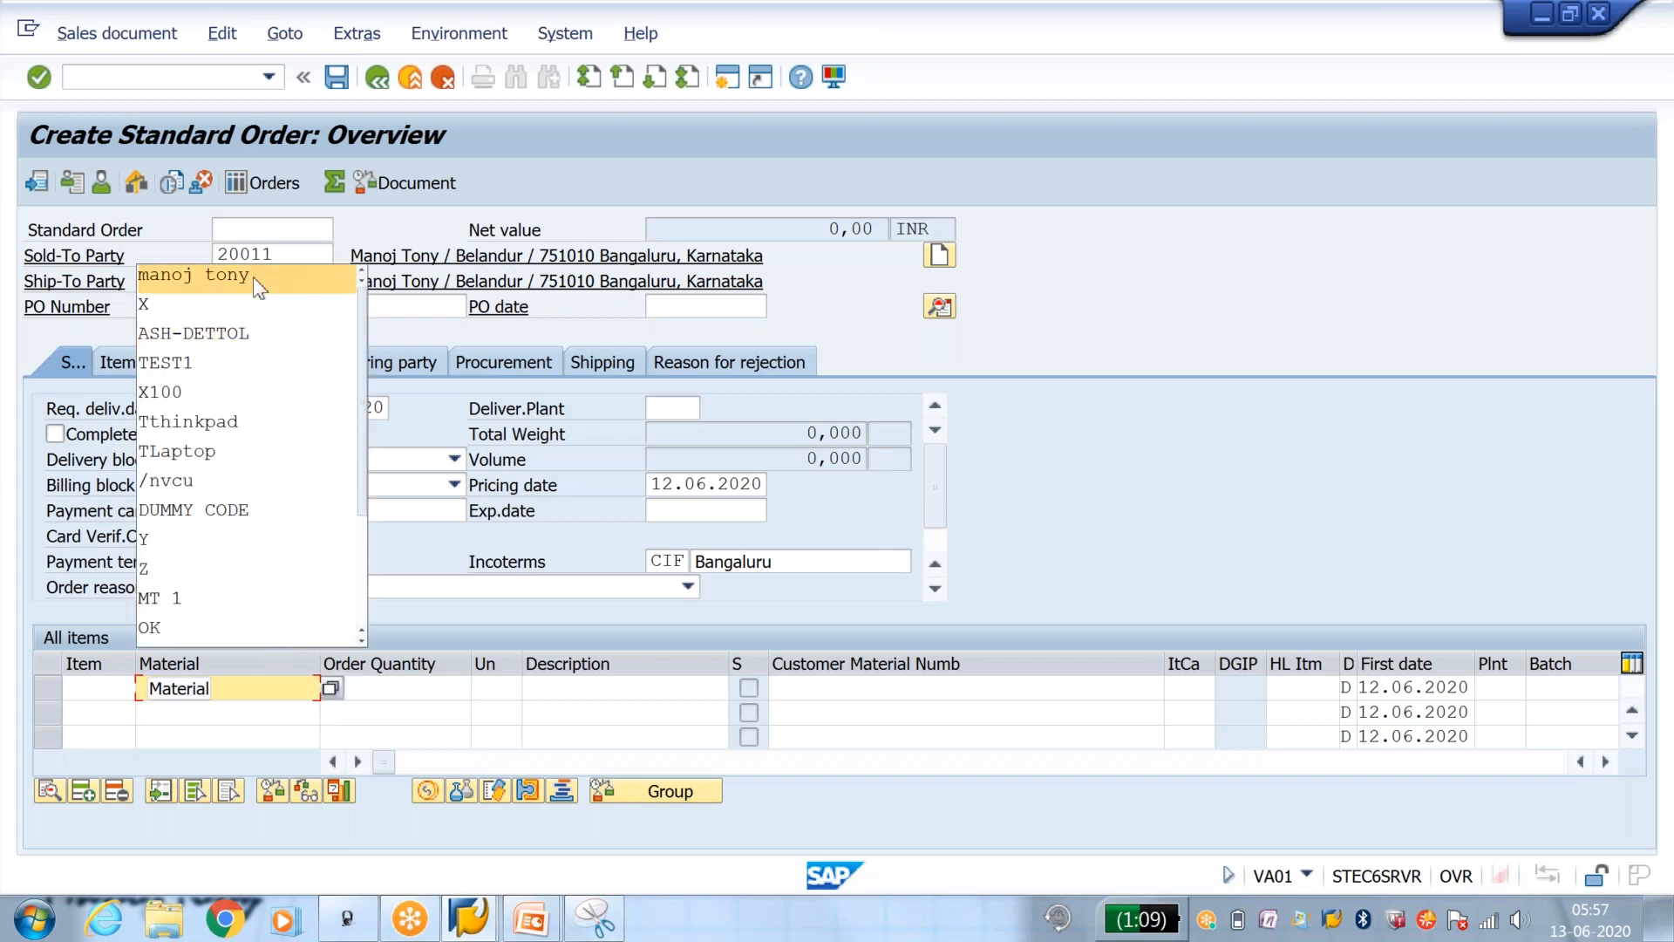
{"action": "left_click", "coordinate": [256, 278]}
{"action": "left_click", "coordinate": [412, 688]}
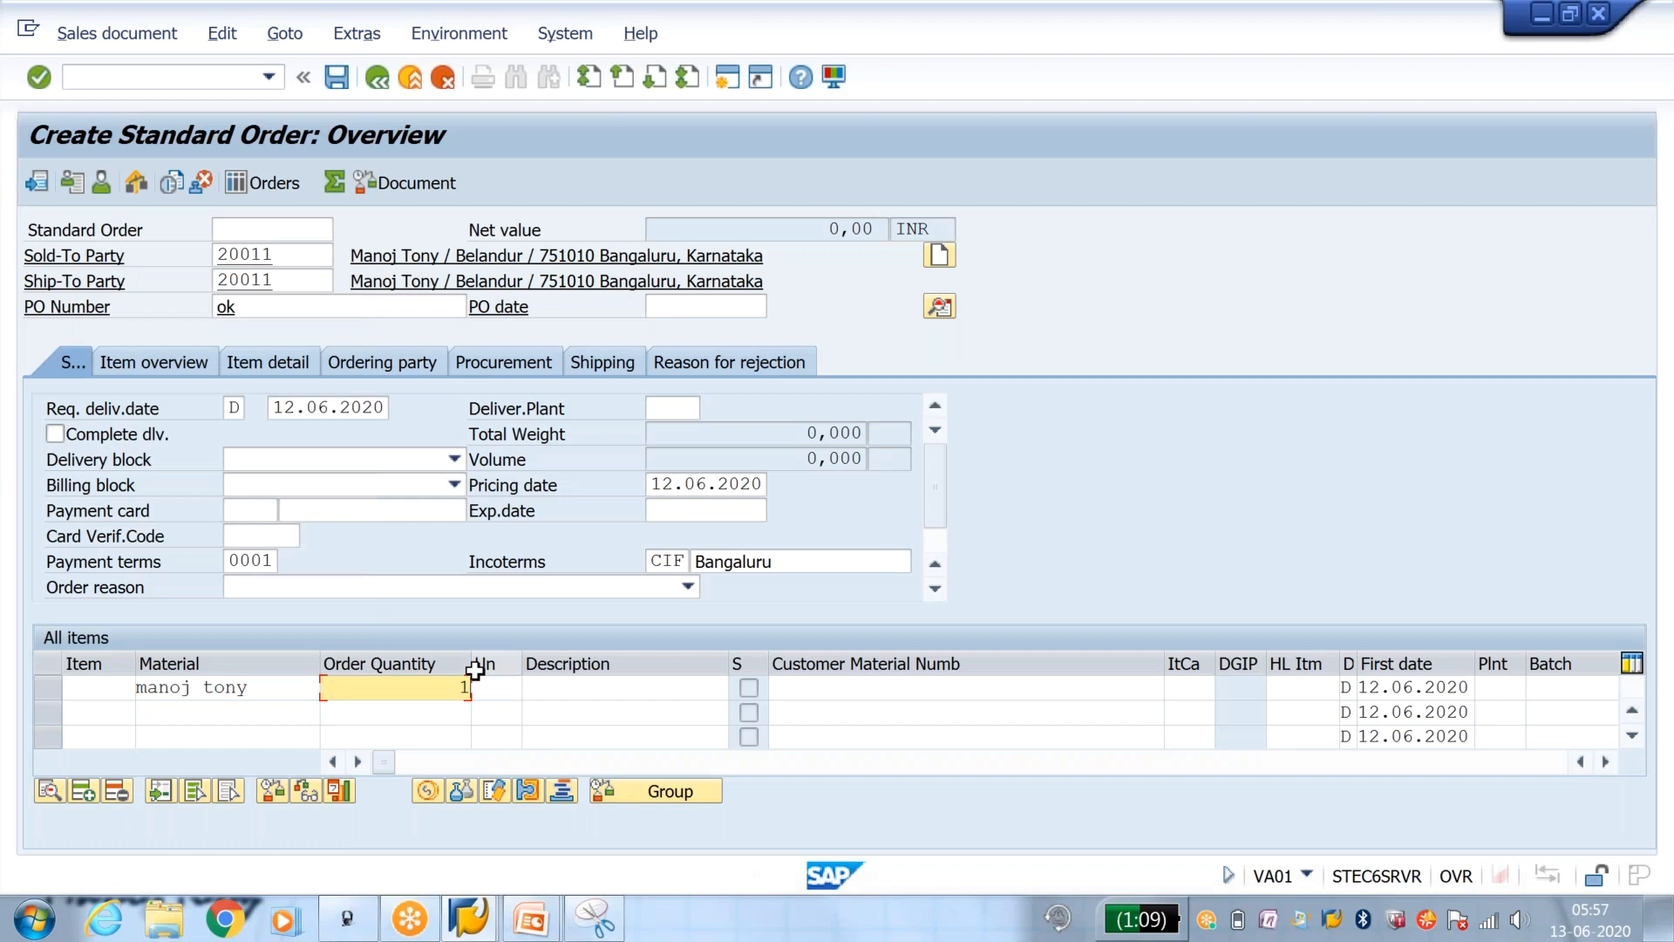
{"action": "type", "text": "1"}
{"action": "key", "text": "Return"}
{"action": "key", "text": "Return"}
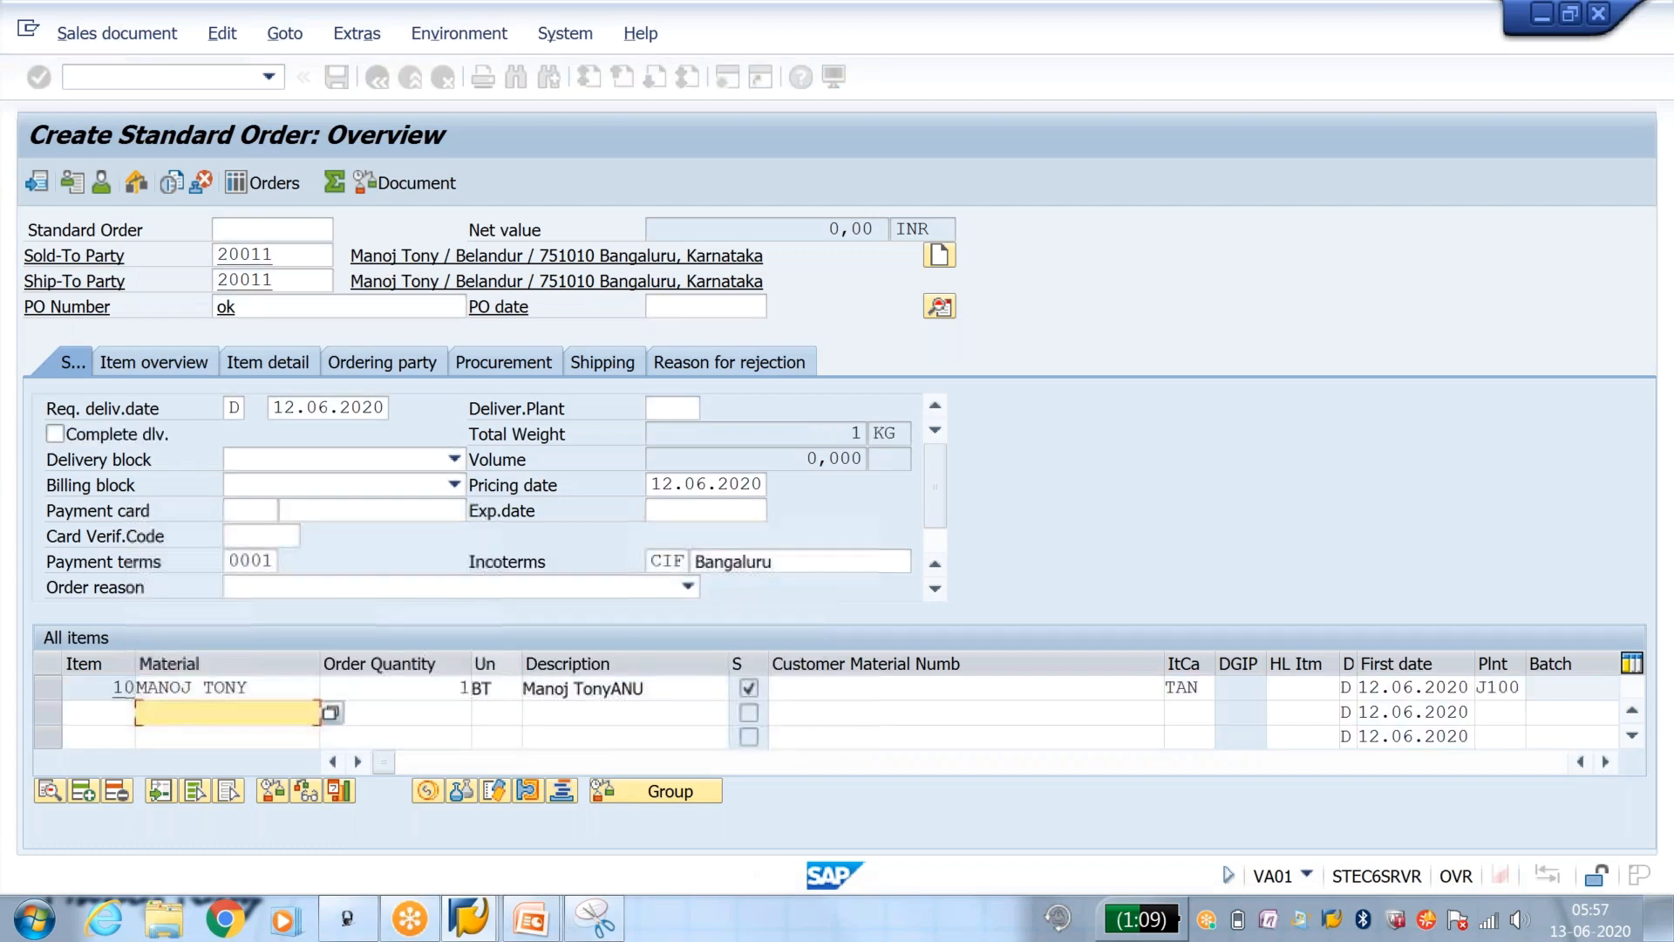
Step: Check the order's incompletion log for missing data, then save the order despite its incompleteness
{"action": "left_click", "coordinate": [337, 77]}
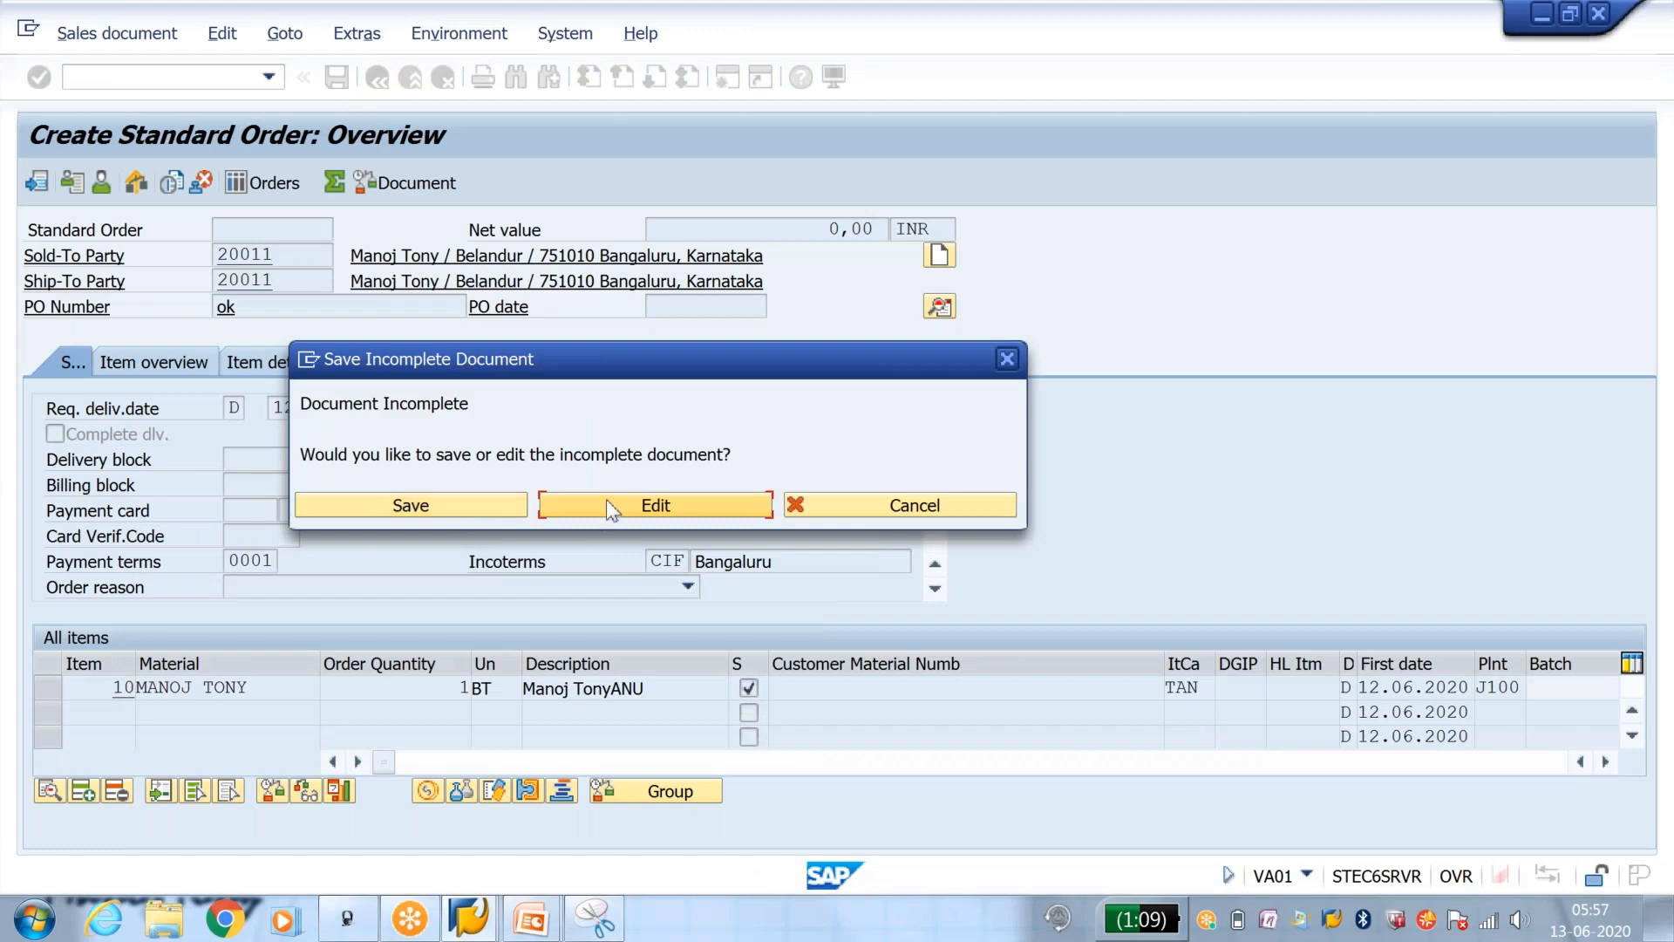
{"action": "left_click", "coordinate": [605, 500]}
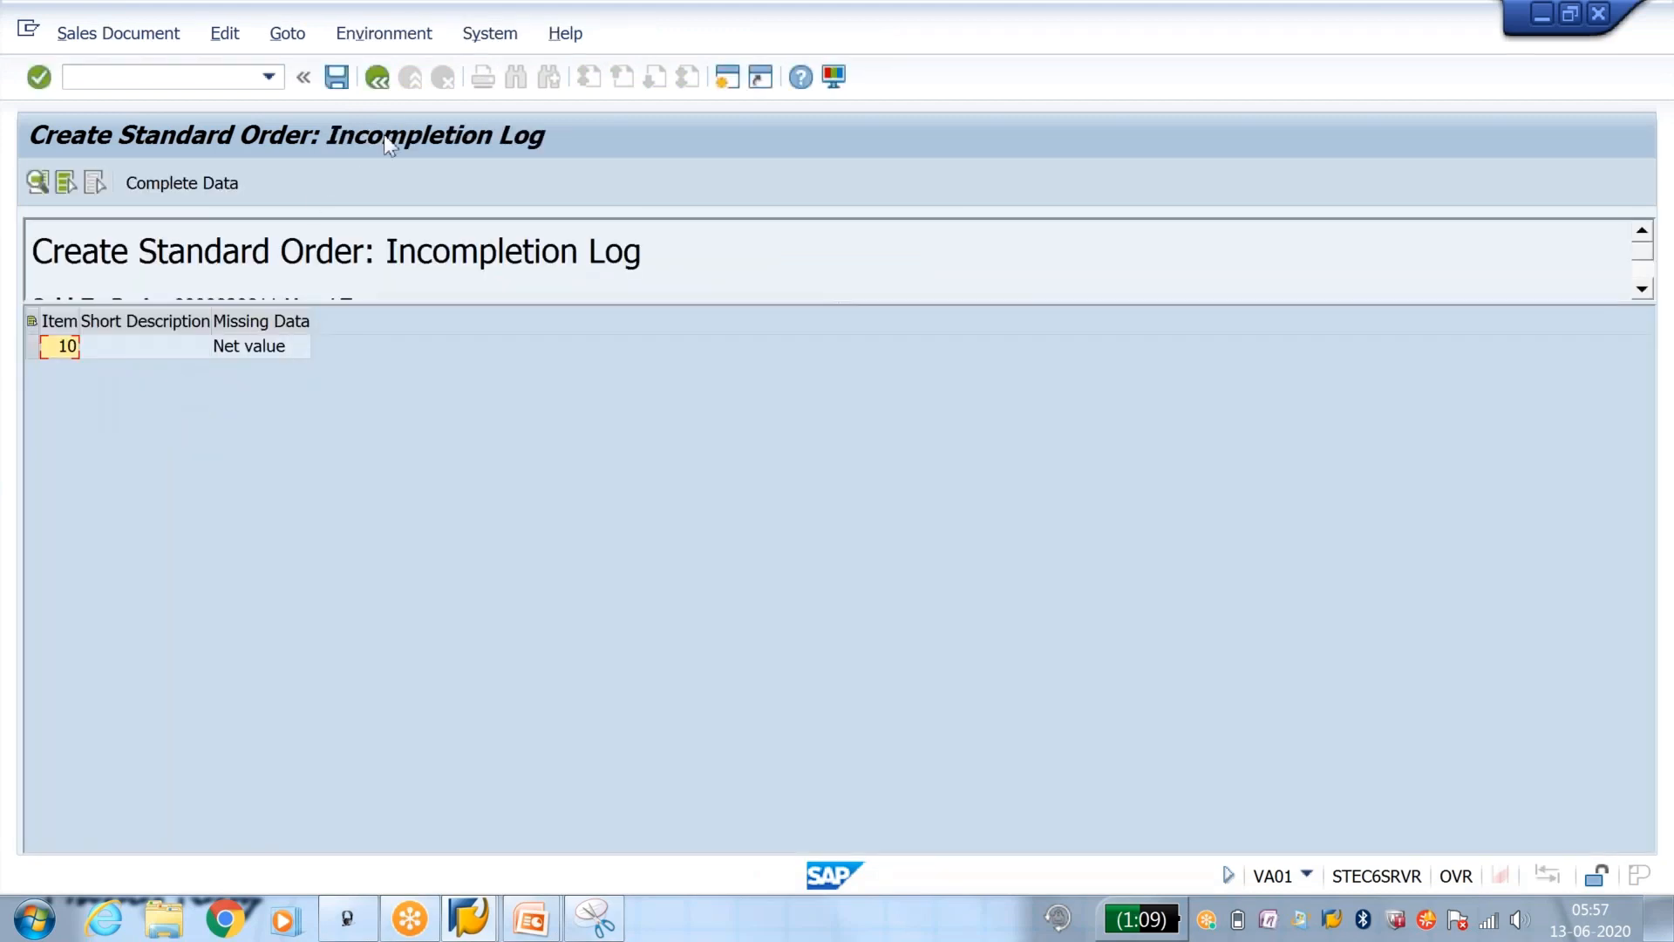
{"action": "left_click", "coordinate": [377, 76]}
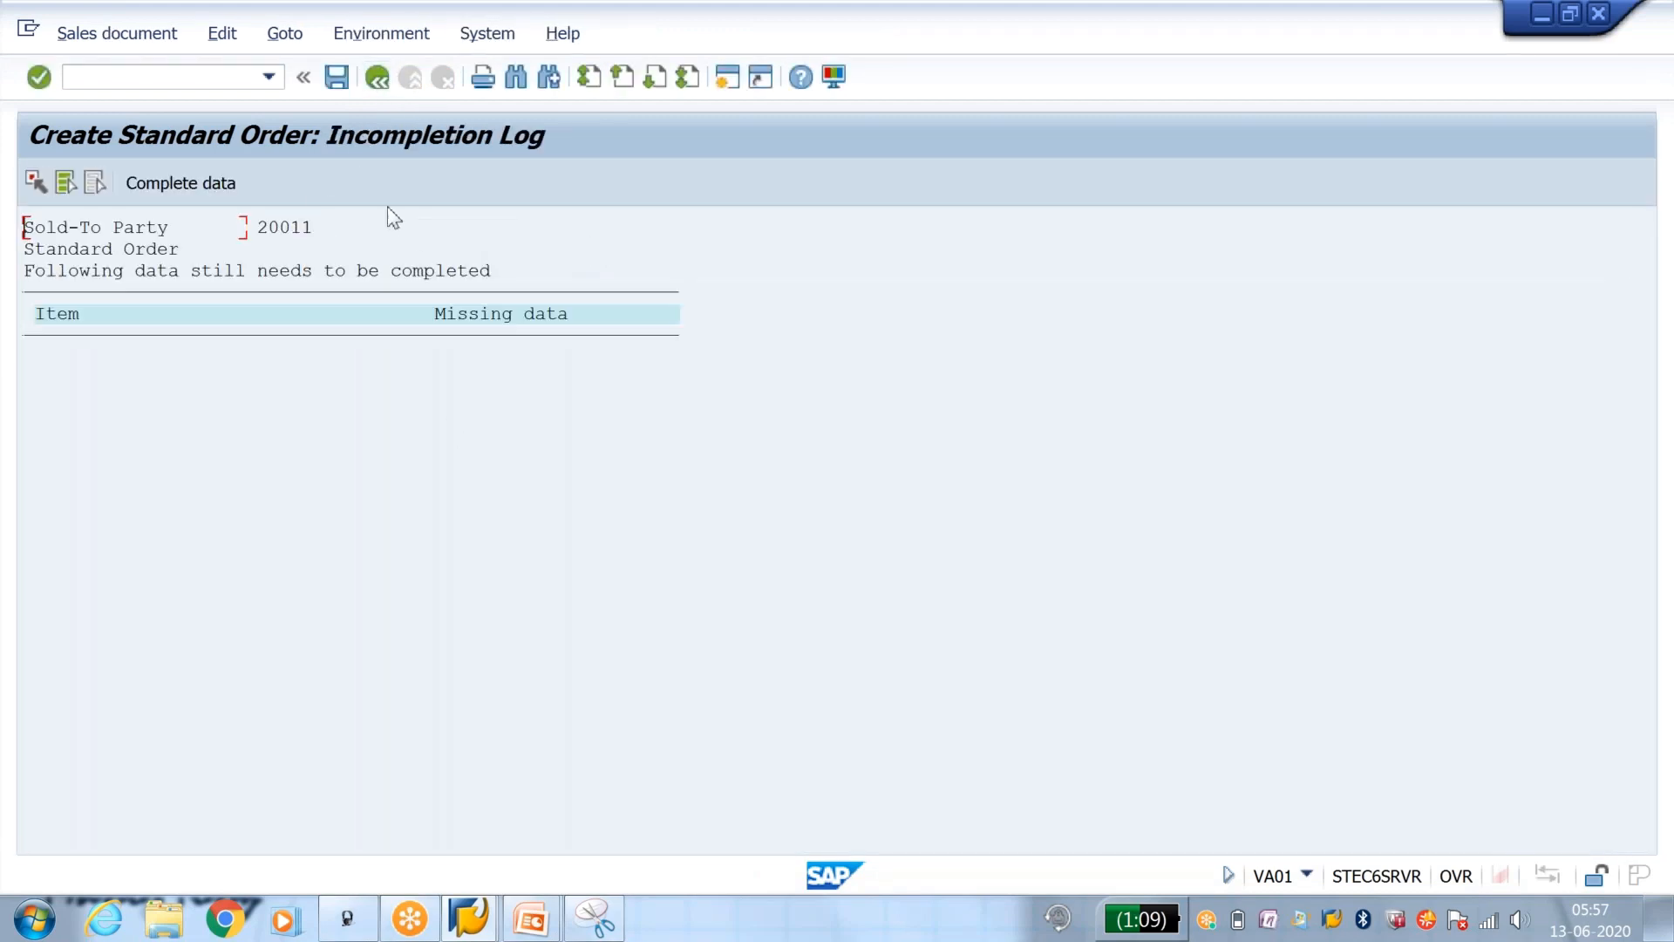
{"action": "left_click", "coordinate": [339, 80]}
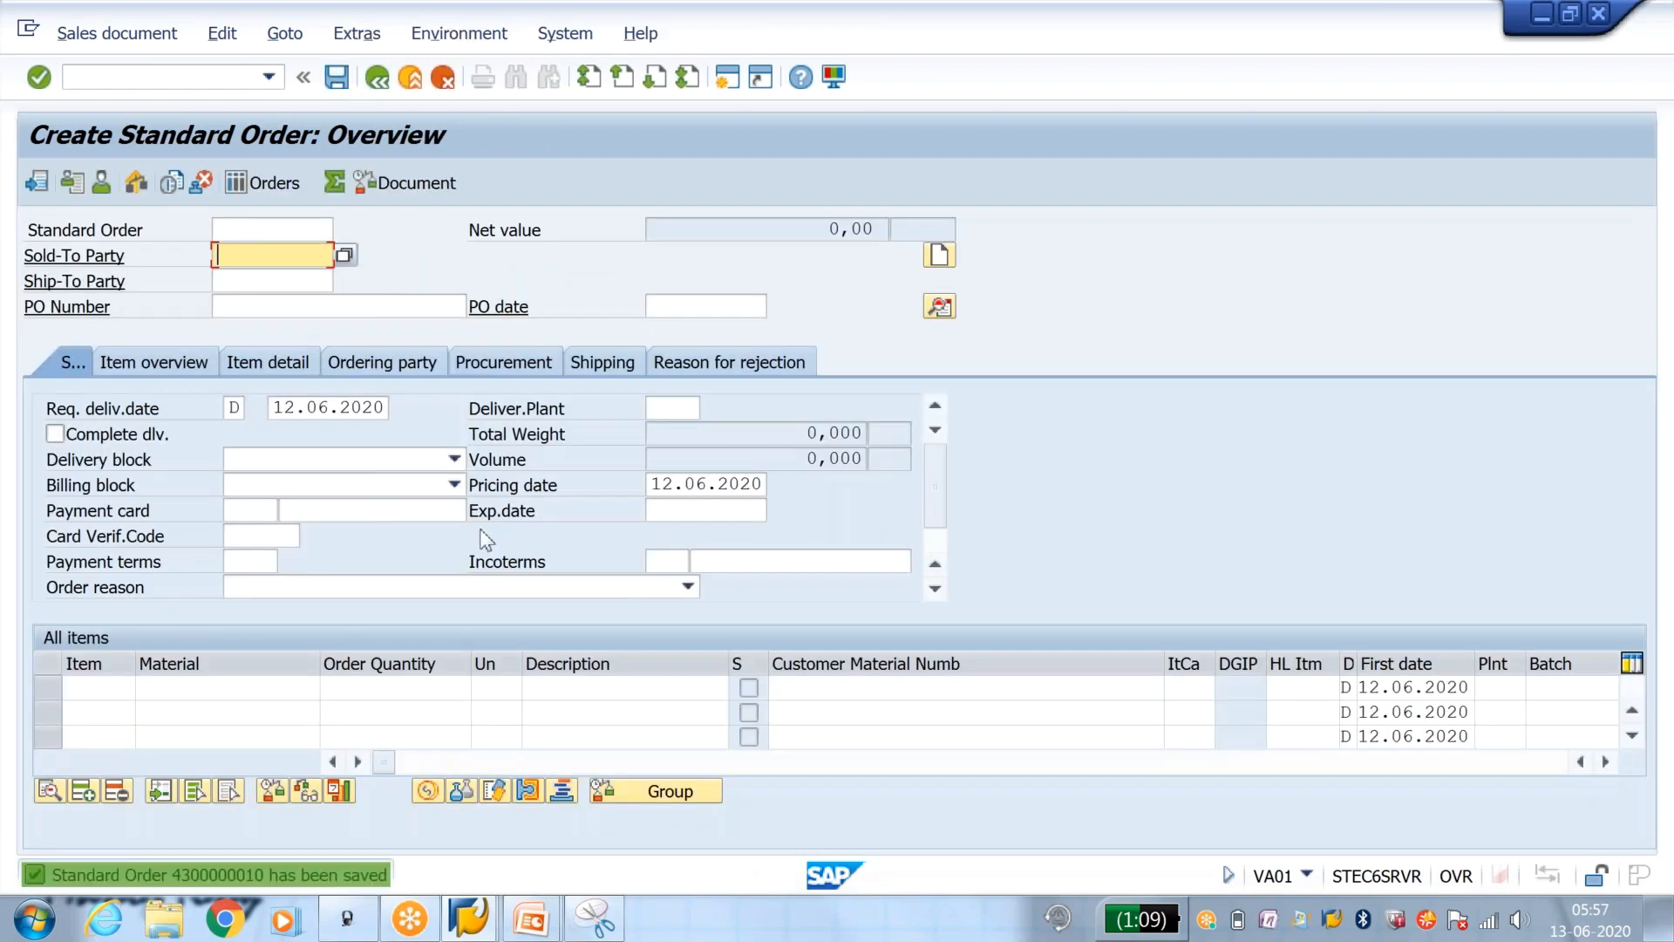
Step: Start an outbound delivery with transaction VL01N for the saved order from shipping point J101
{"action": "left_click", "coordinate": [197, 81]}
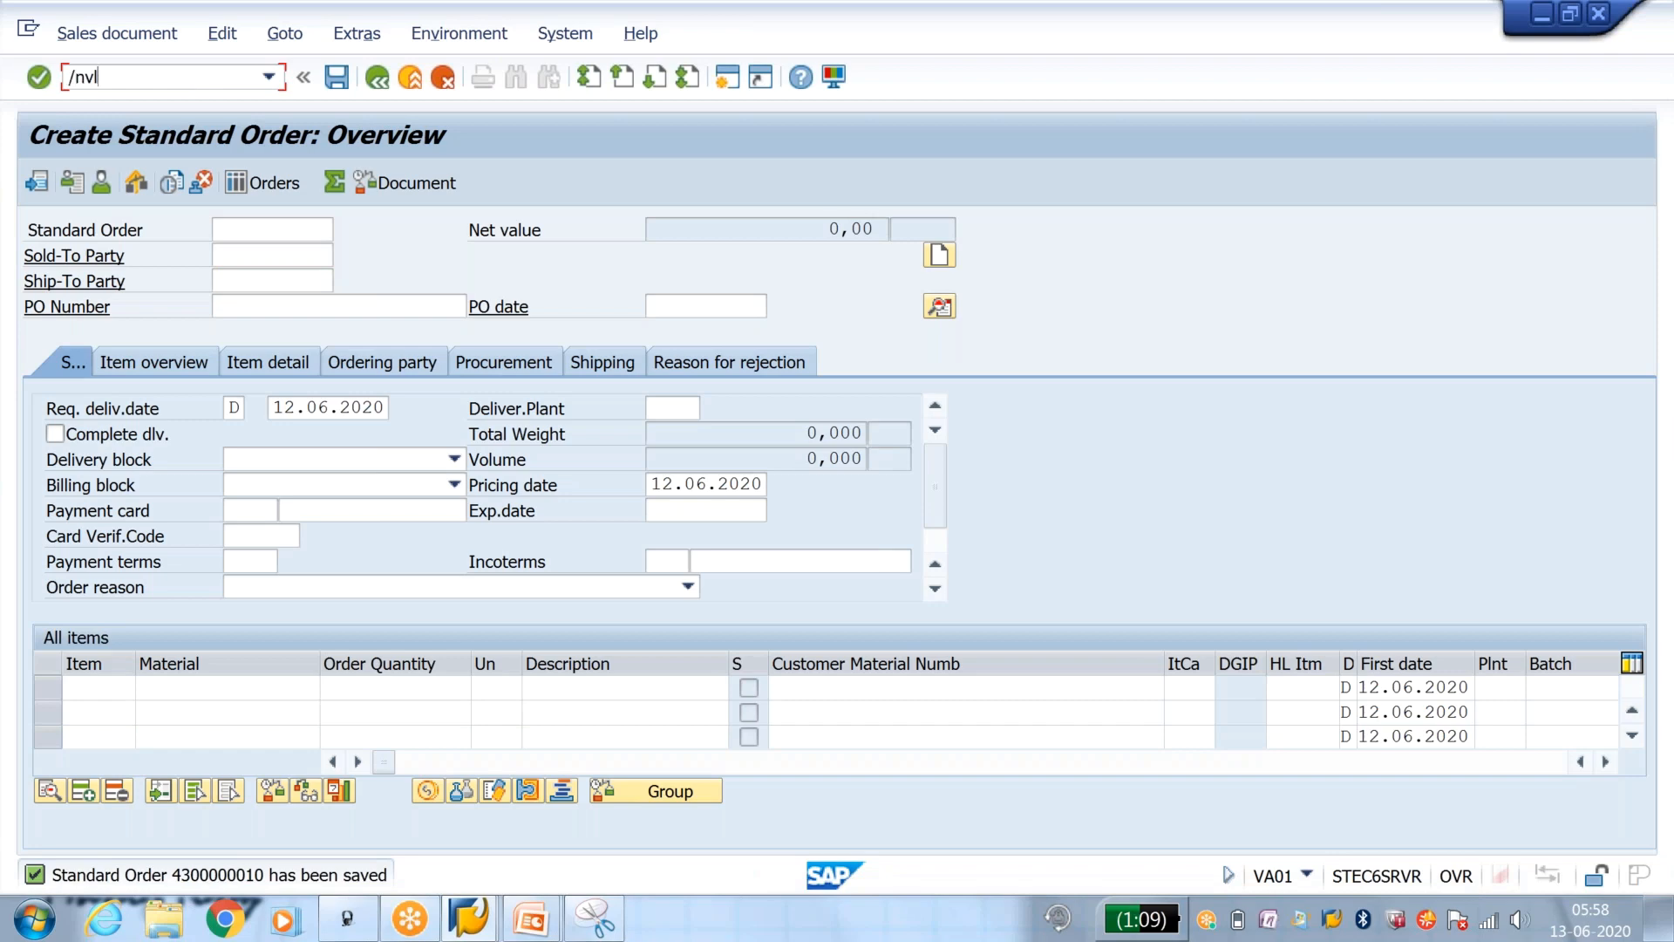
{"action": "key", "text": "Return"}
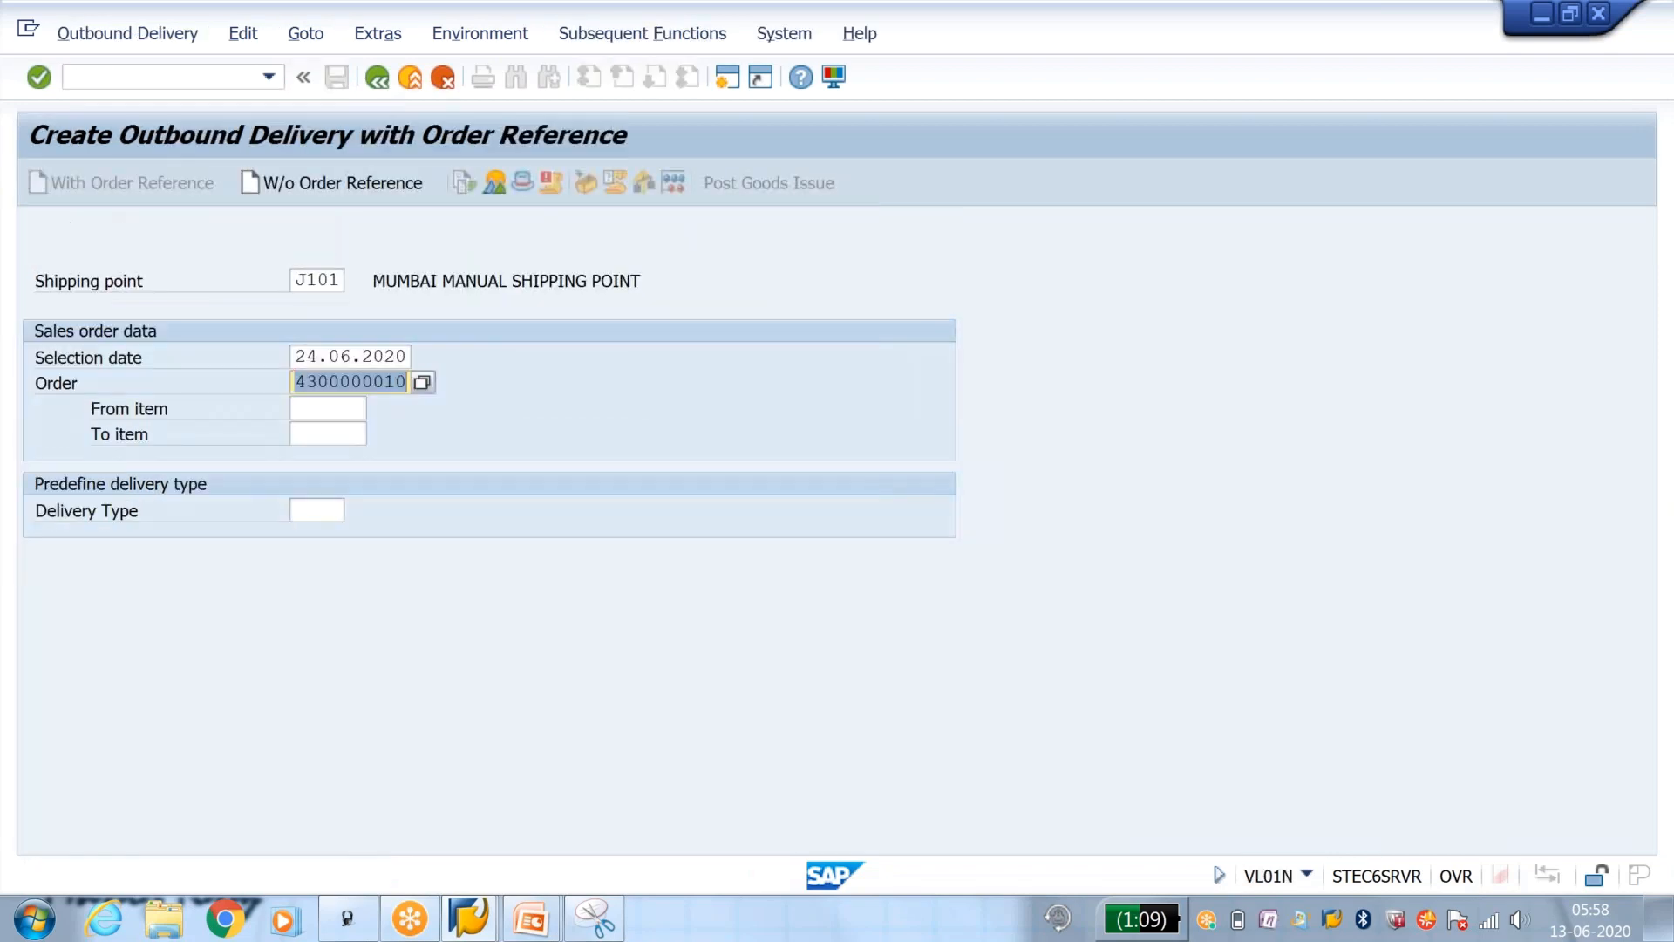
{"action": "key", "text": "Return"}
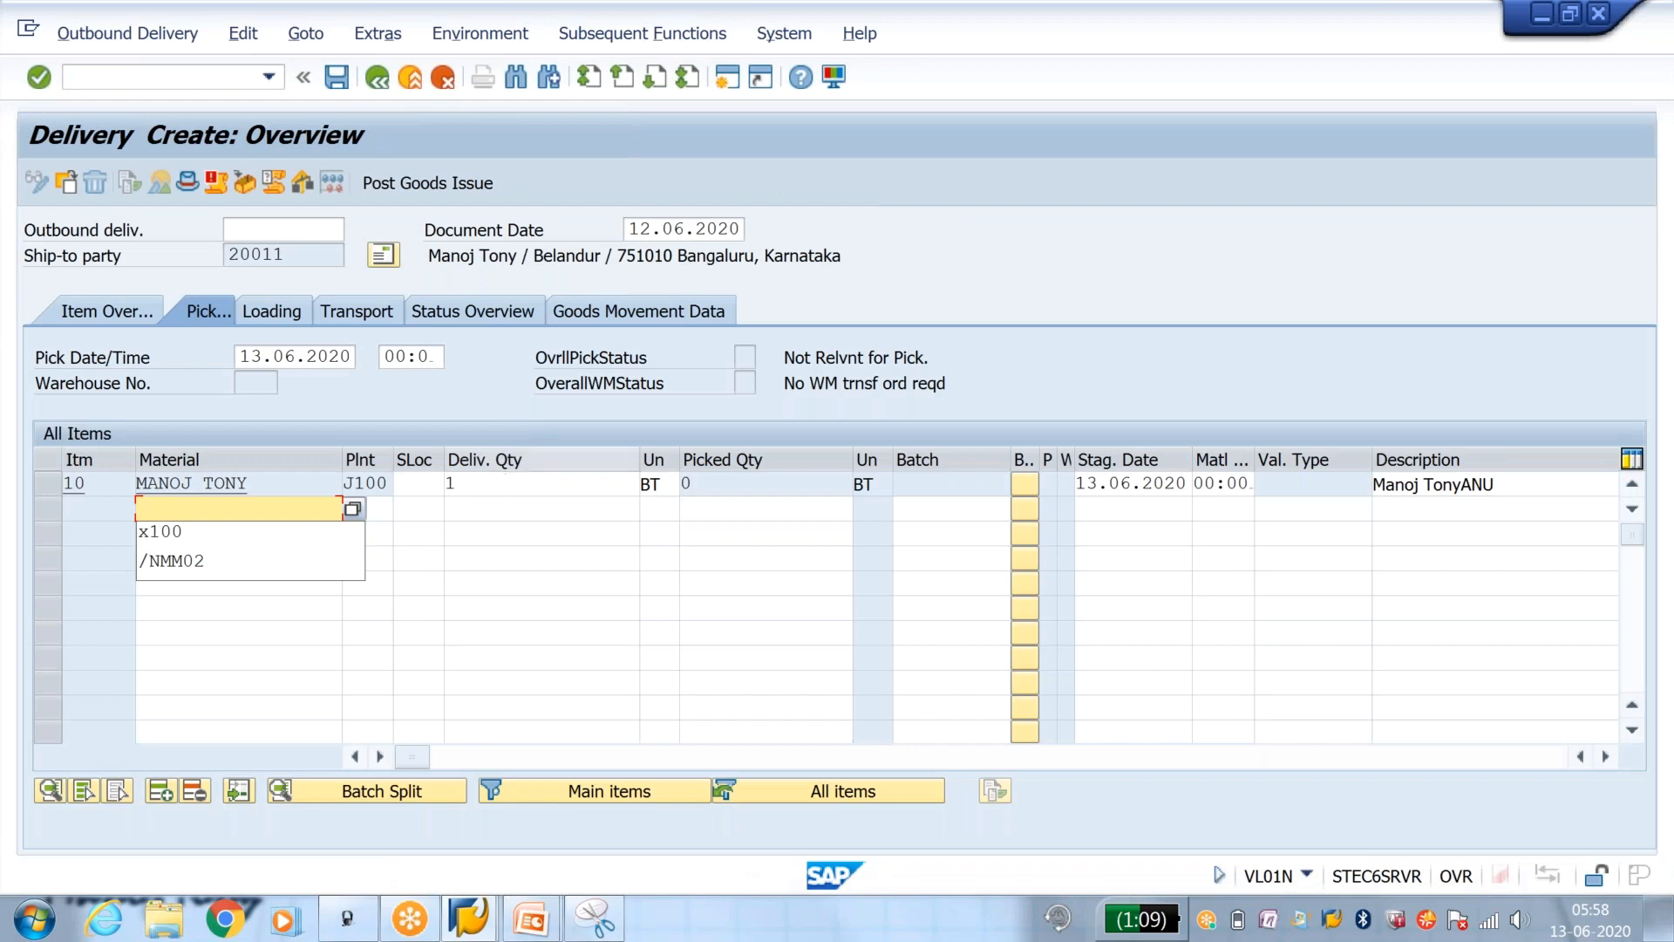
Step: Set storage location J001 and delivery quantity 1 for item 10, then post the goods issue
{"action": "left_click", "coordinate": [435, 484]}
{"action": "left_click", "coordinate": [418, 507]}
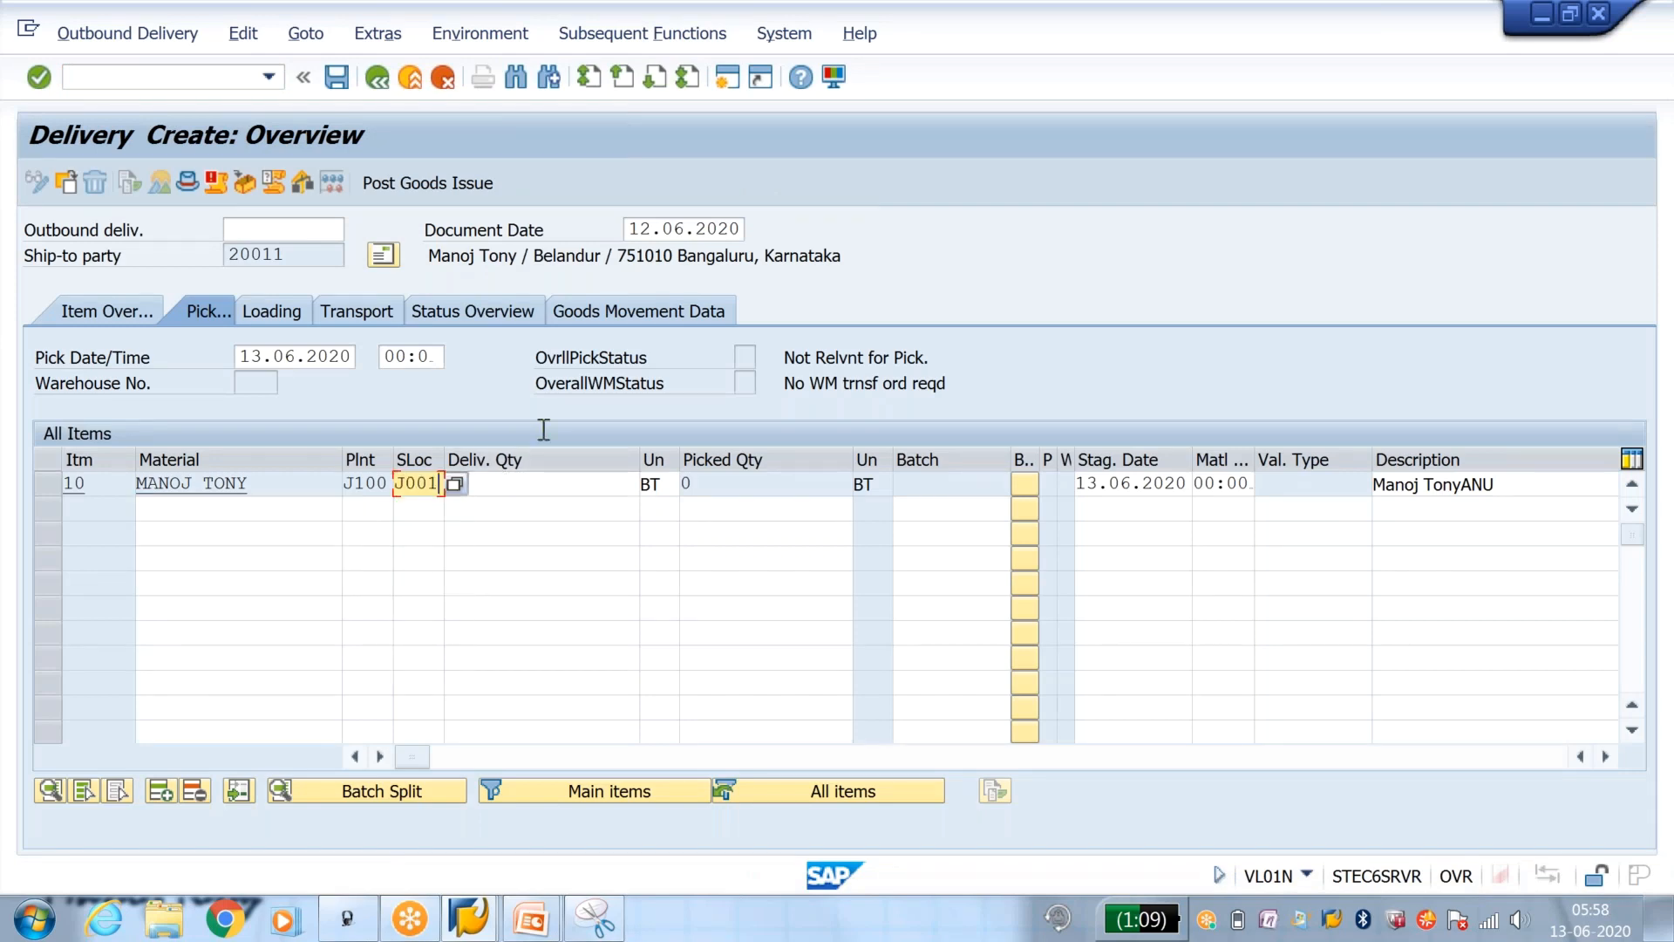
{"action": "left_click", "coordinate": [546, 482]}
{"action": "type", "text": "1"}
{"action": "left_click", "coordinate": [475, 186]}
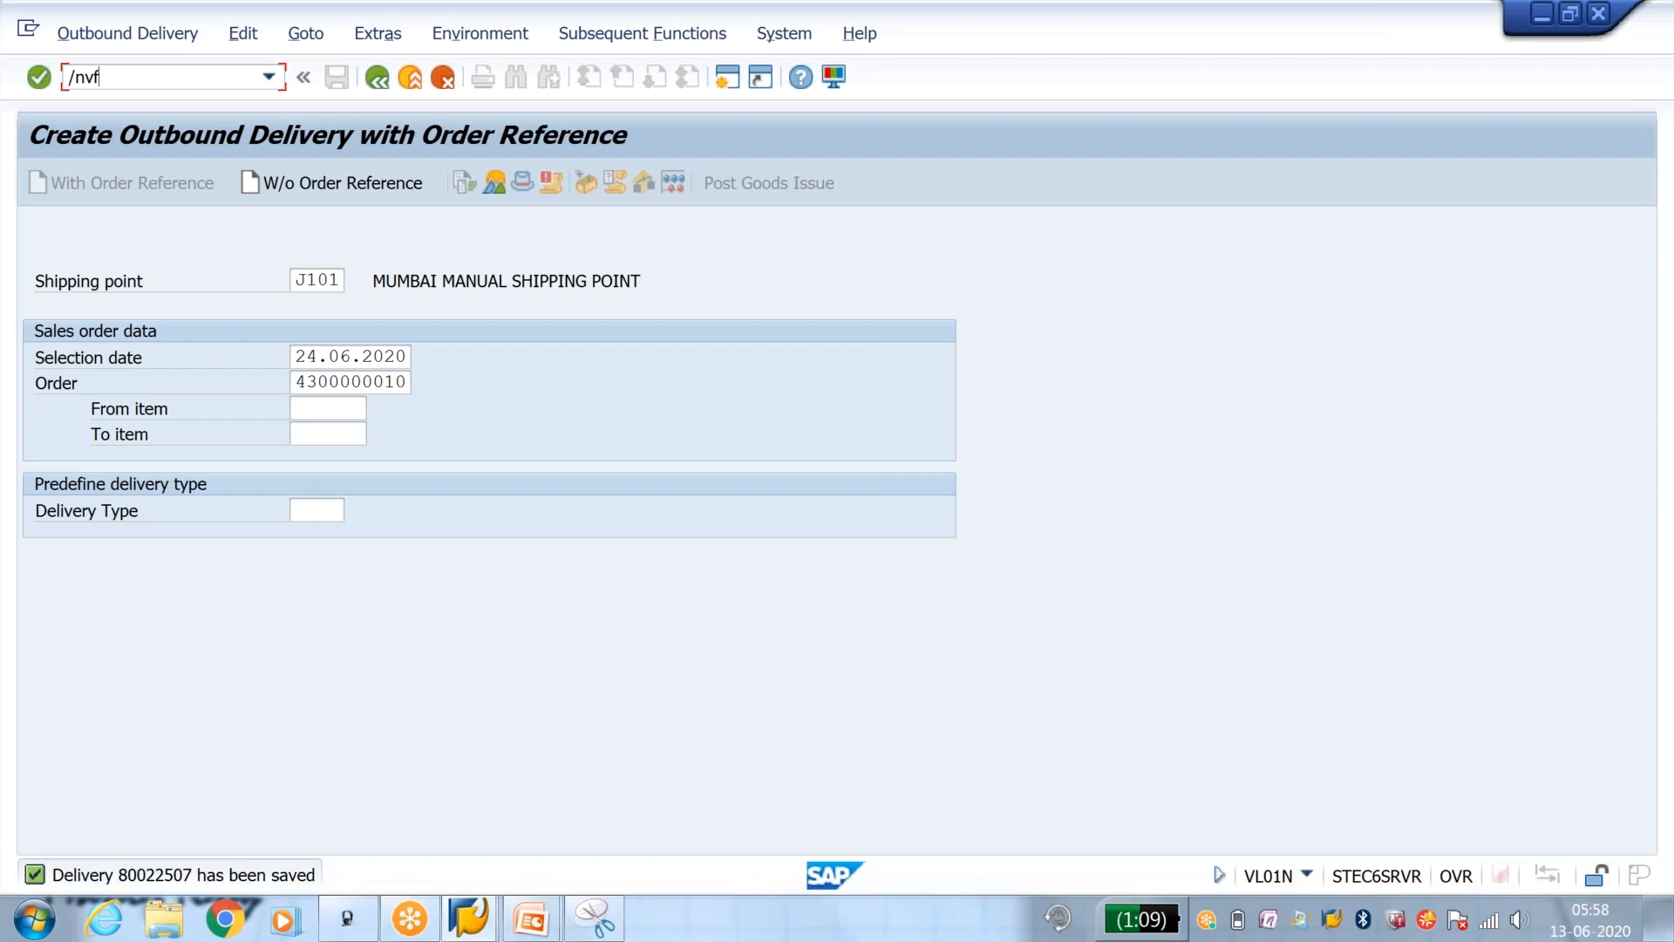
Step: Try to bill the saved delivery with transaction VF01 and examine the billing error log
{"action": "key", "text": "Return"}
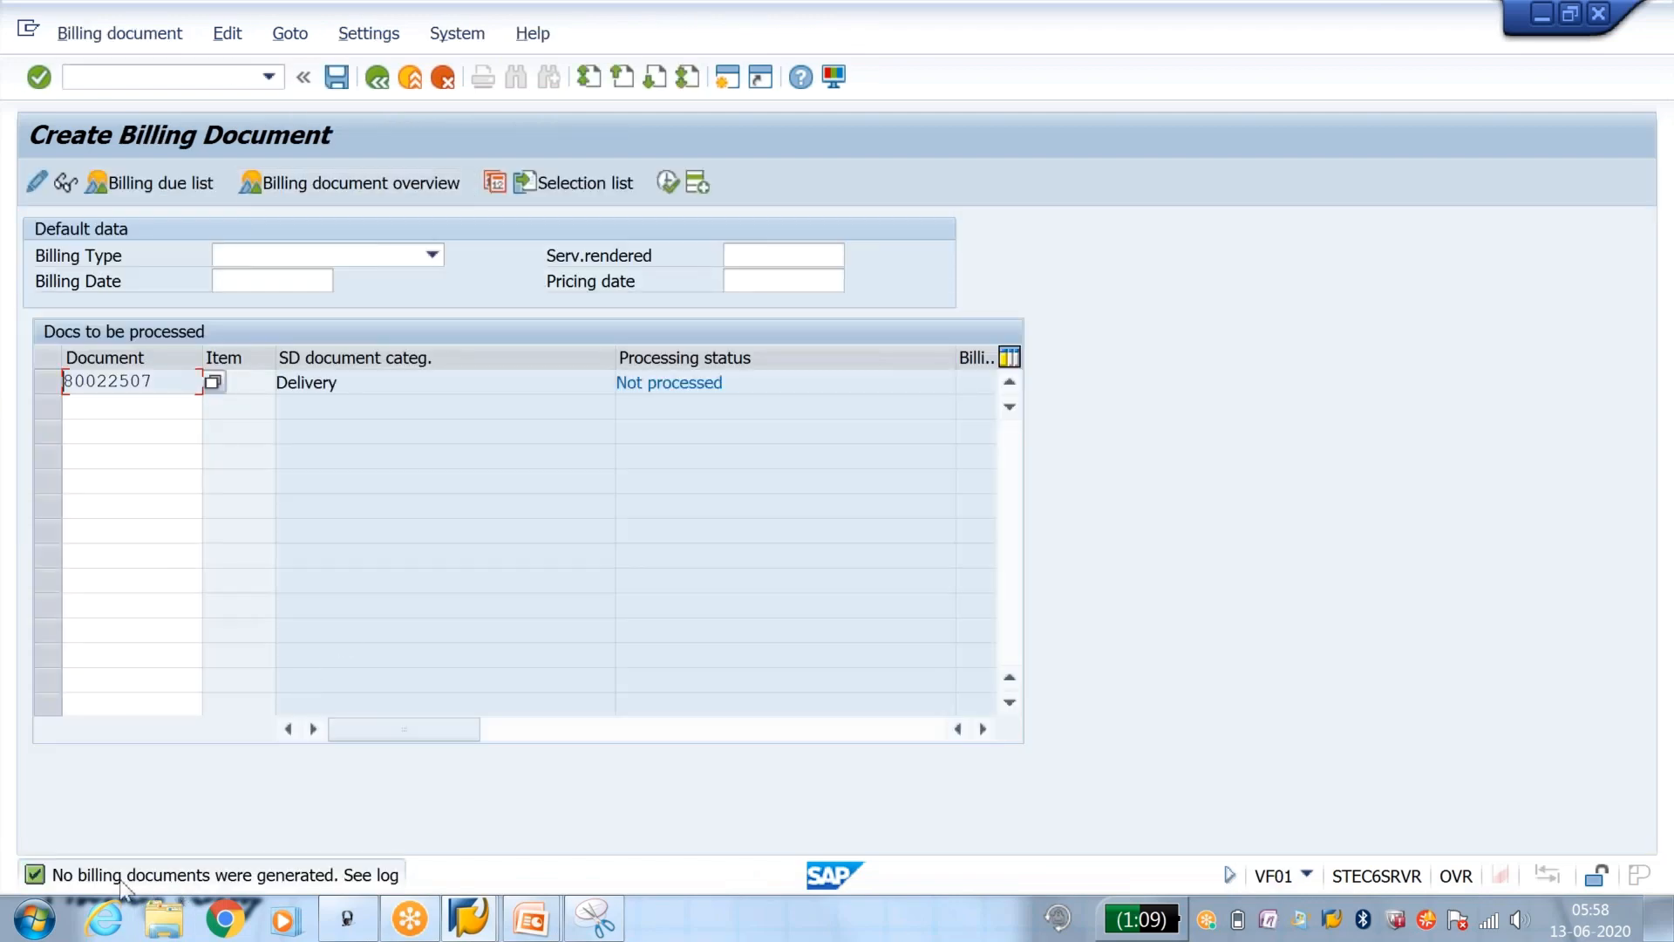
{"action": "left_click", "coordinate": [226, 35]}
{"action": "left_click", "coordinate": [234, 133]}
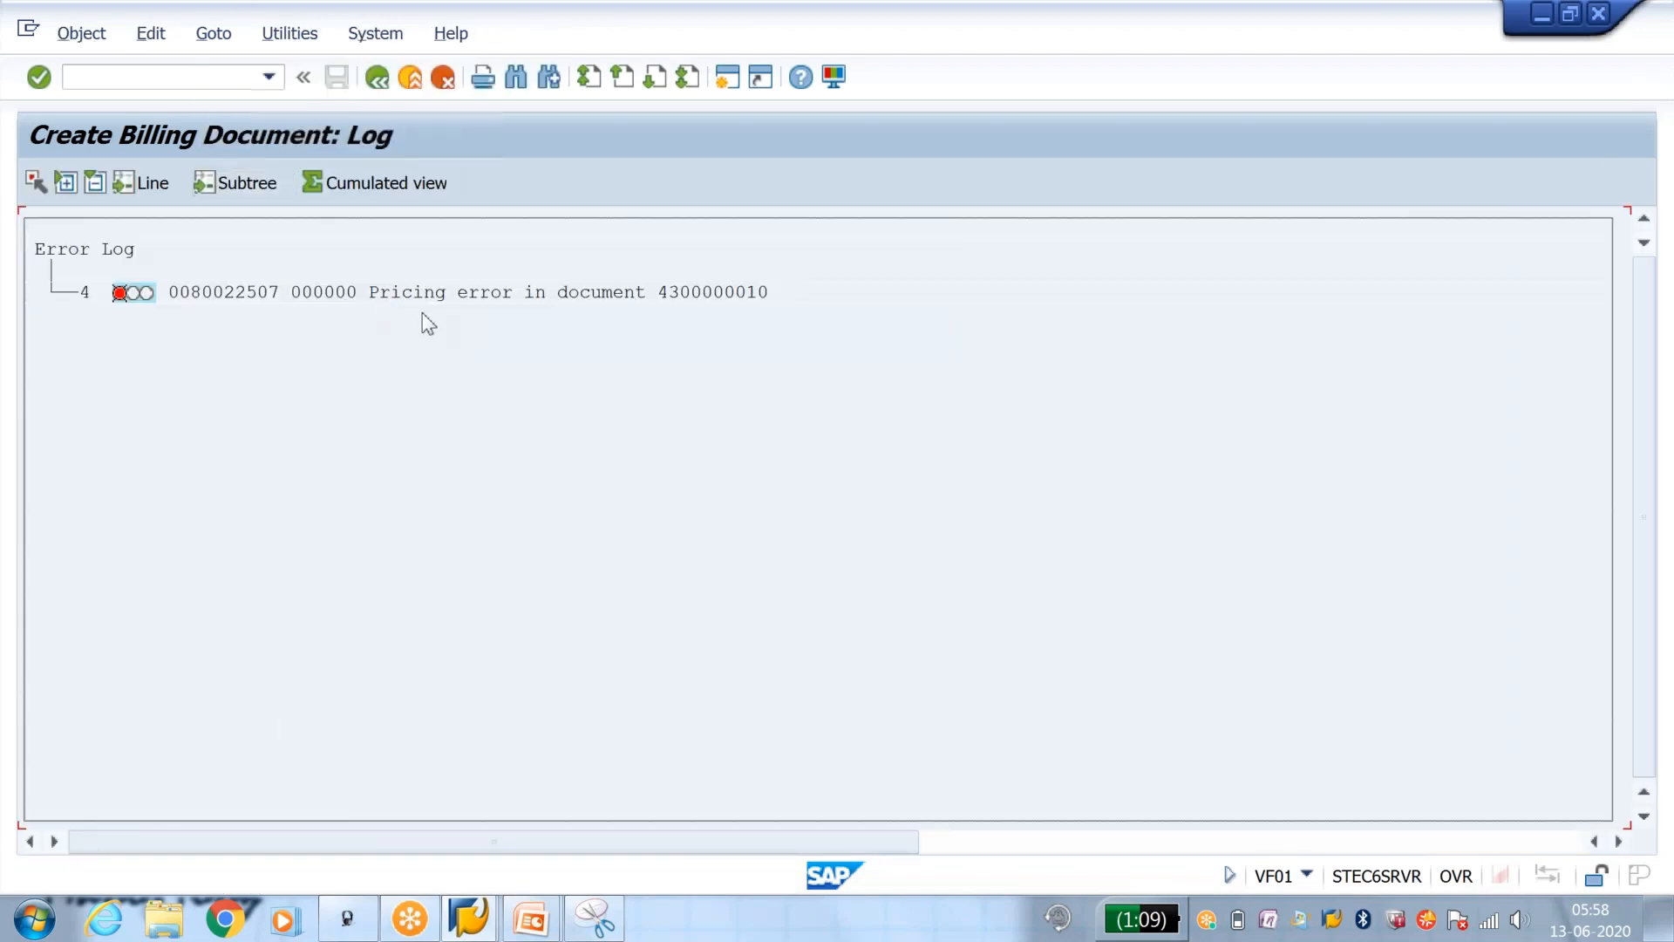
{"action": "left_click_drag", "start_coordinate": [373, 309], "coordinate": [754, 282]}
{"action": "left_click", "coordinate": [755, 284]}
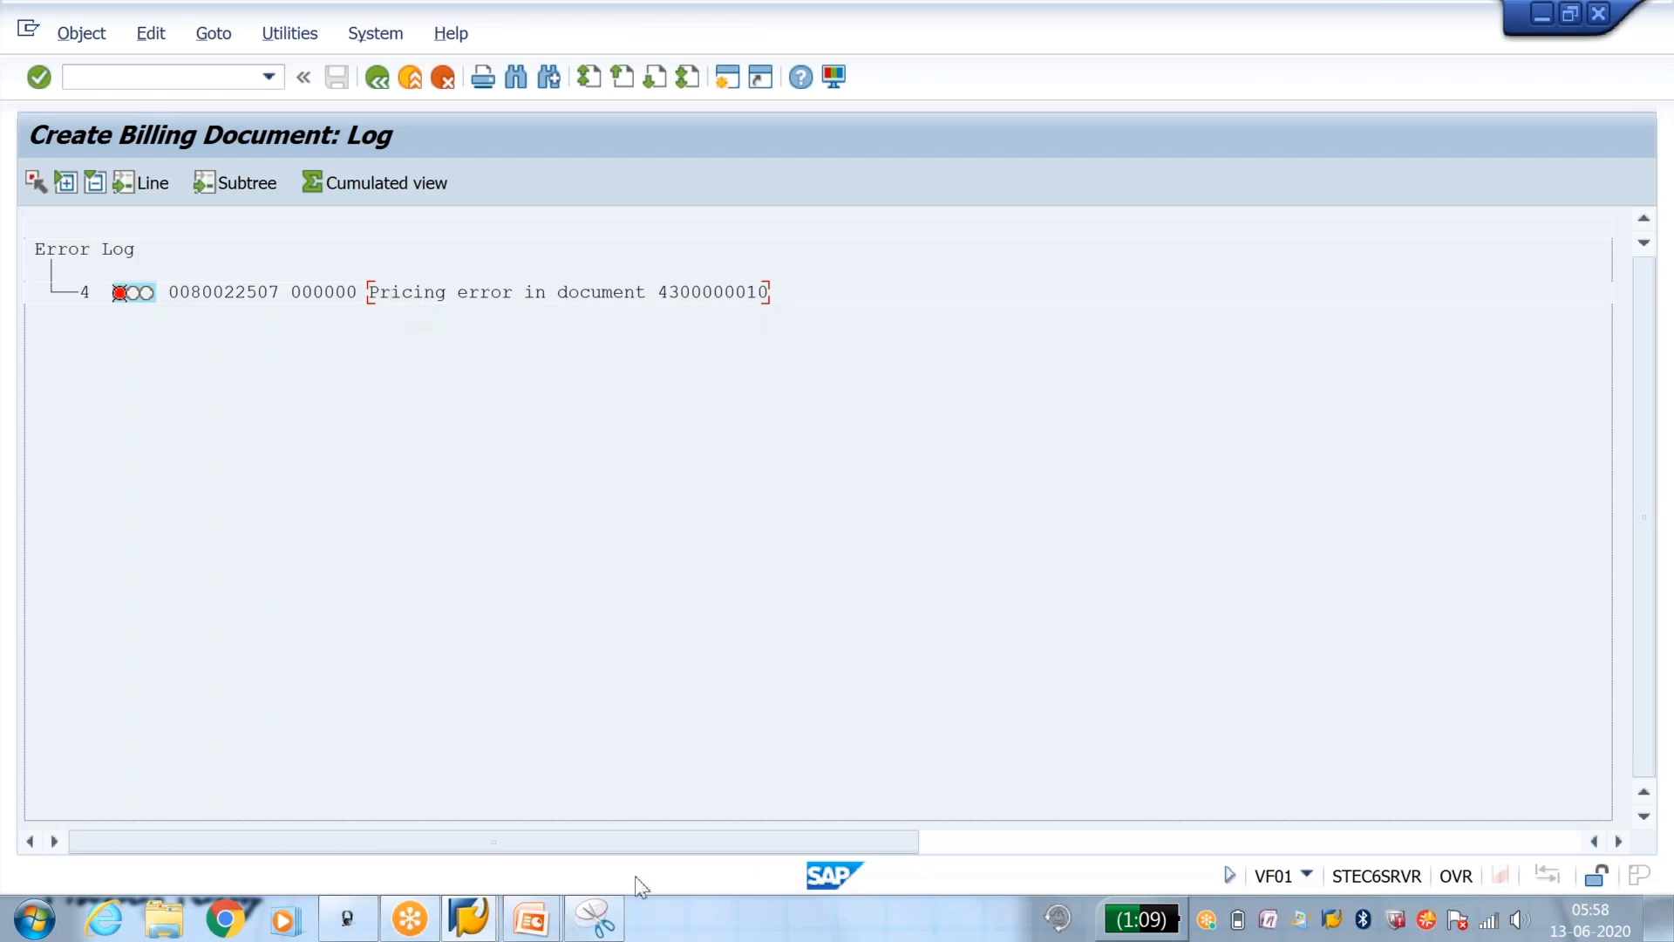
Step: Compare the earlier billing message captured in the Snipping Tool with the current message in the billing log
{"action": "left_click", "coordinate": [594, 918]}
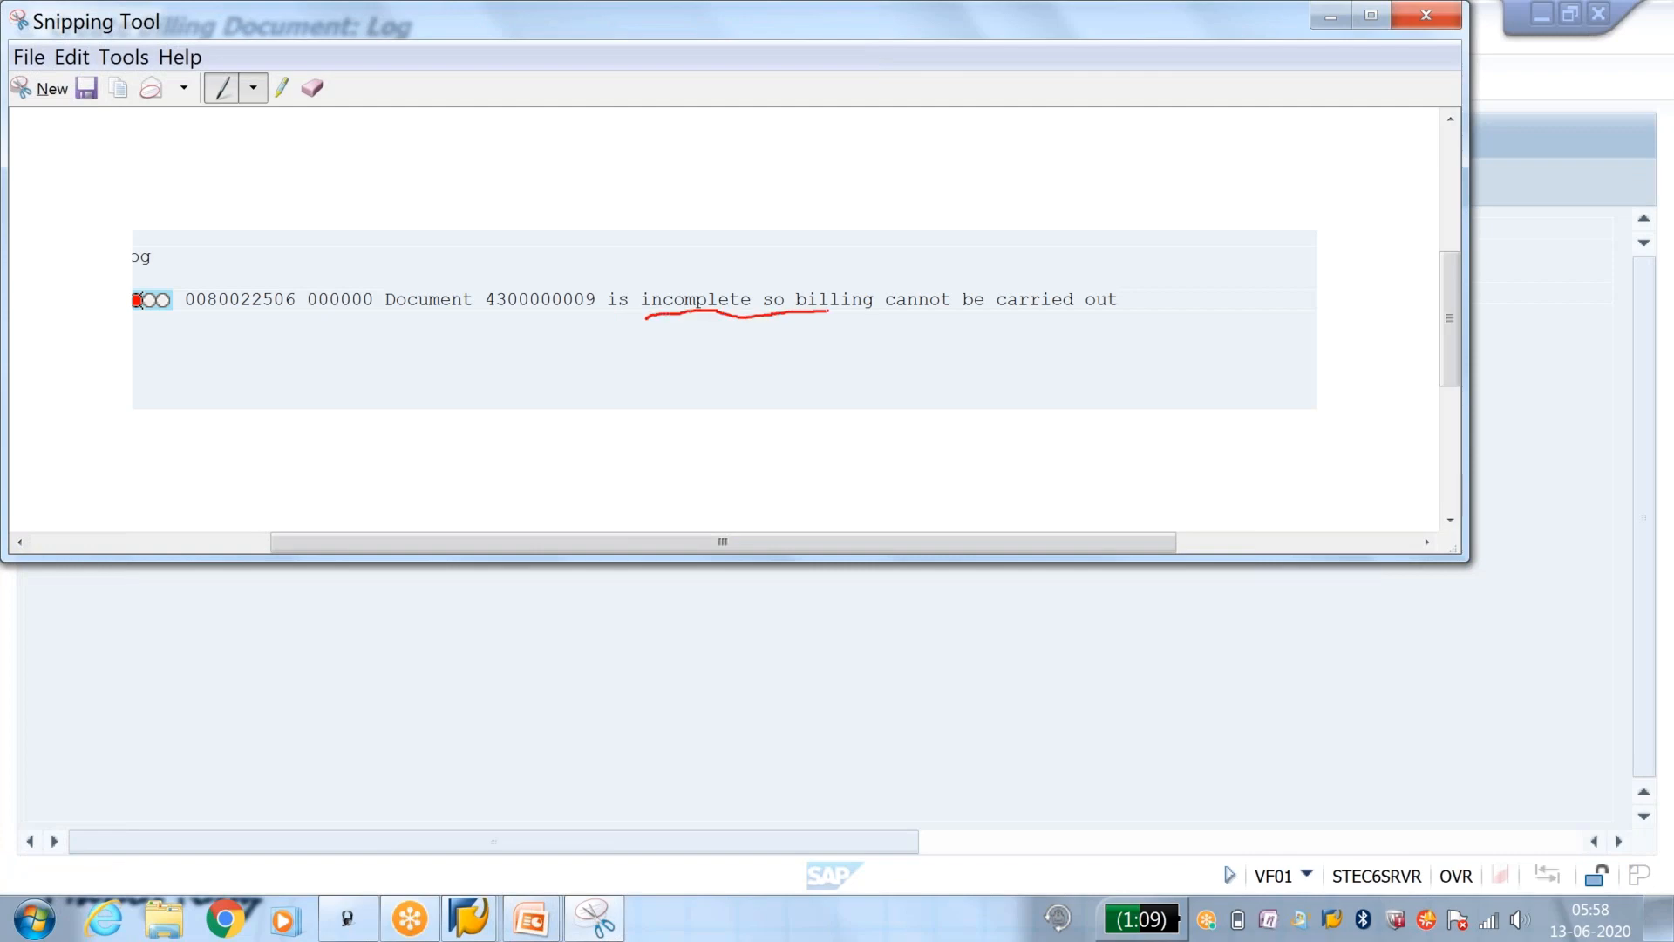
{"action": "left_click_drag", "start_coordinate": [874, 305], "coordinate": [980, 300]}
{"action": "left_click_drag", "start_coordinate": [739, 330], "coordinate": [724, 244]}
{"action": "left_click", "coordinate": [1330, 14]}
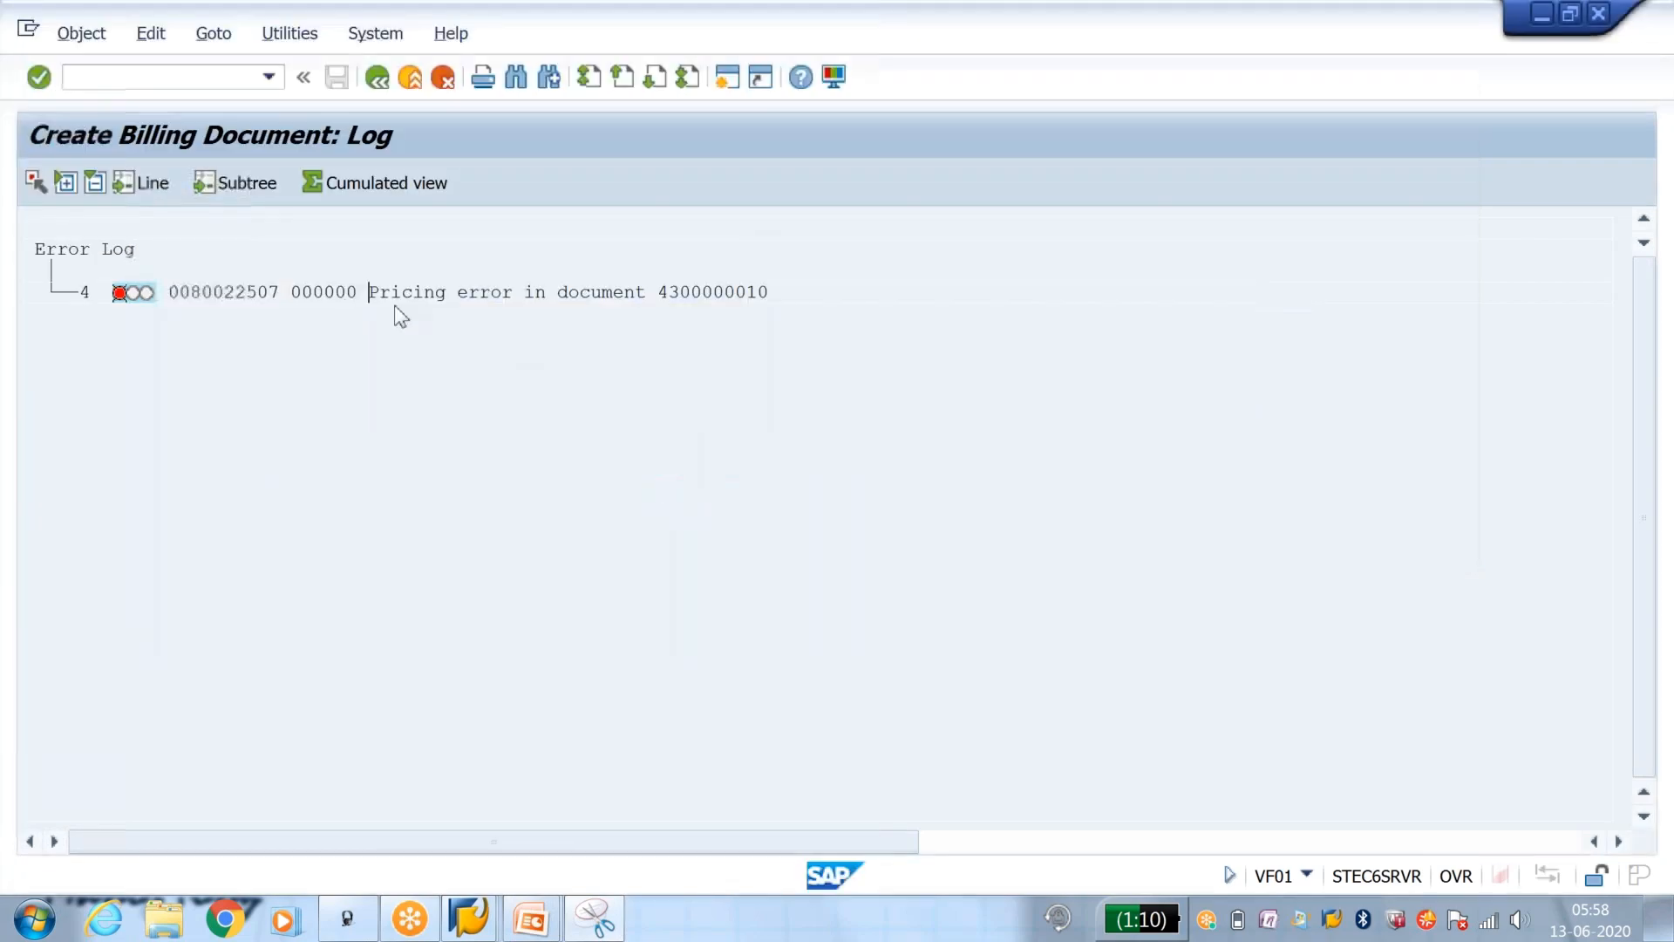
{"action": "left_click_drag", "start_coordinate": [373, 294], "coordinate": [603, 298]}
{"action": "left_click_drag", "start_coordinate": [521, 338], "coordinate": [771, 301]}
{"action": "key", "text": "ctrl+c"}
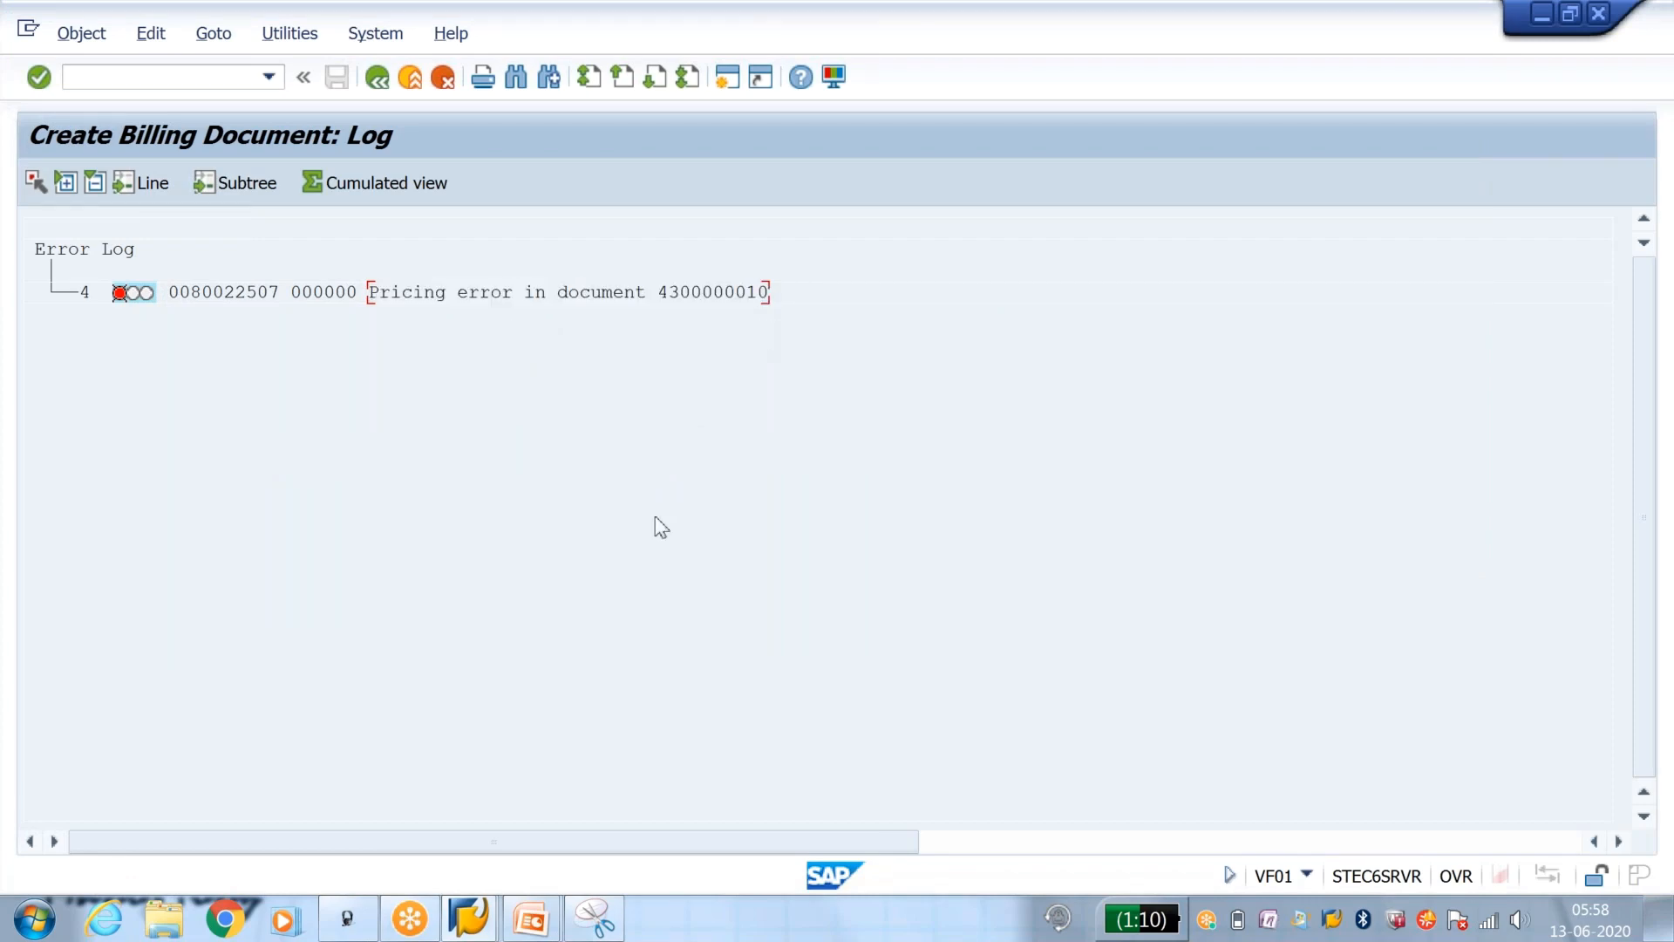
Step: Switch to the PowerPoint slide show with the status groups slide
{"action": "mouse_move", "coordinate": [492, 922]}
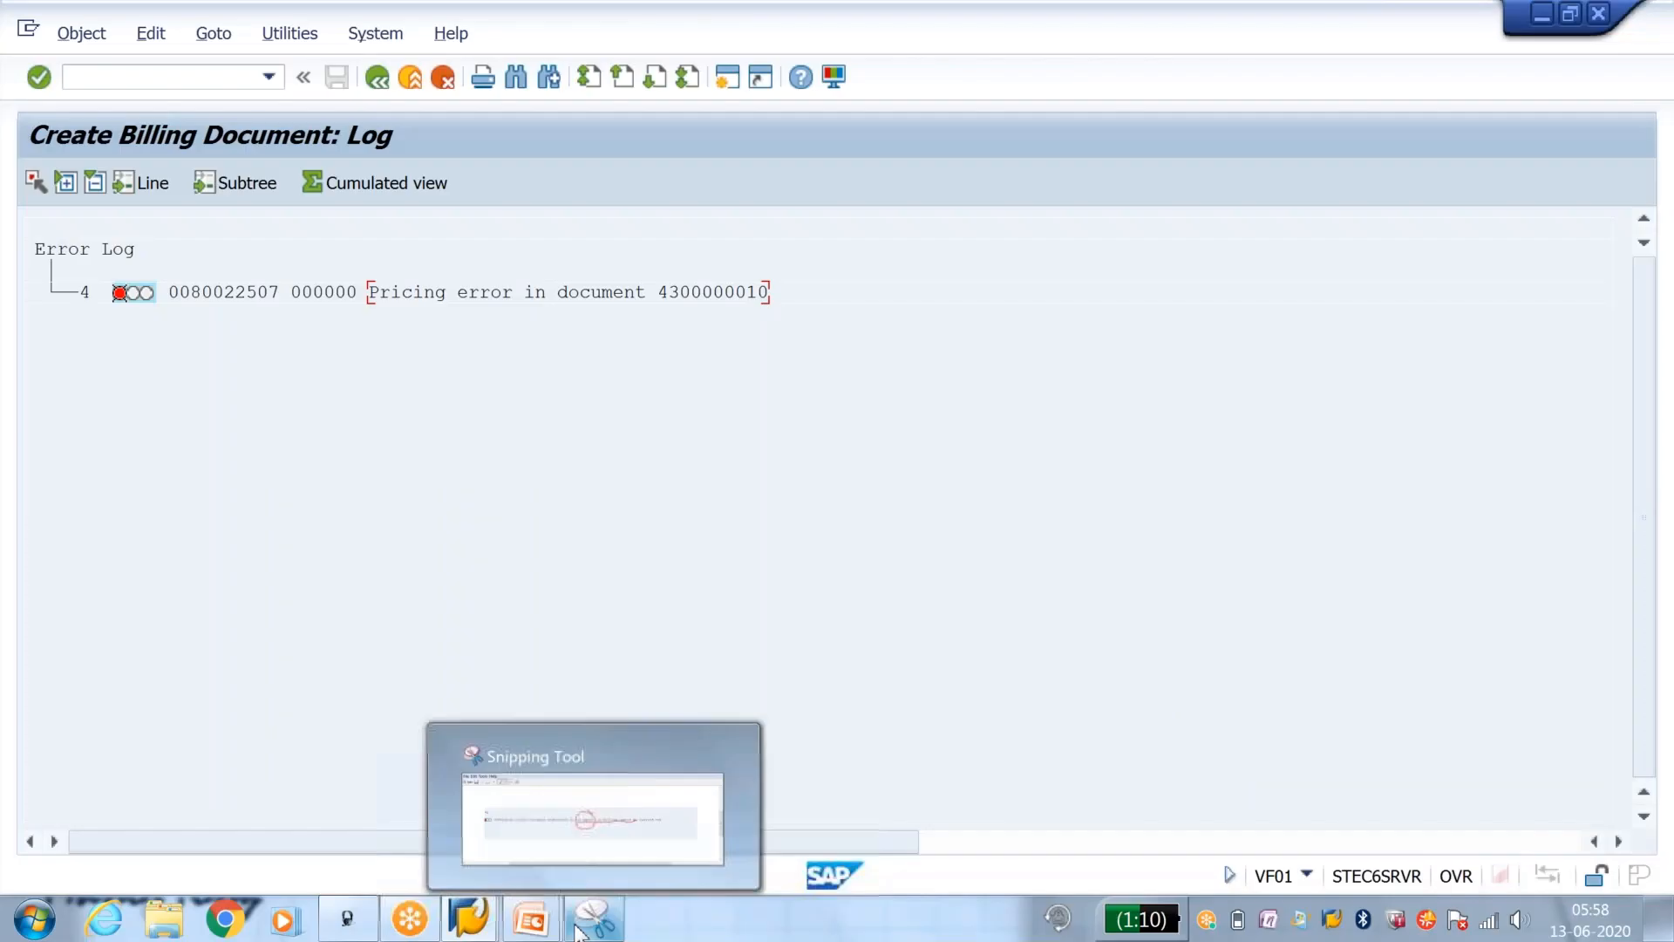
{"action": "mouse_move", "coordinate": [532, 915]}
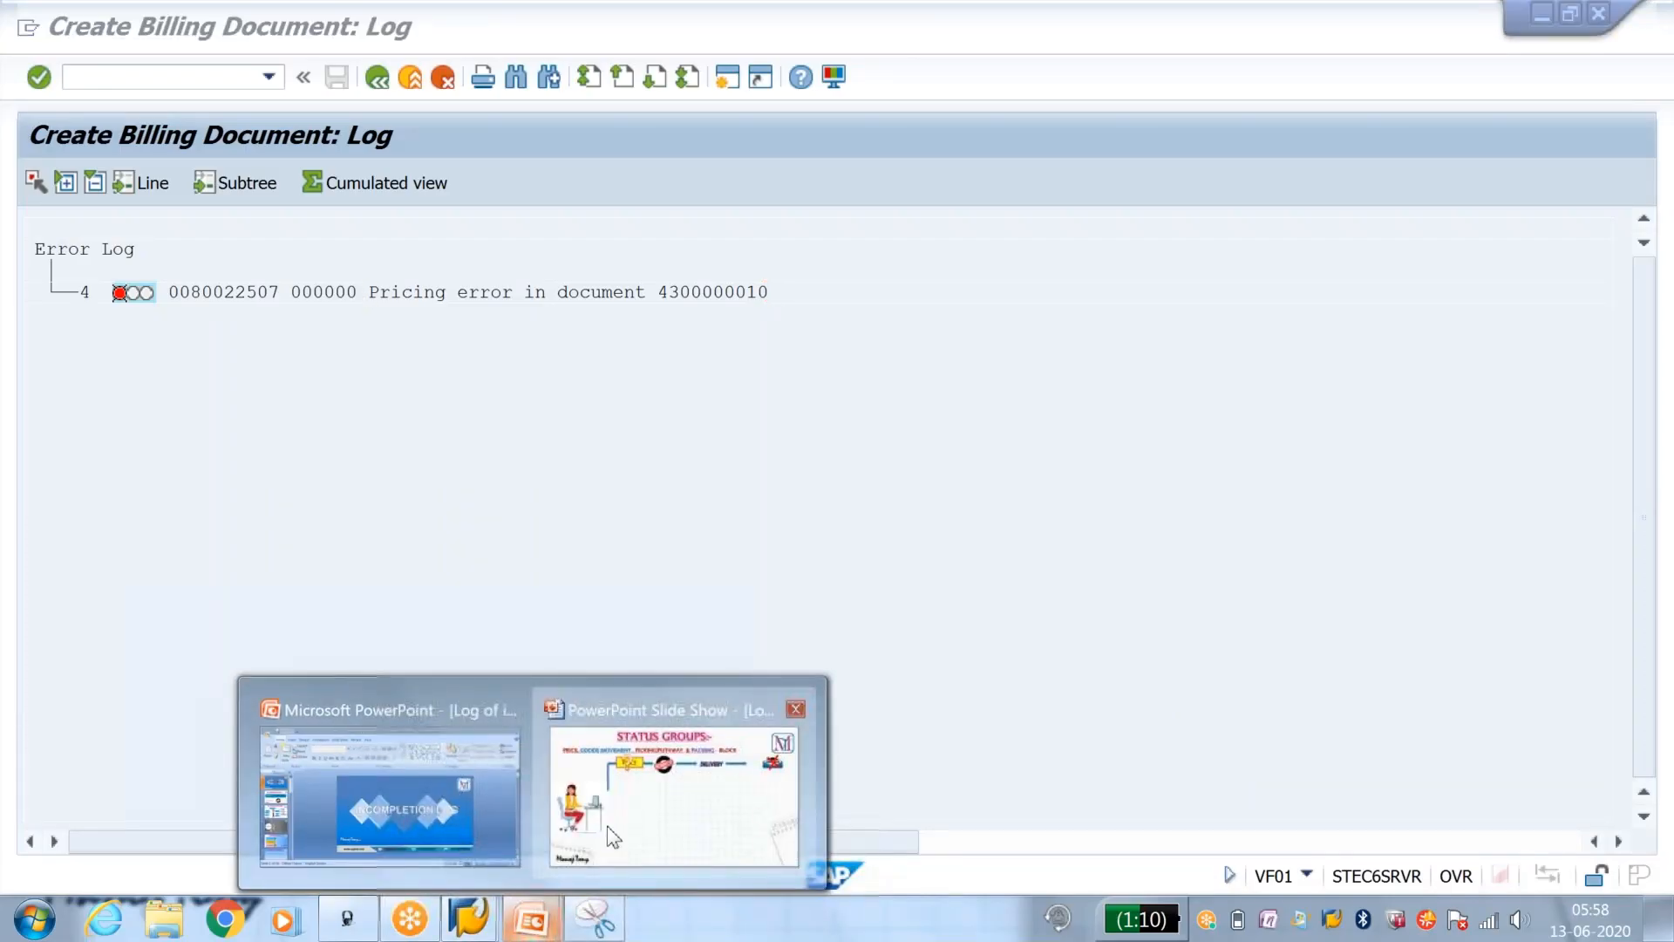
{"action": "left_click", "coordinate": [606, 825]}
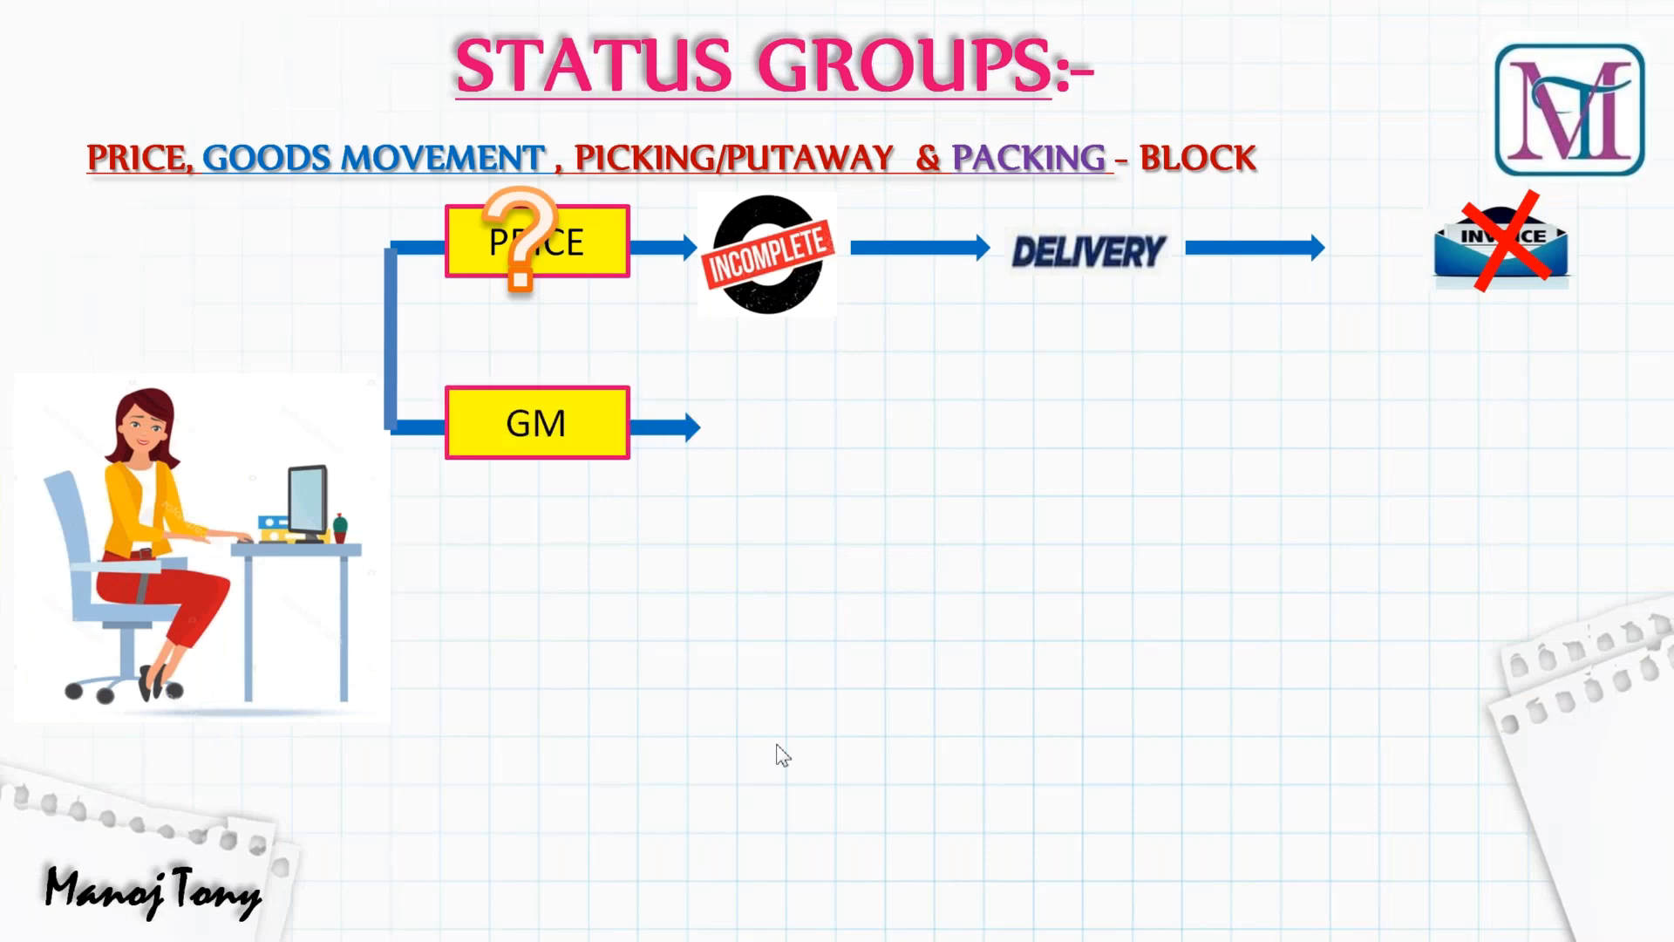
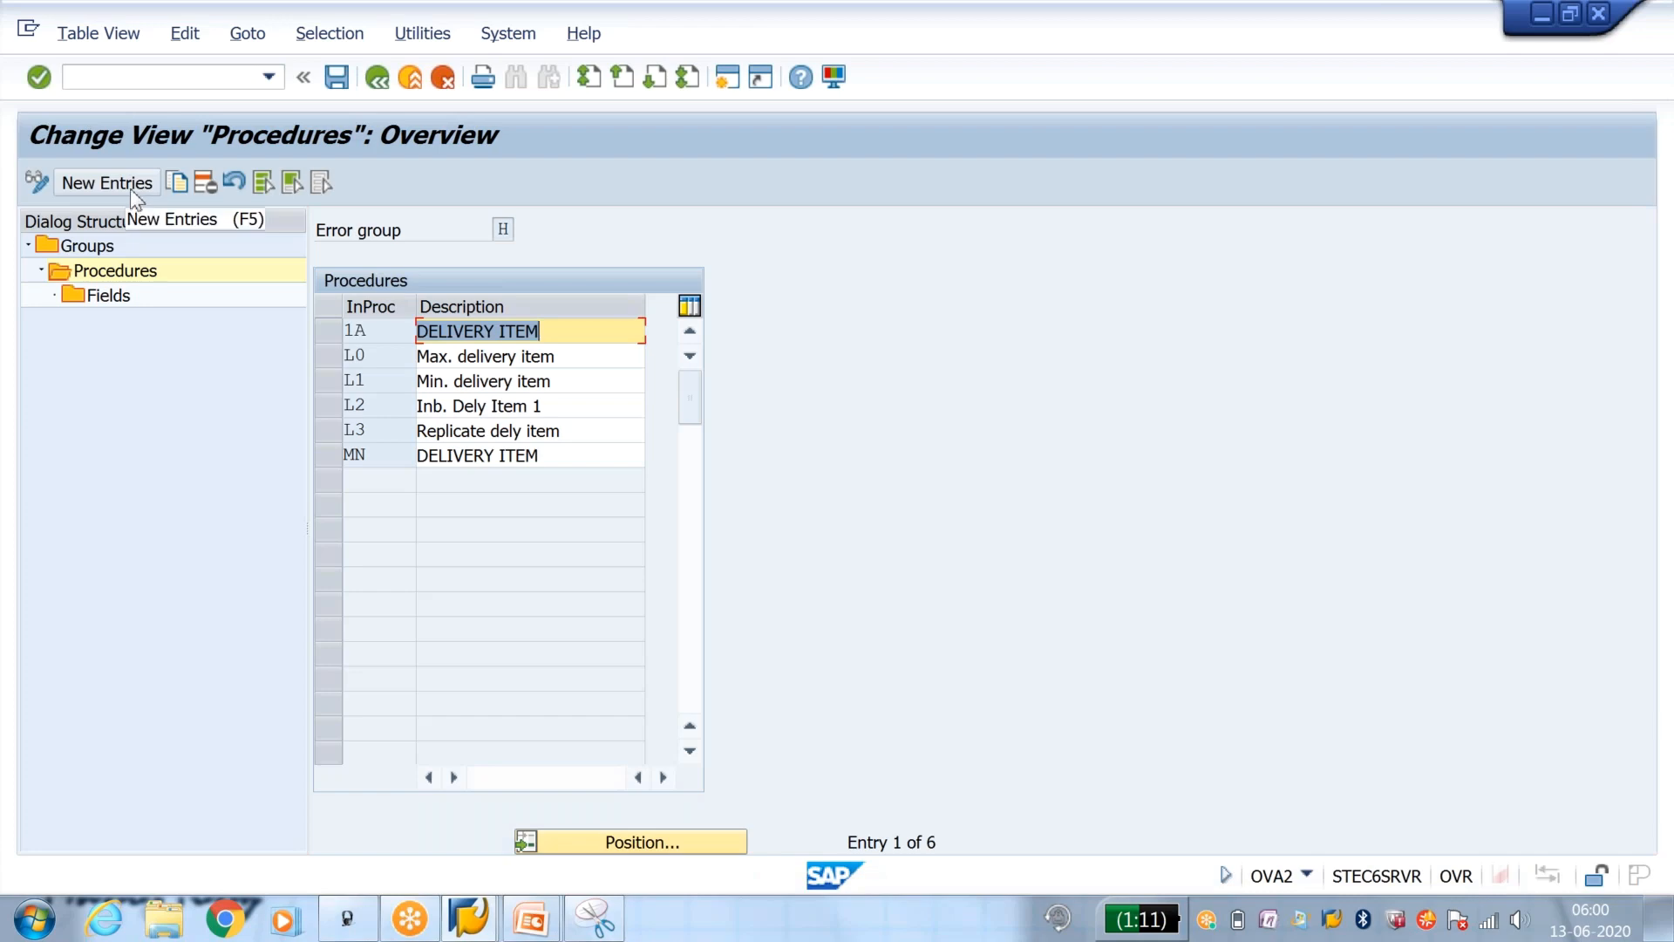
Step: Create incompleteness procedure Y3 with the description DELIVERY ITEM in error group H
{"action": "left_click", "coordinate": [135, 196]}
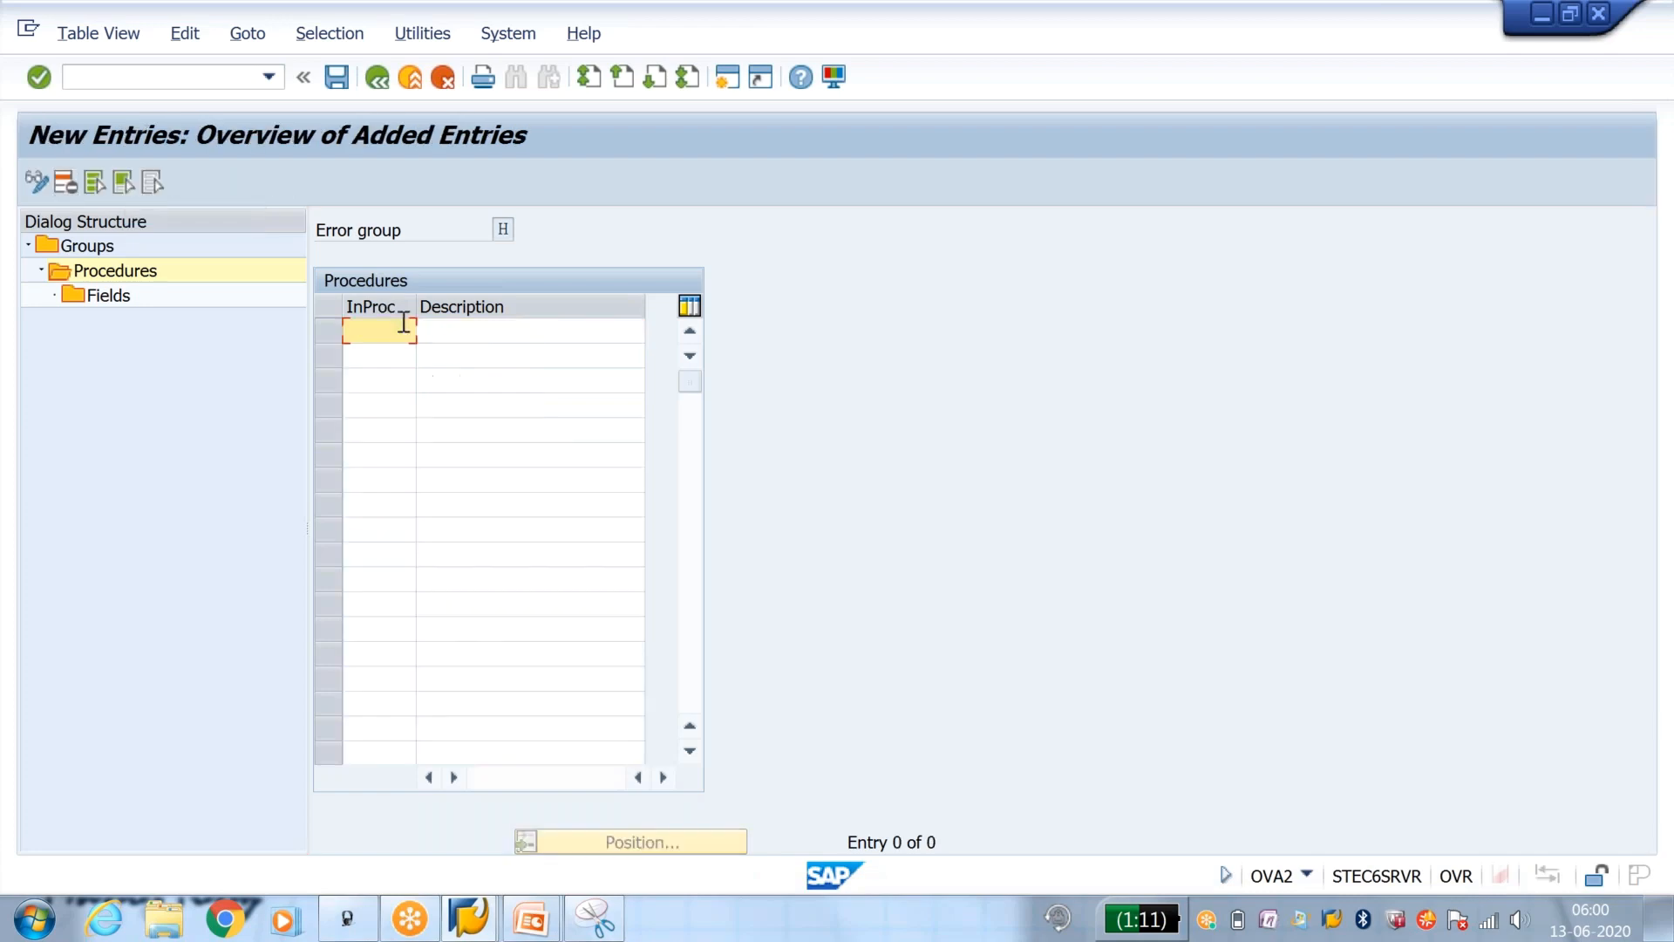
{"action": "type", "text": "y3"}
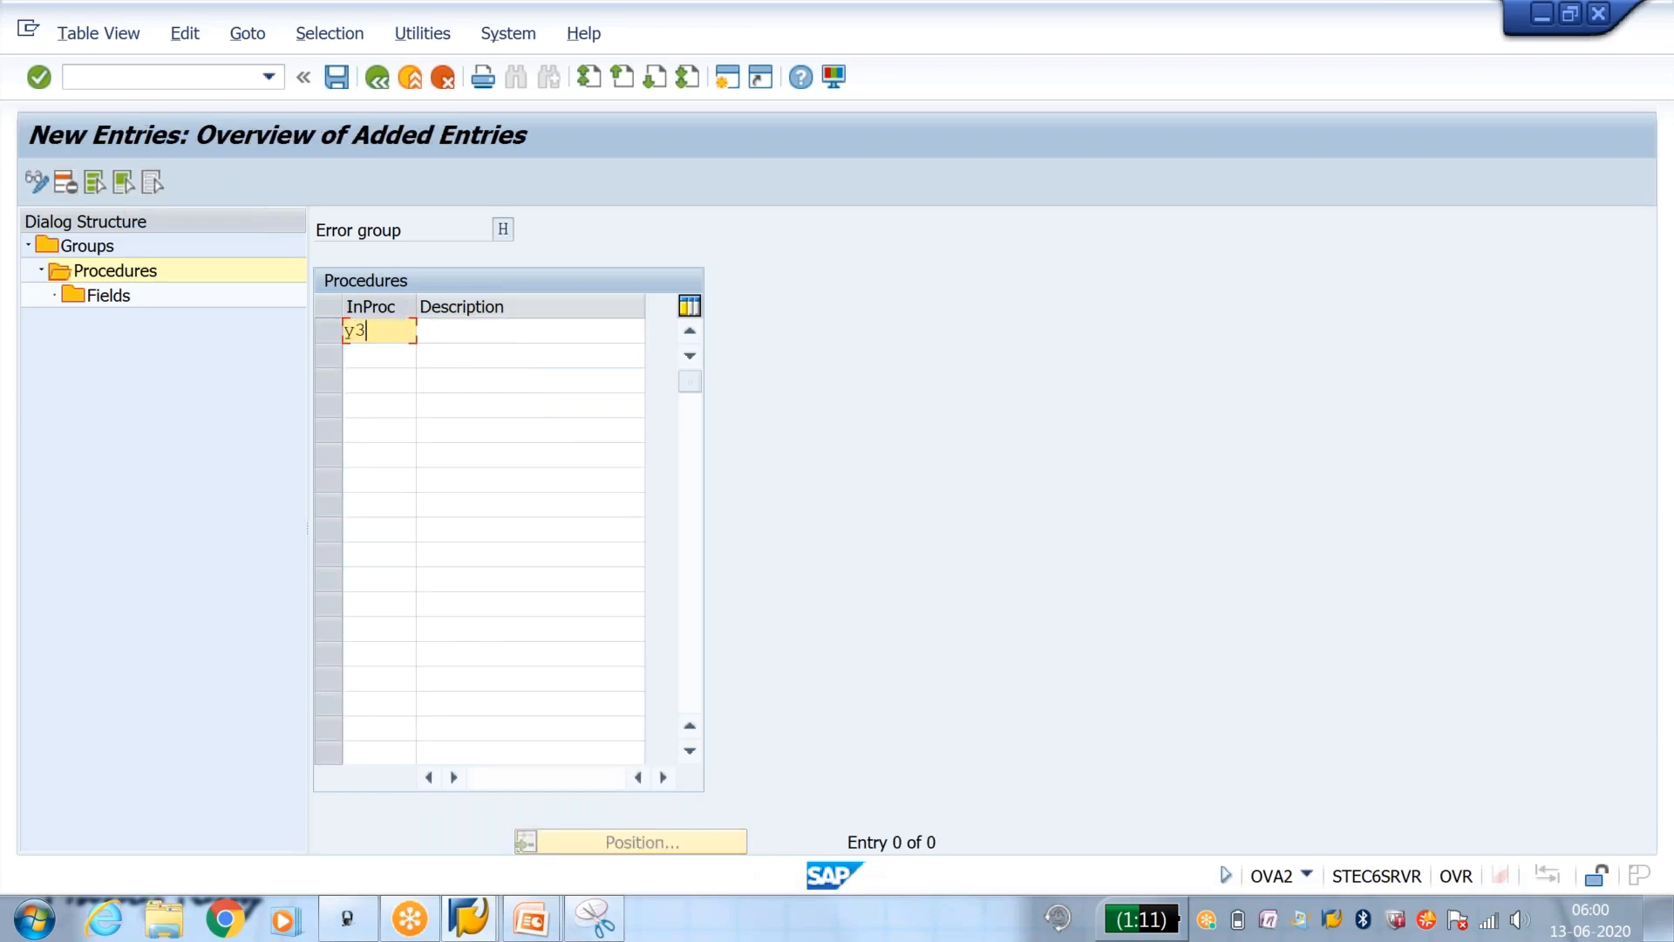
{"action": "key", "text": "Tab"}
{"action": "key", "text": "Down"}
{"action": "key", "text": "Down"}
{"action": "key", "text": "Down"}
{"action": "key", "text": "Down"}
{"action": "key", "text": "Down"}
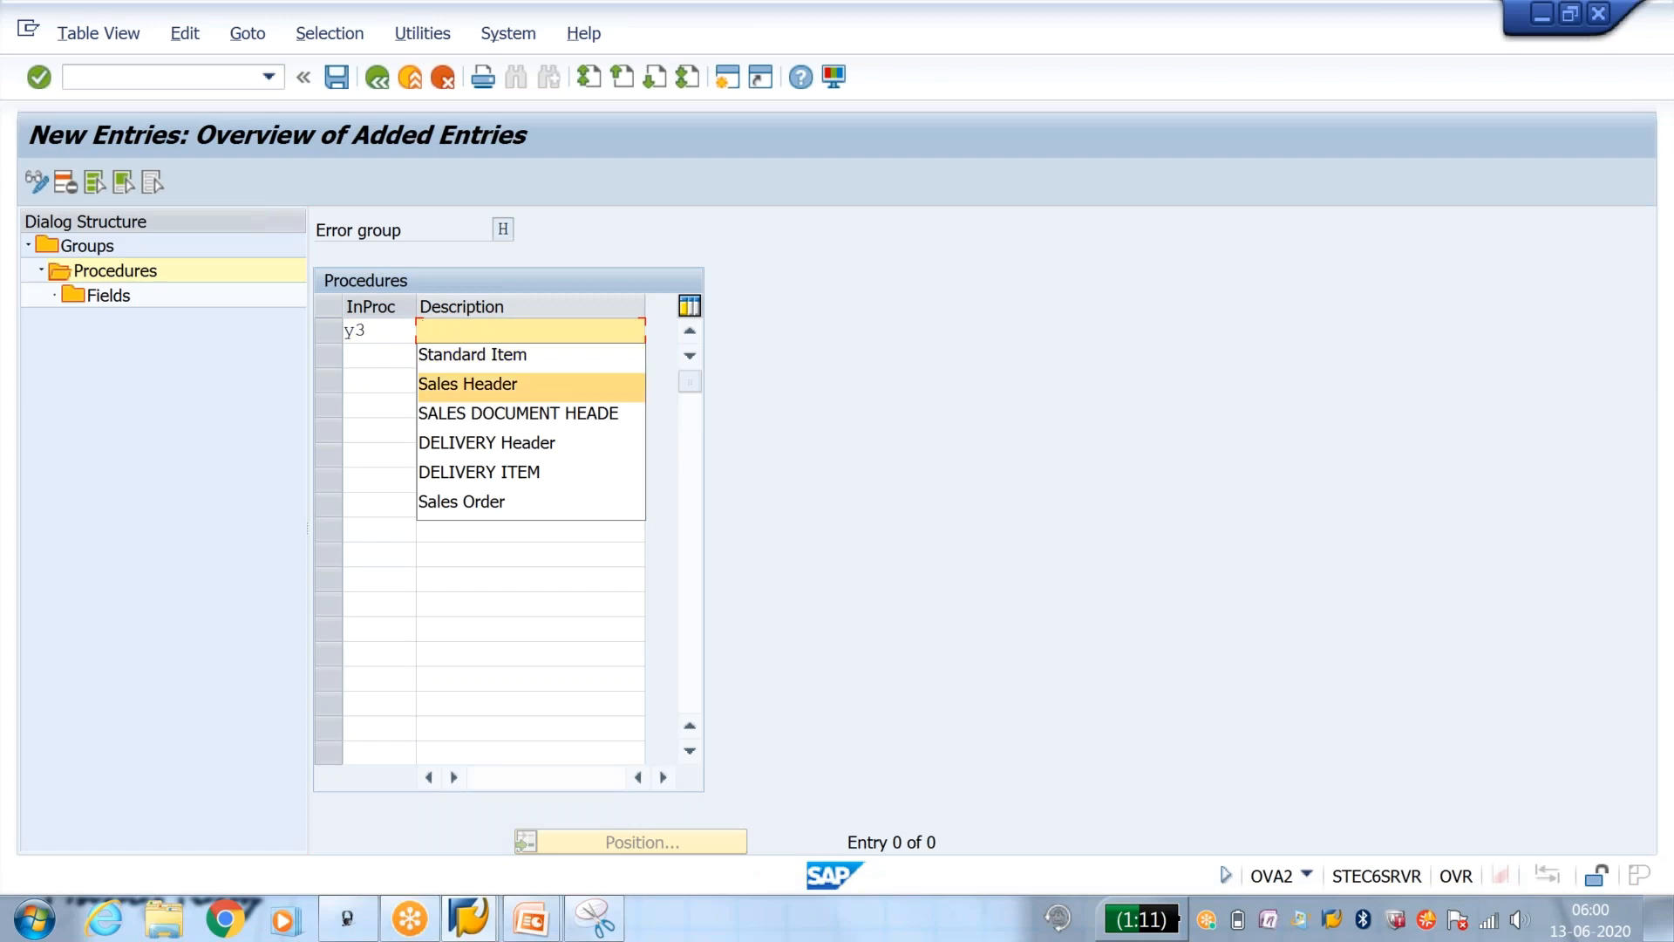
{"action": "key", "text": "Return"}
{"action": "key", "text": "Return"}
Step: Start a new field entry for procedure Y3 with table LIPS and field name PIKMG
{"action": "double_click", "coordinate": [111, 299]}
{"action": "left_click", "coordinate": [106, 182]}
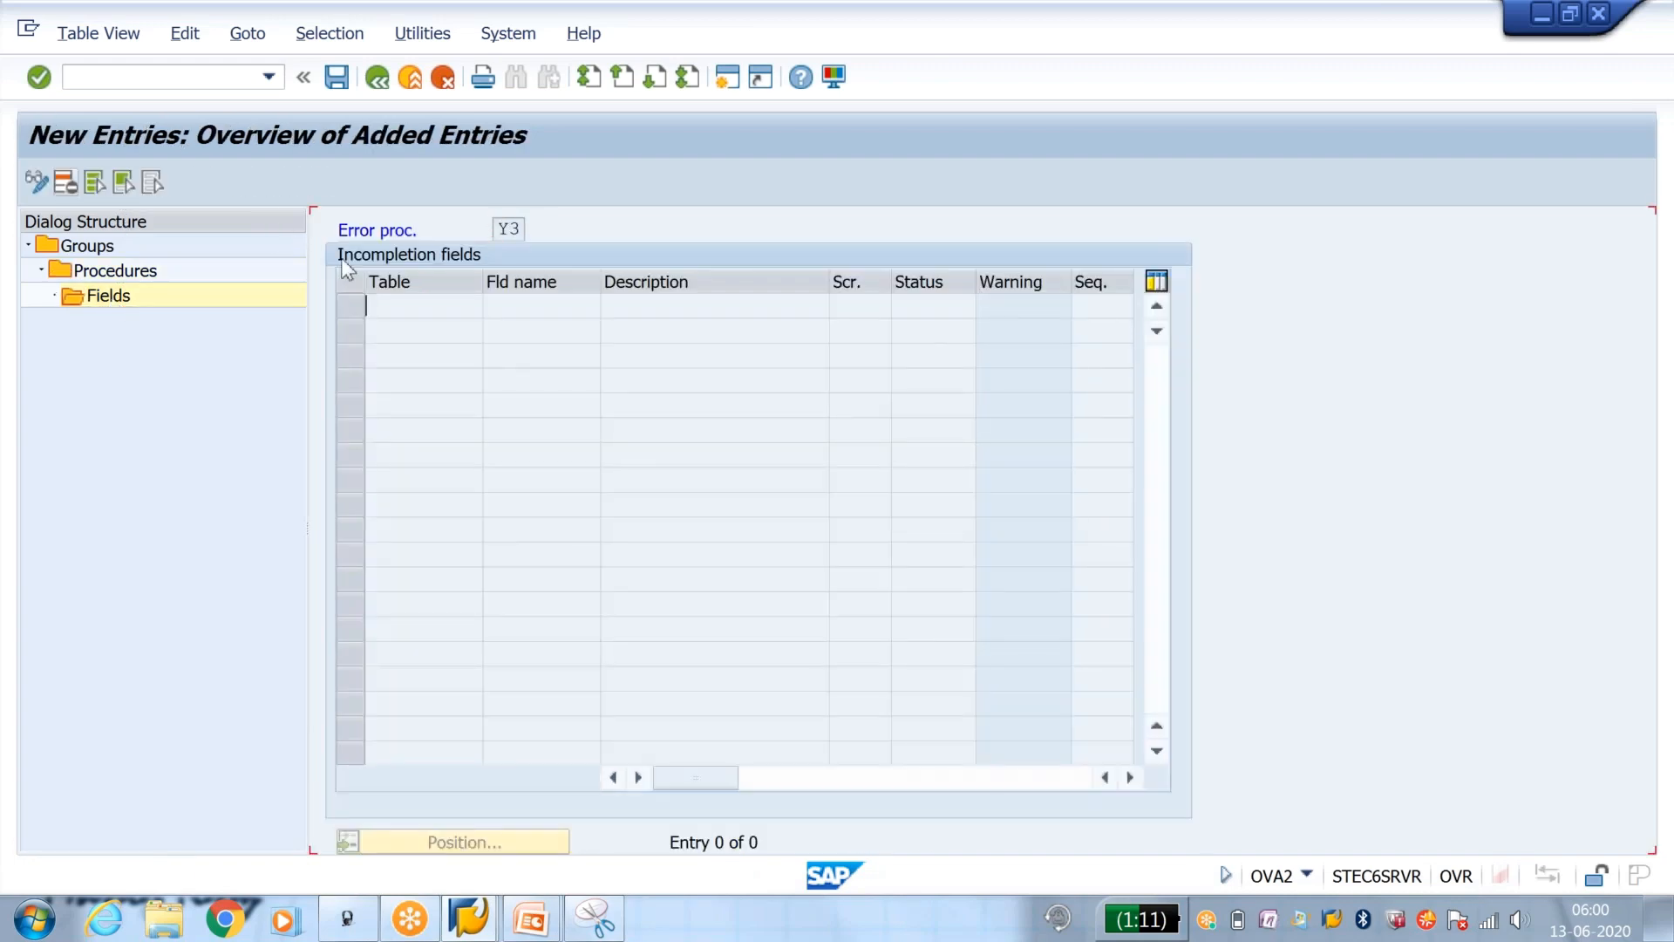
{"action": "left_click", "coordinate": [403, 304]}
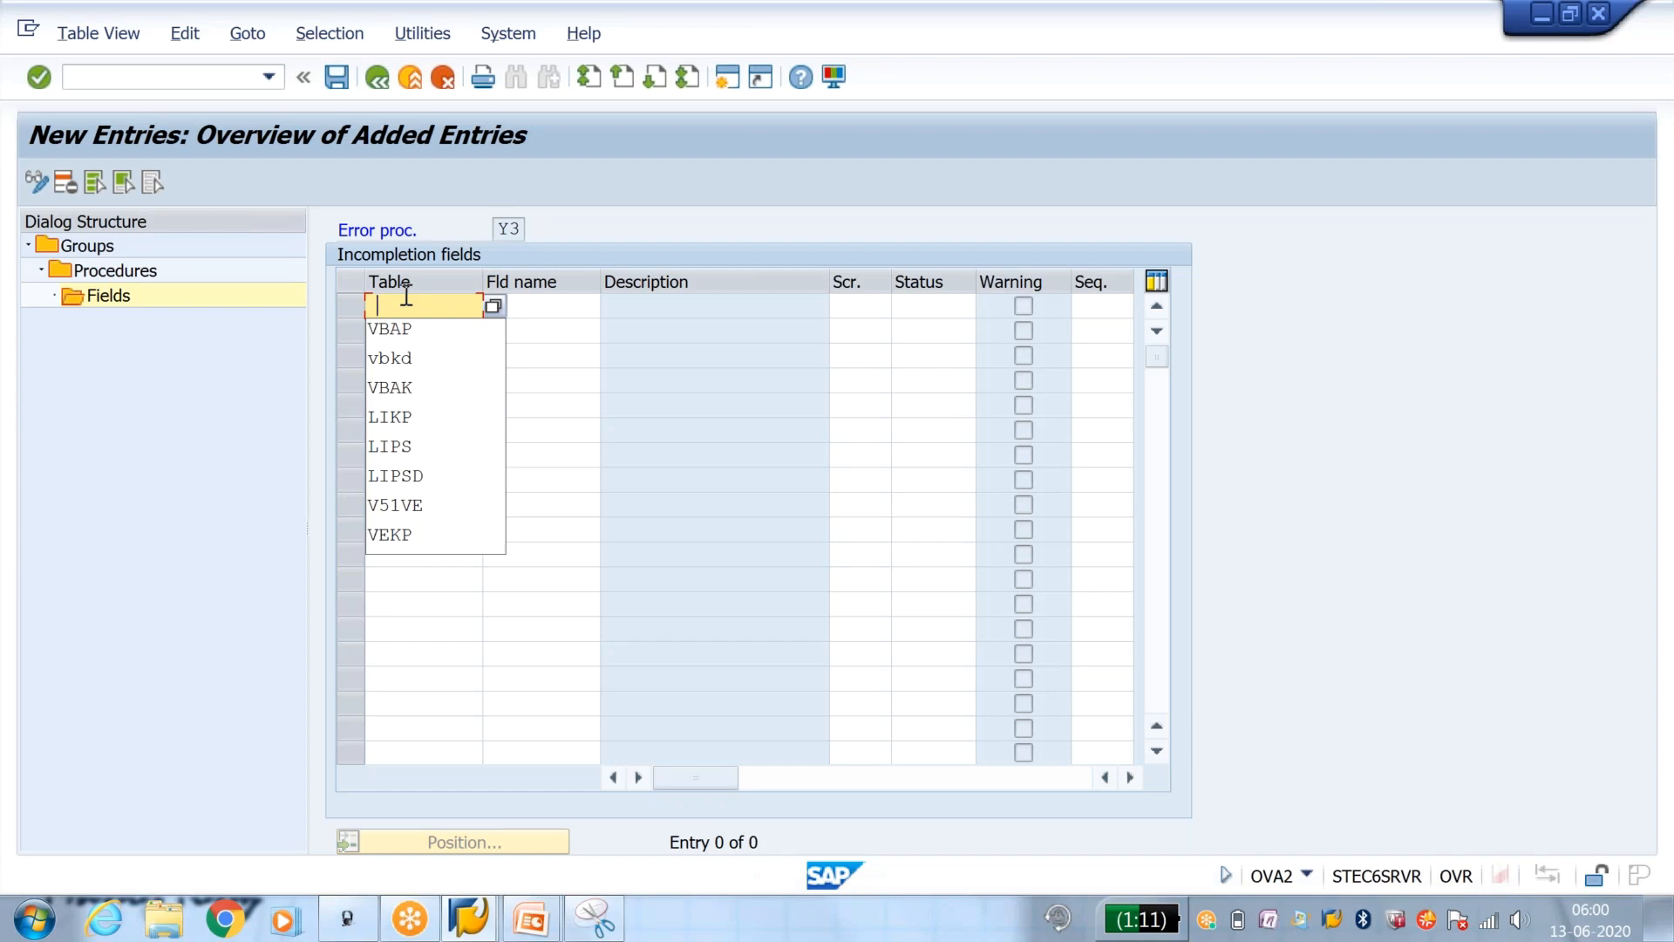
{"action": "type", "text": "lips"}
{"action": "key", "text": "Tab"}
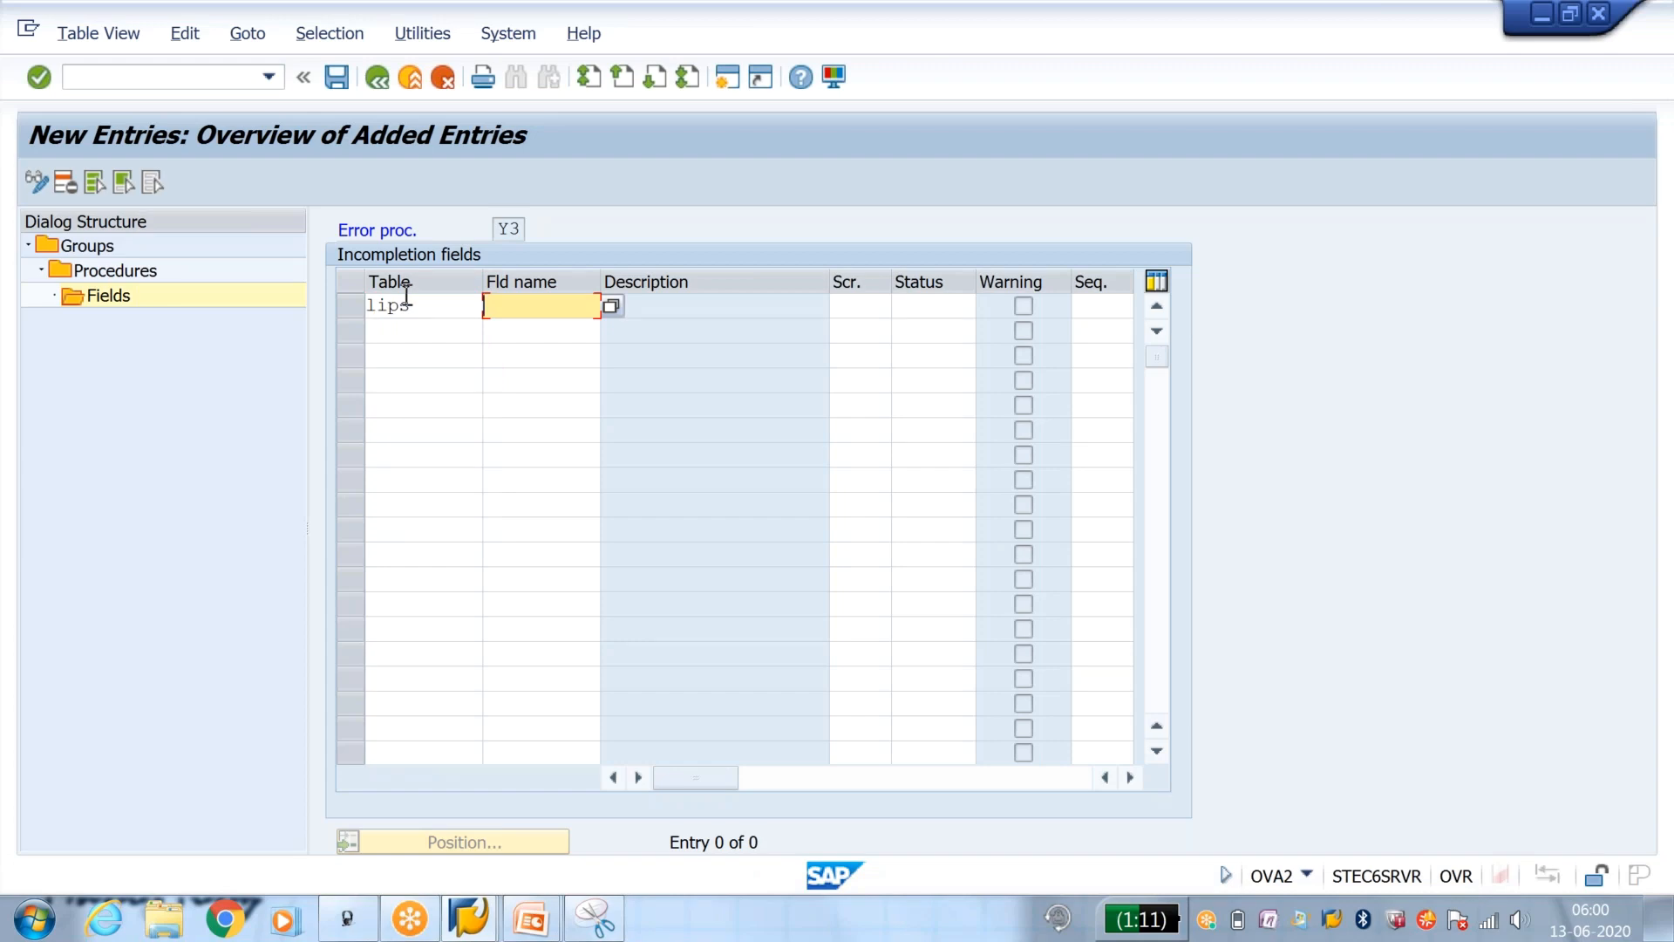
{"action": "type", "text": "pi"}
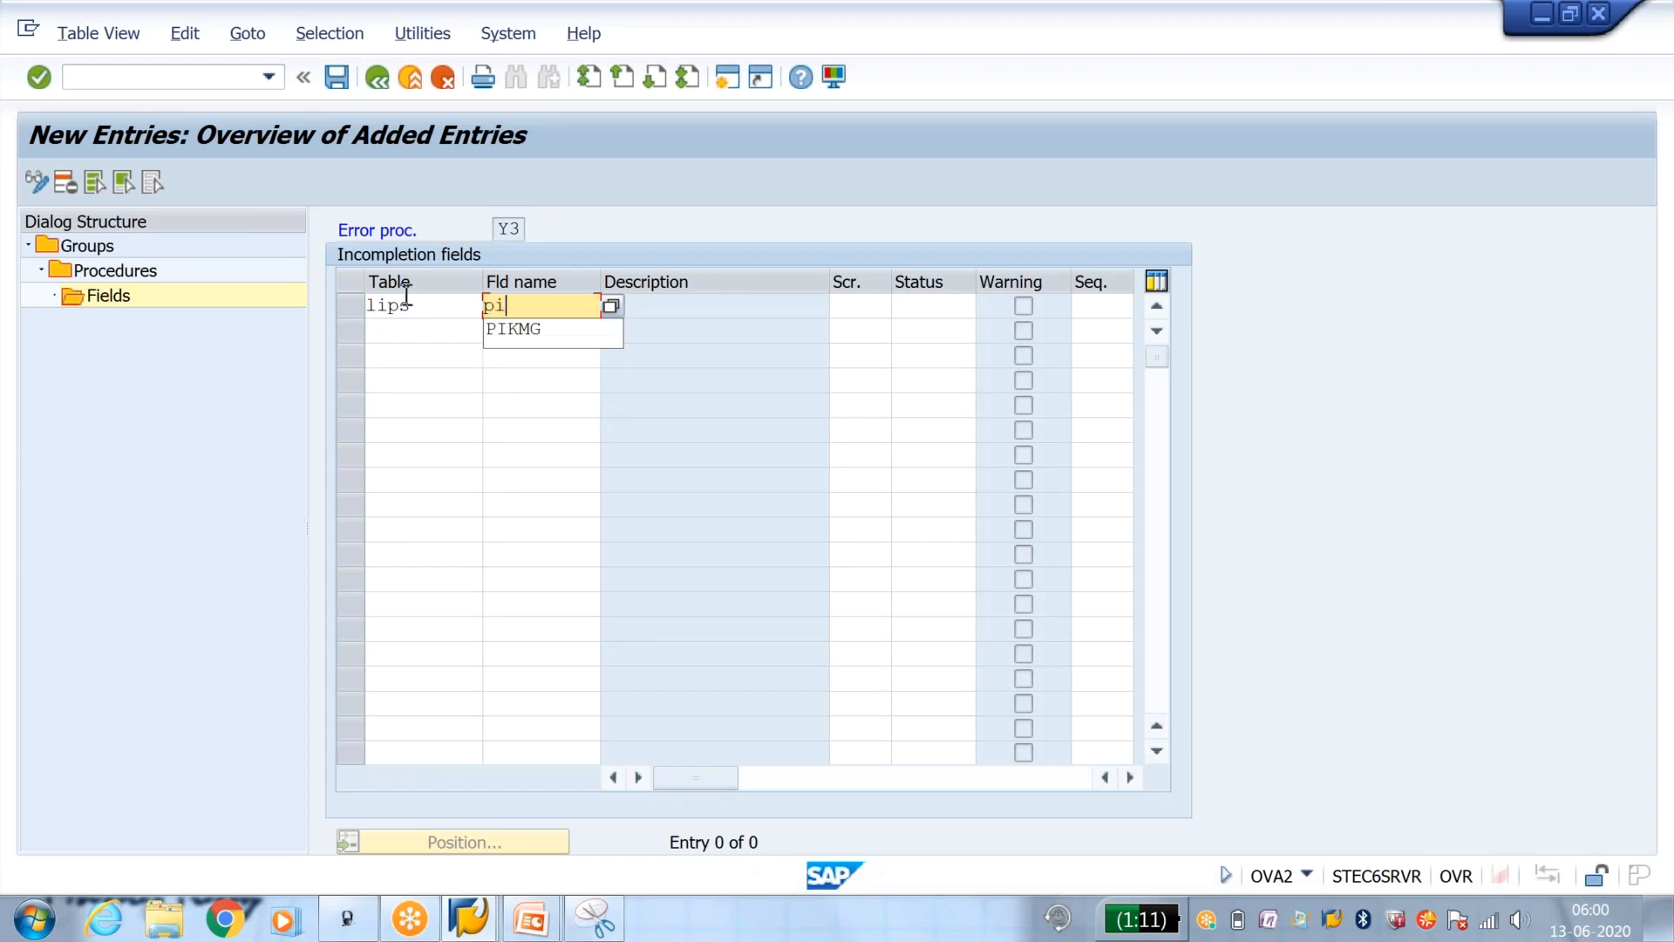
{"action": "key", "text": "Down"}
{"action": "key", "text": "Return"}
{"action": "key", "text": "Tab"}
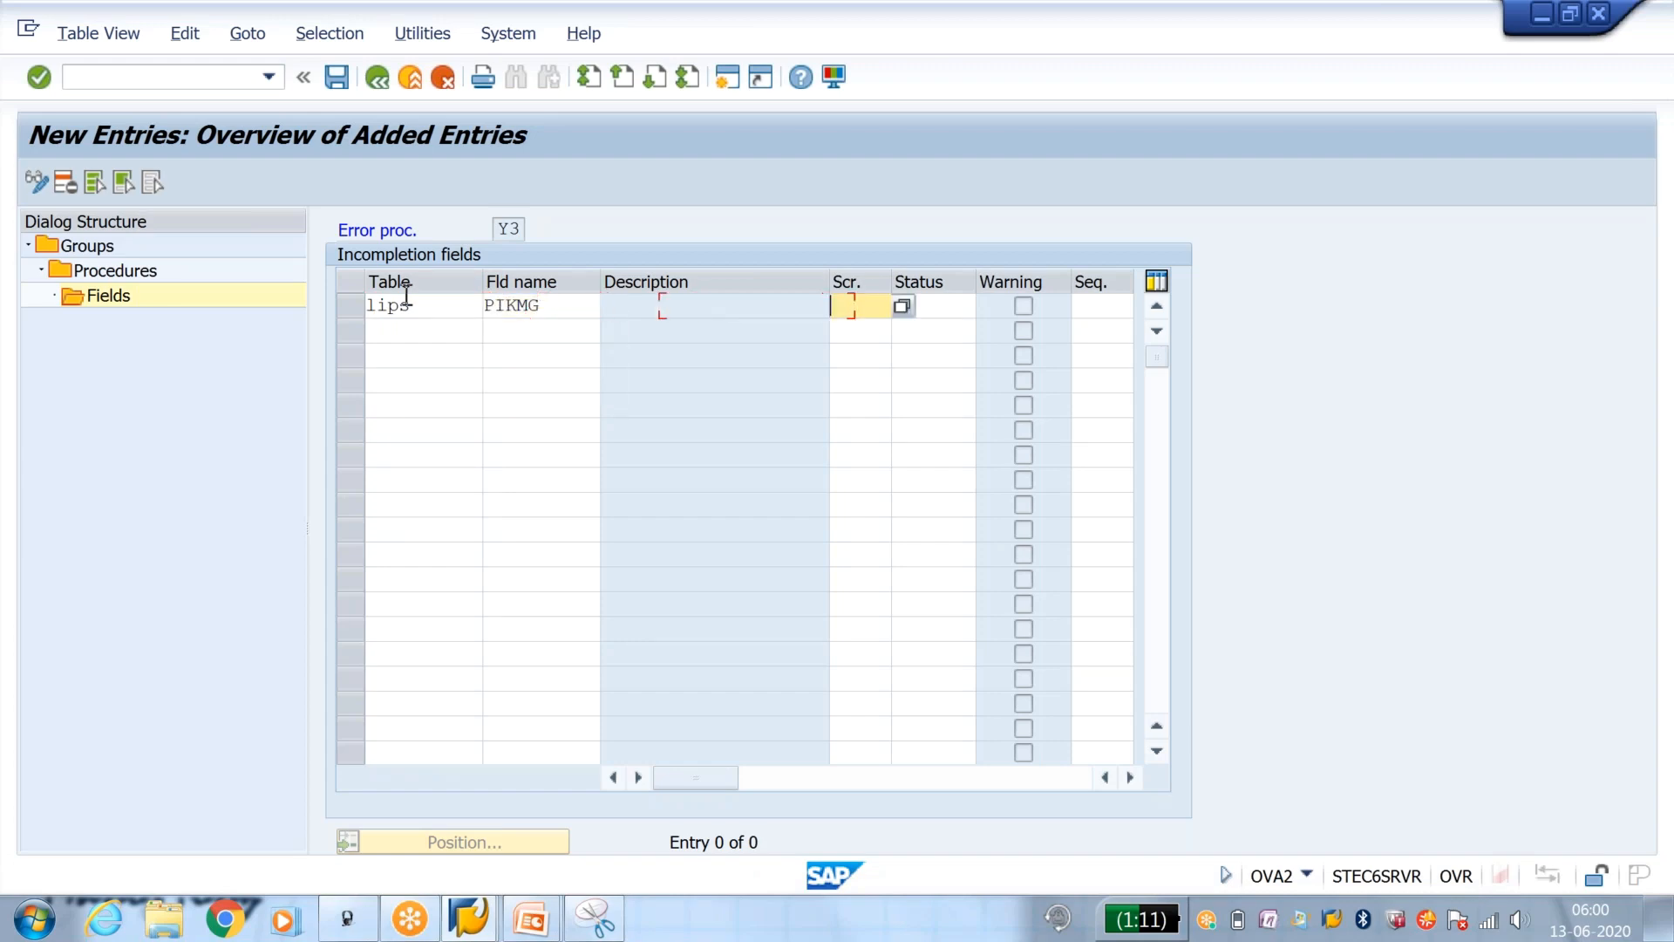
Step: Set the PIKMG entry's screen to CHSP for item batch split and its status group to Y1
{"action": "left_click", "coordinate": [902, 305]}
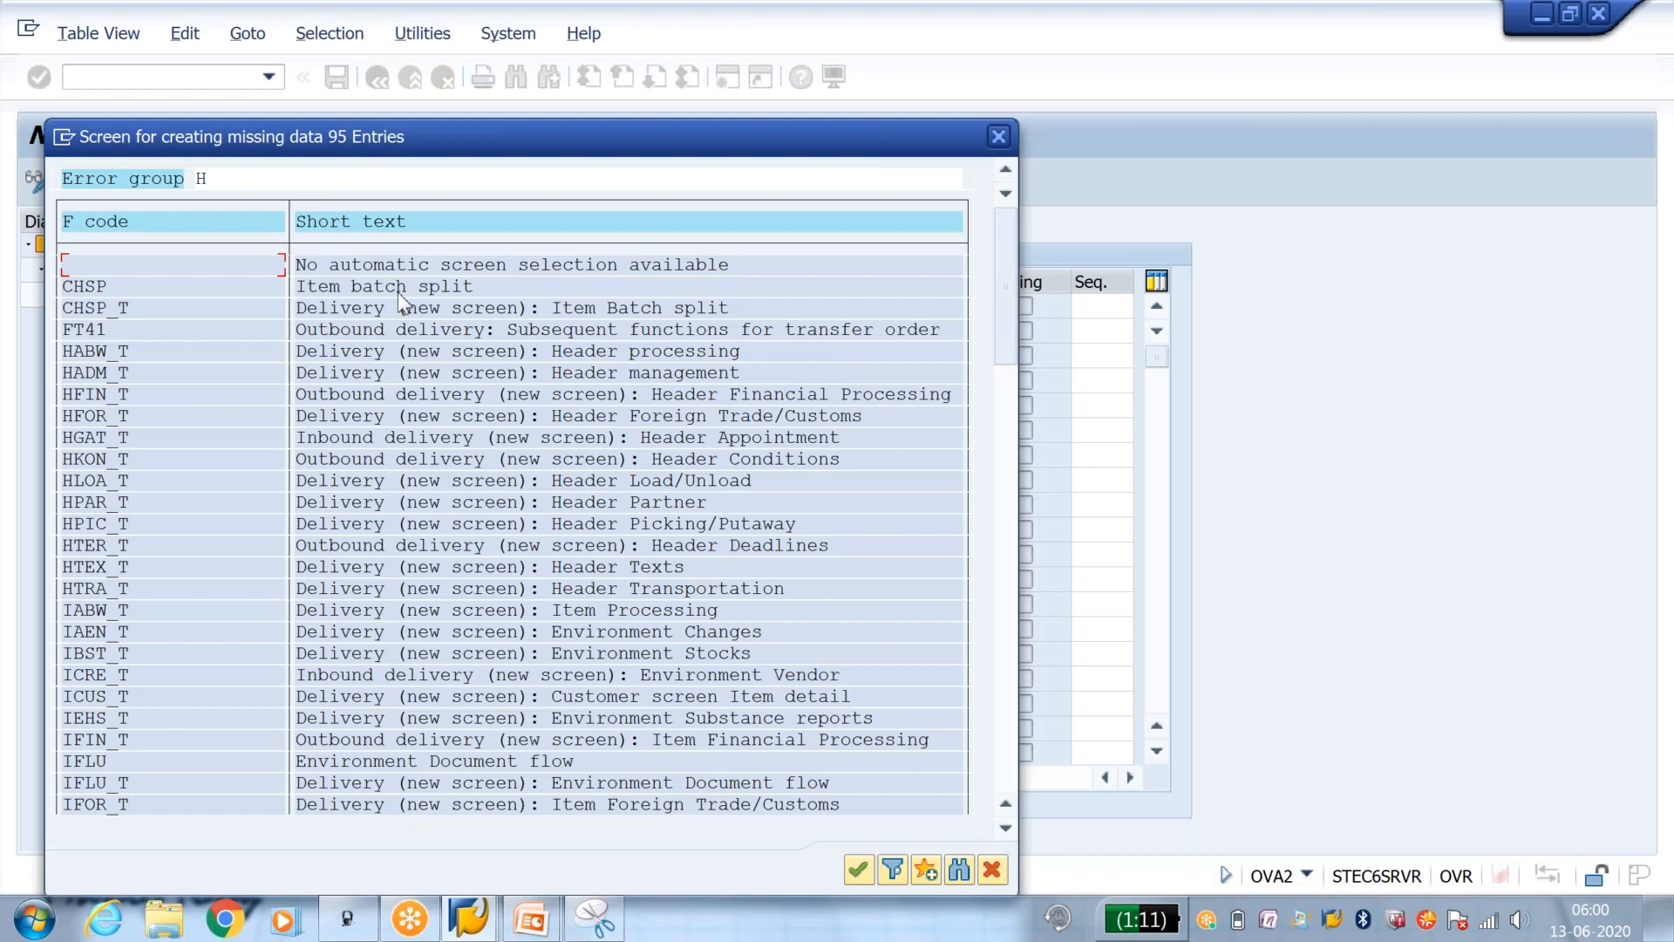
{"action": "double_click", "coordinate": [399, 290]}
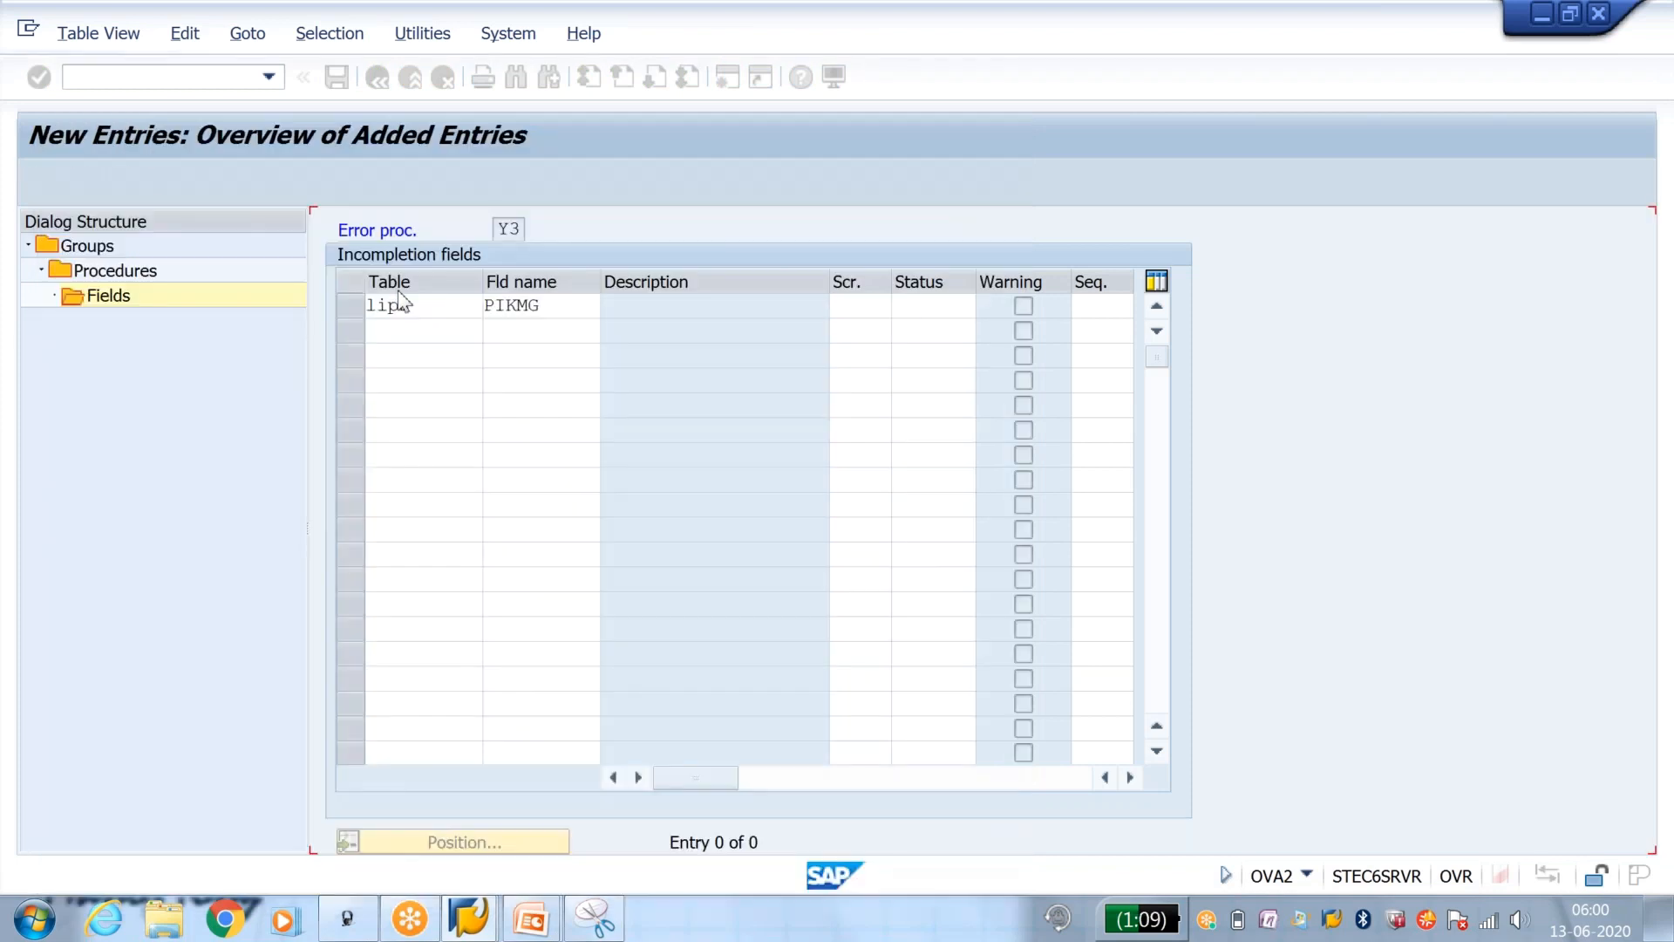
{"action": "left_click", "coordinate": [939, 308]}
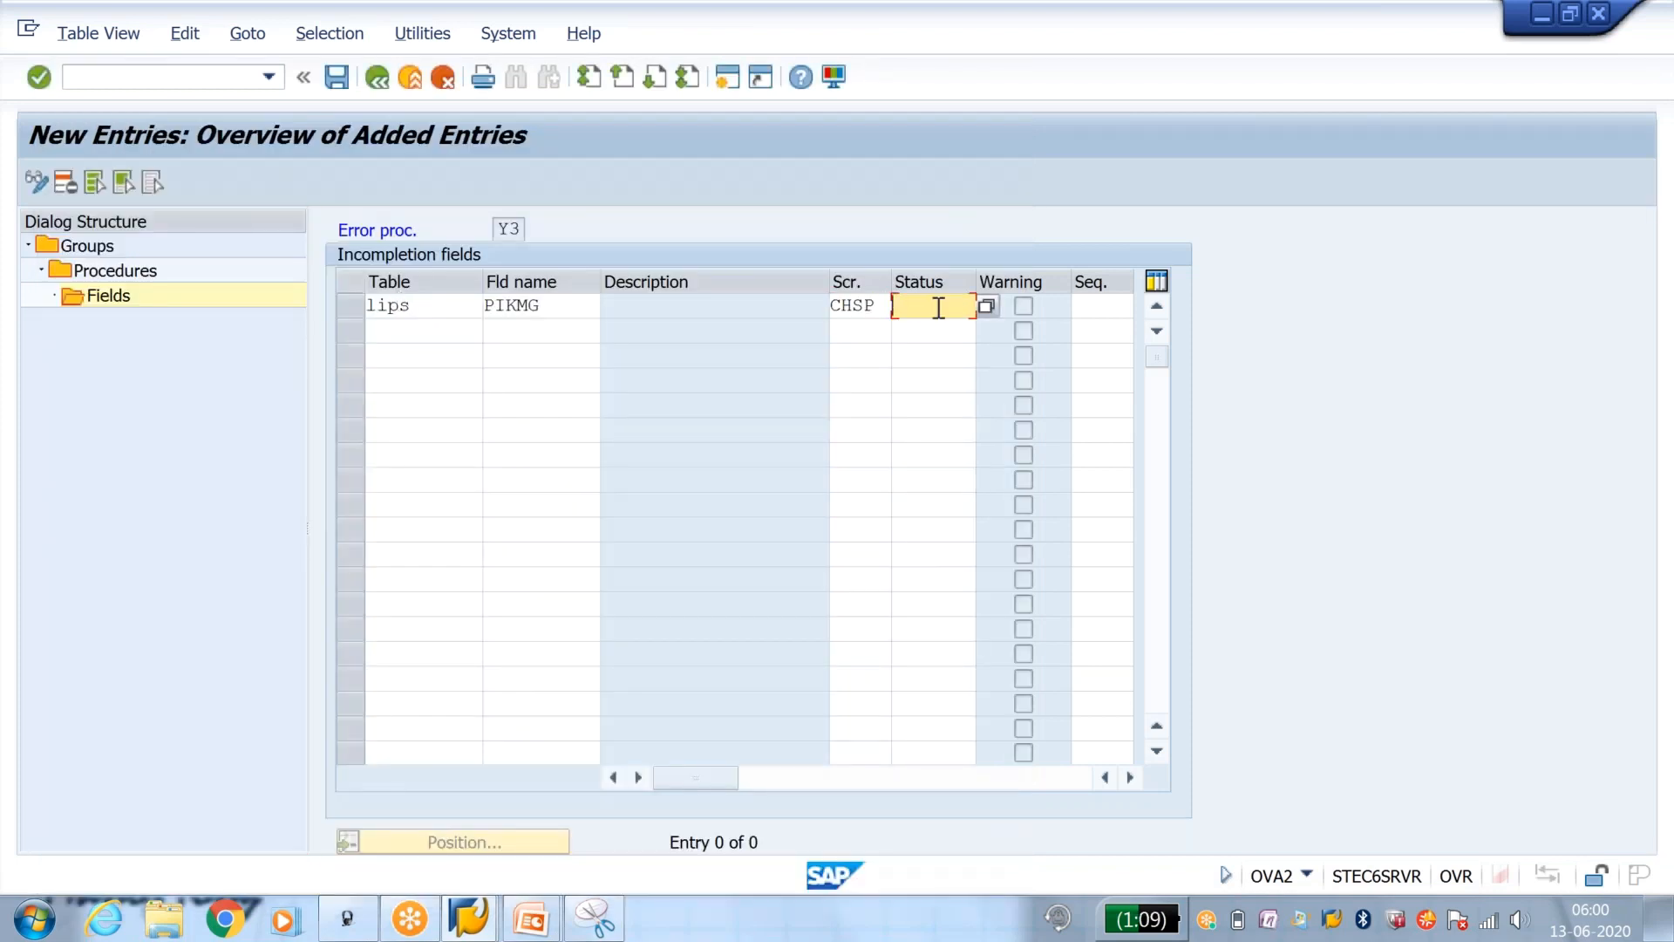
{"action": "left_click", "coordinate": [938, 307]}
{"action": "left_click", "coordinate": [931, 323]}
Step: Change the PIKMG entry's table to LIPSD and save procedure Y3
{"action": "left_click", "coordinate": [337, 76]}
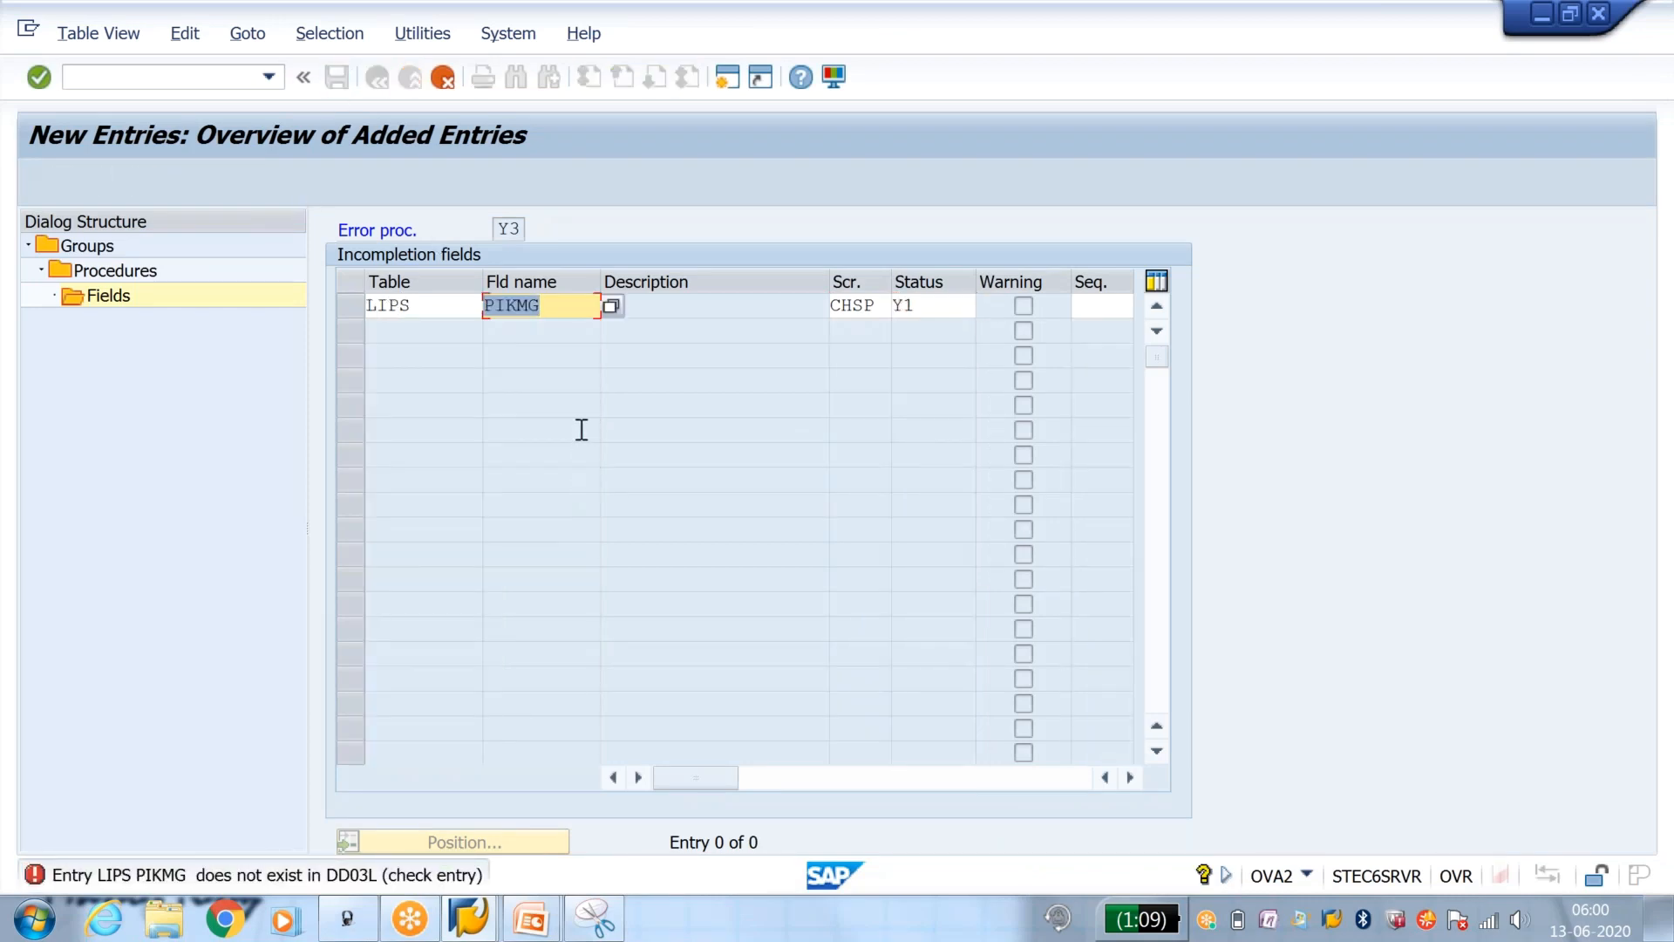
{"action": "left_click", "coordinate": [463, 312]}
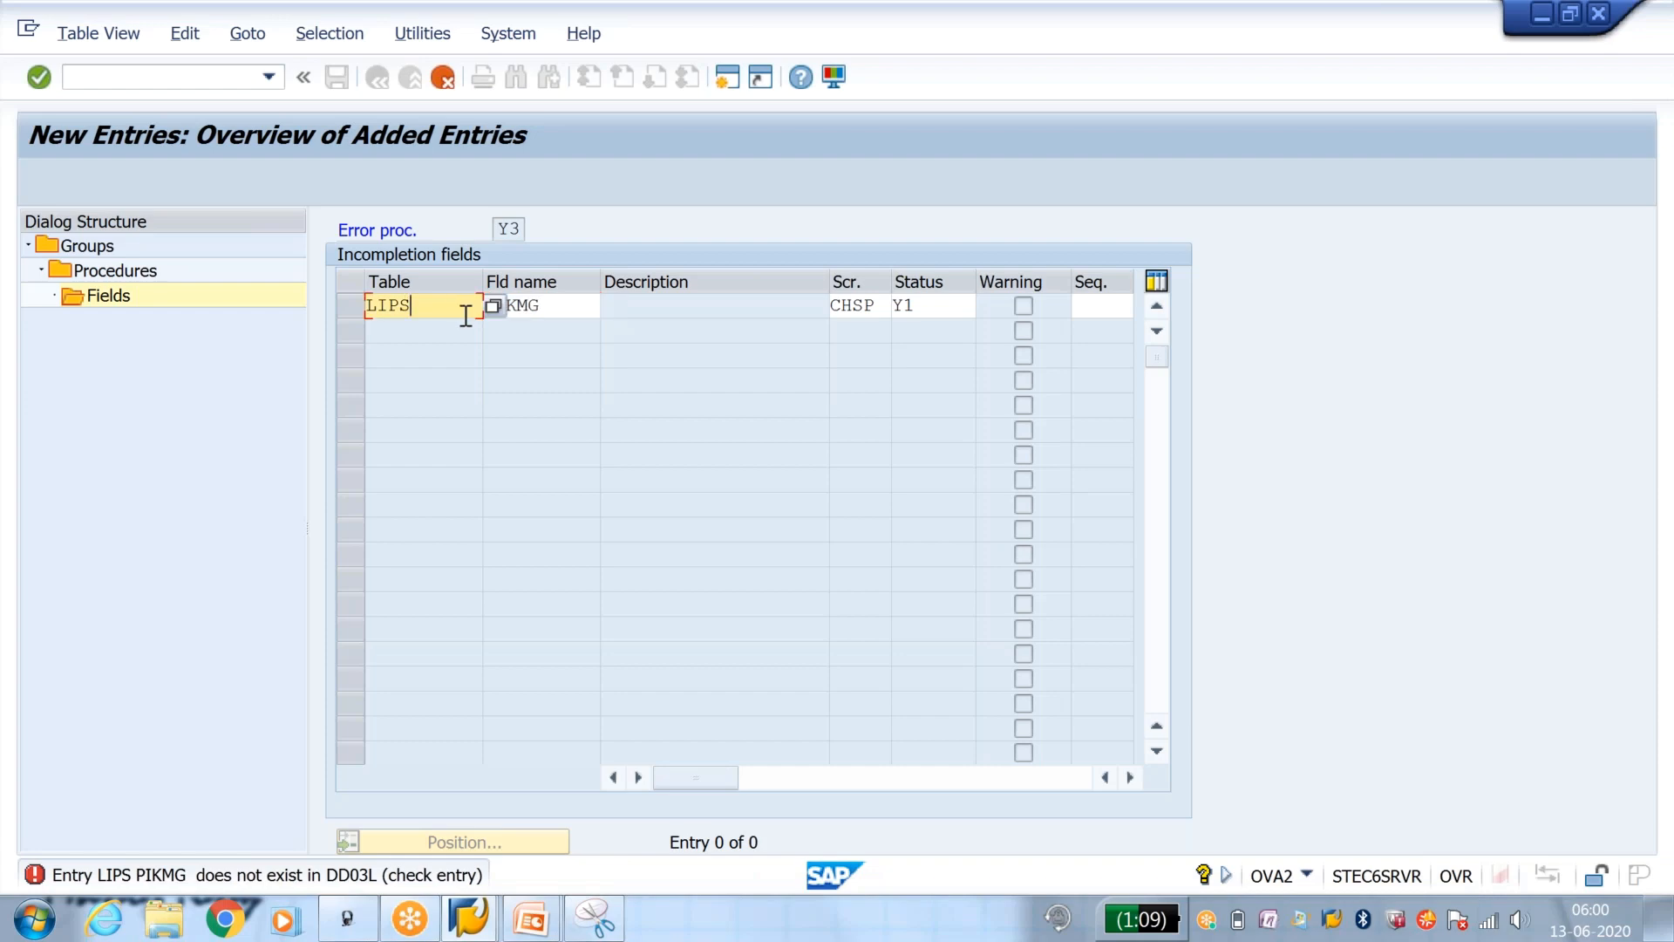
{"action": "key", "text": "ctrl+s"}
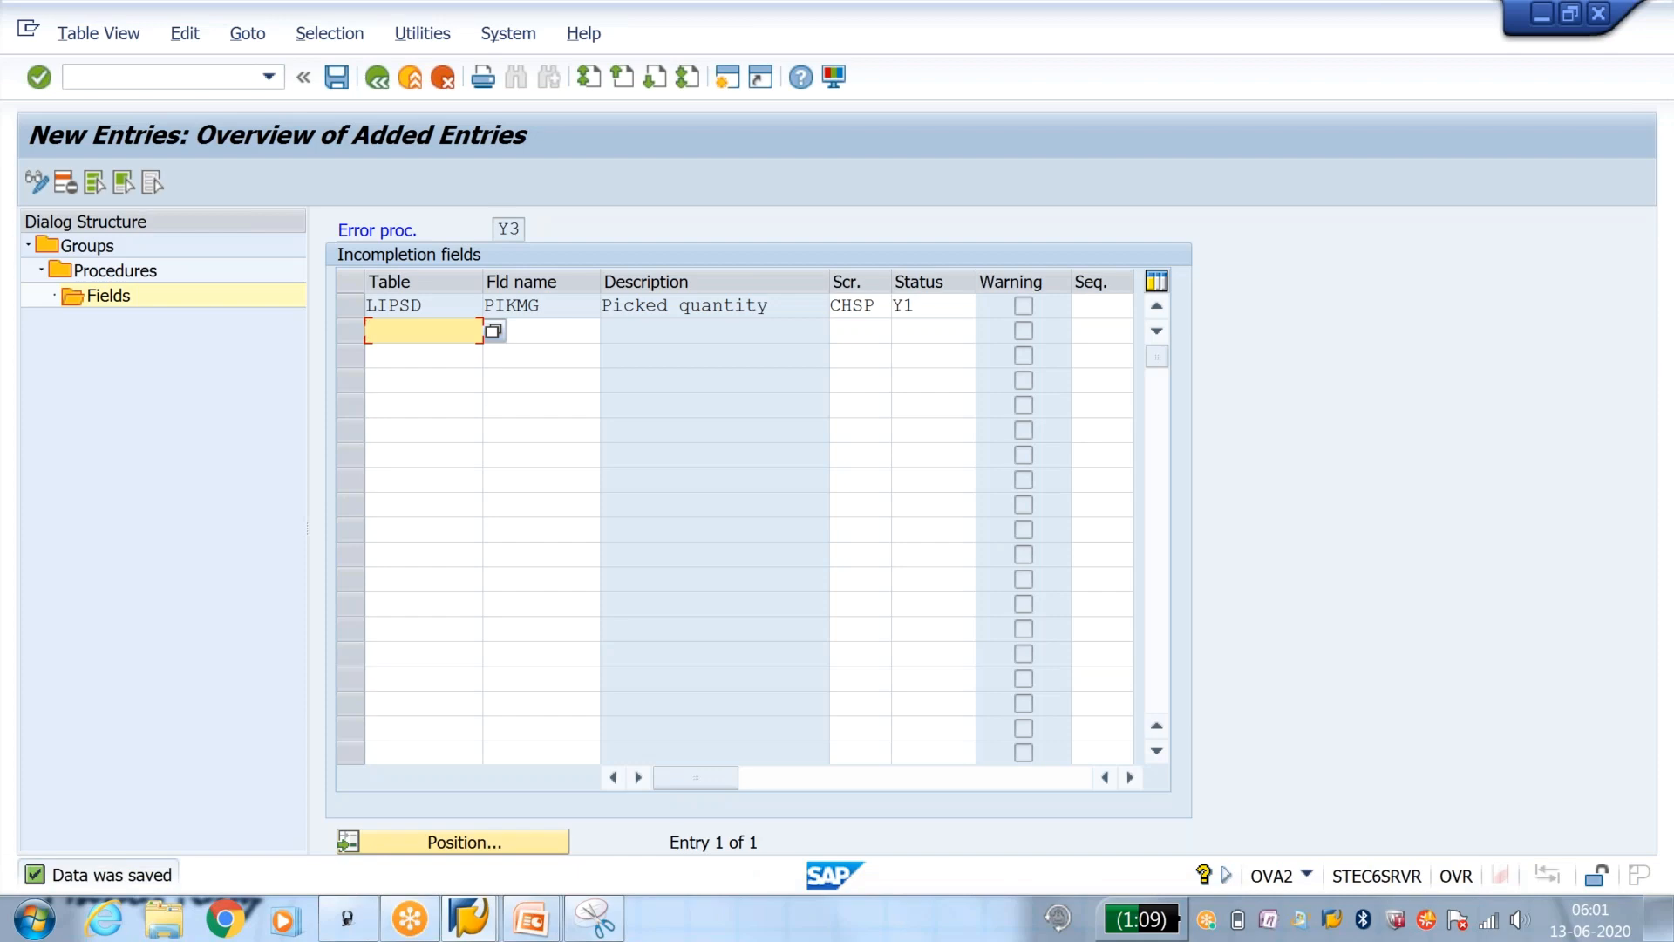
Step: Switch to the billing log session and open the saved delivery's picking data with transaction VL02N
{"action": "left_click", "coordinate": [468, 922]}
{"action": "left_click", "coordinate": [704, 858]}
{"action": "left_click", "coordinate": [160, 84]}
{"action": "type", "text": "/nvl02"}
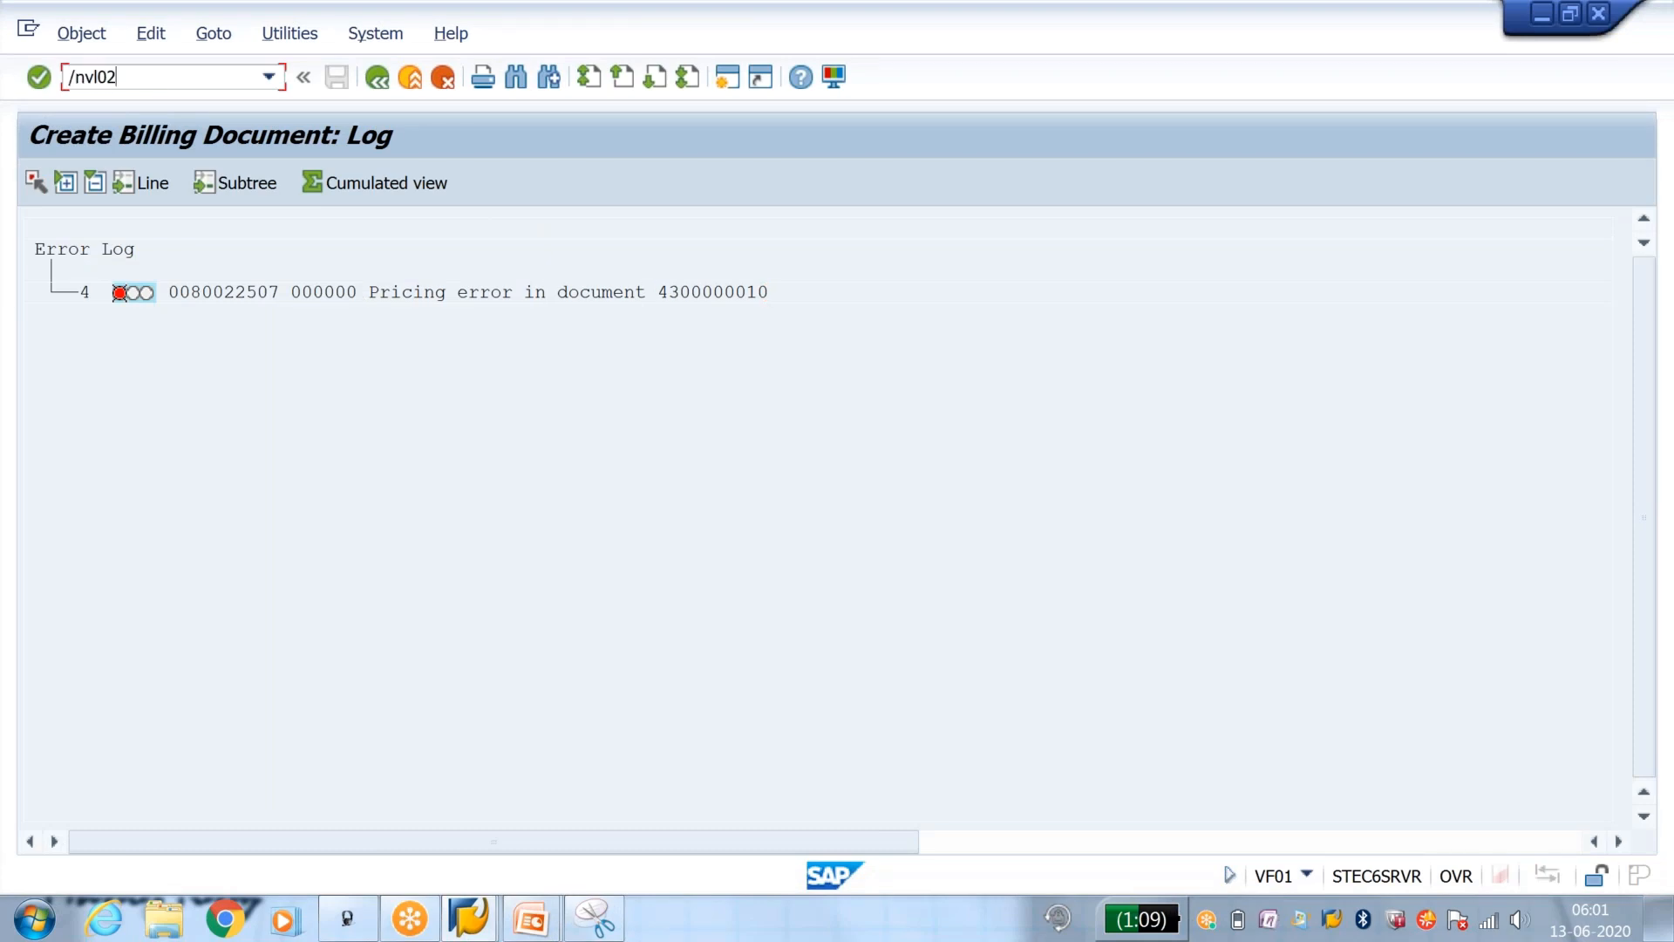
{"action": "key", "text": "Return"}
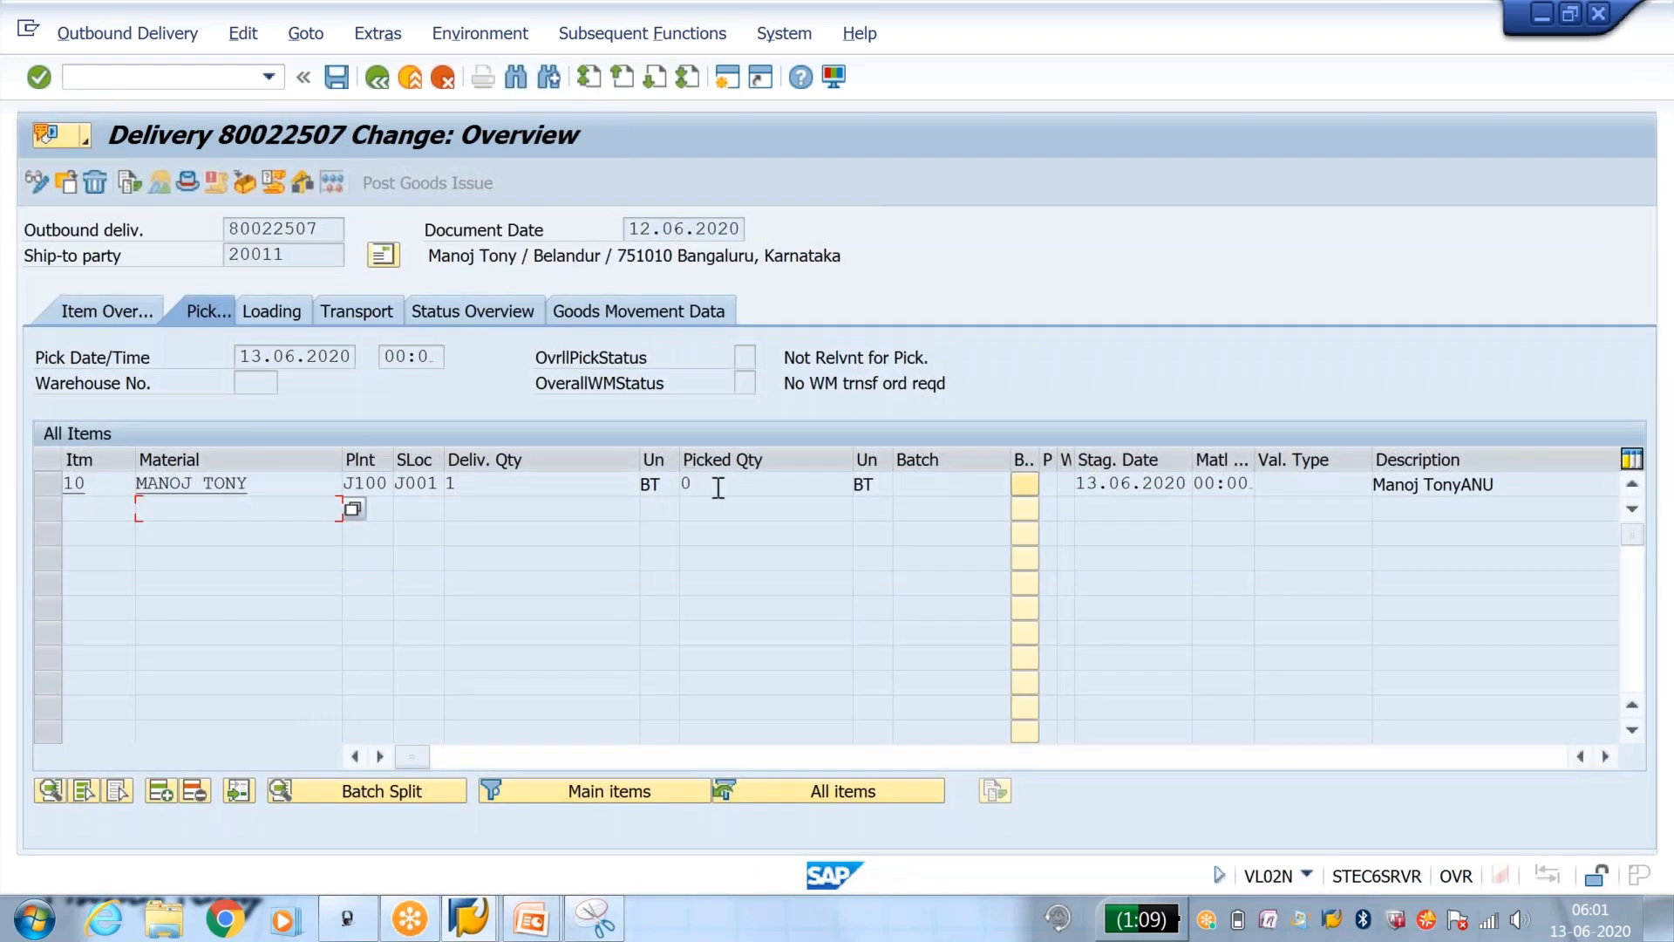
Step: Look up the table and field name of the delivery's Picked Qty field in its technical information
{"action": "left_click", "coordinate": [748, 471]}
{"action": "left_click", "coordinate": [727, 78]}
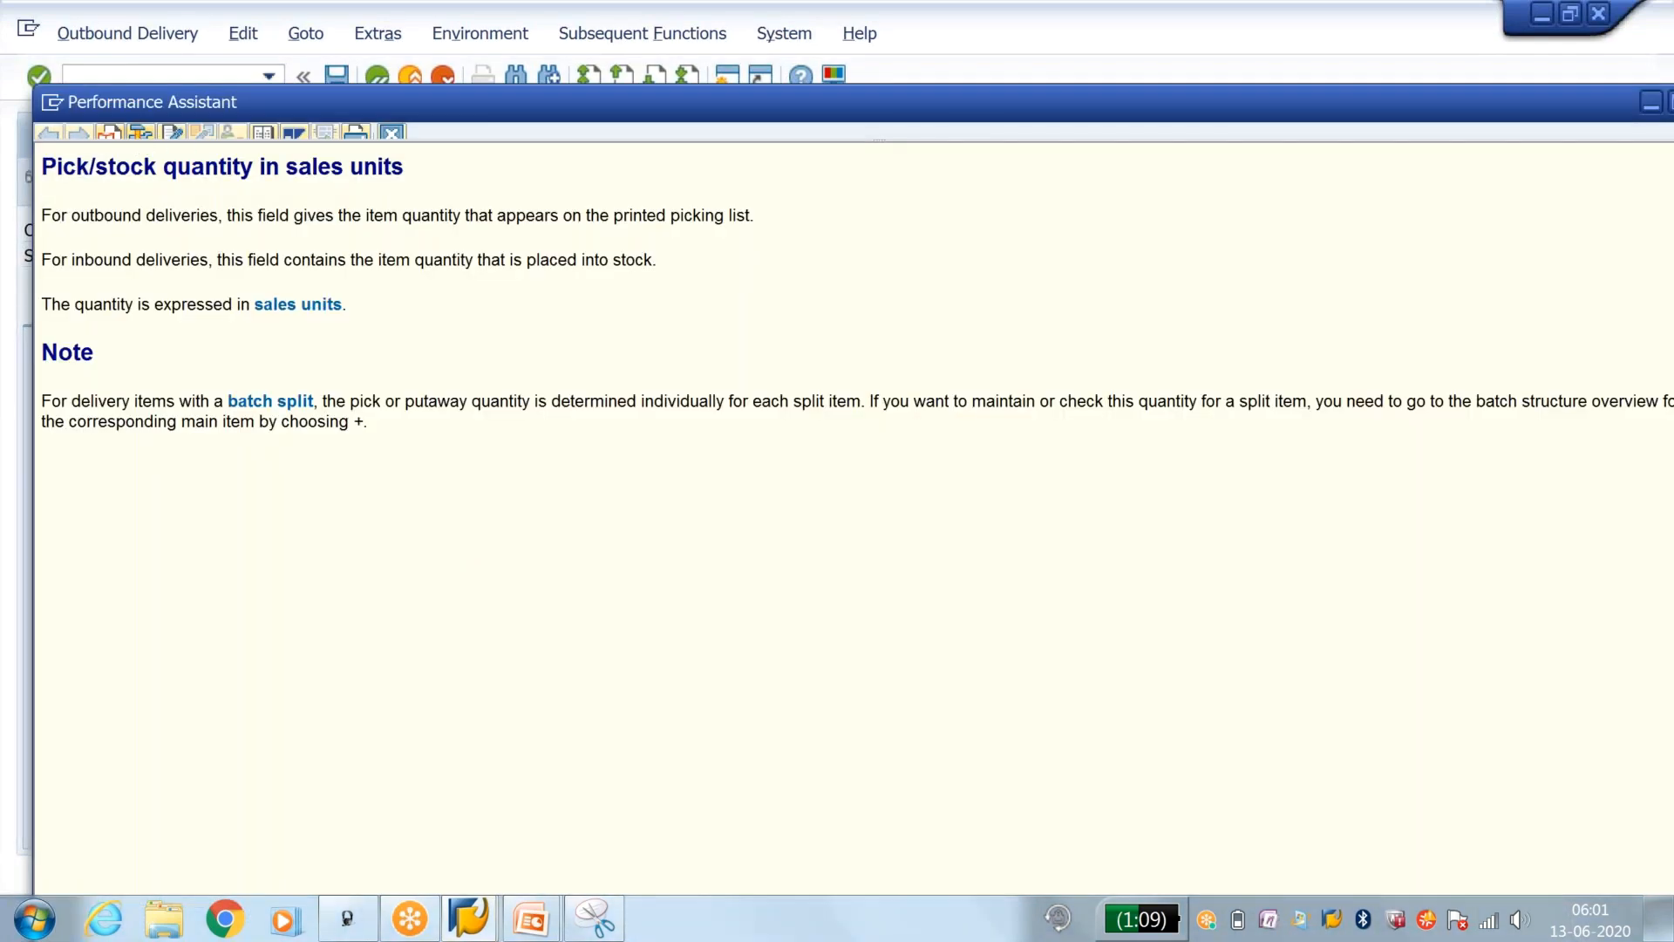
{"action": "left_click", "coordinate": [141, 131]}
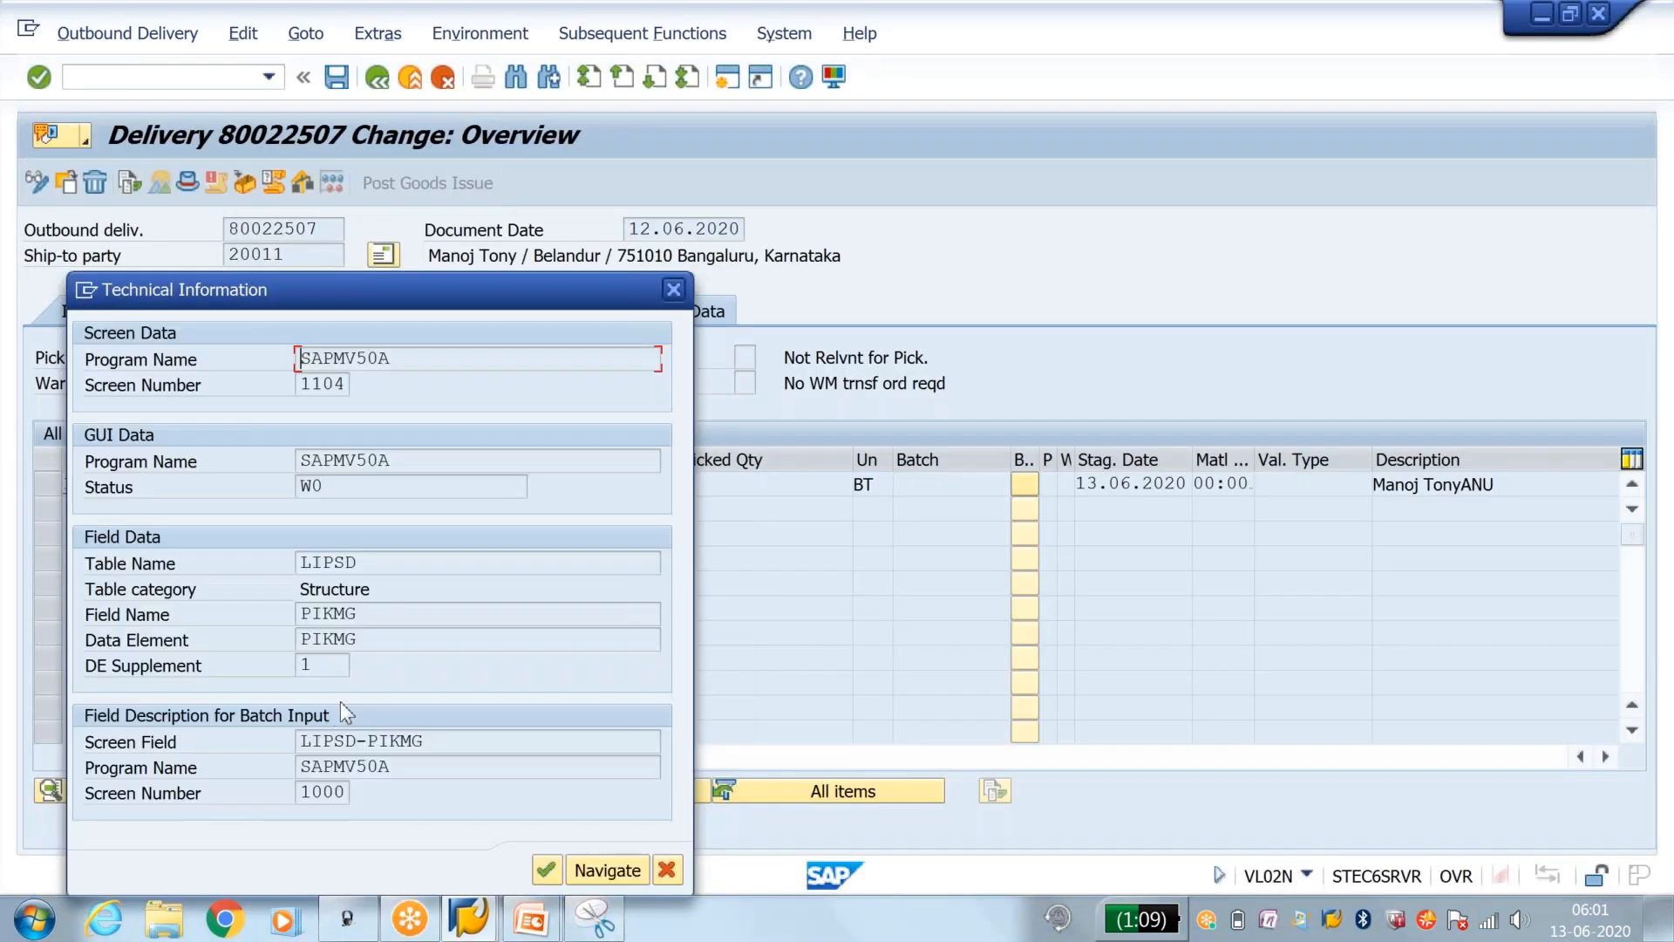
{"action": "left_click_drag", "start_coordinate": [361, 562], "coordinate": [301, 562]}
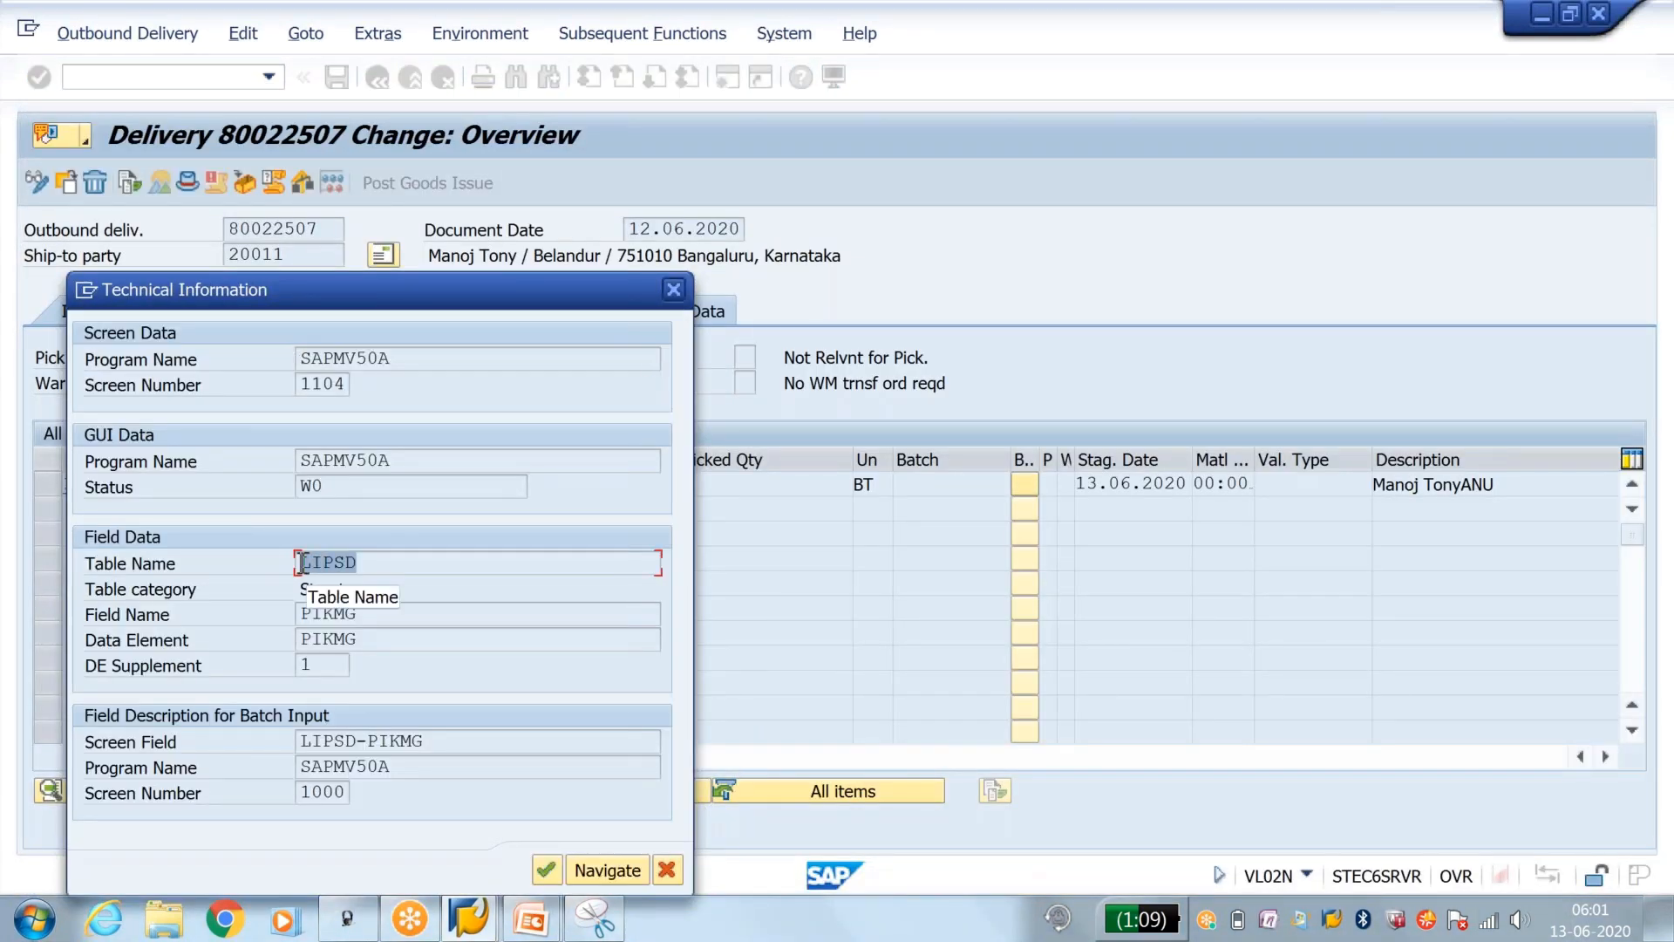
{"action": "left_click_drag", "start_coordinate": [366, 615], "coordinate": [299, 616]}
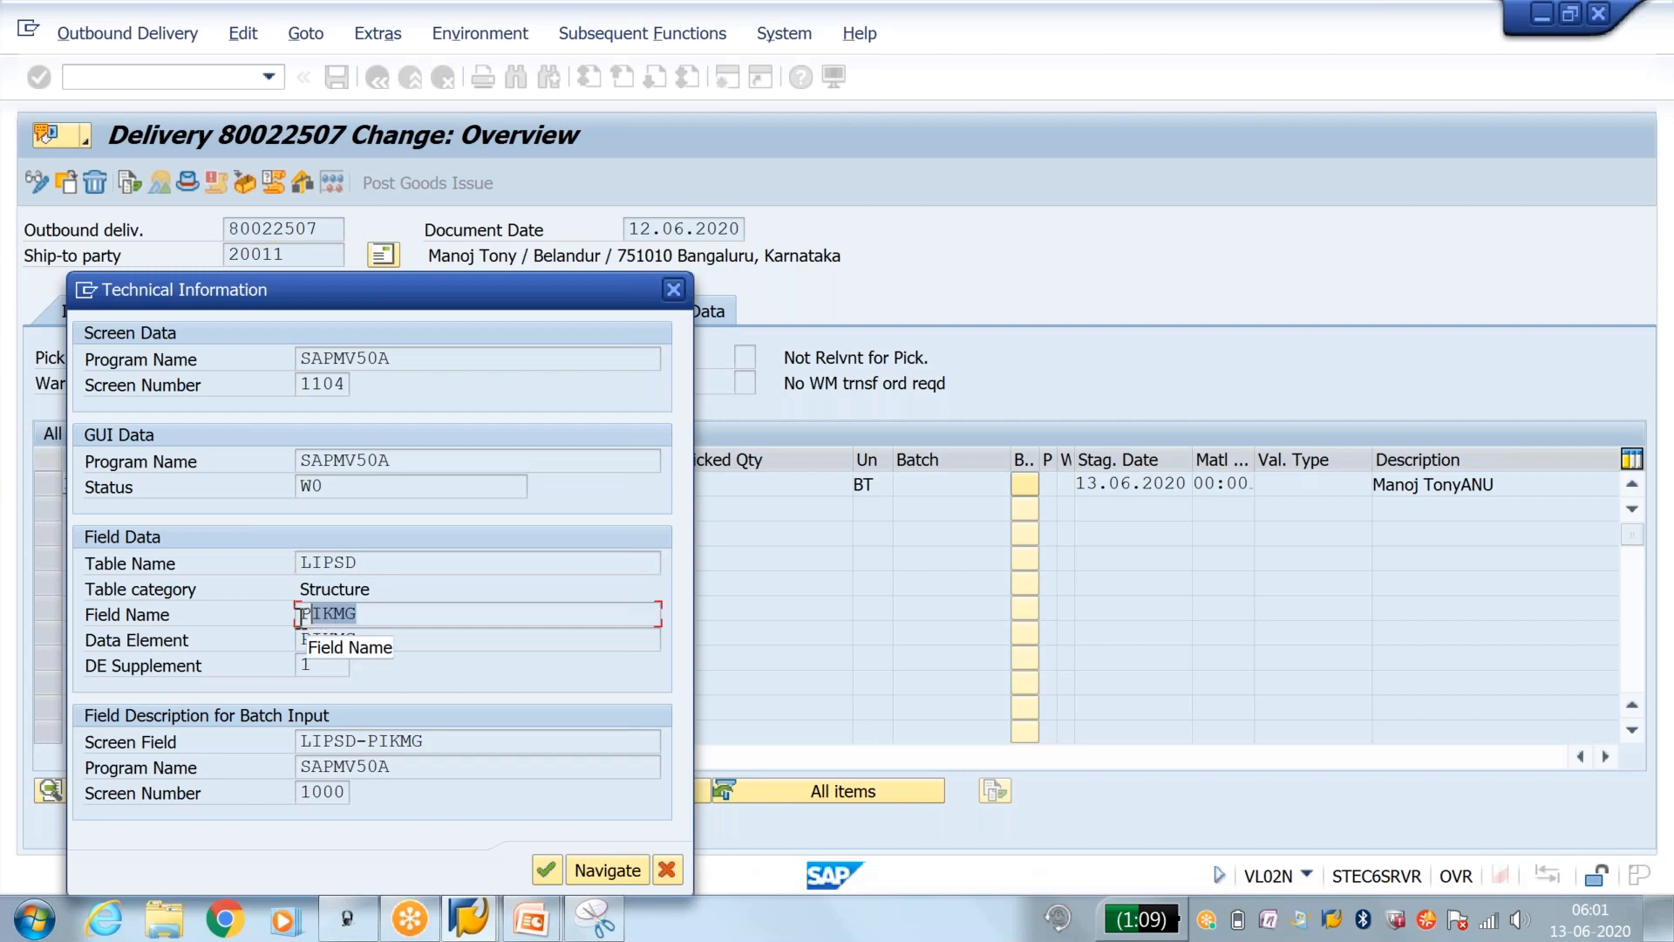
{"action": "left_click", "coordinate": [673, 290]}
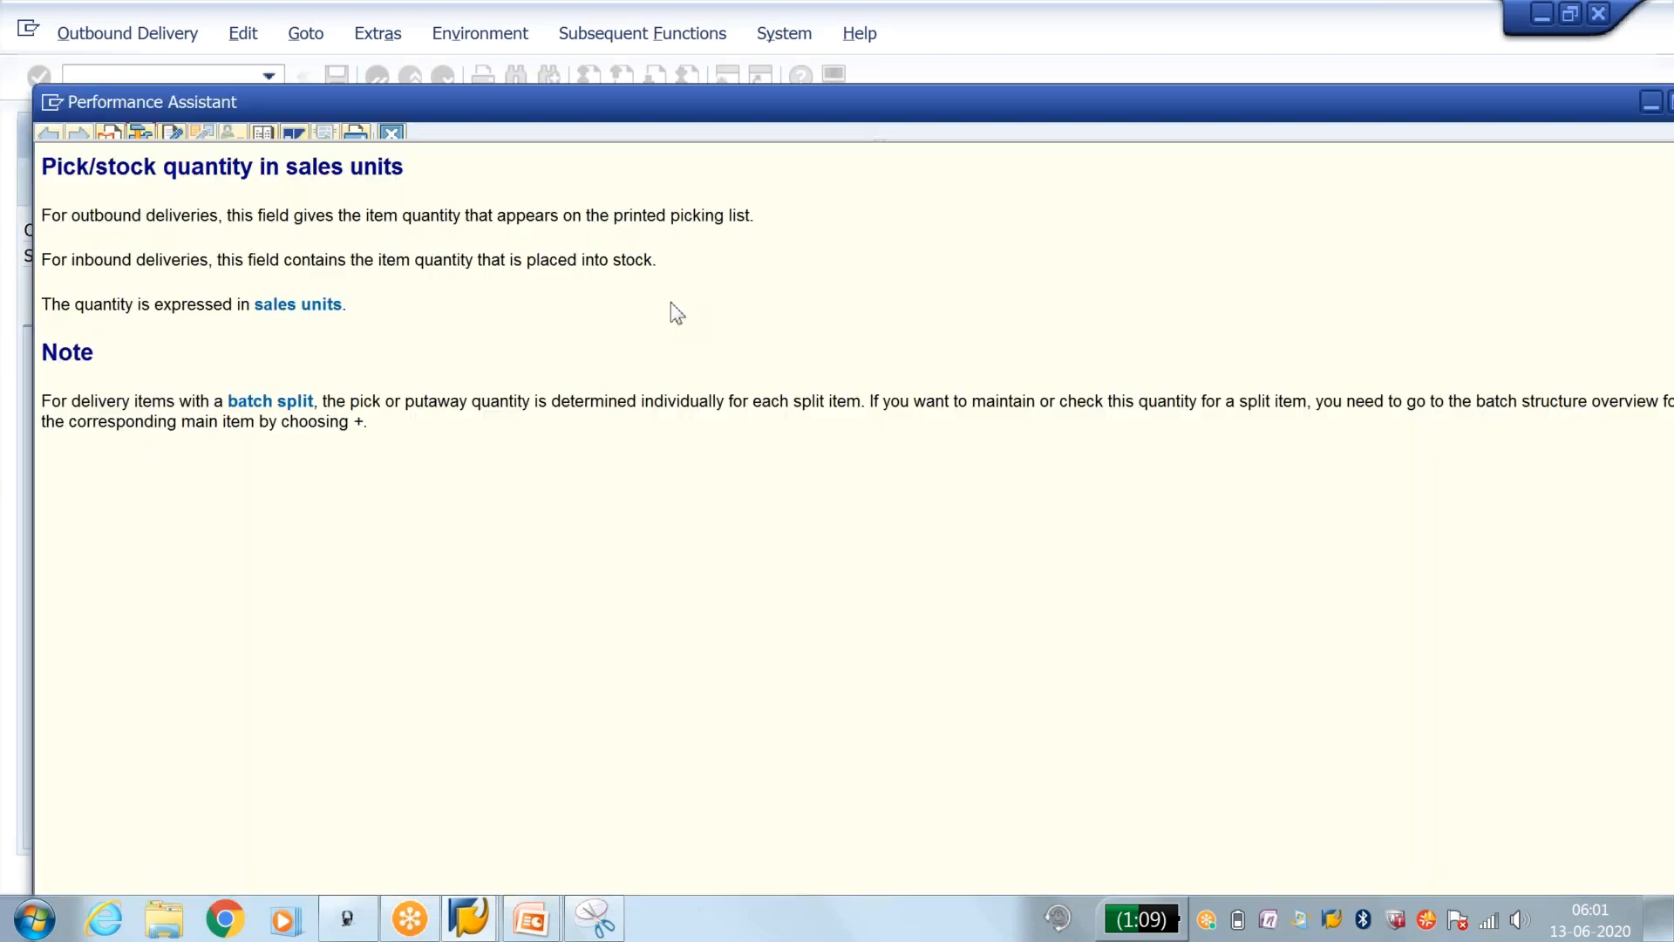
{"action": "left_click", "coordinate": [391, 132]}
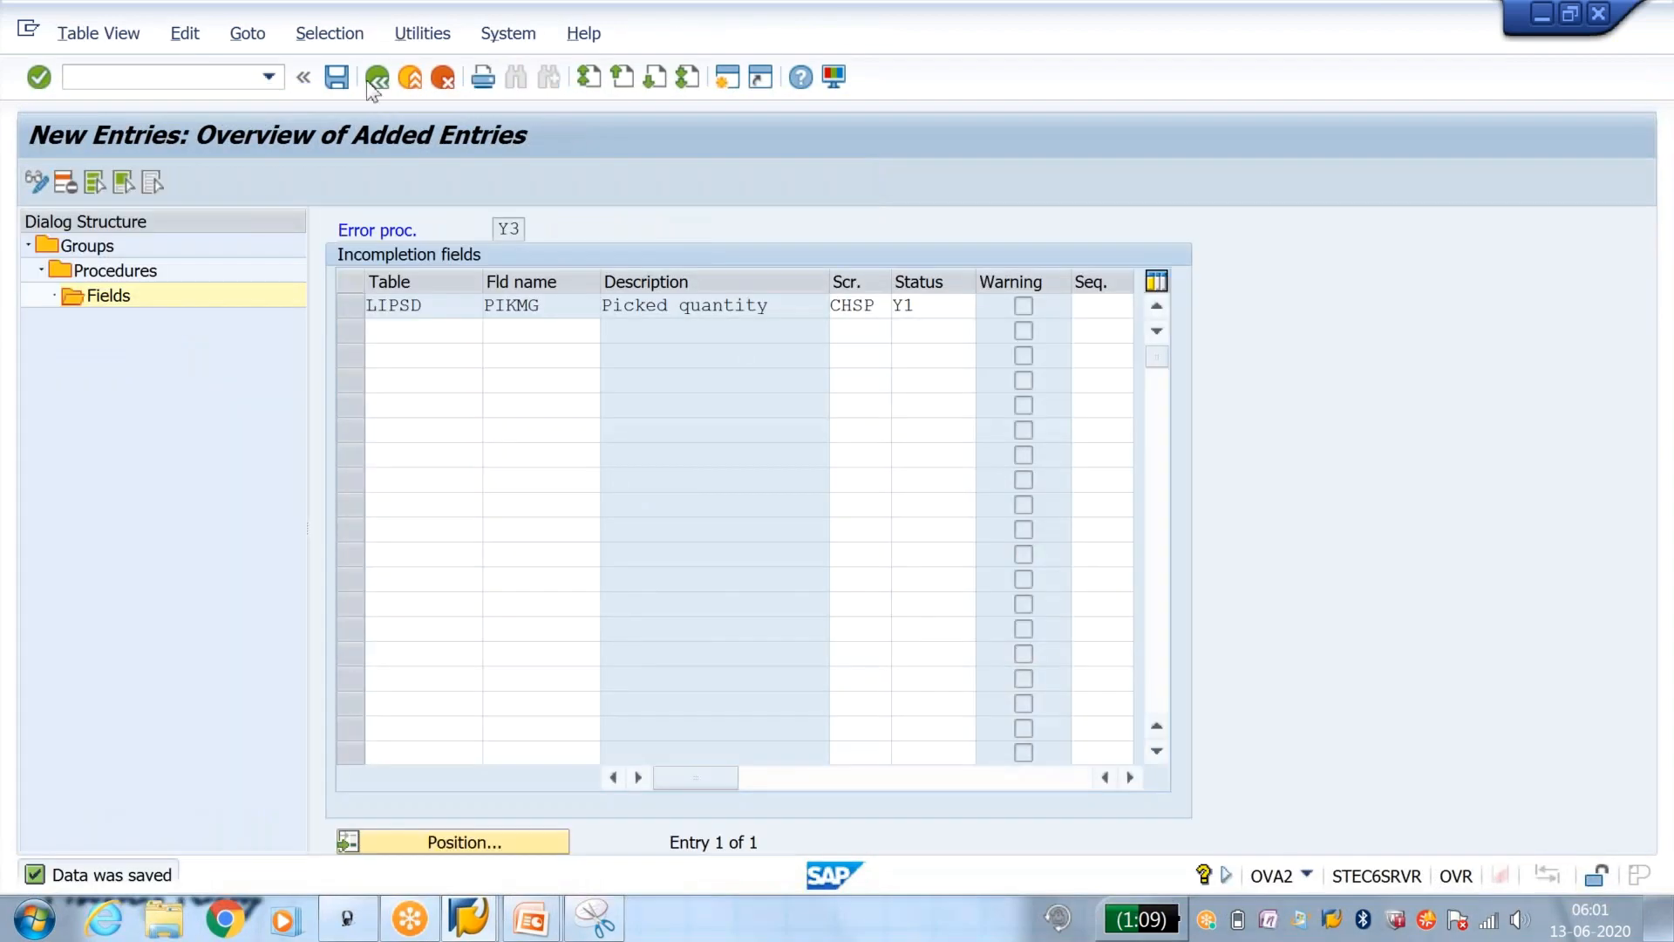
Step: Save the Y3 field entries again and return to the IMG structure
{"action": "left_click", "coordinate": [338, 78]}
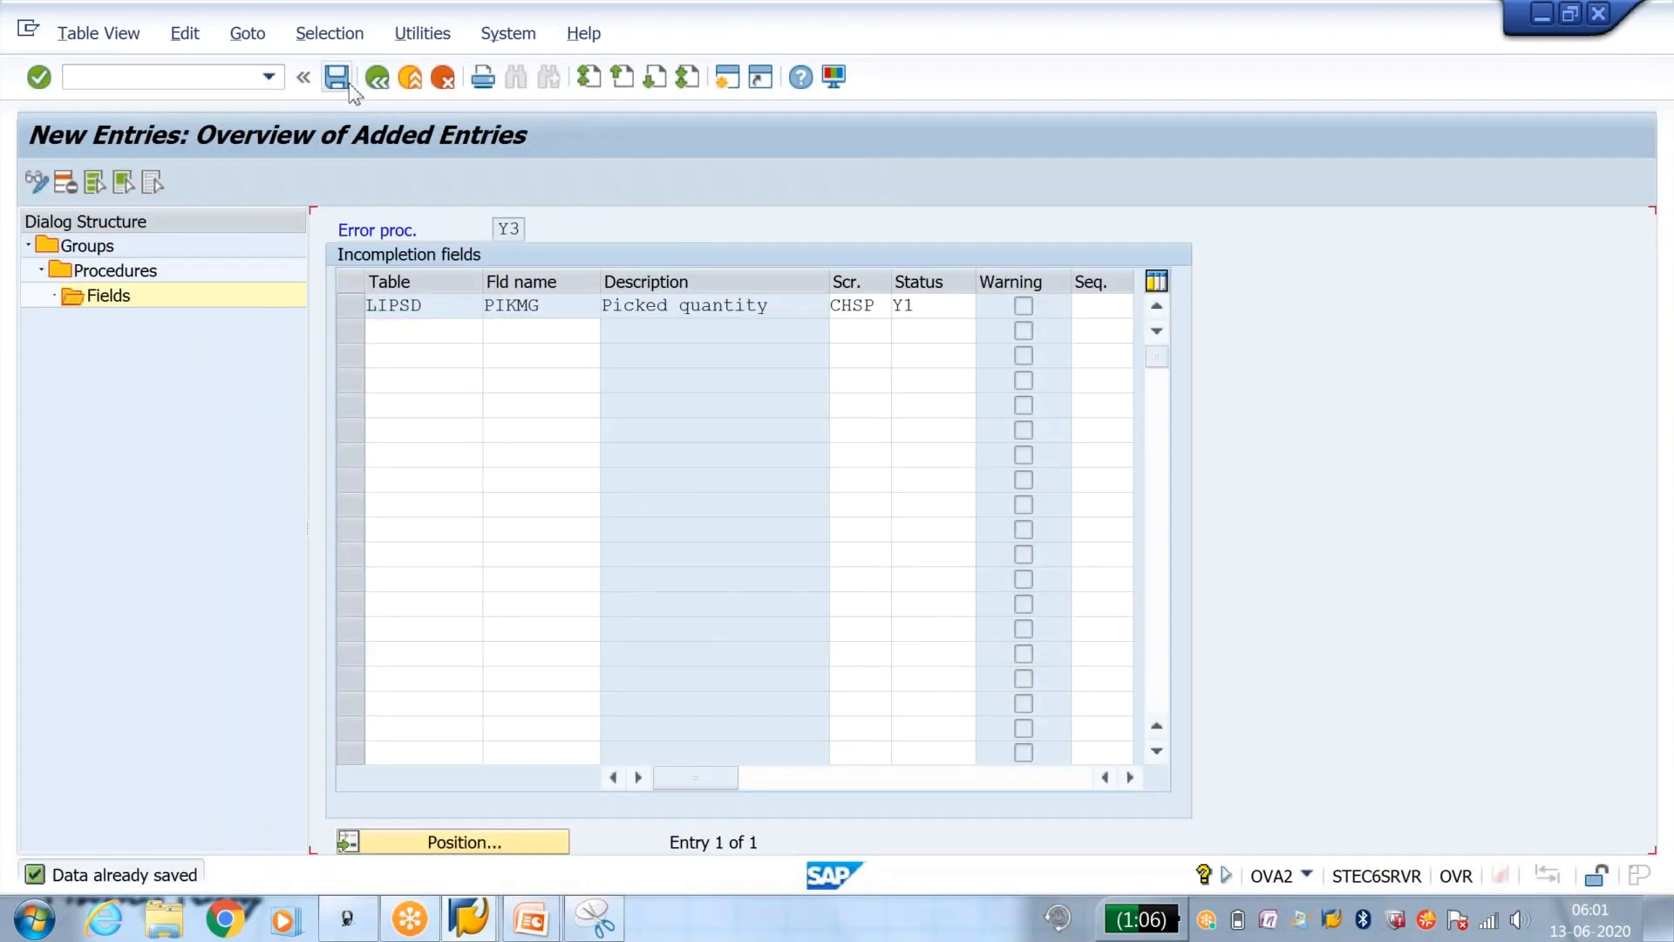
{"action": "left_click", "coordinate": [376, 81]}
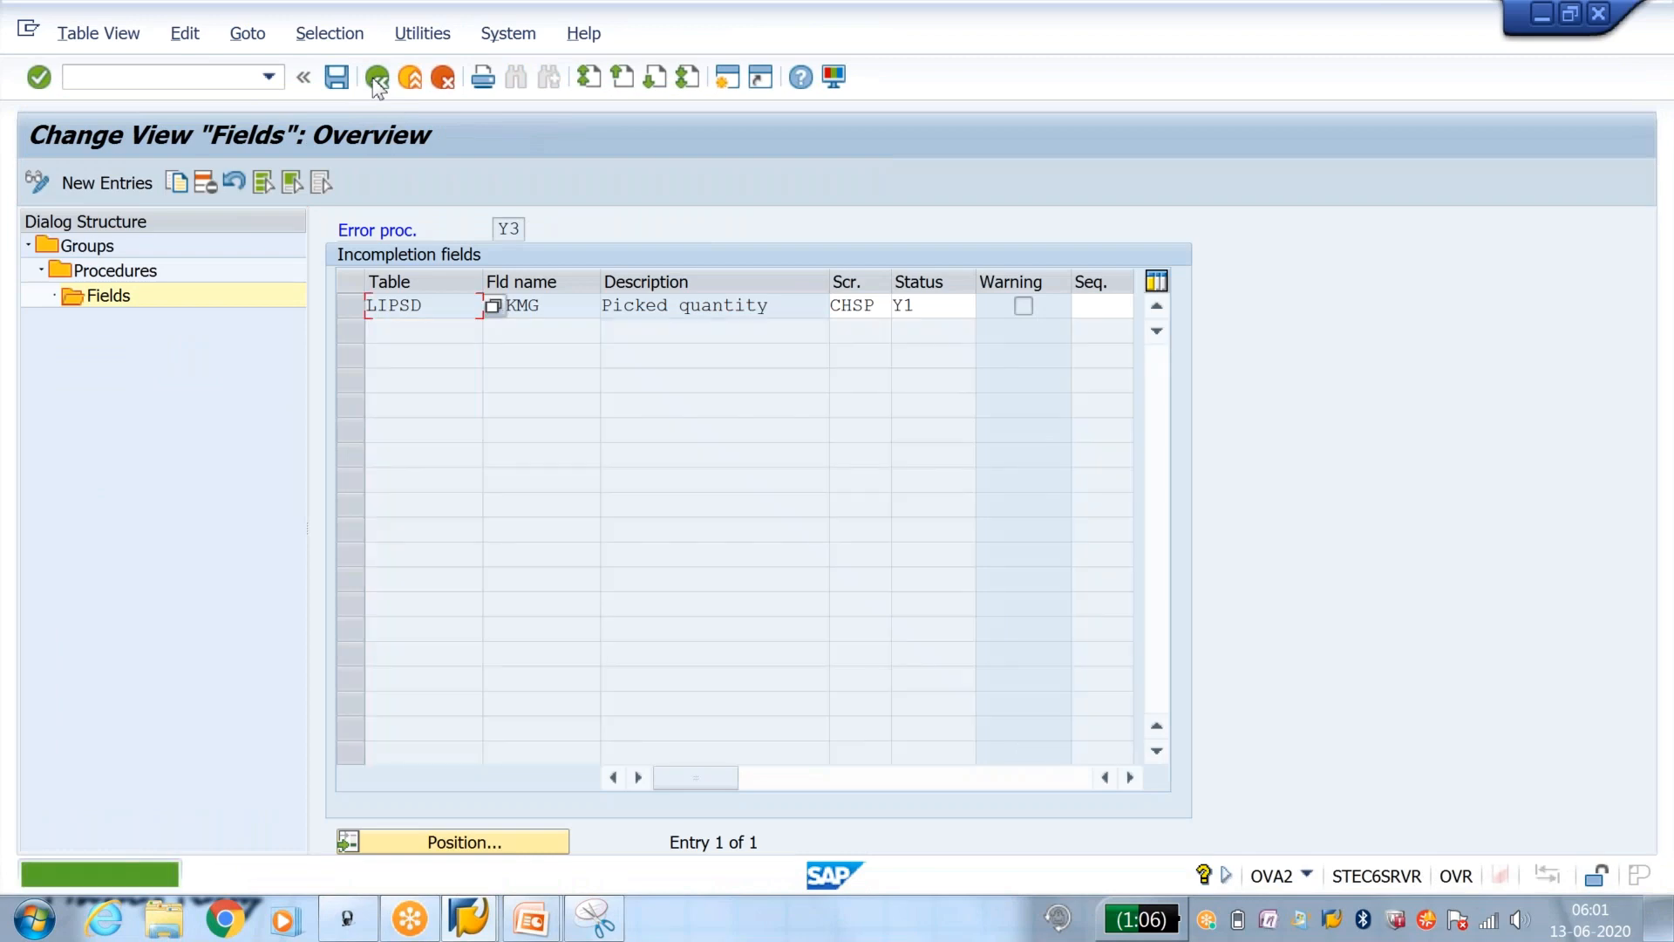
{"action": "left_click", "coordinate": [377, 81]}
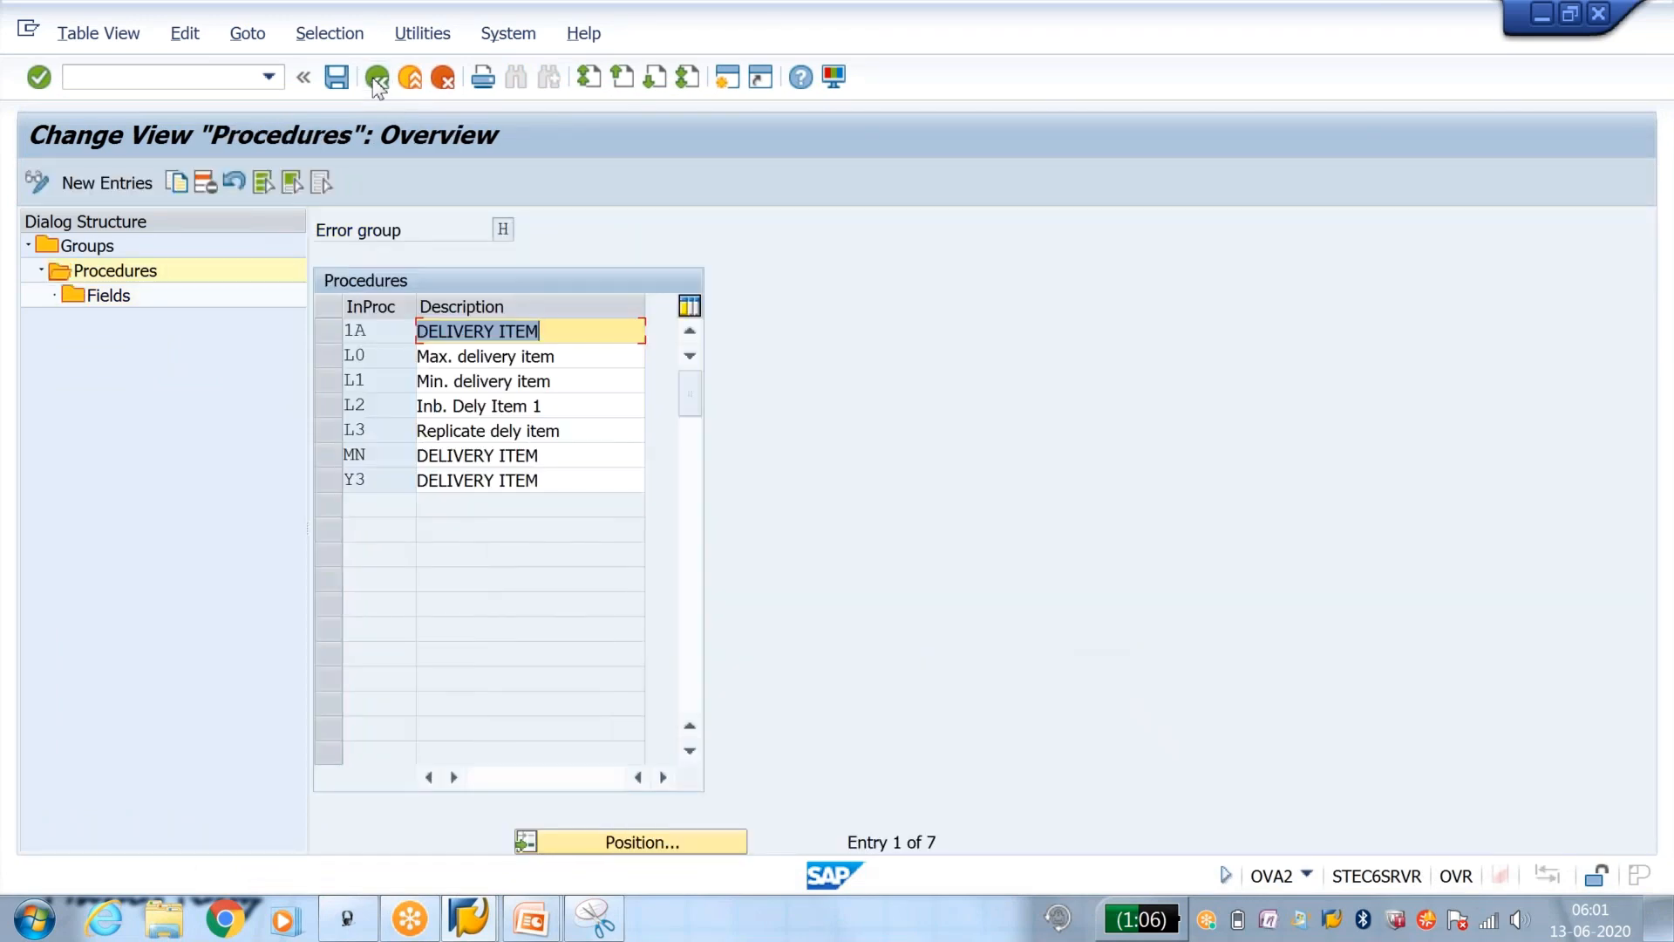
{"action": "left_click", "coordinate": [377, 80]}
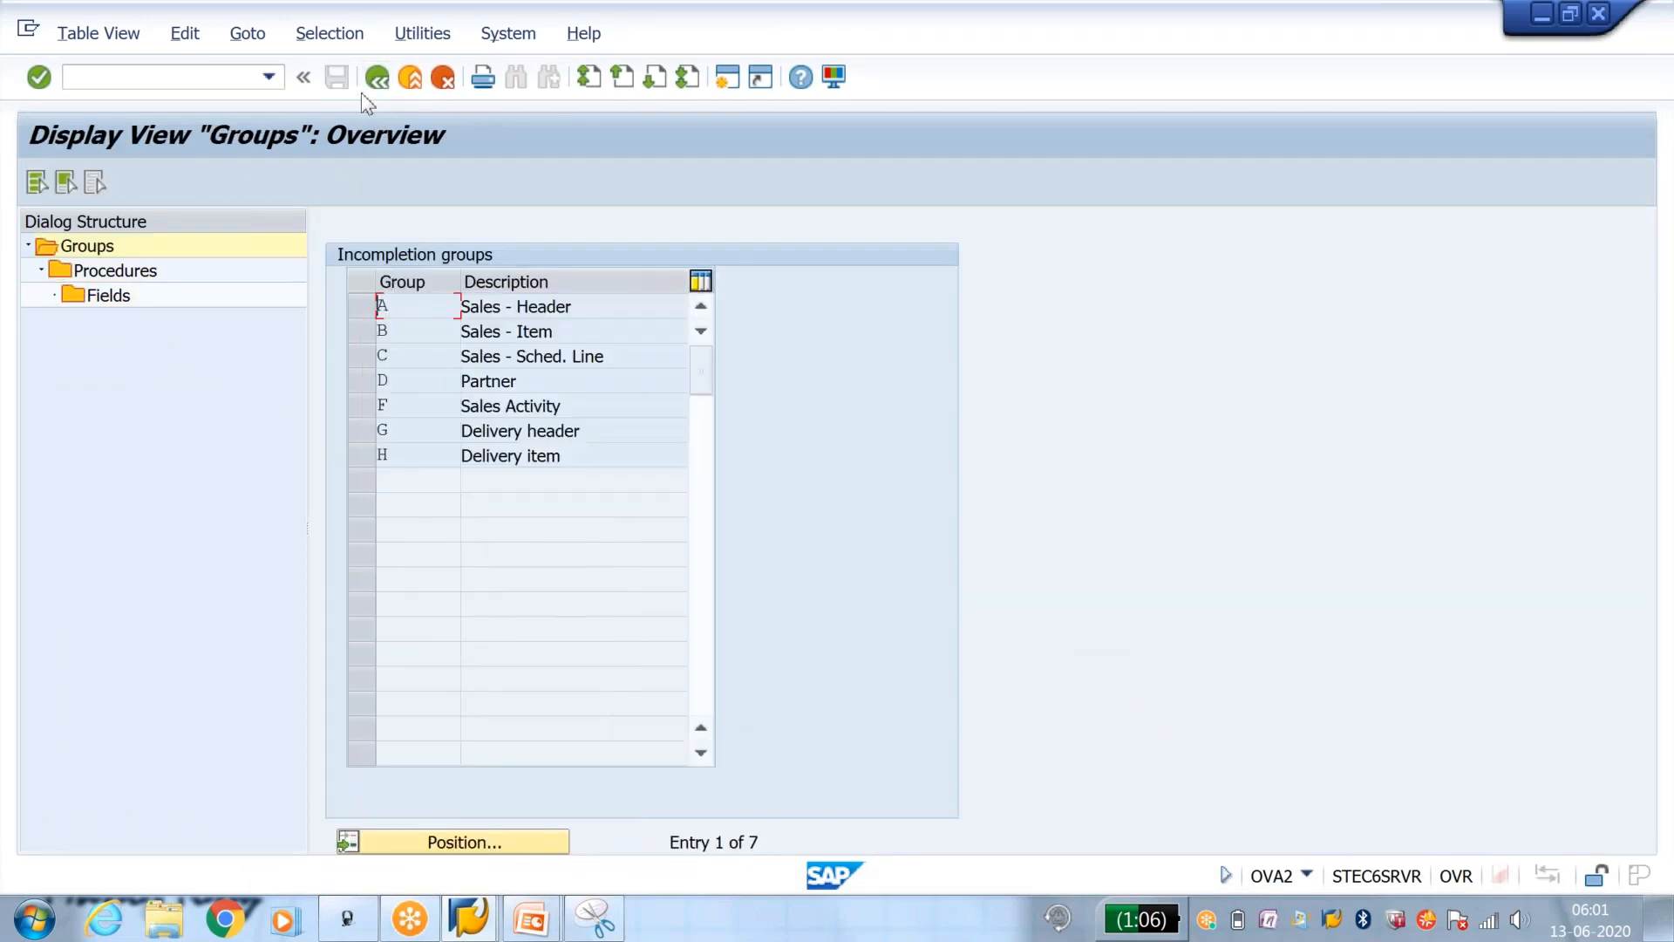
{"action": "left_click", "coordinate": [376, 80]}
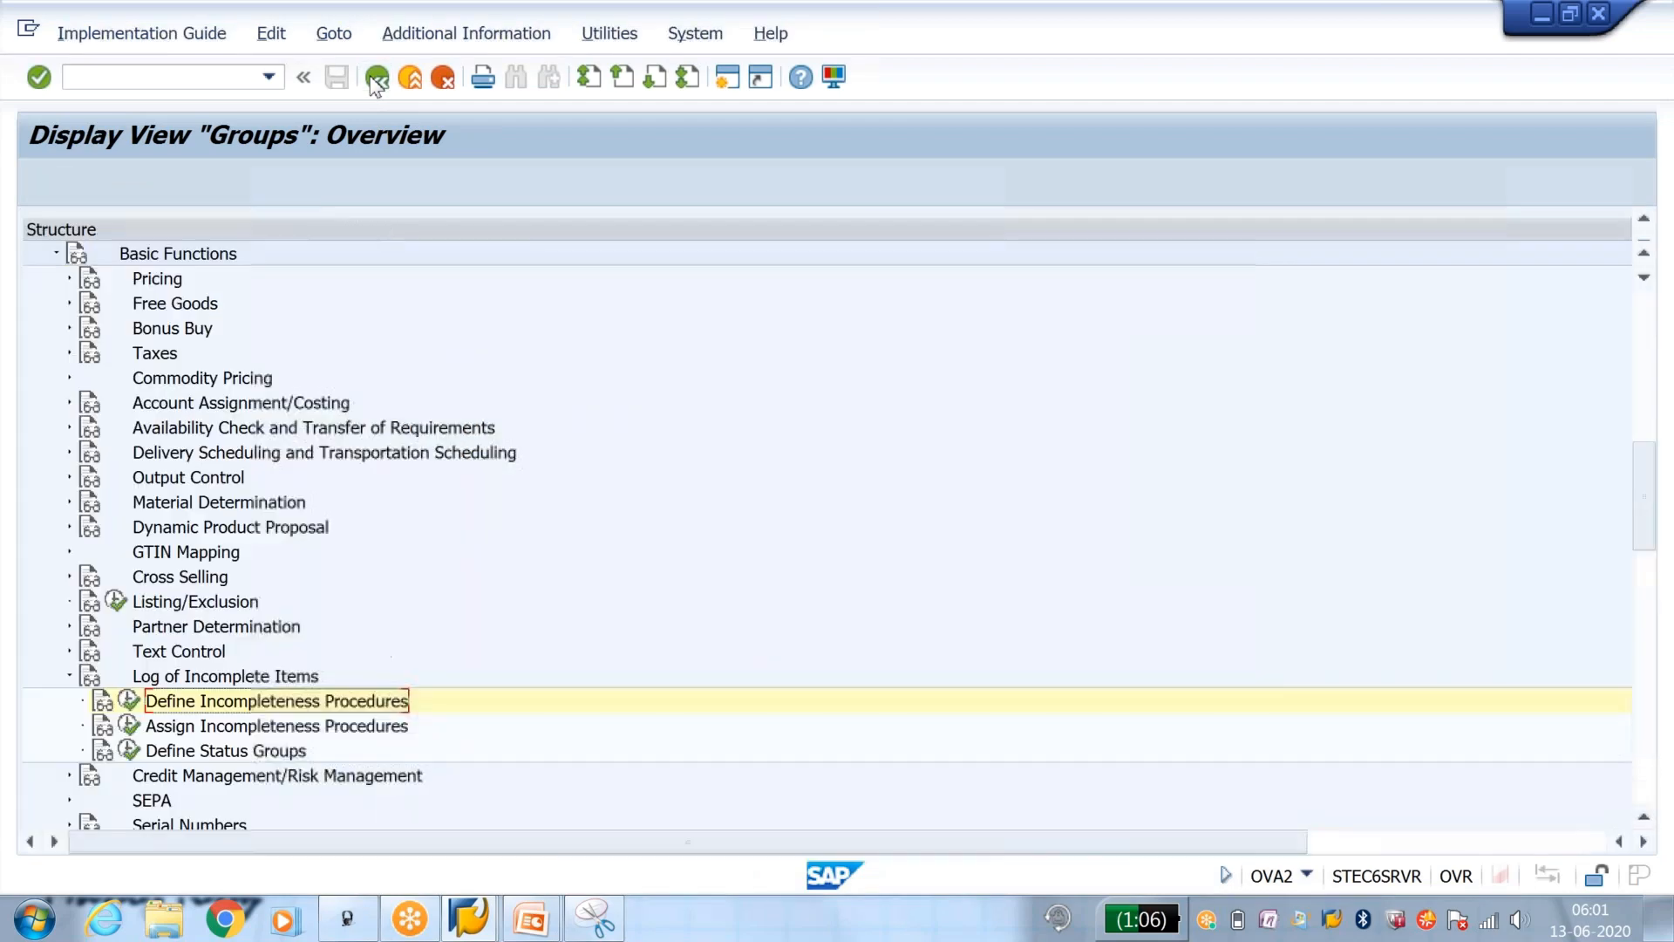
Step: Open the assignment of incompleteness procedures to delivery item types and position the list at item category TAN
{"action": "left_click", "coordinate": [129, 727]}
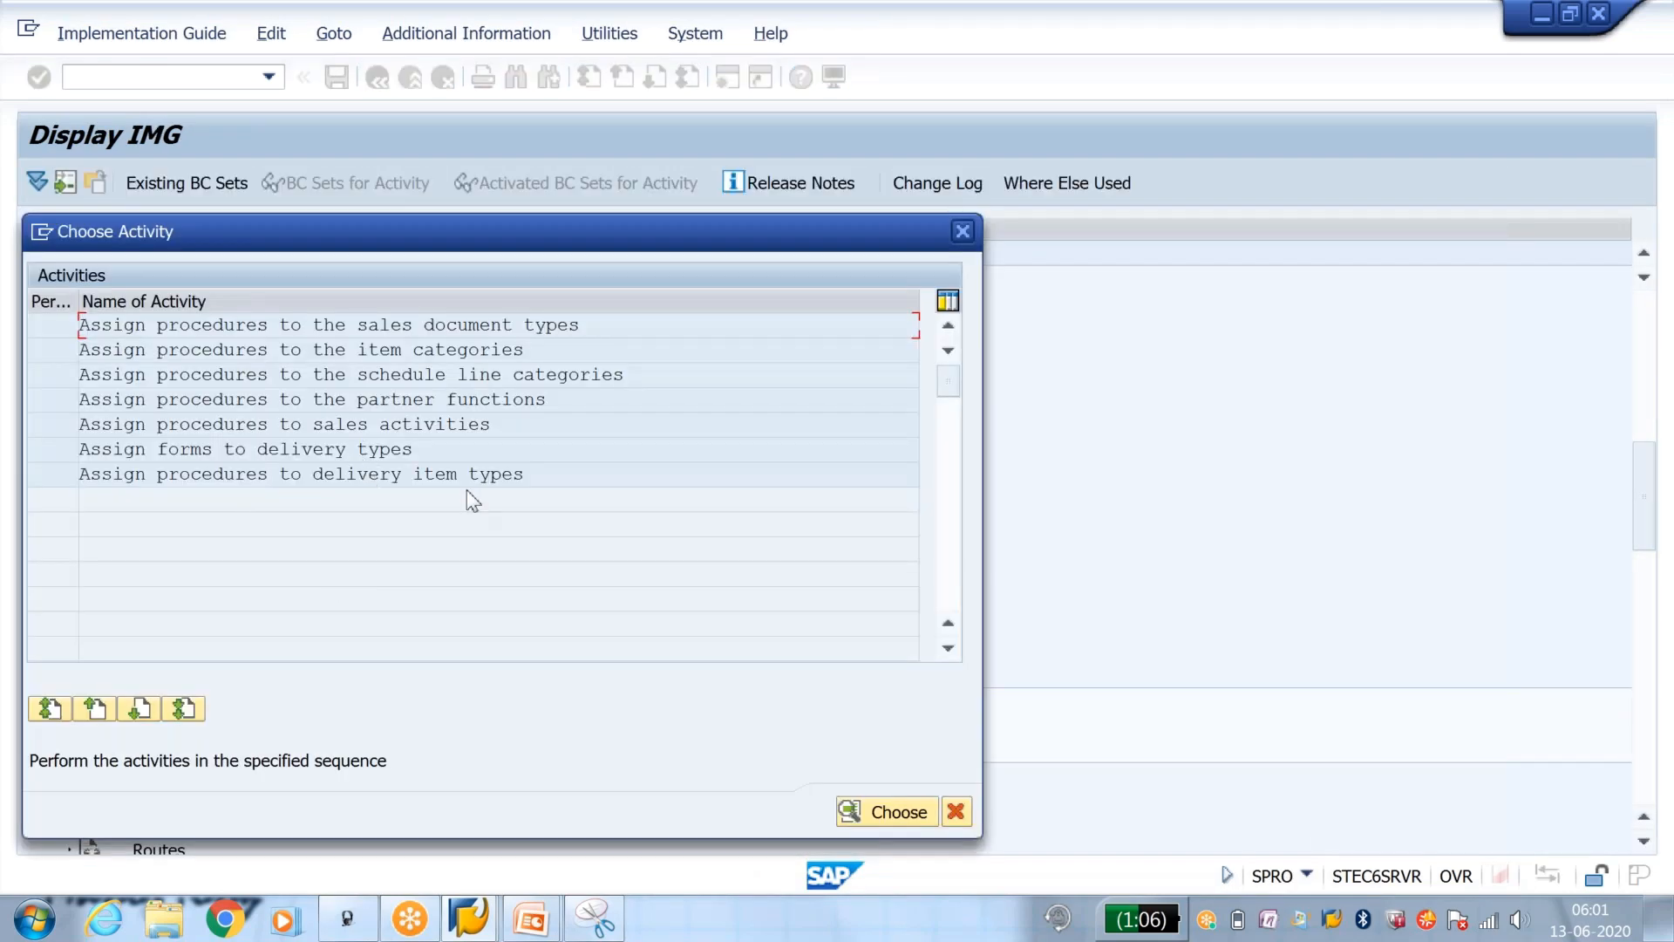
{"action": "left_click_drag", "start_coordinate": [561, 473], "coordinate": [252, 474]}
{"action": "double_click", "coordinate": [305, 476]}
{"action": "left_click", "coordinate": [349, 839]}
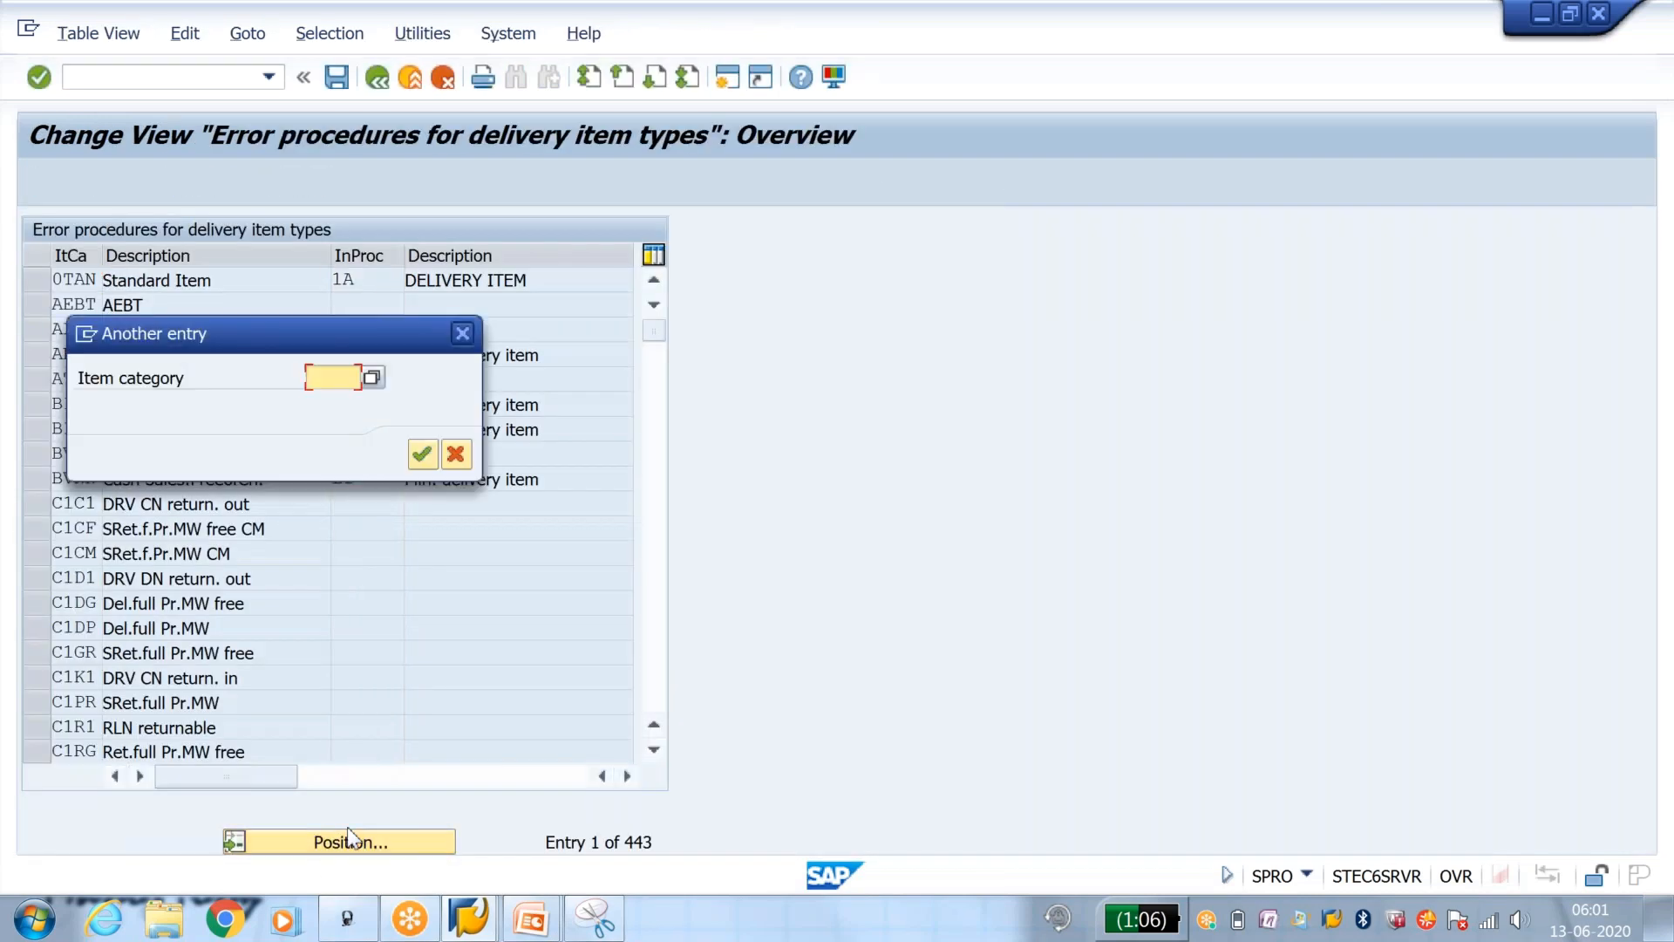
{"action": "type", "text": "tan"}
{"action": "key", "text": "Return"}
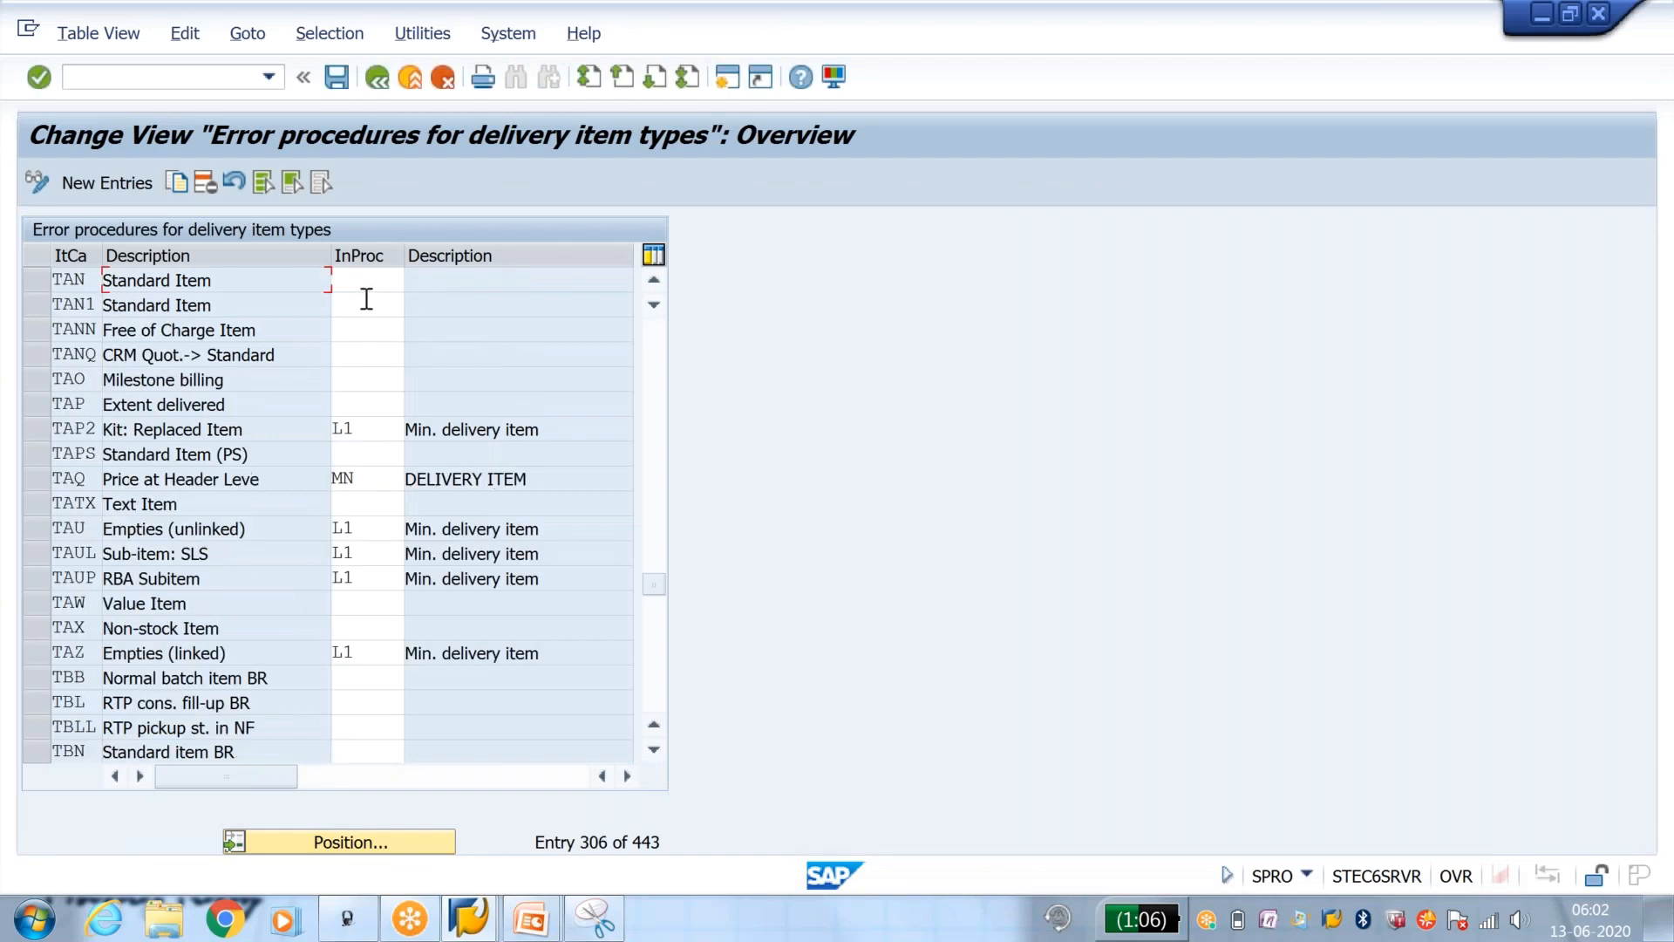
Step: Assign incompleteness procedure Y2 to delivery item category TAN and save the assignment
{"action": "left_click", "coordinate": [367, 285]}
{"action": "left_click", "coordinate": [367, 286]}
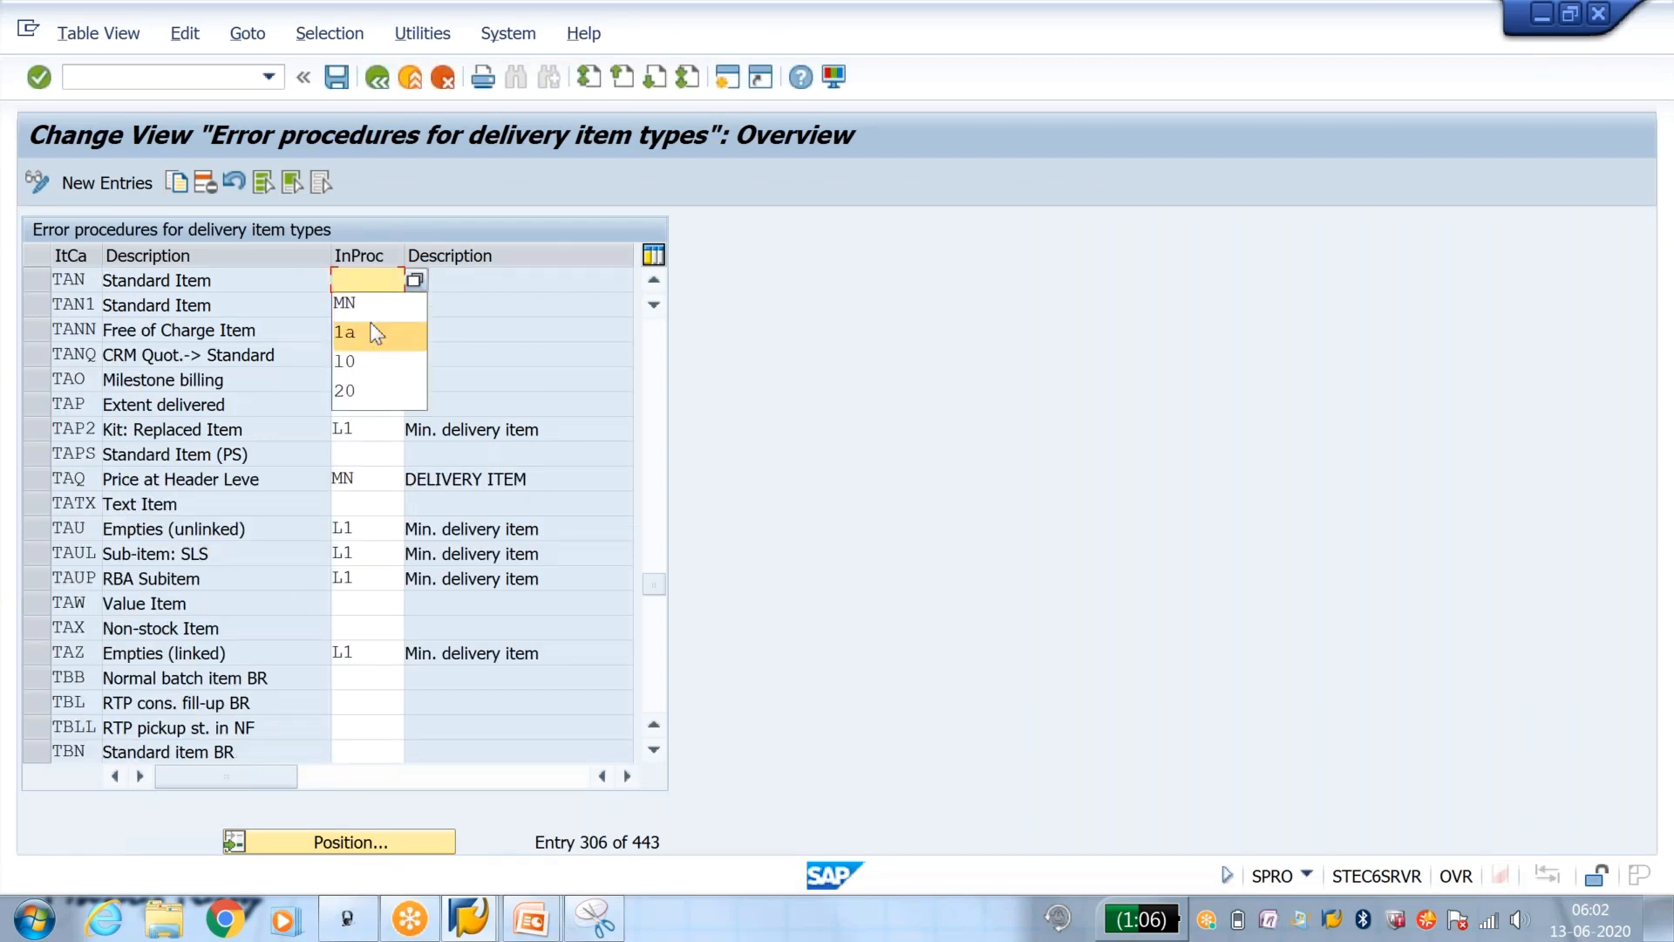
{"action": "left_click", "coordinate": [369, 291]}
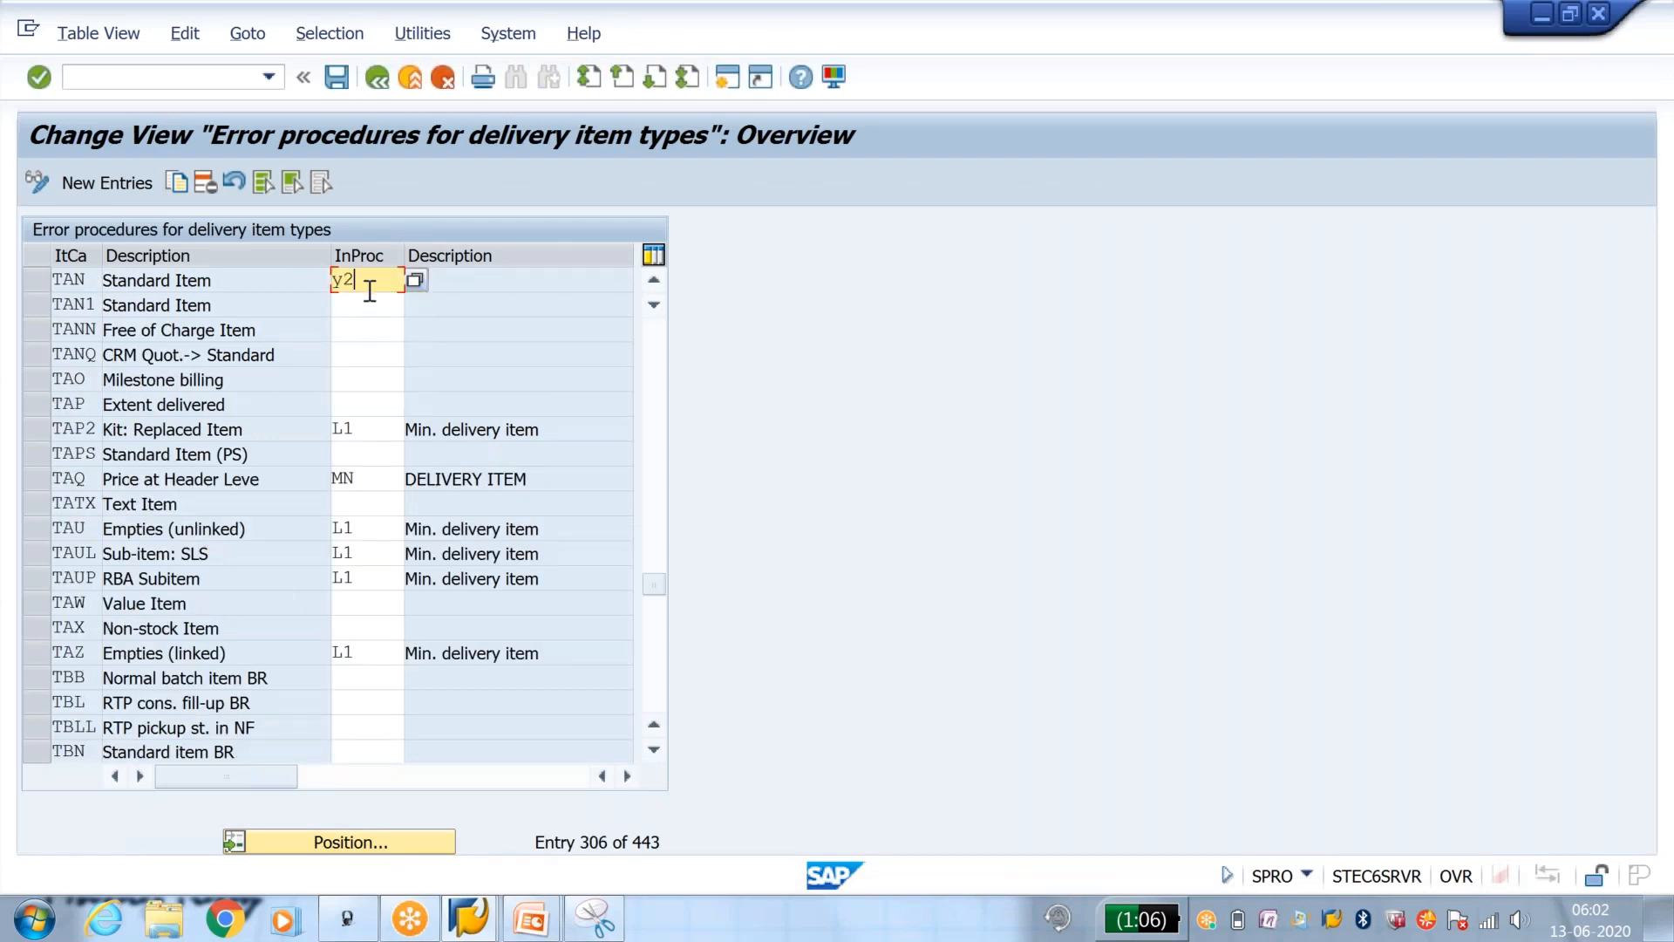
{"action": "key", "text": "Return"}
{"action": "left_click", "coordinate": [521, 280]}
{"action": "left_click", "coordinate": [336, 78]}
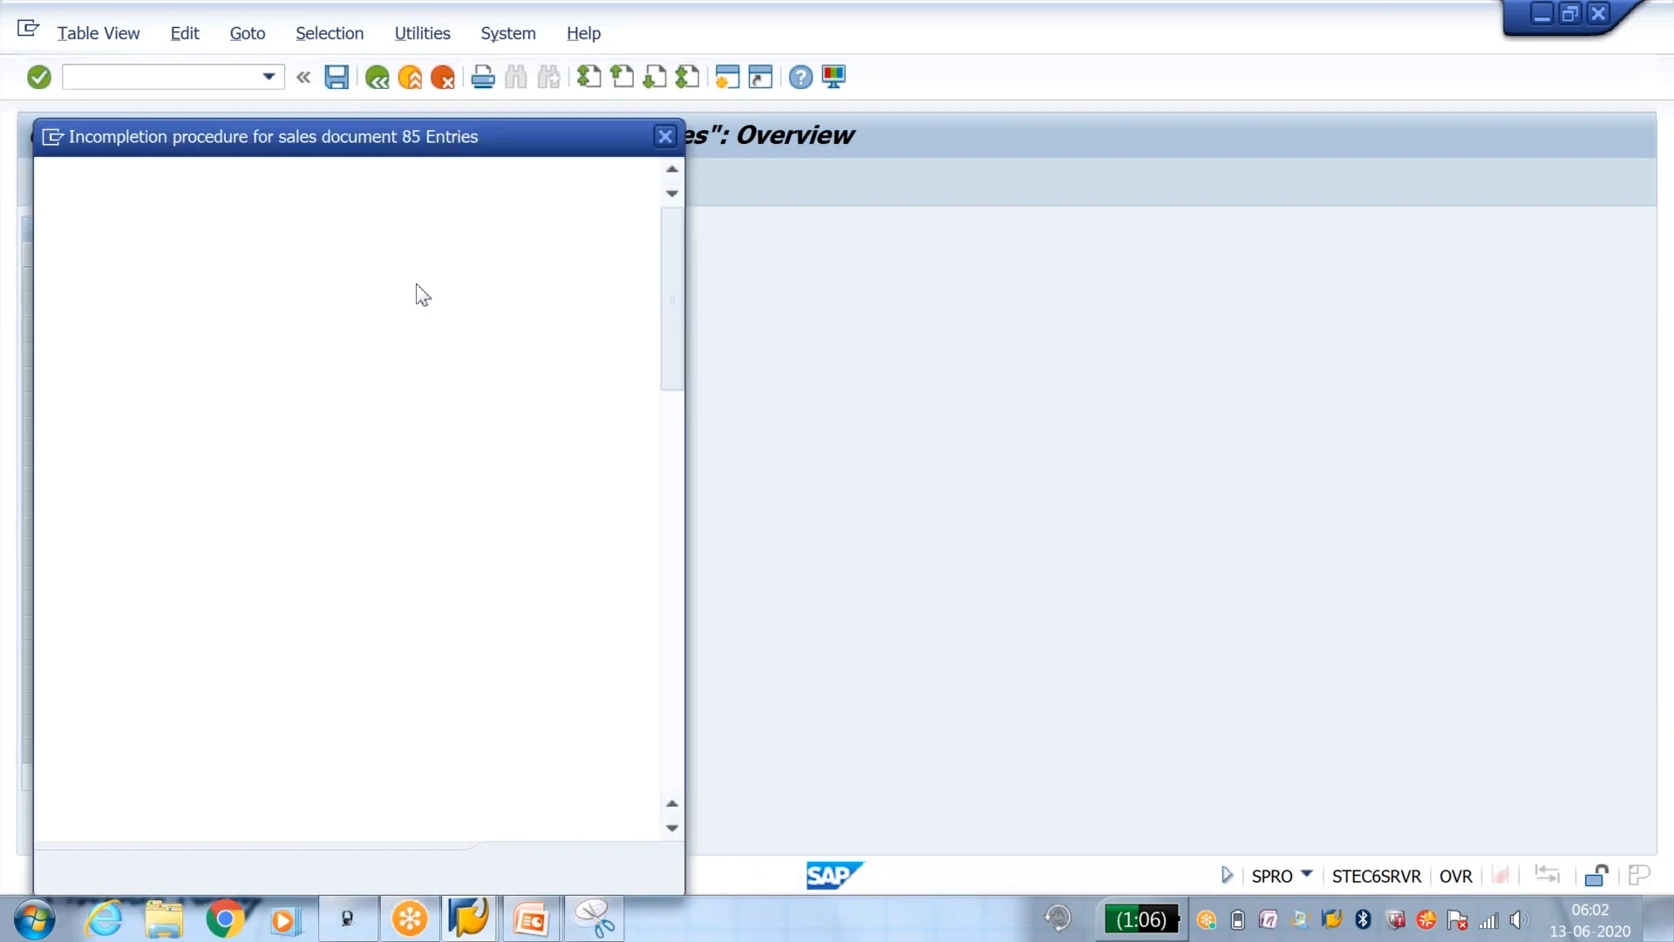
Step: Assign incompleteness procedure Y3 to delivery item category TAN and save the assignment
{"action": "left_click_drag", "start_coordinate": [447, 131], "coordinate": [877, 87]}
{"action": "scroll", "coordinate": [1100, 302], "scroll_direction": "down", "scroll_amount": 2}
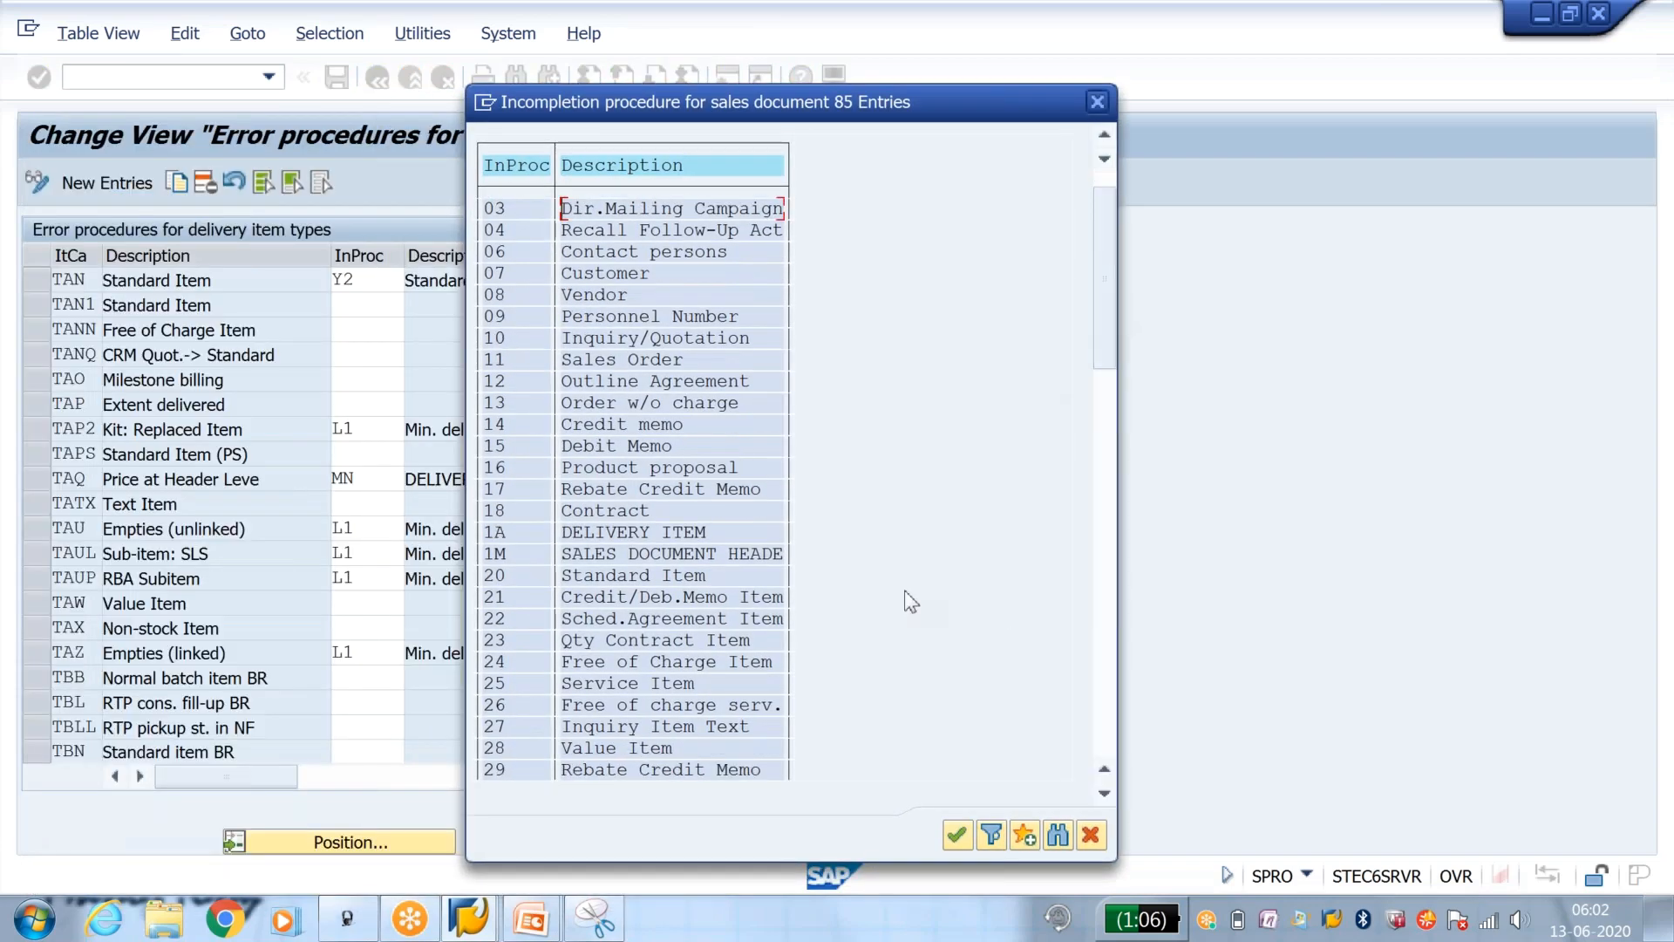
{"action": "left_click_drag", "start_coordinate": [1104, 348], "coordinate": [1125, 566]}
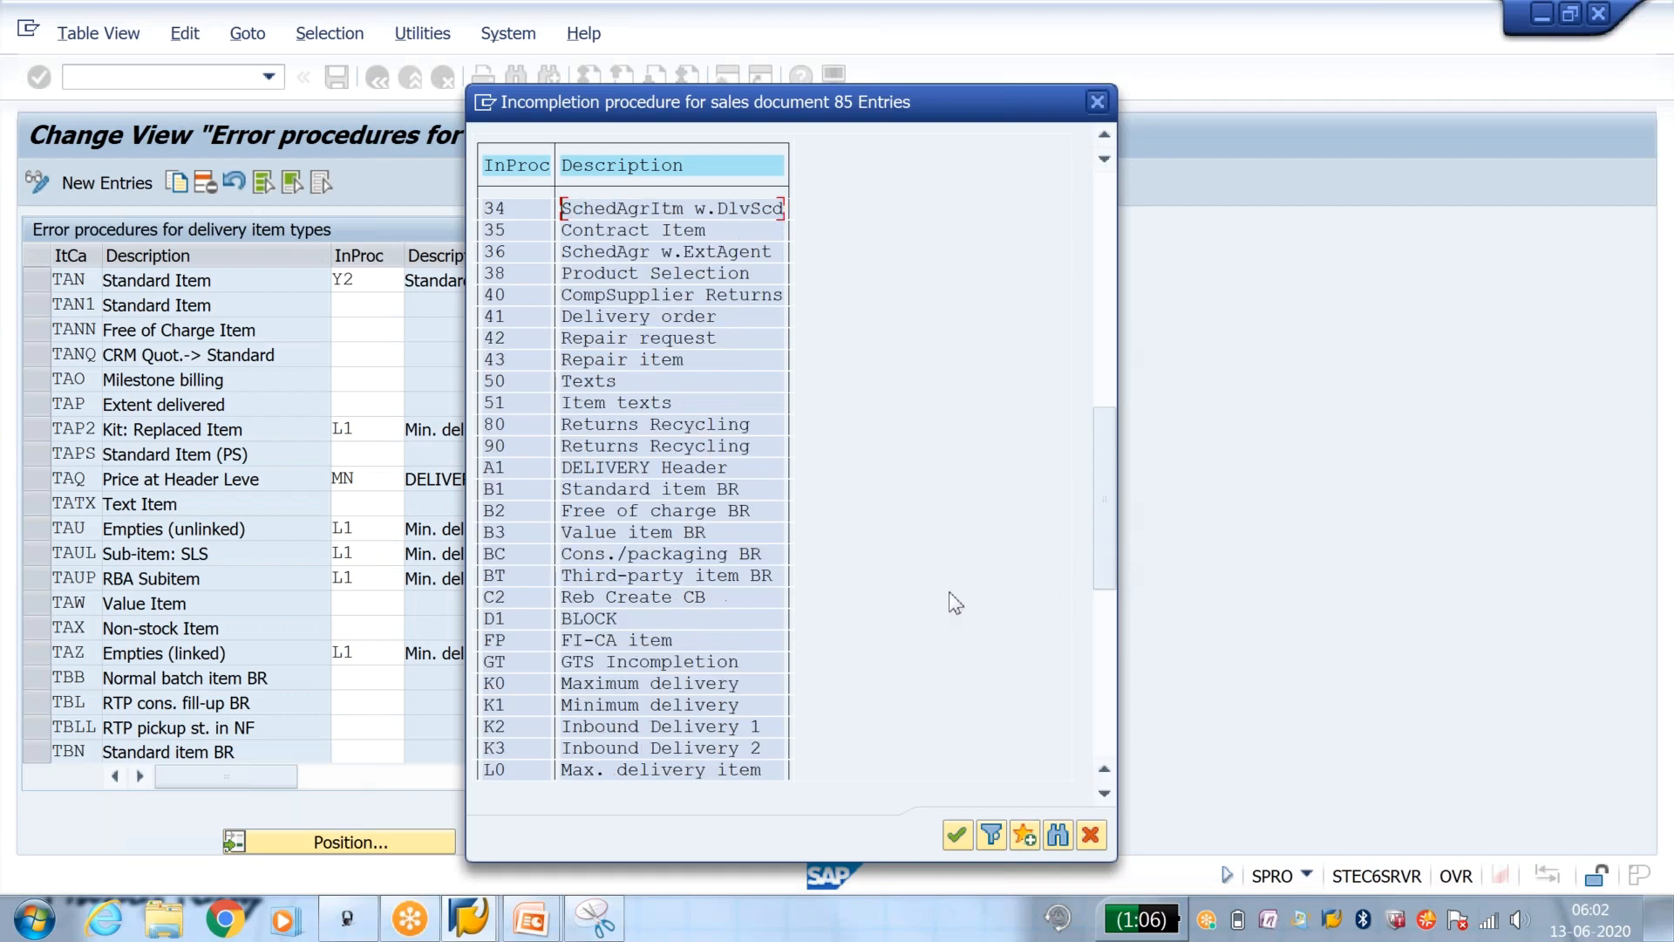
{"action": "scroll", "coordinate": [949, 589], "scroll_direction": "down", "scroll_amount": 6}
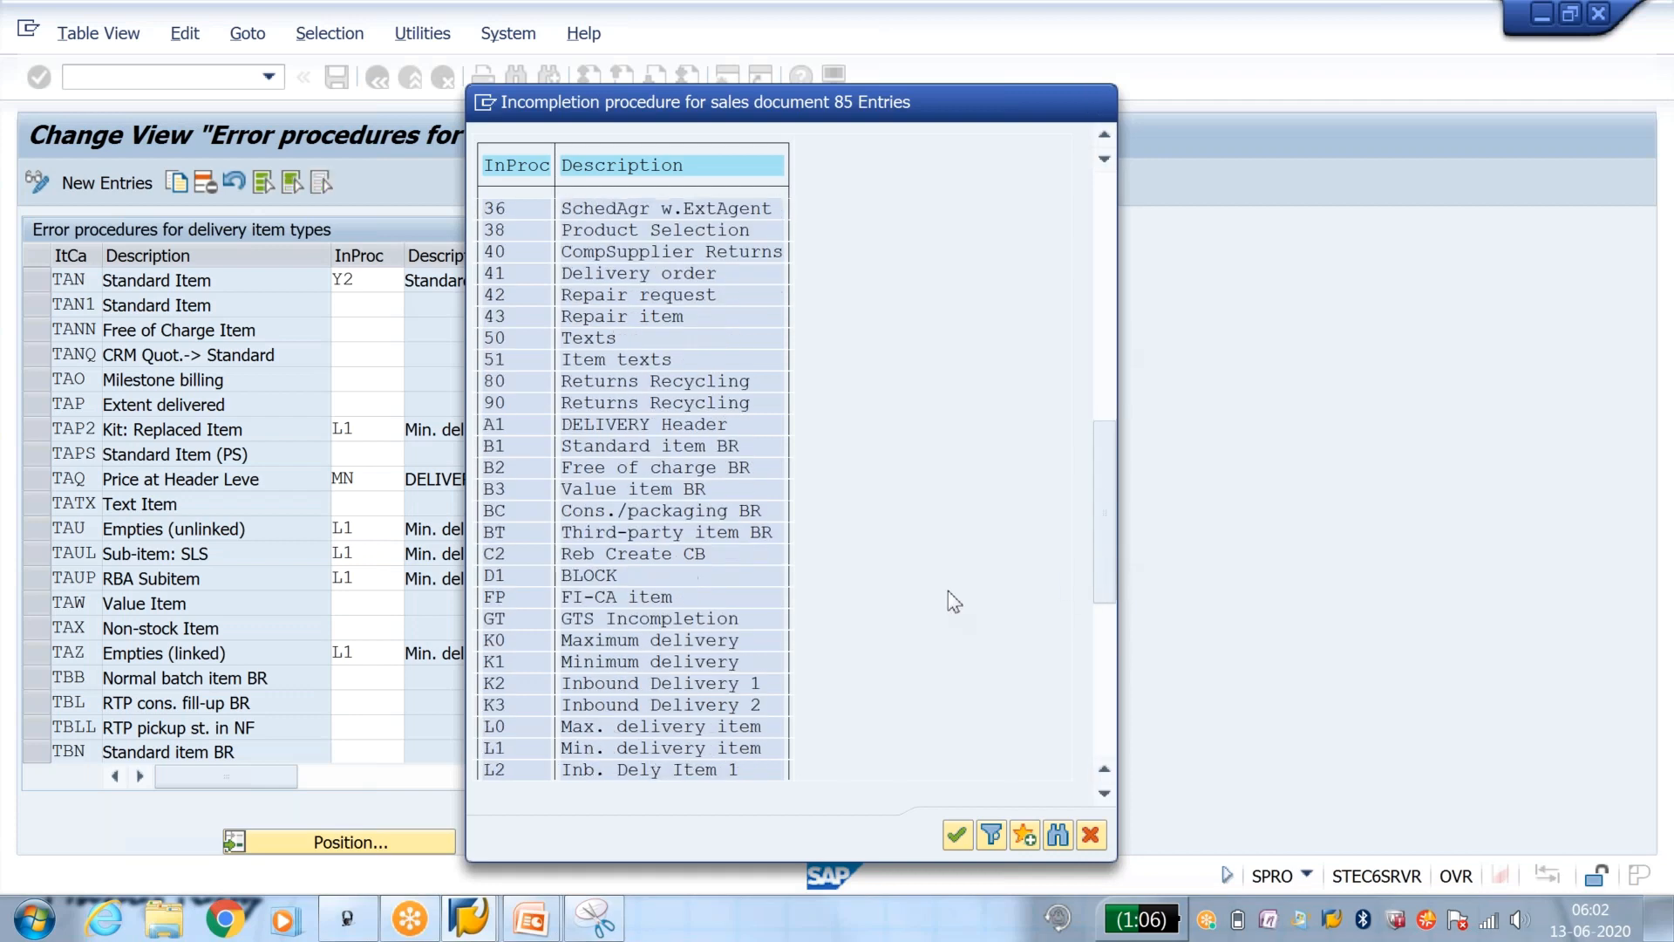
{"action": "scroll", "coordinate": [950, 596], "scroll_direction": "down", "scroll_amount": 8}
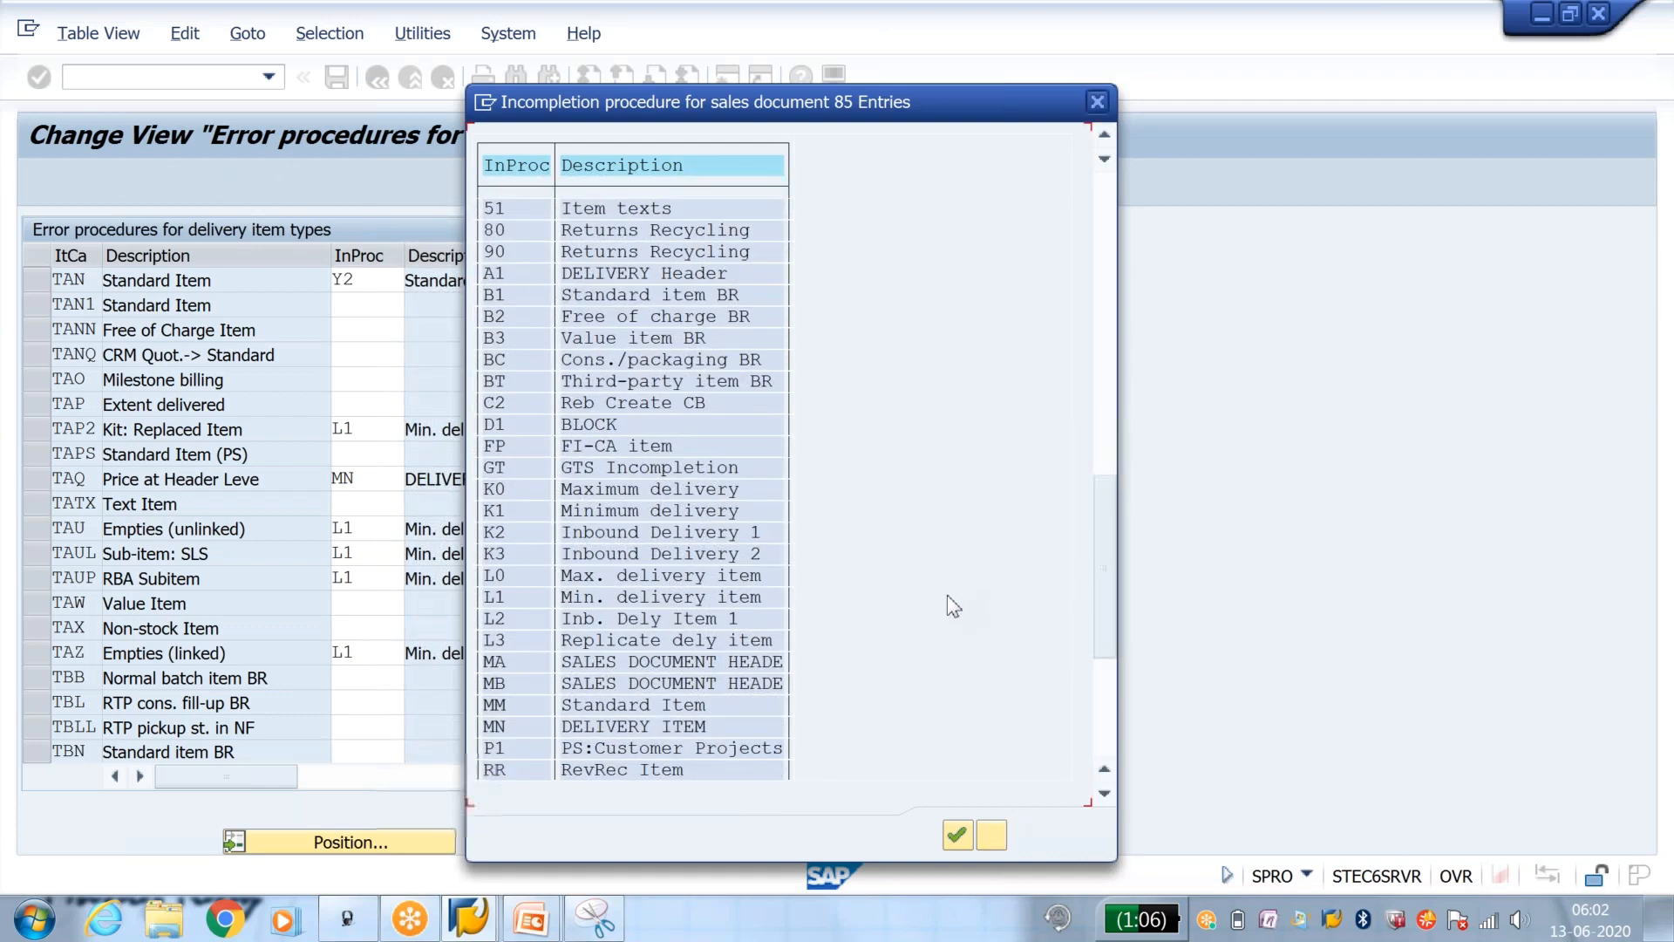
{"action": "scroll", "coordinate": [951, 597], "scroll_direction": "down", "scroll_amount": 3}
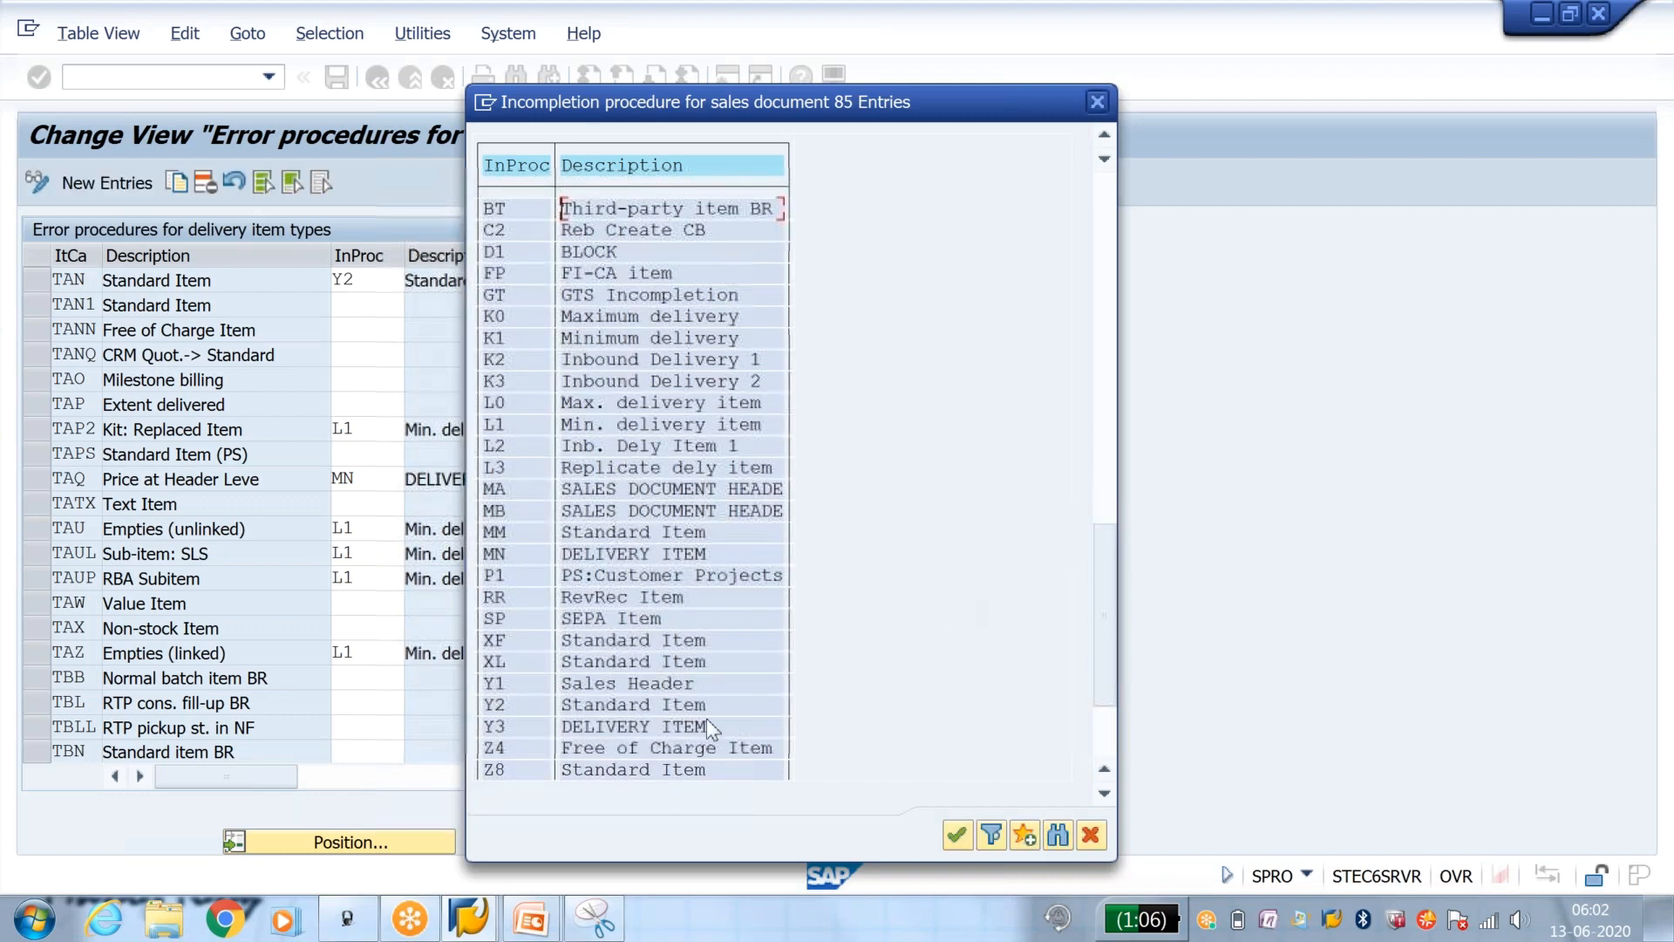
{"action": "left_click", "coordinate": [589, 727]}
{"action": "double_click", "coordinate": [488, 727]}
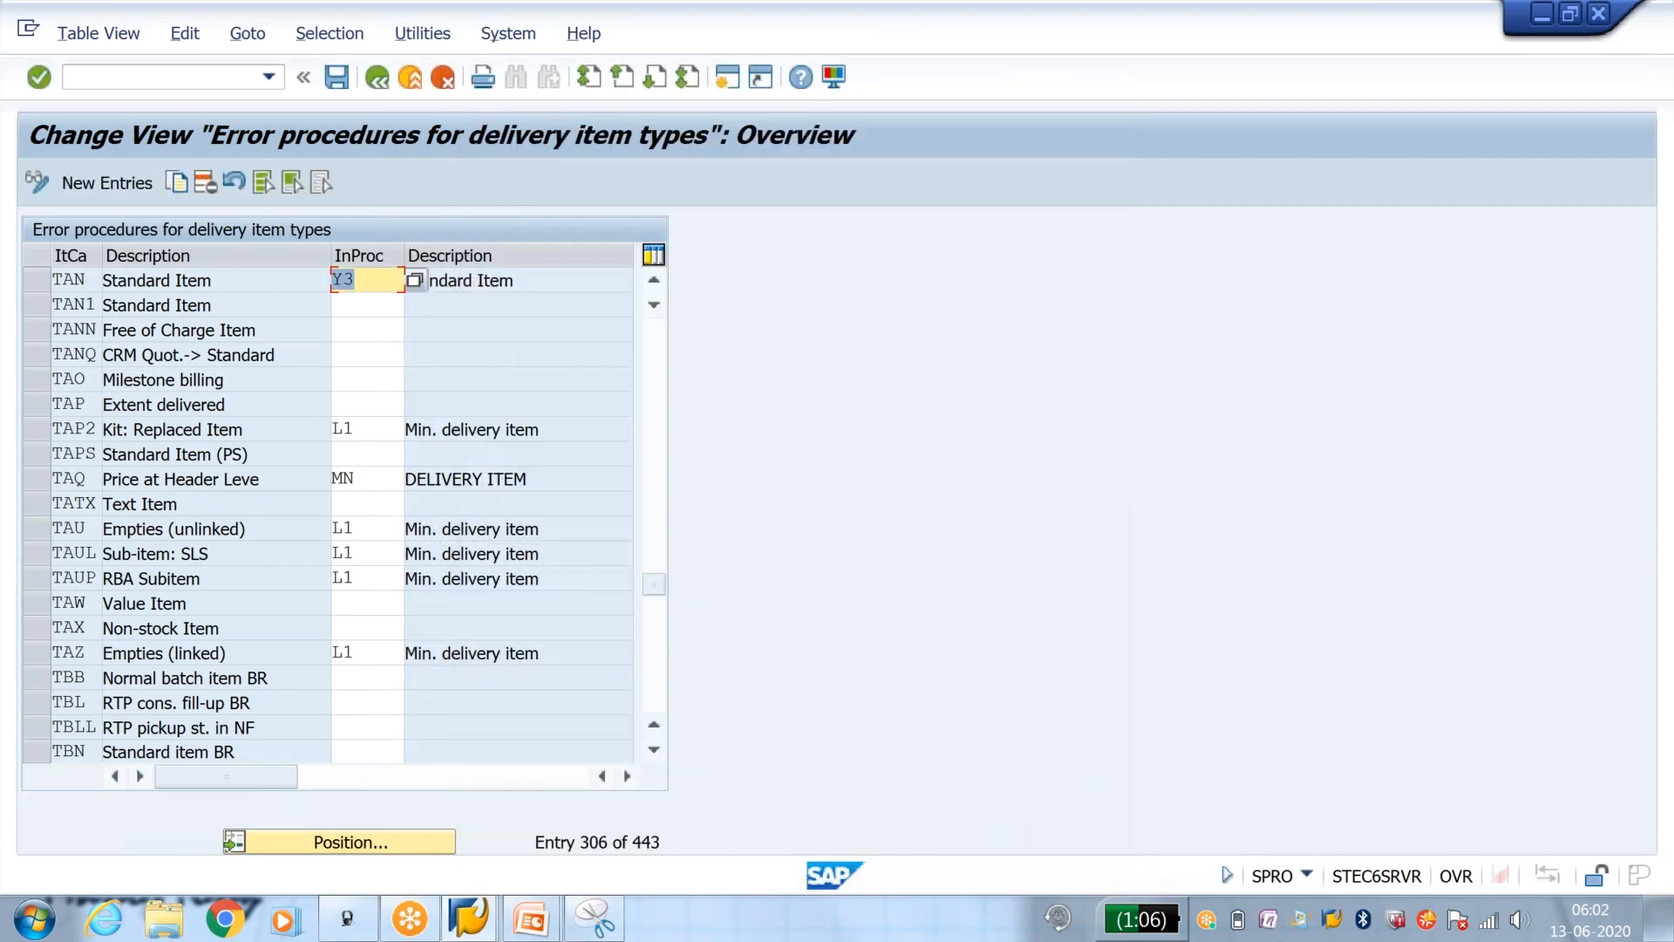
{"action": "left_click", "coordinate": [335, 84]}
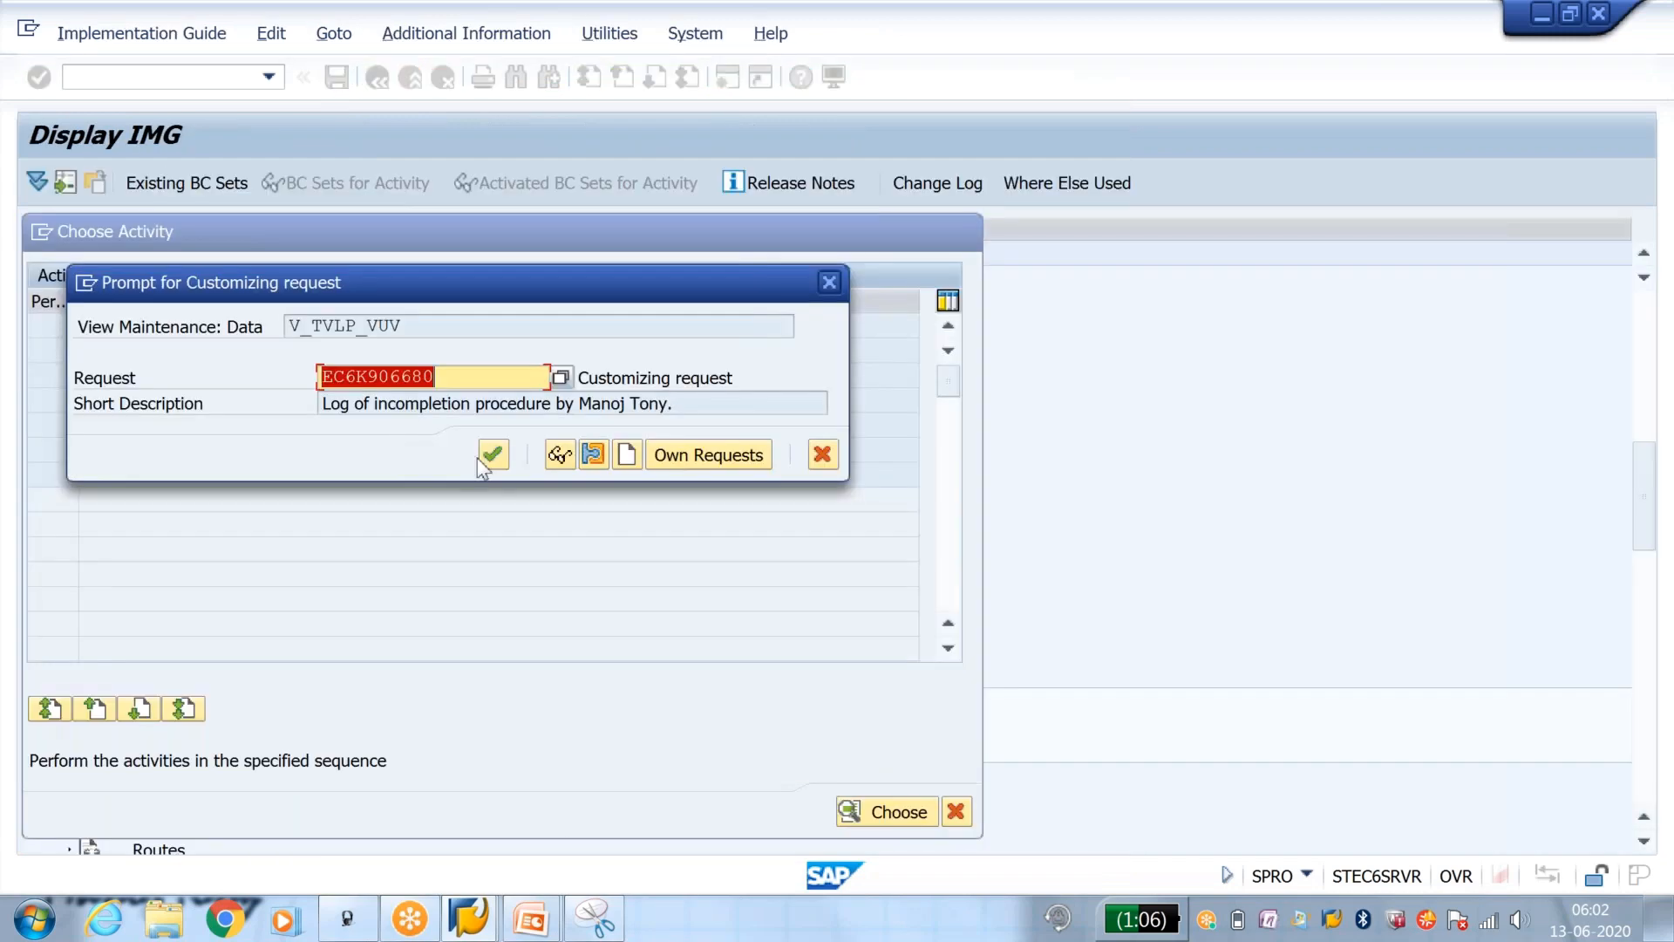
{"action": "left_click", "coordinate": [488, 450]}
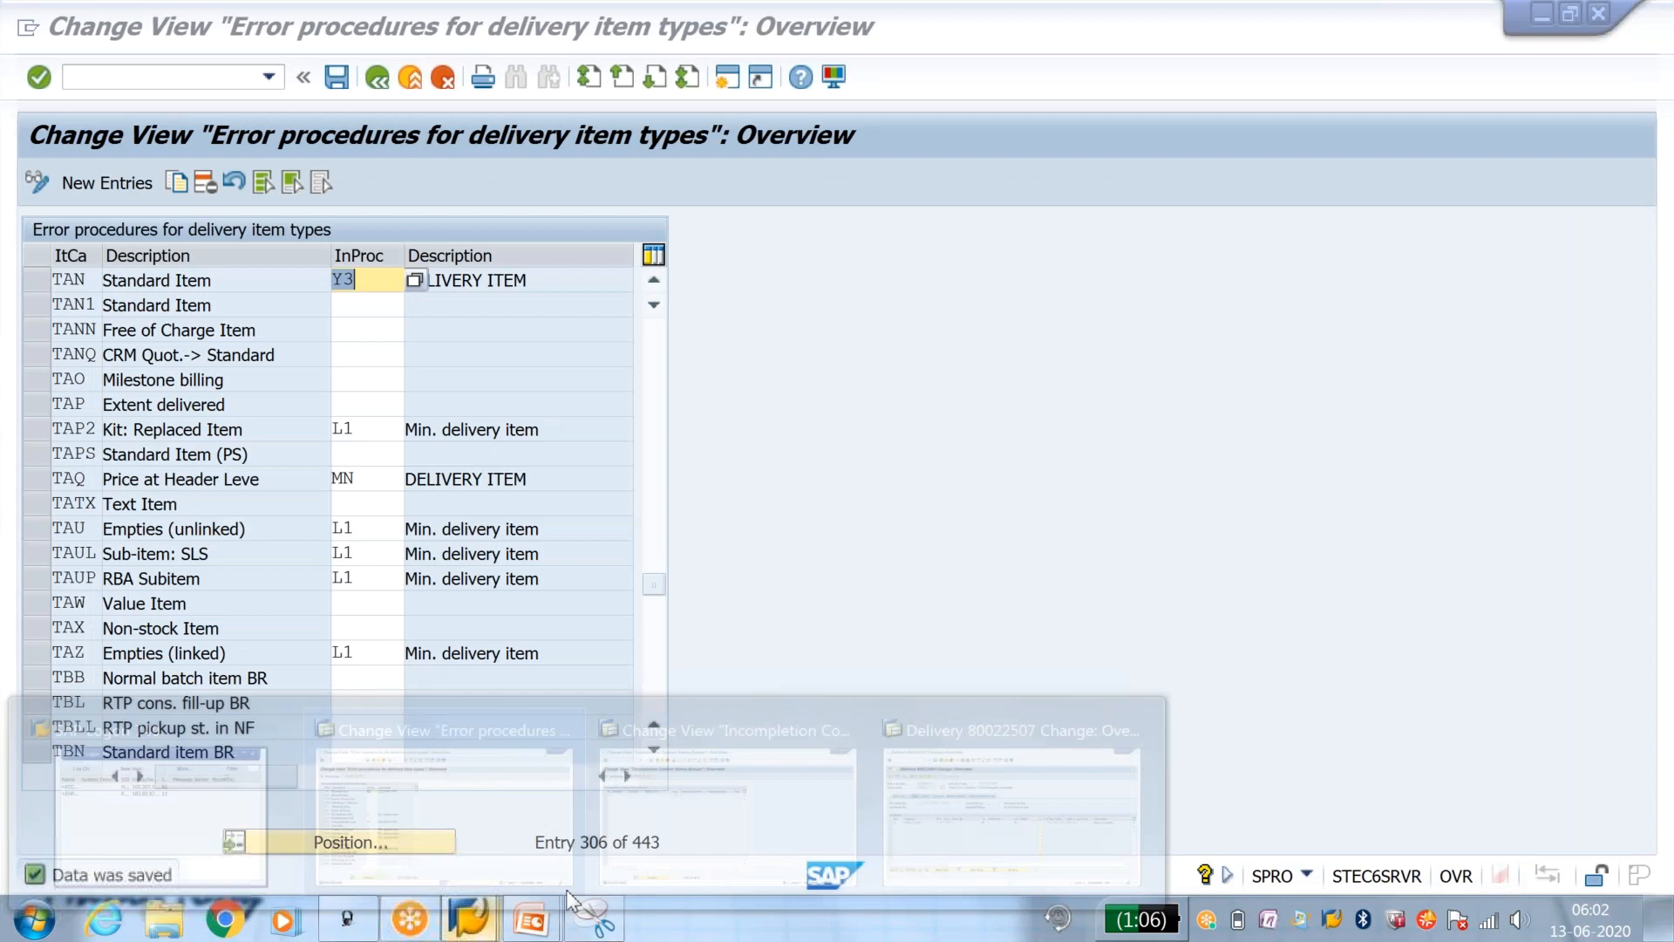
Step: Activate the Goods movement check for status group Y1 and save the status group
{"action": "left_click", "coordinate": [658, 829]}
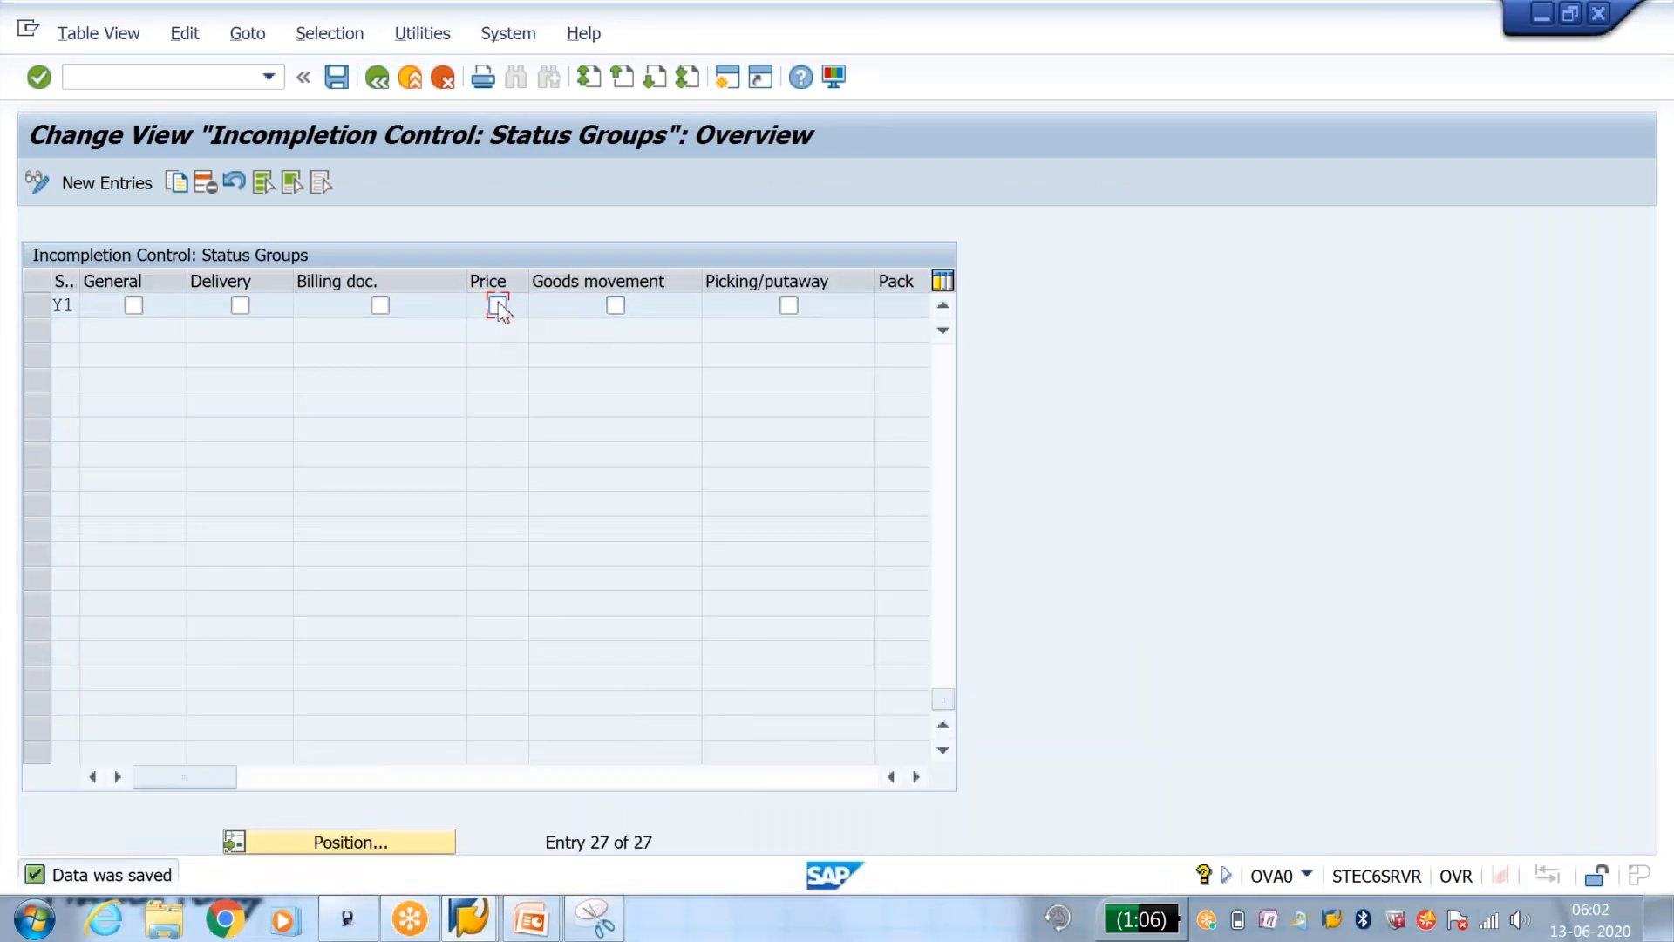
{"action": "left_click", "coordinate": [615, 304]}
{"action": "left_click", "coordinate": [340, 79]}
Step: Switch to the delivery session and start a new standard order of type OR with transaction VA01
{"action": "left_click", "coordinate": [495, 906]}
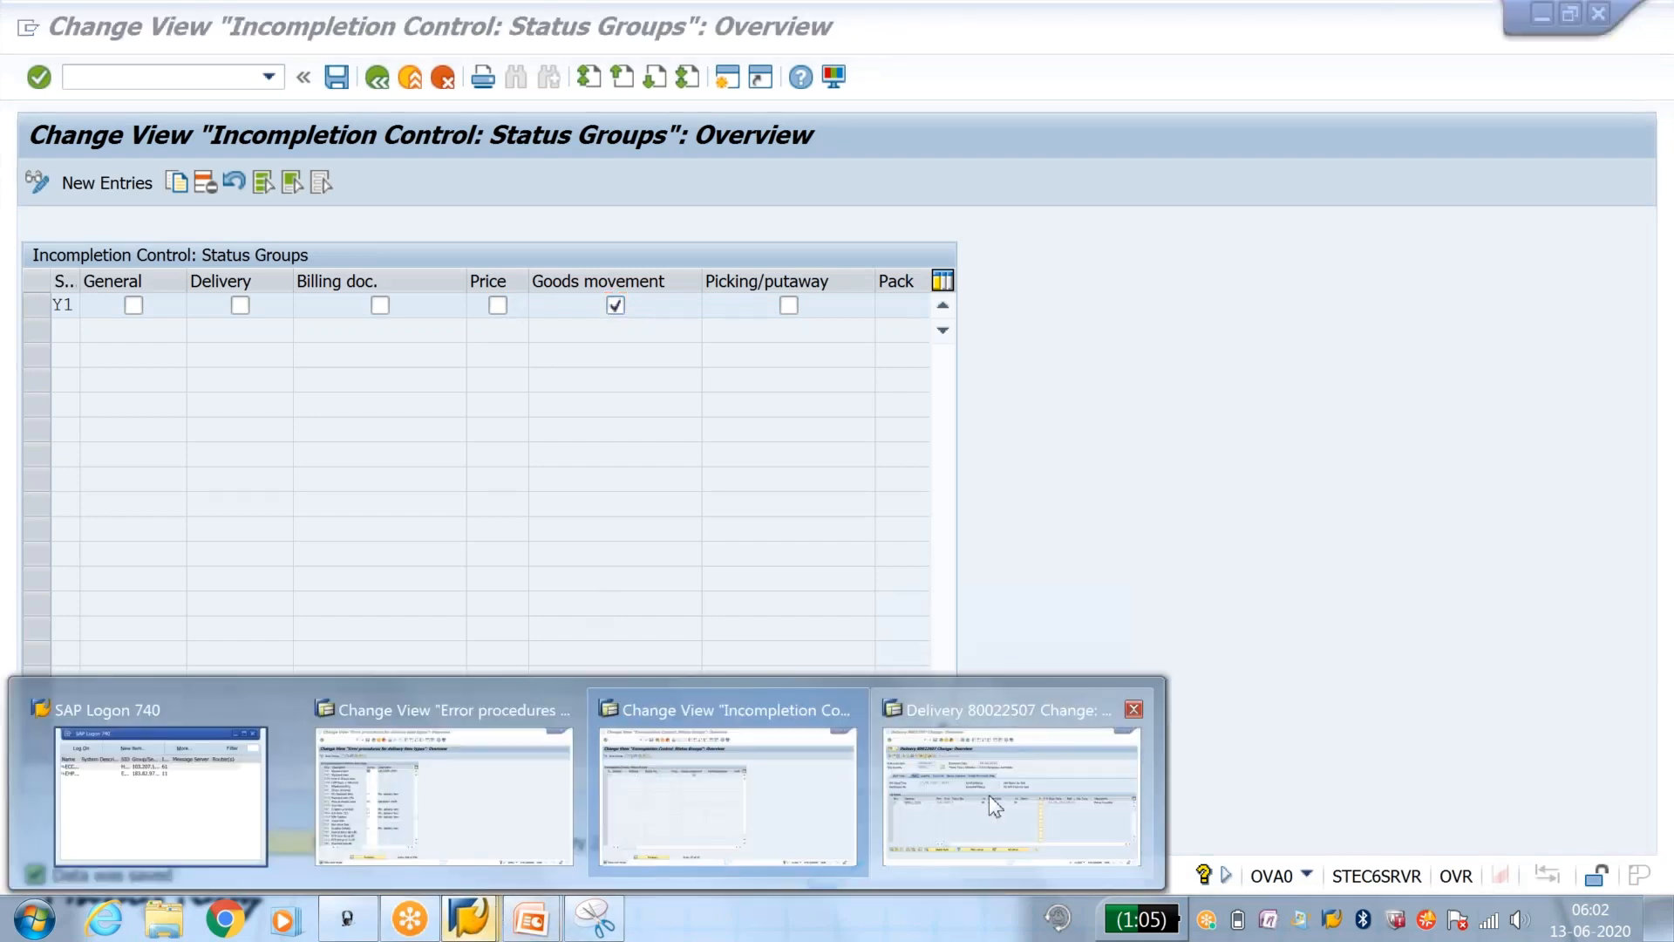
{"action": "left_click", "coordinate": [989, 795]}
{"action": "left_click", "coordinate": [217, 77]}
{"action": "type", "text": "/"}
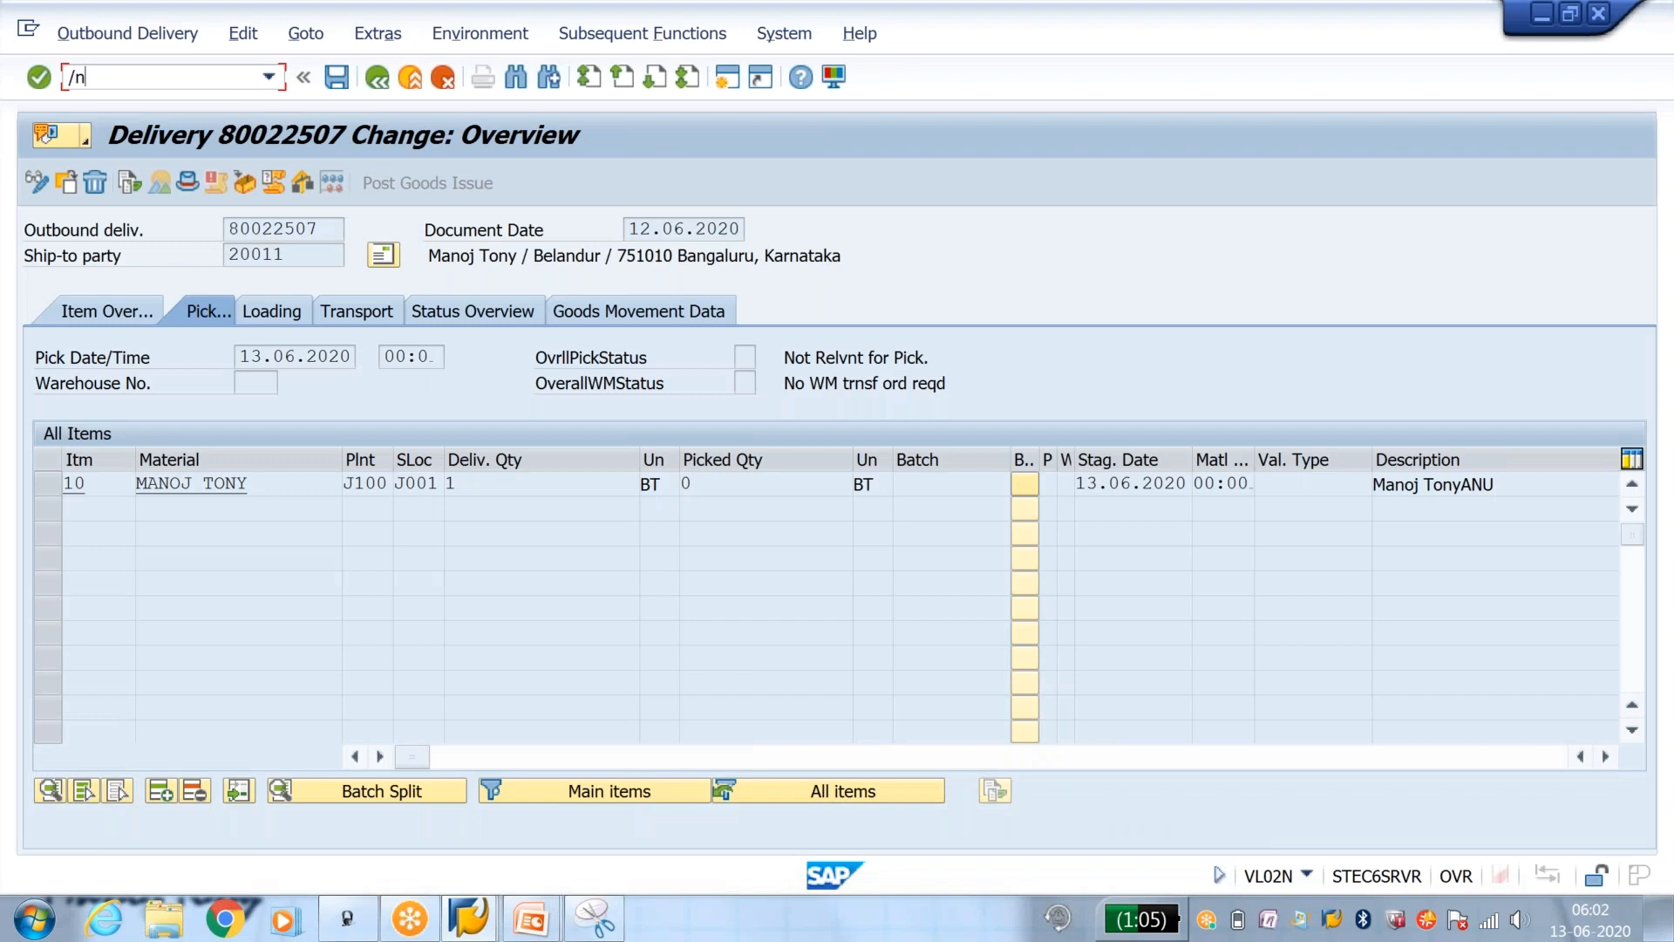
{"action": "type", "text": "nva01"}
{"action": "key", "text": "Return"}
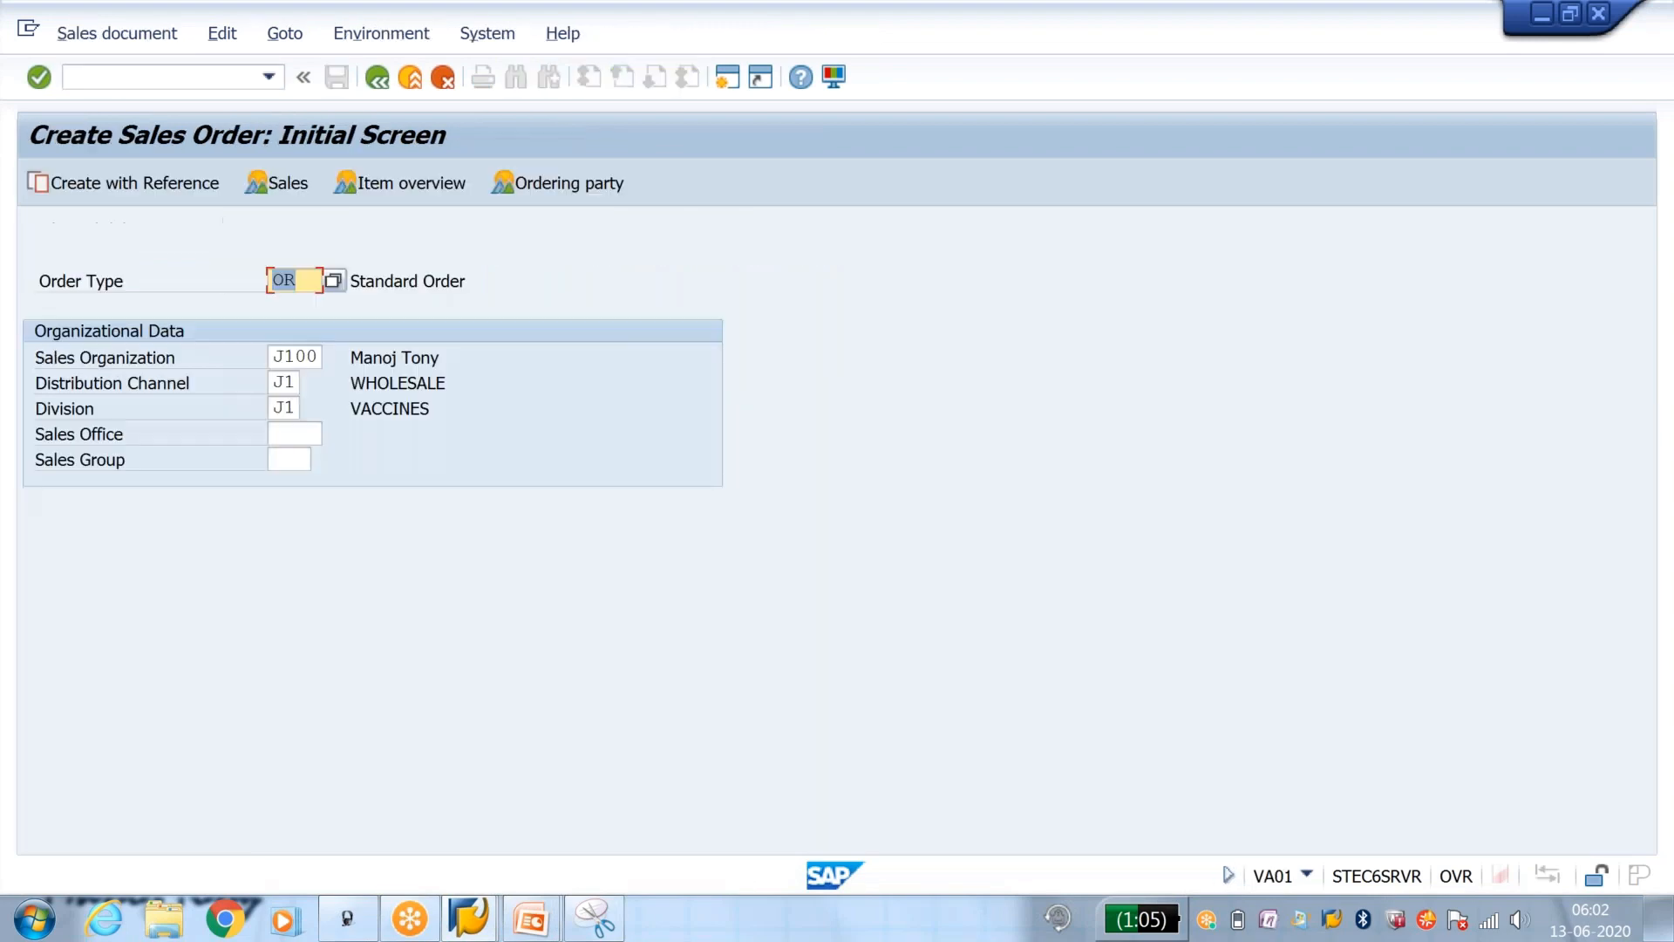
{"action": "key", "text": "Return"}
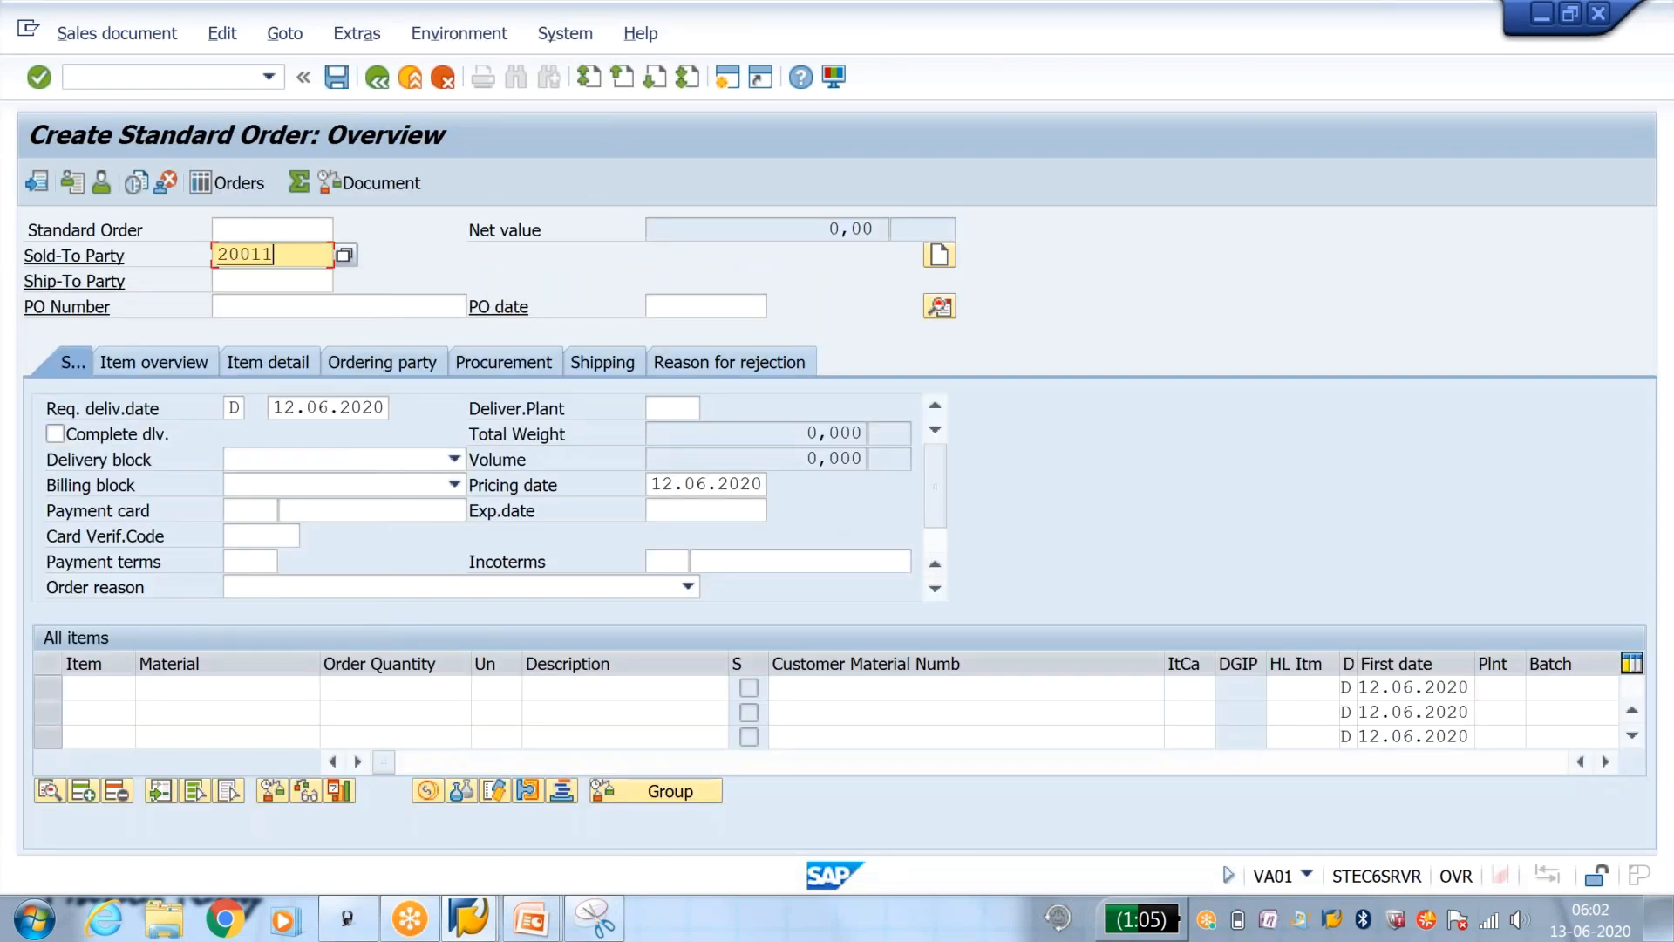
Step: Enter the sold-to party and the material with an order quantity of 1, and save the order as incomplete
{"action": "key", "text": "space"}
{"action": "key", "text": "Down"}
{"action": "key", "text": "Return"}
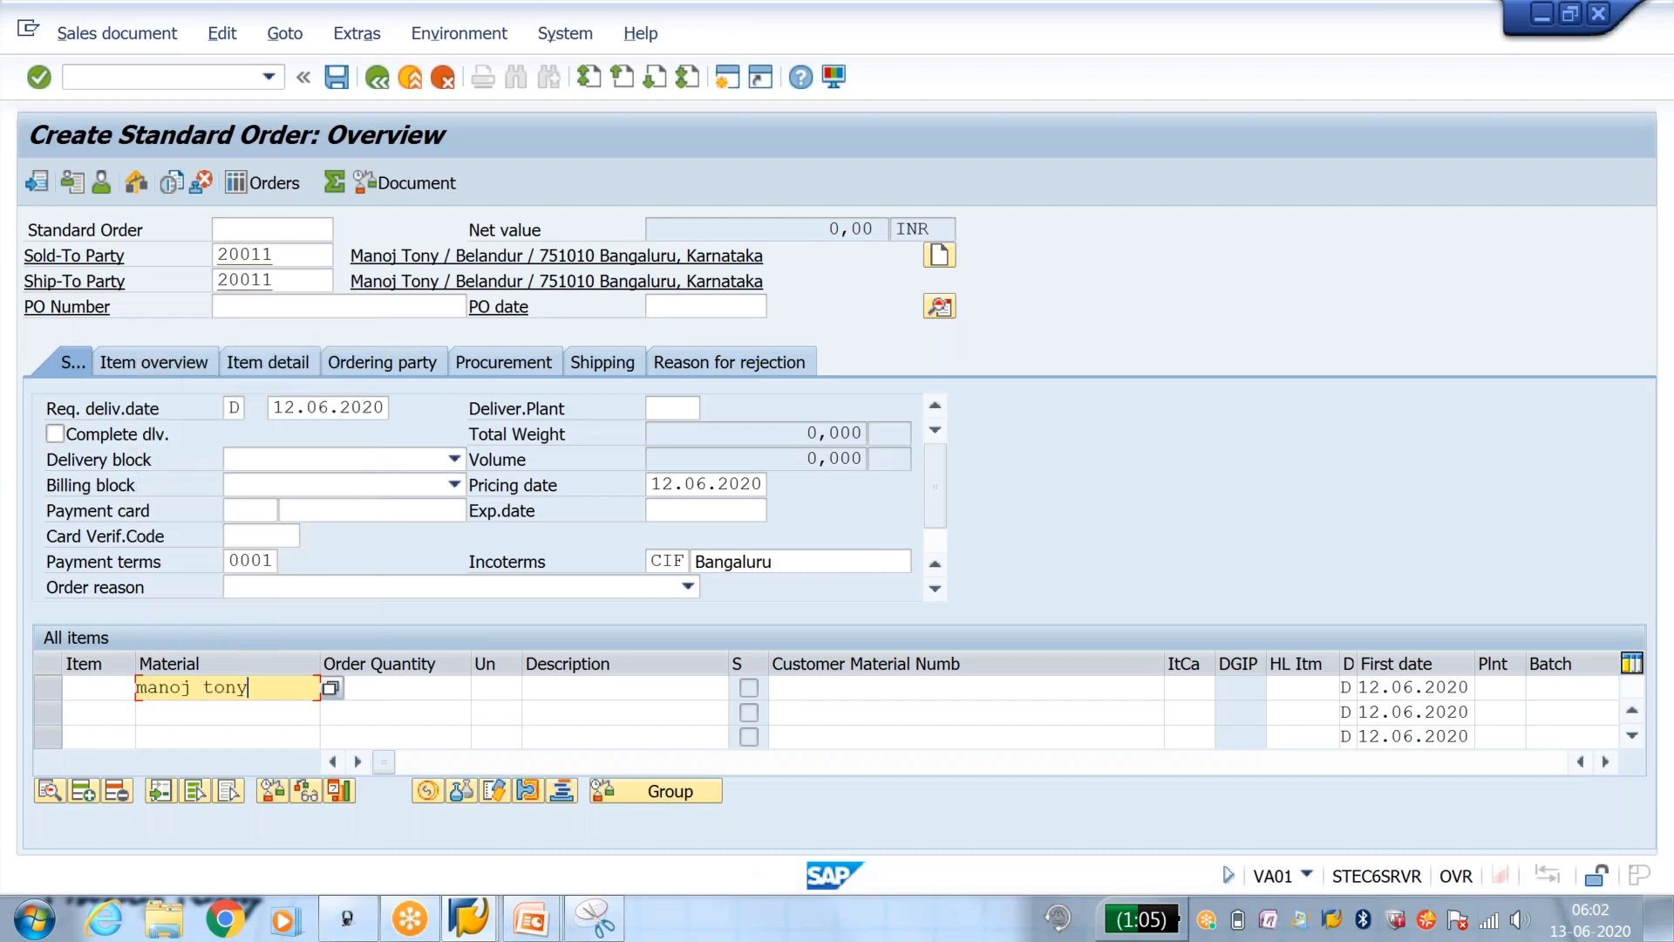
{"action": "key", "text": "Tab"}
{"action": "type", "text": "1"}
{"action": "key", "text": "Return"}
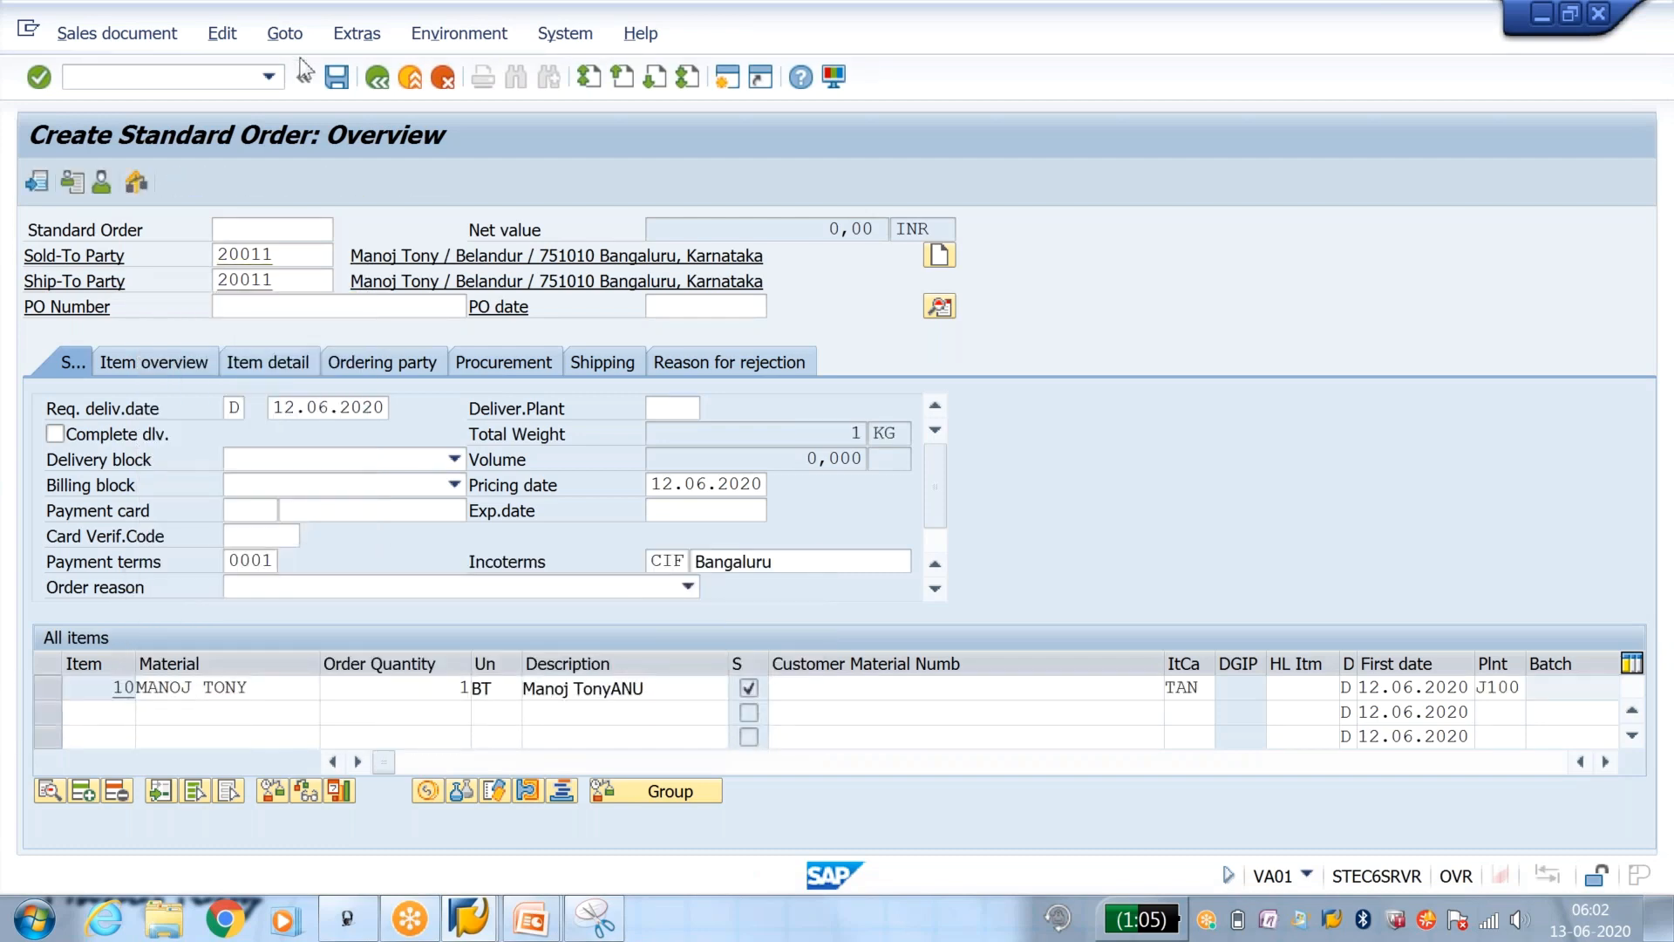
{"action": "left_click", "coordinate": [338, 79]}
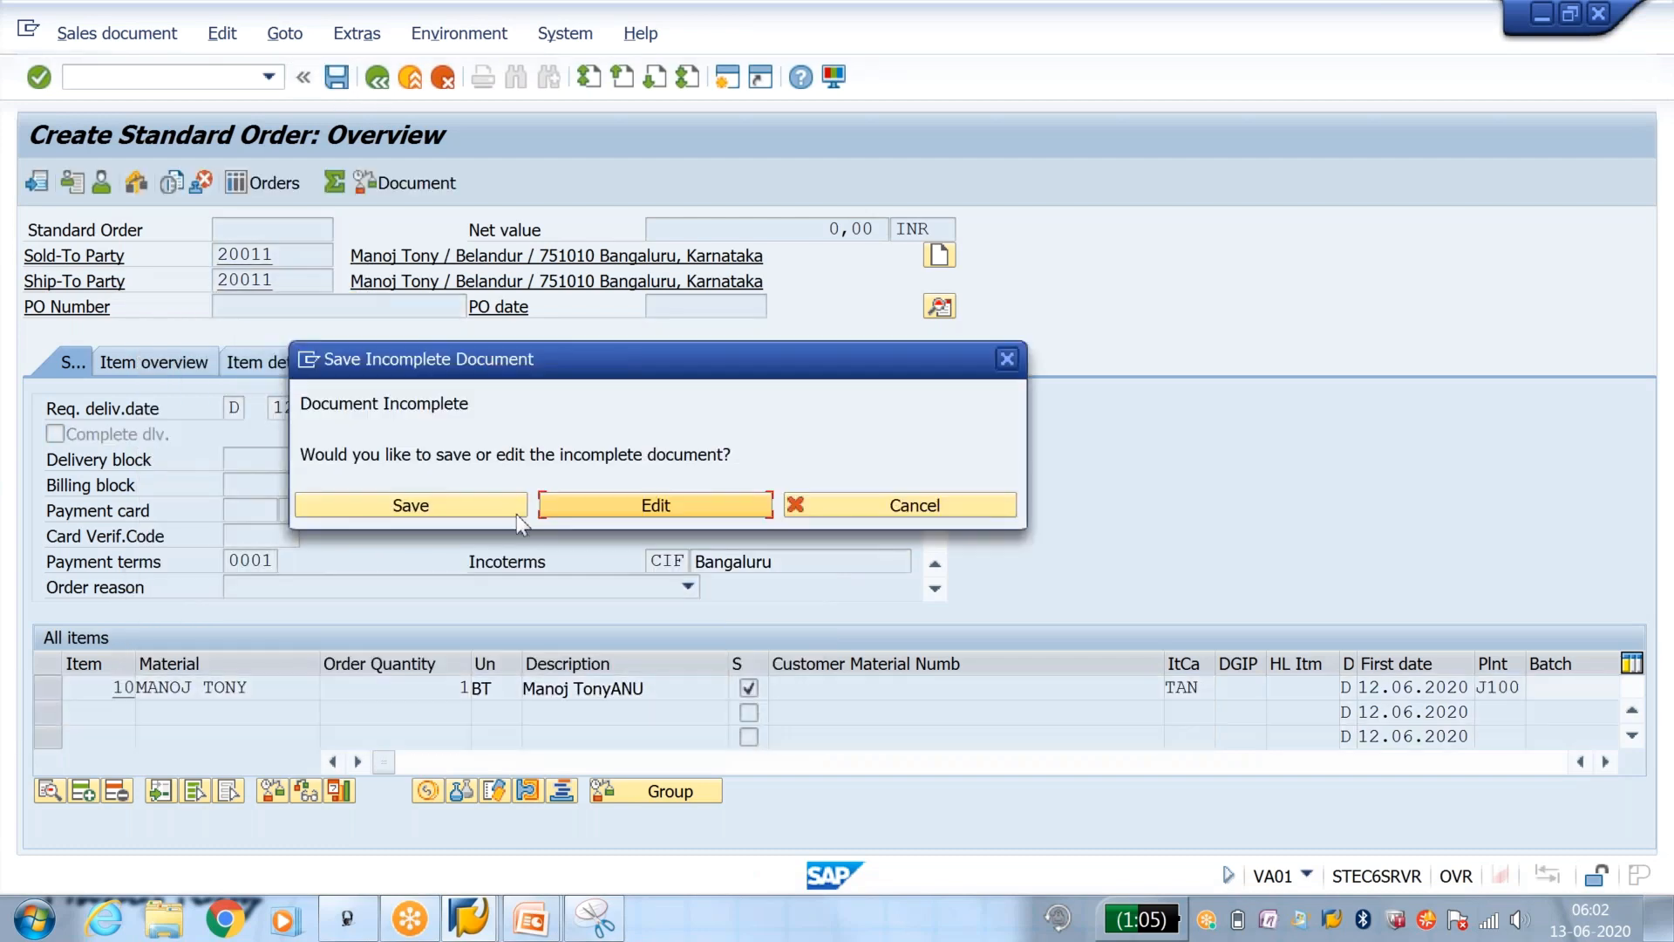
{"action": "left_click", "coordinate": [504, 510]}
Step: Start an outbound delivery for the saved sales order with transaction VL01N
{"action": "left_click", "coordinate": [185, 81]}
{"action": "type", "text": "/nvl01"}
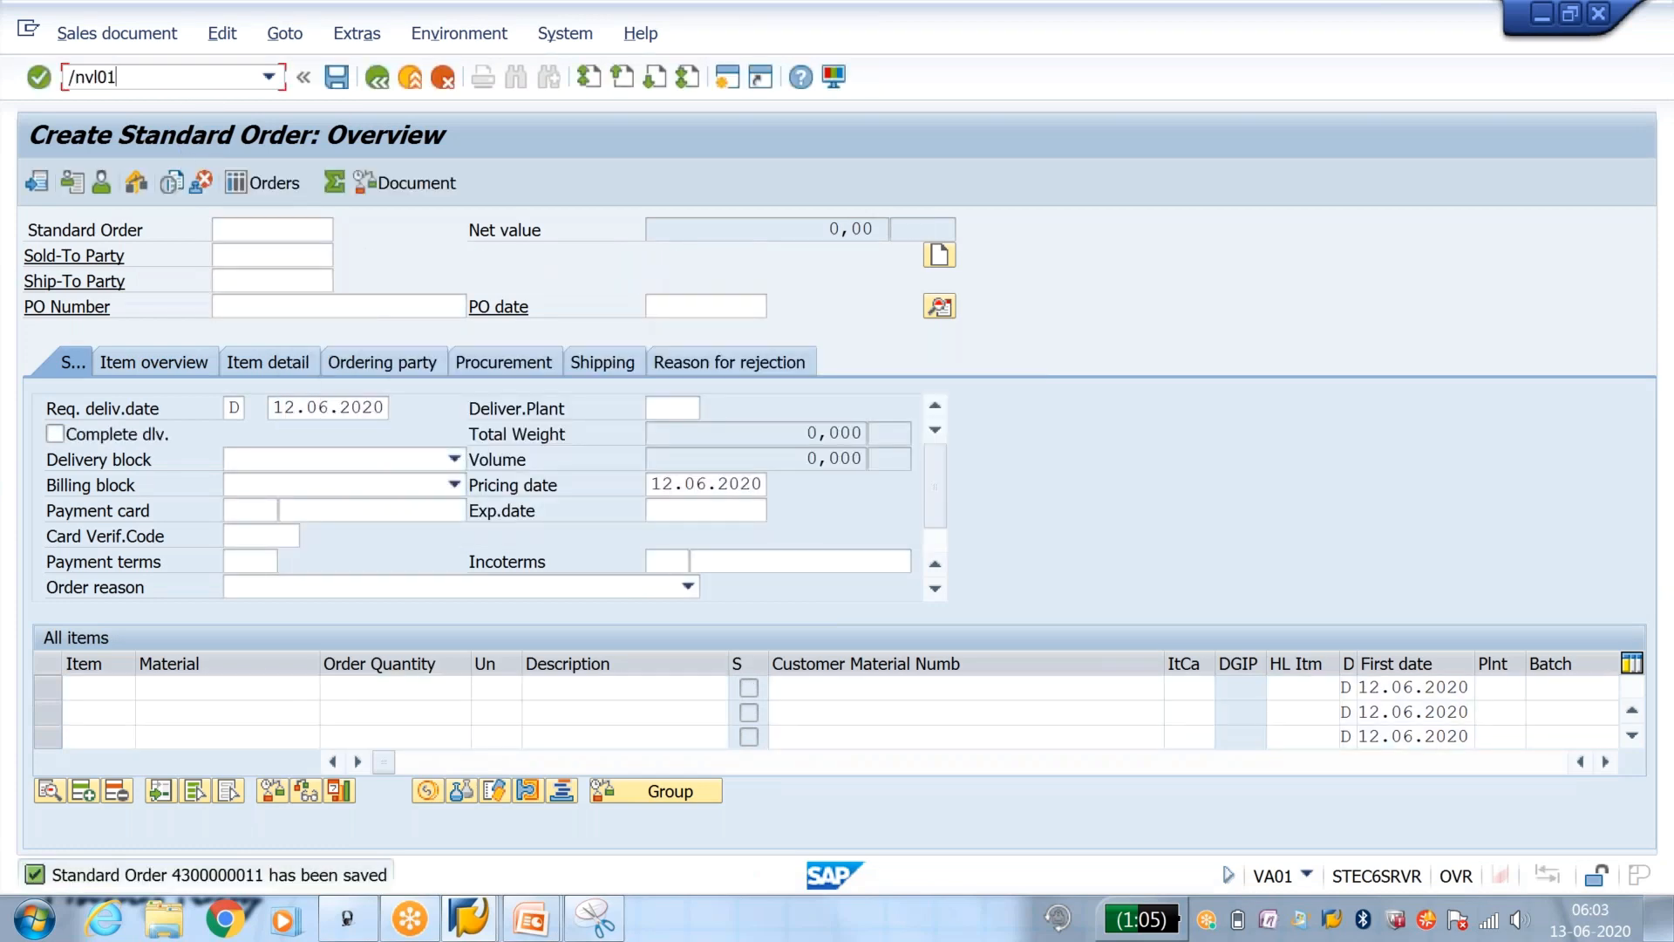
{"action": "type", "text": "n"}
{"action": "key", "text": "Return"}
{"action": "key", "text": "Return"}
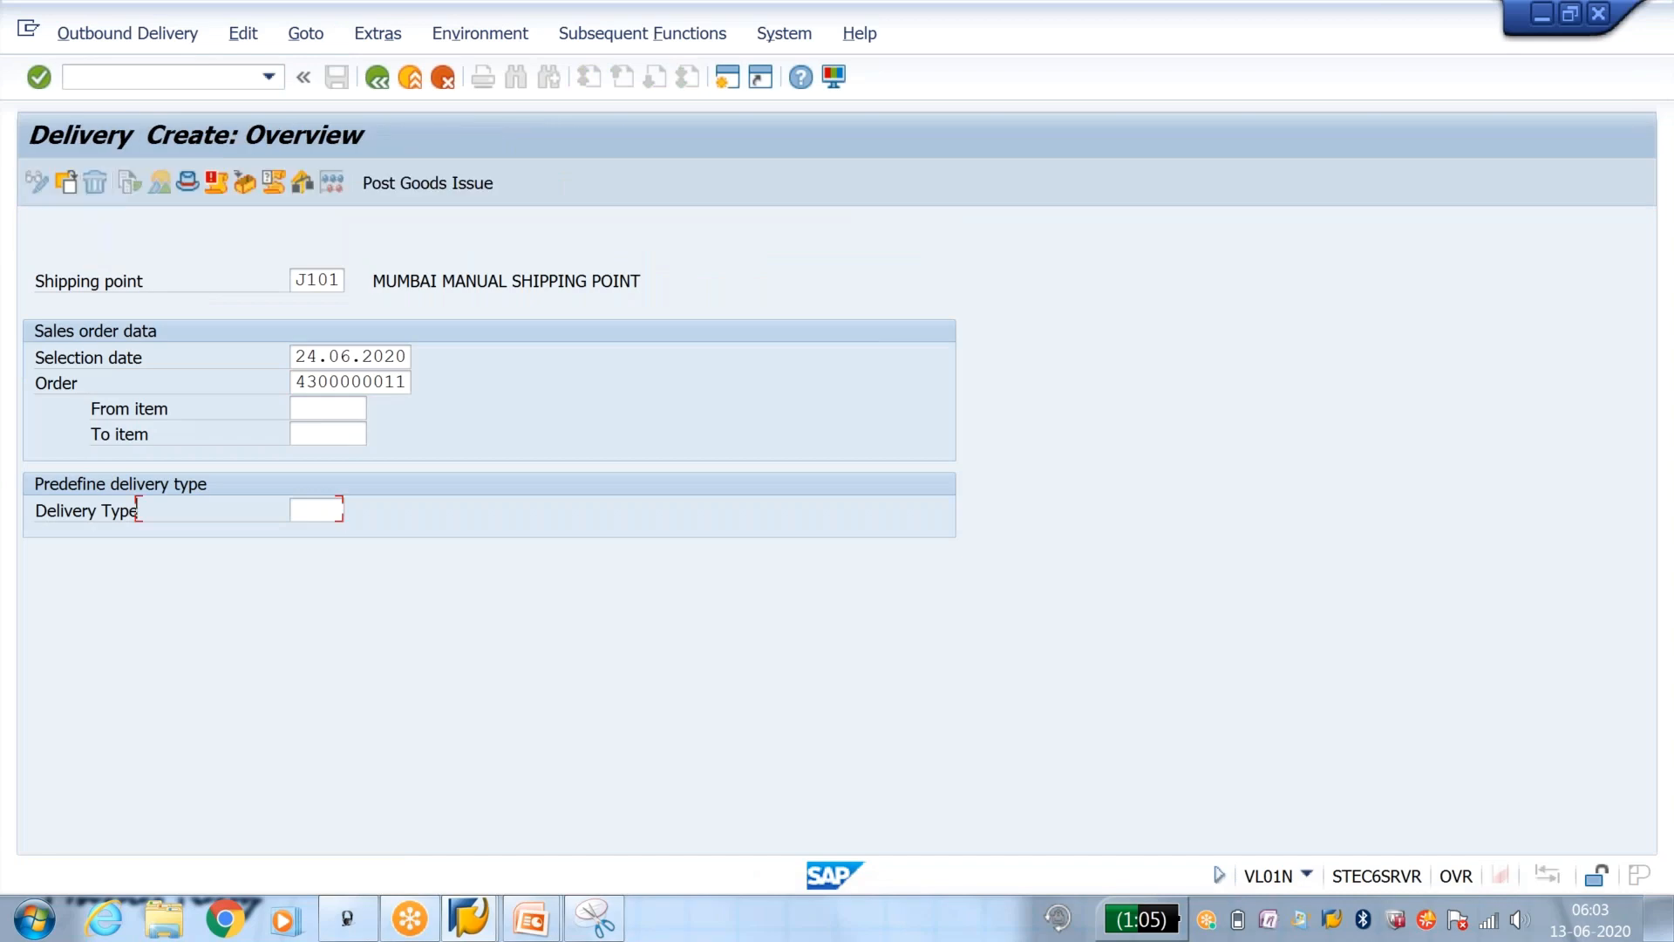
Step: Set storage location J001 for delivery item 10 and try to post goods issue without entering a picked quantity
{"action": "left_click", "coordinate": [403, 483]}
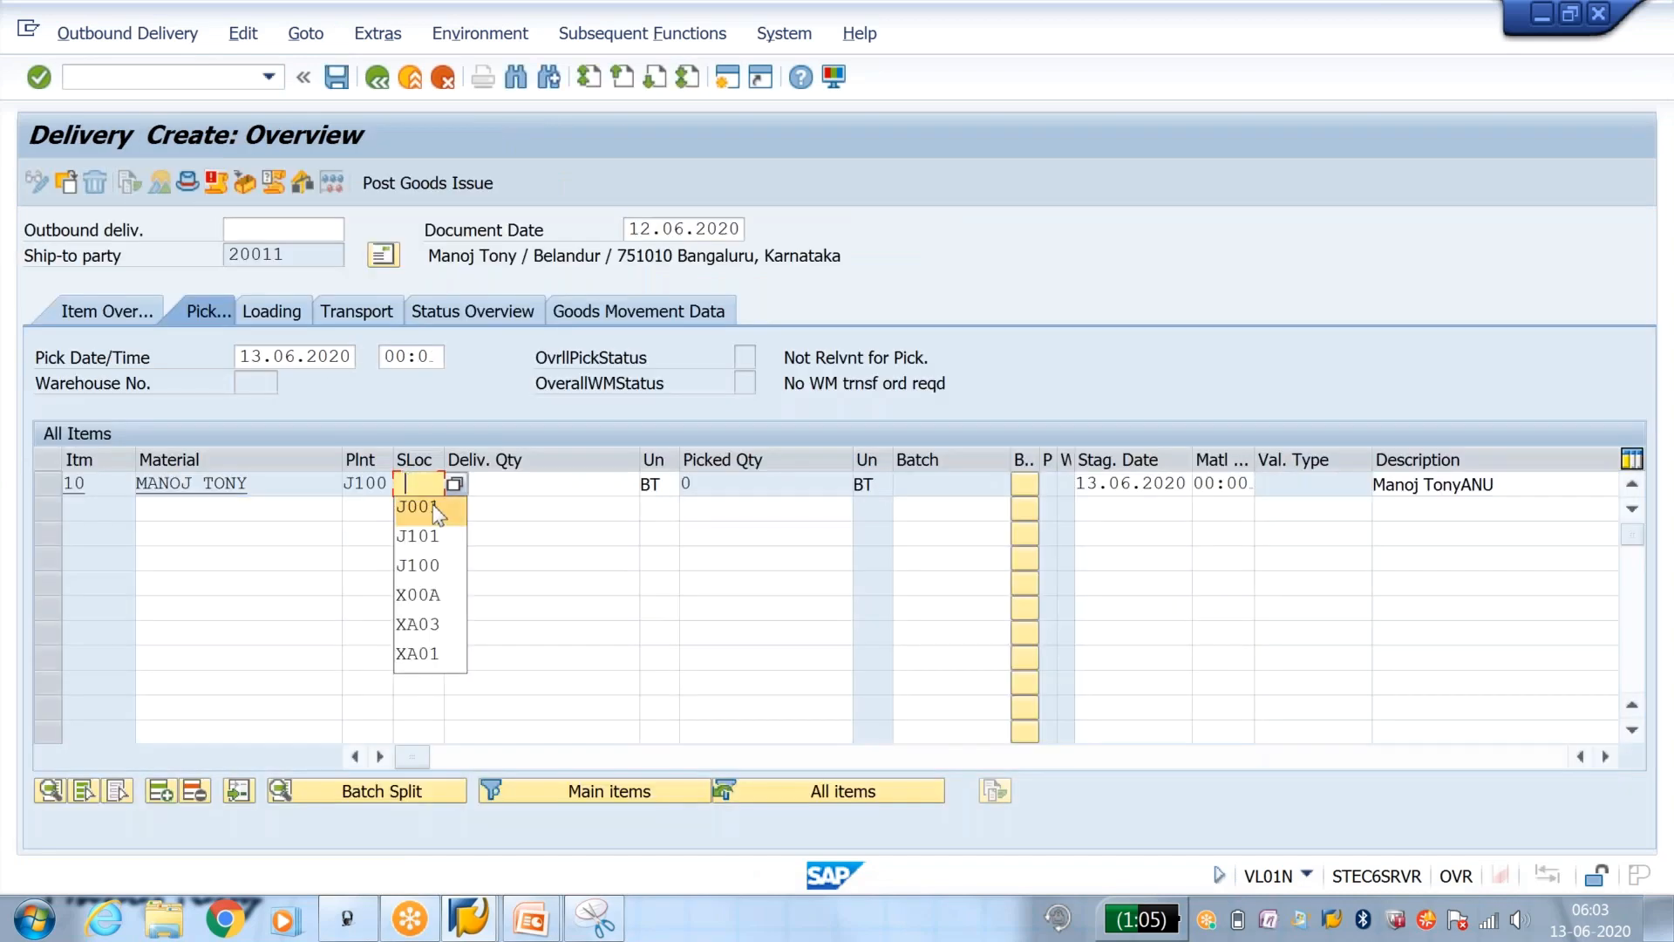
{"action": "left_click", "coordinate": [420, 506]}
{"action": "left_click", "coordinate": [708, 489]}
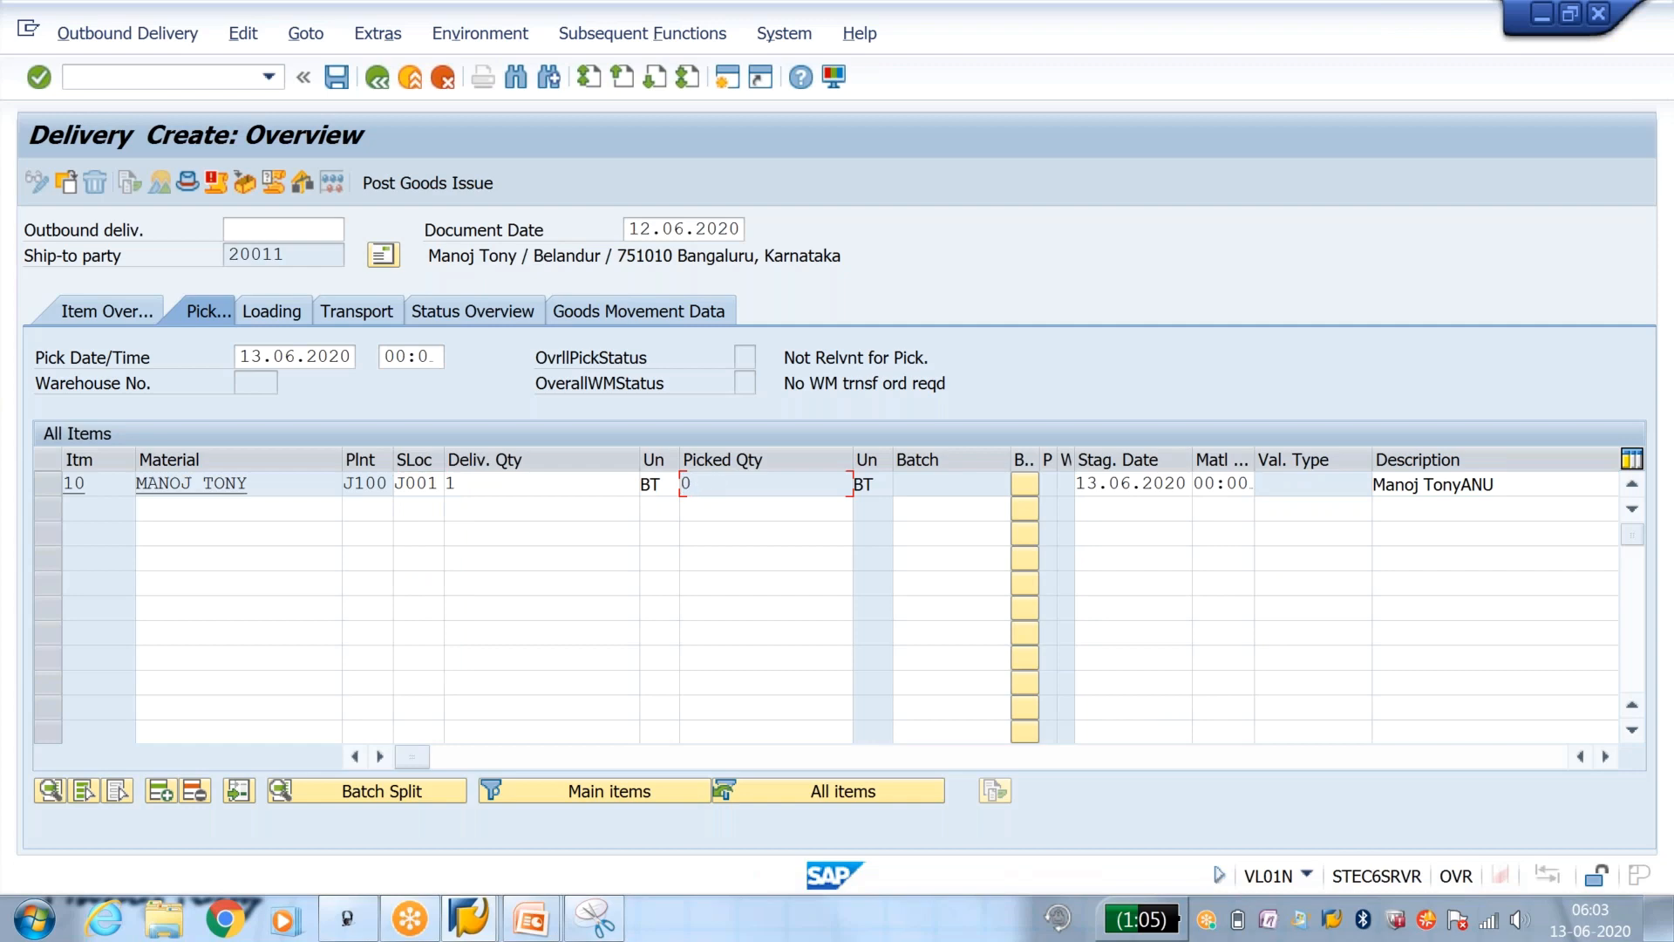
{"action": "left_click_drag", "start_coordinate": [689, 492], "coordinate": [677, 486]}
{"action": "left_click", "coordinate": [408, 183]}
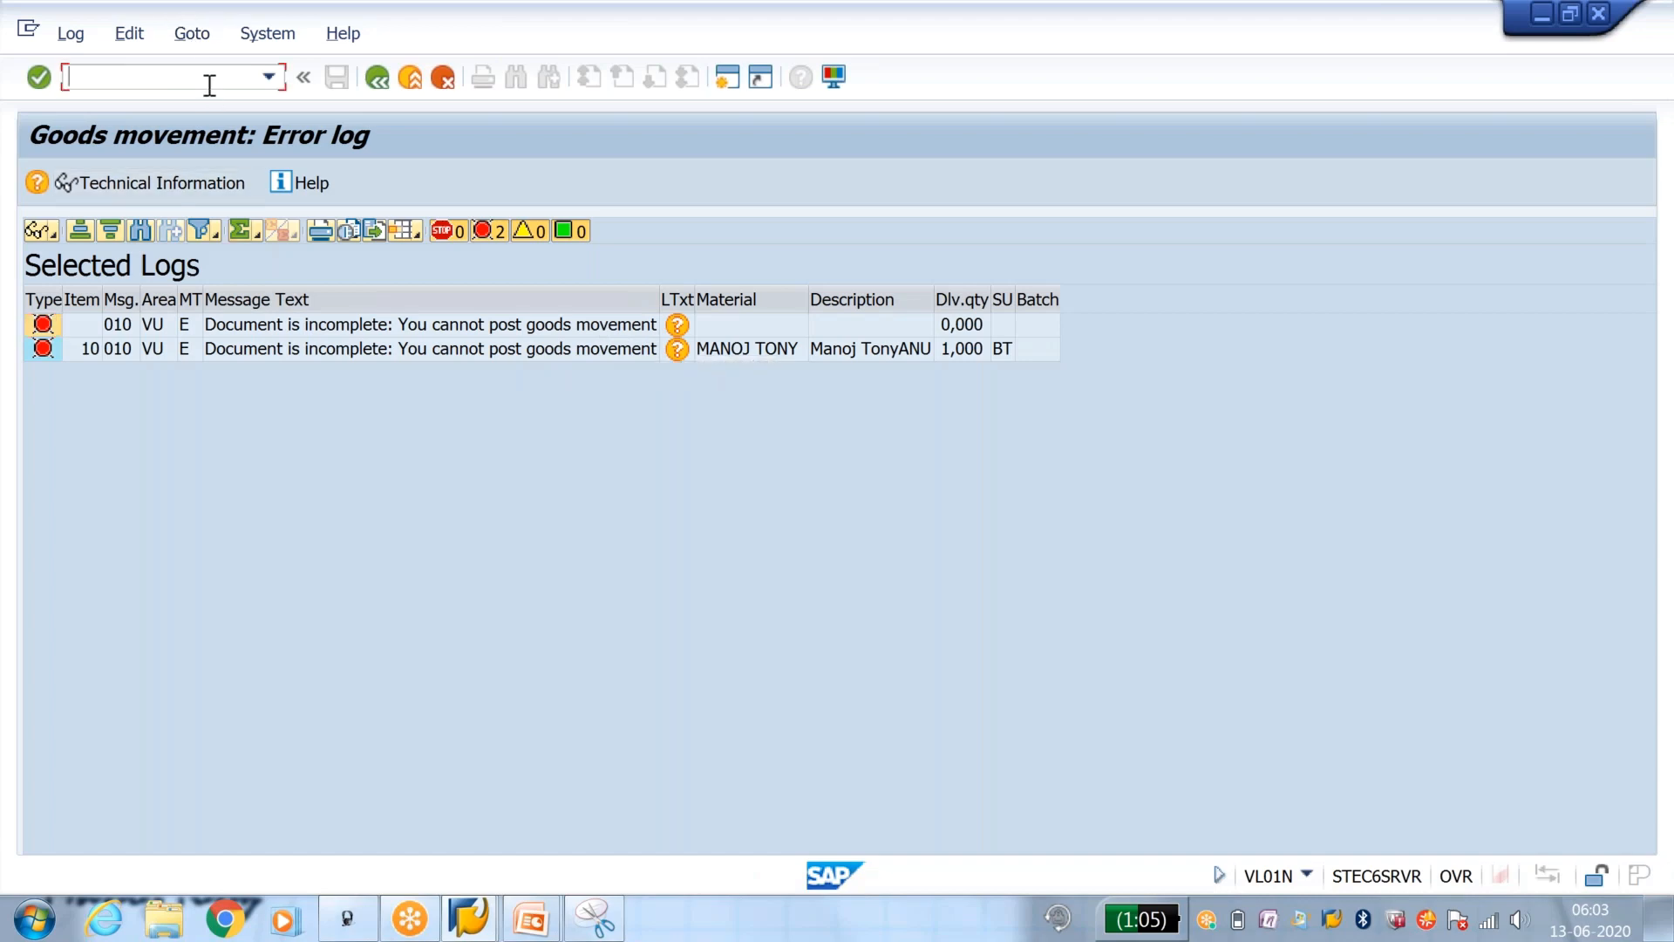
Step: Activate the Picking/putaway check for status group Y1 as well and save the change
{"action": "key", "text": "alt+Tab"}
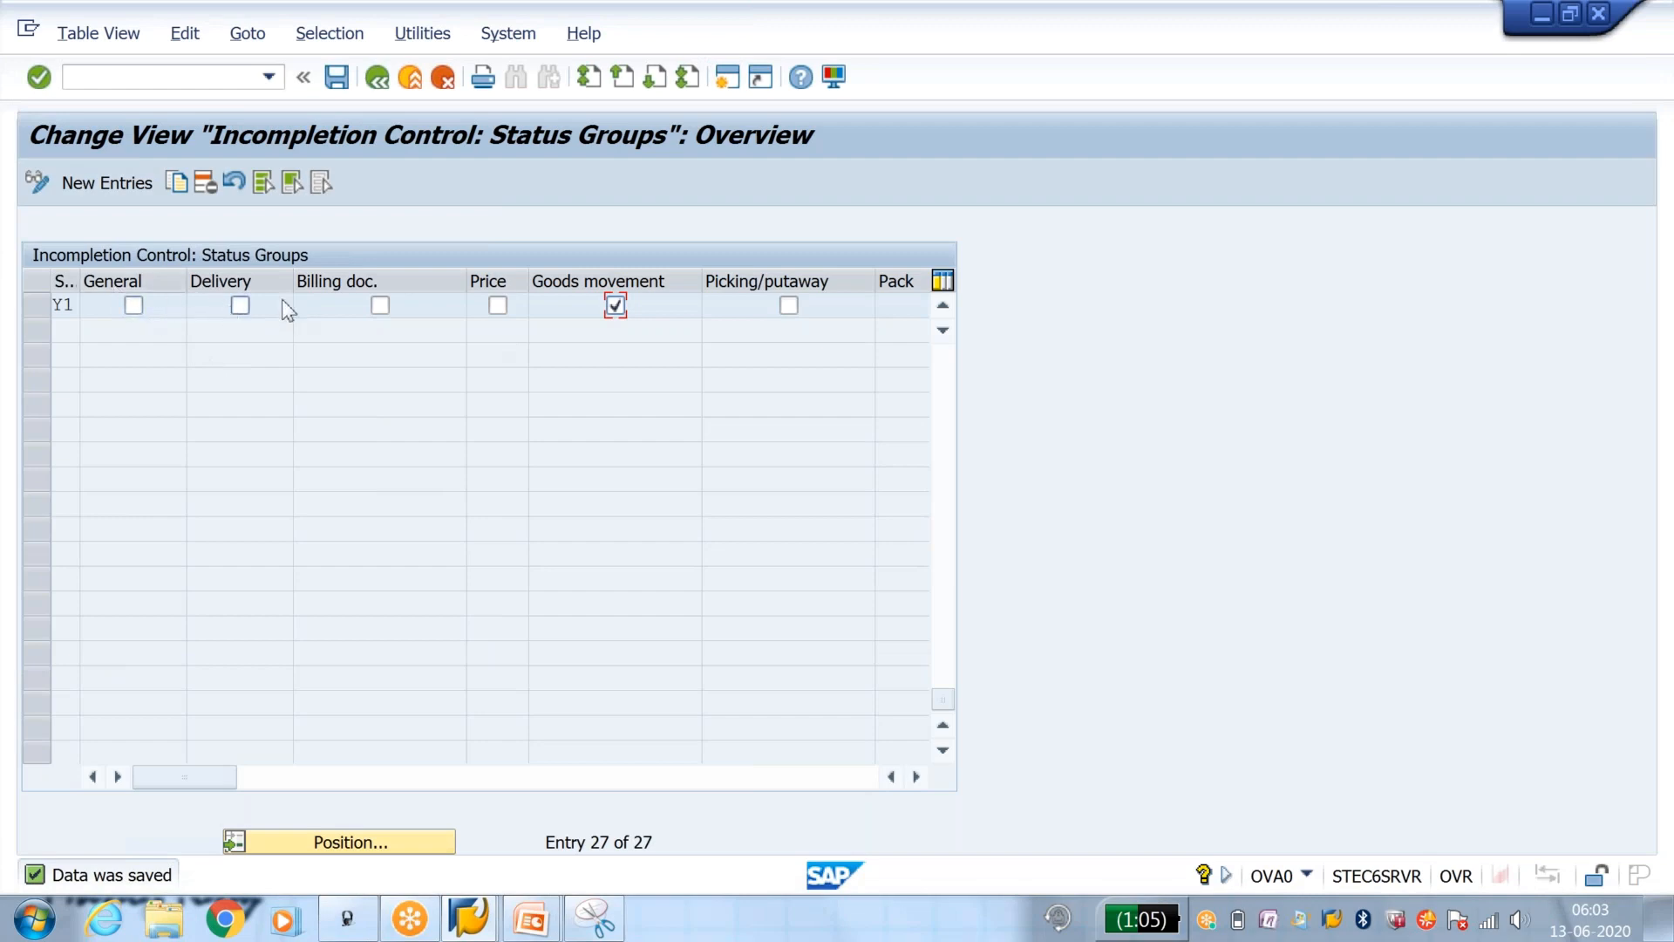
{"action": "left_click", "coordinate": [789, 306]}
{"action": "left_click", "coordinate": [345, 80]}
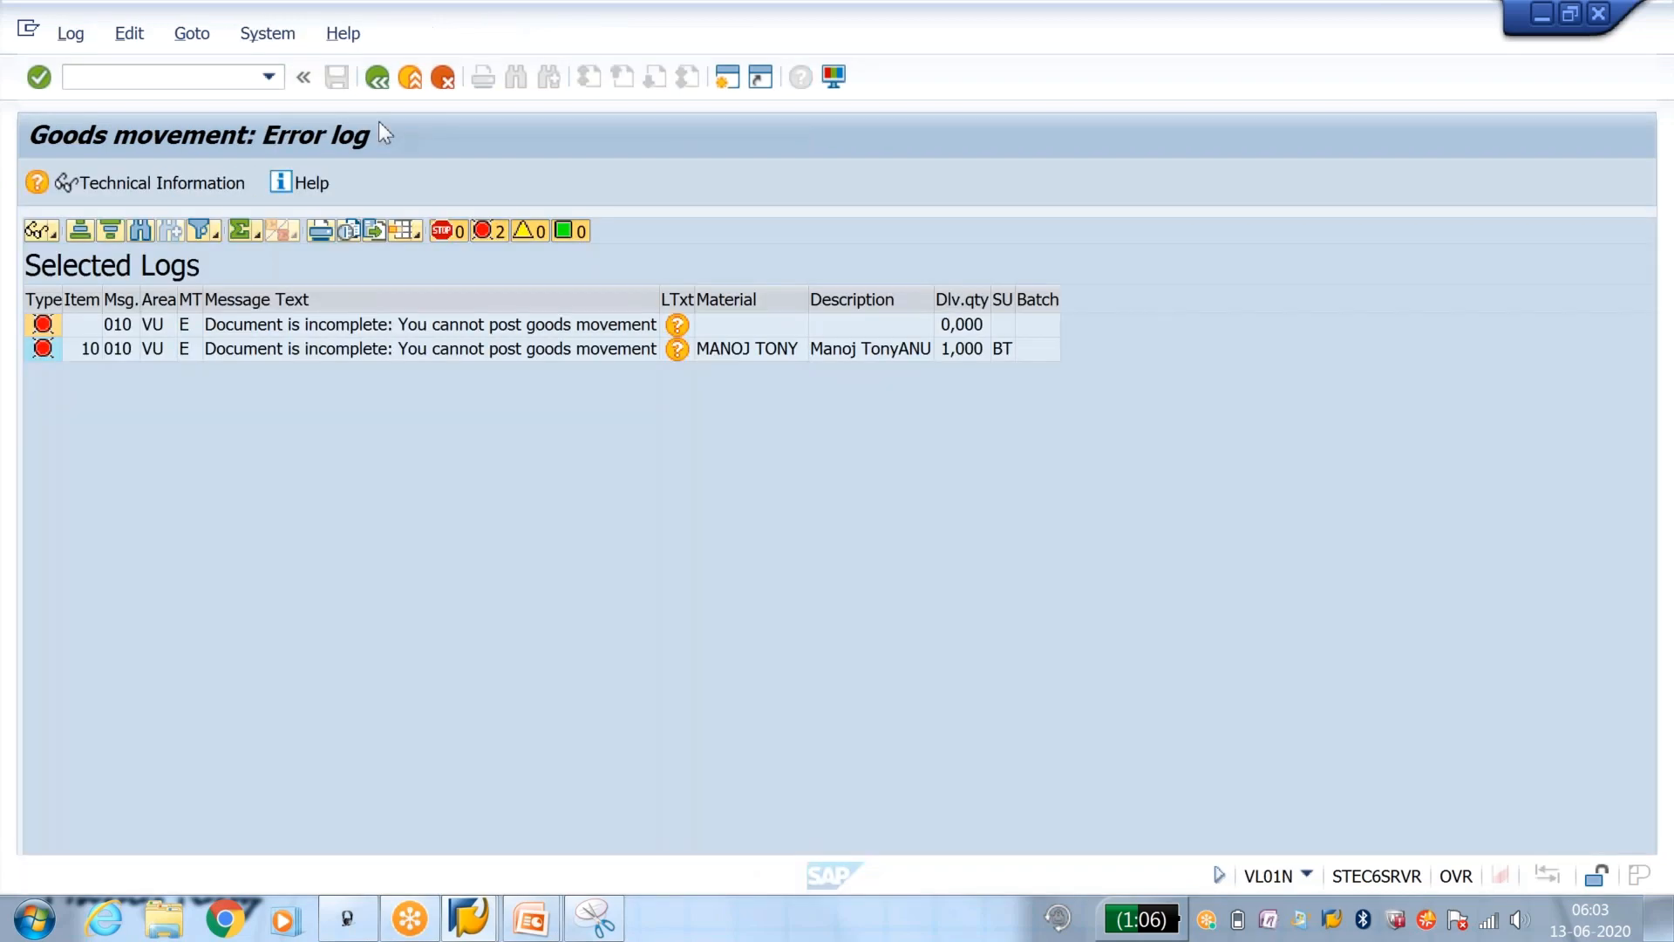
Step: Return from the delivery item type assignment to the IMG structure and open the definition of incompleteness procedures
{"action": "left_click", "coordinate": [469, 917]}
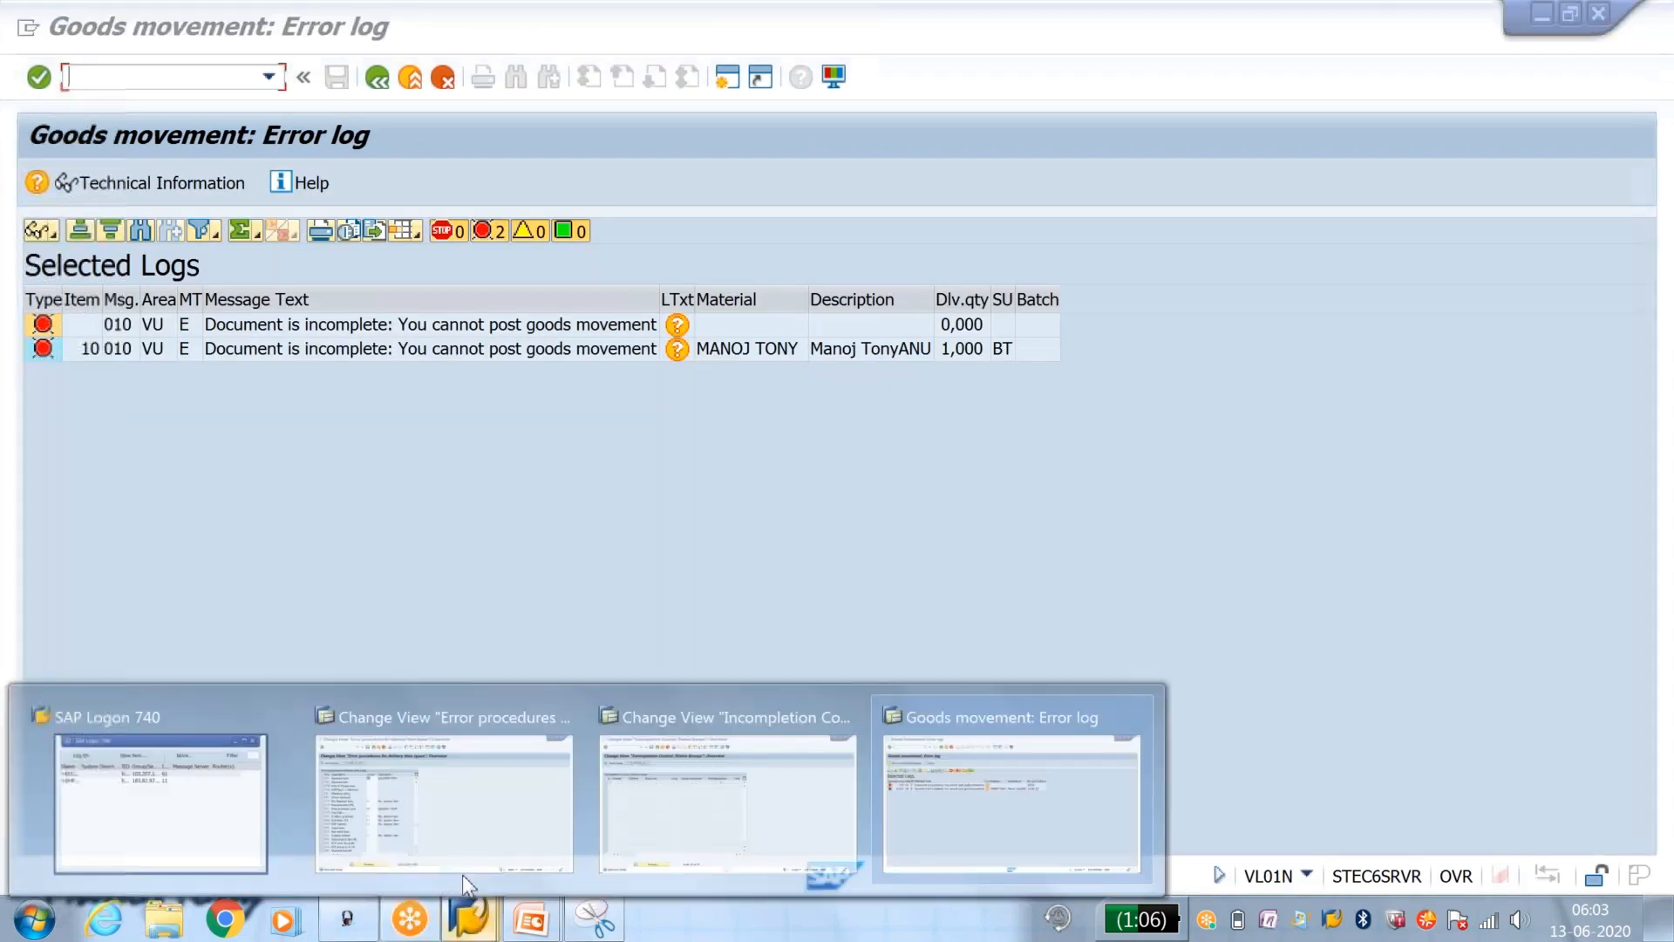
{"action": "left_click", "coordinate": [434, 826]}
{"action": "left_click", "coordinate": [377, 79]}
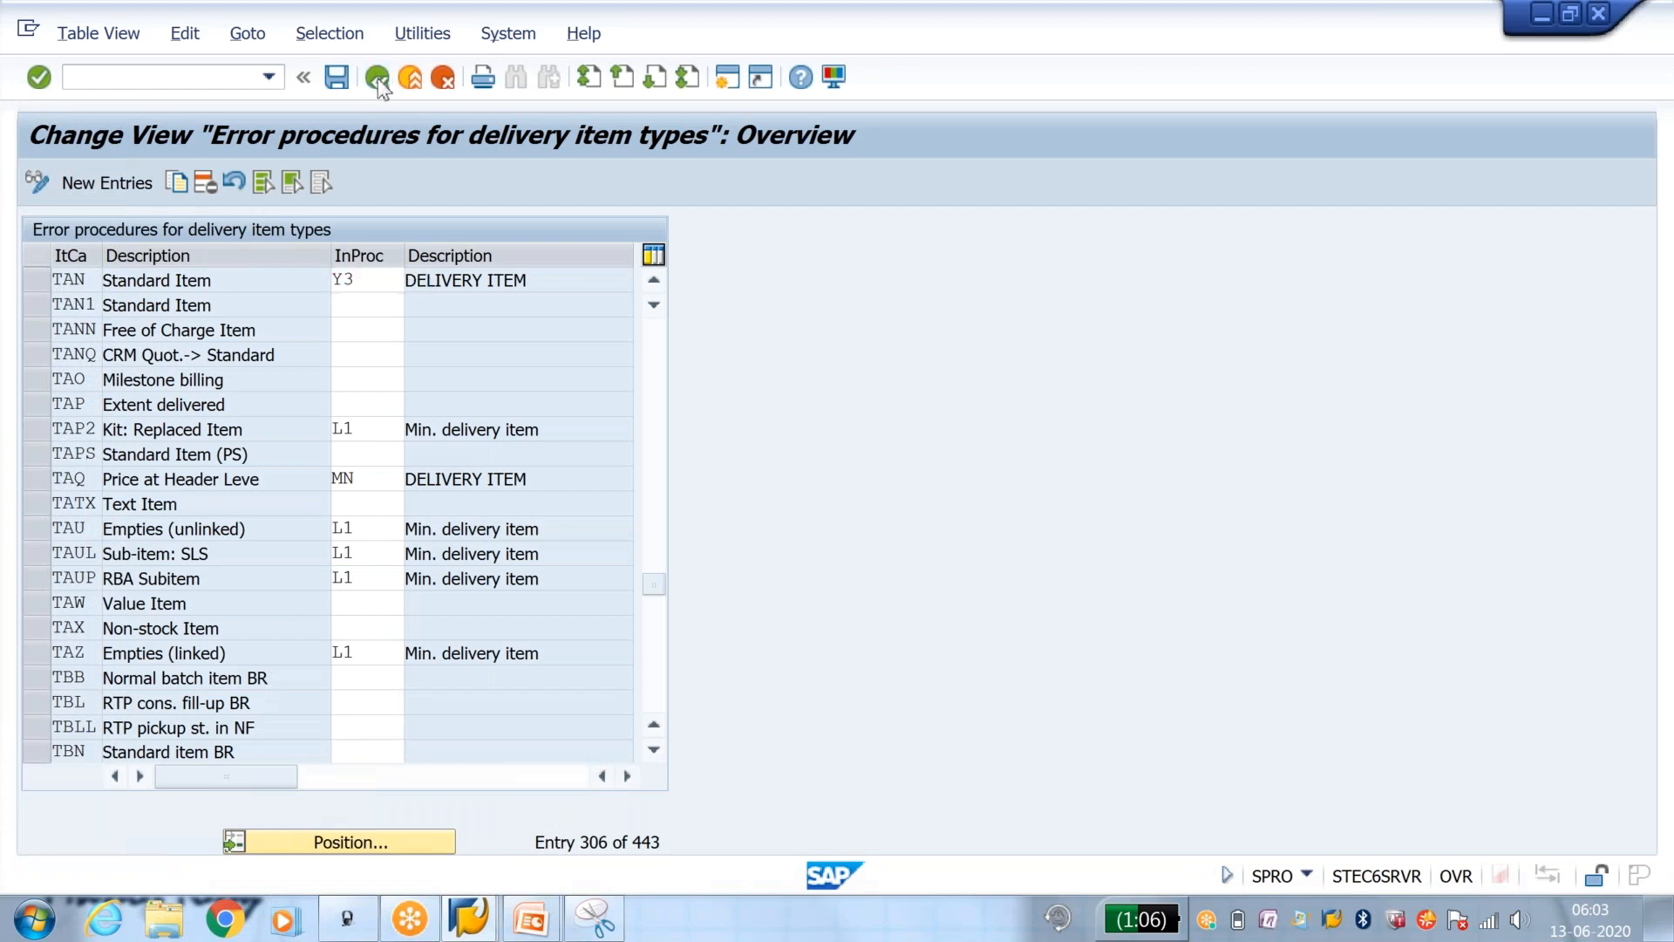
{"action": "left_click", "coordinate": [963, 232]}
{"action": "left_click", "coordinate": [128, 701]}
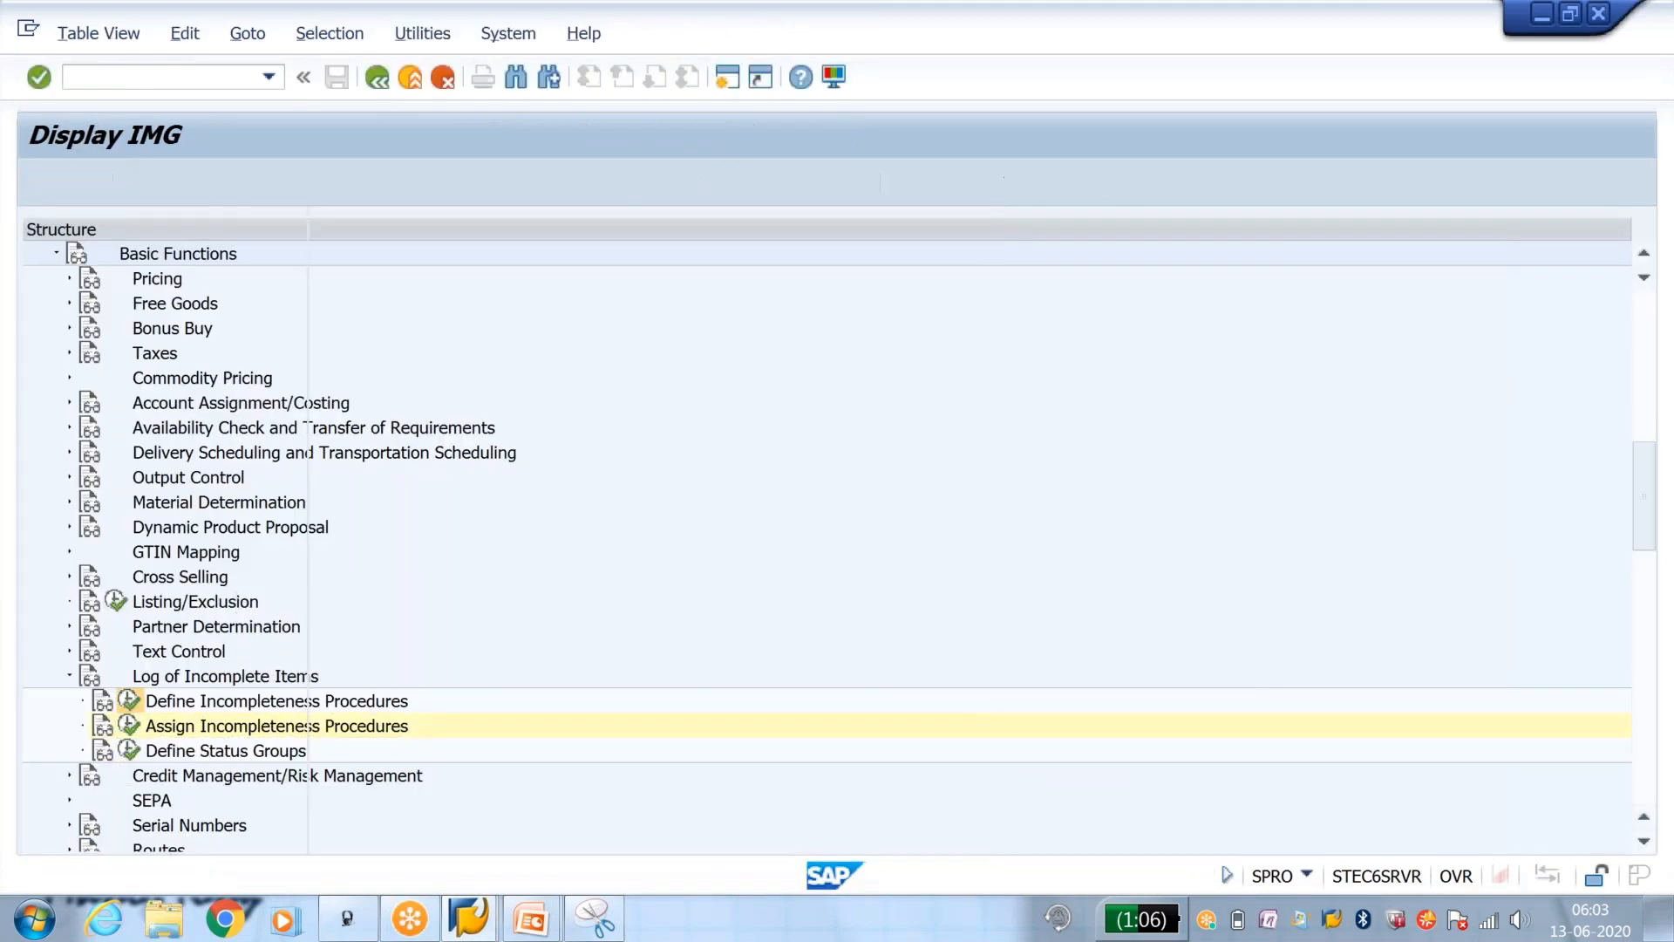
Step: Open the fields of procedure Y3 in the Delivery item group for changing and start adding new entries
{"action": "left_click", "coordinate": [354, 455]}
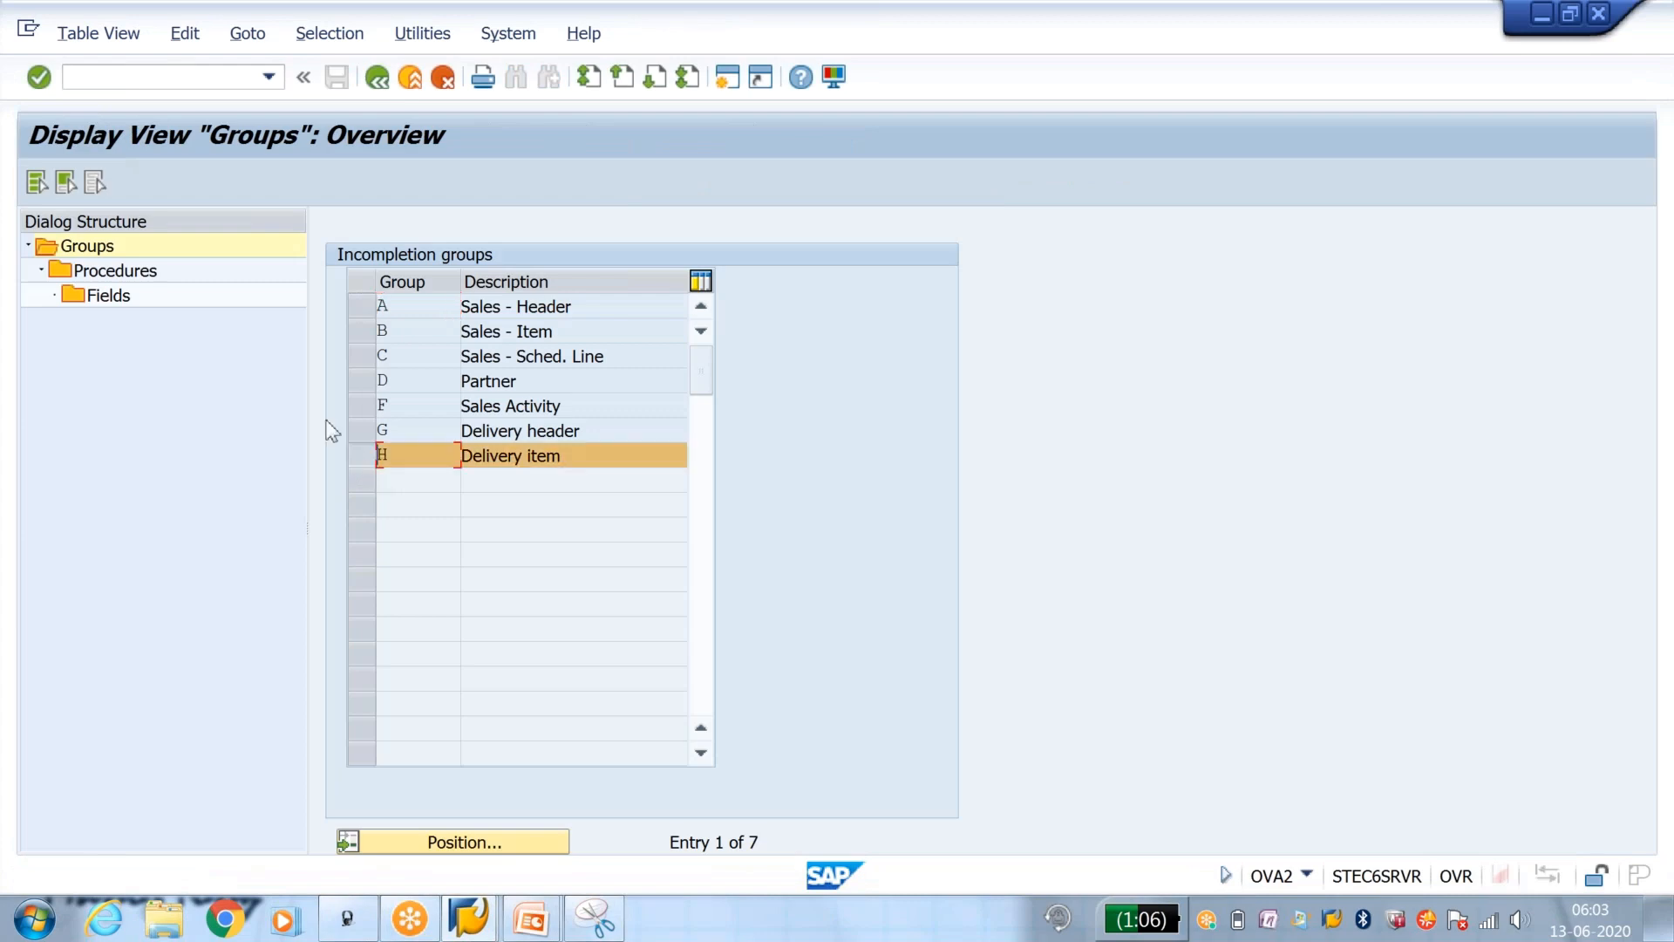
{"action": "left_click", "coordinate": [143, 272]}
{"action": "double_click", "coordinate": [144, 272]}
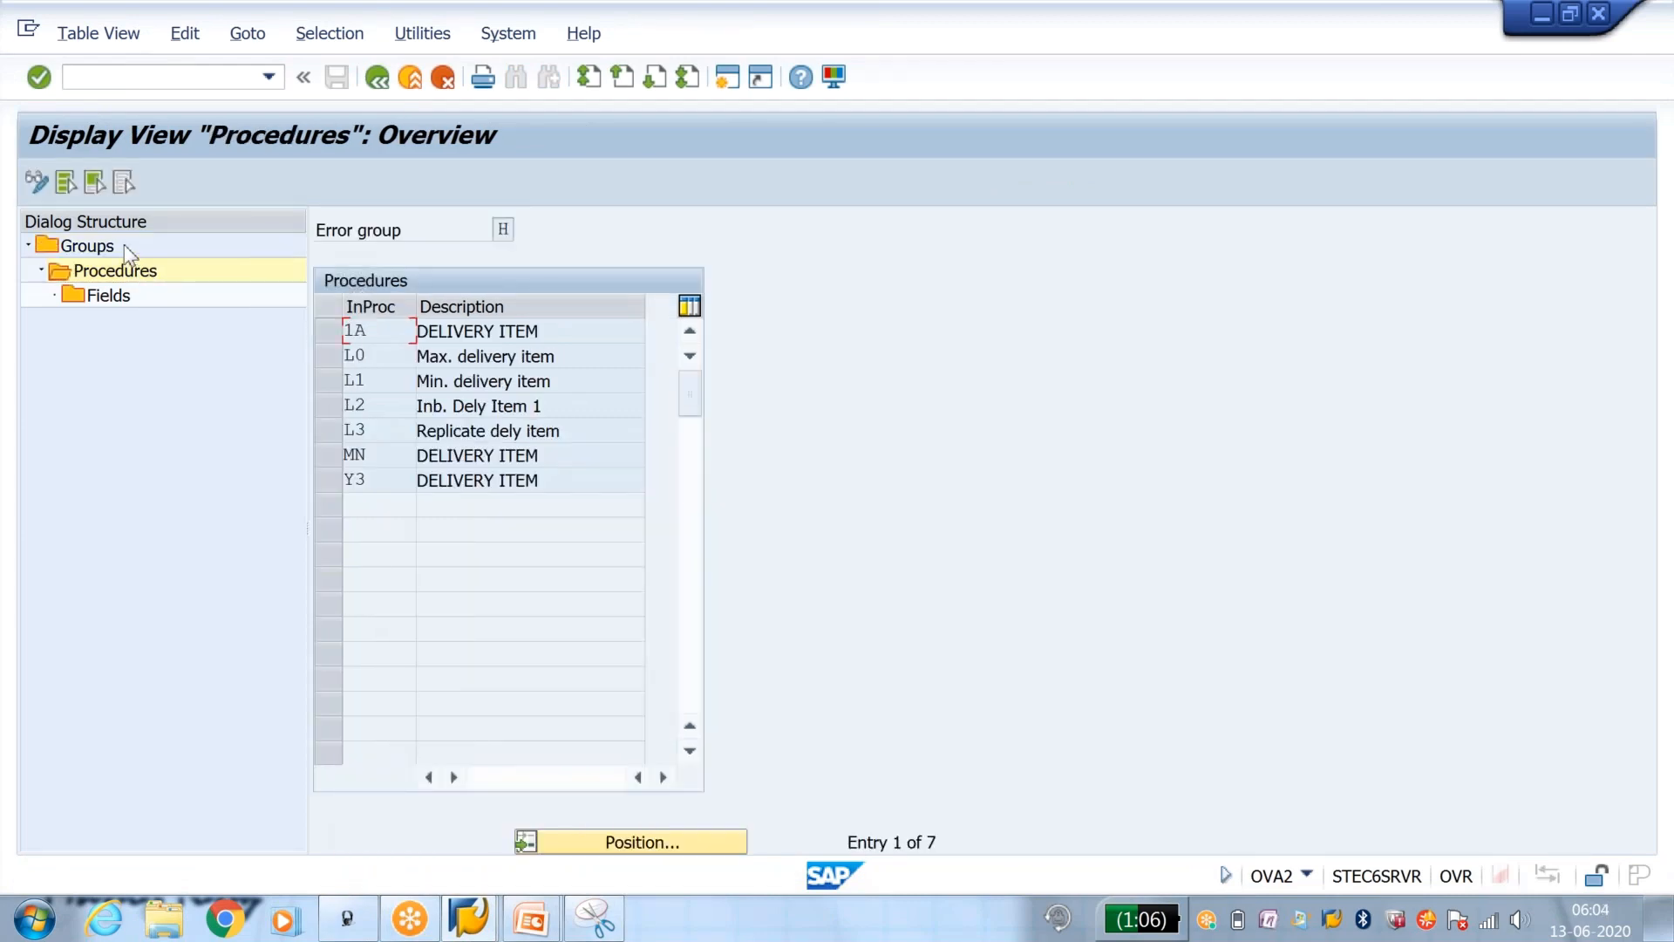
{"action": "left_click", "coordinate": [319, 478]}
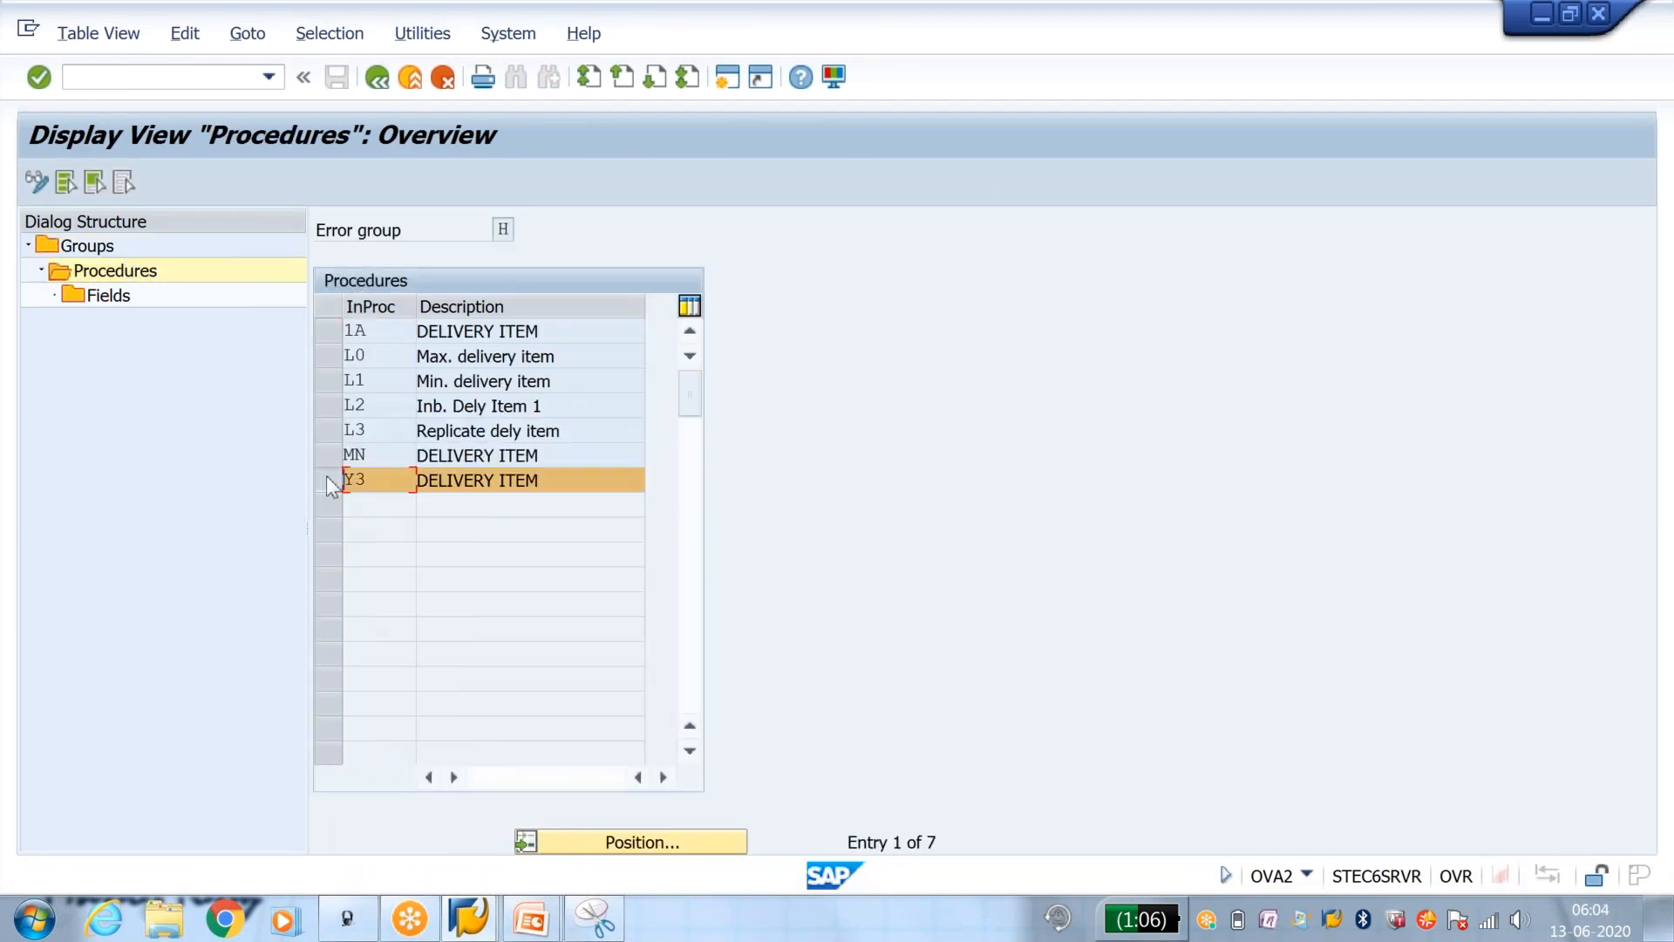
{"action": "double_click", "coordinate": [131, 301]}
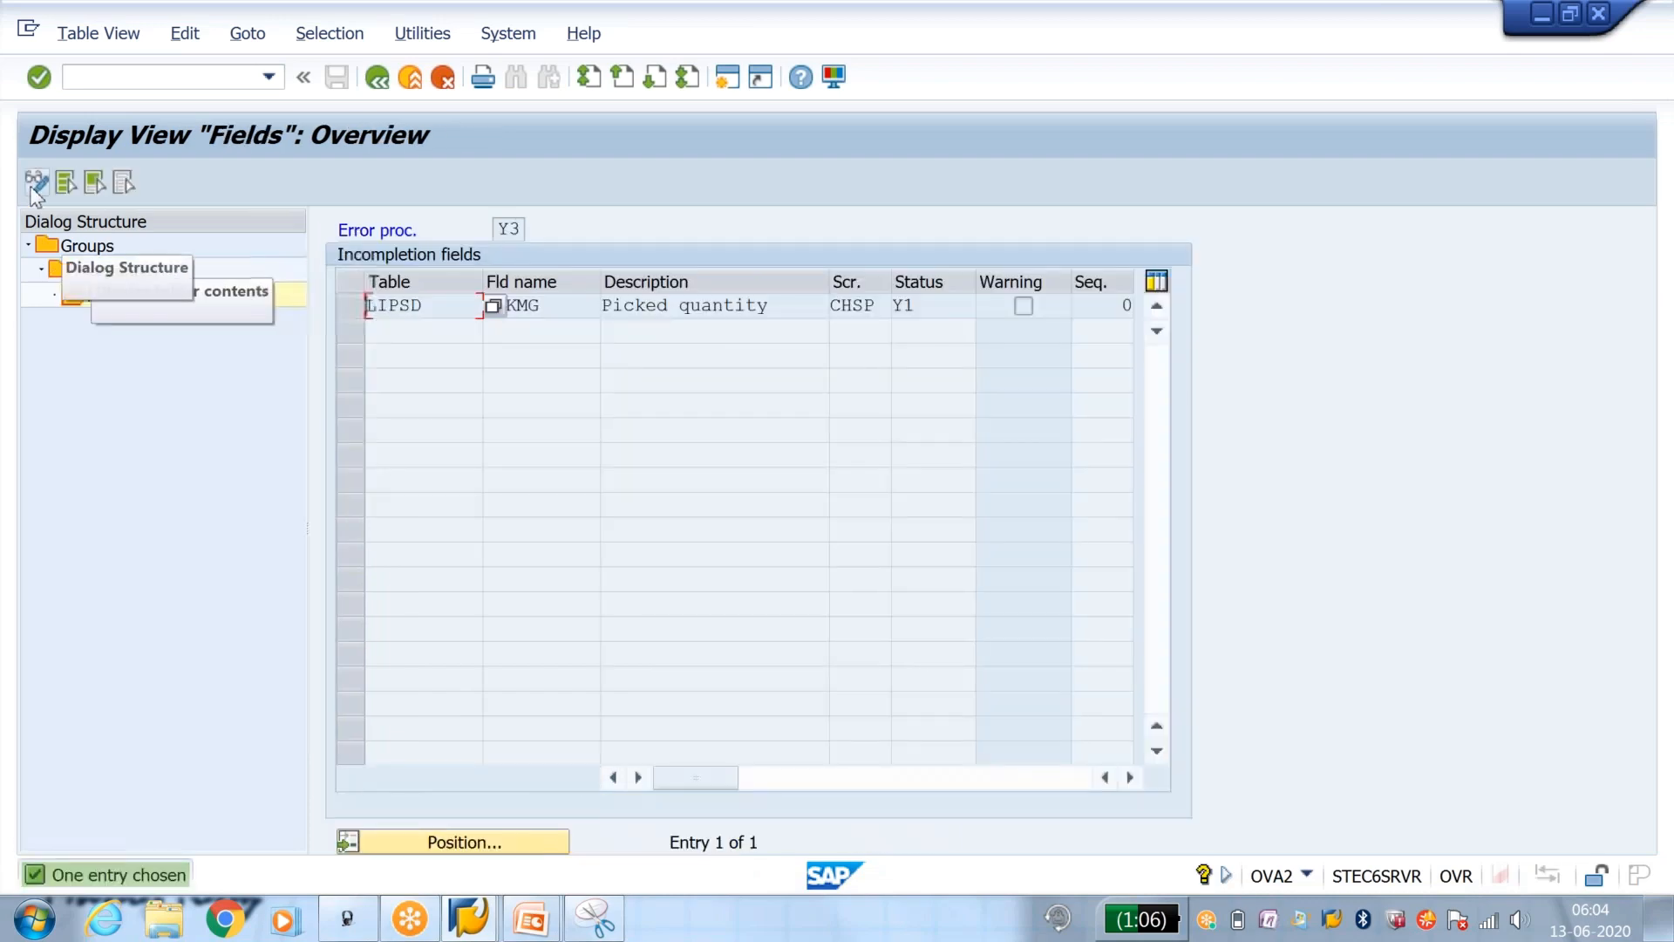
{"action": "key", "text": "ctrl+F1"}
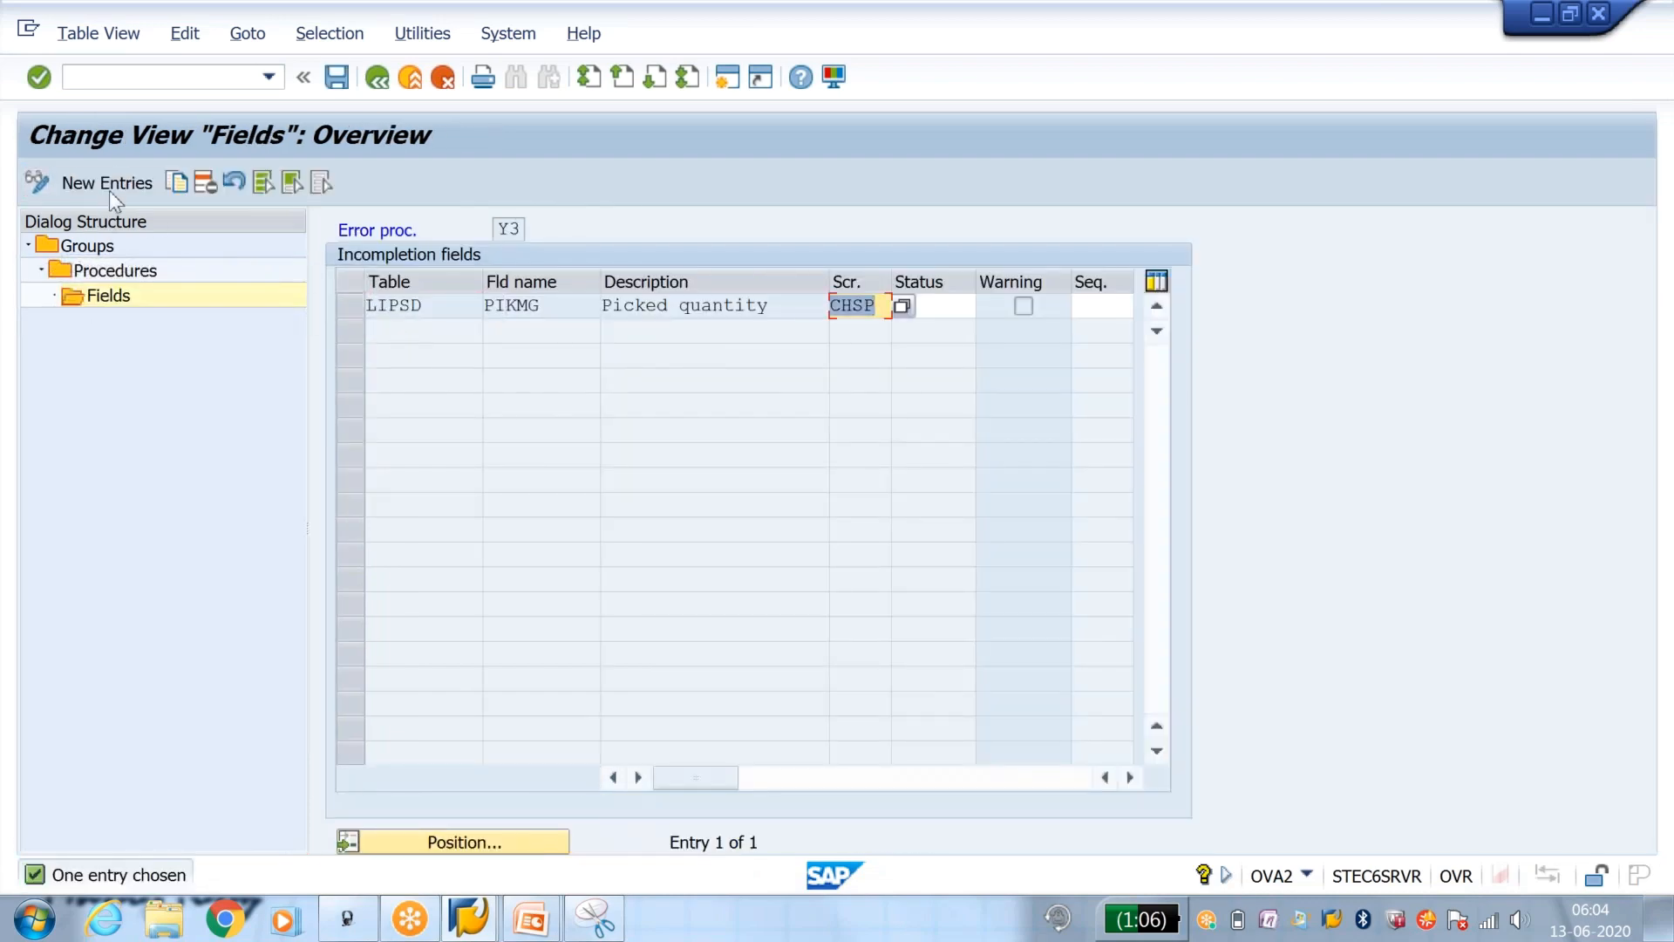
{"action": "left_click", "coordinate": [105, 183]}
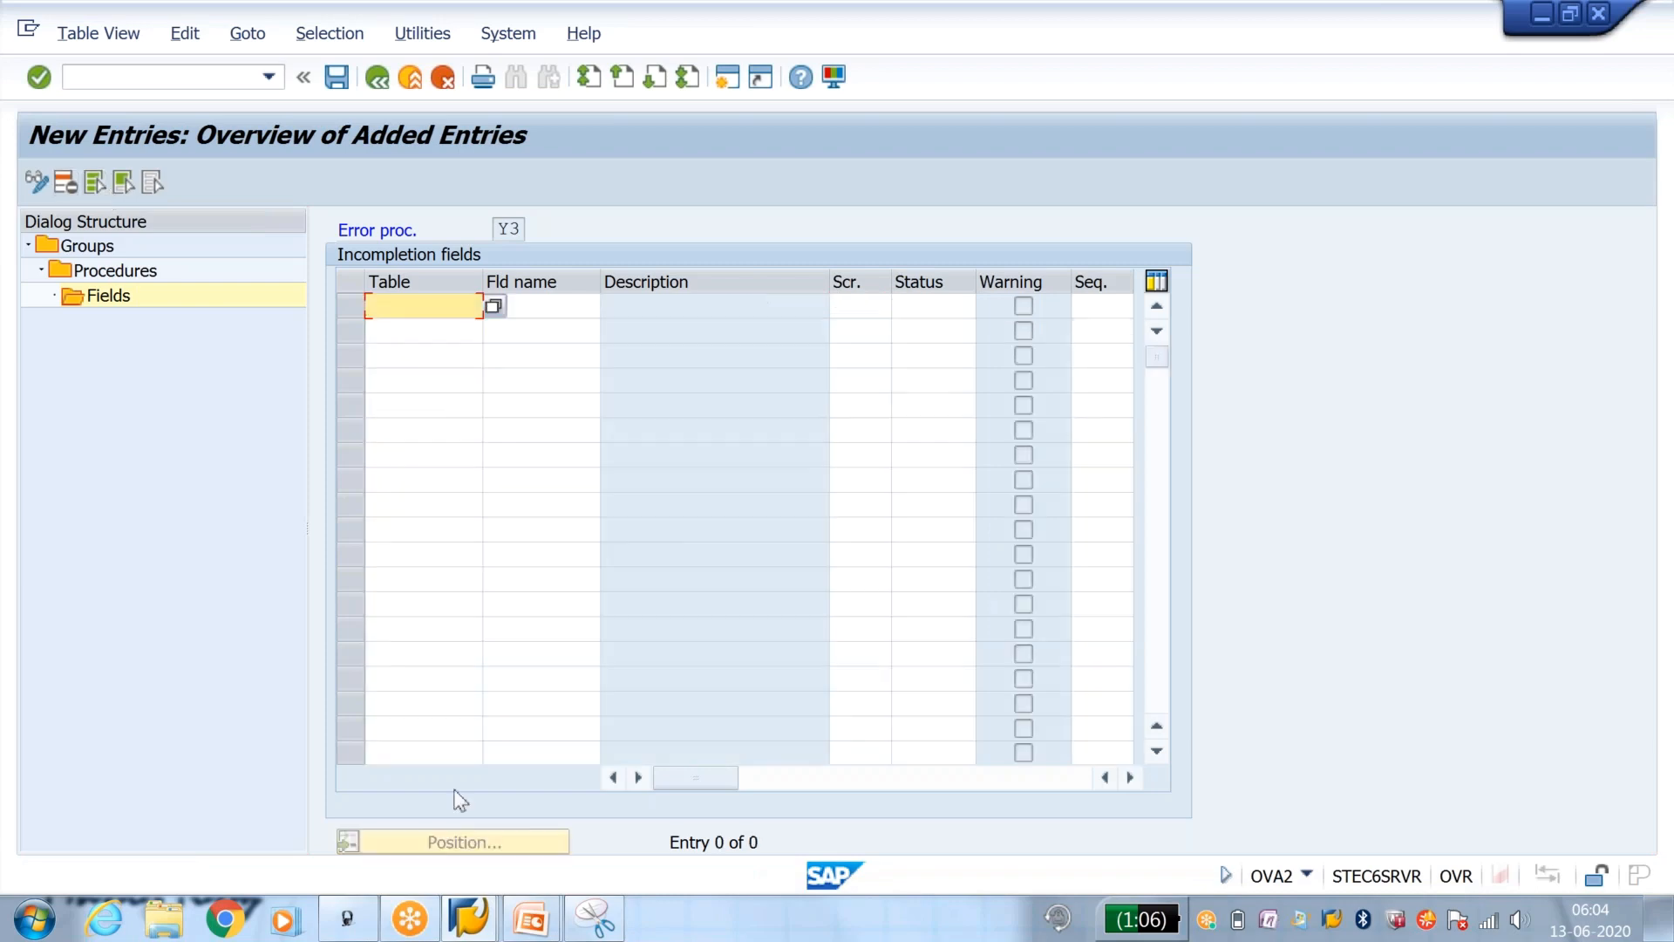
Step: Leave the goods movement error log and check the storage location and picked quantity of item 10 in the delivery
{"action": "mouse_move", "coordinate": [470, 920]}
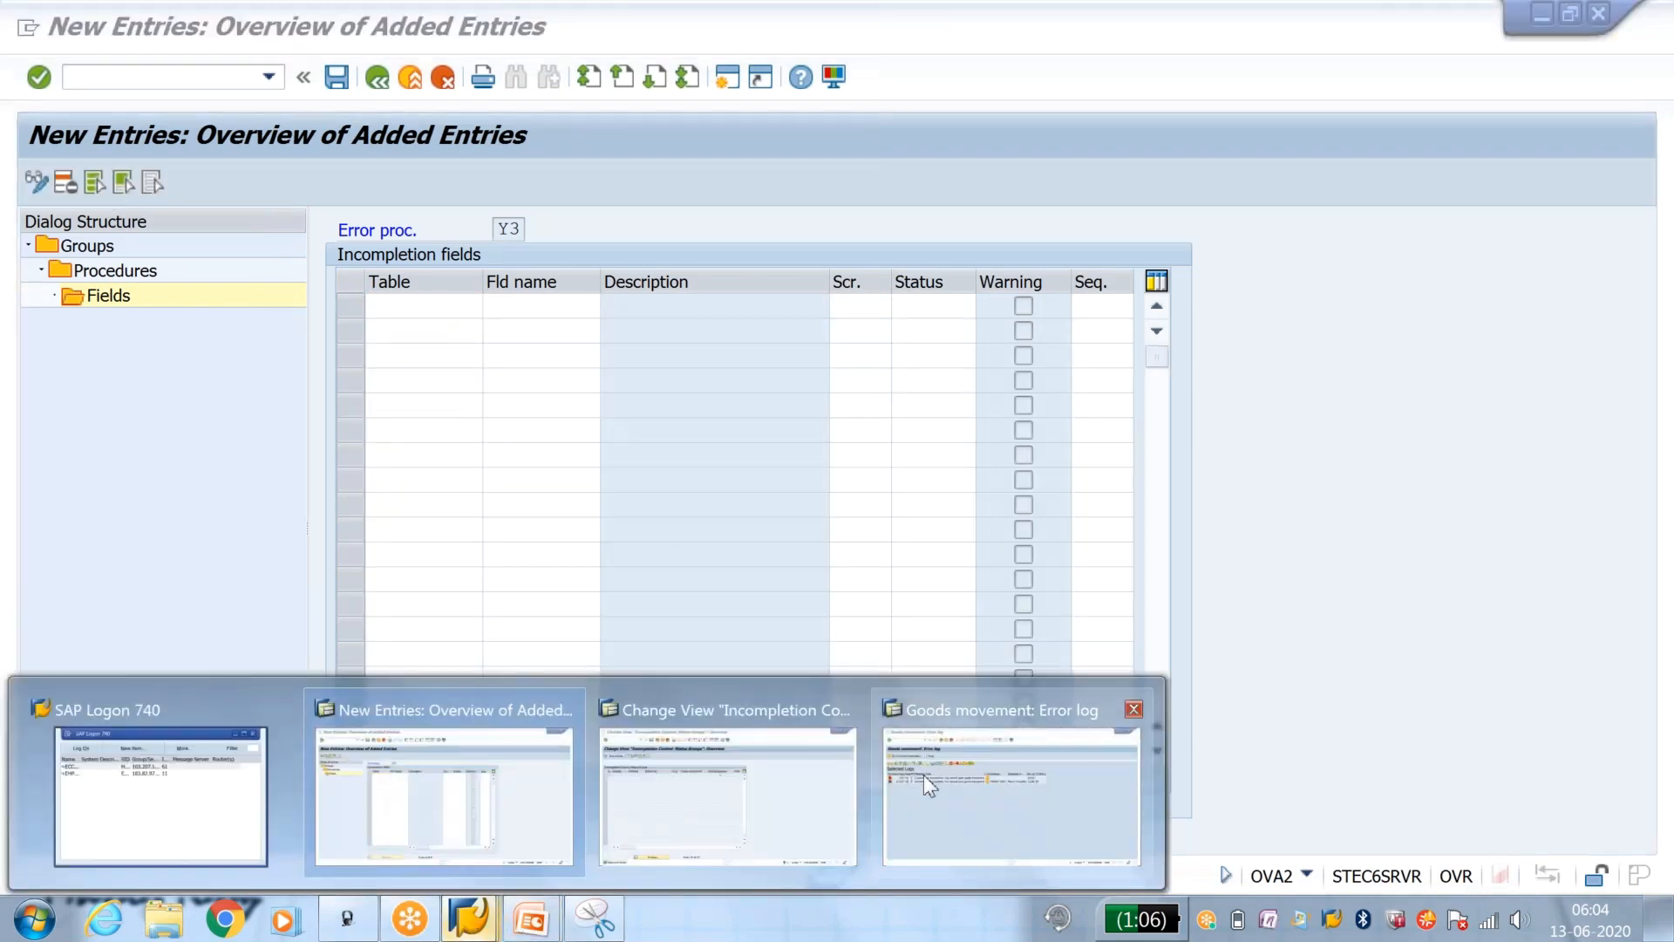
{"action": "left_click", "coordinate": [904, 757]}
{"action": "left_click", "coordinate": [377, 81]}
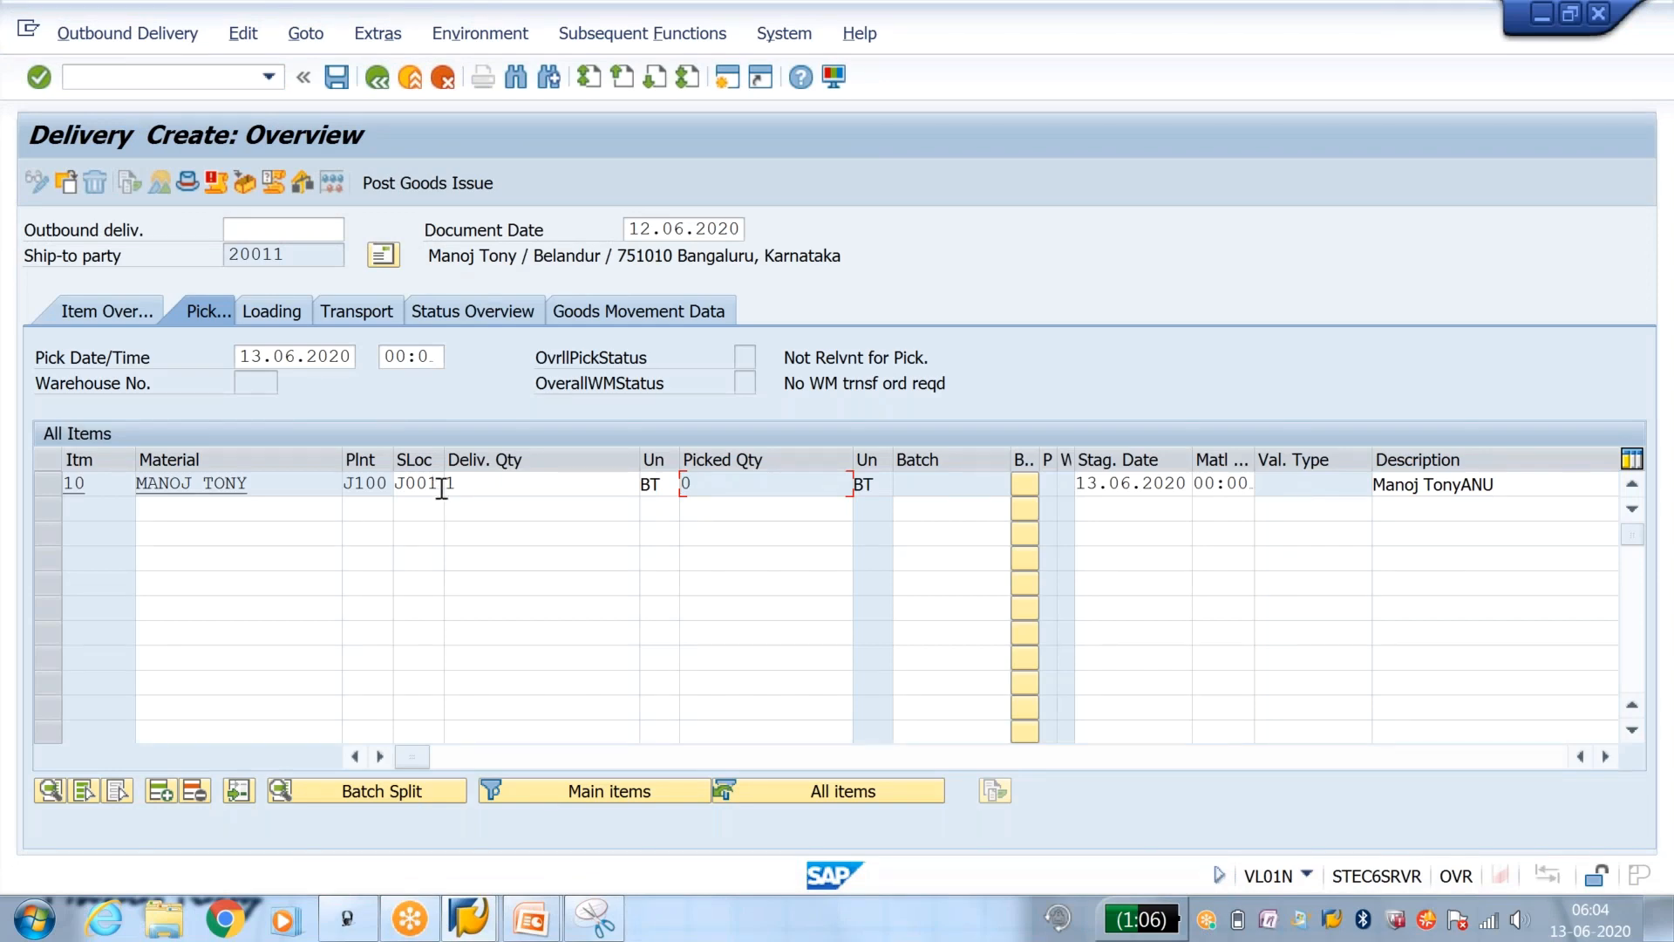
{"action": "left_click", "coordinate": [406, 482]}
{"action": "left_click_drag", "start_coordinate": [406, 482], "coordinate": [398, 482]}
{"action": "left_click", "coordinate": [718, 481]}
{"action": "double_click", "coordinate": [681, 486]}
{"action": "left_click", "coordinate": [421, 483]}
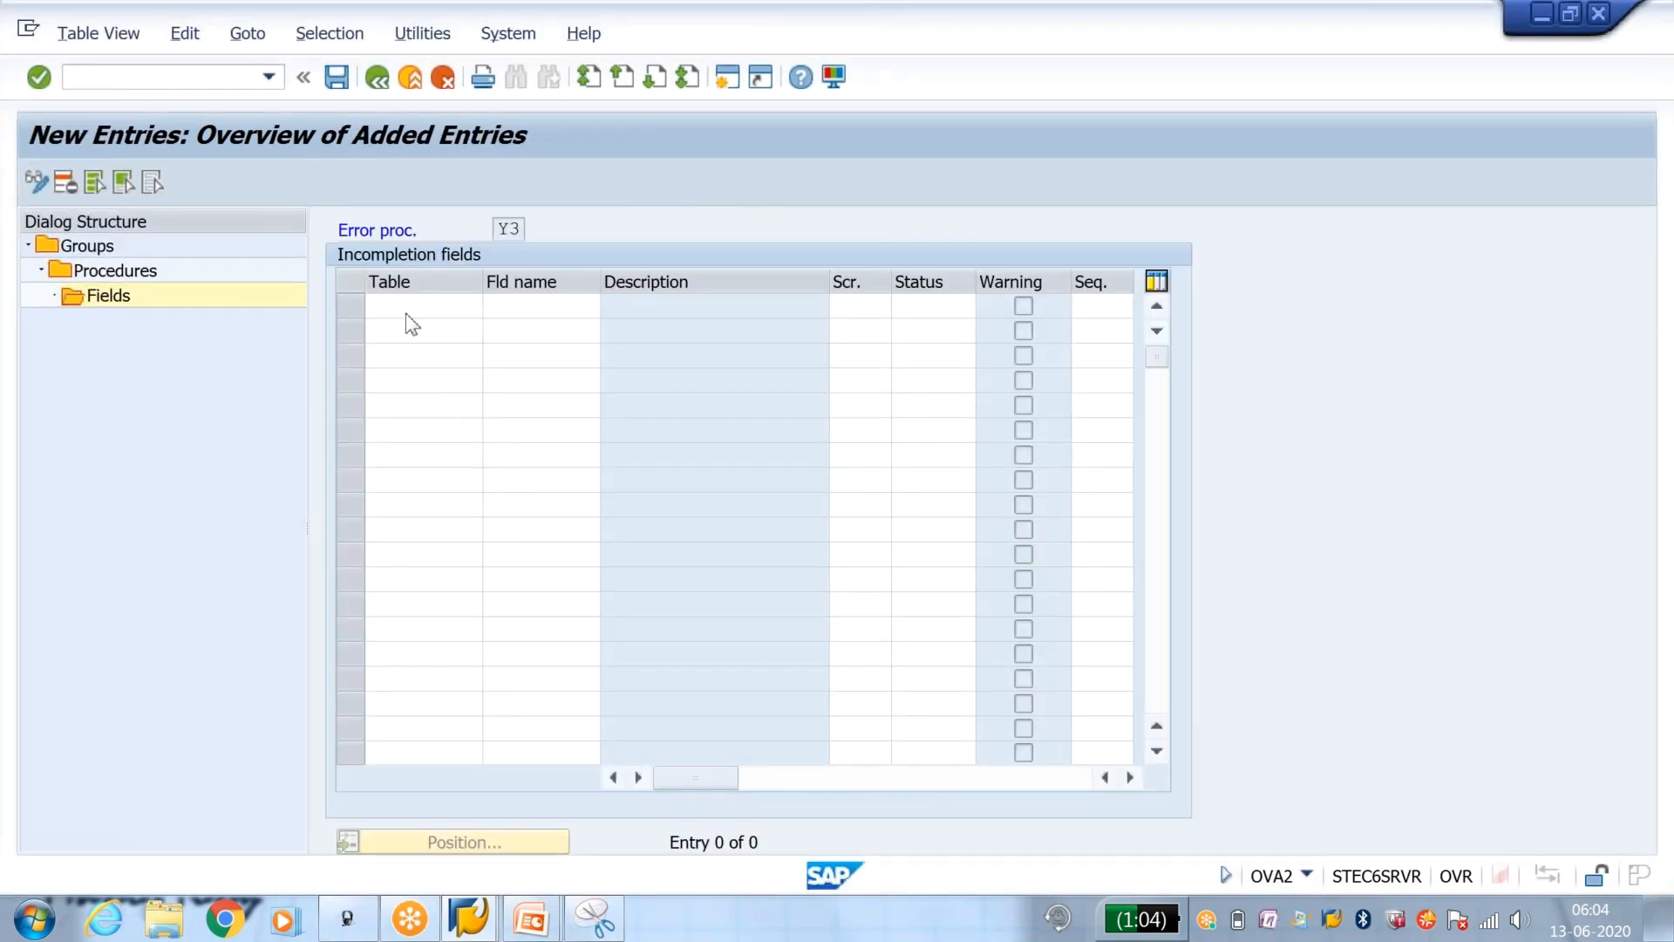
Step: Add table LIPS, field LGORT with screen CHSP and status Y1 to procedure Y3, and save it to the customizing request
{"action": "left_click", "coordinate": [408, 314]}
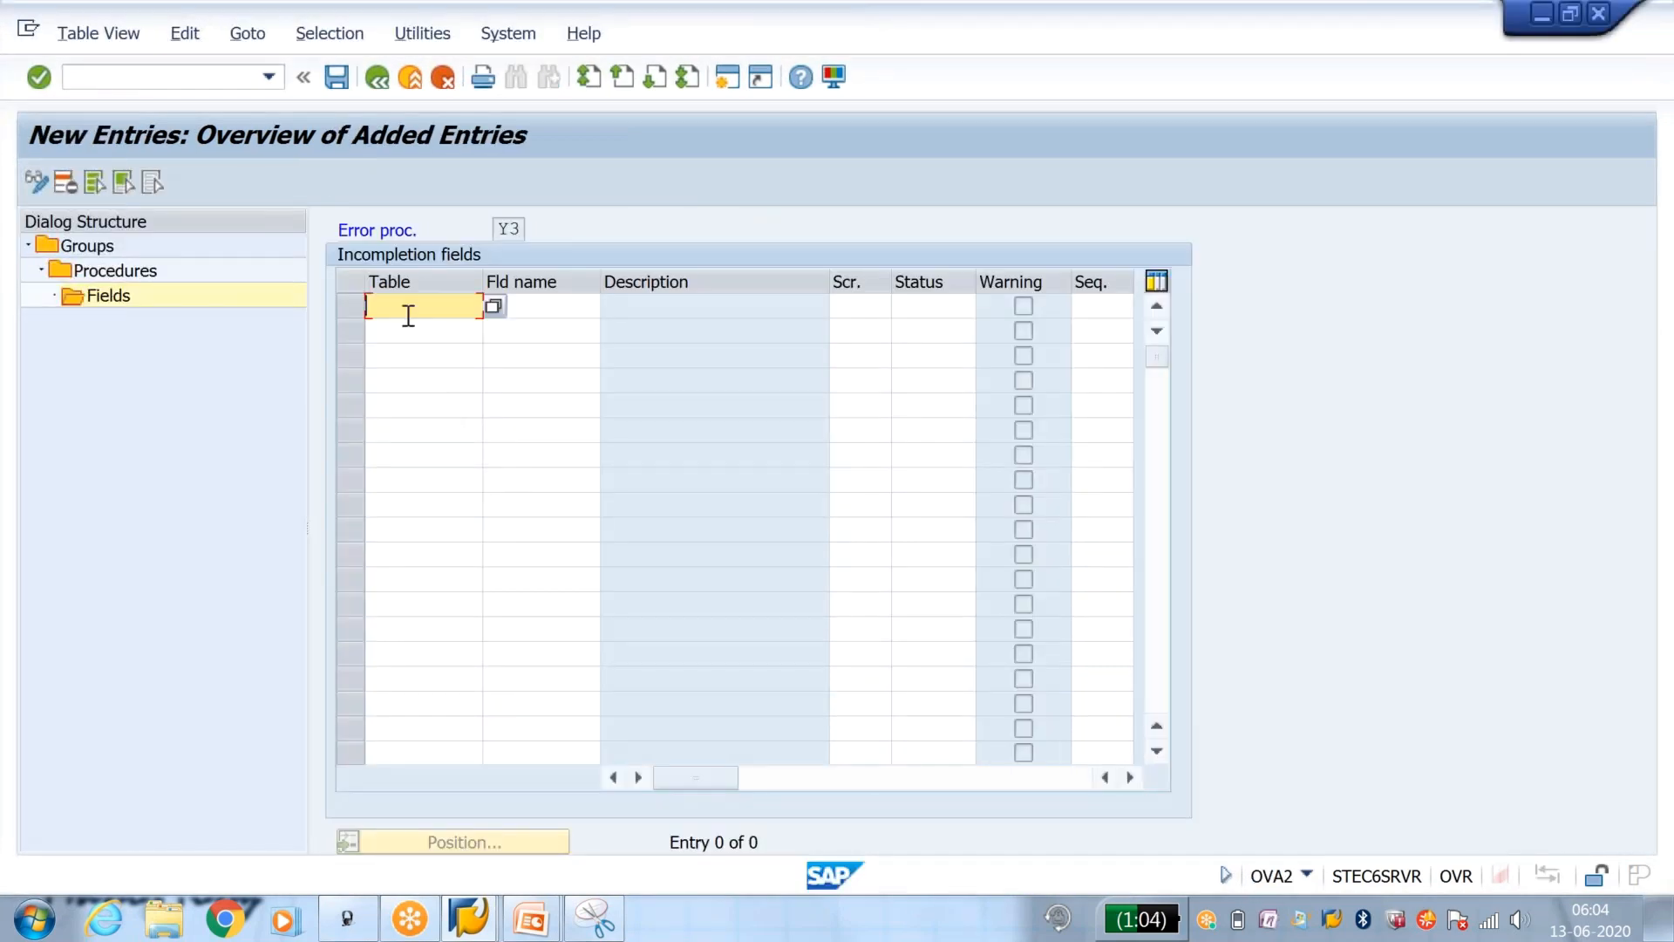
{"action": "type", "text": "LIPS"}
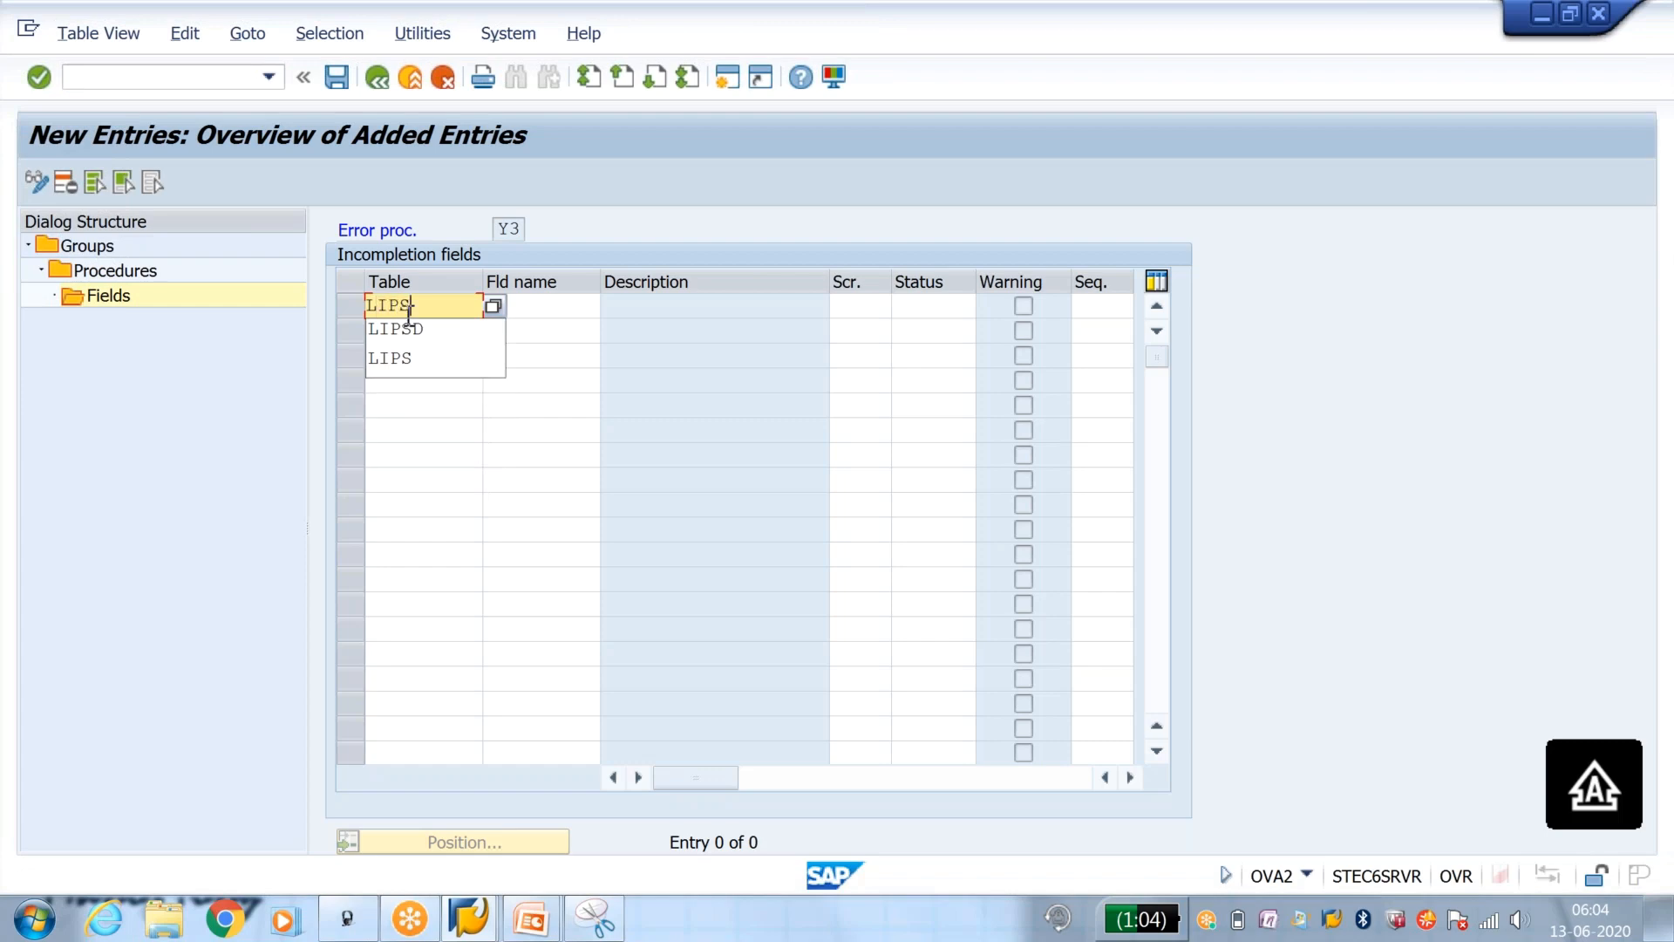
{"action": "key", "text": "Tab"}
{"action": "type", "text": "LGORT"}
{"action": "key", "text": "Tab"}
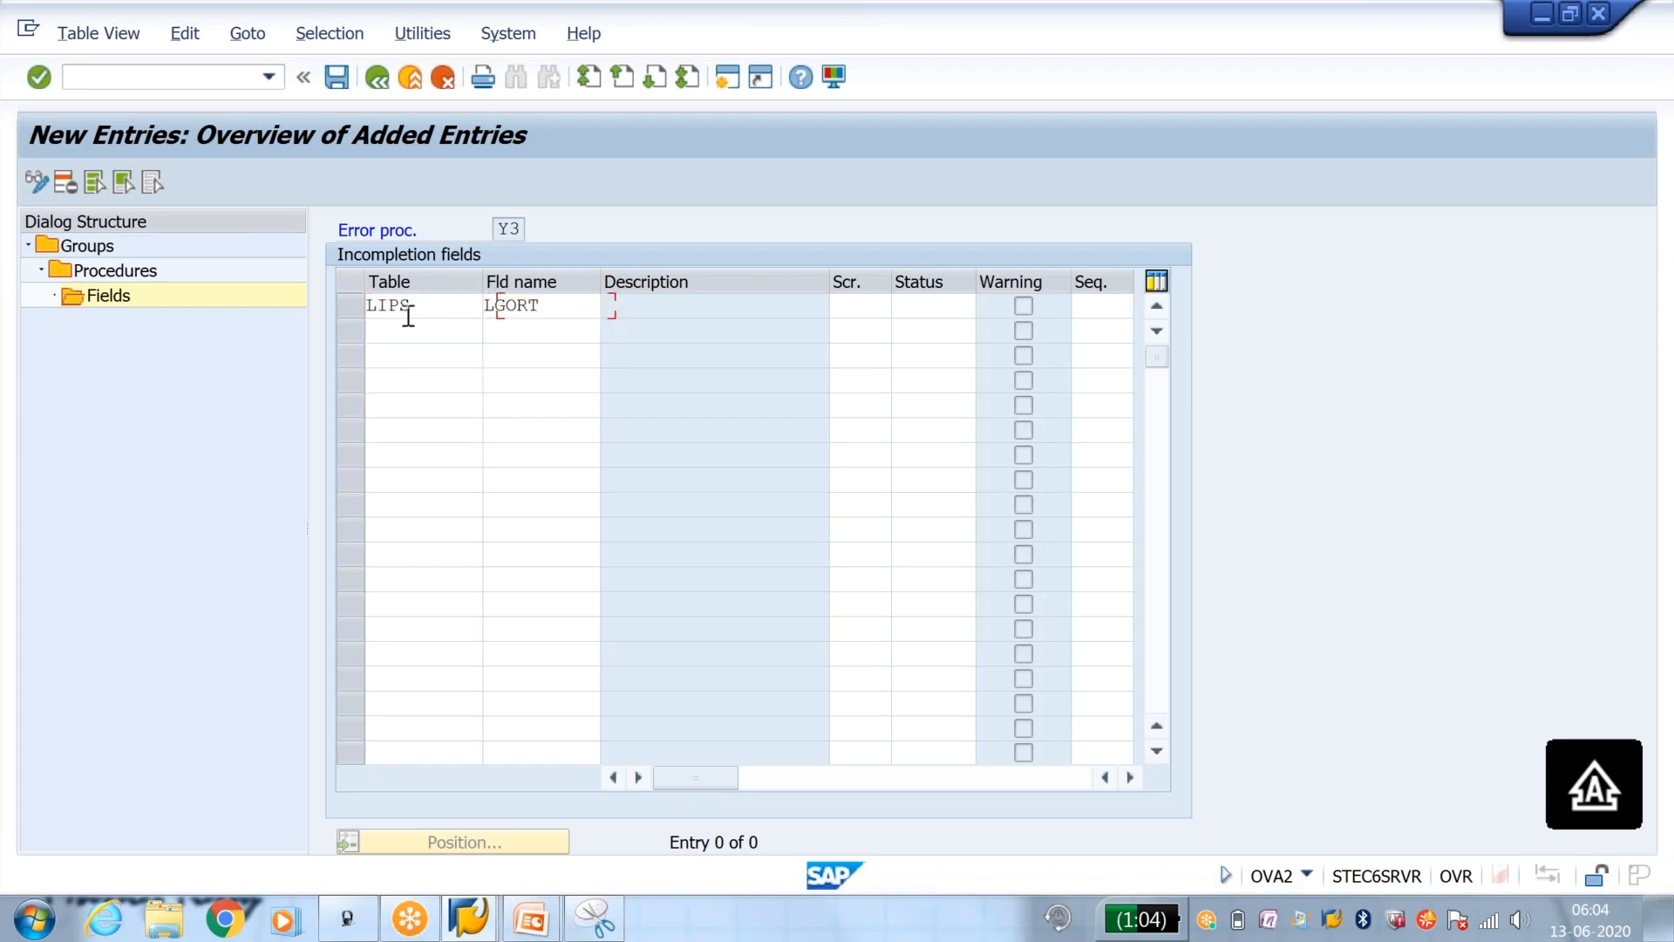
{"action": "key", "text": "Down"}
{"action": "key", "text": "Return"}
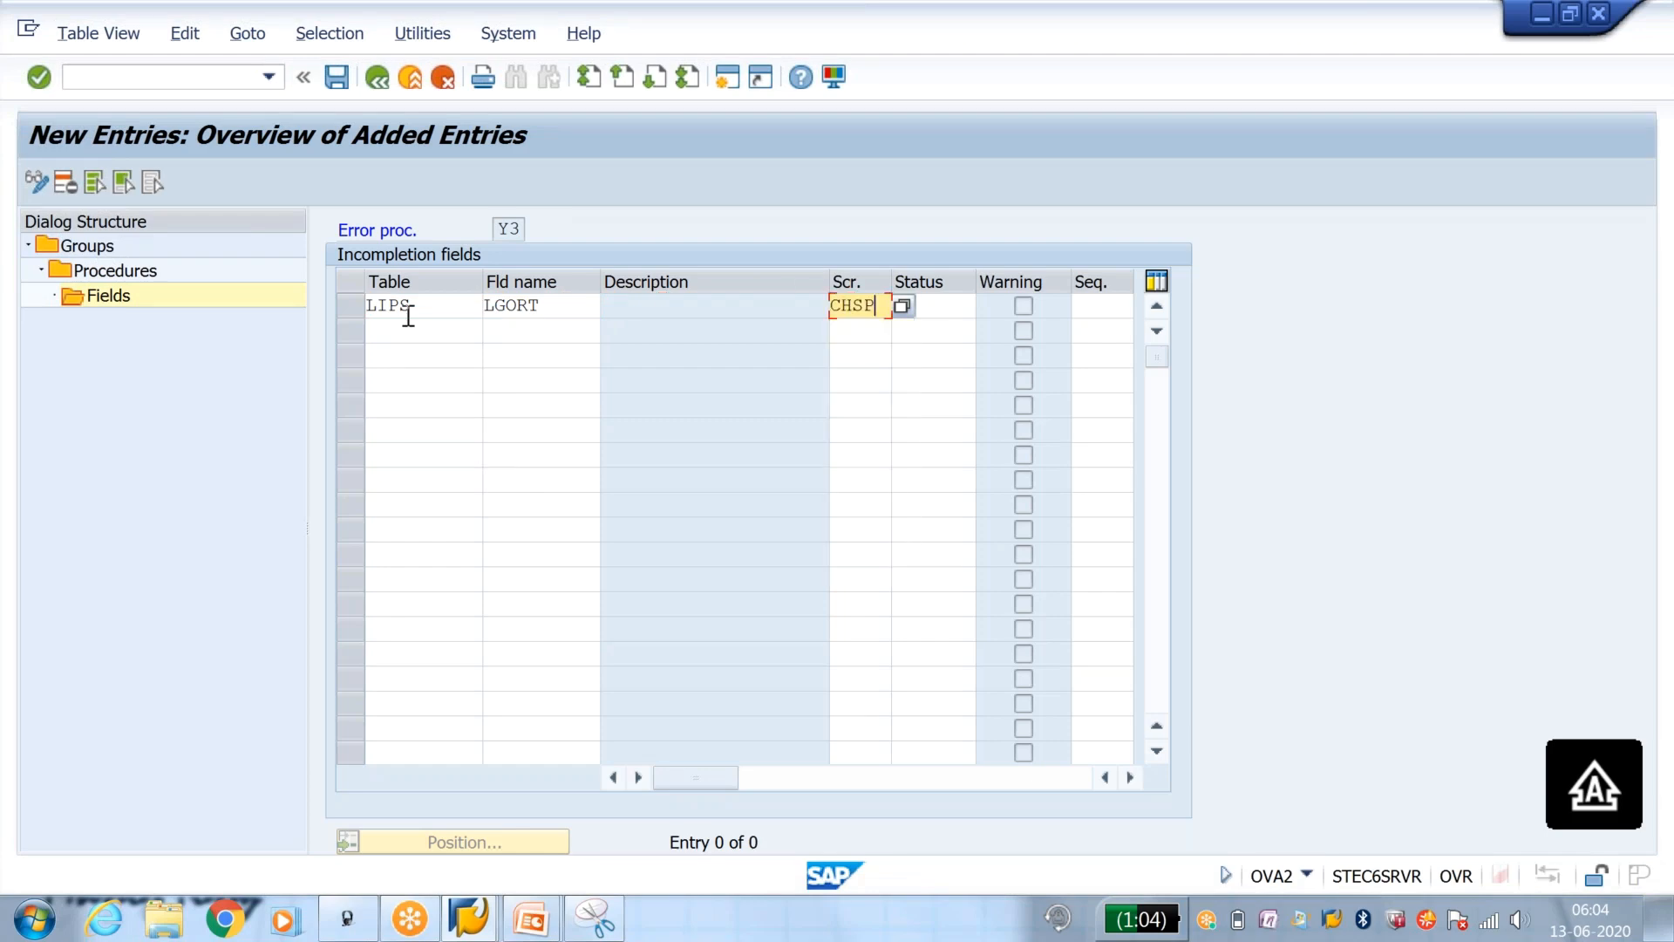
{"action": "key", "text": "Tab"}
{"action": "key", "text": "Down"}
{"action": "key", "text": "Return"}
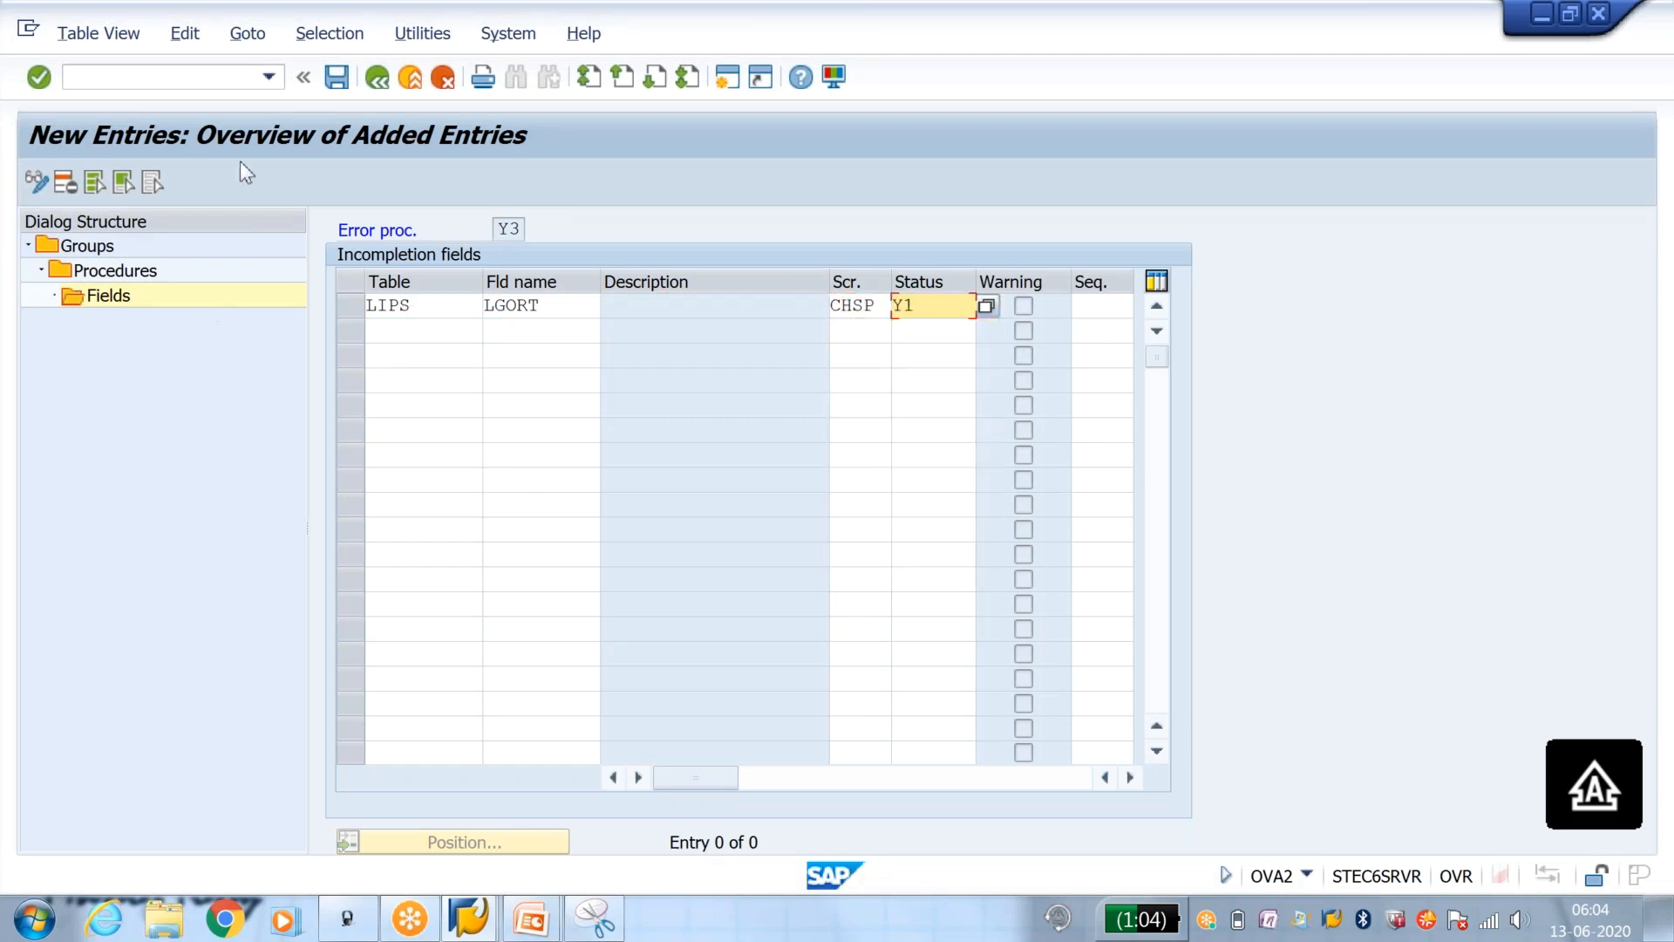
{"action": "left_click", "coordinate": [336, 78]}
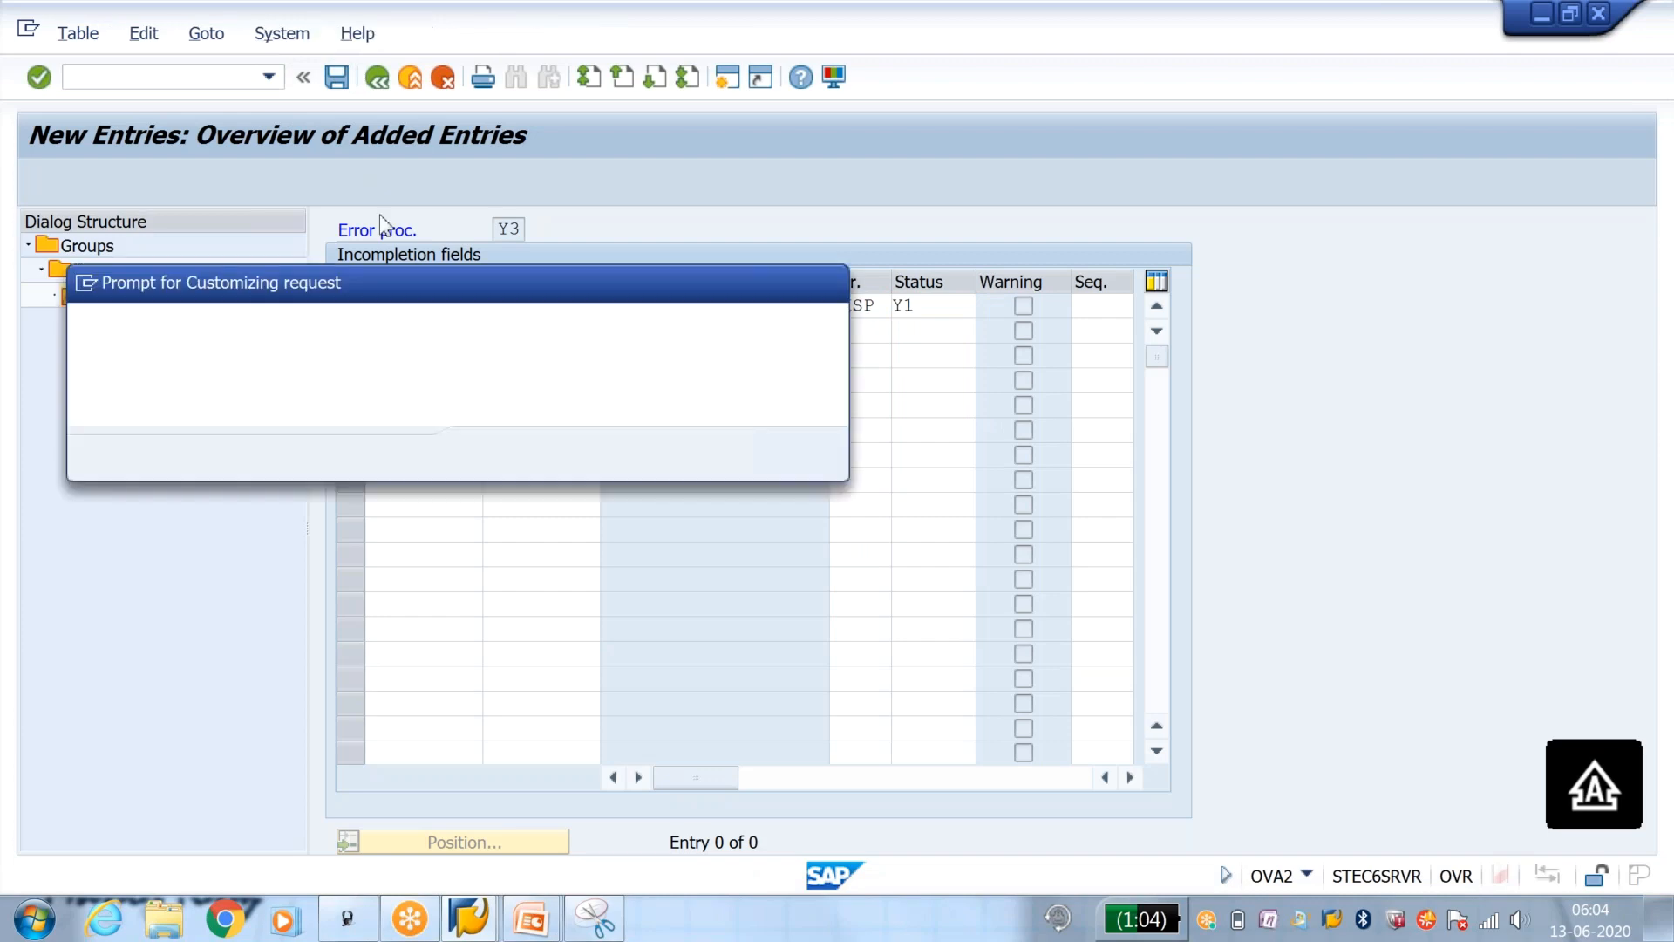
{"action": "left_click", "coordinate": [490, 453]}
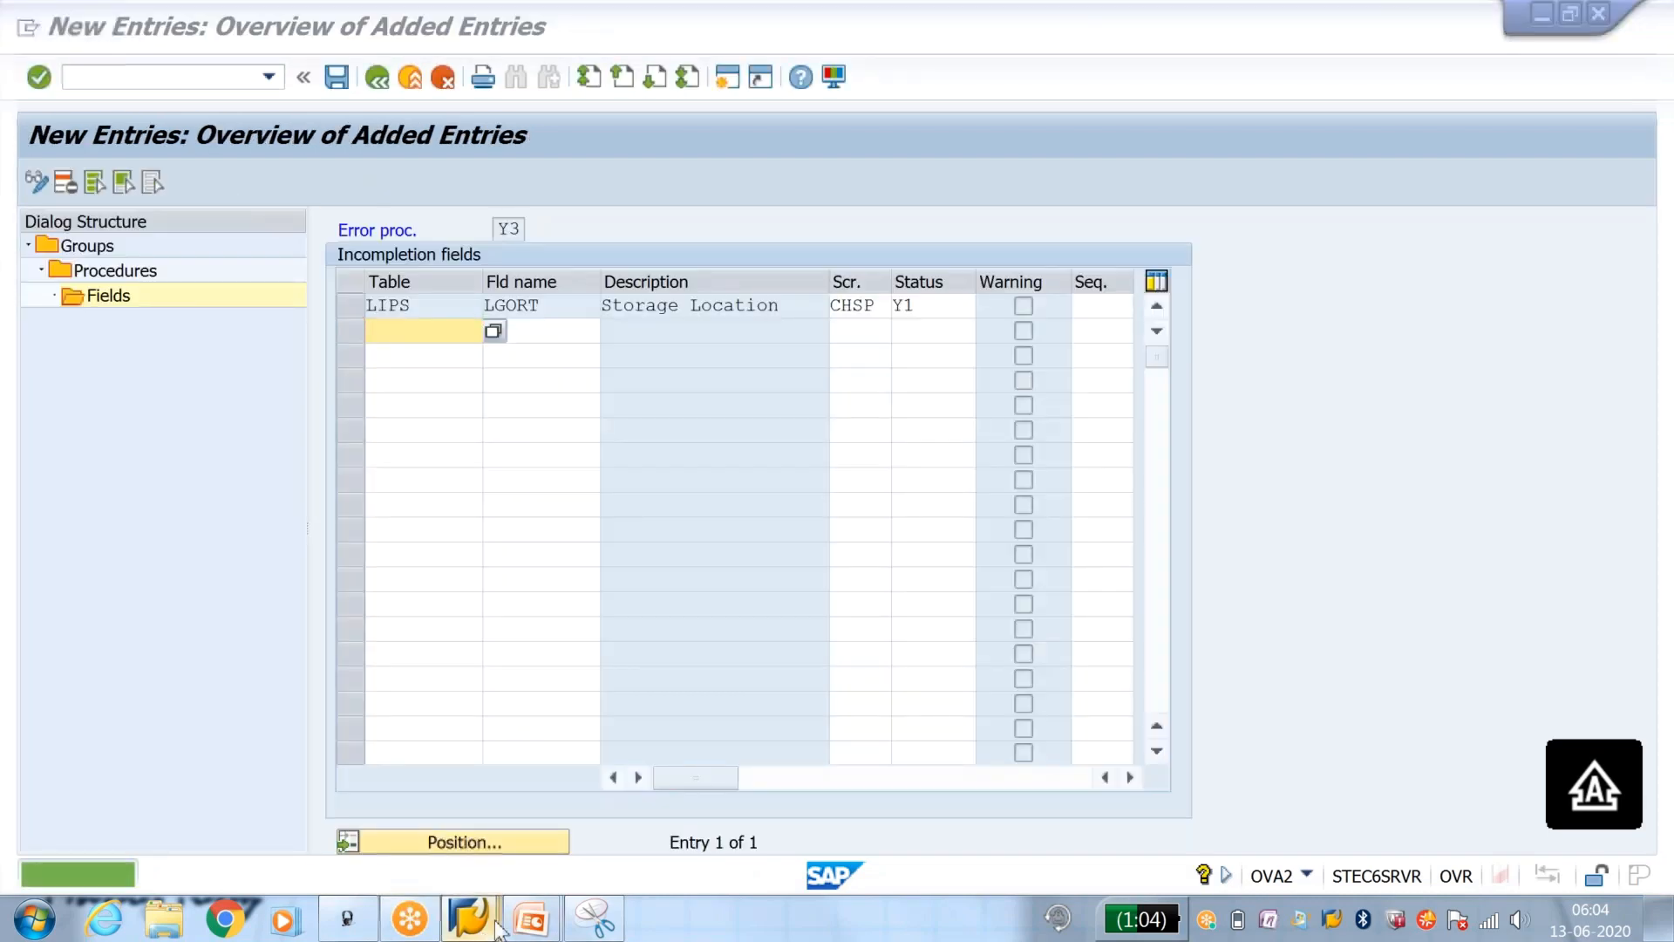
Step: Check which document steps are flagged for status group Y1 in the status groups overview
{"action": "mouse_move", "coordinate": [475, 924]}
{"action": "left_click", "coordinate": [754, 803]}
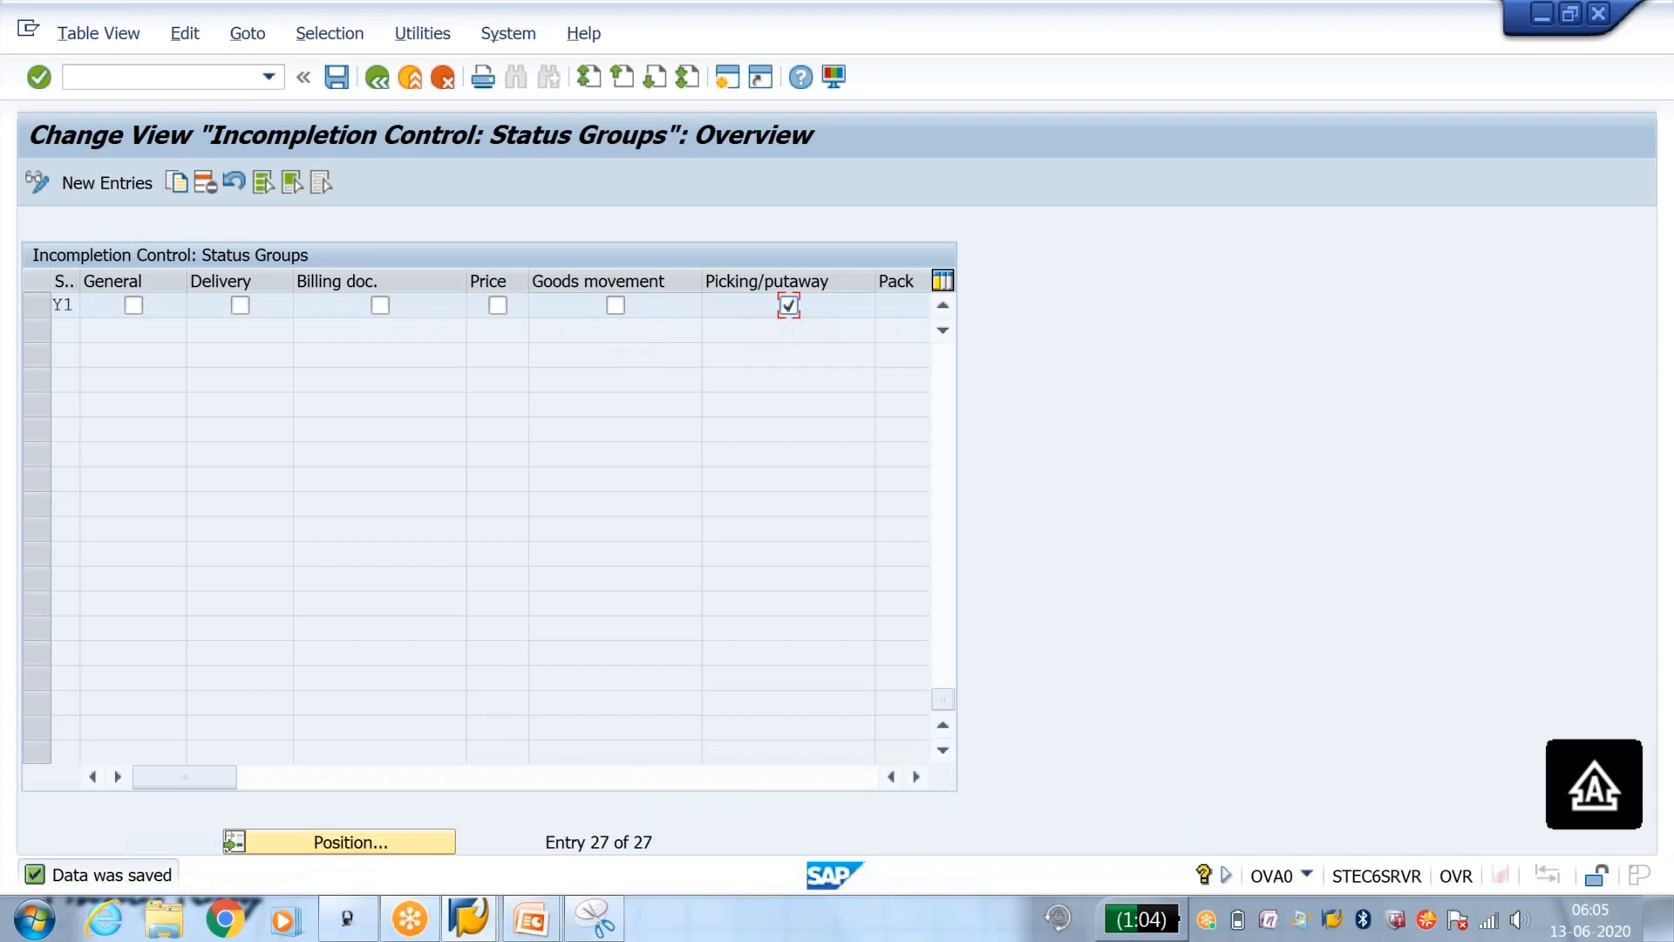
{"action": "key", "text": "alt+Tab"}
{"action": "key", "text": "alt+Tab"}
Step: Start a new standard order with VA01, entering the sold-to party's customer number and OK as the PO number
{"action": "mouse_move", "coordinate": [462, 920]}
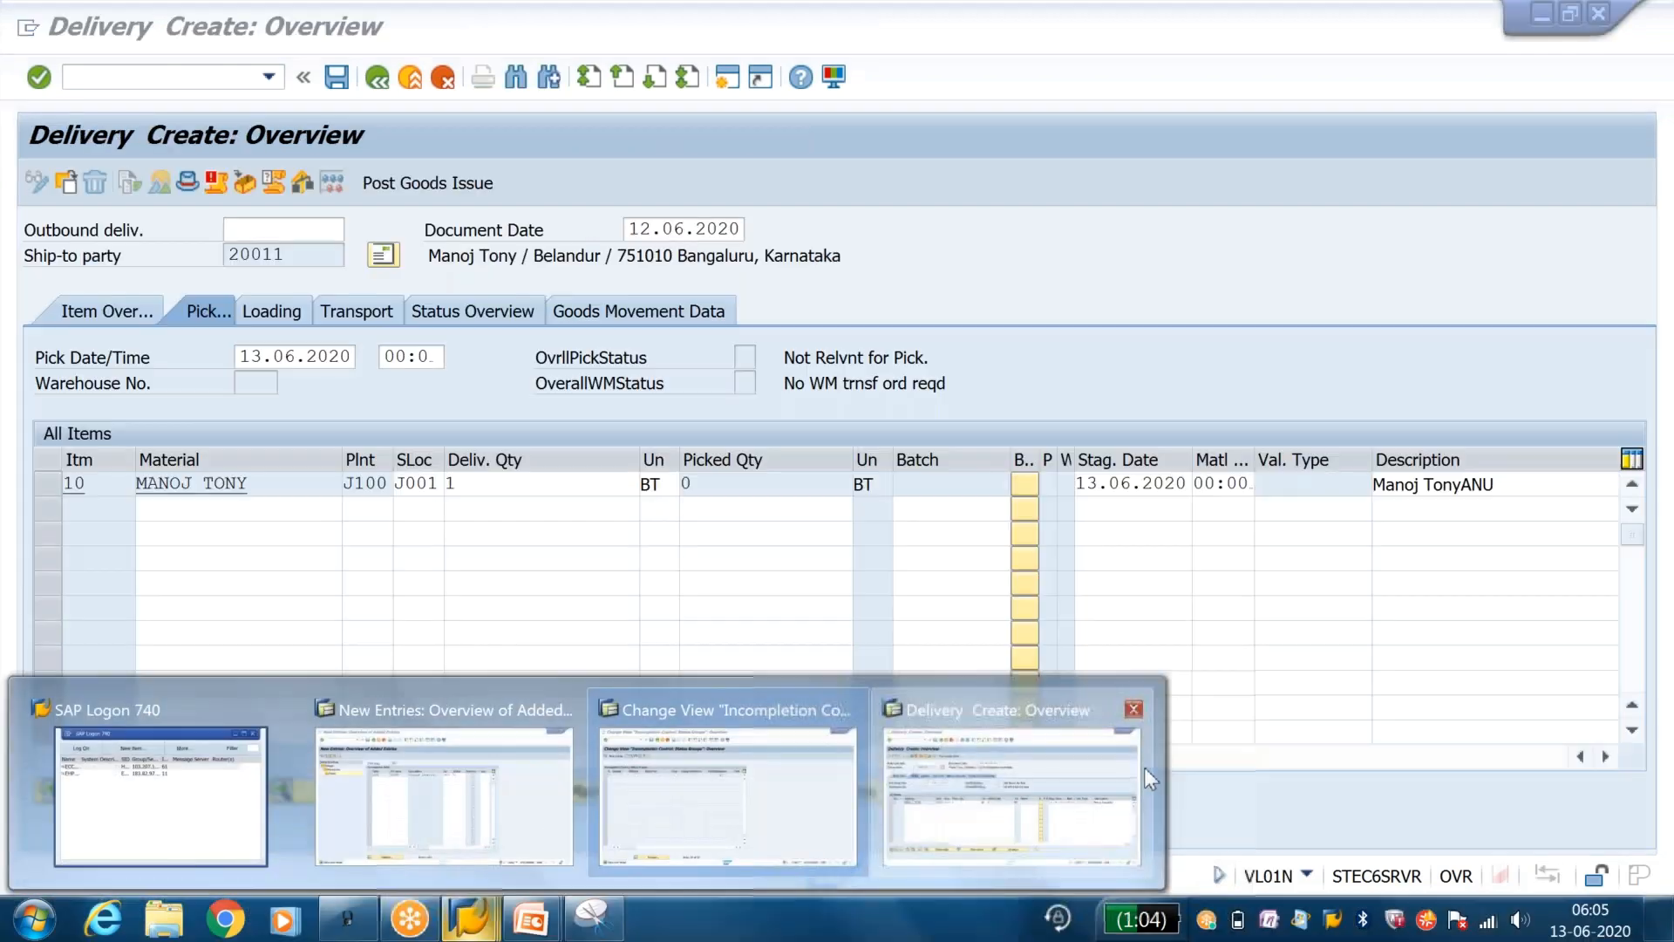
{"action": "left_click", "coordinate": [1144, 768]}
{"action": "left_click", "coordinate": [186, 80]}
{"action": "type", "text": "/"}
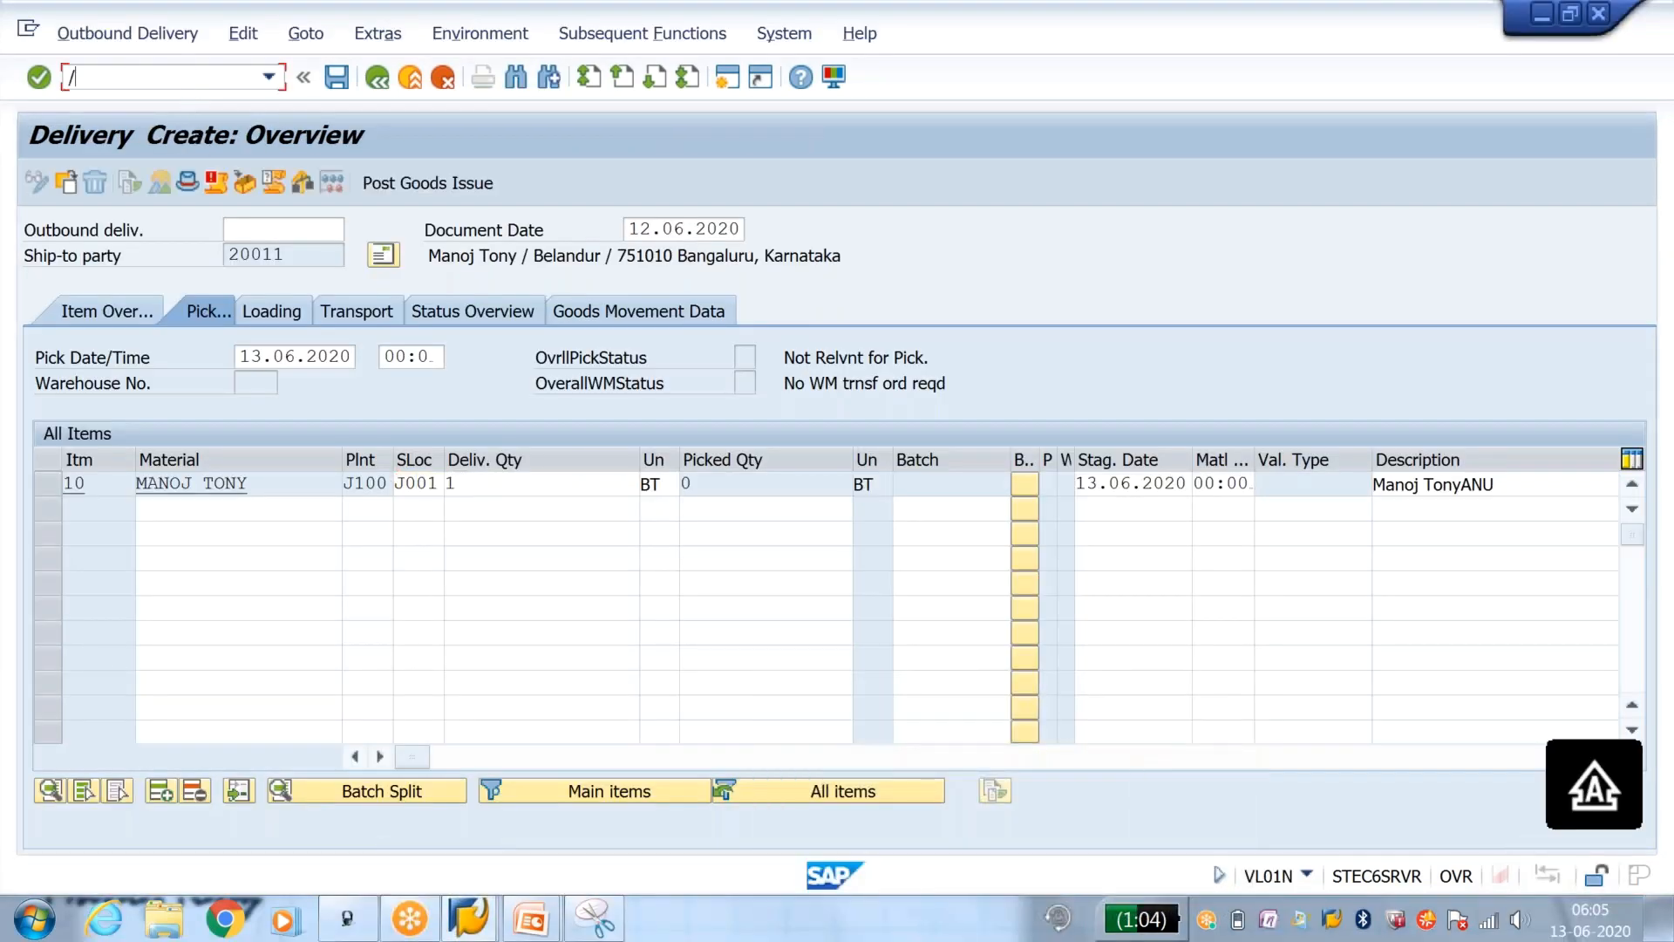
{"action": "type", "text": "NVA01"}
{"action": "key", "text": "Return"}
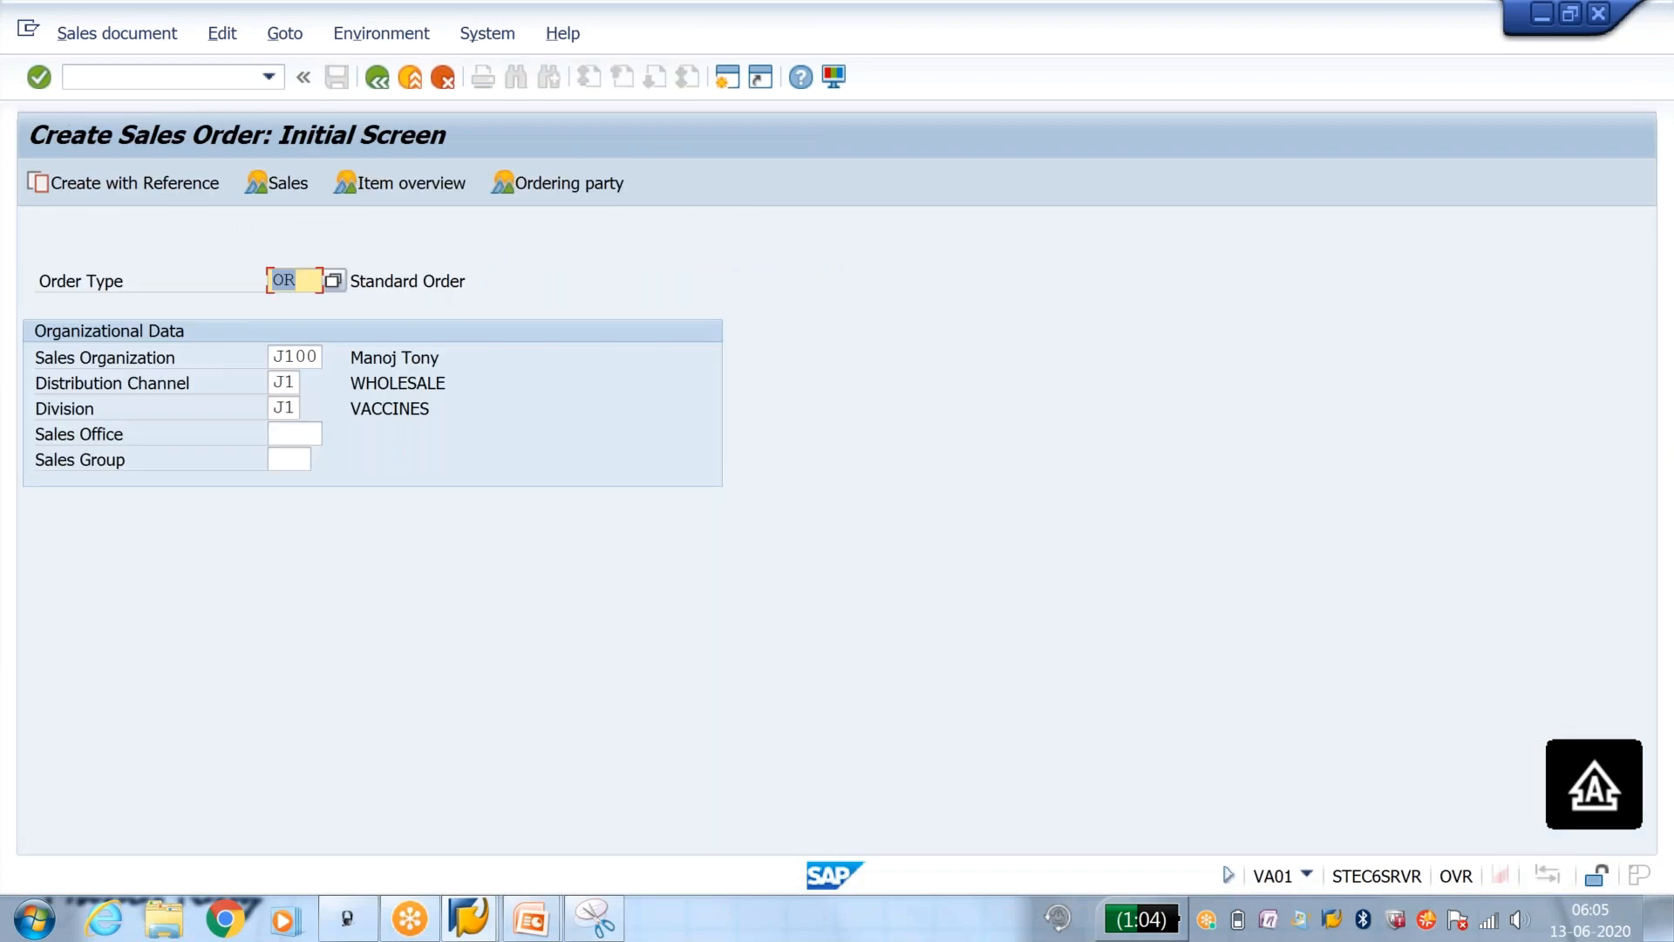
{"action": "key", "text": "Return"}
{"action": "type", "text": "20011"}
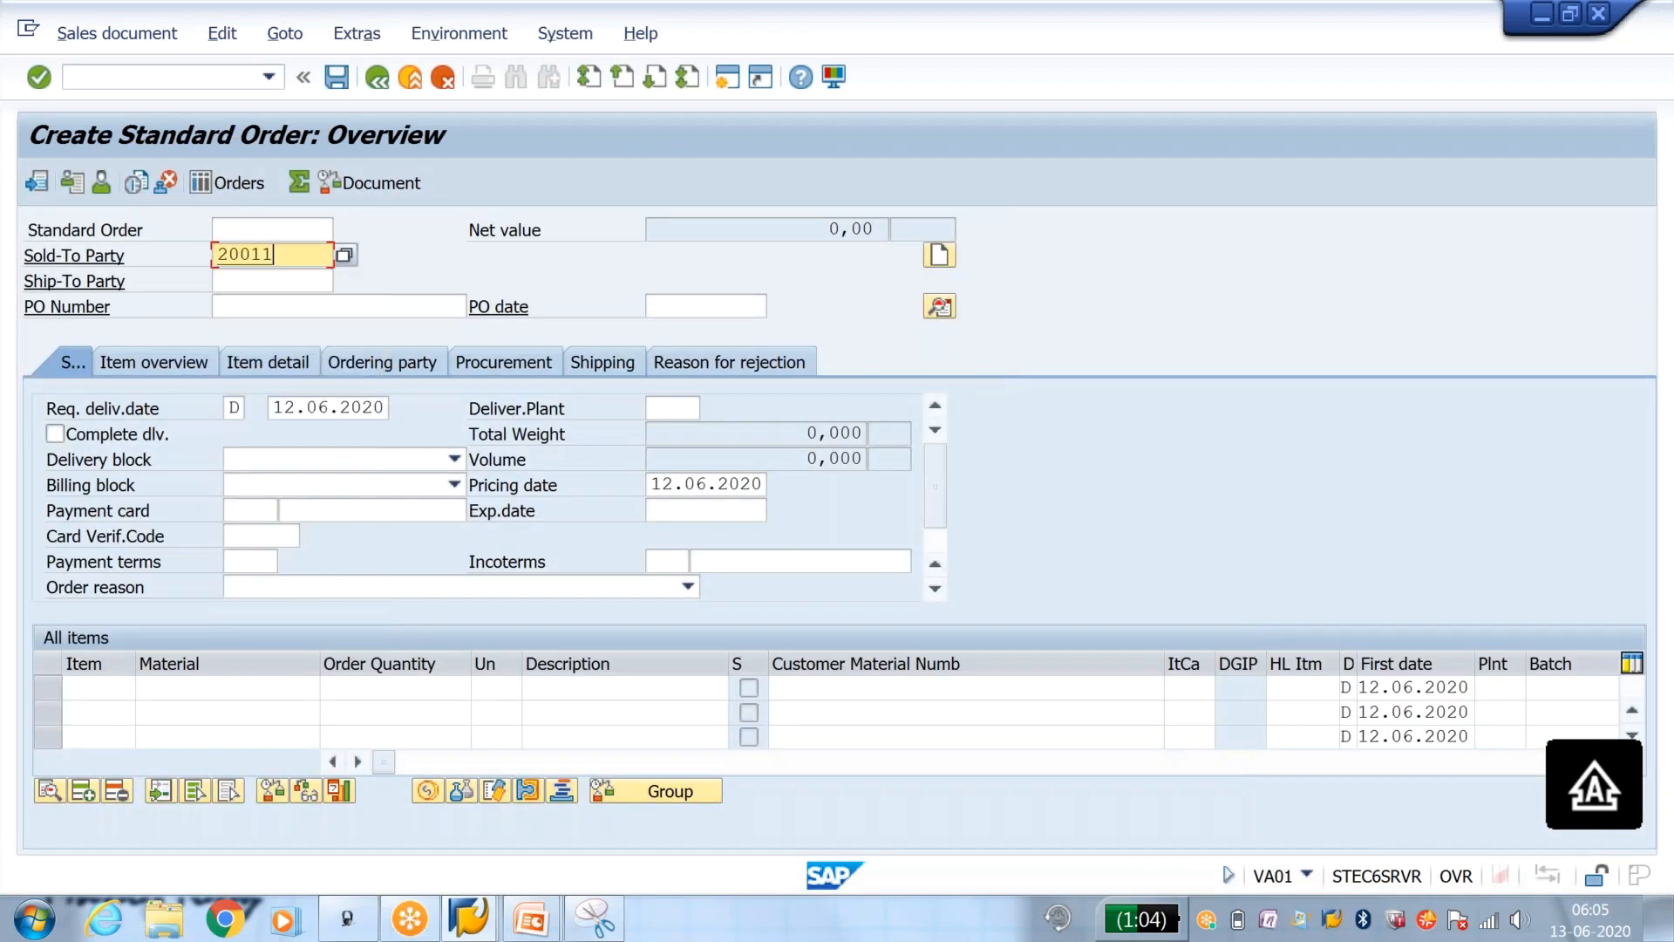
{"action": "key", "text": "Return"}
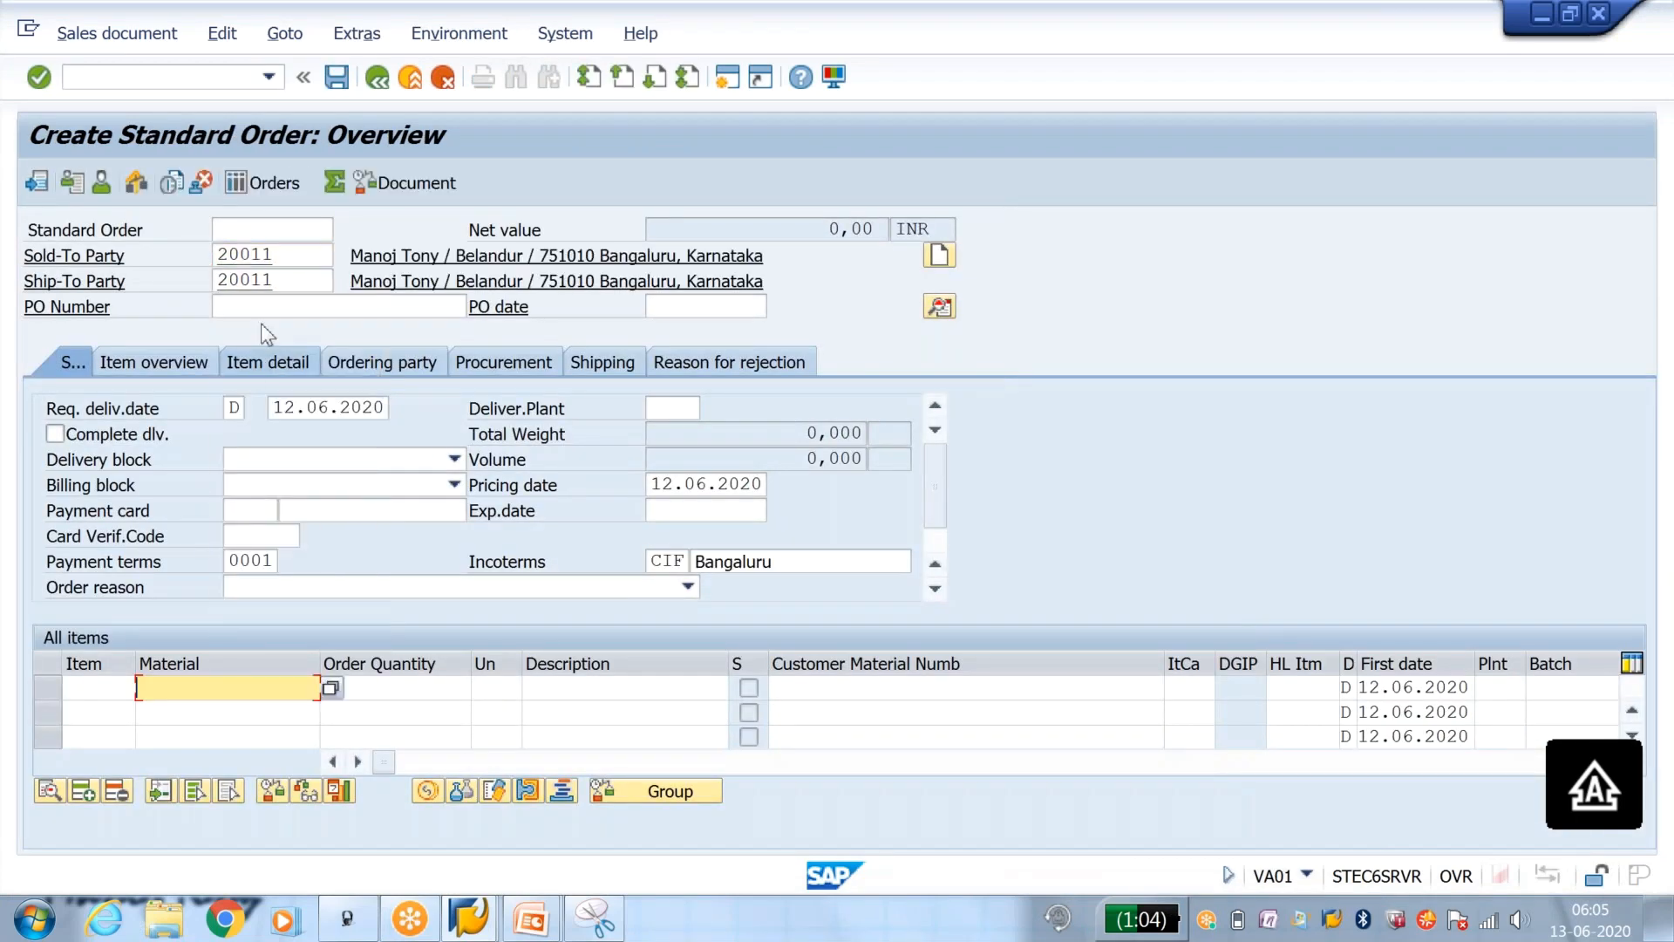
{"action": "left_click", "coordinate": [267, 311]}
{"action": "type", "text": "OK"}
{"action": "key", "text": "Return"}
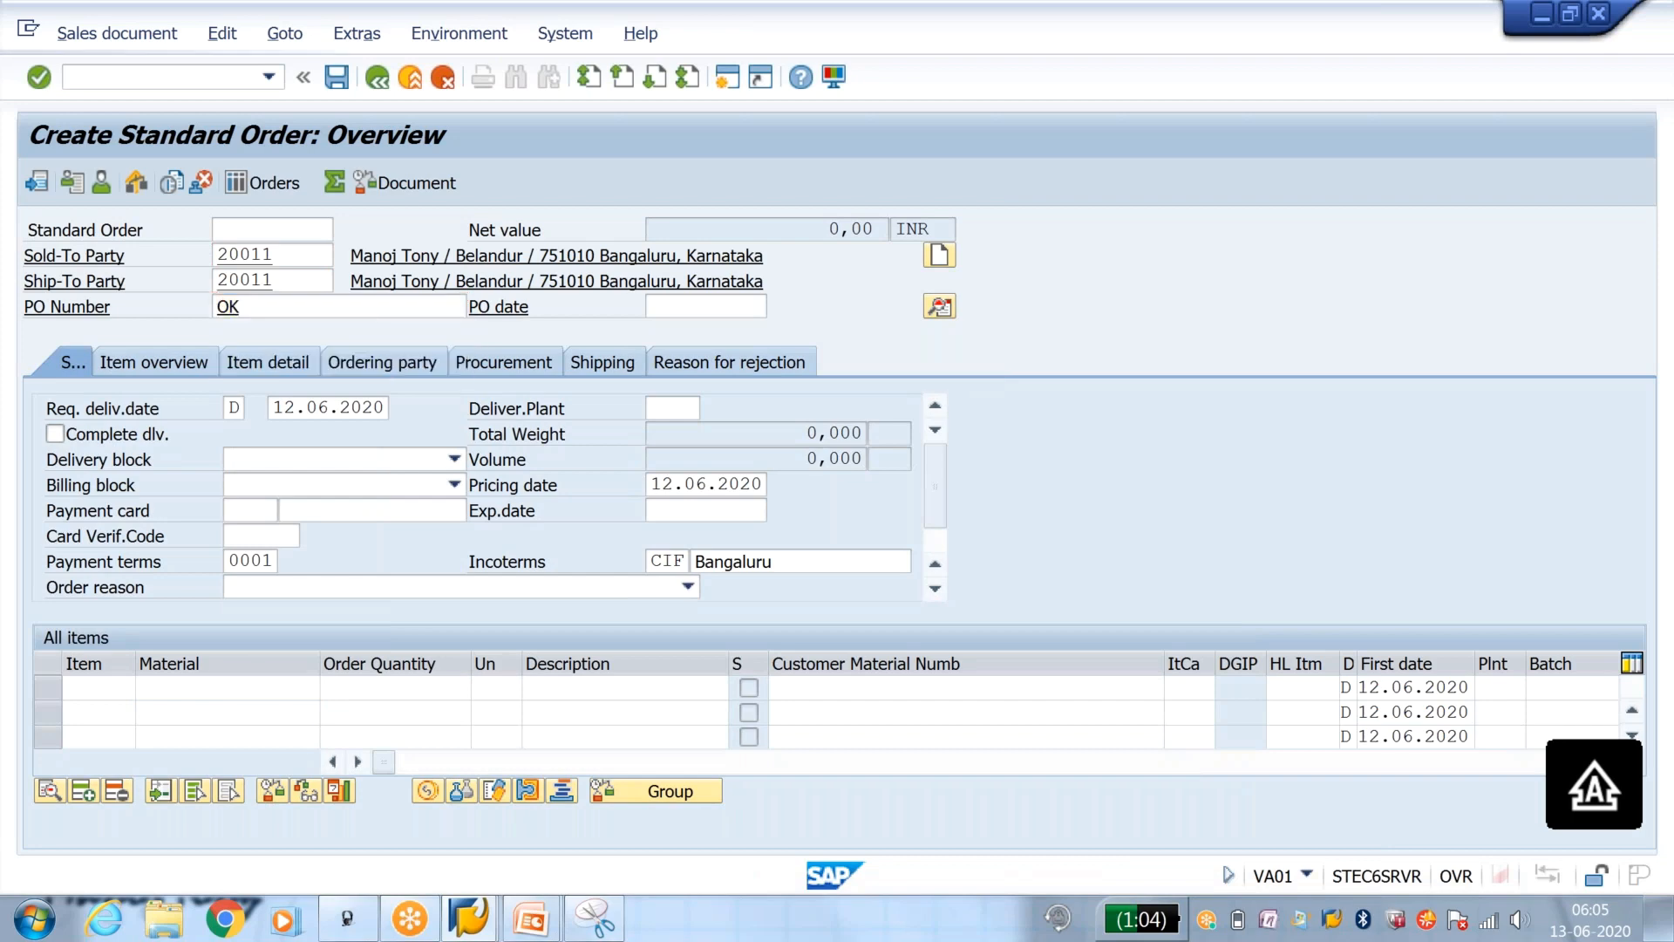
Step: Add the material as item 10 with quantity 1 and save the order as an incomplete document
{"action": "key", "text": "Down"}
{"action": "key", "text": "Return"}
{"action": "key", "text": "Return"}
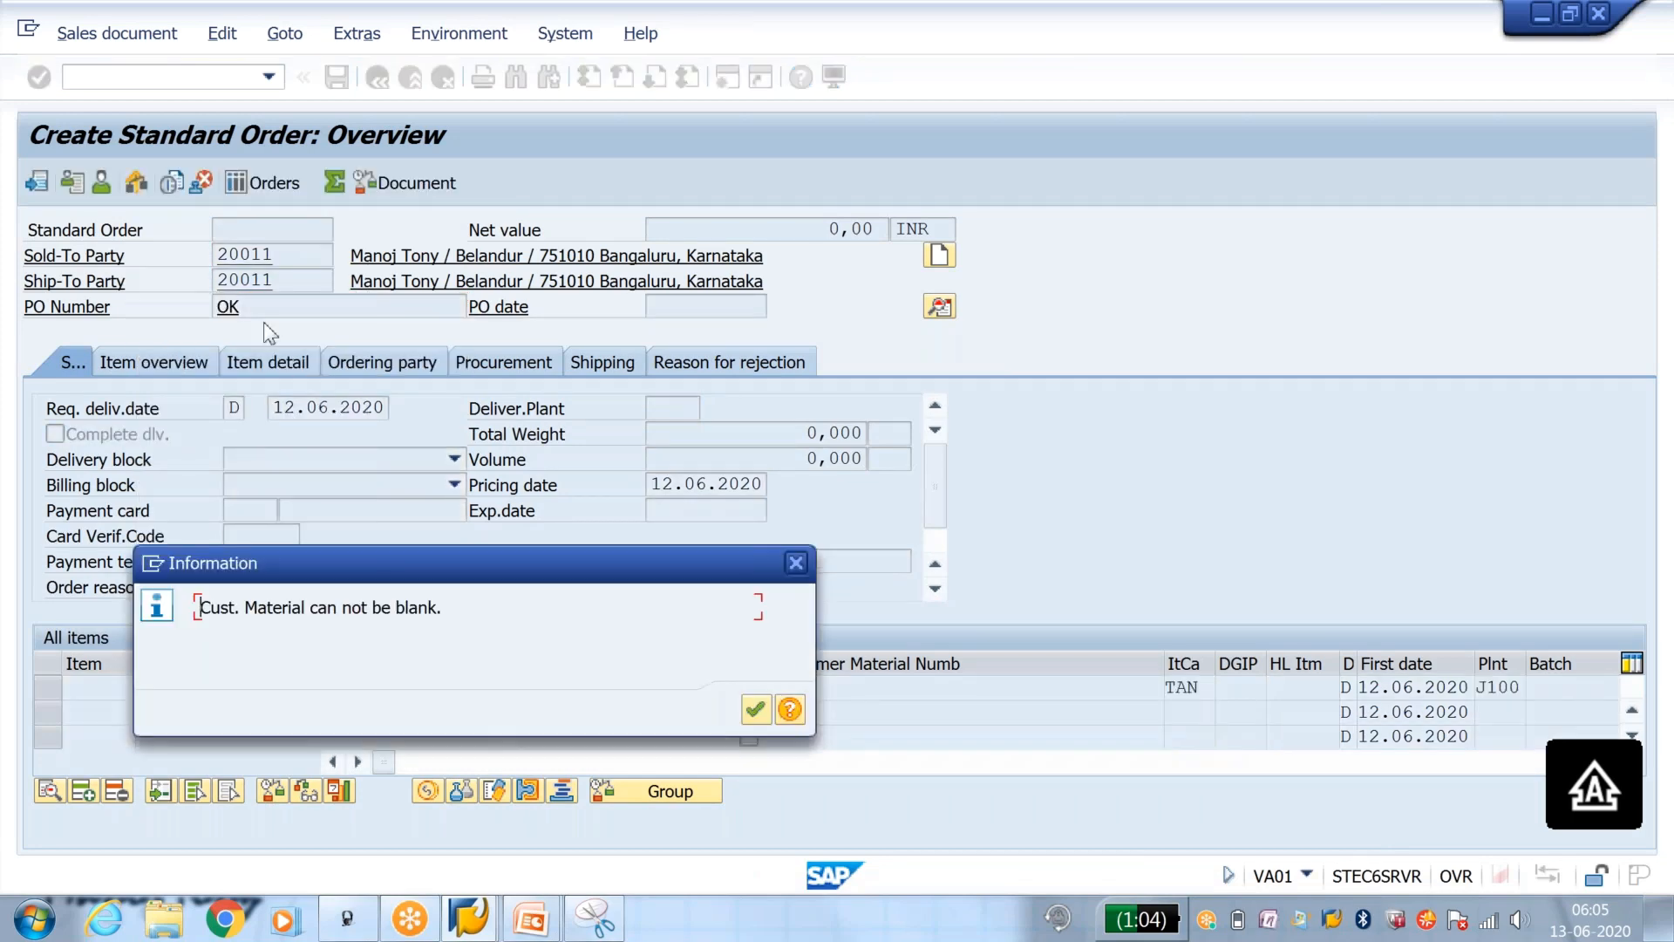
{"action": "key", "text": "Return"}
{"action": "left_click", "coordinate": [332, 81]}
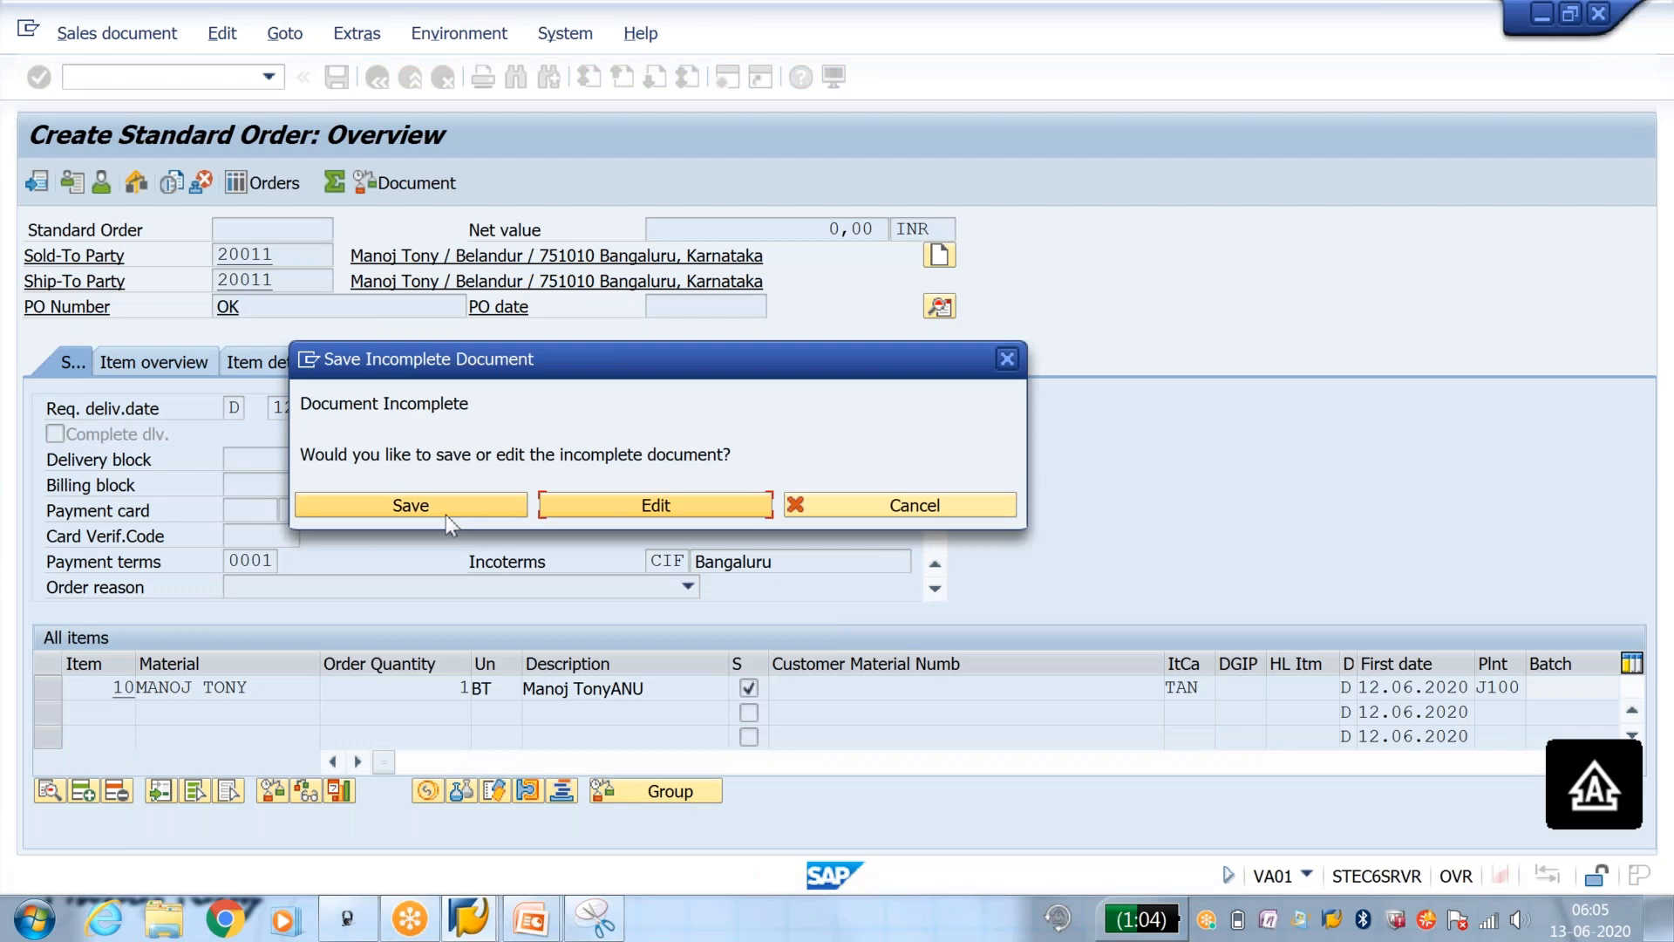
{"action": "left_click", "coordinate": [479, 506]}
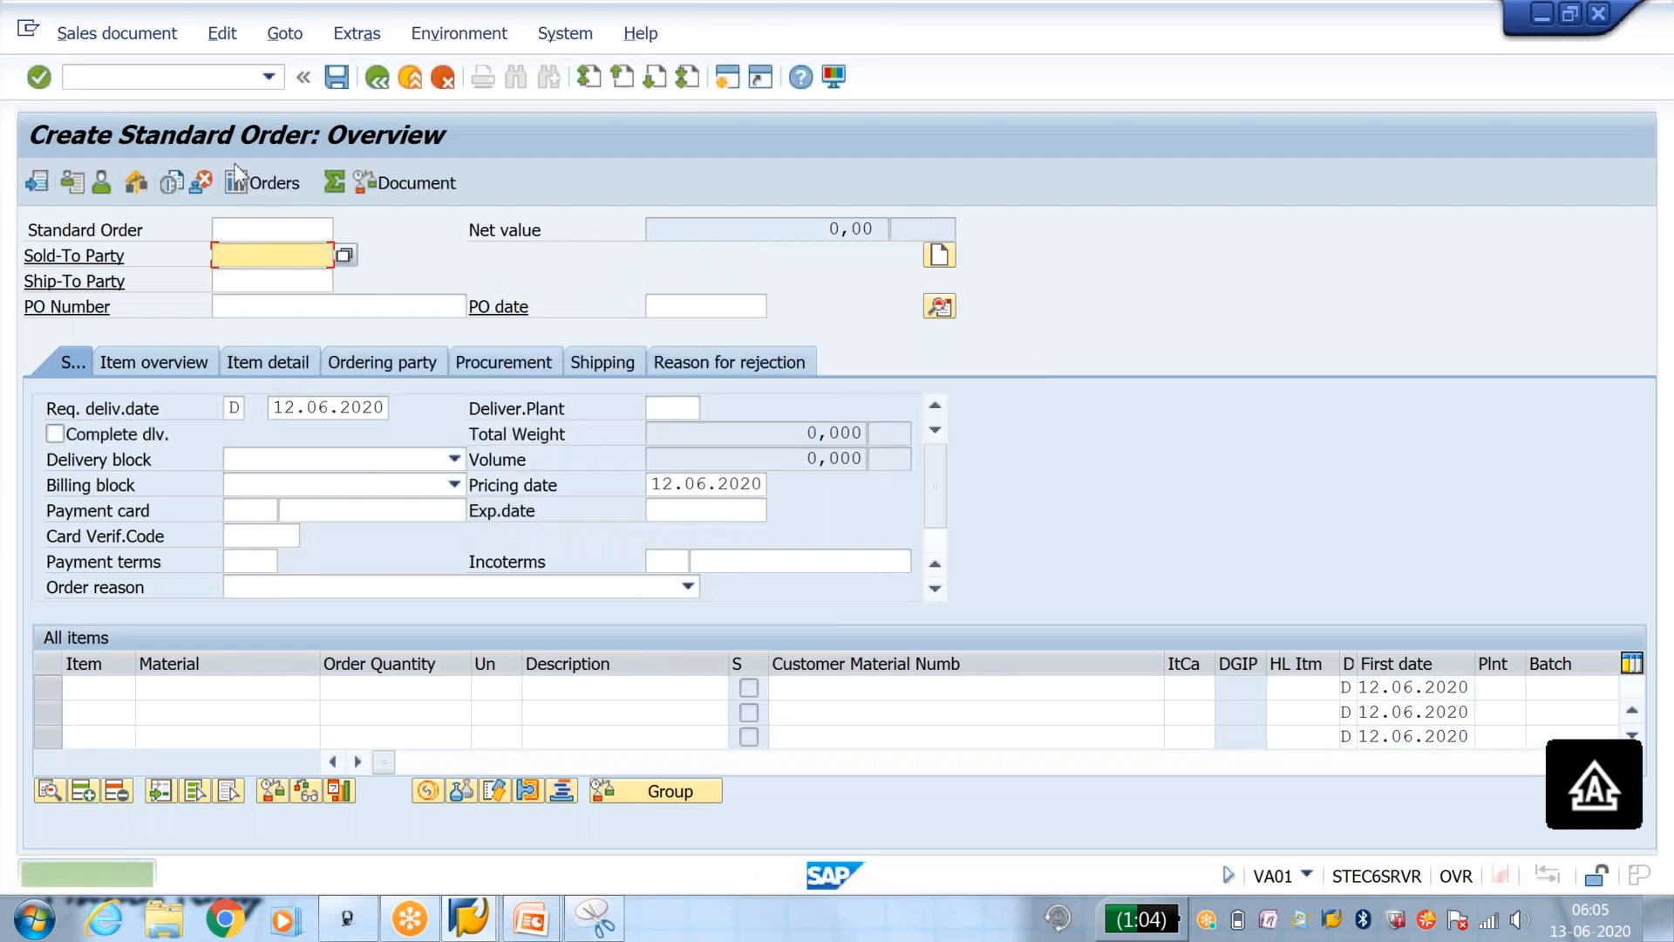
{"action": "left_click", "coordinate": [160, 73]}
{"action": "type", "text": "/NVA01"}
{"action": "key", "text": "Return"}
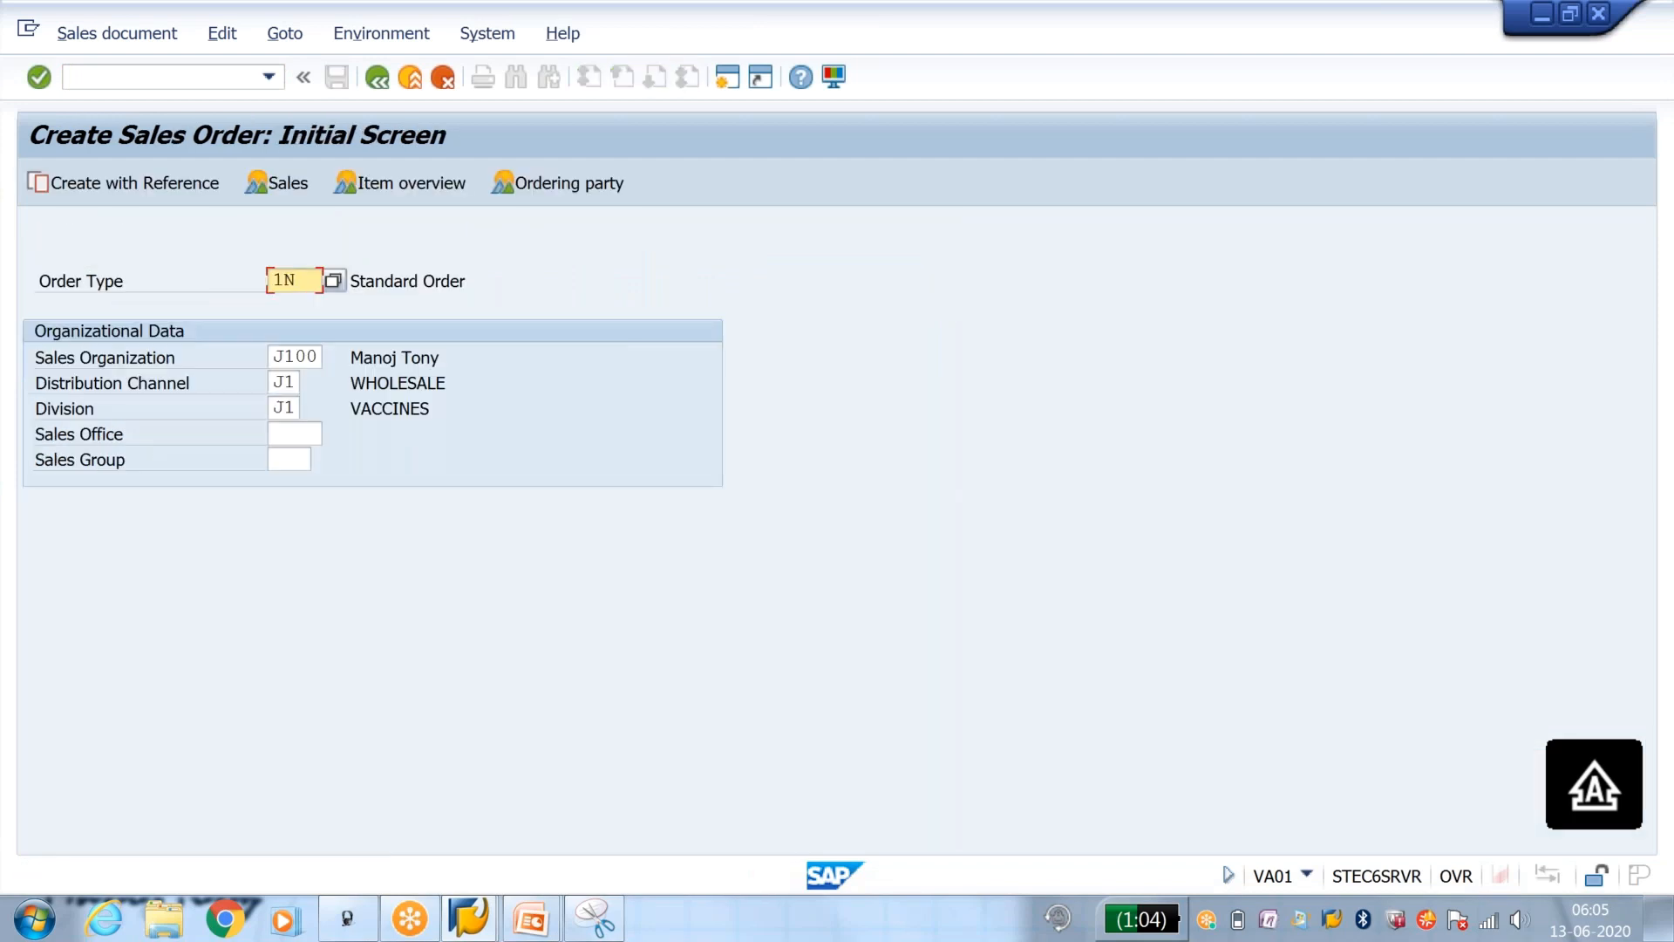
Step: Open transaction VL01N and start an outbound delivery with reference to the saved order
{"action": "left_click", "coordinate": [160, 70]}
{"action": "type", "text": "/N"}
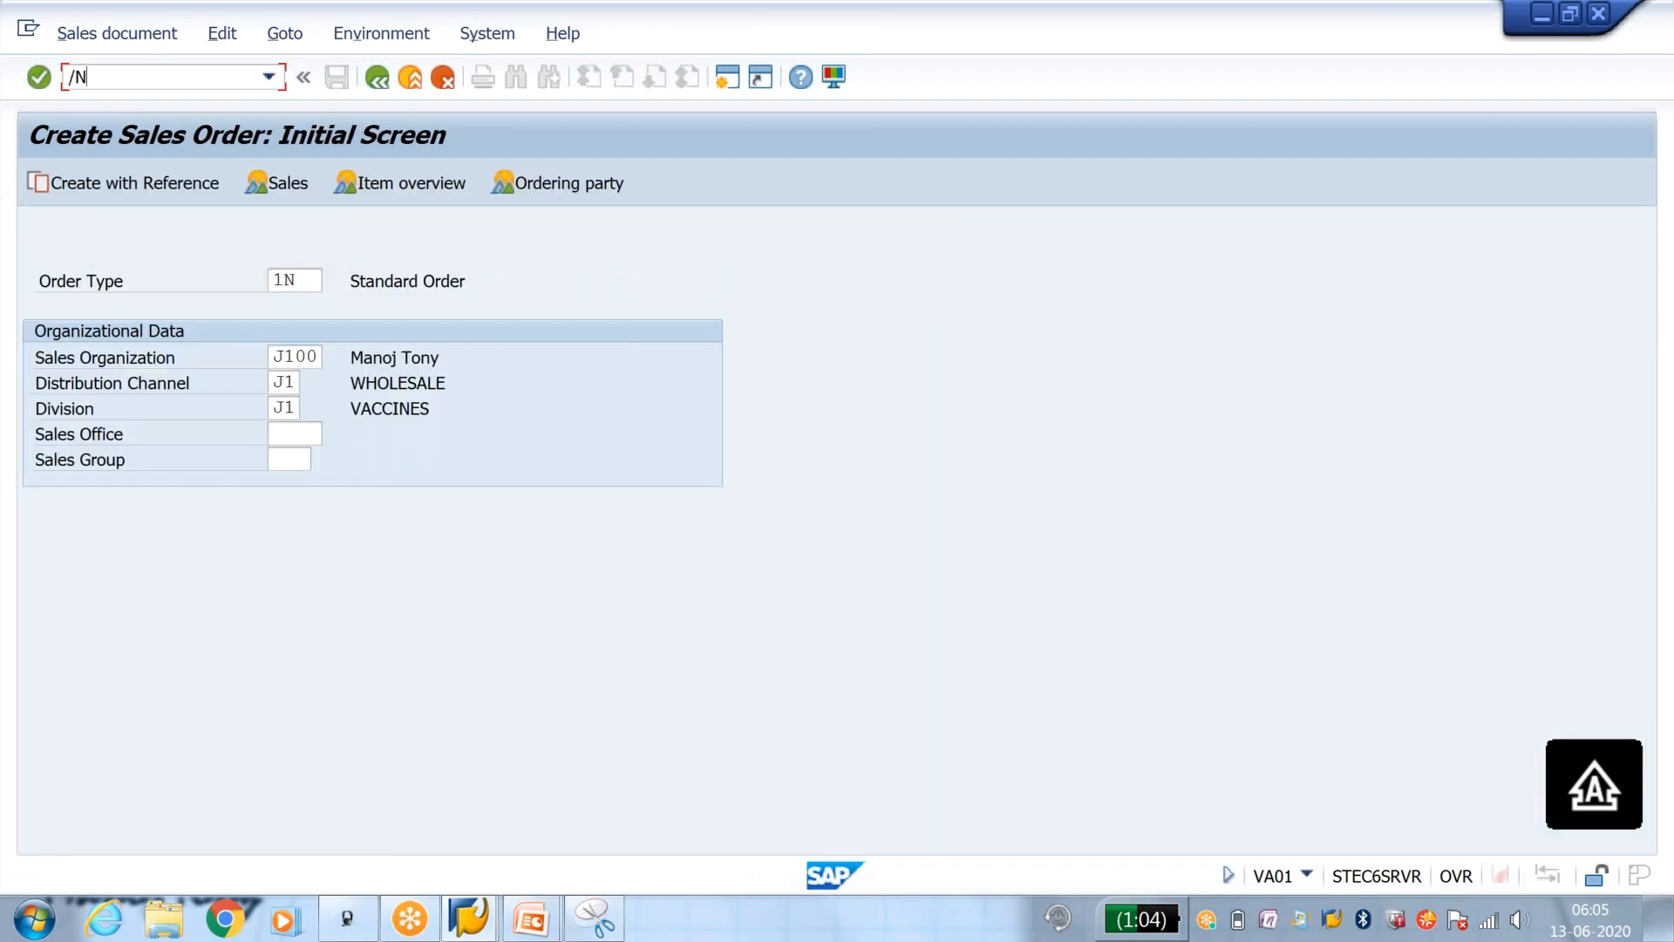
{"action": "type", "text": "VL01N"}
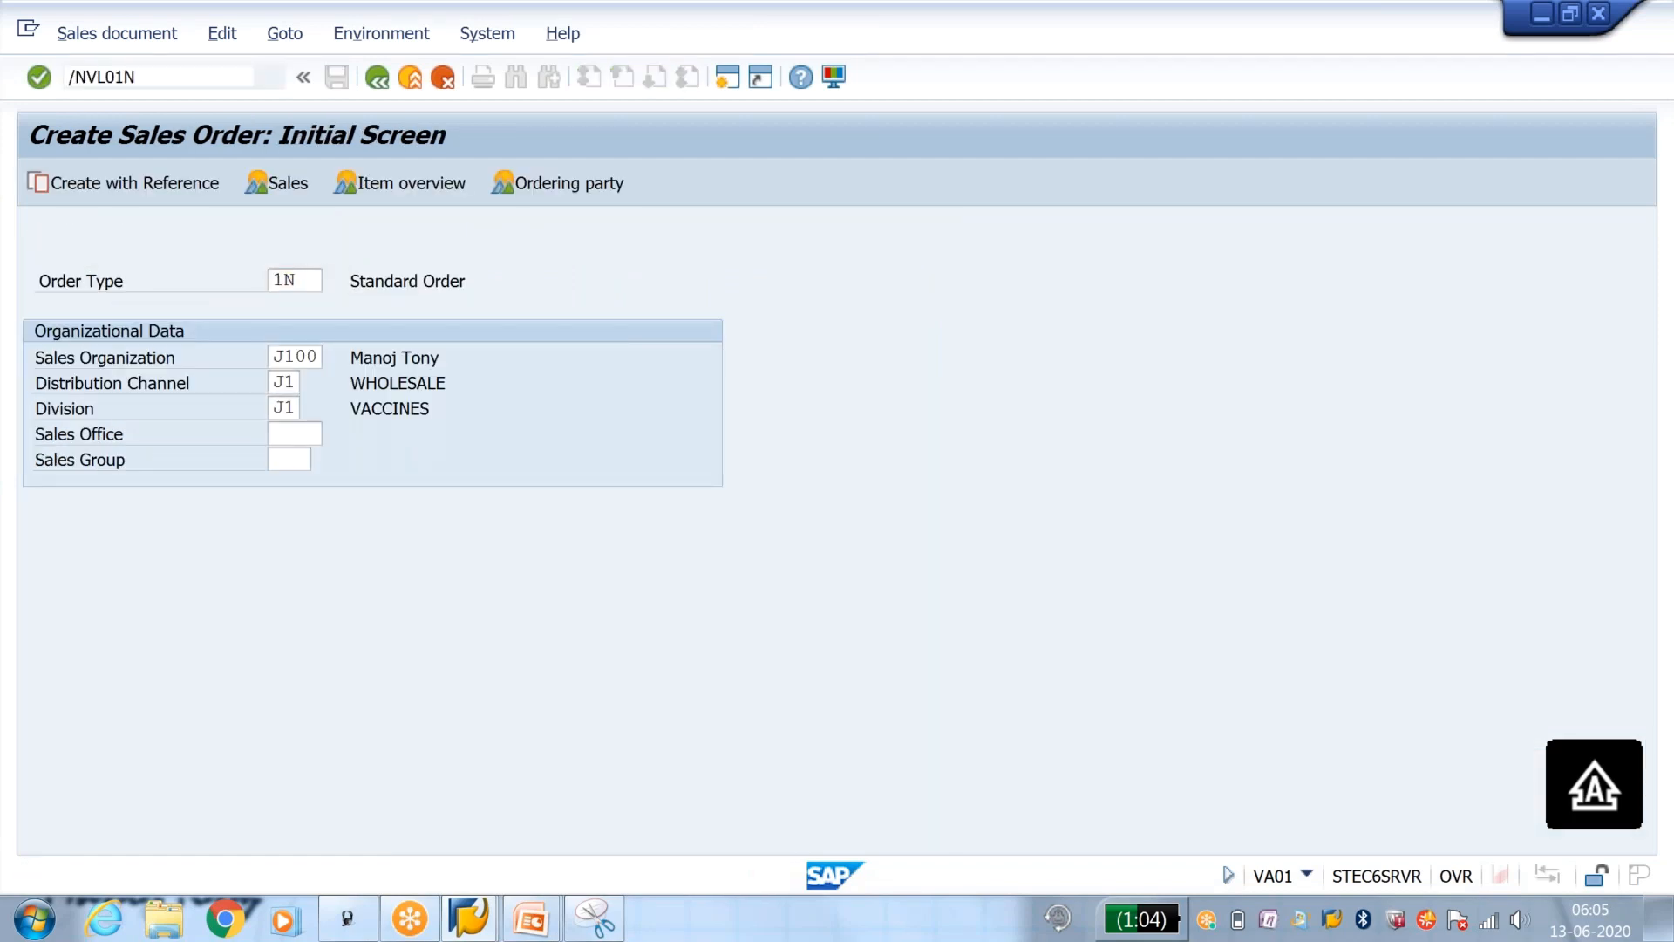
{"action": "key", "text": "Return"}
{"action": "key", "text": "Return"}
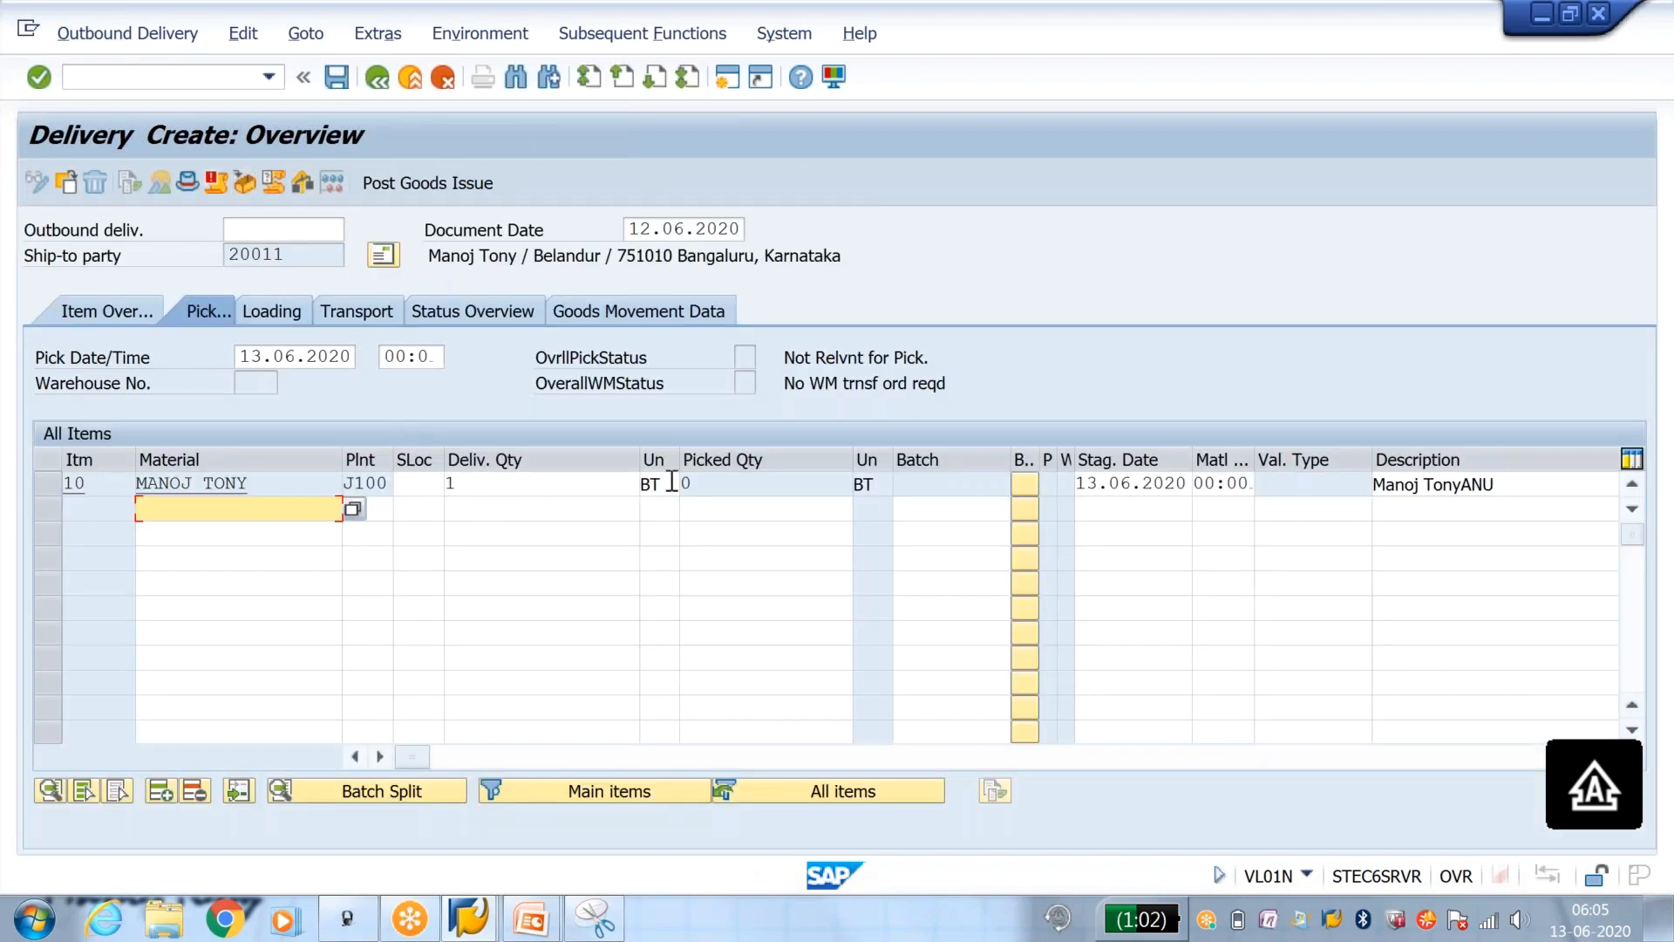
Step: Open the delivery item categories with transaction 0VLP and display the details of item category TAN
{"action": "left_click", "coordinate": [162, 78]}
{"action": "type", "text": "/N0VLP"}
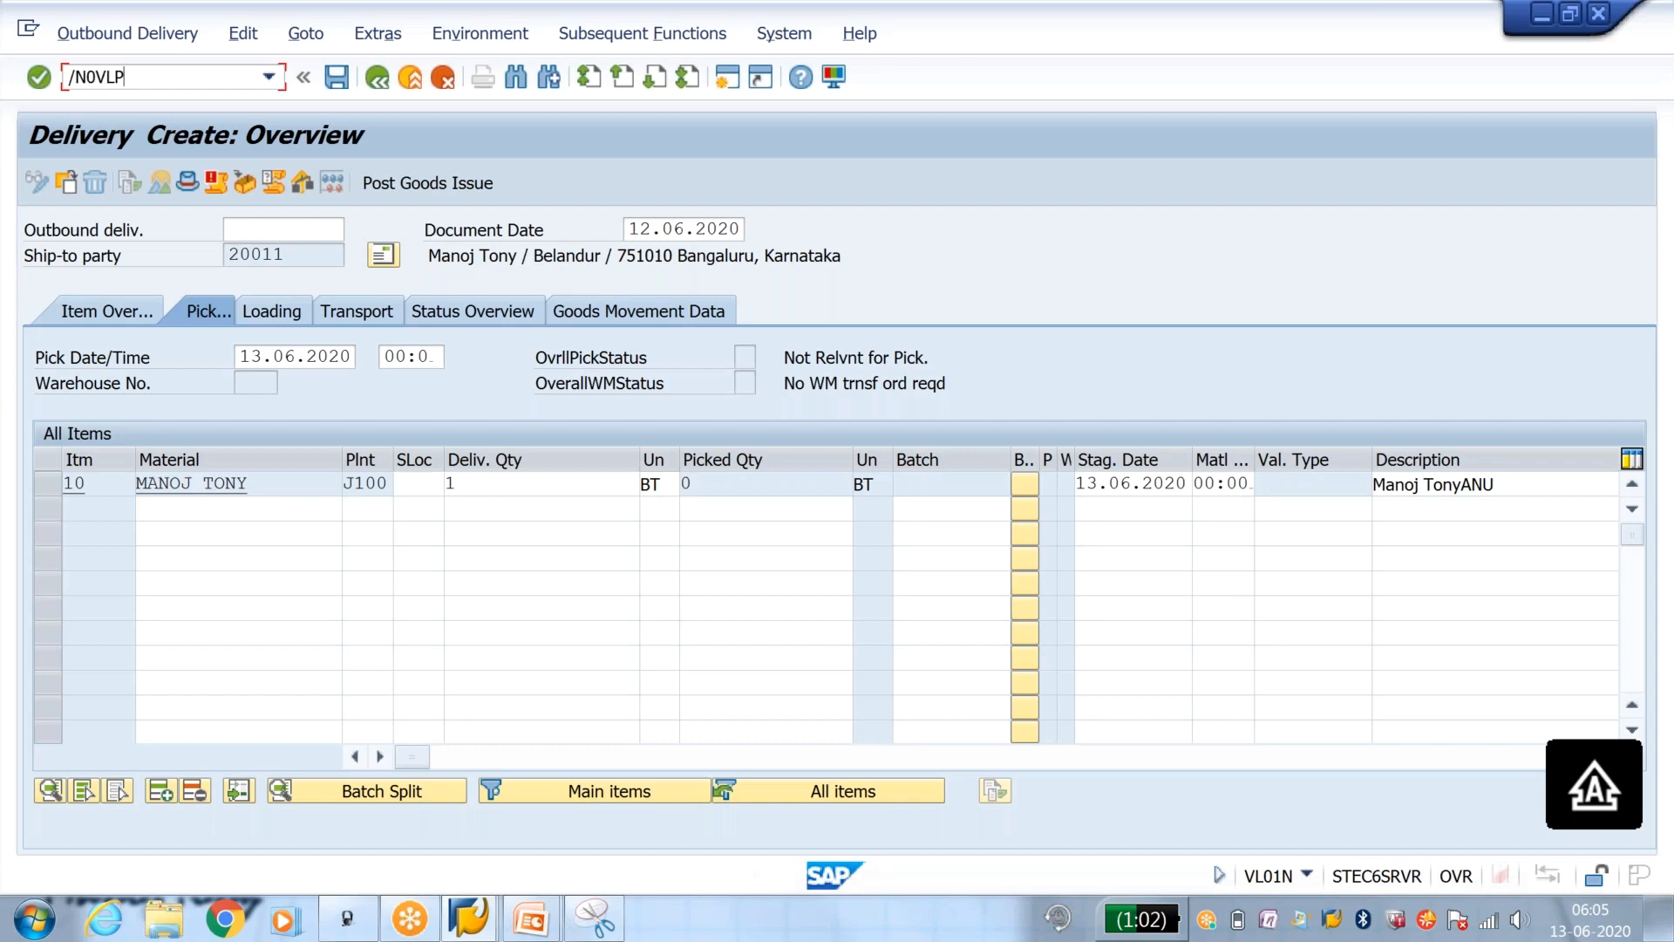
{"action": "key", "text": "Return"}
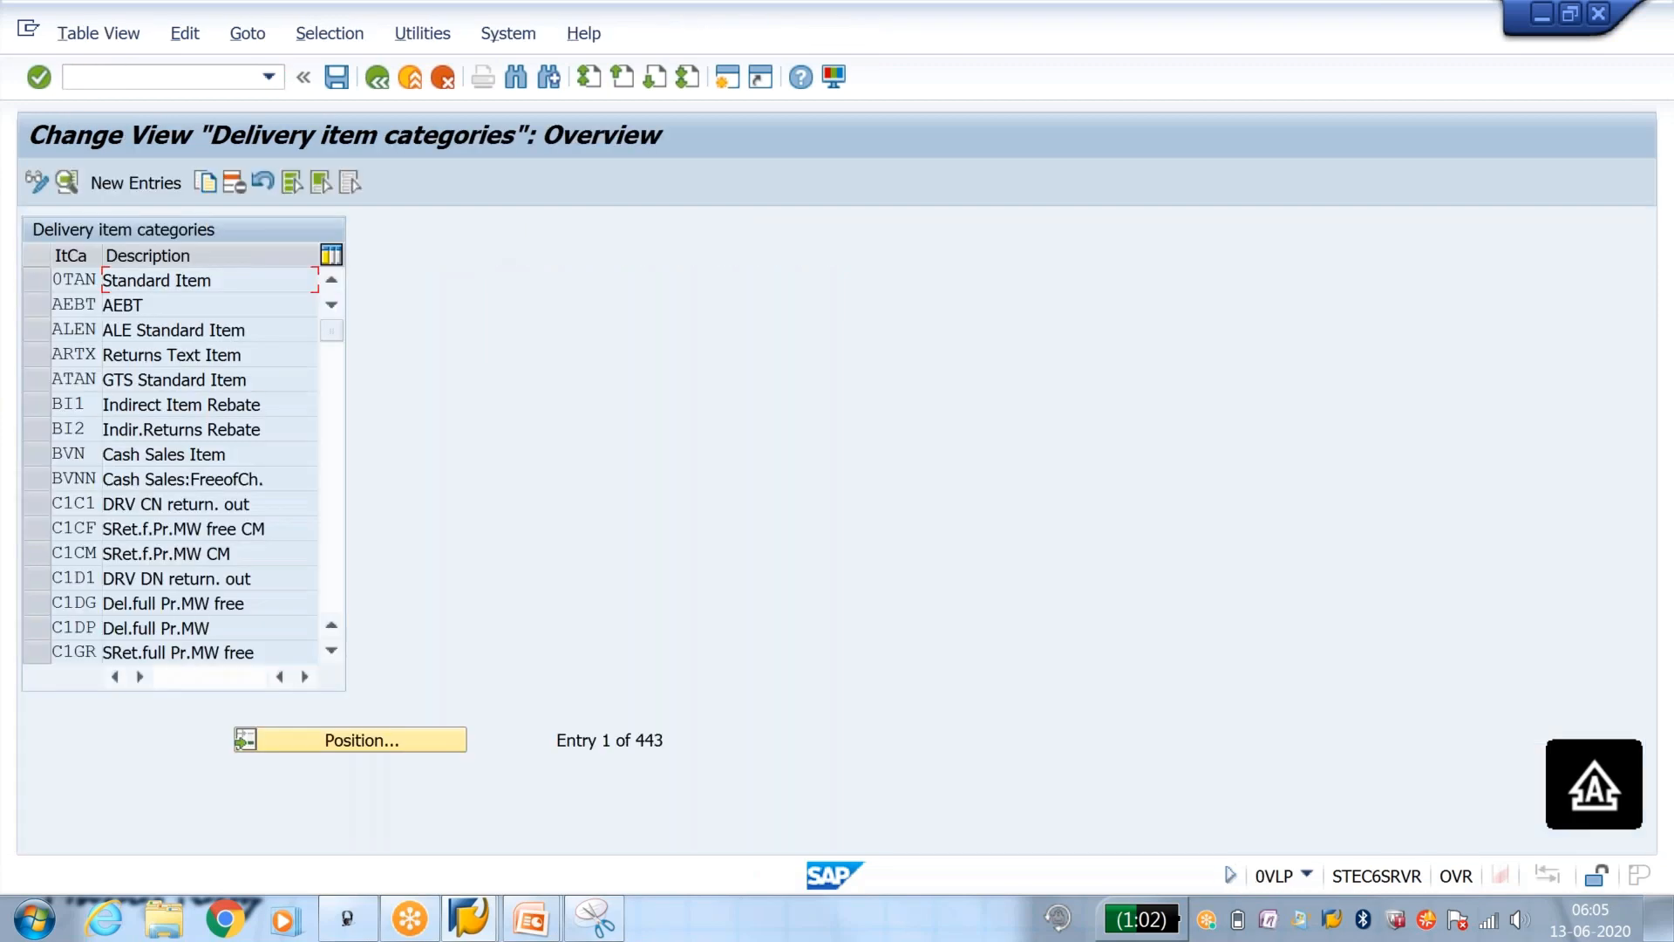
{"action": "left_click", "coordinate": [442, 739]}
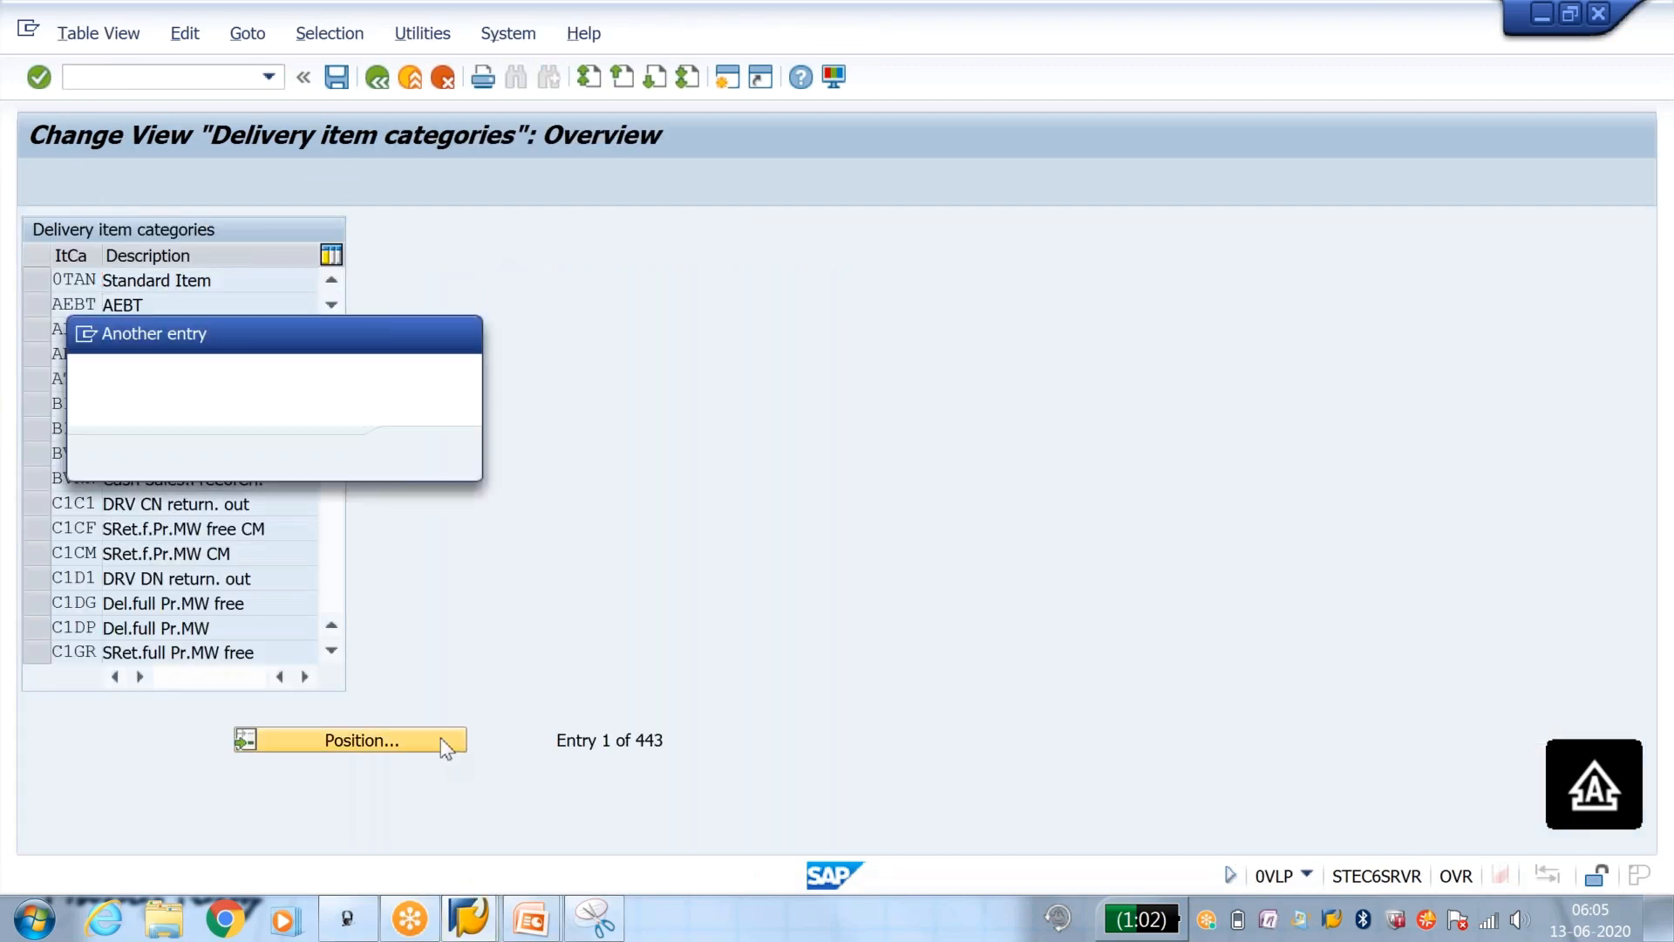
{"action": "type", "text": "TA"}
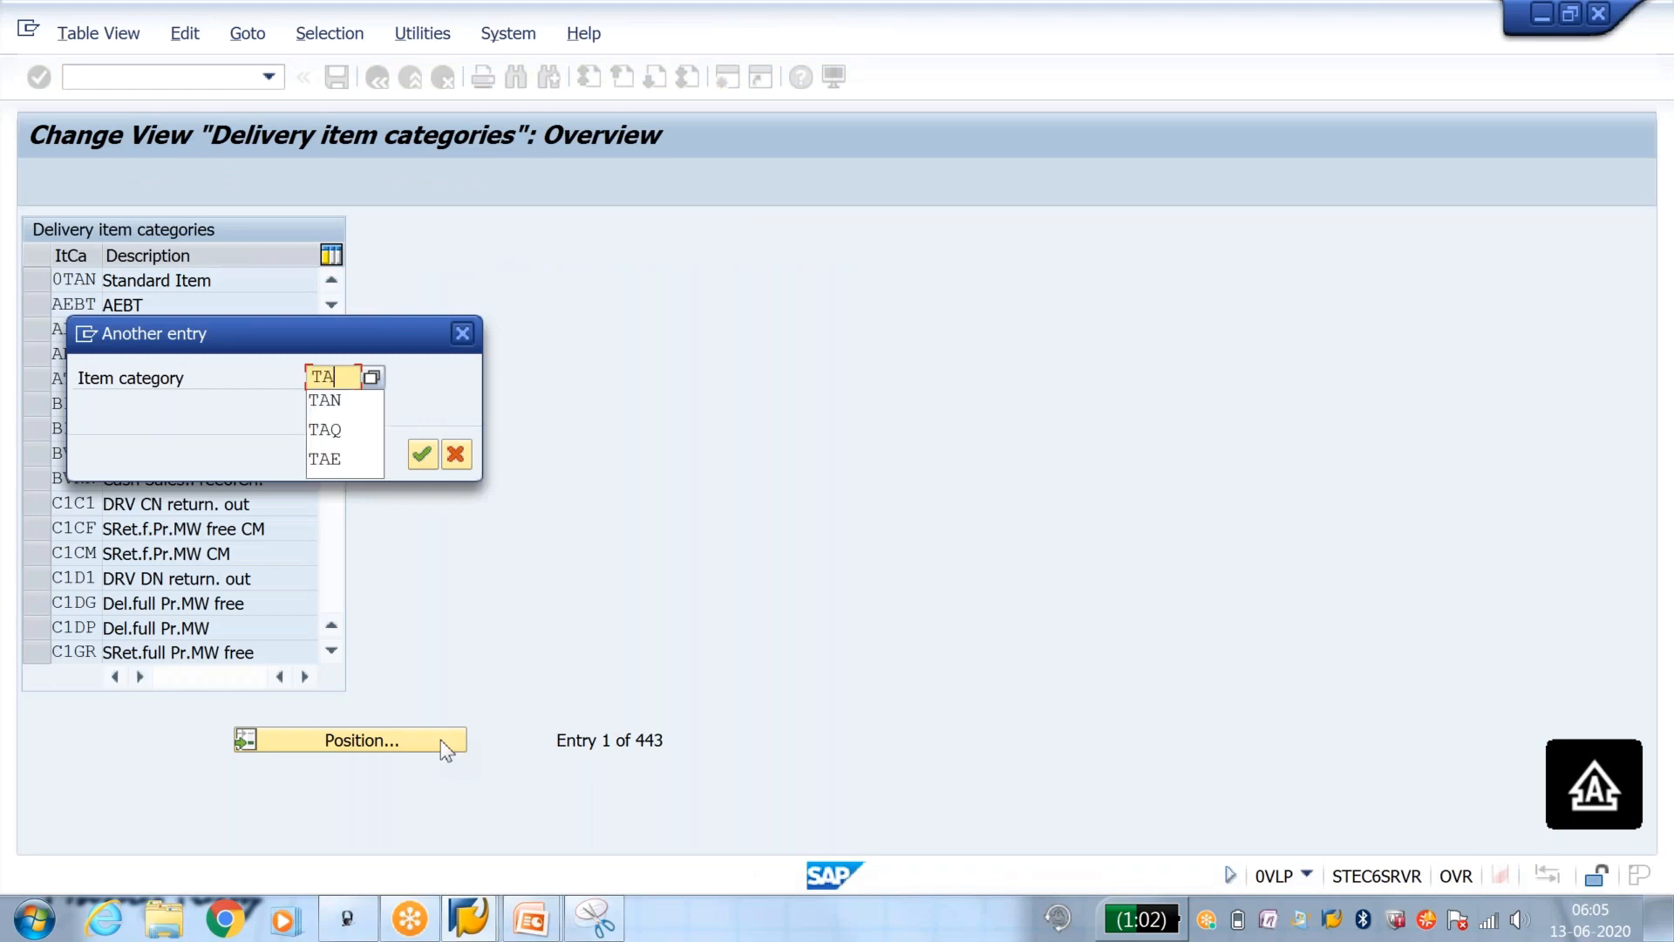
{"action": "type", "text": "N"}
{"action": "key", "text": "Return"}
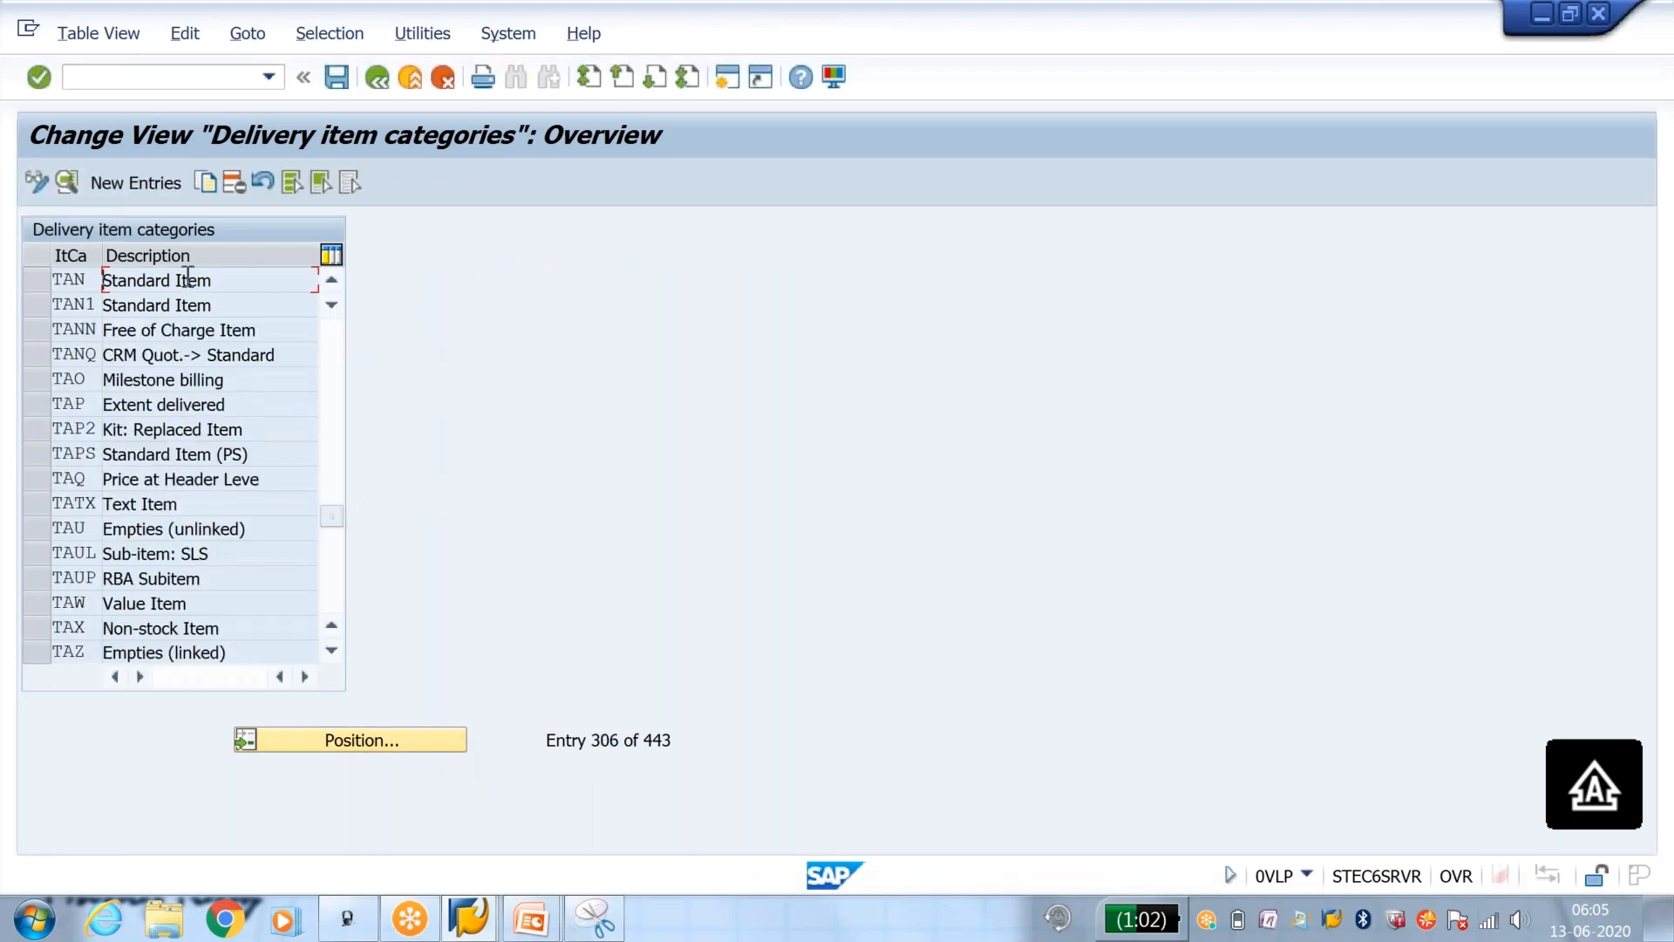
{"action": "double_click", "coordinate": [187, 279]}
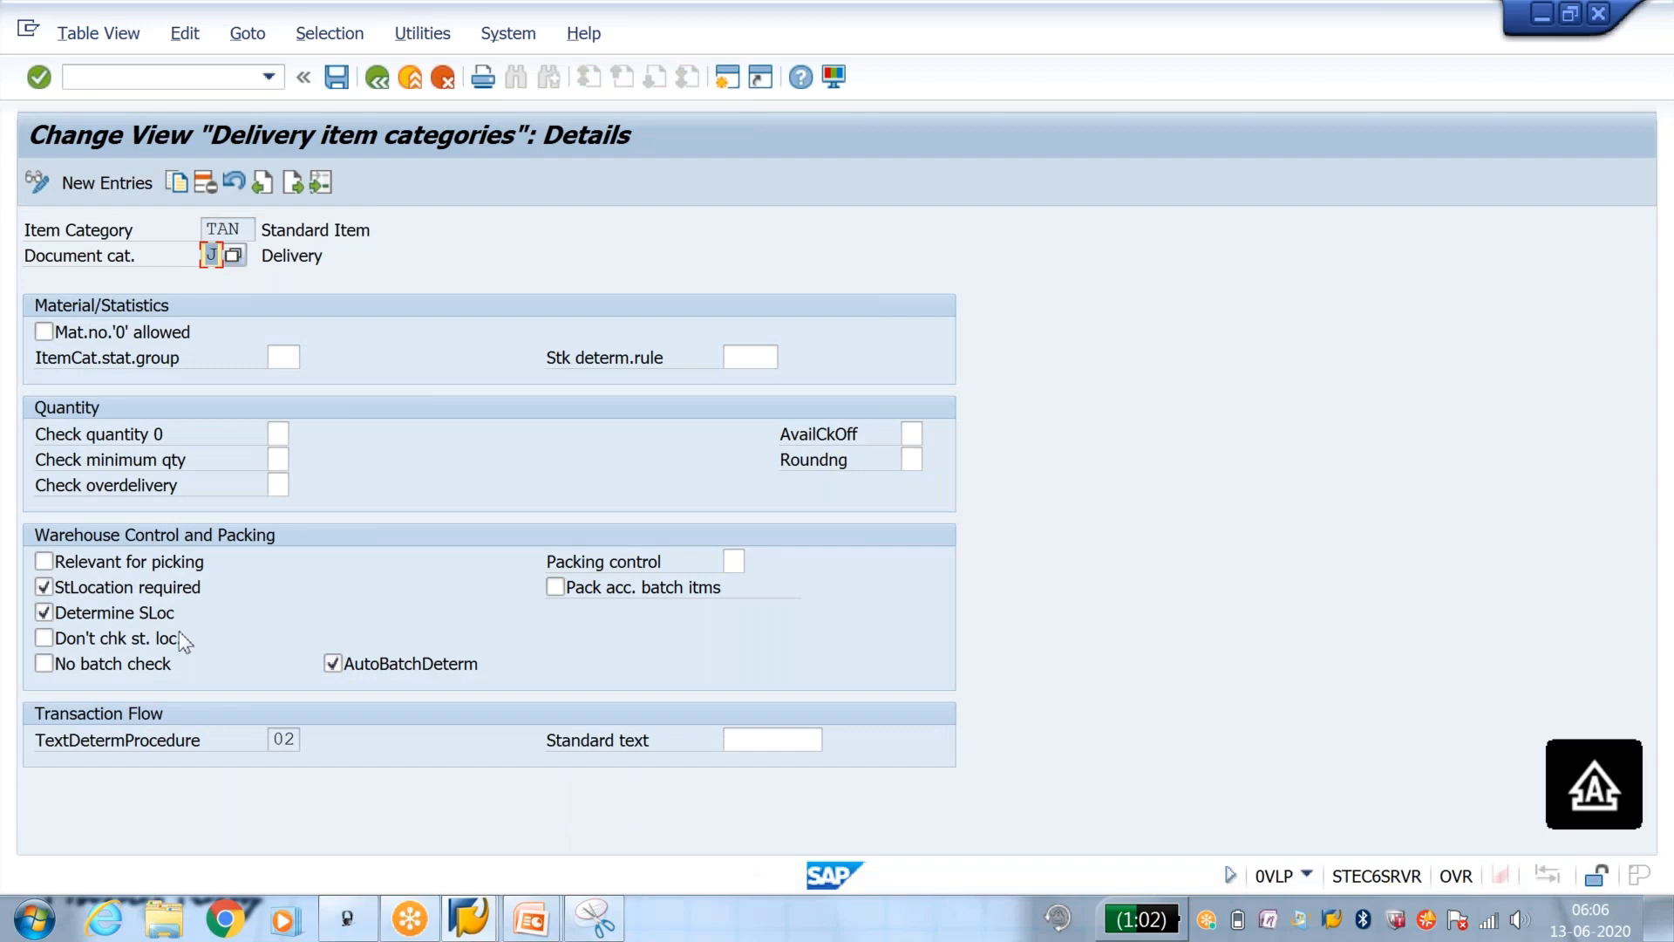
Step: Mark item category TAN as relevant for picking and save the change to the customizing request
{"action": "left_click", "coordinate": [43, 562]}
{"action": "left_click", "coordinate": [336, 77]}
{"action": "left_click", "coordinate": [493, 452]}
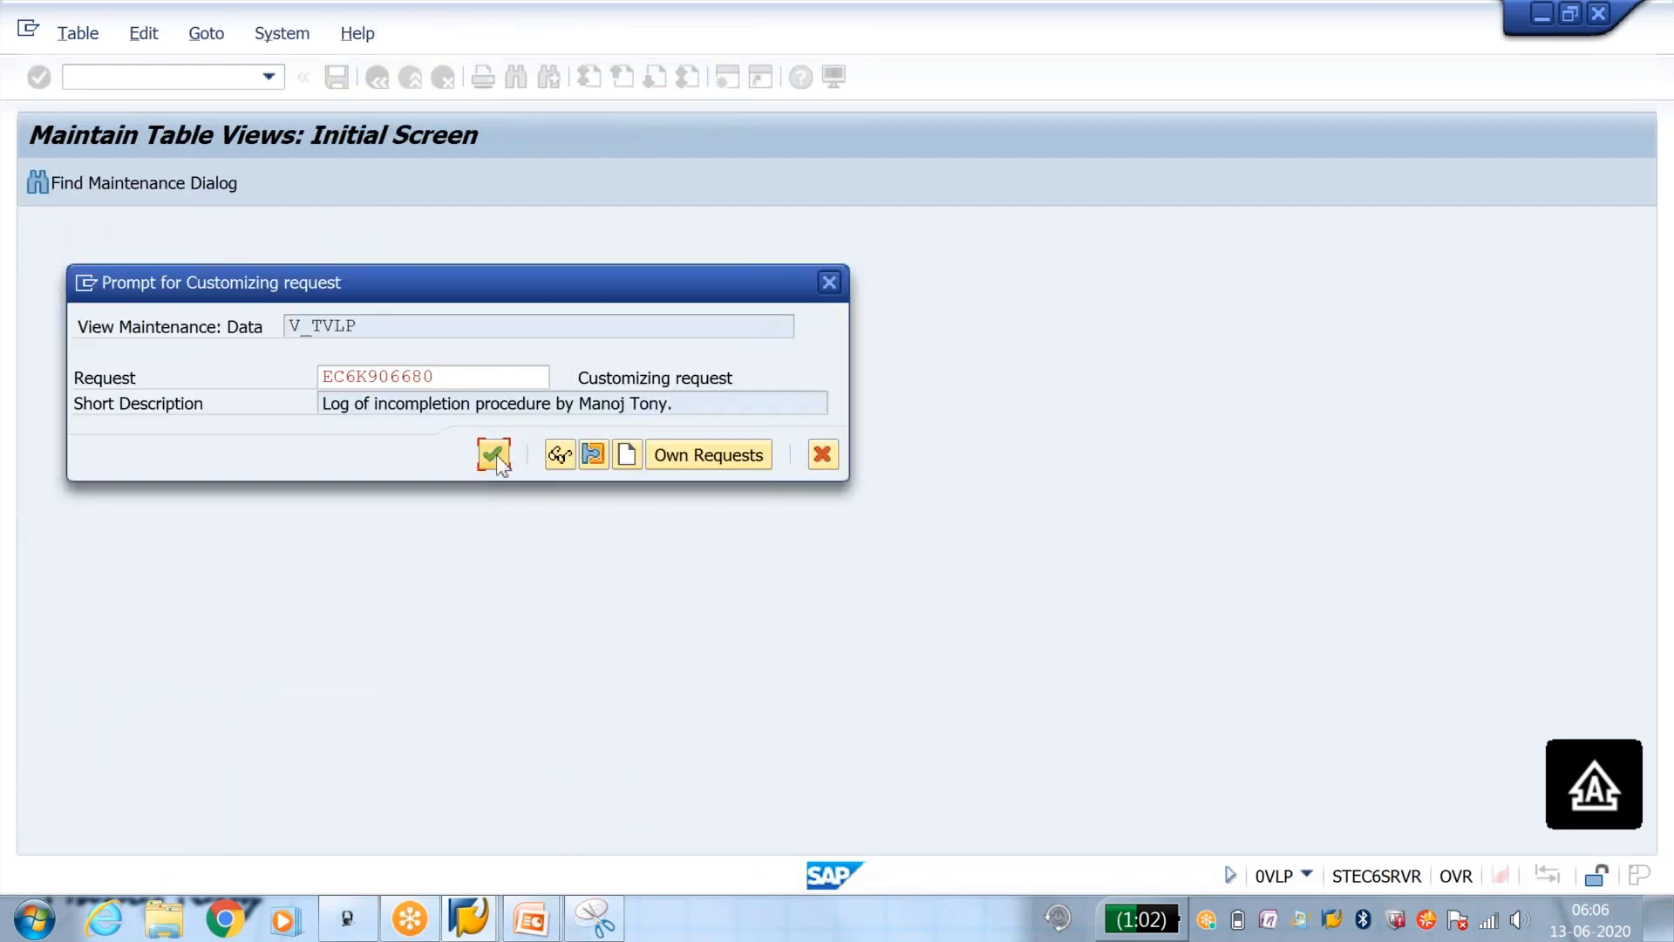
Step: Reopen transaction VL01N and start the outbound delivery for the proposed sales order from shipping point J101
{"action": "left_click", "coordinate": [185, 76]}
{"action": "type", "text": "/NVL01"}
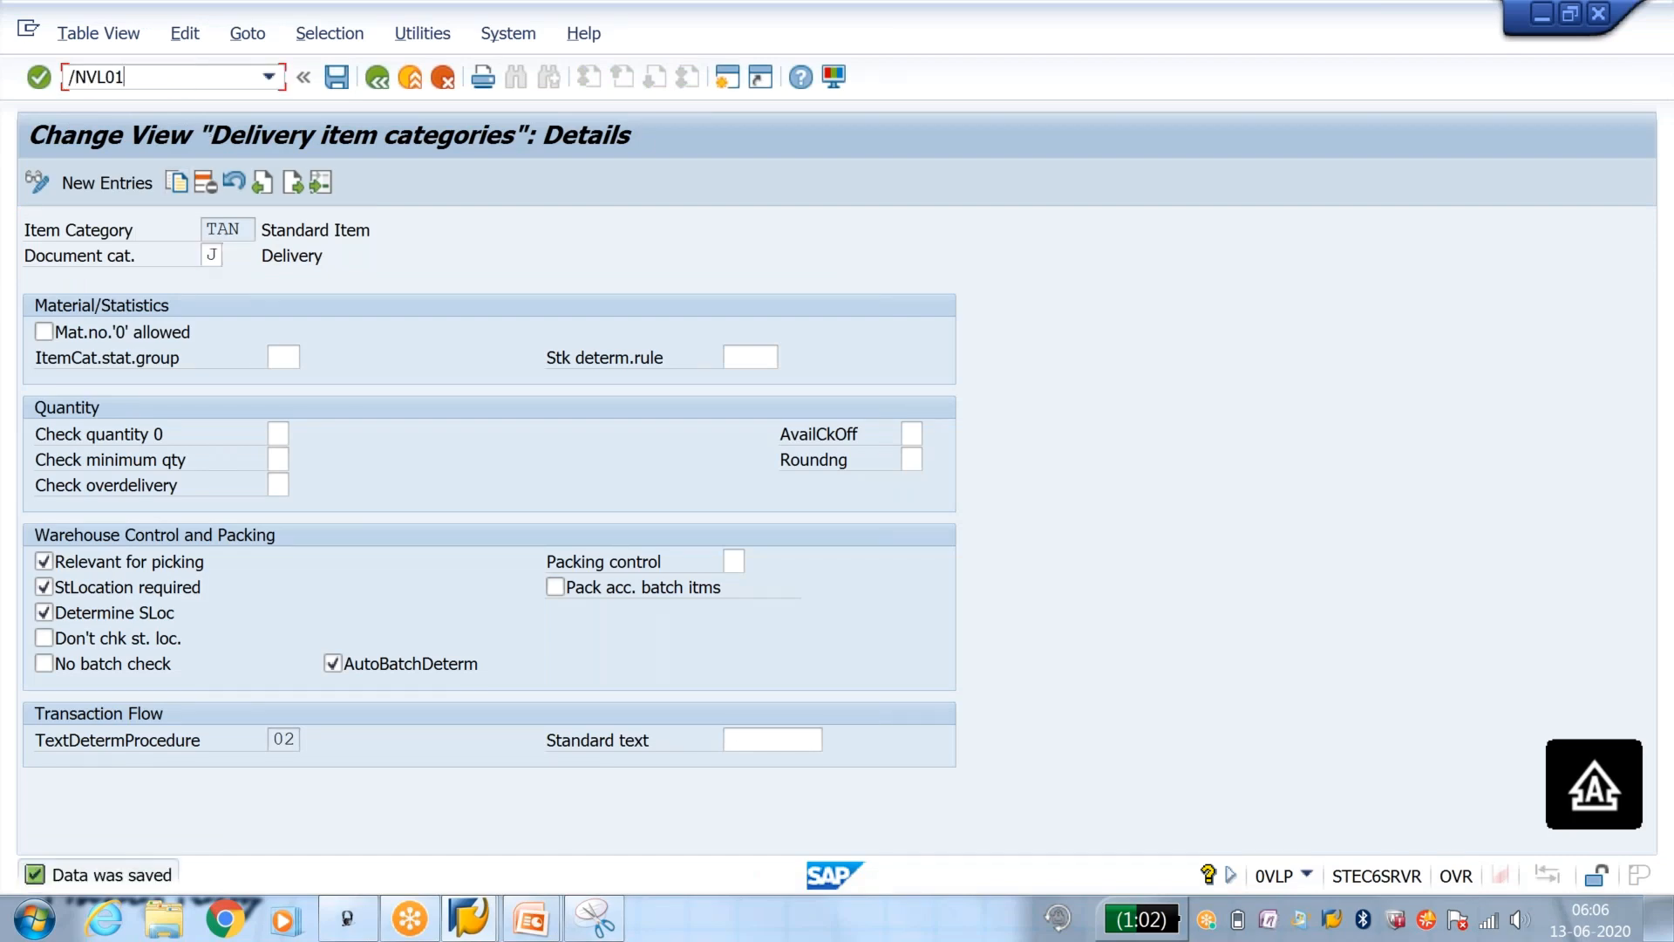
{"action": "type", "text": "N"}
{"action": "key", "text": "Return"}
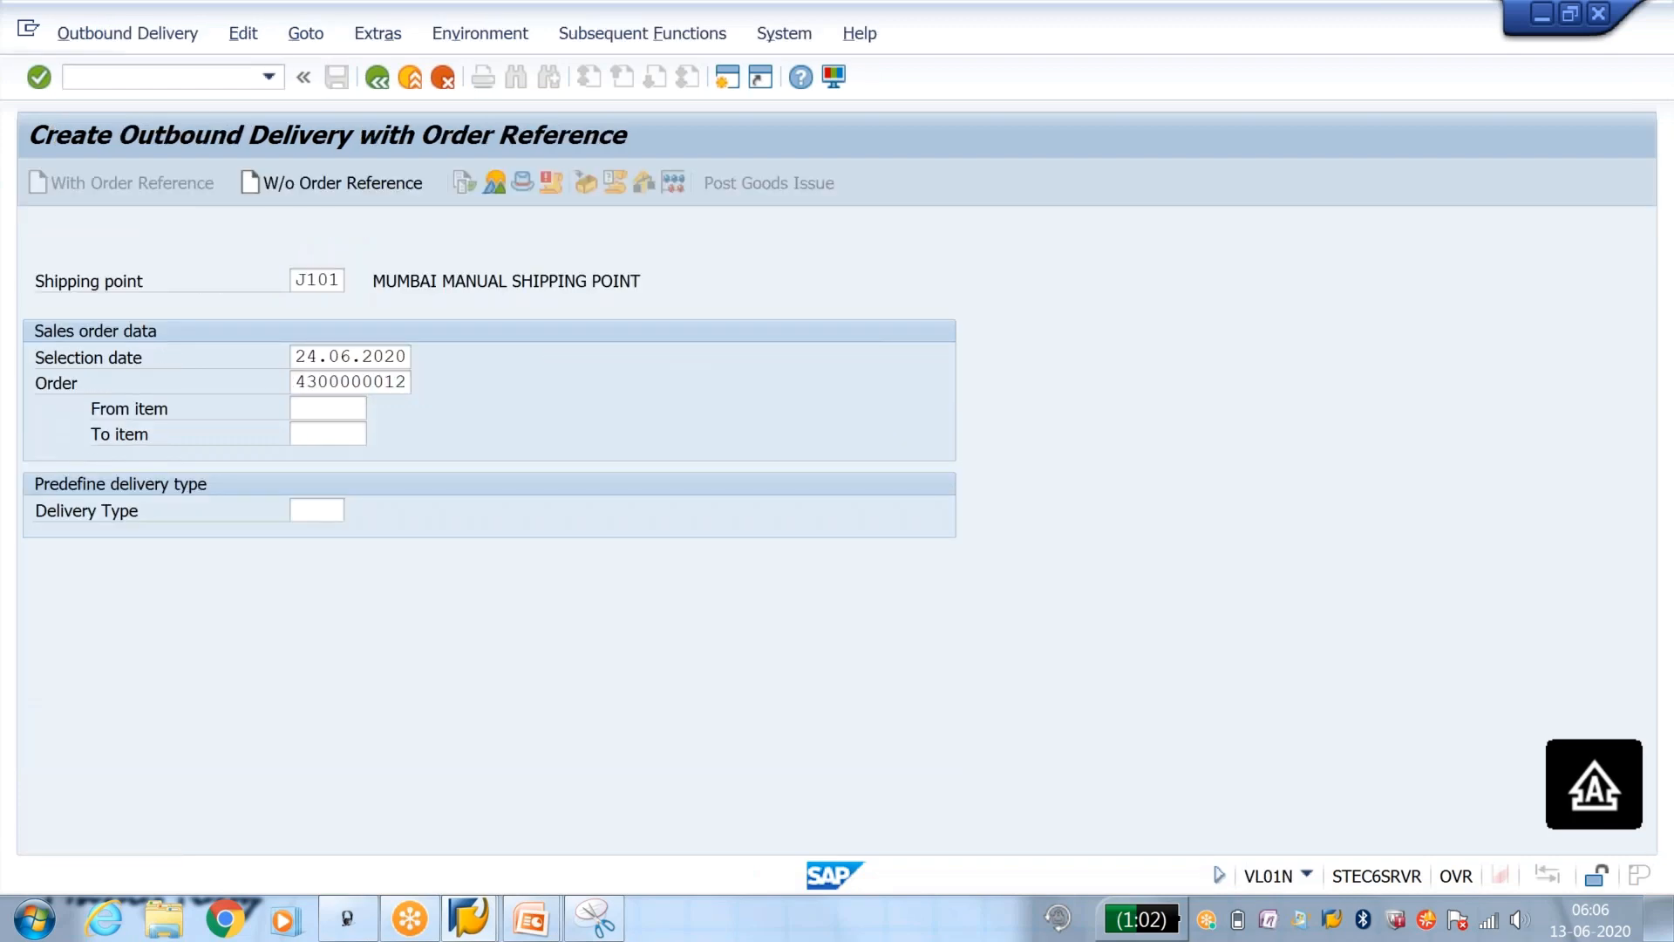
{"action": "key", "text": "Return"}
Step: Try to enter a picked quantity of 1 for item 10 in the delivery's picking data
{"action": "left_click", "coordinate": [829, 479]}
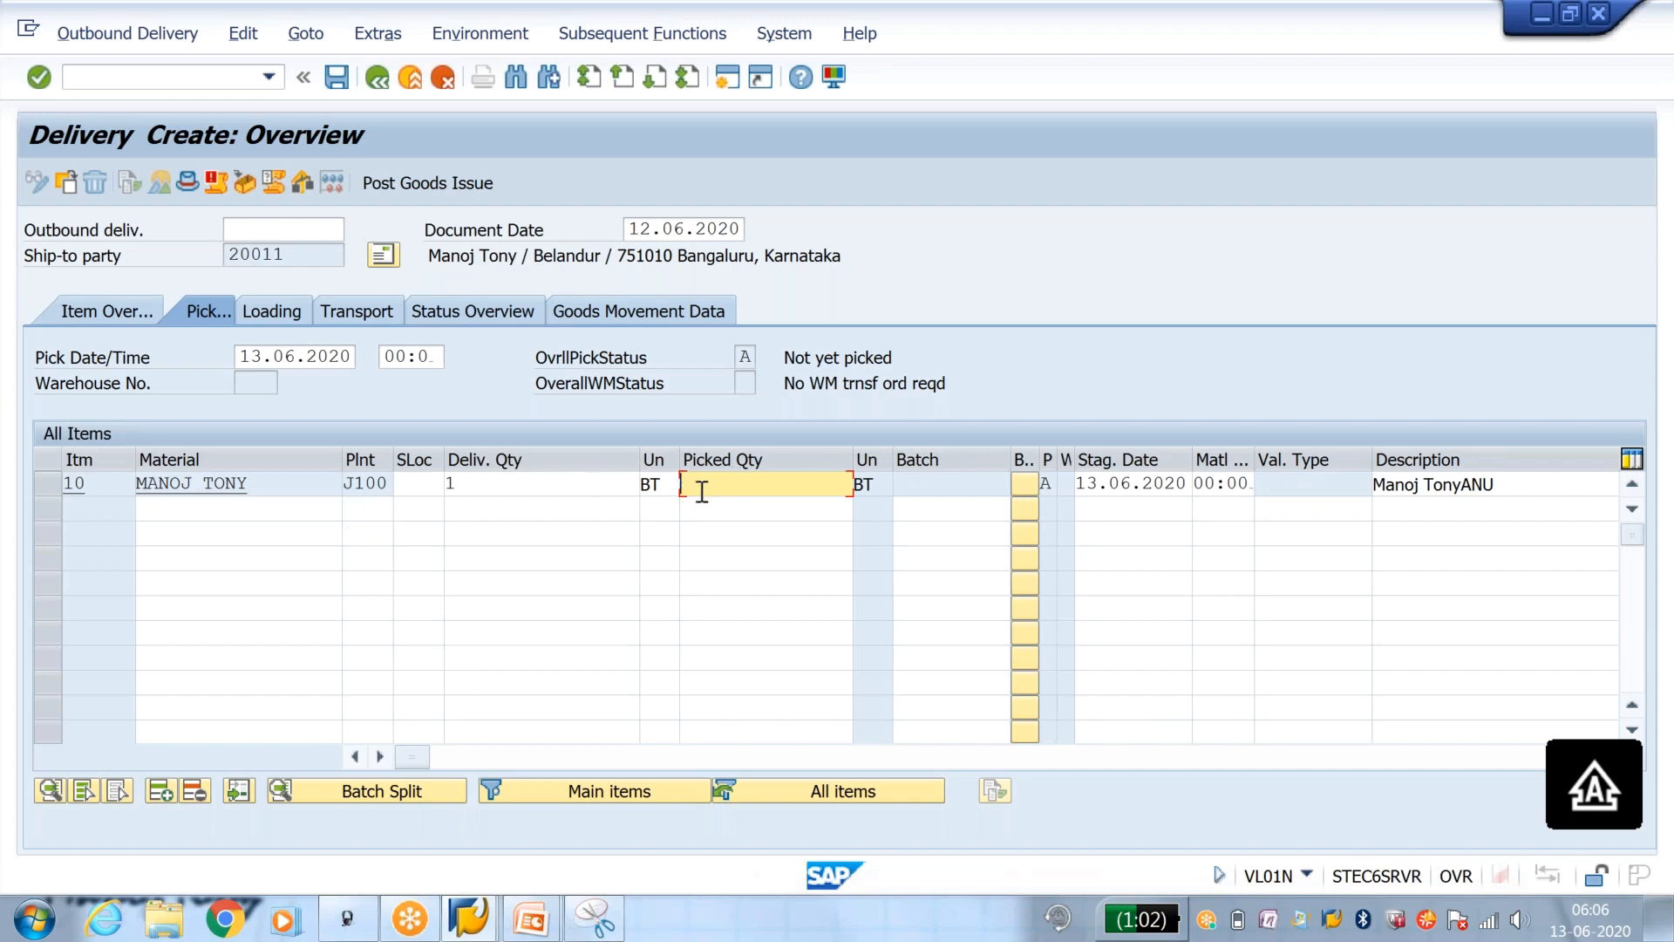
{"action": "type", "text": "1"}
{"action": "key", "text": "Return"}
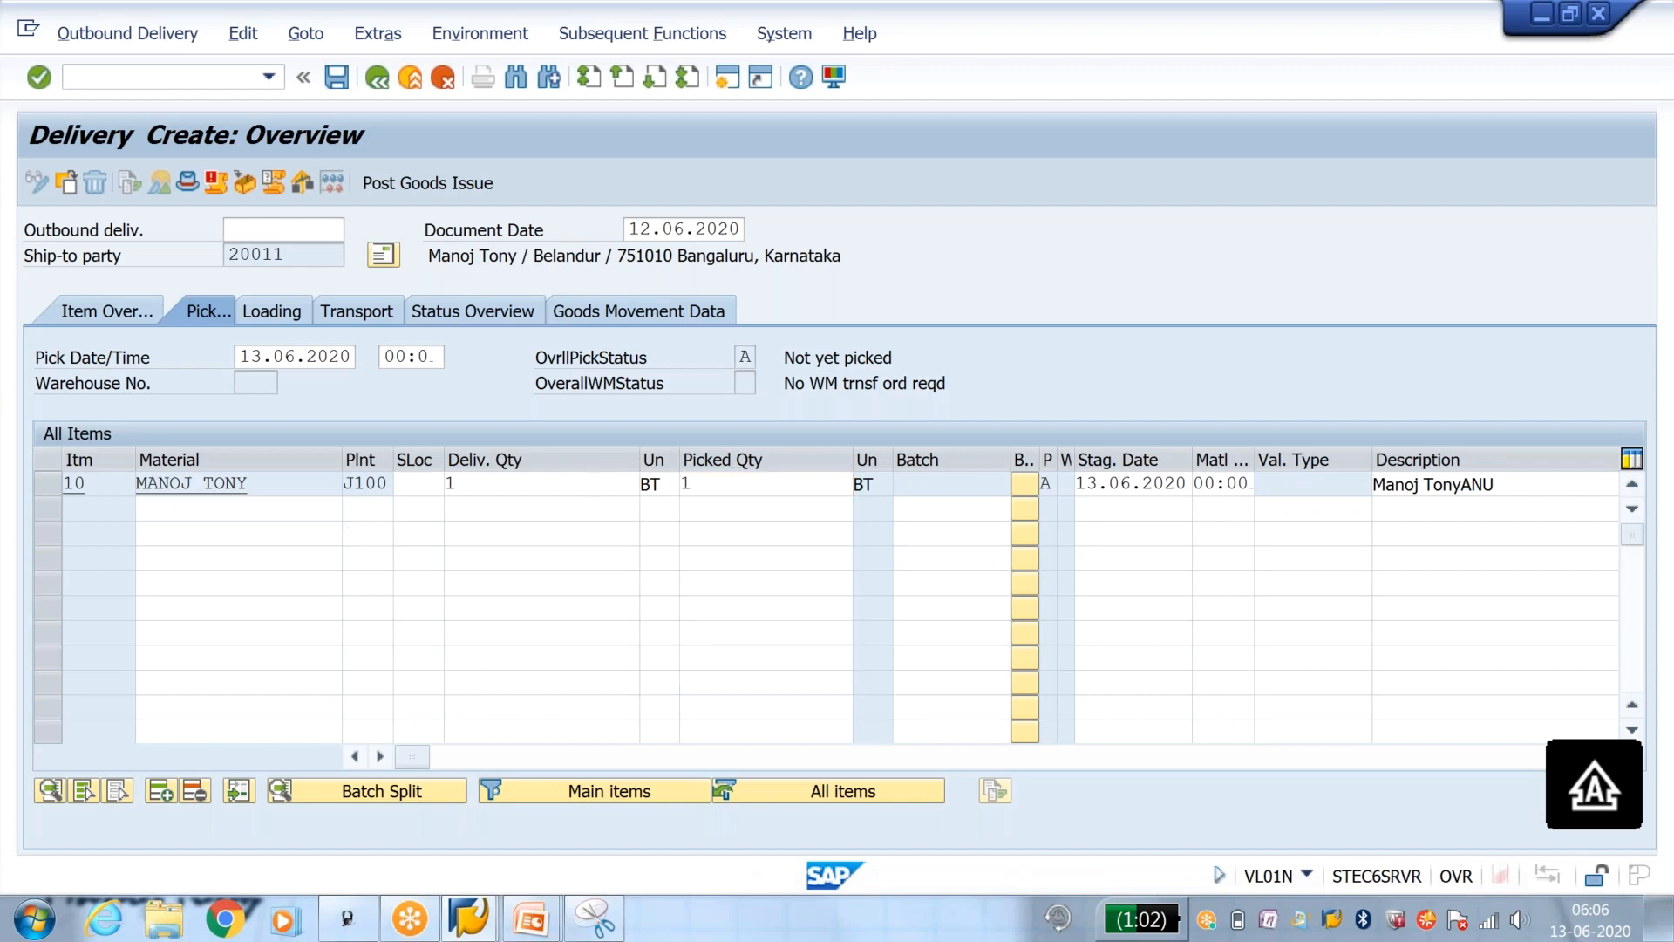
{"action": "left_click", "coordinate": [700, 482]}
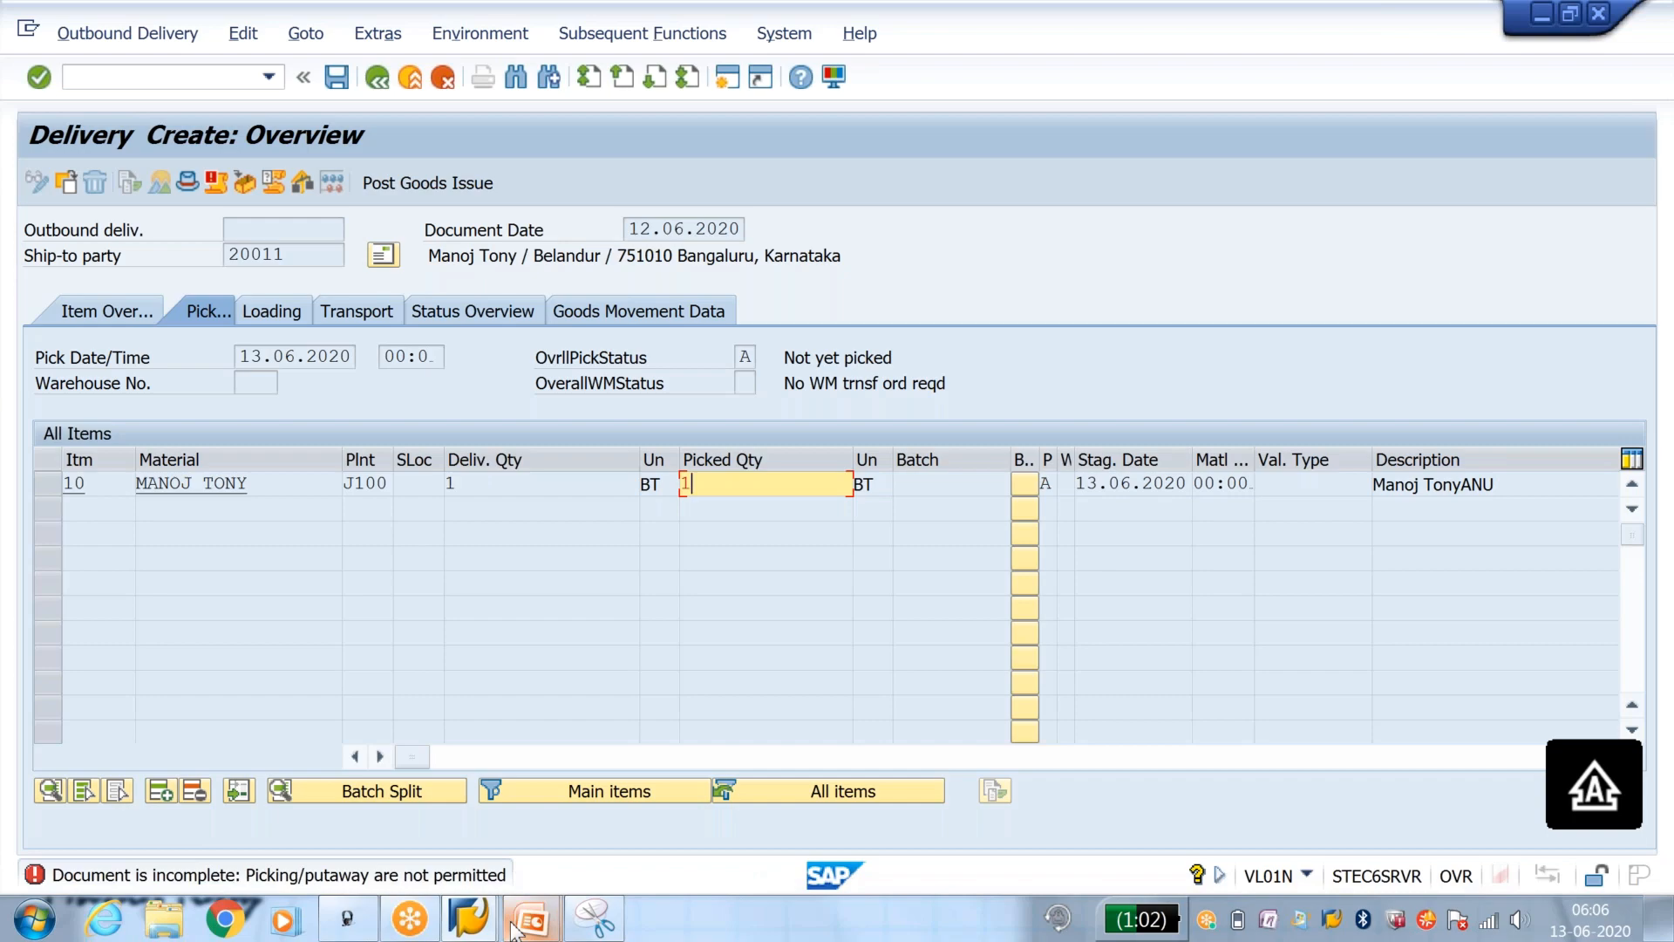
Step: Switch to the presentation and advance the Status Groups slide through its picking example
{"action": "mouse_move", "coordinate": [514, 931]}
{"action": "left_click", "coordinate": [625, 840]}
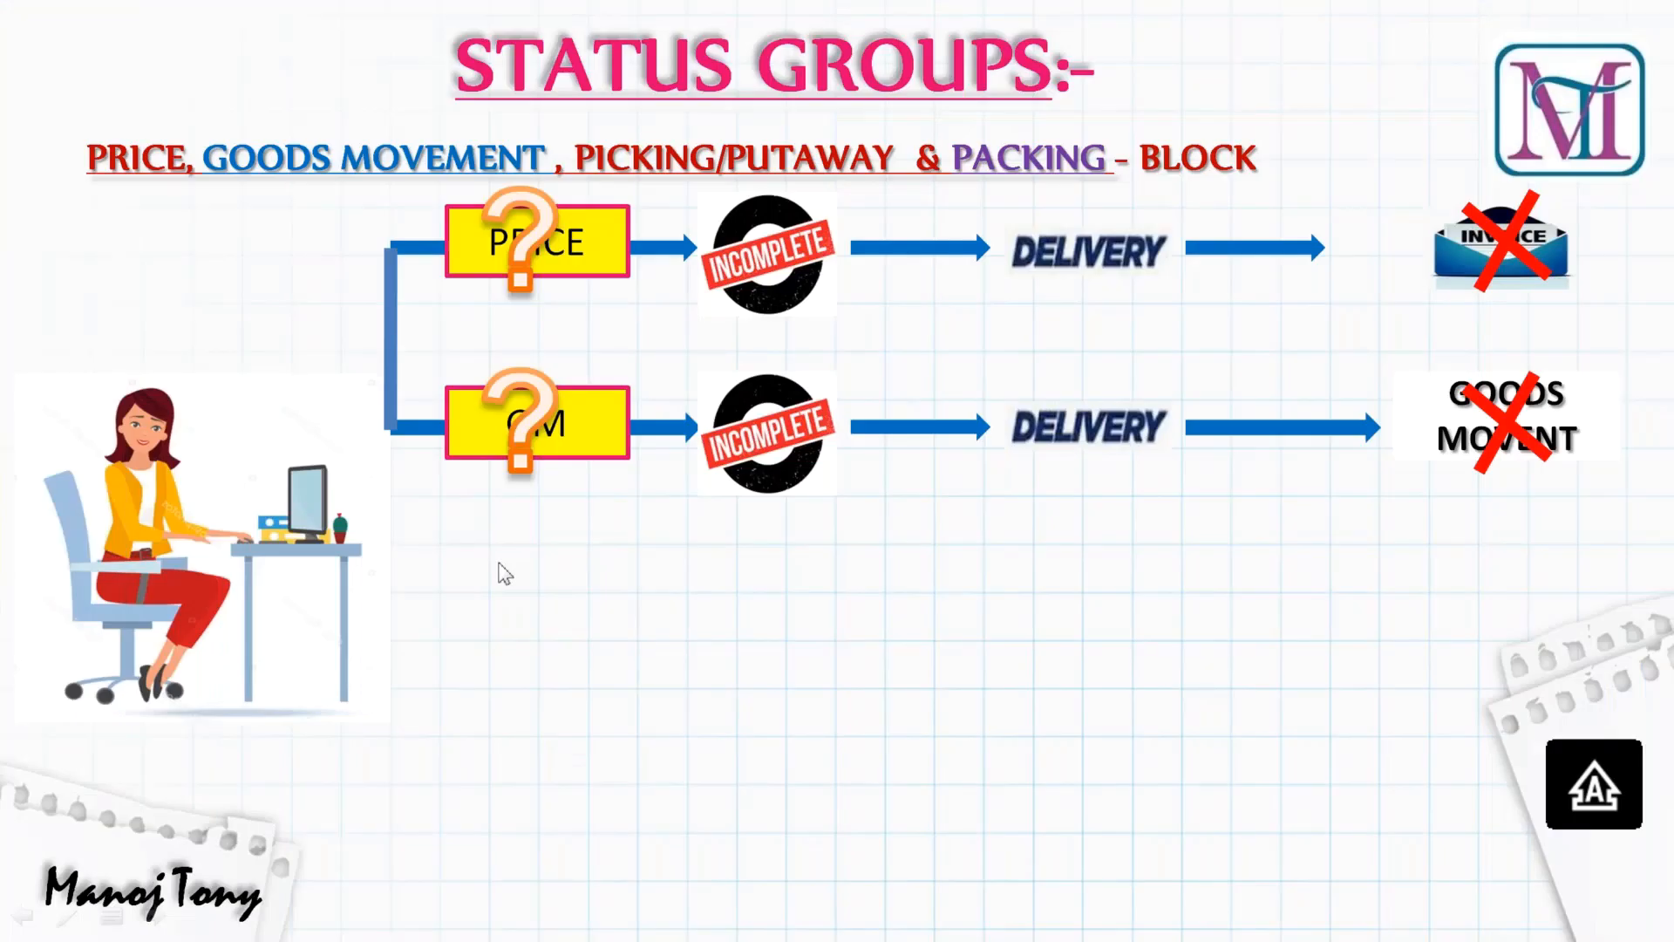
{"action": "key", "text": "Right"}
{"action": "key", "text": "Right"}
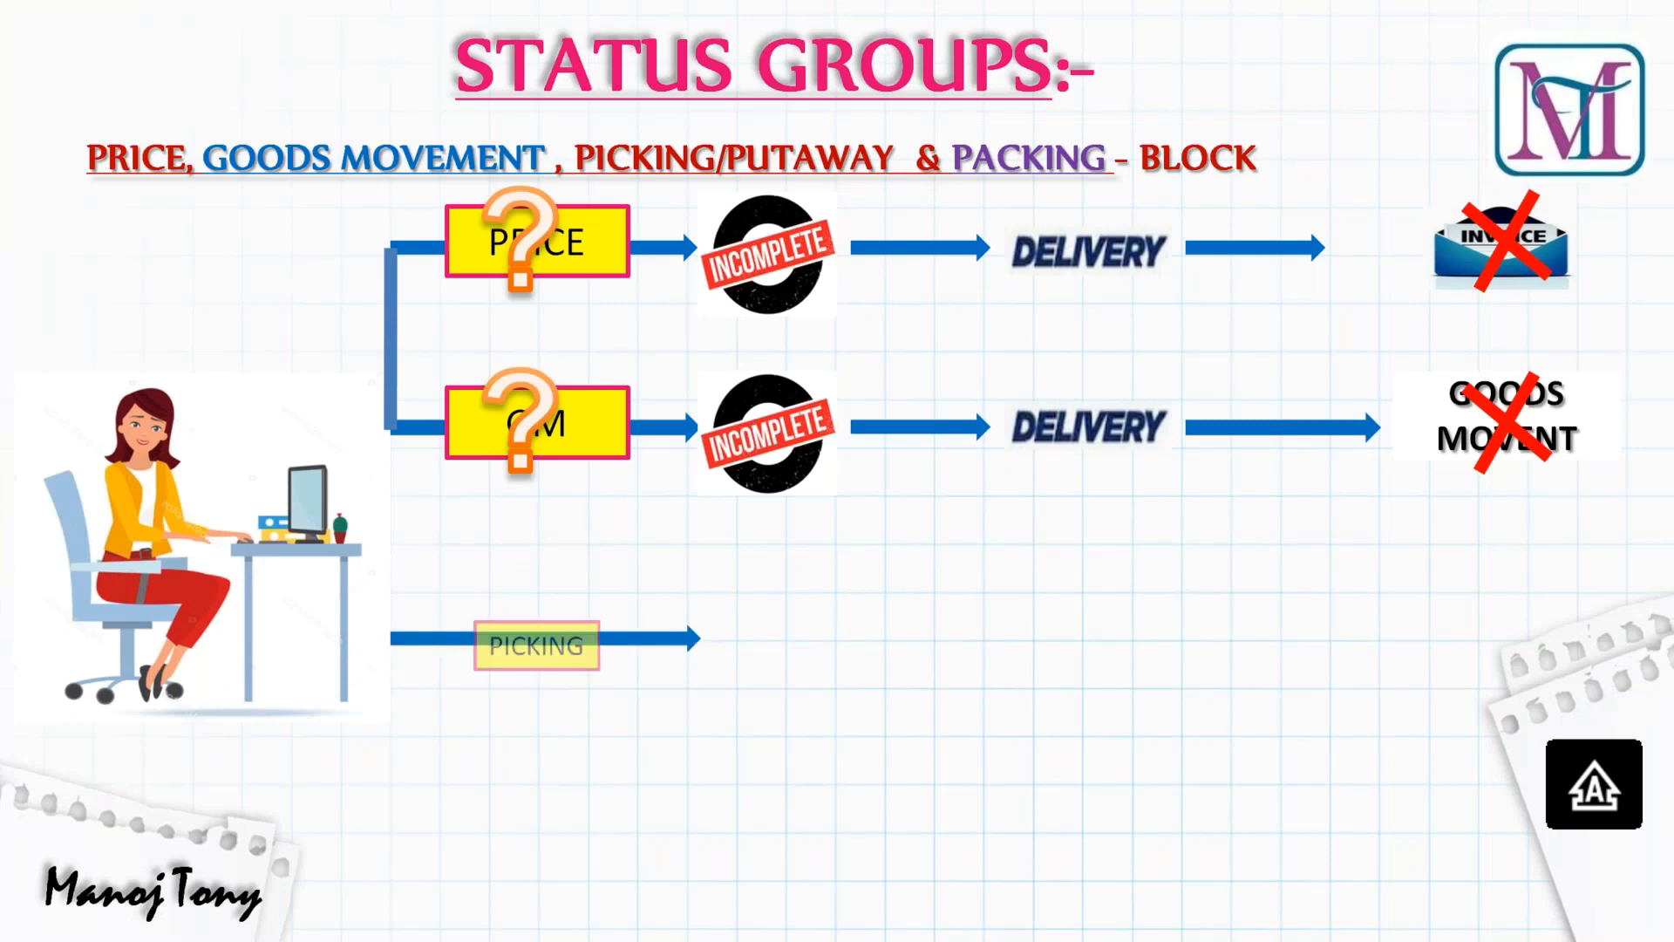
{"action": "key", "text": "Right"}
{"action": "key", "text": "Right"}
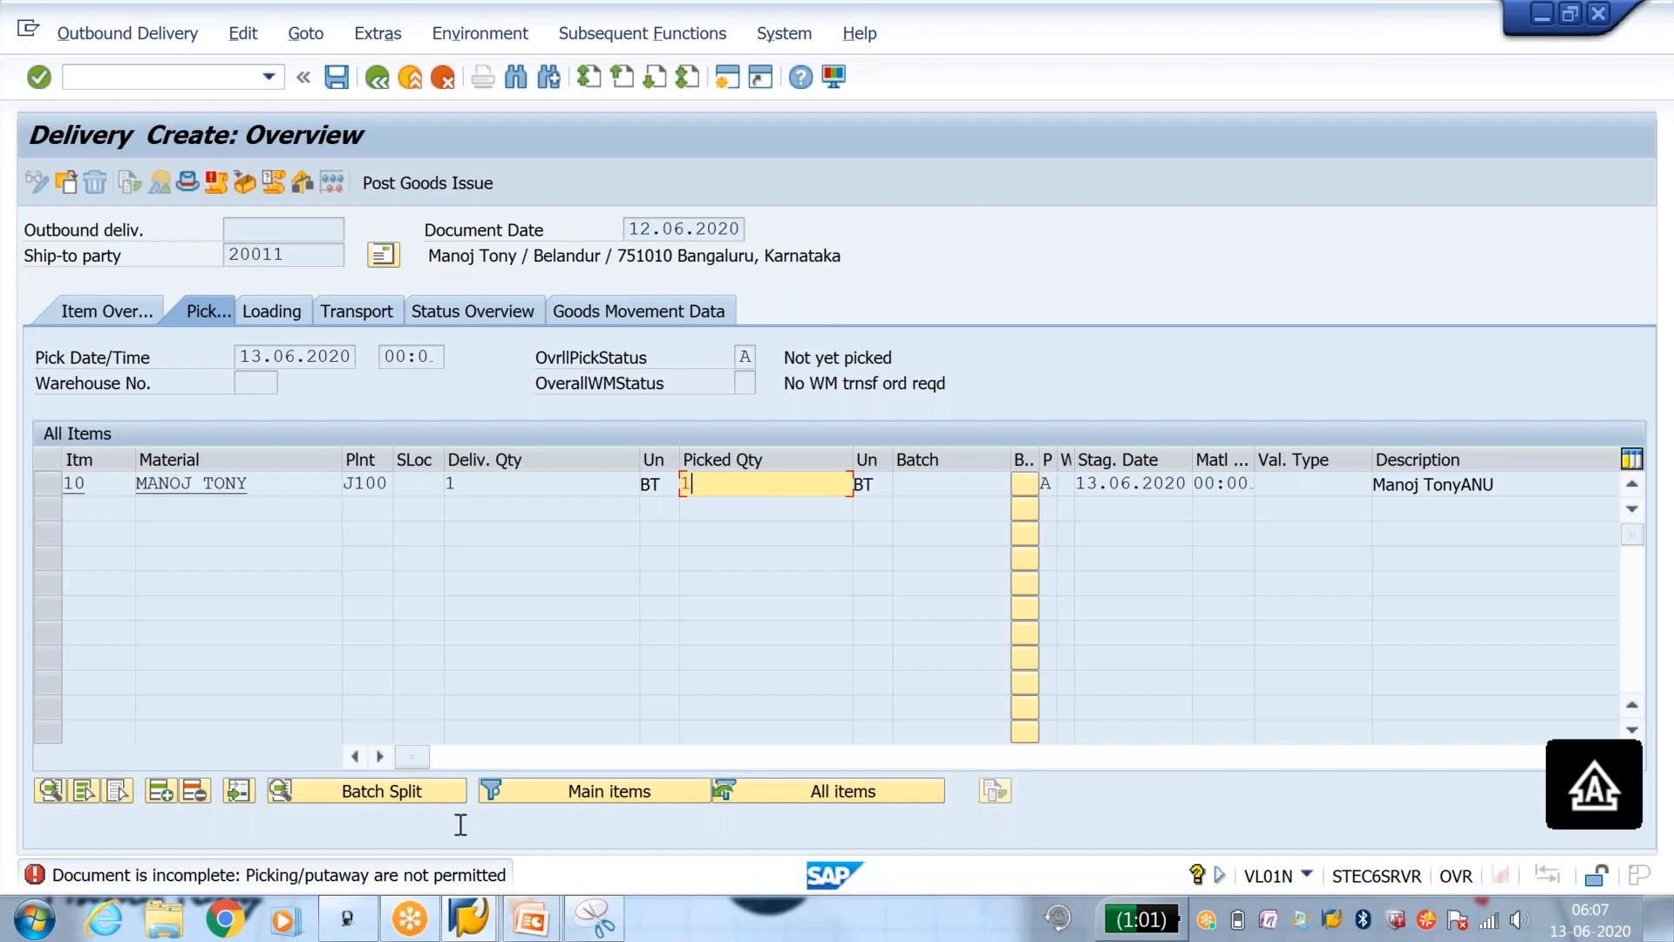
Step: In the OVA2 session, return to the incompletion groups and open the procedures of group G (Delivery header) for editing
{"action": "mouse_move", "coordinate": [469, 918]}
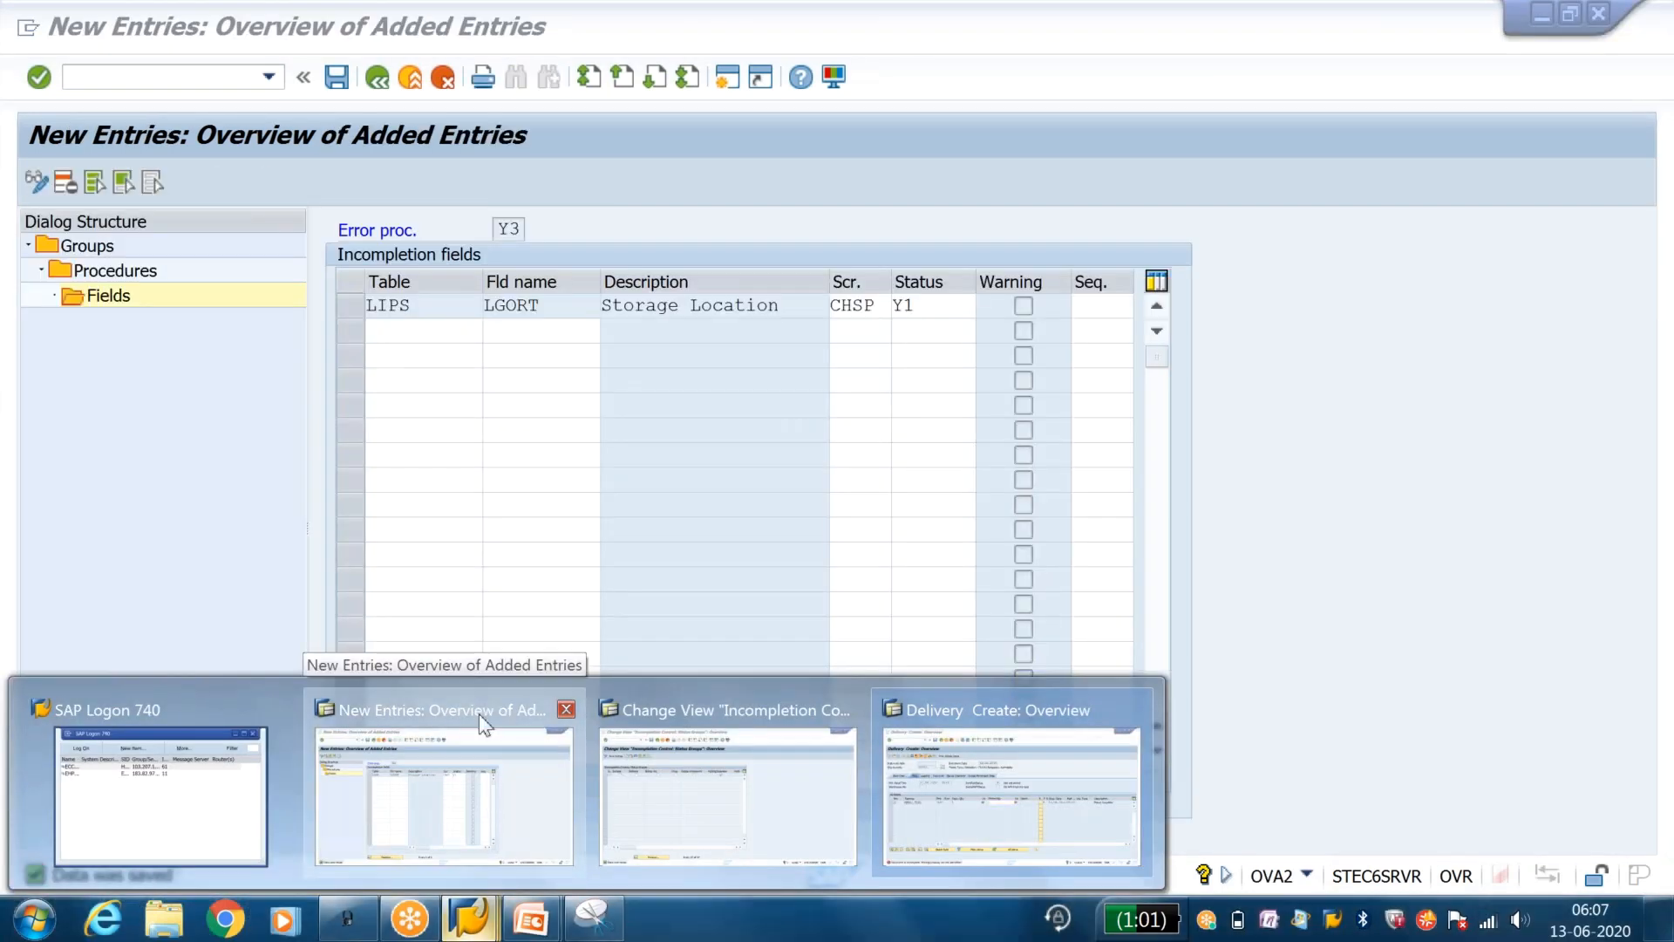
{"action": "left_click", "coordinate": [493, 819]}
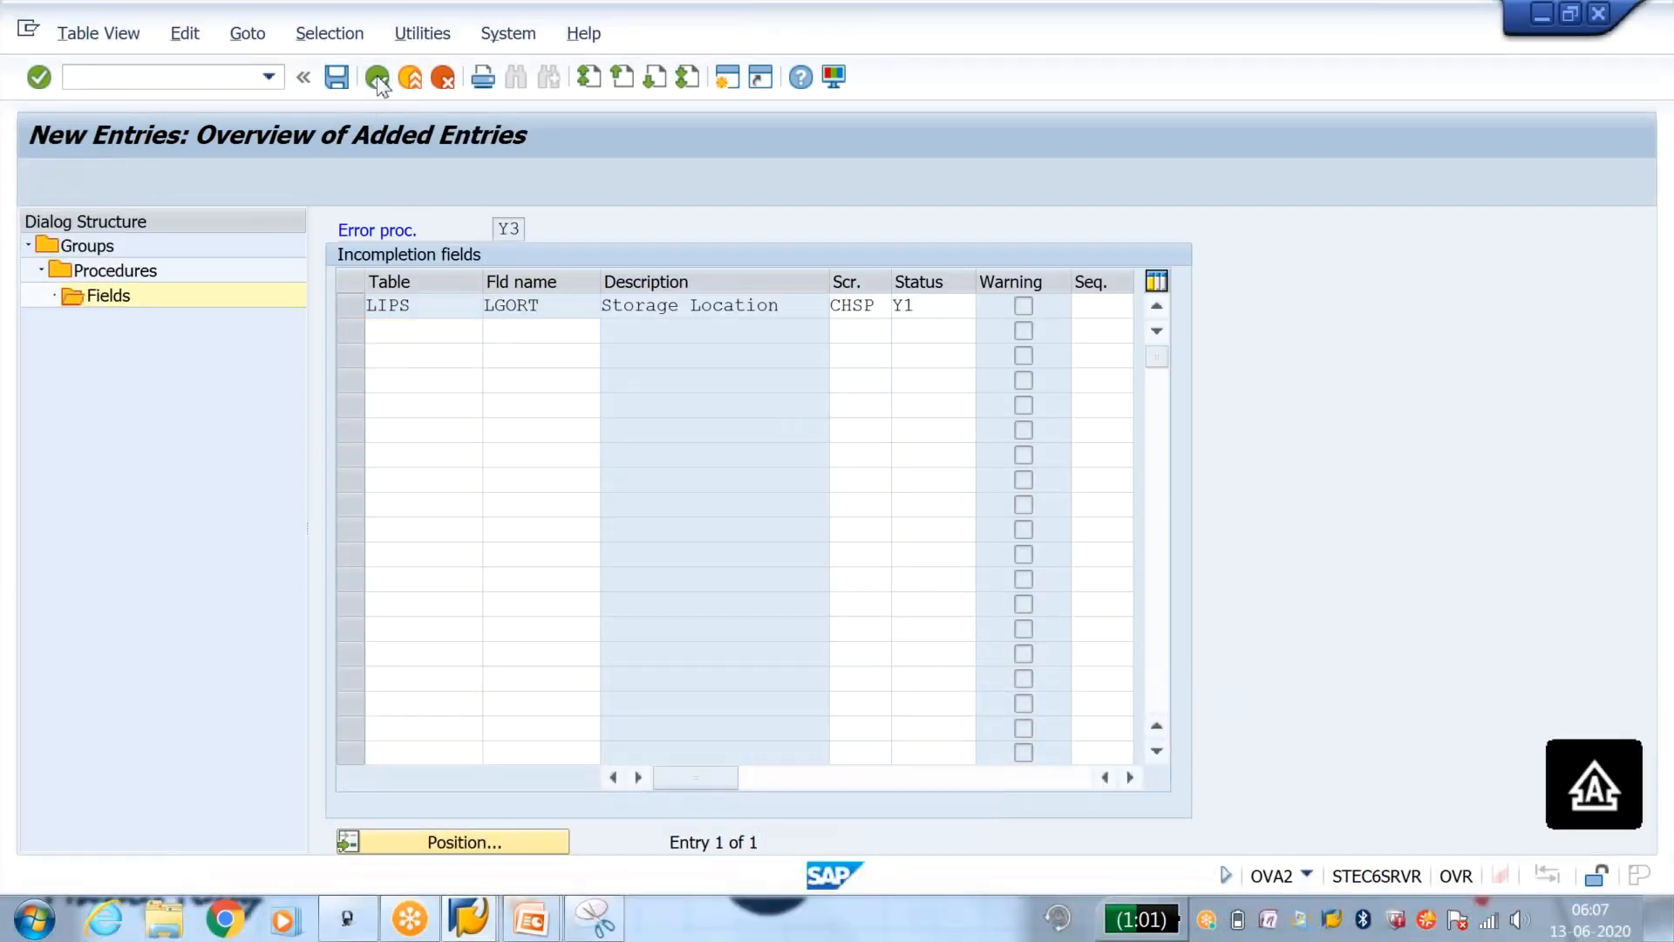
{"action": "left_click", "coordinate": [377, 78]}
{"action": "left_click", "coordinate": [378, 77]}
{"action": "left_click", "coordinate": [378, 77]}
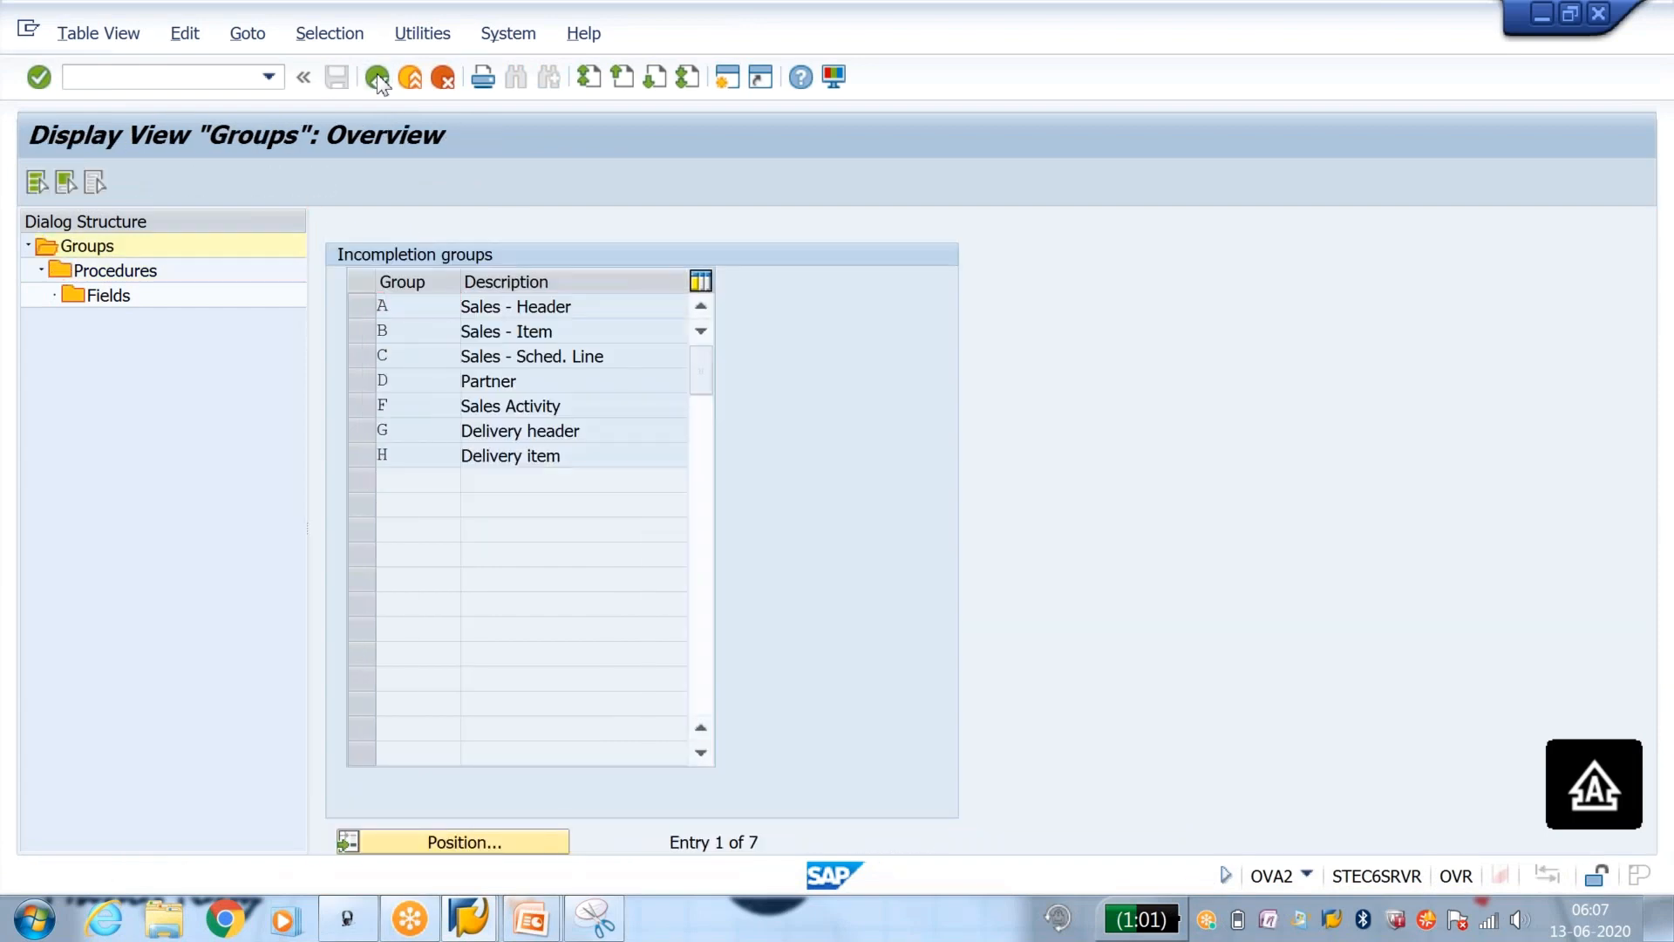
{"action": "left_click", "coordinate": [378, 77]}
{"action": "left_click", "coordinate": [129, 703]}
{"action": "left_click", "coordinate": [360, 430]}
{"action": "double_click", "coordinate": [117, 272]}
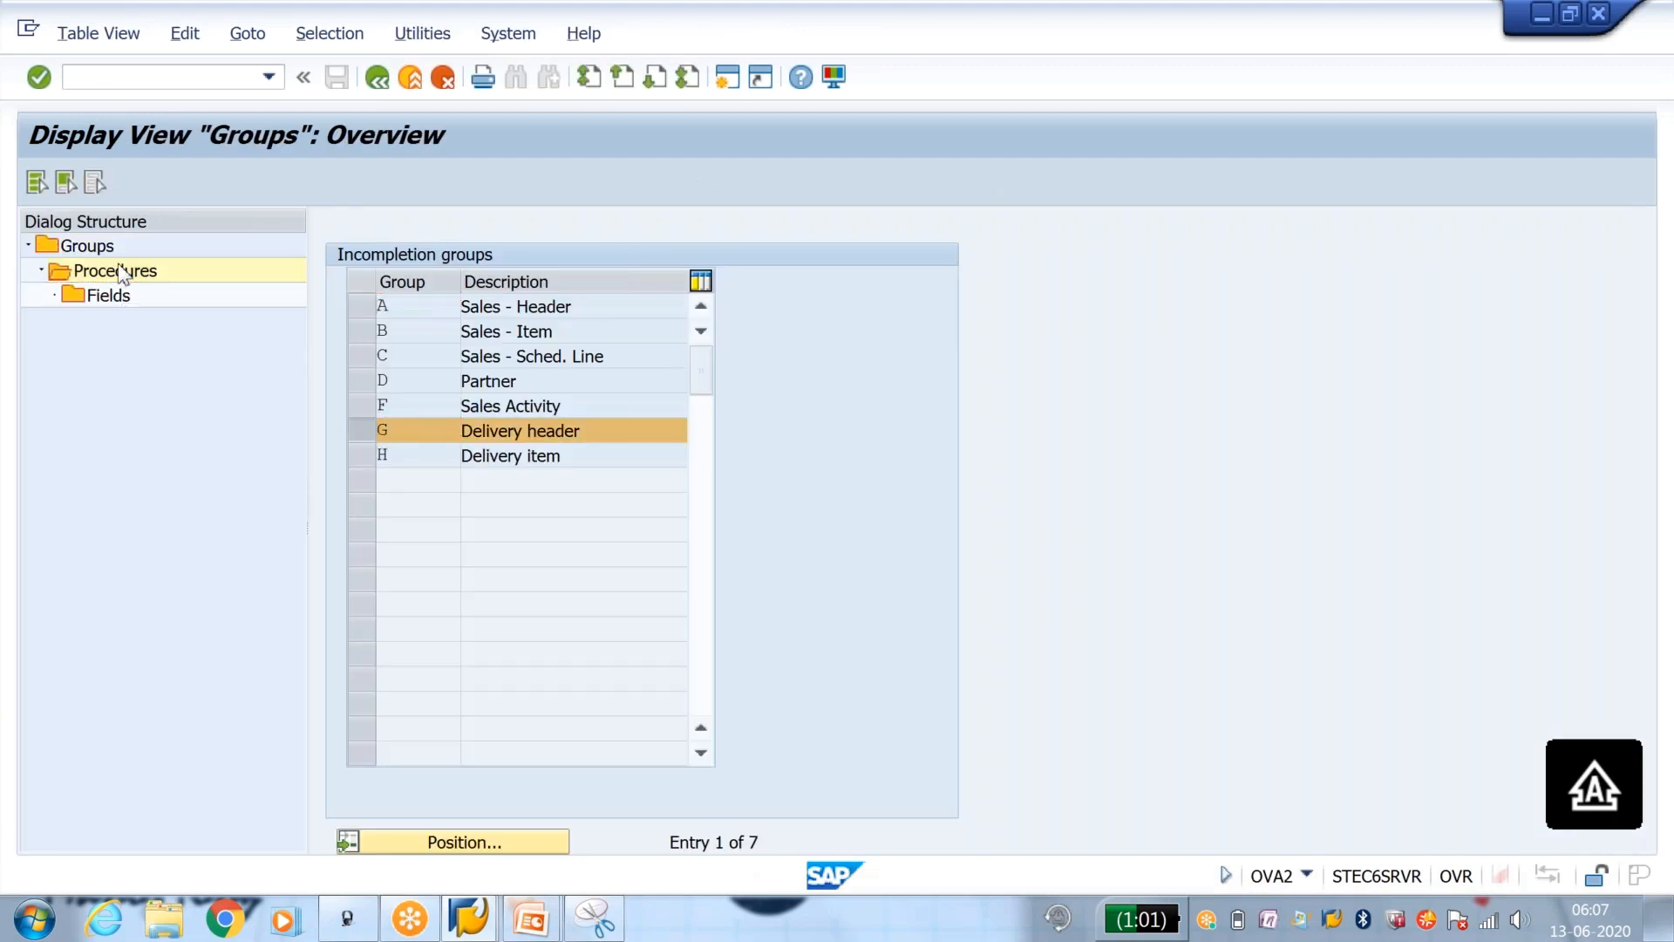
{"action": "left_click", "coordinate": [36, 182]}
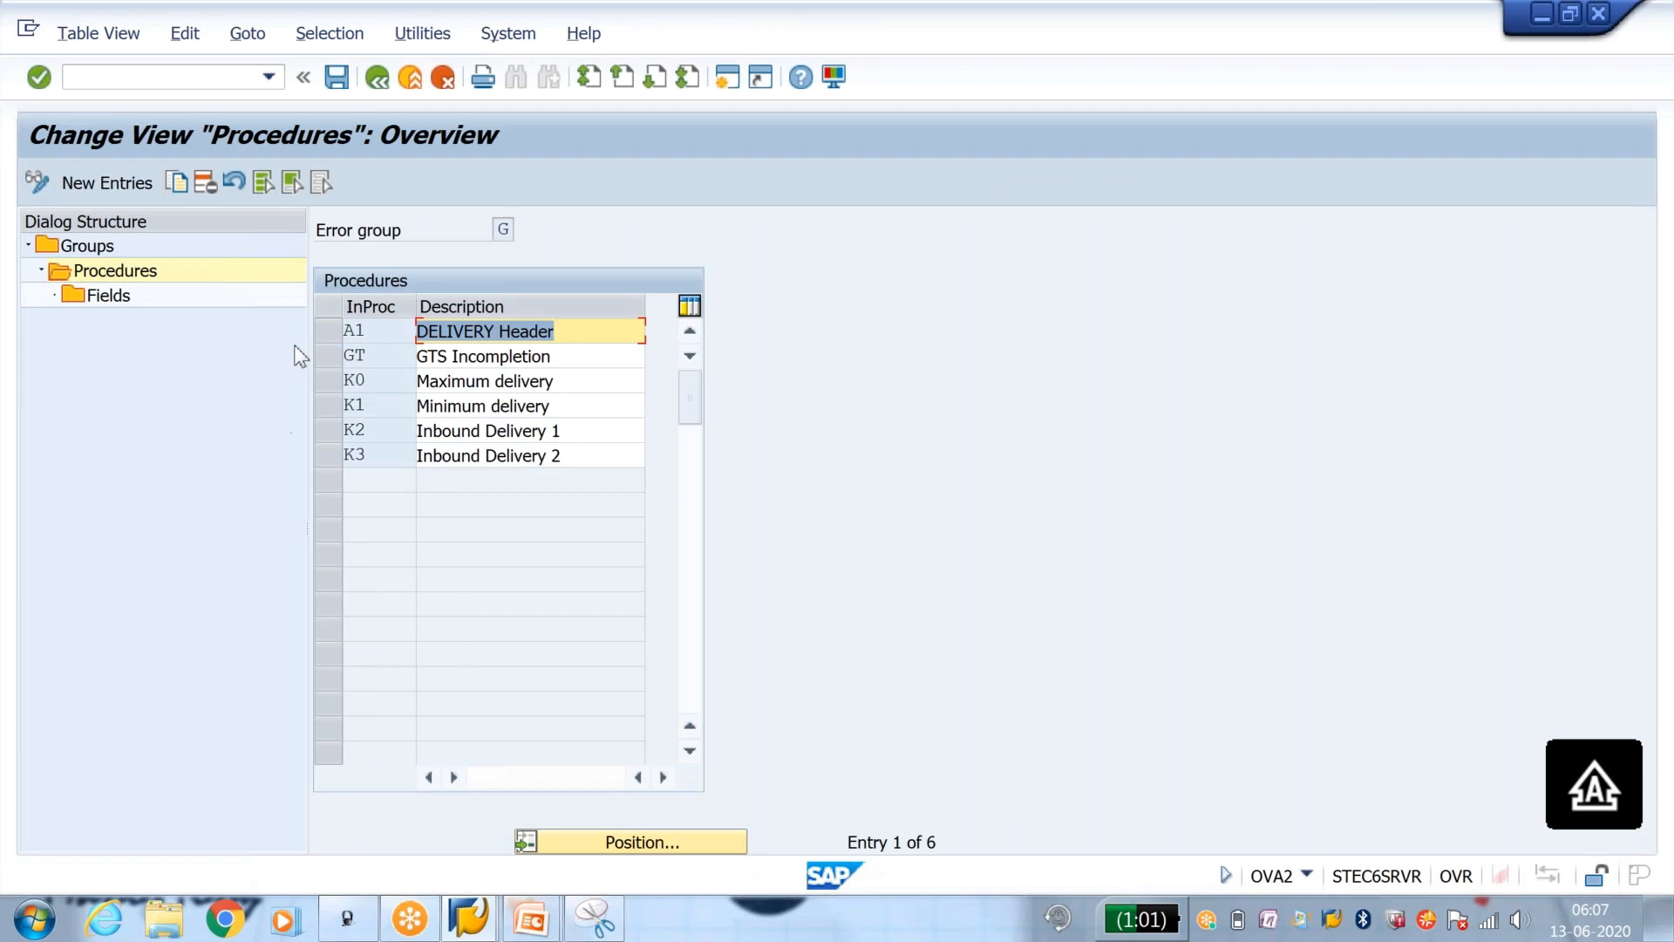
Step: Add a new incompletion procedure Y4 with the description DELIVERY Header to error group G
{"action": "left_click", "coordinate": [104, 182]}
{"action": "type", "text": "Y4"}
{"action": "key", "text": "Tab"}
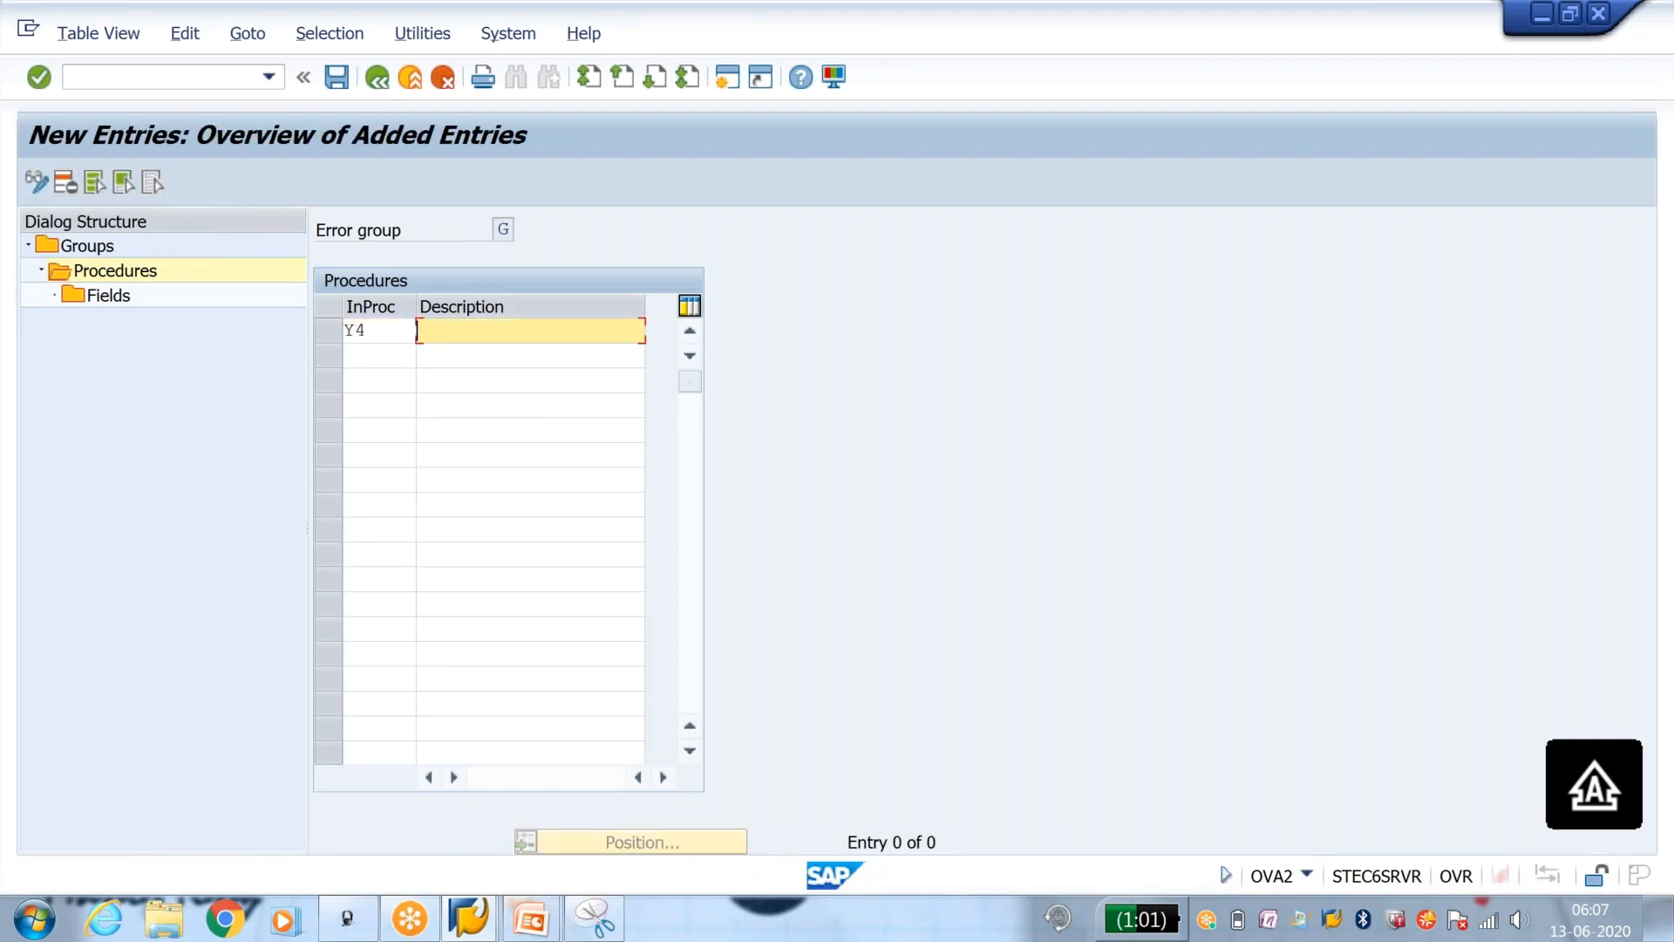
{"action": "type", "text": "DE"}
{"action": "key", "text": "Down"}
{"action": "key", "text": "Down"}
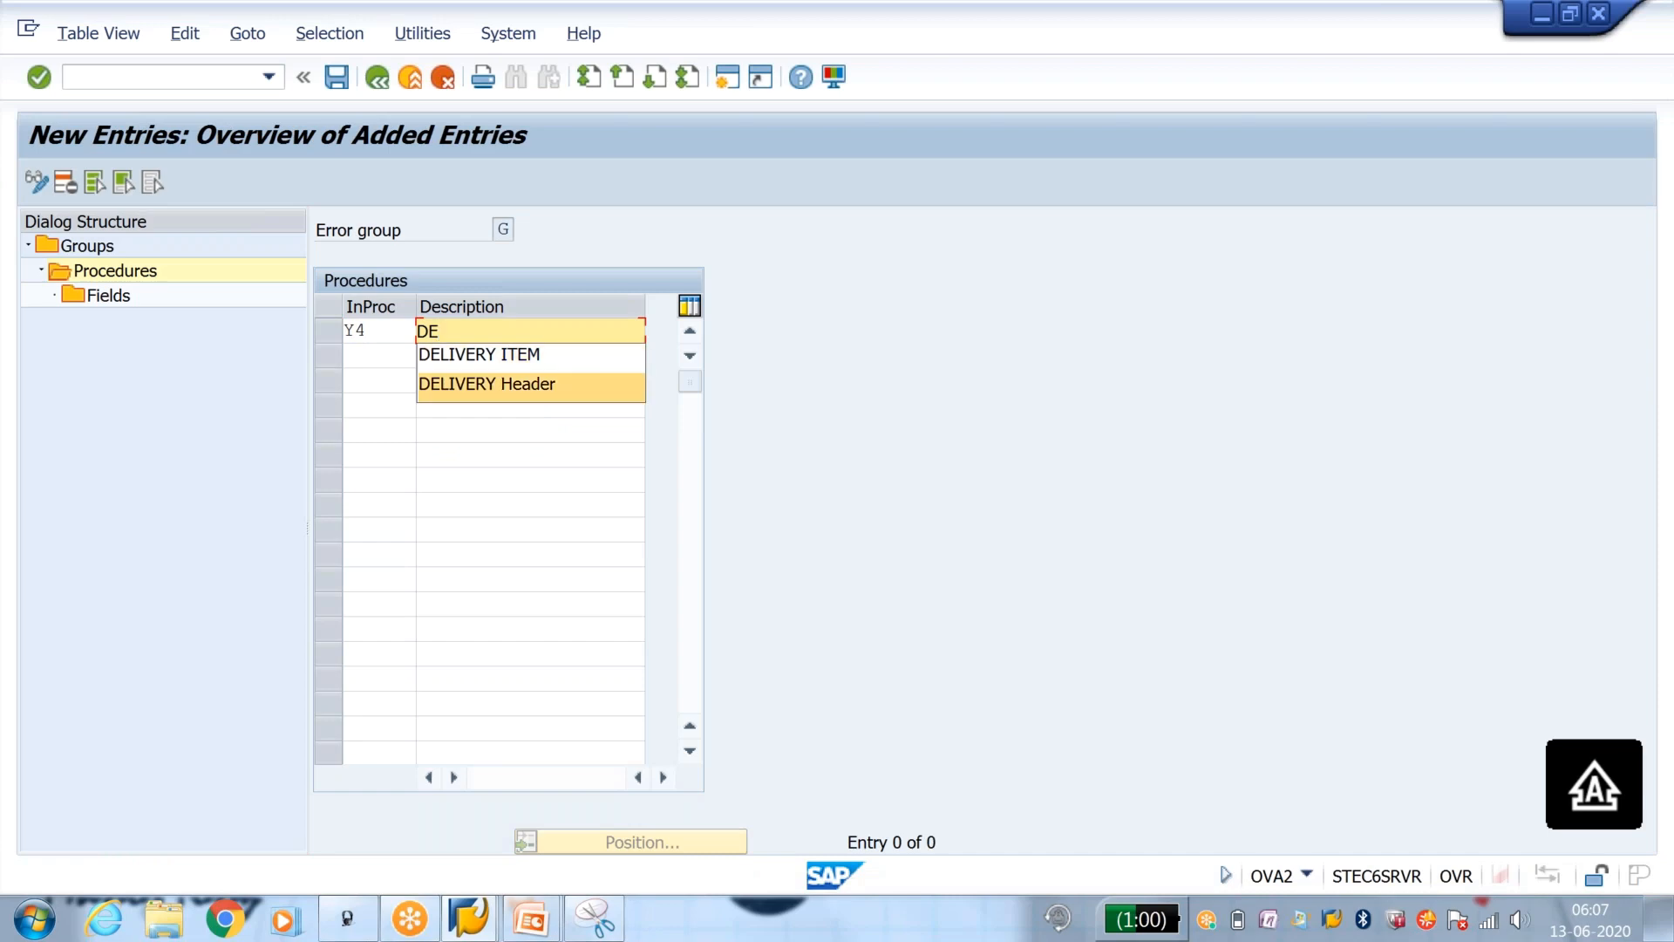
{"action": "key", "text": "Return"}
{"action": "key", "text": "Return"}
Step: Open the incompletion fields of procedure Y4 and start new entries
{"action": "left_click", "coordinate": [322, 329]}
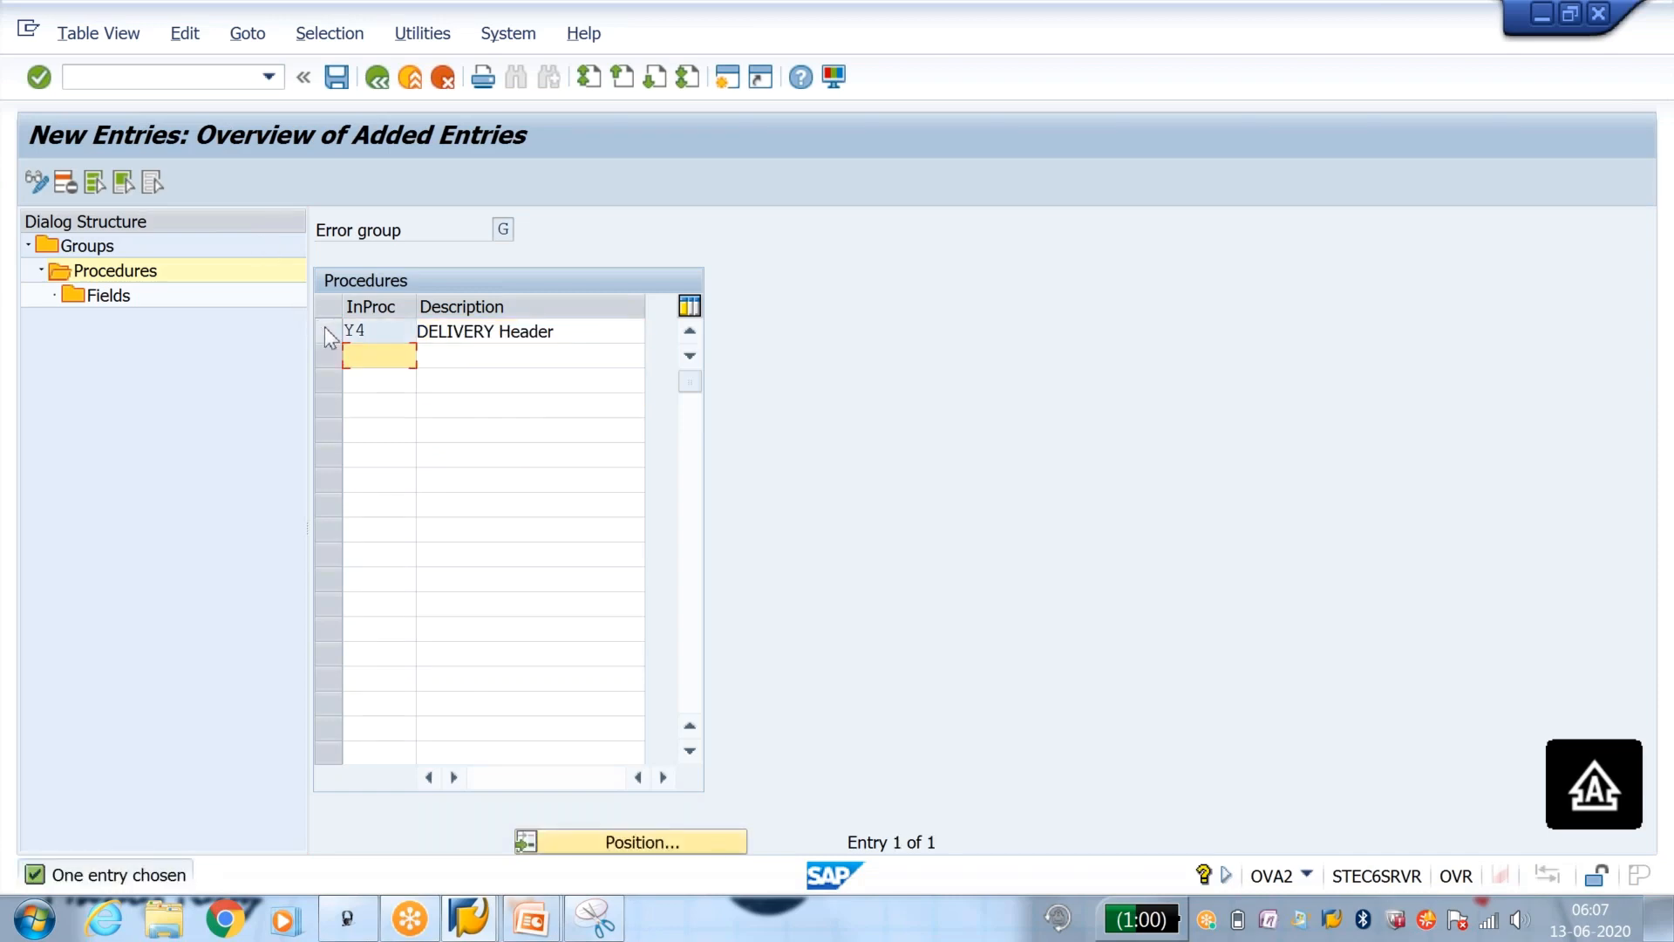
{"action": "double_click", "coordinate": [109, 296]}
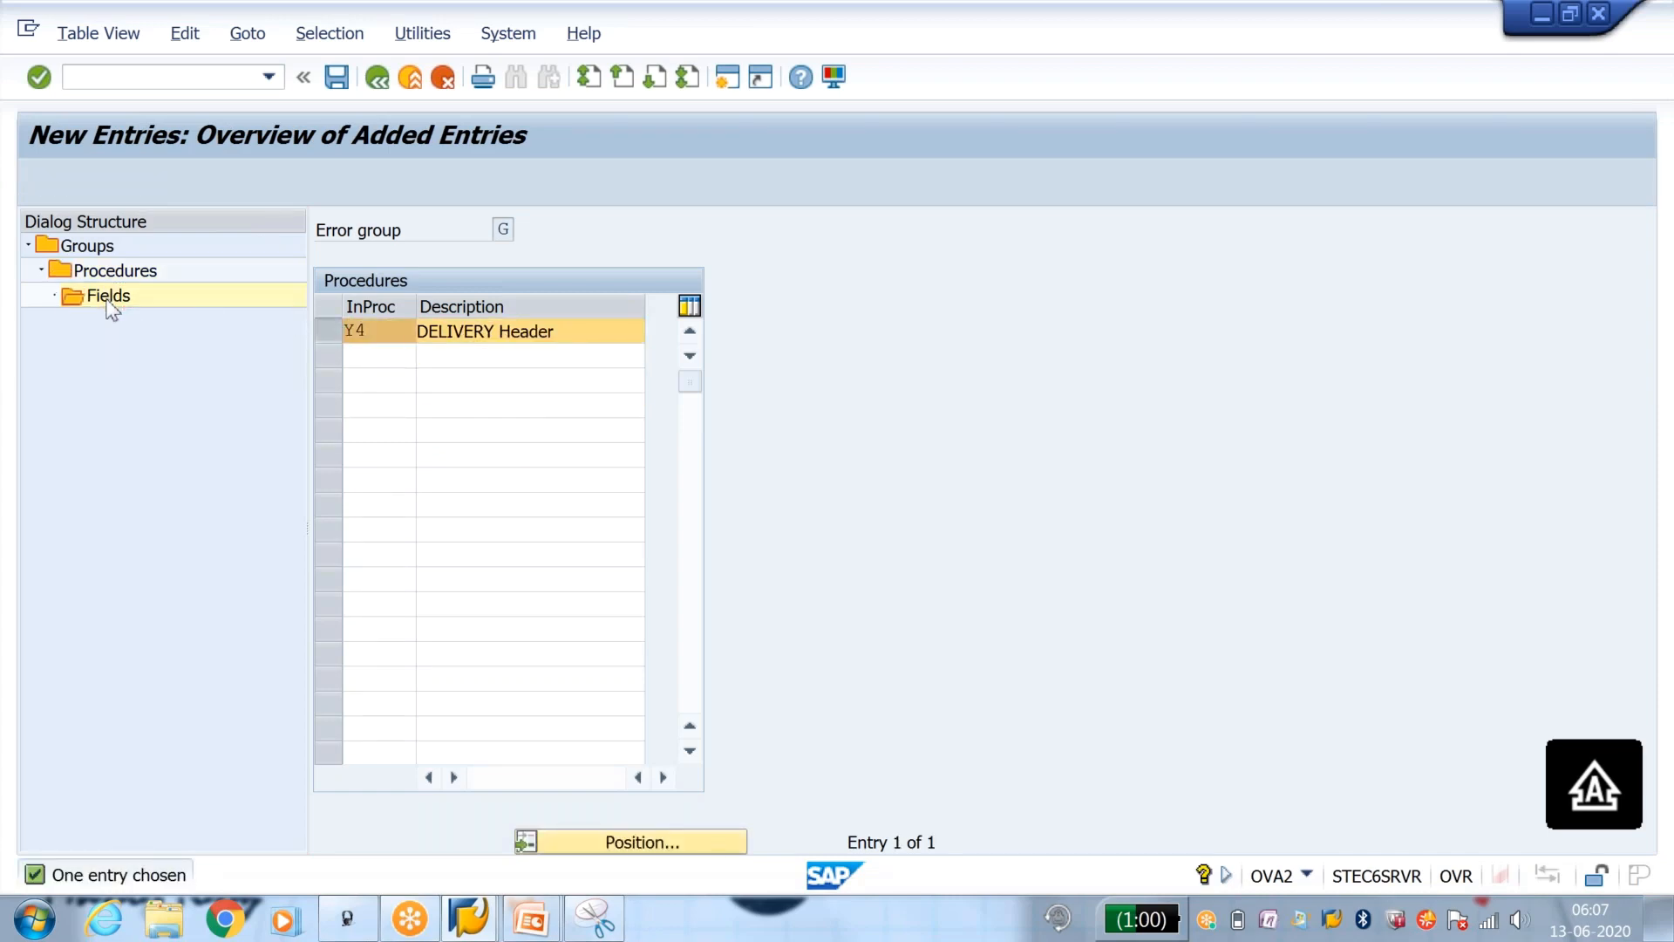
{"action": "left_click", "coordinate": [70, 182]}
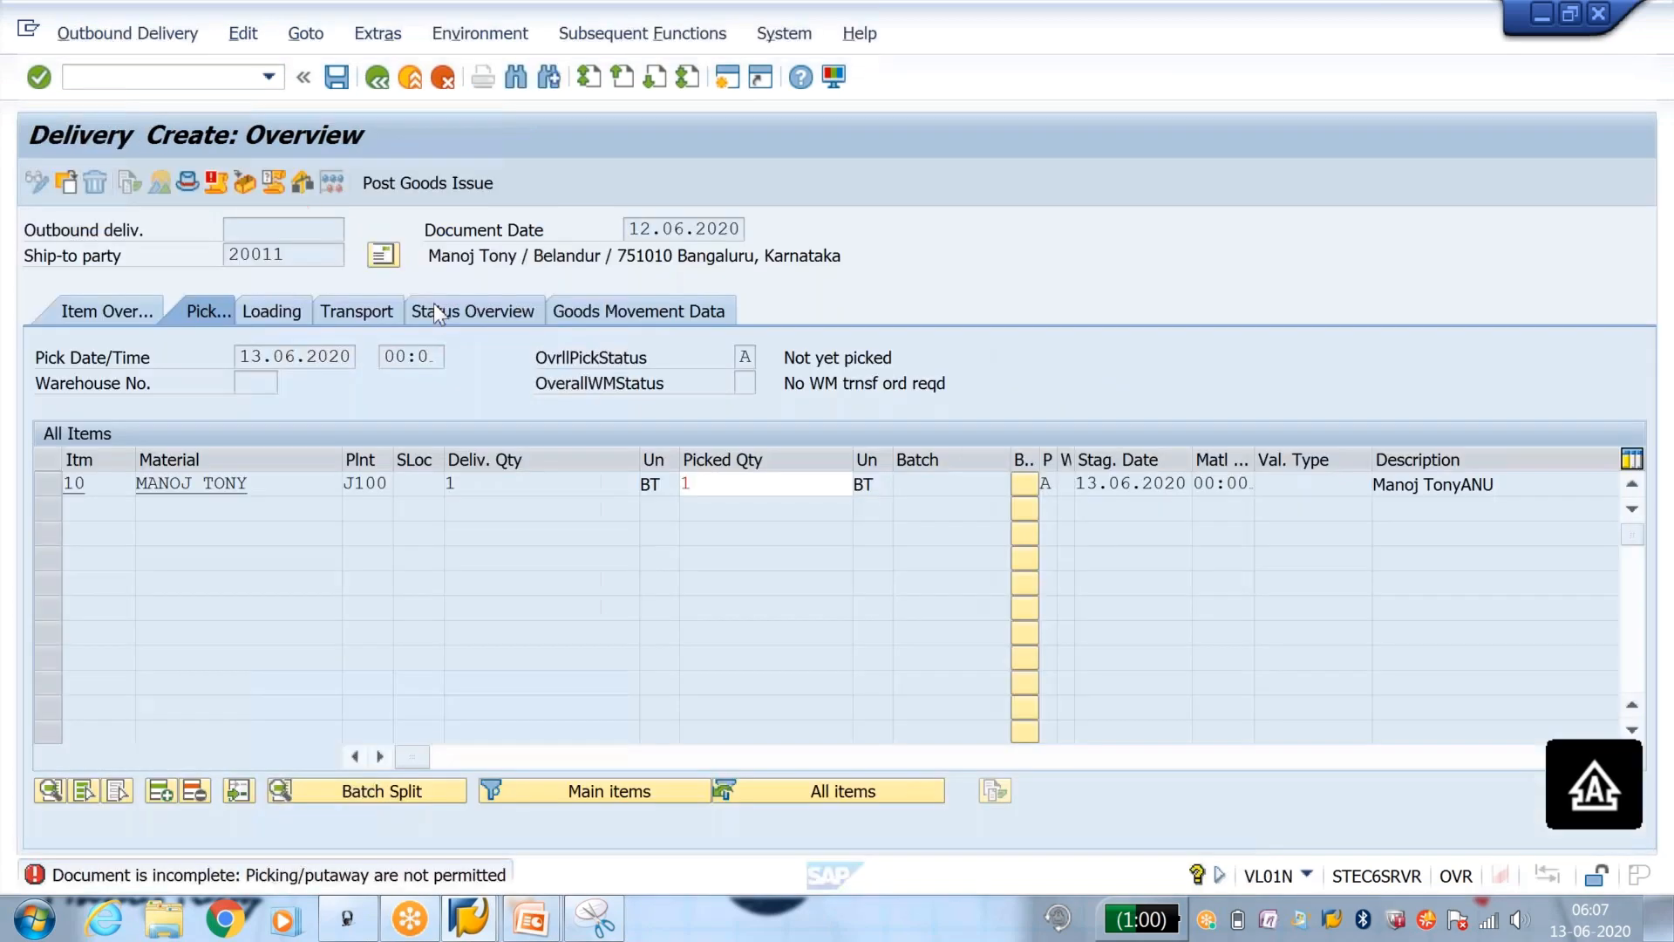
Step: Switch to the open delivery, clear item 10's picked quantity and set its storage location to J001
{"action": "left_click", "coordinate": [702, 484]}
{"action": "type", "text": "1"}
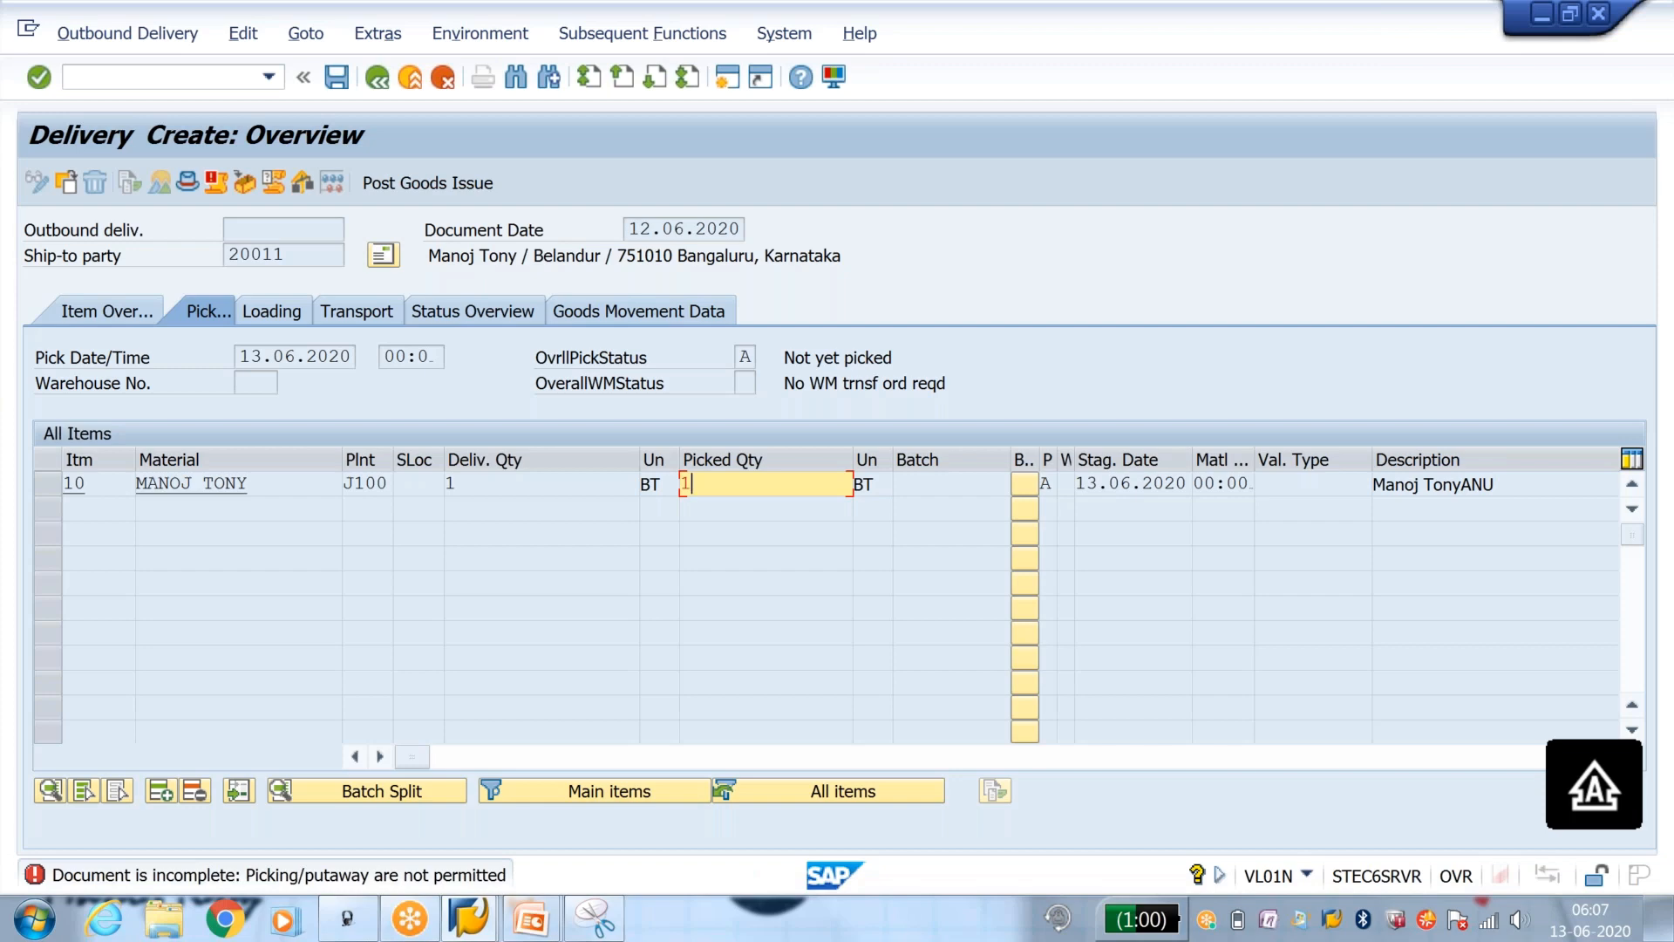
{"action": "key", "text": "Return"}
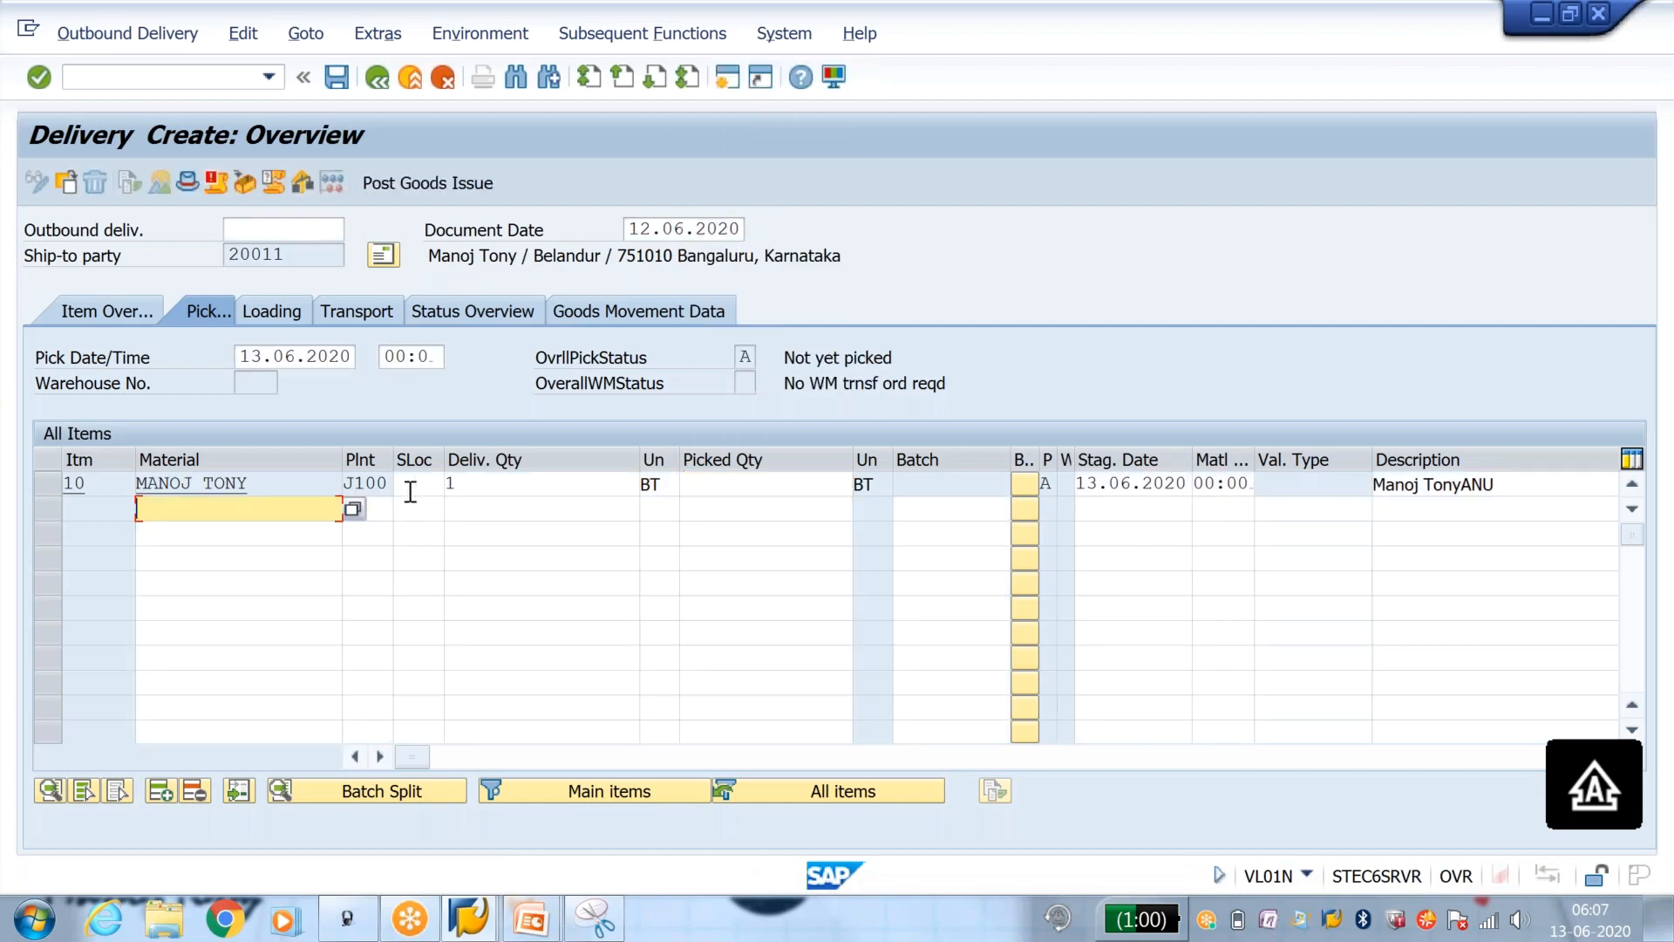
{"action": "left_click", "coordinate": [416, 482]}
{"action": "left_click", "coordinate": [419, 509]}
{"action": "key", "text": "Return"}
Step: Try again to pick quantity 1 for item 10, with storage location J001 filled in
{"action": "left_click", "coordinate": [713, 483]}
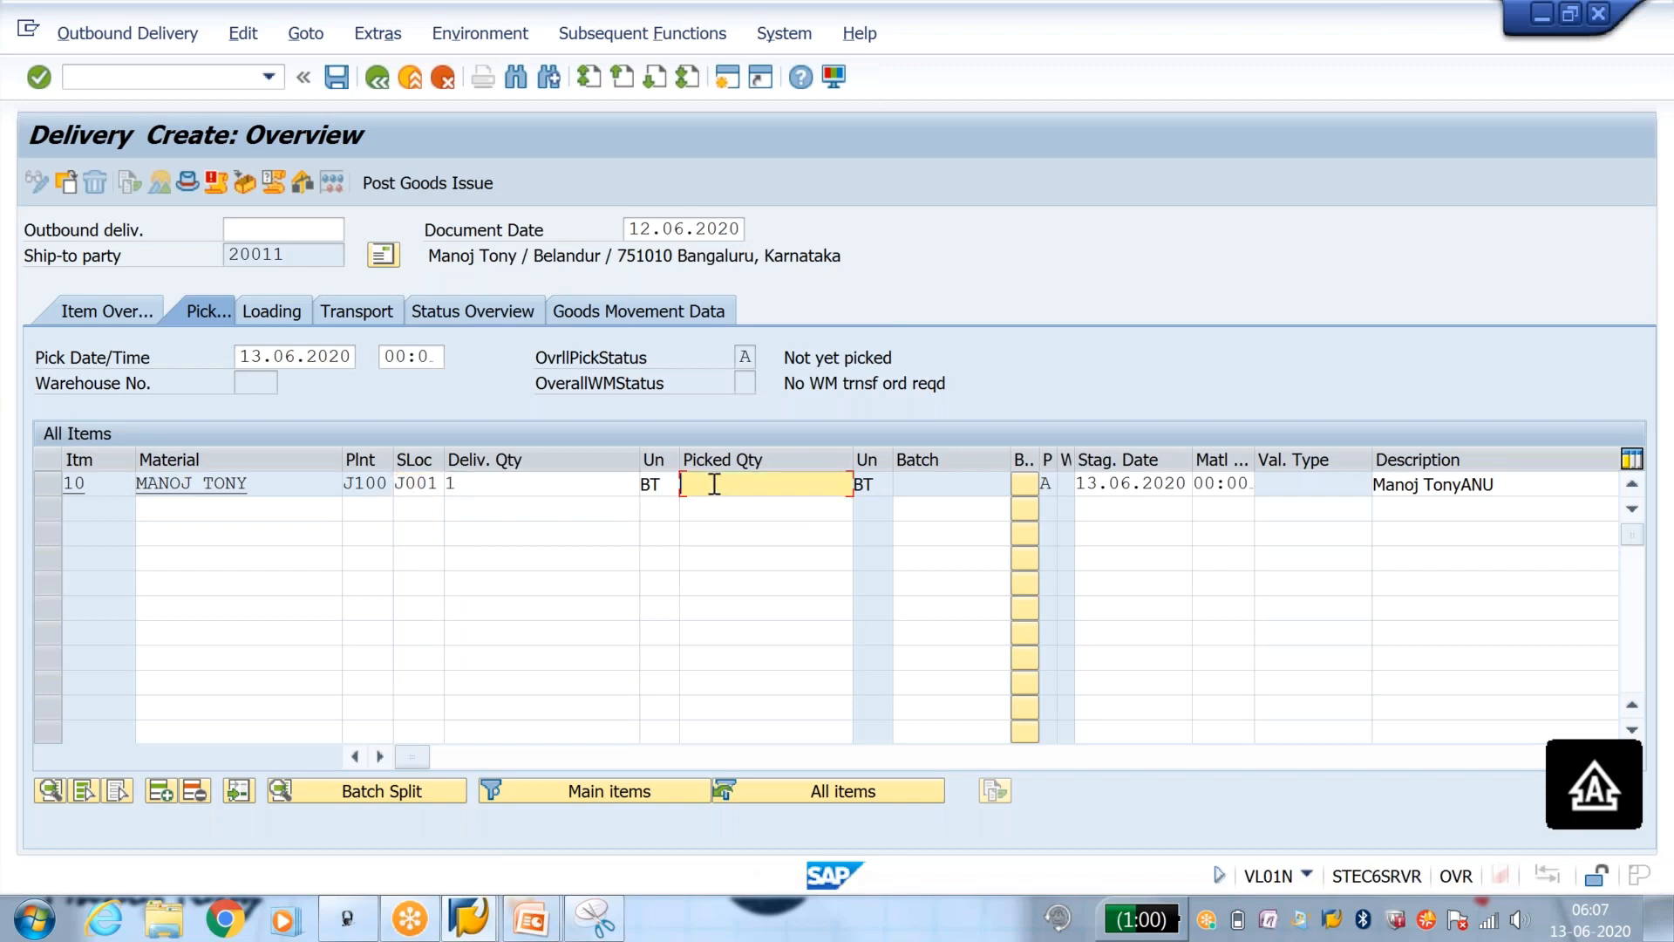
{"action": "type", "text": "1"}
{"action": "key", "text": "Return"}
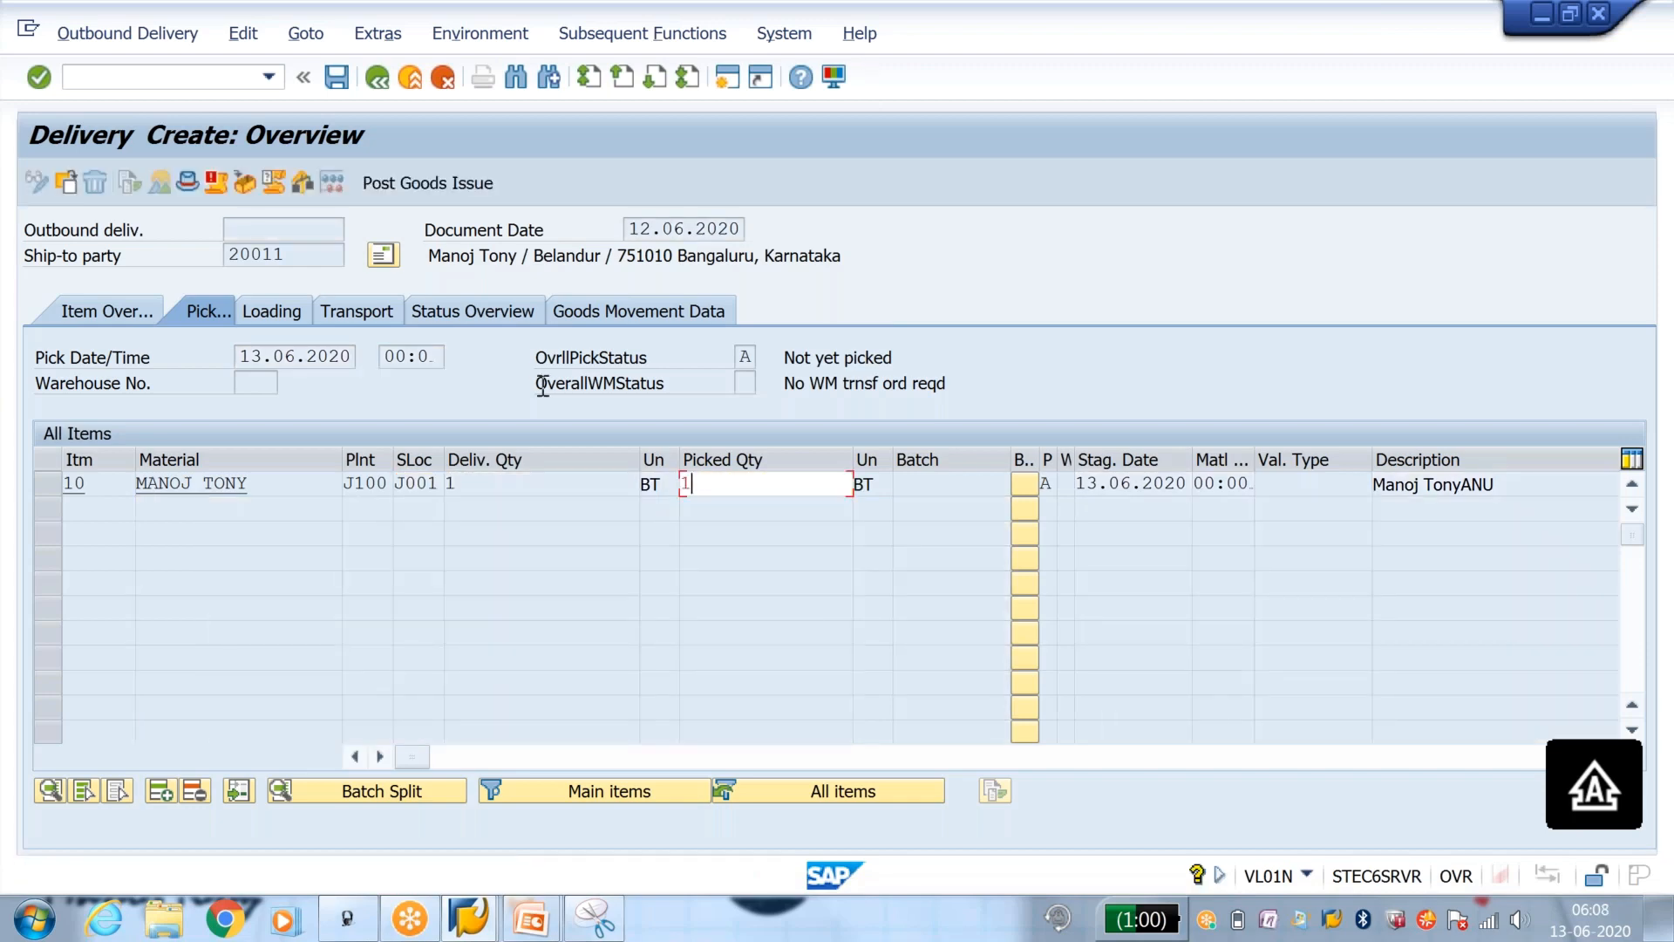
Step: Open the proposed delivery in transaction VL02N, try to pack it and dismiss the information message
{"action": "left_click", "coordinate": [213, 75]}
{"action": "type", "text": "/"}
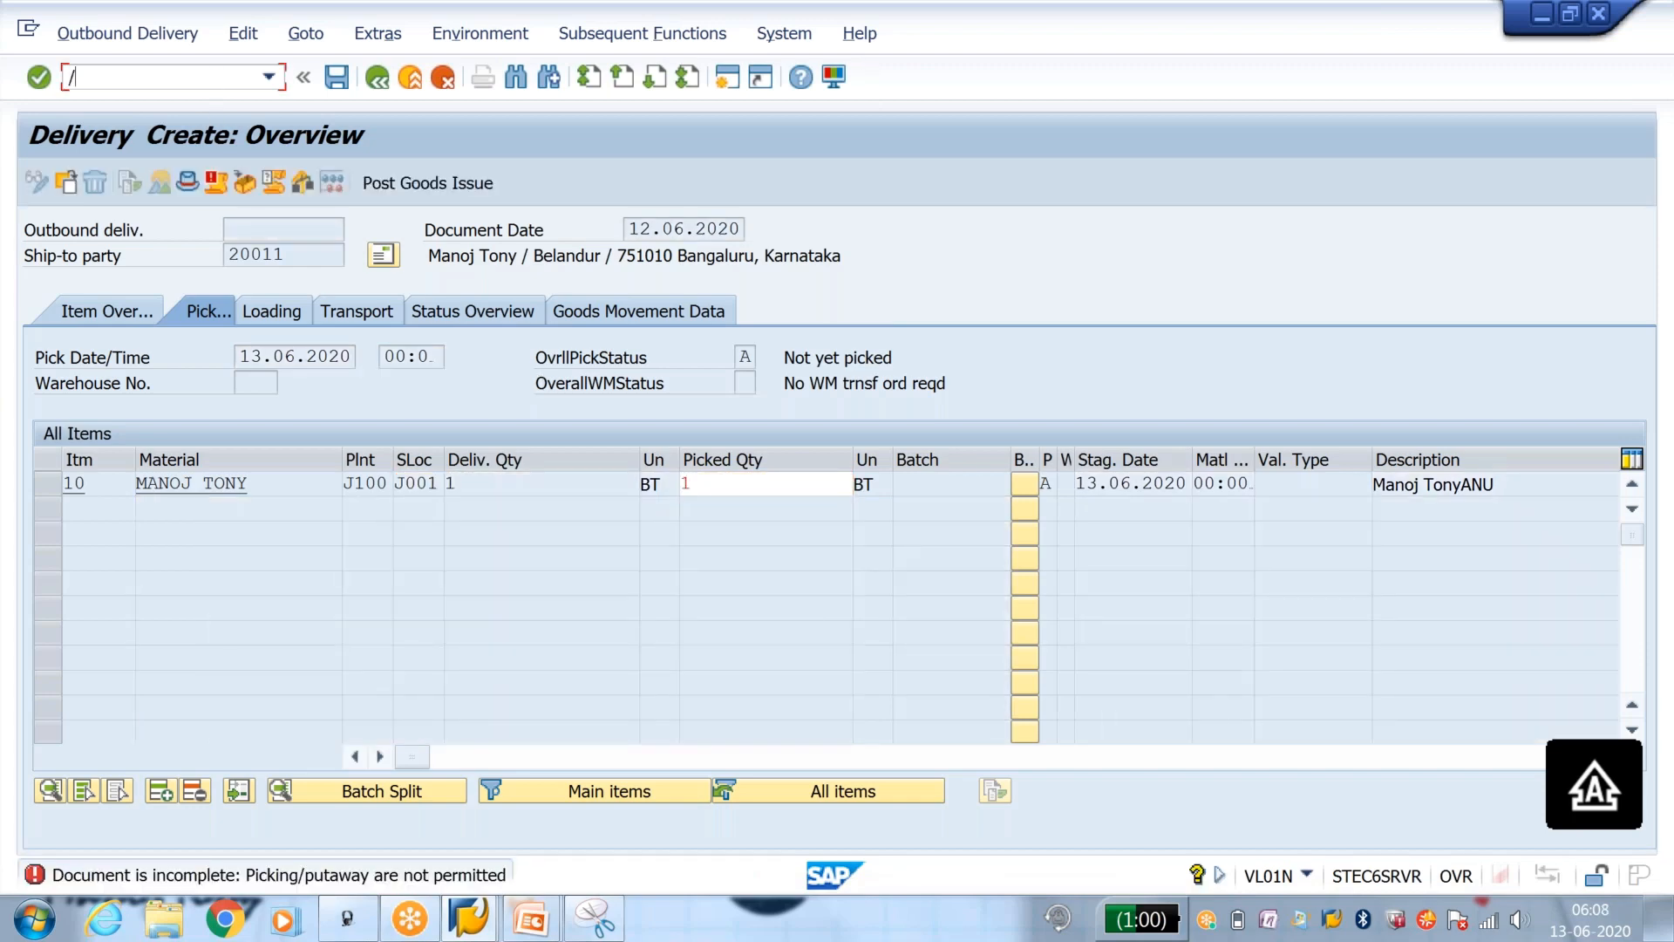
{"action": "type", "text": "NVL02N"}
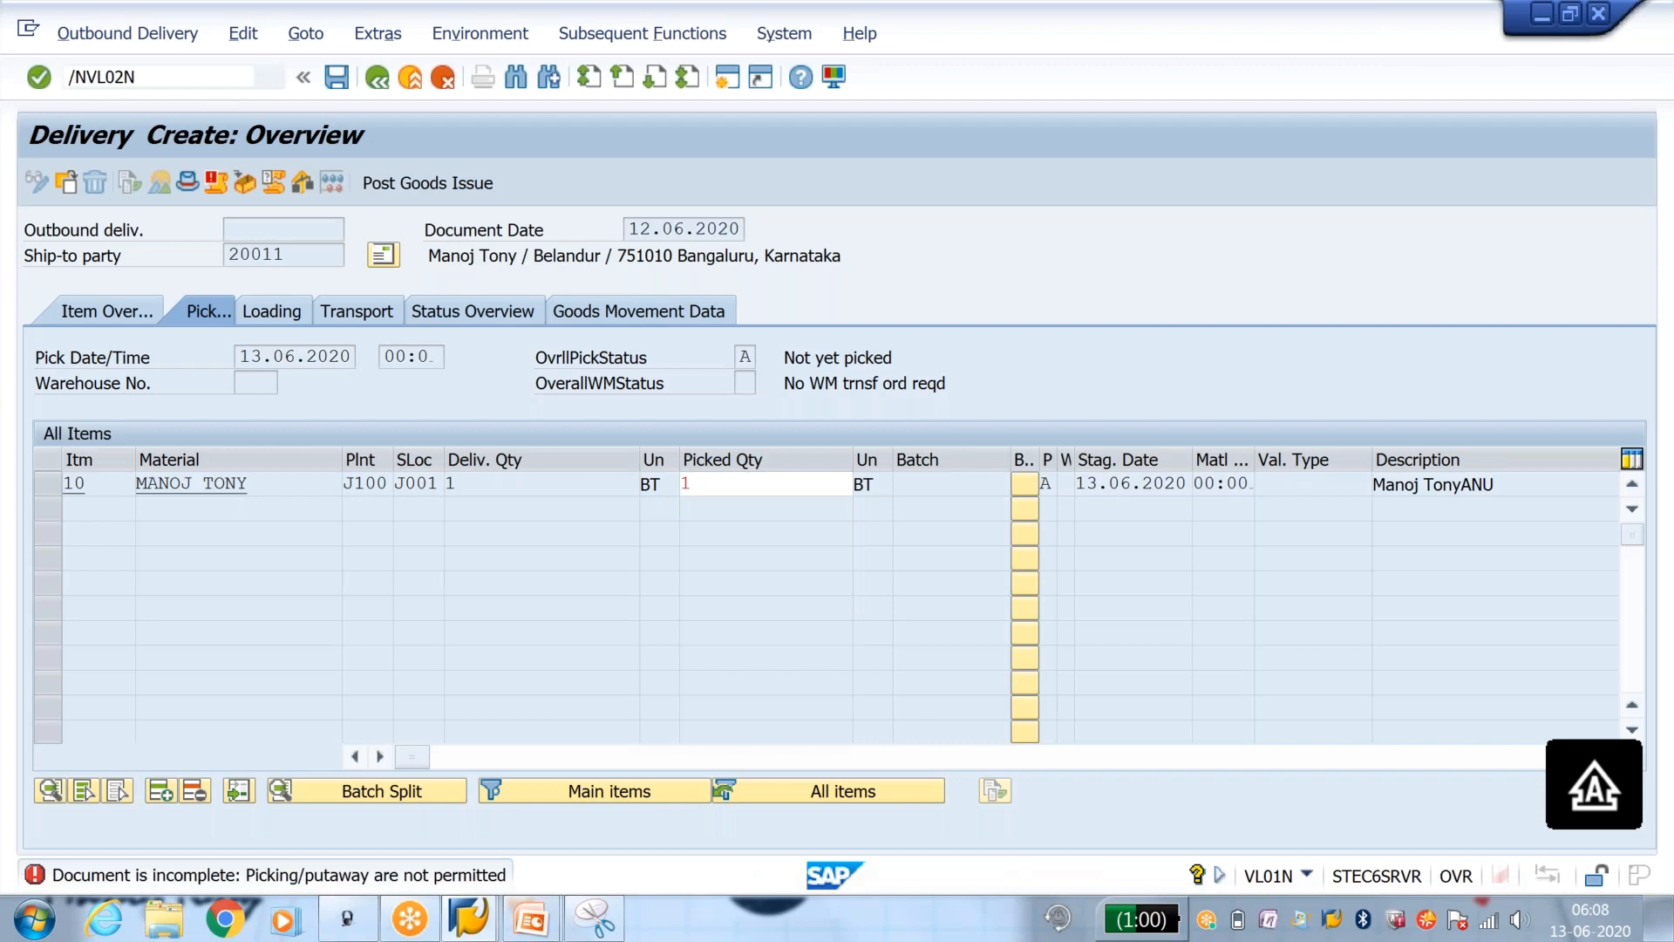
{"action": "key", "text": "Return"}
{"action": "key", "text": "Return"}
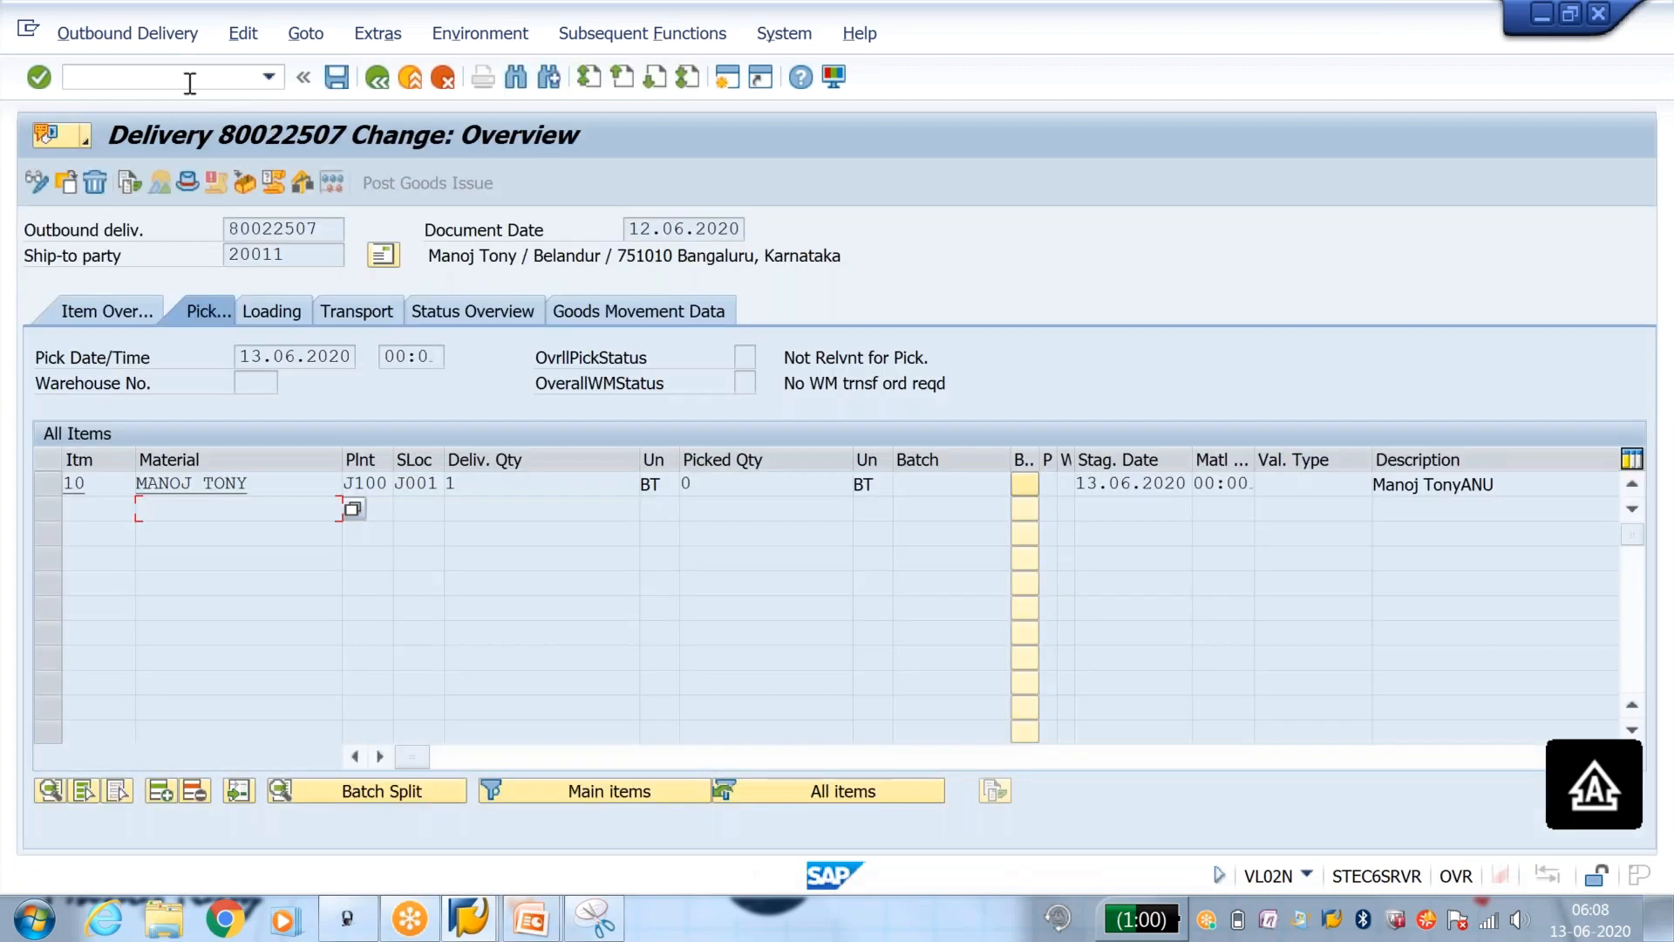
{"action": "left_click", "coordinate": [238, 184]}
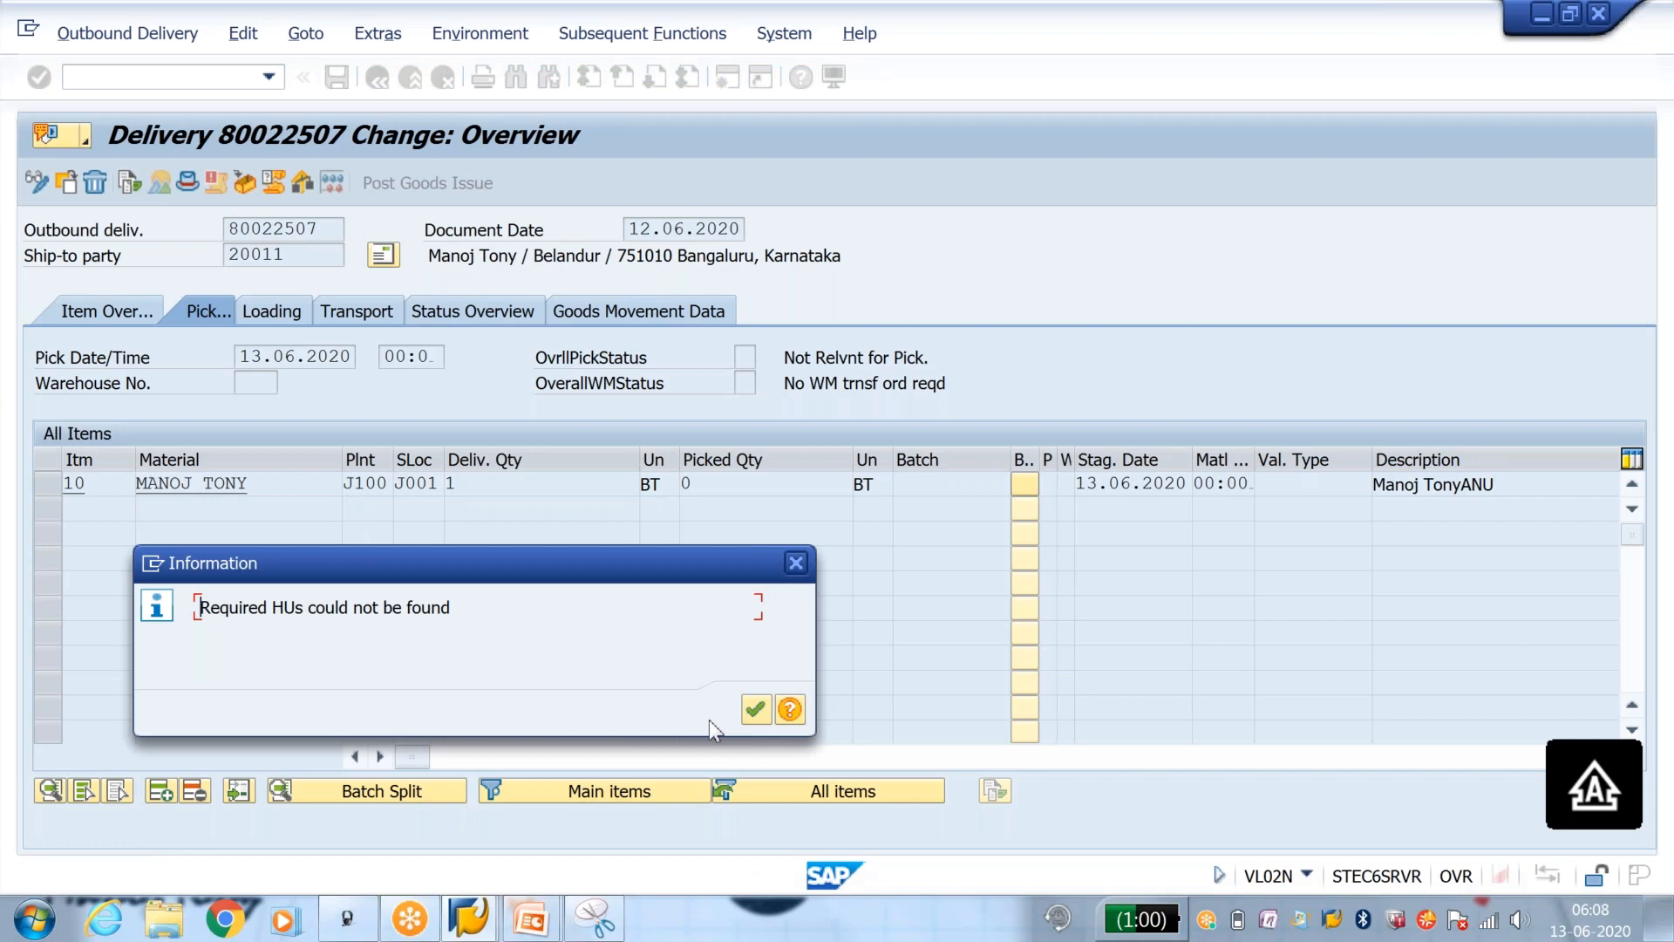
{"action": "left_click", "coordinate": [764, 697]}
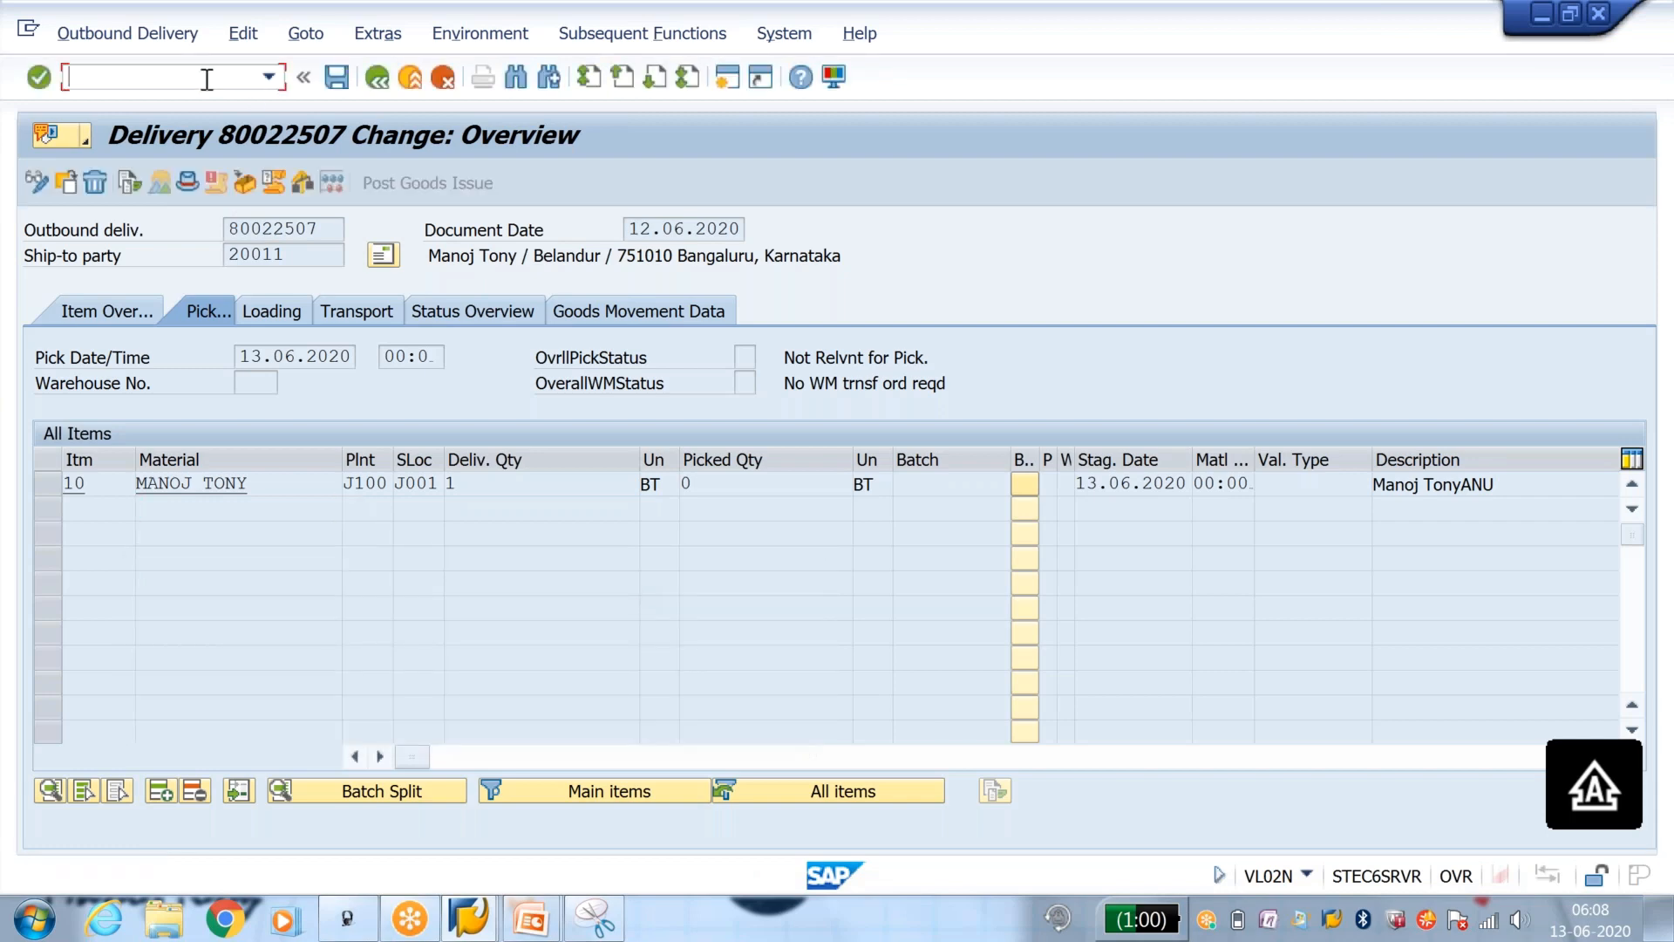
Step: Restart the order's outbound delivery in transaction VL01N and set item 10's storage location to J001
{"action": "type", "text": "/NVL01N"}
{"action": "key", "text": "Return"}
{"action": "key", "text": "Return"}
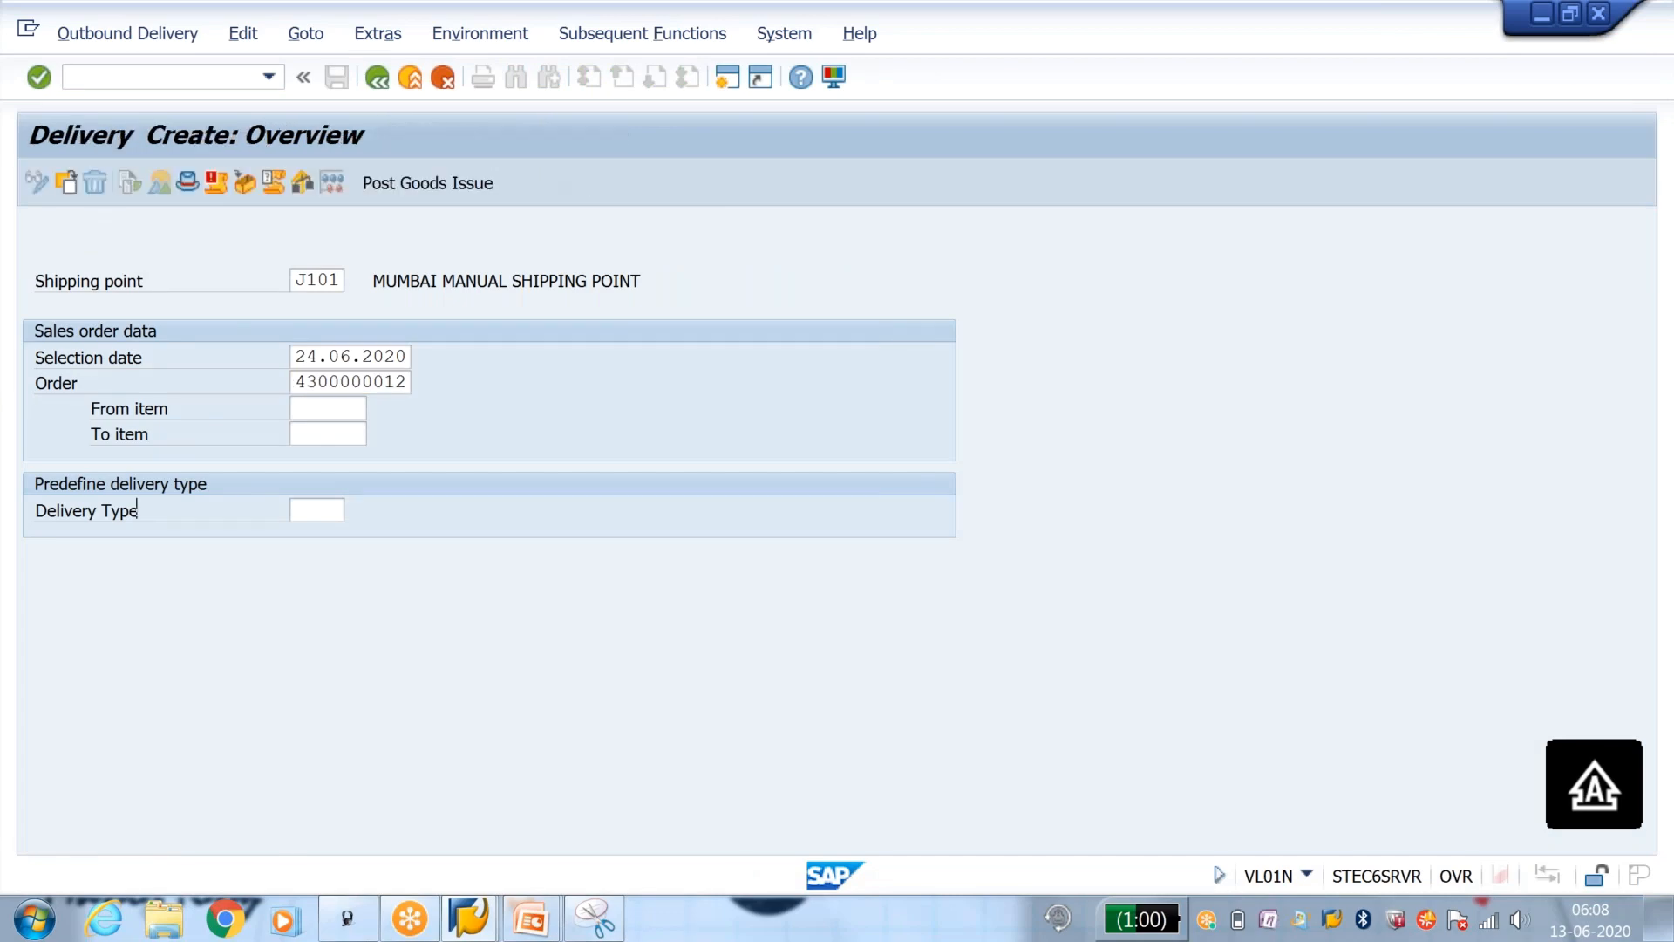
{"action": "left_click", "coordinate": [408, 484]}
{"action": "left_click", "coordinate": [422, 507]}
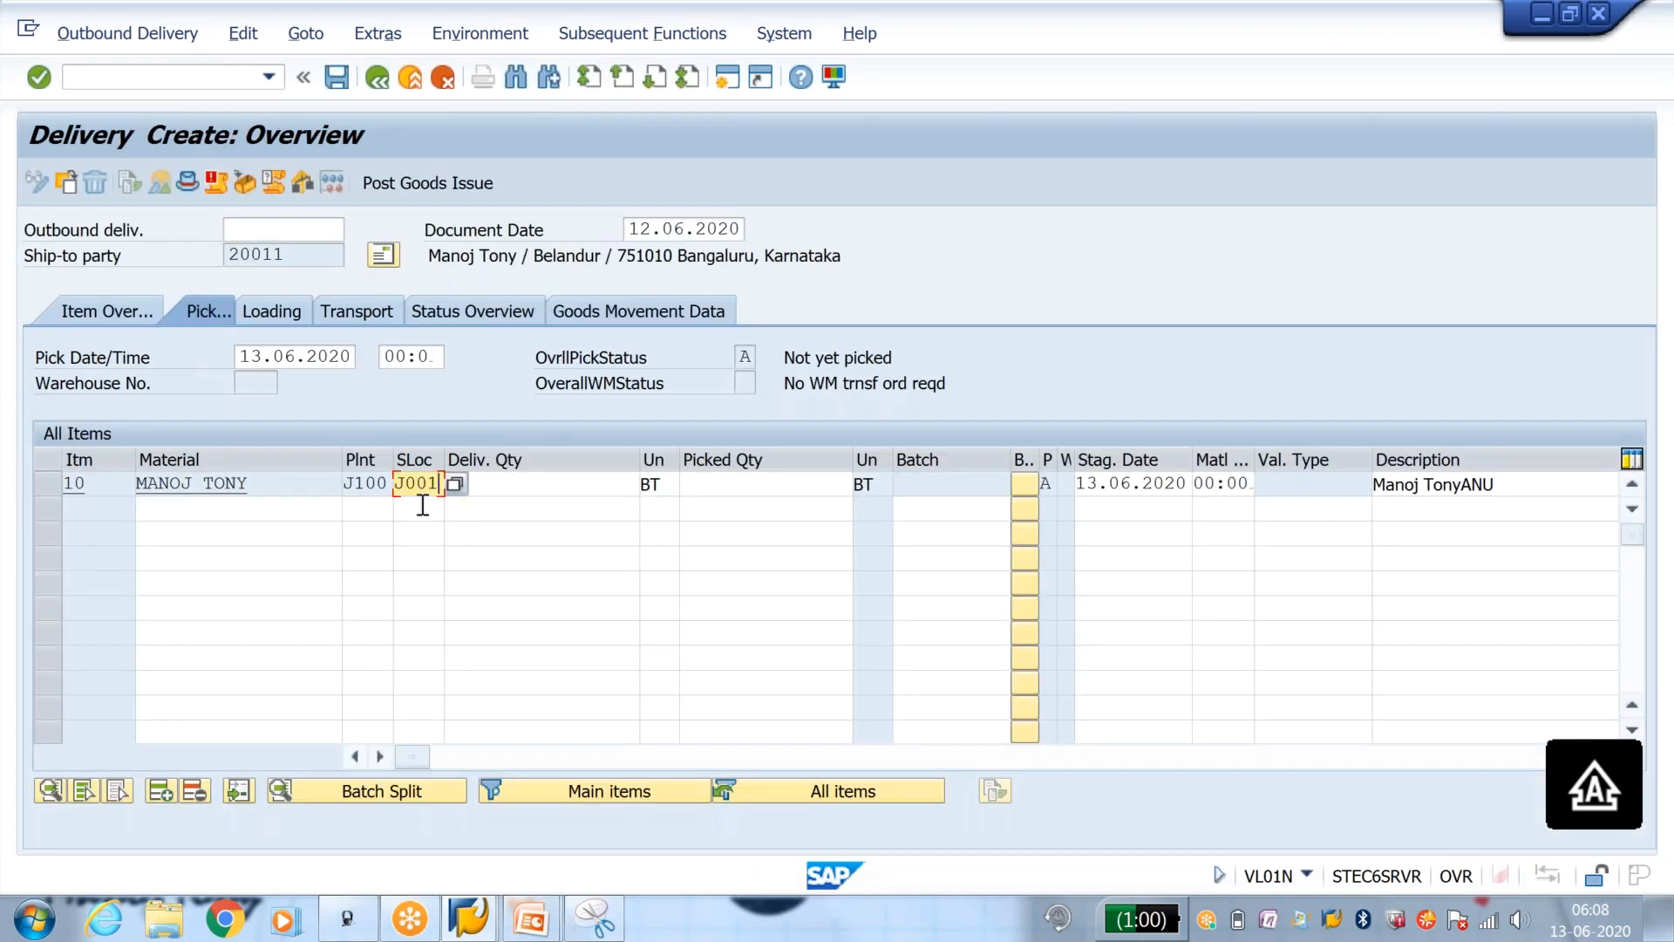
Step: Try a picked quantity of 1 for item 10 in the restarted delivery, then clear it
{"action": "left_click", "coordinate": [750, 482]}
{"action": "type", "text": "1"}
{"action": "key", "text": "Return"}
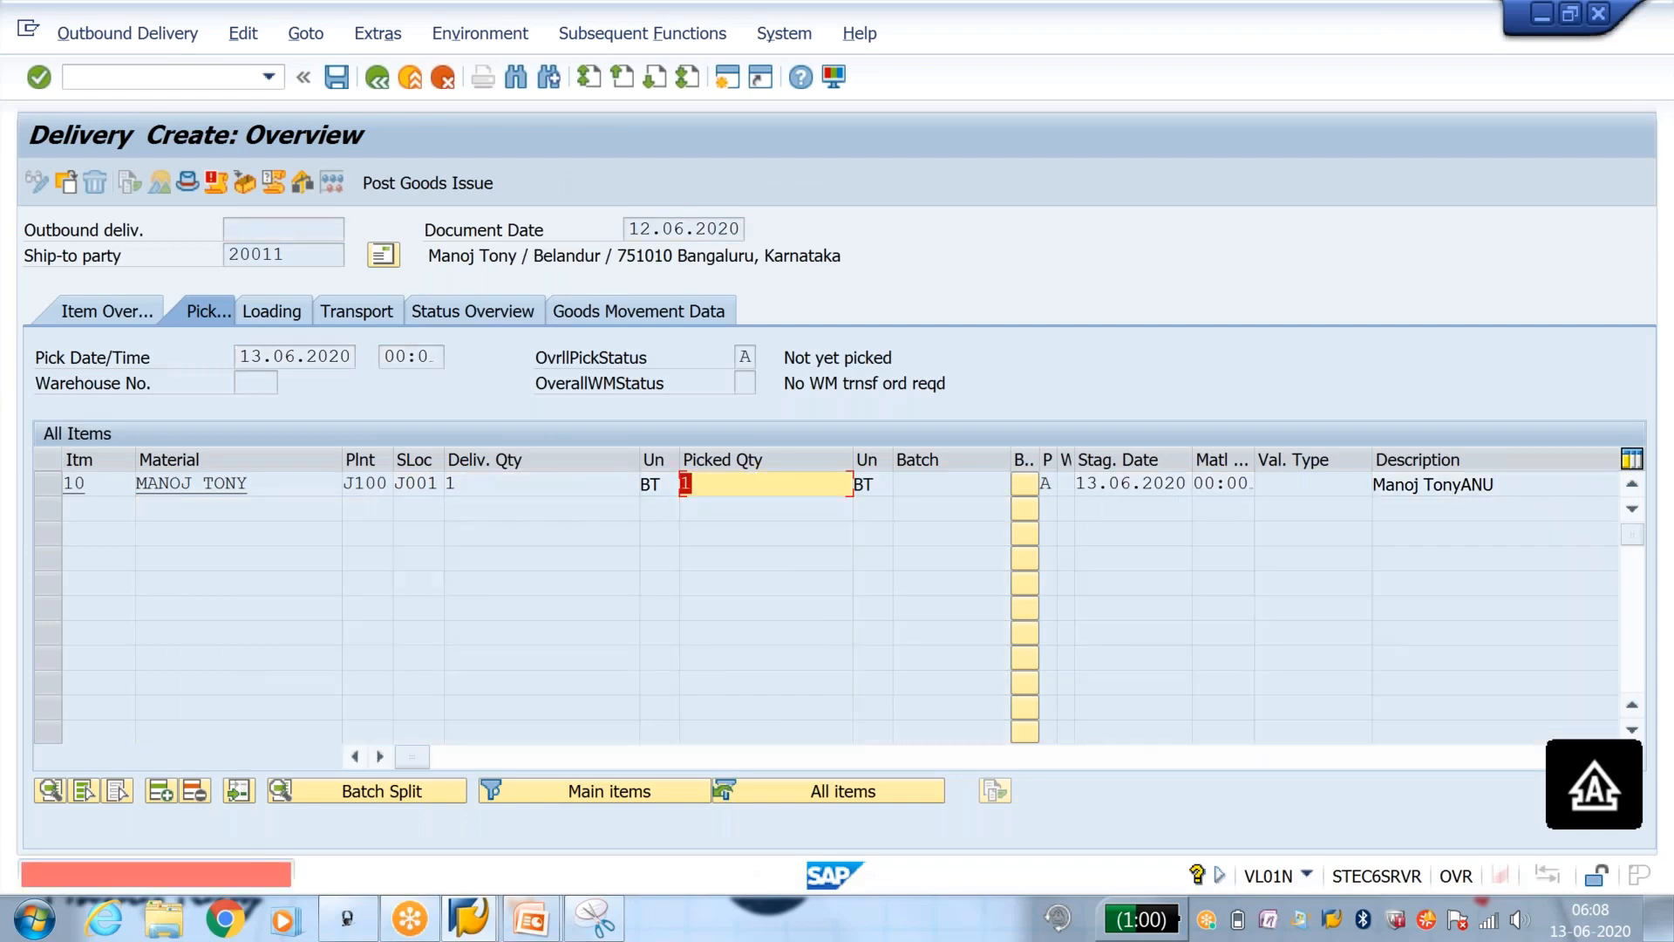
{"action": "key", "text": "BackSpace"}
{"action": "key", "text": "Return"}
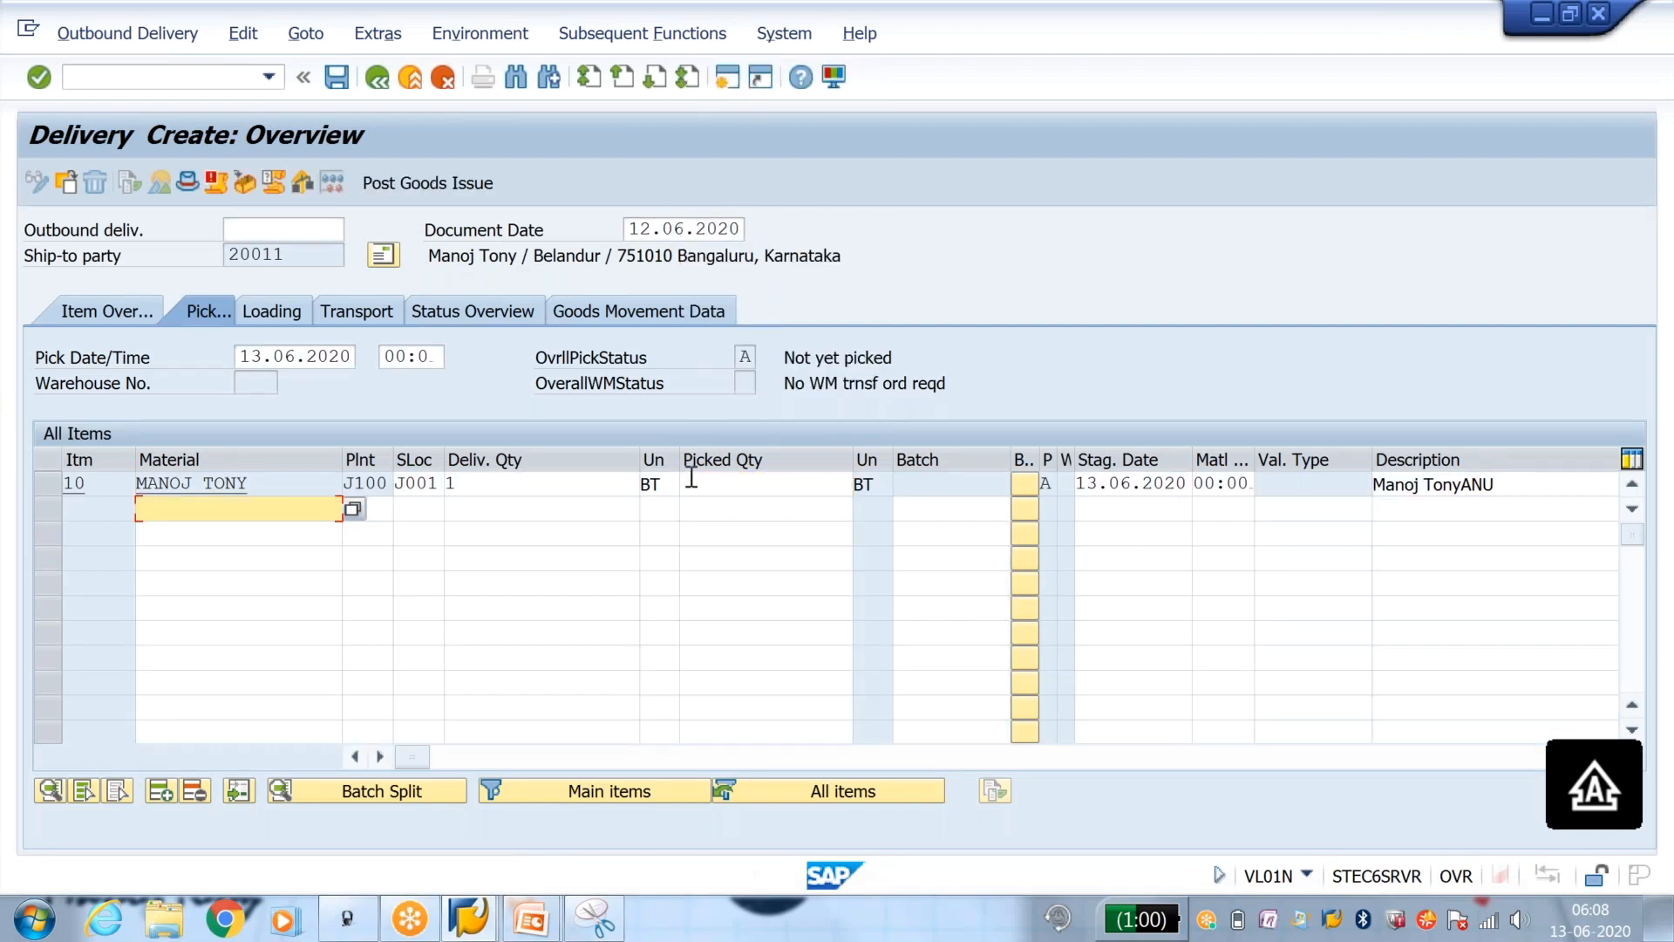
Step: Clear item 10's delivery quantity, re-enter it as 1 and try to set the picked quantity to 1
{"action": "left_click", "coordinate": [522, 482]}
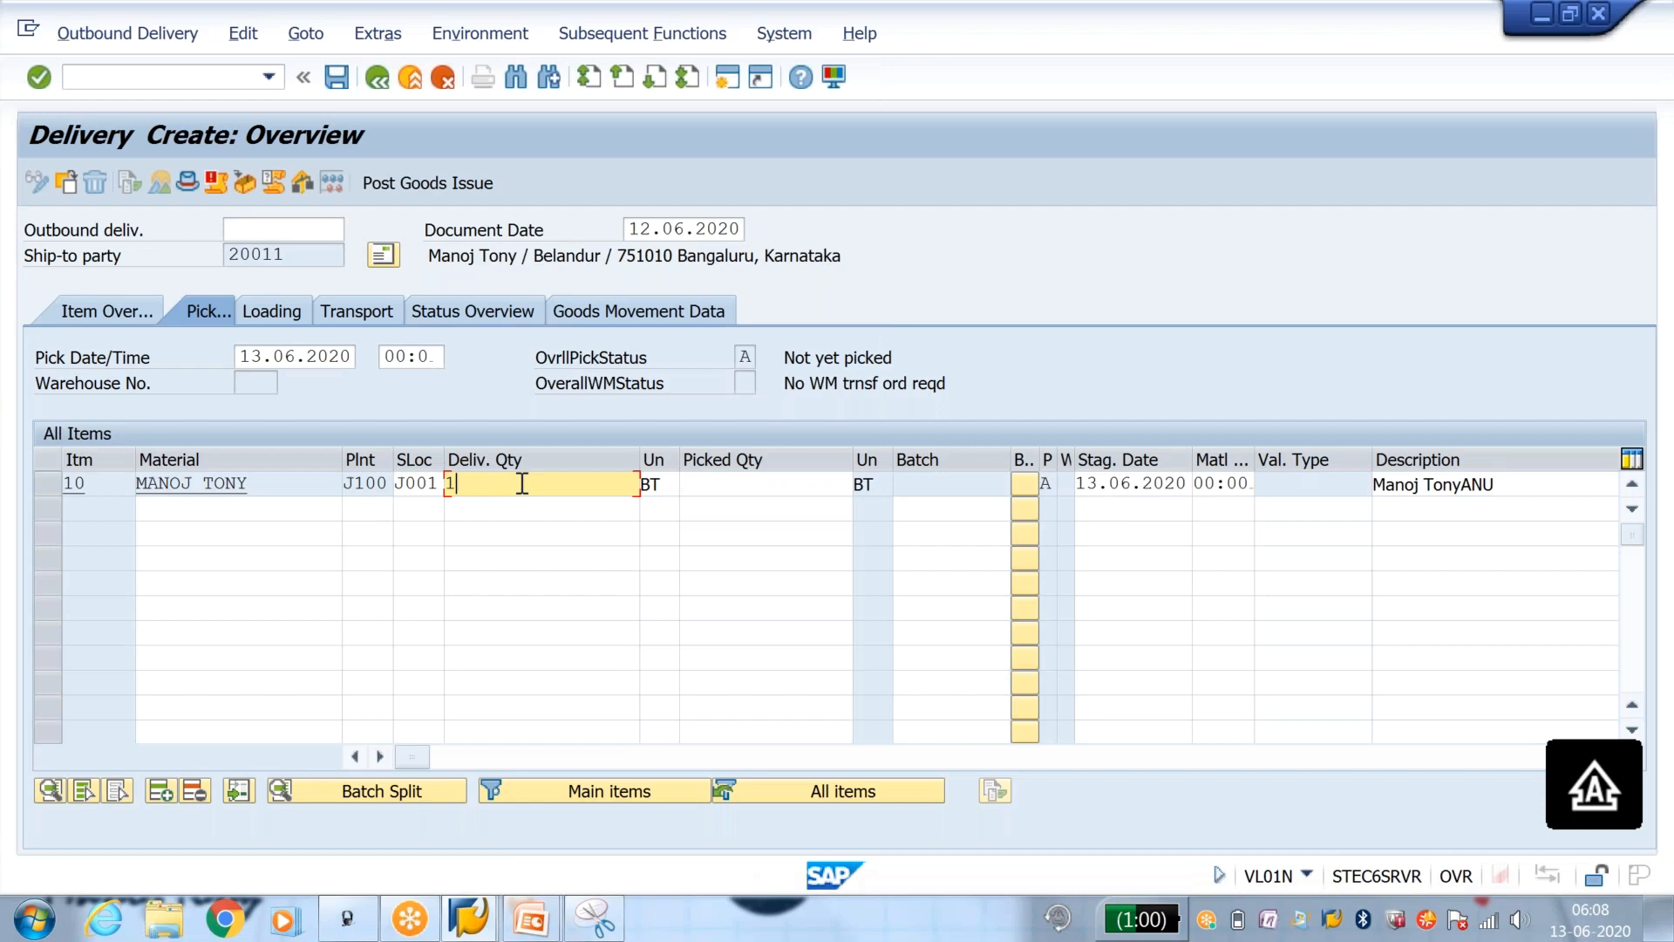
{"action": "key", "text": "BackSpace"}
{"action": "key", "text": "Return"}
{"action": "type", "text": "1"}
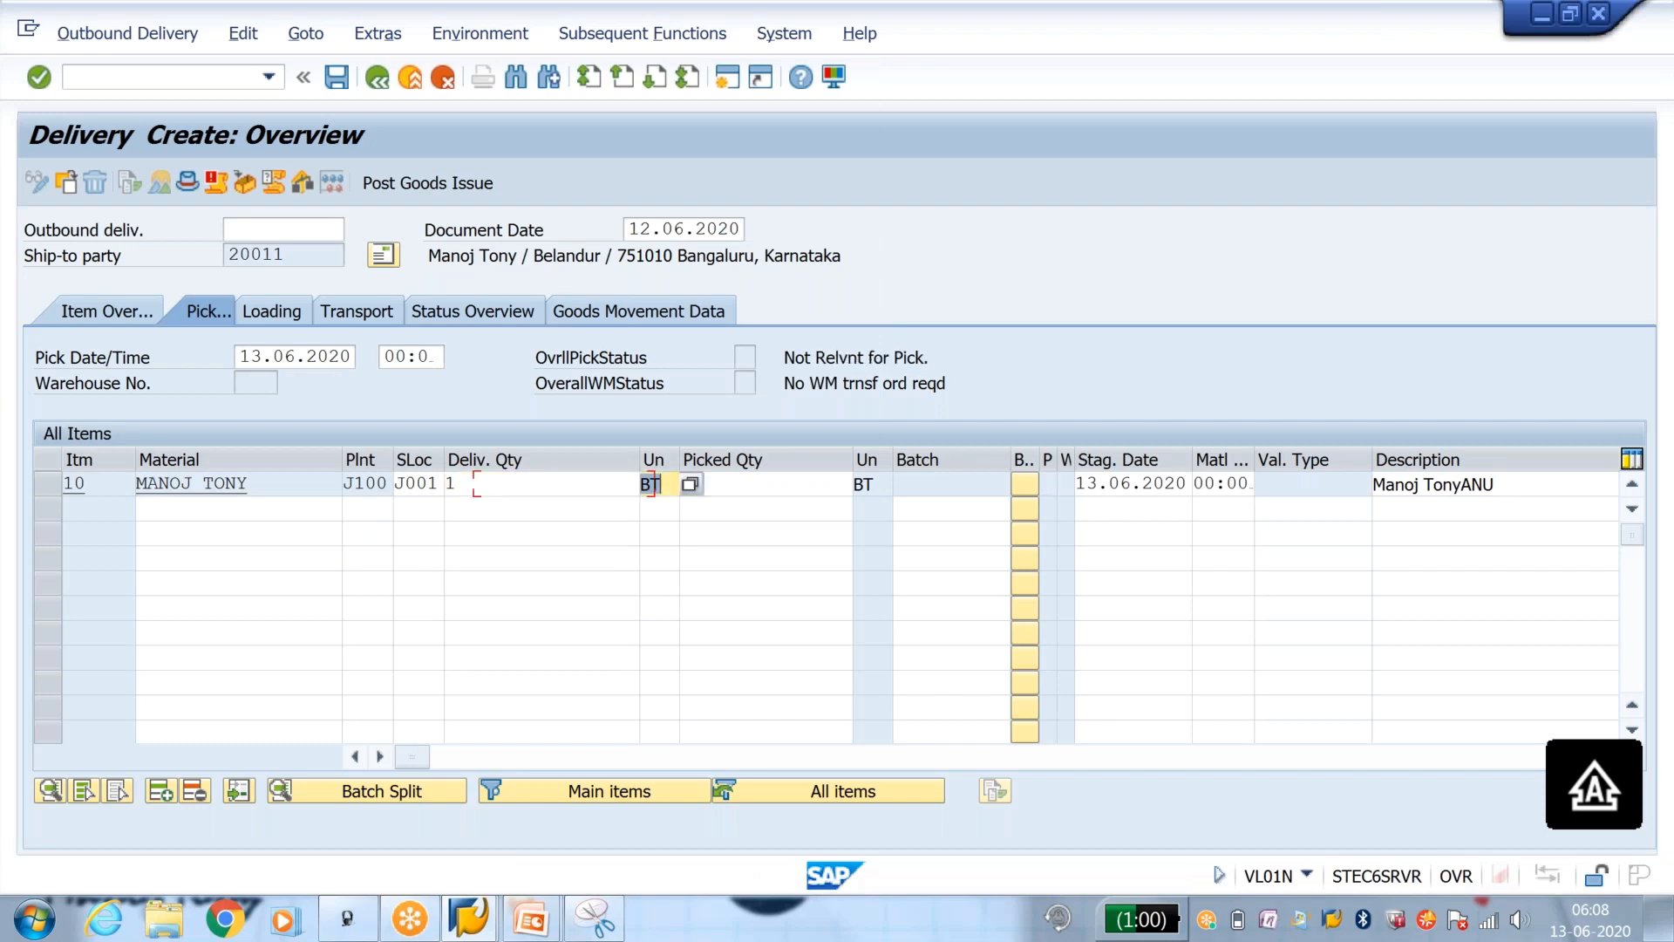
{"action": "key", "text": "Tab"}
{"action": "type", "text": "1"}
{"action": "key", "text": "Return"}
{"action": "key", "text": "Return"}
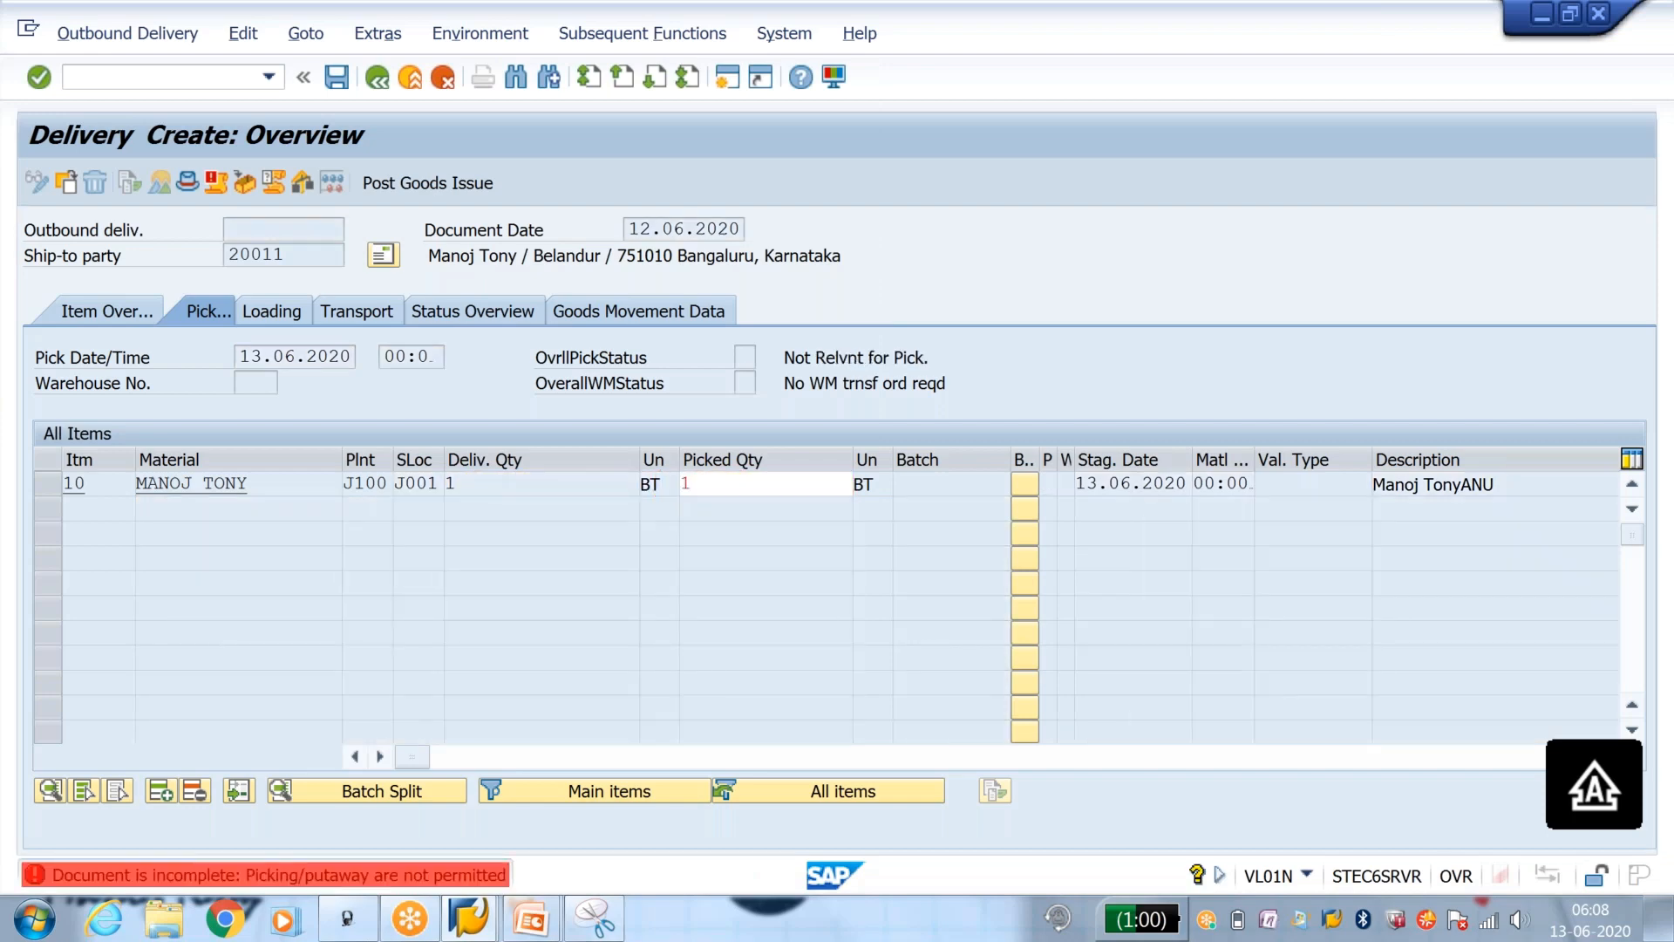
Step: Add table LIKP with field LIFEX as an incompletion field of error procedure Y4
{"action": "left_click", "coordinate": [233, 80]}
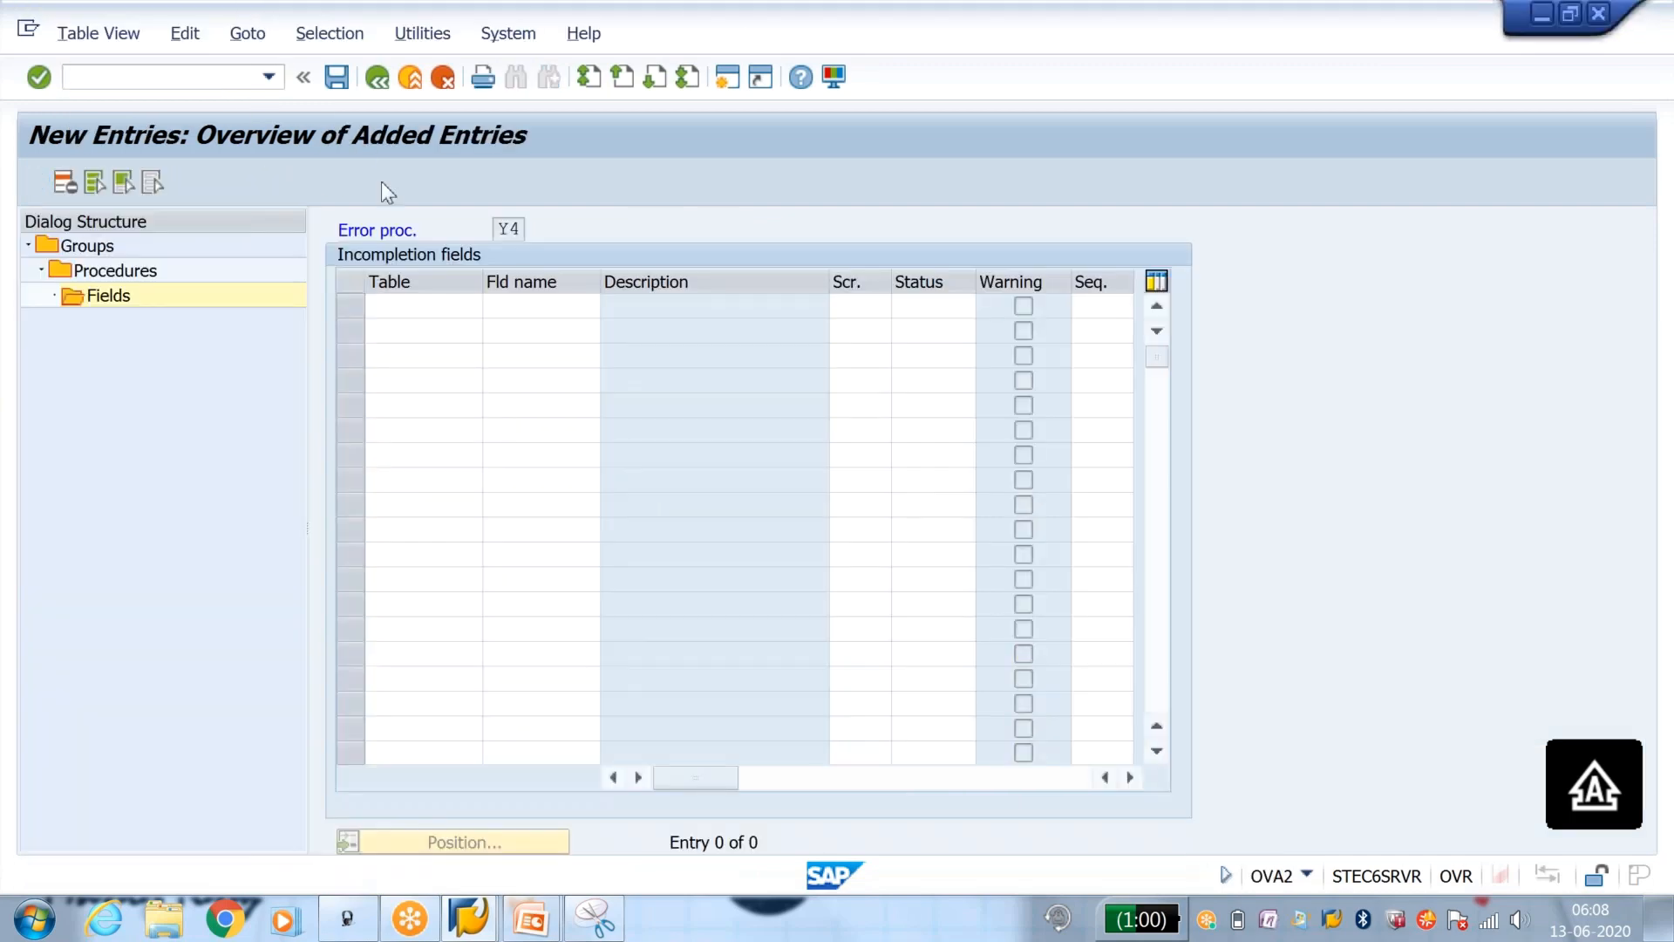
{"action": "left_click", "coordinate": [402, 307]}
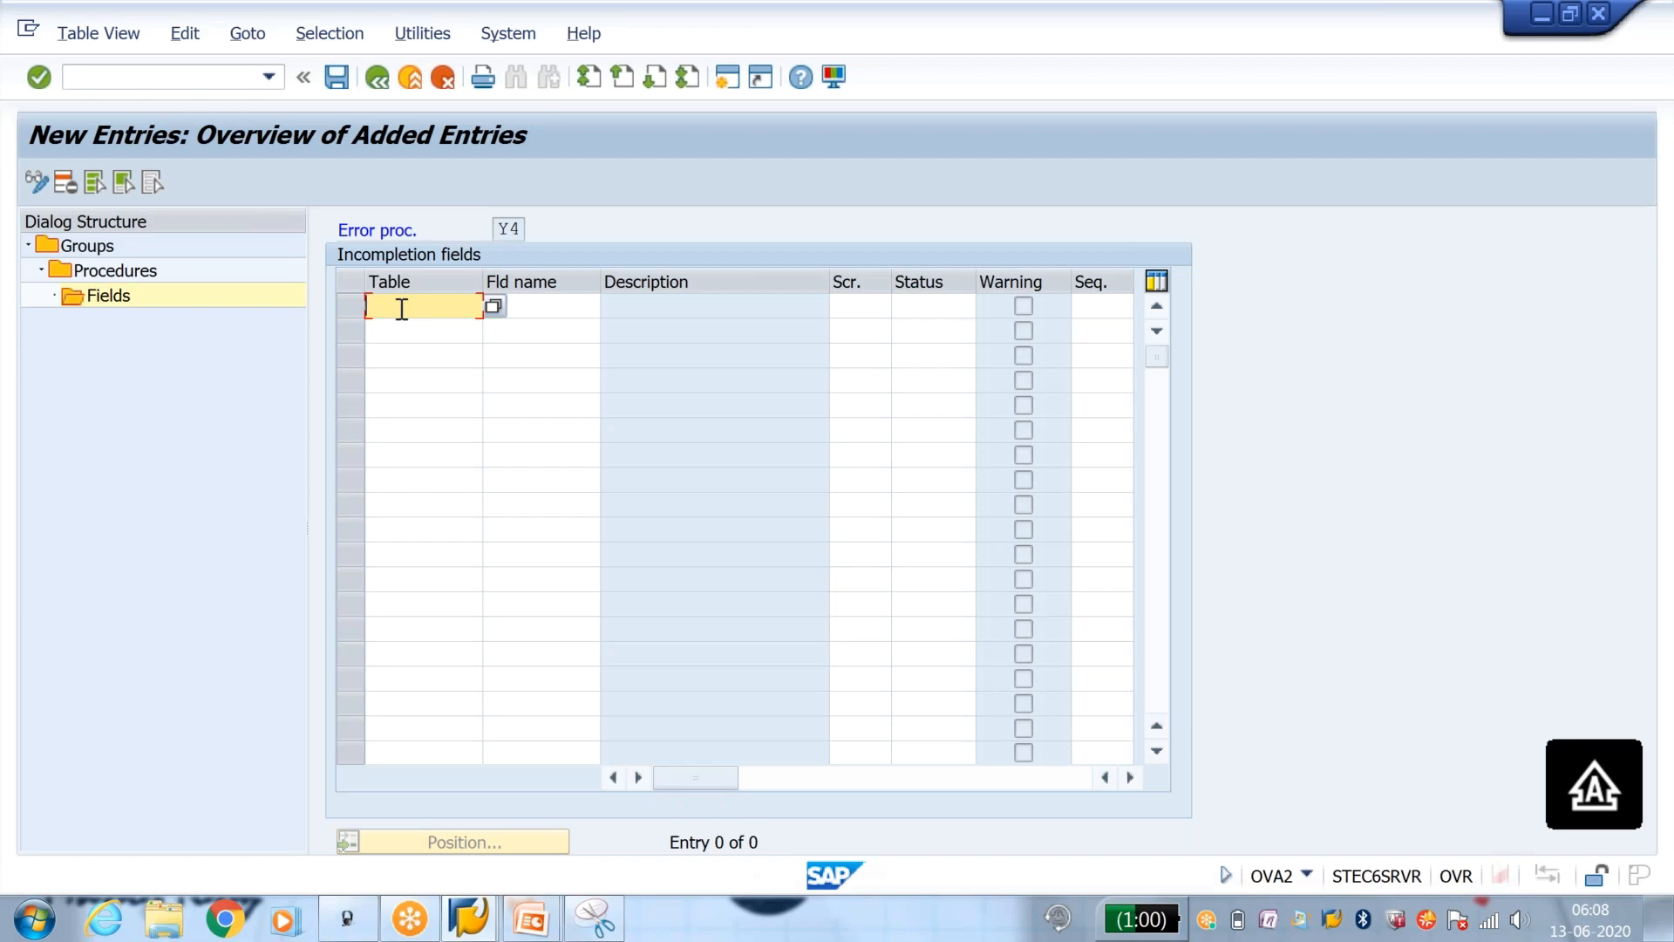
{"action": "type", "text": "LI"}
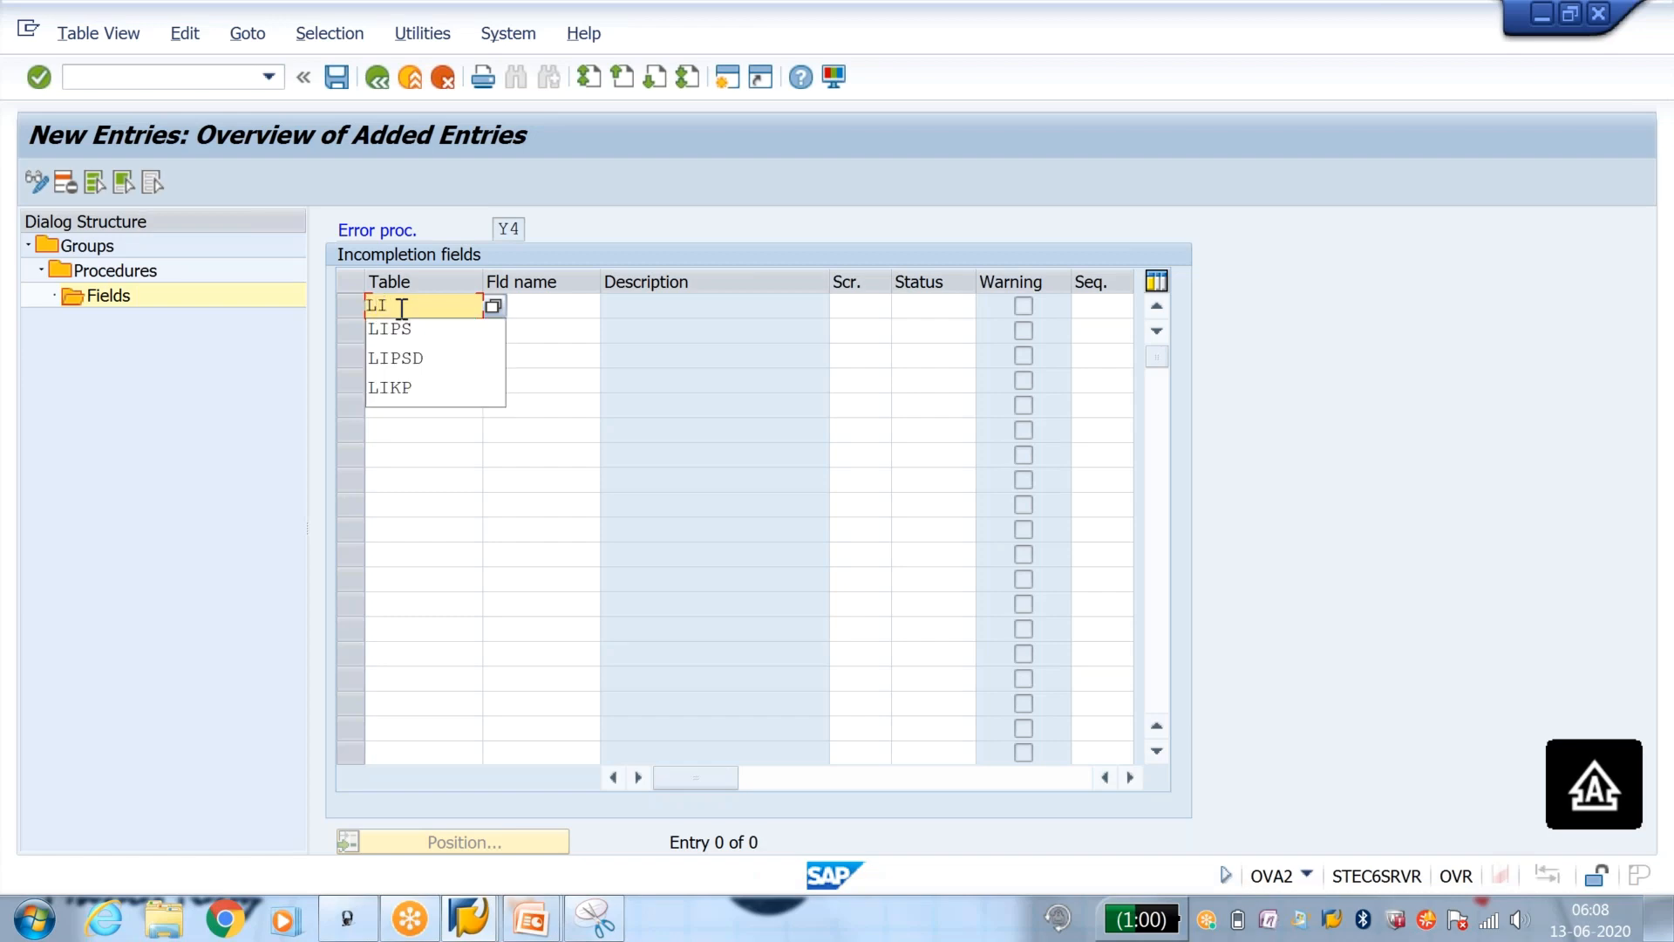
{"action": "type", "text": "KP"}
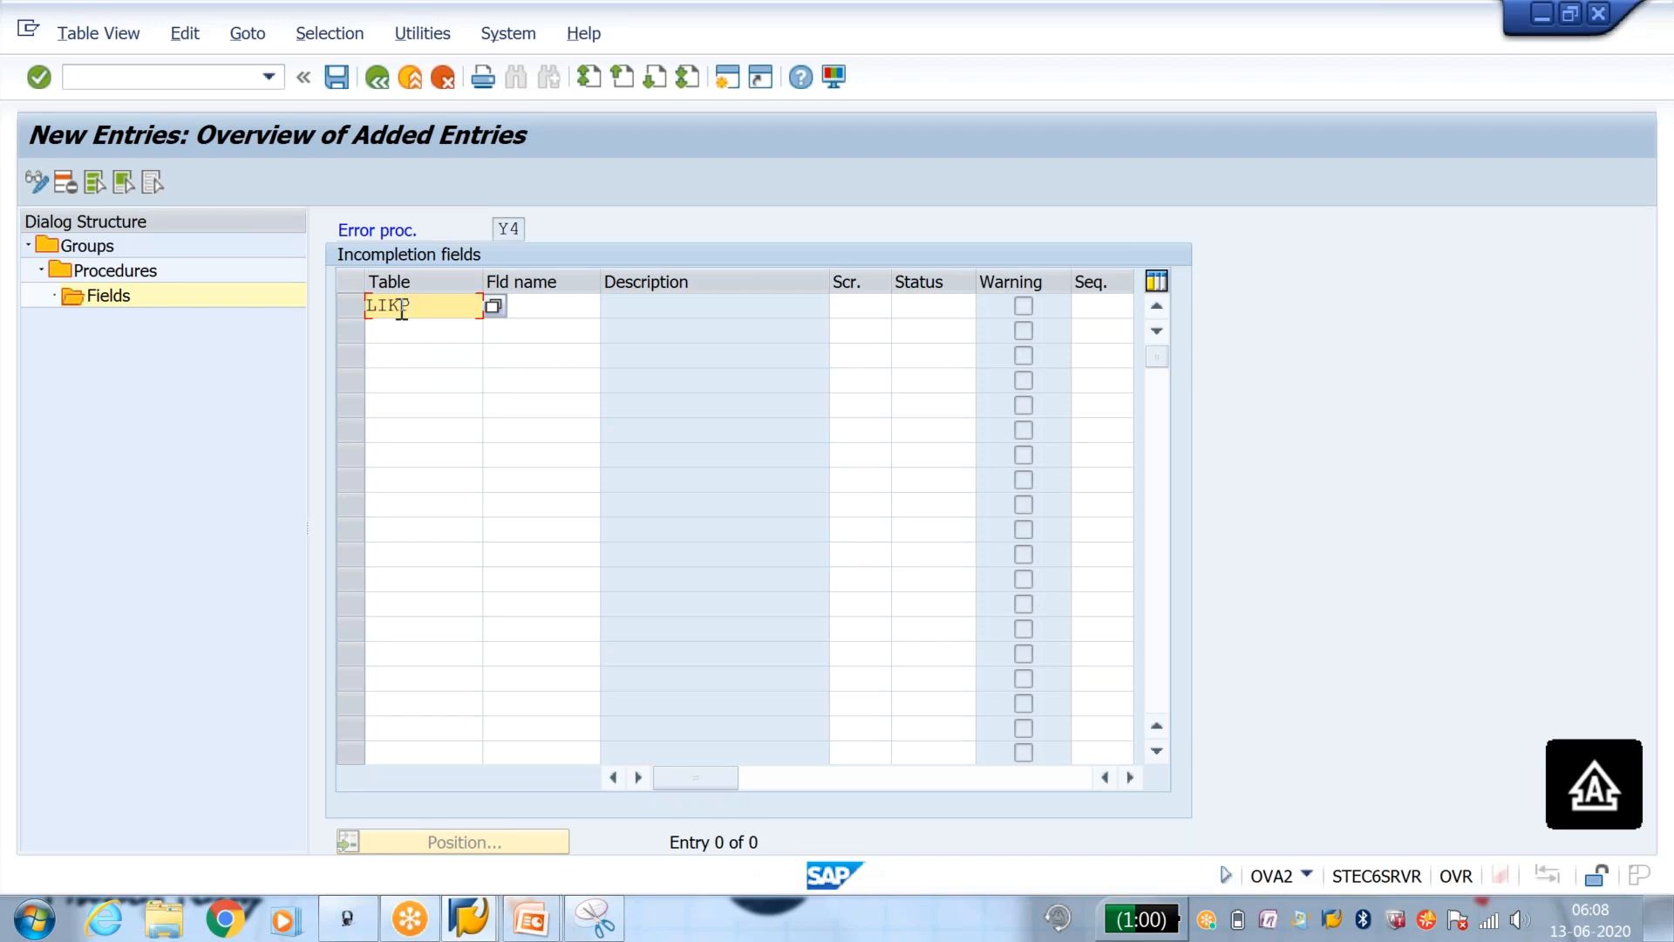
{"action": "key", "text": "Tab"}
{"action": "type", "text": "LI"}
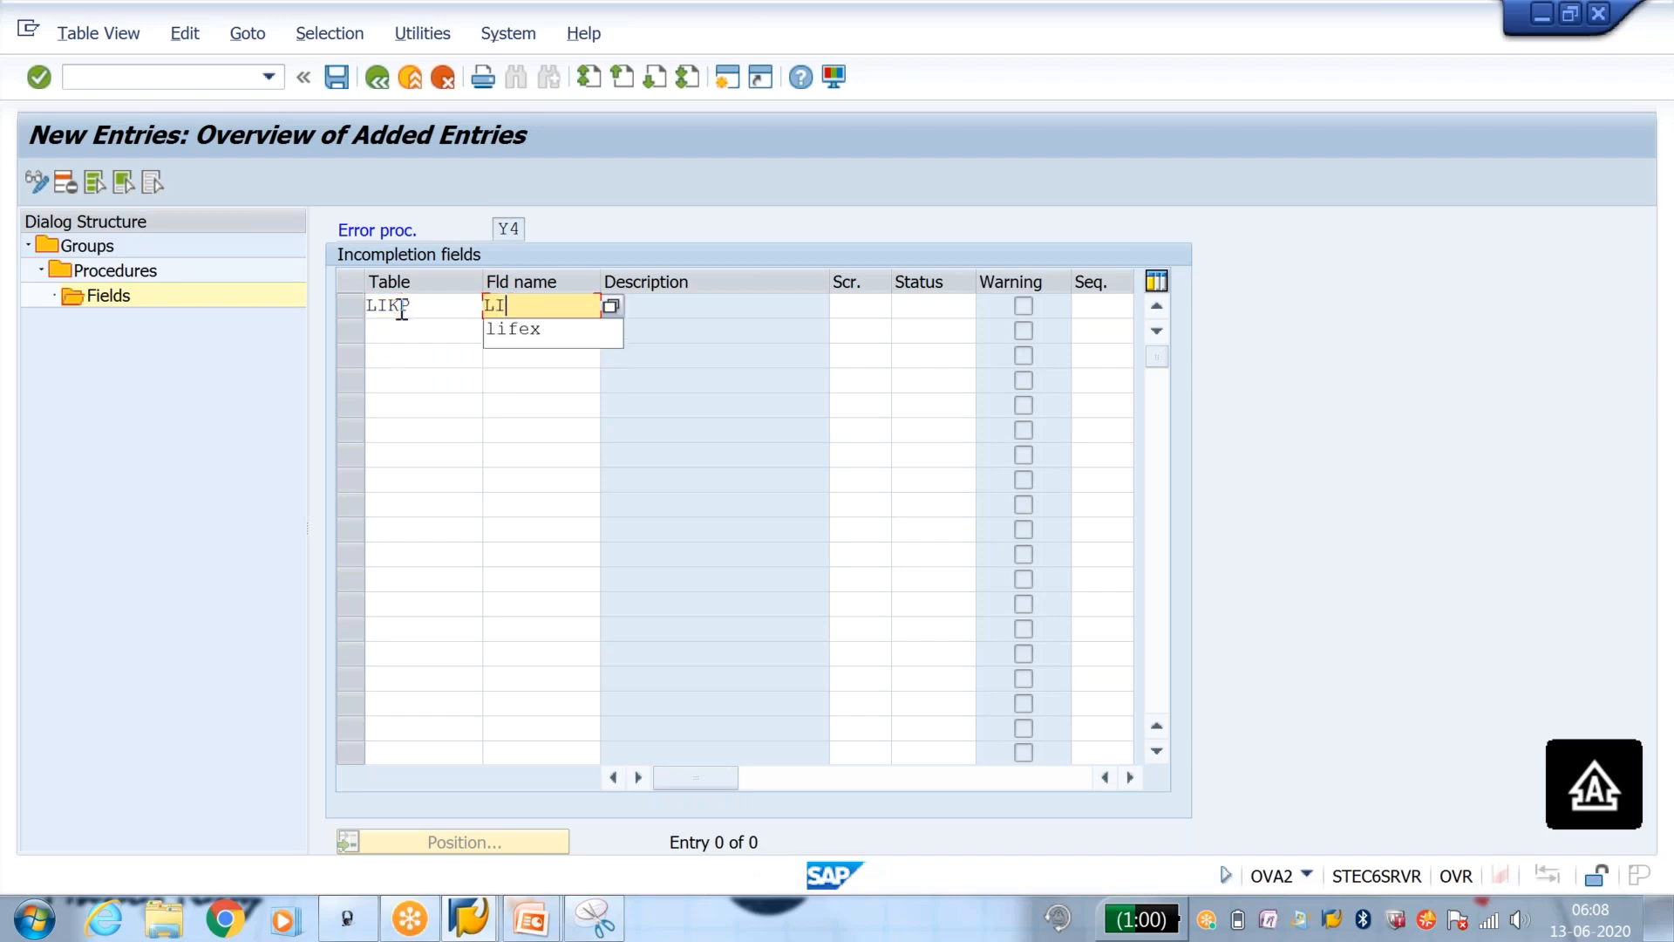
{"action": "key", "text": "Down"}
{"action": "key", "text": "Return"}
{"action": "key", "text": "Tab"}
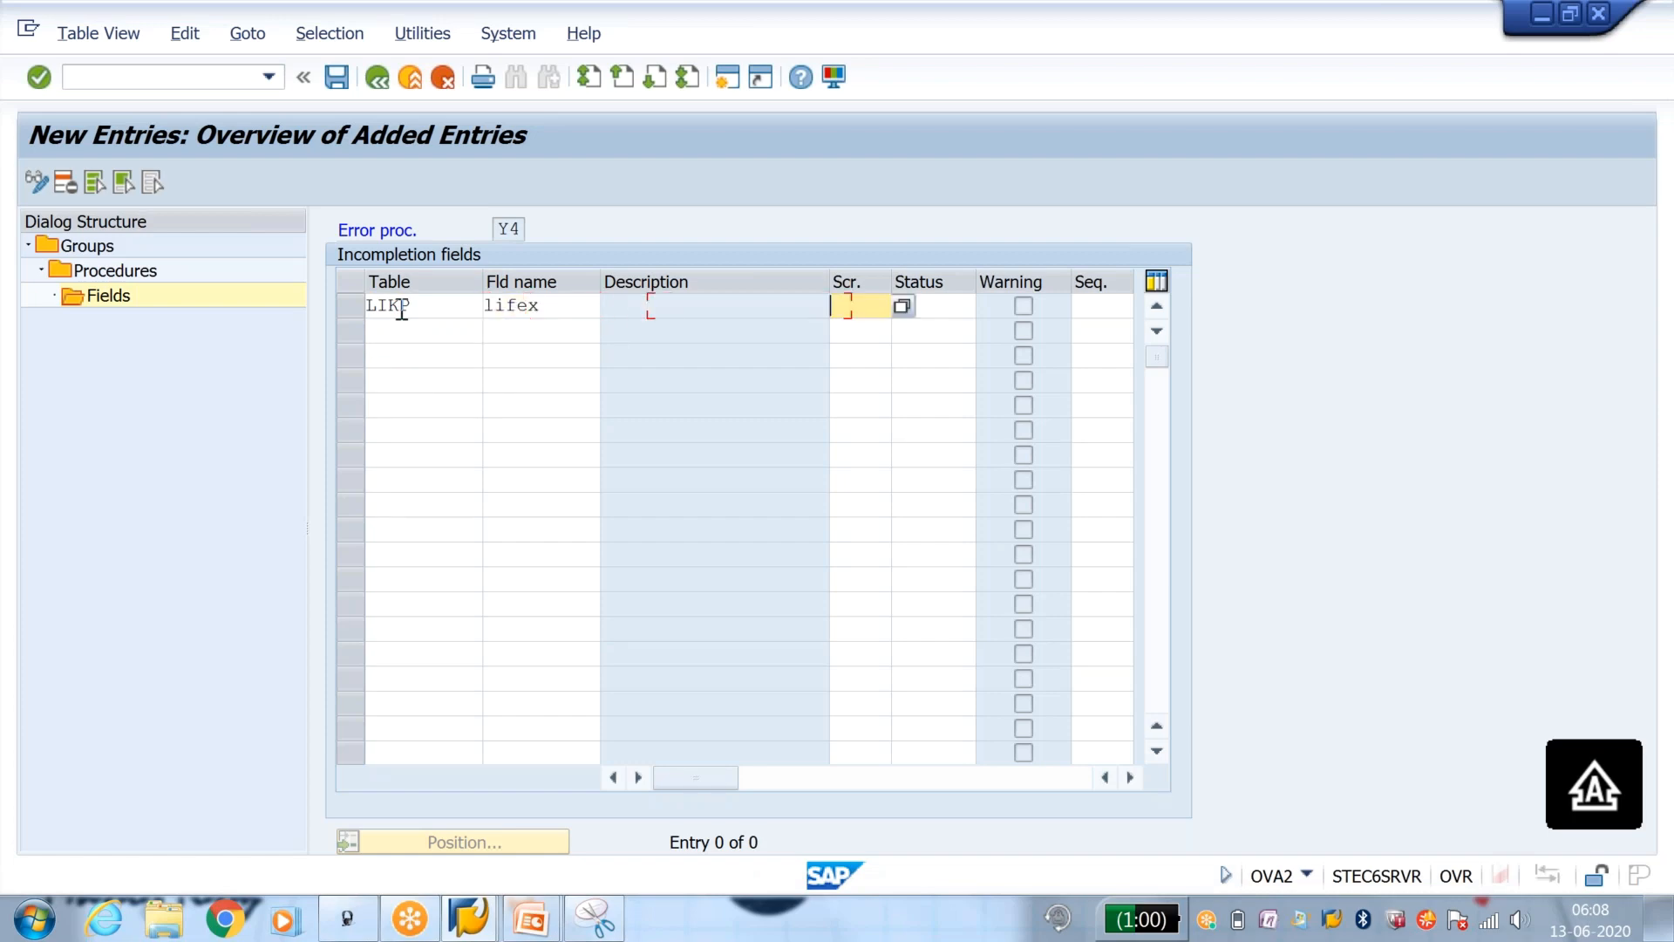
{"action": "left_click", "coordinate": [903, 305]}
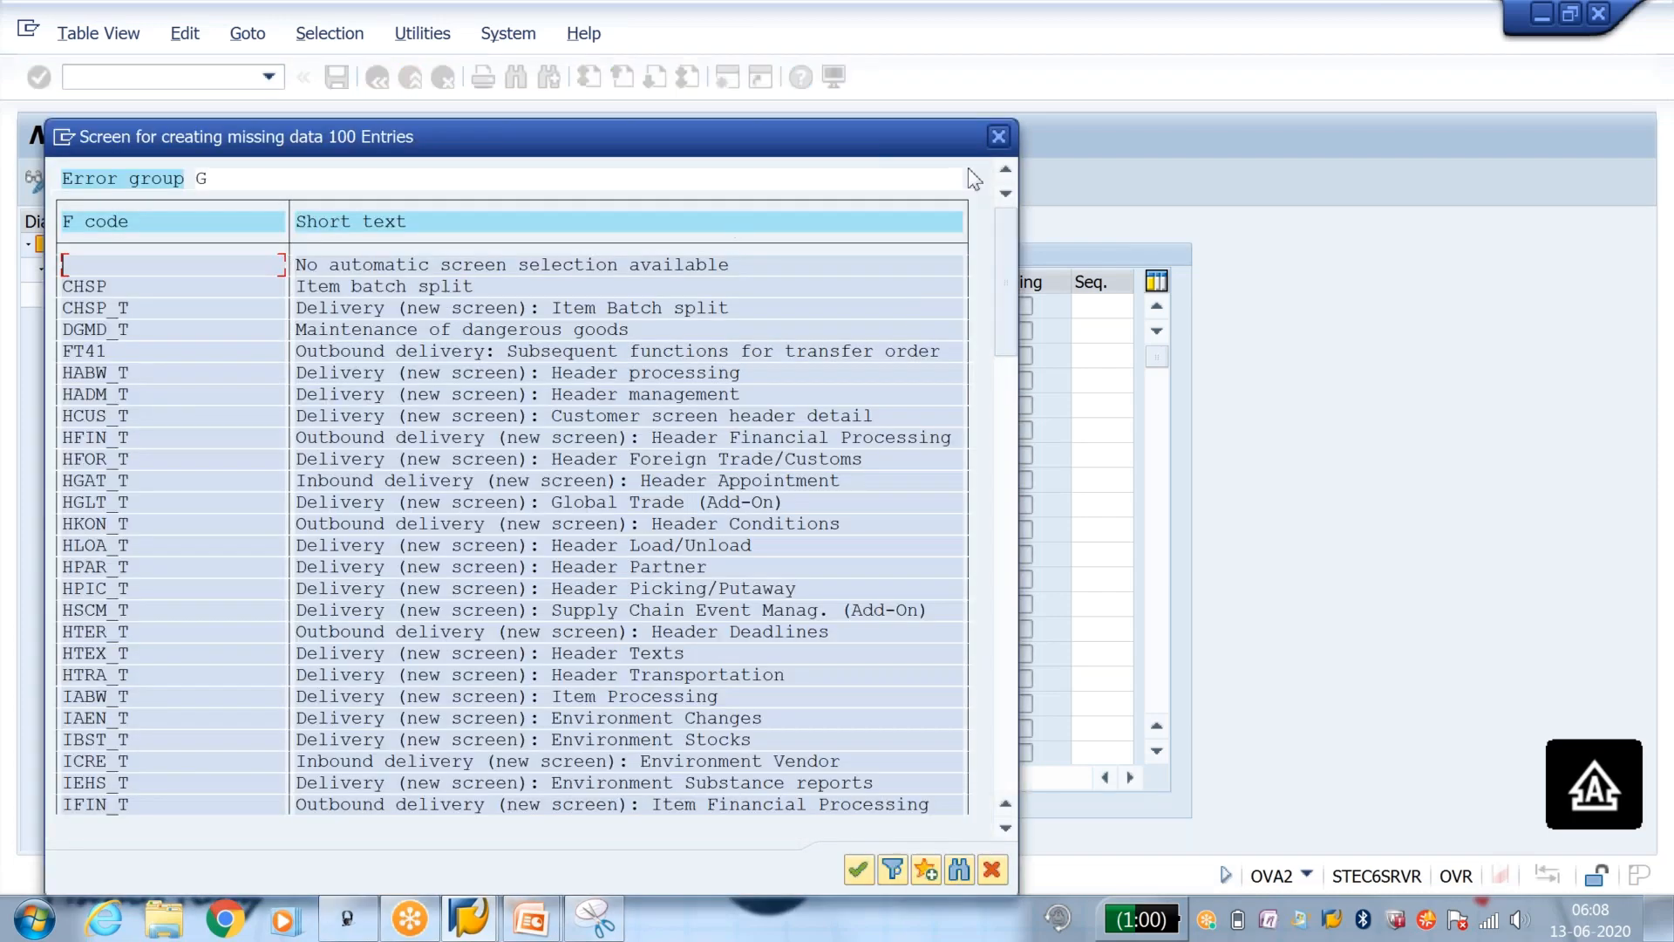
{"action": "left_click", "coordinate": [998, 136]}
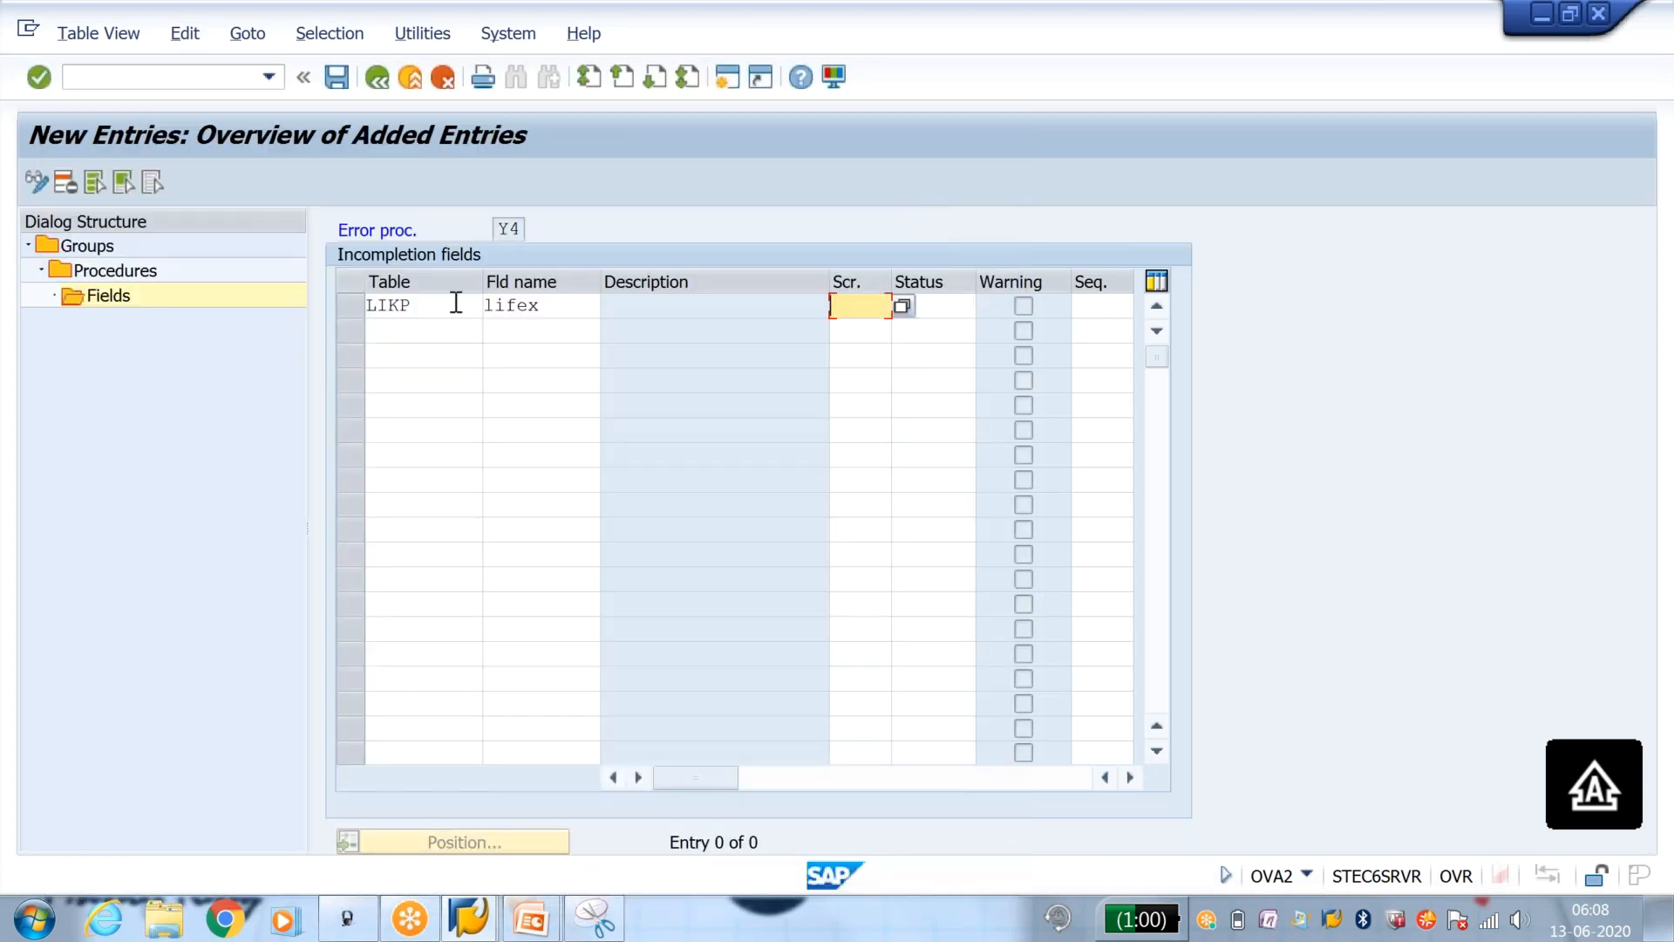
{"action": "left_click", "coordinate": [456, 303]}
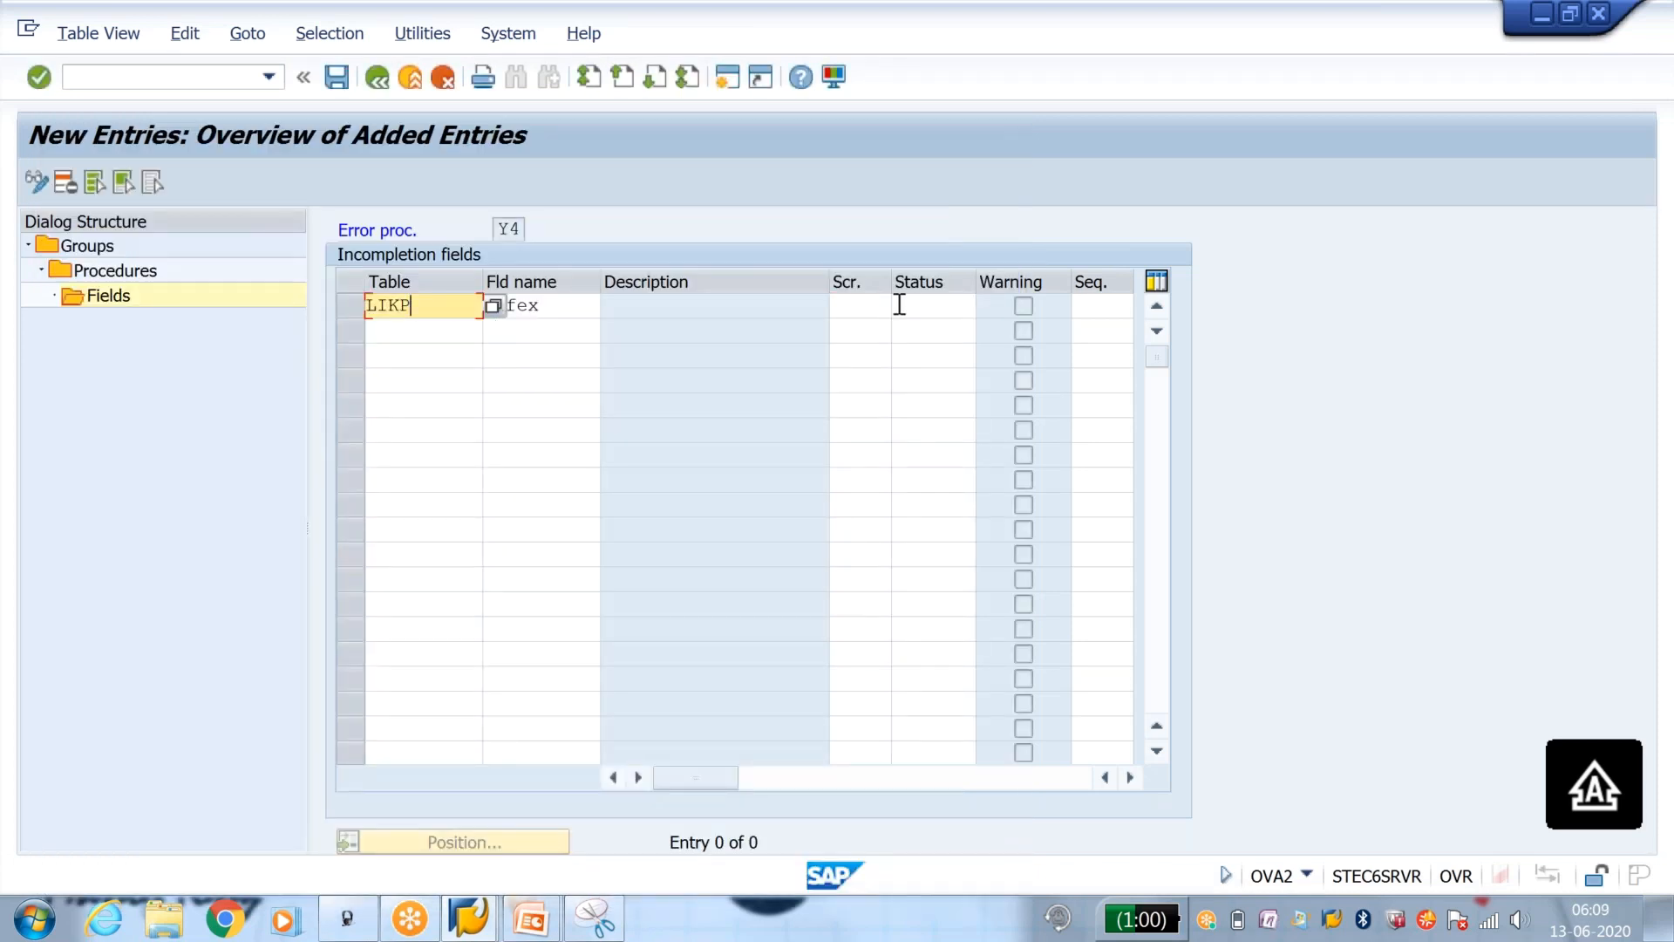
{"action": "left_click", "coordinate": [855, 301]}
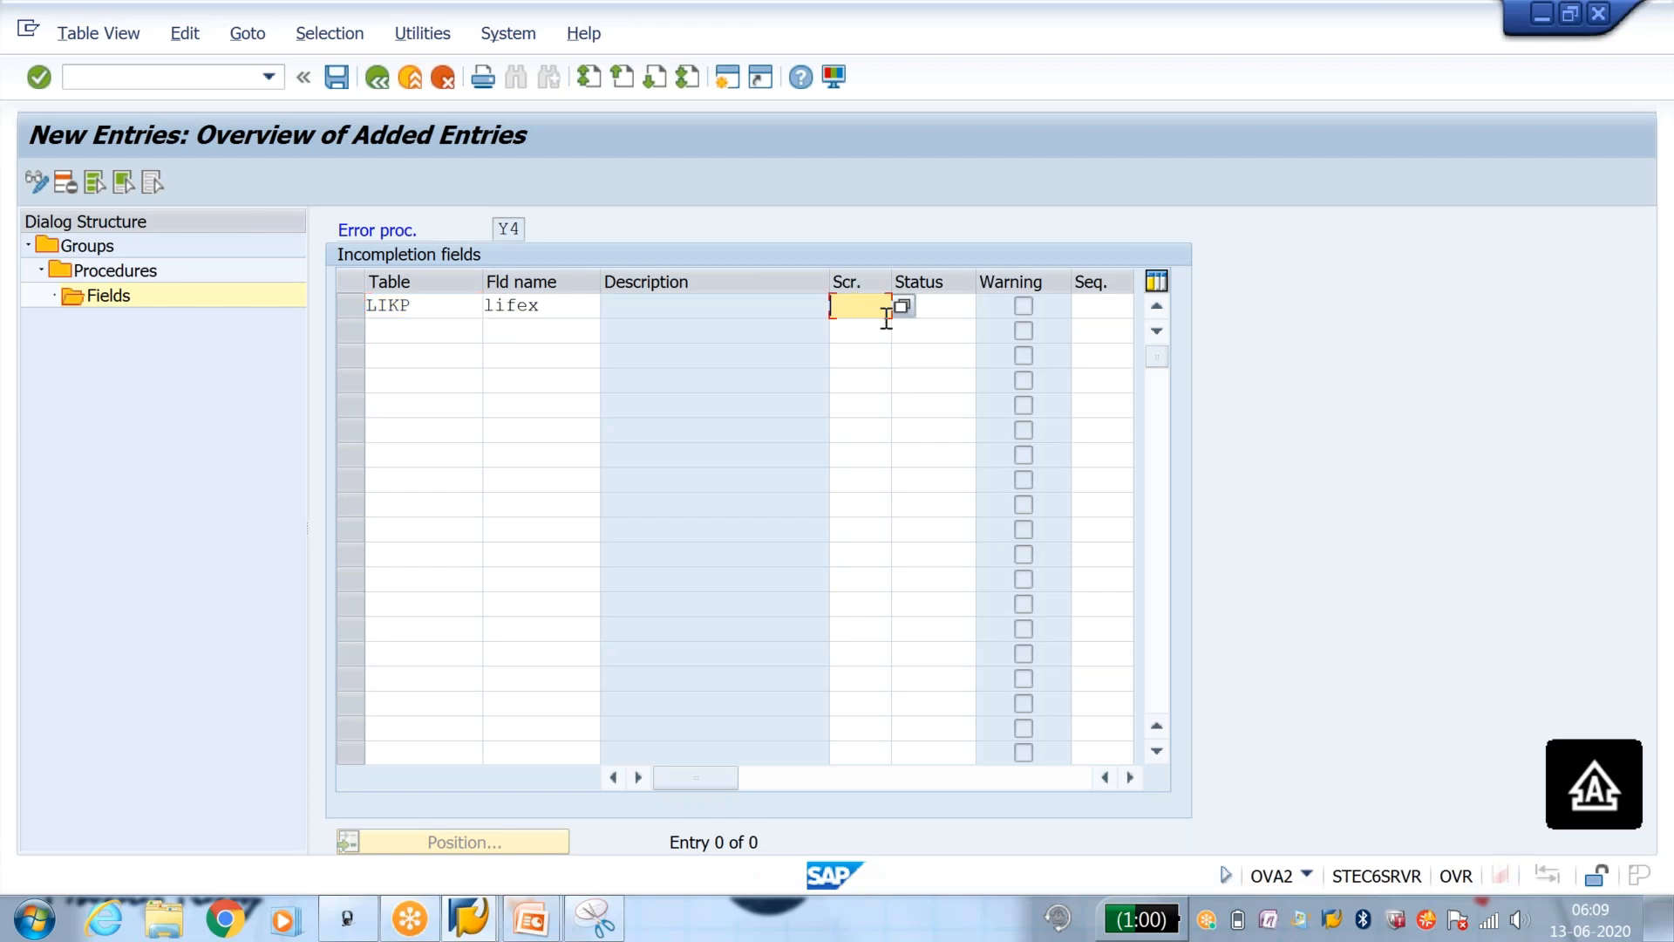
{"action": "left_click", "coordinate": [897, 311]}
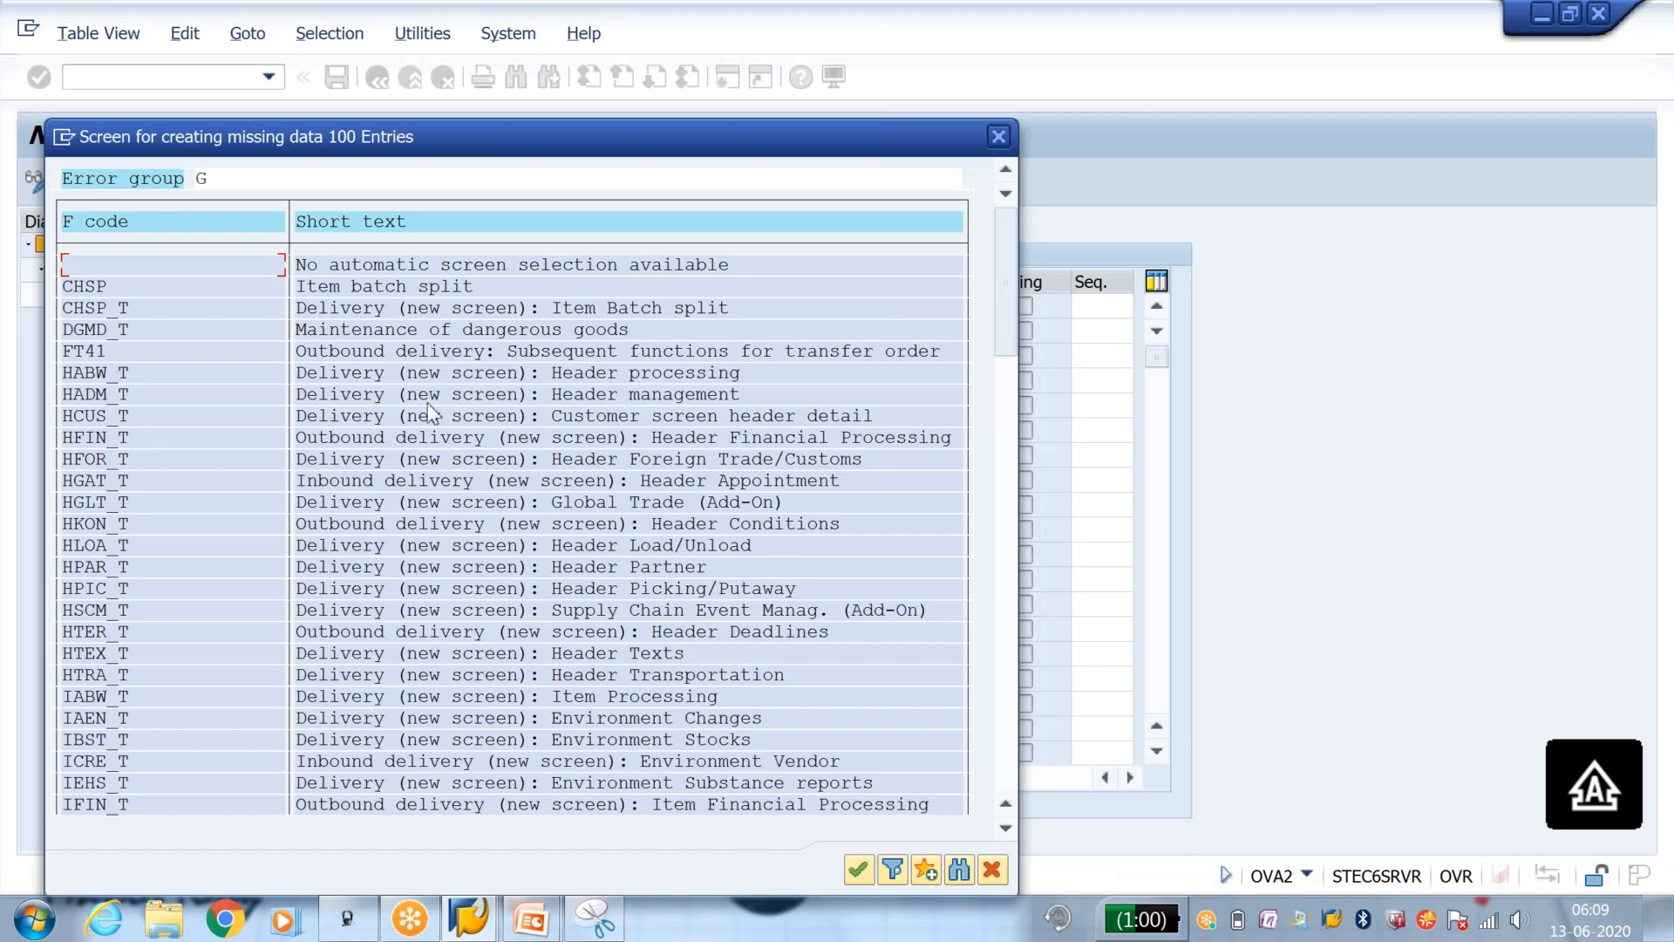
{"action": "left_click", "coordinate": [998, 136]}
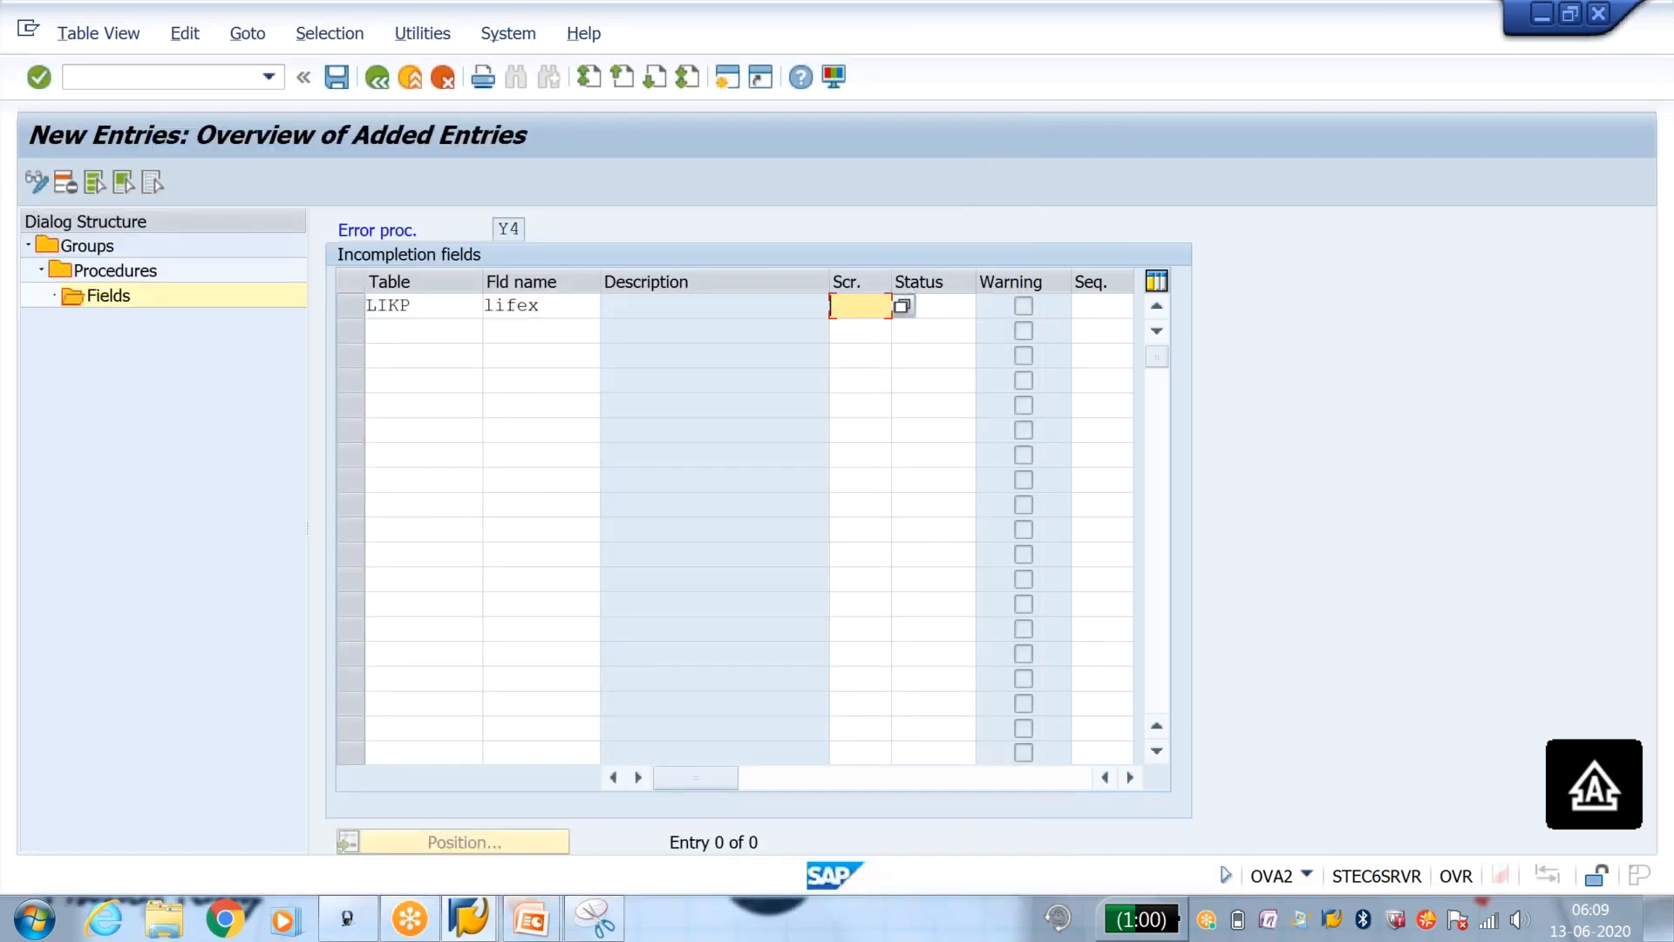
Step: Set the LIFEX entry's missing-data screen to CHSP_T and its status group to Y1
{"action": "left_click", "coordinate": [902, 306]}
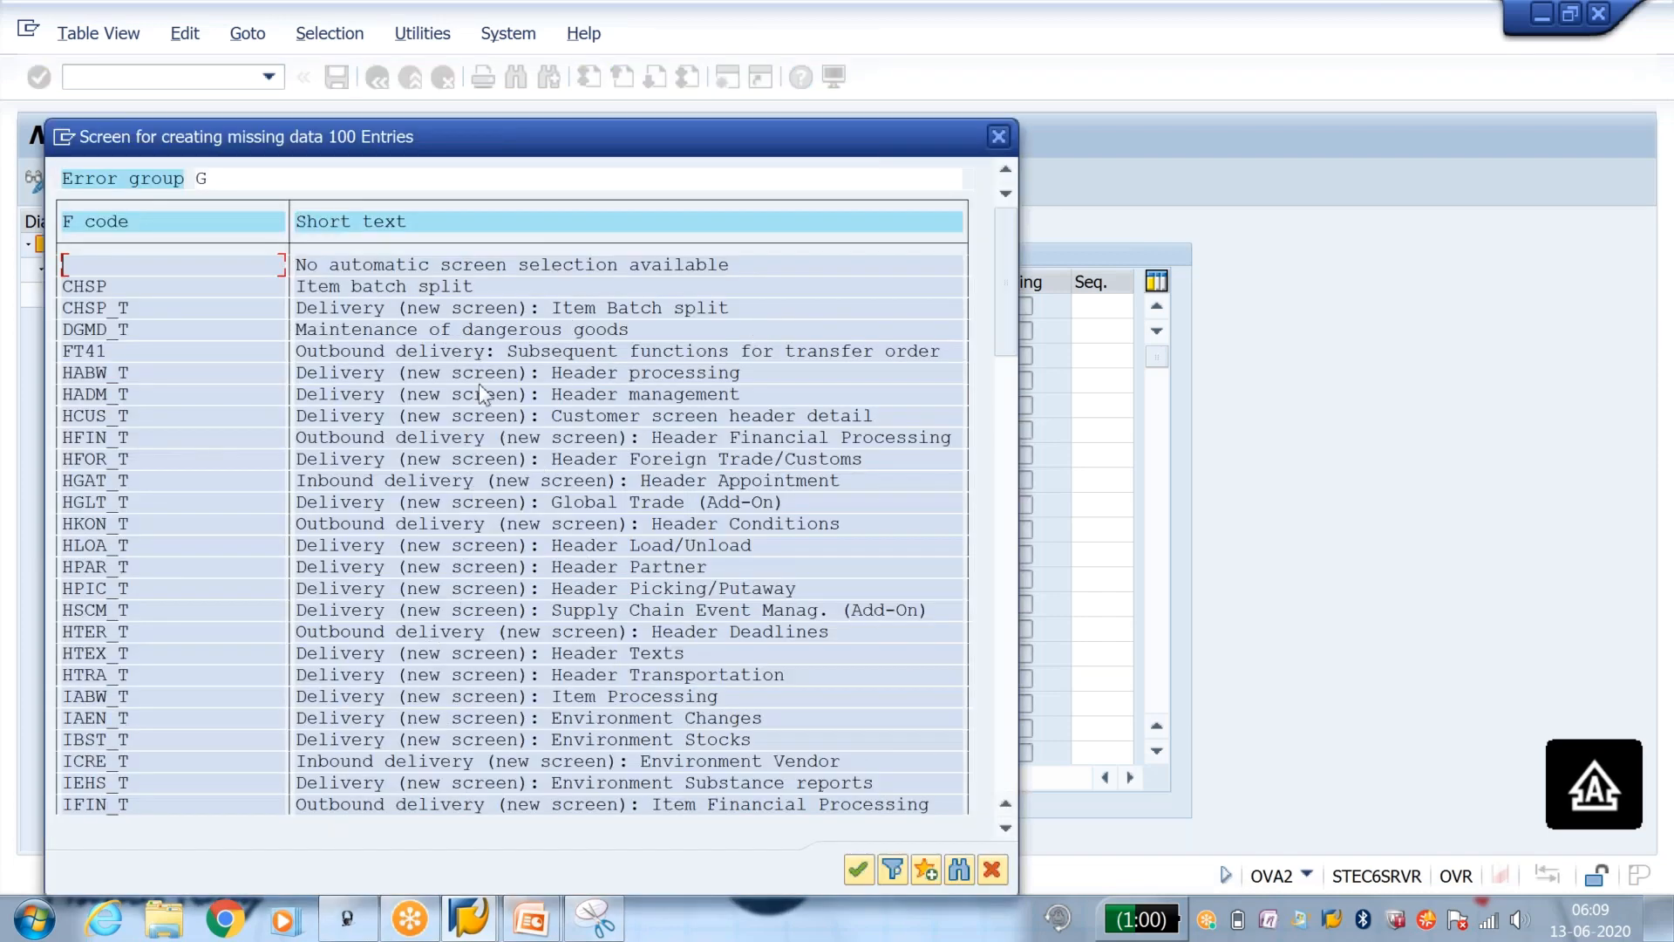
{"action": "double_click", "coordinate": [407, 310]}
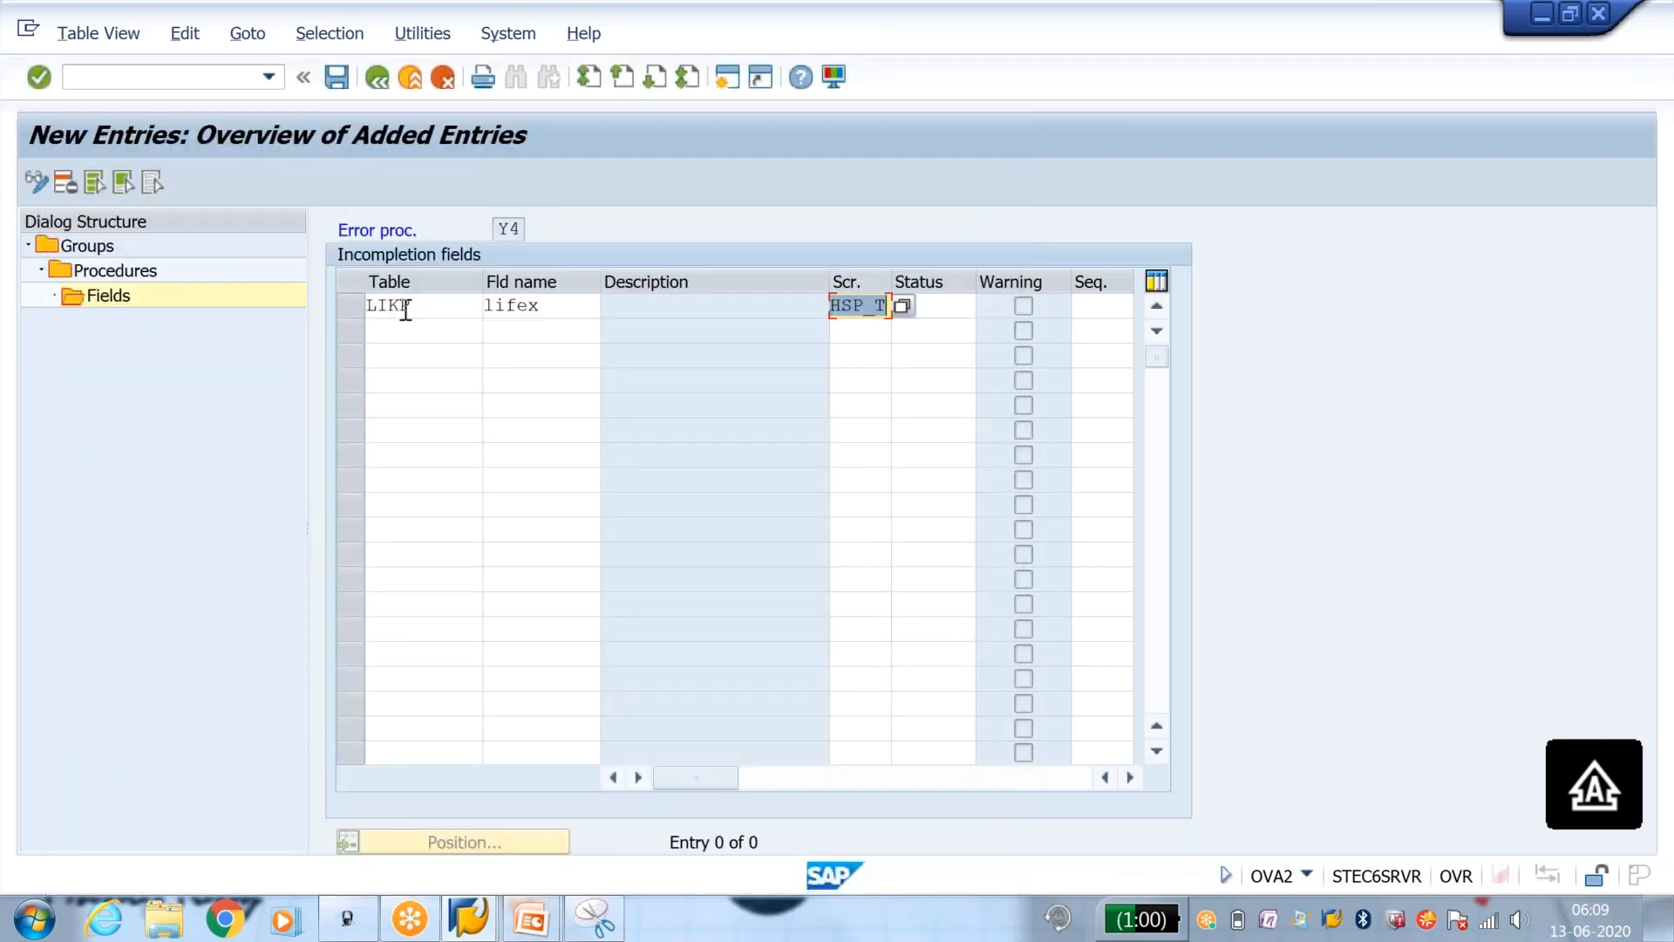
{"action": "left_click", "coordinate": [371, 329]}
{"action": "key", "text": "Return"}
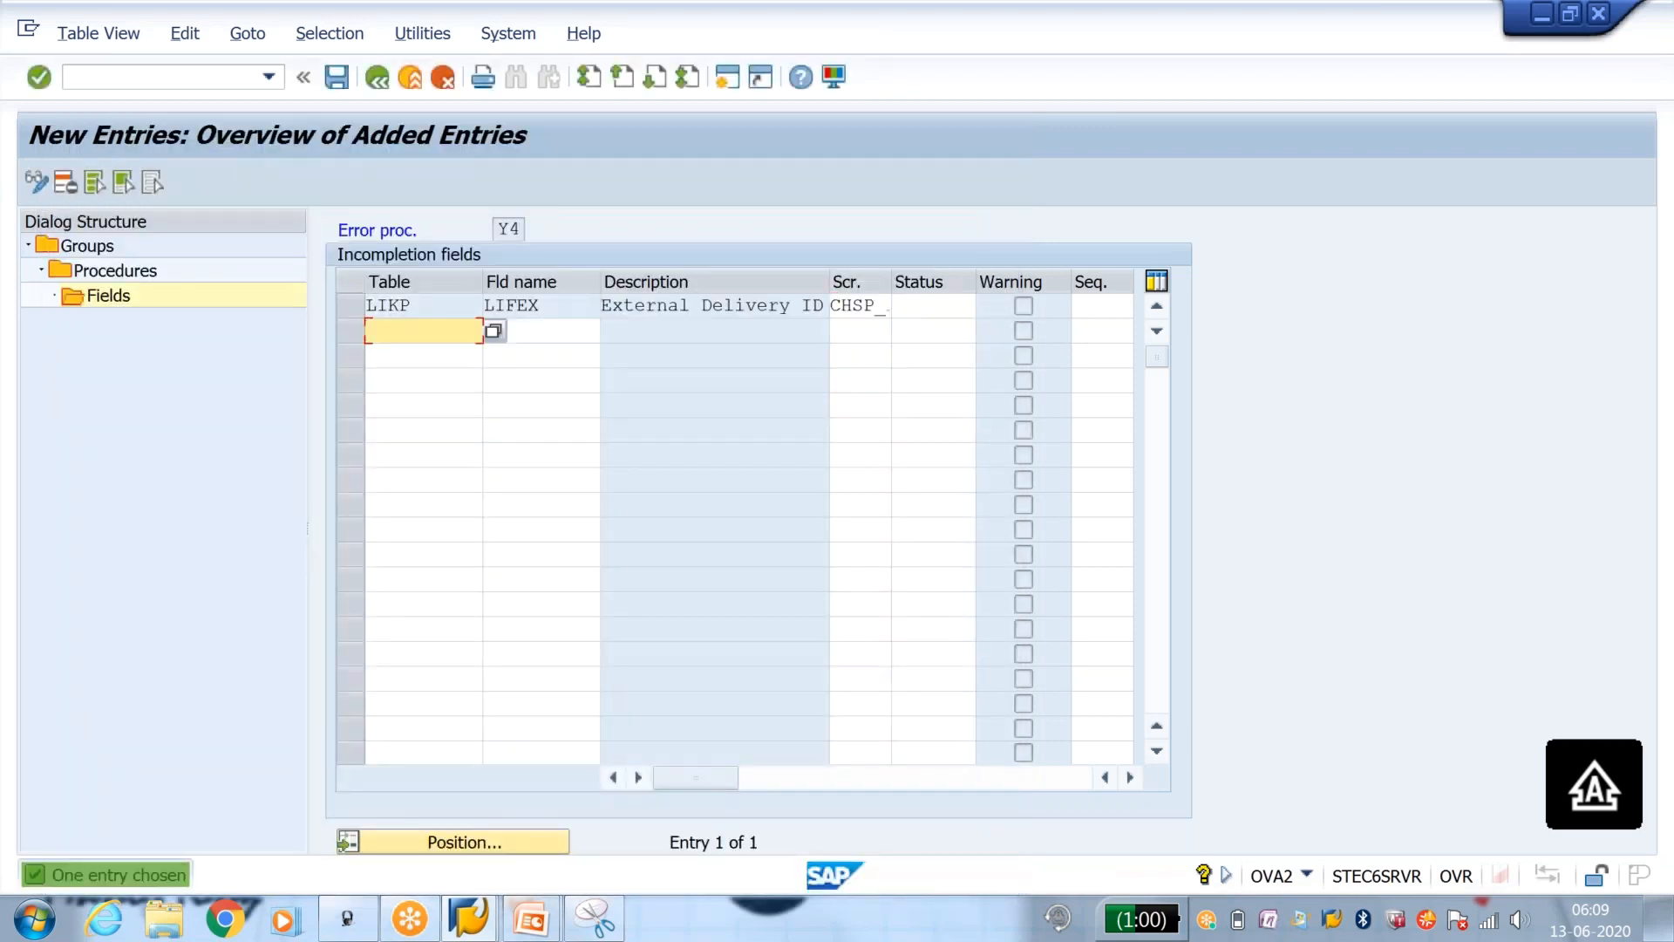
{"action": "left_click", "coordinate": [904, 306]}
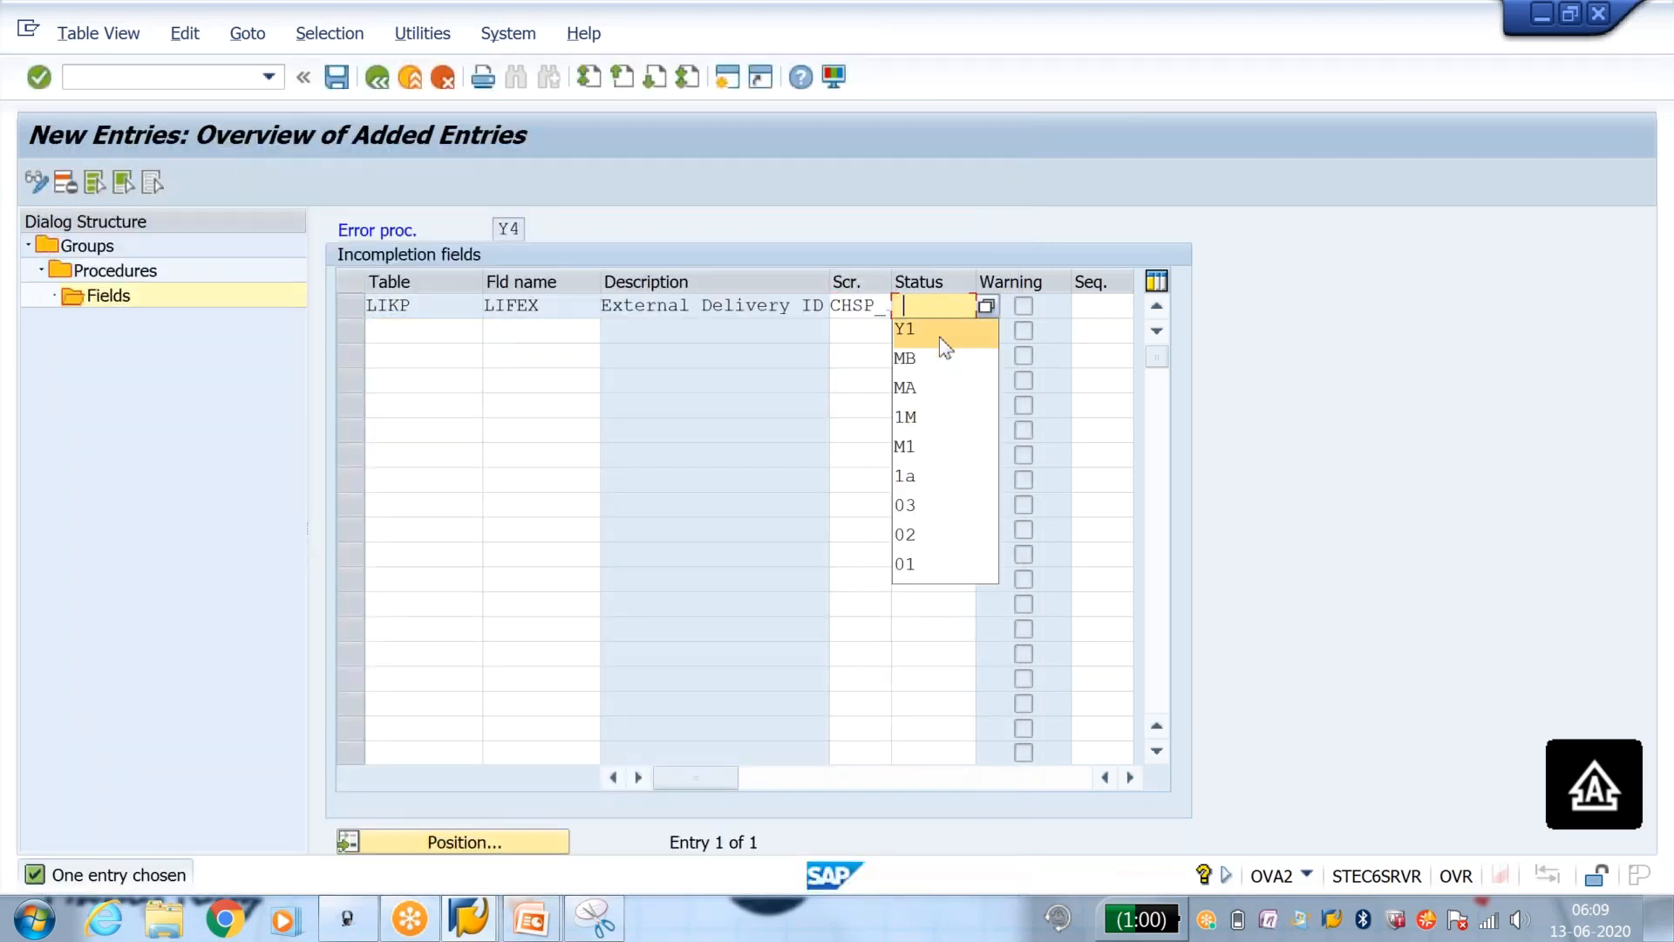
{"action": "left_click", "coordinate": [925, 313]}
{"action": "left_click", "coordinate": [925, 314]}
{"action": "left_click", "coordinate": [943, 329]}
{"action": "key", "text": "Return"}
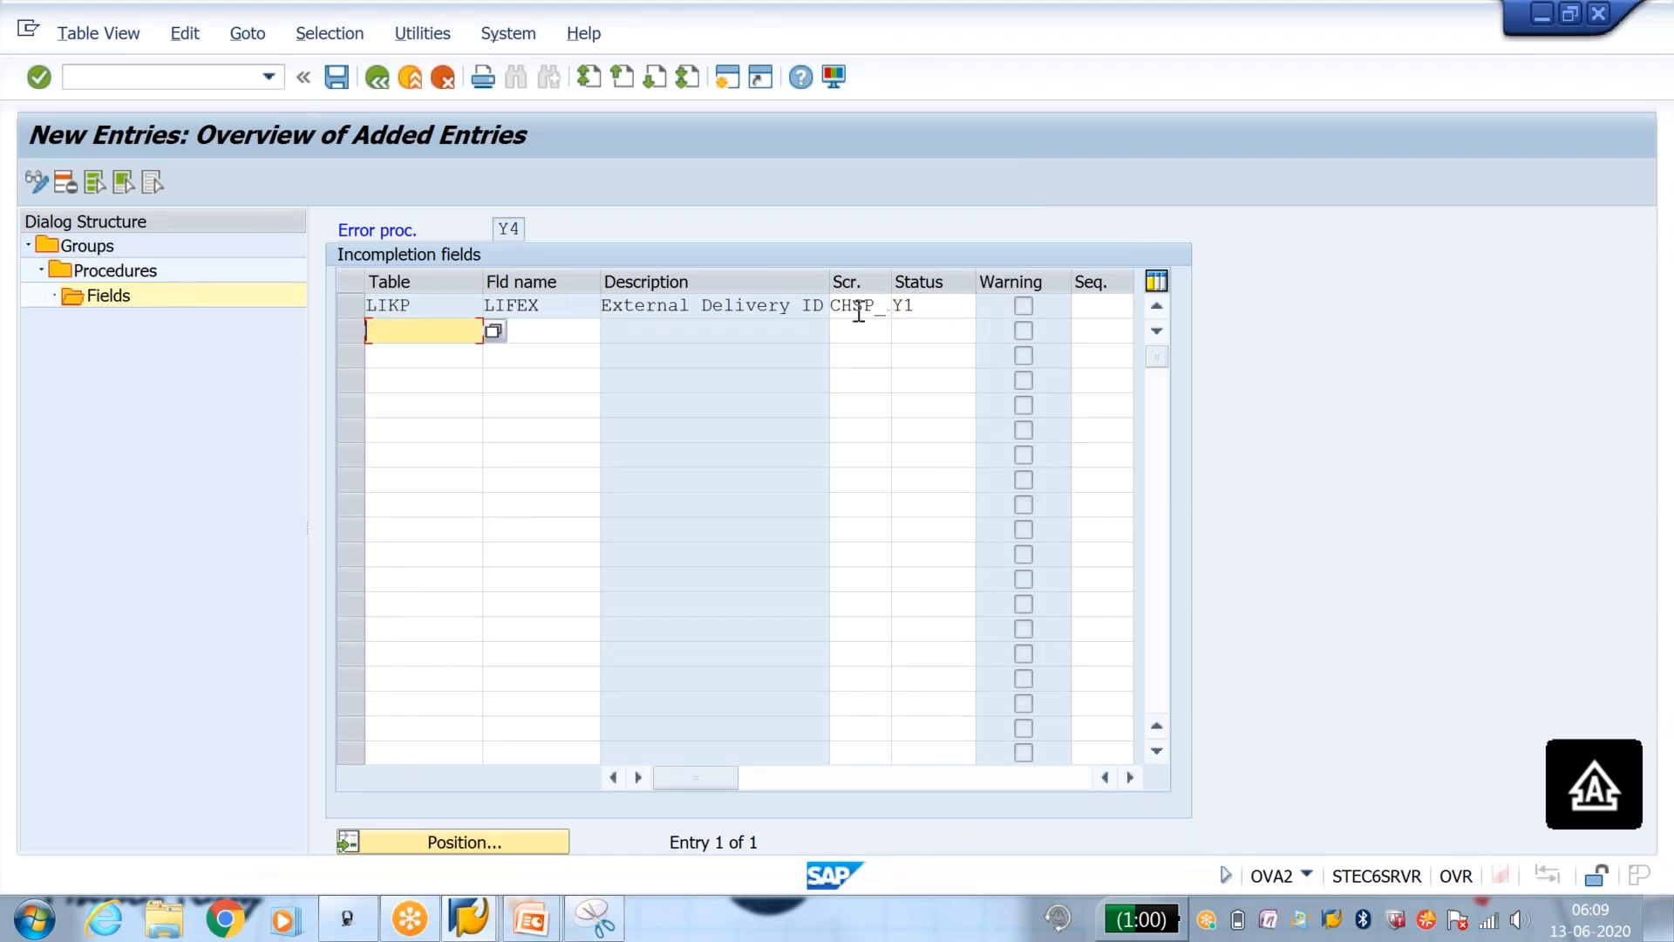
Step: Save procedure Y4's fields to the proposed customizing request and return to the implementation guide
{"action": "left_click", "coordinate": [336, 80]}
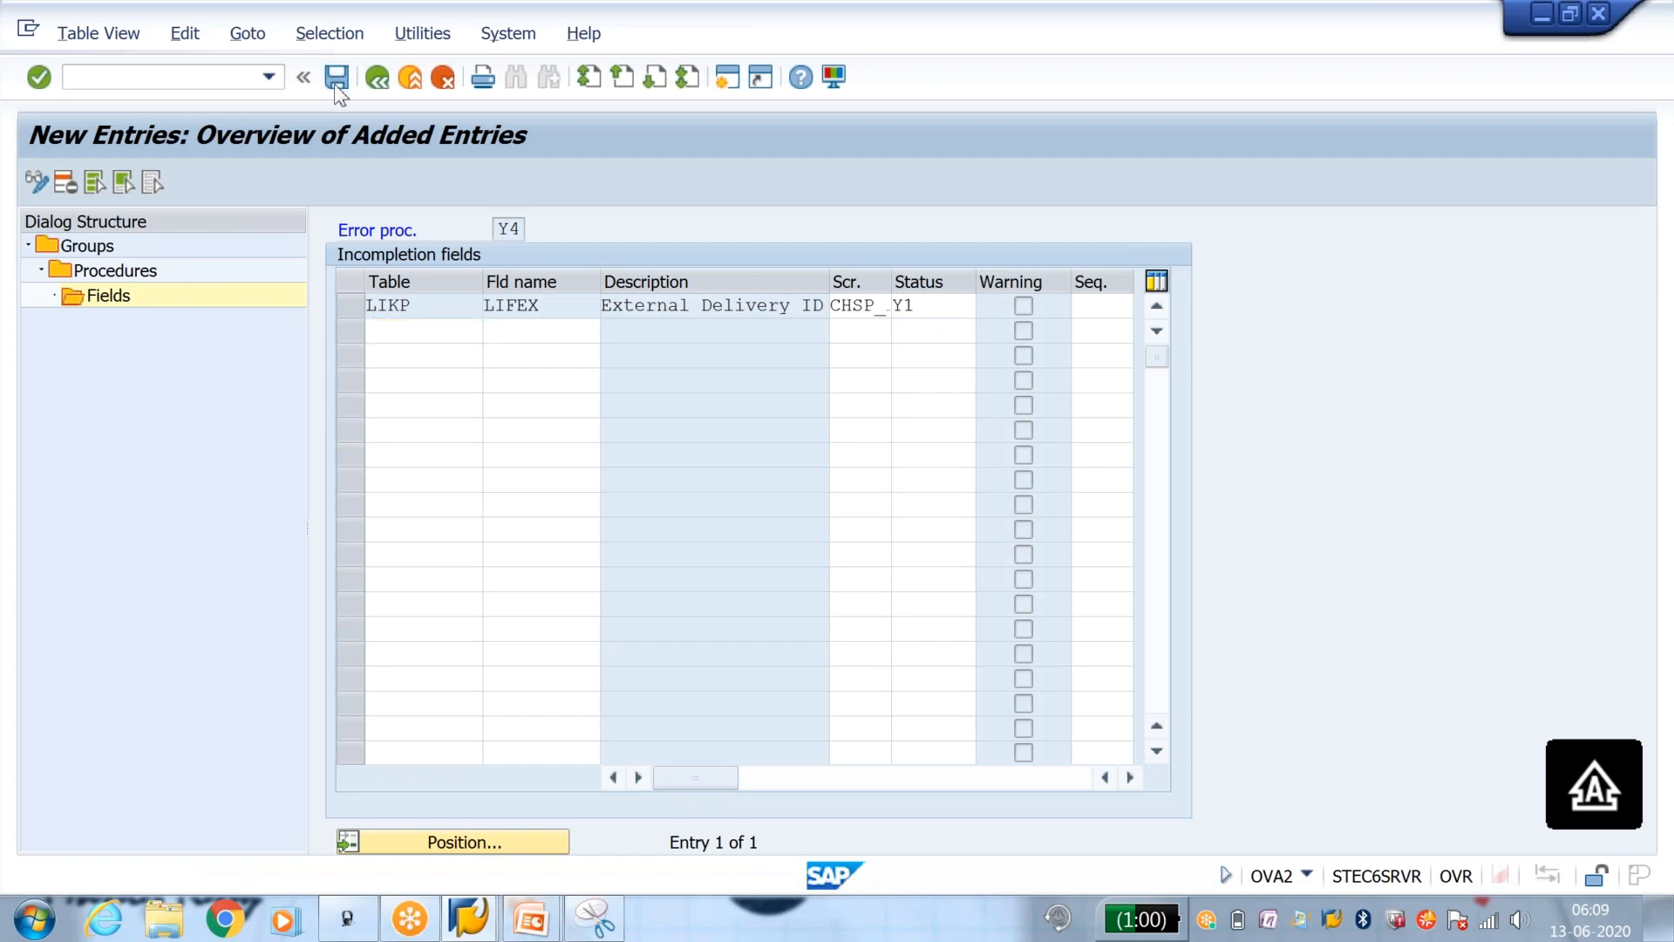
{"action": "left_click", "coordinate": [494, 454]}
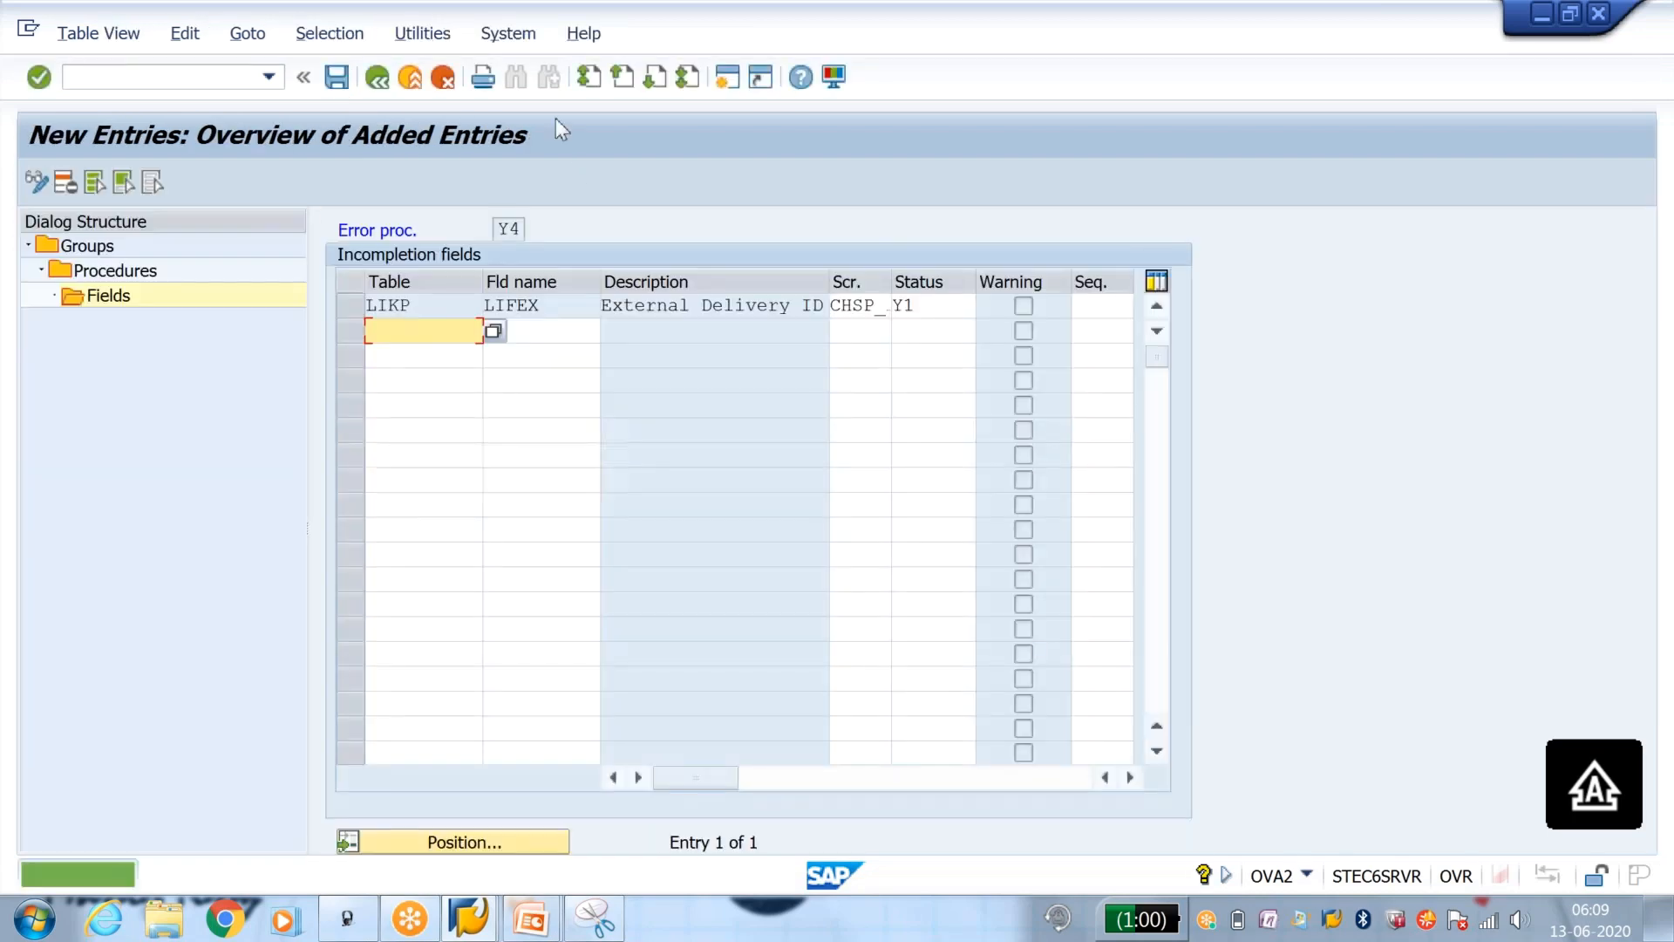
{"action": "left_click", "coordinate": [378, 78]}
{"action": "left_click", "coordinate": [378, 79]}
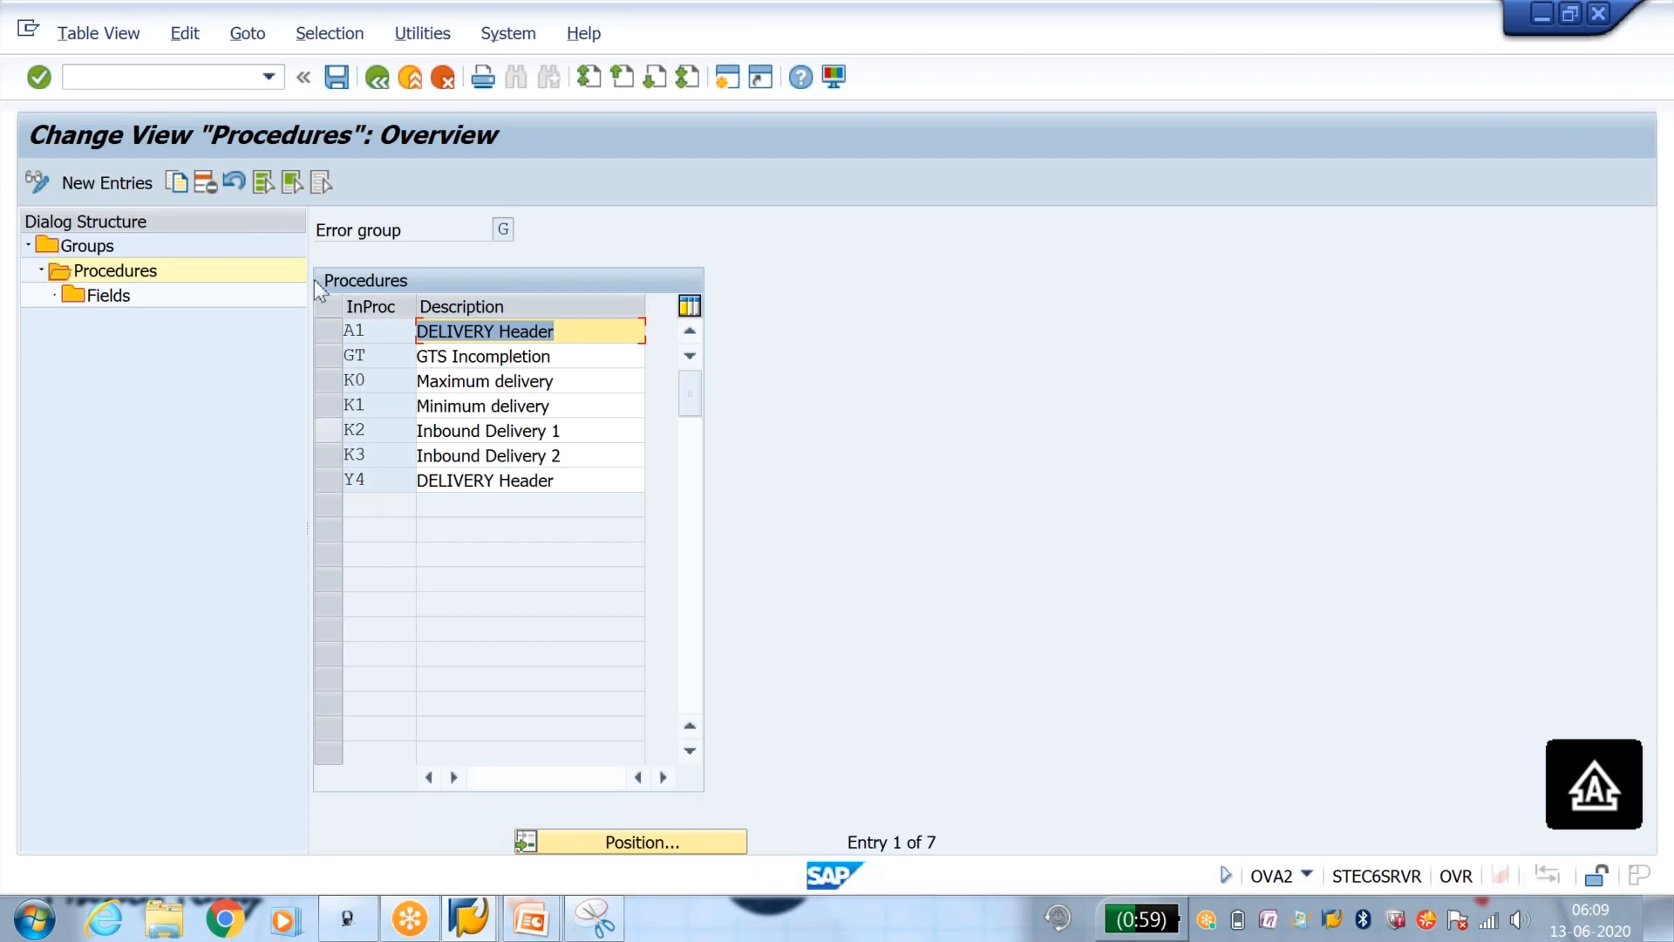
{"action": "left_click", "coordinate": [377, 78]}
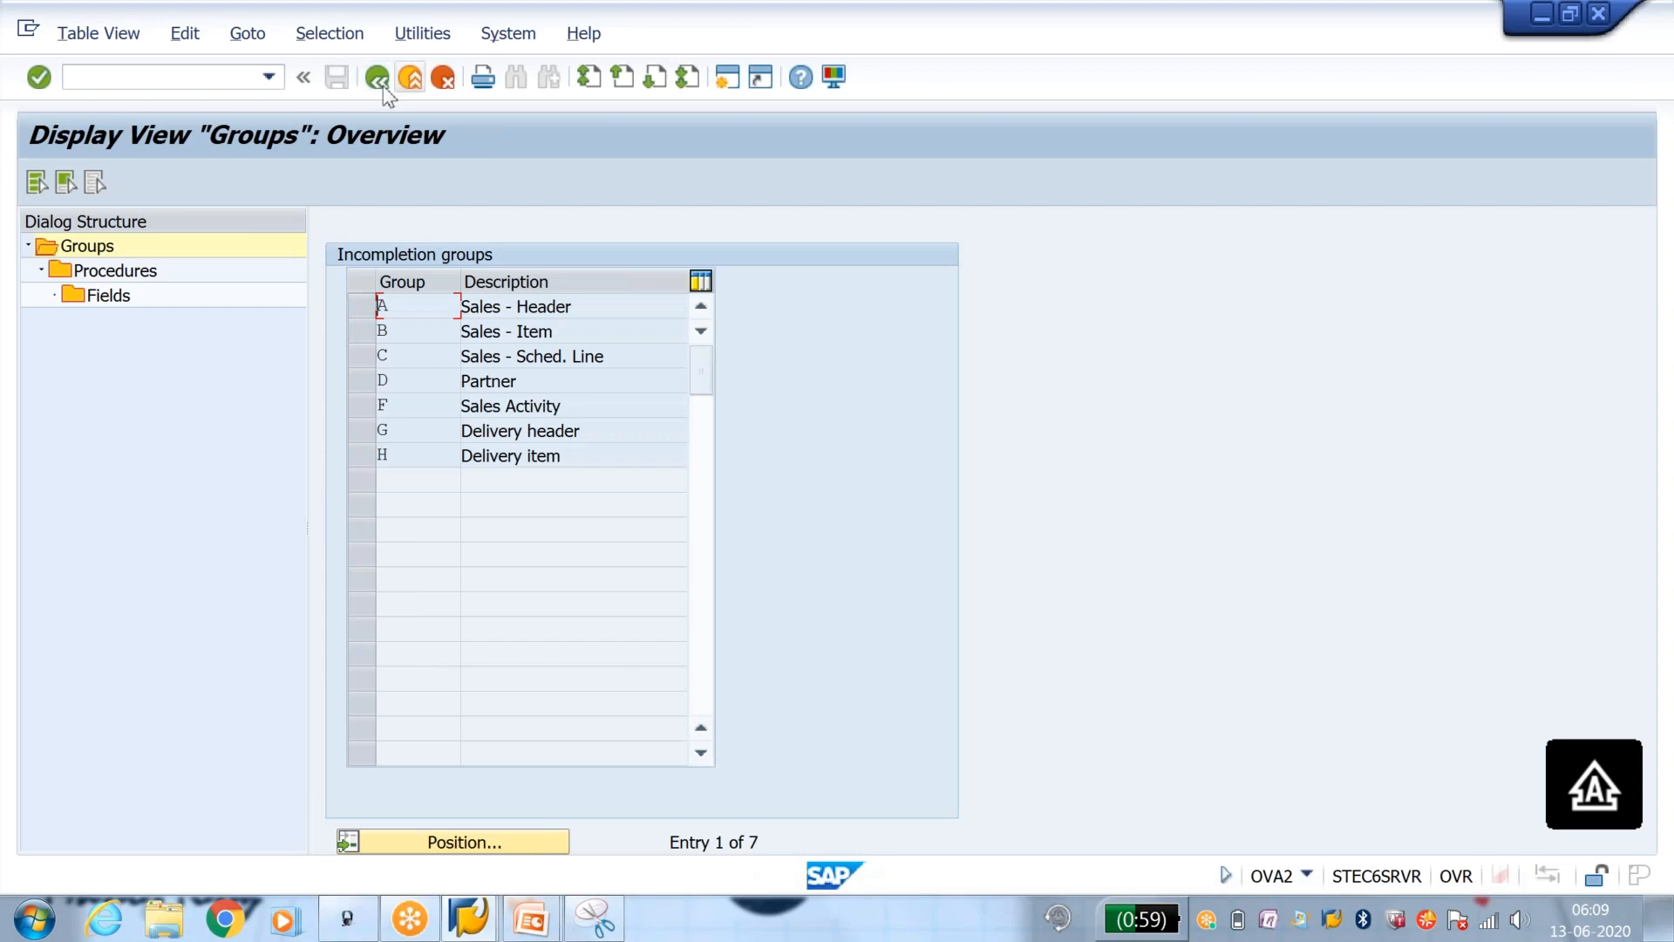
{"action": "left_click", "coordinate": [378, 78]}
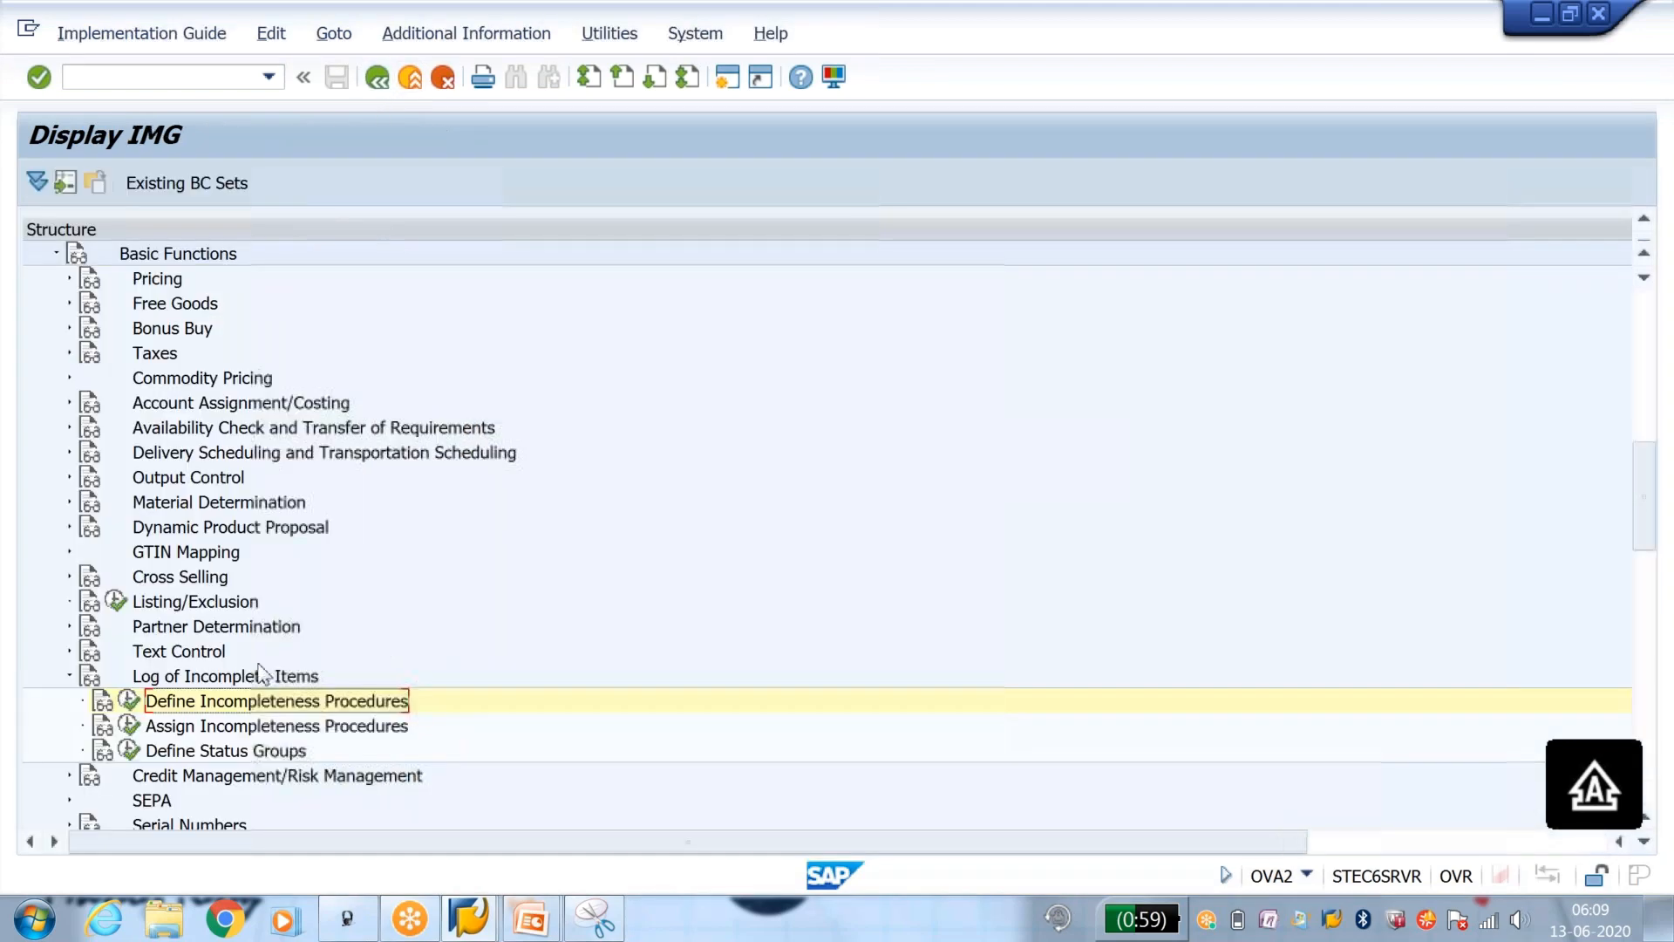
Step: Assign incompleteness procedure Y4 to delivery type LF and save it to the proposed customizing request
{"action": "left_click", "coordinate": [129, 727]}
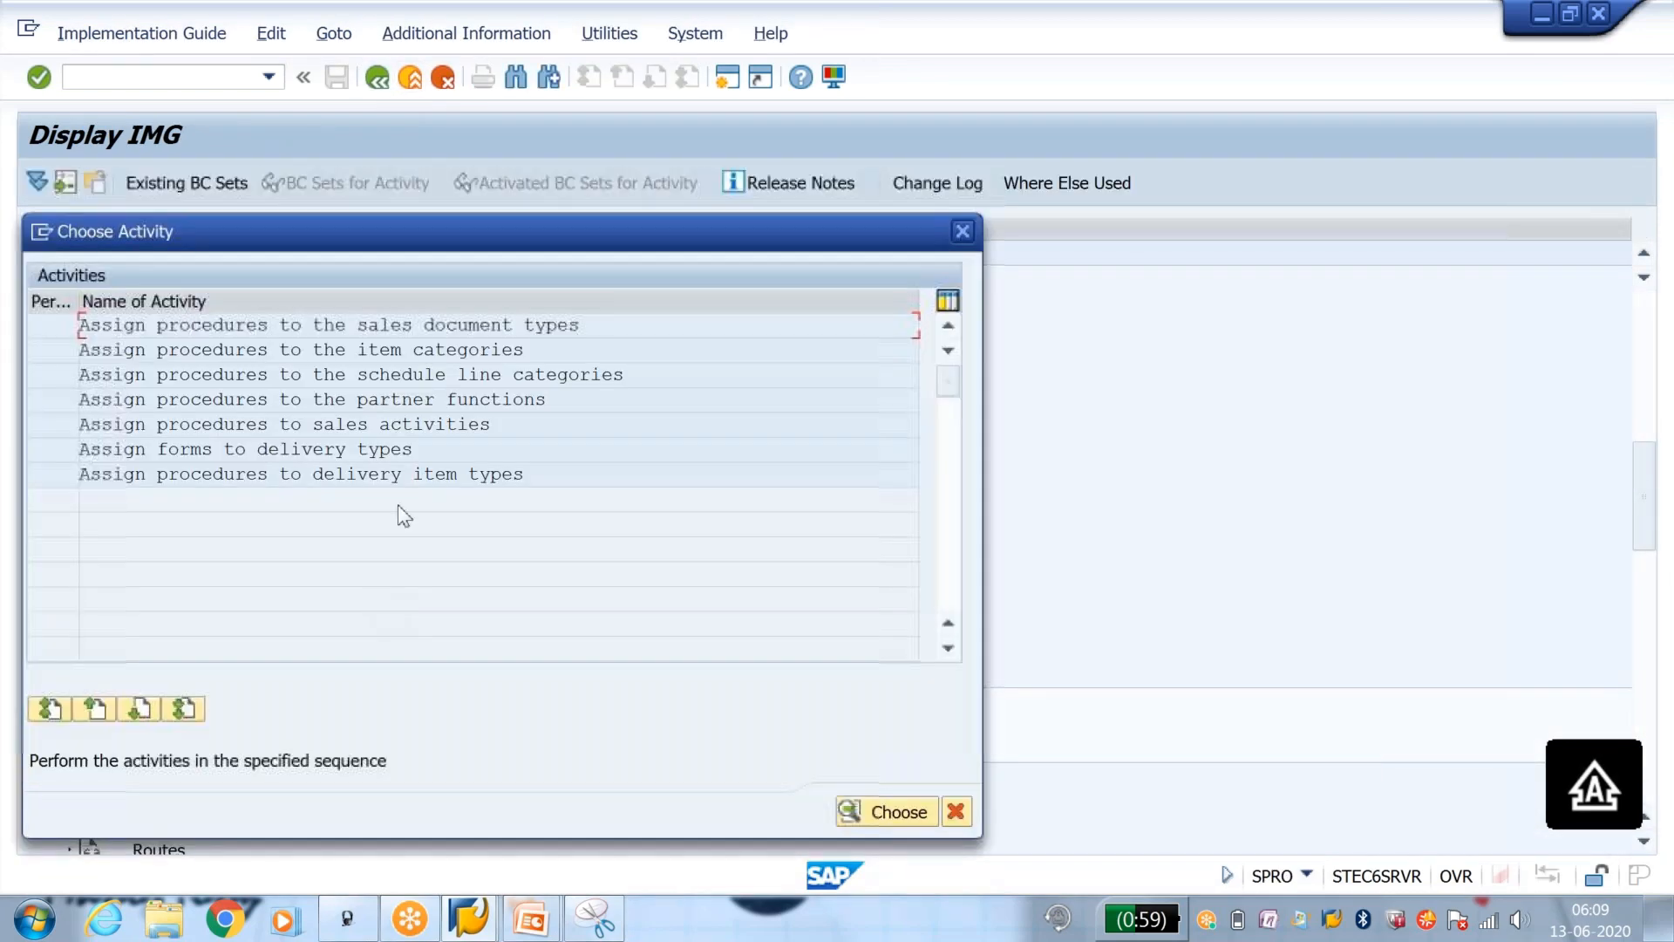
{"action": "double_click", "coordinate": [300, 449]}
{"action": "left_click", "coordinate": [388, 842]}
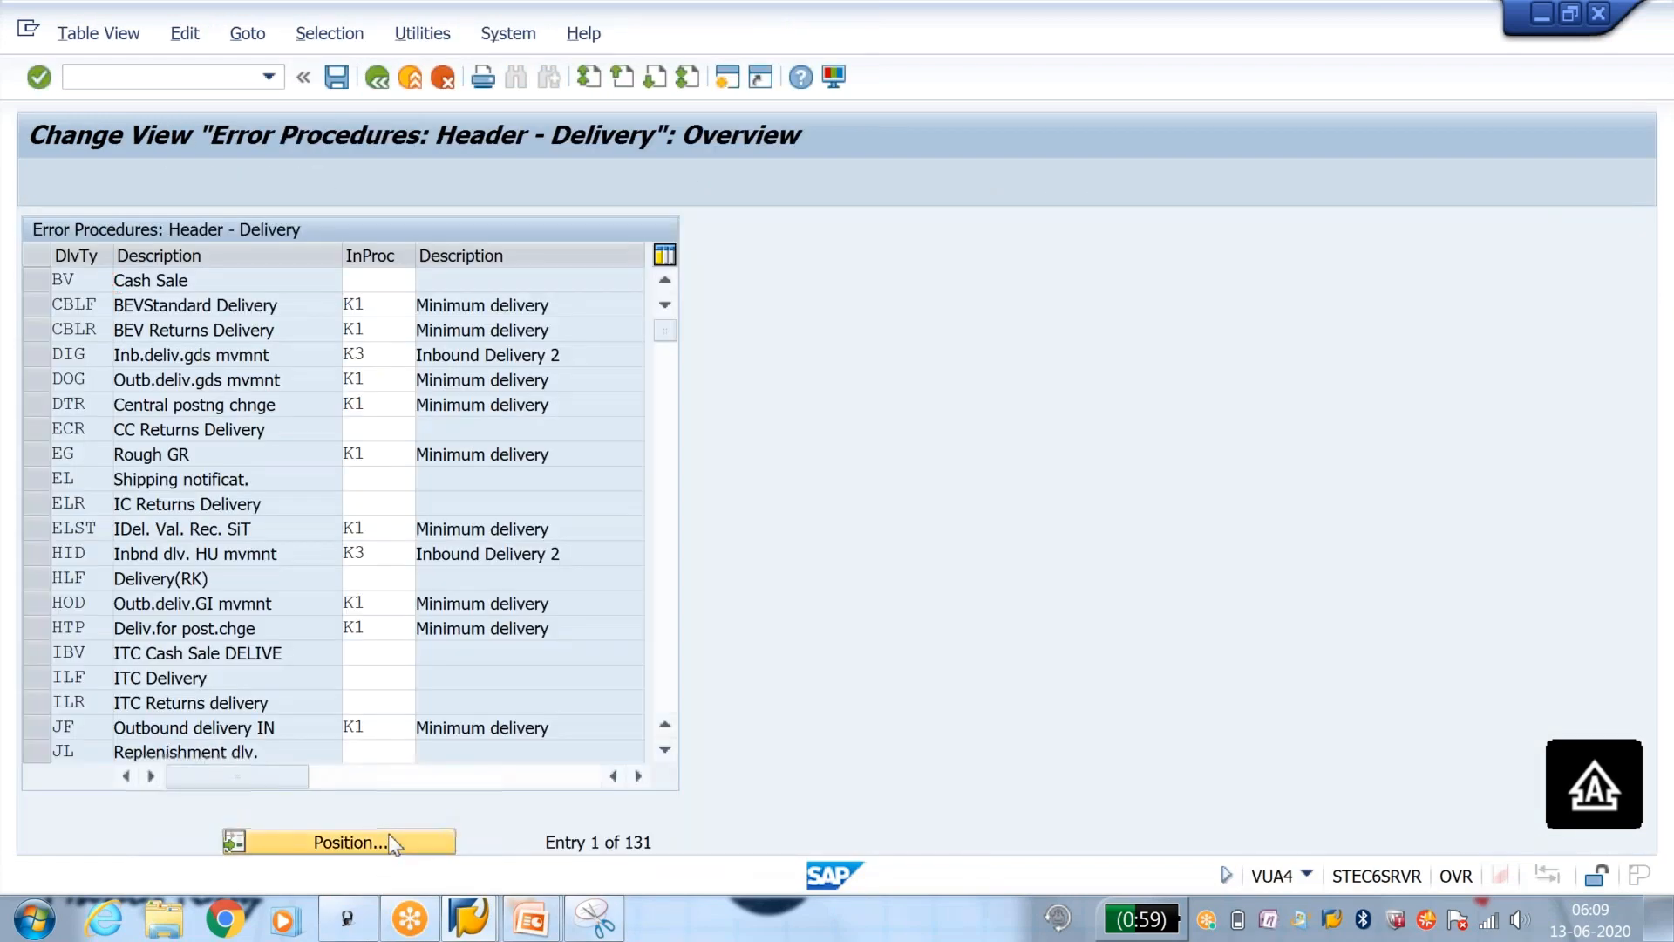
{"action": "type", "text": "LF"}
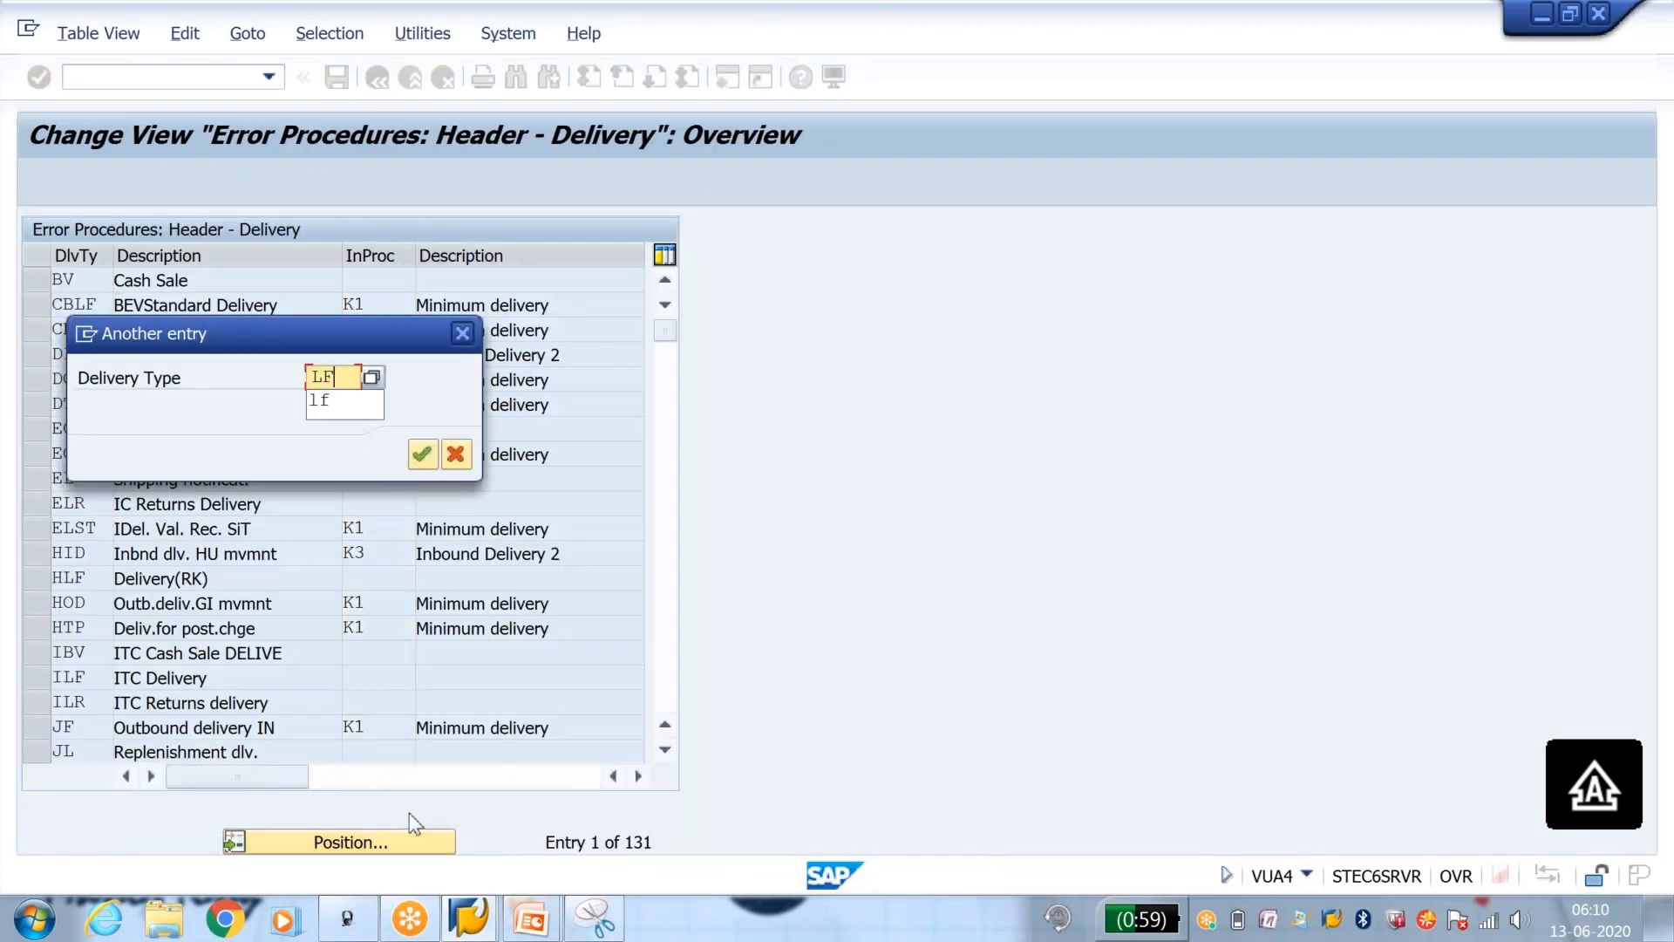
{"action": "key", "text": "Return"}
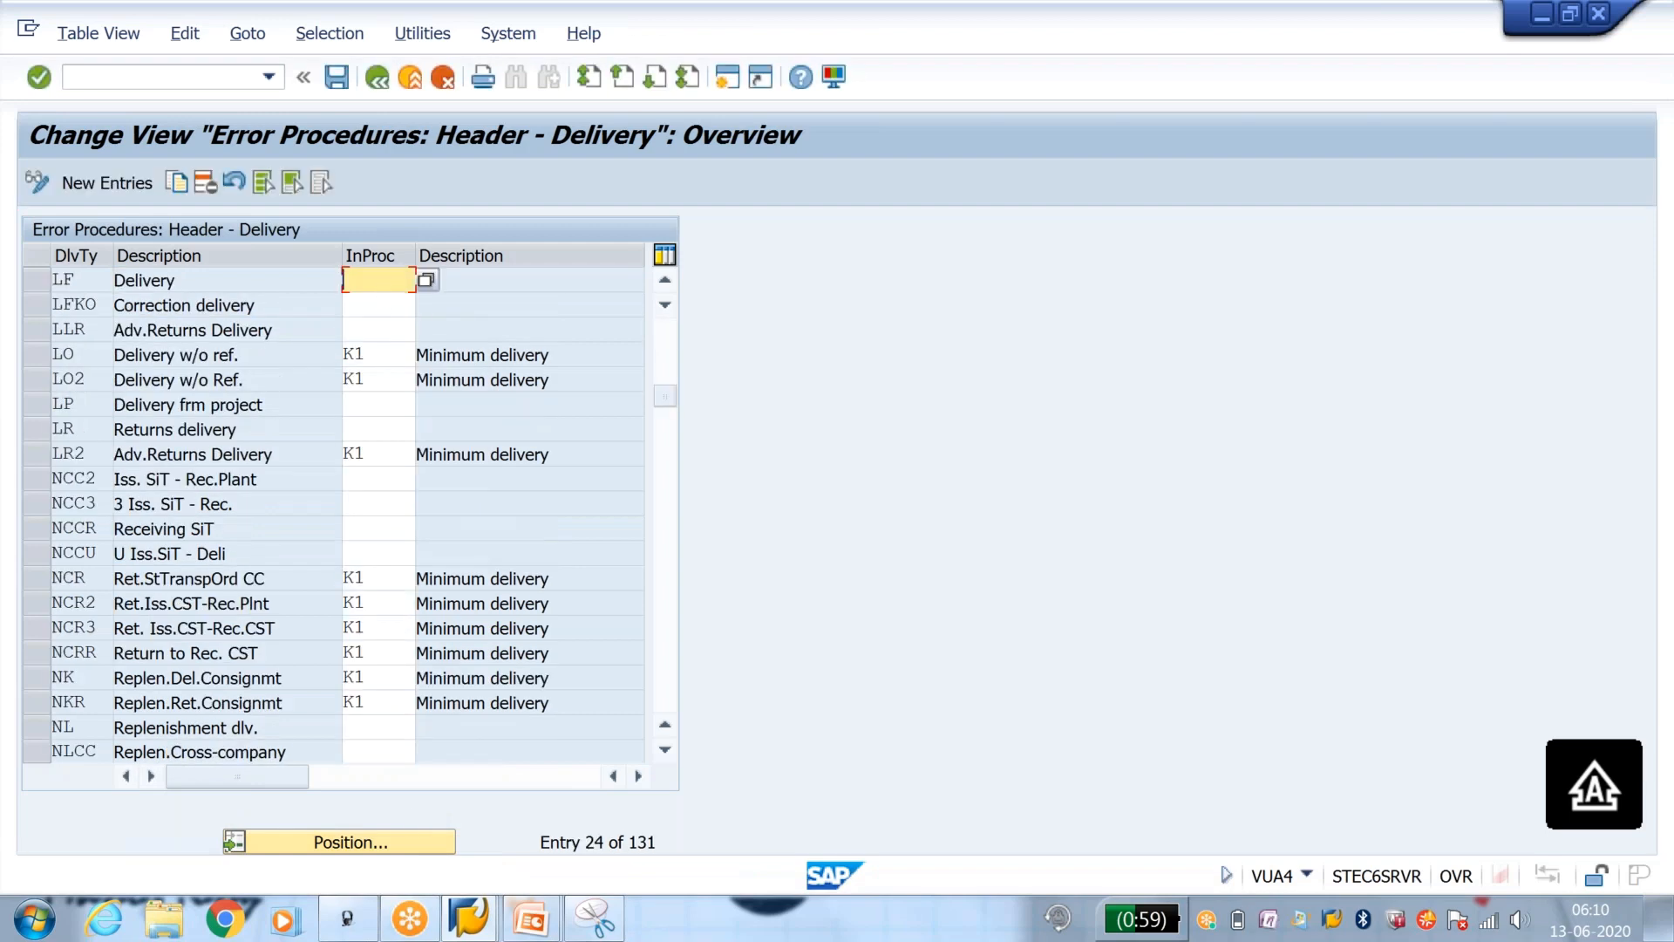
{"action": "type", "text": "Y4"}
{"action": "key", "text": "Return"}
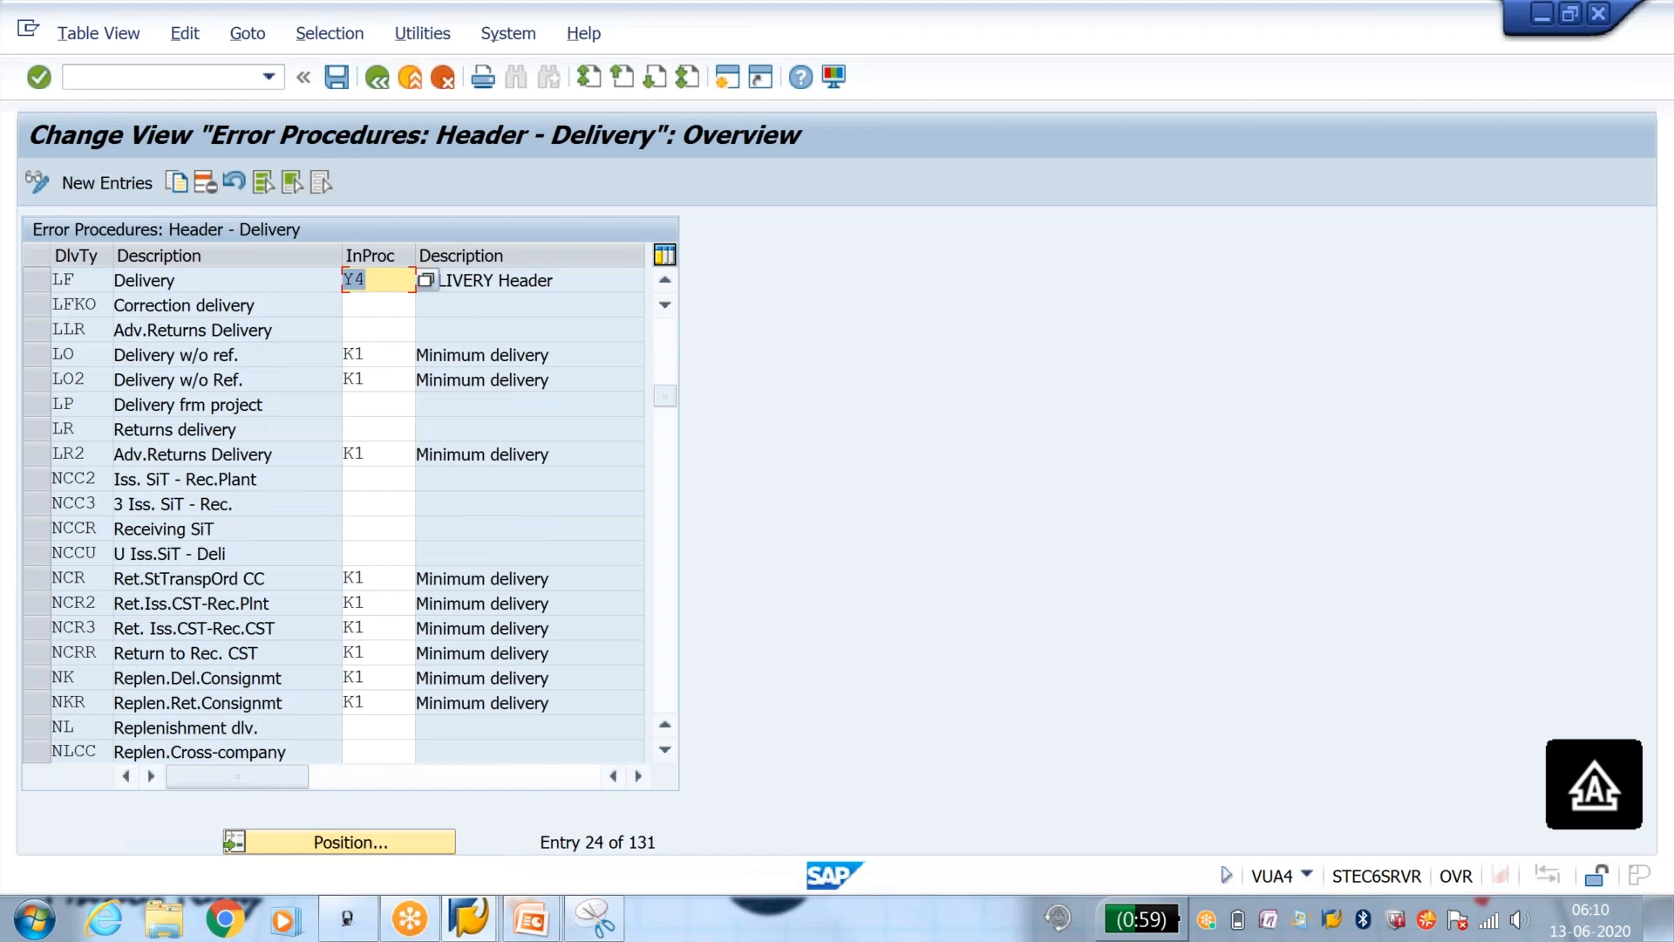
{"action": "left_click", "coordinate": [343, 86]}
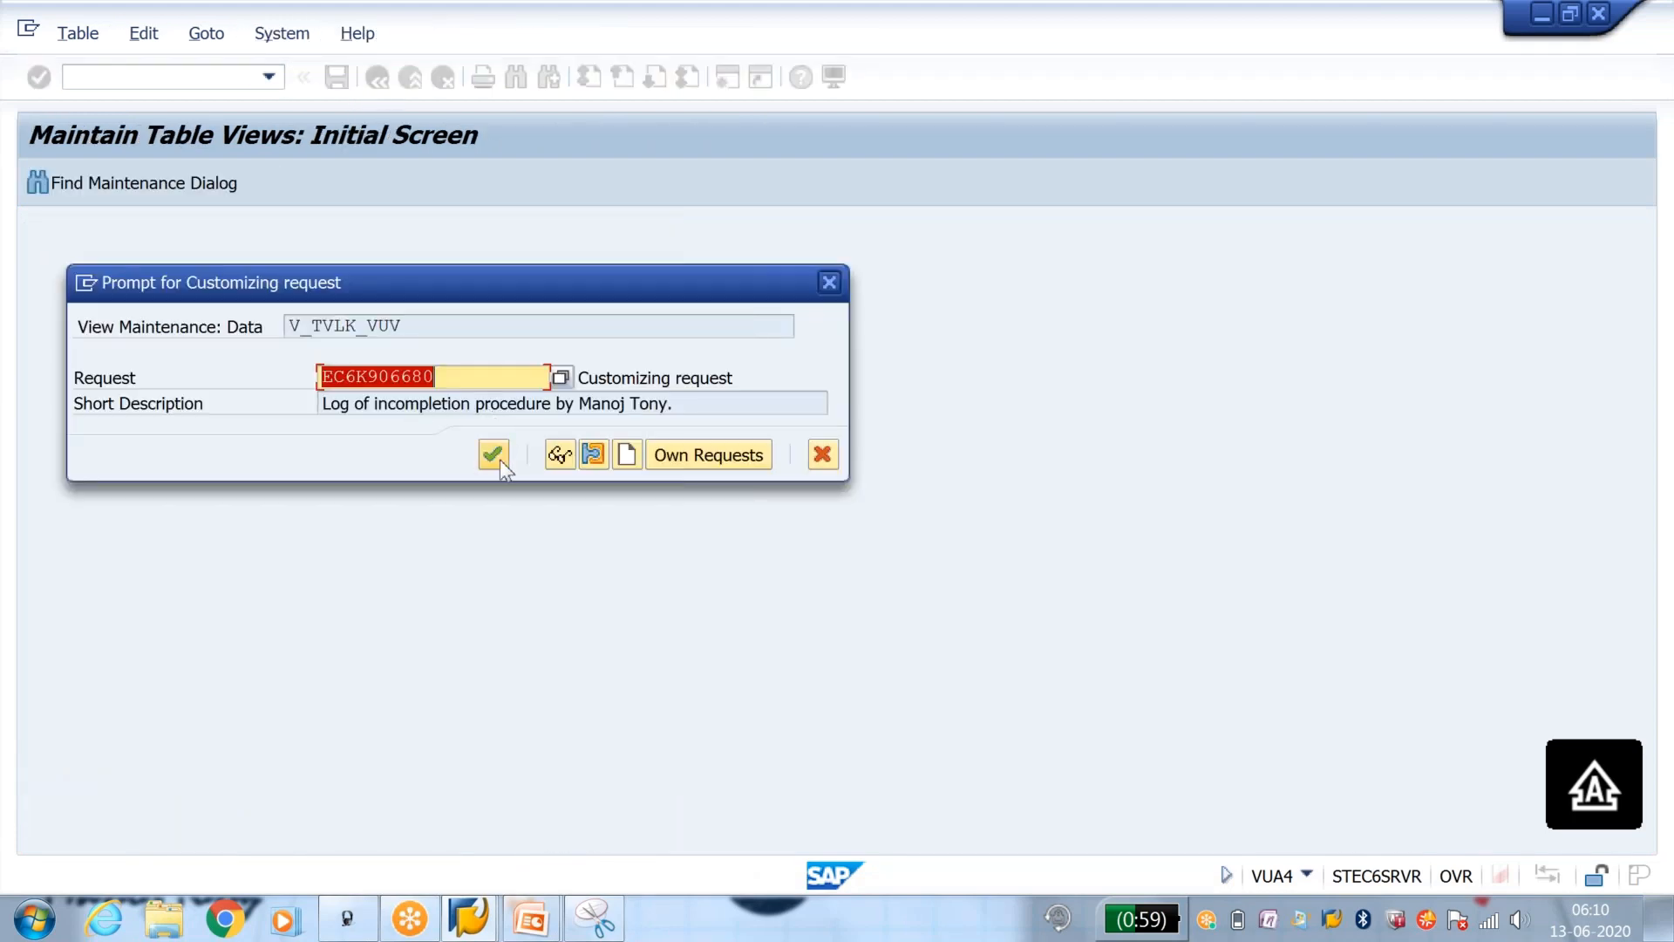
{"action": "left_click", "coordinate": [492, 453]}
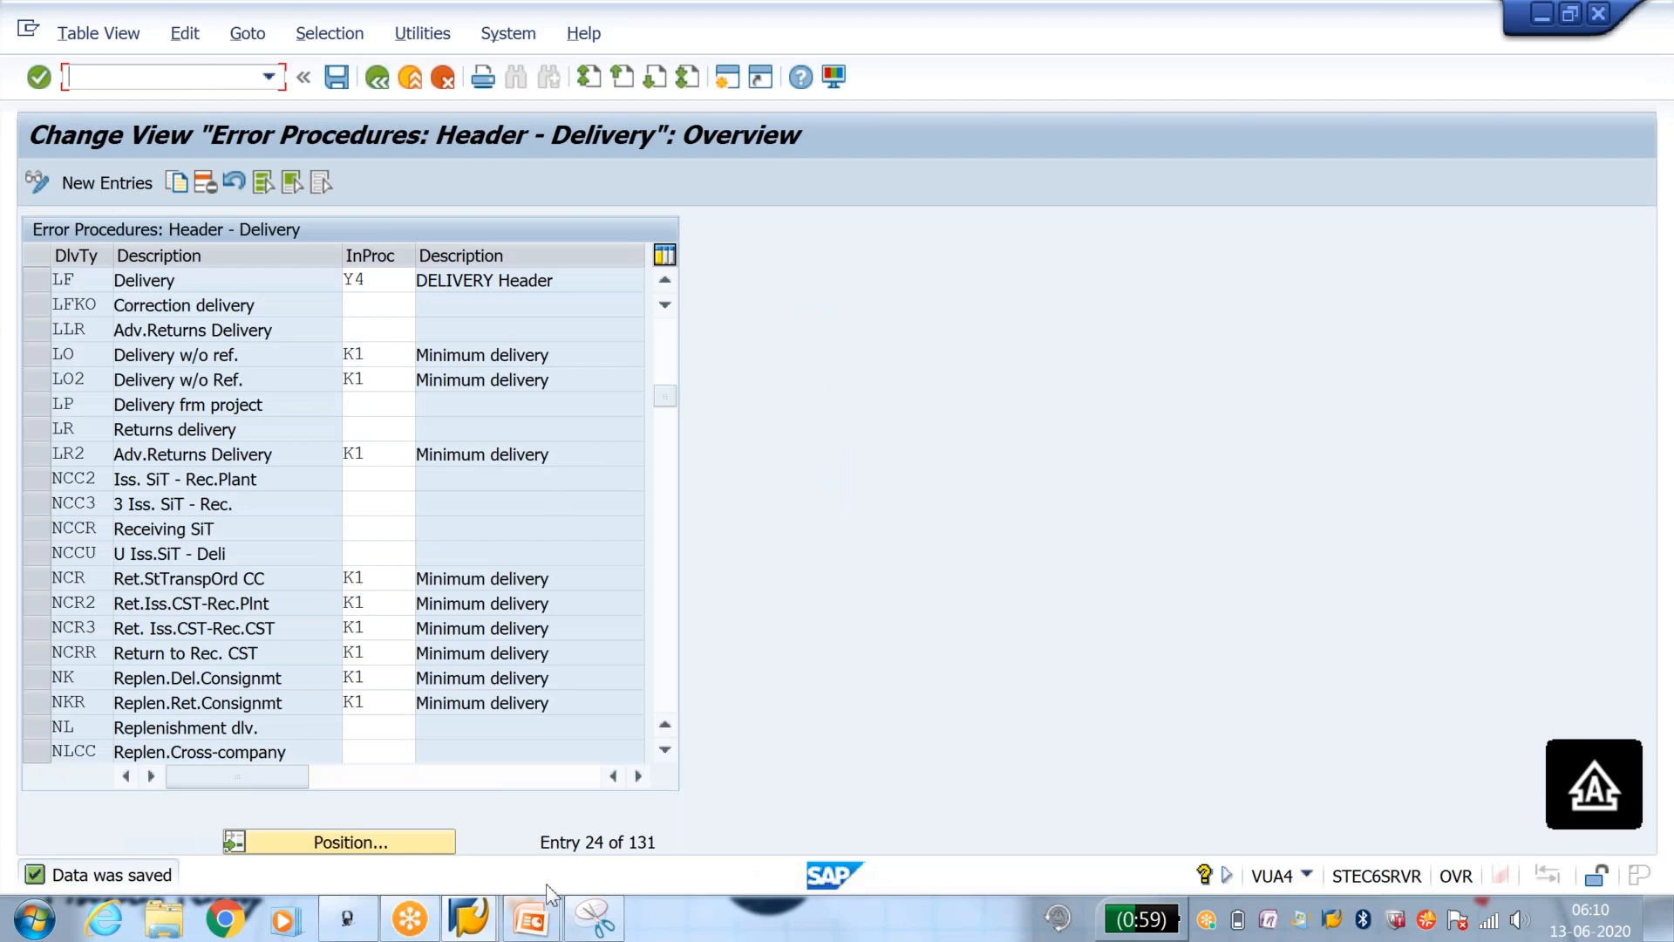
Step: In the status groups session, enable Pack and disable Picking/putaway for status group Y1
{"action": "left_click", "coordinate": [491, 930]}
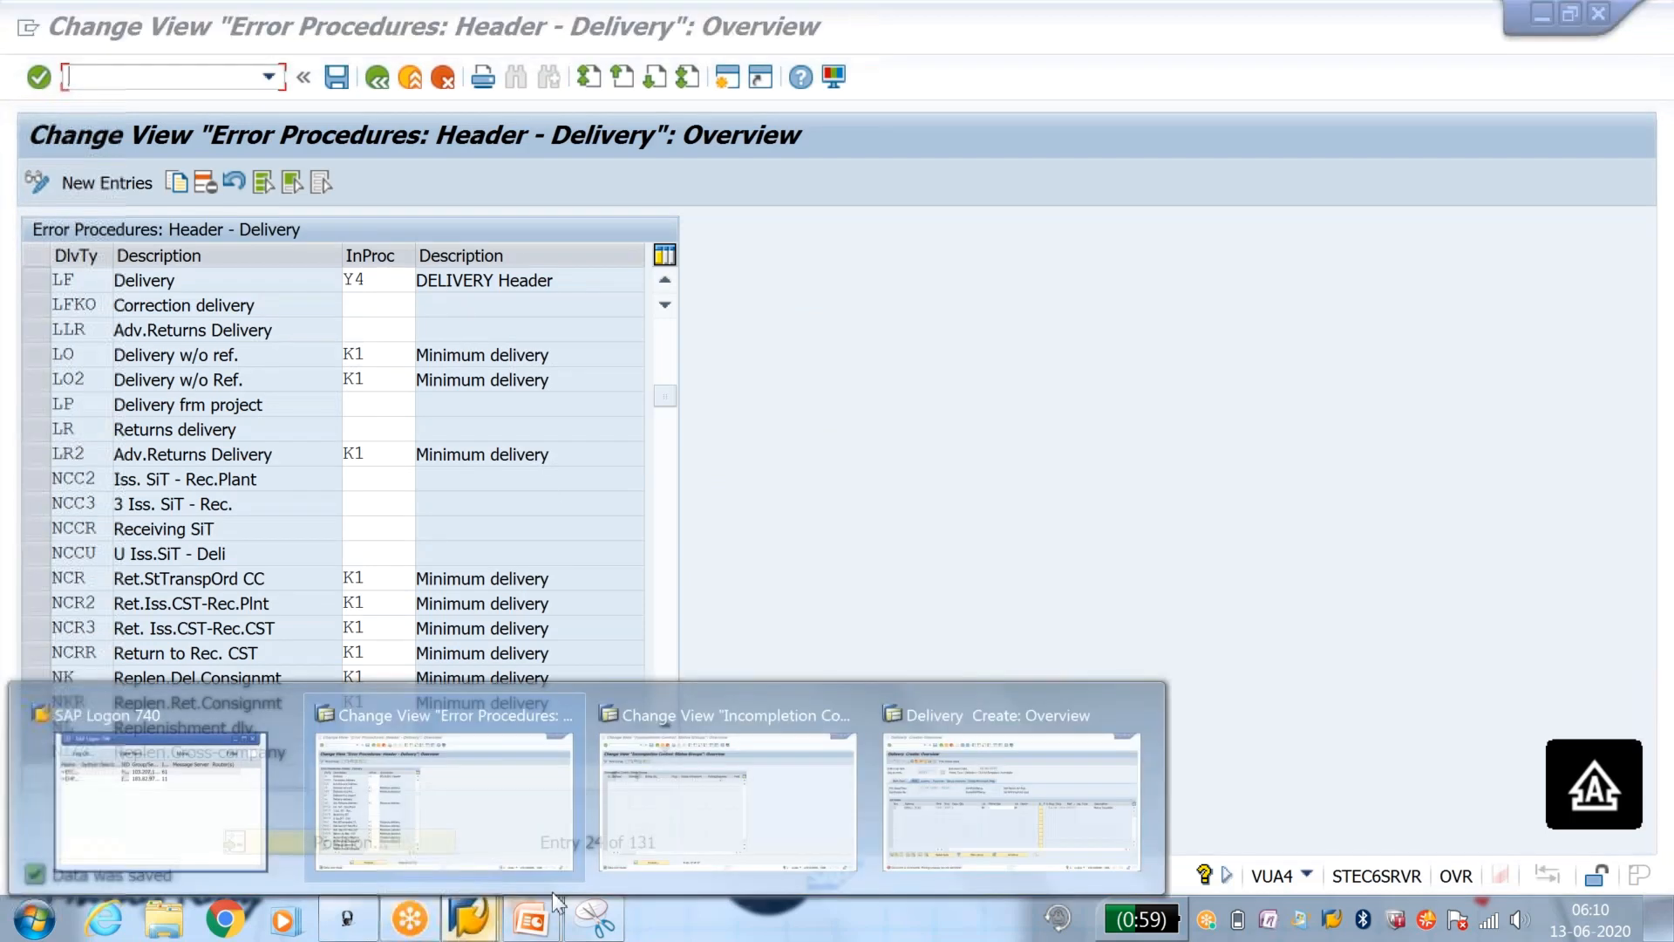
{"action": "left_click", "coordinate": [759, 806]}
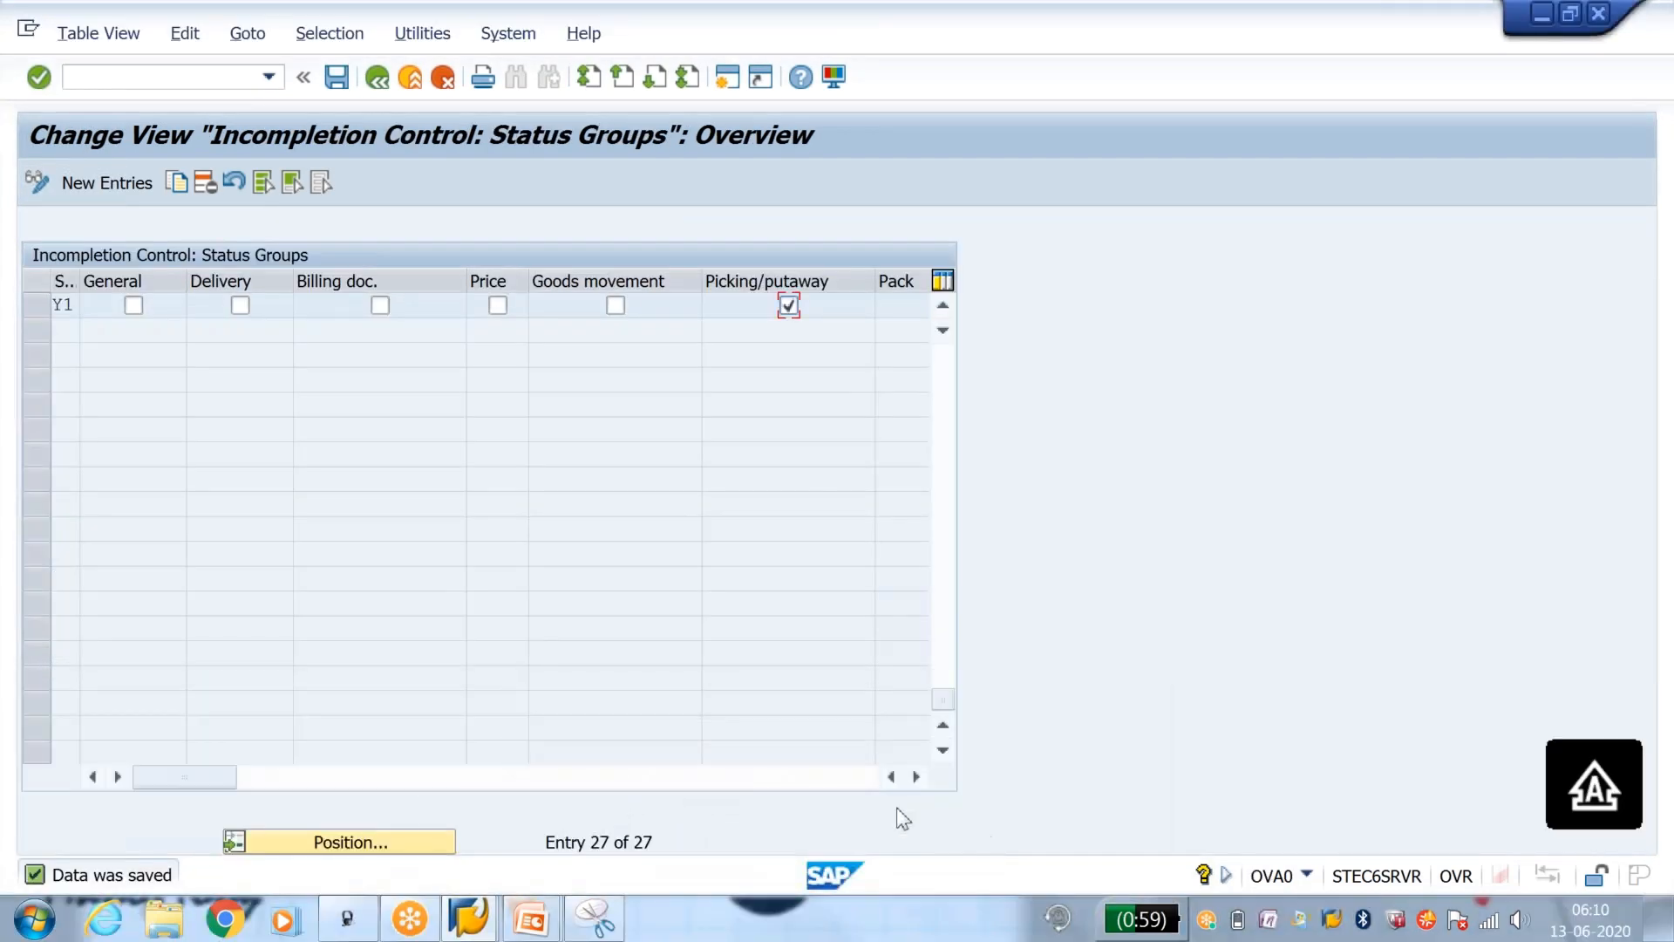
{"action": "left_click", "coordinate": [915, 776]}
{"action": "left_click", "coordinate": [915, 776]}
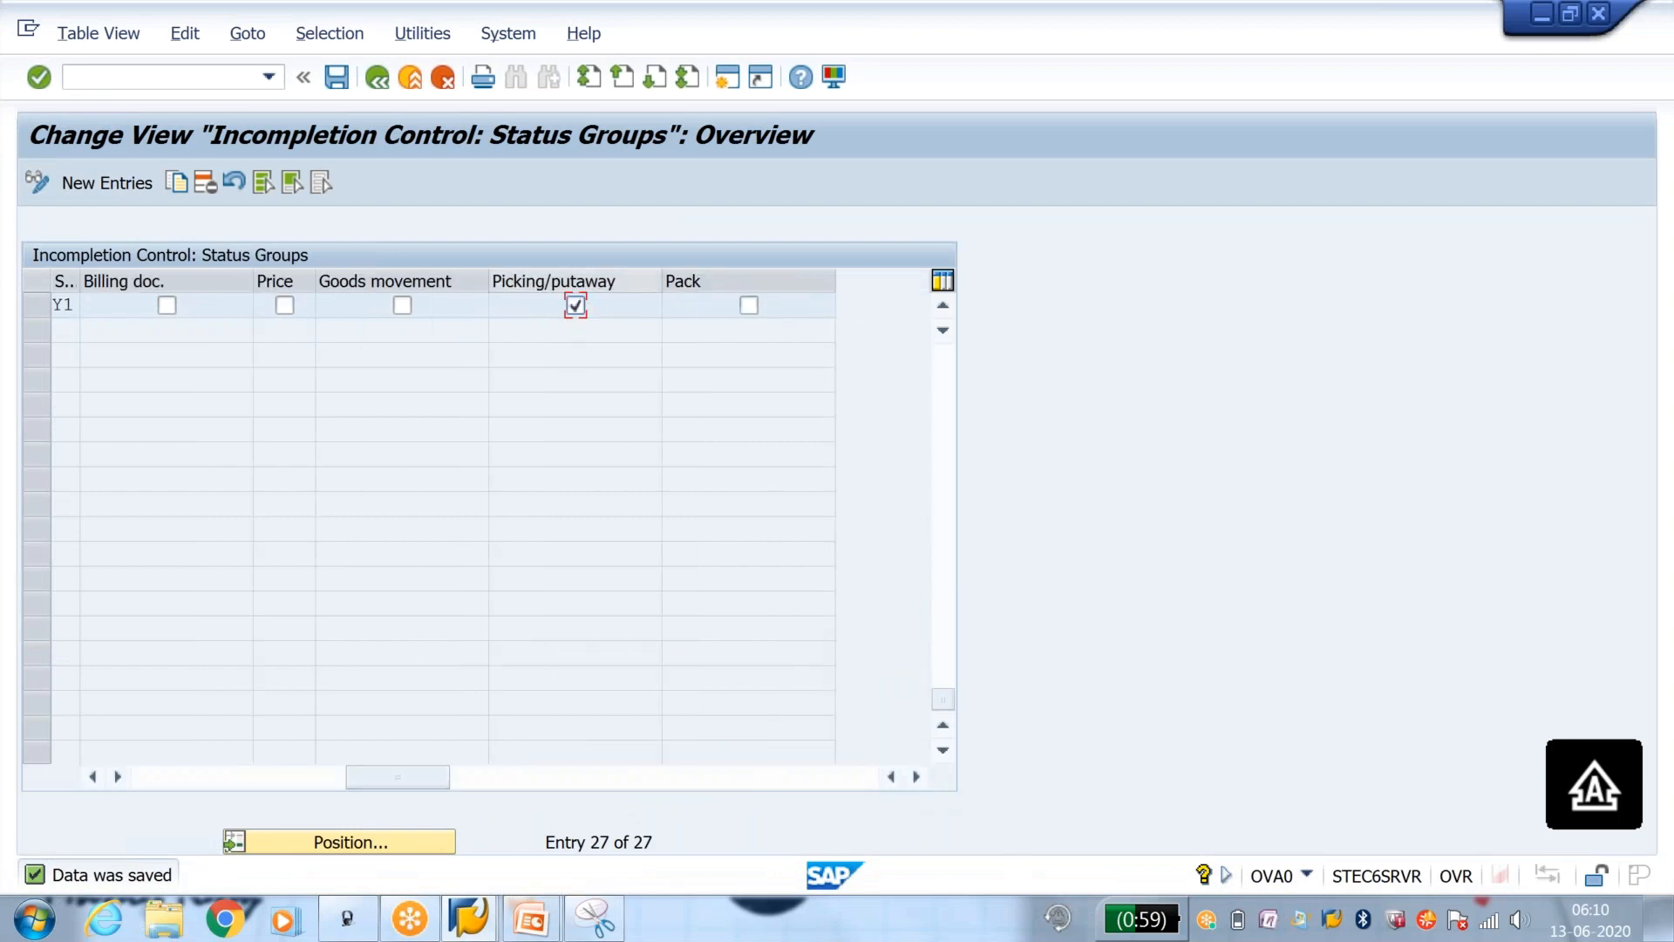
{"action": "left_click", "coordinate": [748, 306]}
{"action": "left_click", "coordinate": [576, 306]}
Step: Leave the delivery session for transaction VA01 and start a standard order OR with sales area J100, J1, J1
{"action": "left_click", "coordinate": [472, 922]}
{"action": "left_click", "coordinate": [1048, 803]}
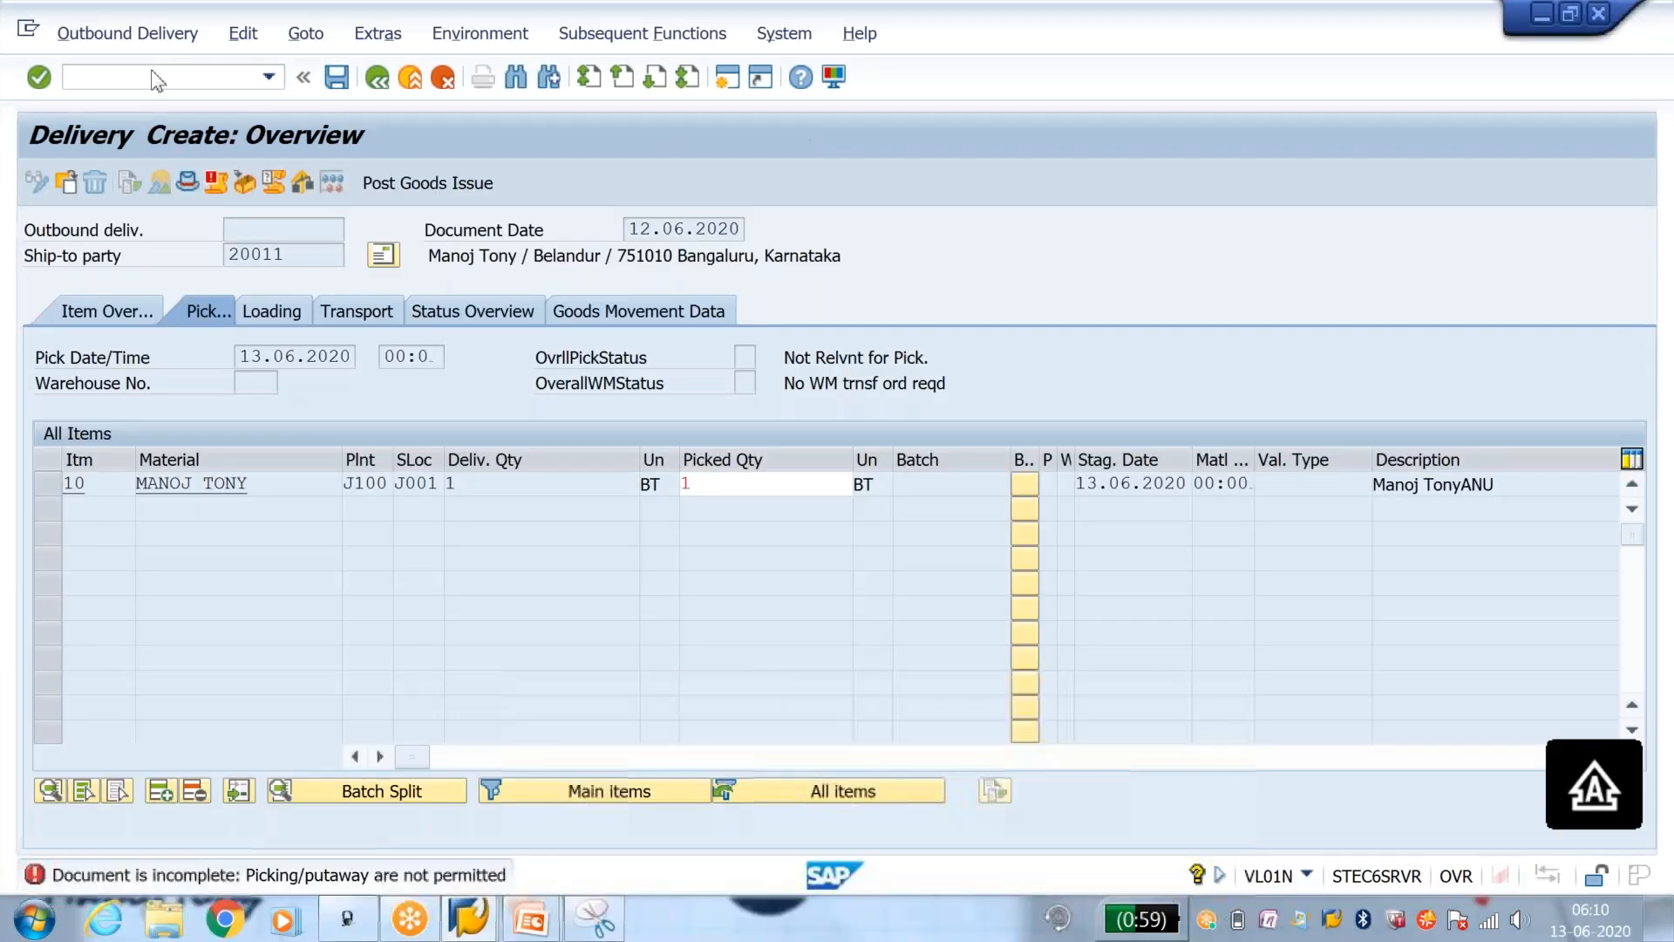
{"action": "type", "text": "/NVA01"}
{"action": "key", "text": "Return"}
Step: Enter the sold-to customer number and set the PO number to OK in the standard order
{"action": "key", "text": "Return"}
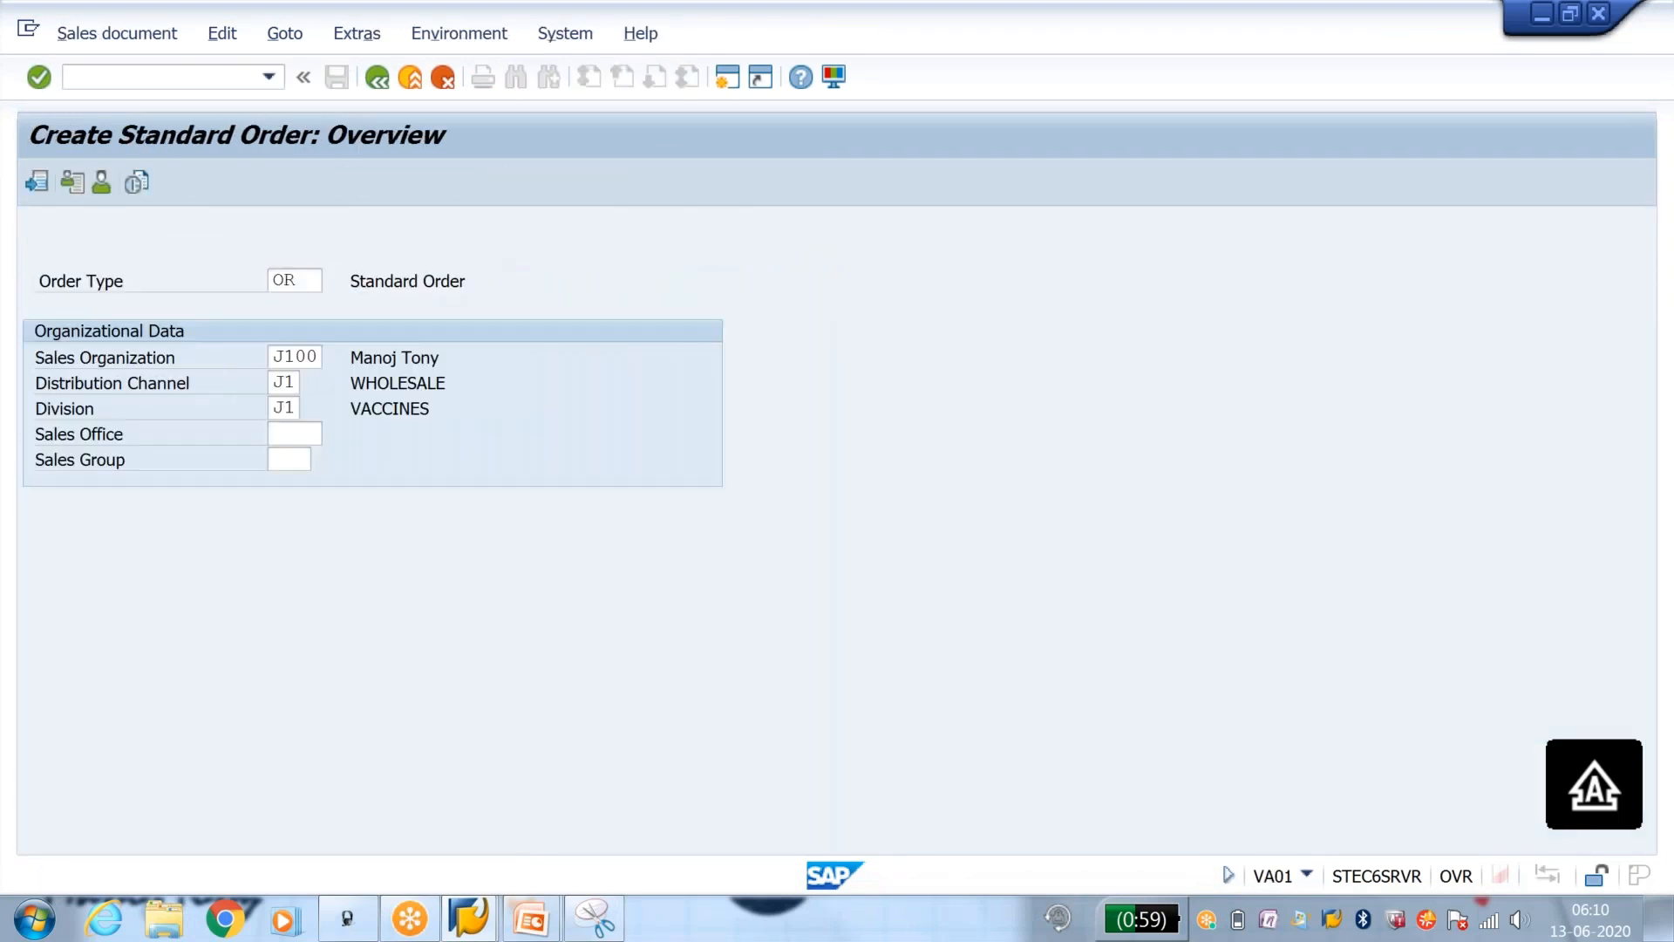
{"action": "type", "text": "20011"}
{"action": "key", "text": "Return"}
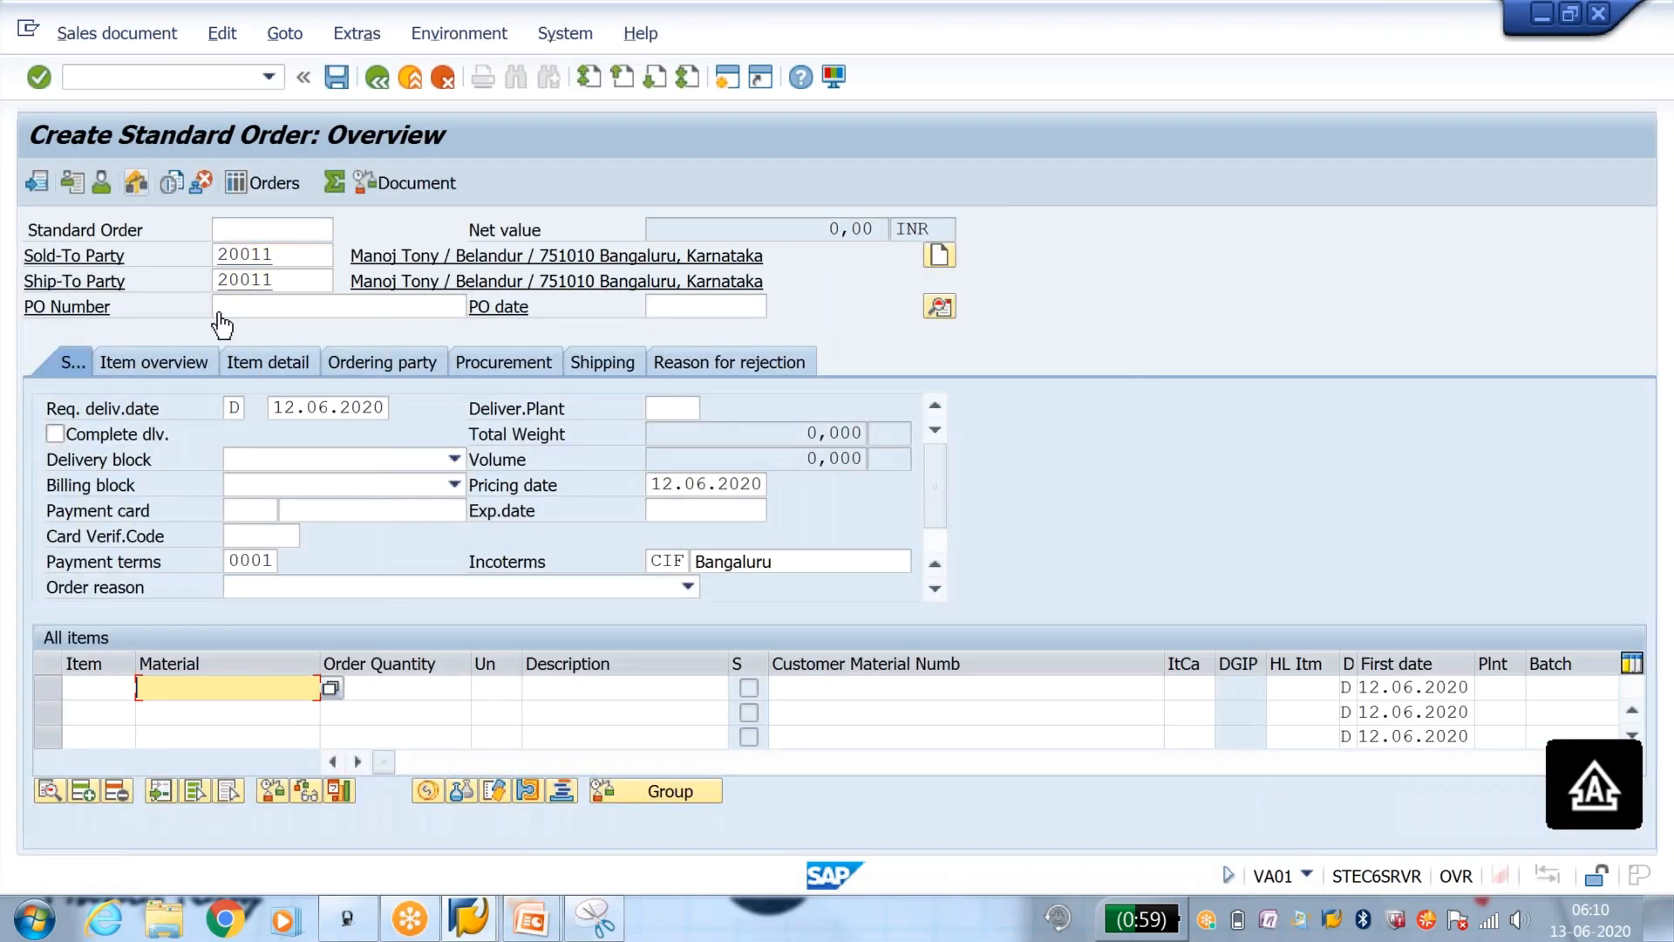
{"action": "left_click", "coordinate": [252, 309]}
{"action": "type", "text": "OK"}
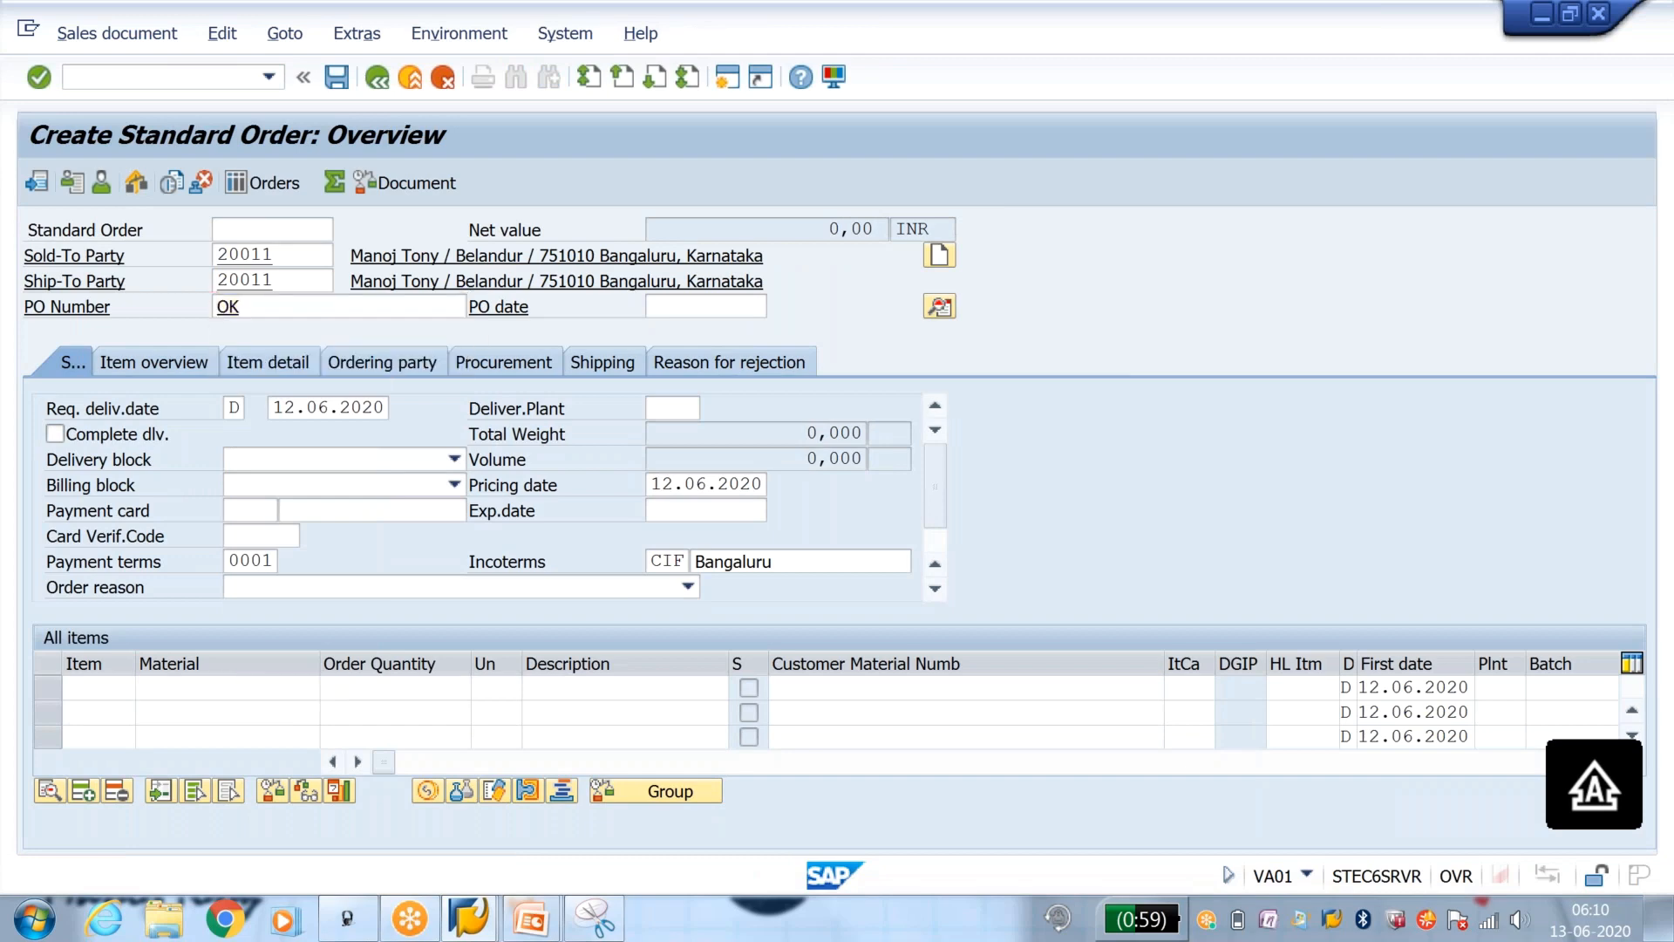
{"action": "key", "text": "Return"}
Step: Add the material as an order item with quantity 1 and save the order as an incomplete document
{"action": "left_click", "coordinate": [269, 274]}
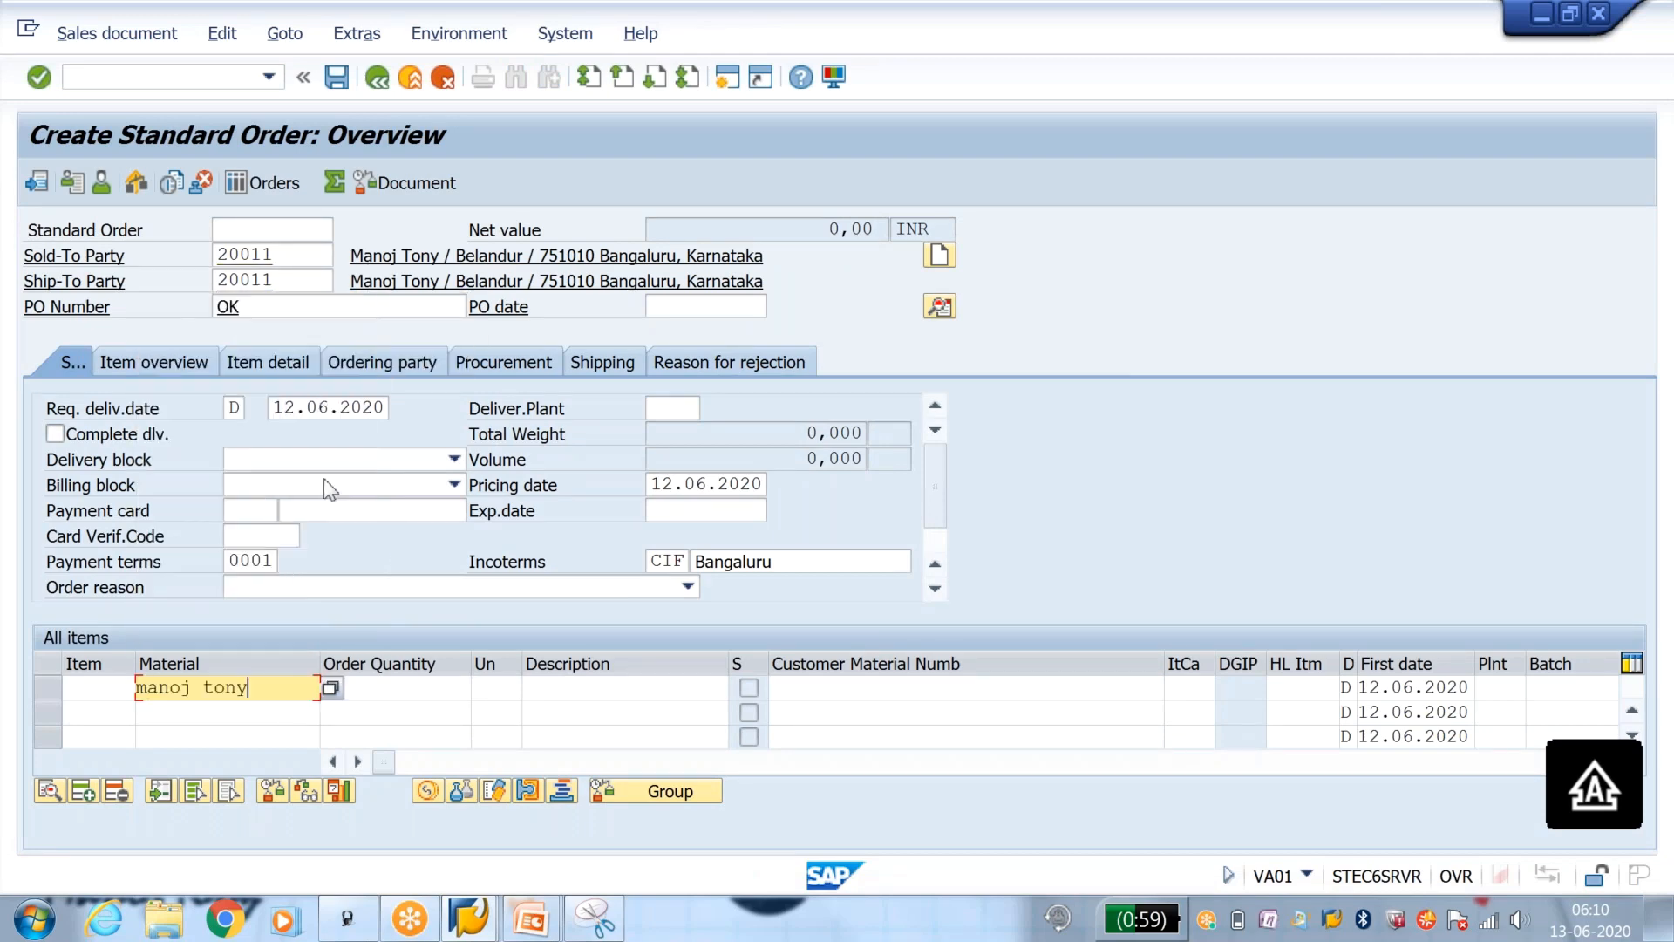
{"action": "left_click", "coordinate": [422, 689]}
{"action": "type", "text": "1"}
{"action": "key", "text": "Return"}
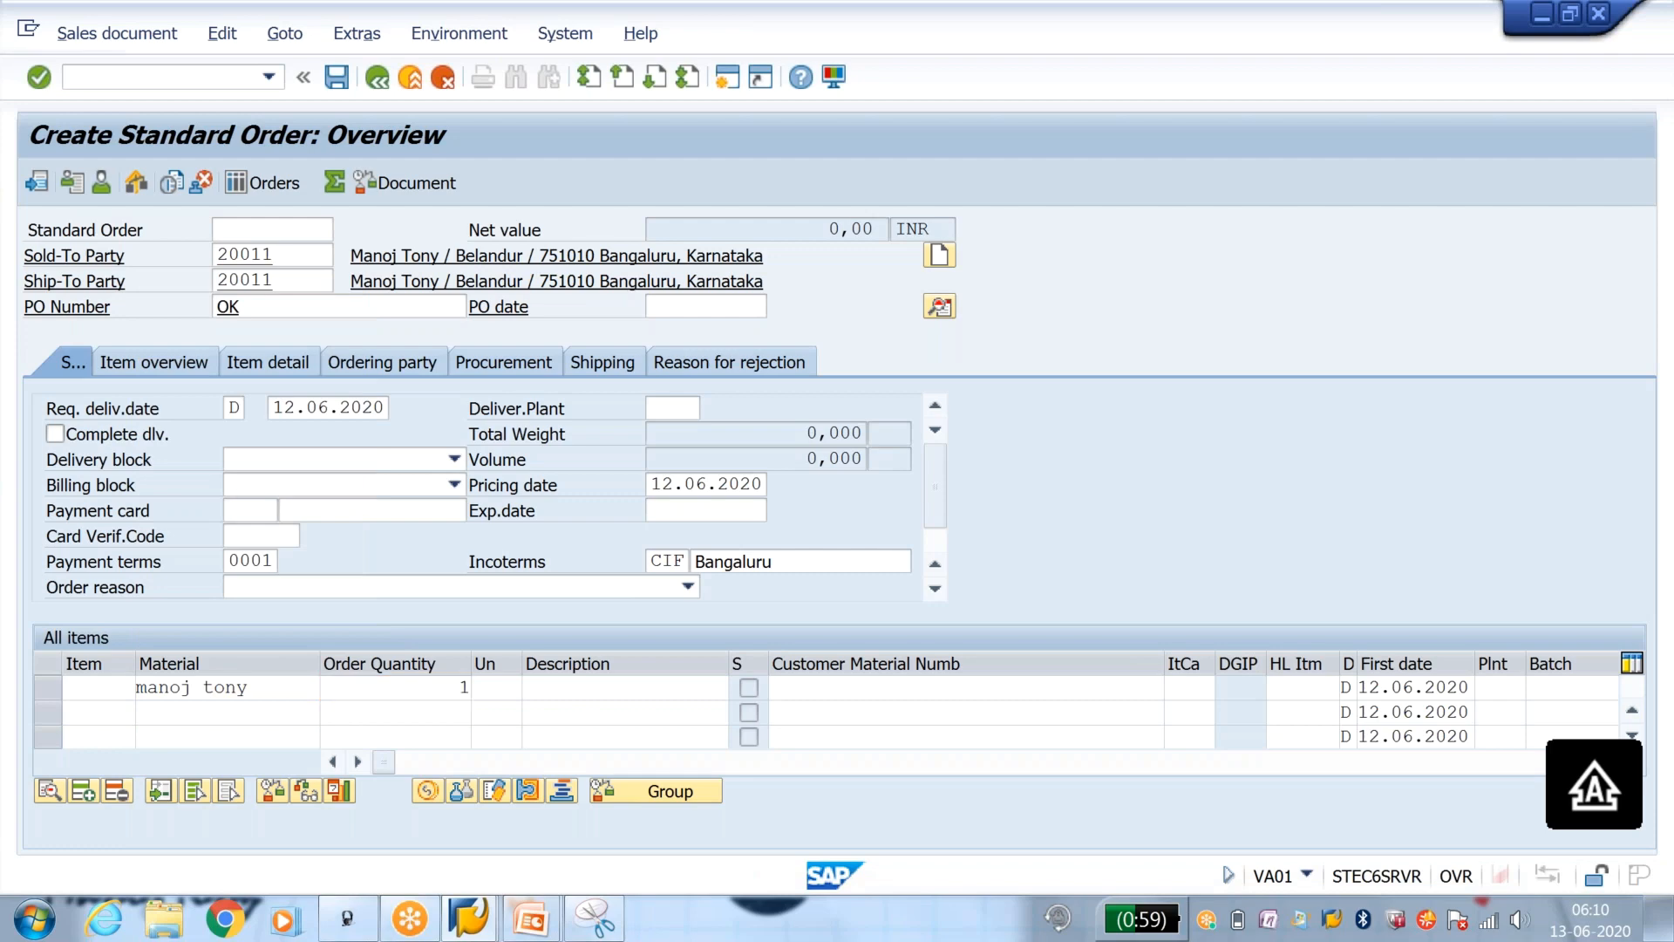
{"action": "key", "text": "Return"}
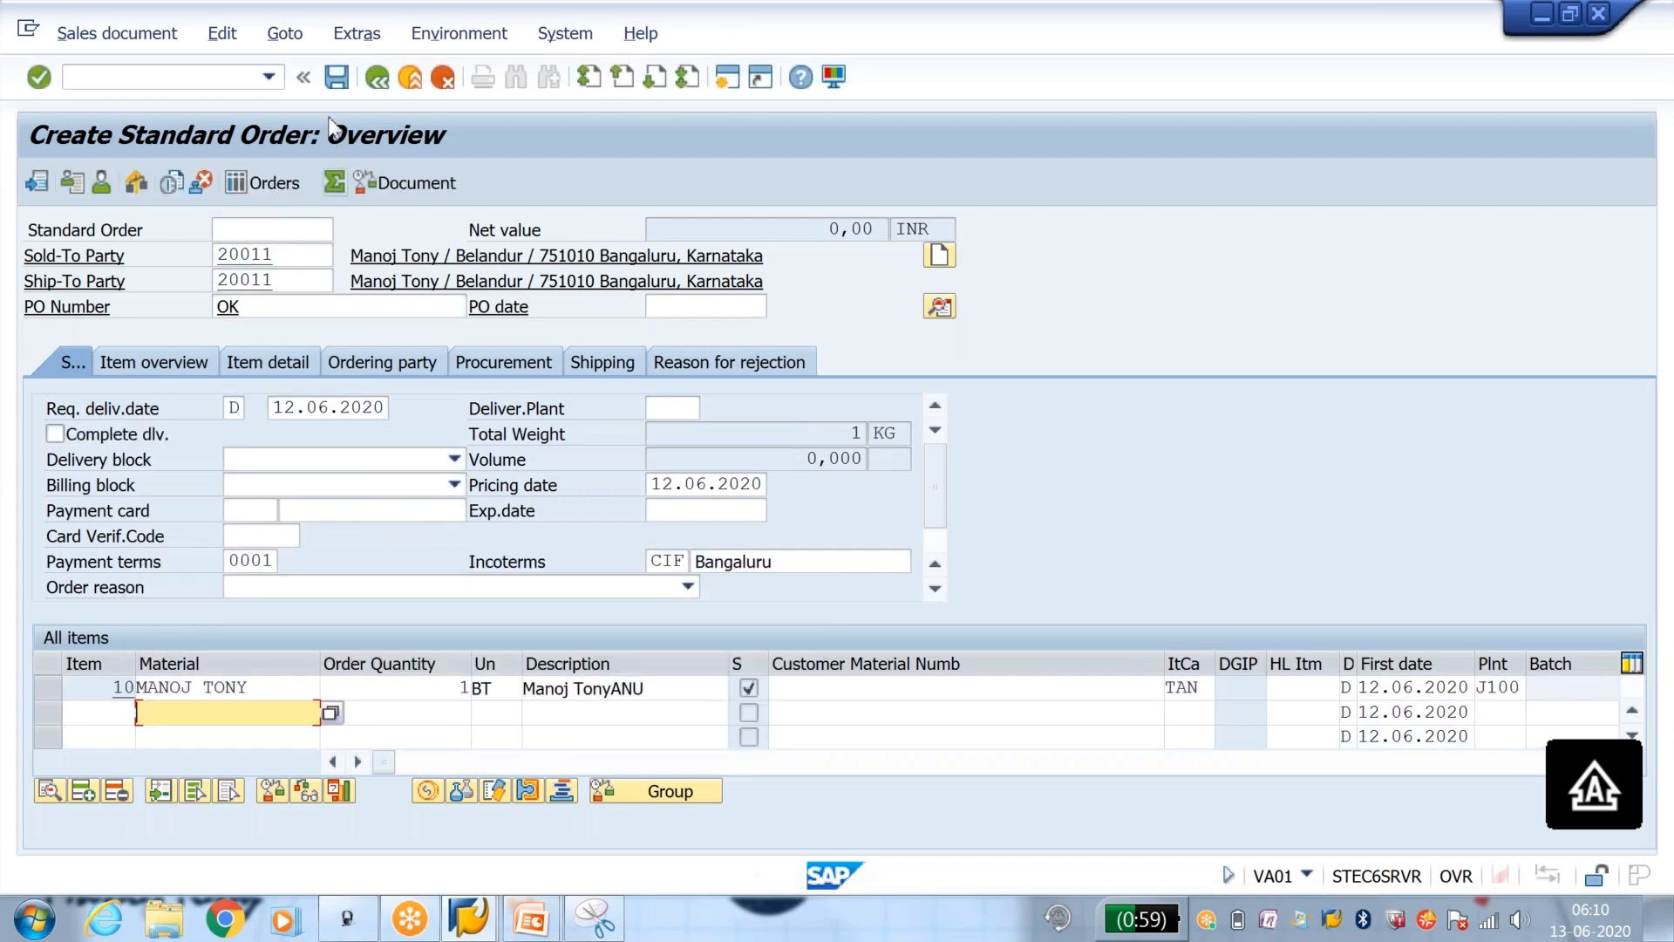
{"action": "left_click", "coordinate": [339, 80]}
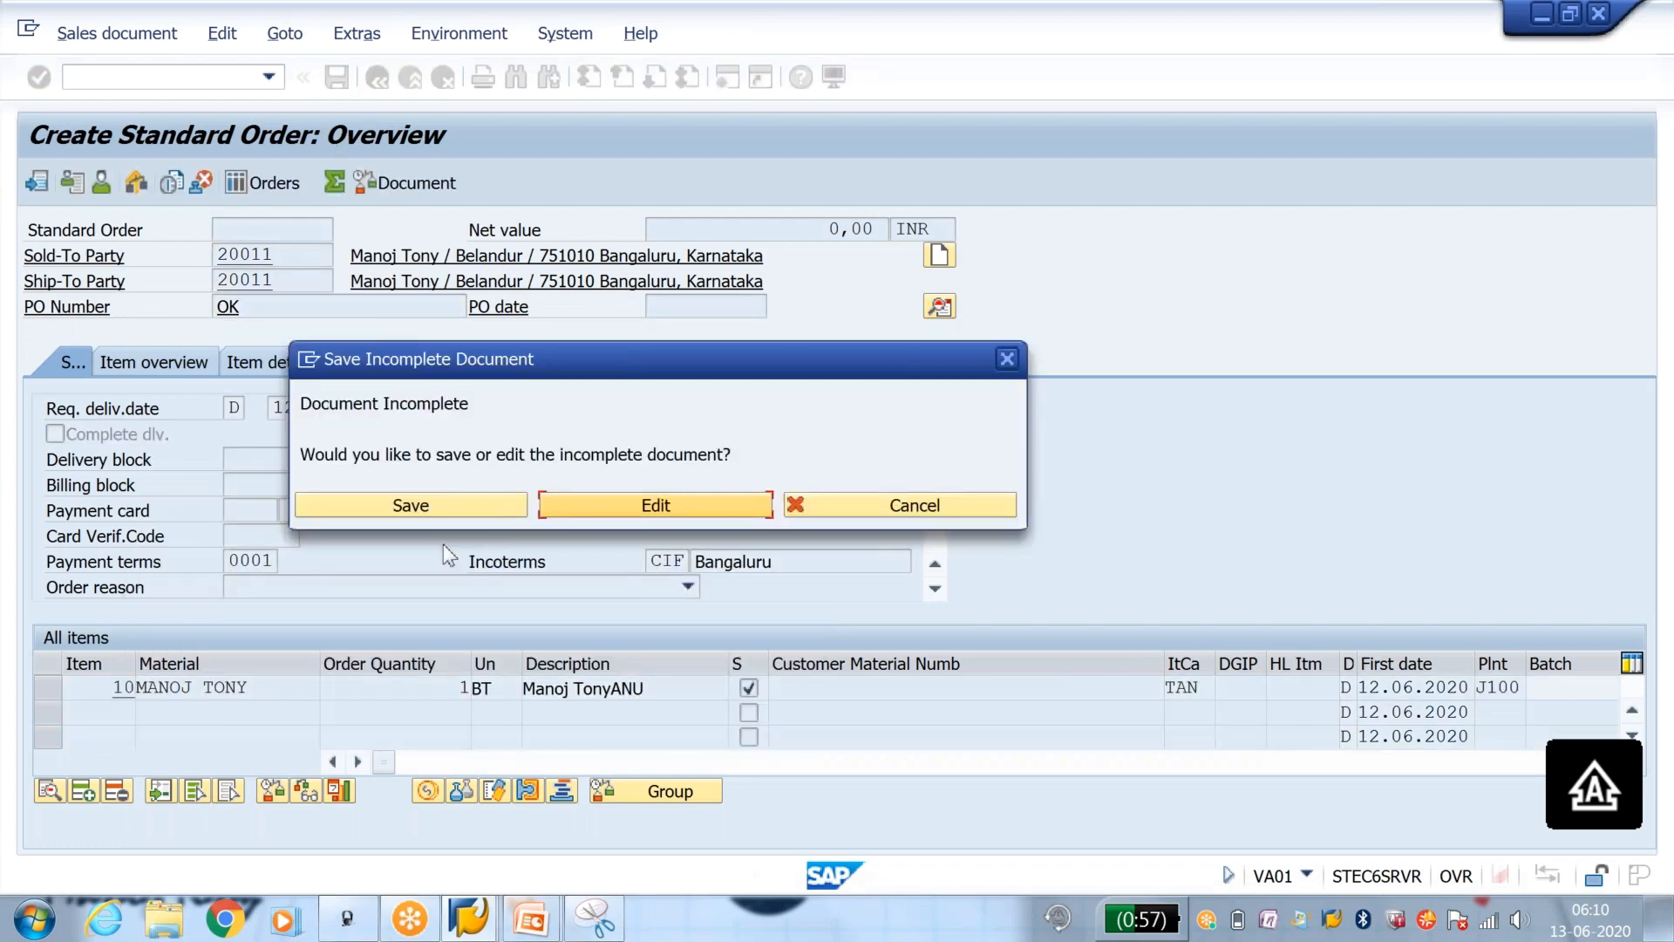
{"action": "left_click", "coordinate": [471, 508]}
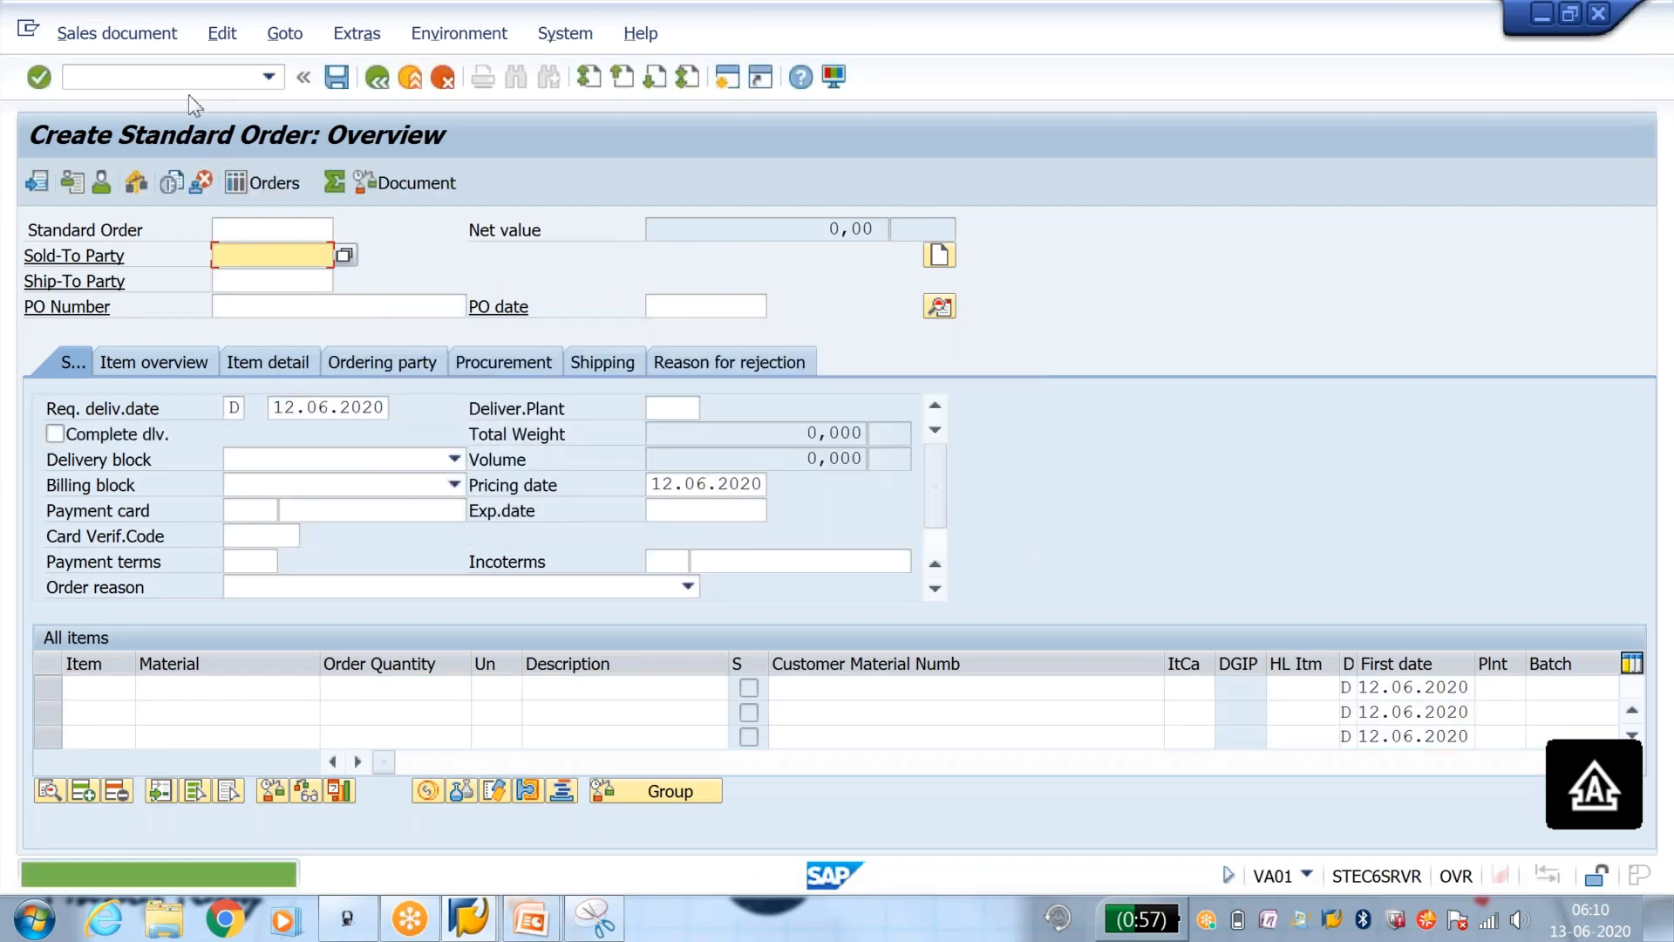
Step: Start transaction VL01N and create an outbound delivery for the proposed order with shipping point J101 and selection date 24.06.2020
{"action": "type", "text": "/NVL01N"}
{"action": "key", "text": "Return"}
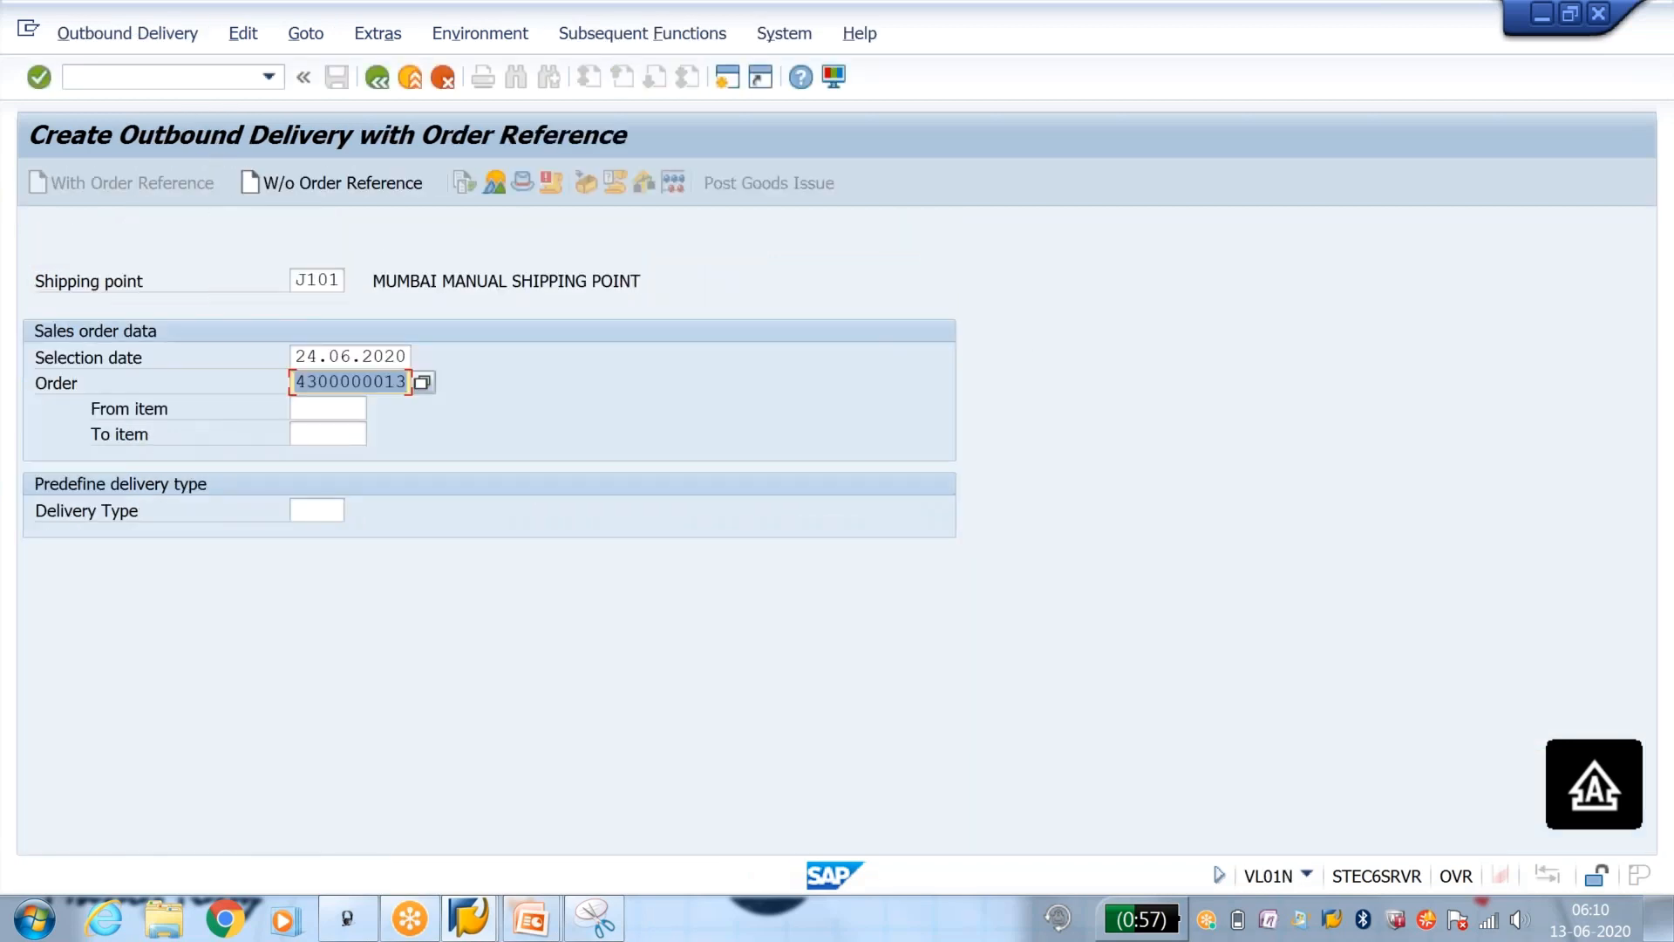
{"action": "key", "text": "Return"}
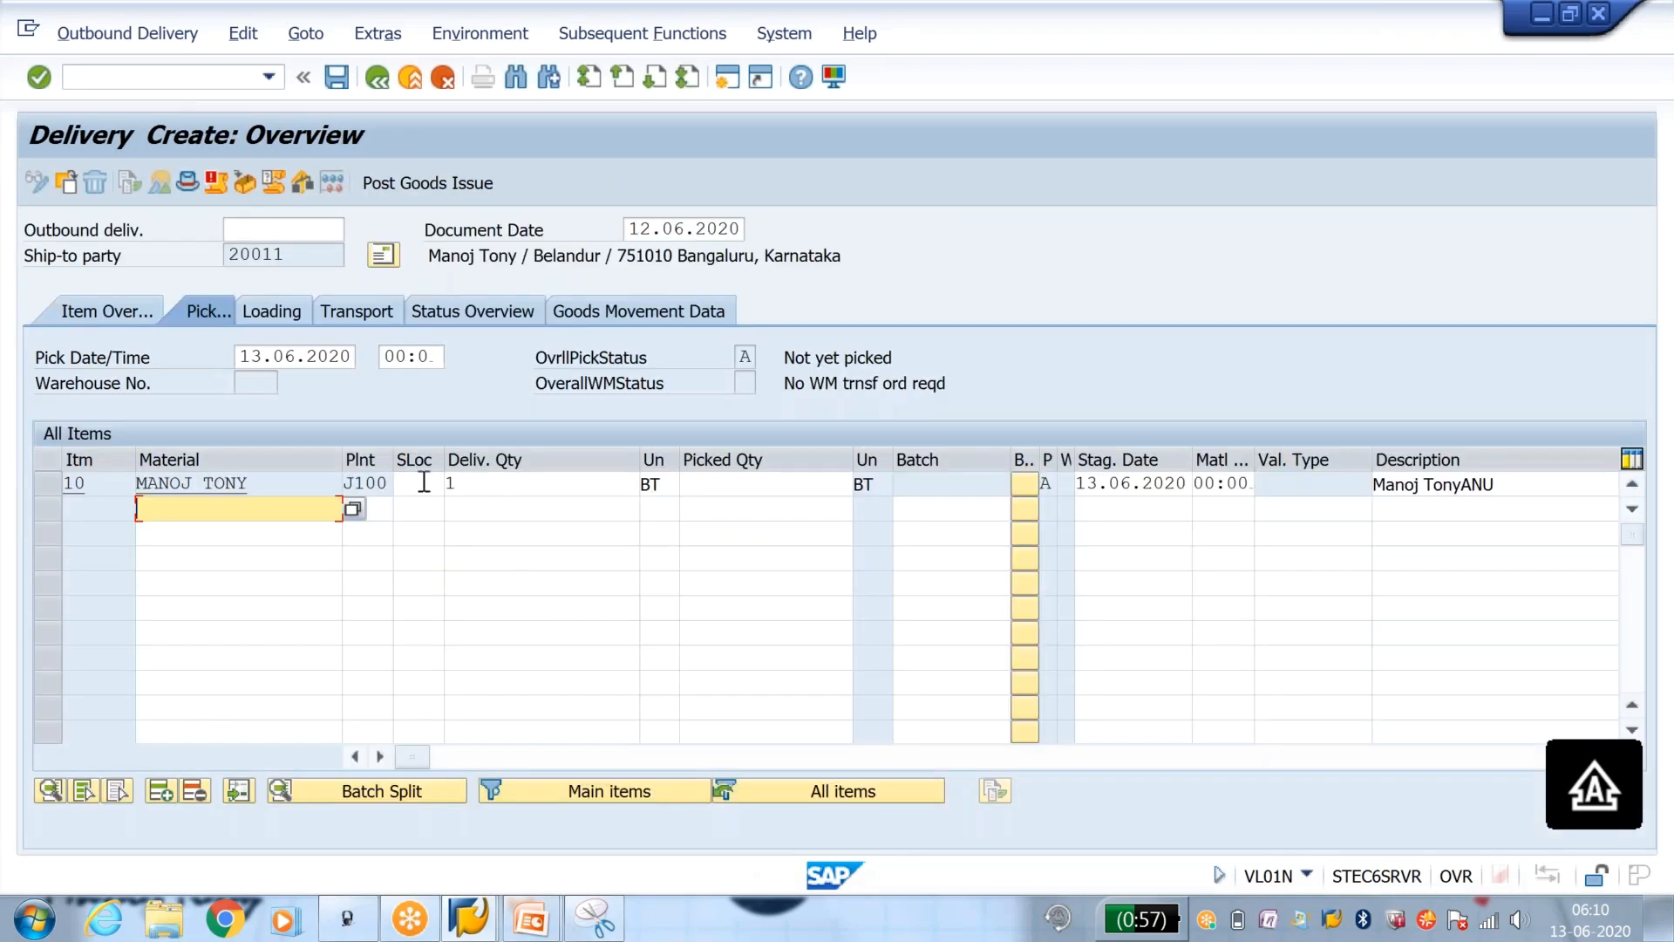
Step: Pick delivery item 10 from storage location J001 with a picked quantity of 1
{"action": "left_click", "coordinate": [429, 484]}
{"action": "left_click", "coordinate": [417, 507]}
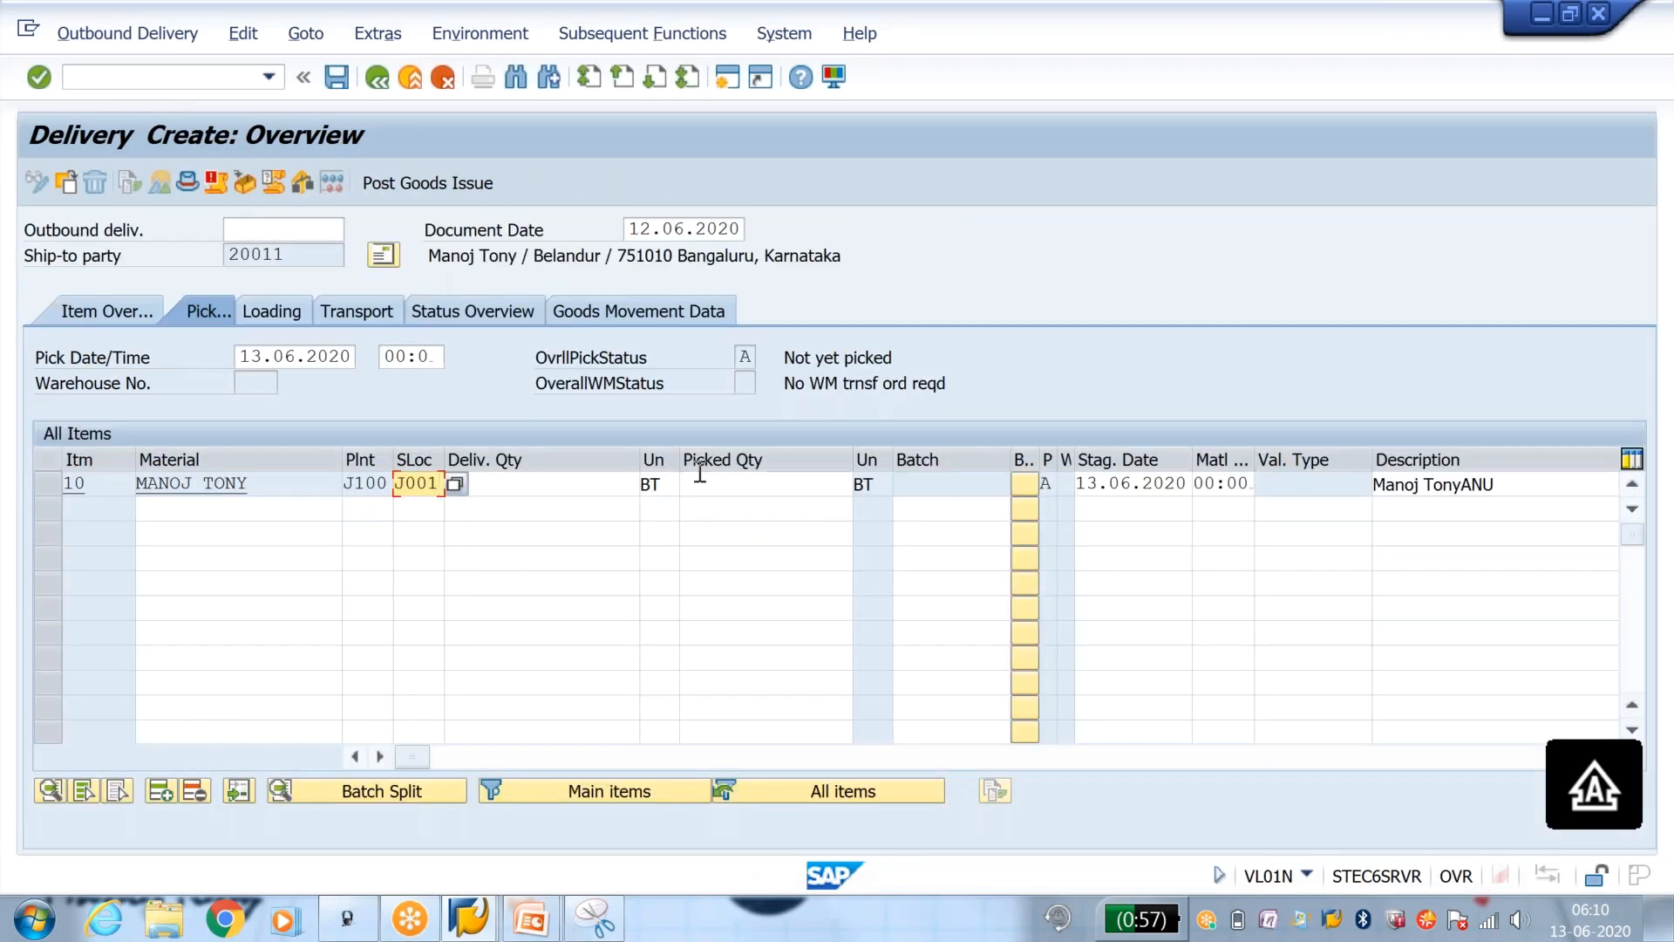
{"action": "left_click", "coordinate": [700, 476]}
{"action": "type", "text": "1"}
{"action": "key", "text": "Return"}
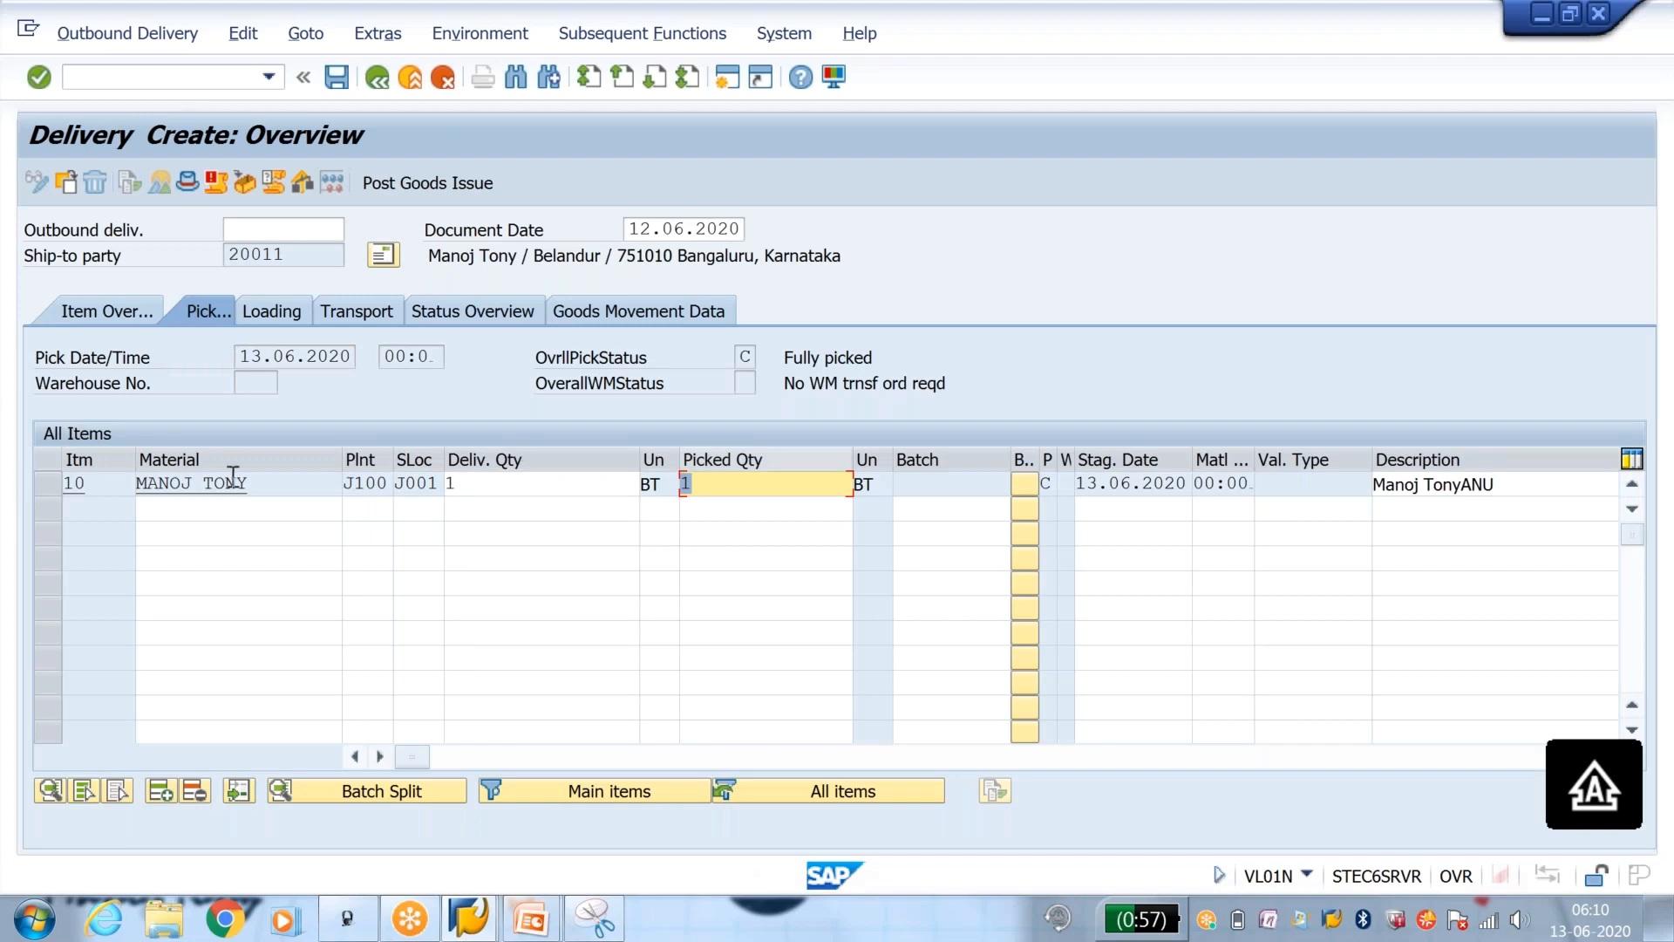
Step: Try to pack delivery item 10 and open the overview for packing handling units
{"action": "left_click", "coordinate": [50, 484]}
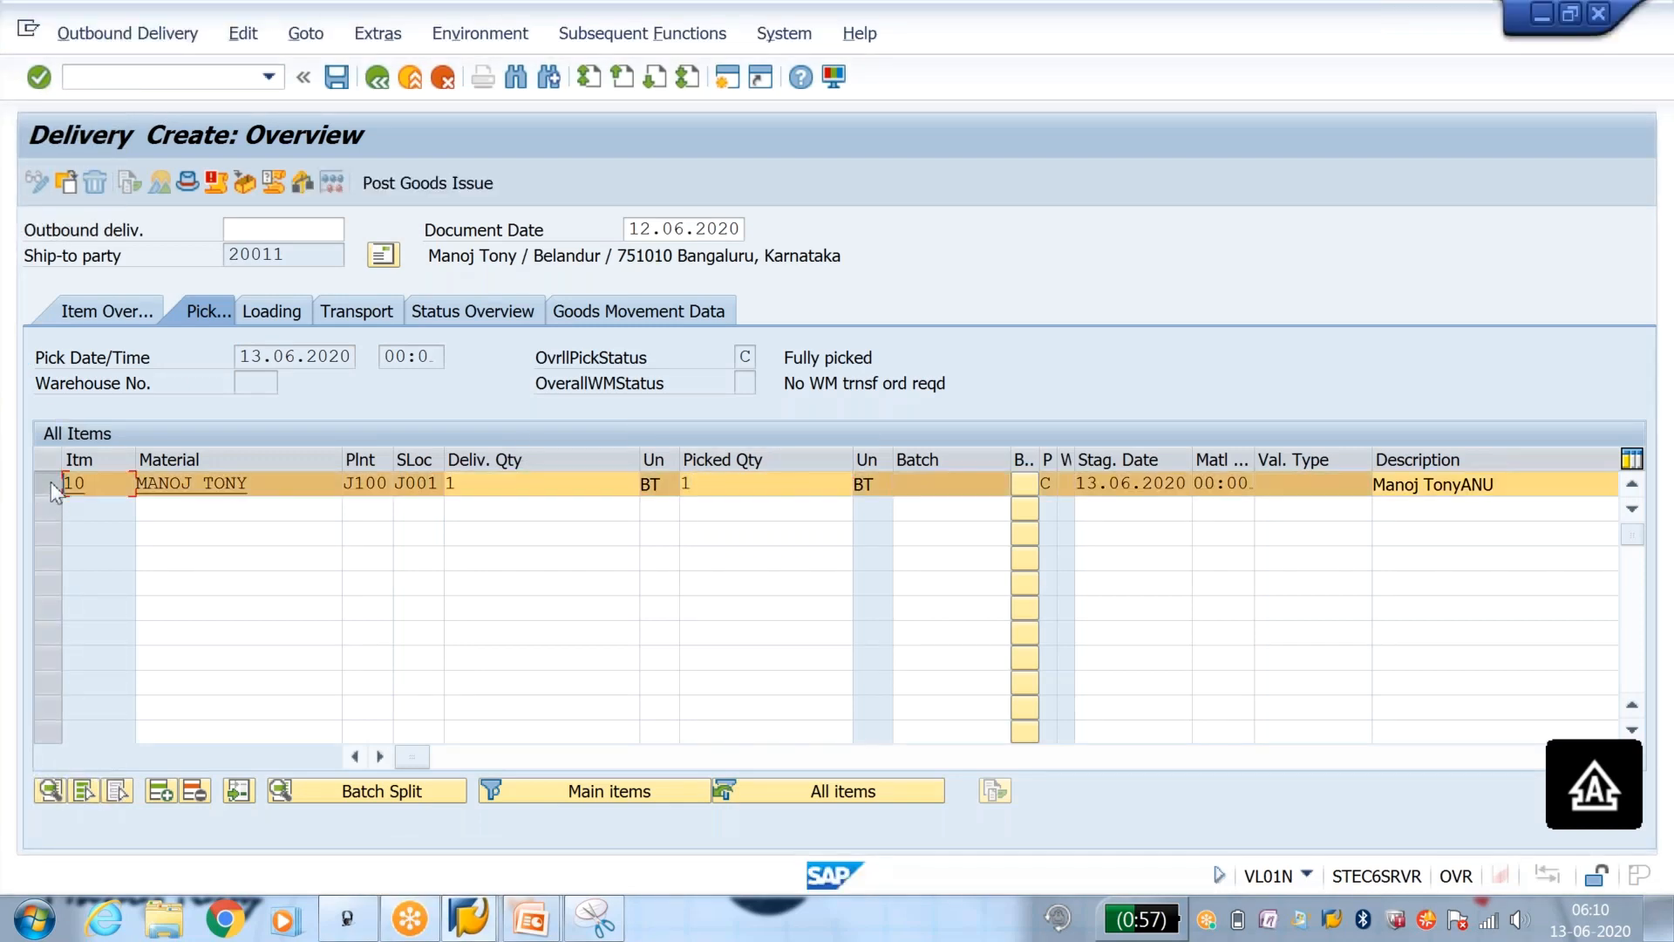
{"action": "left_click", "coordinate": [245, 184]}
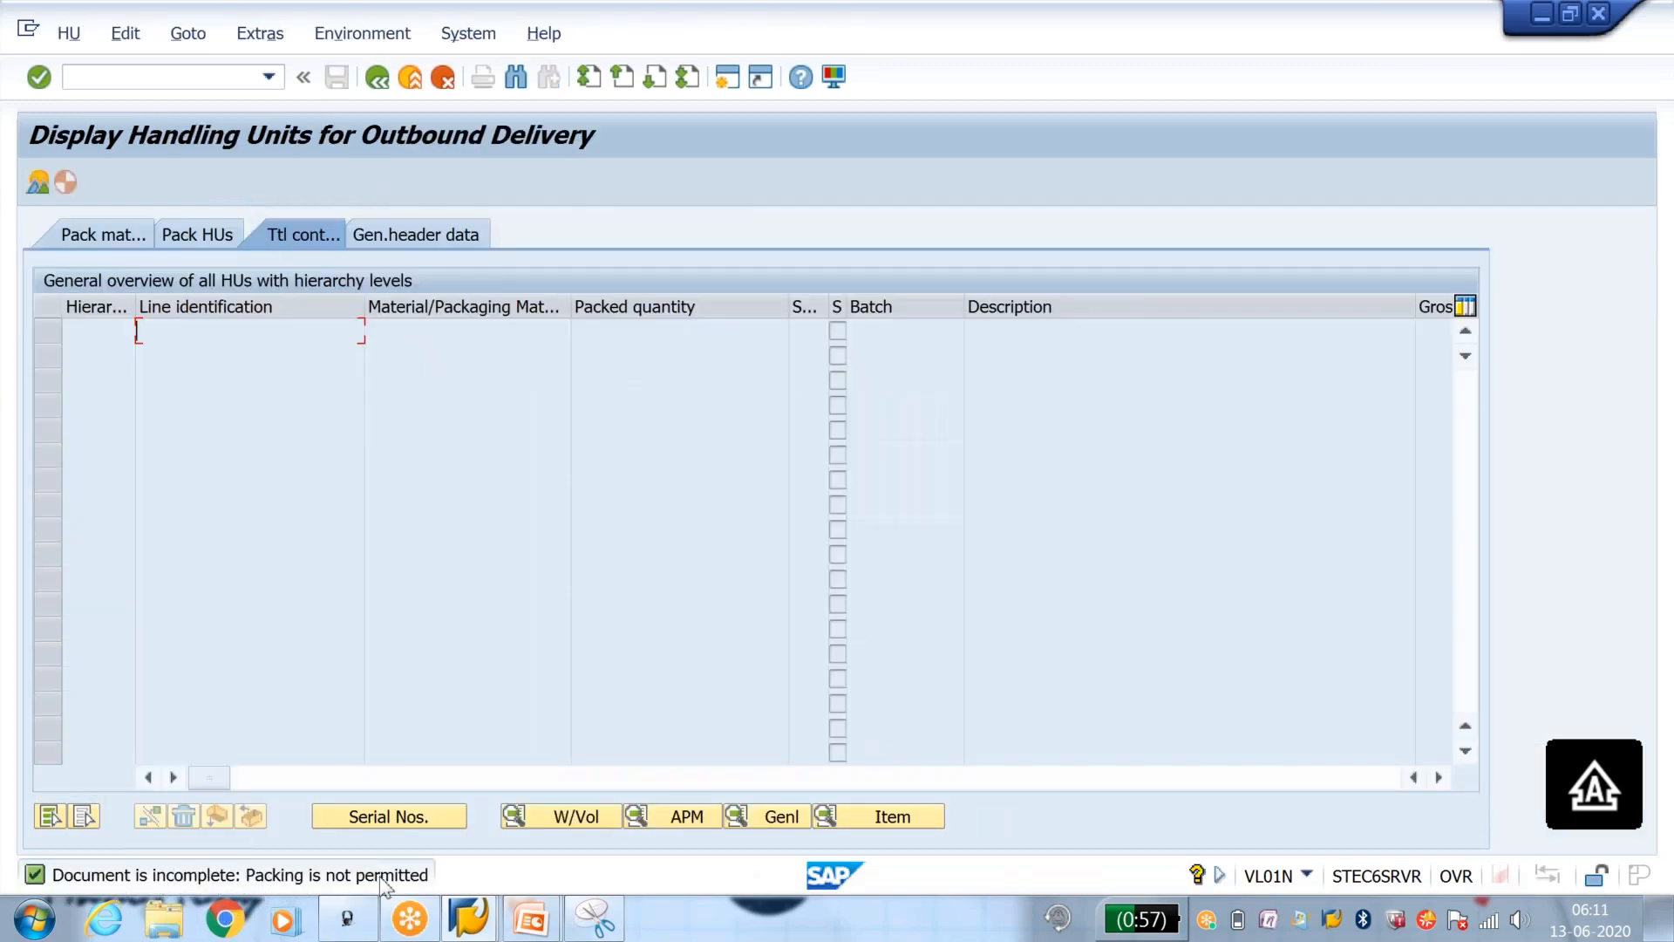
{"action": "left_click", "coordinate": [175, 237]}
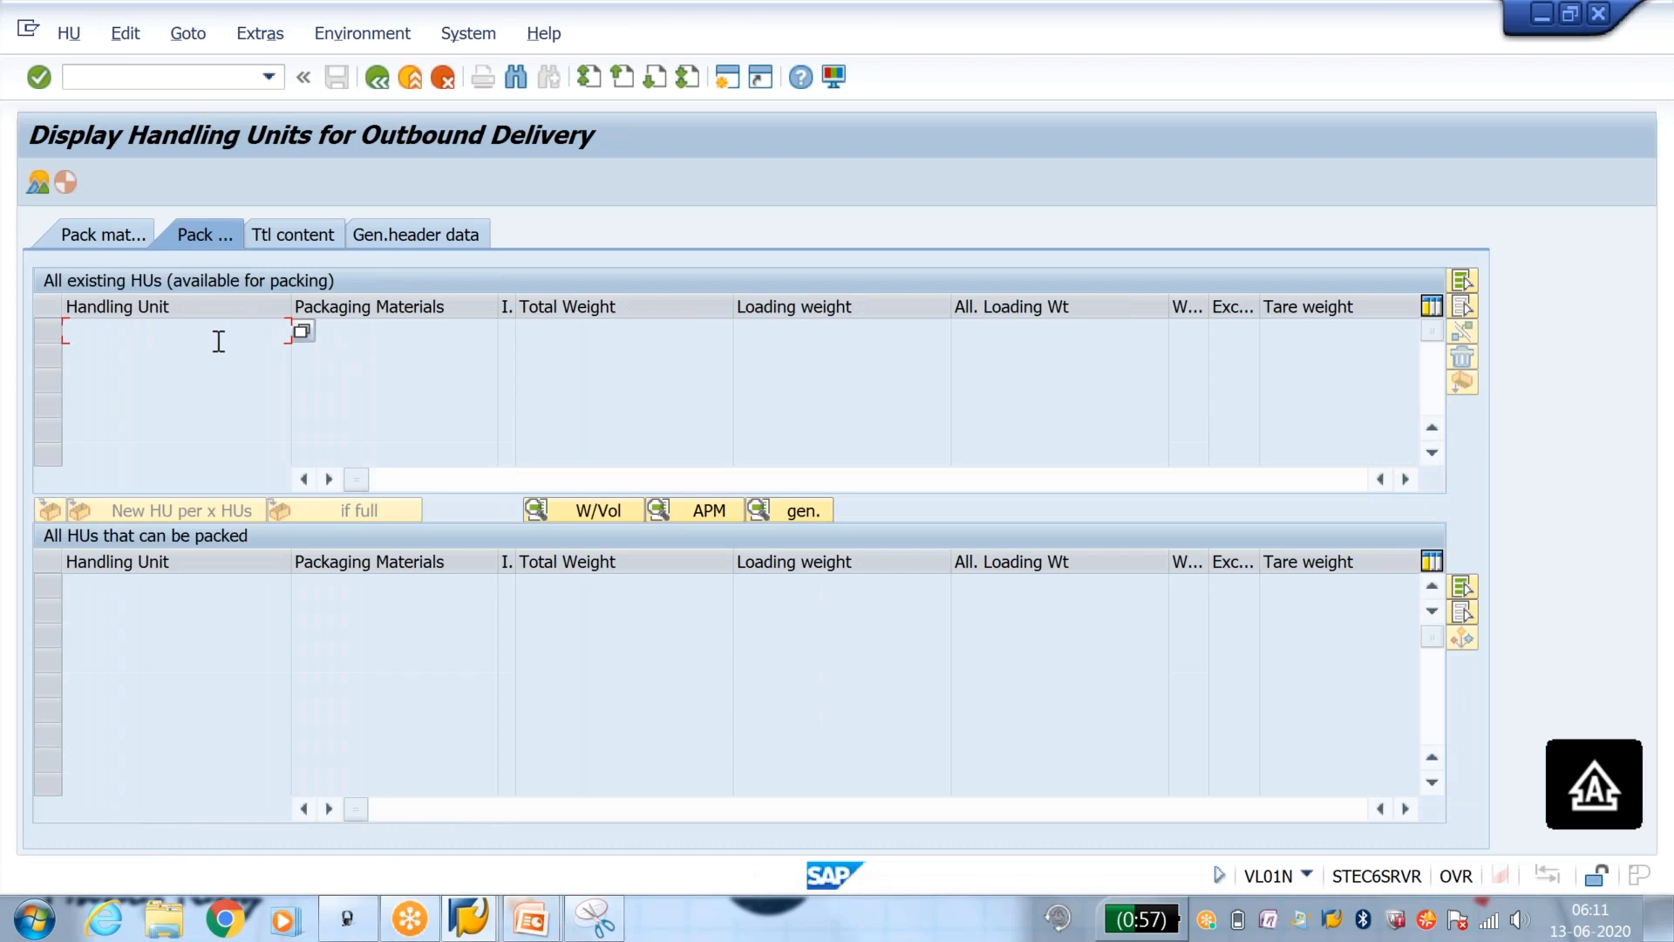
Step: View the technical information of the Handling Unit field and close the field help
{"action": "left_click", "coordinate": [801, 77]}
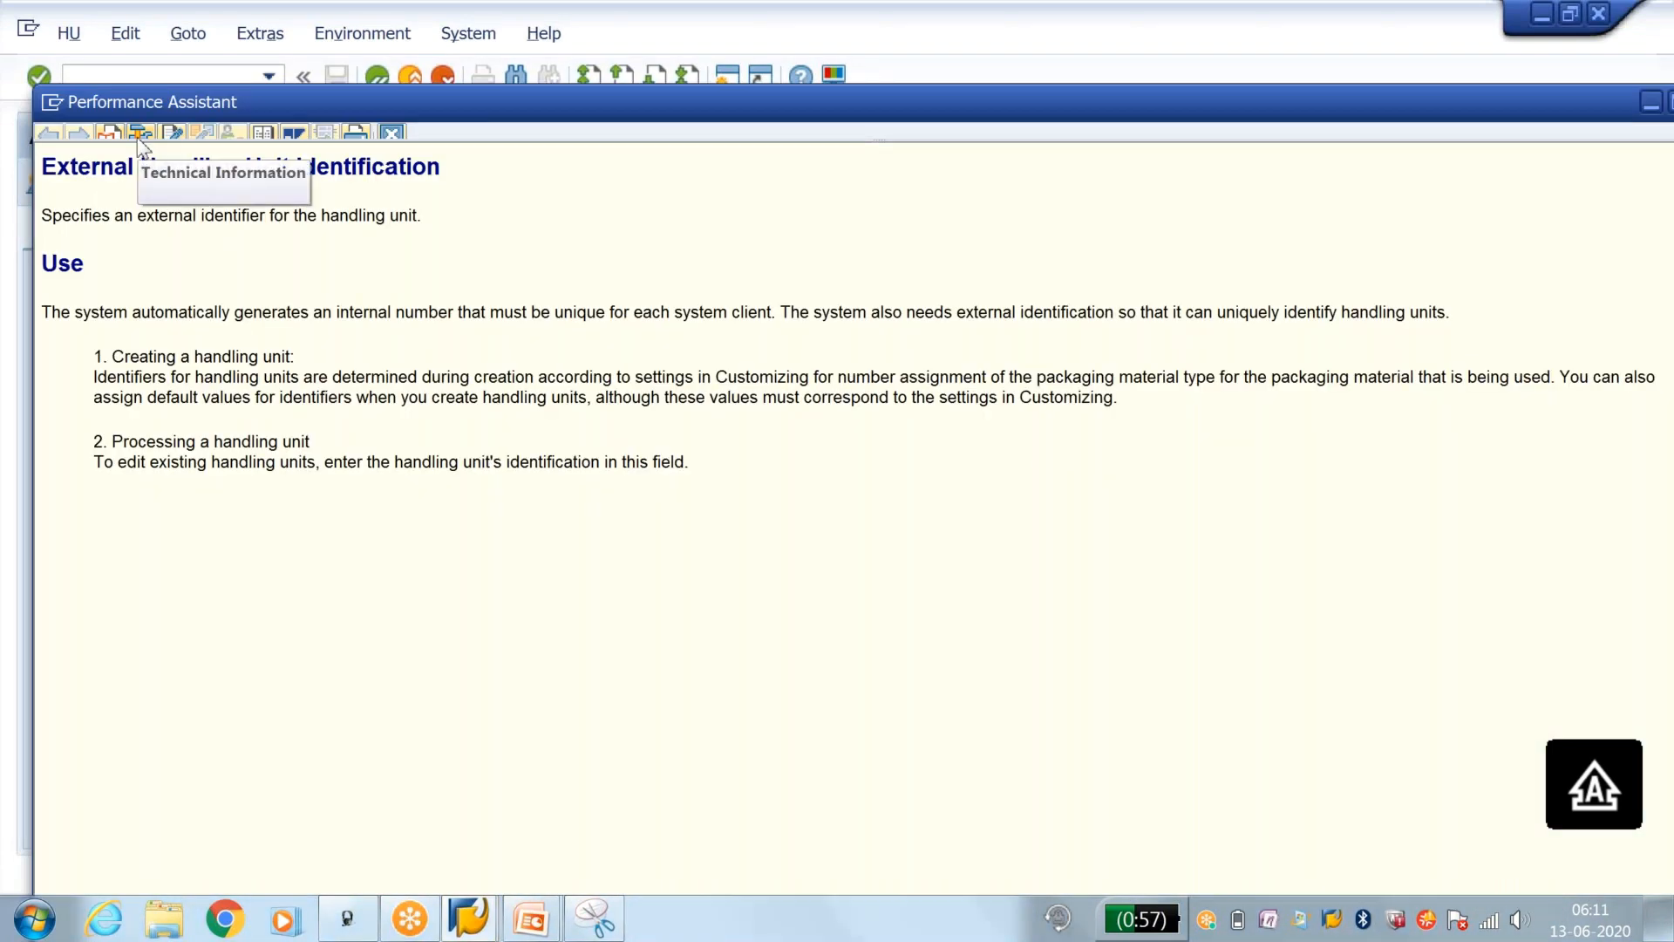
{"action": "left_click", "coordinate": [139, 133]}
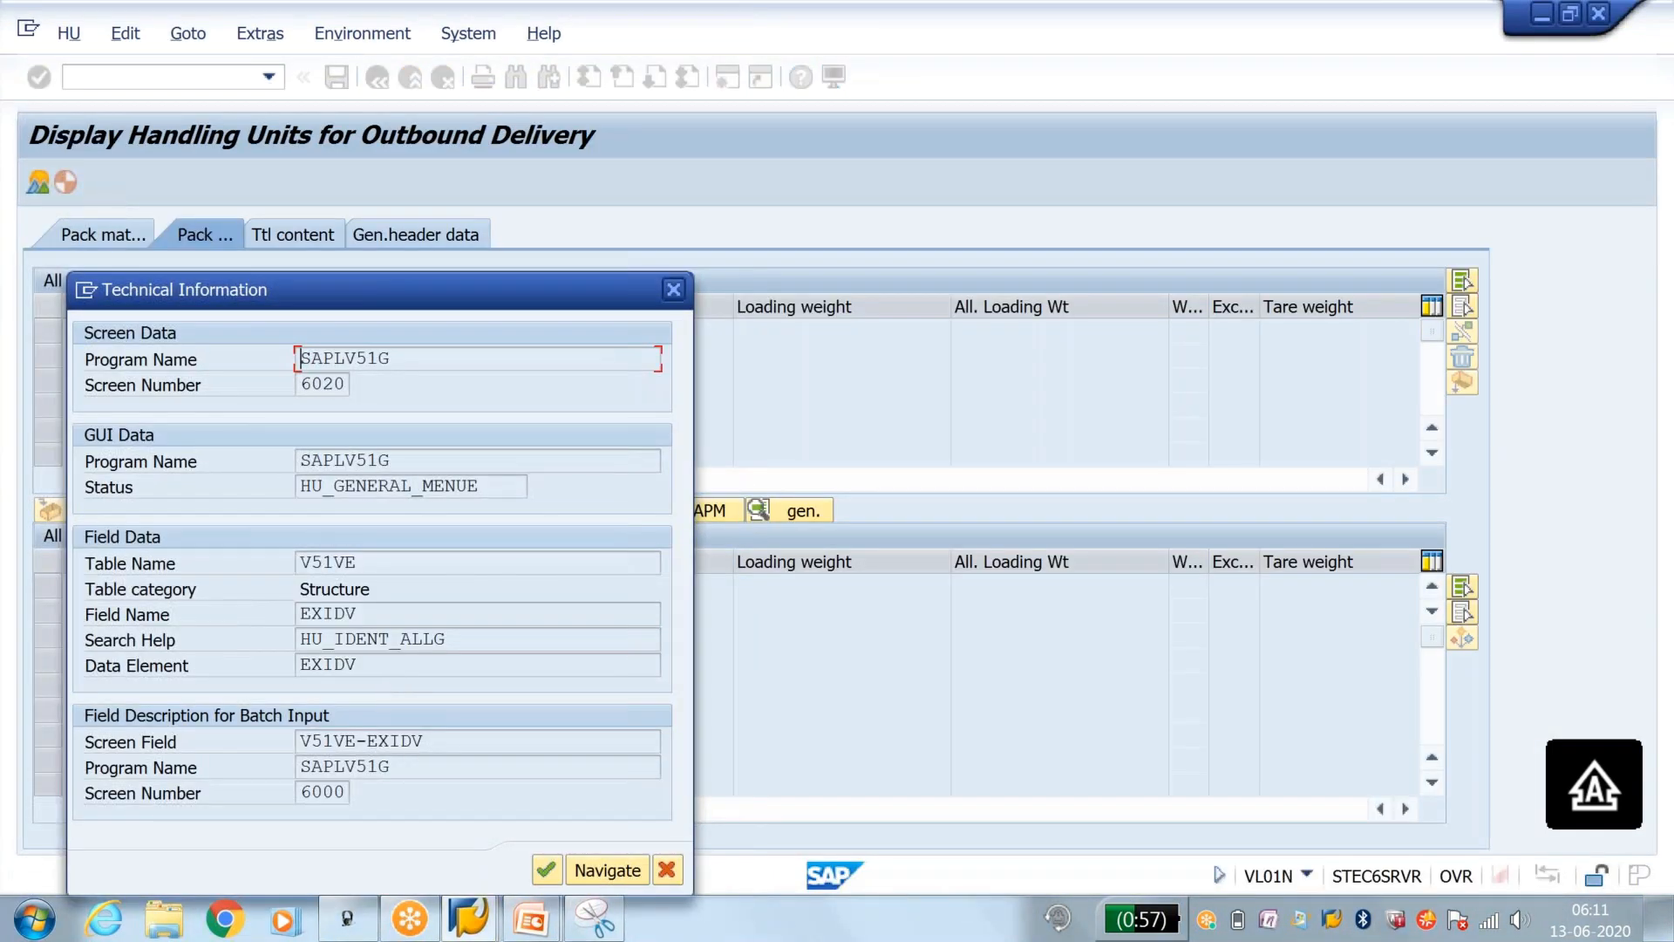
{"action": "left_click", "coordinate": [674, 288]}
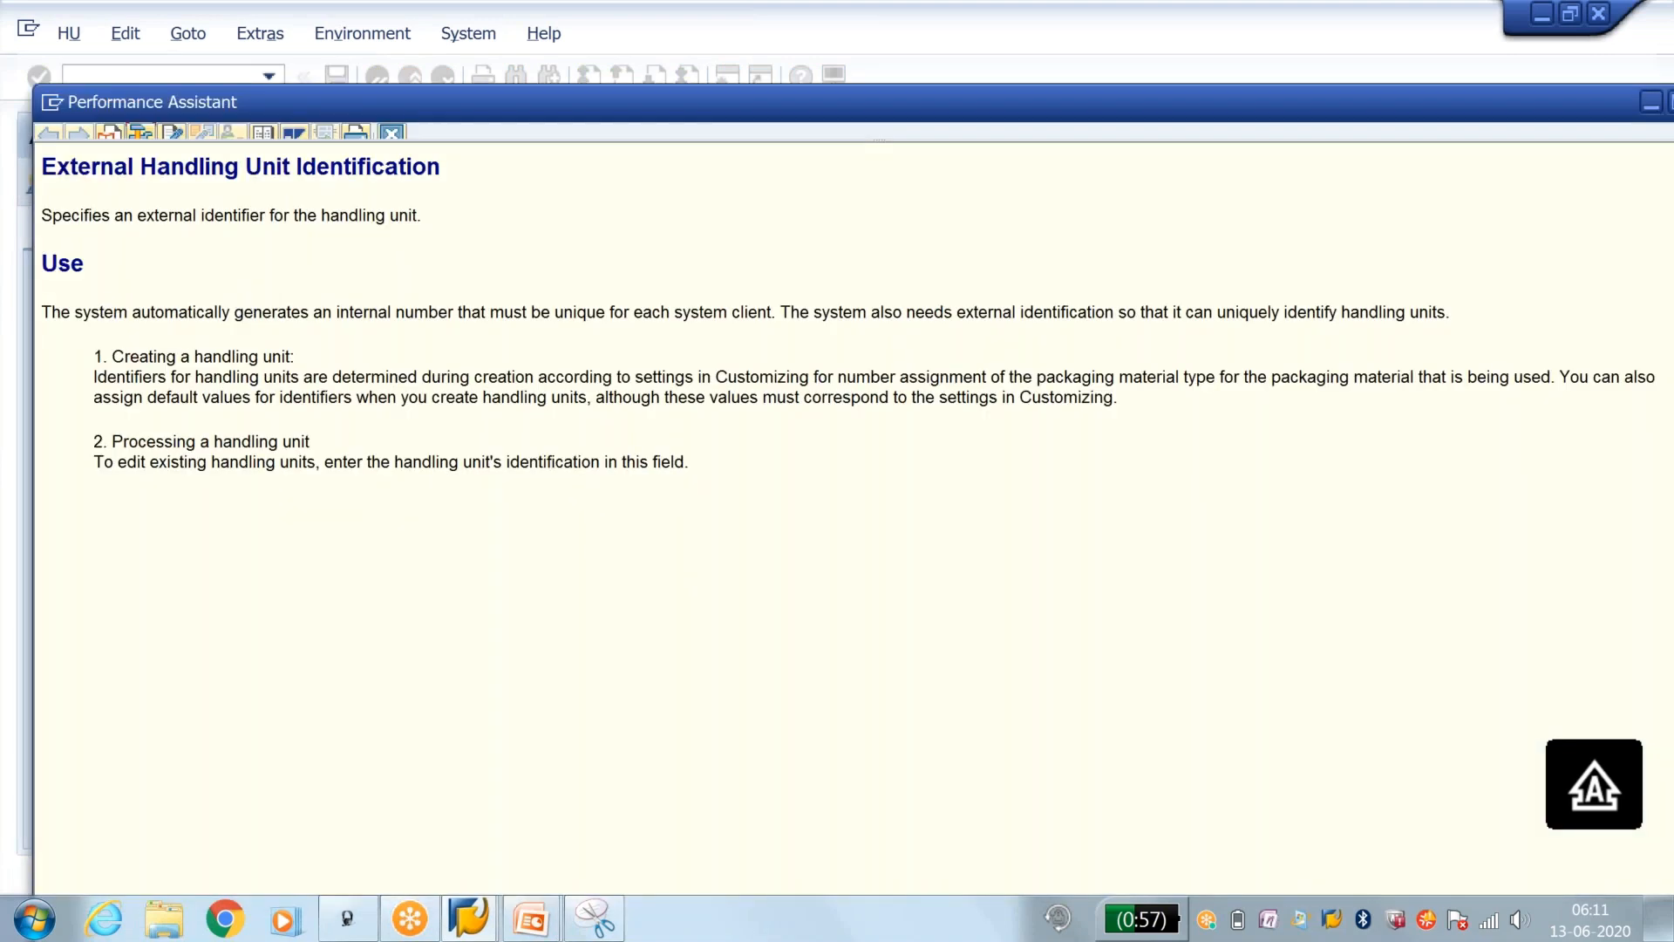
{"action": "left_click", "coordinate": [392, 134]}
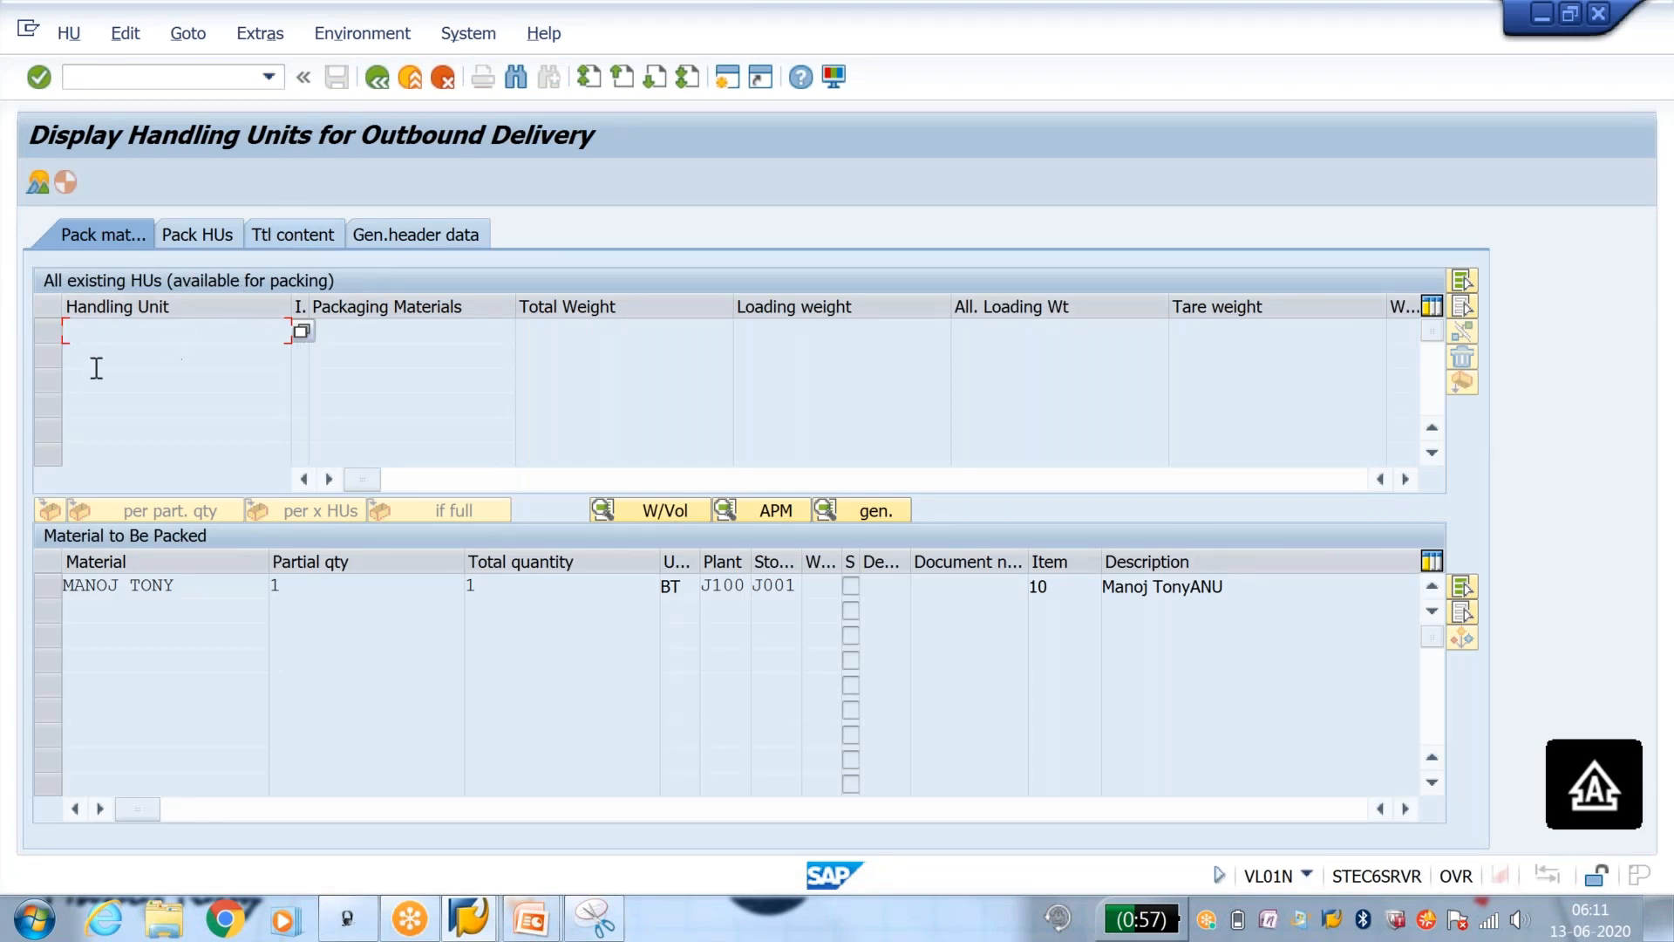
Step: Return to the delivery, try packing item 10 again, and go back to the delivery overview
{"action": "left_click", "coordinate": [375, 80]}
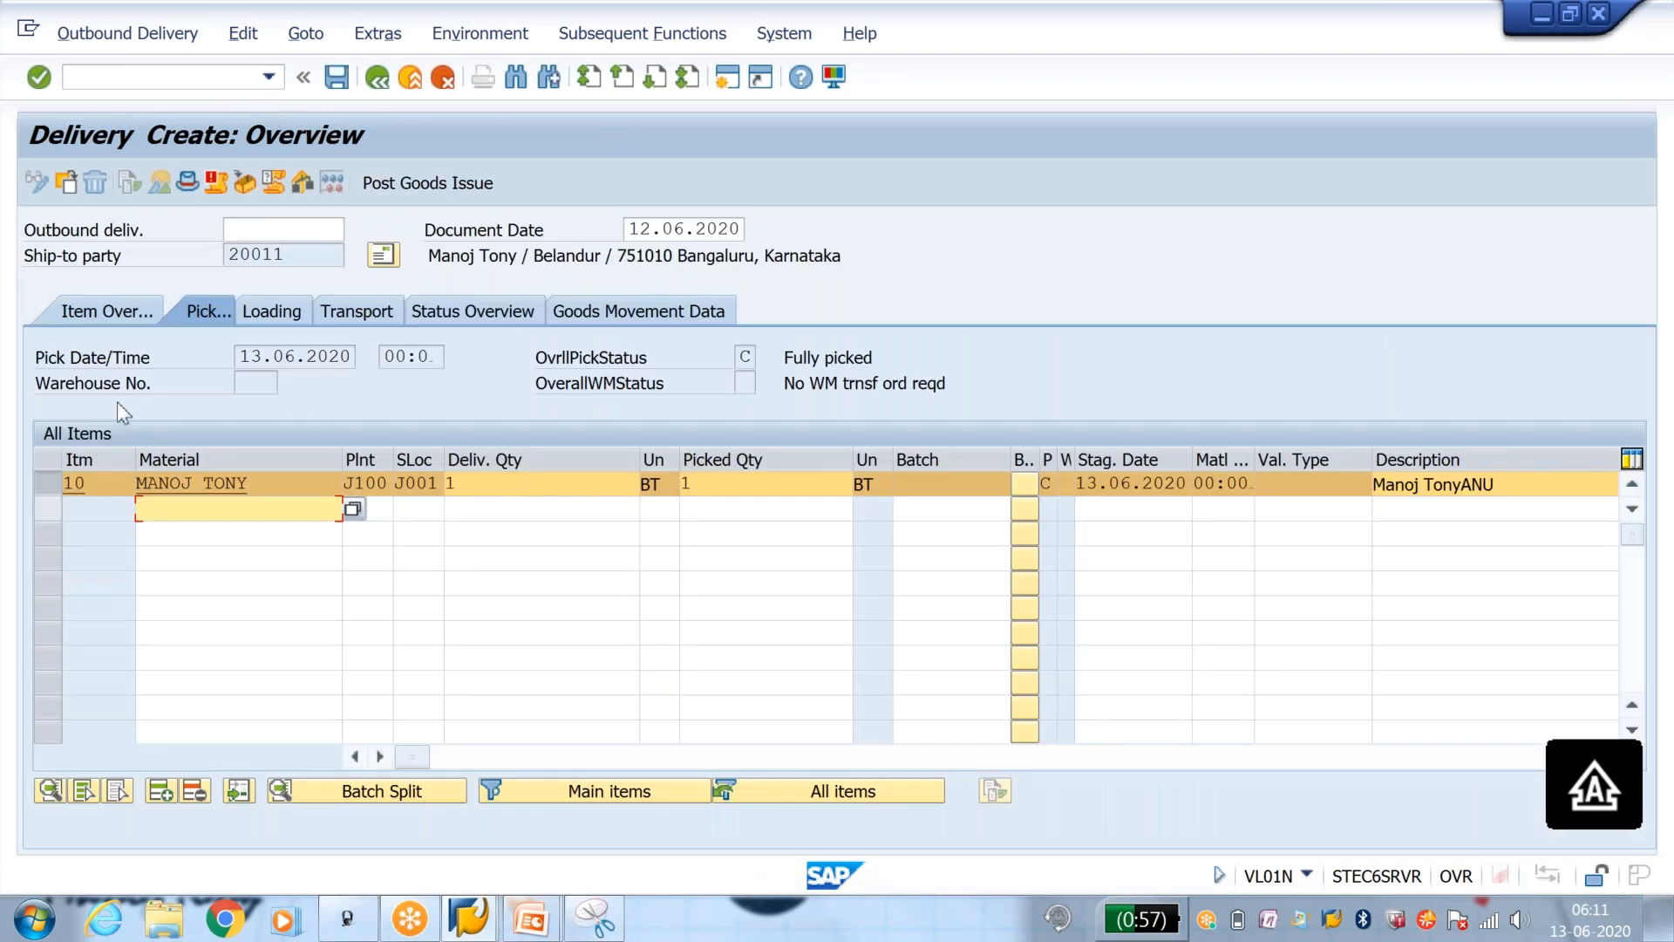
{"action": "left_click", "coordinate": [246, 181]}
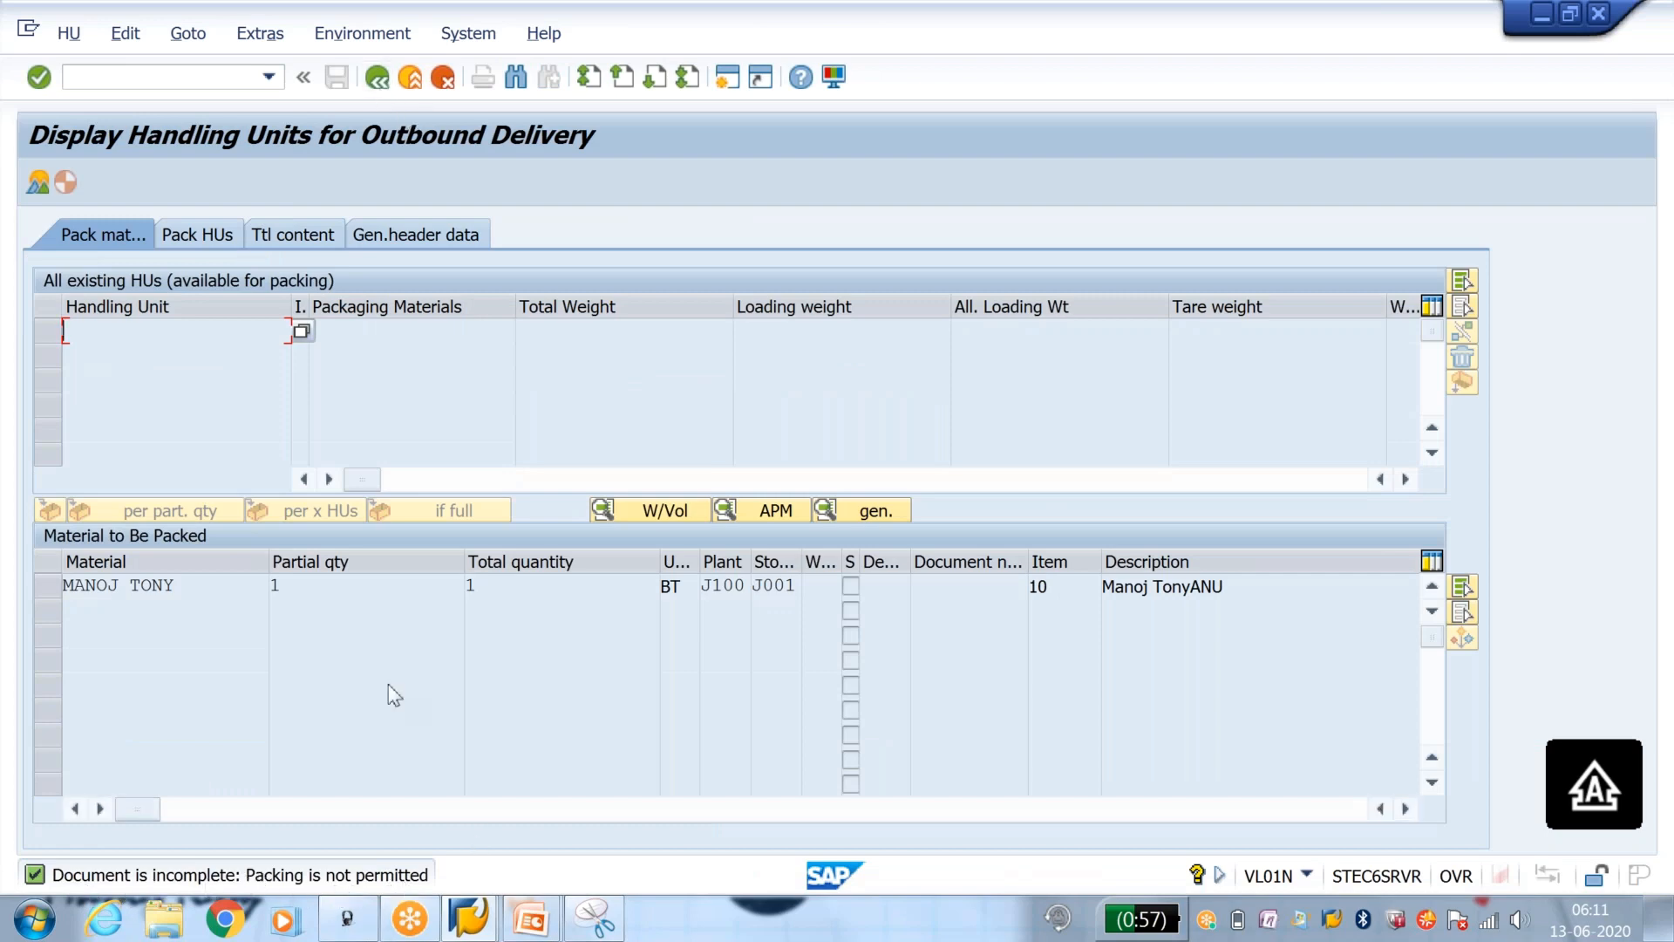
{"action": "key", "text": "F3"}
{"action": "mouse_move", "coordinate": [530, 920]}
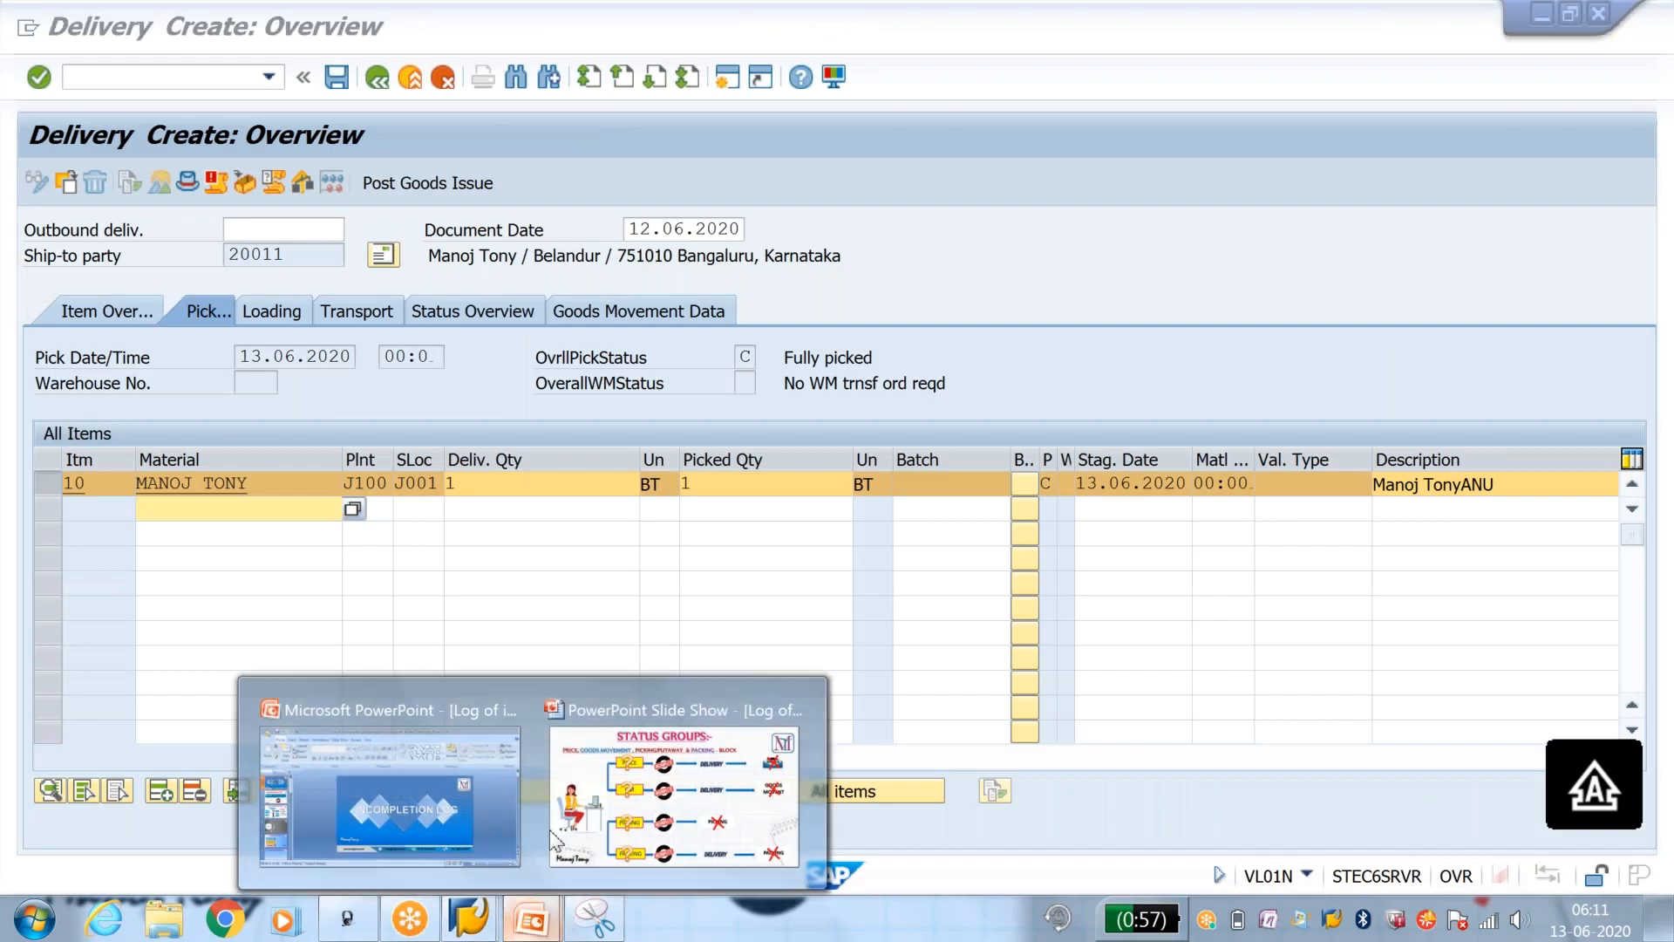
{"action": "left_click", "coordinate": [592, 806]}
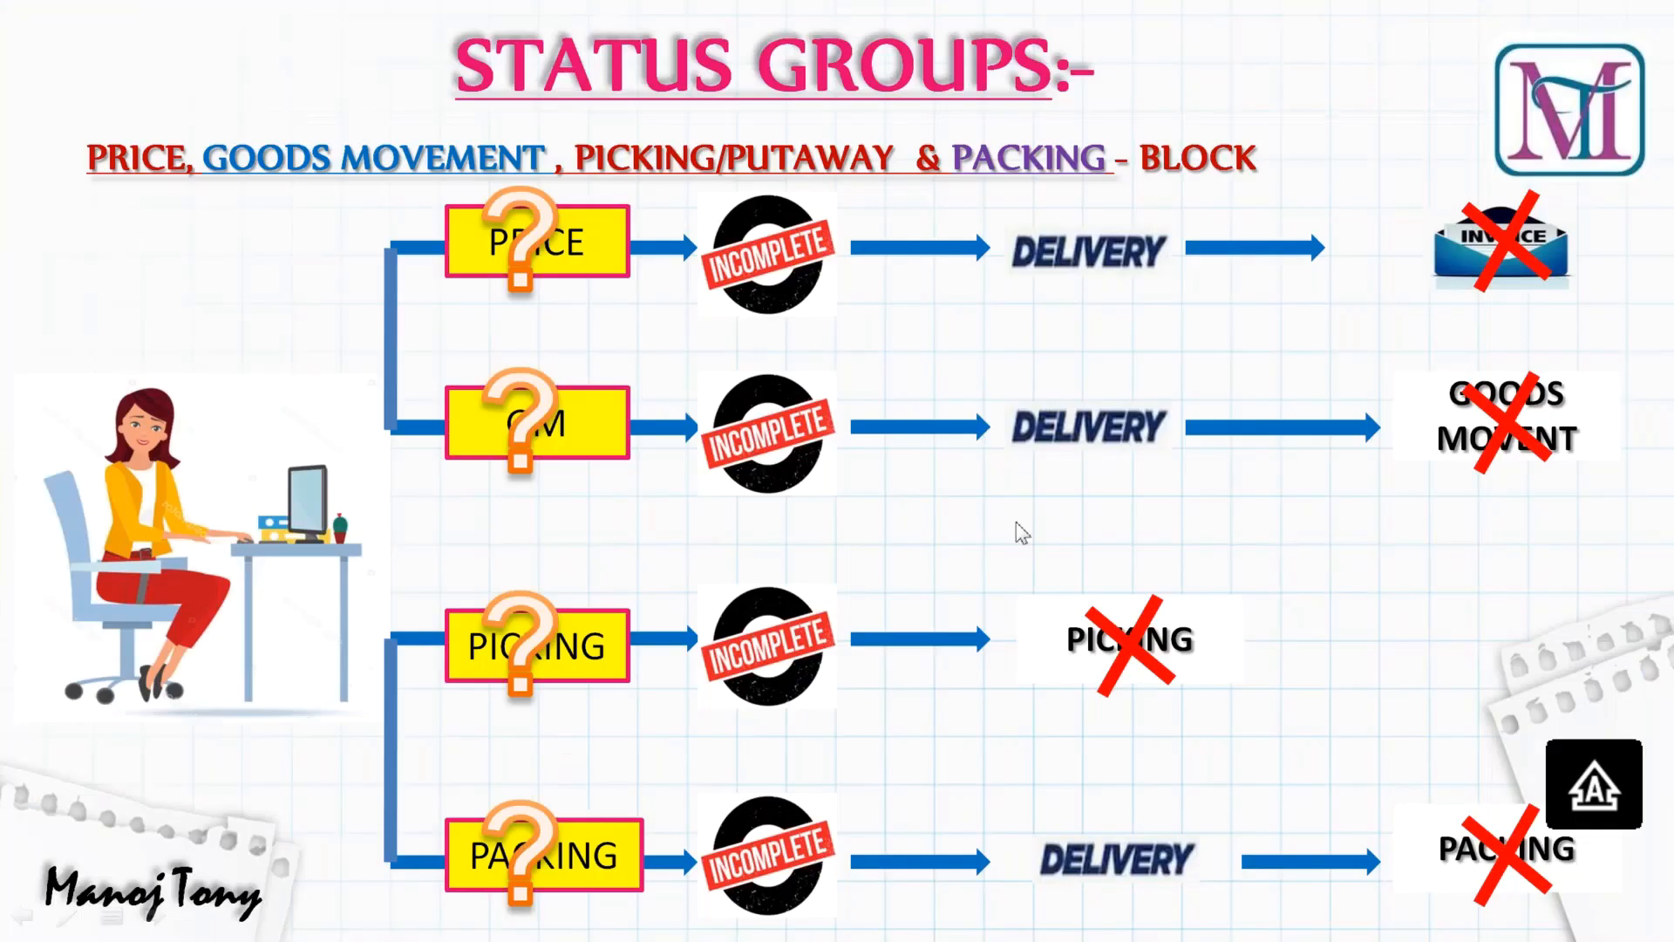
{"action": "left_click", "coordinate": [233, 806]}
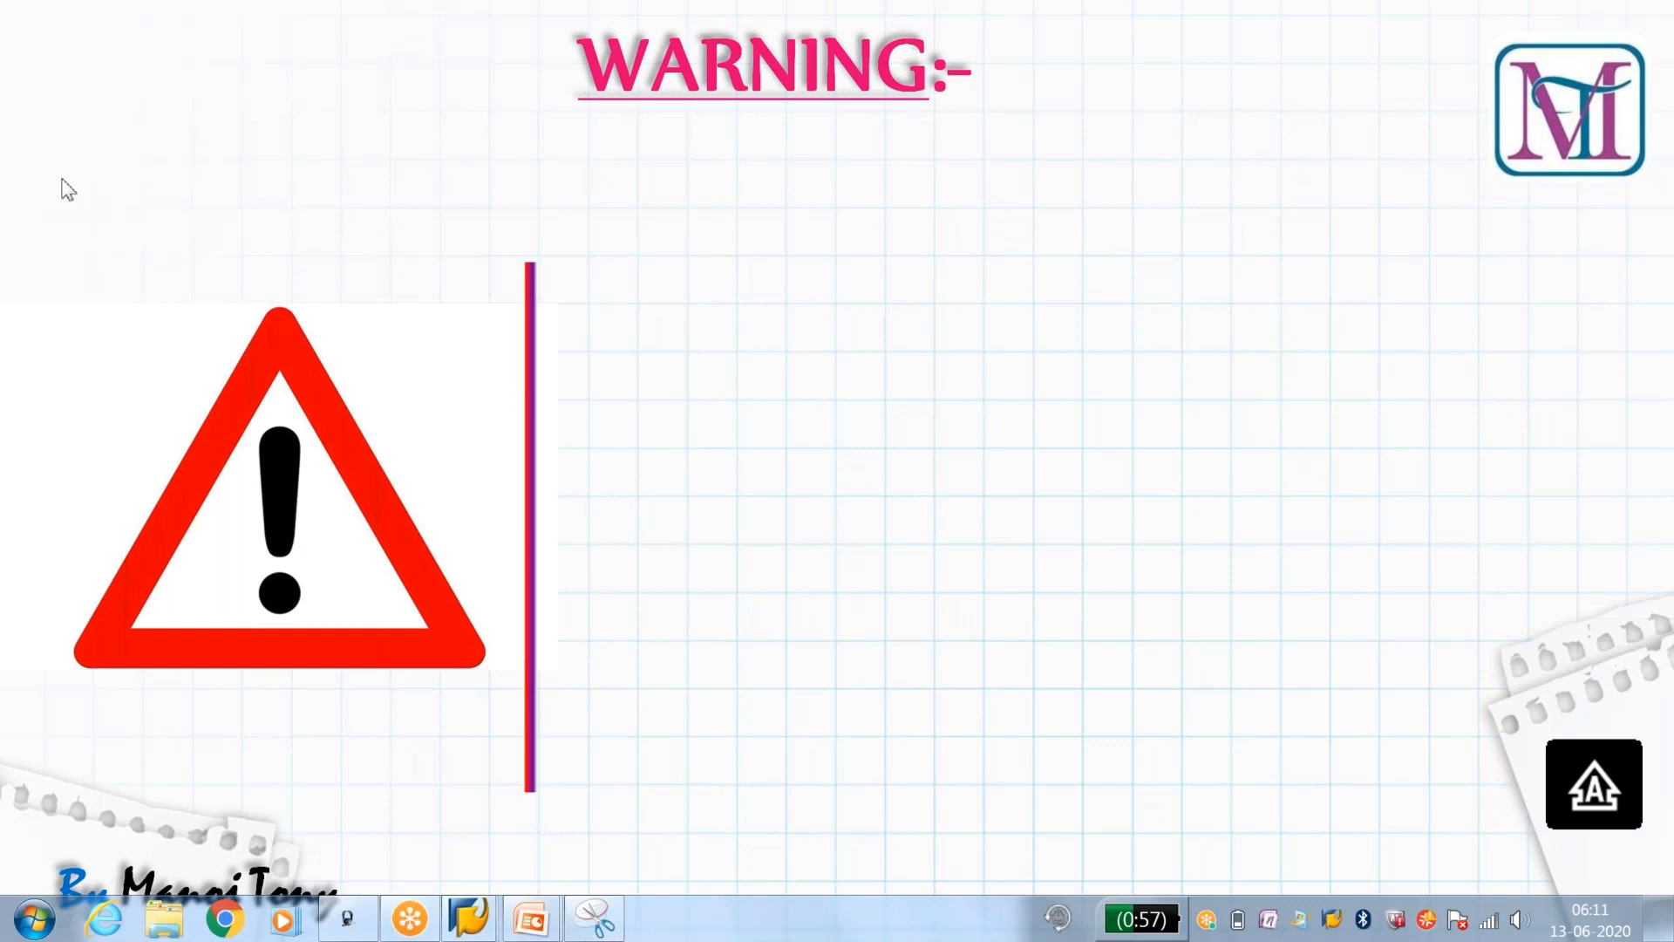
Step: Switch to the procedure assignment session in SAP, leave the assignments, and open the definition of incompleteness procedures from the implementation guide
{"action": "mouse_move", "coordinate": [493, 923]}
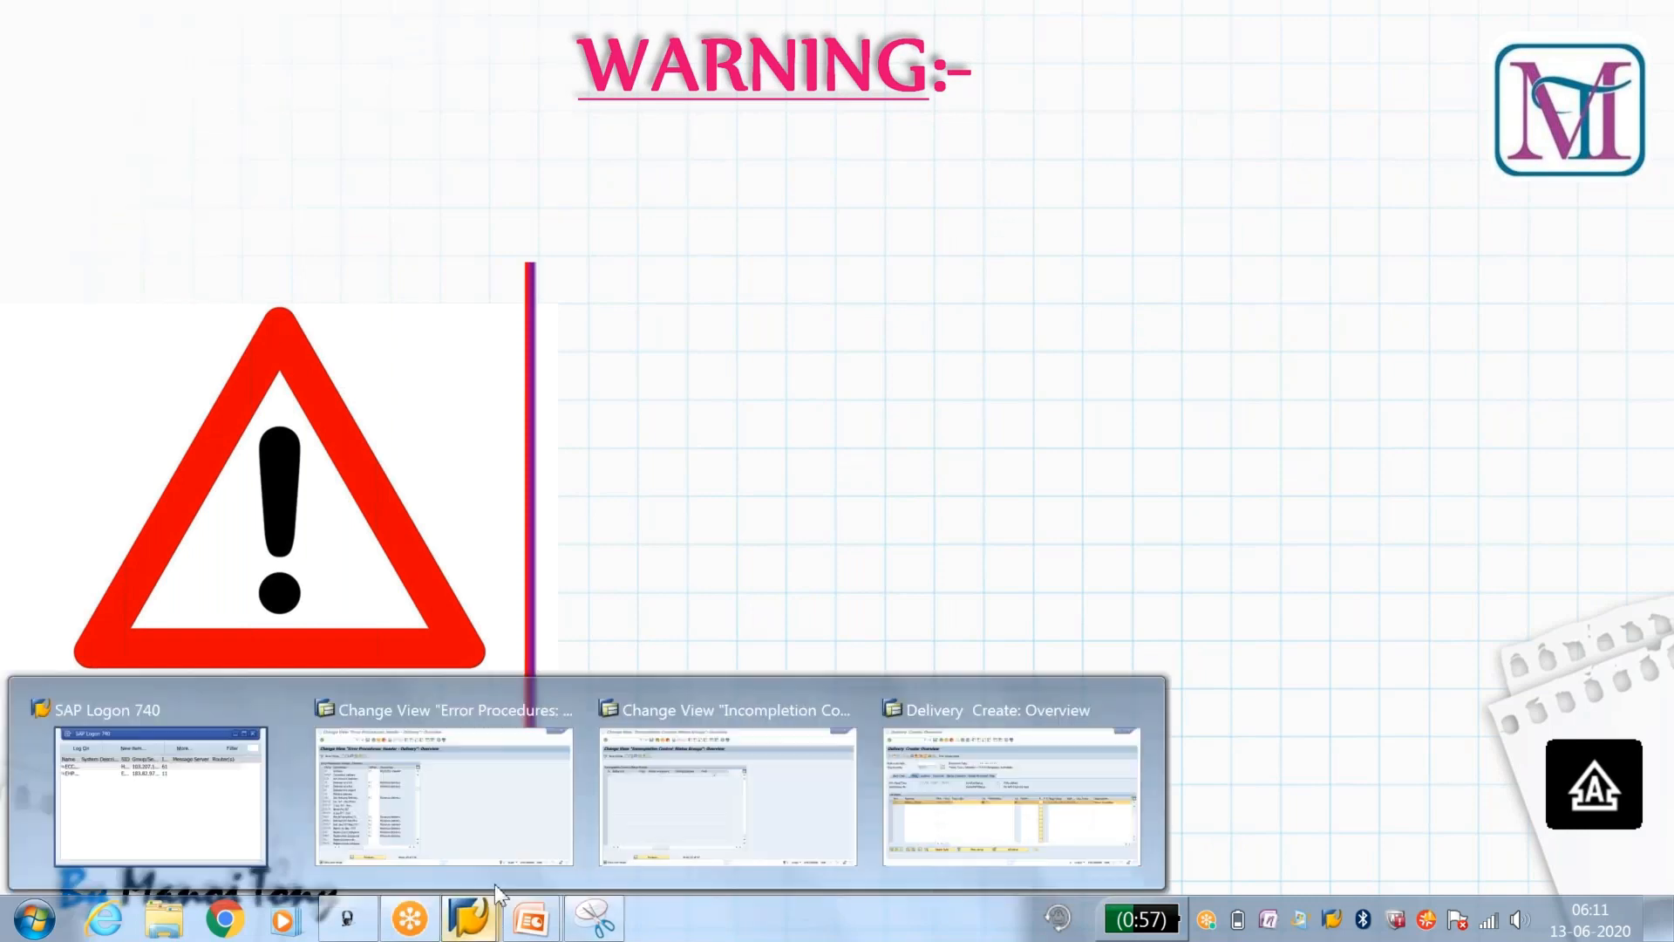
{"action": "left_click", "coordinate": [454, 785]}
{"action": "left_click", "coordinate": [376, 78]}
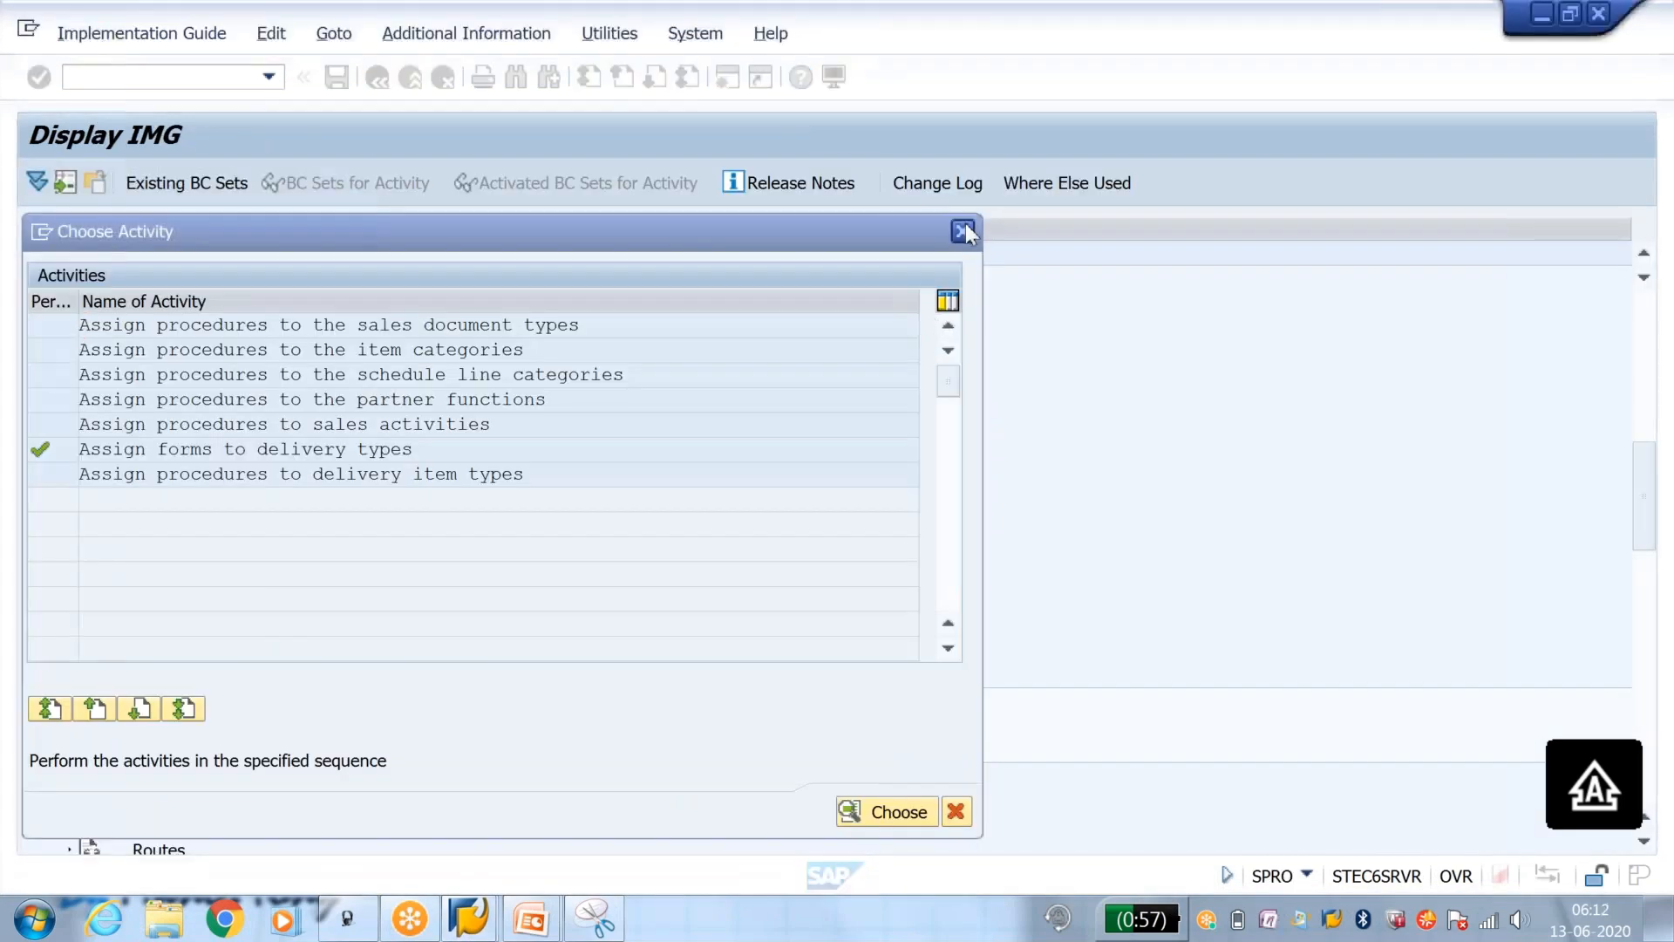
{"action": "left_click", "coordinate": [963, 231]}
{"action": "left_click", "coordinate": [129, 700]}
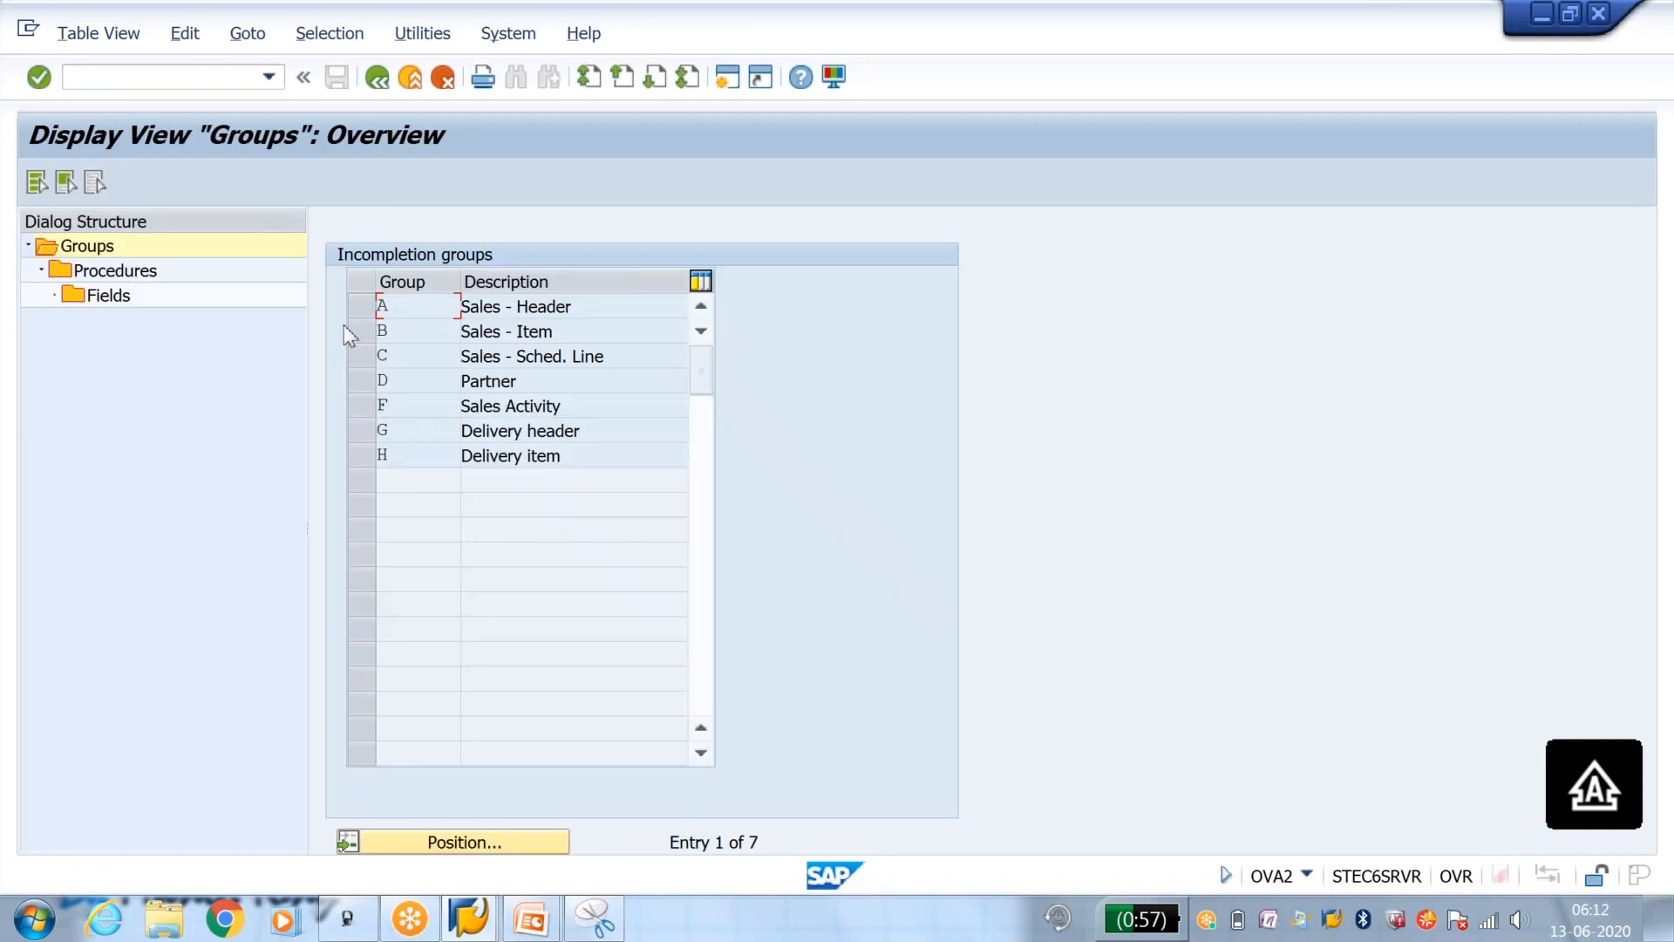
Step: Open the incompletion fields of procedure Y1 in group A, Sales - Header
{"action": "left_click", "coordinate": [362, 306]}
{"action": "double_click", "coordinate": [61, 270]}
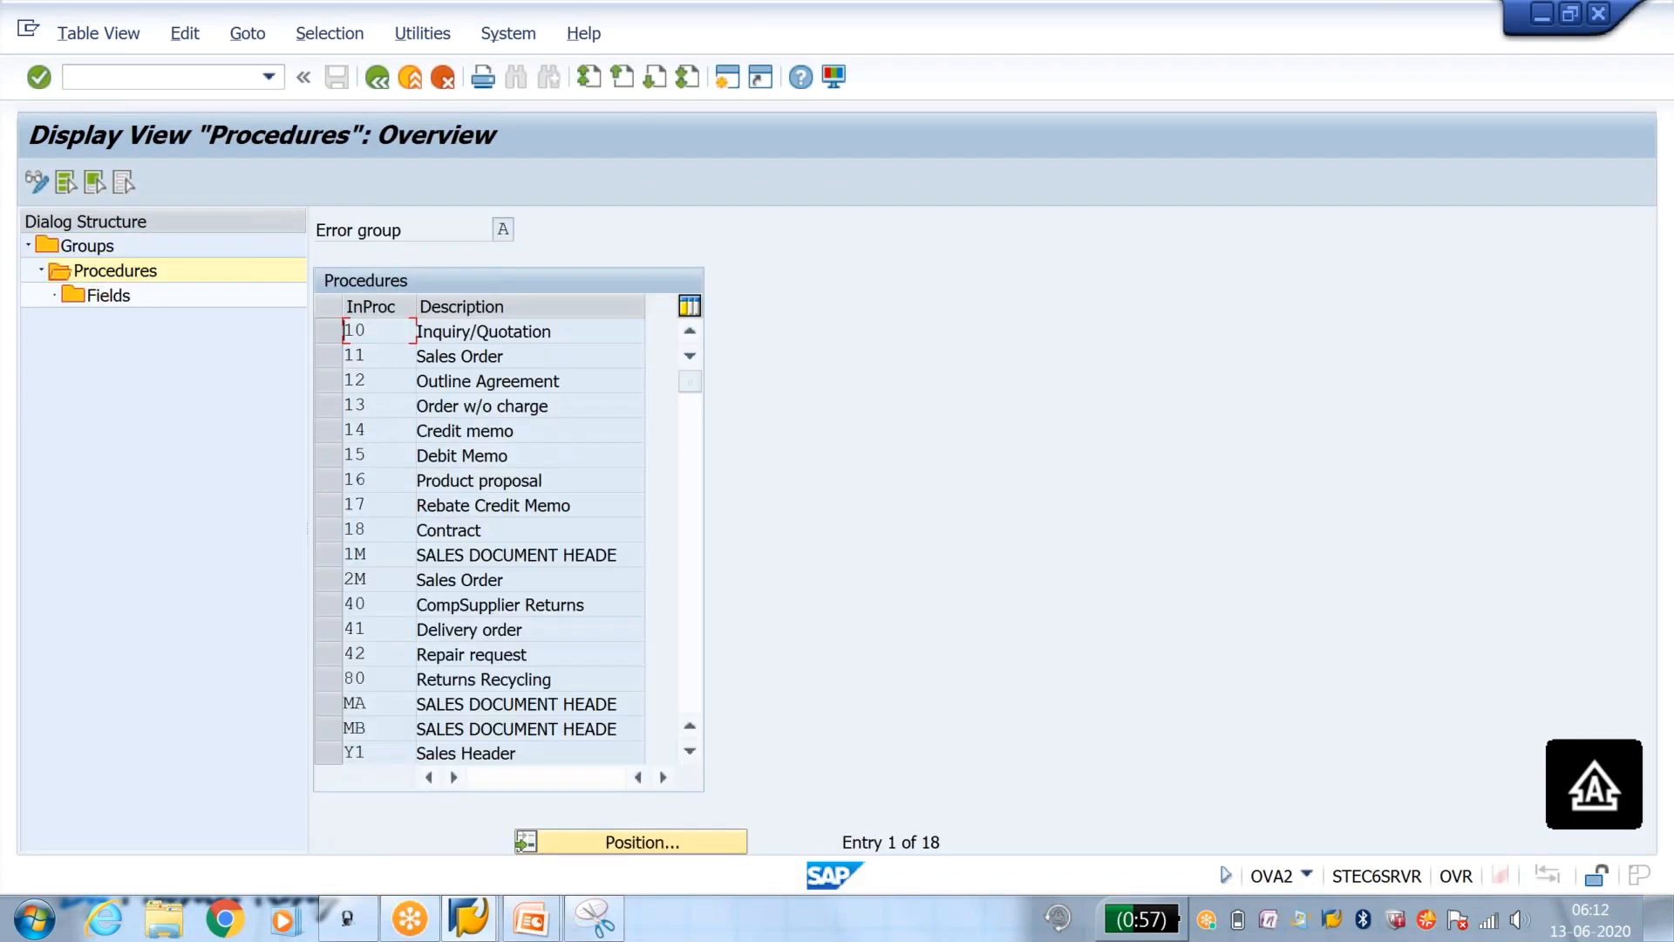
{"action": "left_click", "coordinate": [328, 752]}
{"action": "double_click", "coordinate": [98, 298]}
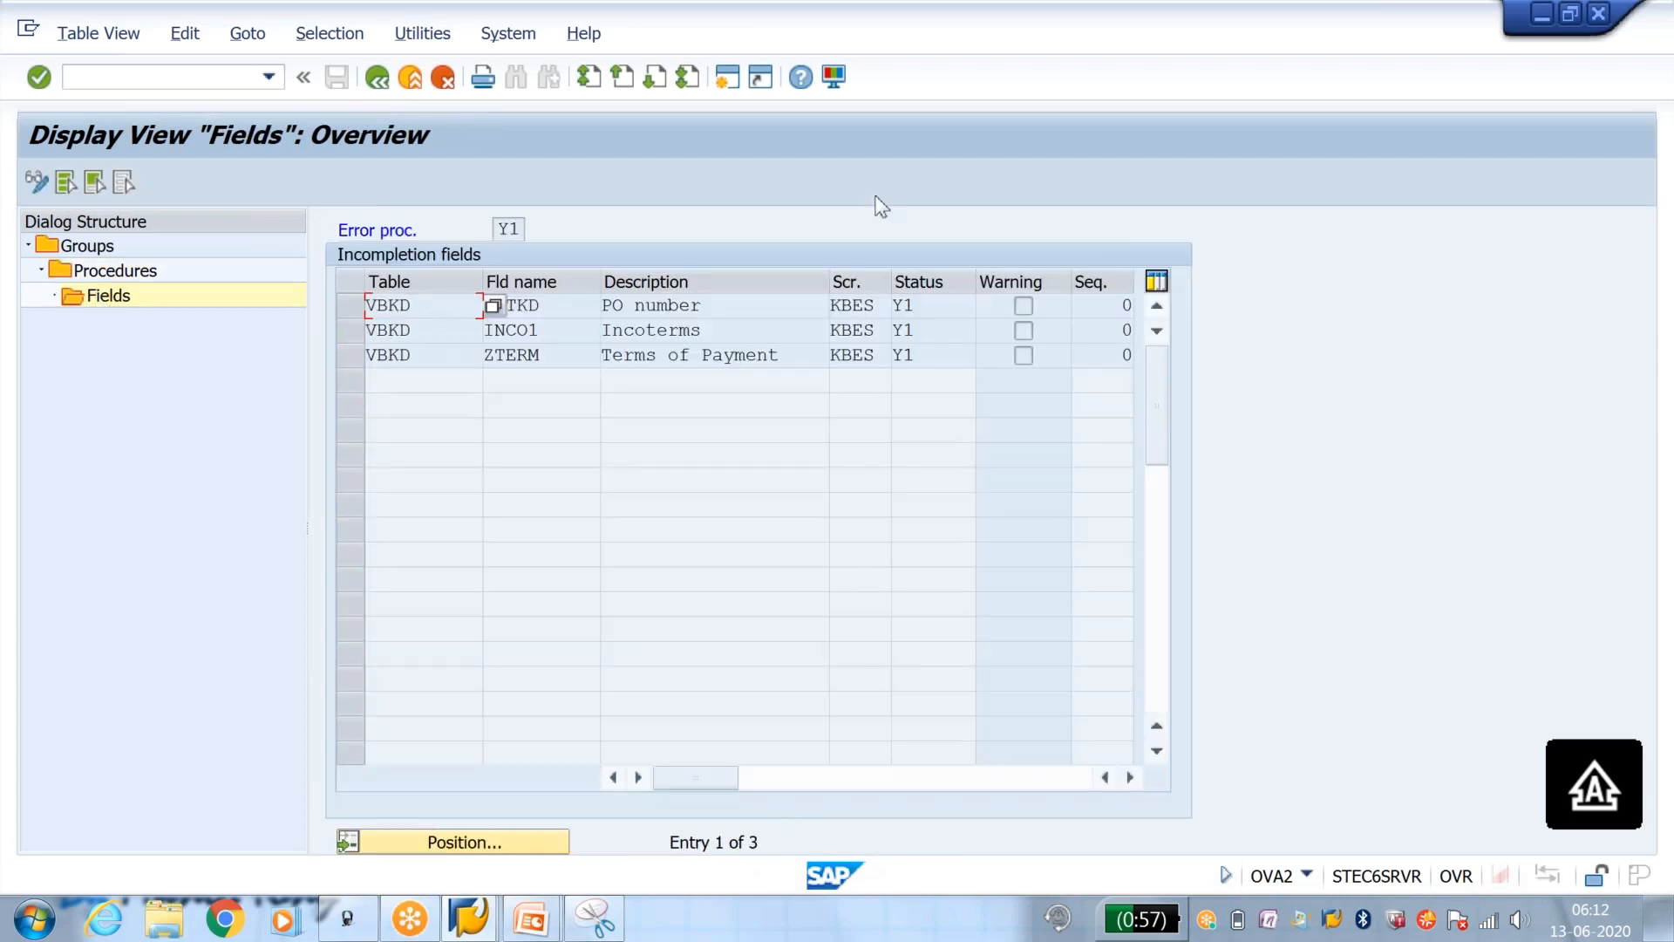
Step: Enable Warning for the PO number field BSTKD in change mode and save it to the proposed customizing request
{"action": "left_click", "coordinate": [37, 182]}
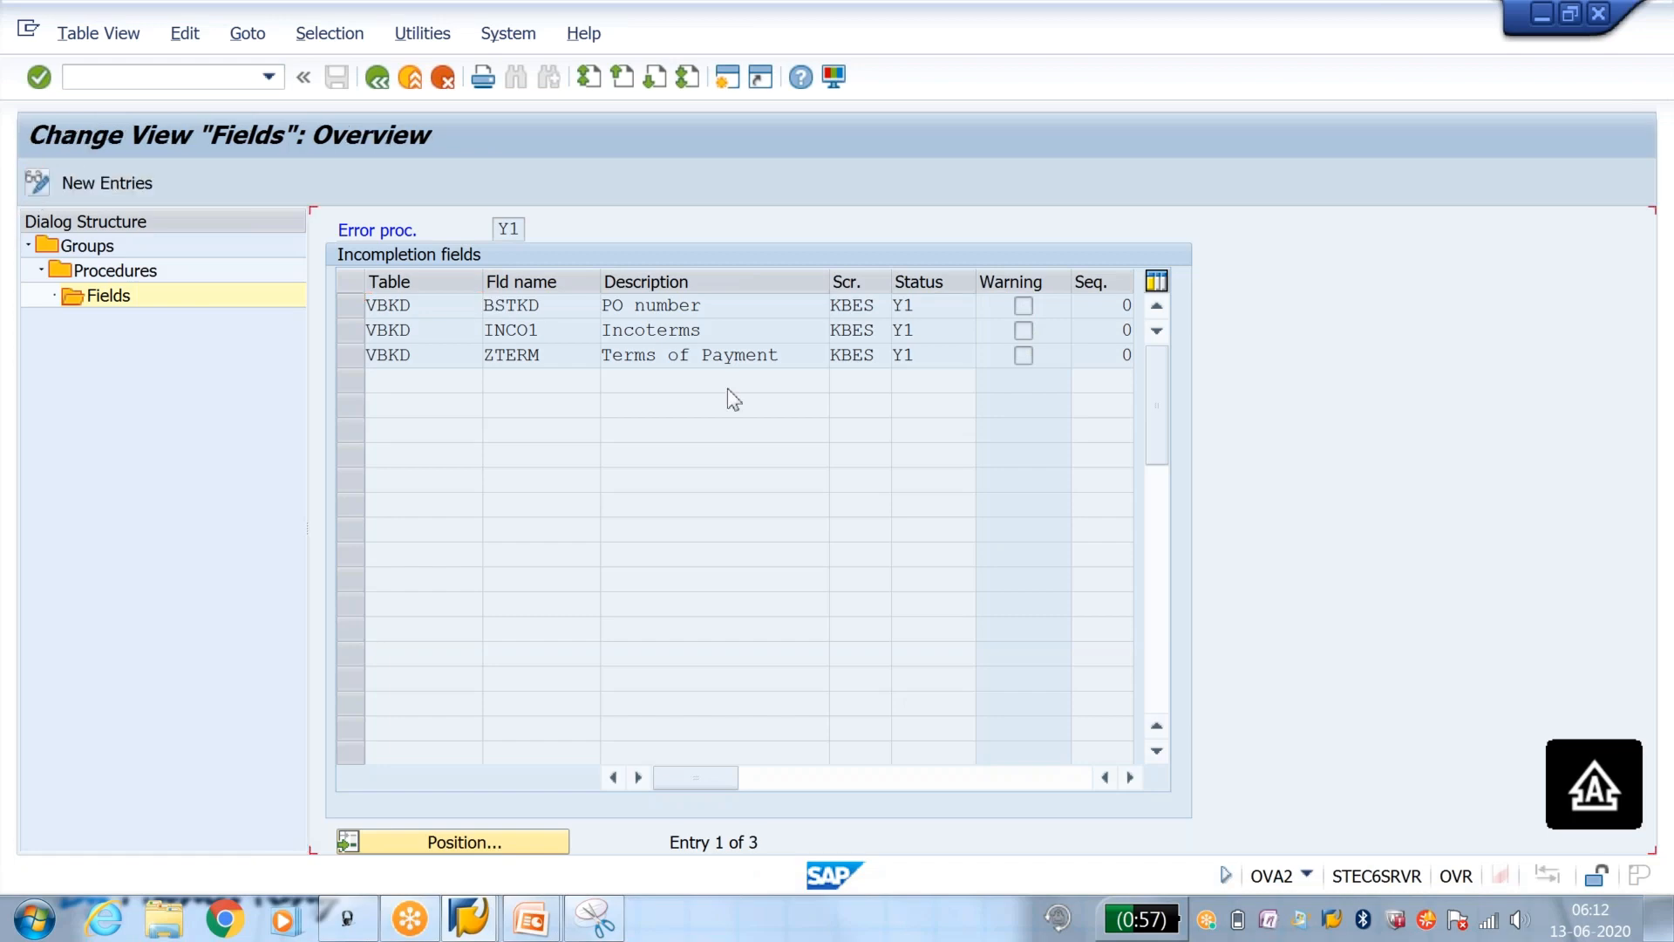
{"action": "left_click", "coordinate": [1023, 305]}
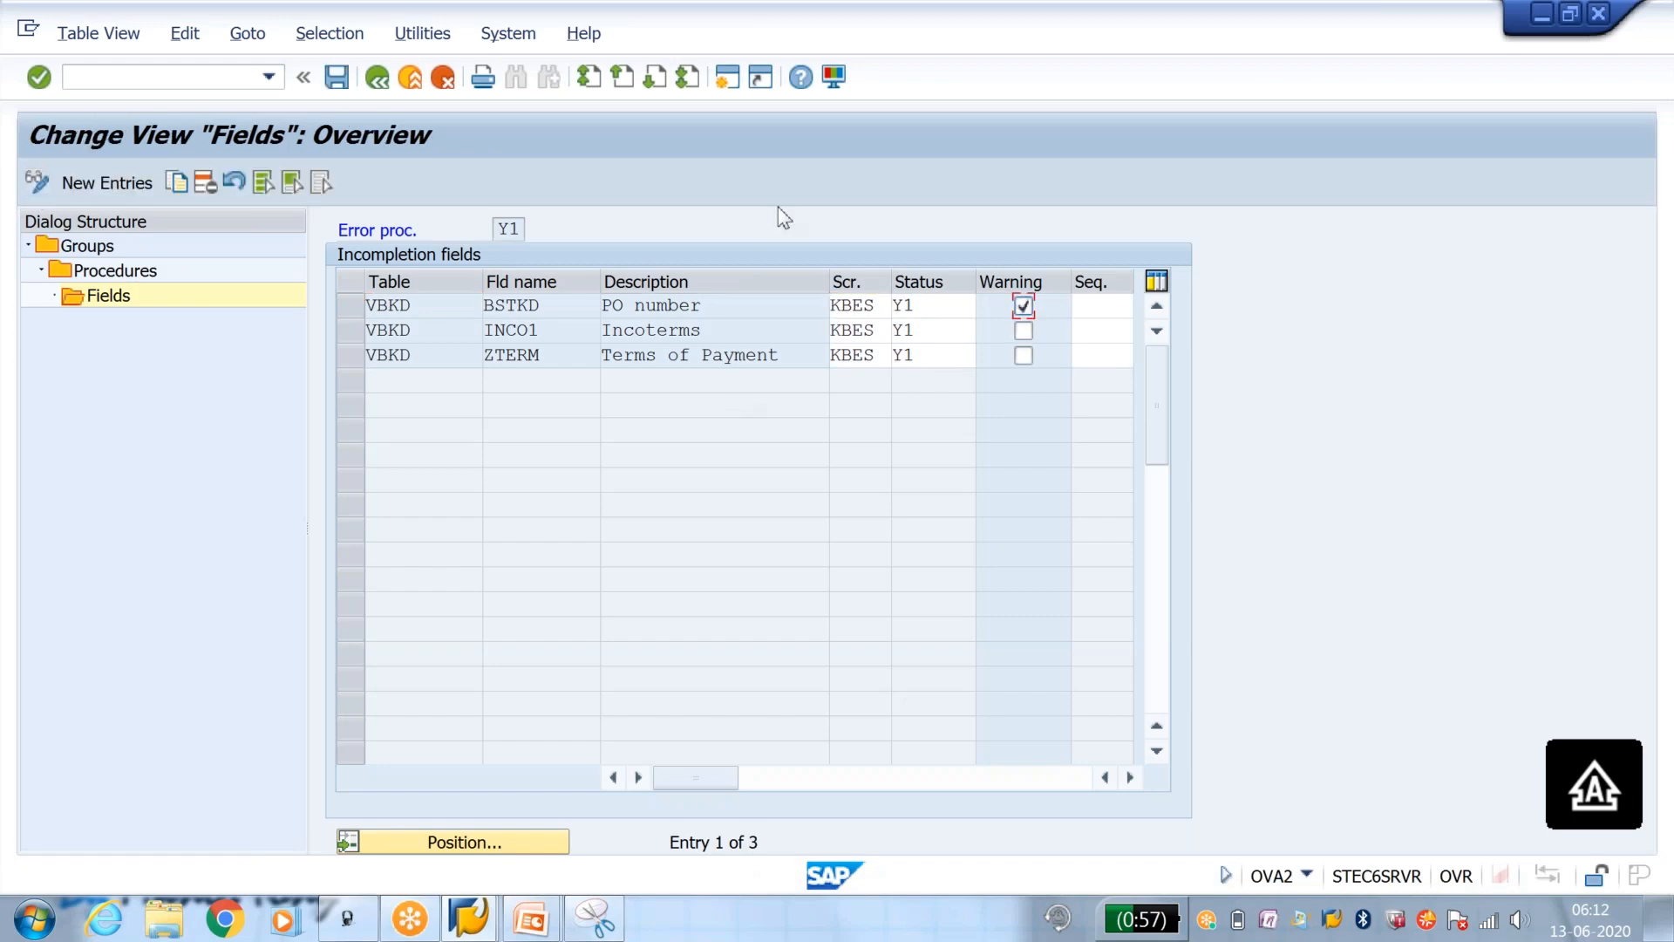
{"action": "left_click", "coordinate": [337, 80]}
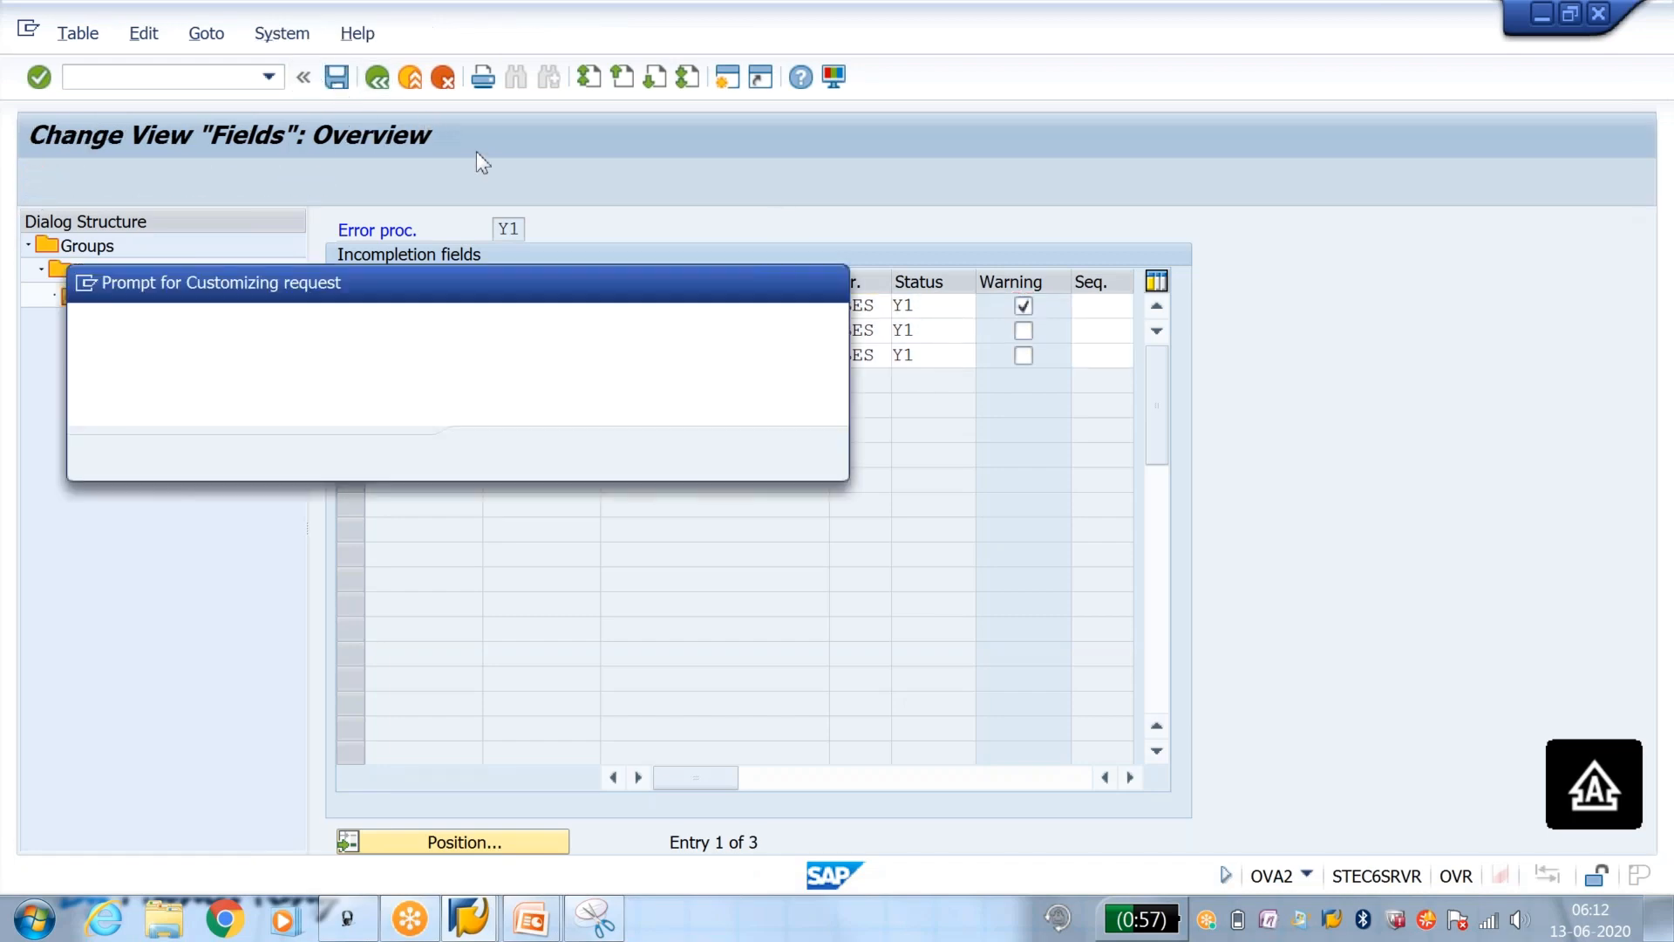
{"action": "left_click", "coordinate": [489, 455]}
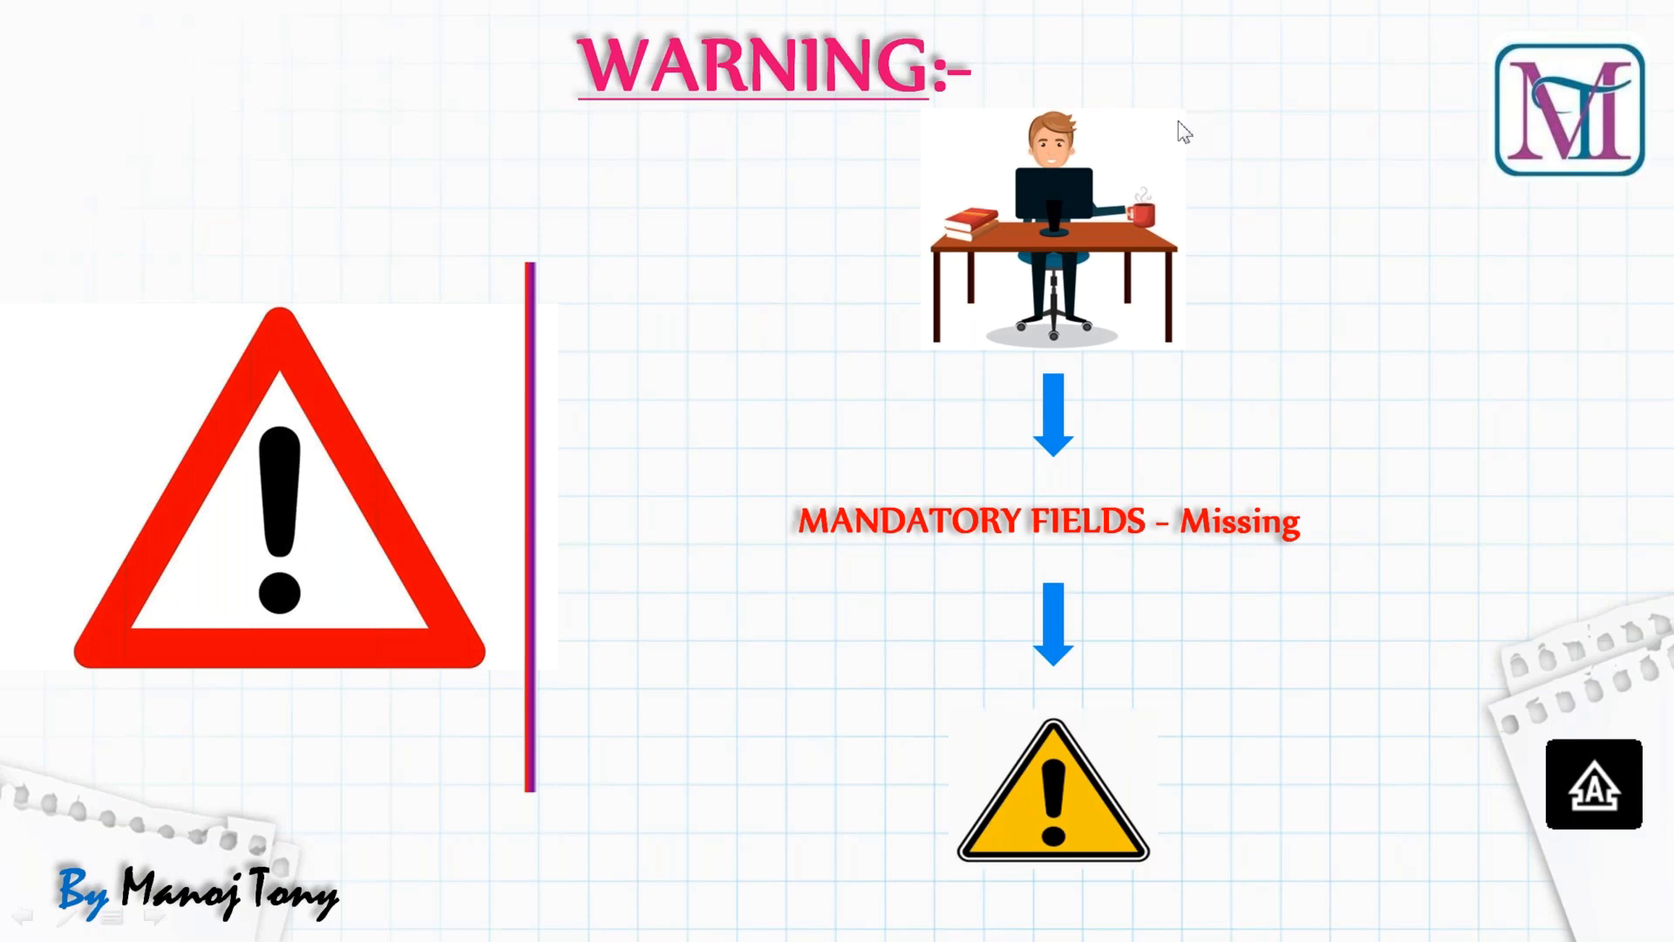
Step: Switch to the delivery session and leave the delivery for transaction VA01
{"action": "key", "text": "alt+Tab"}
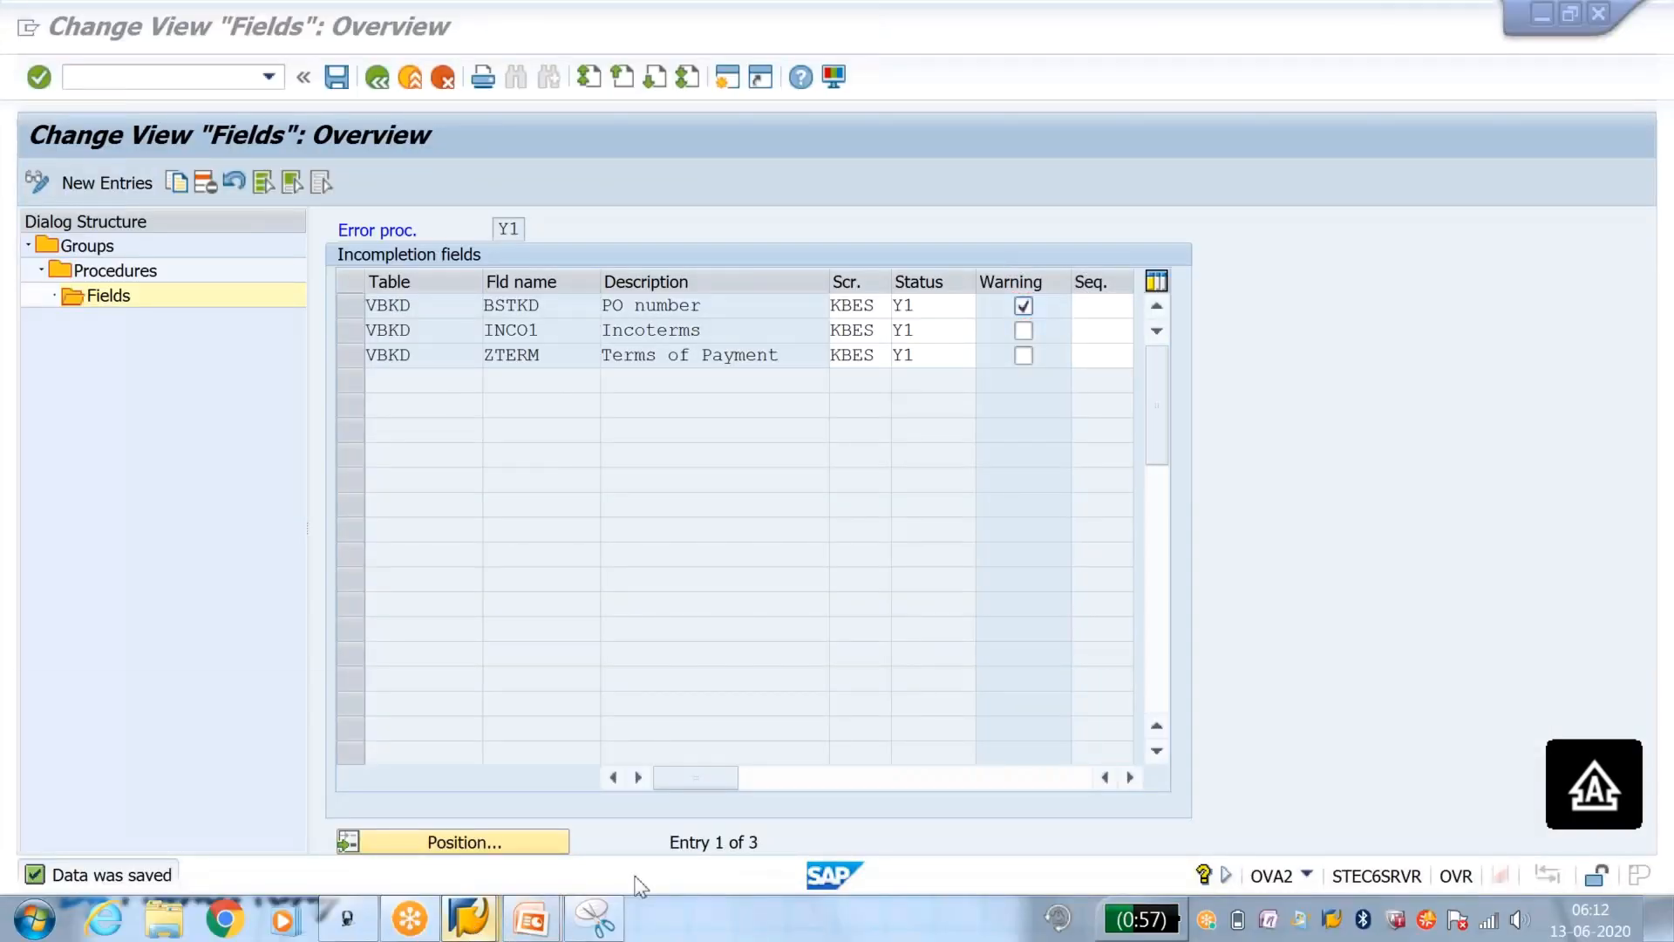
{"action": "mouse_move", "coordinate": [468, 918]}
{"action": "left_click", "coordinate": [933, 764]}
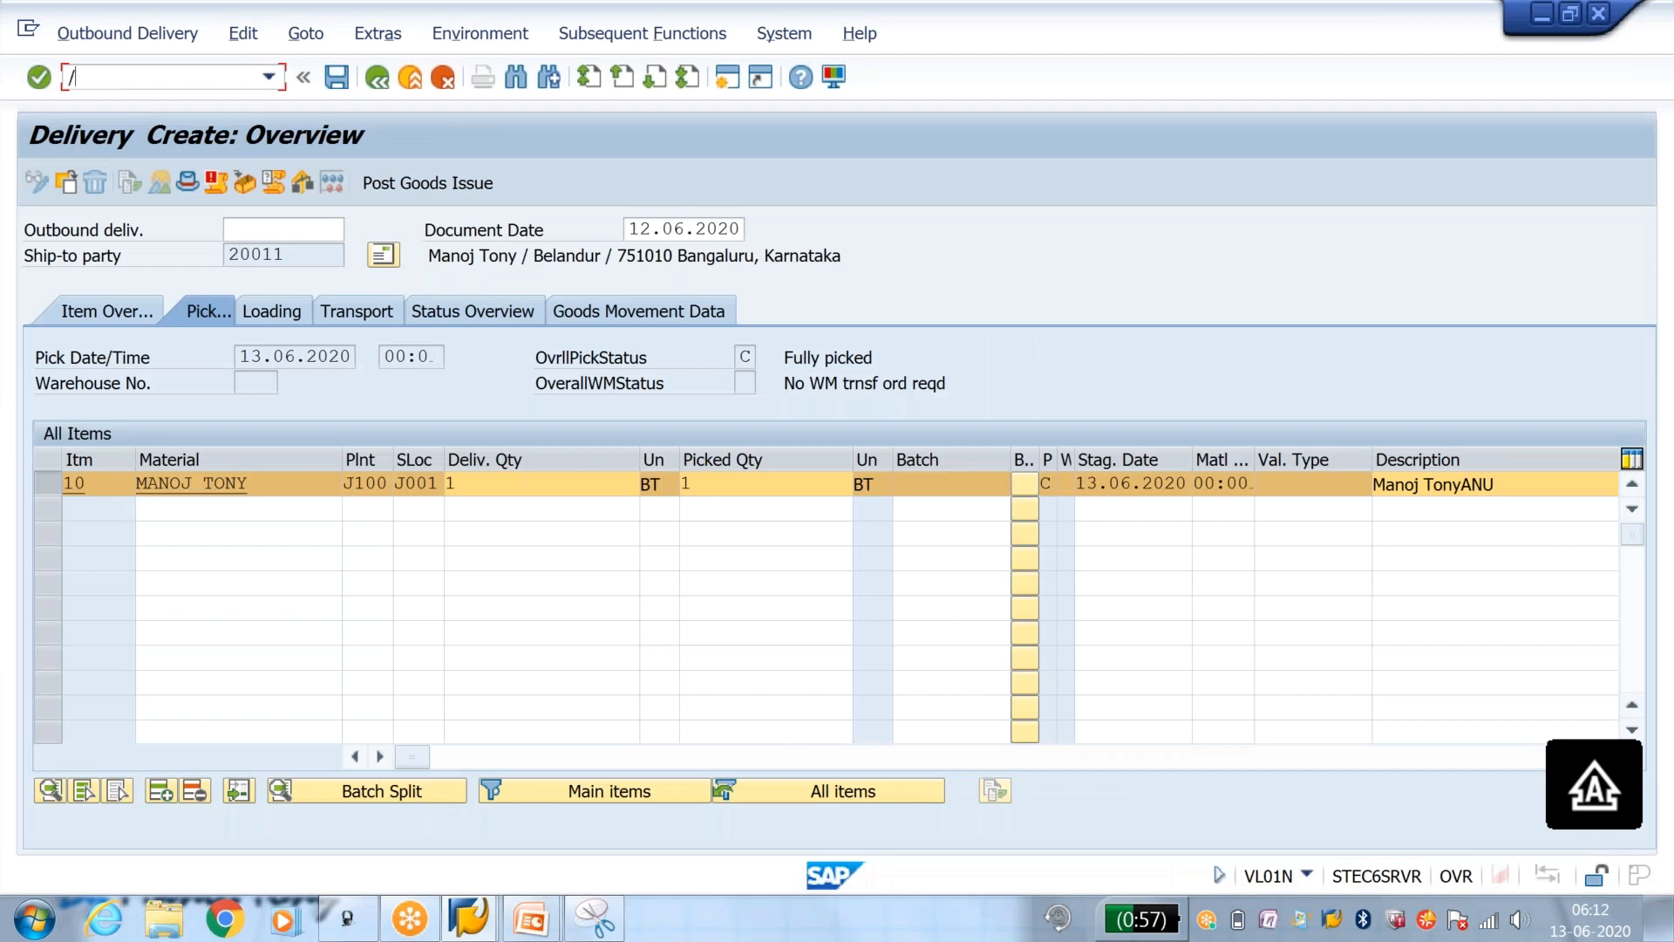
{"action": "key", "text": "Return"}
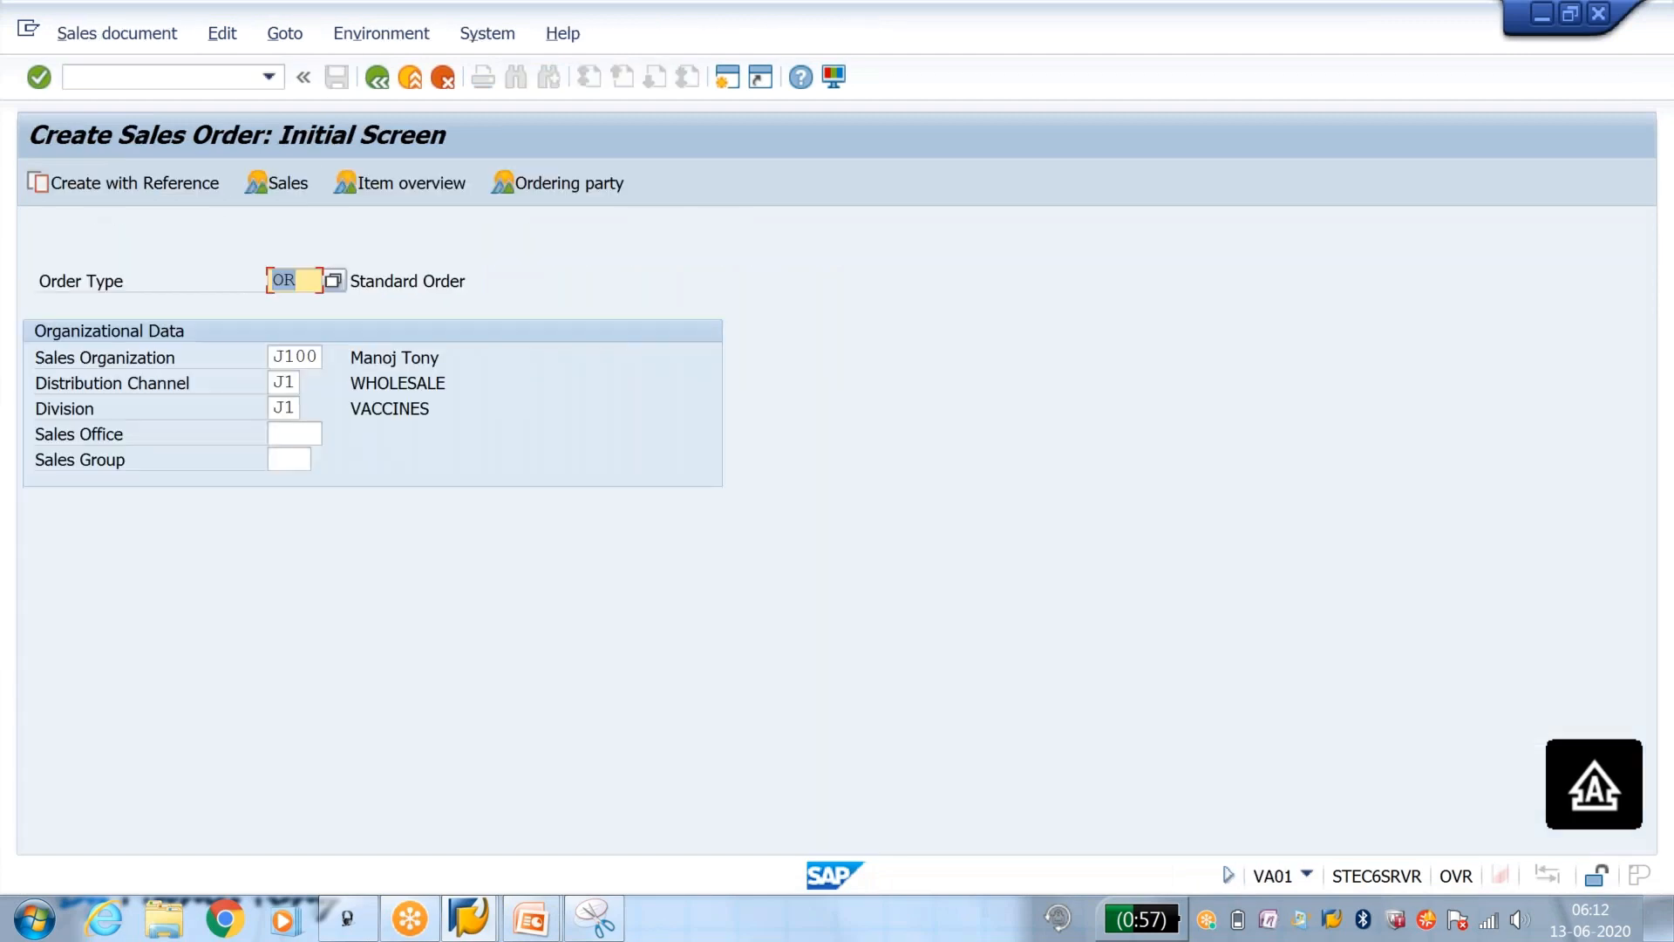
Step: Start an OR standard order with the sold-to party's customer number and no PO number to test the field warning
{"action": "key", "text": "Return"}
{"action": "type", "text": "20011"}
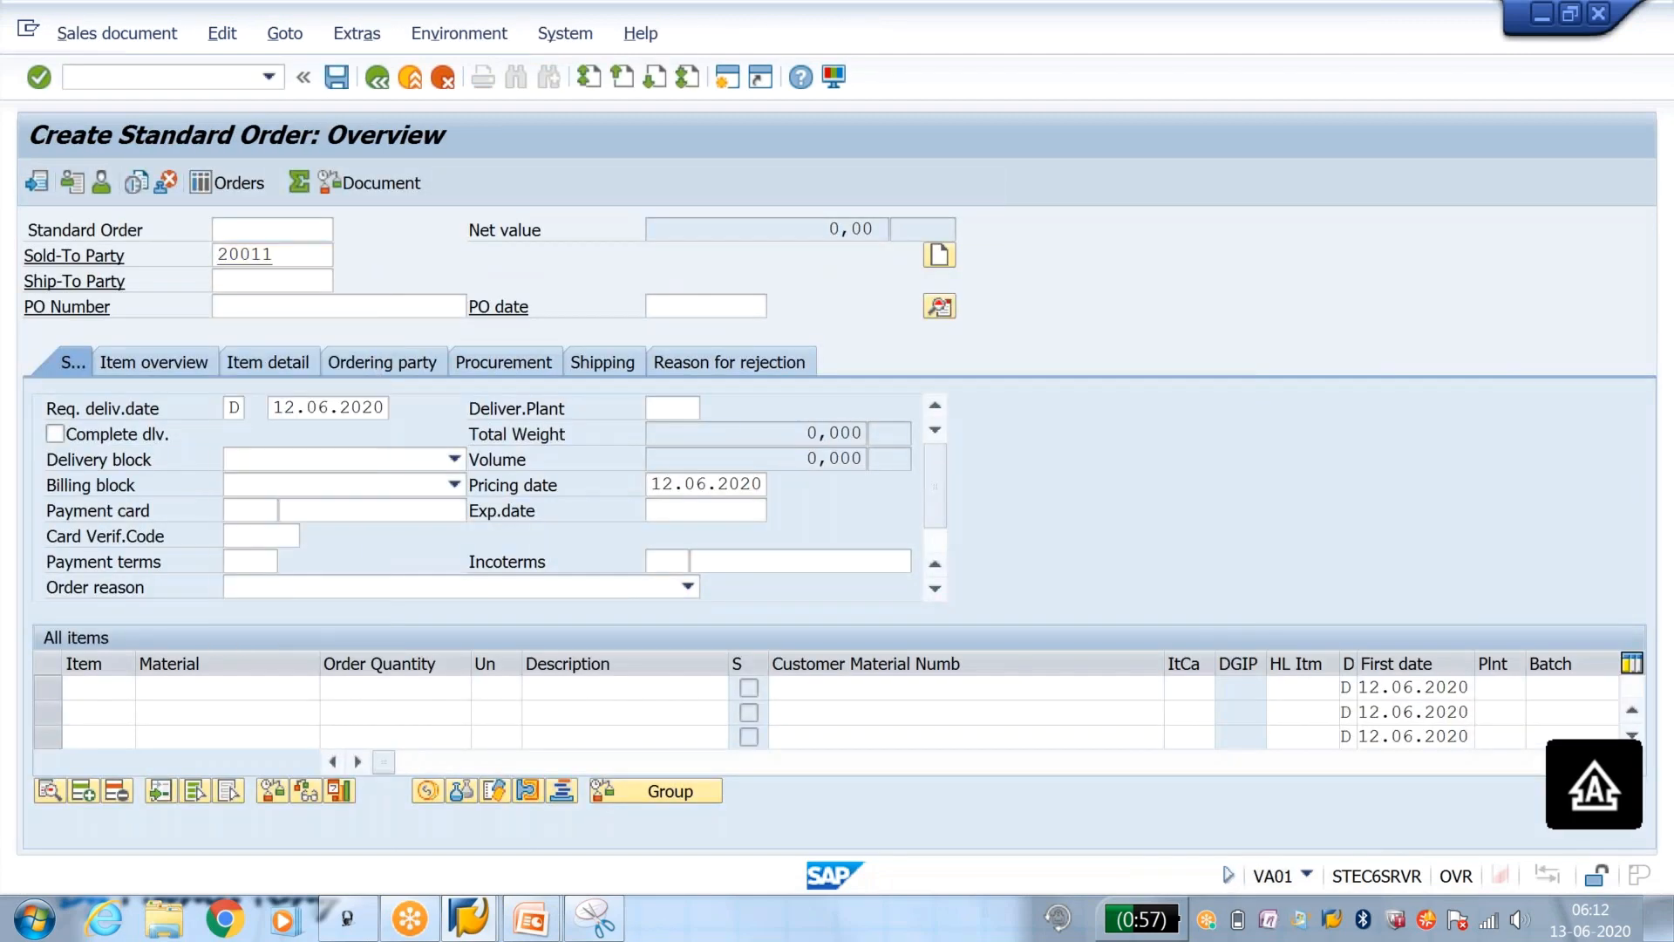
{"action": "key", "text": "Return"}
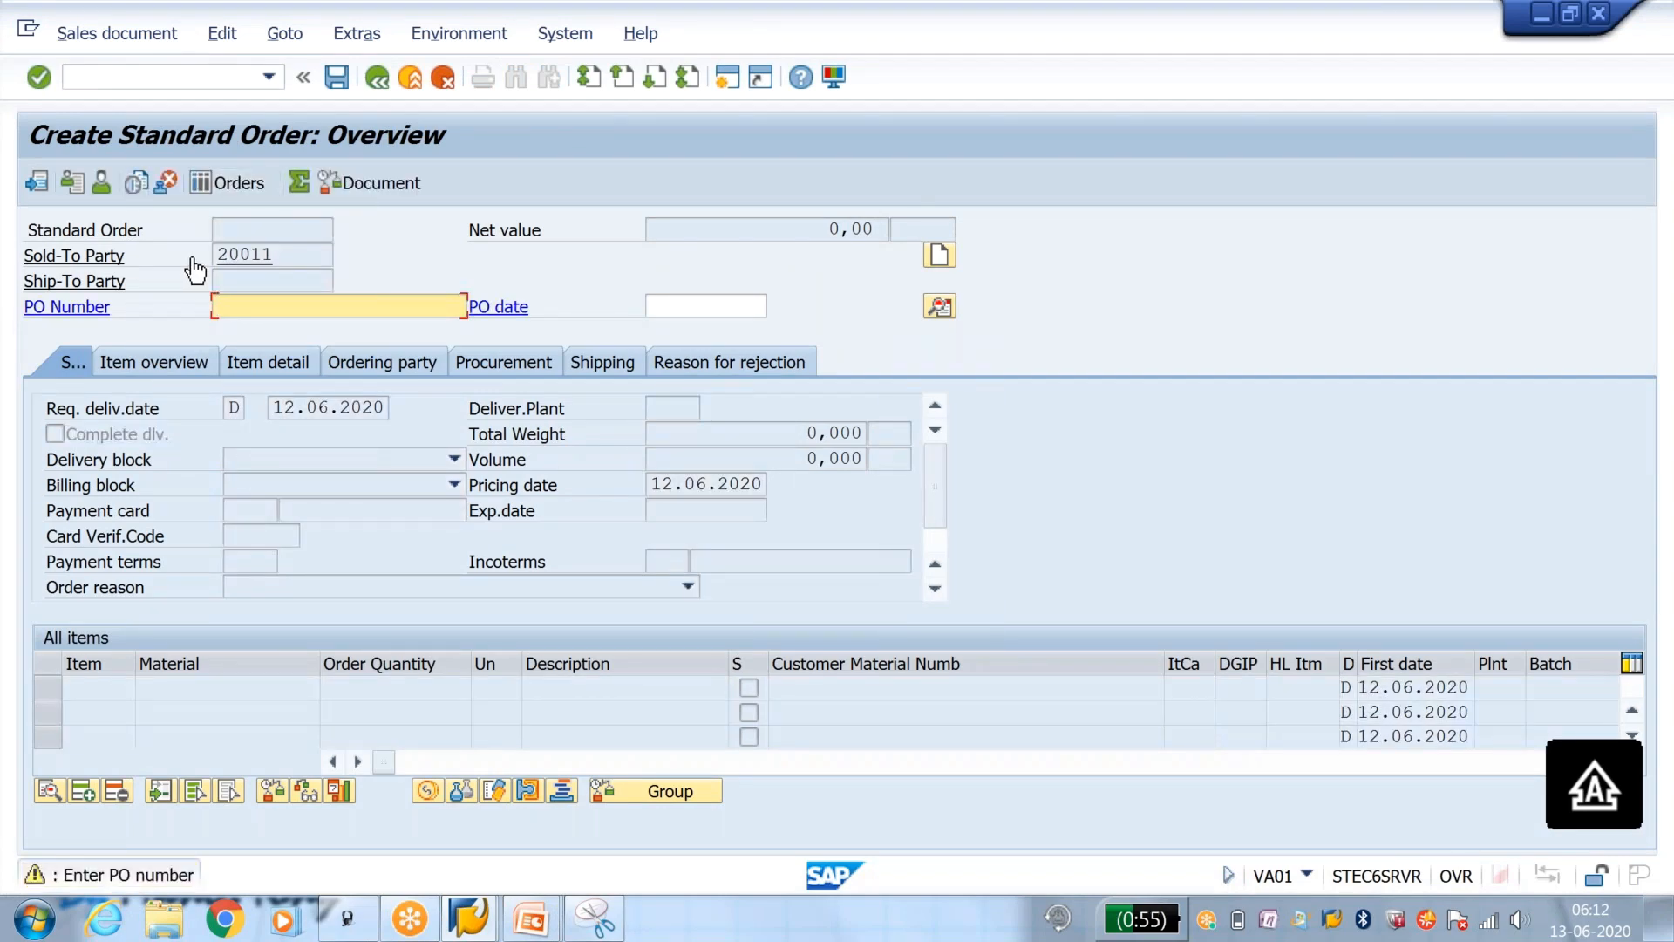
Step: In the Y1 incompletion fields session, clear Warning for the PO number field BSTKD, save, and return to the order session
{"action": "key", "text": "alt+Tab"}
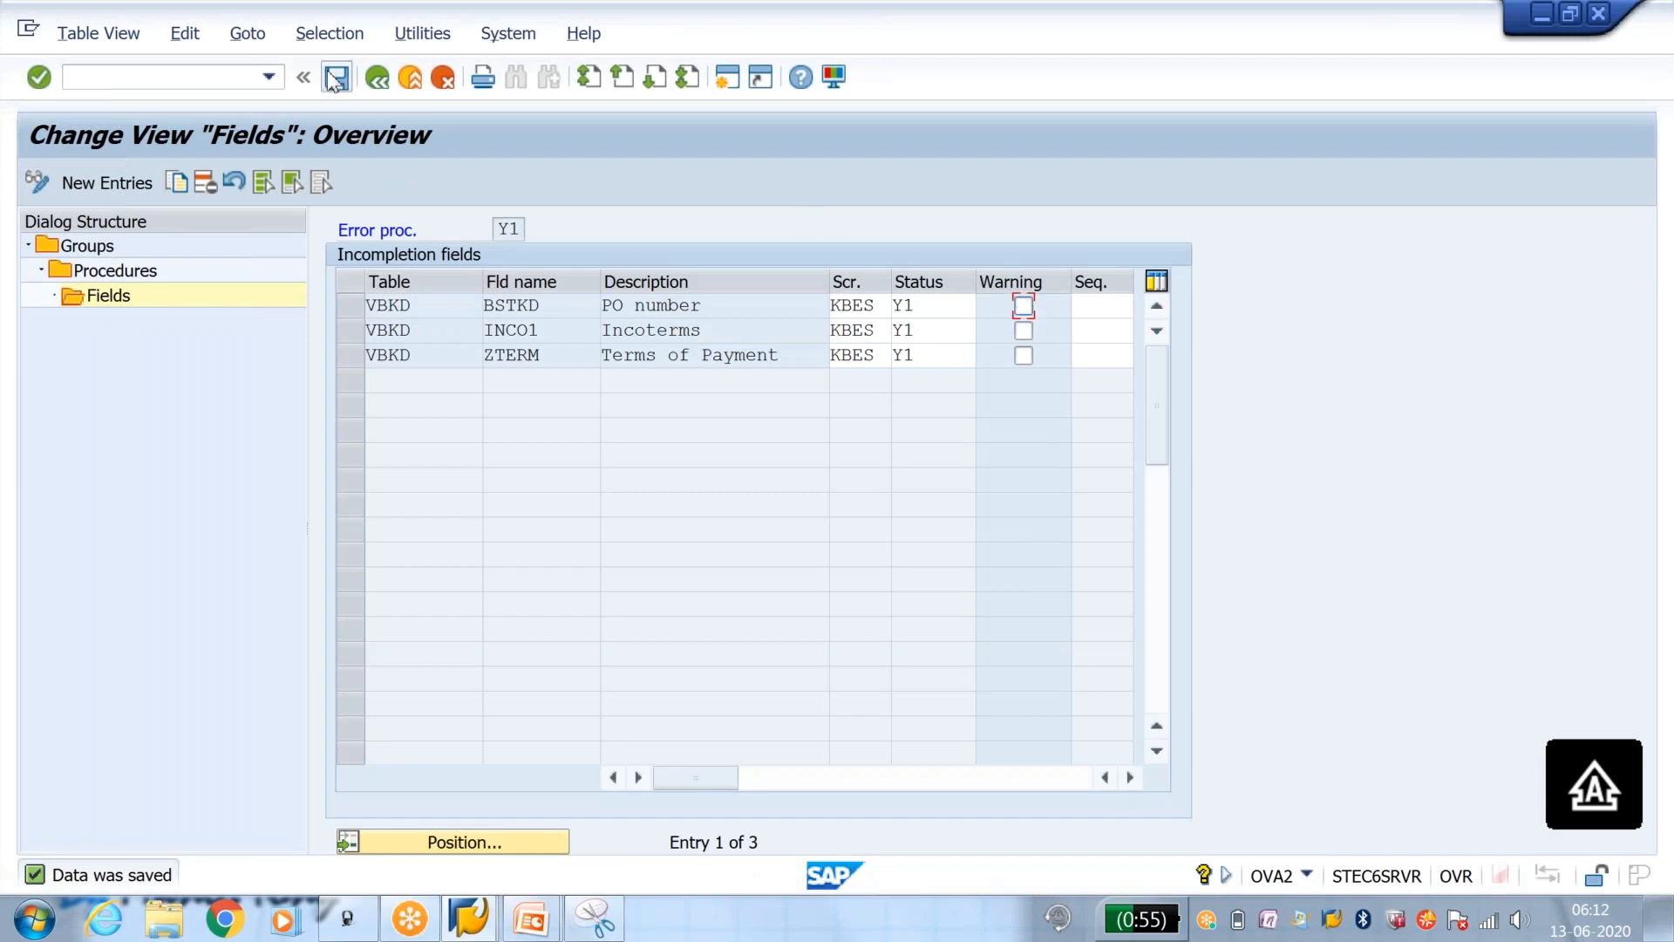
{"action": "key", "text": "alt+Tab"}
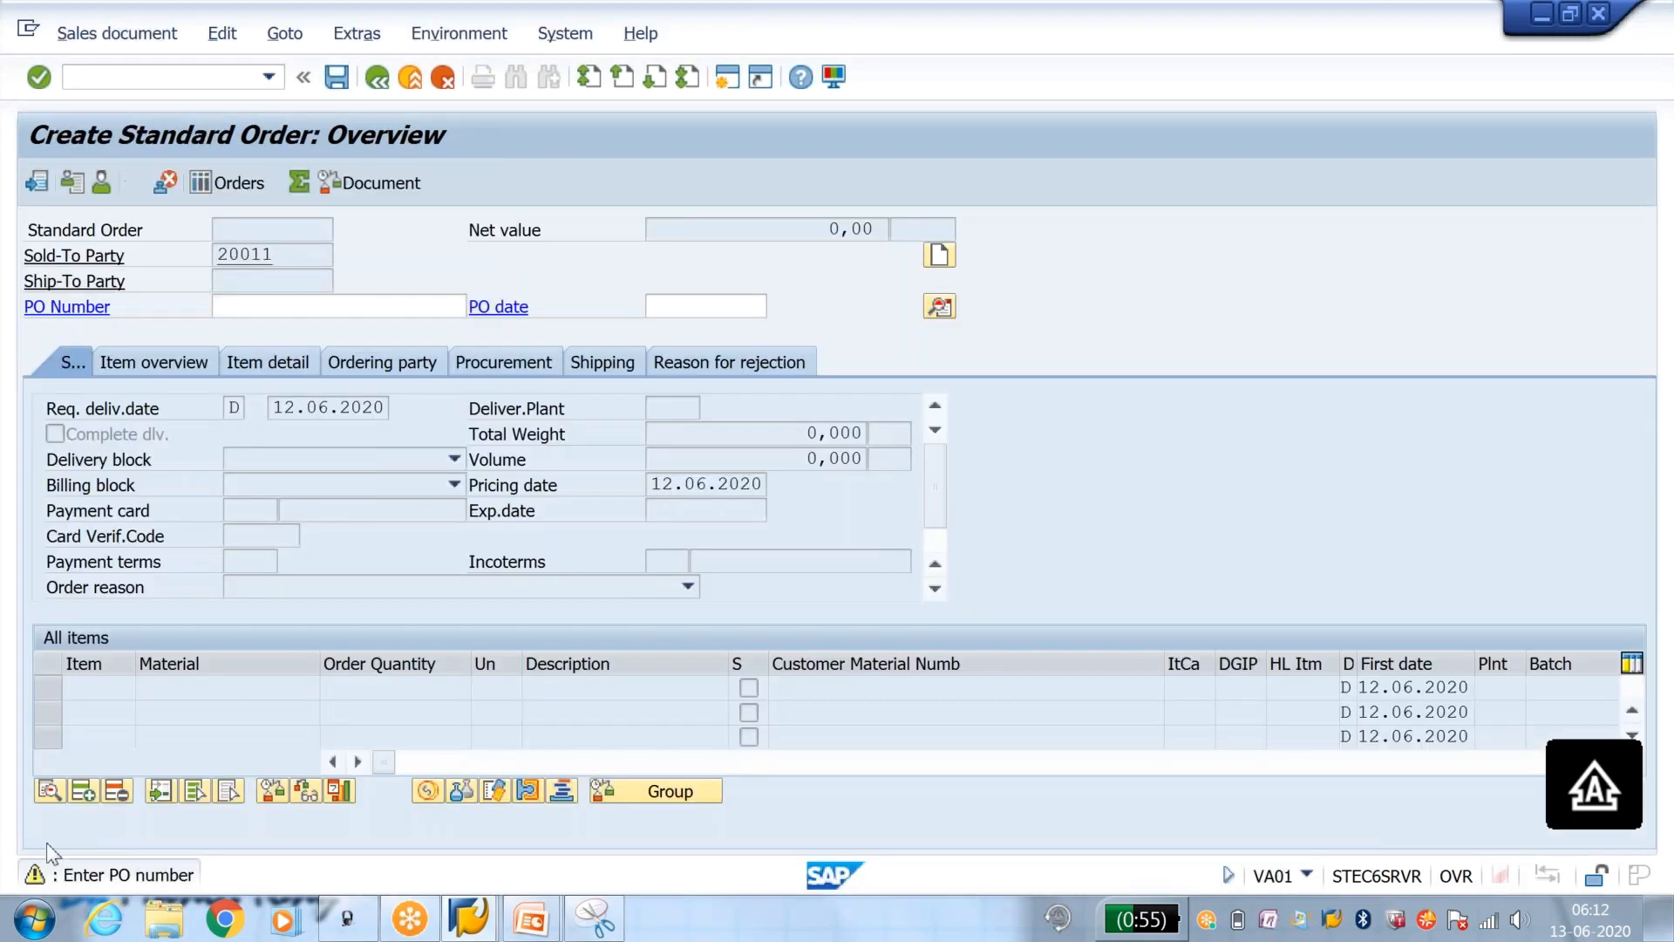
Step: Restart VA01 with /NVA01 and enter the sold-to party's customer number without a PO number to retest the order
{"action": "left_click", "coordinate": [277, 306]}
{"action": "left_click", "coordinate": [141, 84]}
{"action": "type", "text": "/NVA01"}
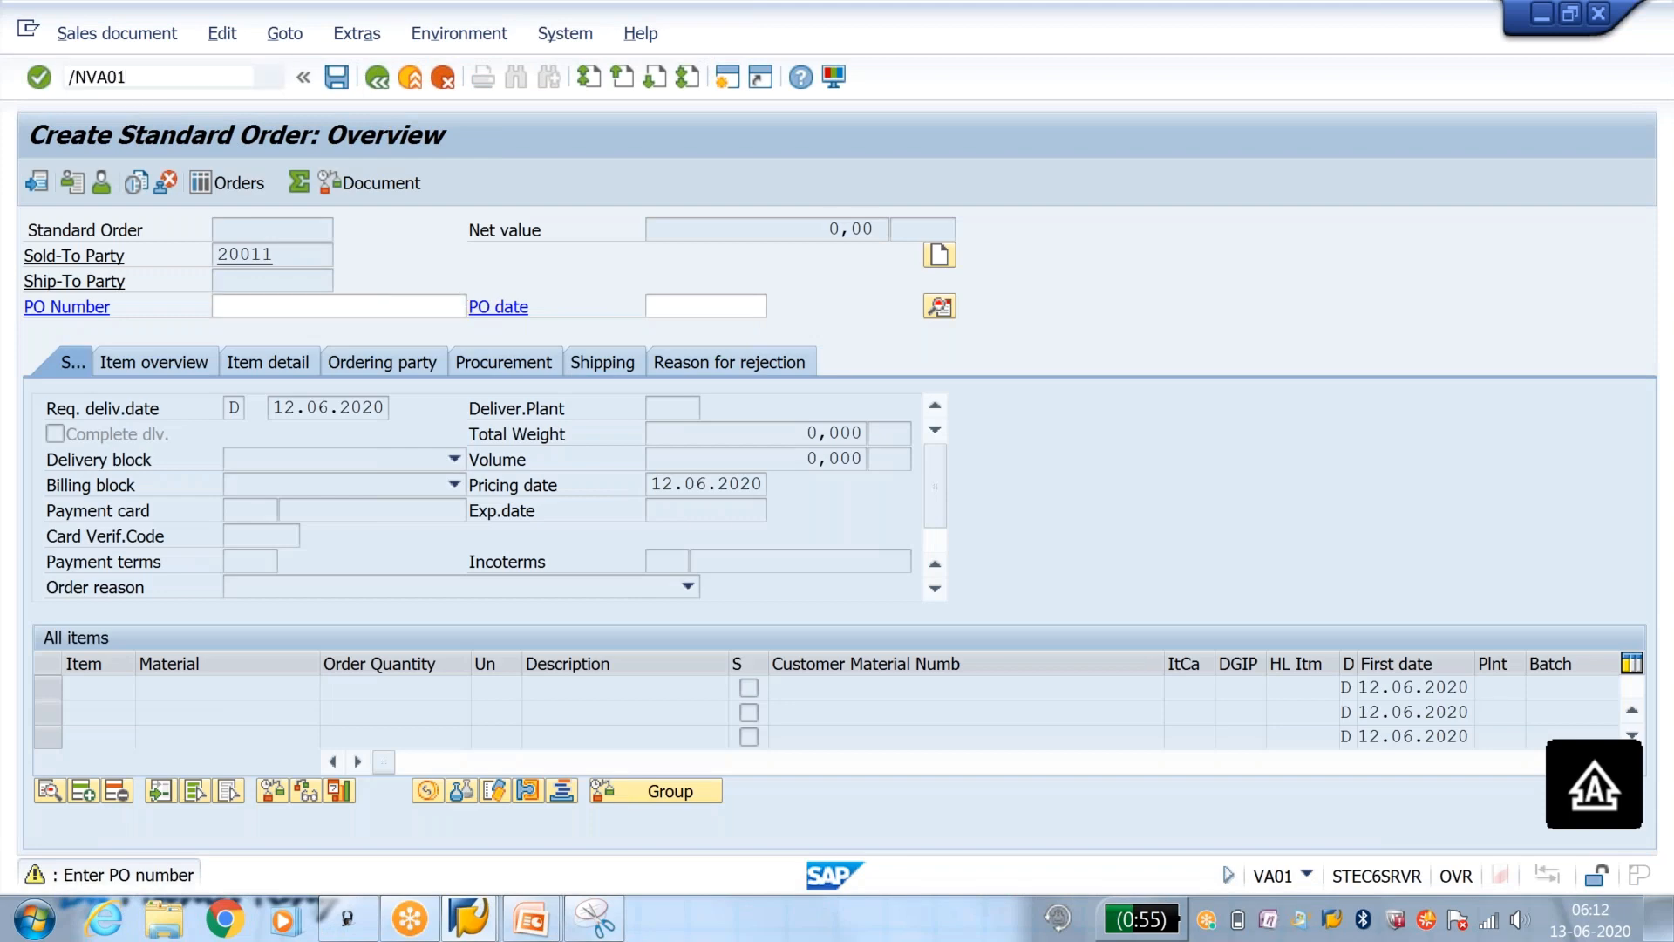
{"action": "key", "text": "Return"}
{"action": "key", "text": "Return"}
{"action": "key", "text": "Down"}
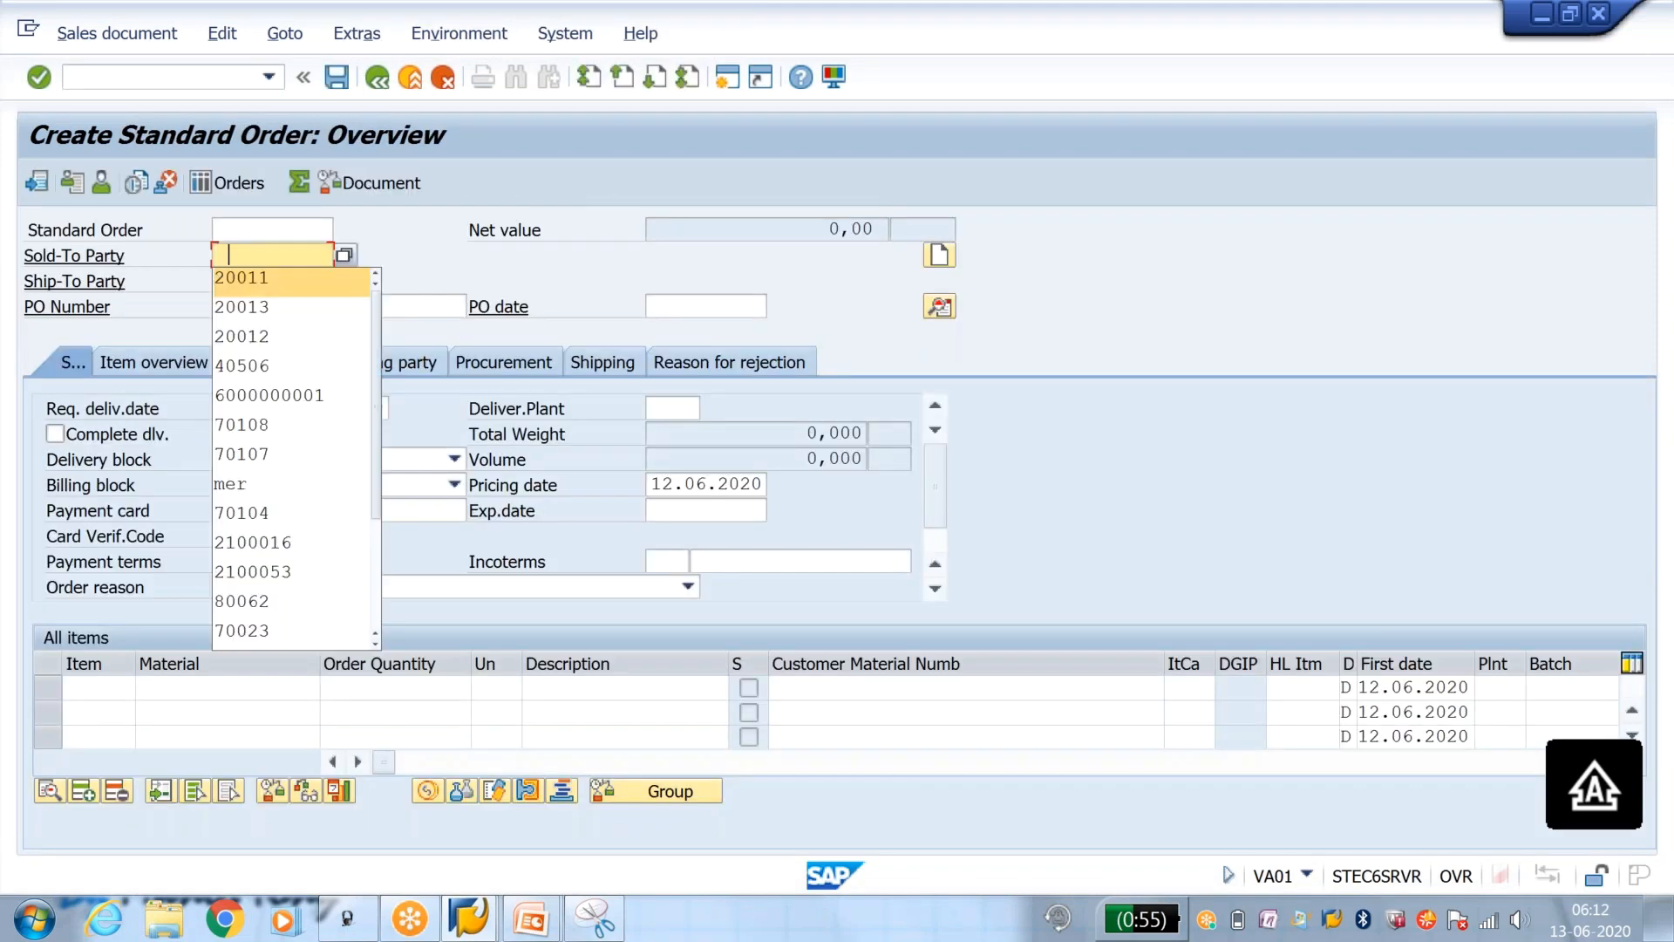
{"action": "key", "text": "Return"}
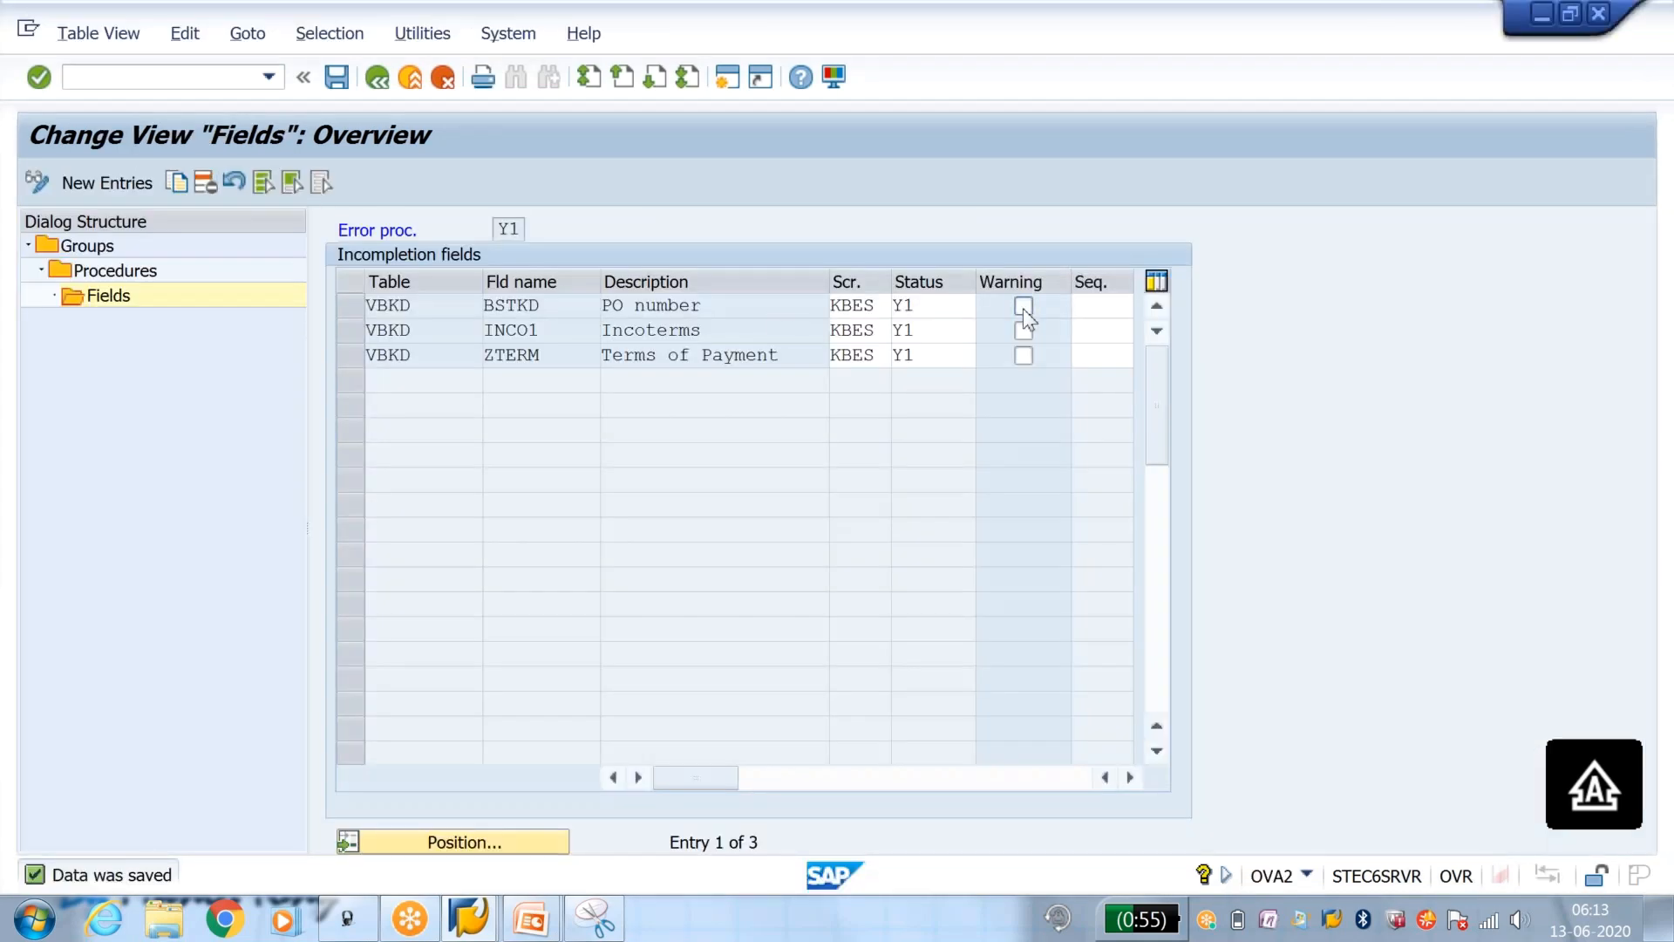
Step: Switch to the Y1 incompletion fields session, enable Warning for the PO number field BSTKD again, and save
{"action": "left_click", "coordinate": [1022, 306]}
{"action": "left_click", "coordinate": [338, 86]}
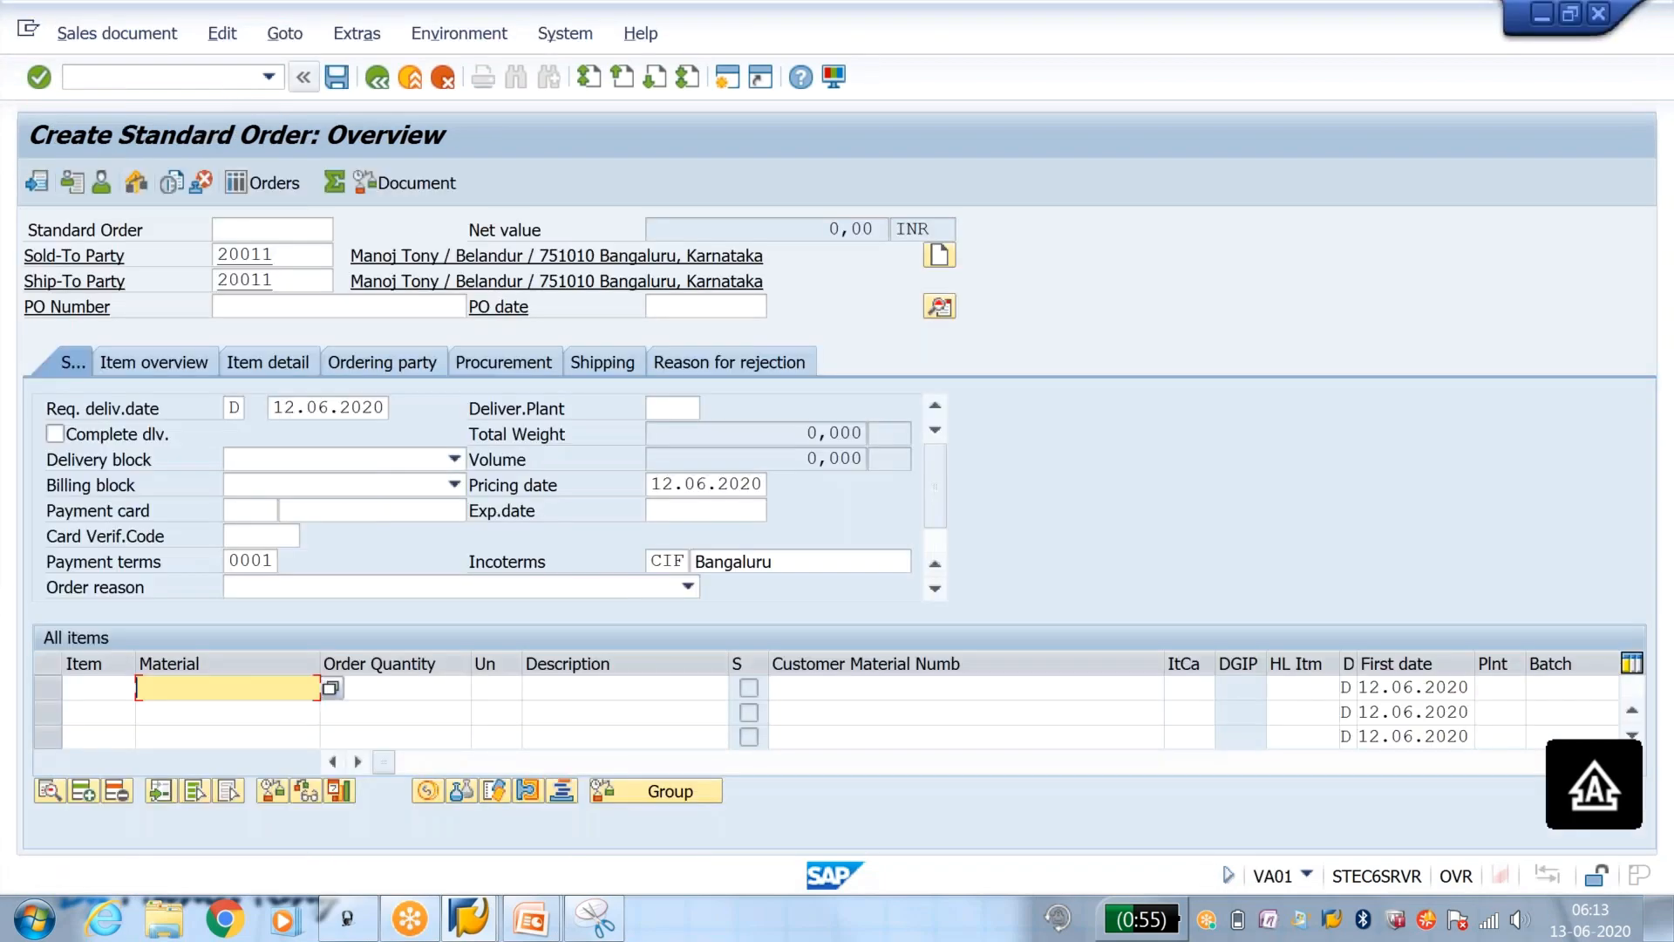
Step: Return to the order session and rerun /NVA01 for a standard order to check the re-enabled PO number warning
{"action": "left_click", "coordinate": [223, 76]}
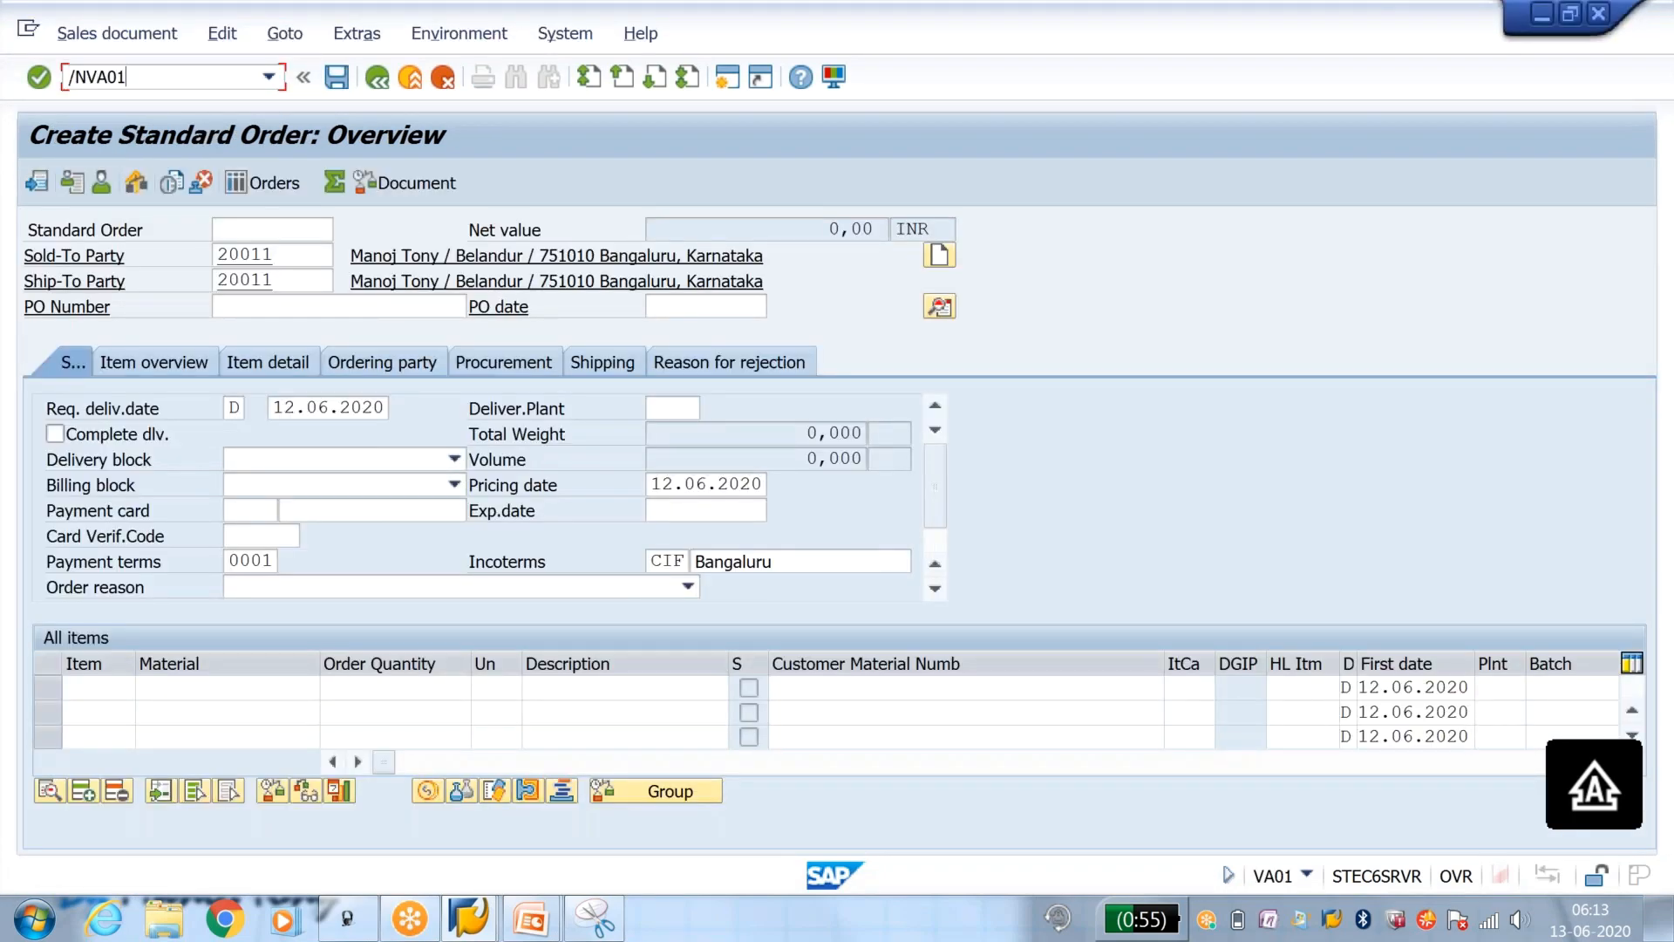
{"action": "key", "text": "Return"}
{"action": "key", "text": "Return"}
{"action": "key", "text": "Return"}
{"action": "key", "text": "Return"}
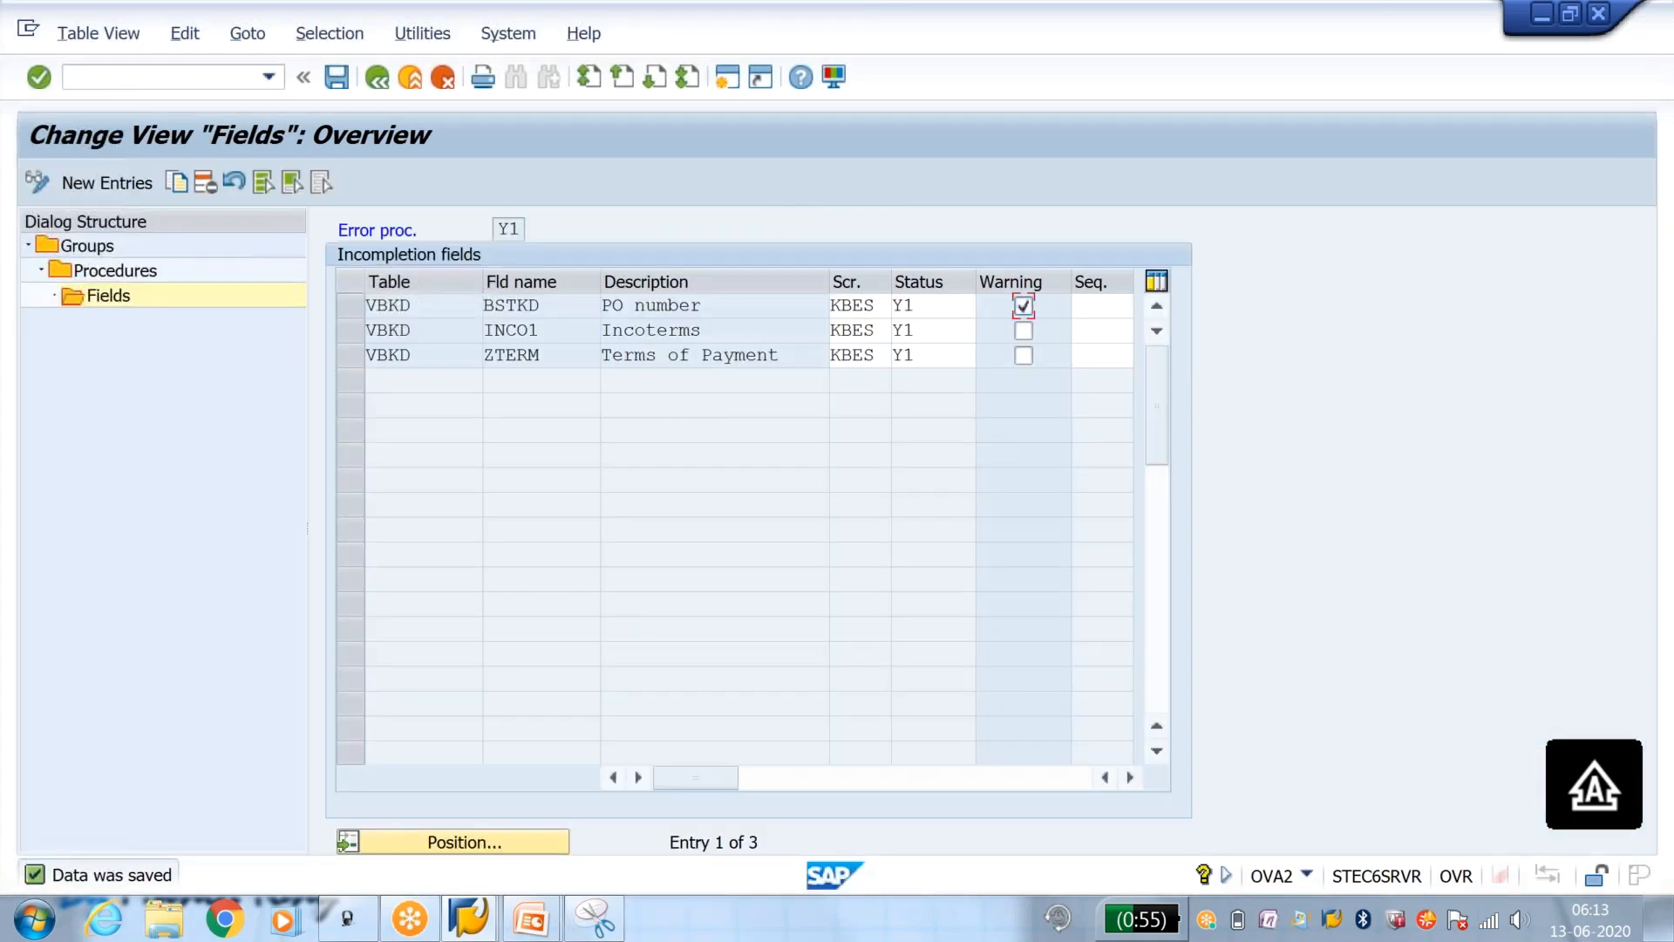
{"action": "left_click", "coordinate": [1086, 304]}
{"action": "left_click", "coordinate": [1023, 332]}
{"action": "left_click", "coordinate": [1090, 306]}
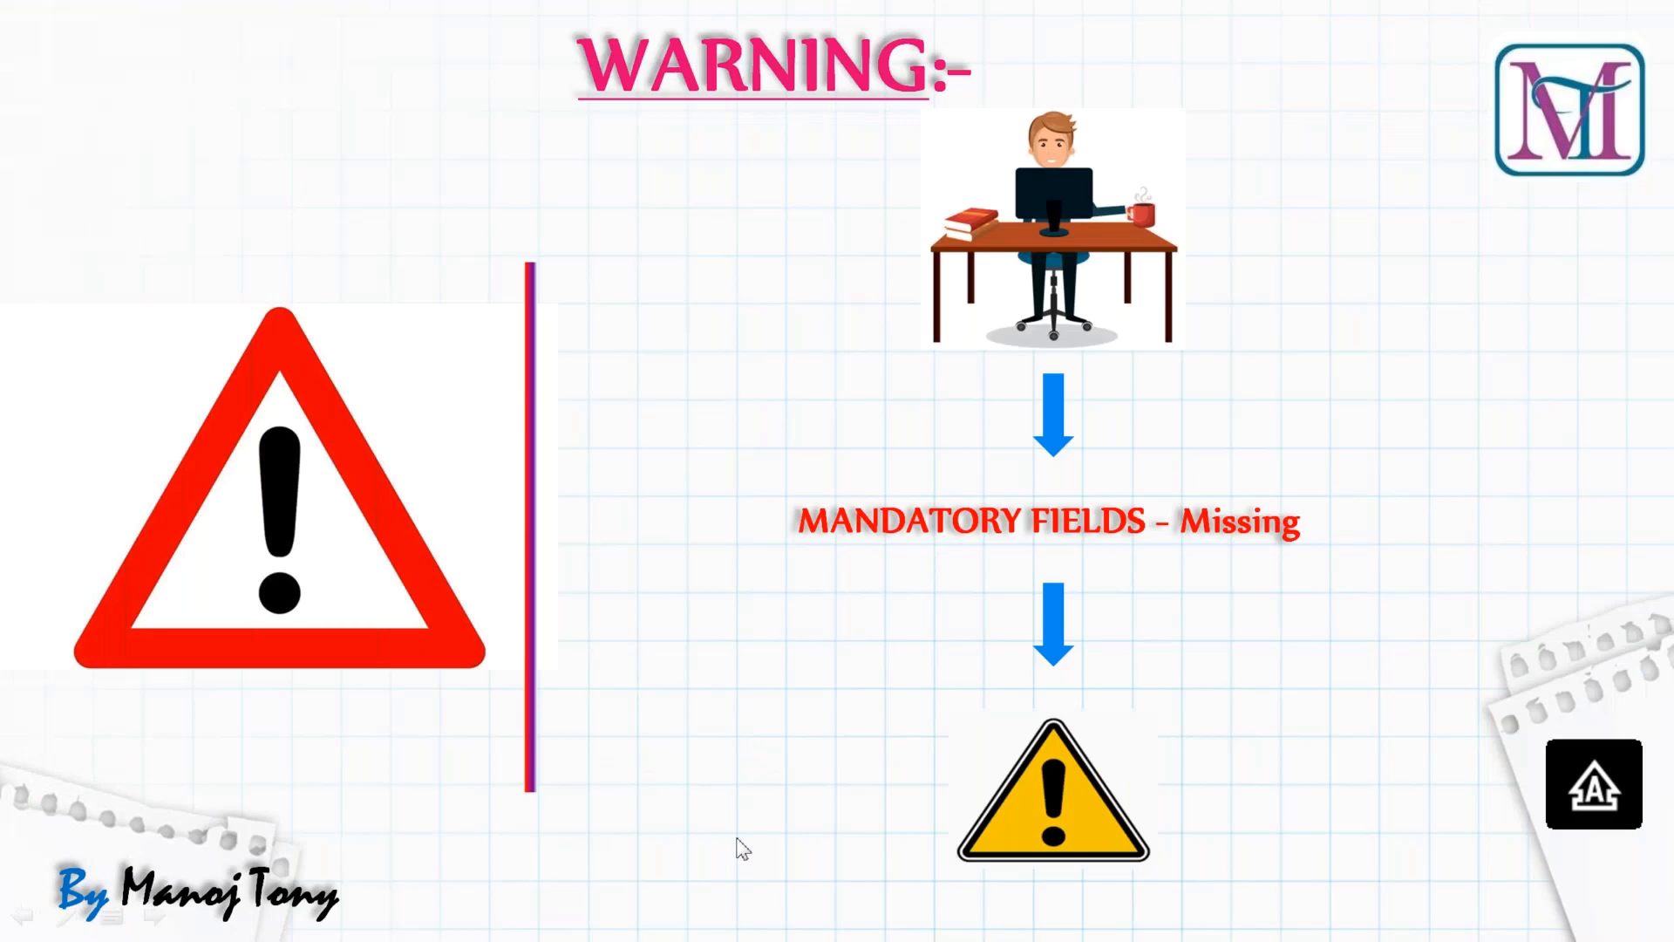
{"action": "left_click", "coordinate": [737, 839]}
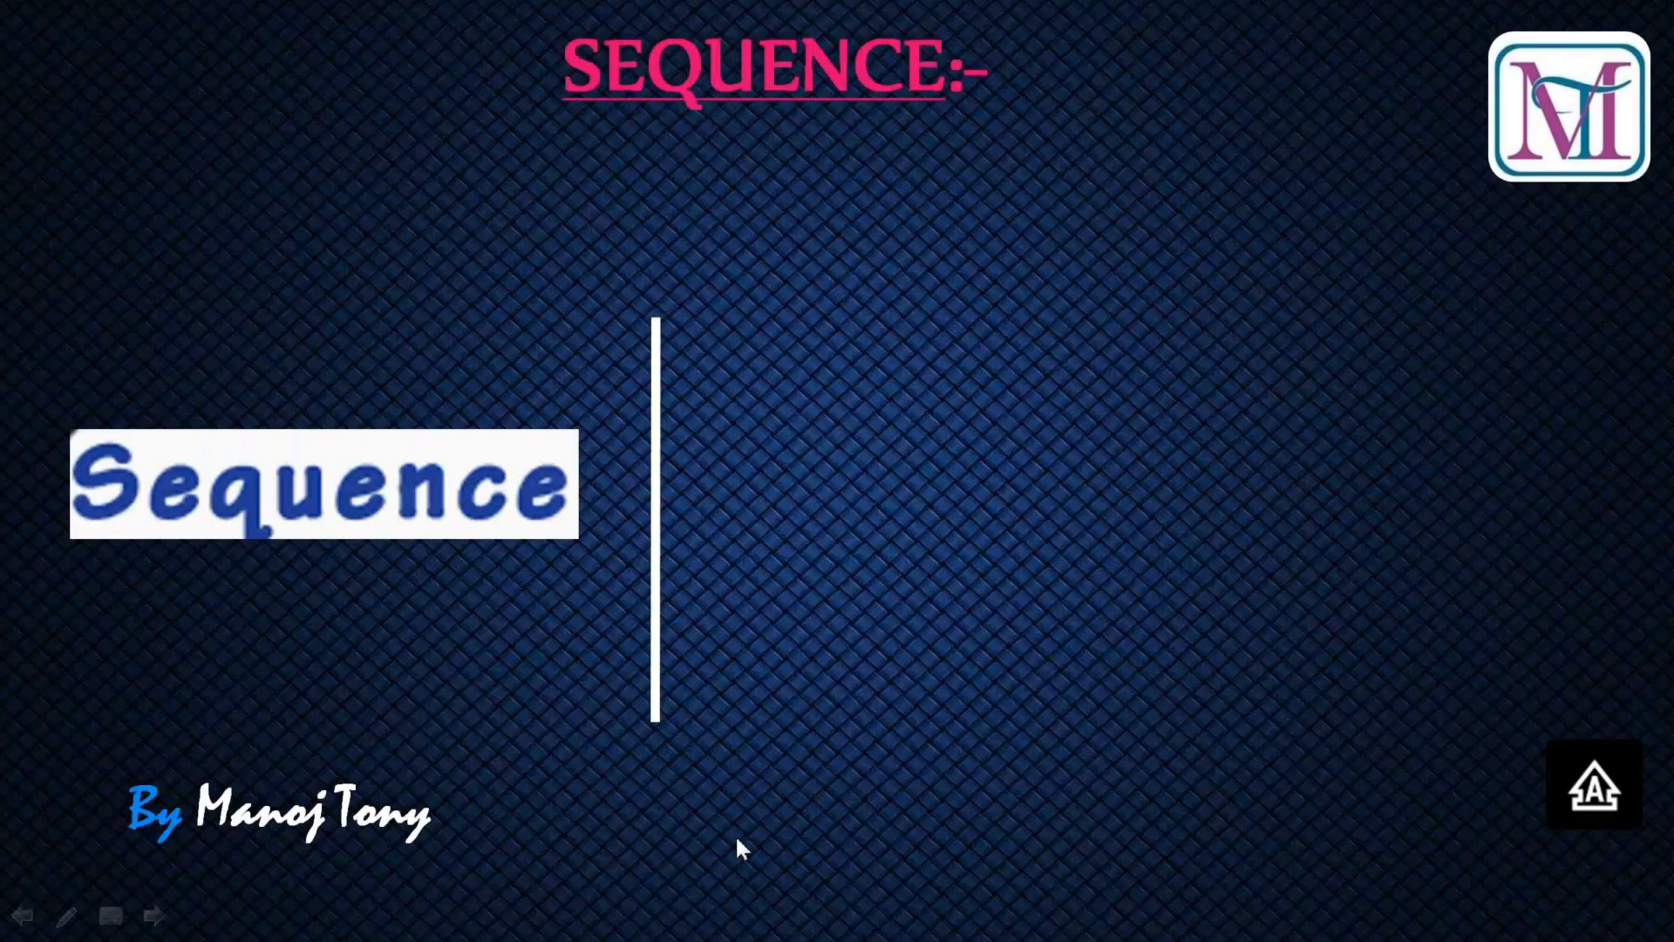
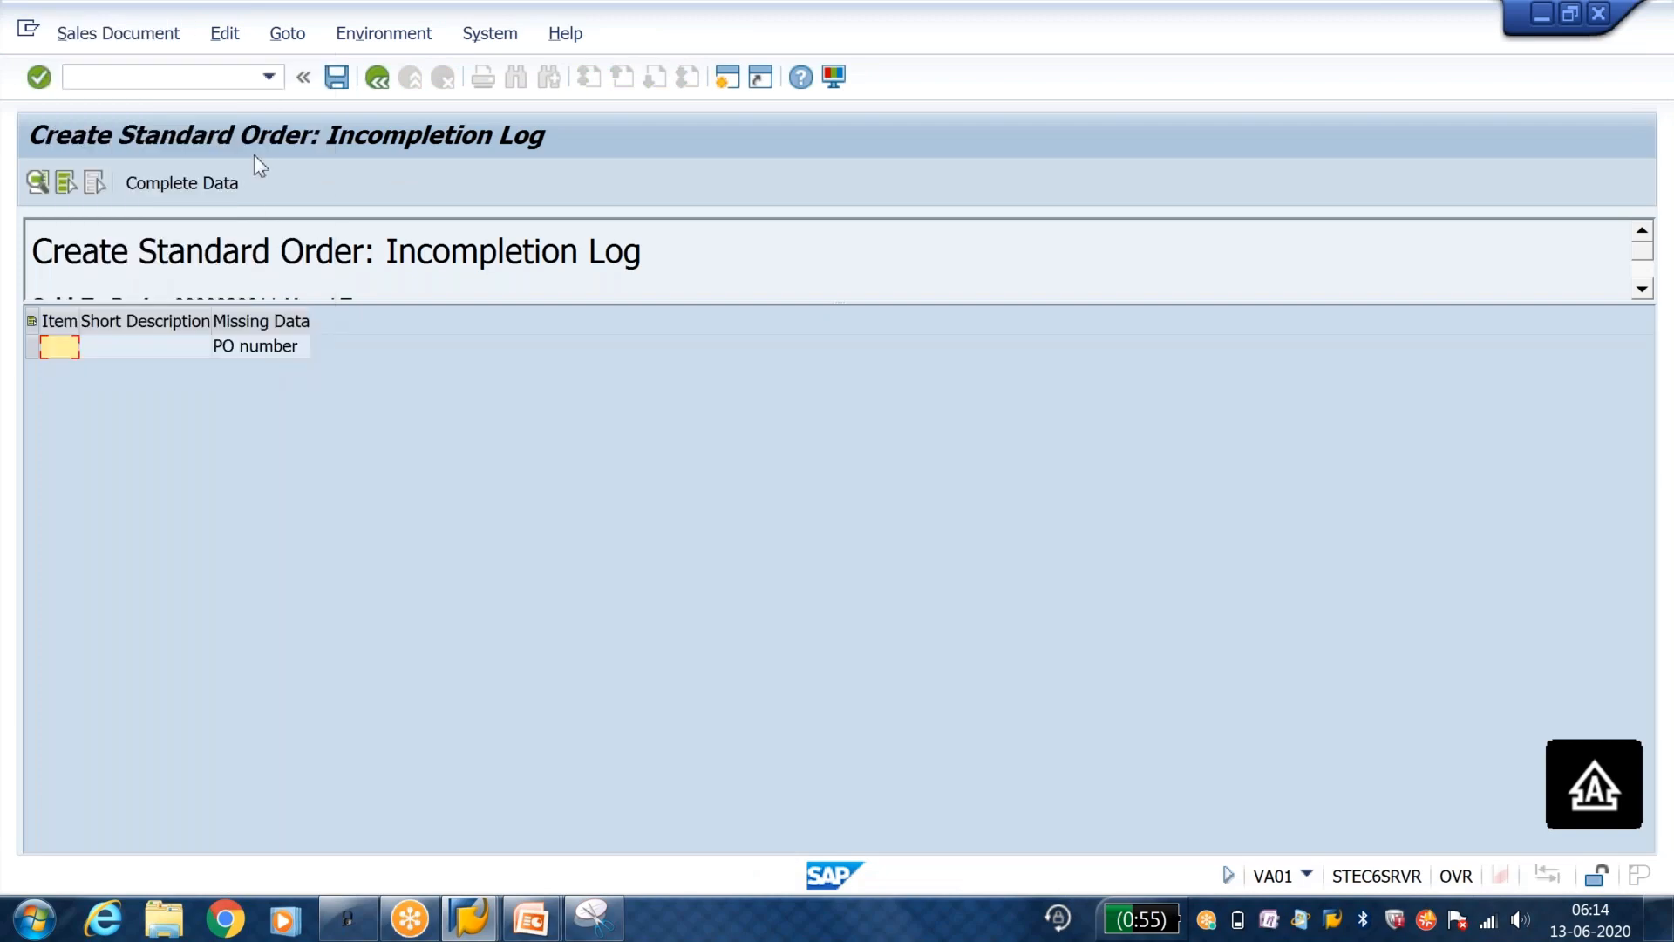
Step: Run /NXD02 for the customer and open the billing document settings in its sales area data
{"action": "type", "text": "/NXD0"}
{"action": "key", "text": "Return"}
{"action": "key", "text": "Return"}
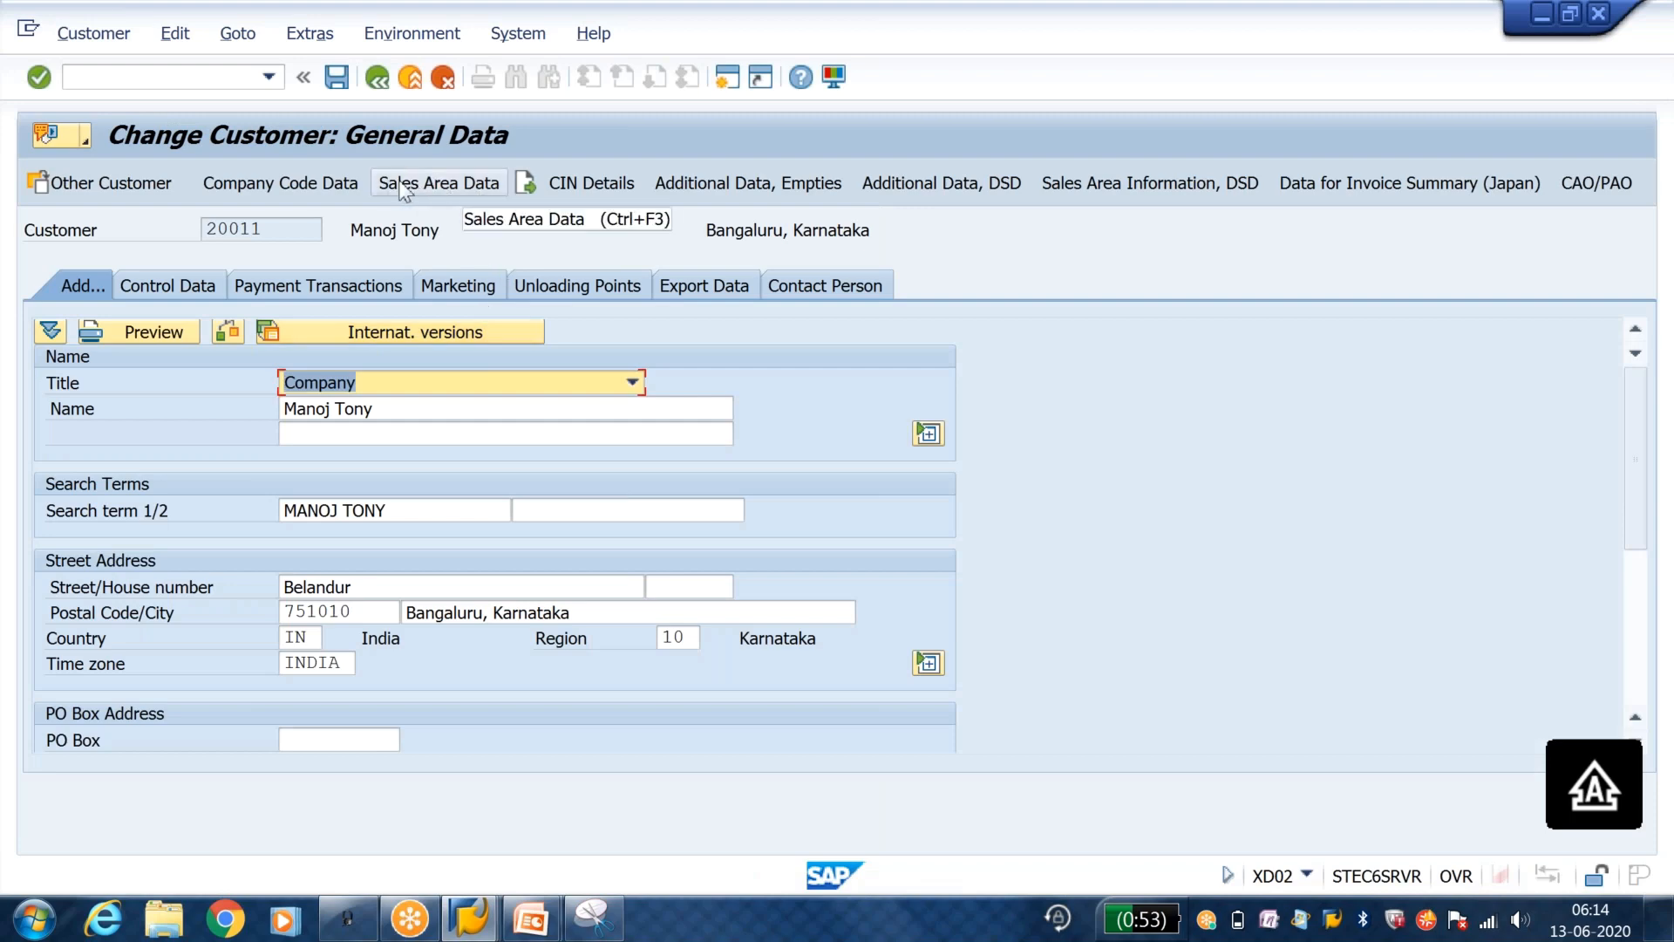
{"action": "left_click", "coordinate": [438, 183]}
{"action": "left_click", "coordinate": [258, 362]}
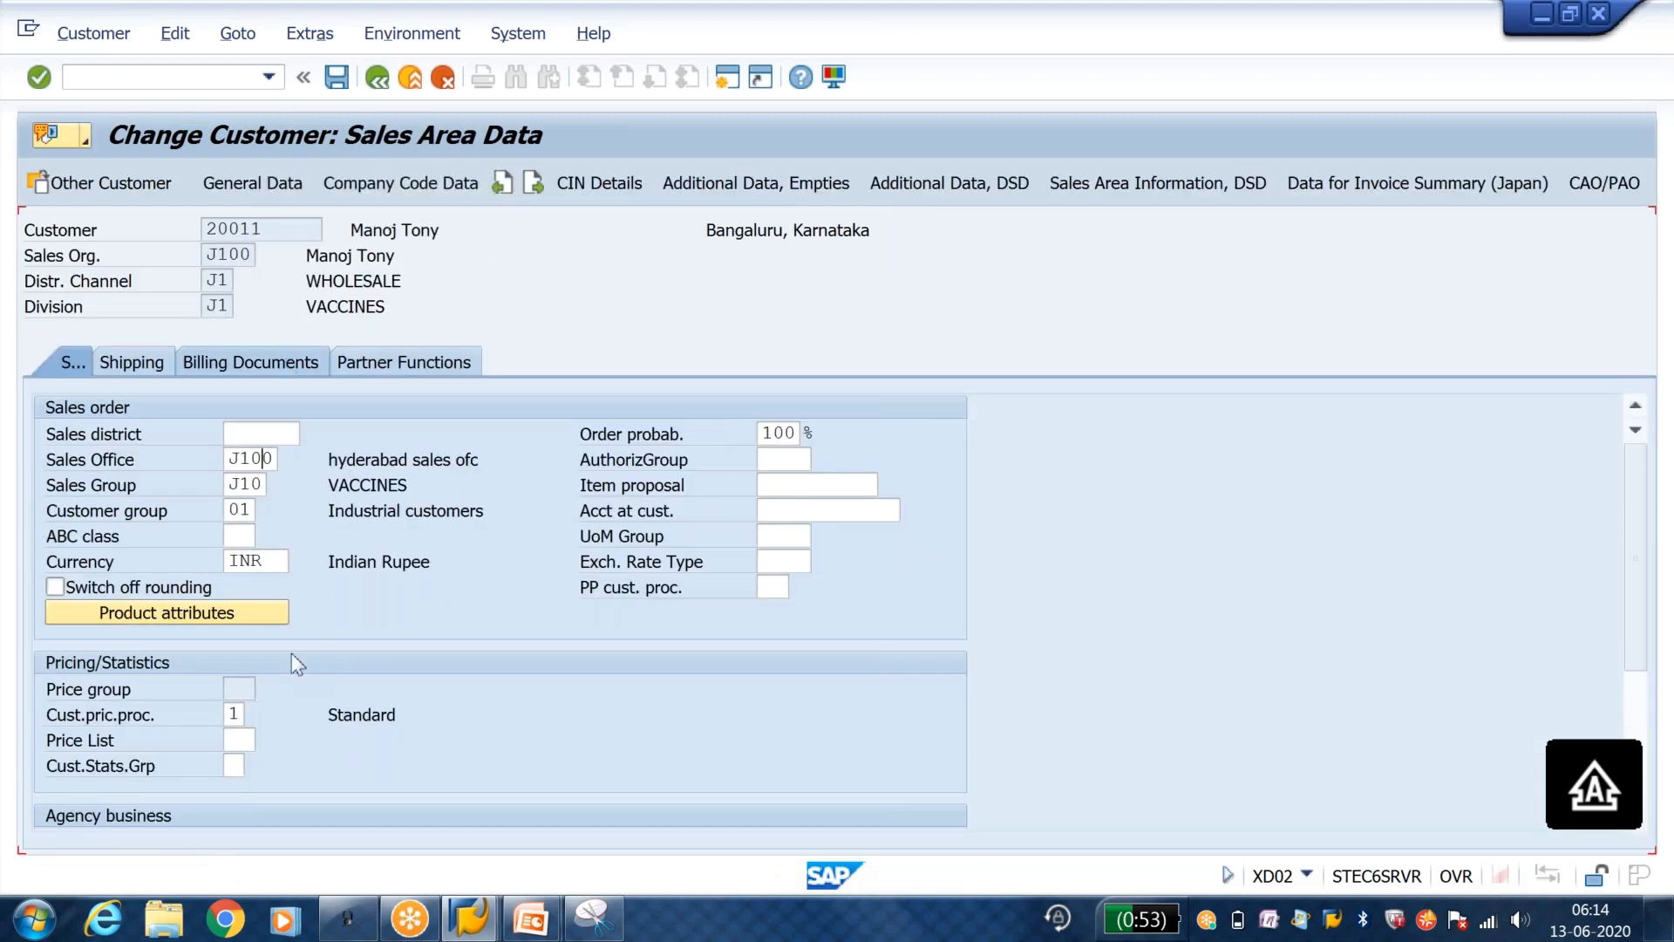
Step: Clear the customer's Incoterms, Incoterms location and terms of payment, save, and close the customer selection dialog
{"action": "double_click", "coordinate": [299, 563]}
{"action": "key", "text": "BackSpace"}
{"action": "key", "text": "Tab"}
{"action": "key", "text": "BackSpace"}
{"action": "key", "text": "Tab"}
{"action": "key", "text": "BackSpace"}
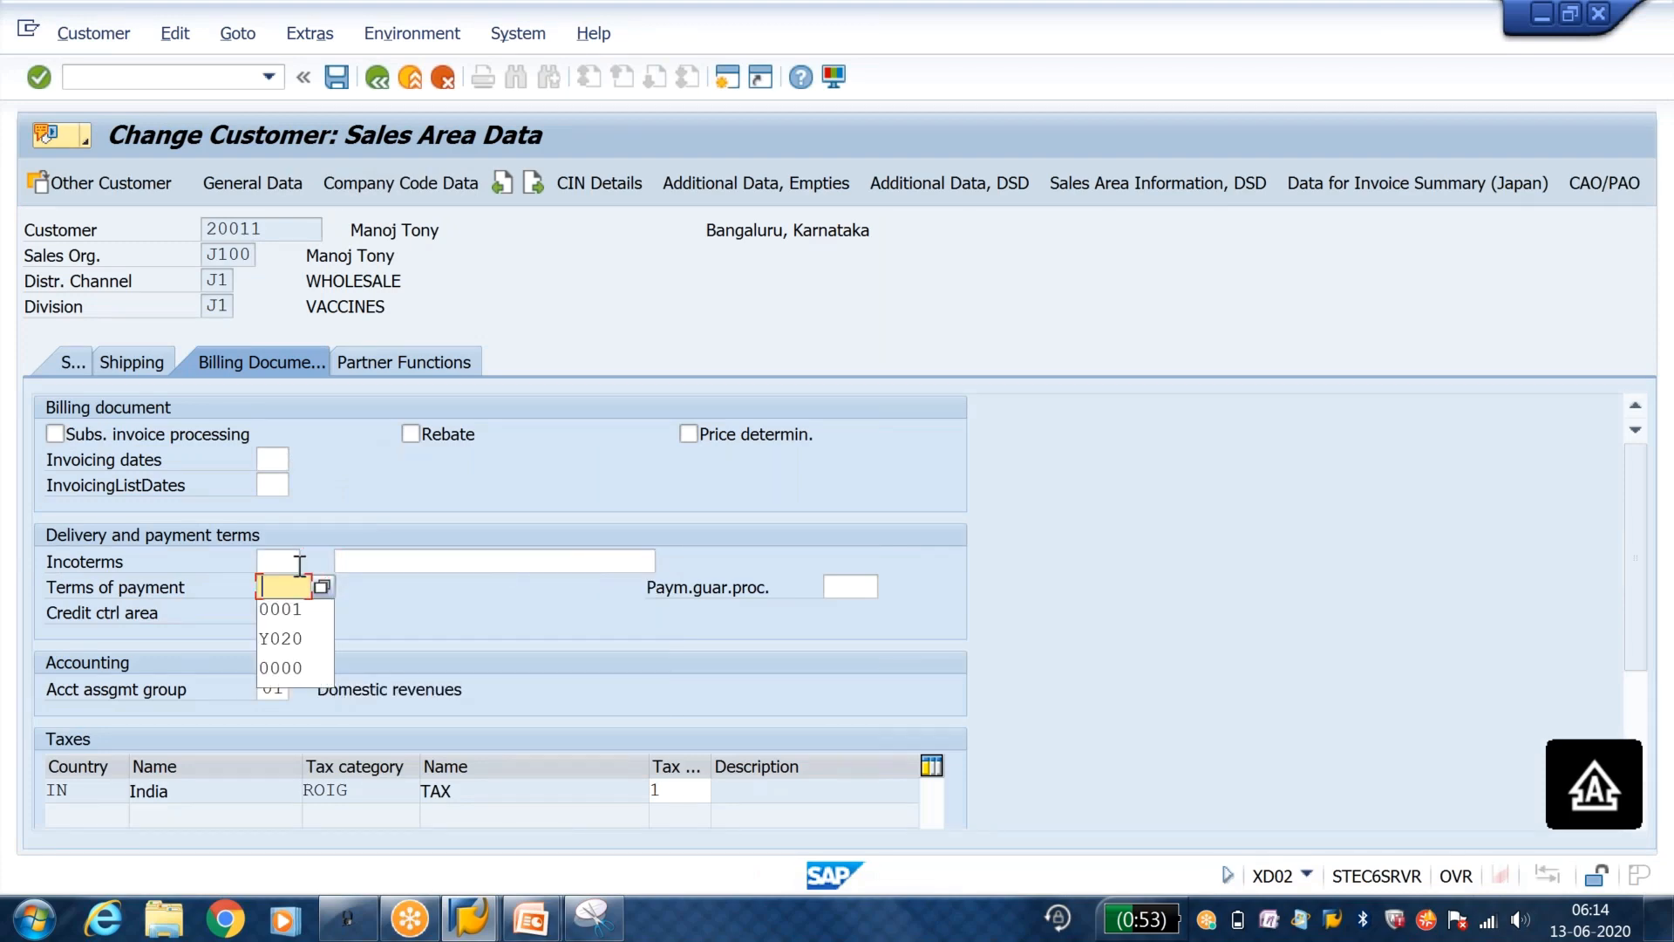
{"action": "left_click", "coordinate": [336, 80]}
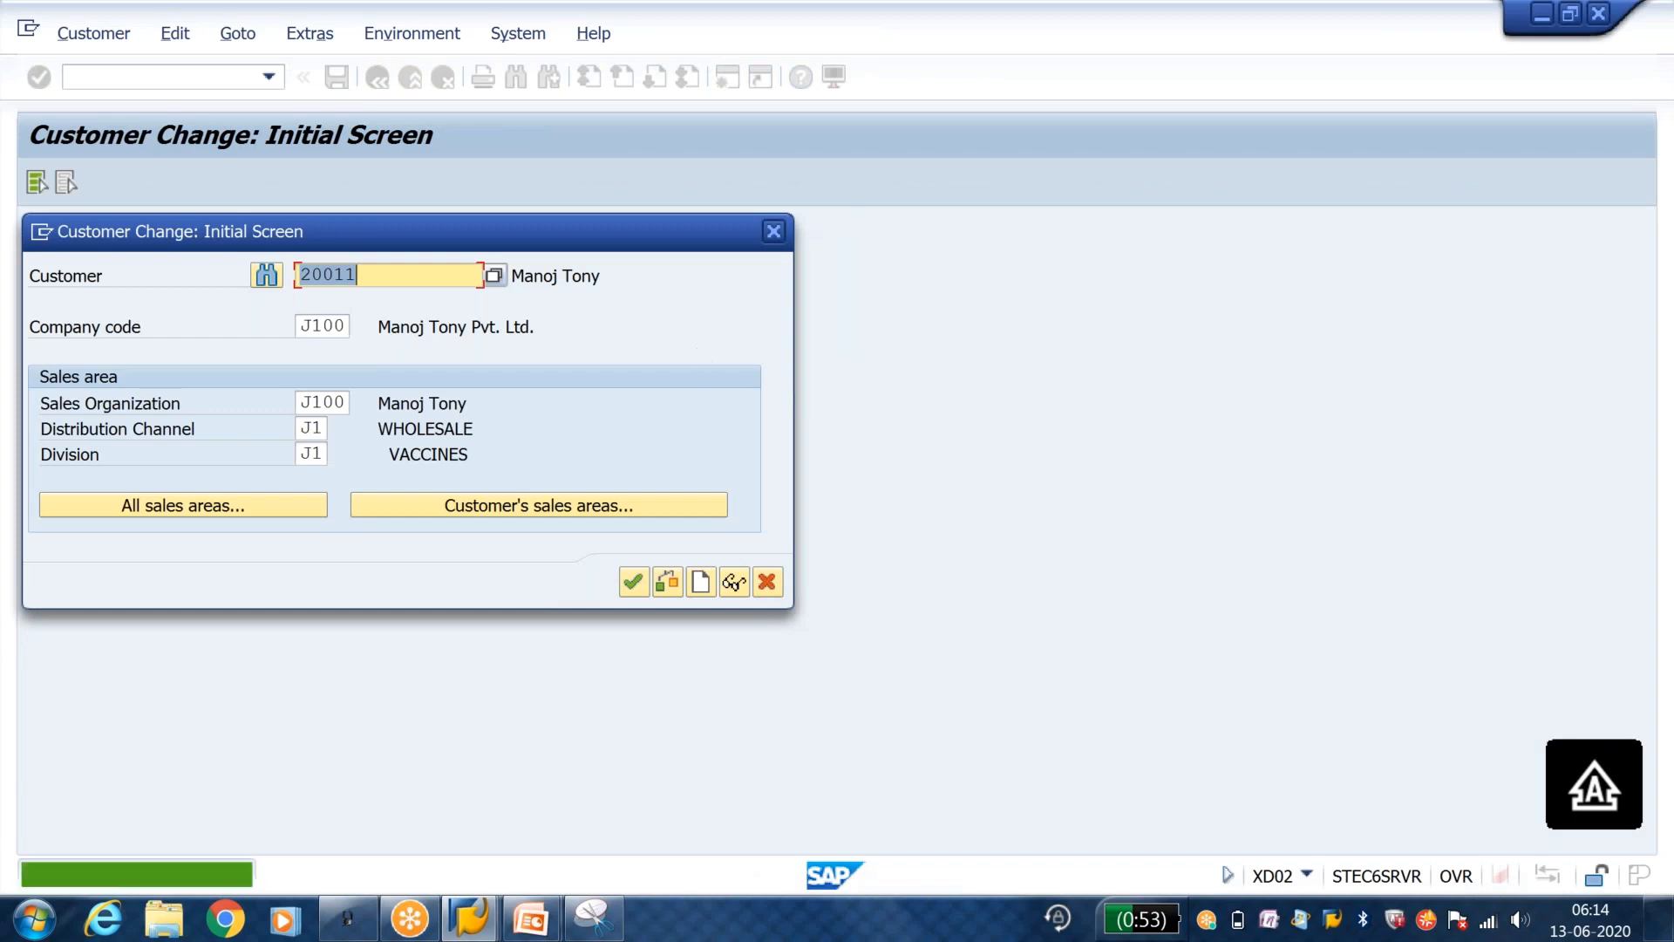
{"action": "left_click", "coordinate": [775, 231]}
Step: Start VA01 for order type OR and enter the sold-to party's customer number, passing the missing PO number and terms warnings
{"action": "type", "text": "VA"}
{"action": "key", "text": "Return"}
{"action": "type", "text": "OR"}
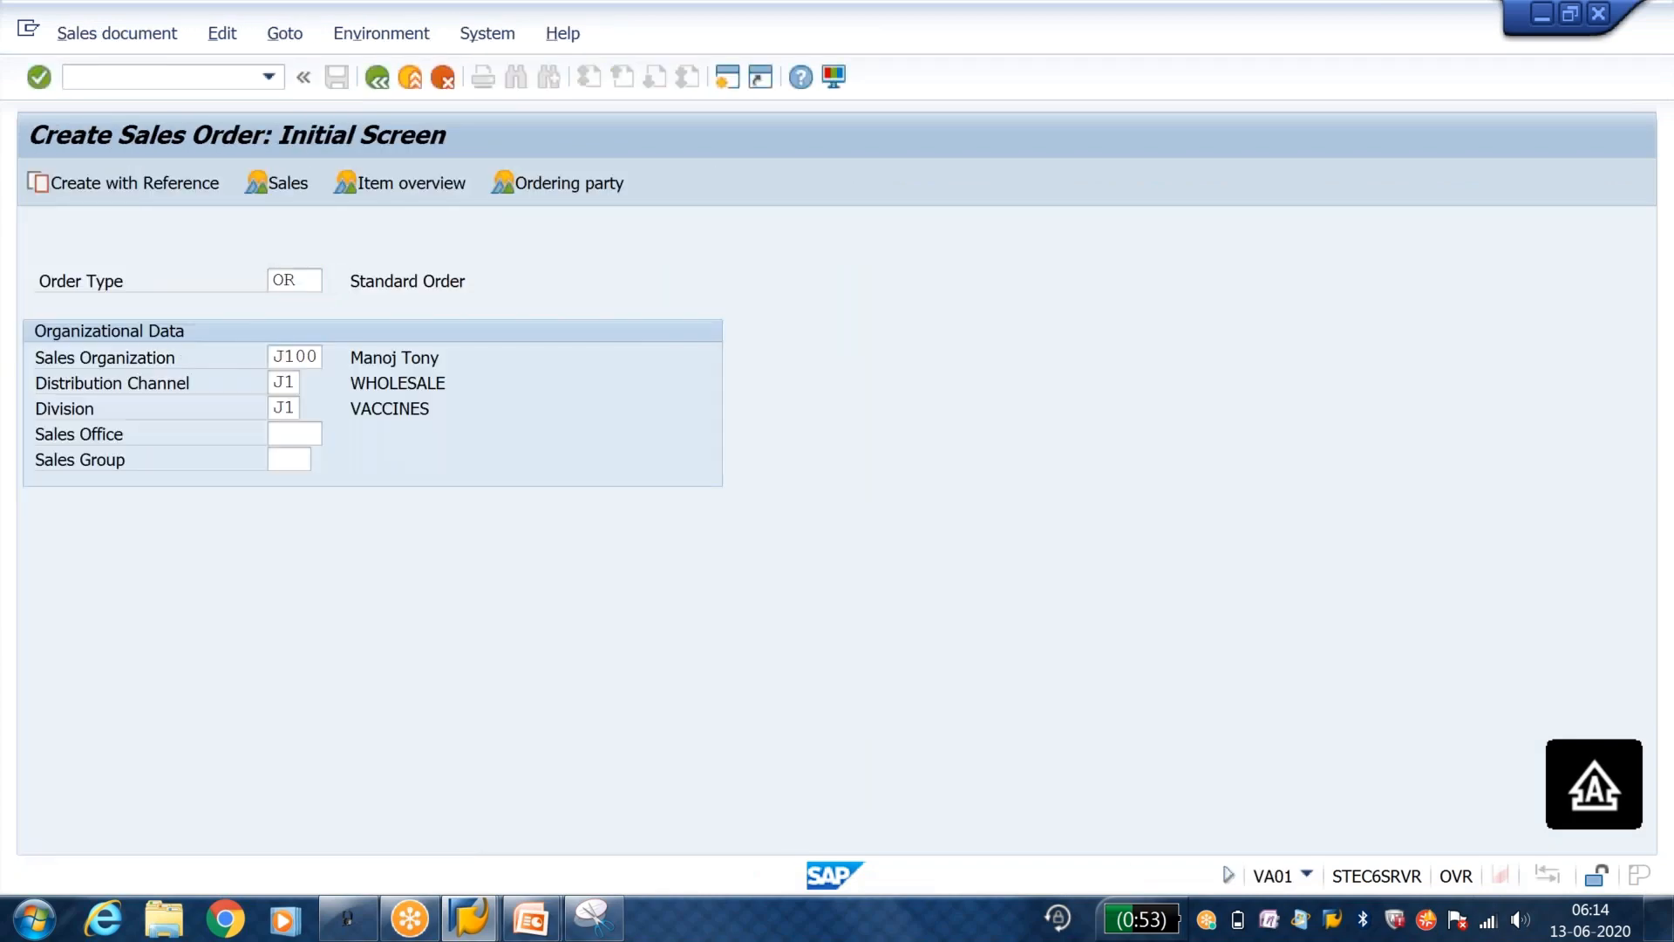
{"action": "key", "text": "Return"}
{"action": "key", "text": "Down"}
{"action": "key", "text": "Return"}
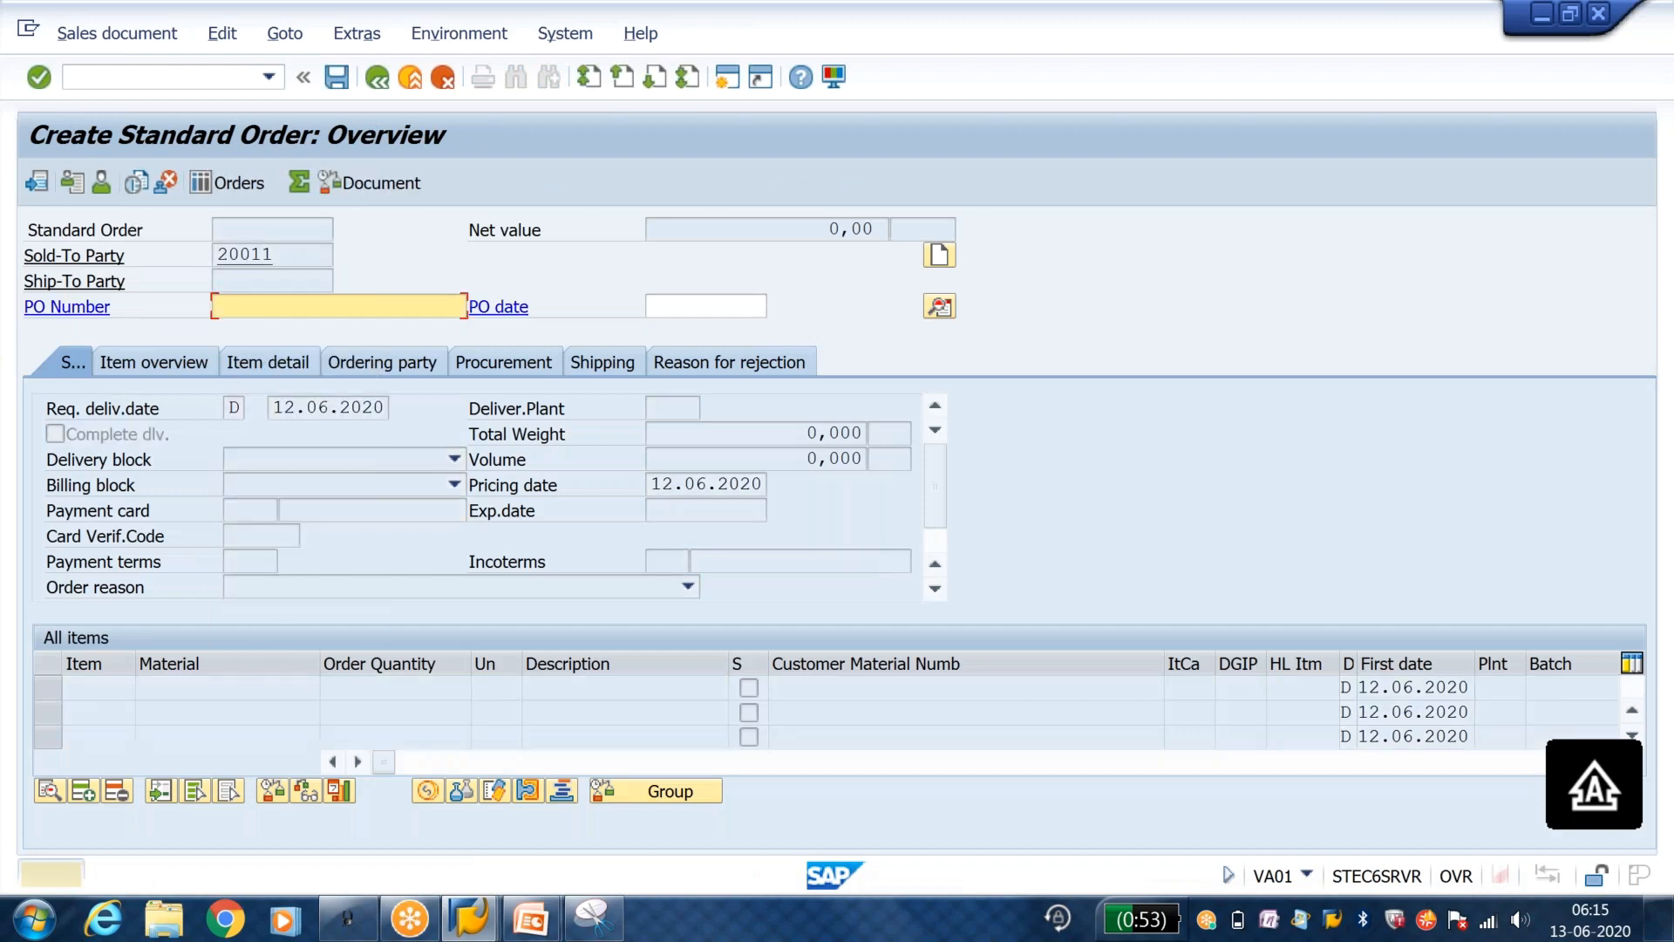
{"action": "key", "text": "Return"}
{"action": "key", "text": "Return"}
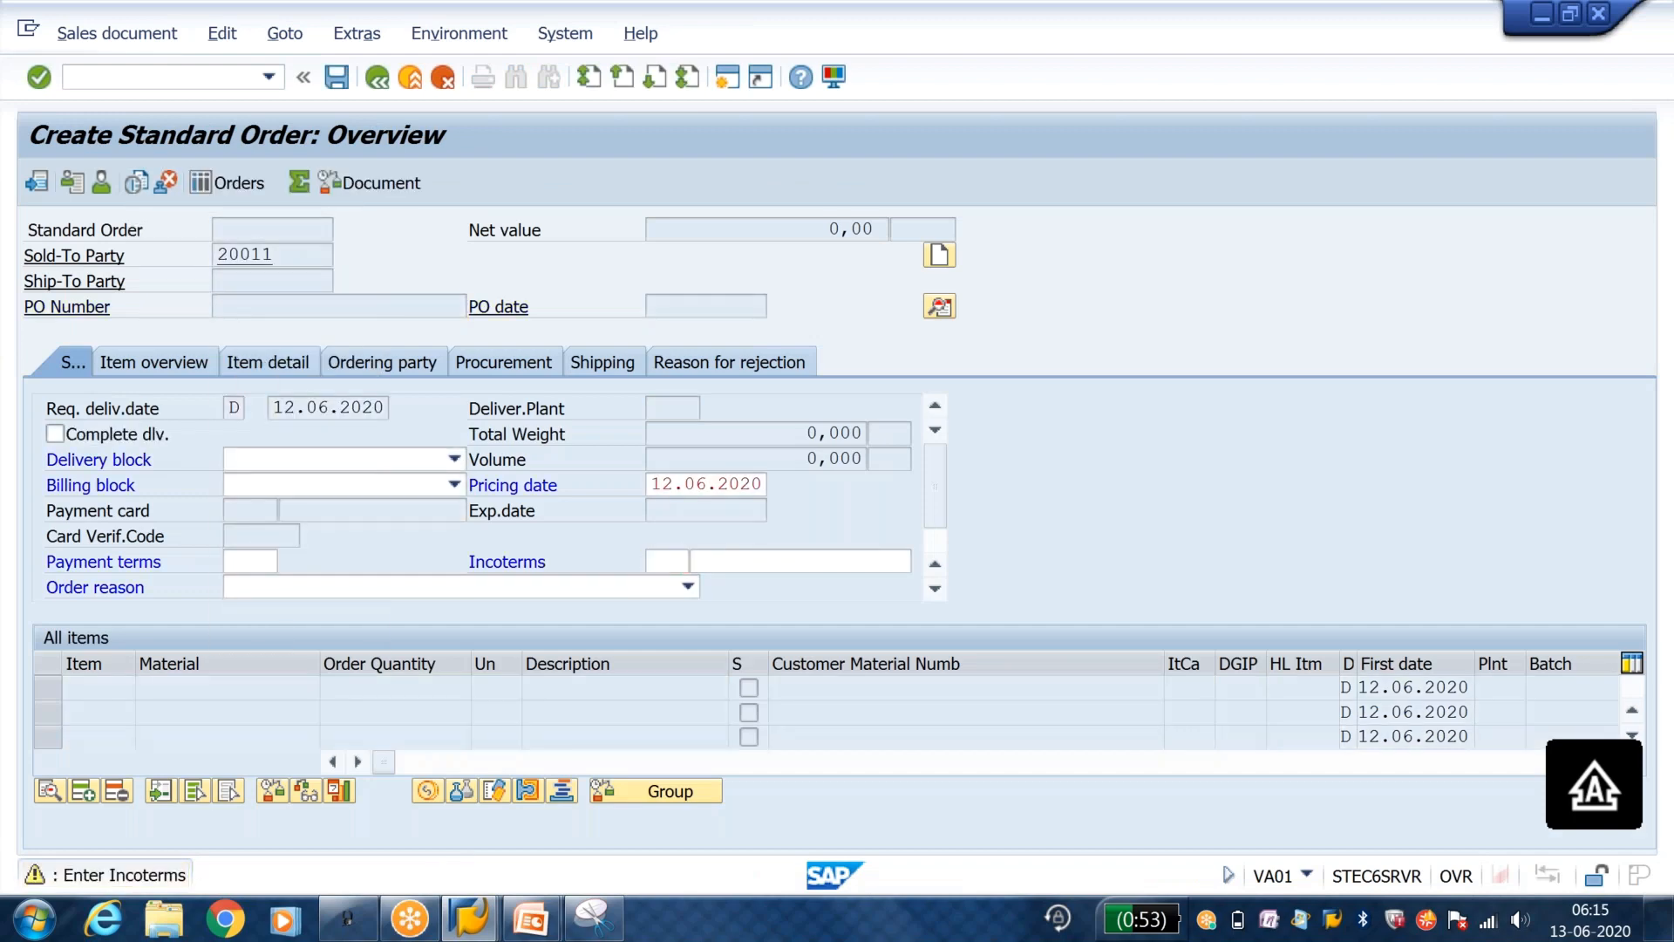
Step: Add the stored material as the order's first item with quantity 1 and acknowledge the customer material message
{"action": "key", "text": "Down"}
{"action": "key", "text": "Return"}
{"action": "key", "text": "Tab"}
{"action": "type", "text": "1"}
{"action": "key", "text": "Return"}
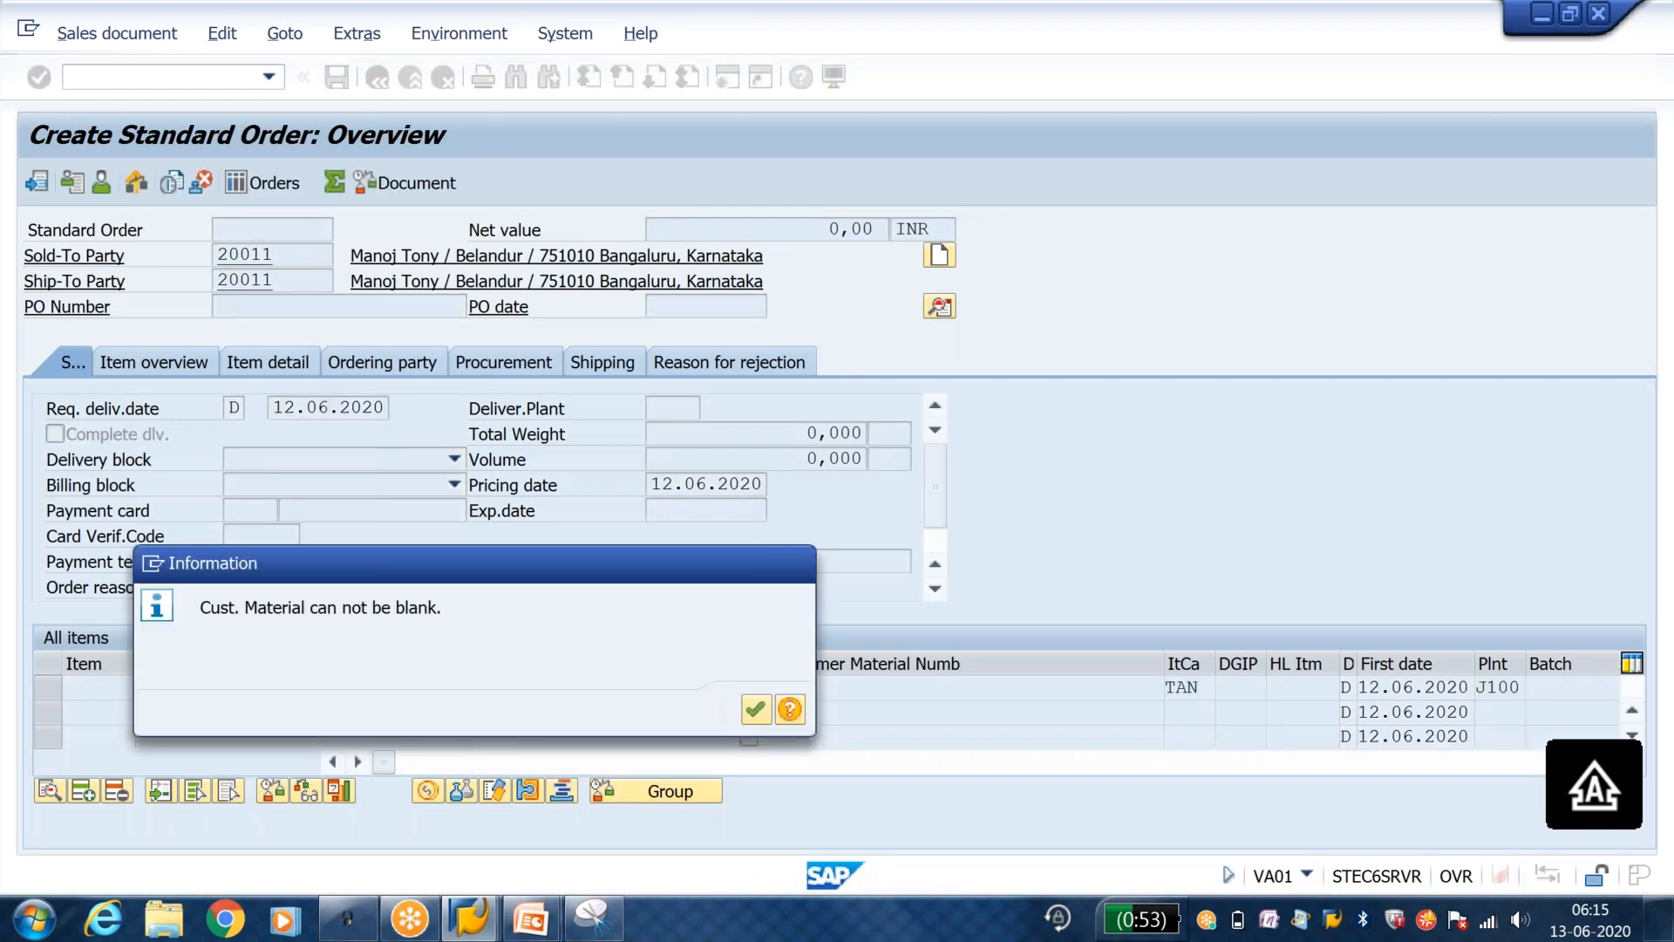
{"action": "key", "text": "Return"}
Step: Try to save the order, review its incompletion log, and return to the order overview
{"action": "left_click", "coordinate": [337, 76]}
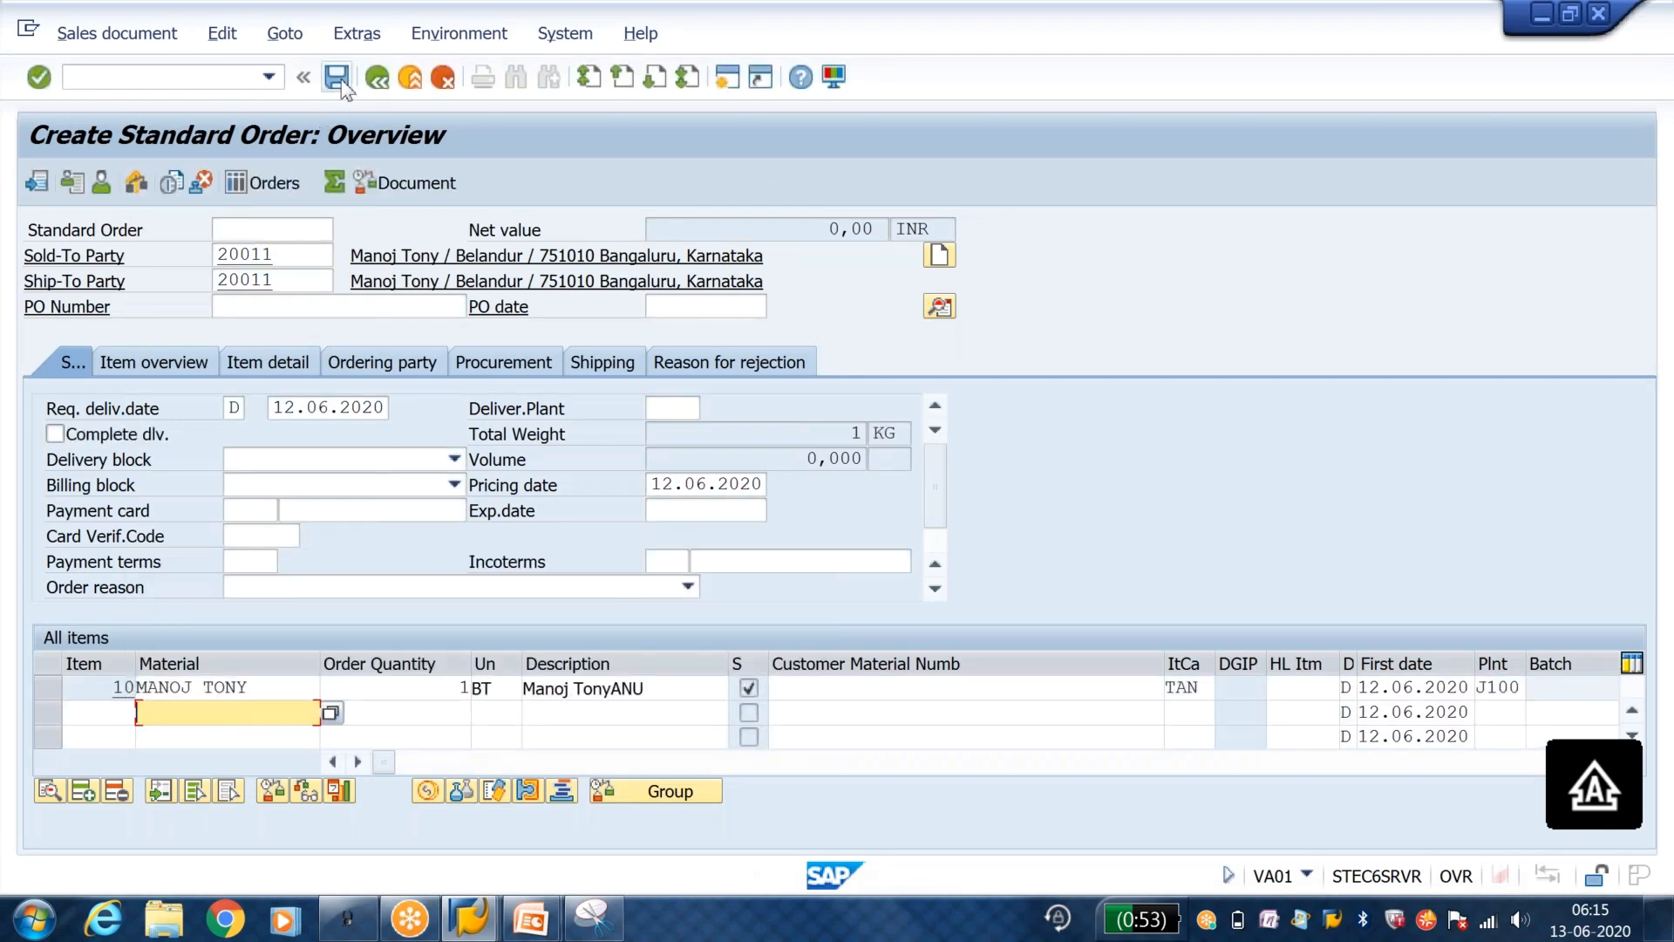
{"action": "left_click", "coordinate": [619, 510]}
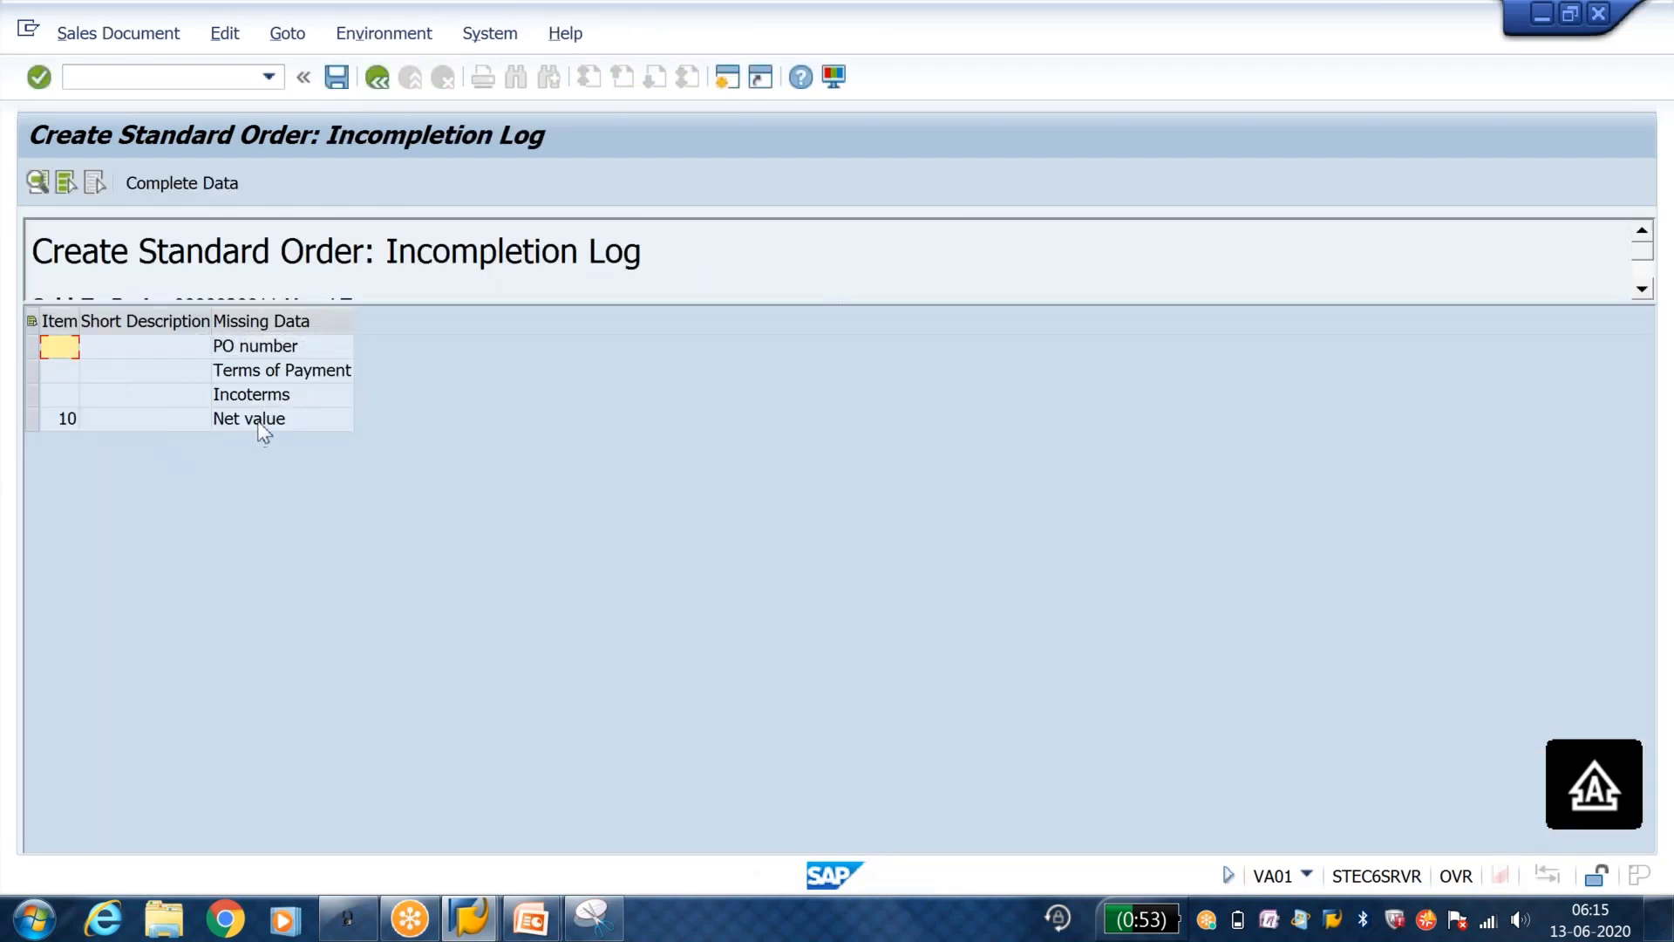
{"action": "left_click", "coordinate": [377, 78]}
{"action": "left_click", "coordinate": [377, 78]}
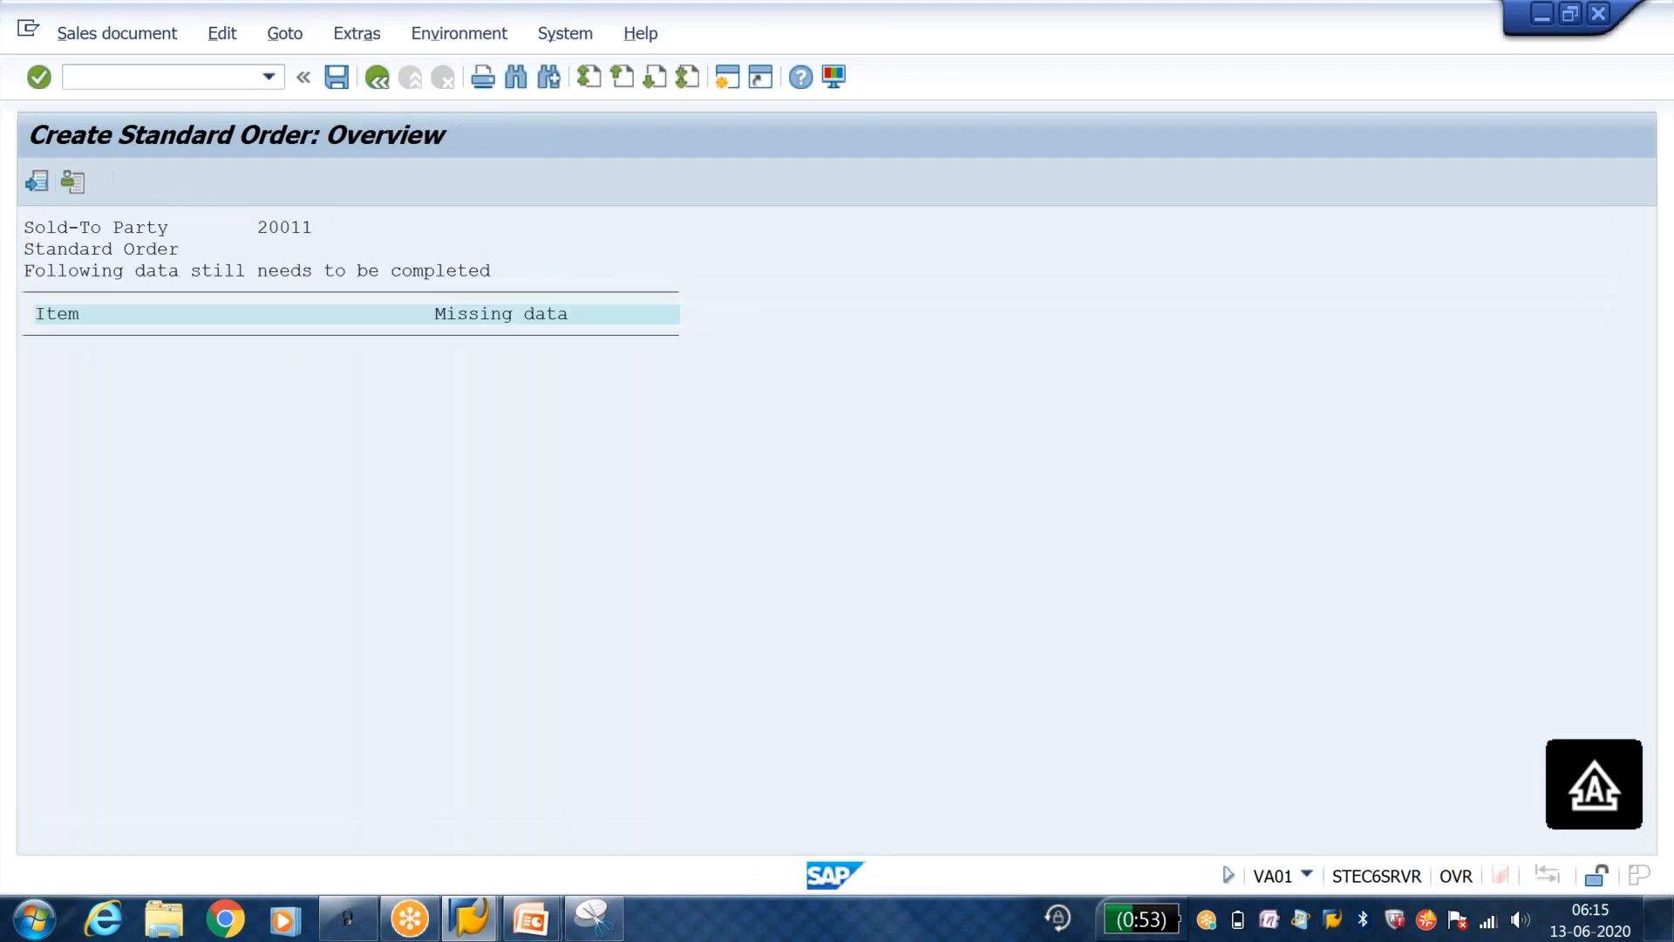
Step: In the conditions of item 10, add condition type TMRP with an amount of 1000 INR
{"action": "double_click", "coordinate": [301, 687]}
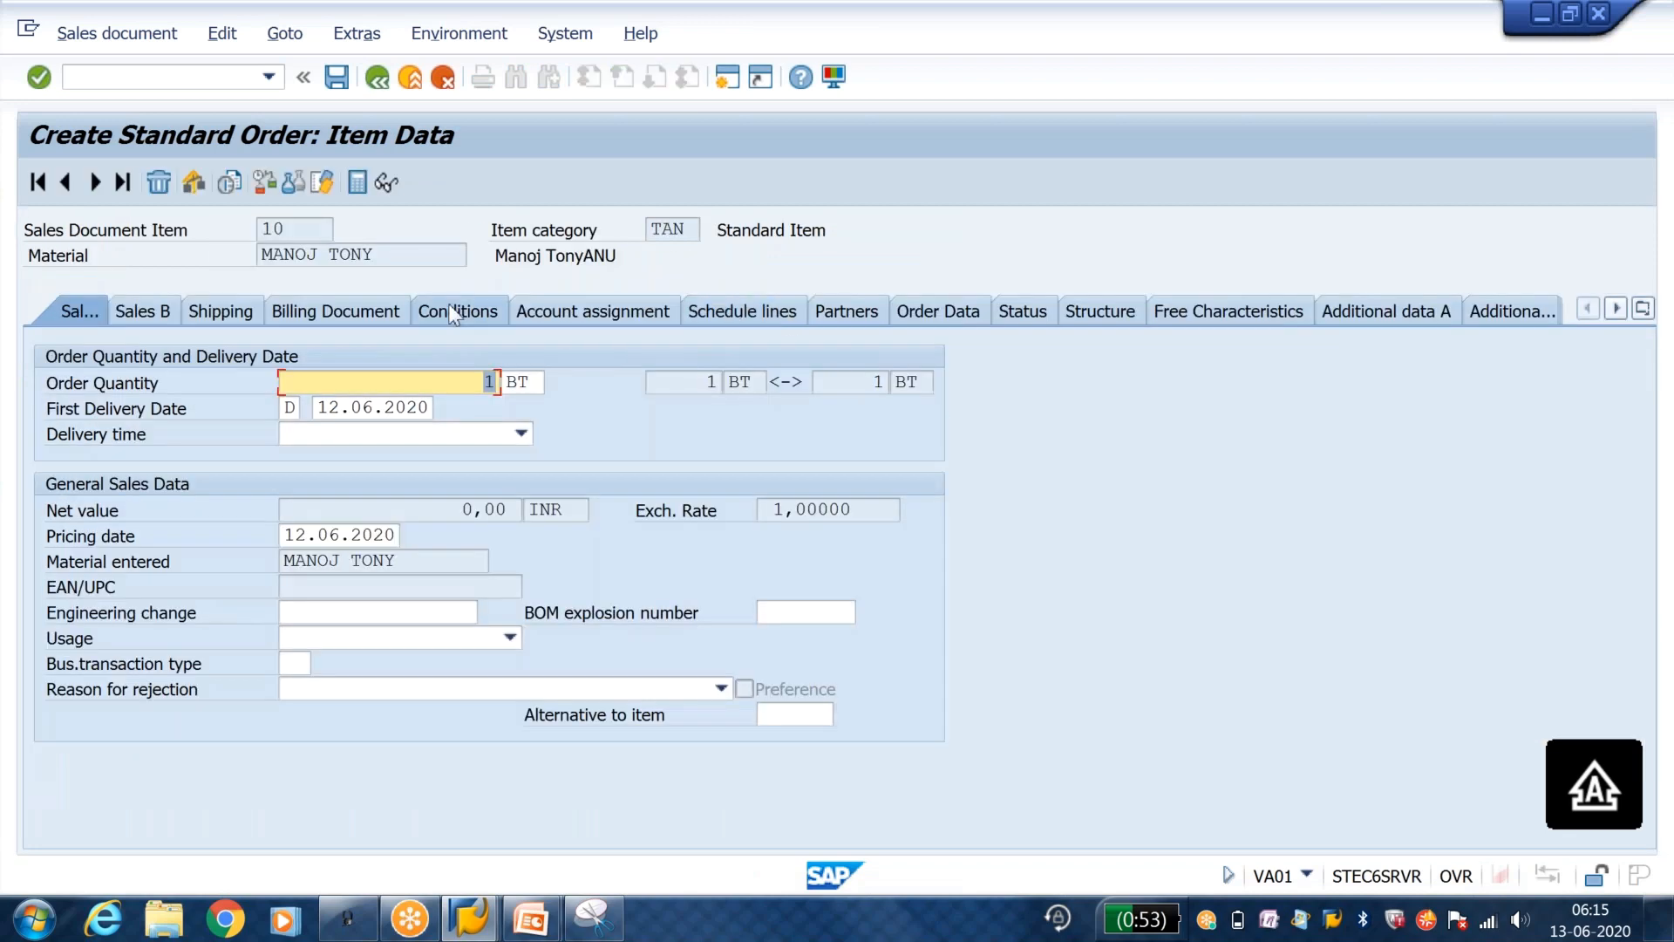
{"action": "left_click", "coordinate": [458, 312]}
{"action": "left_click", "coordinate": [126, 583]}
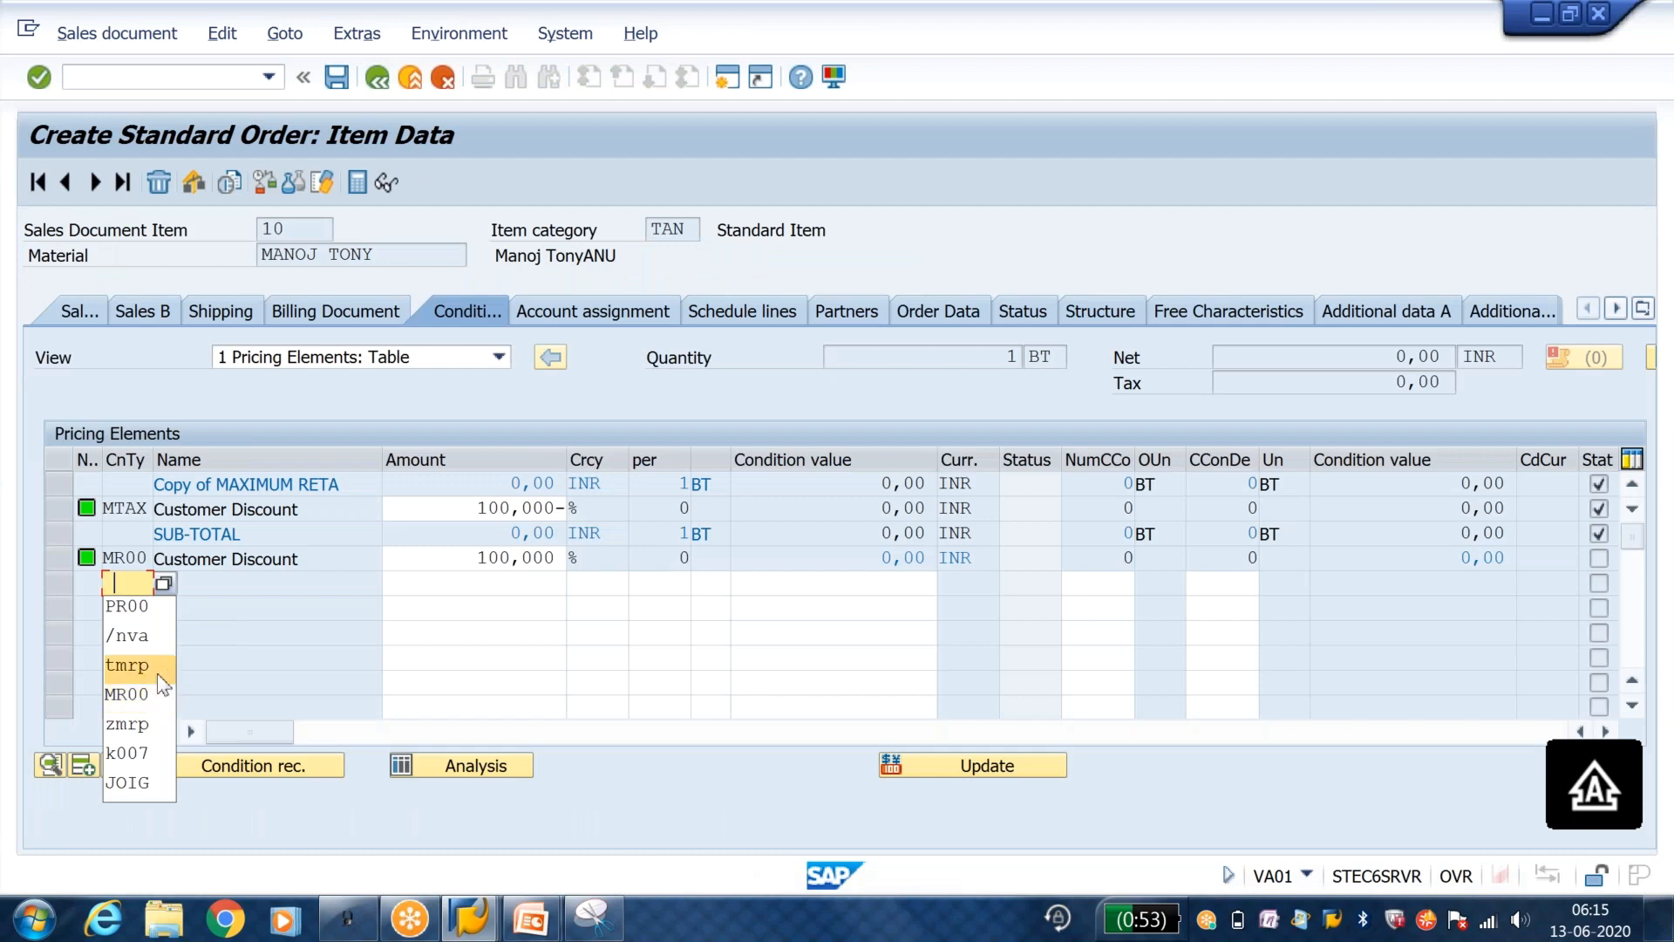
{"action": "left_click", "coordinate": [157, 673]}
{"action": "left_click", "coordinate": [526, 586]}
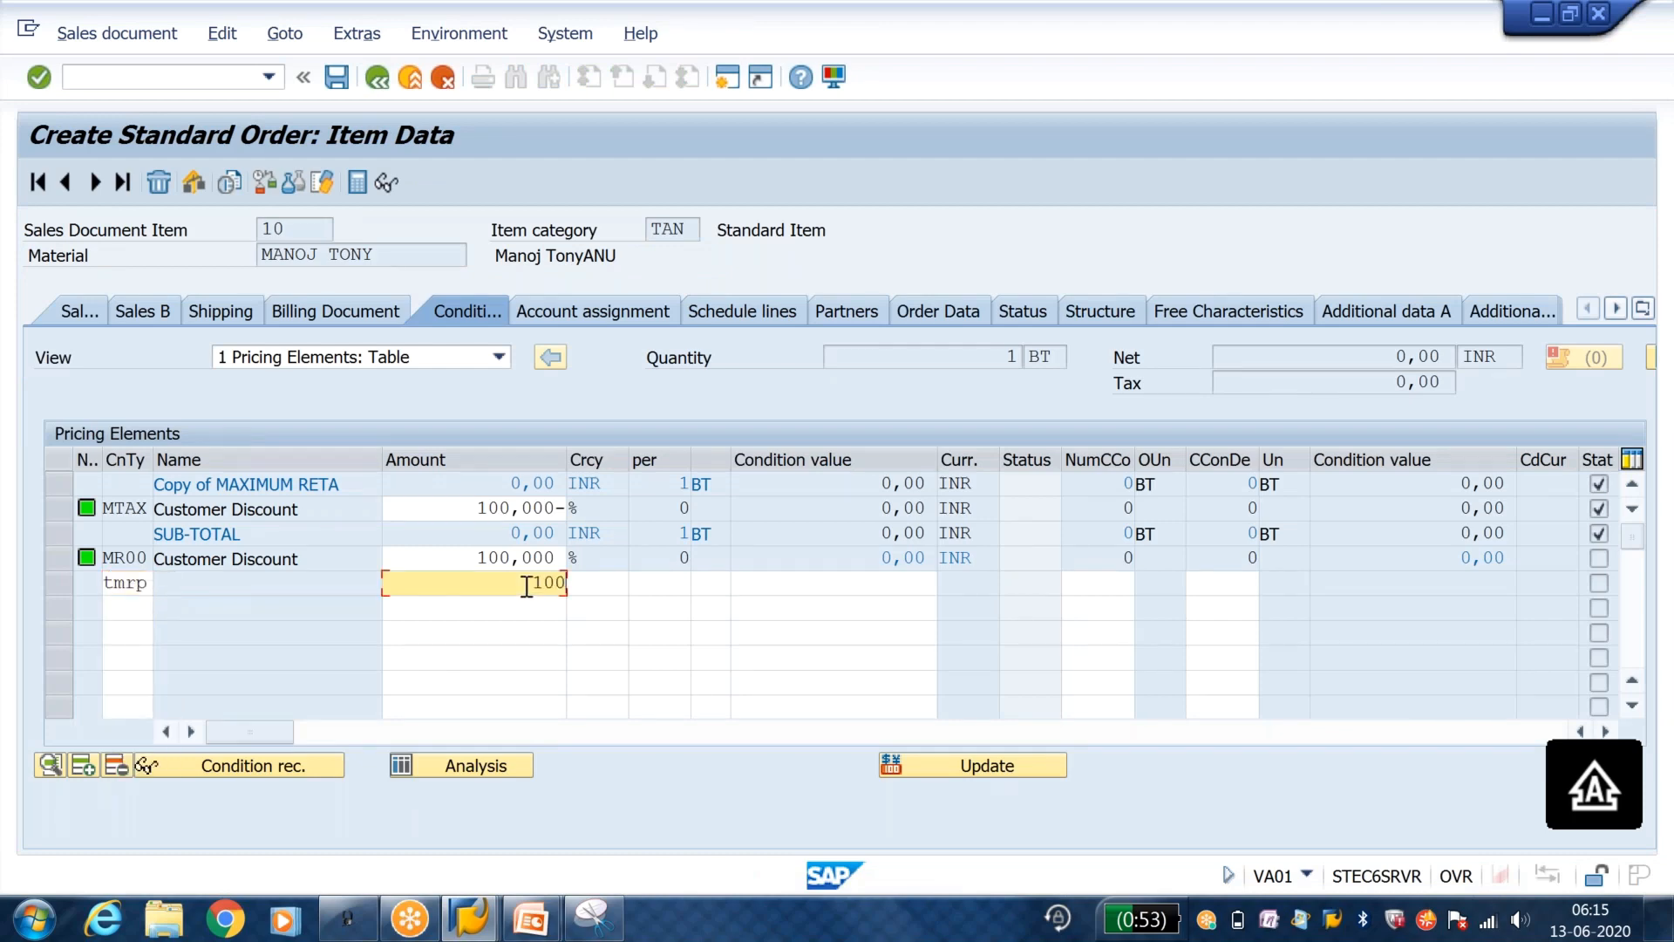
{"action": "key", "text": "Return"}
{"action": "key", "text": "Return"}
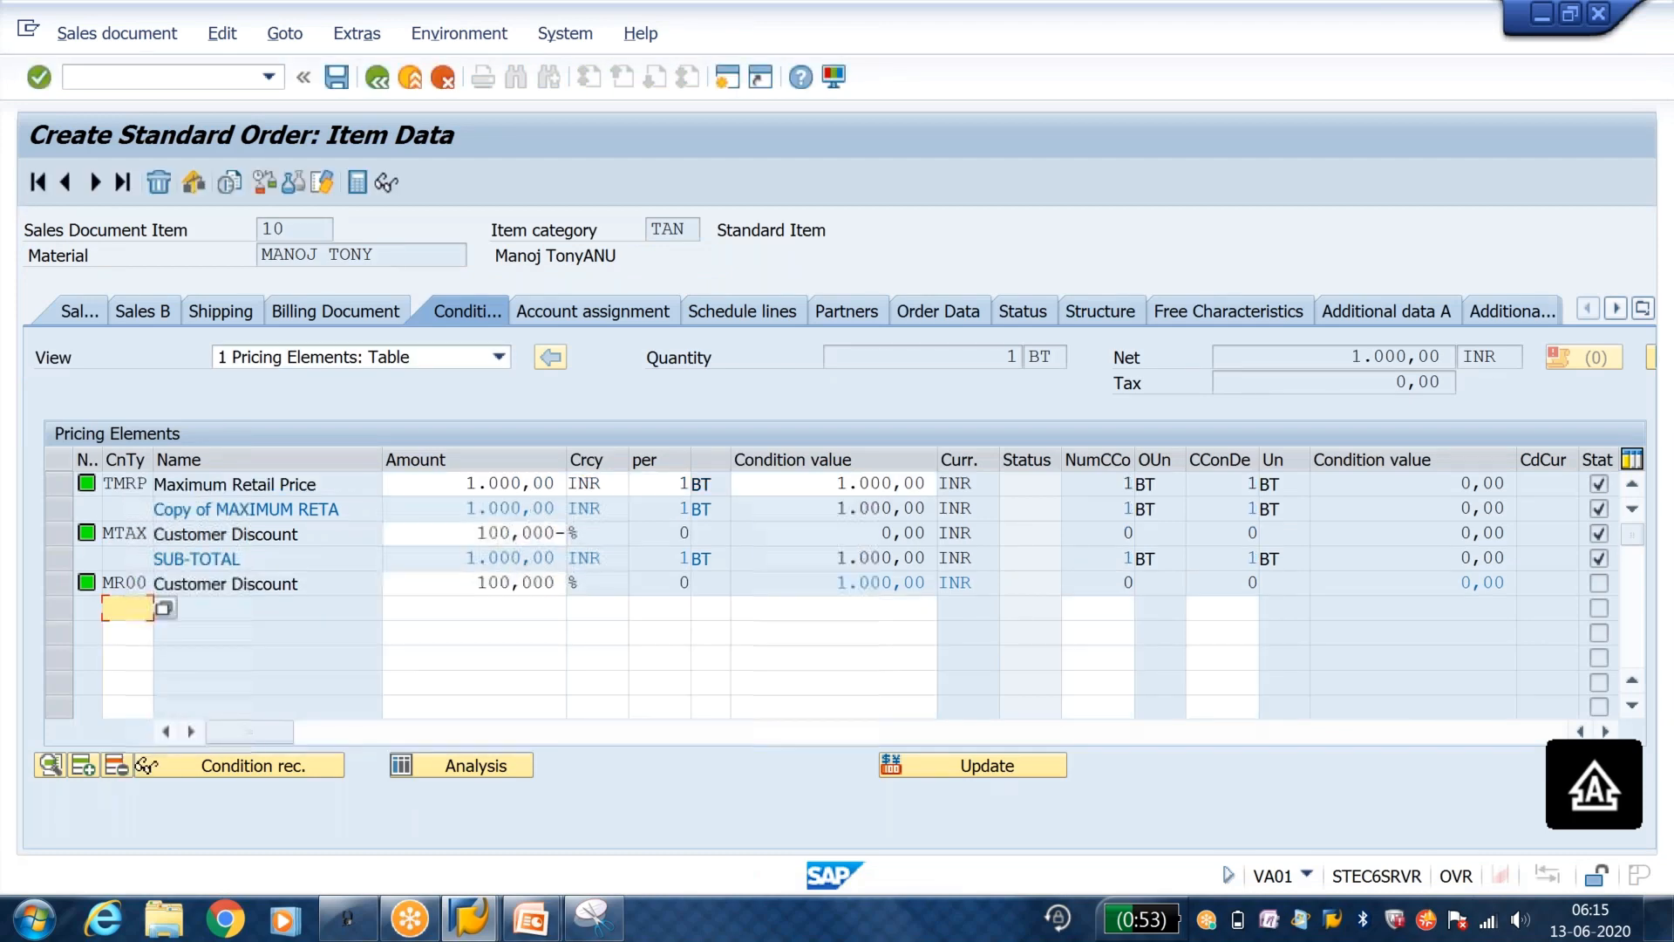
Step: Return to the order overview, save the order, and open its incompletion log for editing
{"action": "left_click", "coordinate": [381, 81]}
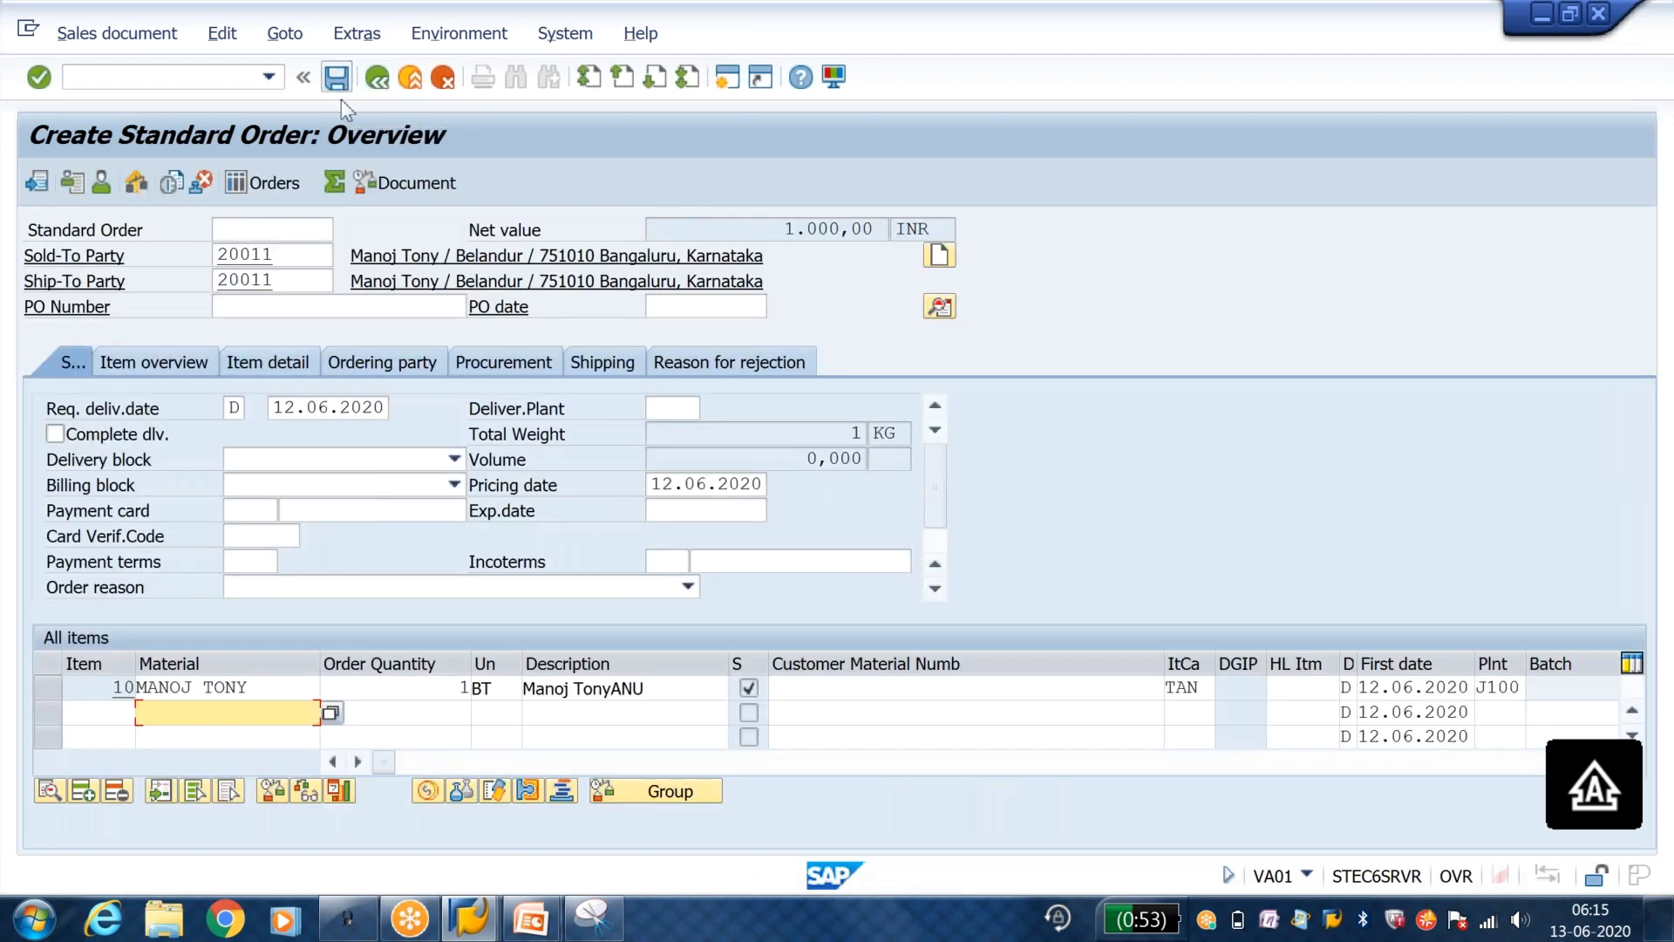
{"action": "left_click", "coordinate": [336, 77]}
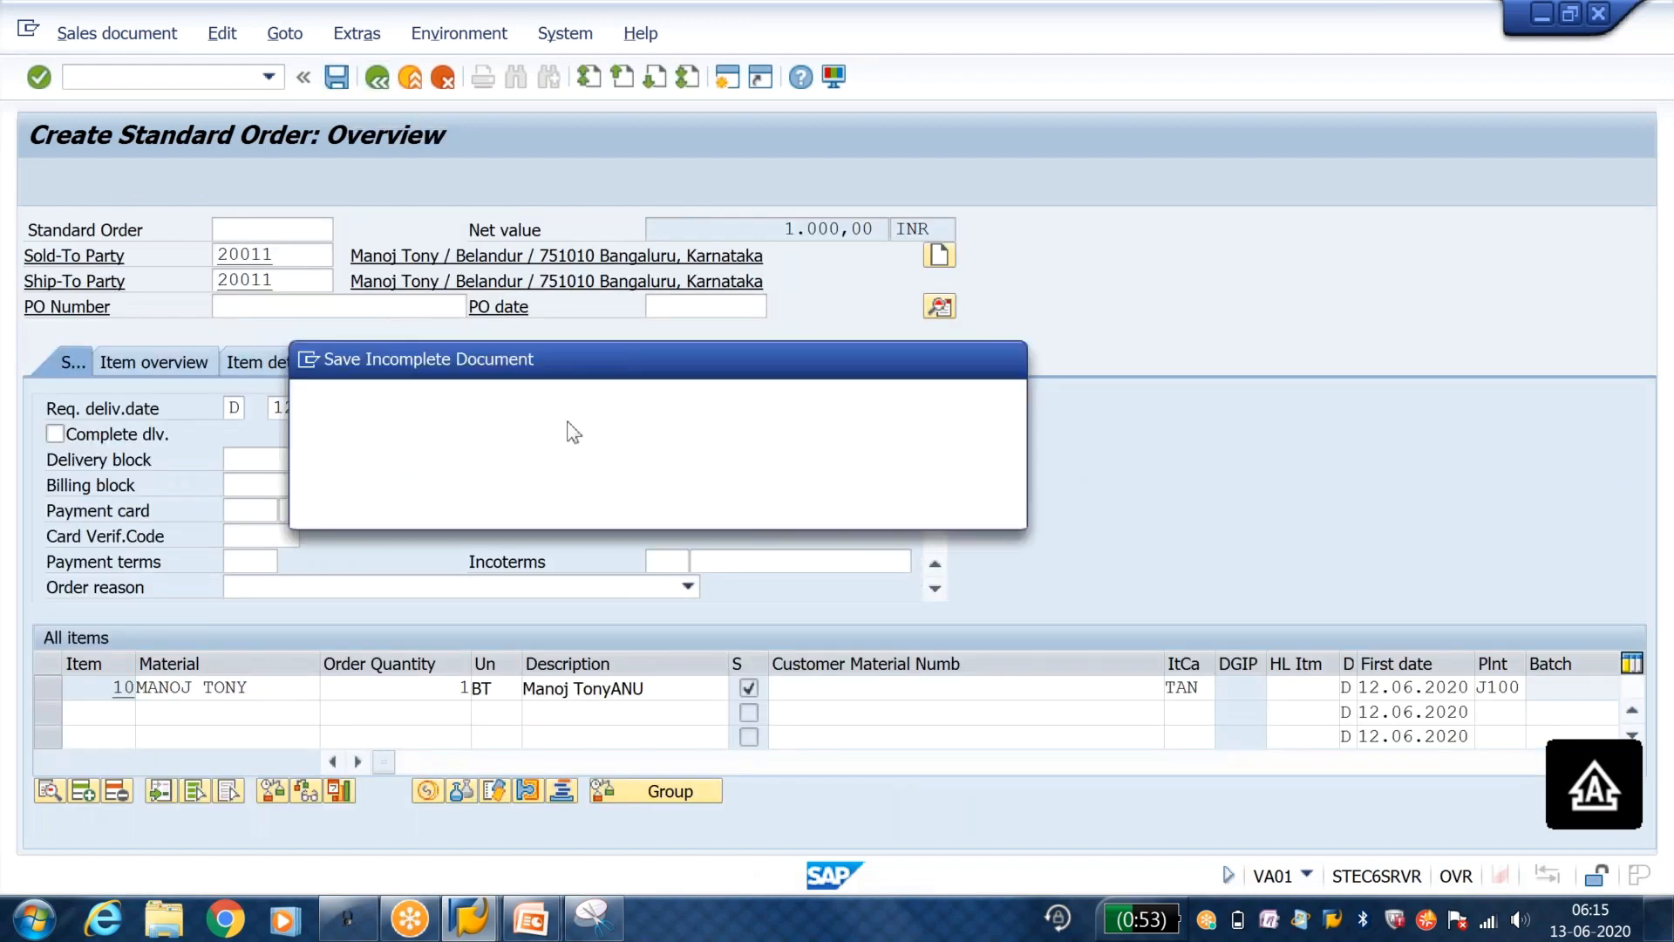
{"action": "left_click", "coordinate": [676, 504]}
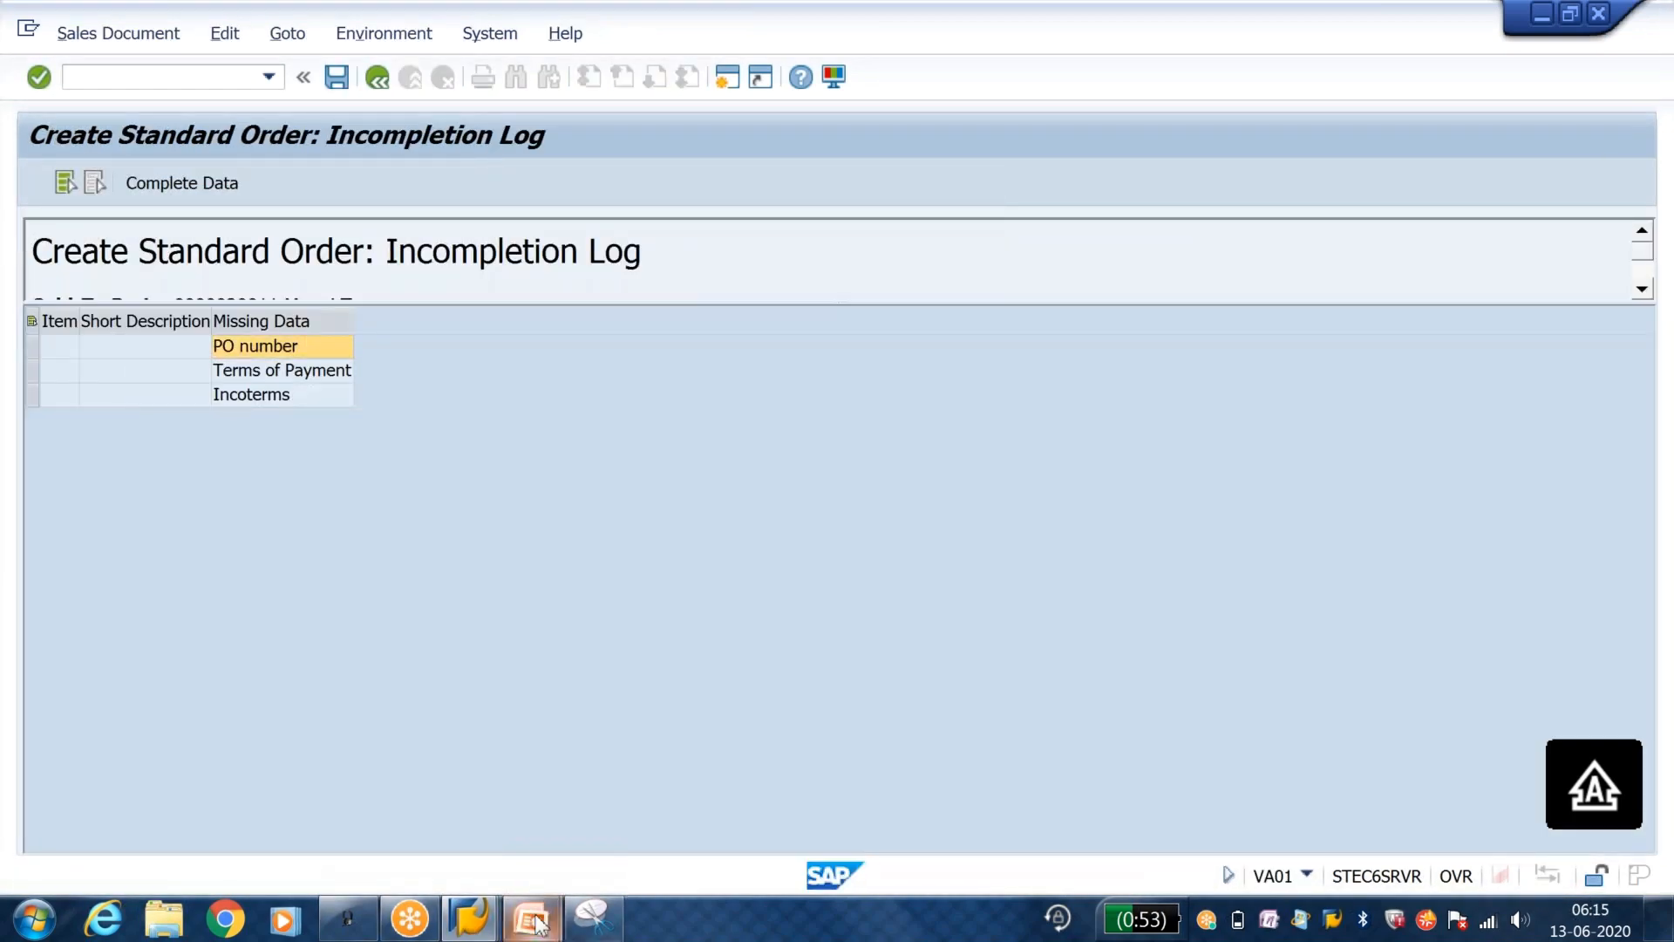
Step: Switch to the PowerPoint Sequence slide and compare its field order with the missing data in the incompletion log
{"action": "left_click", "coordinate": [538, 922]}
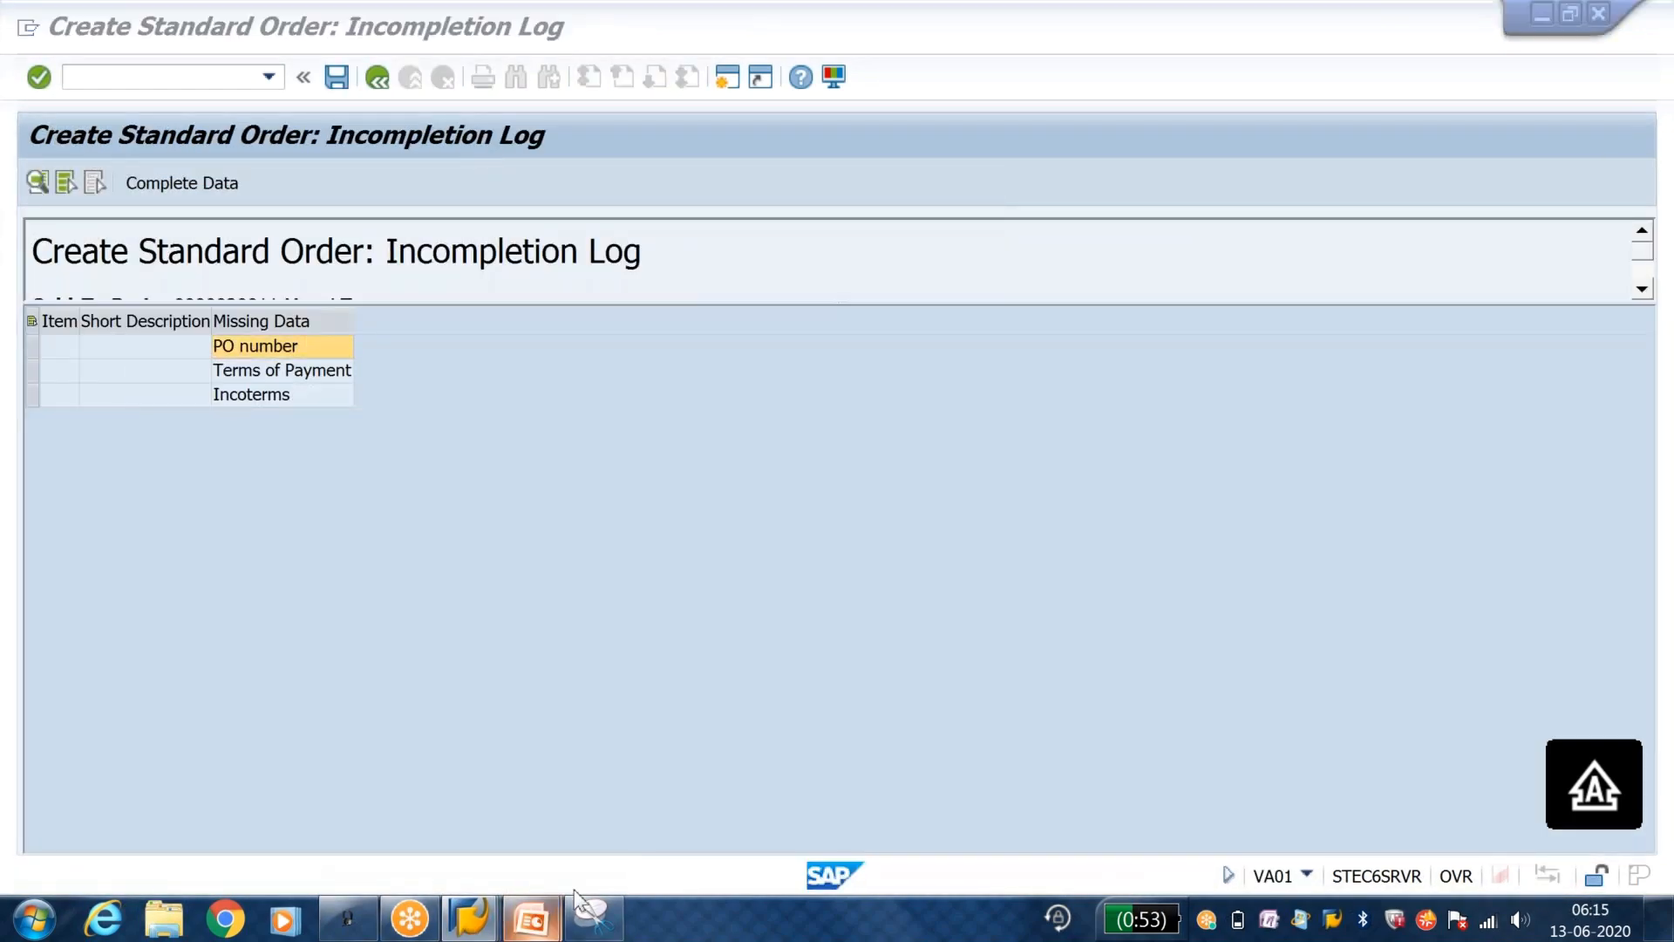
{"action": "left_click", "coordinate": [669, 828]}
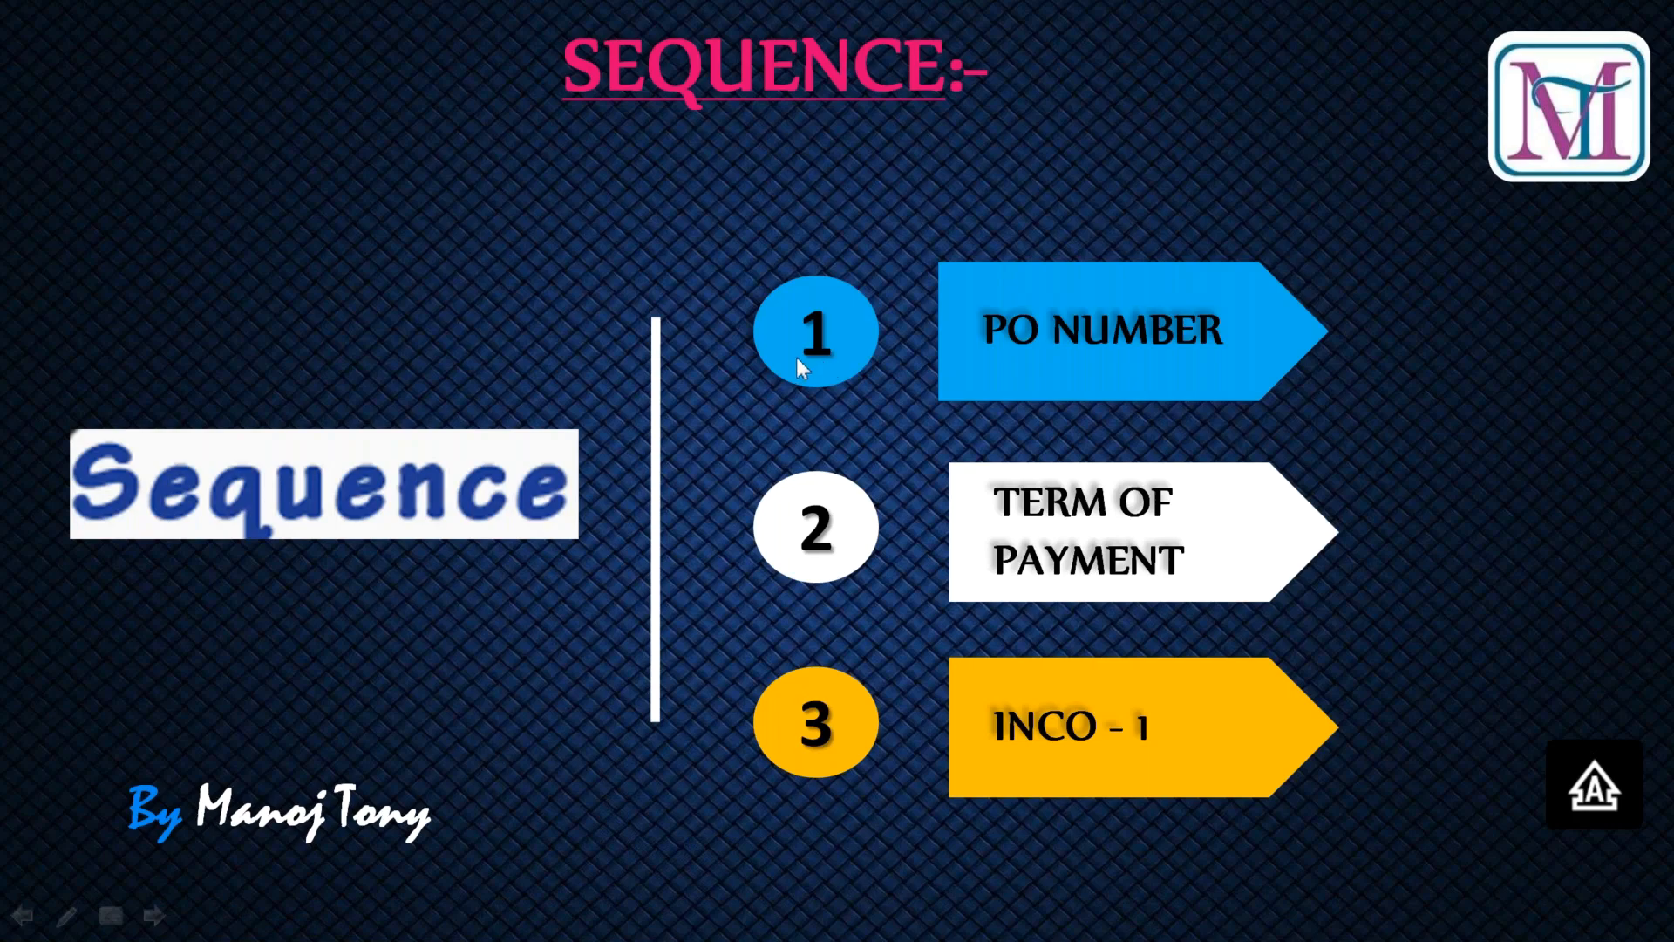
{"action": "key", "text": "alt+Tab"}
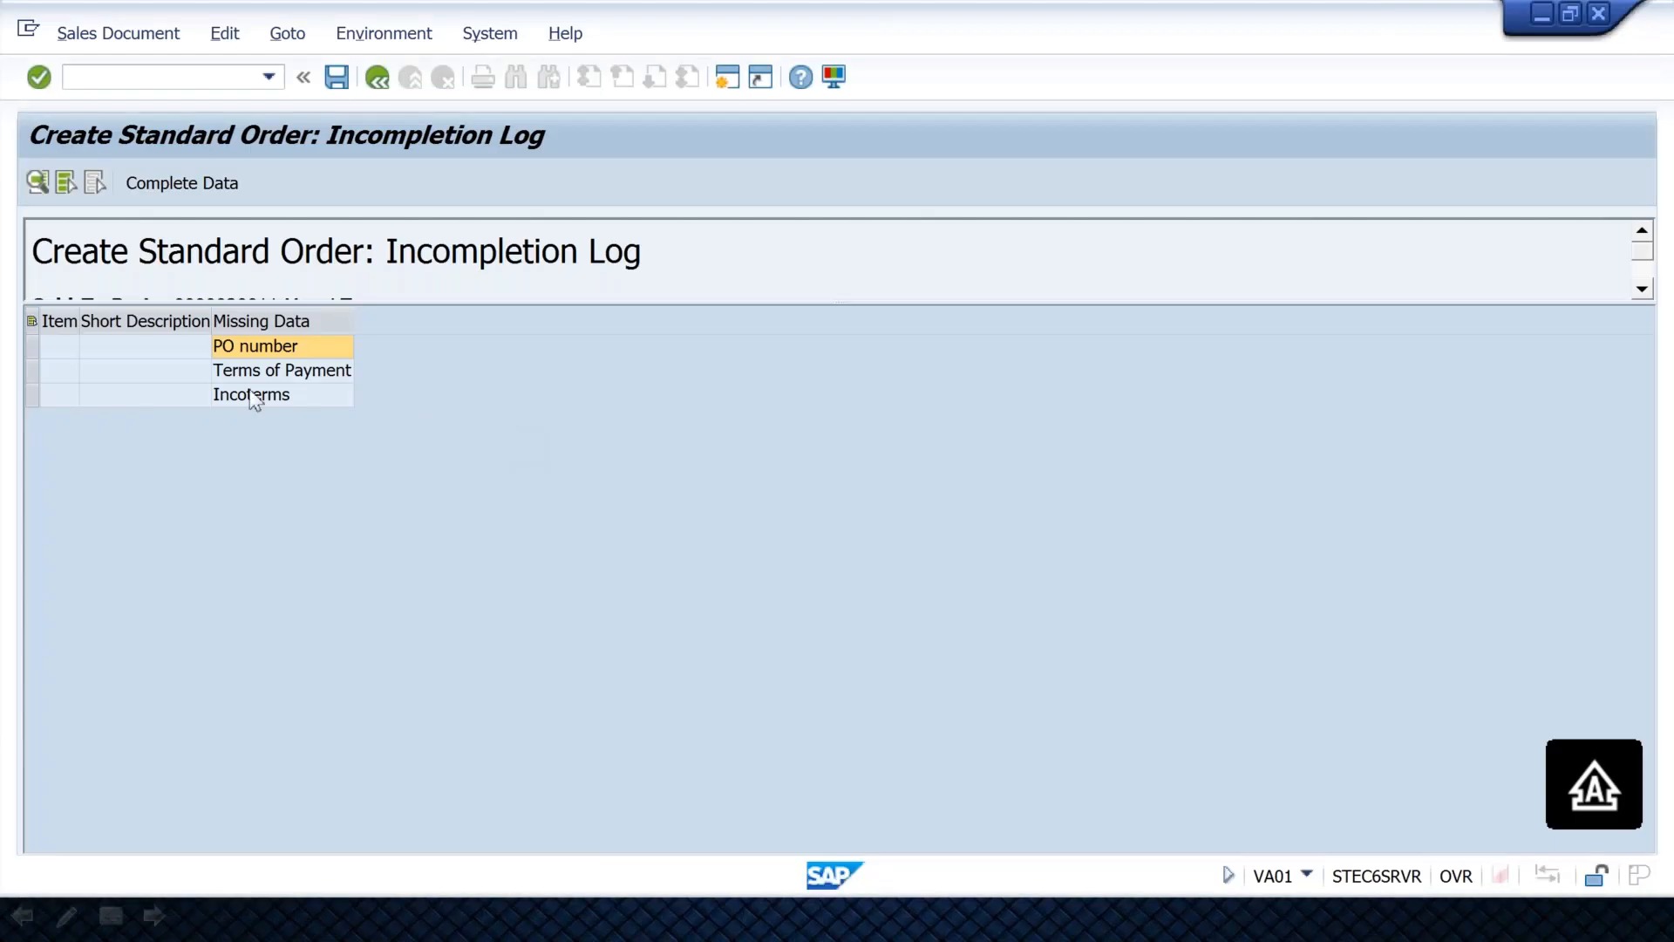
{"action": "left_click", "coordinate": [250, 375]}
{"action": "left_click", "coordinate": [271, 399]}
{"action": "key", "text": "alt+Tab"}
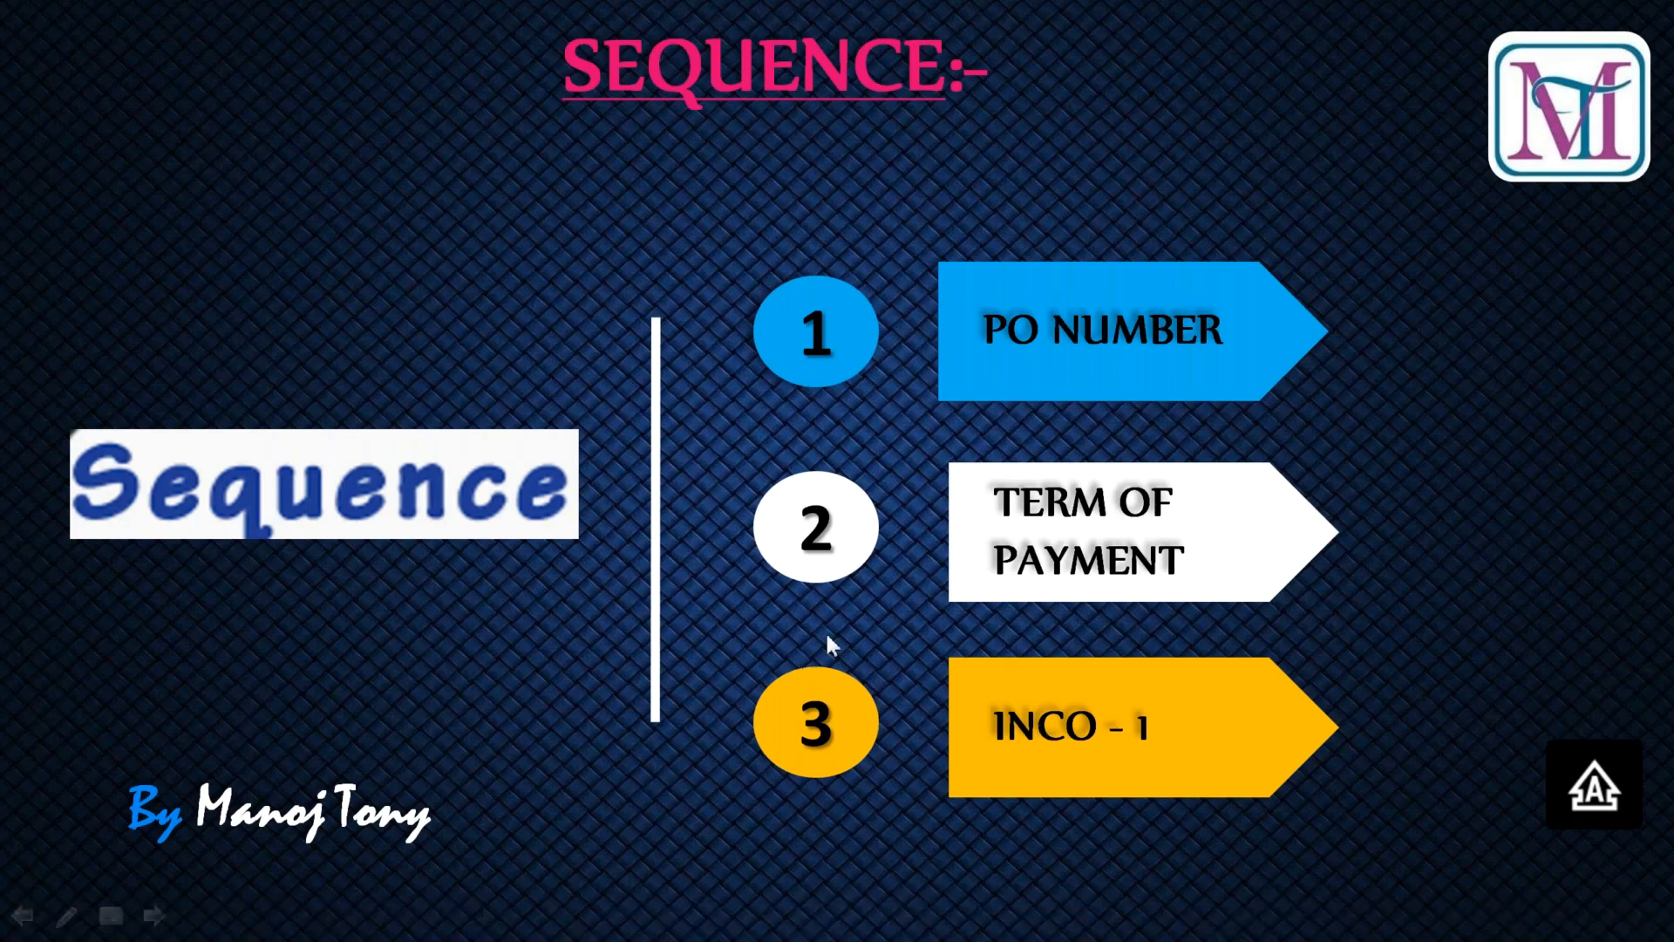
{"action": "key", "text": "alt+Tab"}
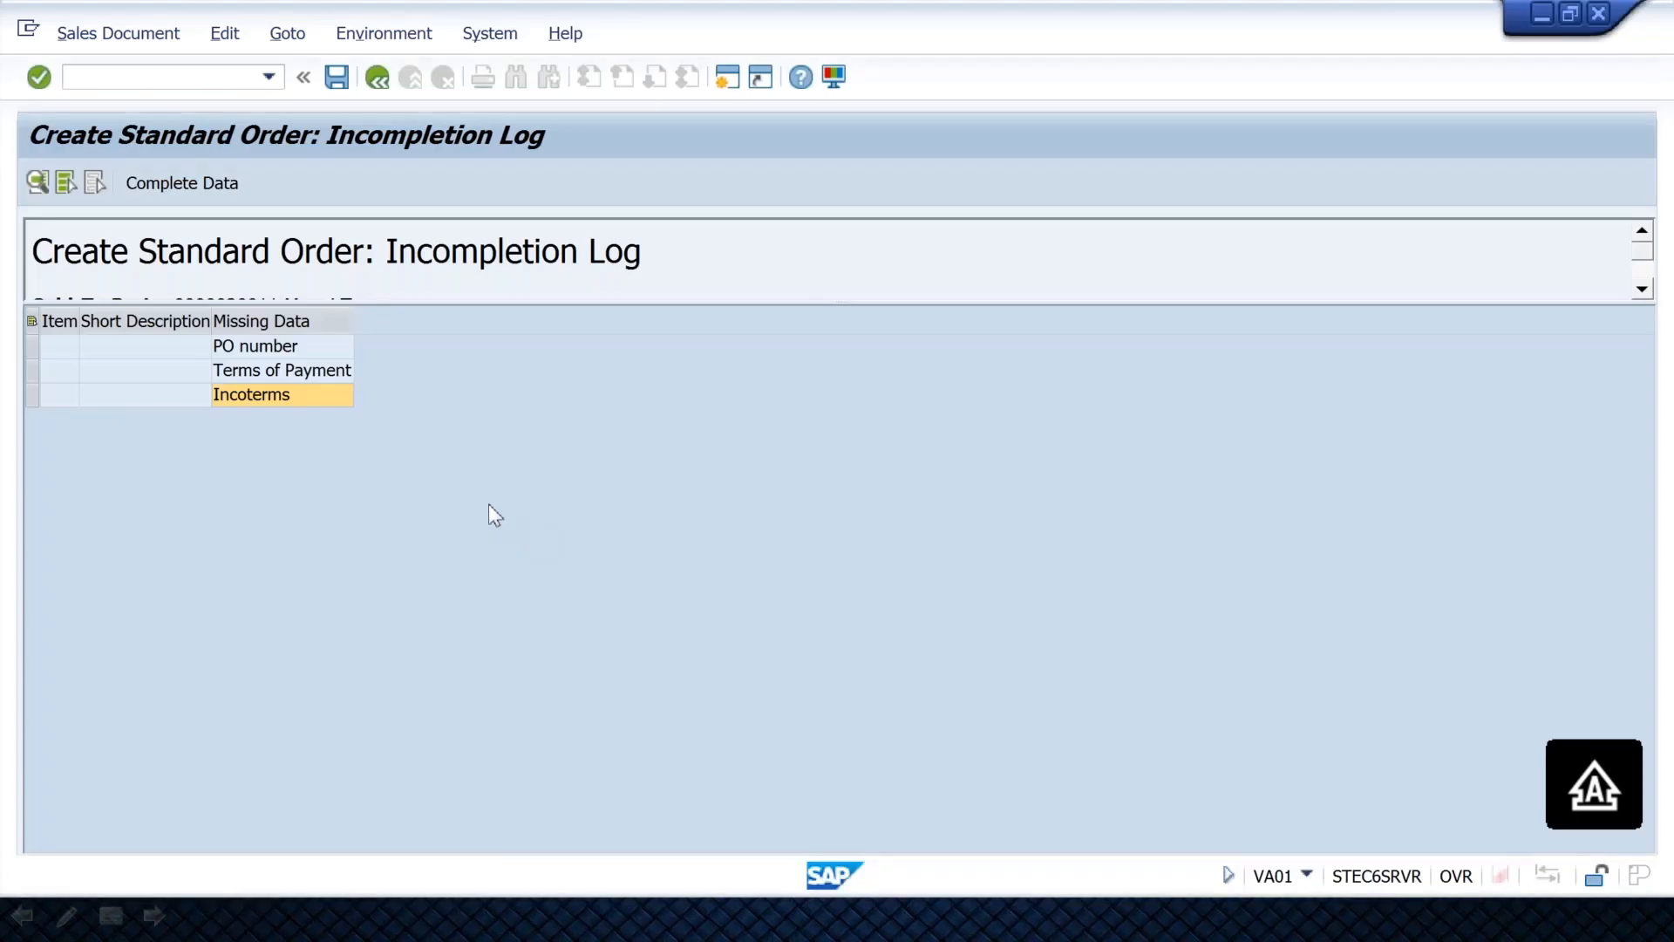
{"action": "left_click", "coordinate": [259, 325]}
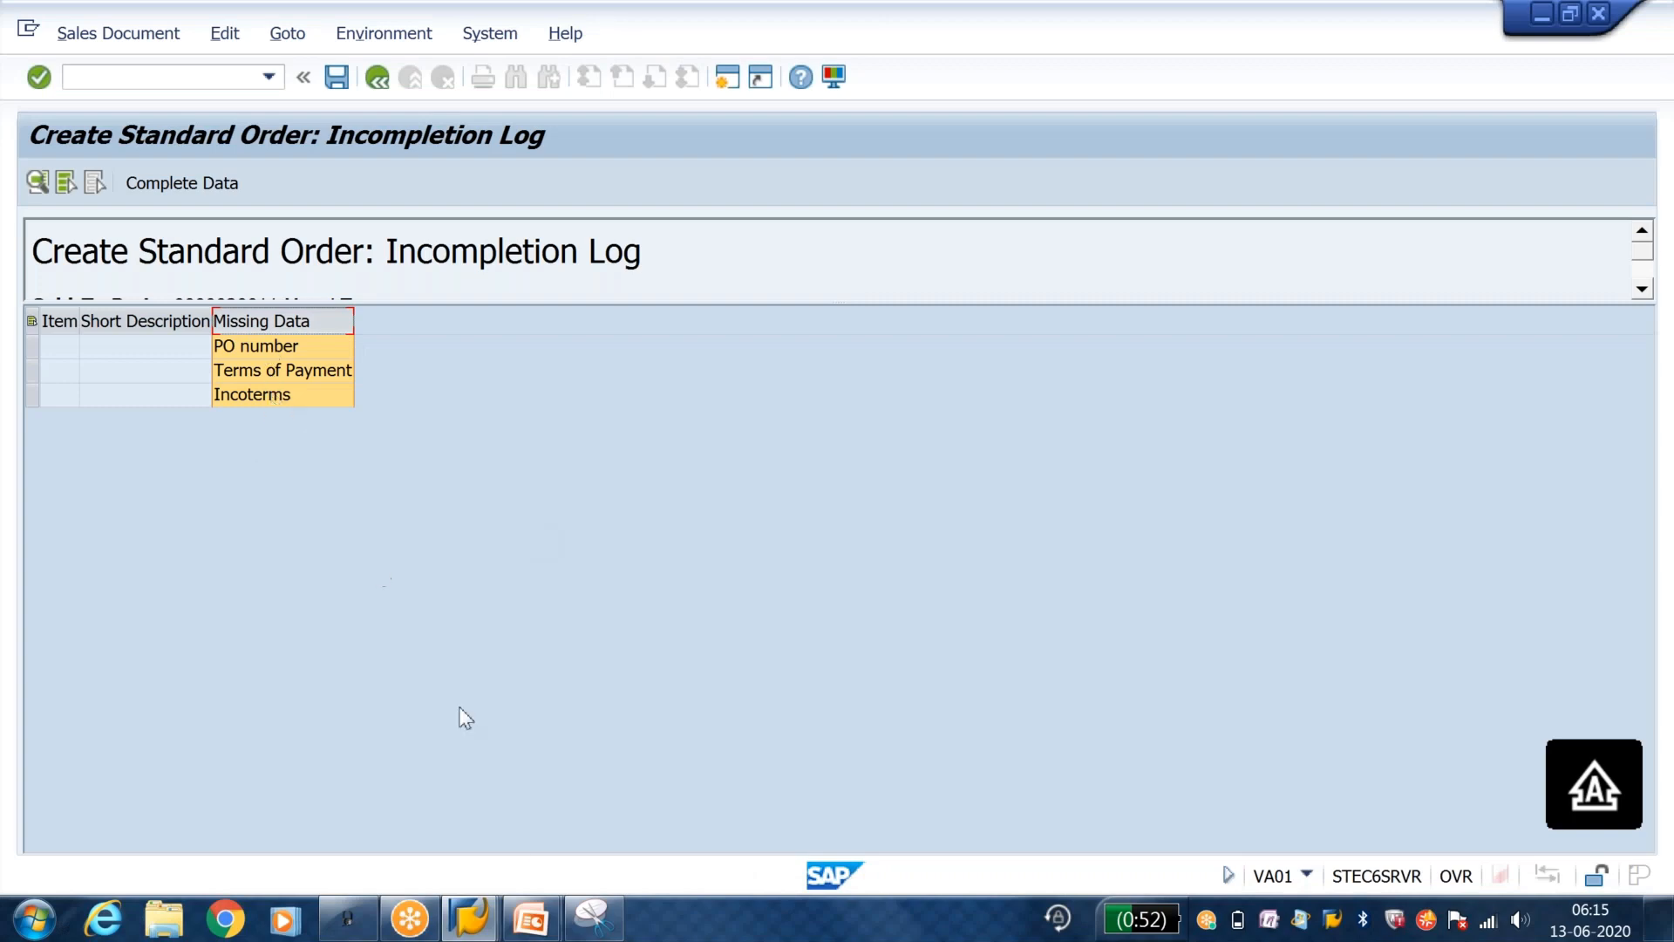
Step: In the Y1 incompletion fields session, set the sequence to 1 for ZTERM, 2 for INCO1 and 3 for BSTKD, and save
{"action": "left_click", "coordinate": [479, 924]}
{"action": "left_click", "coordinate": [479, 926]}
{"action": "left_click", "coordinate": [478, 924]}
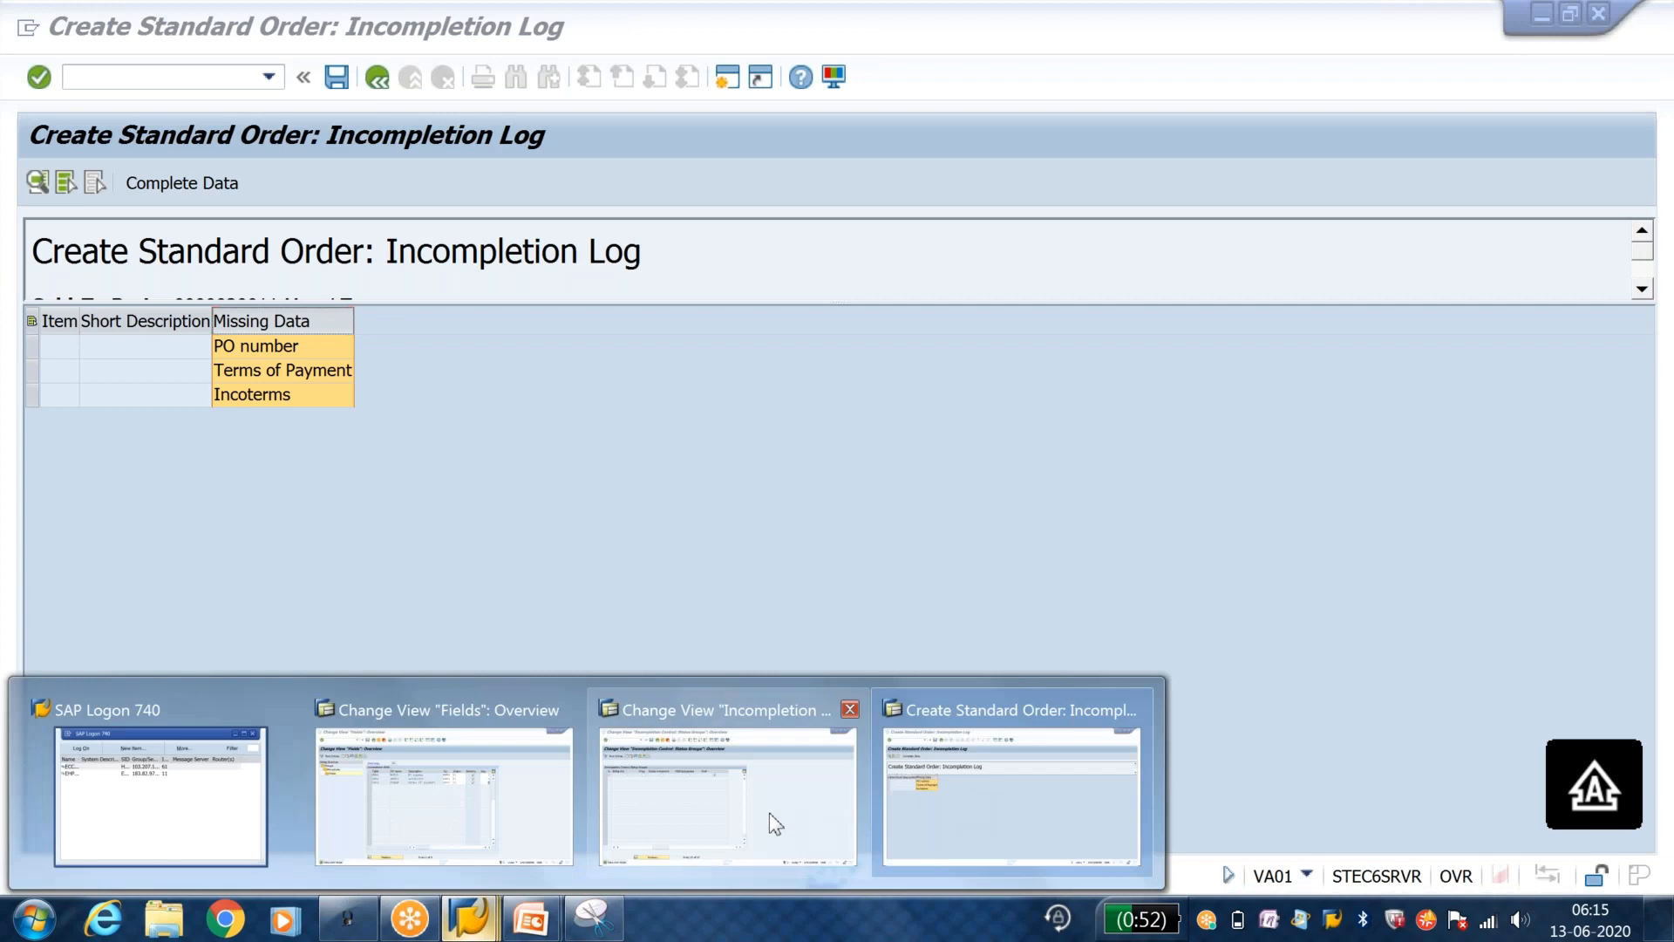
{"action": "left_click", "coordinate": [557, 798]}
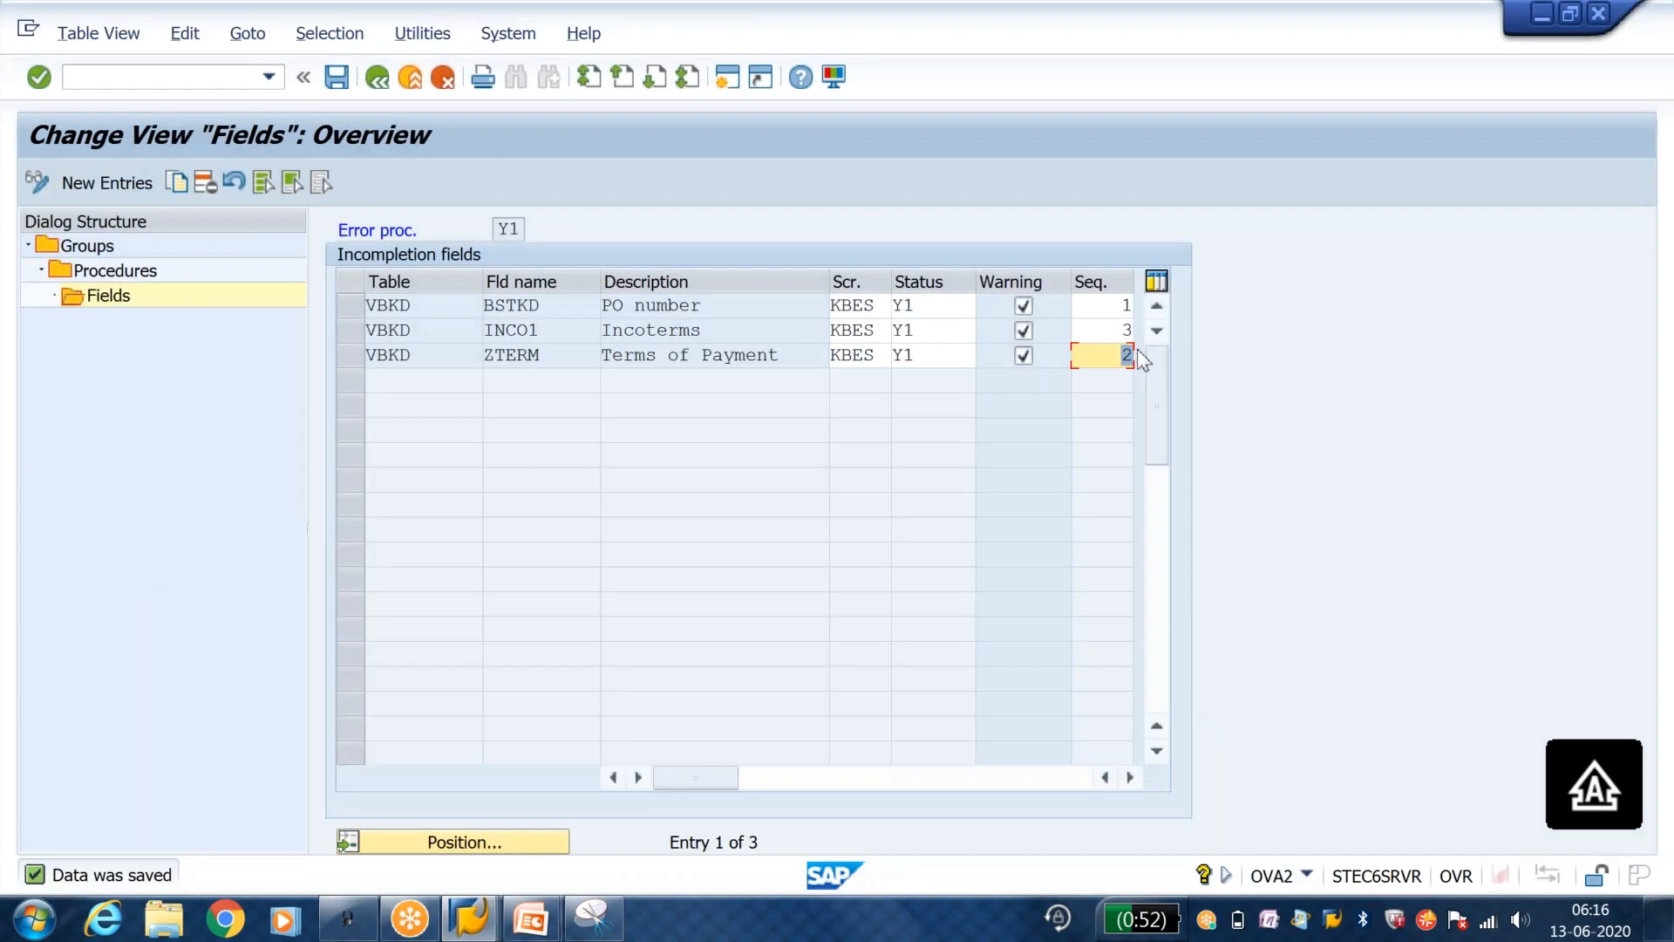
{"action": "type", "text": "1"}
{"action": "left_click", "coordinate": [1124, 330]}
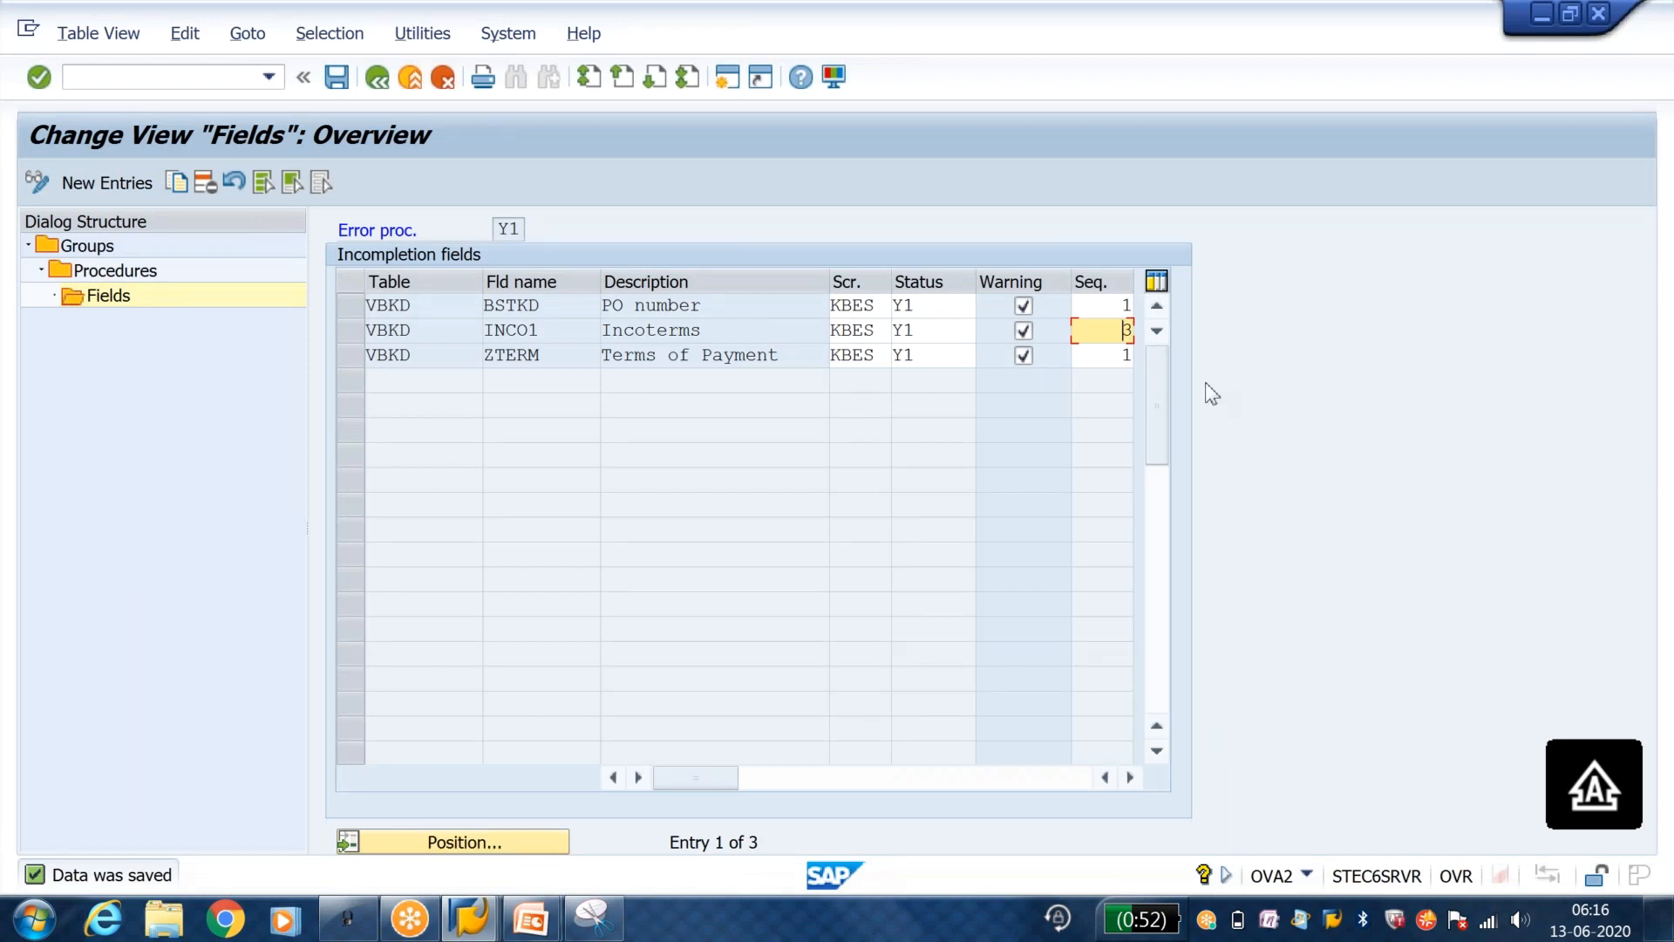
{"action": "type", "text": "2"}
{"action": "left_click", "coordinate": [1127, 306]}
{"action": "type", "text": "3"}
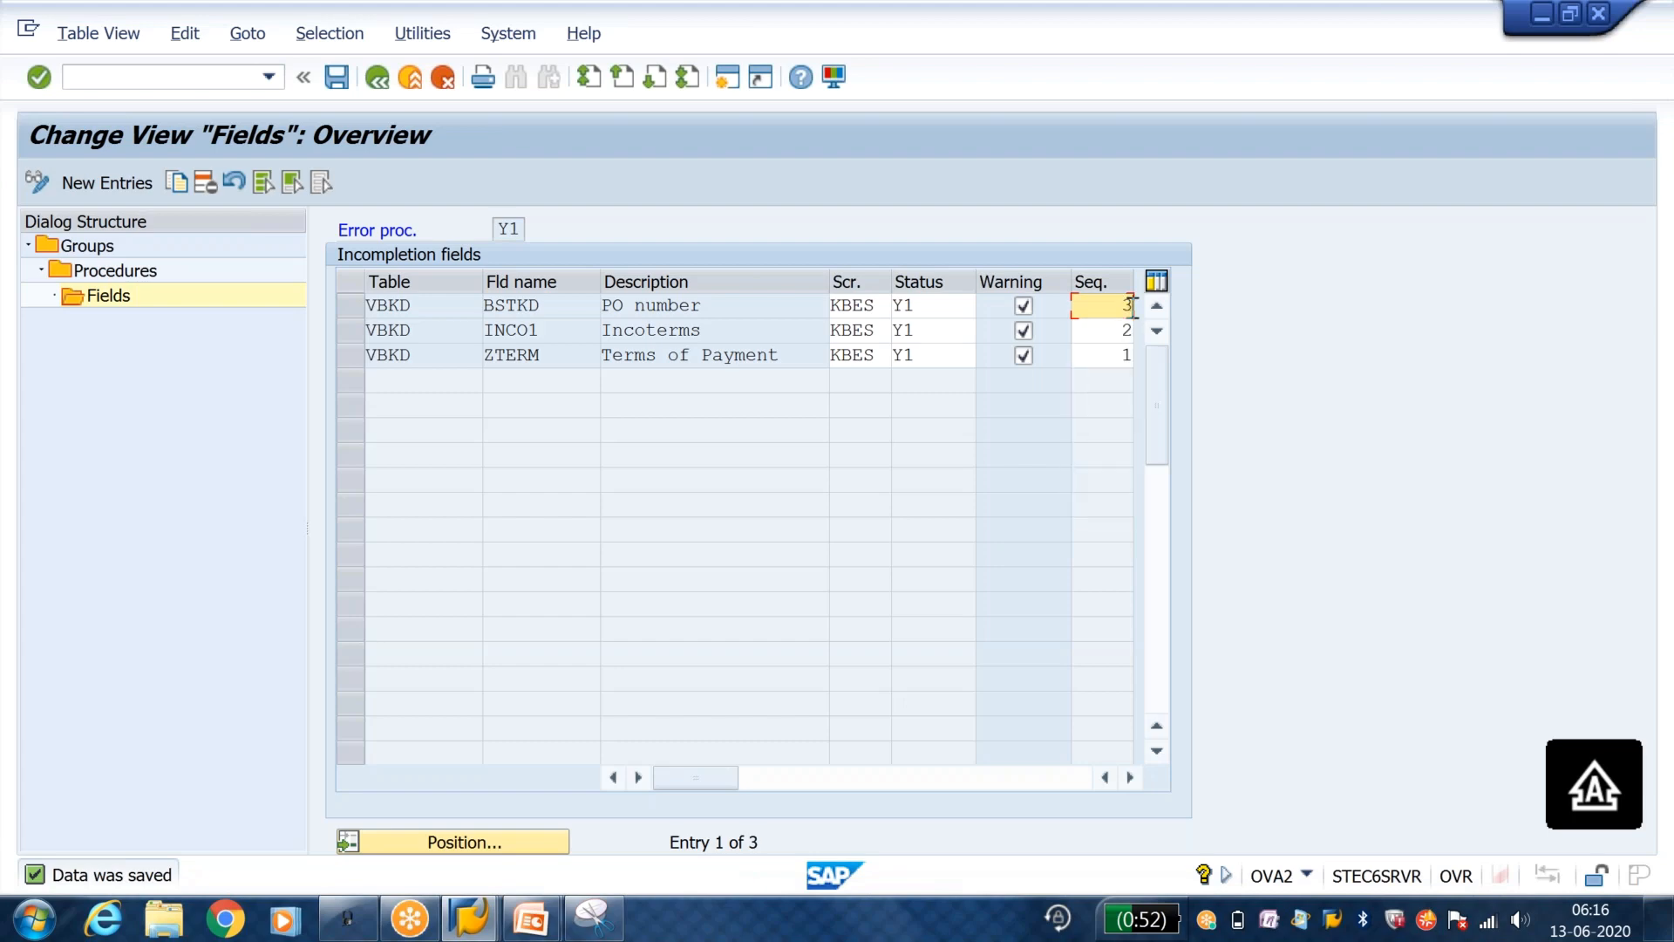
{"action": "left_click", "coordinate": [336, 77]}
Step: Switch to the sales order session and restart VA01 with order type OR for sales area J100, J1, J1
{"action": "mouse_move", "coordinate": [584, 915]}
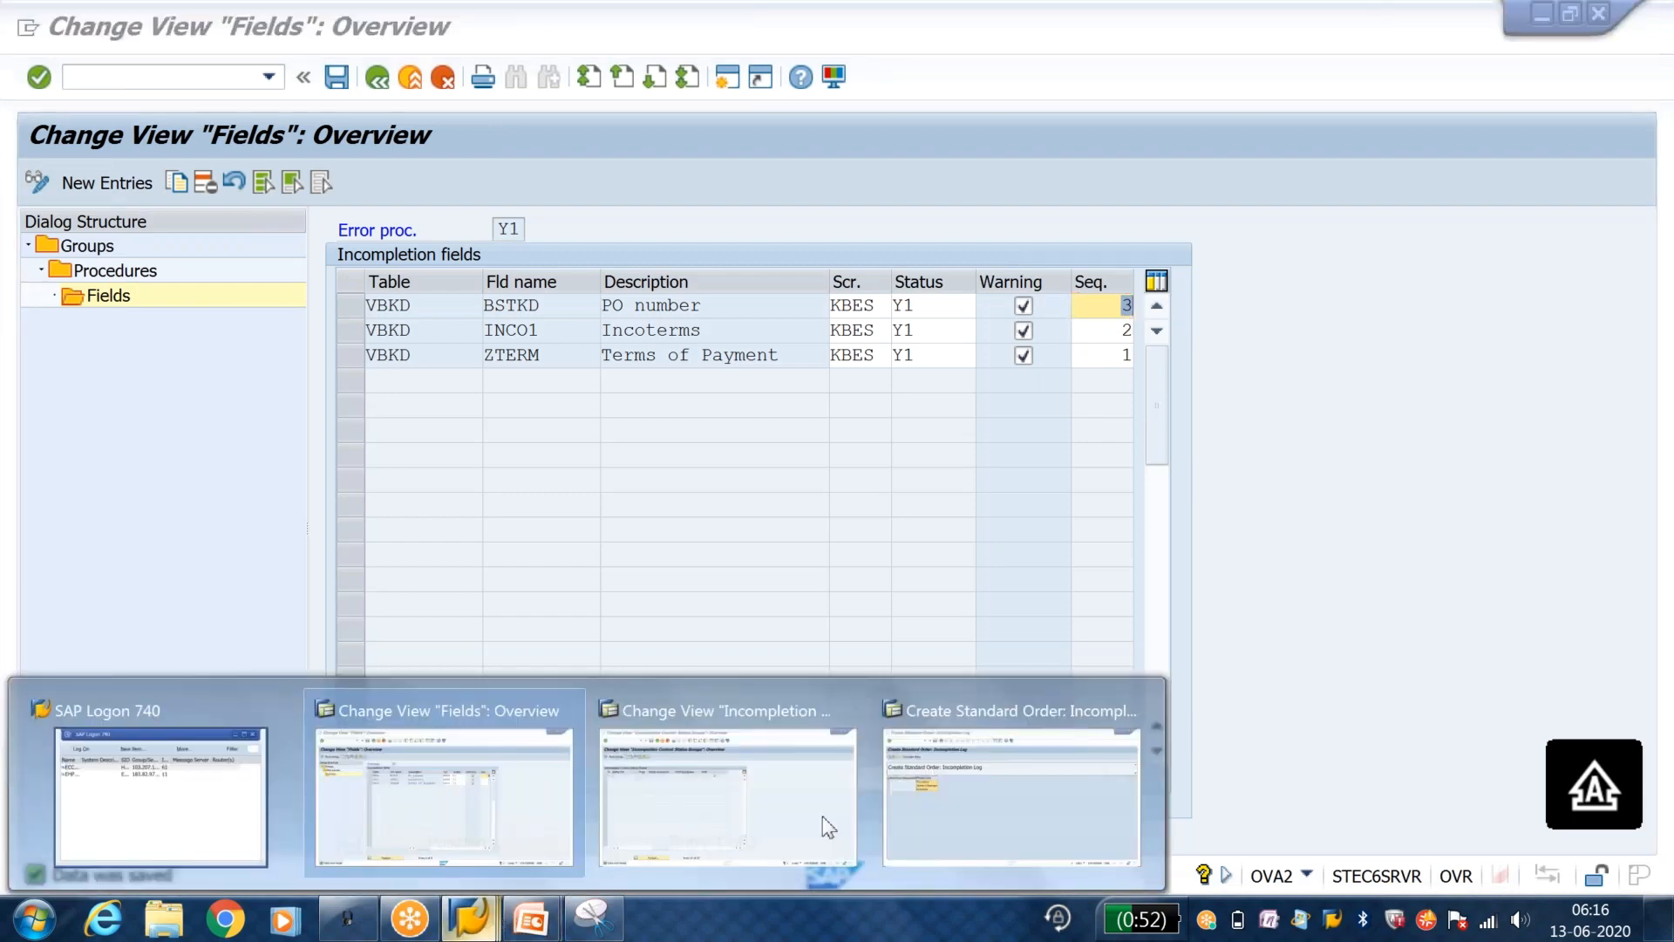
{"action": "left_click", "coordinate": [1020, 802]}
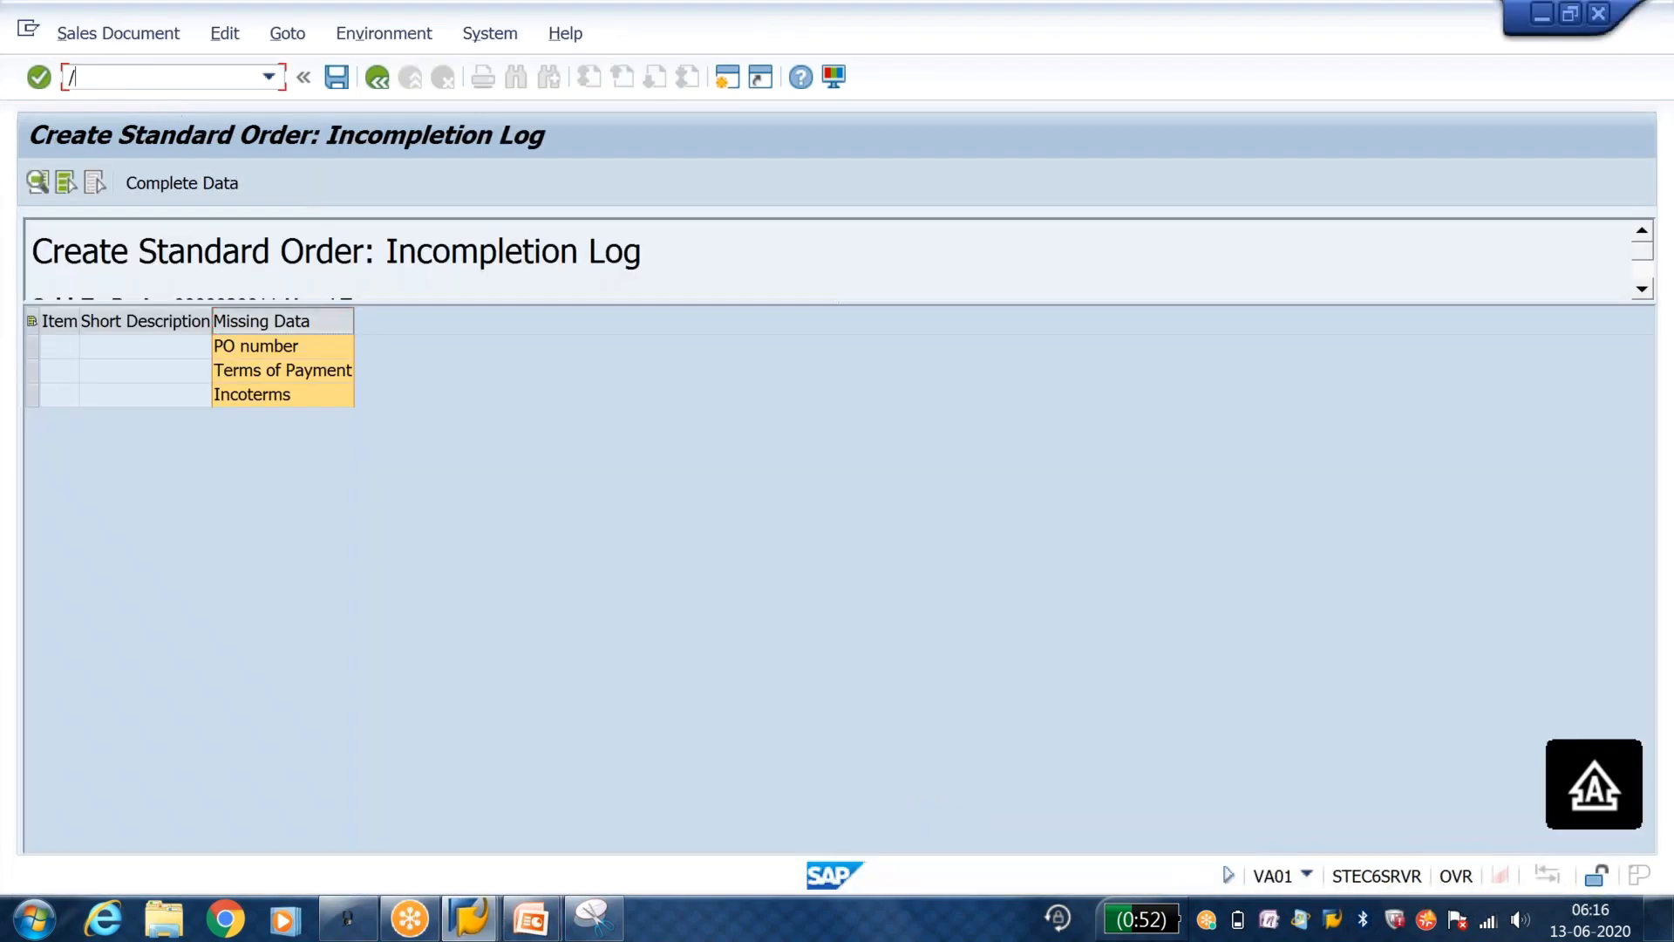
{"action": "key", "text": "Return"}
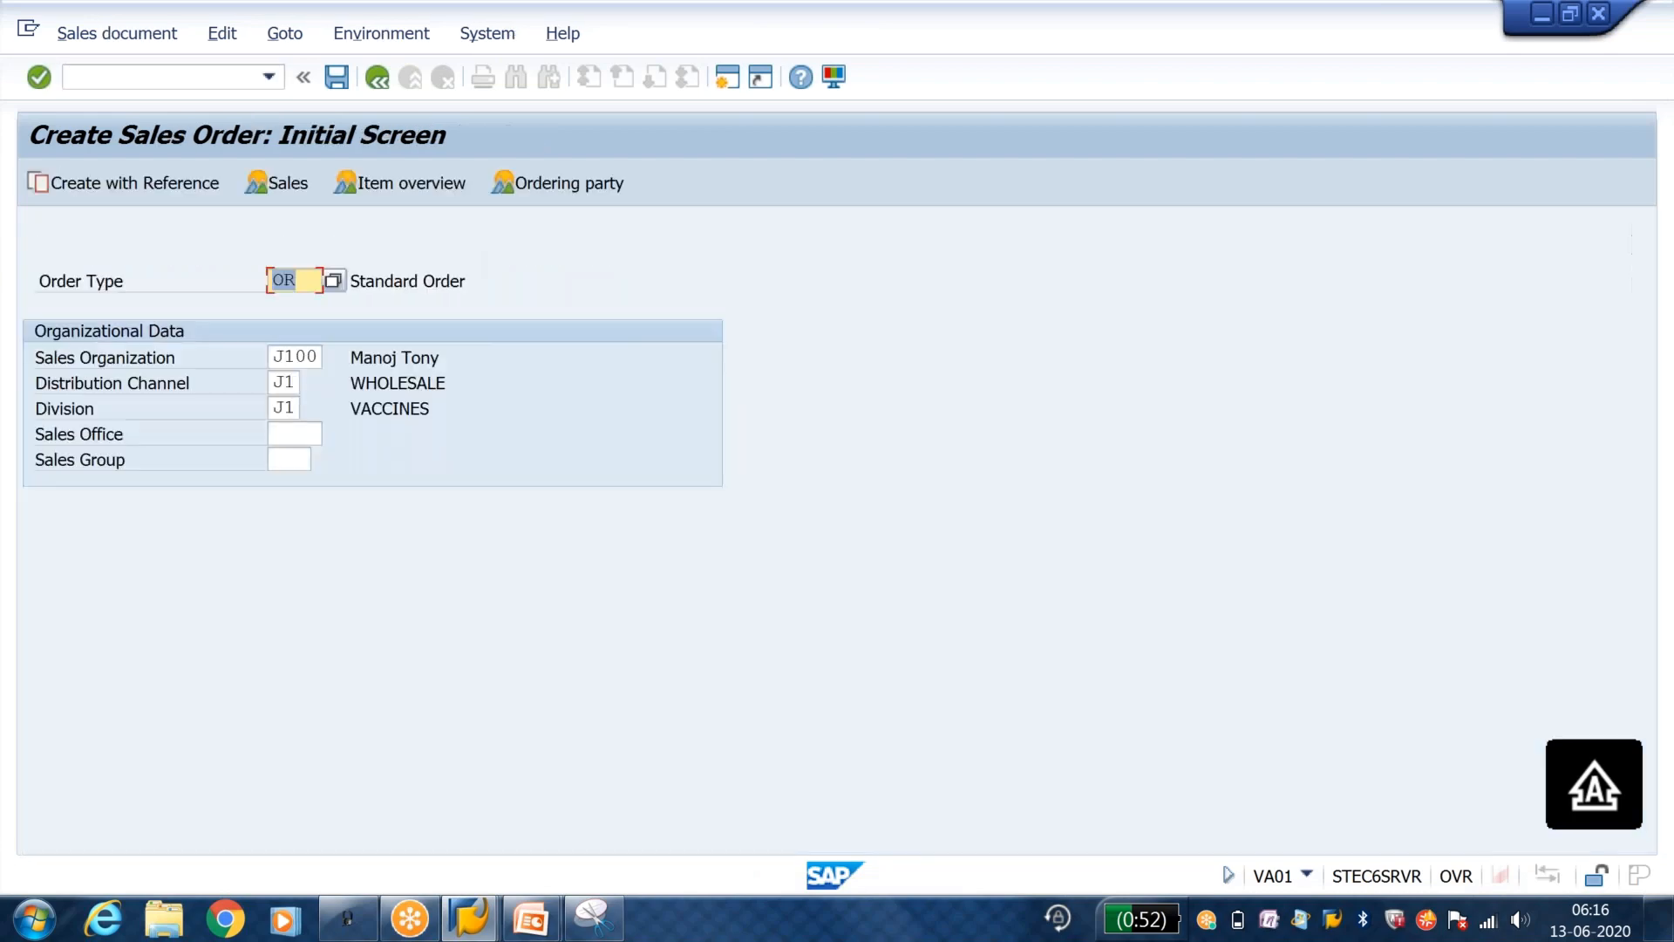
{"action": "key", "text": "Return"}
{"action": "key", "text": "Return"}
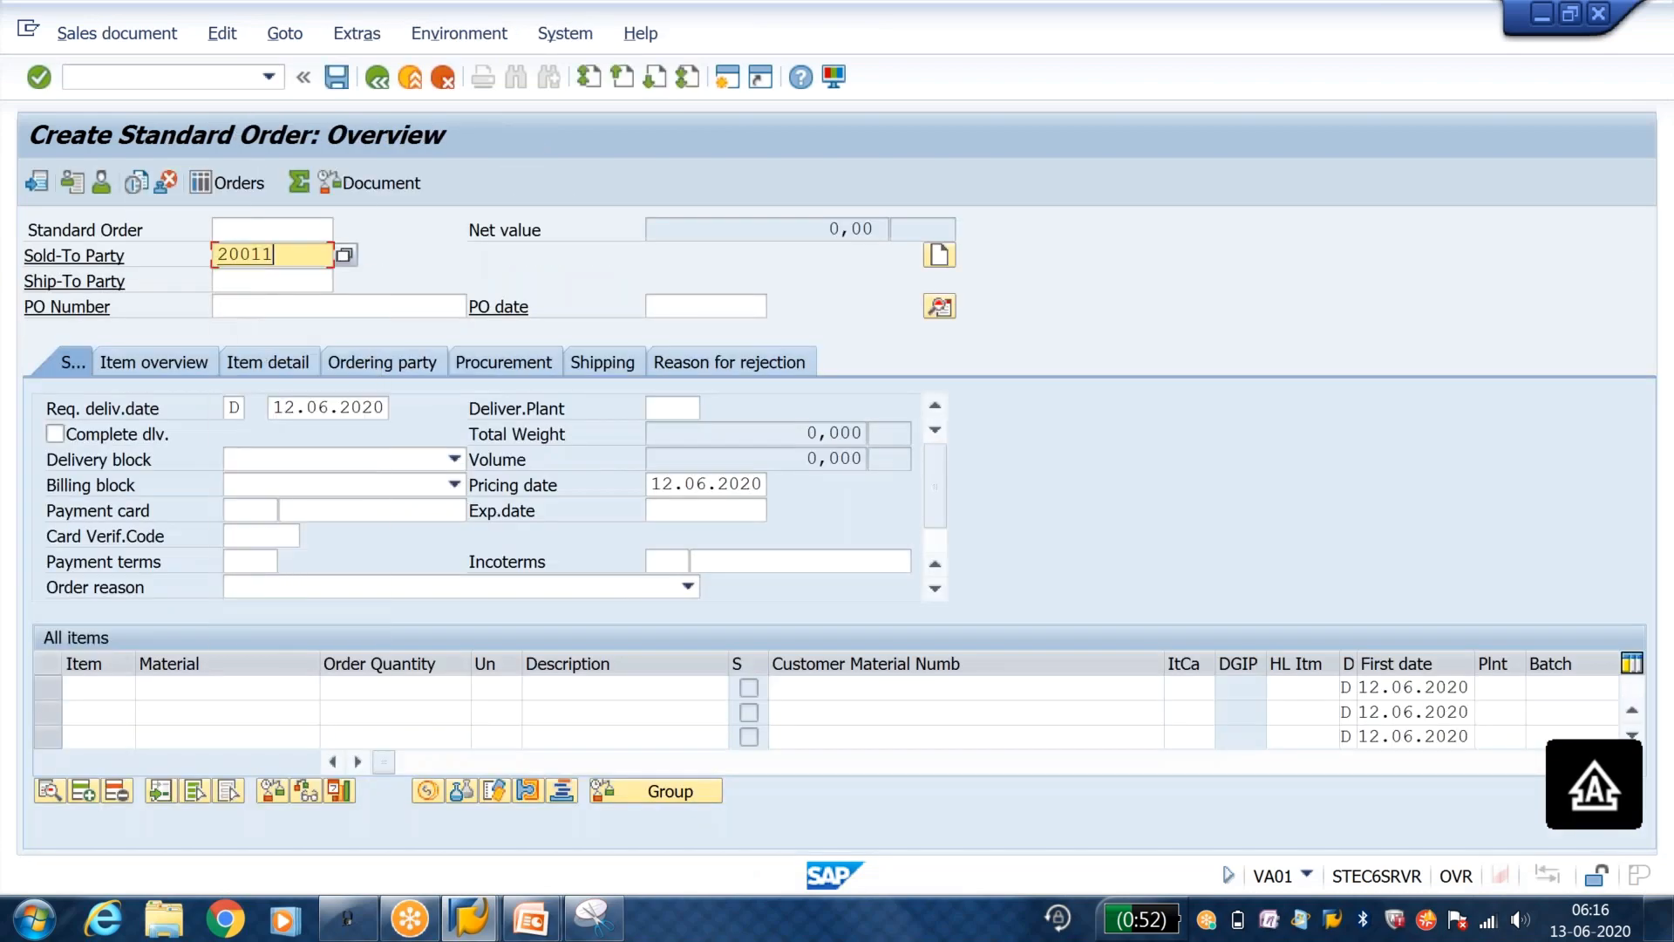
Step: Enter the customer number as sold-to party and pass the missing-field warnings on the new standard order
{"action": "key", "text": "alt+Tab"}
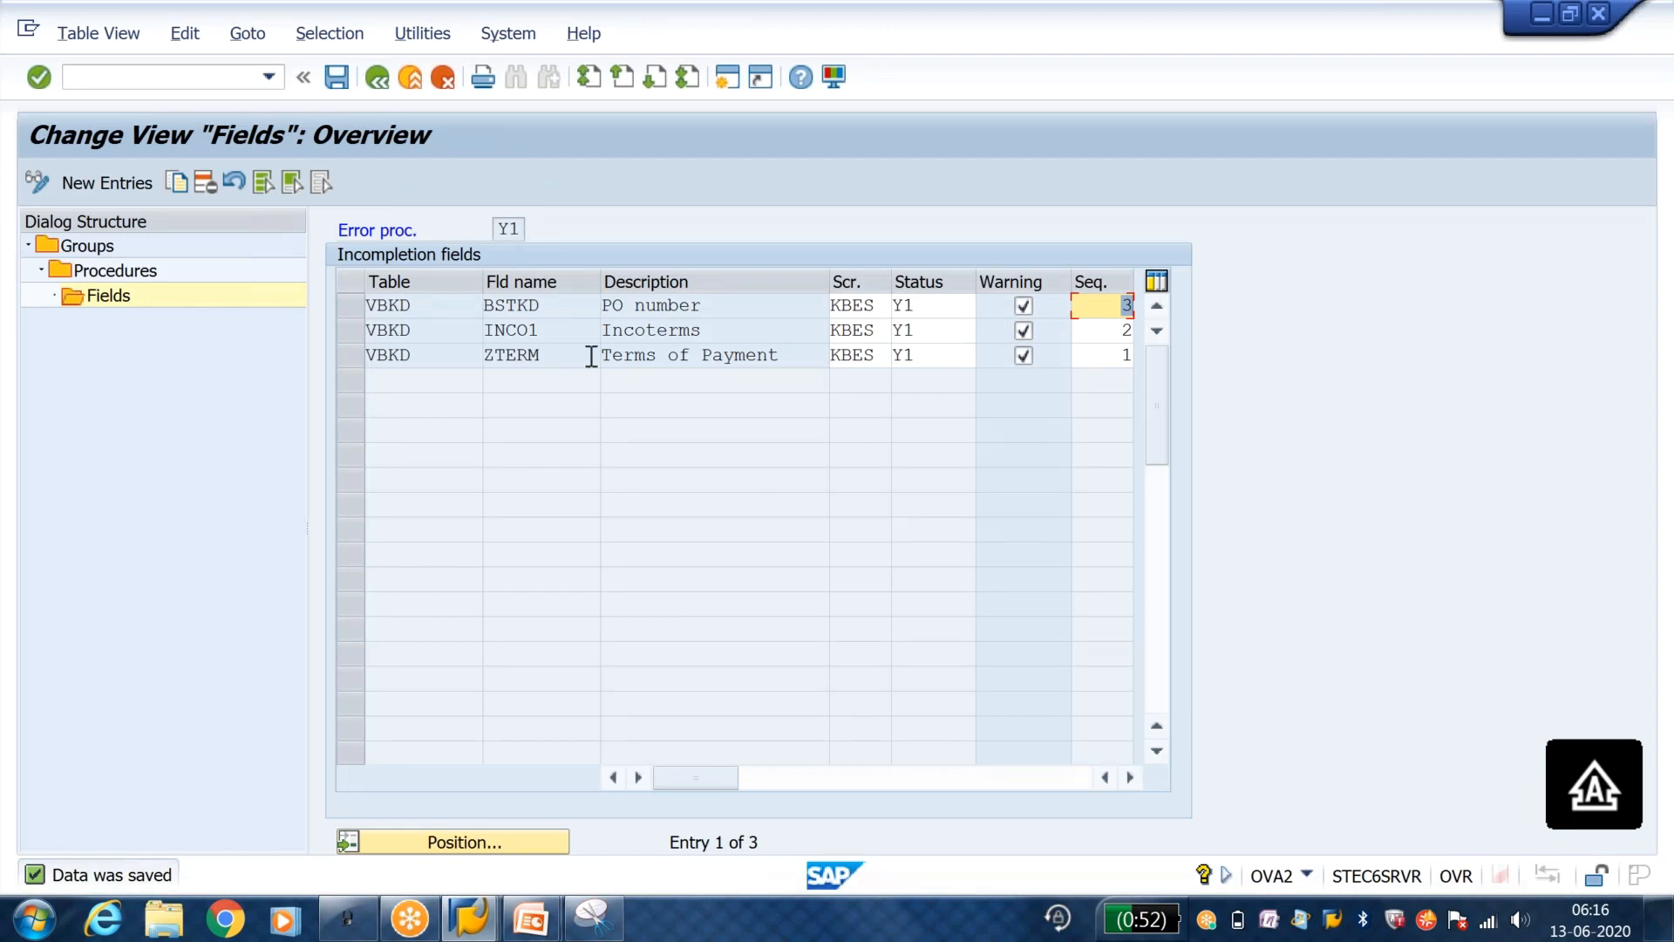
{"action": "key", "text": "alt+Tab"}
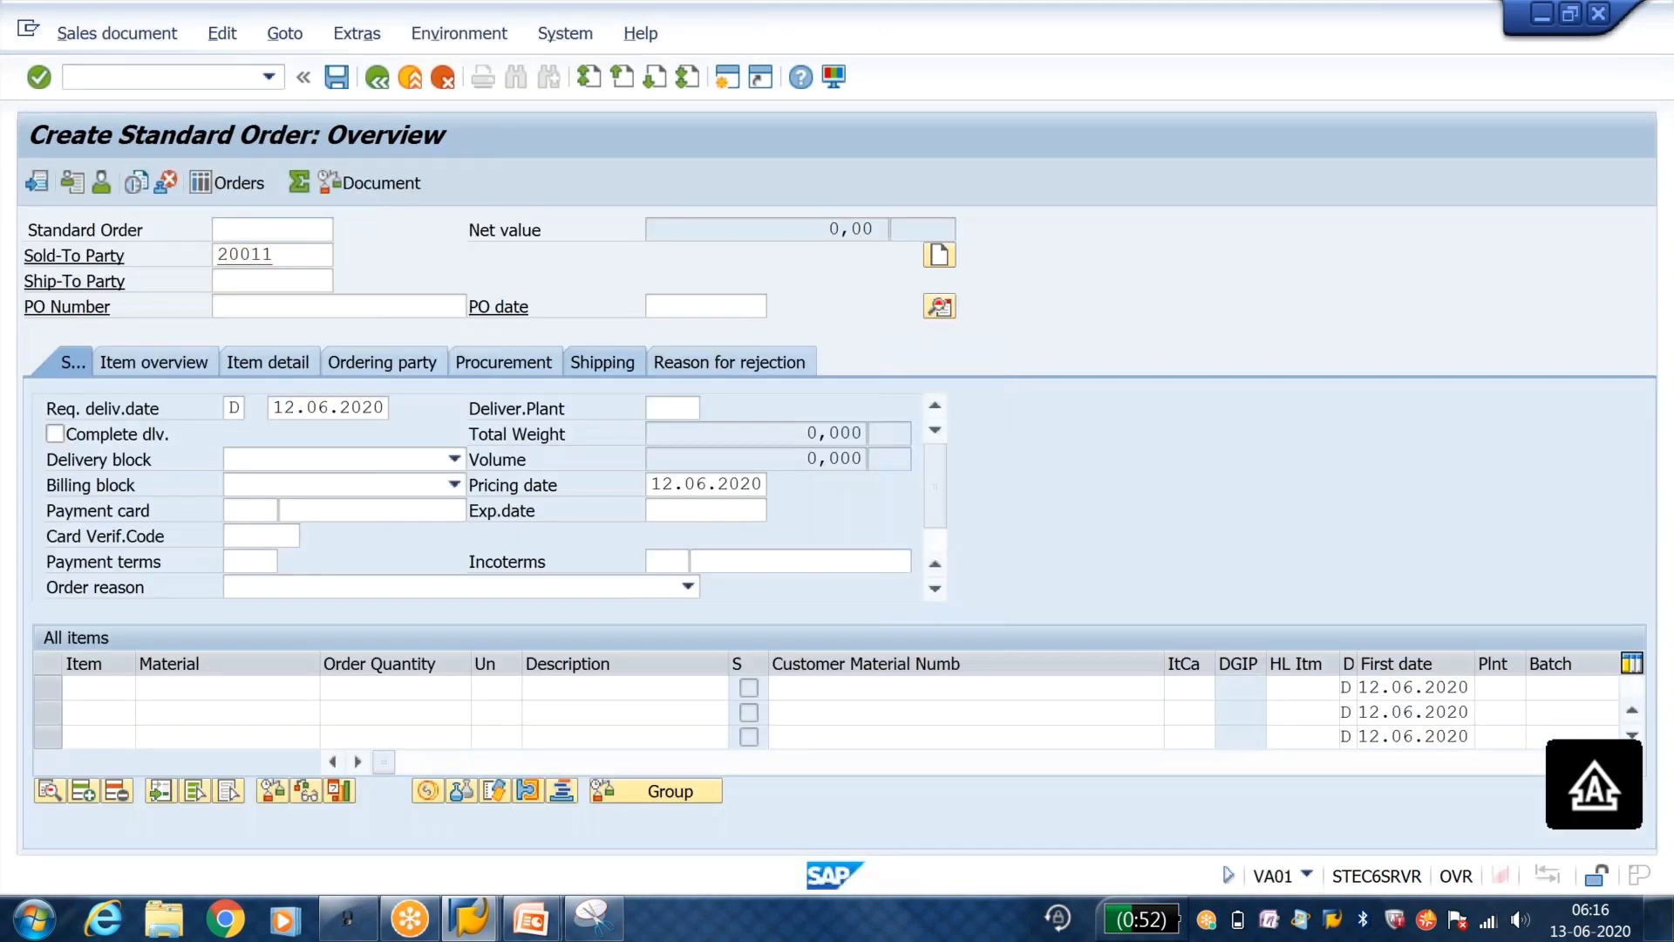
{"action": "key", "text": "Return"}
{"action": "key", "text": "Return"}
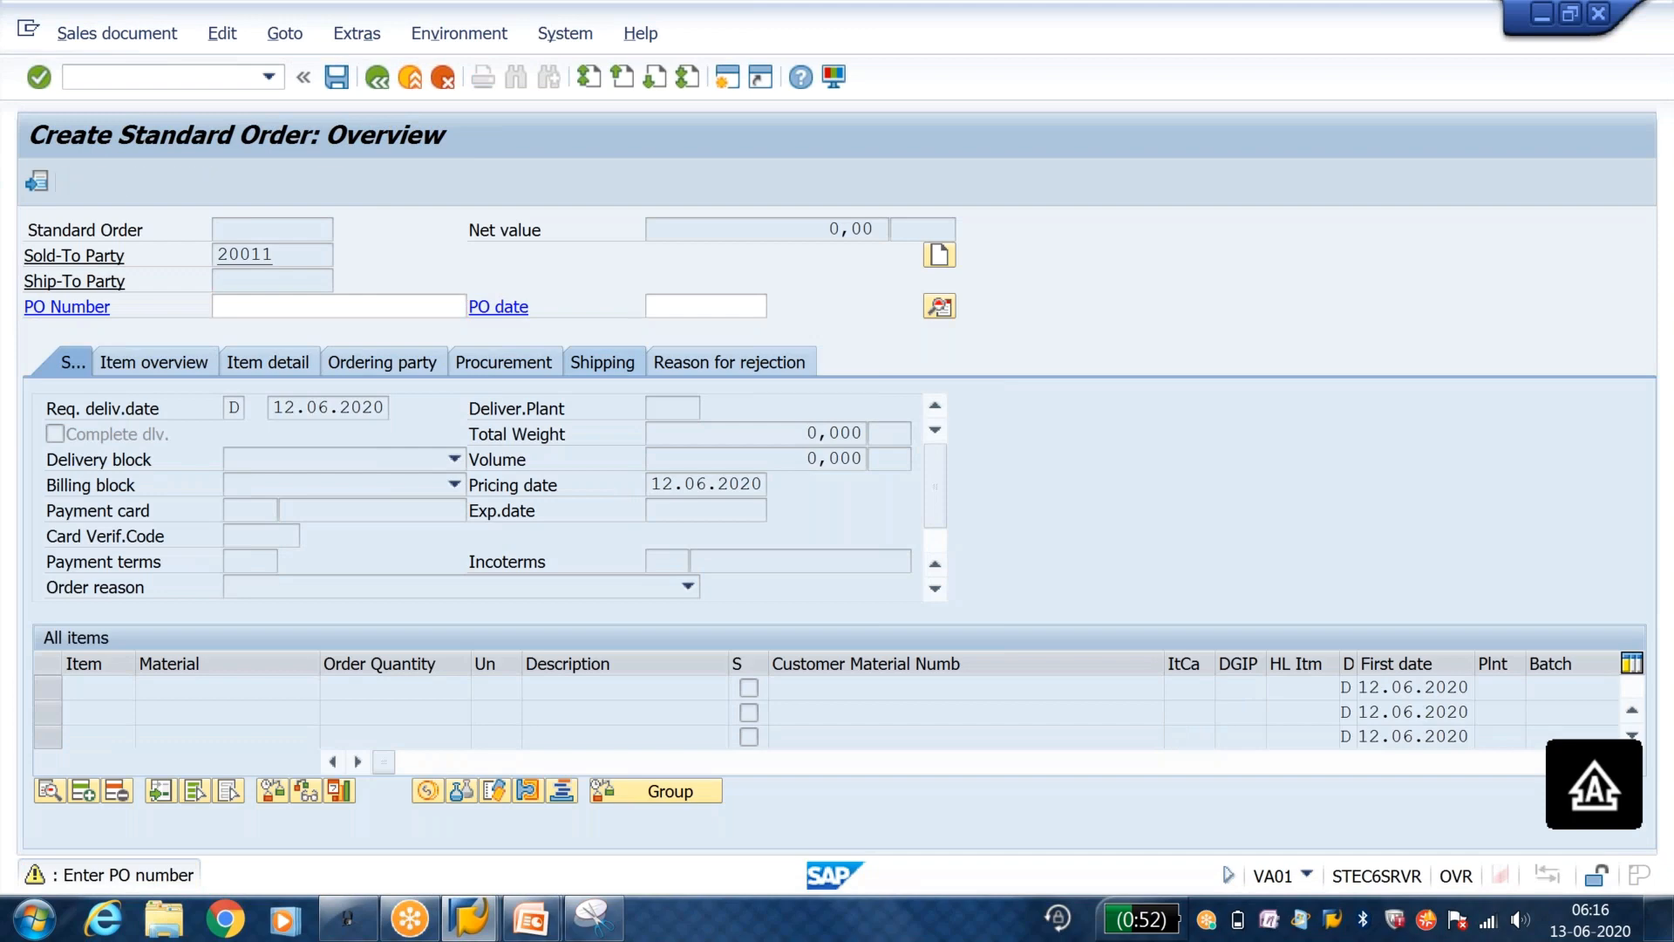
{"action": "key", "text": "Return"}
Step: Add the material as item 10 with quantity 1, save the order, and open its incompletion log for editing
{"action": "key", "text": "Return"}
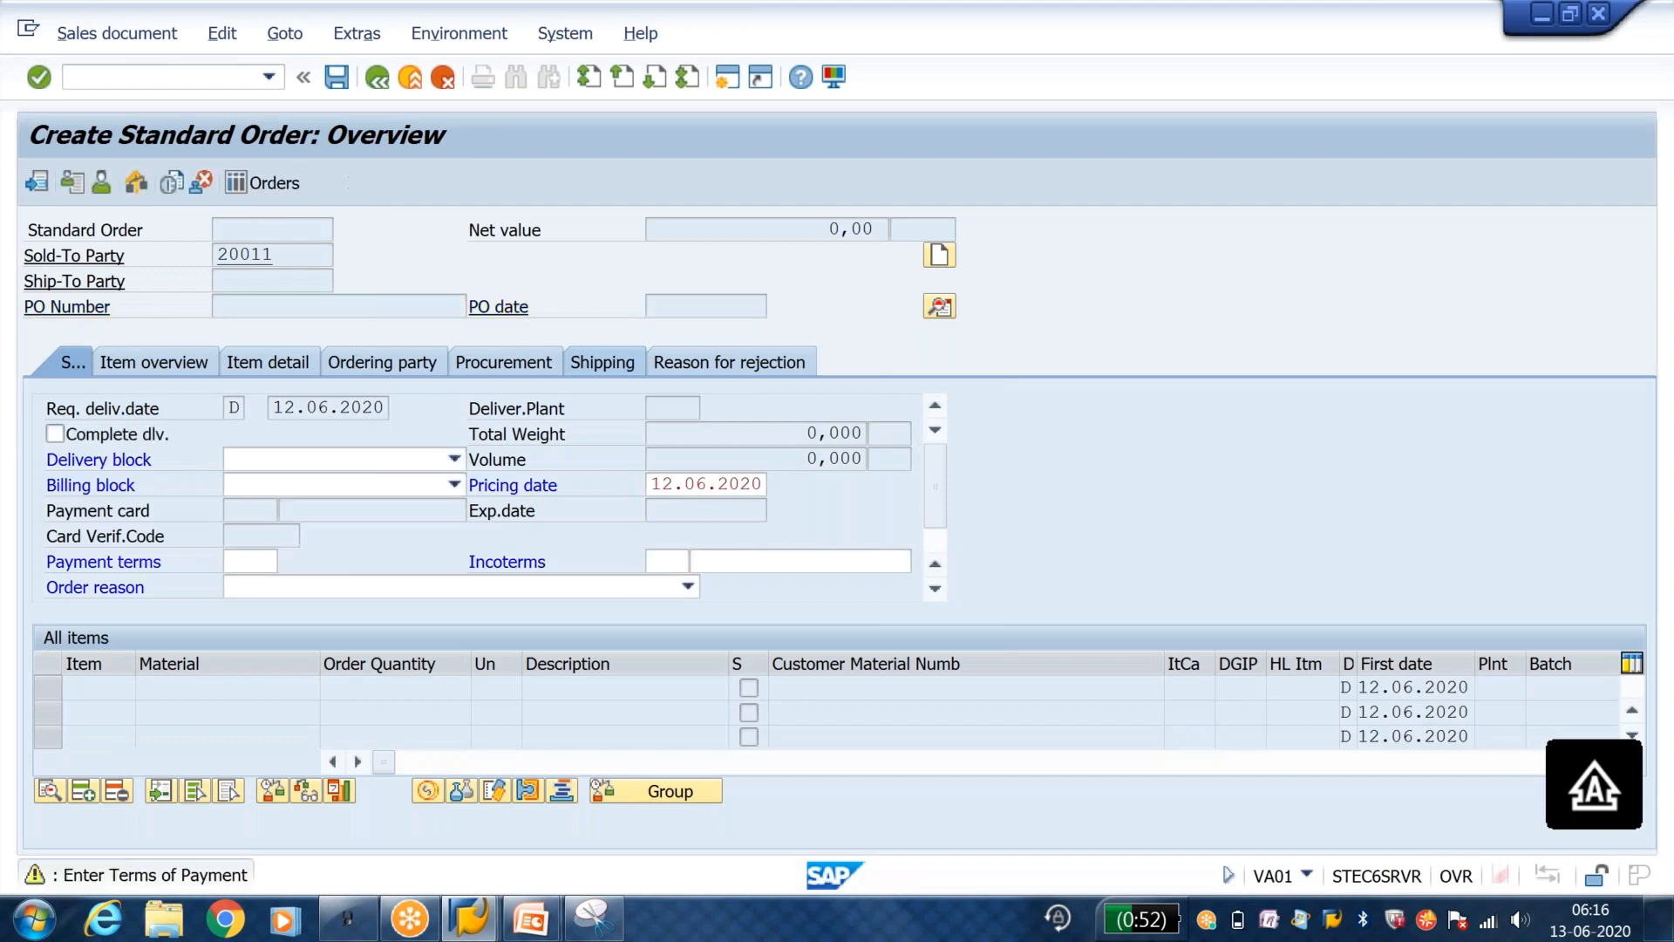
{"action": "key", "text": "space"}
{"action": "key", "text": "Down"}
{"action": "key", "text": "Return"}
{"action": "key", "text": "Tab"}
{"action": "type", "text": "1"}
{"action": "key", "text": "Return"}
{"action": "key", "text": "Return"}
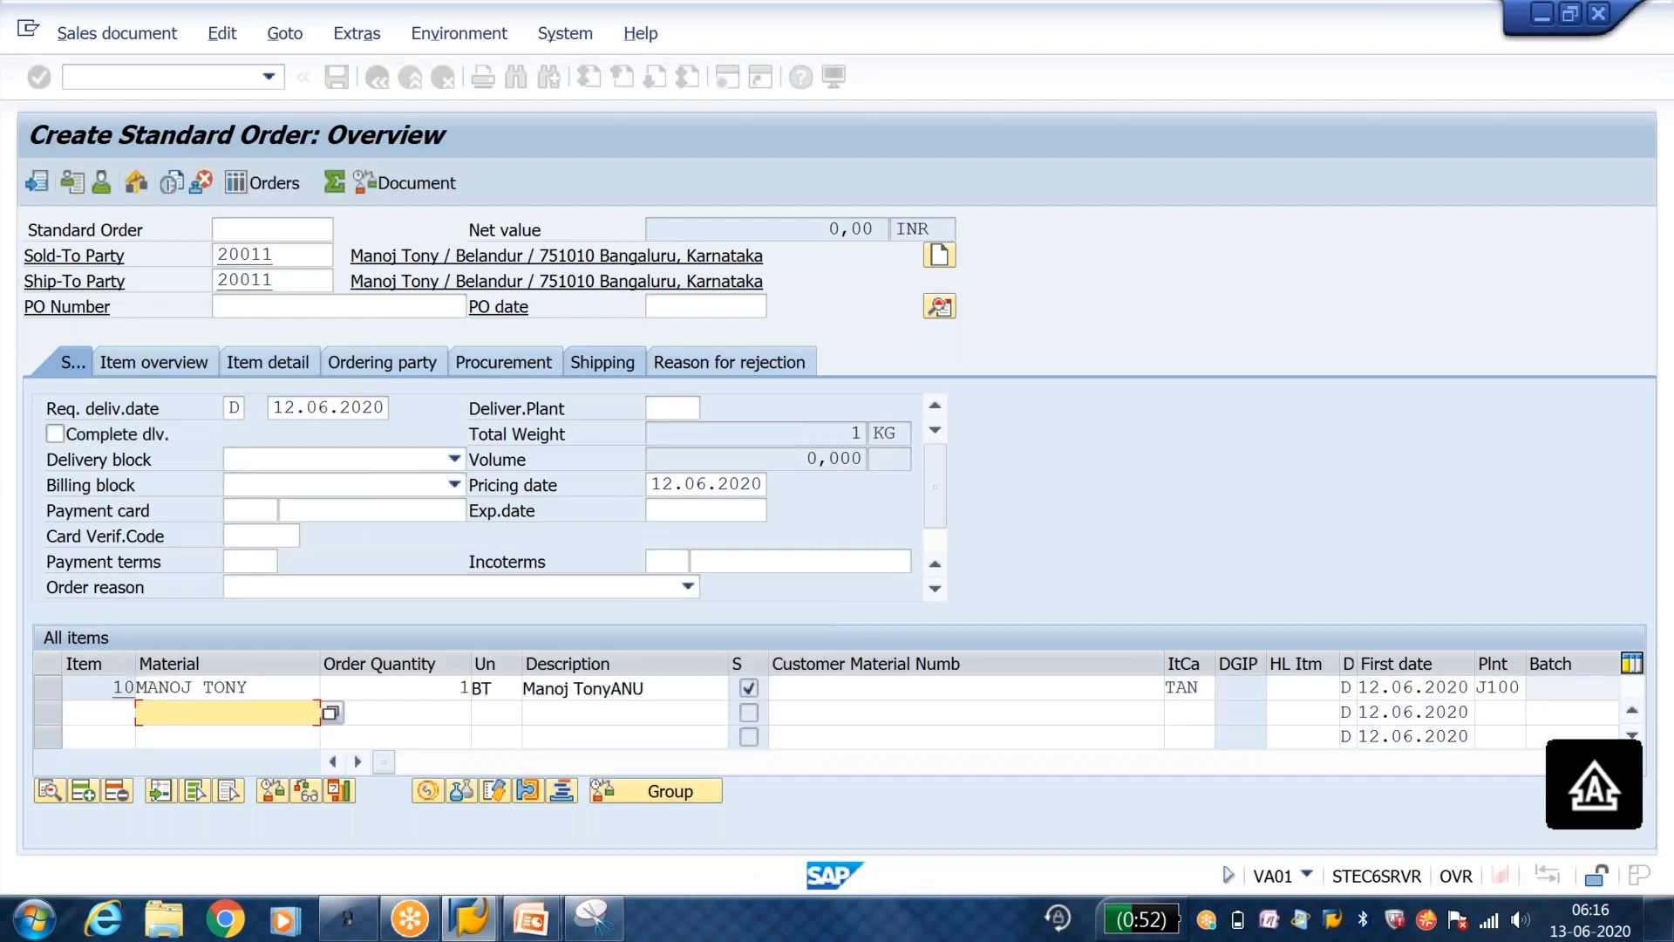
{"action": "left_click", "coordinate": [337, 78]}
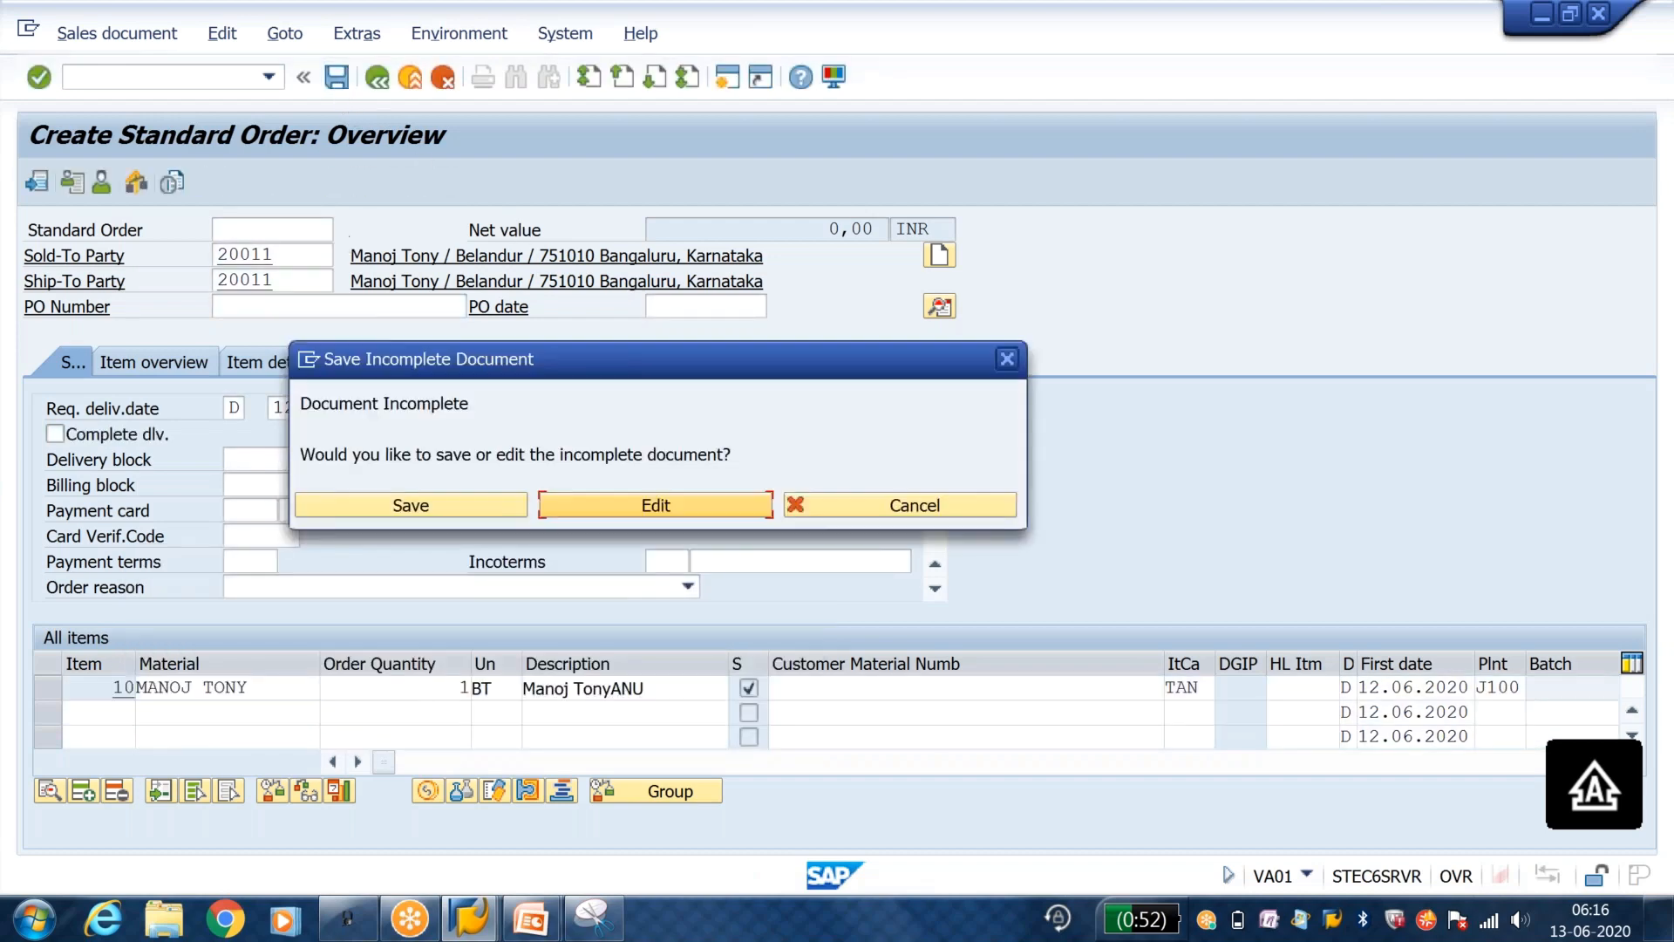
{"action": "left_click", "coordinate": [584, 510]}
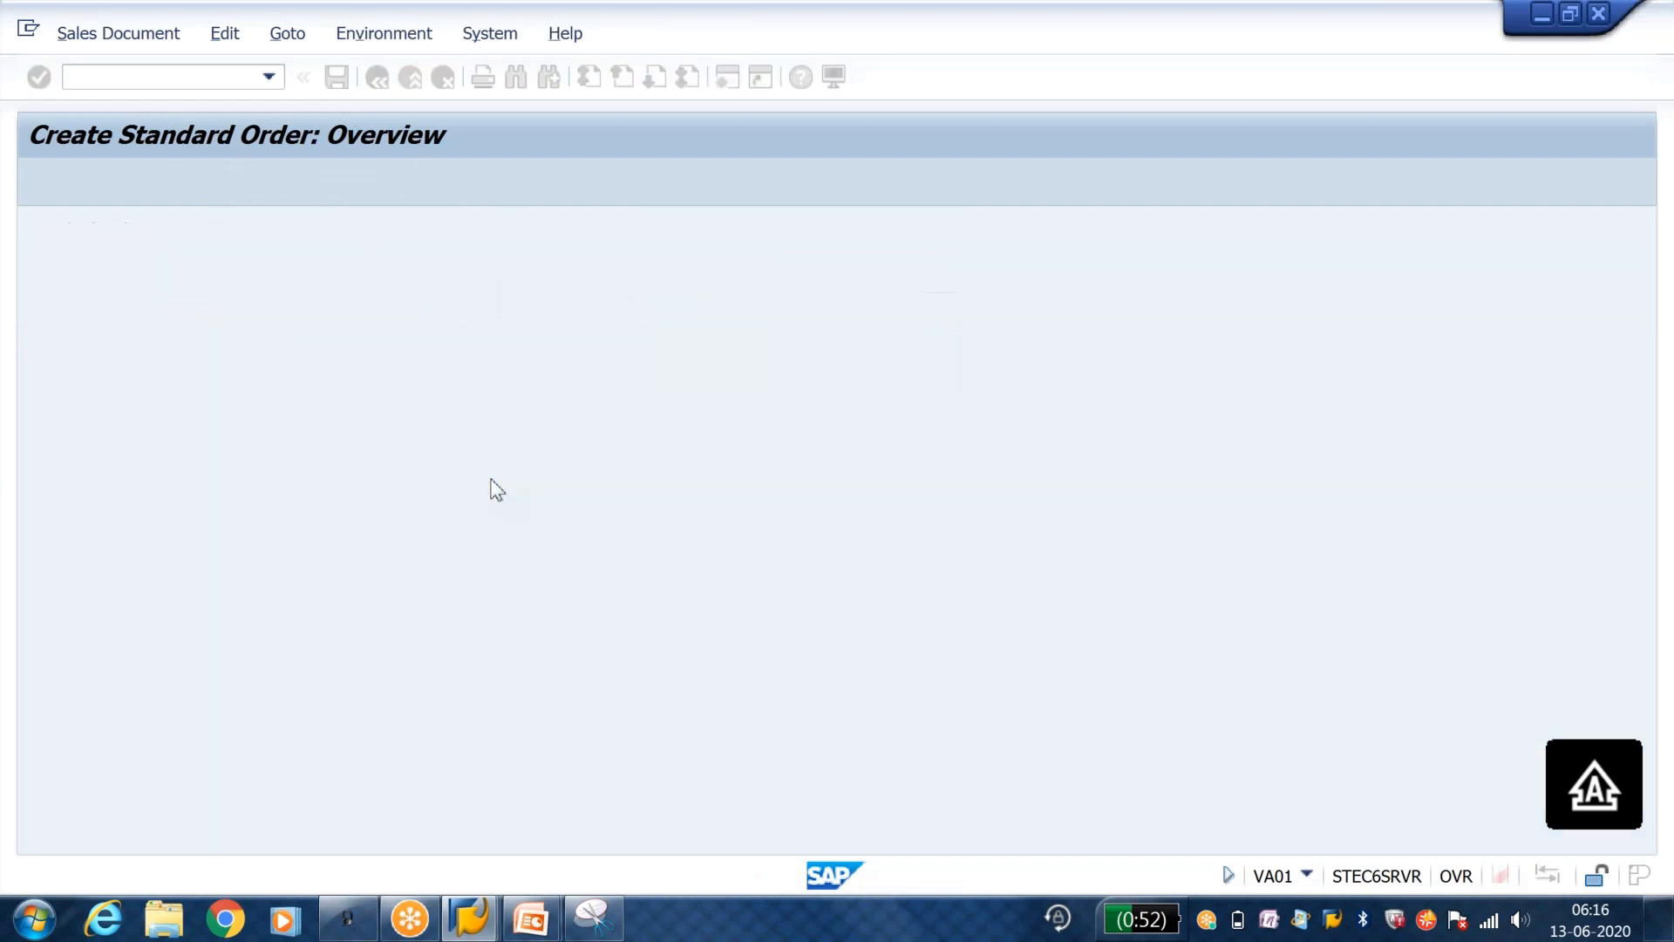
Step: Compare the order of the missing data in the incompletion log with the sequence numbers of procedure Y1's fields
{"action": "left_click", "coordinate": [273, 374]}
{"action": "left_click", "coordinate": [275, 397]}
{"action": "key", "text": "alt+Tab"}
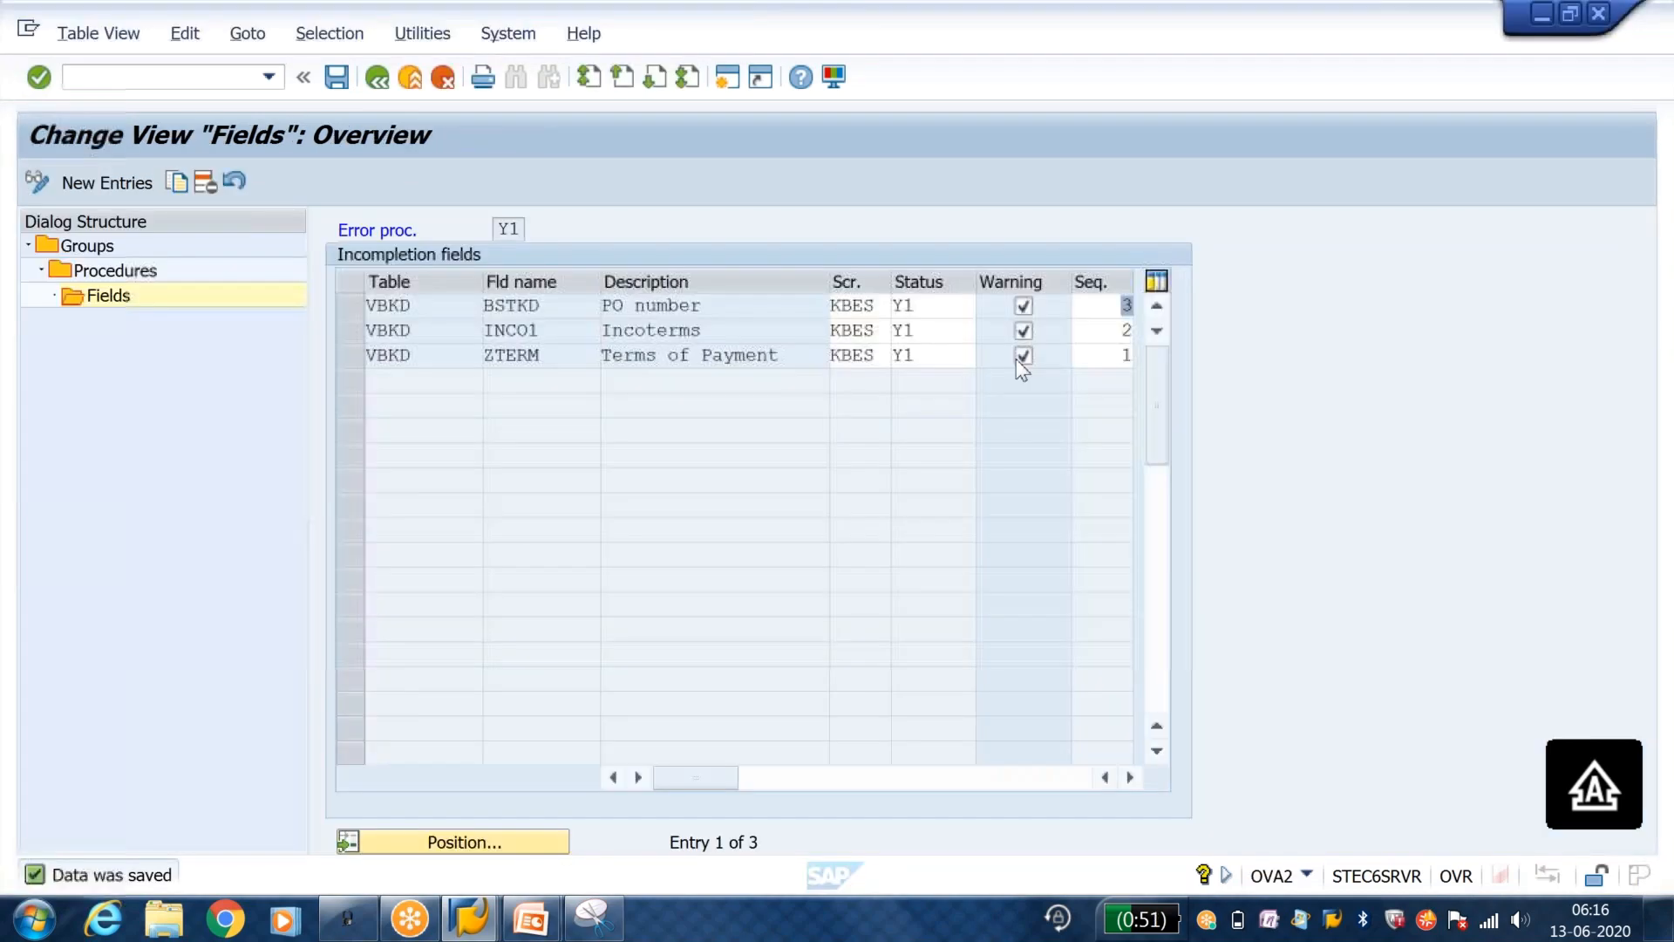
{"action": "left_click", "coordinate": [1081, 354]}
{"action": "key", "text": "alt+Tab"}
{"action": "left_click", "coordinate": [272, 349]}
{"action": "left_click", "coordinate": [273, 373]}
{"action": "key", "text": "alt+Tab"}
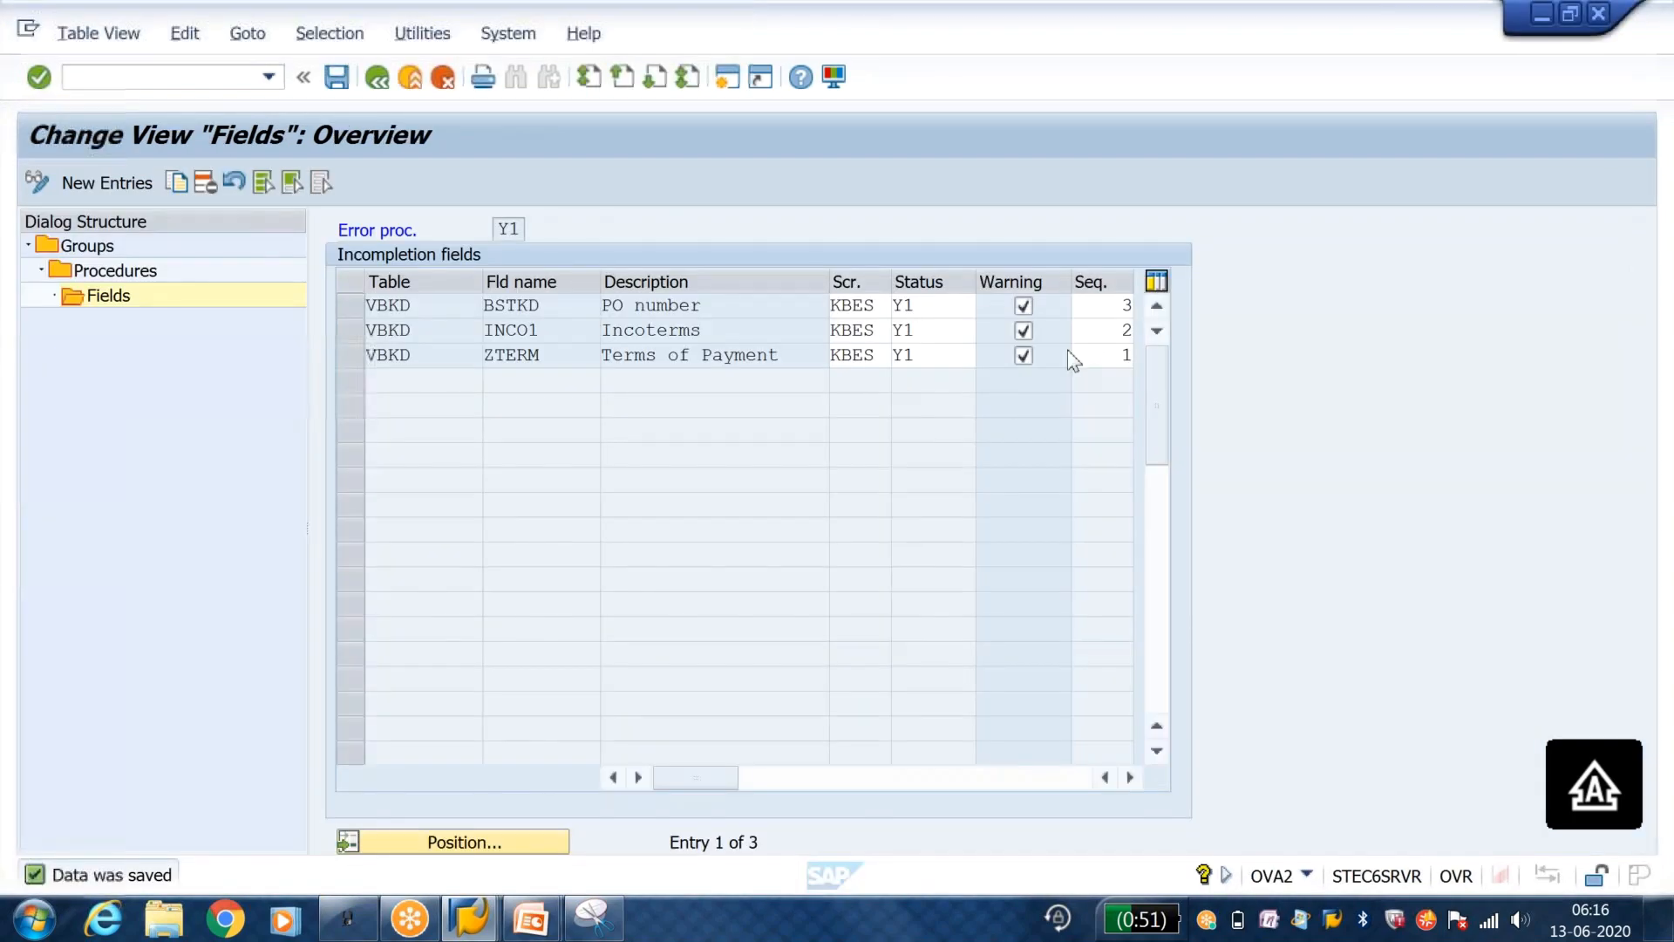
{"action": "left_click", "coordinate": [1115, 328]}
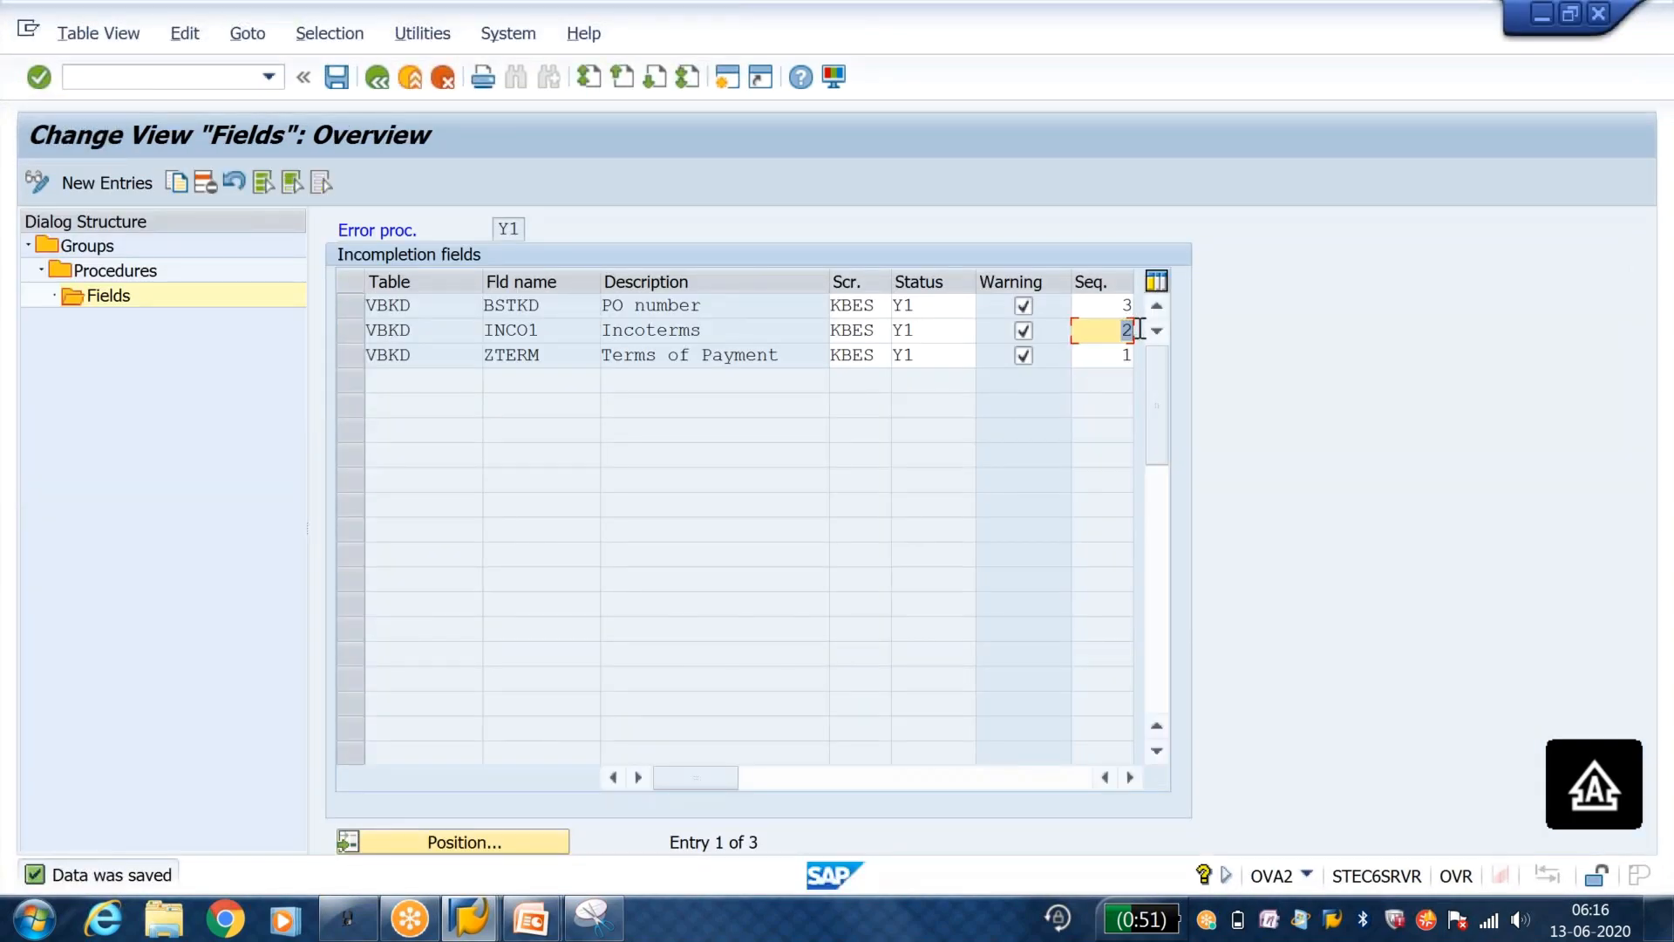
{"action": "left_click", "coordinate": [1101, 304]}
{"action": "key", "text": "alt+Tab"}
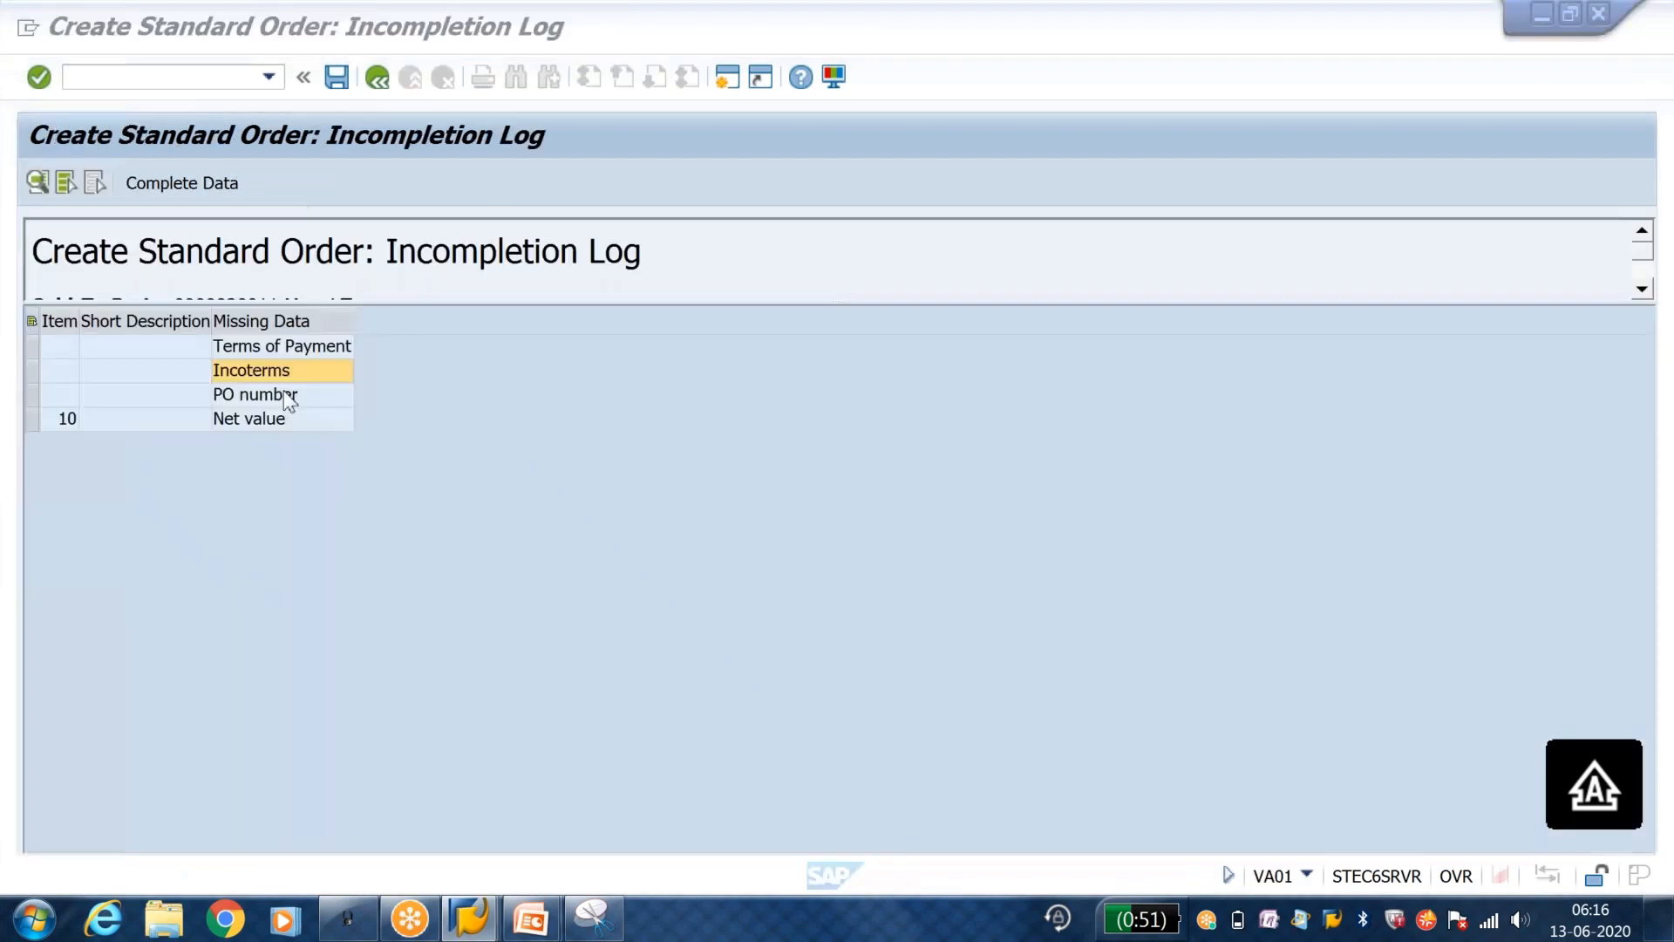
{"action": "left_click", "coordinate": [250, 397]}
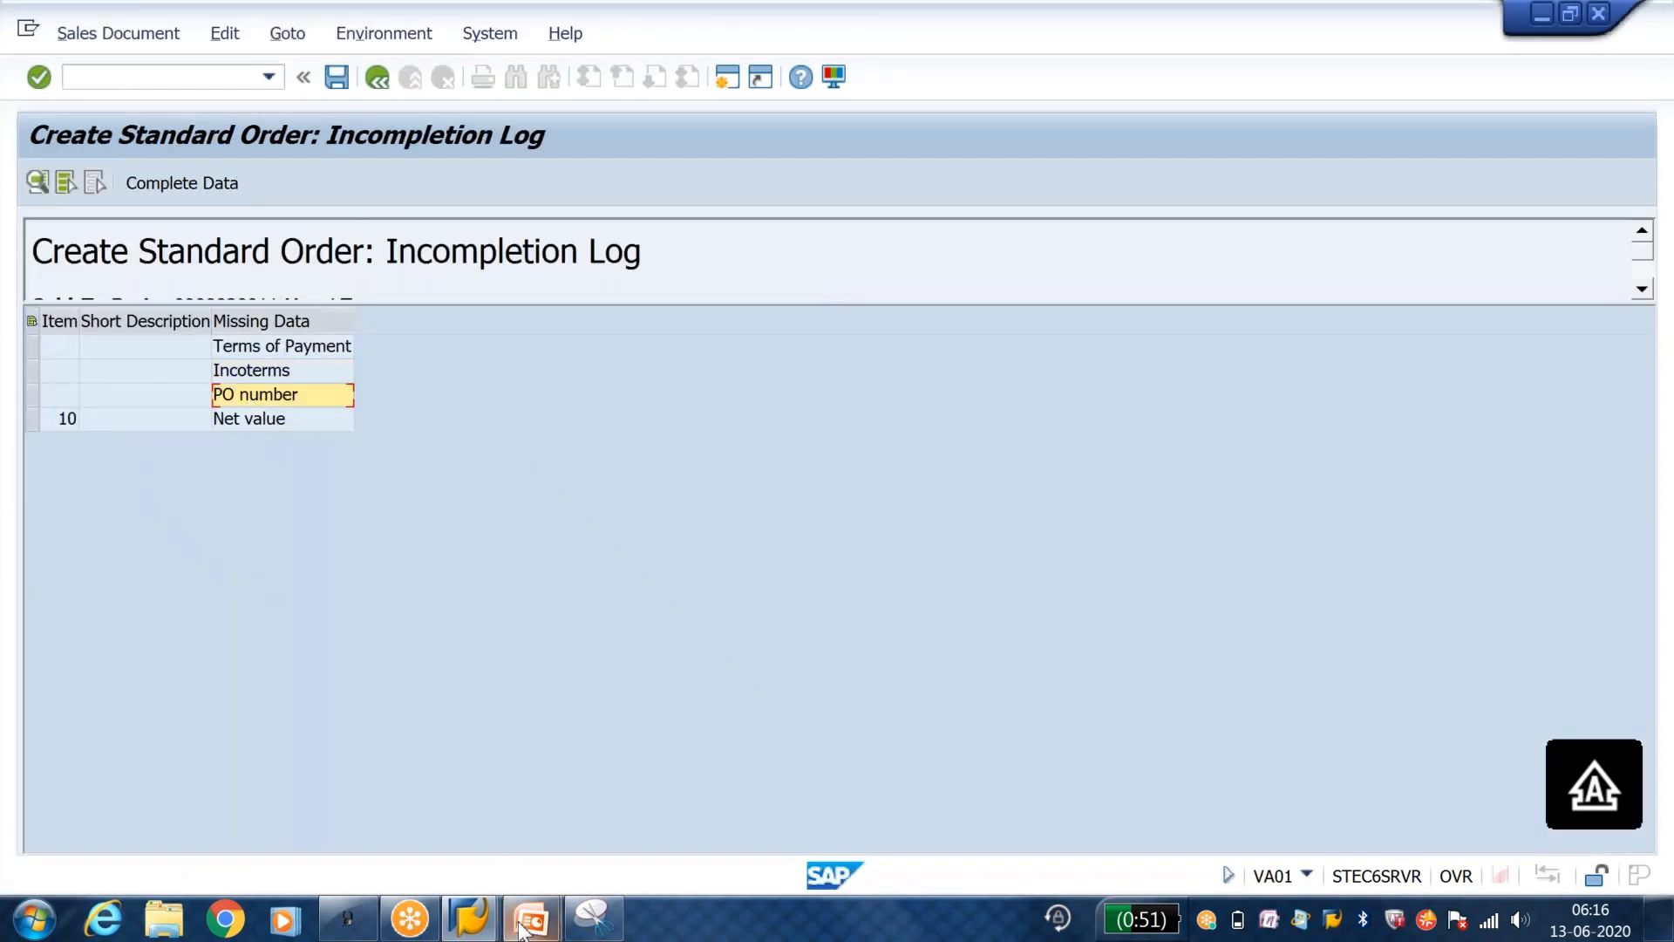
Step: Switch to the PowerPoint slide show and advance to the full Important Transactions table
{"action": "left_click", "coordinate": [561, 893]}
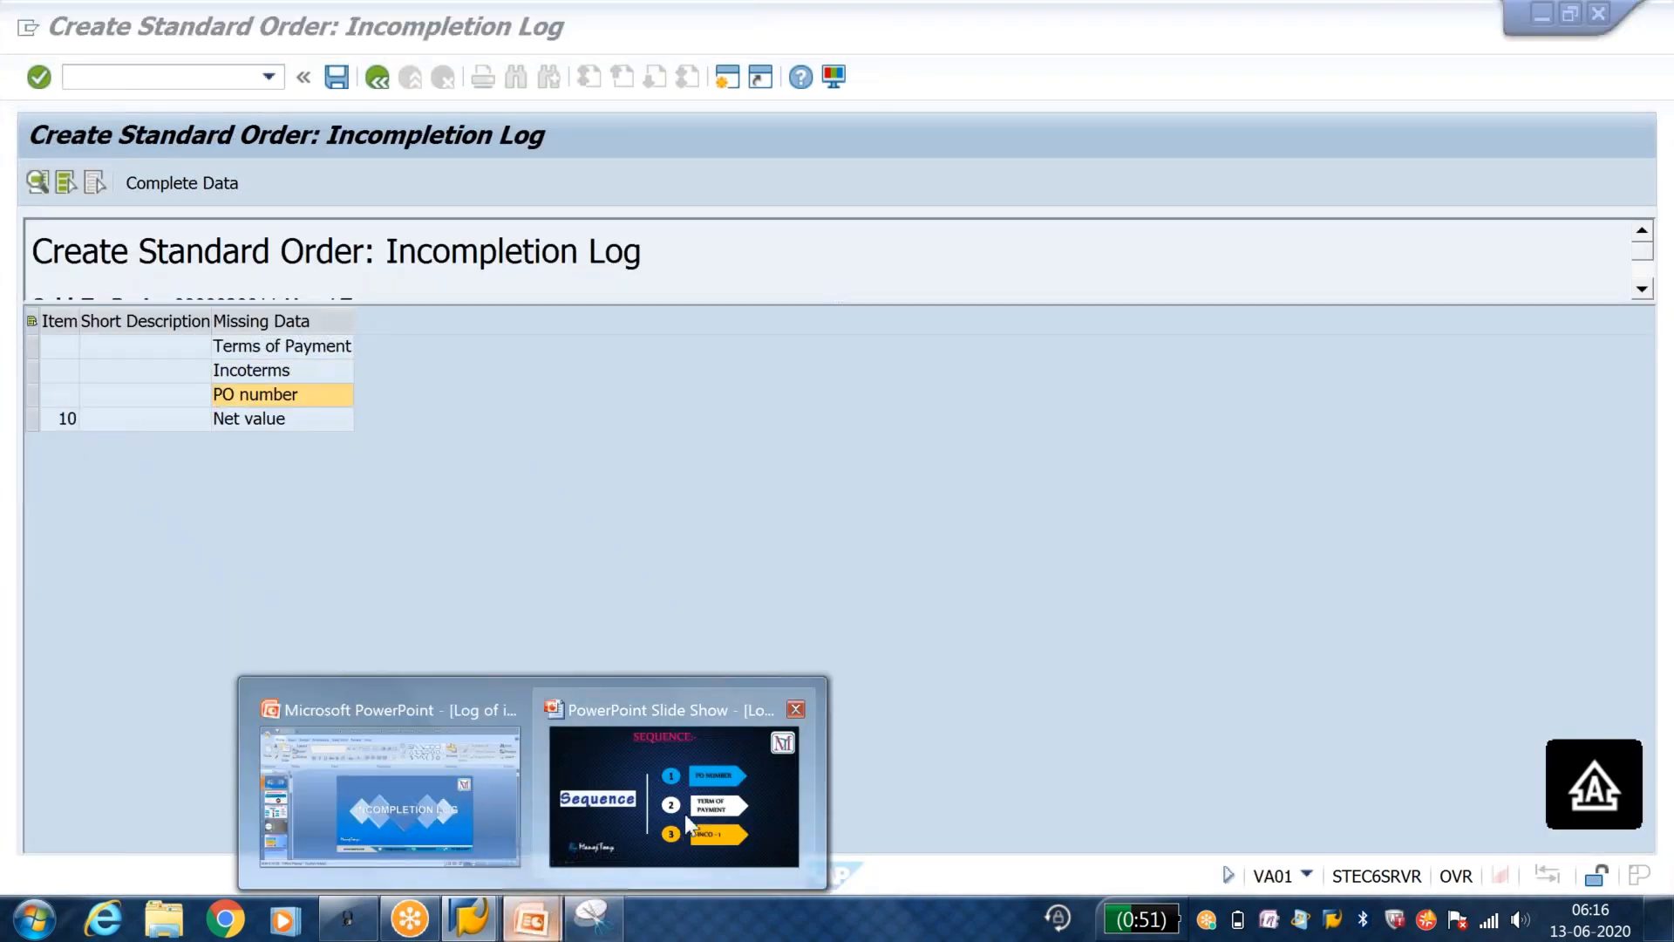
{"action": "left_click", "coordinate": [684, 813]}
{"action": "left_click", "coordinate": [692, 801]}
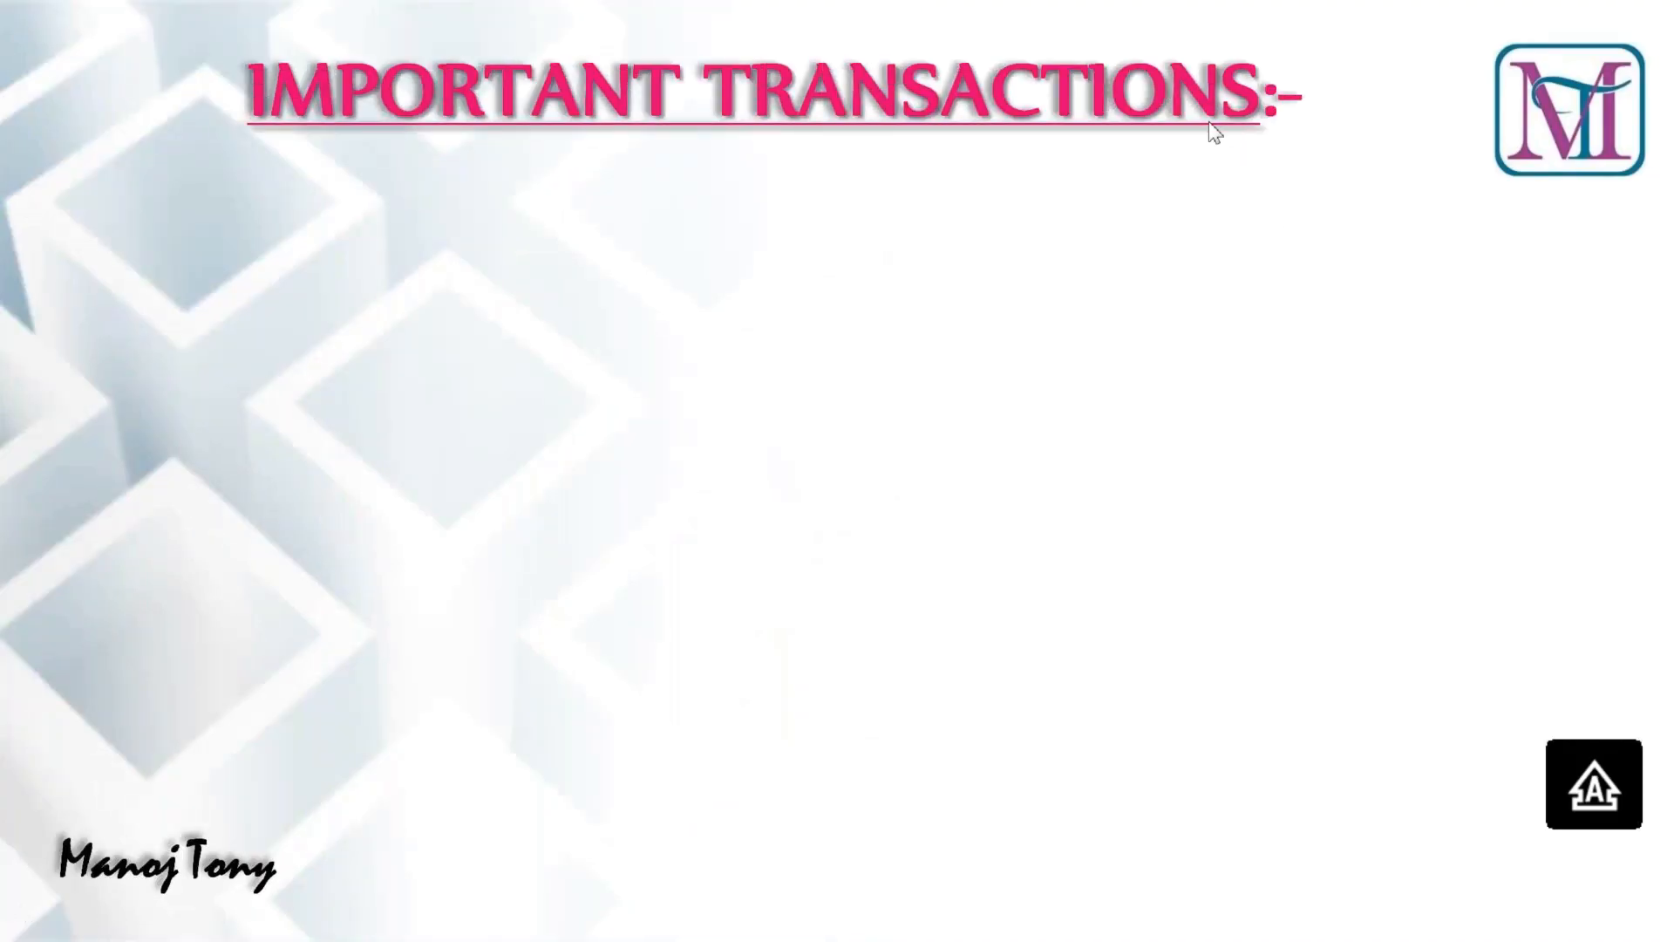
{"action": "key", "text": "super"}
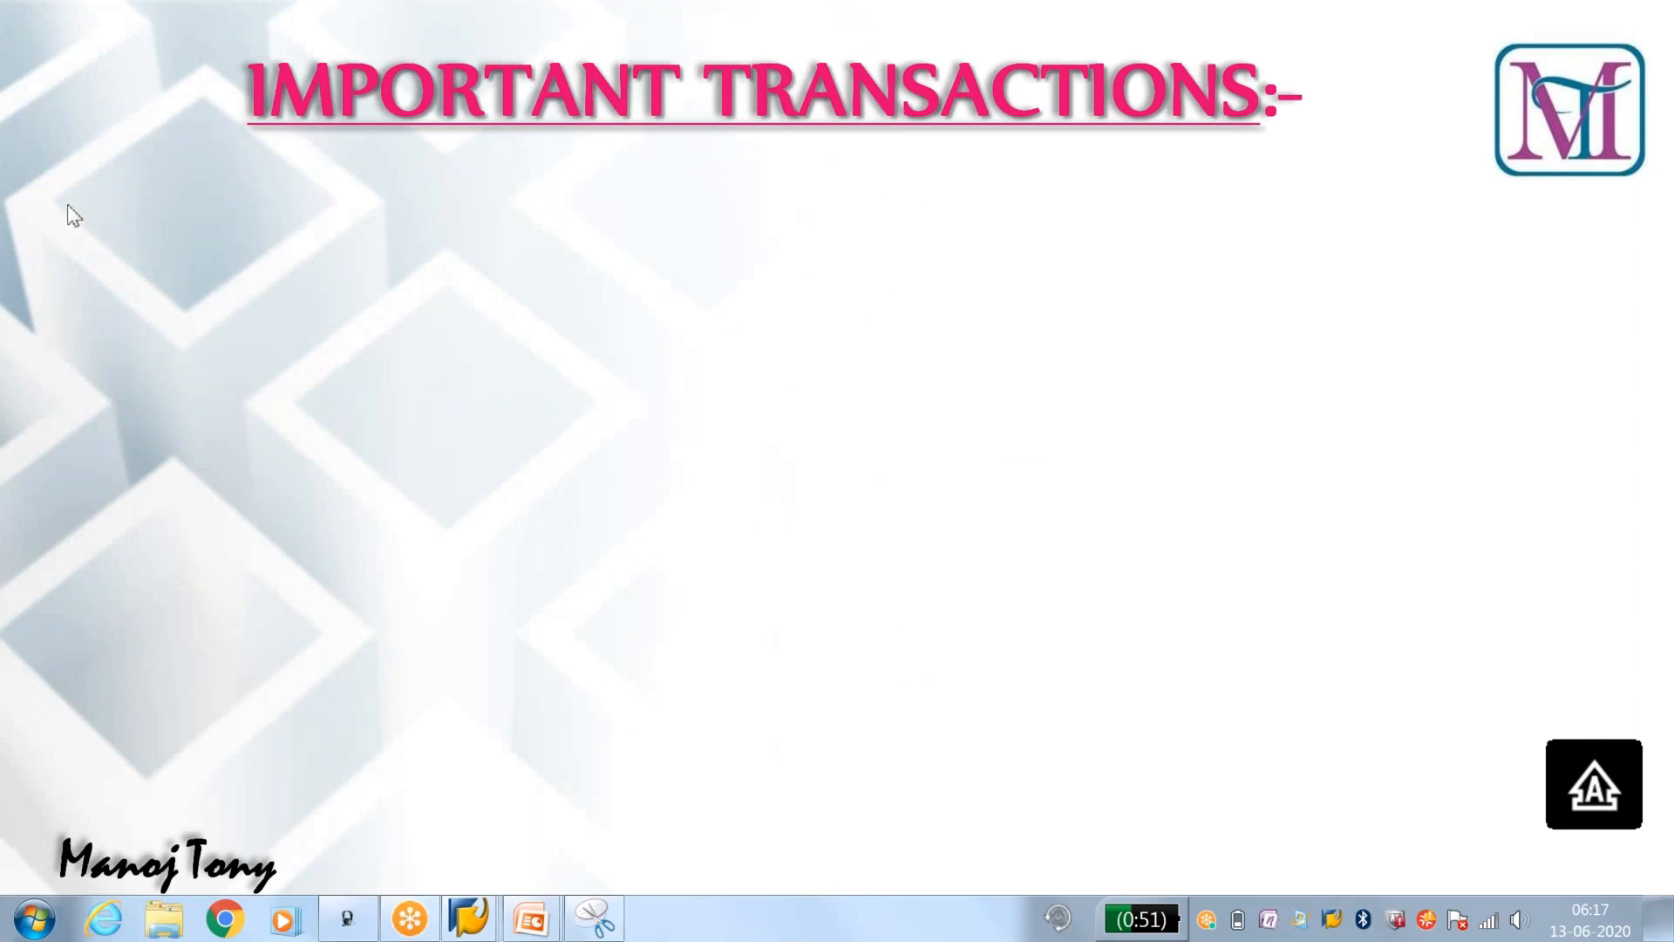
{"action": "left_click", "coordinate": [478, 343]}
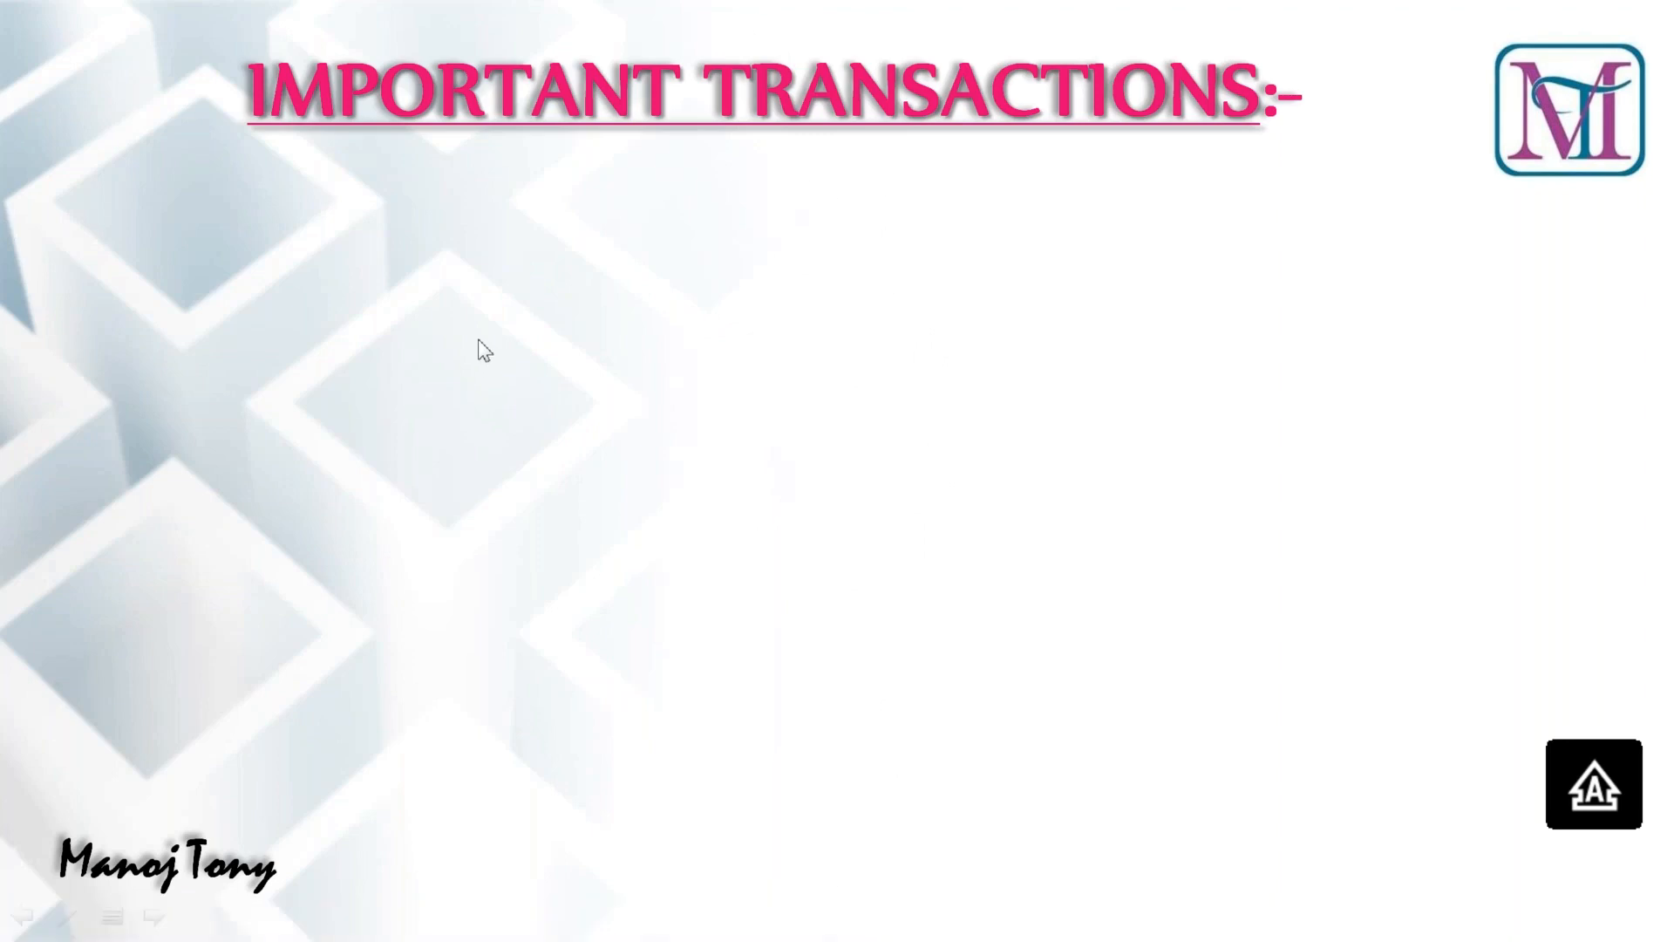
{"action": "left_click", "coordinate": [477, 340]}
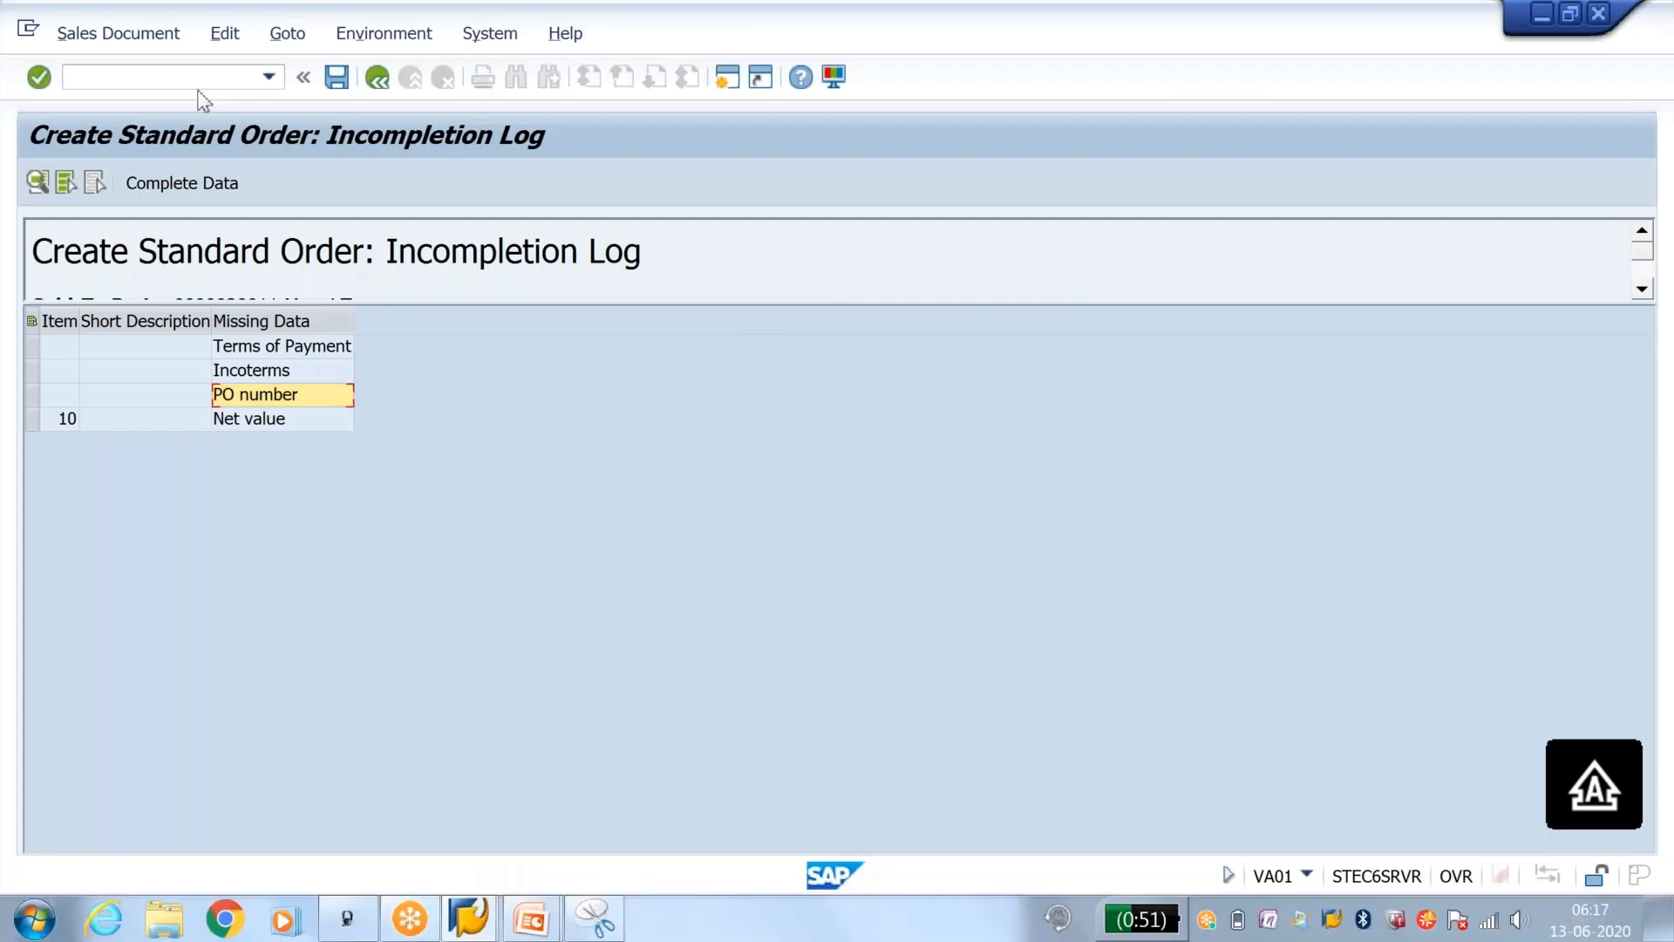
Step: In SAP, open the Incomplete SD Documents selection screen with transaction V.02, and again with V.05
{"action": "left_click", "coordinate": [199, 83]}
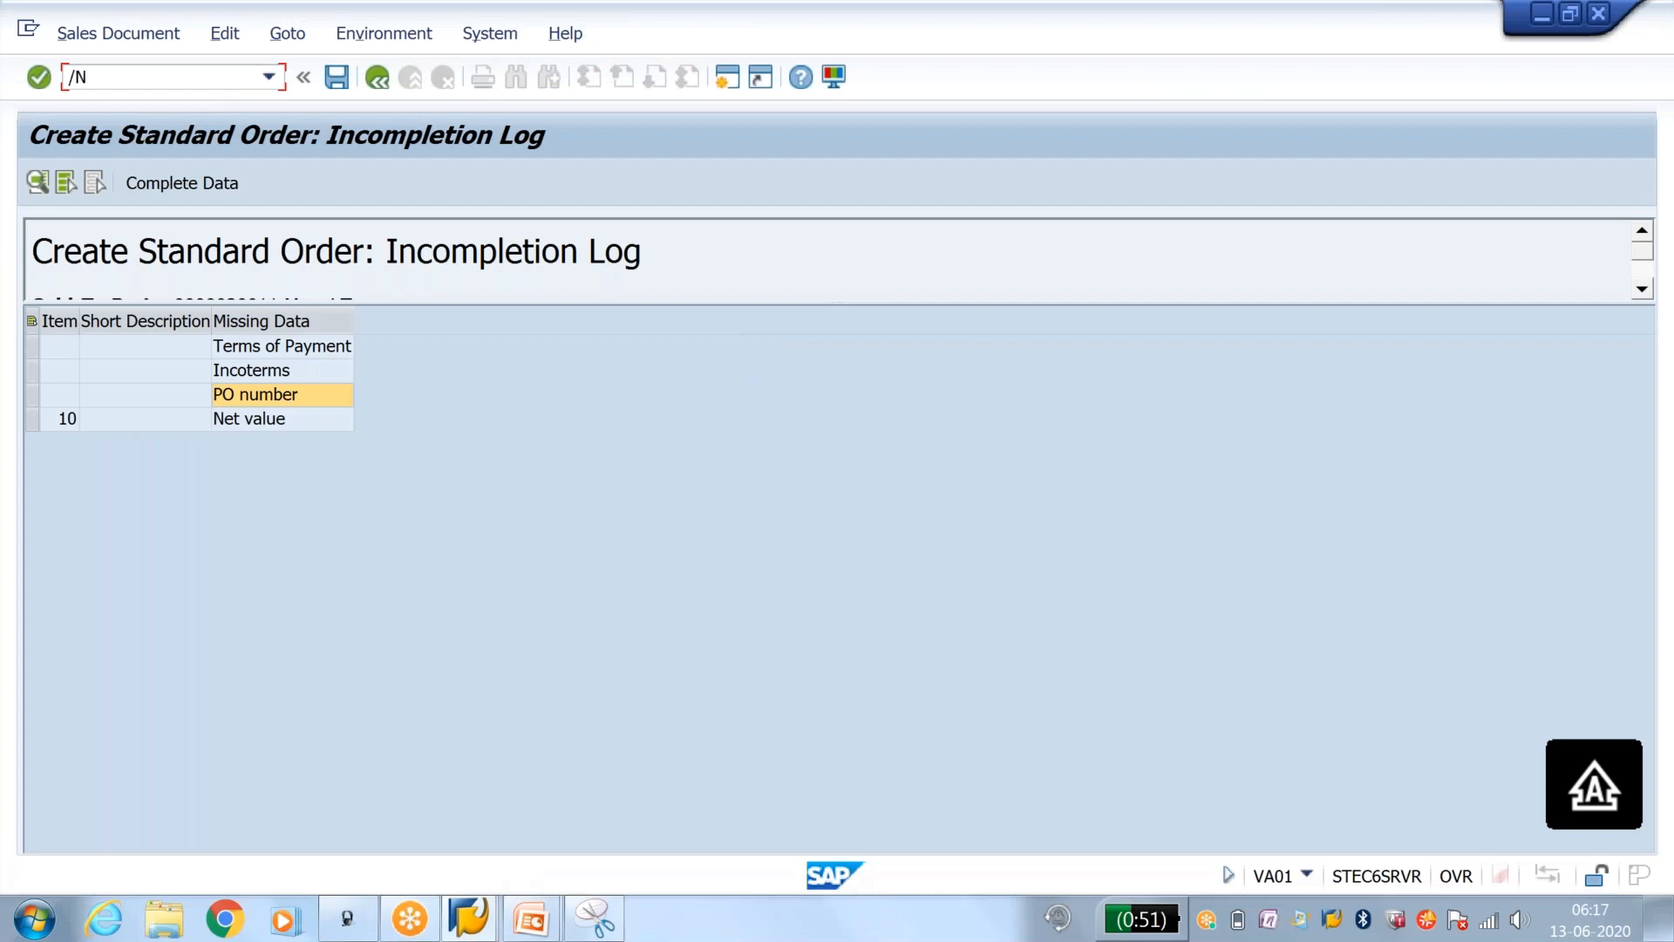
{"action": "key", "text": "Return"}
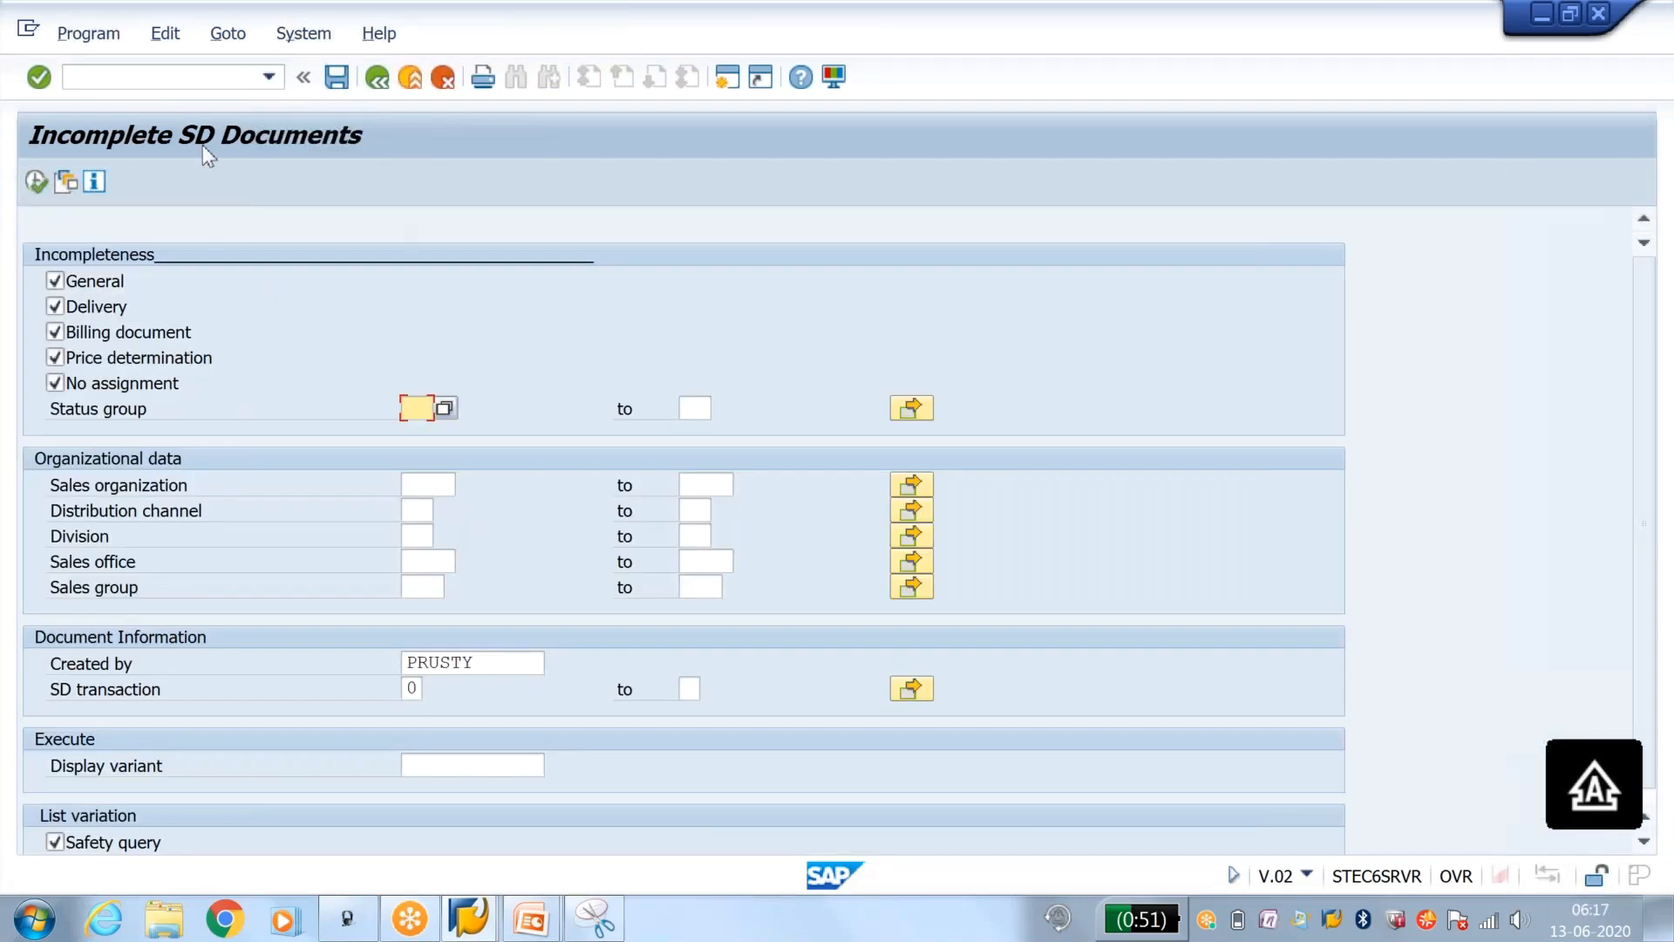
{"action": "left_click", "coordinate": [373, 82]}
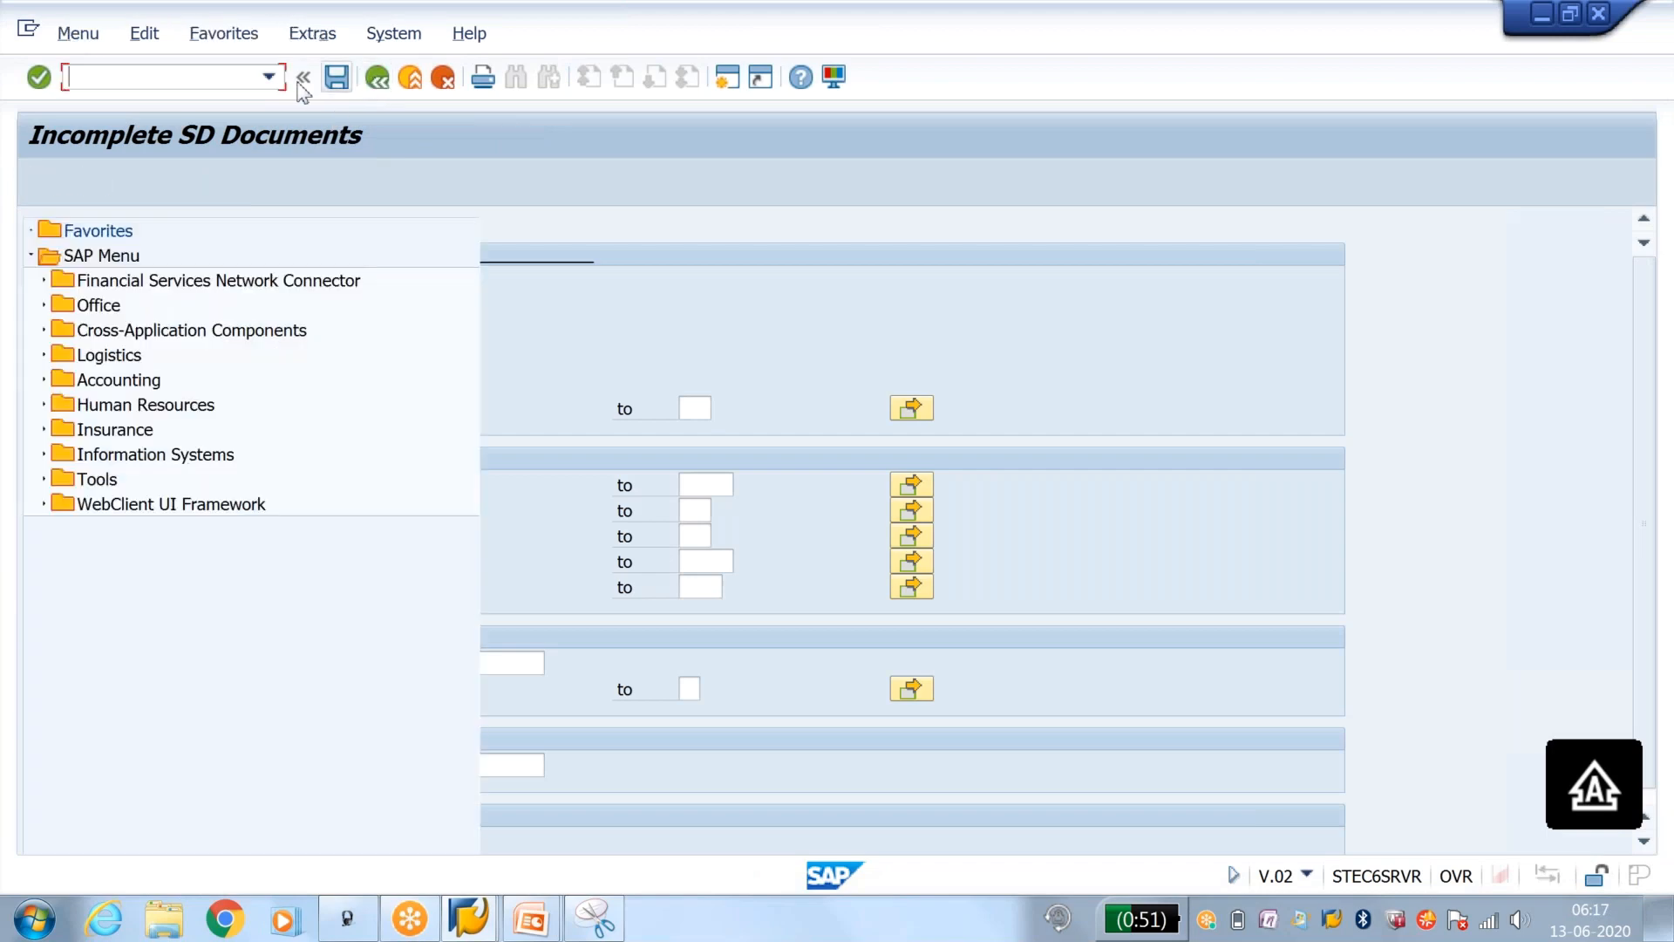
{"action": "type", "text": "V.05"}
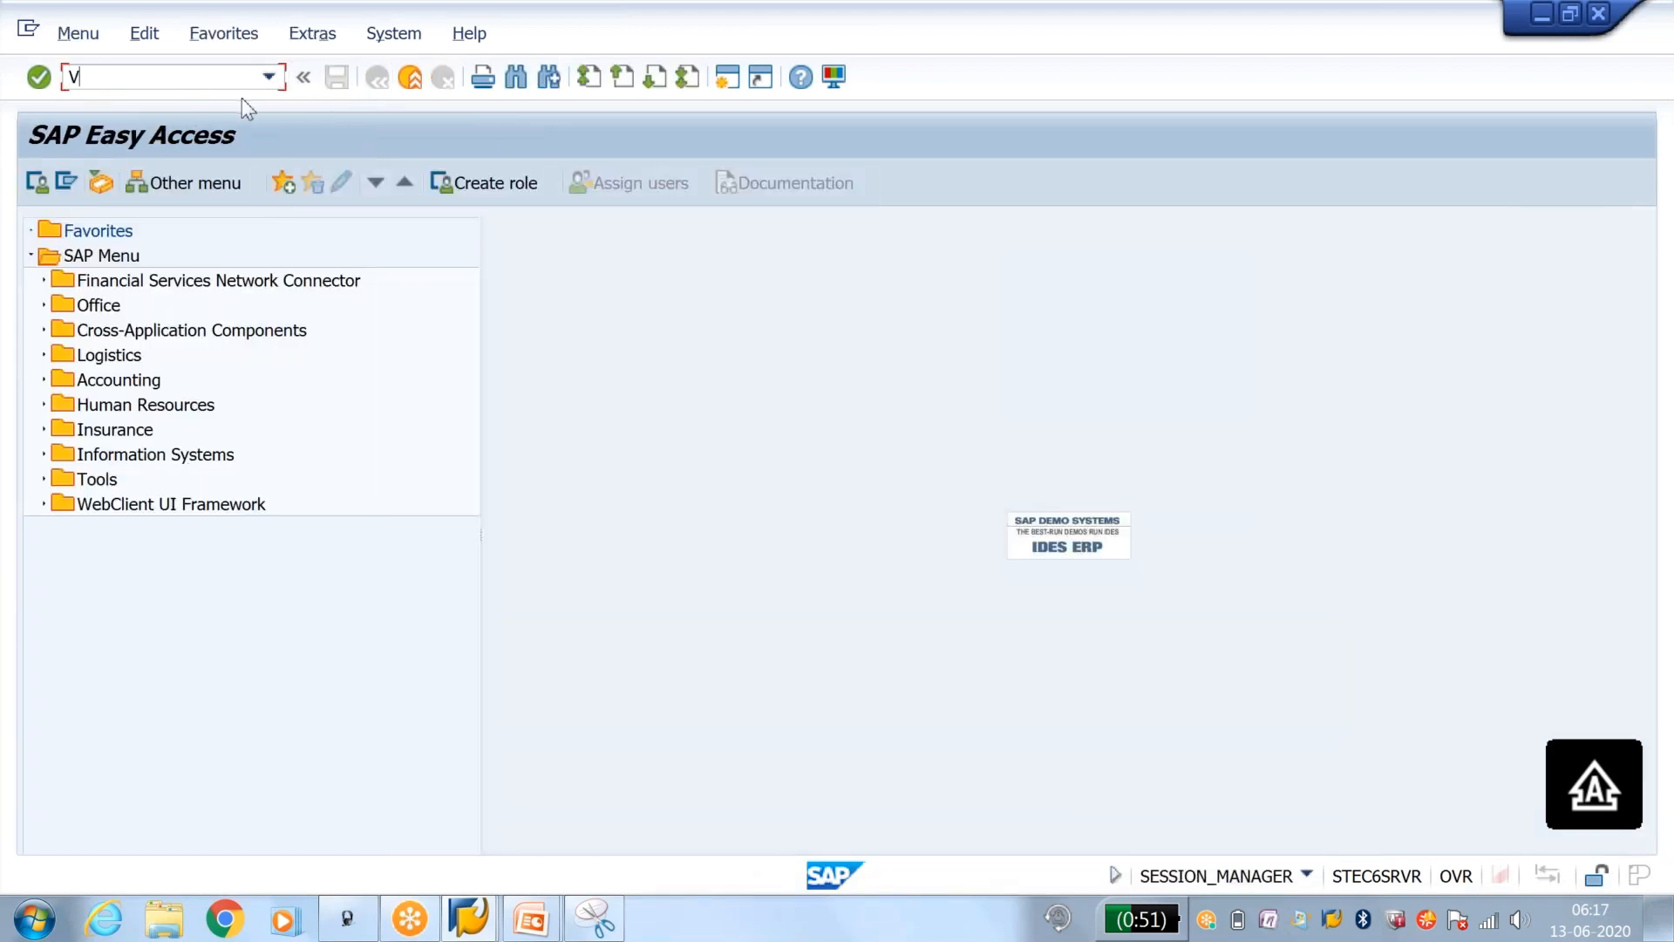
{"action": "key", "text": "Return"}
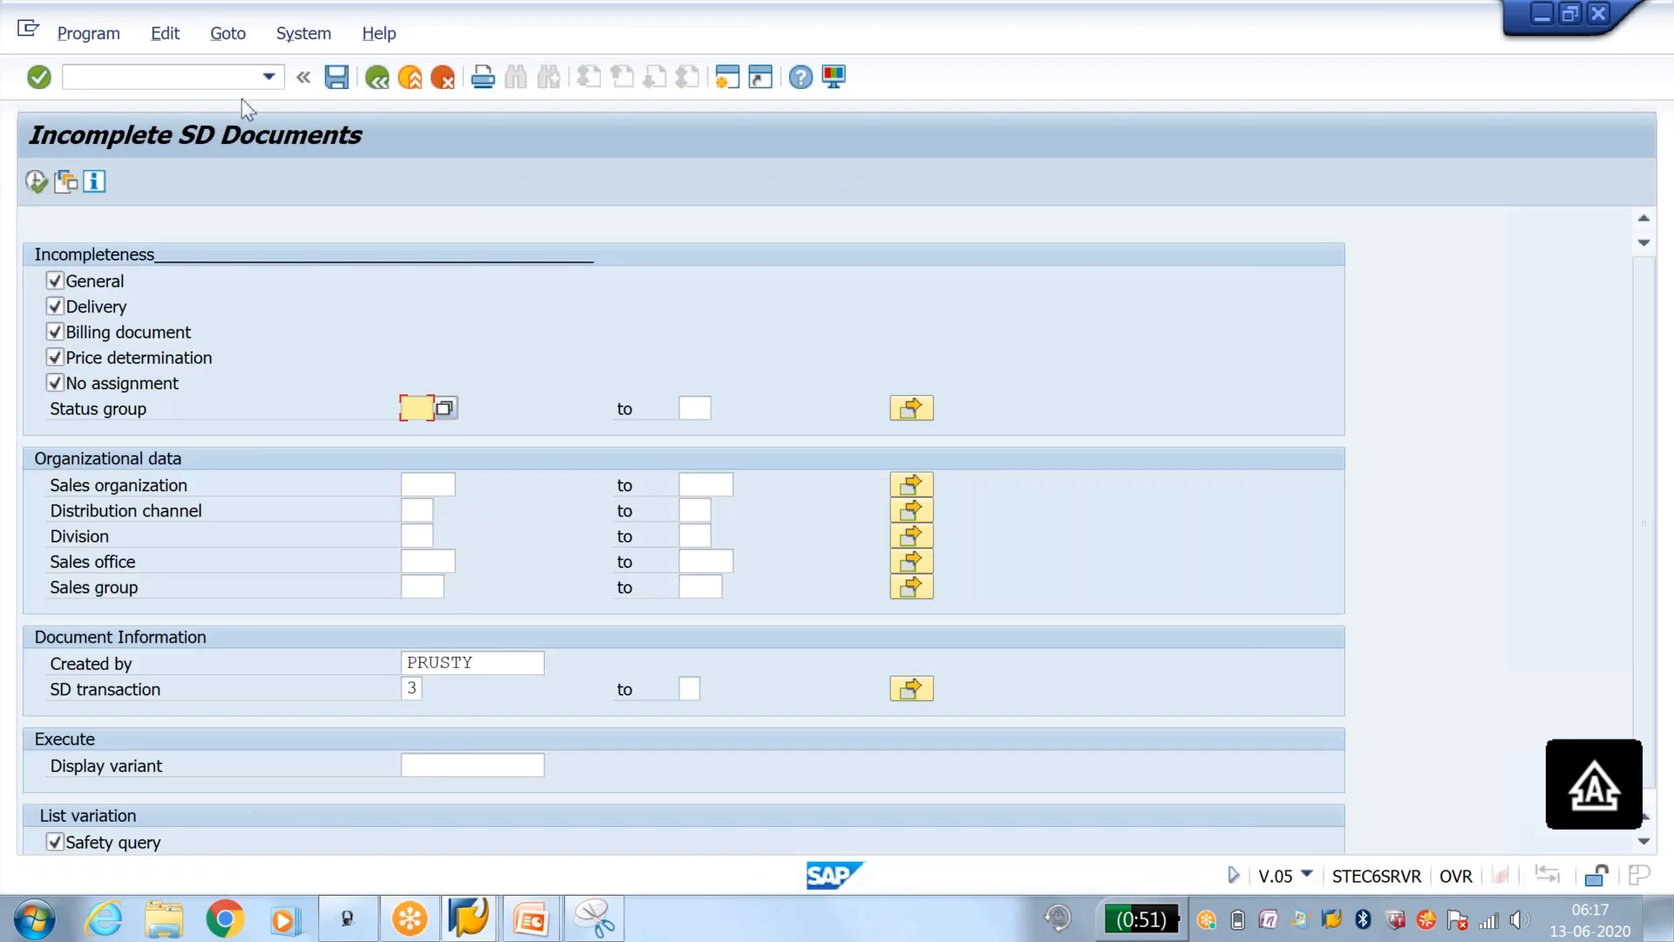
Step: Open the status groups overview with transaction OVA0 and the incompletion groups overview with OVA2
{"action": "left_click", "coordinate": [213, 72]}
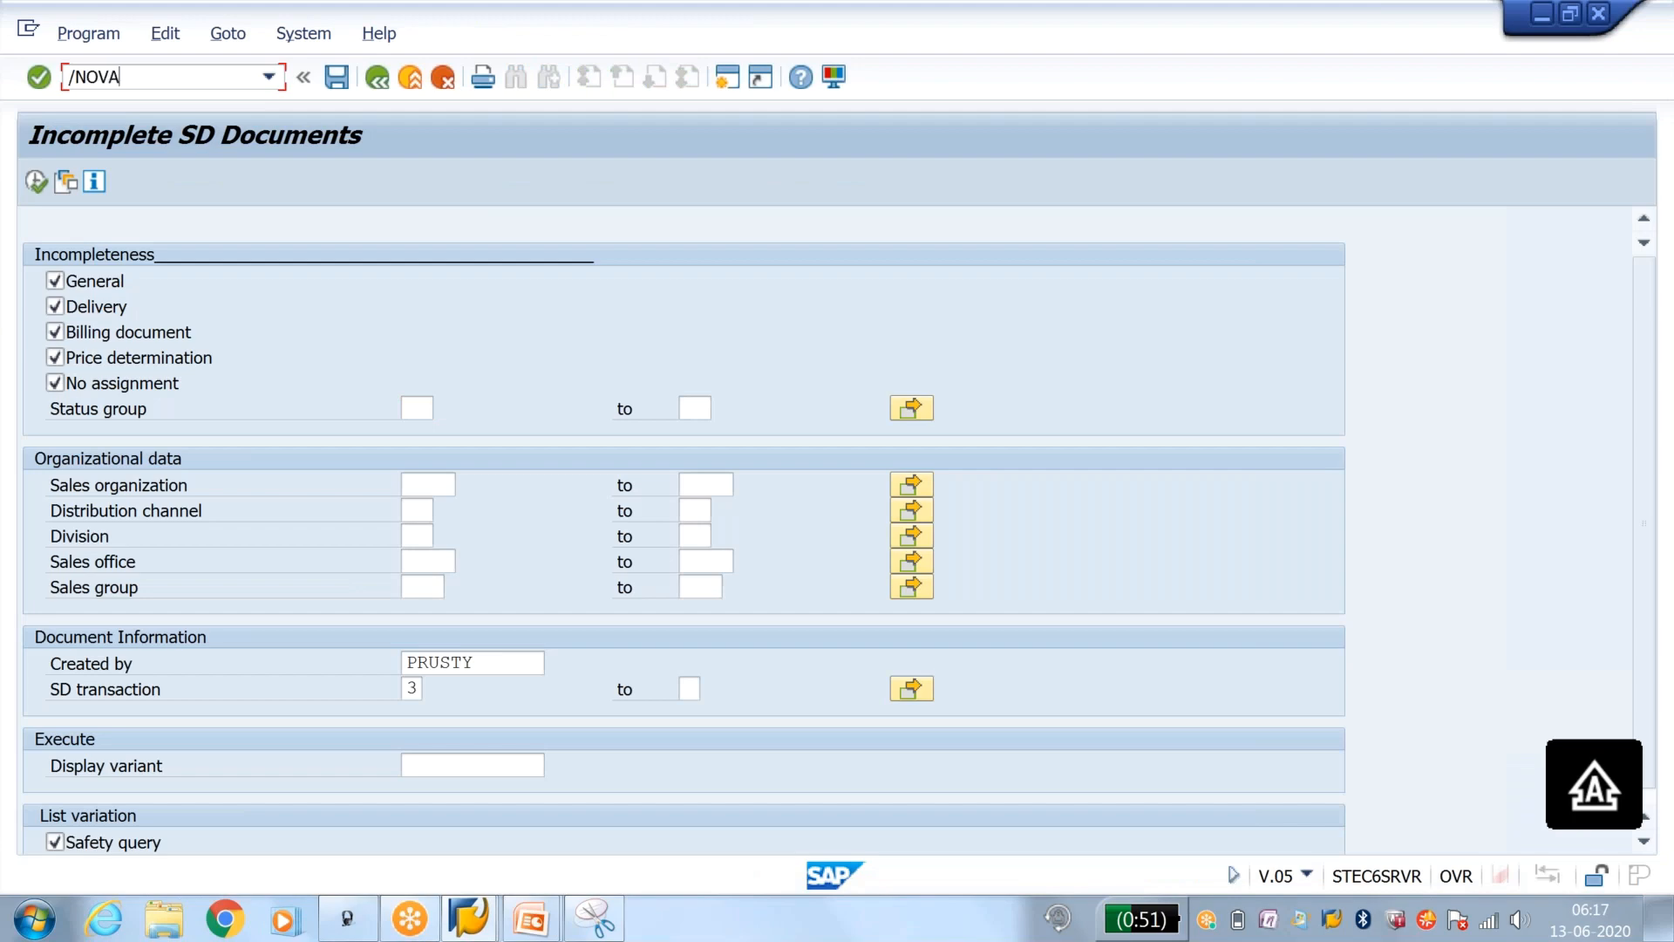
{"action": "key", "text": "Return"}
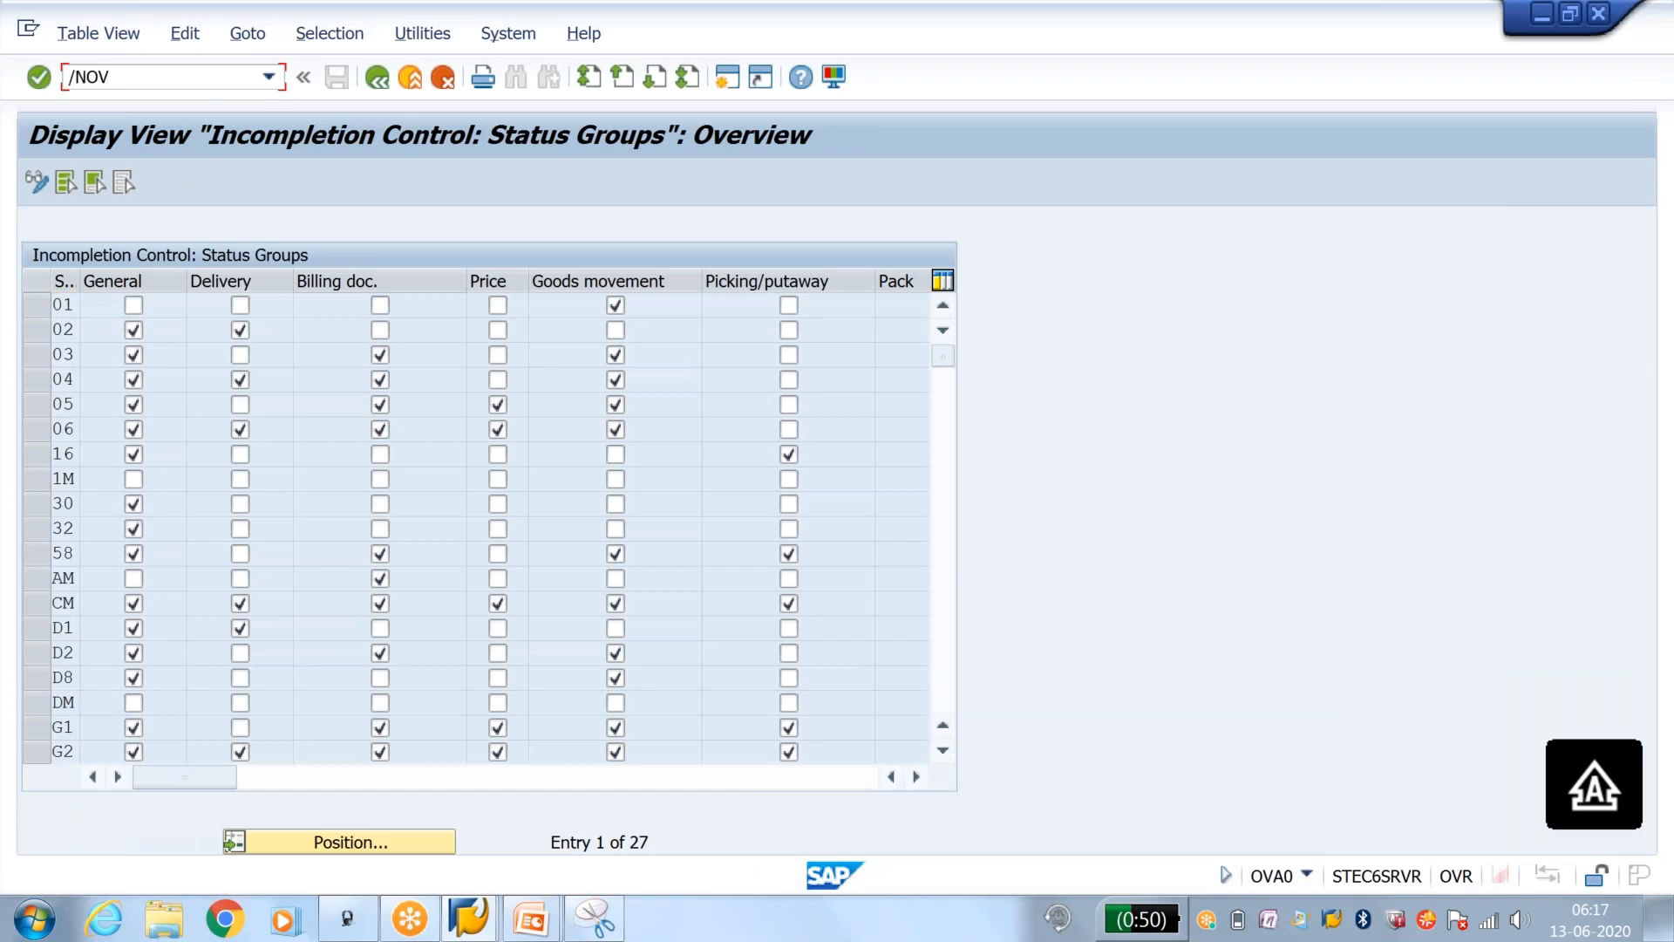
{"action": "key", "text": "Return"}
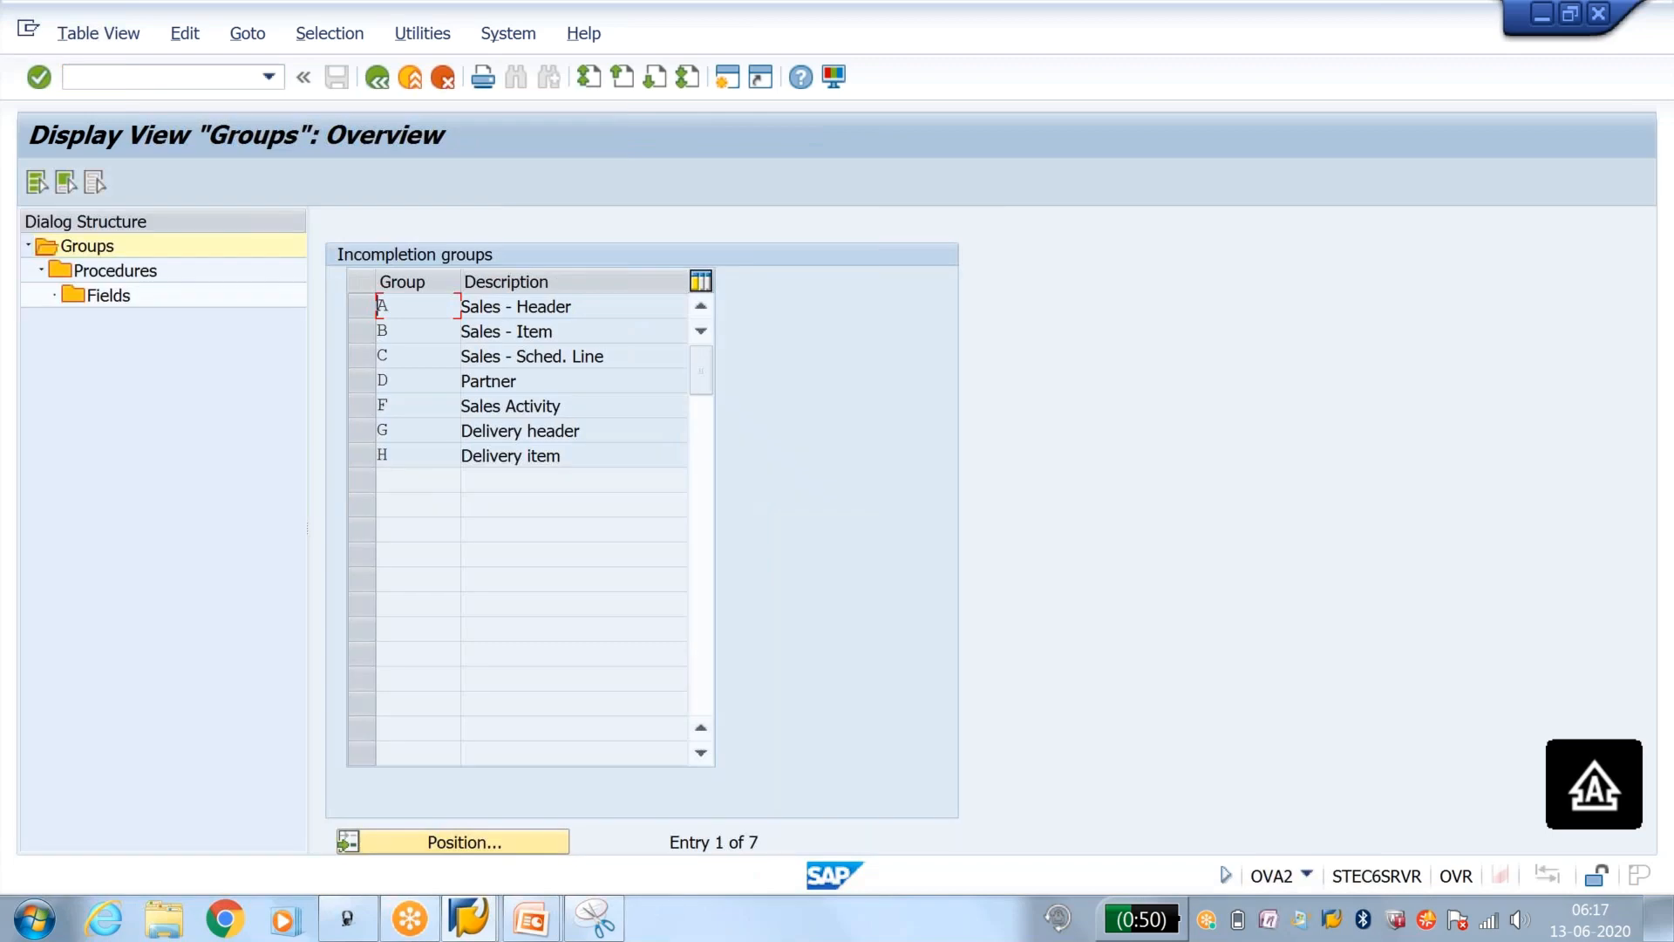
Step: Advance the PowerPoint slide show to the Important Tables slide, and open General Table Display with SE16N in SAP
{"action": "left_click", "coordinate": [528, 919]}
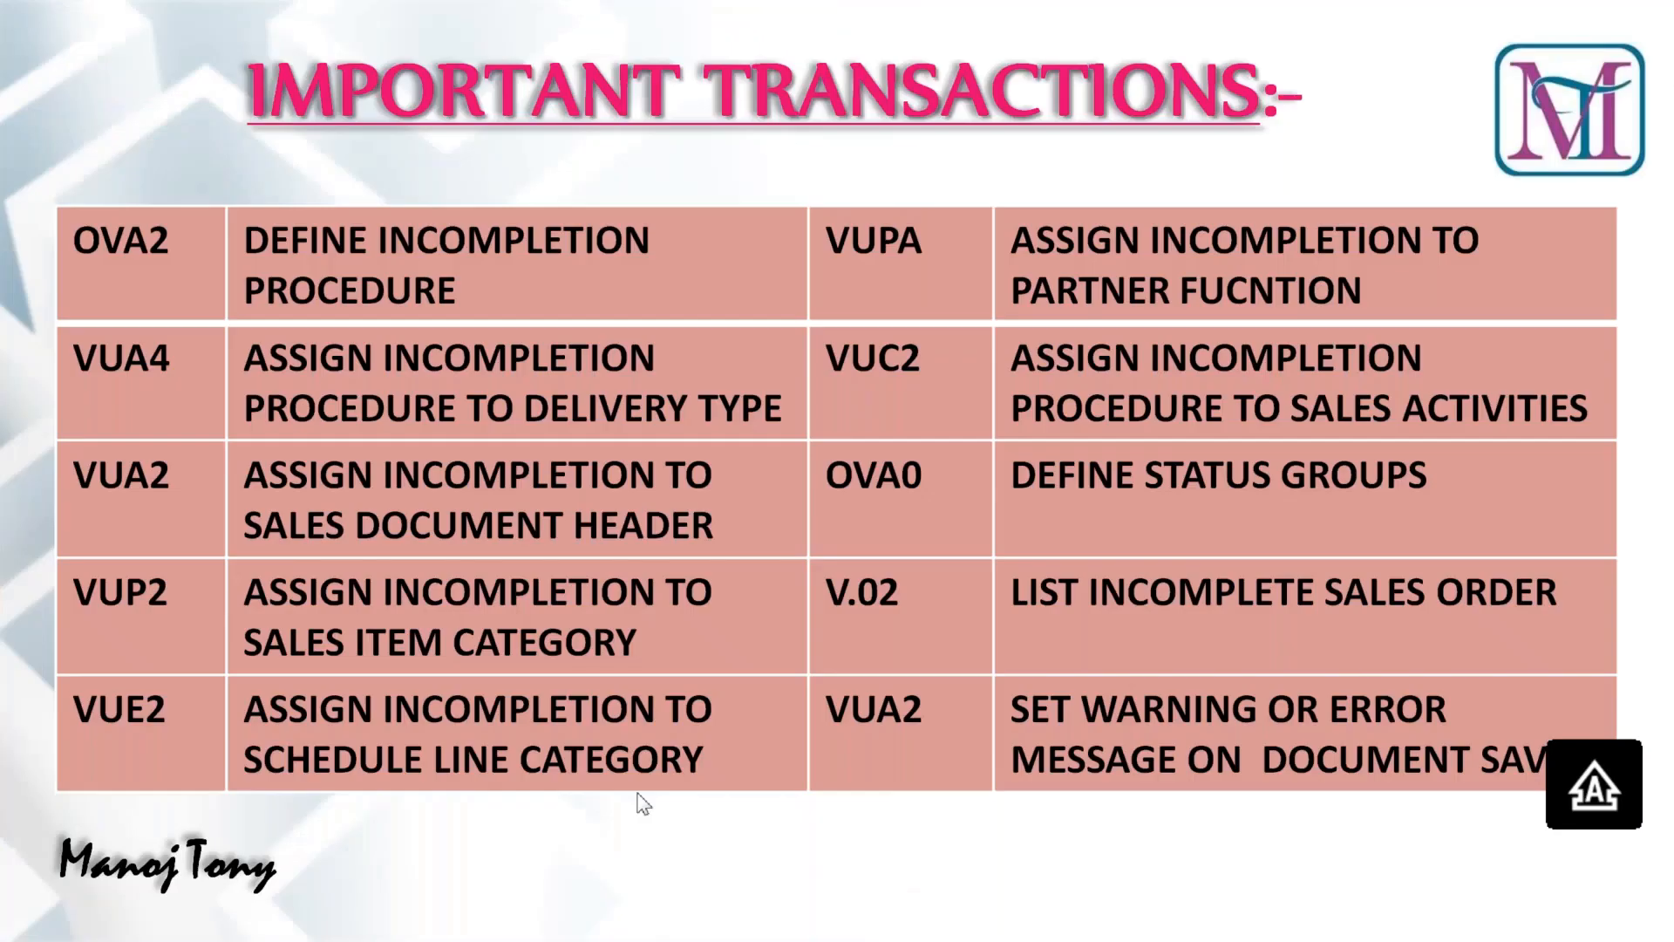
{"action": "left_click", "coordinate": [637, 793]}
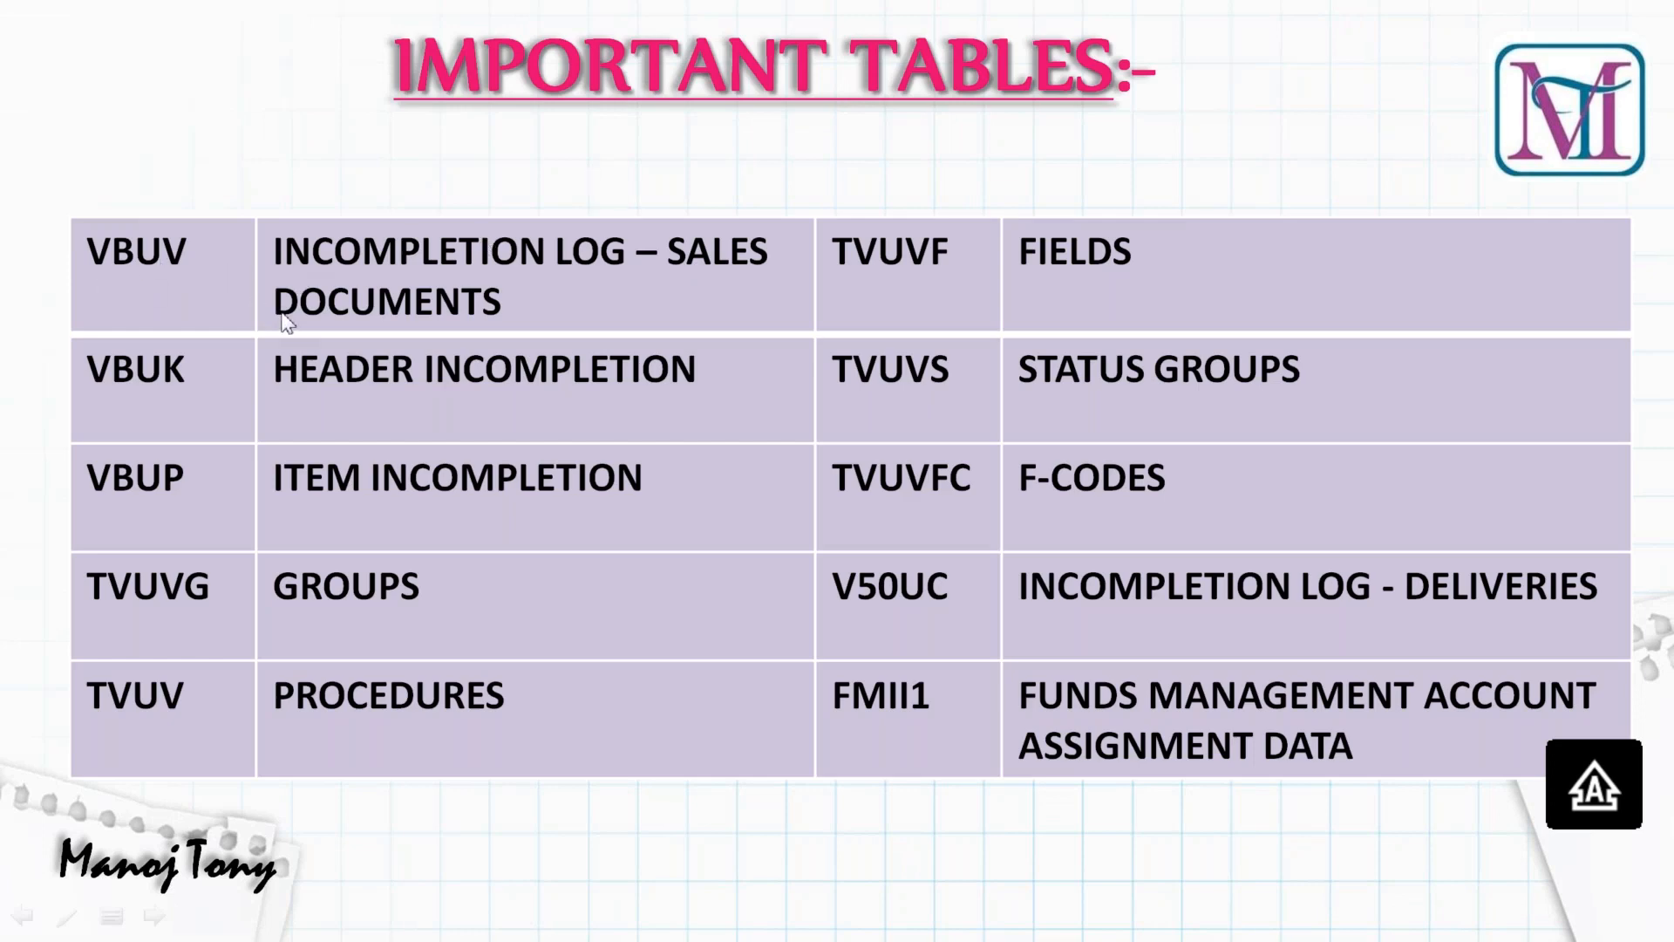
{"action": "key", "text": "alt+Tab"}
{"action": "left_click", "coordinate": [201, 73]}
{"action": "type", "text": "/NSE16N"}
{"action": "key", "text": "Return"}
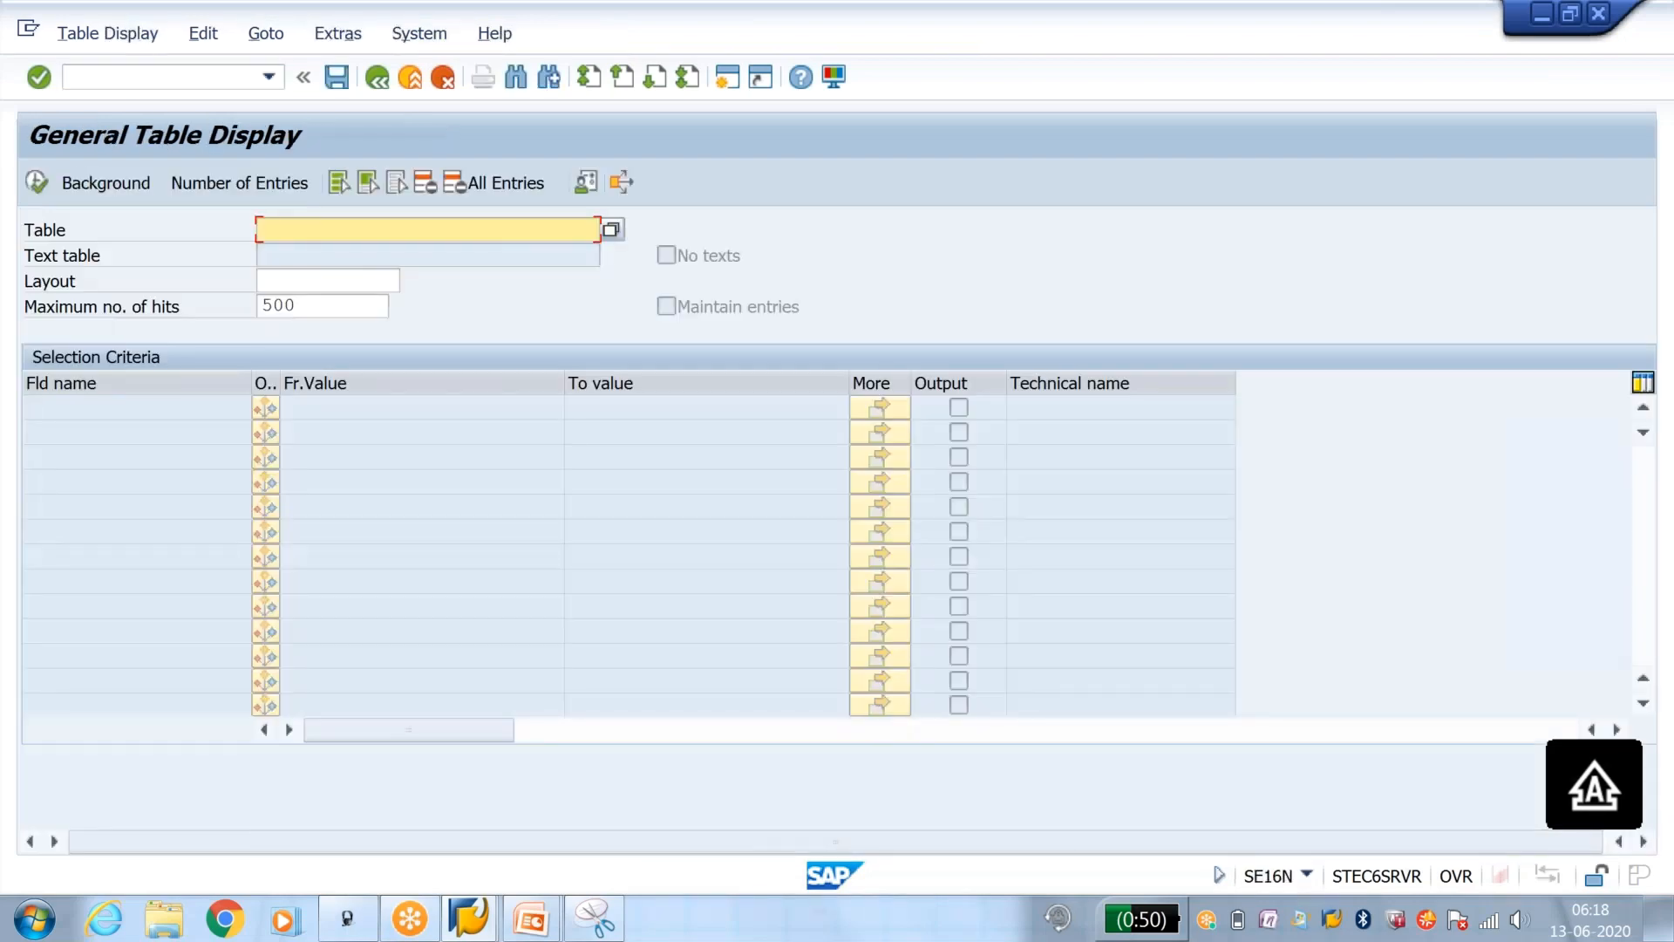
Step: Load table VBUV, enter the sales document number as selection, and display the matching incompletion log entries
{"action": "key", "text": "alt+Tab"}
{"action": "key", "text": "alt+Tab"}
{"action": "type", "text": "VBUV"}
{"action": "key", "text": "Return"}
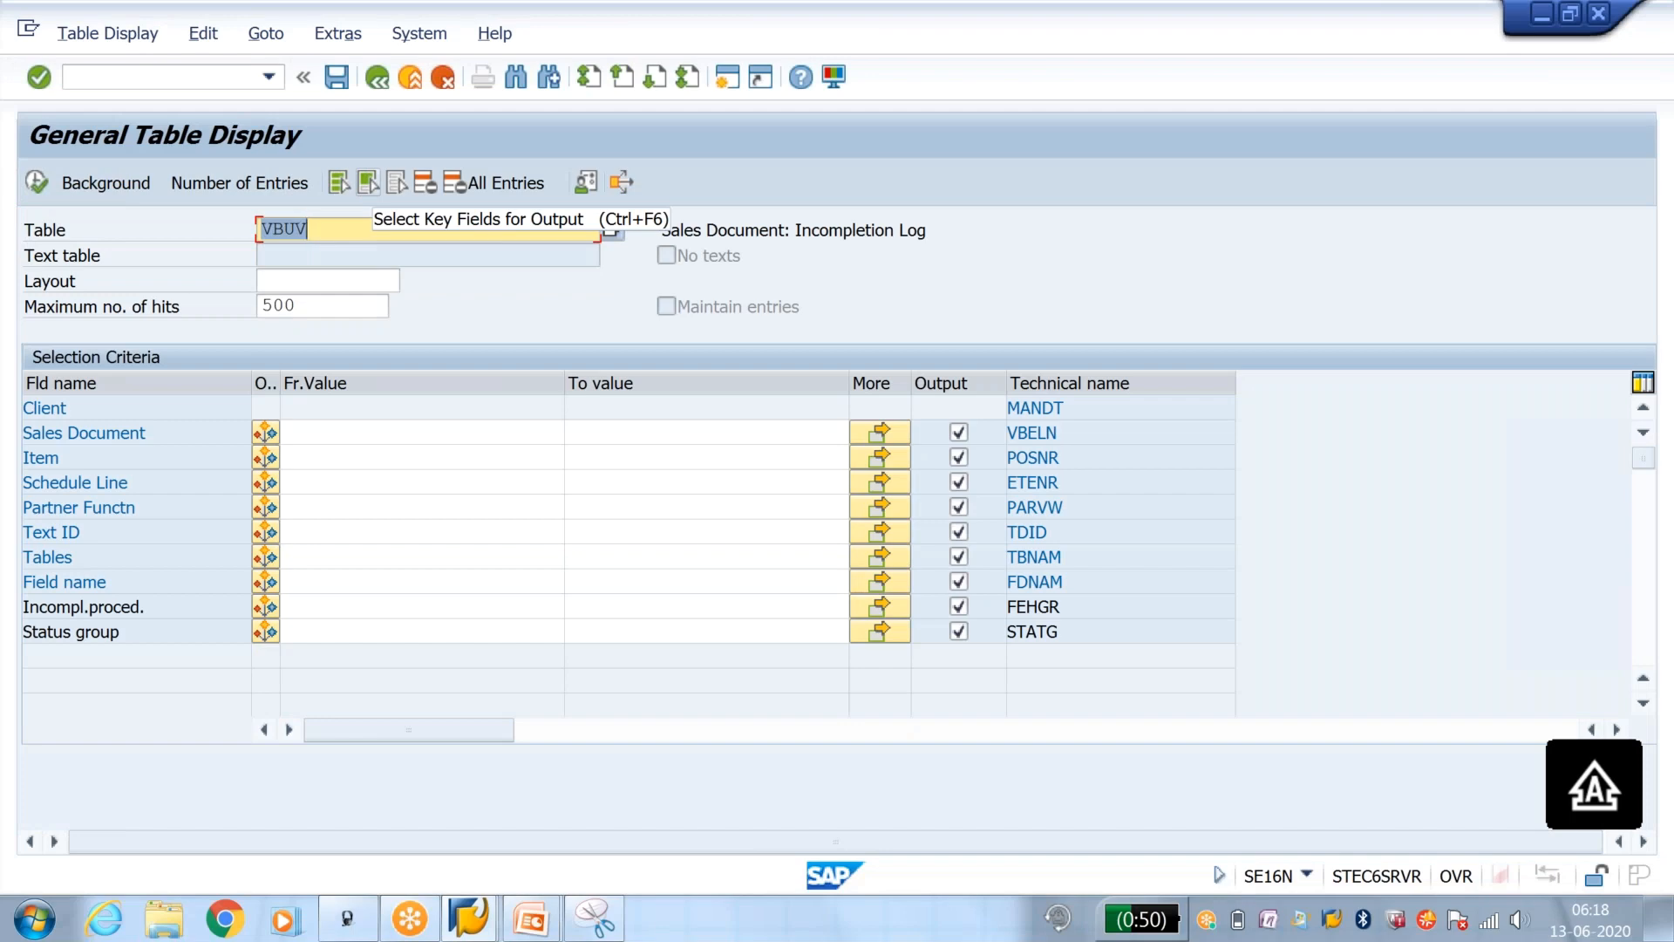
{"action": "left_click", "coordinate": [430, 433]}
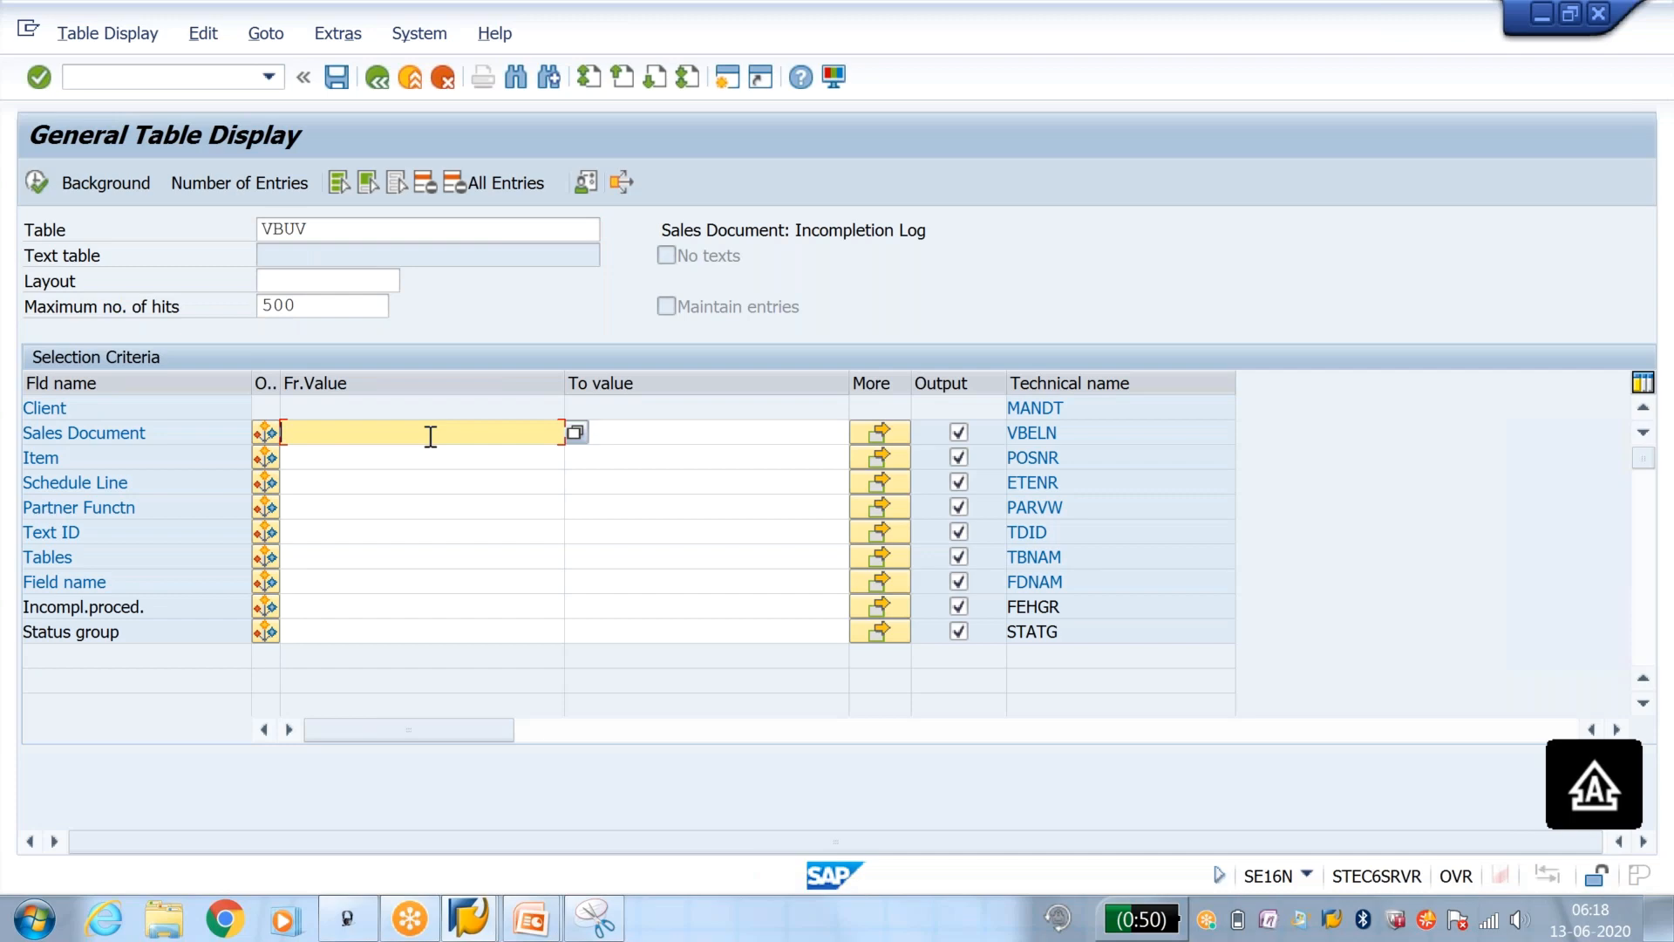
{"action": "type", "text": "2777"}
{"action": "key", "text": "Down"}
{"action": "key", "text": "Return"}
{"action": "key", "text": "F8"}
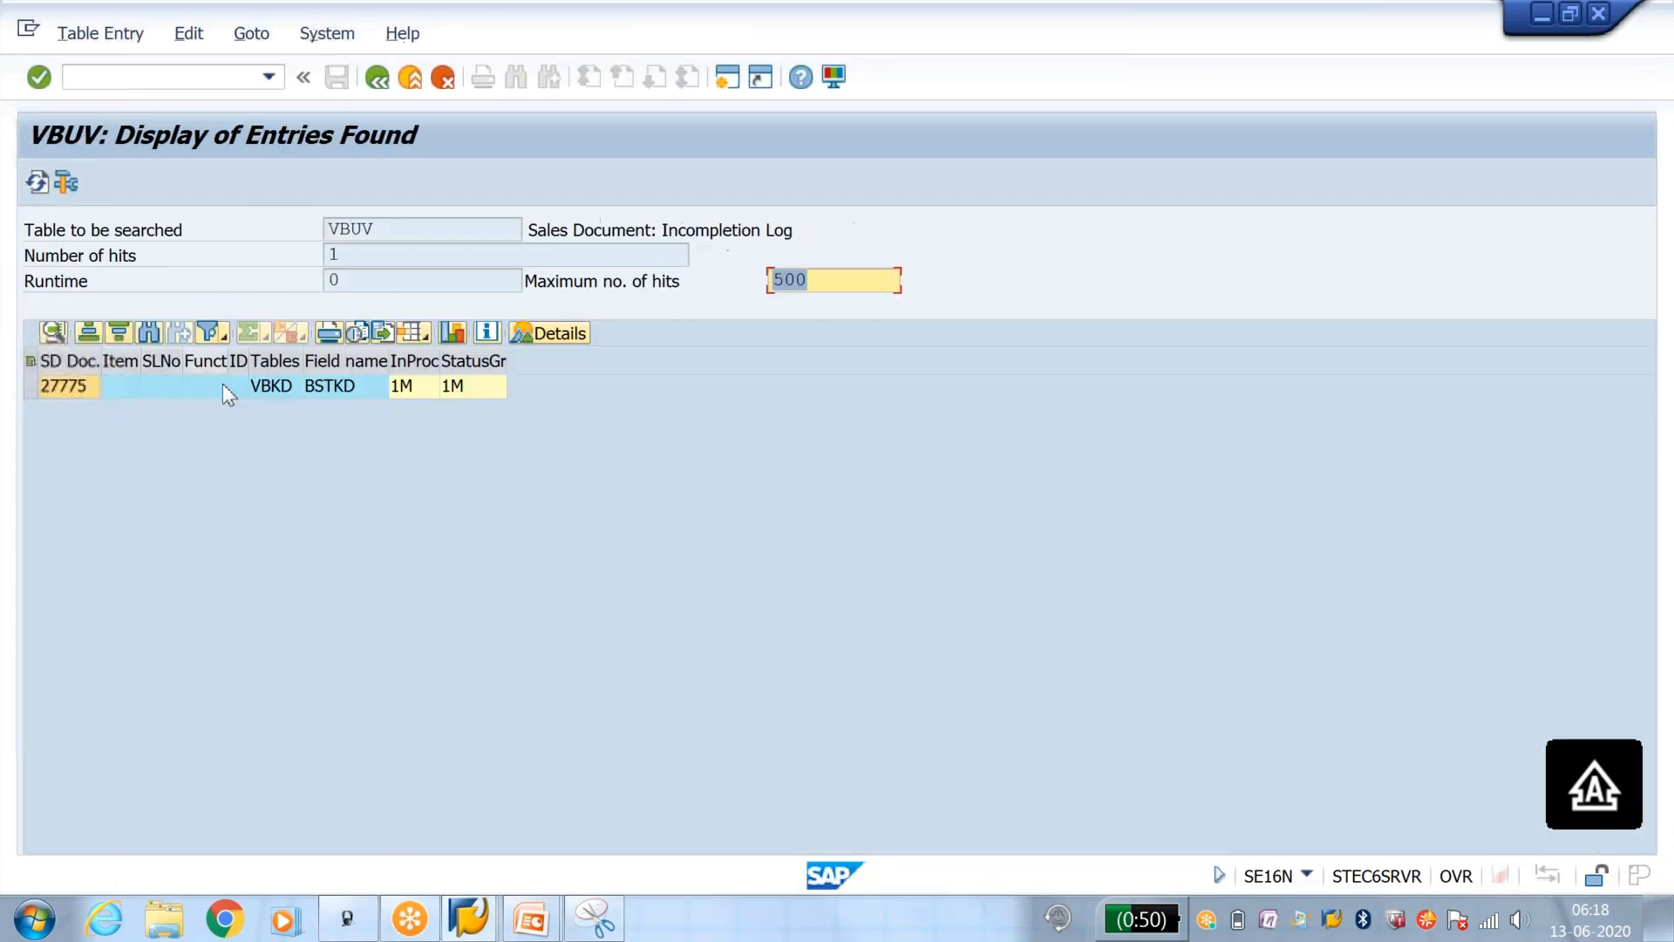
Step: Examine the table, field name, incompleteness procedure and status group of the sales document's entry in VBUV
{"action": "left_click", "coordinate": [277, 385]}
{"action": "left_click", "coordinate": [347, 386]}
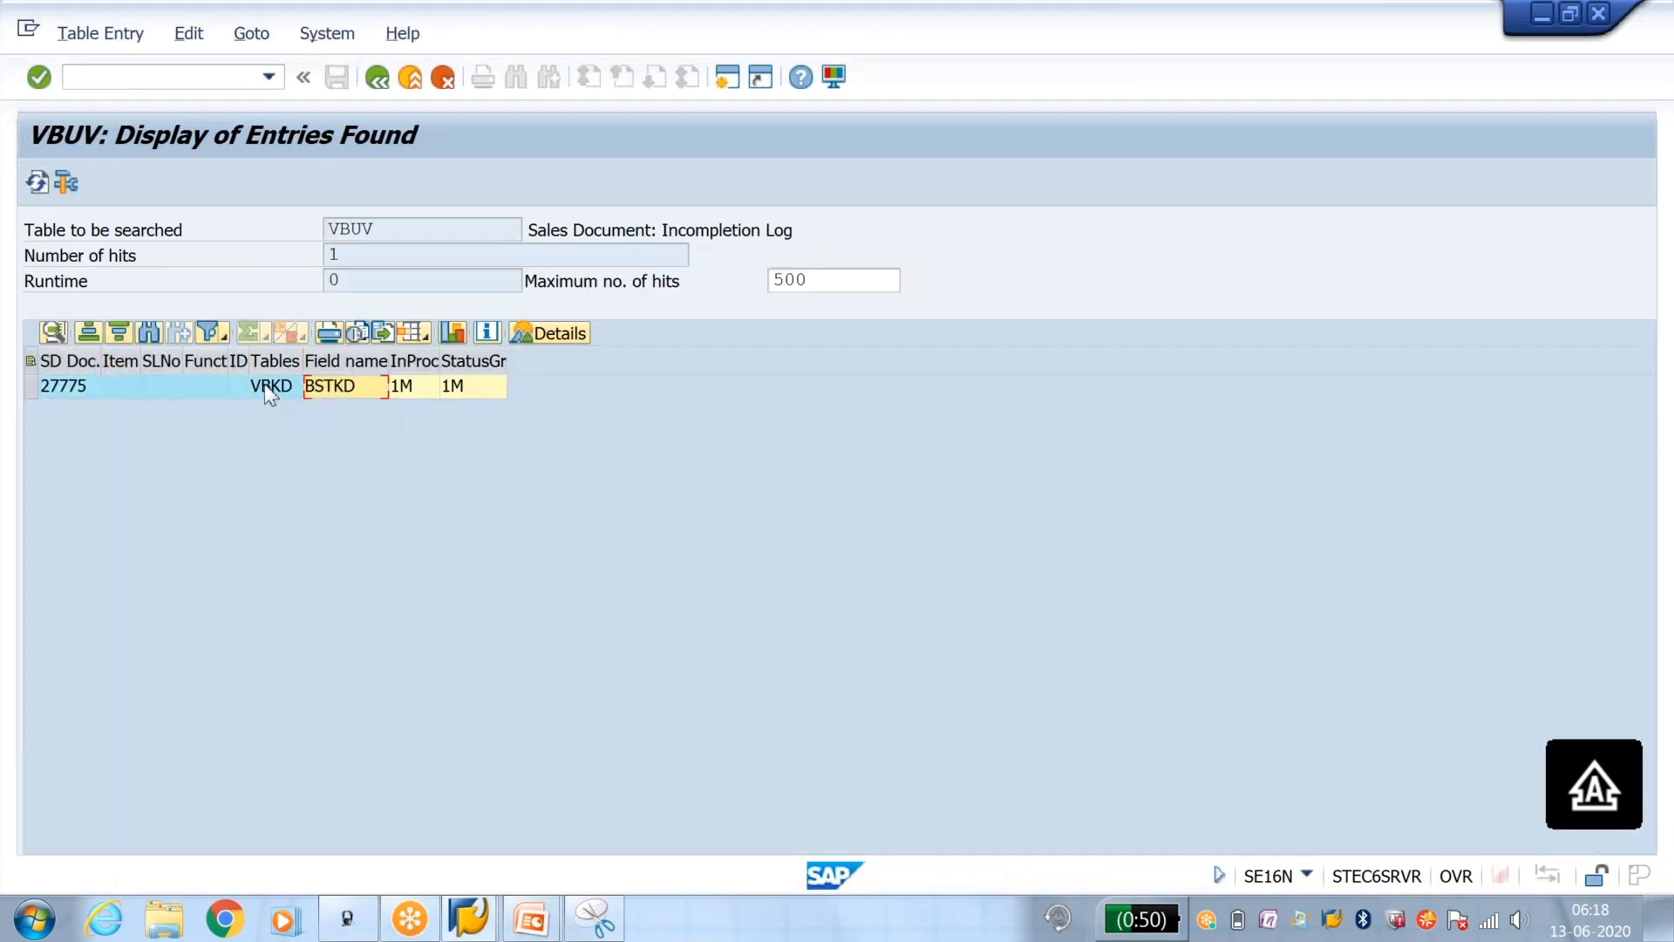
{"action": "left_click", "coordinate": [397, 384]}
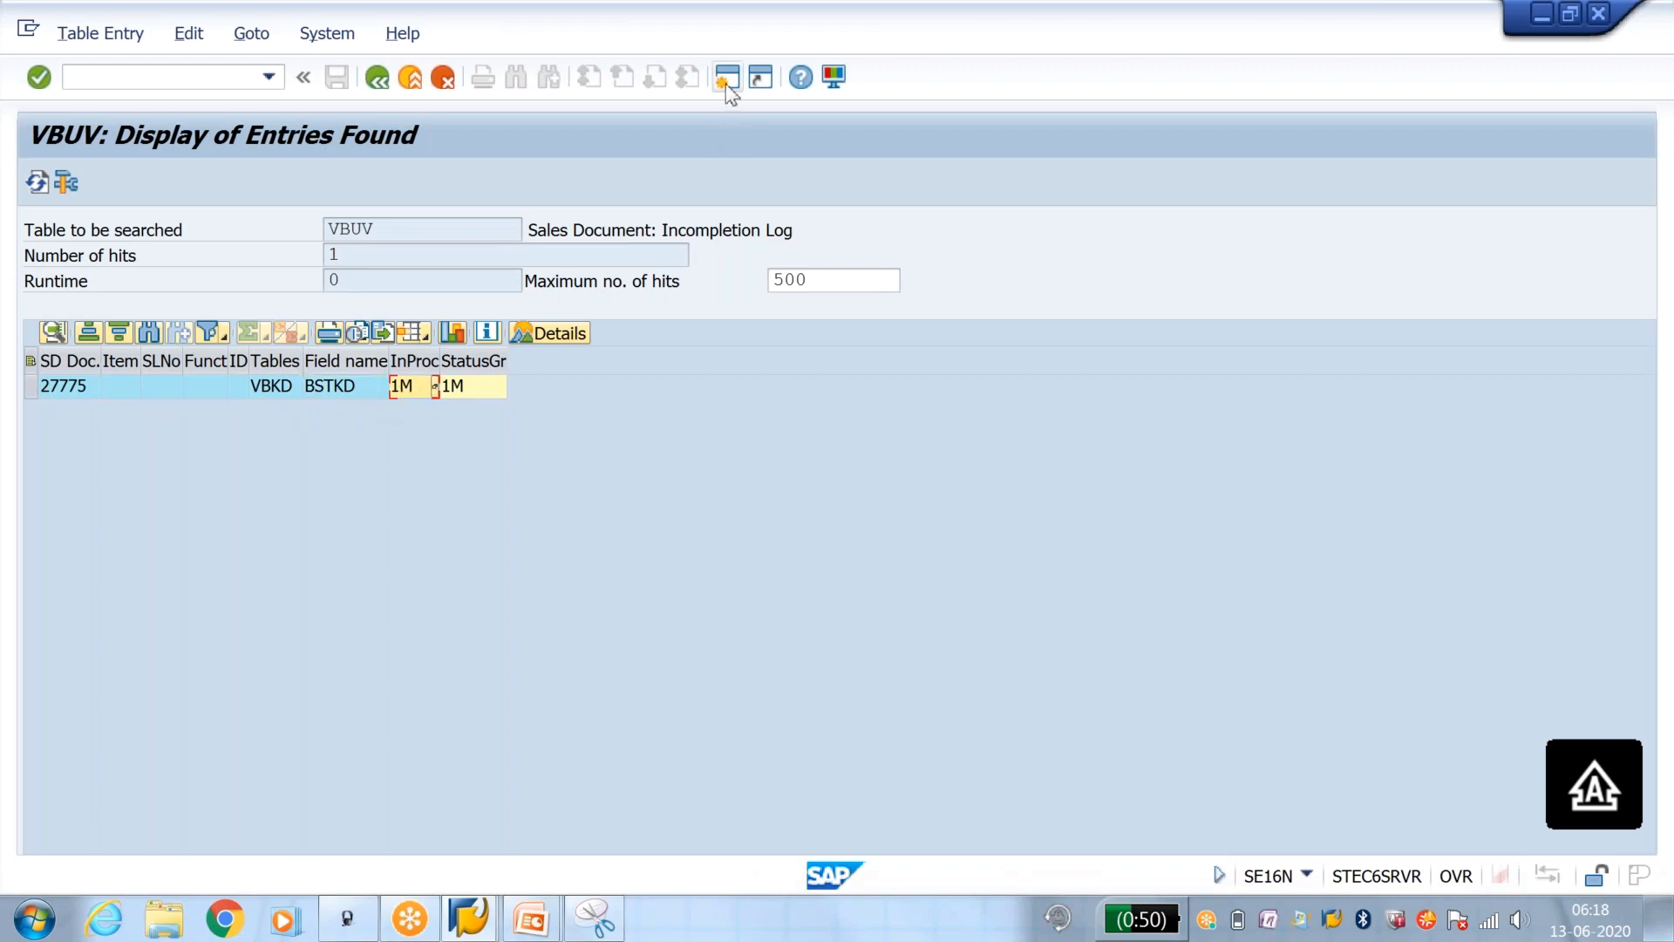
{"action": "left_click", "coordinate": [275, 386]}
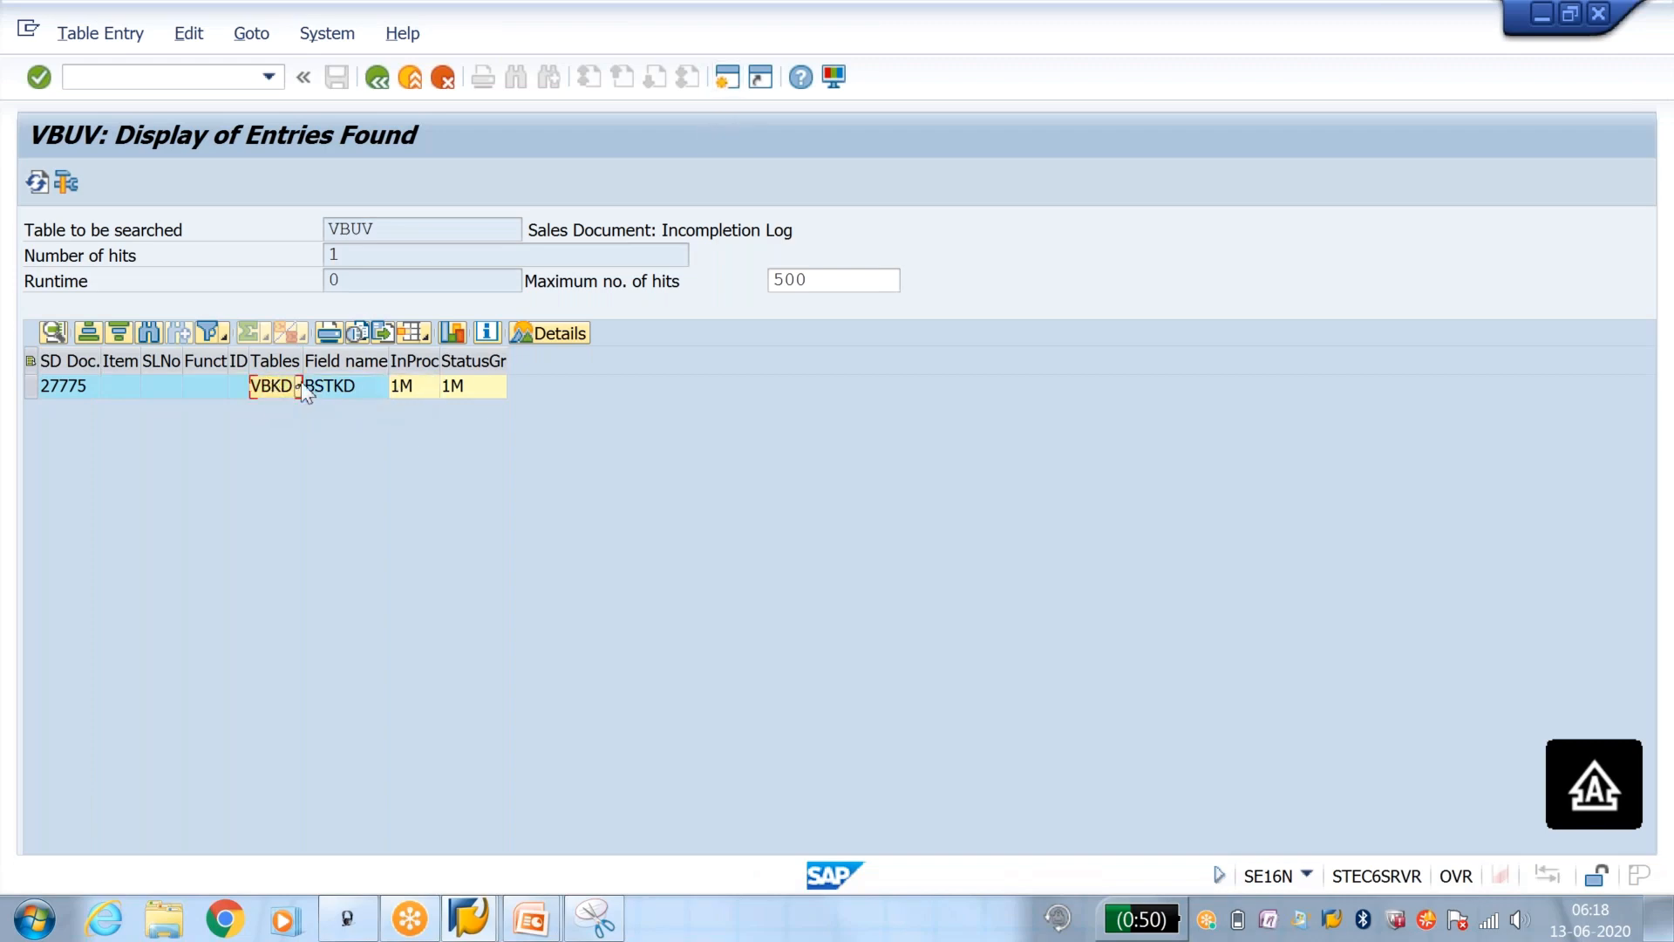
{"action": "left_click", "coordinate": [344, 394]}
{"action": "left_click", "coordinate": [400, 384]}
{"action": "left_click", "coordinate": [465, 385]}
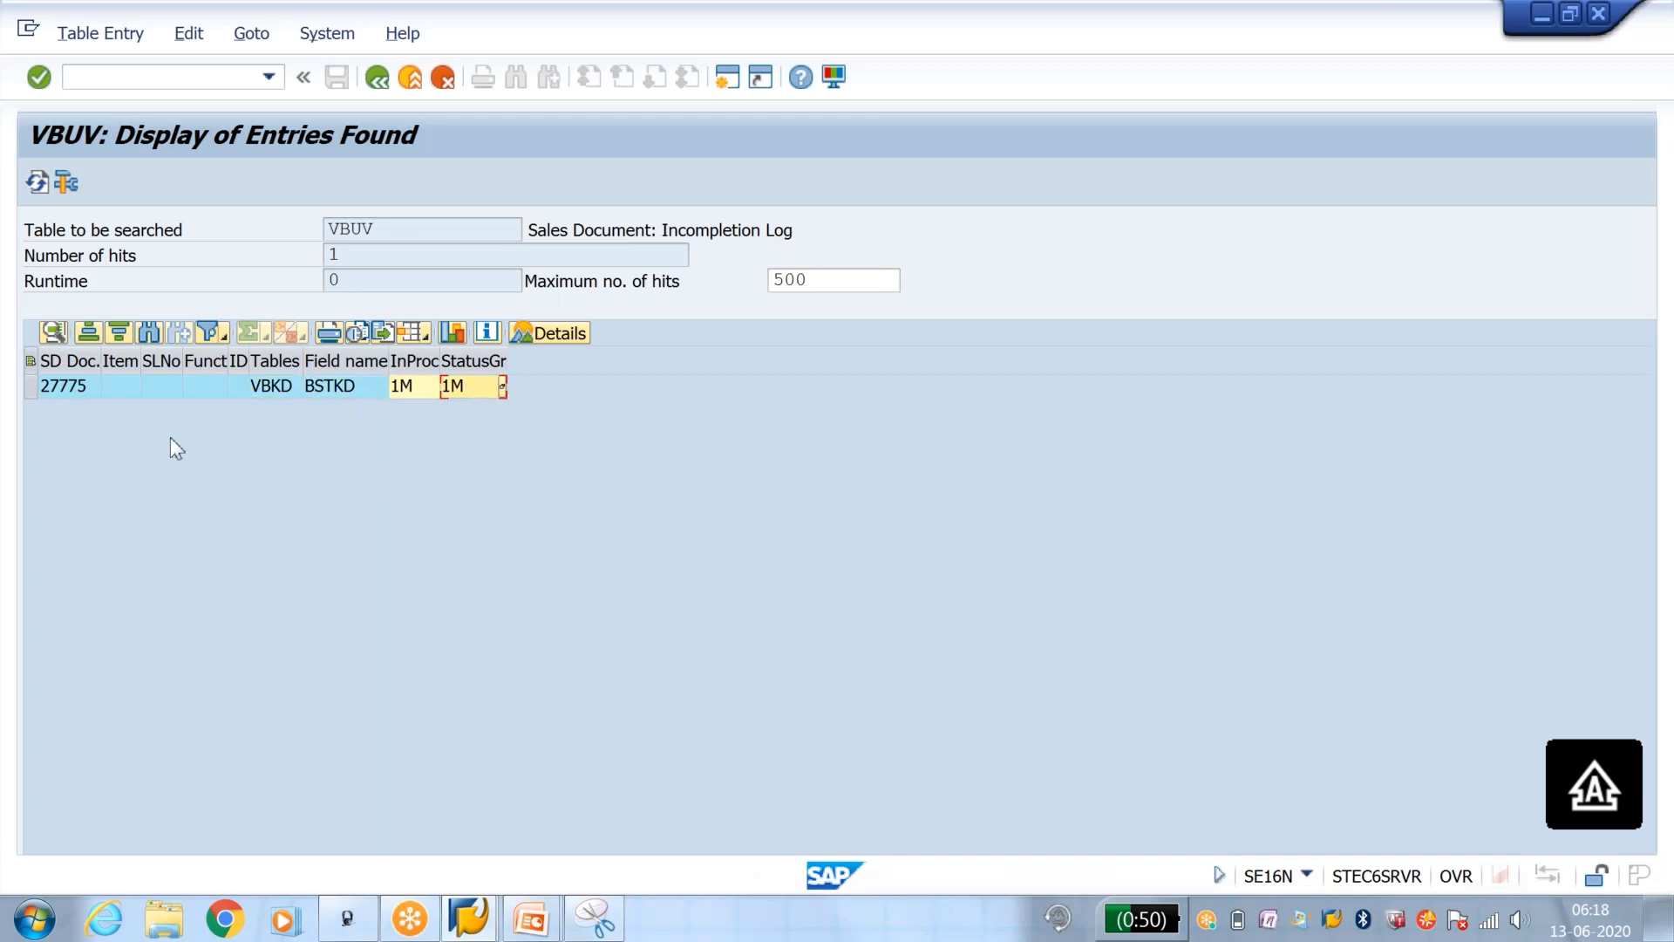
Step: Return to the VBUV selection criteria, replace the sales document number with the delivery number, and display the matching incompletion log entries
{"action": "left_click", "coordinate": [376, 79]}
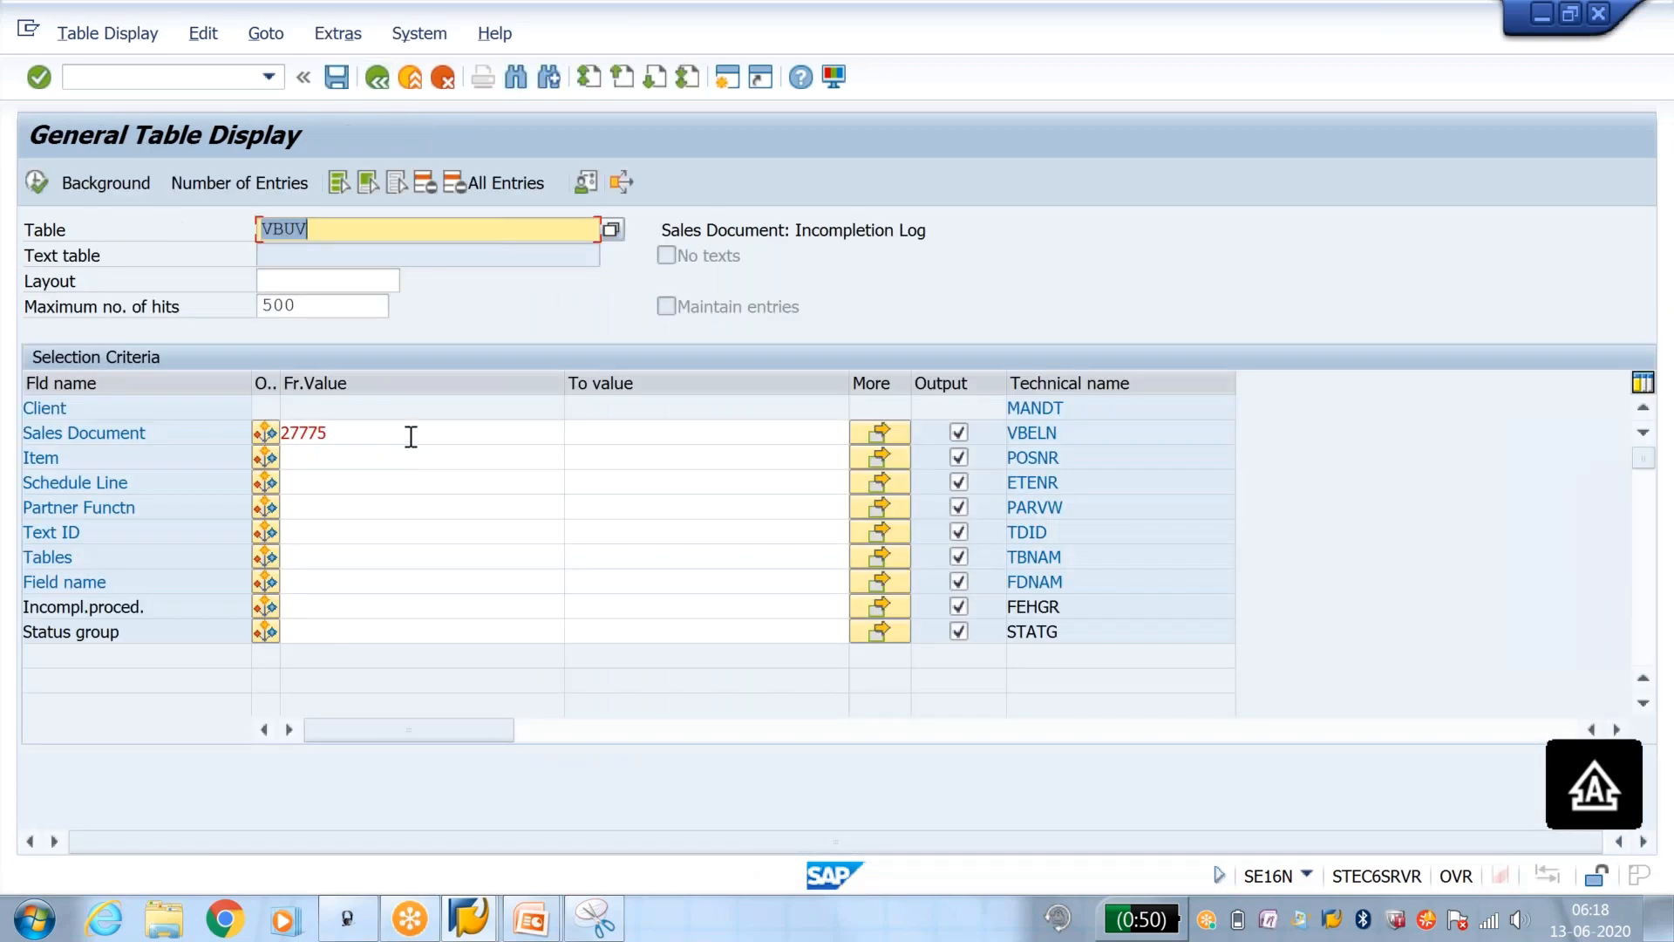
{"action": "left_click", "coordinate": [414, 431]}
{"action": "key", "text": "BackSpace"}
{"action": "key", "text": "BackSpace"}
{"action": "key", "text": "BackSpace"}
{"action": "key", "text": "BackSpace"}
{"action": "key", "text": "BackSpace"}
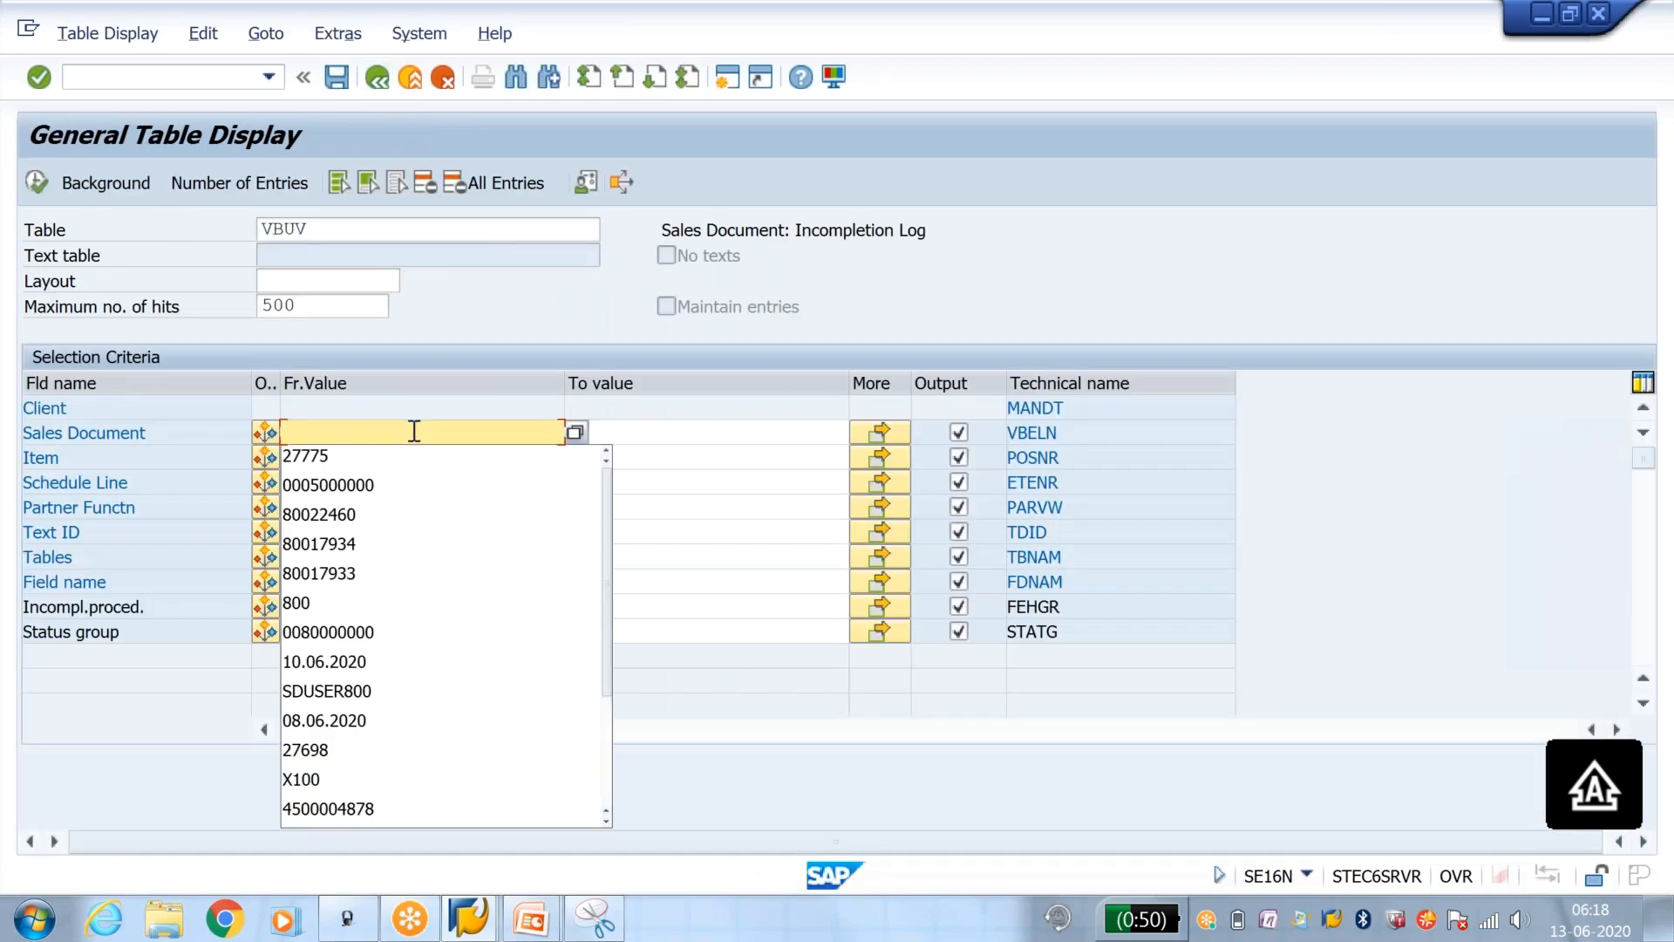
{"action": "type", "text": "800"}
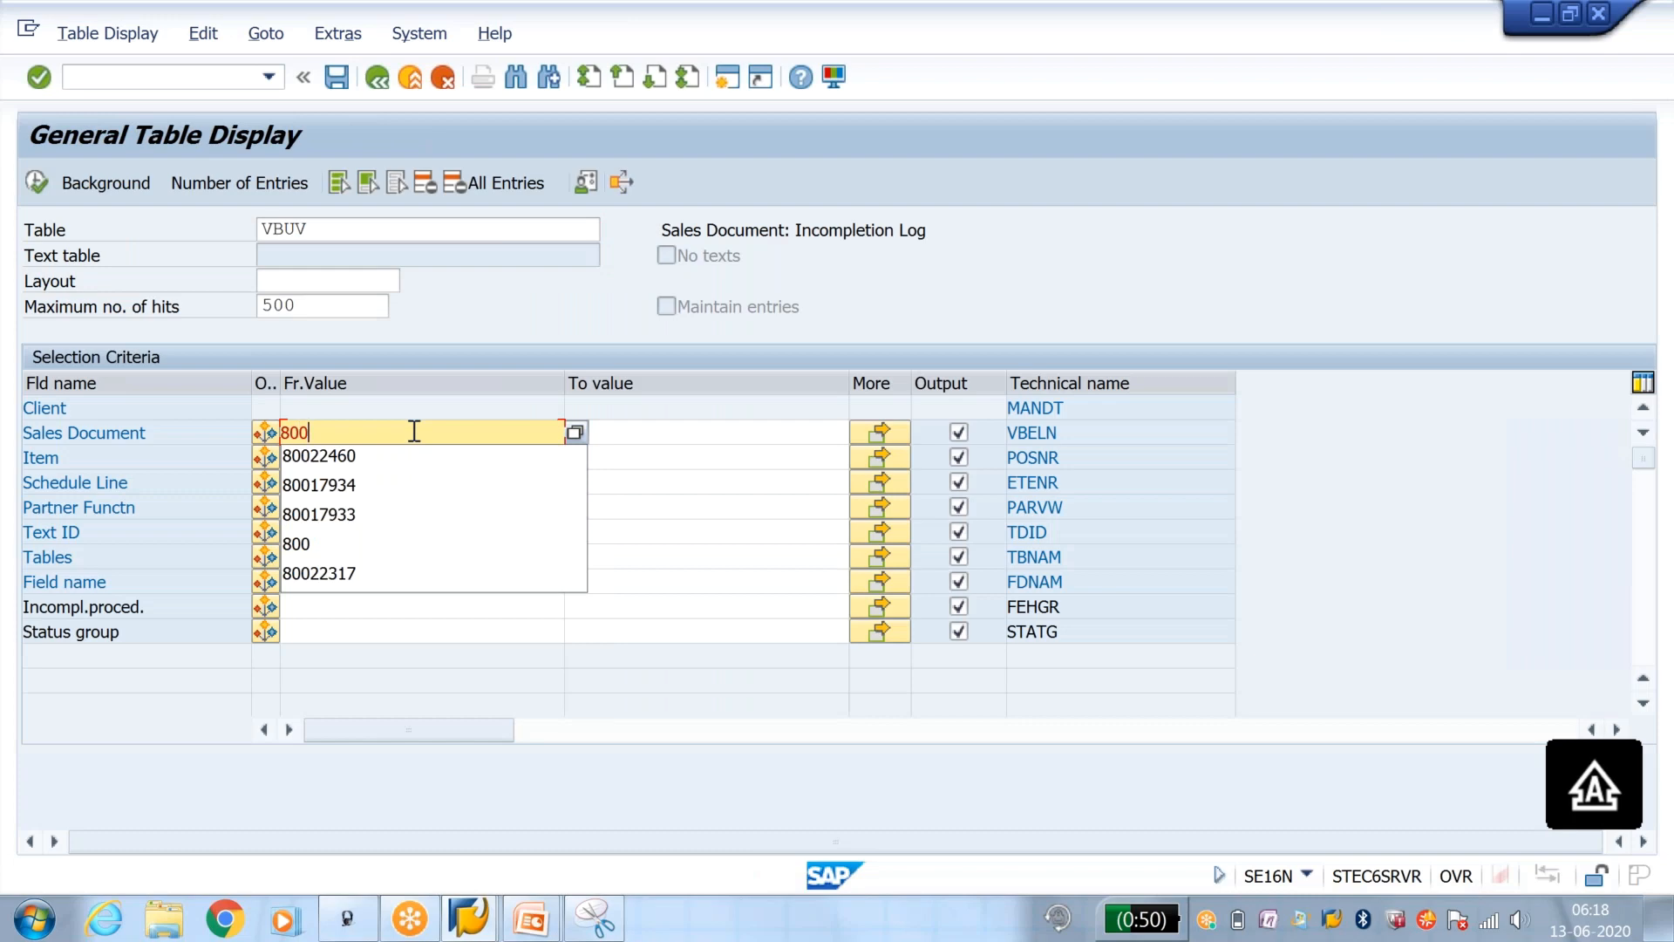
{"action": "type", "text": "22"}
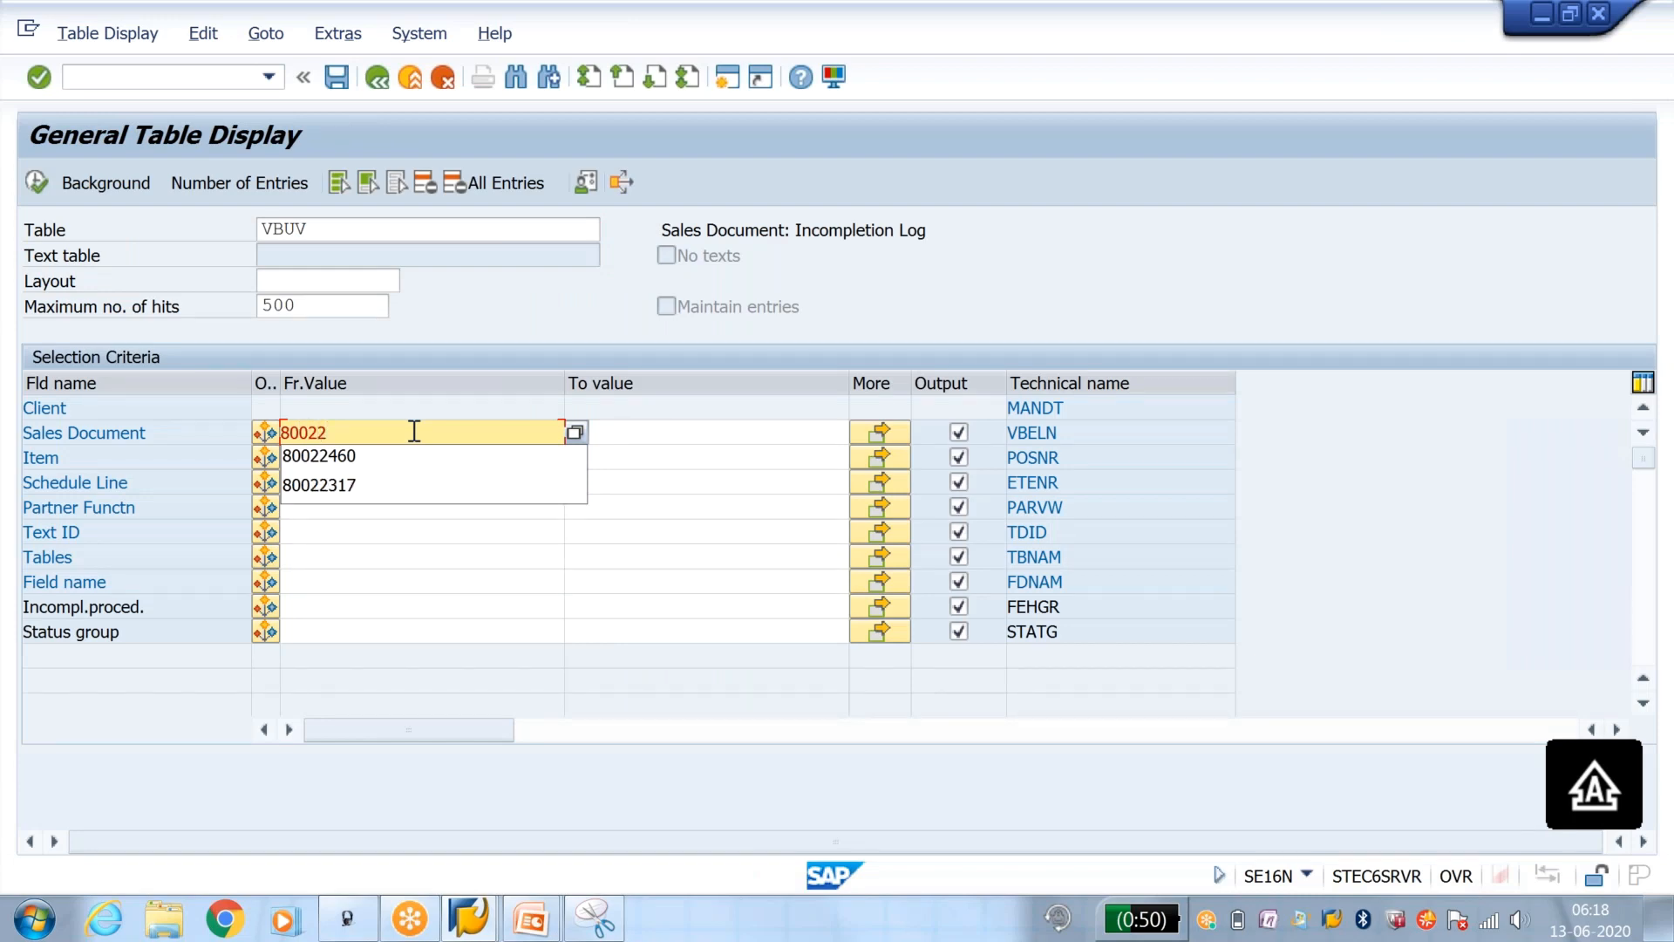
{"action": "type", "text": "460"}
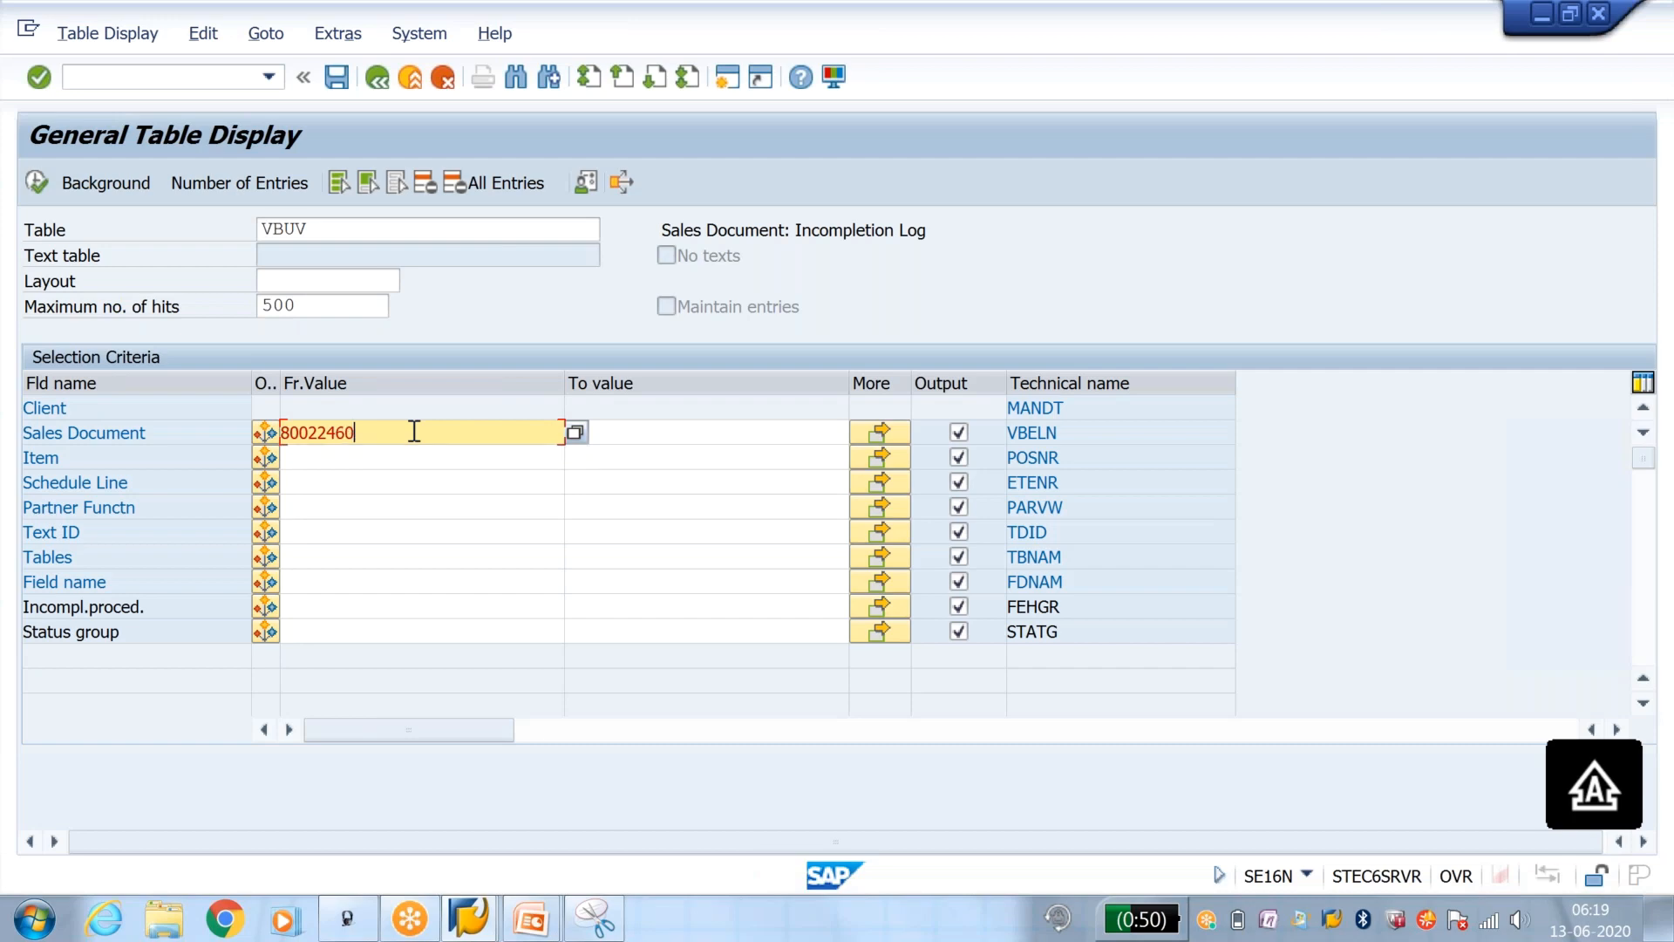
{"action": "left_click", "coordinate": [36, 184]}
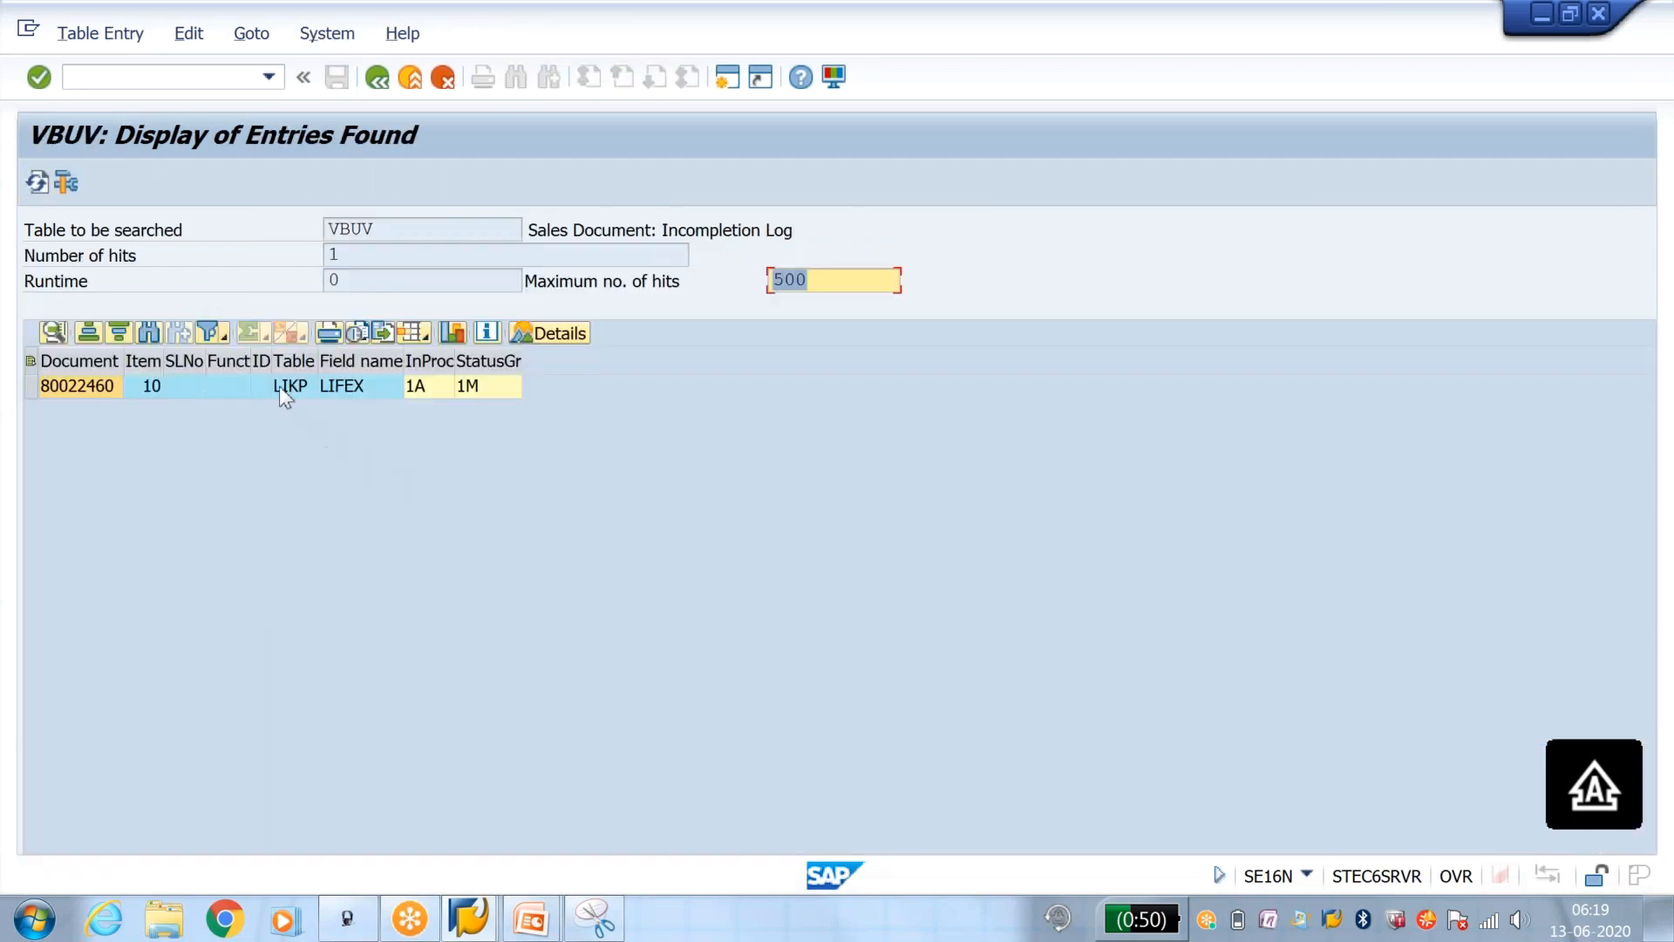
Step: Examine the table, field name, incompleteness procedure and status group logged for the delivery
{"action": "left_click", "coordinate": [279, 385]}
{"action": "left_click", "coordinate": [376, 390]}
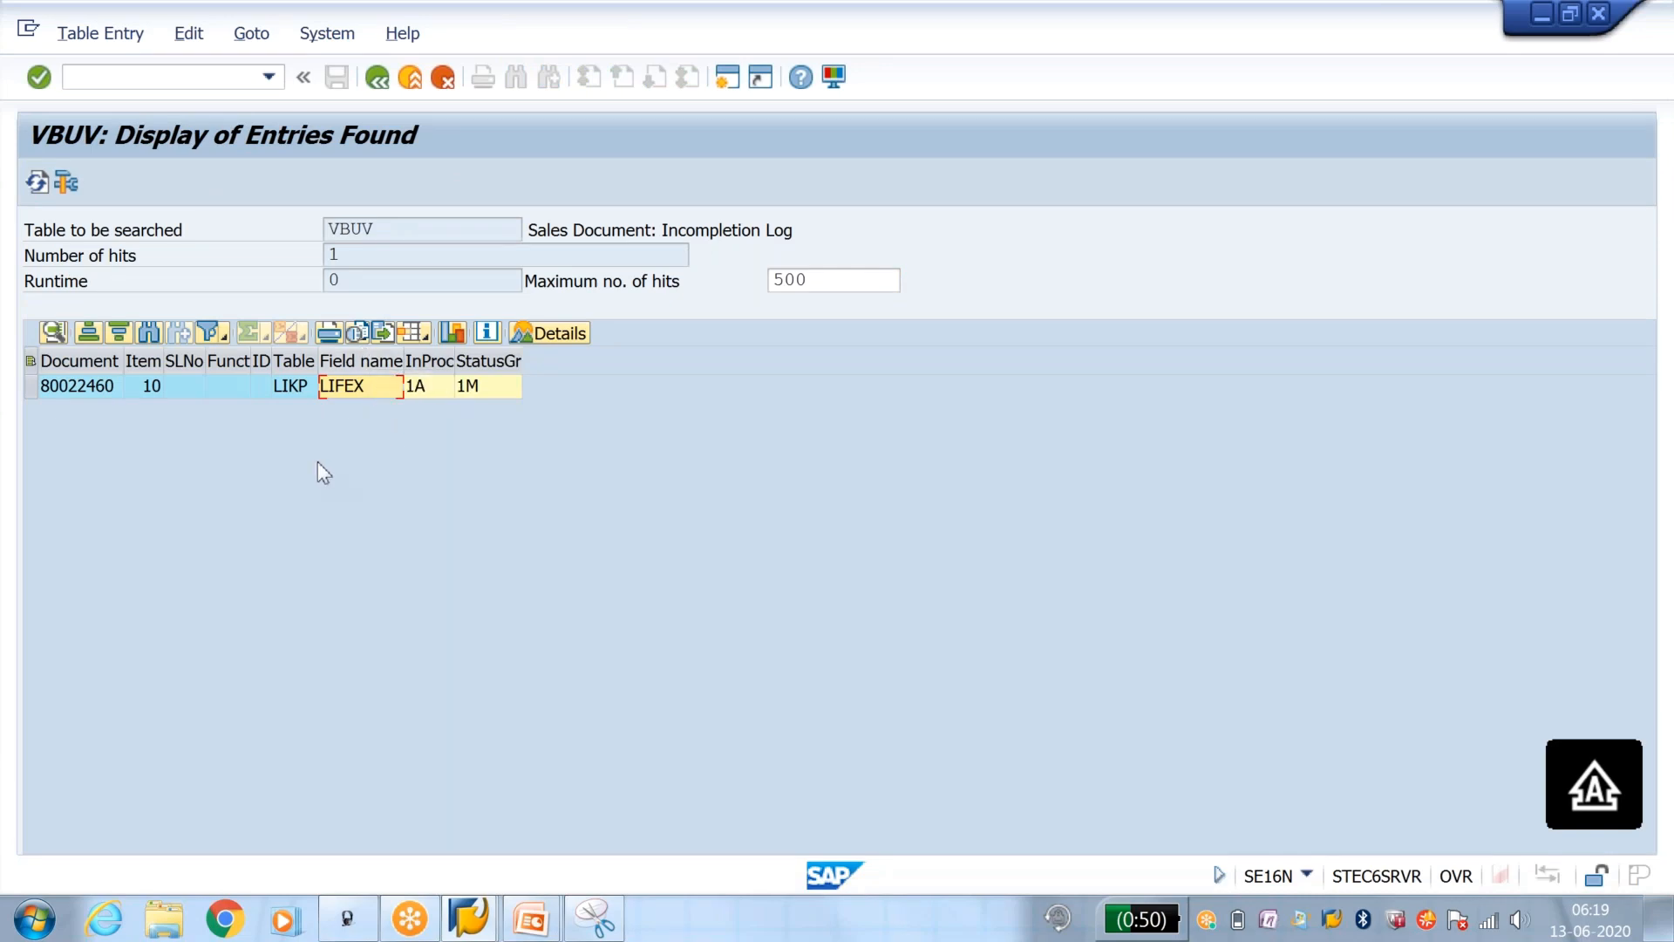
{"action": "left_click", "coordinate": [427, 390]}
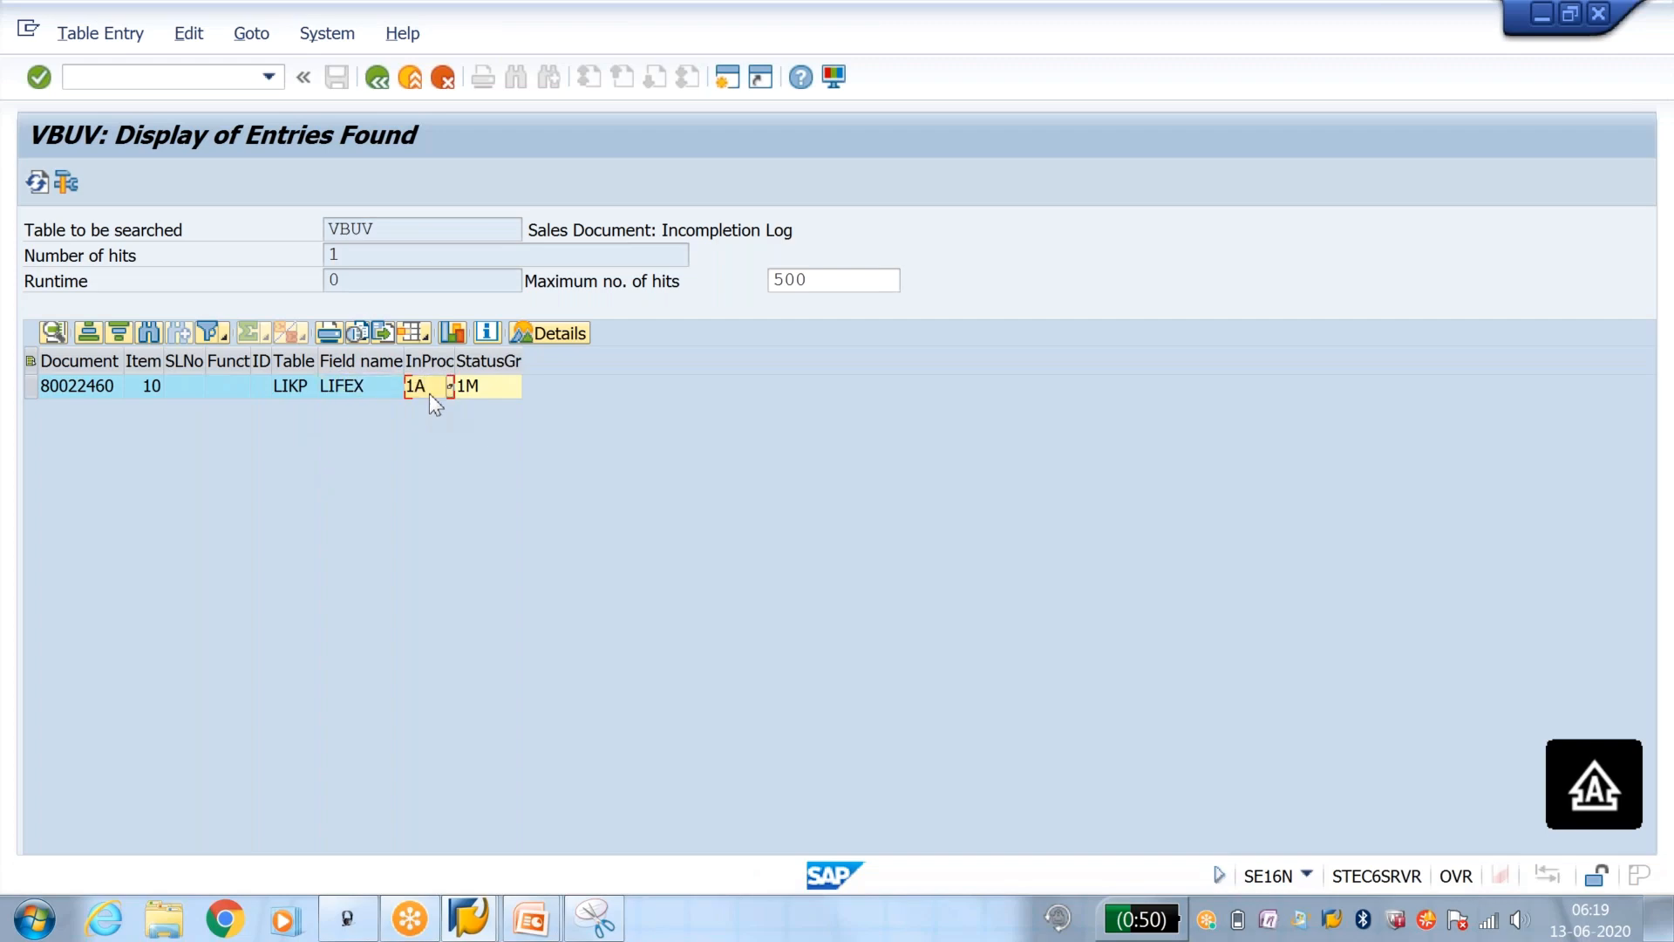
{"action": "left_click", "coordinate": [474, 386]}
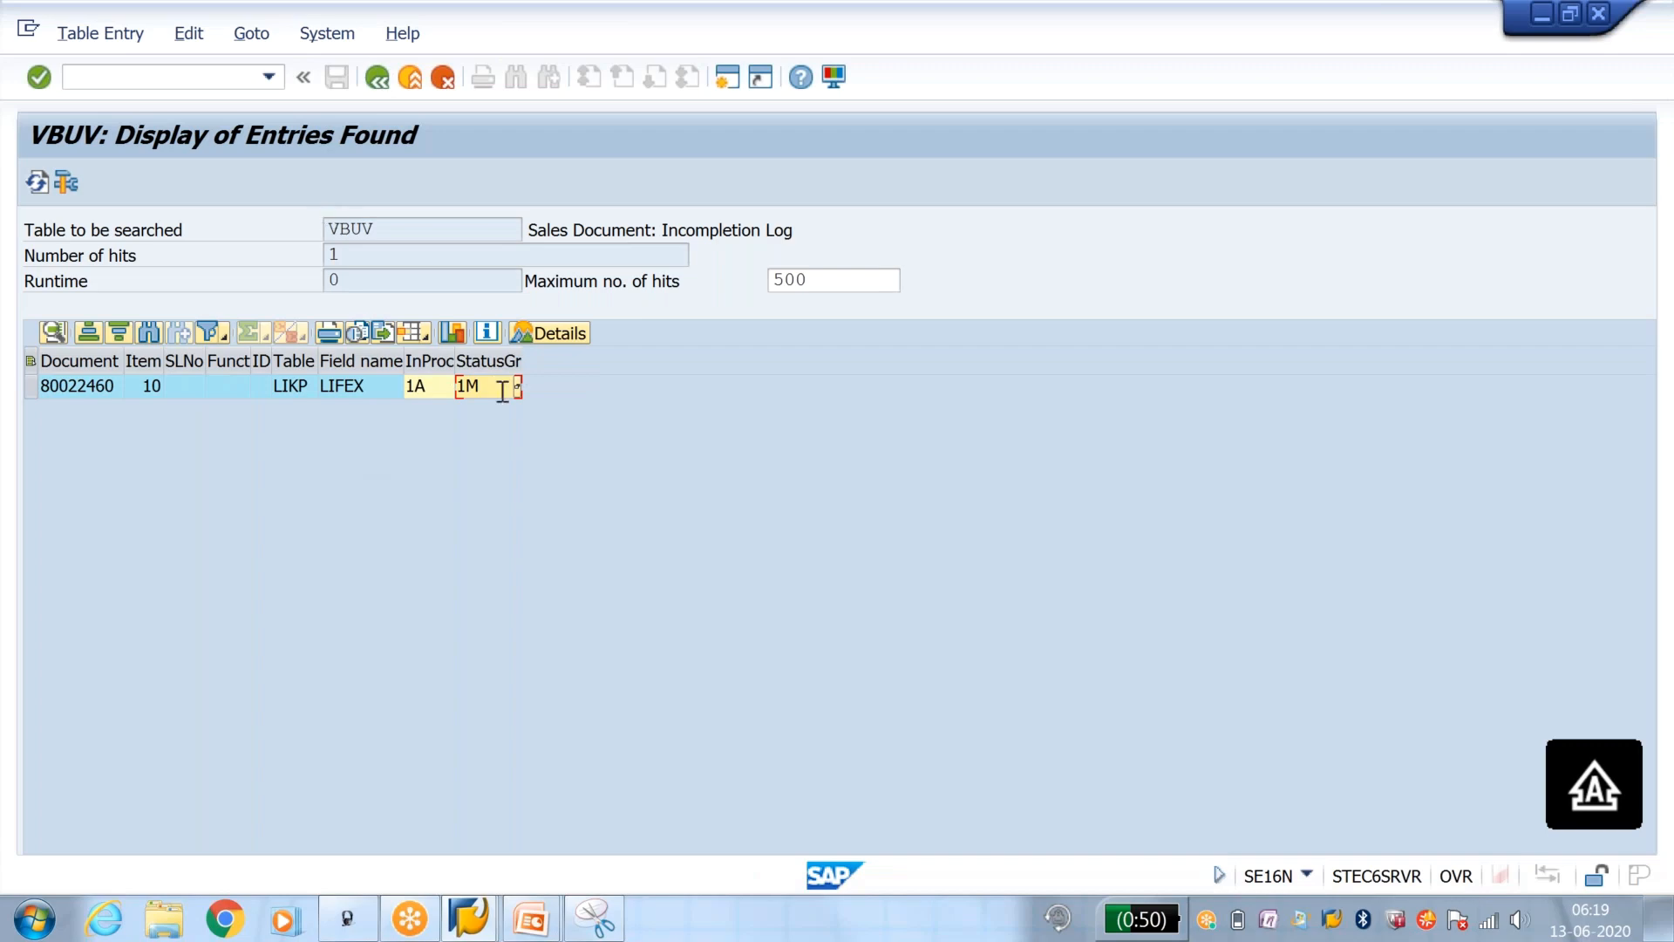
Step: Switch to the PowerPoint slide show and advance from the Important Tables slide to the closing envelope slide
{"action": "left_click", "coordinate": [558, 907]}
{"action": "left_click", "coordinate": [575, 837]}
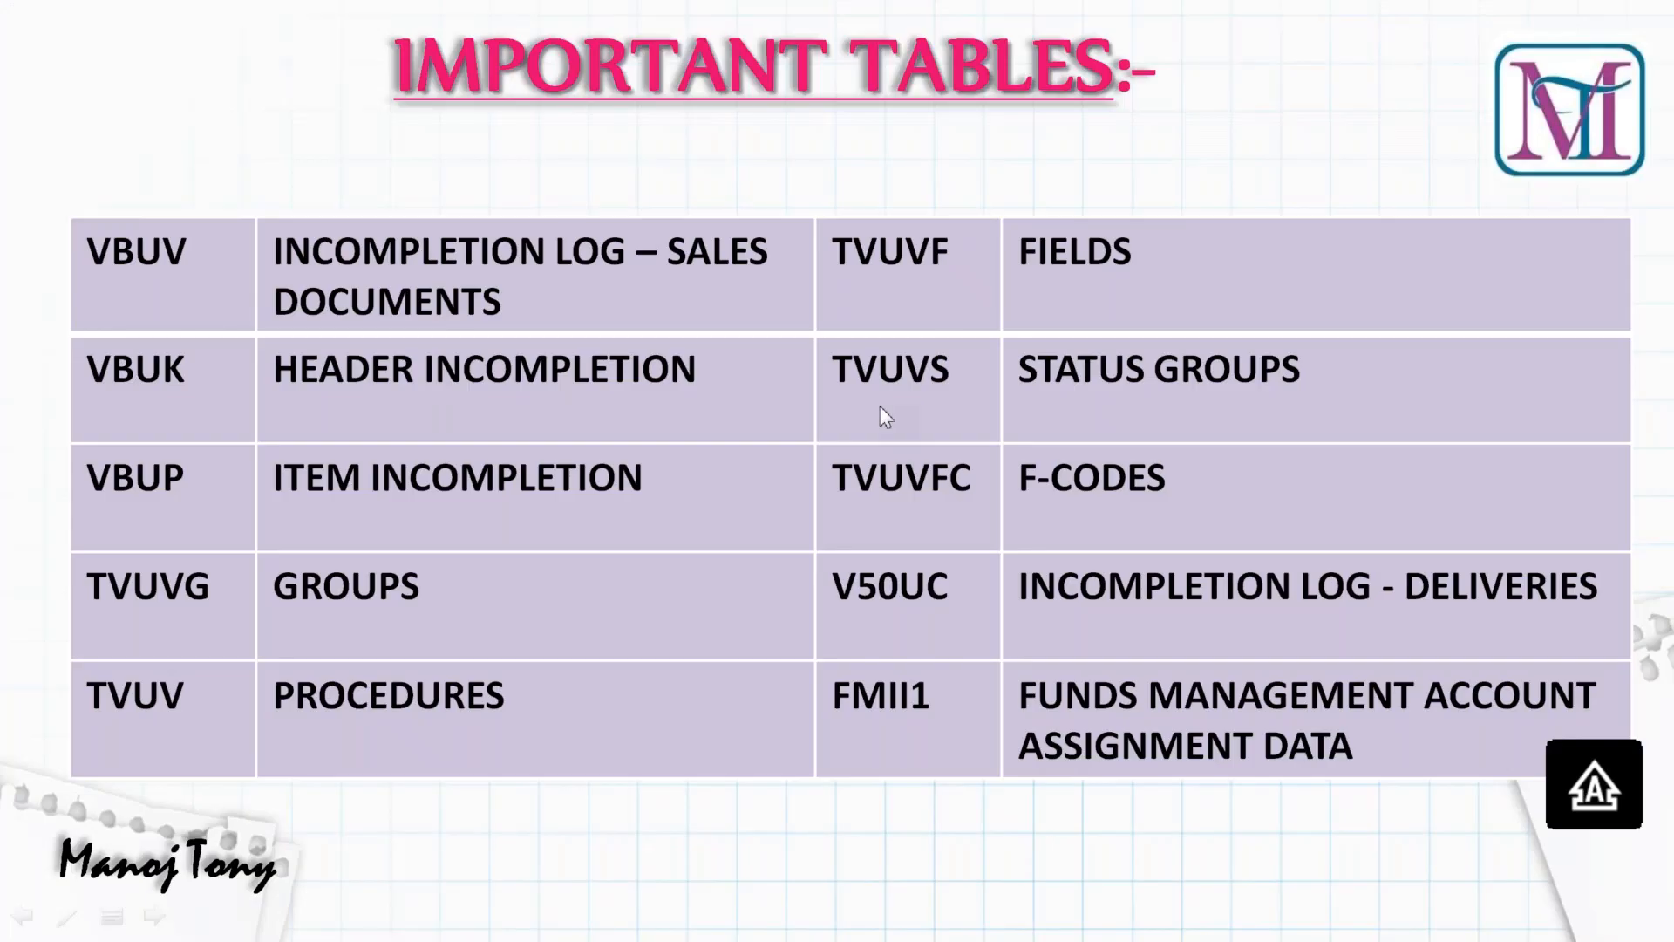
{"action": "left_click", "coordinate": [867, 689]}
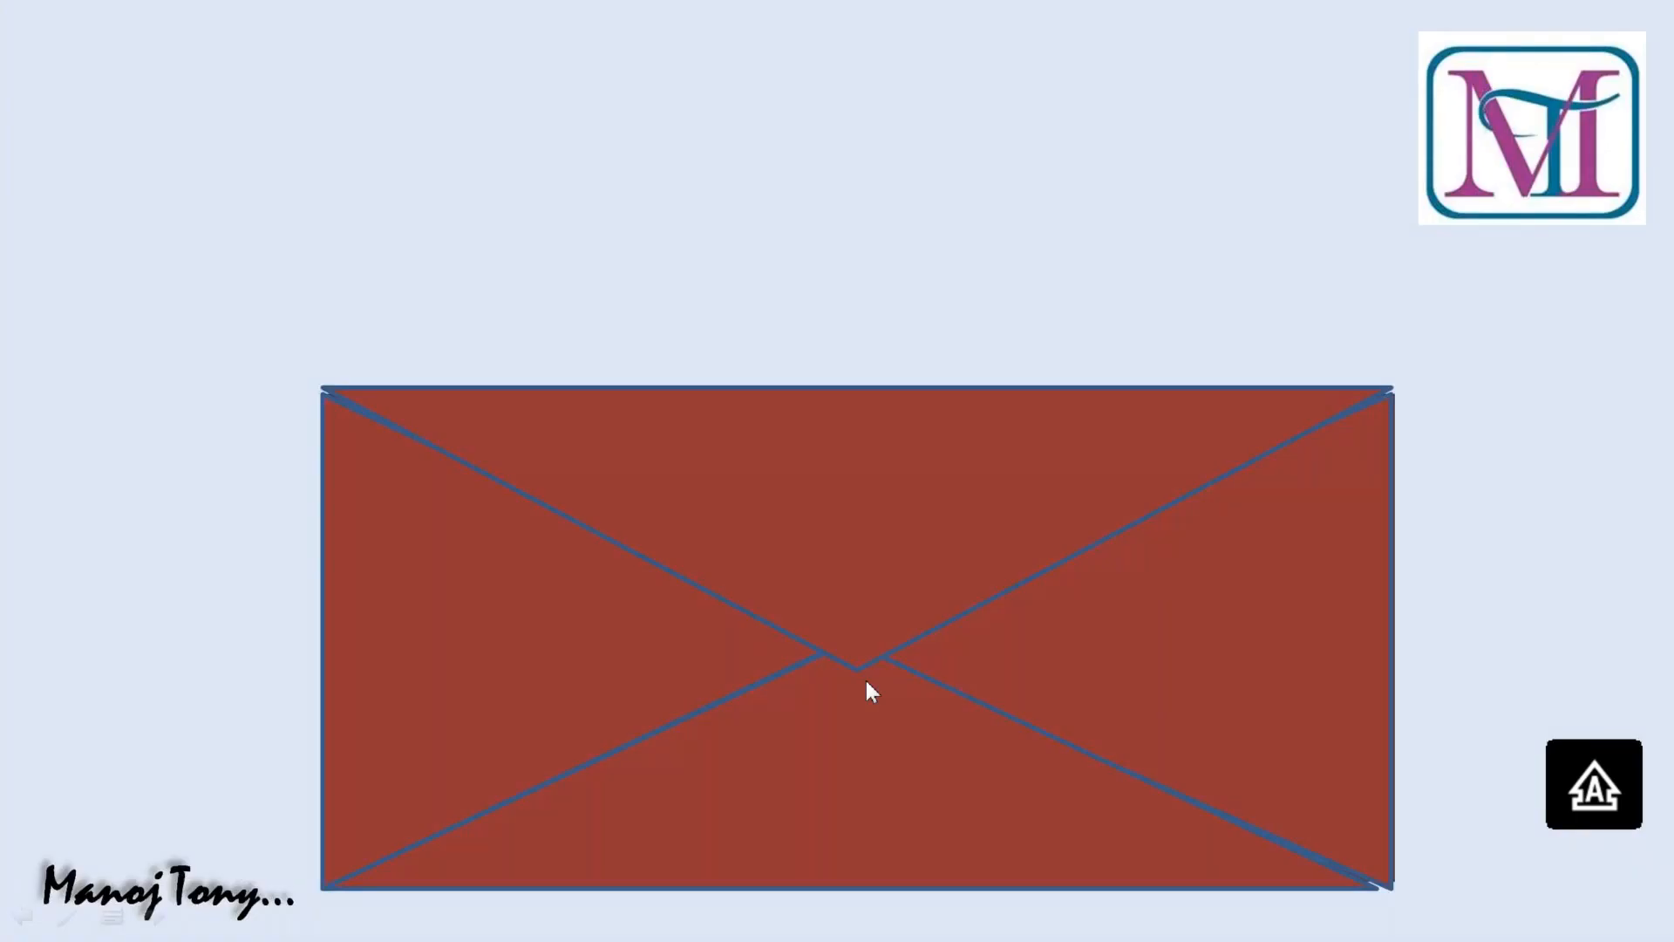